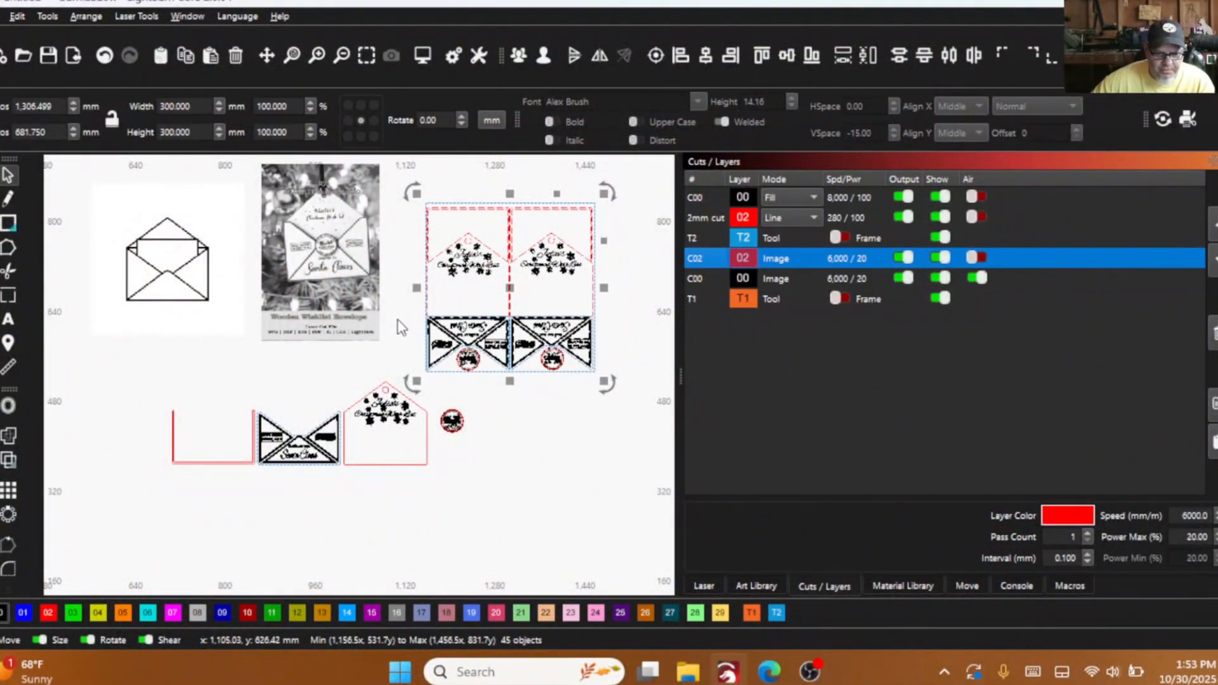
- Examine the arranged wish list envelope layout and its separate pieces, including the round sleigh mail seal and the personalised back panel
scroll(402, 327, down, 2)
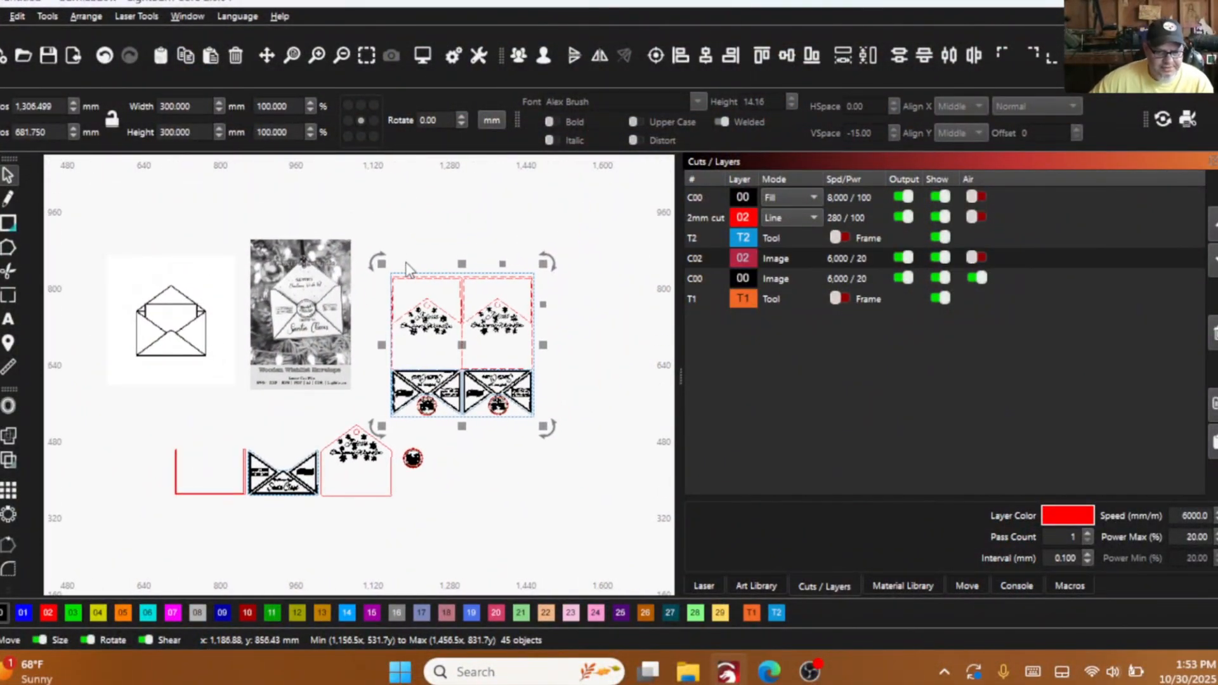
scroll(411, 274, up, 4)
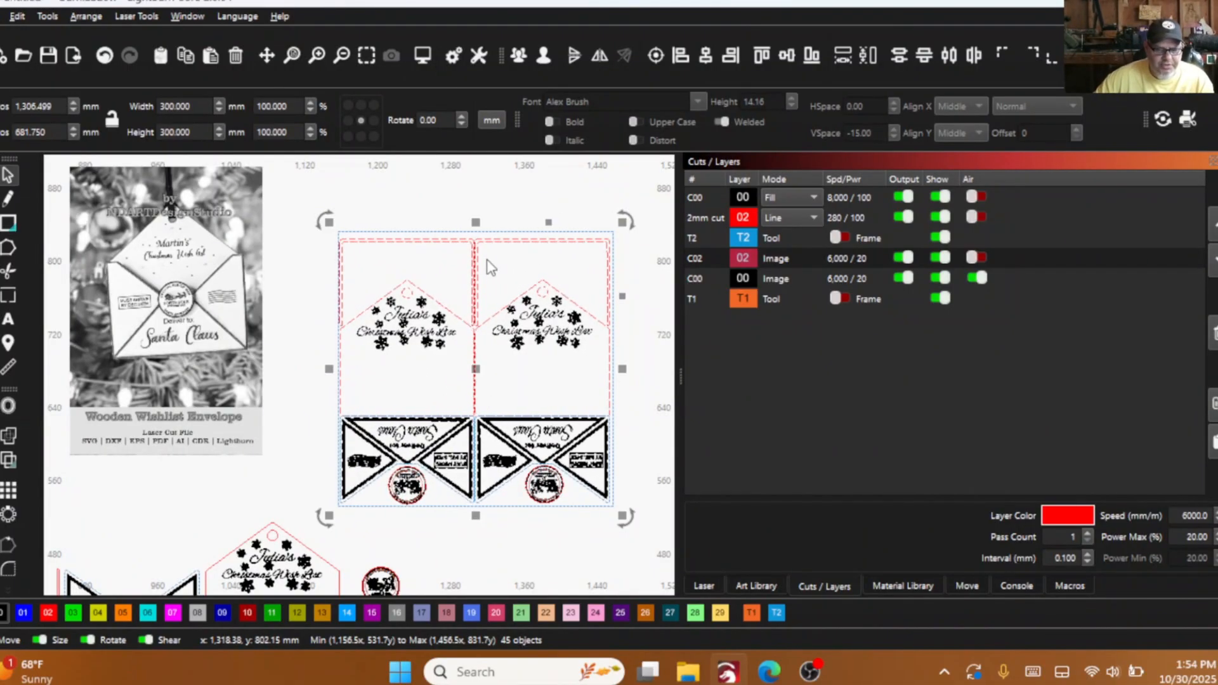
scroll(485, 266, down, 2)
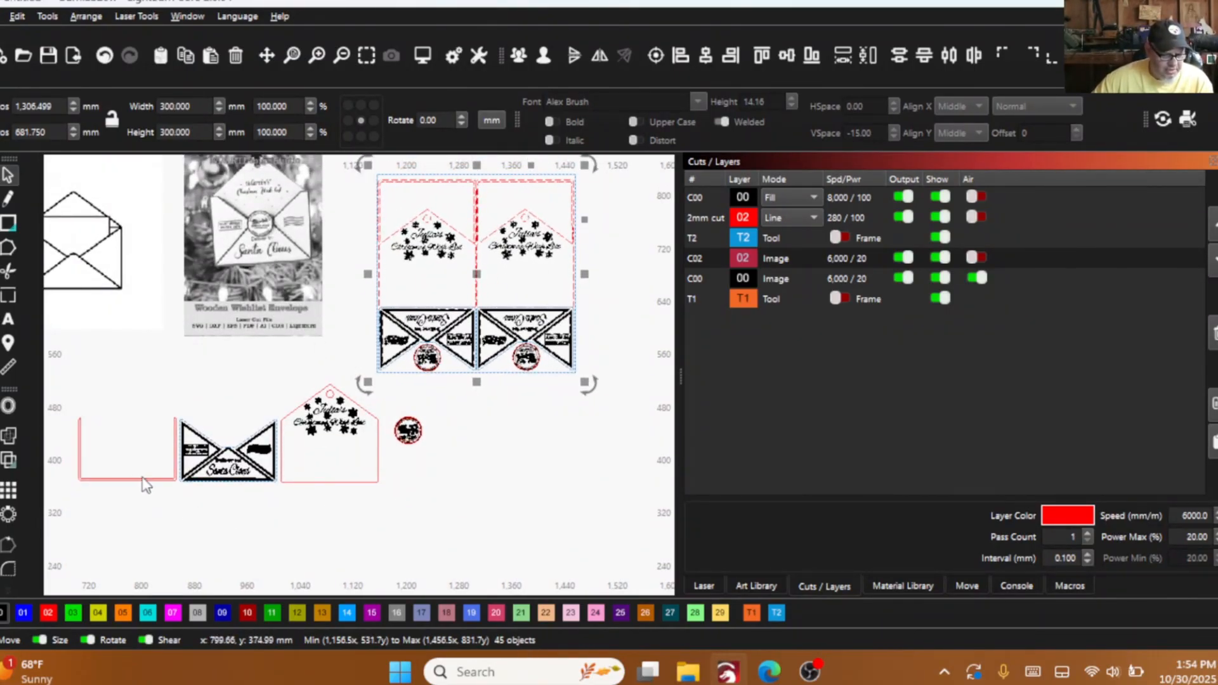
scroll(408, 435, up, 5)
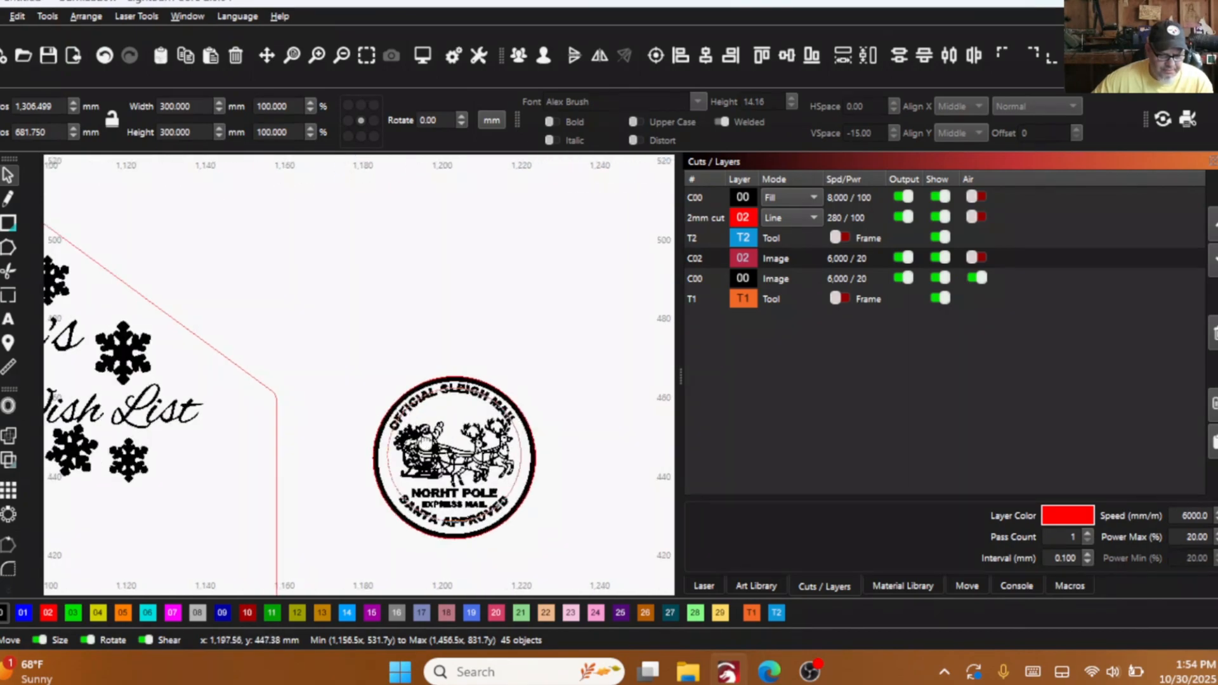
drag(433, 448, 374, 398)
scroll(398, 361, down, 5)
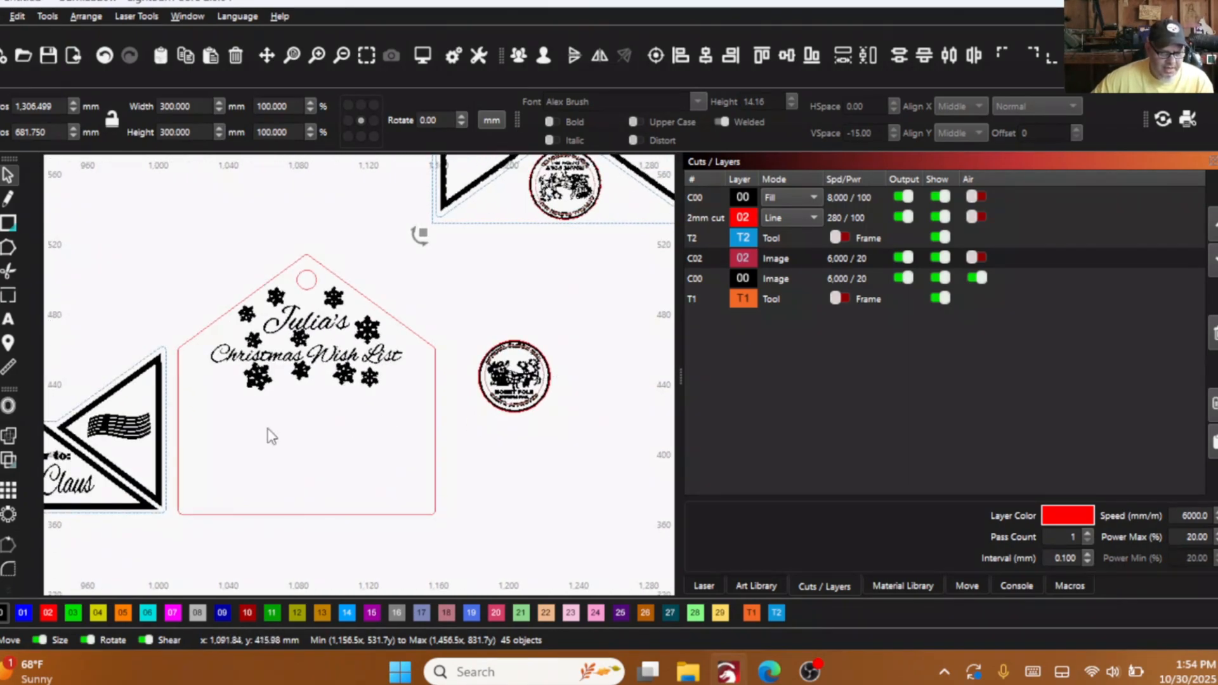
scroll(288, 438, down, 2)
drag(292, 438, 439, 404)
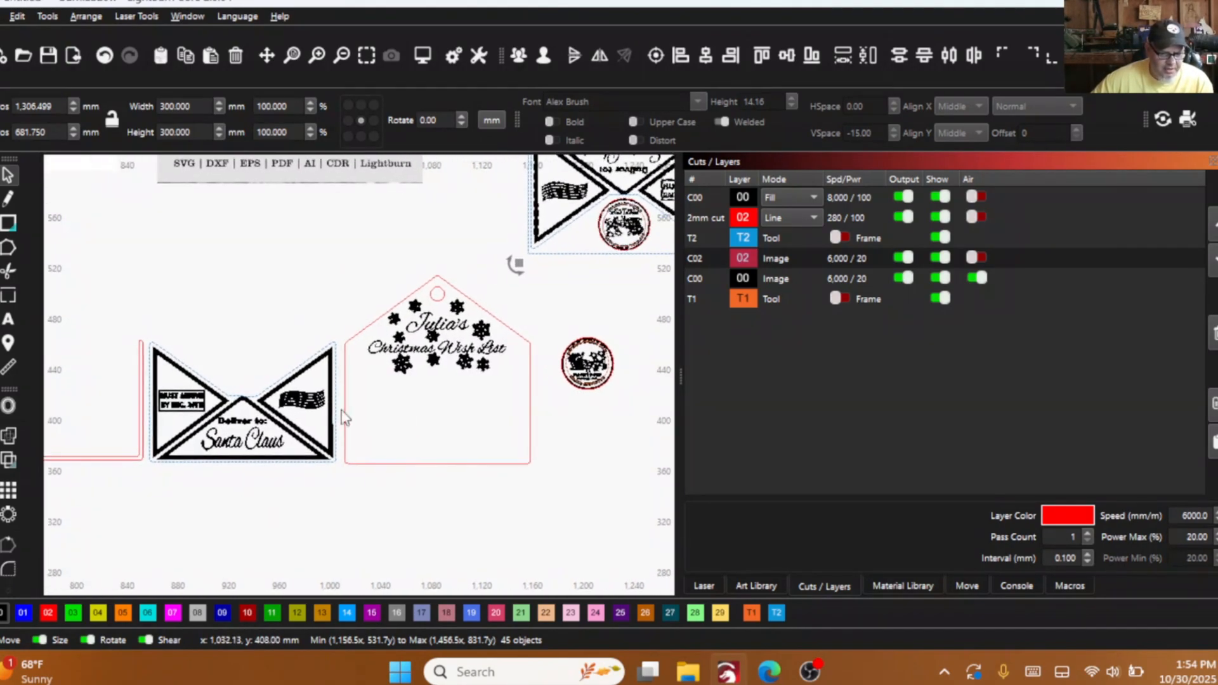
- Move the U-shaped spacer outline away from the other envelope pieces and shift the Santa Claus front piece slightly up and left
click(113, 457)
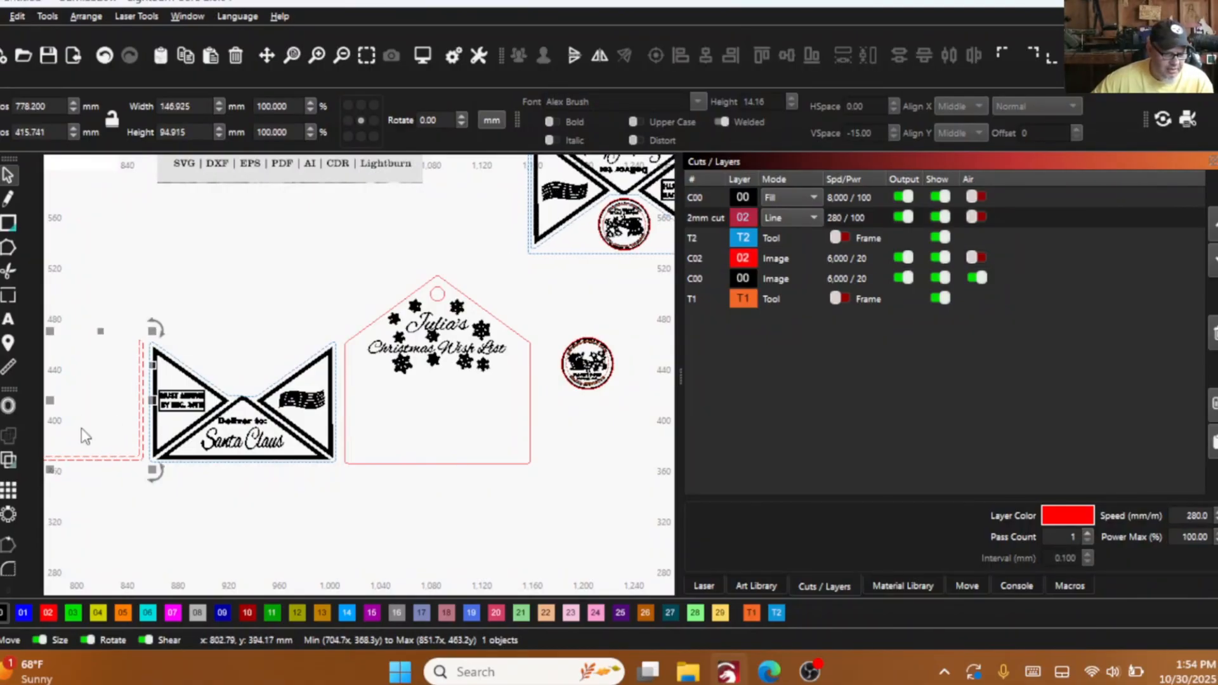
drag(53, 399, 26, 380)
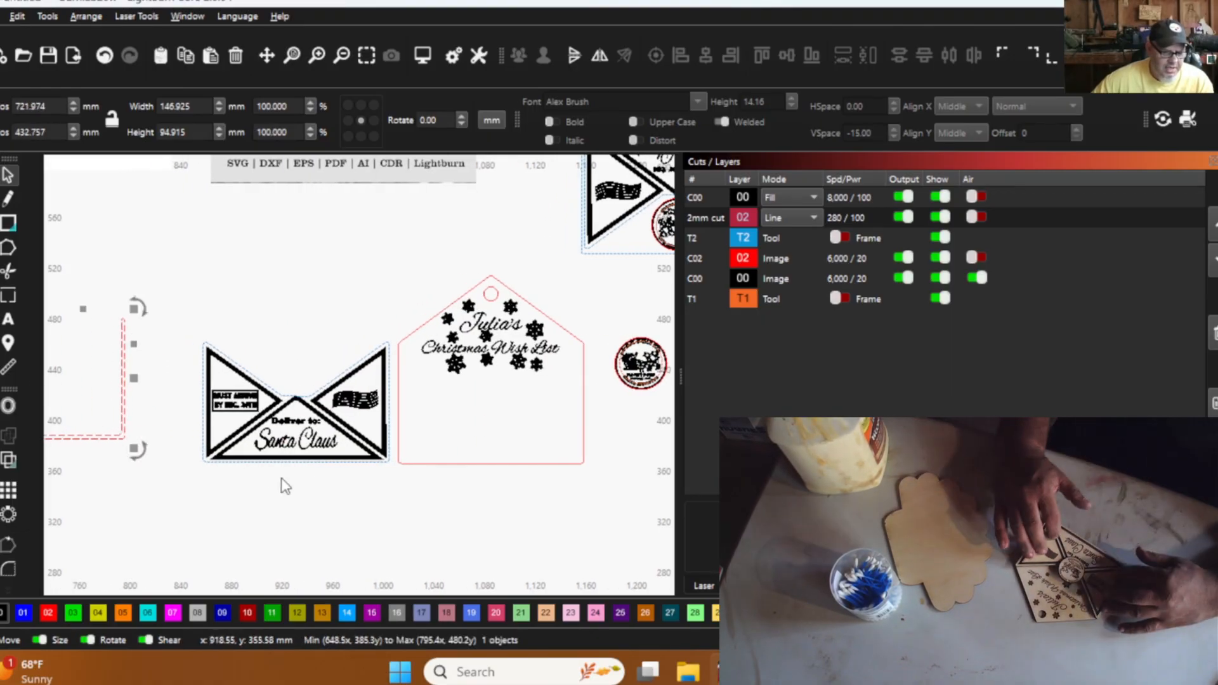
click(296, 400)
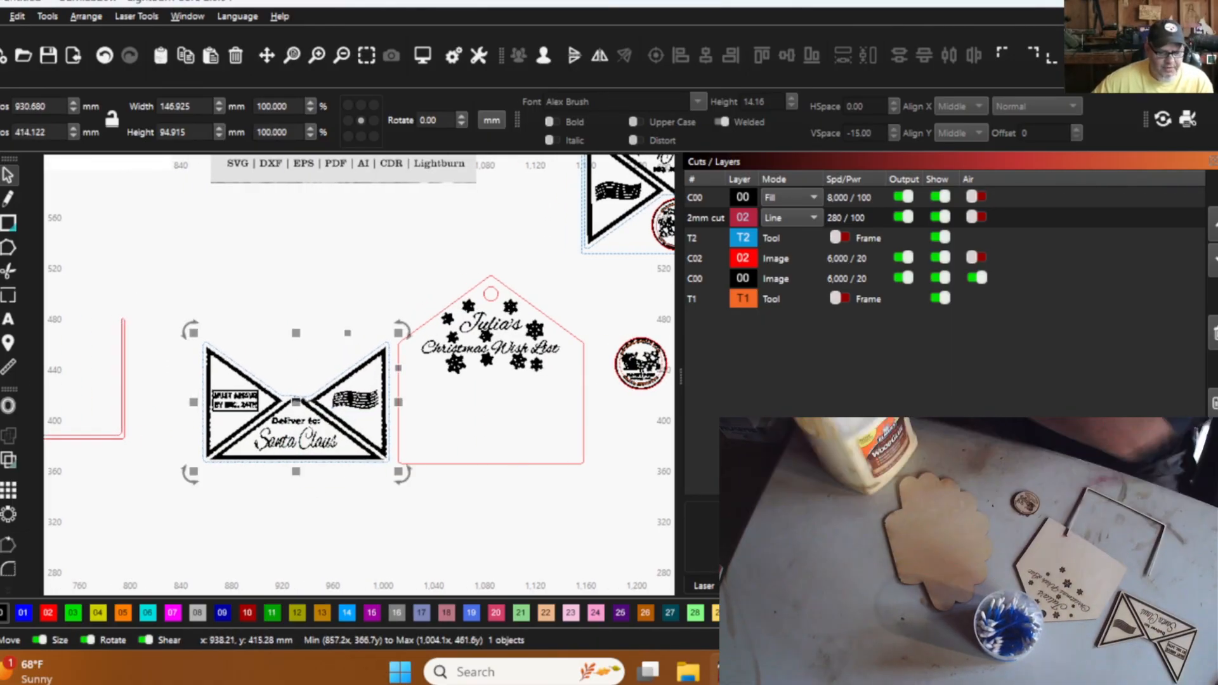
mouse_move(297, 400)
mouse_down()
mouse_move(498, 404)
mouse_move(472, 408)
mouse_move(495, 409)
mouse_move(315, 346)
mouse_move(286, 390)
mouse_up()
scroll(283, 403, down, 2)
scroll(444, 379, up, 4)
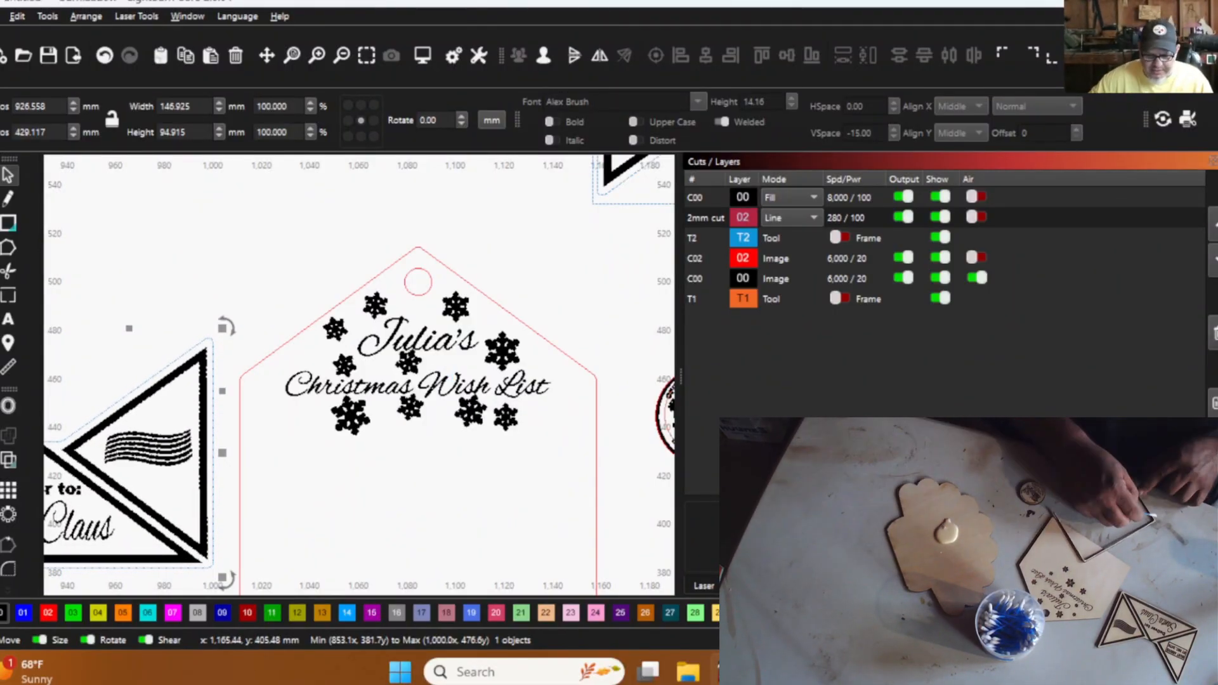
- Switch to the Gemini chat in the browser and copy the Santa sleigh image with the moon and trees
click(768, 671)
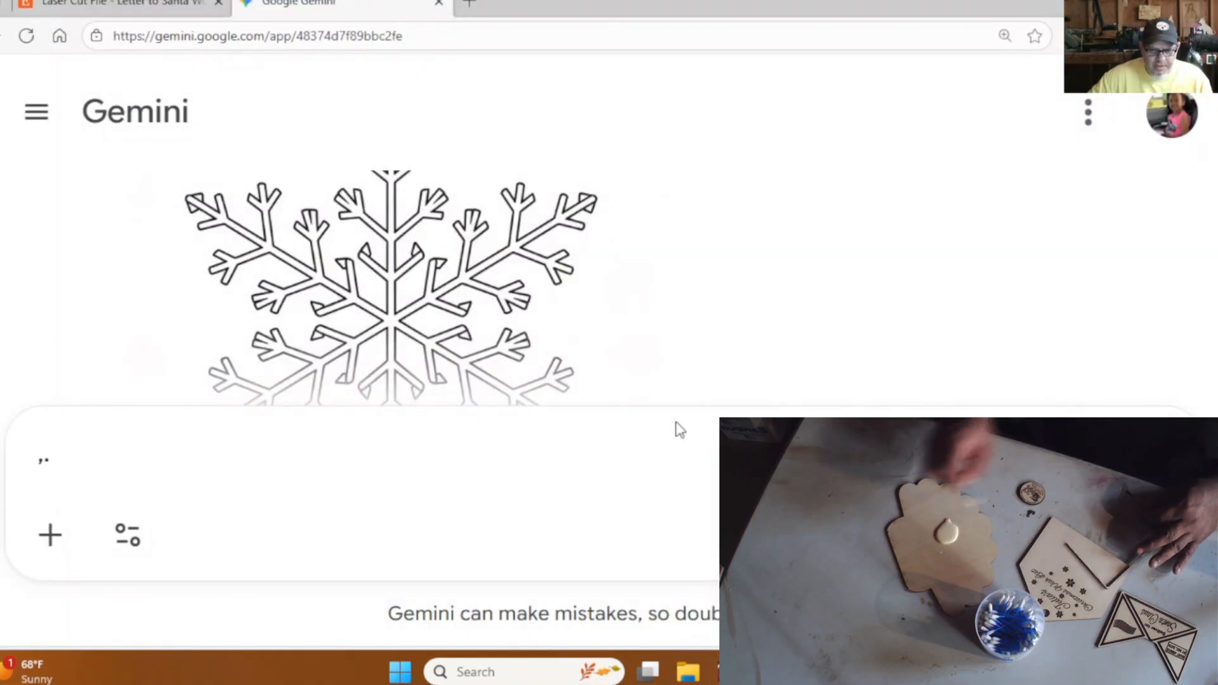
scroll(778, 339, up, 15)
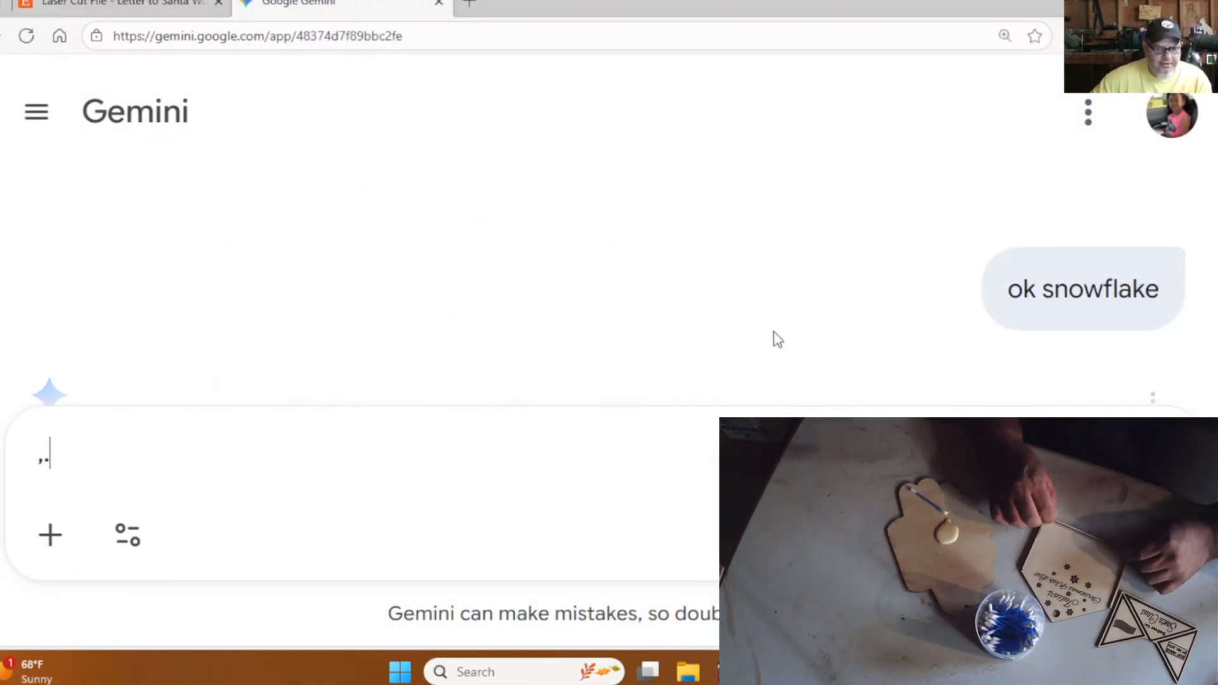
scroll(777, 338, up, 10)
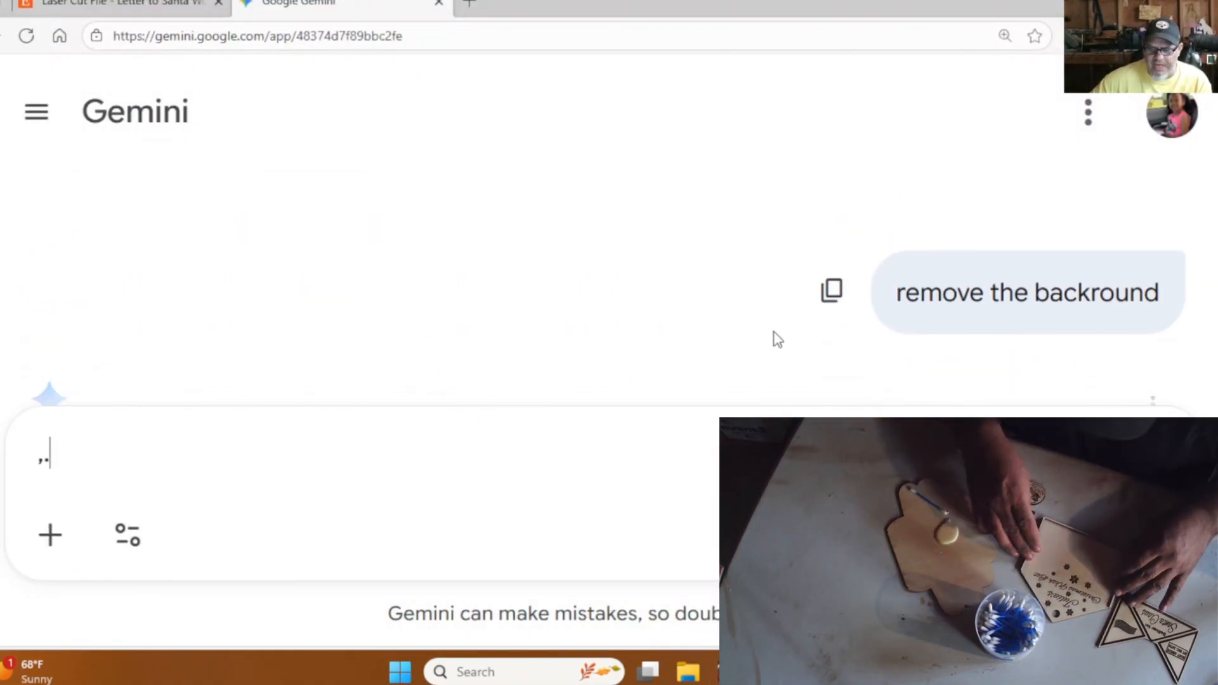
scroll(776, 338, up, 8)
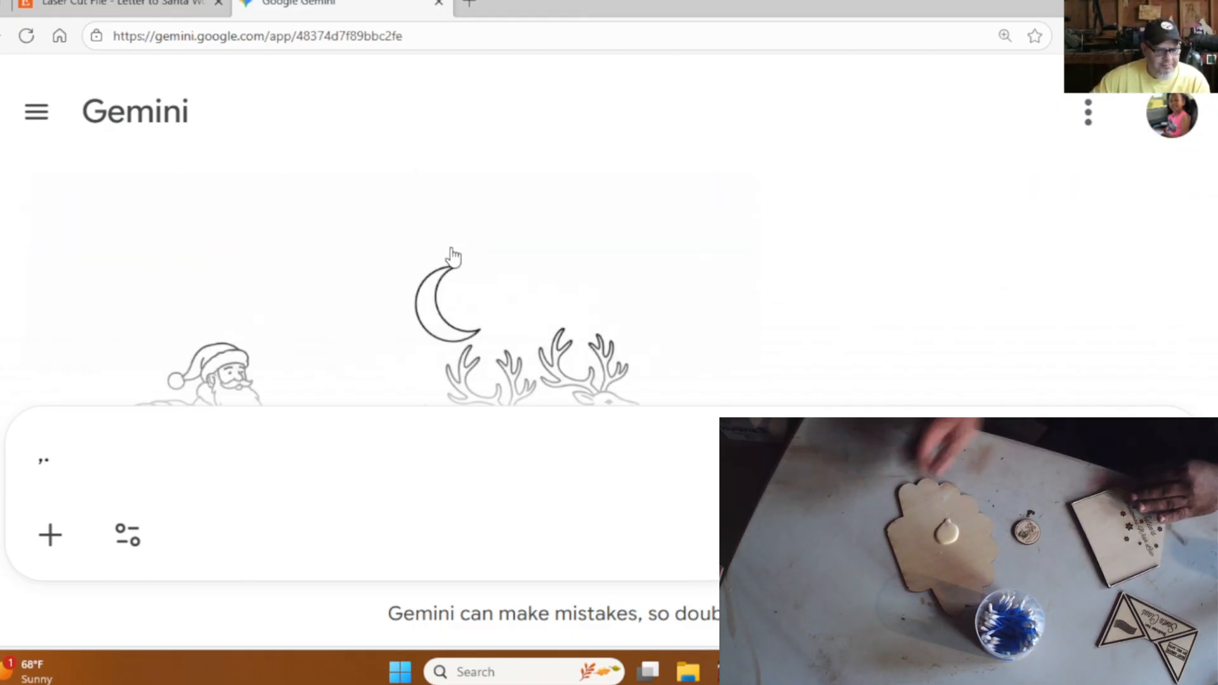
click(454, 255)
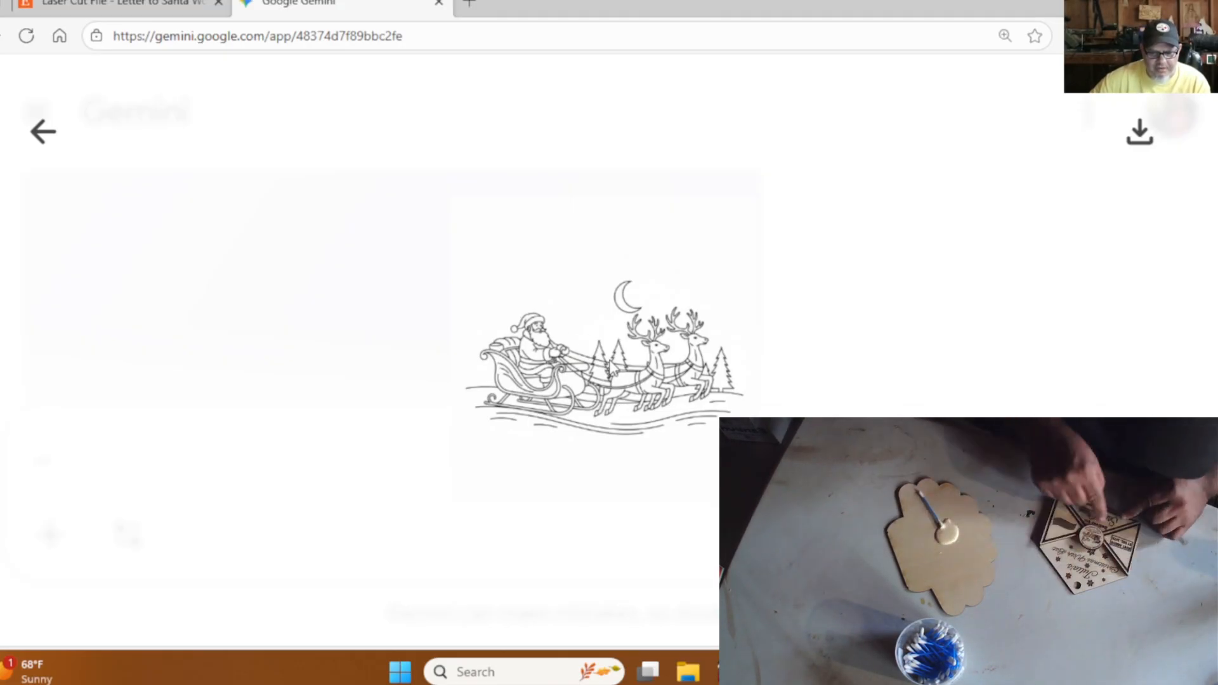
right_click(611, 367)
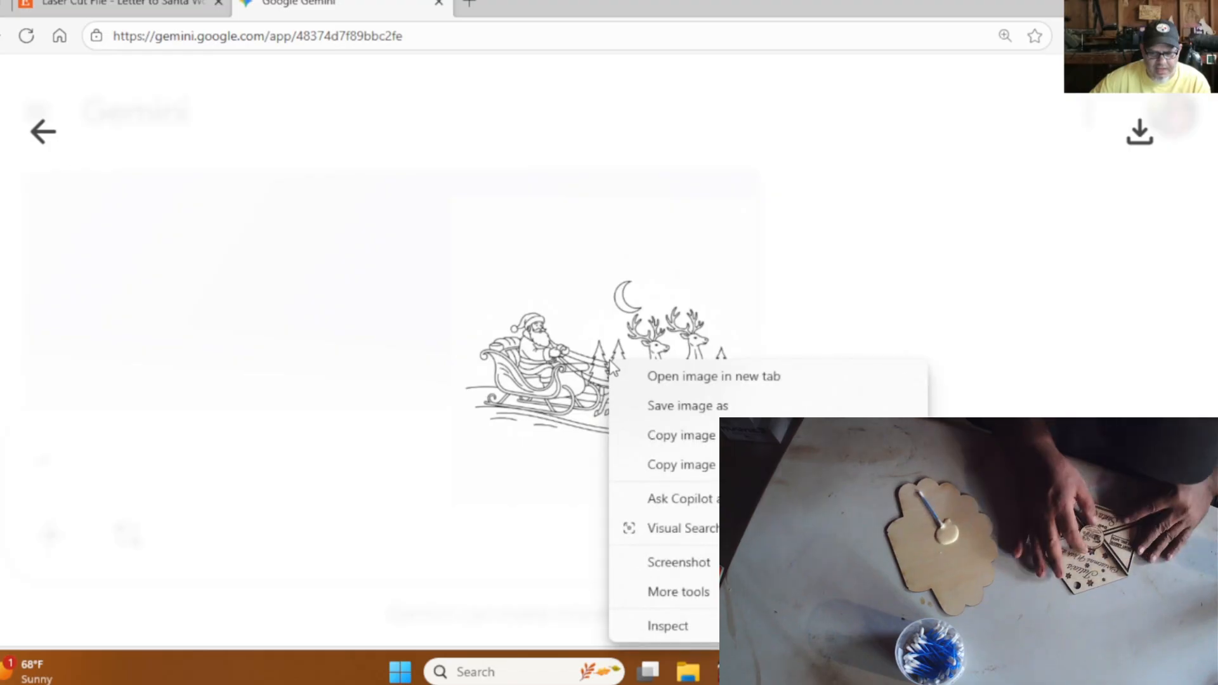
click(671, 438)
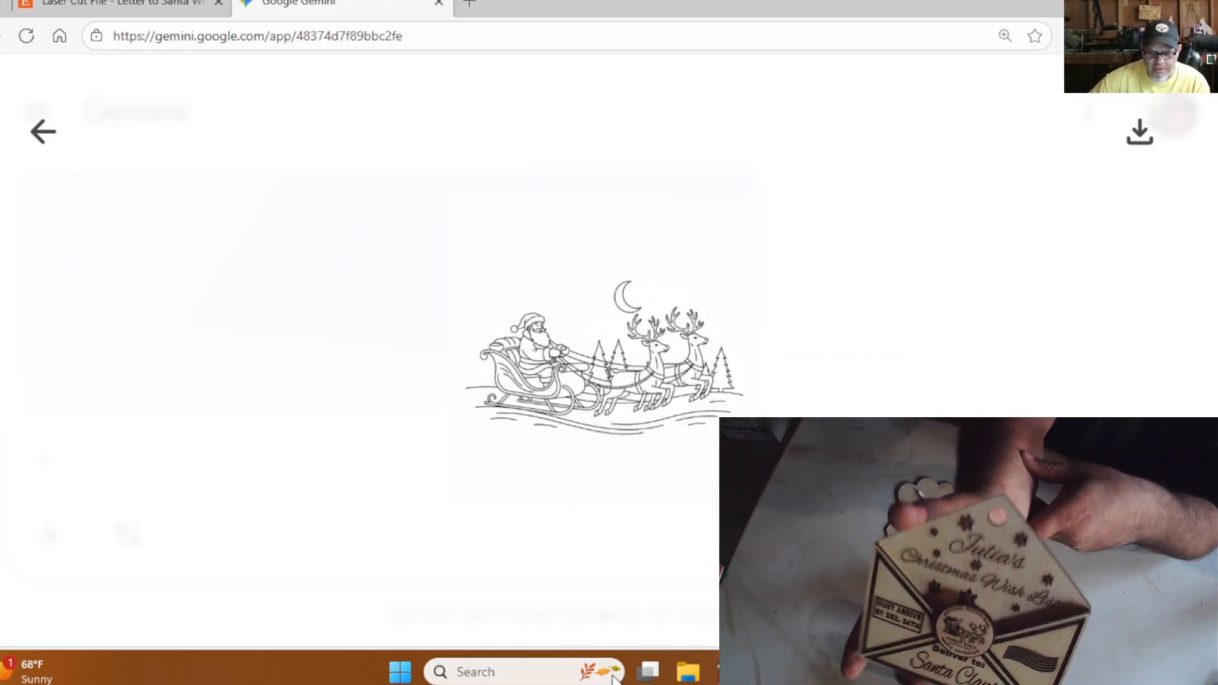
- Switch back to LightBurn and paste the copied Santa sleigh image at the left edge of the work area
mouse_move(728, 671)
click(729, 586)
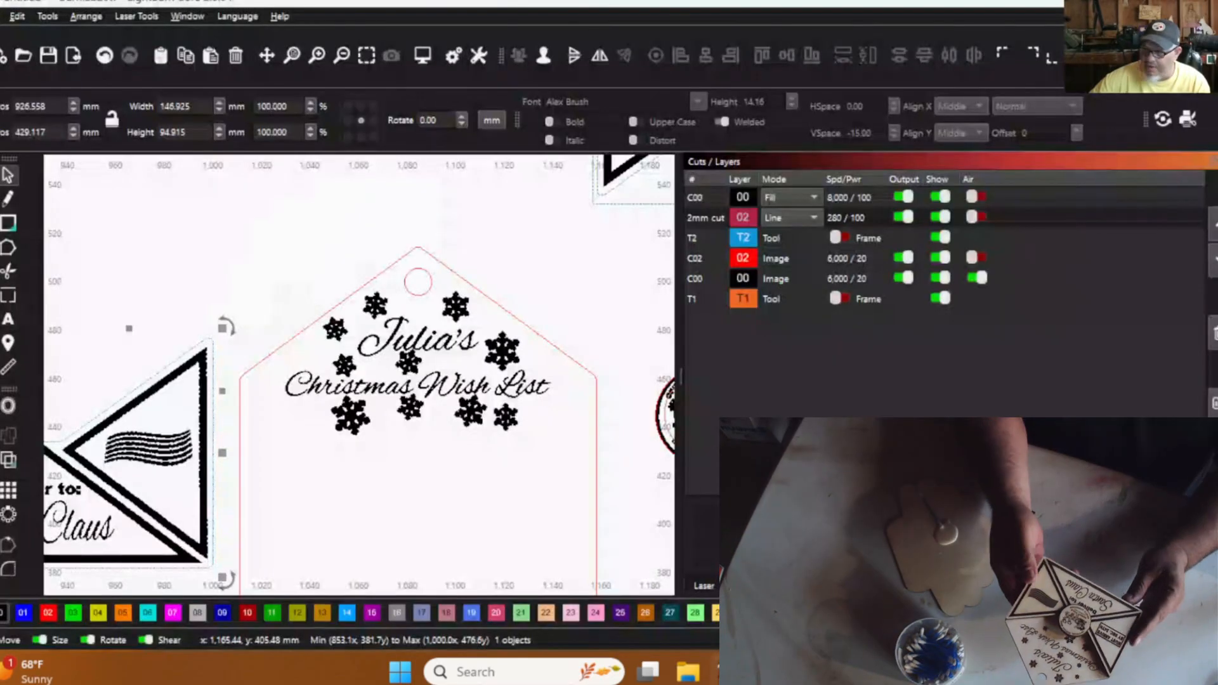
scroll(606, 488, down, 4)
scroll(606, 487, down, 5)
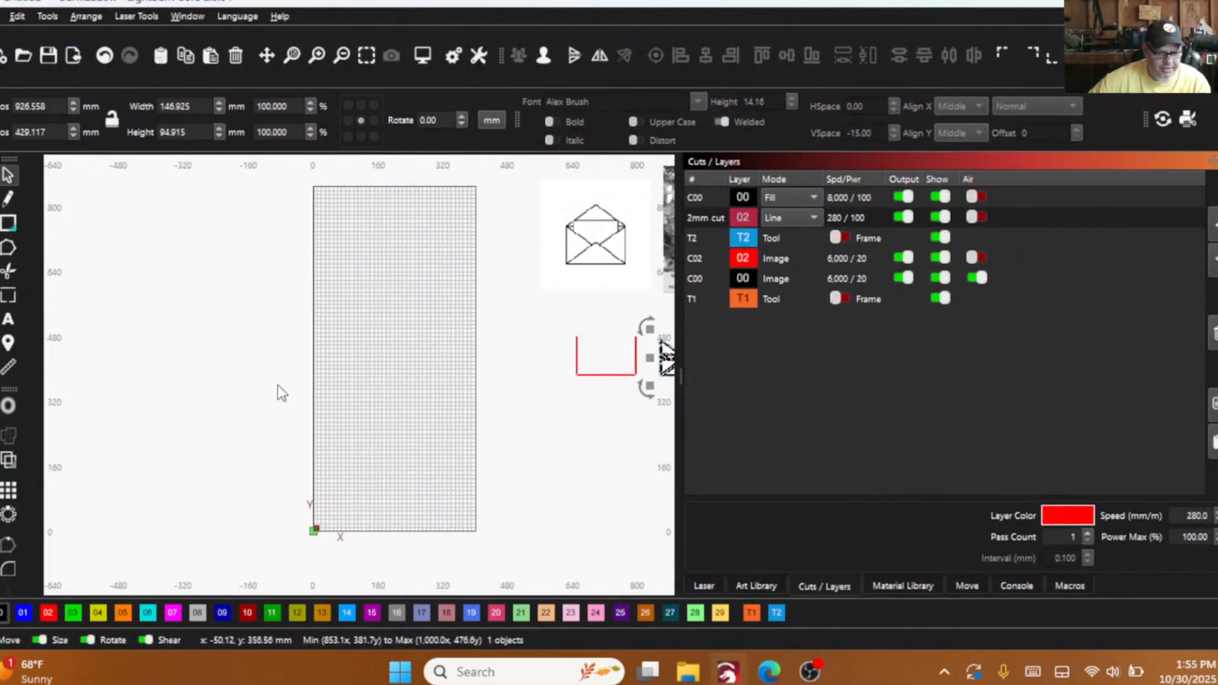
right_click(265, 377)
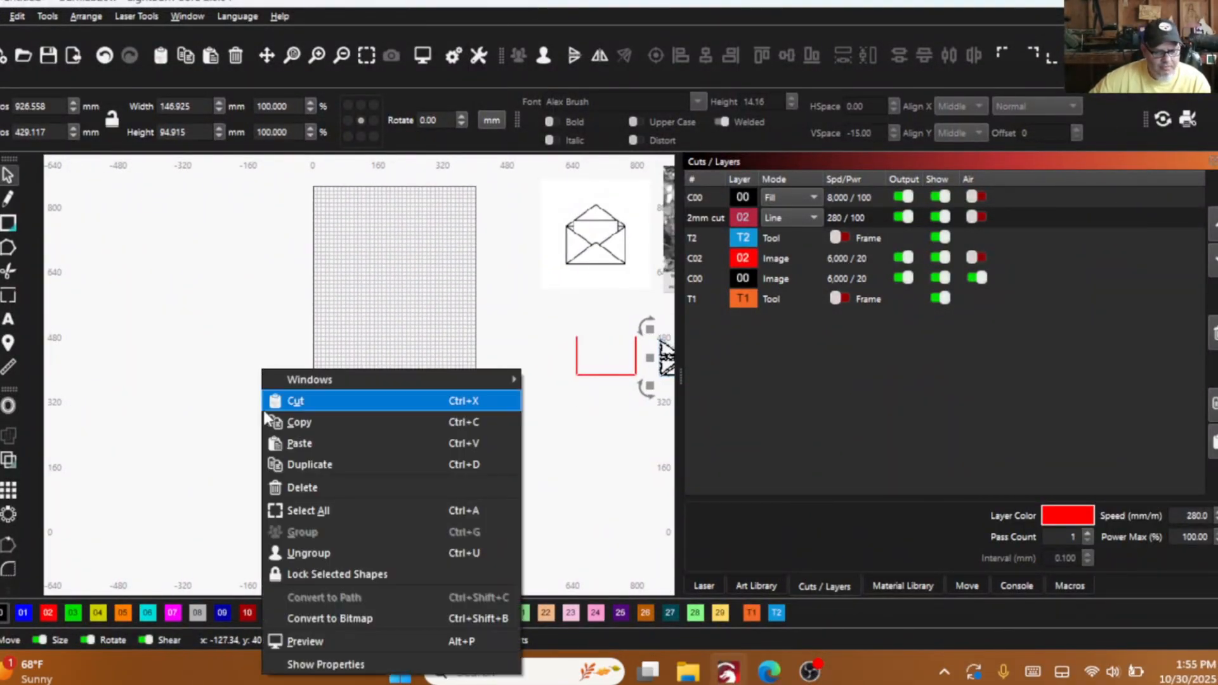
click(309, 446)
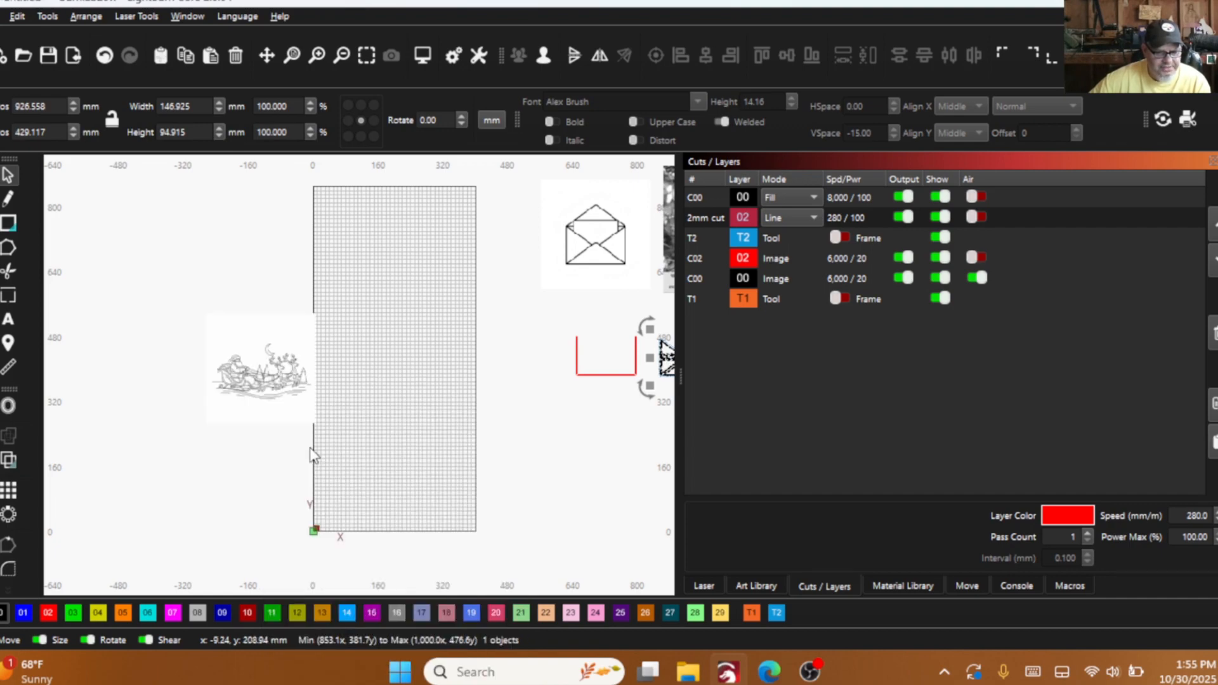
- Preview an image trace of the pasted Santa sleigh picture, cancel the trace, and delete the picture
click(259, 374)
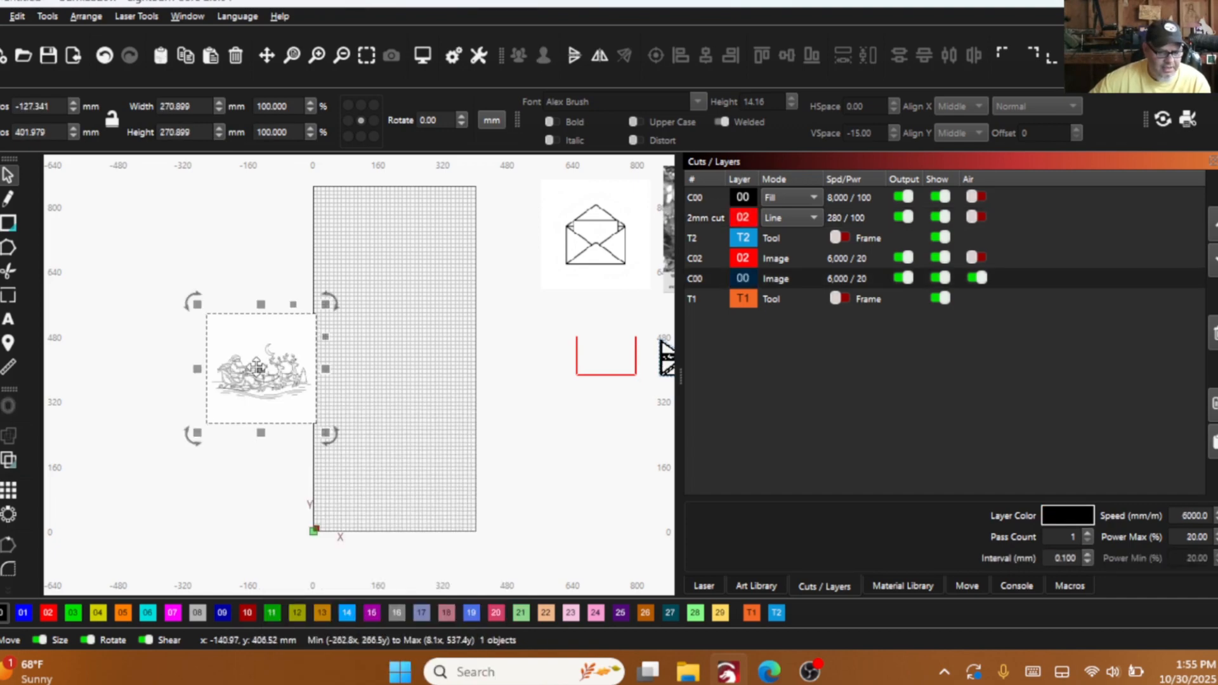
right_click(257, 368)
click(302, 288)
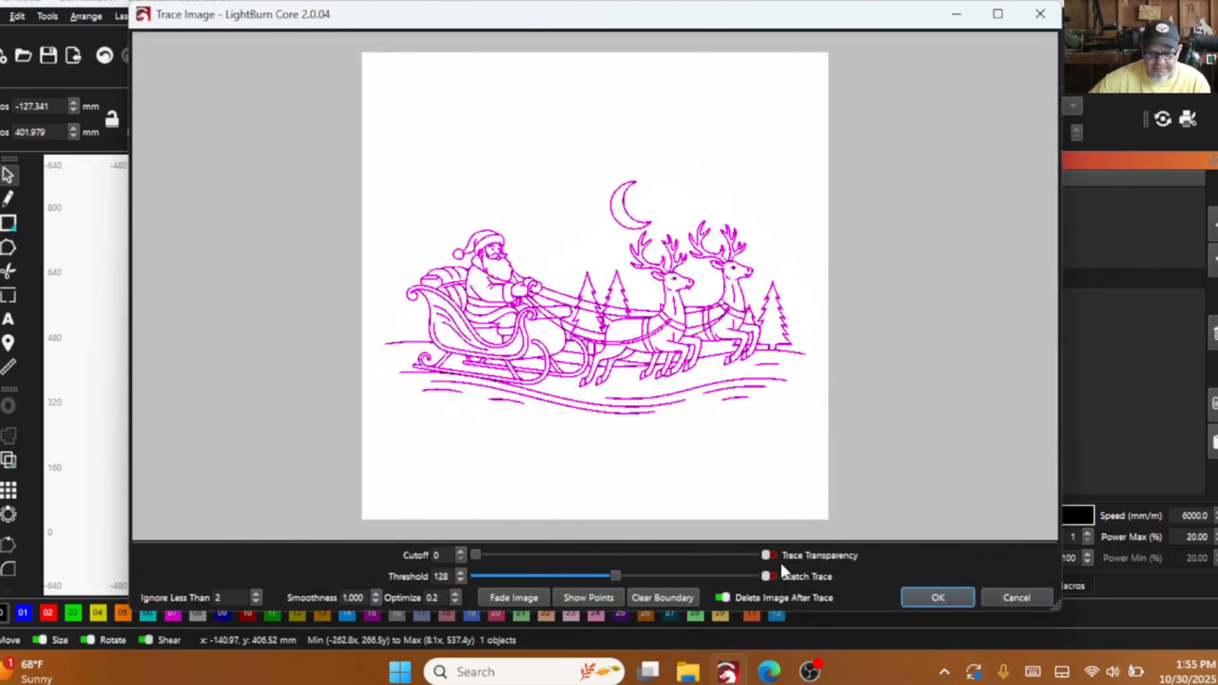
click(1010, 598)
right_click(246, 384)
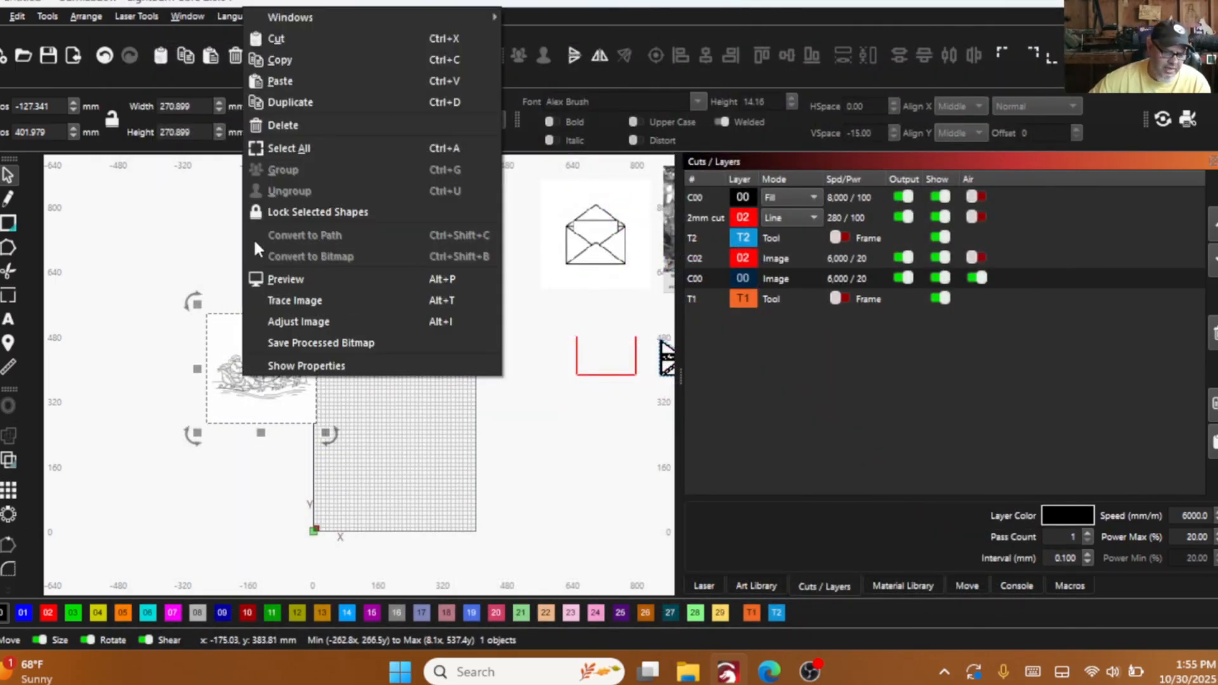
click(277, 127)
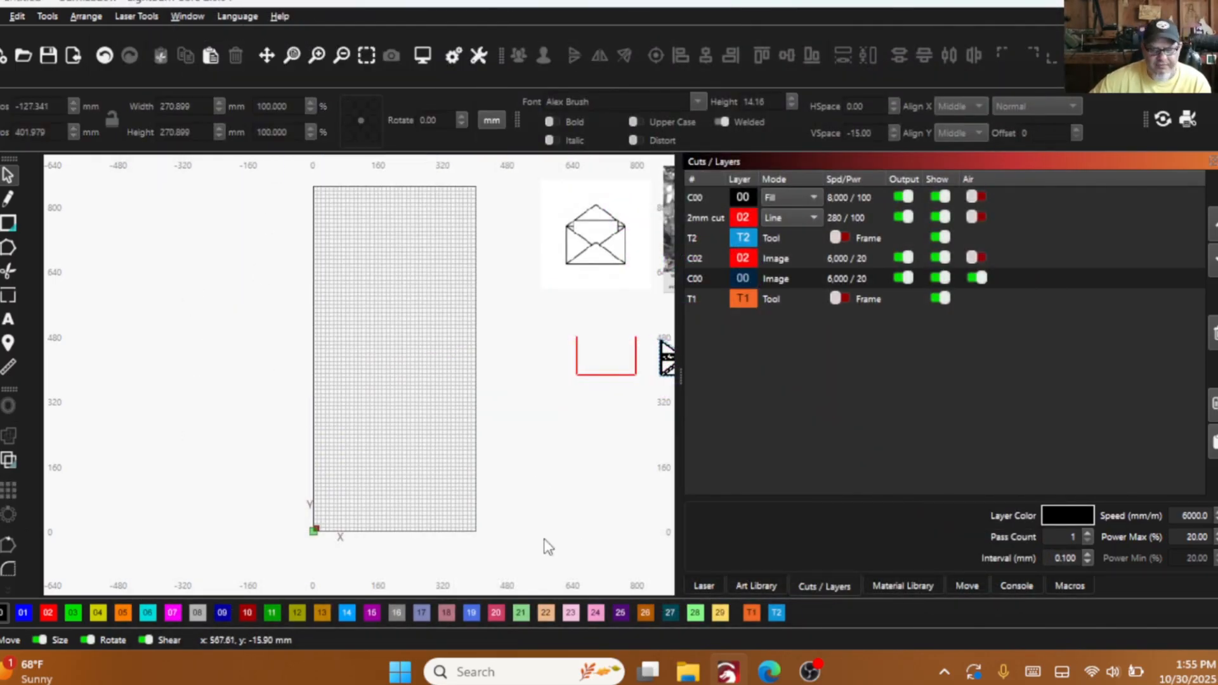
- Switch to the Gemini chat in the browser and copy the Santa sleigh image that has its background removed
click(769, 671)
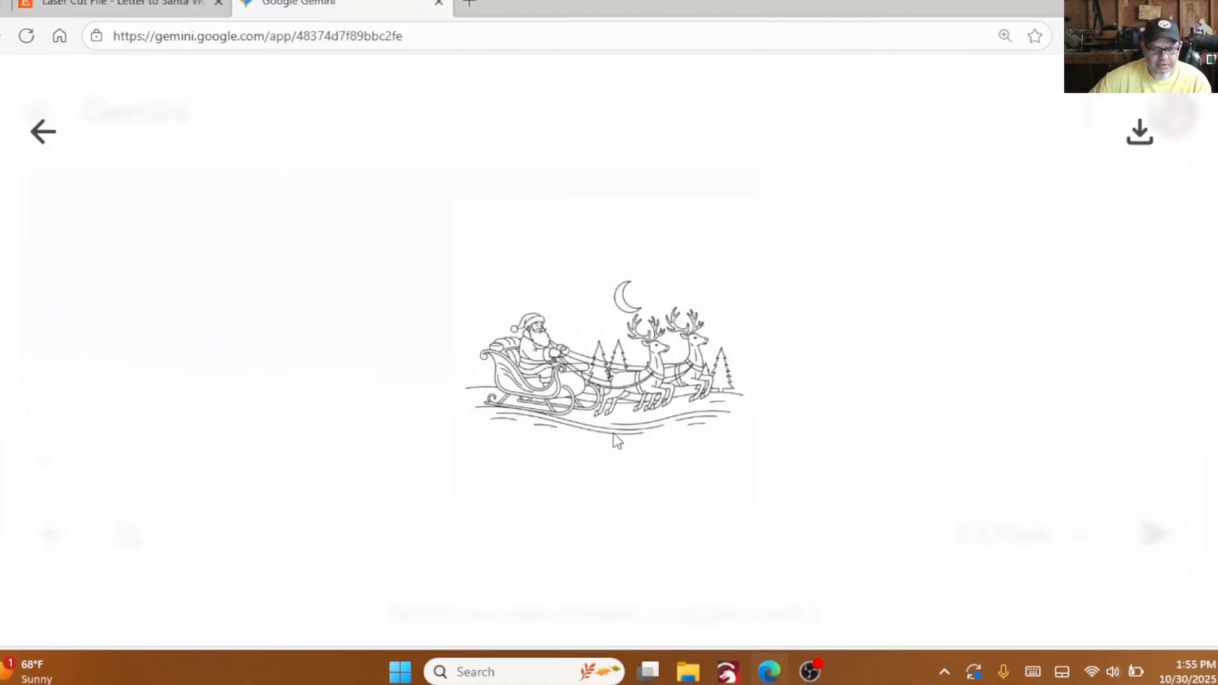
click(43, 145)
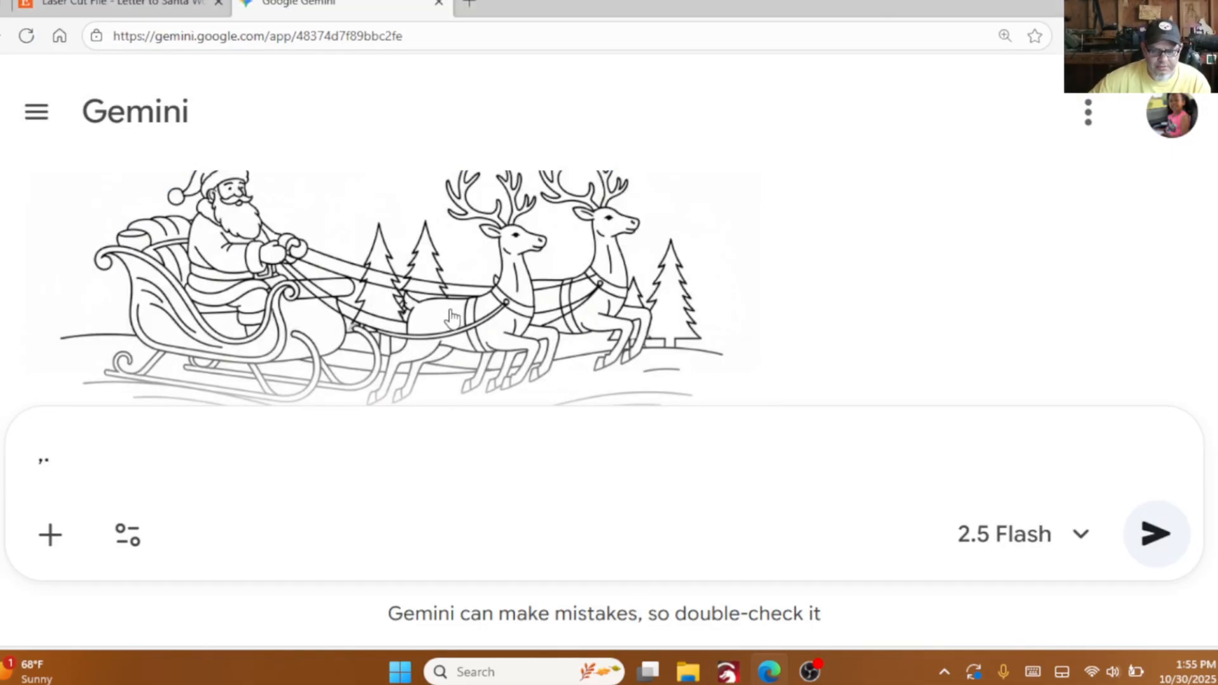
scroll(452, 317, down, 3)
scroll(487, 263, up, 2)
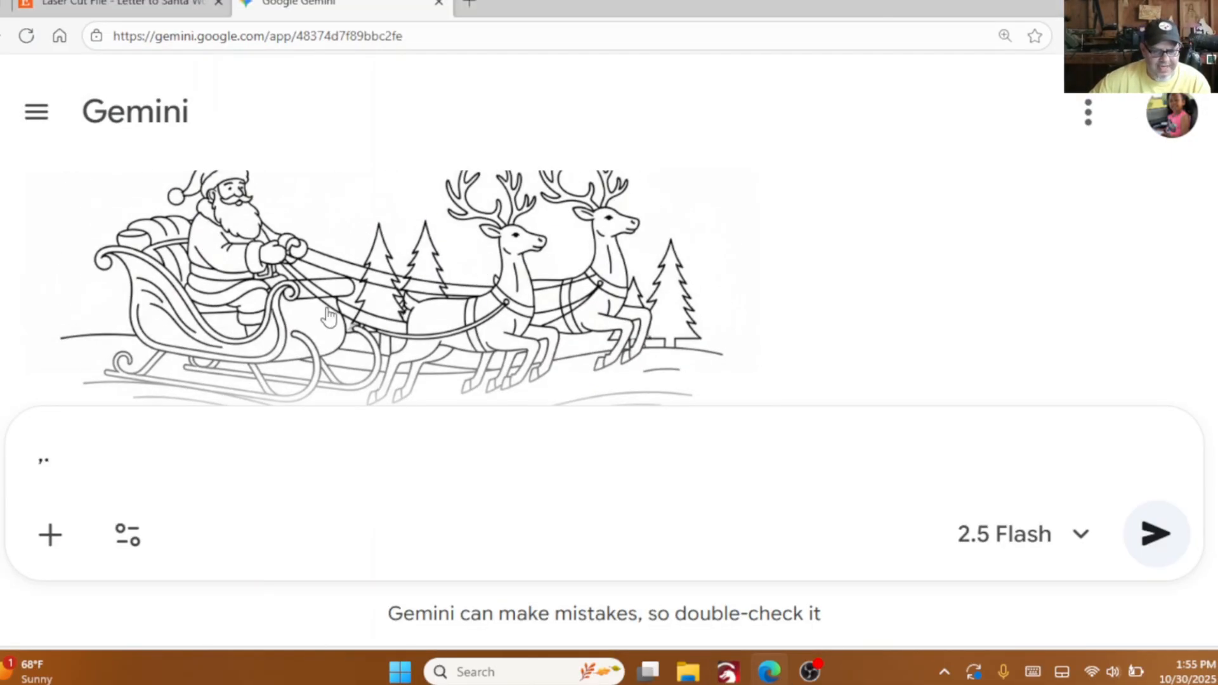
scroll(400, 308, down, 2)
scroll(489, 314, down, 3)
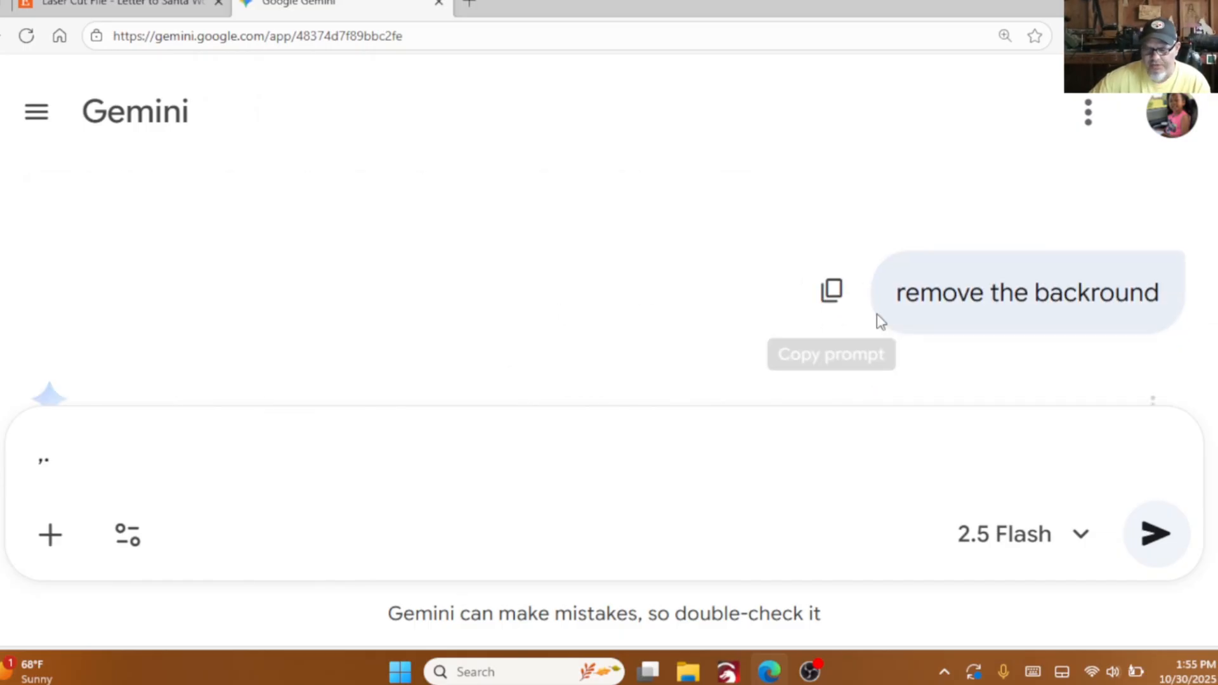
scroll(780, 329, down, 5)
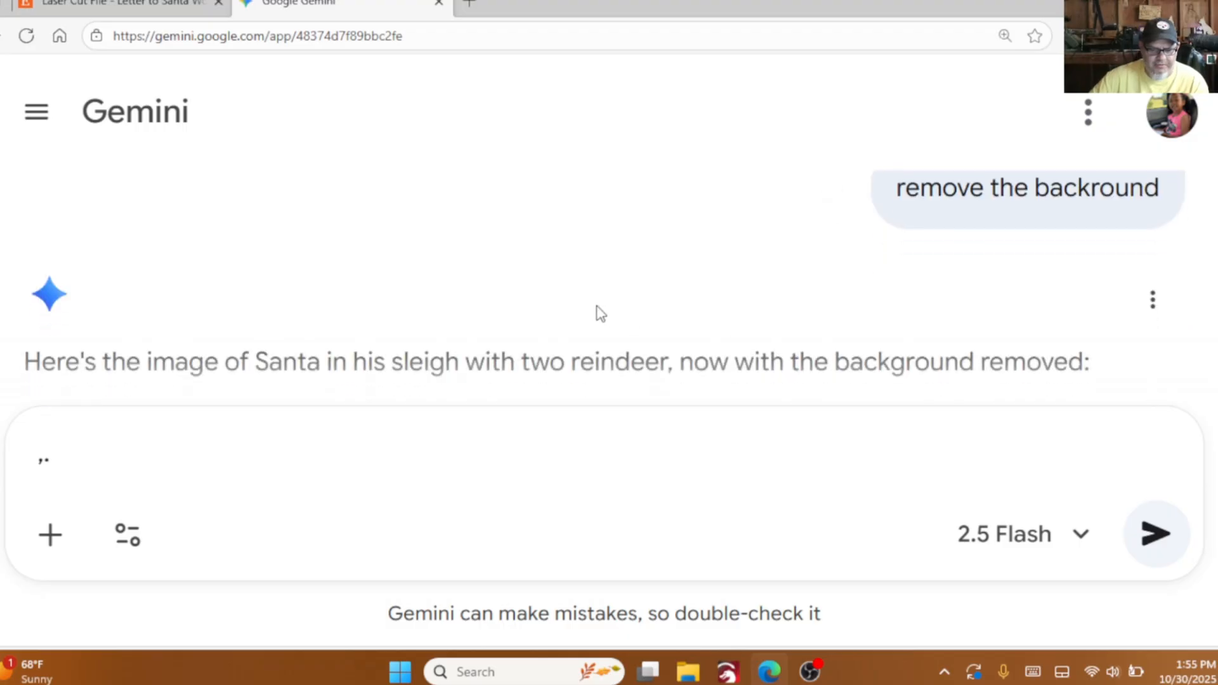
scroll(284, 260, down, 2)
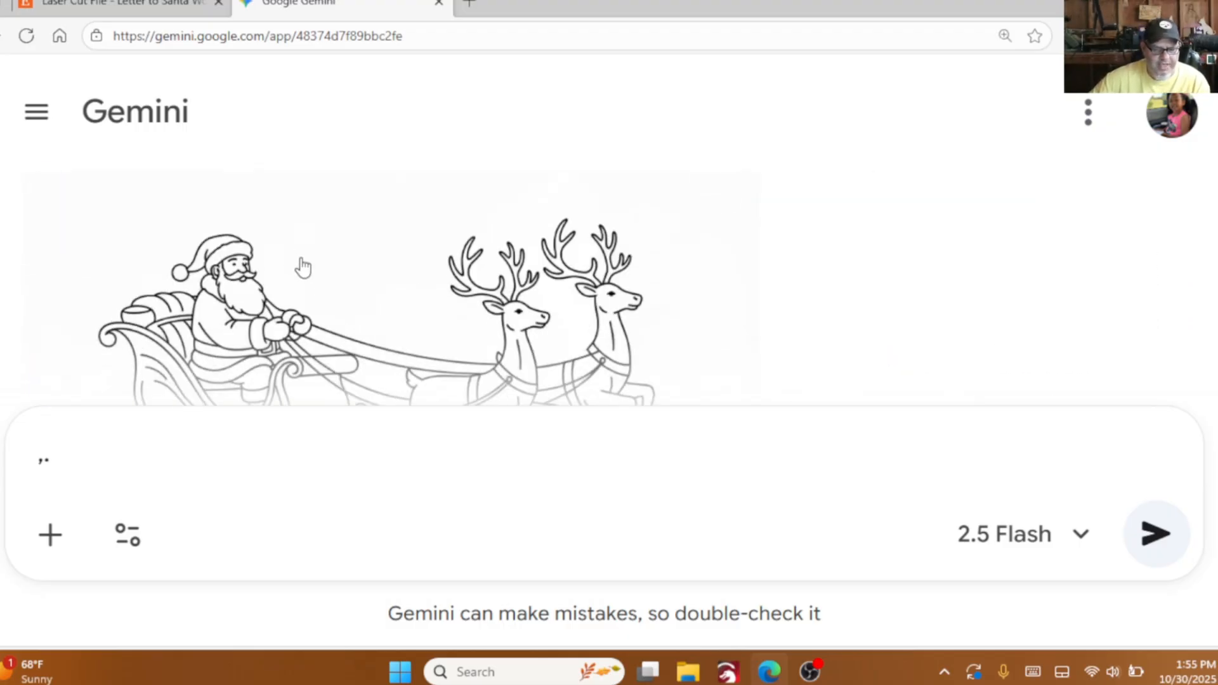
scroll(303, 264, down, 2)
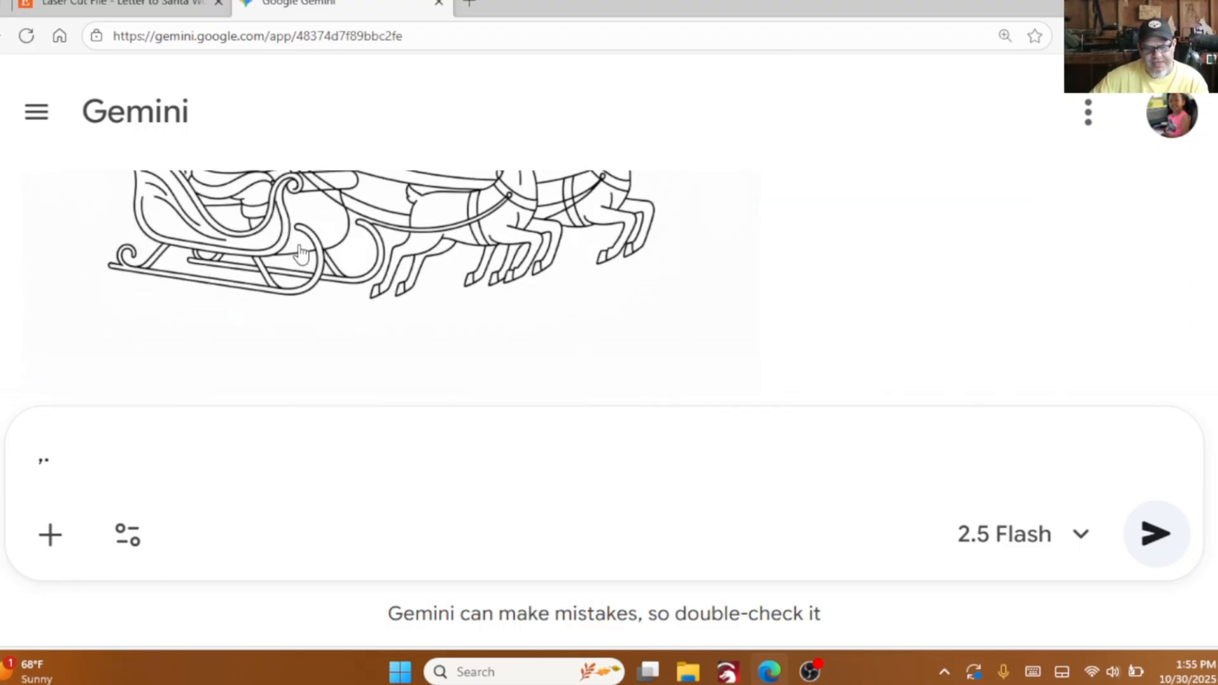
click(343, 208)
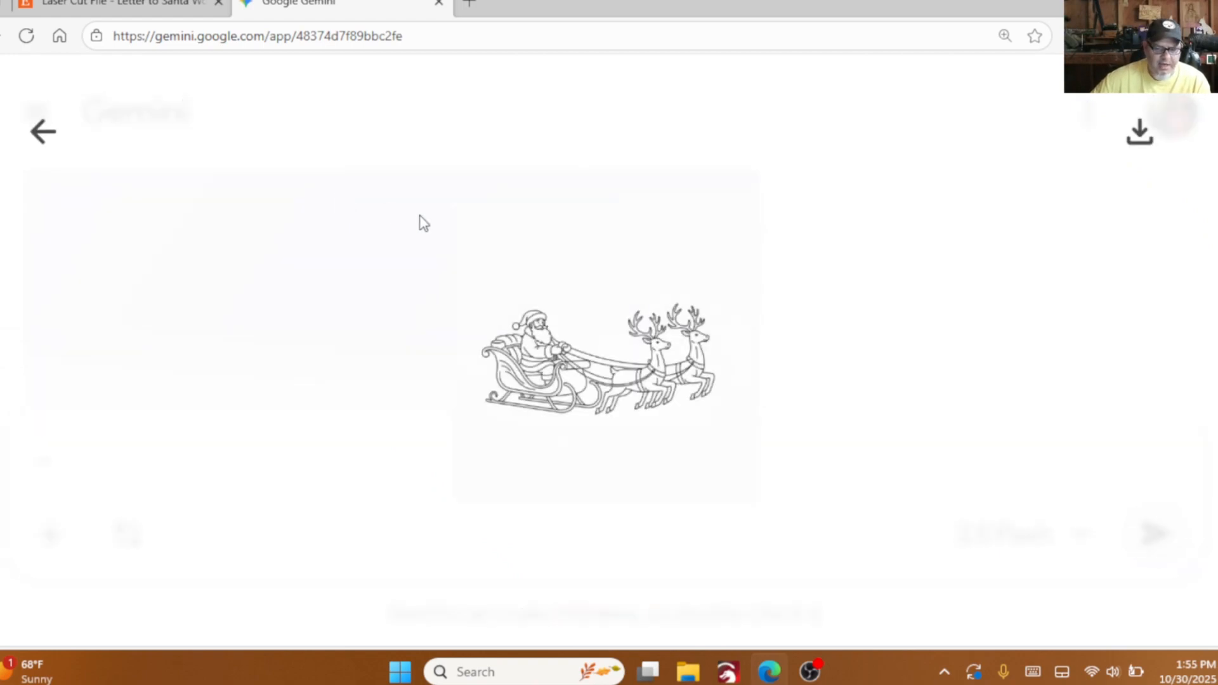
right_click(629, 347)
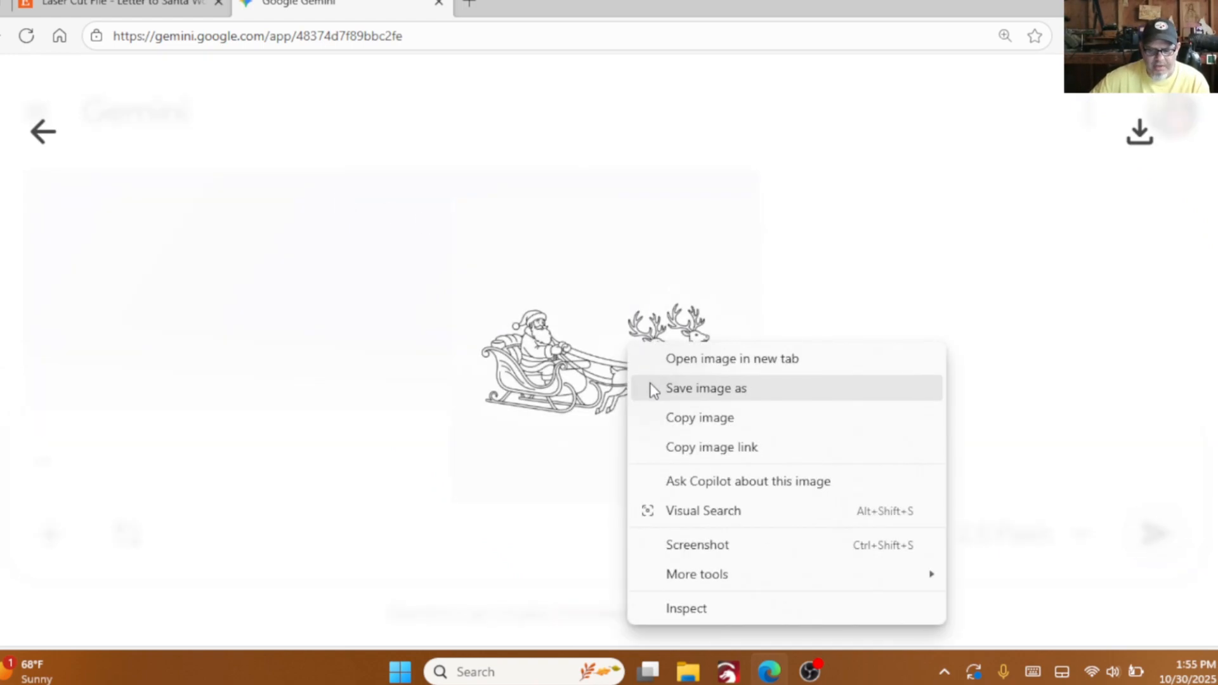
click(669, 418)
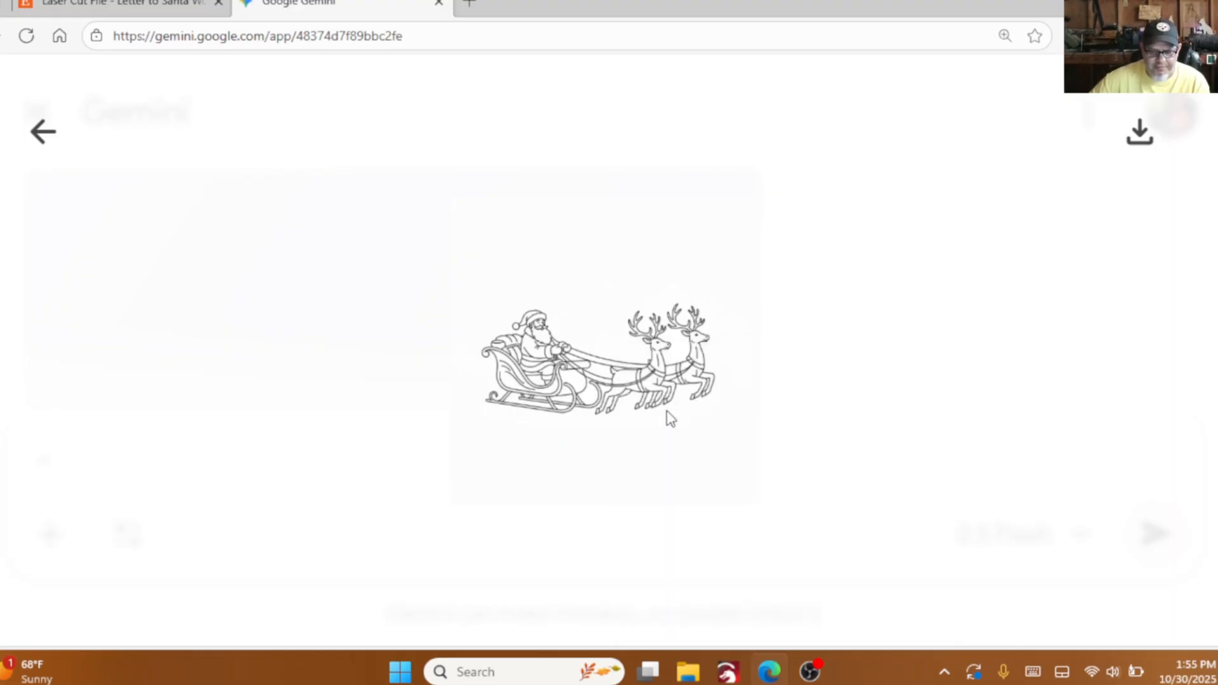
- Switch back to LightBurn and paste the copied background-free Santa sleigh image at the left edge of the work area
click(728, 671)
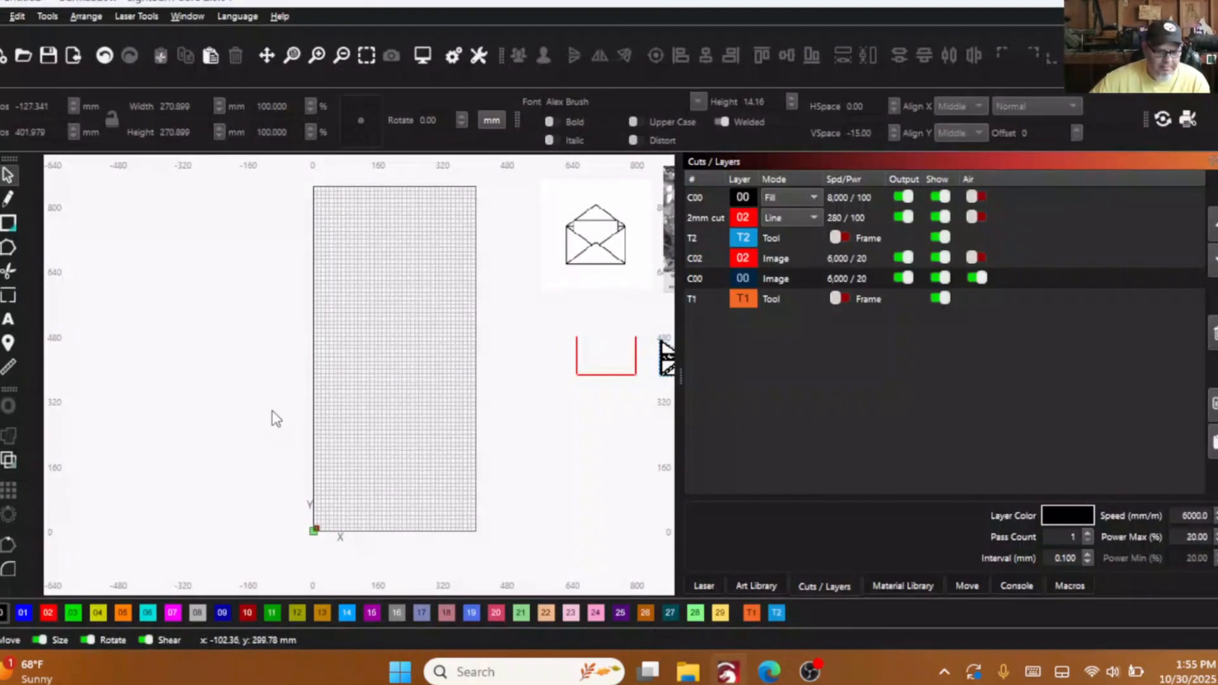
right_click(271, 339)
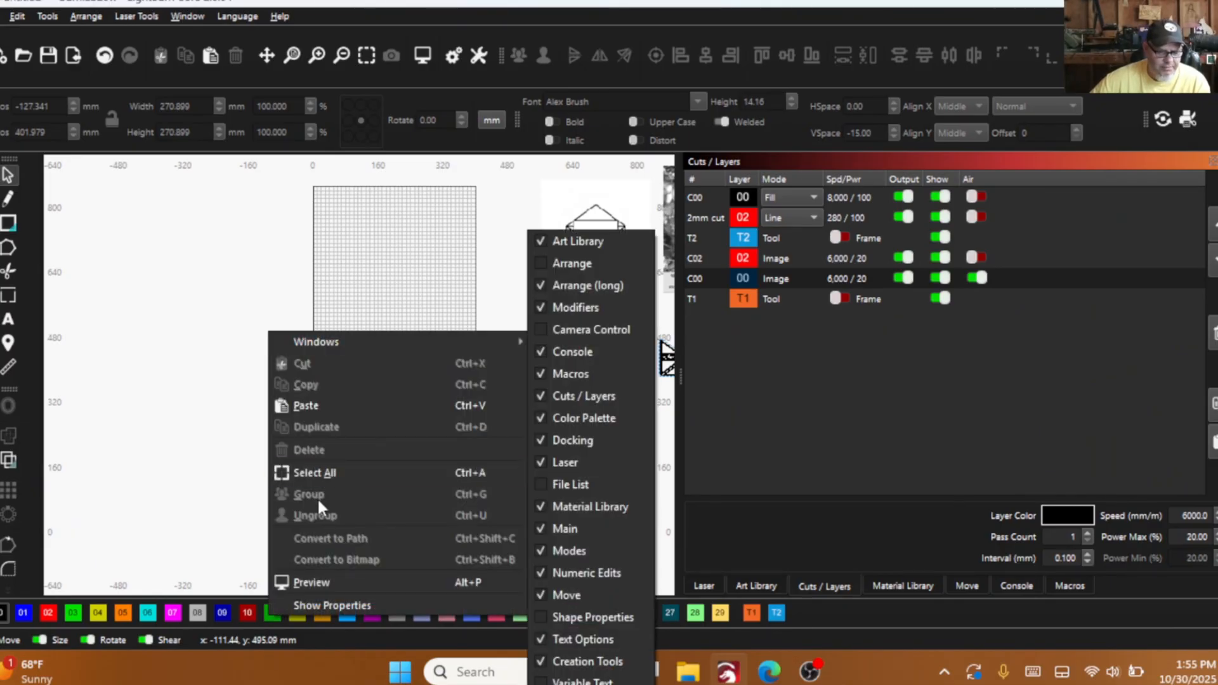
click(313, 402)
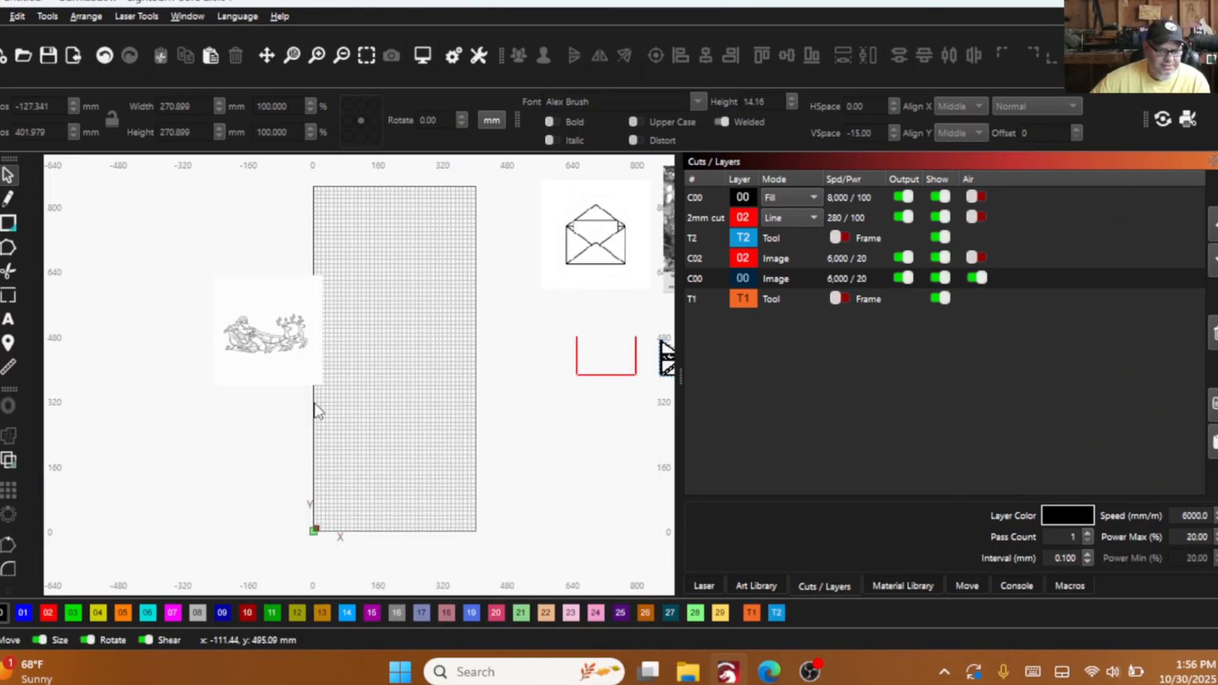
- Trace the pasted Santa sleigh image into vector outlines with the Trace Image defaults
click(269, 338)
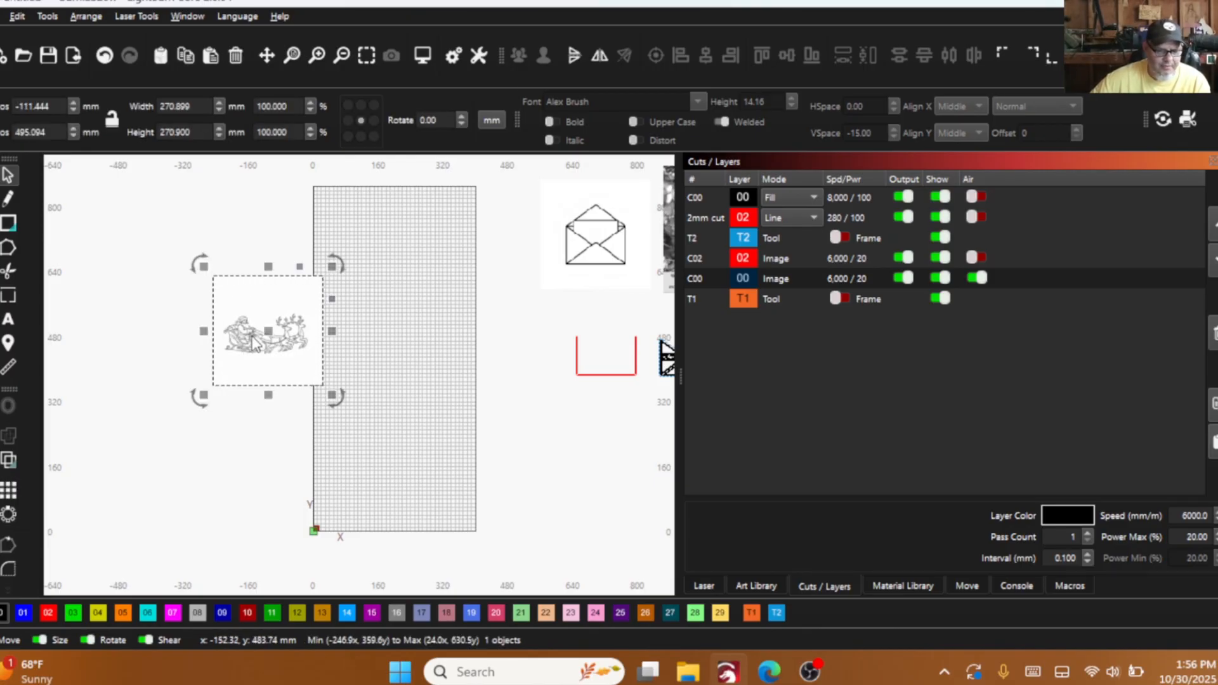
right_click(254, 343)
click(299, 274)
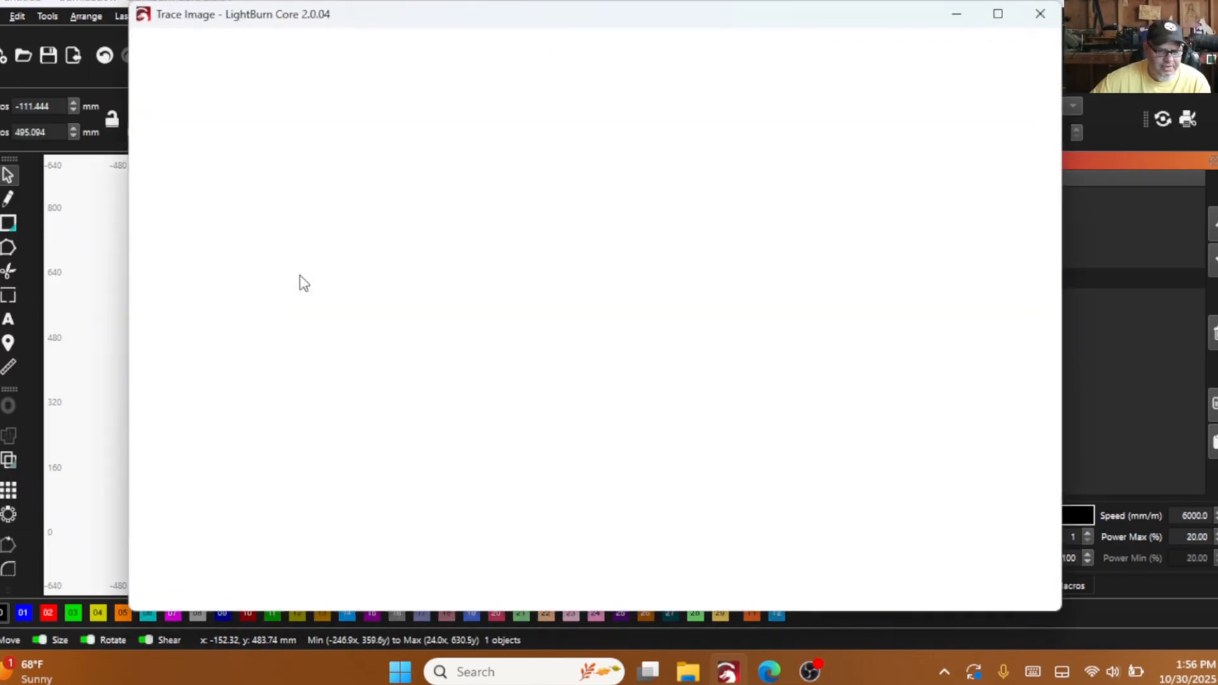
click(937, 597)
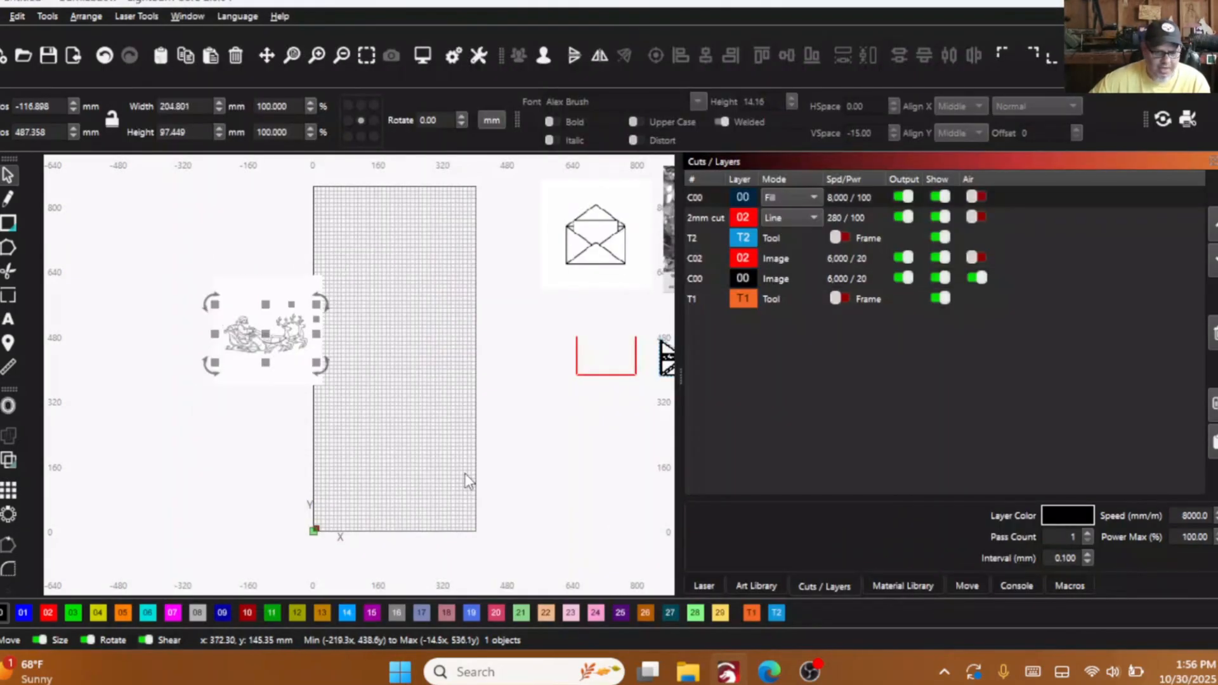
- Move the traced Santa sleigh off the source picture onto the work area grid, and delete the source picture
drag(265, 333, 409, 353)
right_click(266, 348)
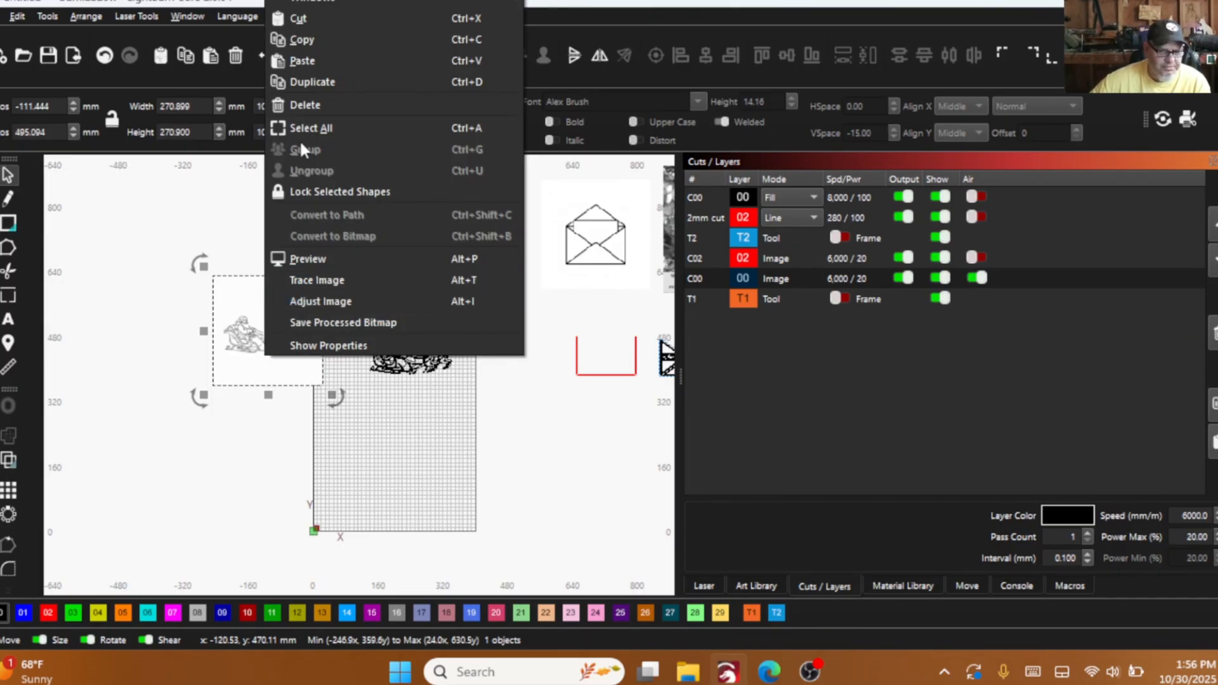
click(303, 100)
scroll(422, 380, up, 4)
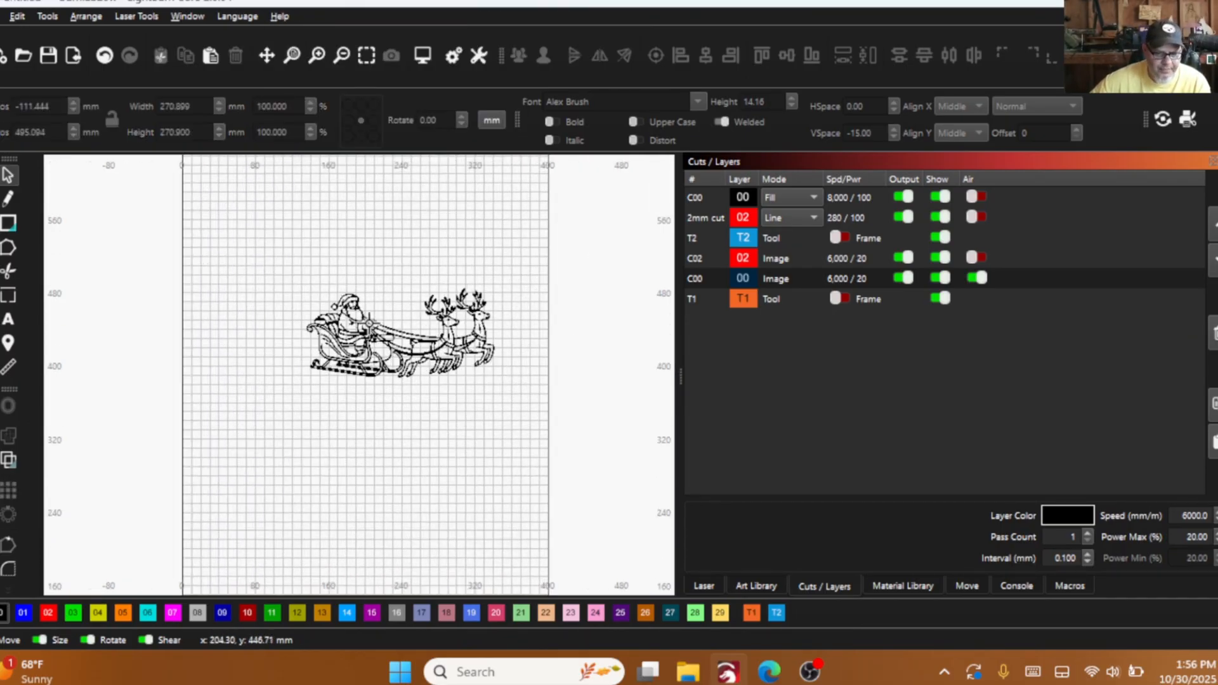
scroll(364, 333, down, 2)
scroll(475, 555, down, 2)
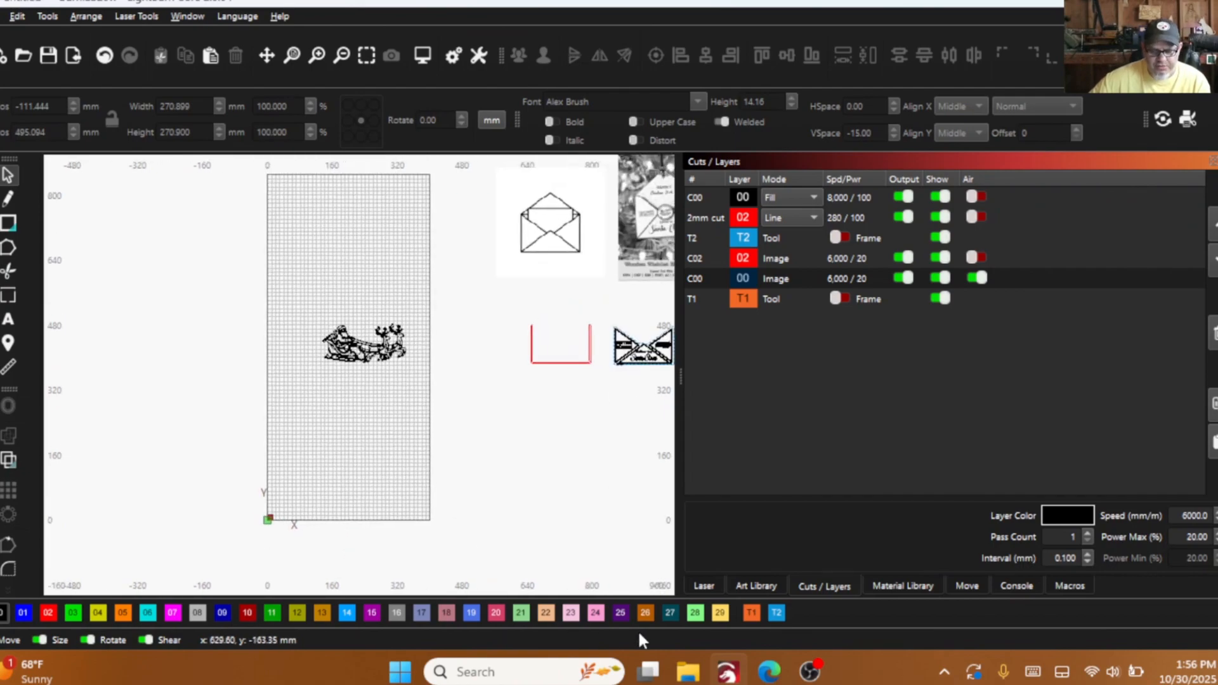
- Switch to the Gemini chat in the browser, open the generated snowflake line drawing full size and copy the image
click(769, 671)
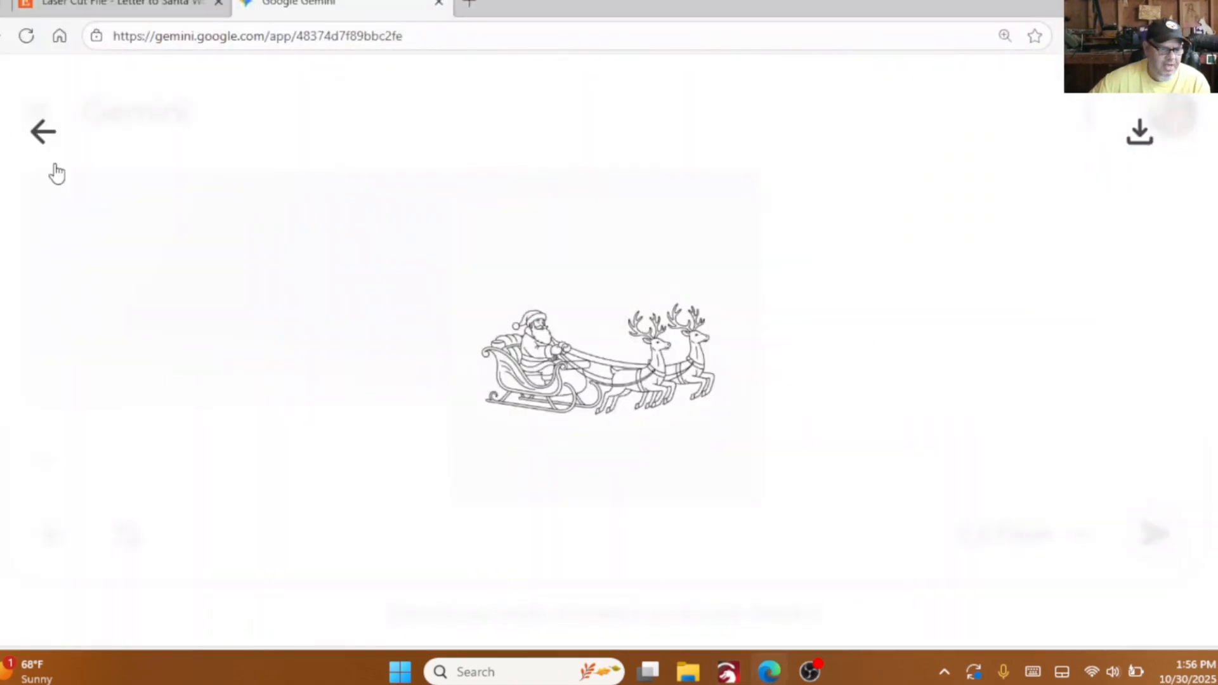
click(43, 130)
scroll(417, 277, down, 1)
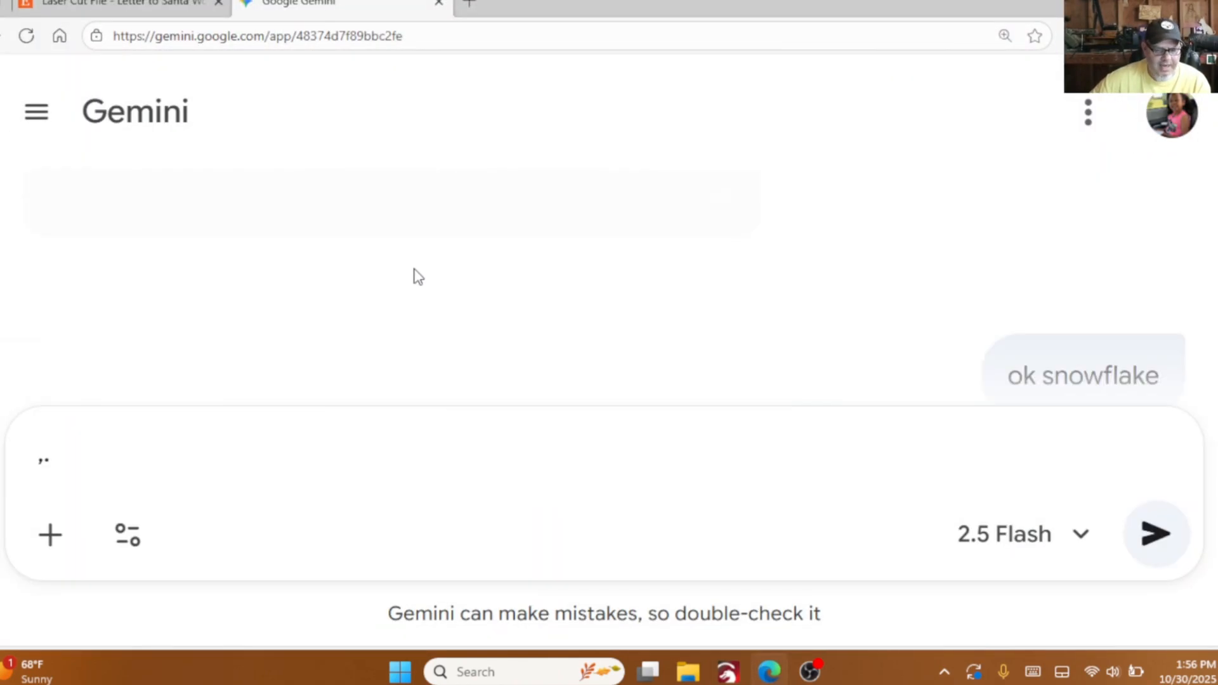
scroll(530, 307, down, 5)
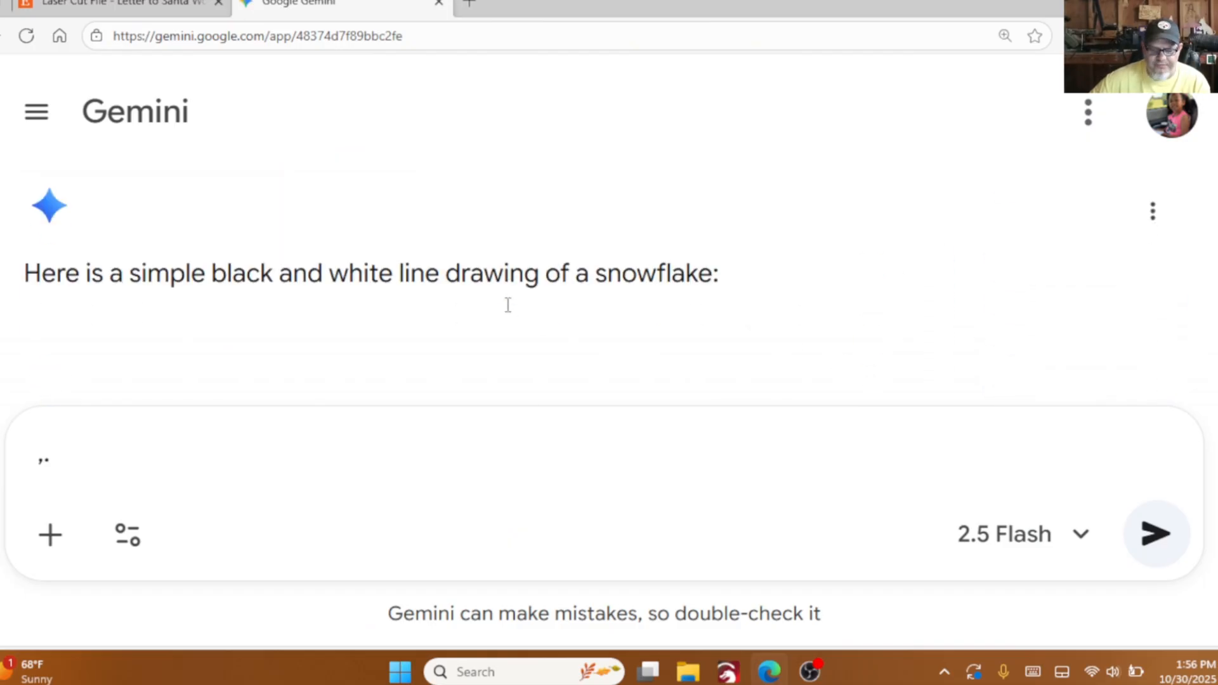
scroll(290, 272, down, 3)
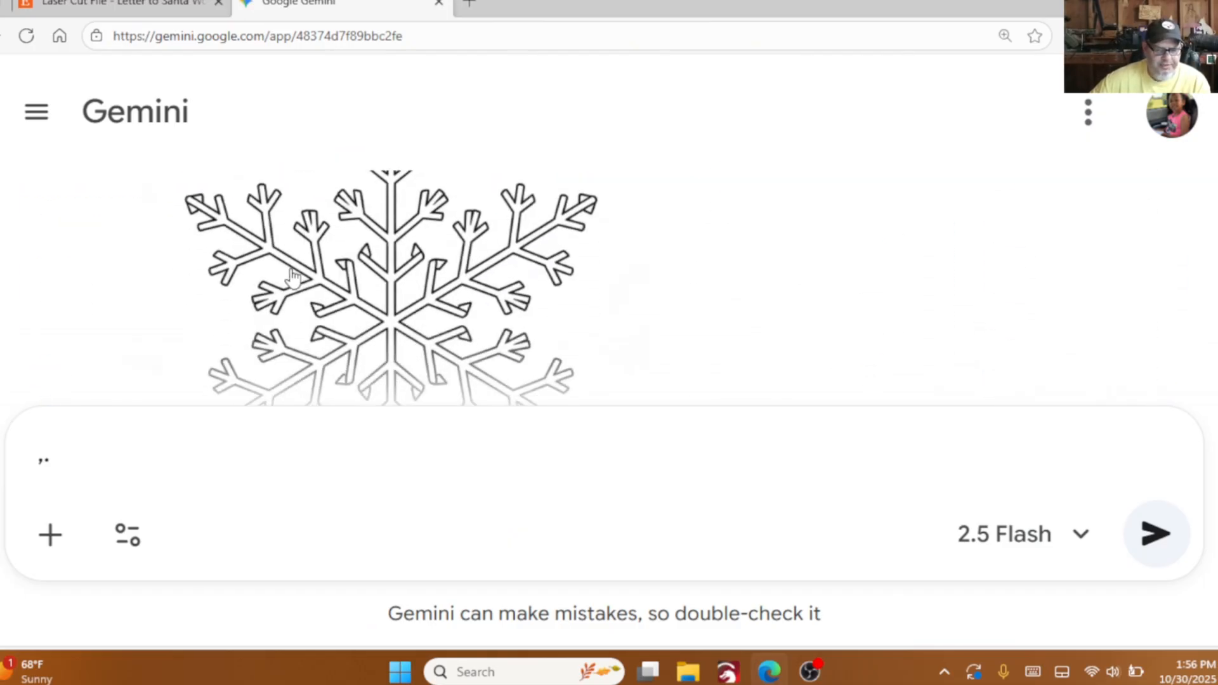
click(392, 308)
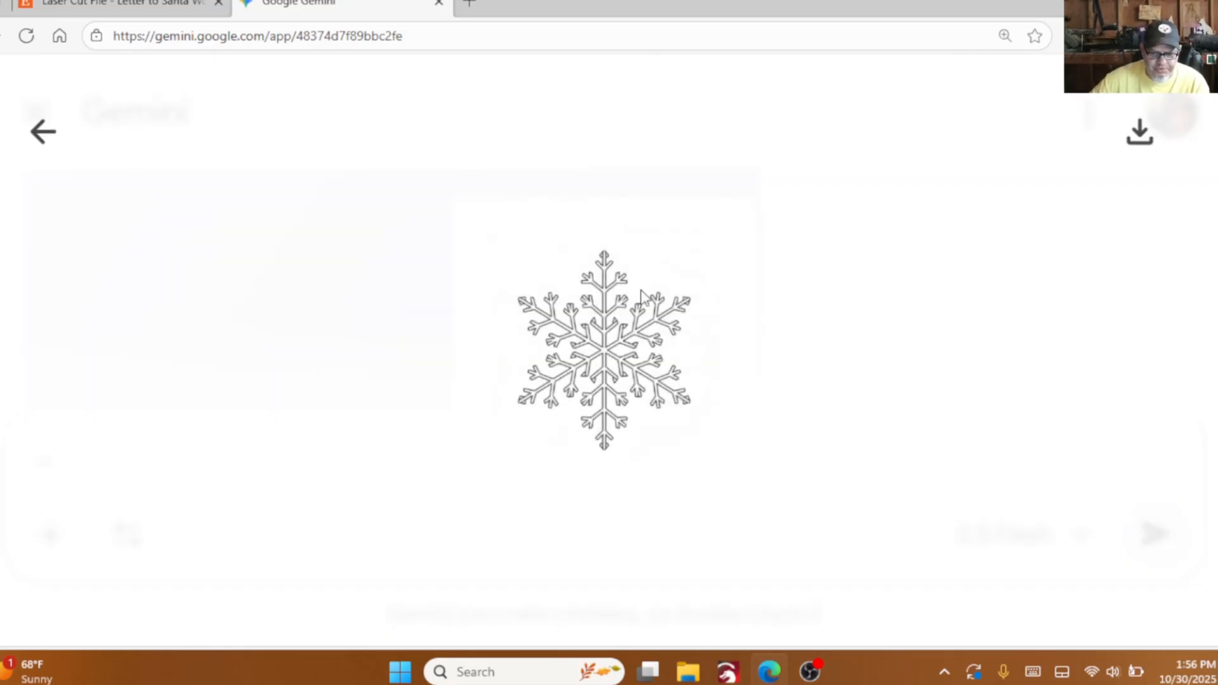
right_click(604, 342)
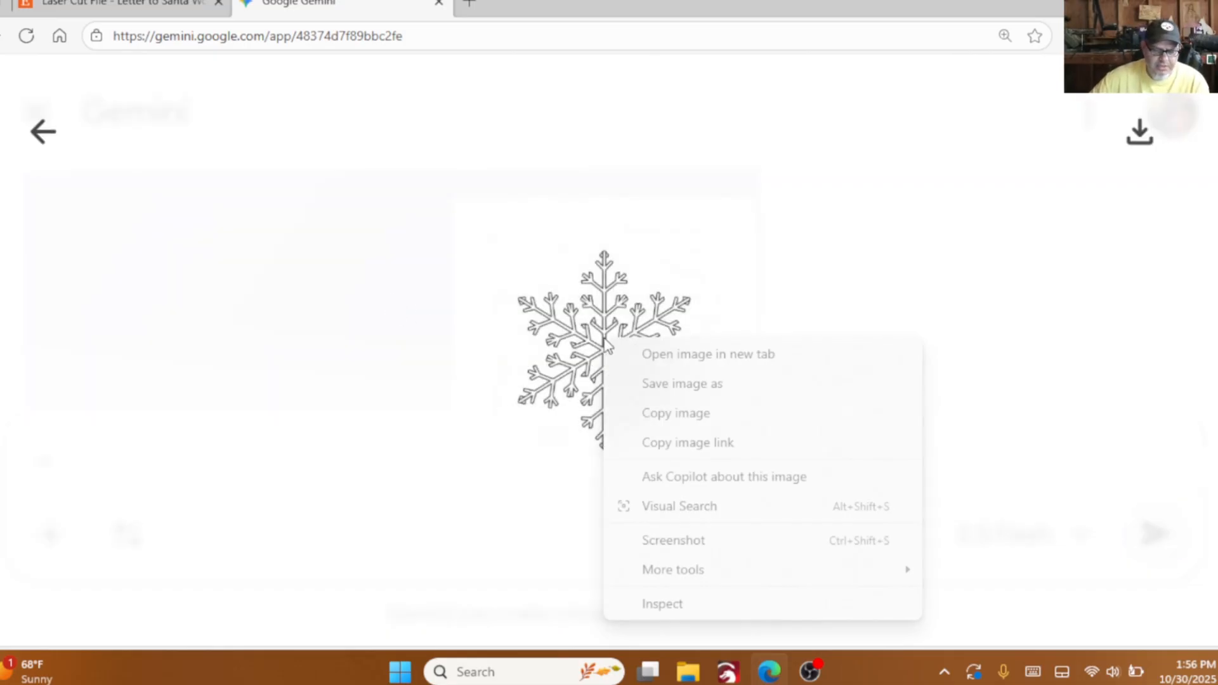
click(662, 413)
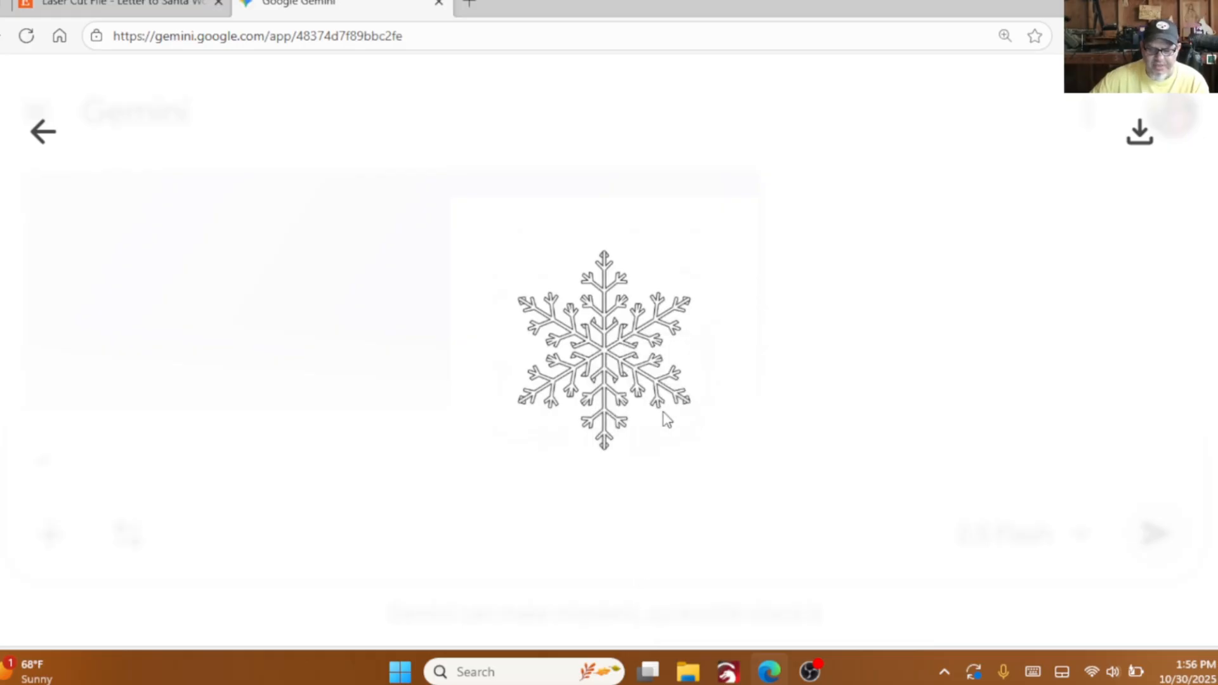
- Switch back to LightBurn and paste the copied snowflake image beside the traced sleigh, at the left edge of the work area
key(alt+Tab)
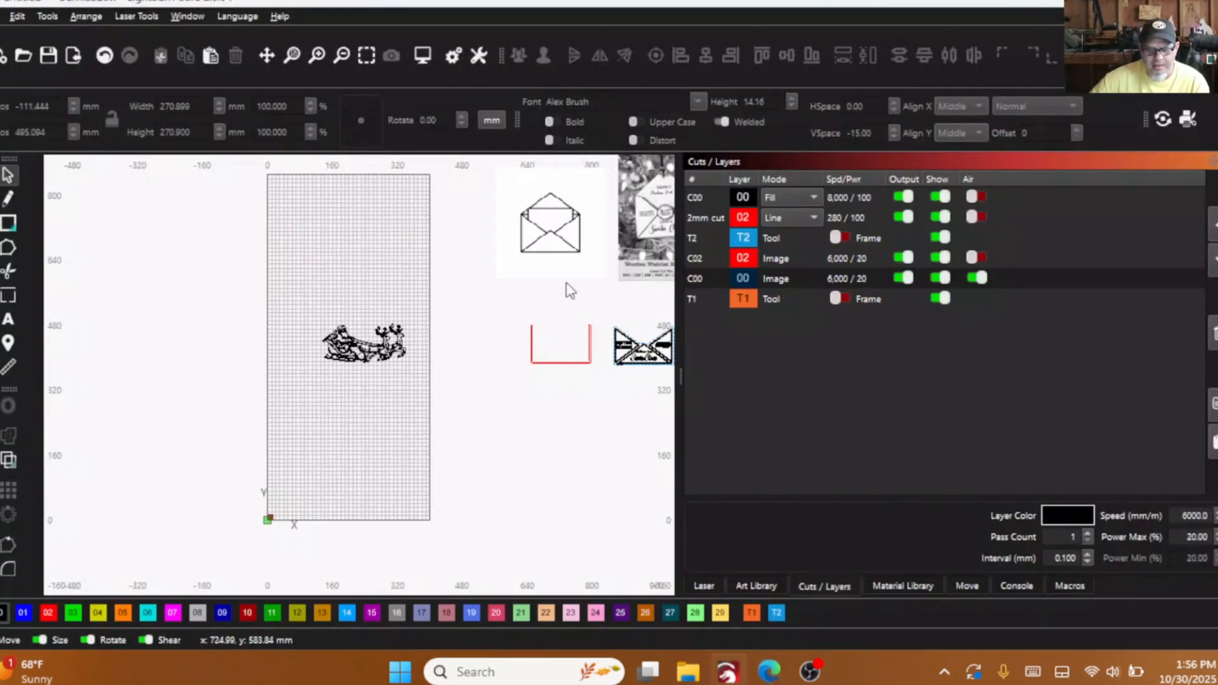
right_click(239, 343)
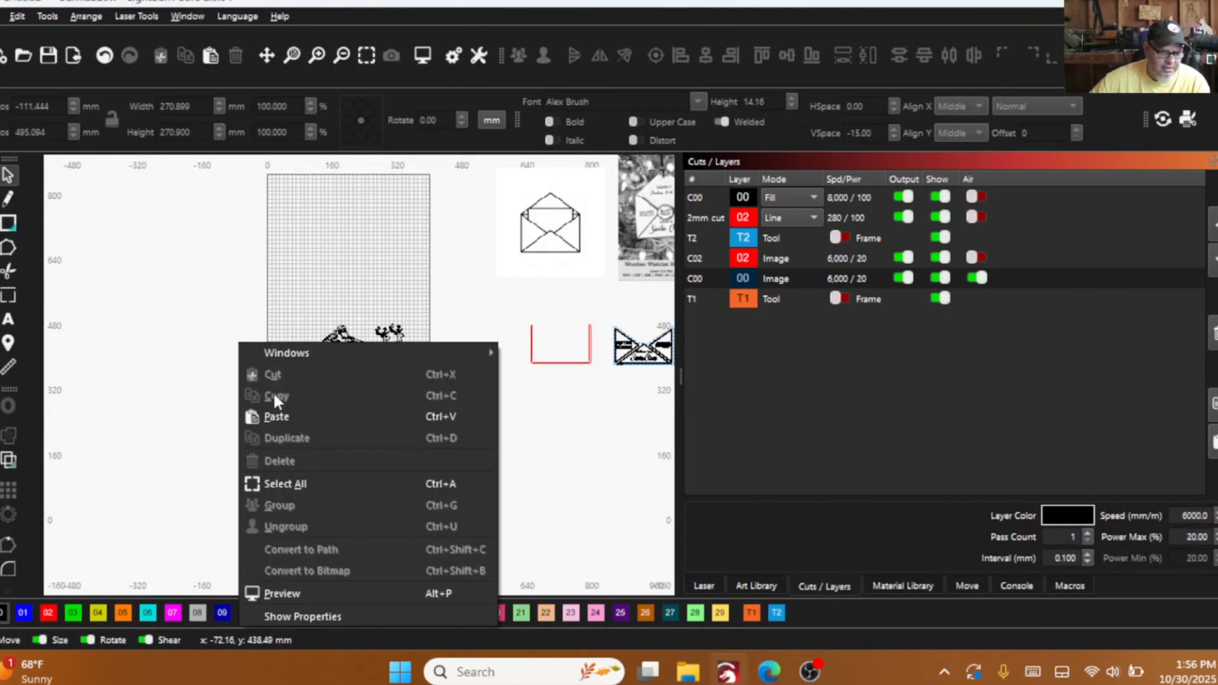
click(284, 417)
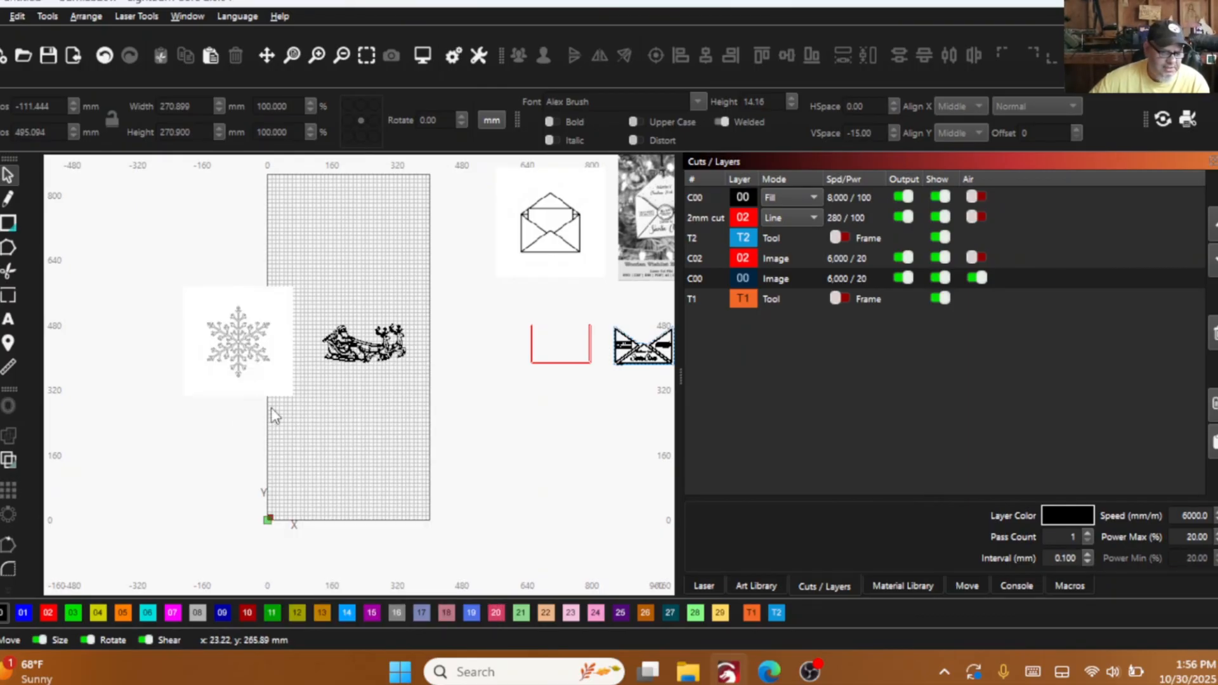
- Trace the snowflake image with a threshold of 128 and the source image deleted after tracing, and move the trace closer to the sleigh
click(247, 343)
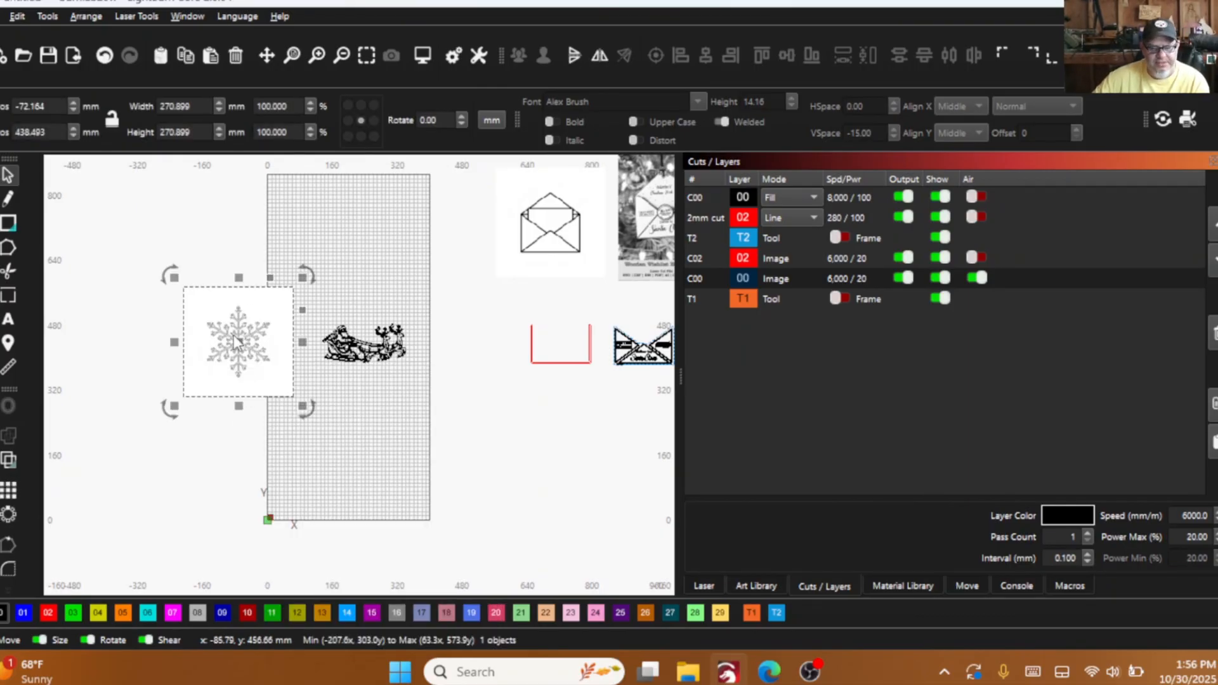
right_click(234, 336)
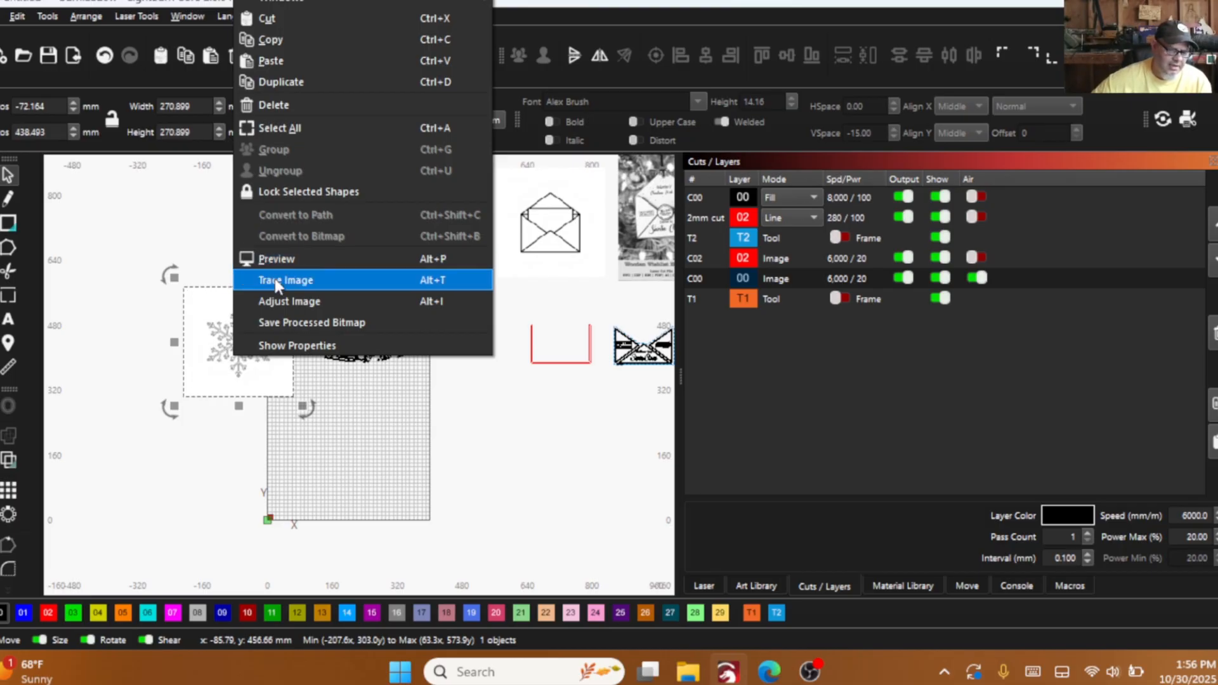
click(275, 279)
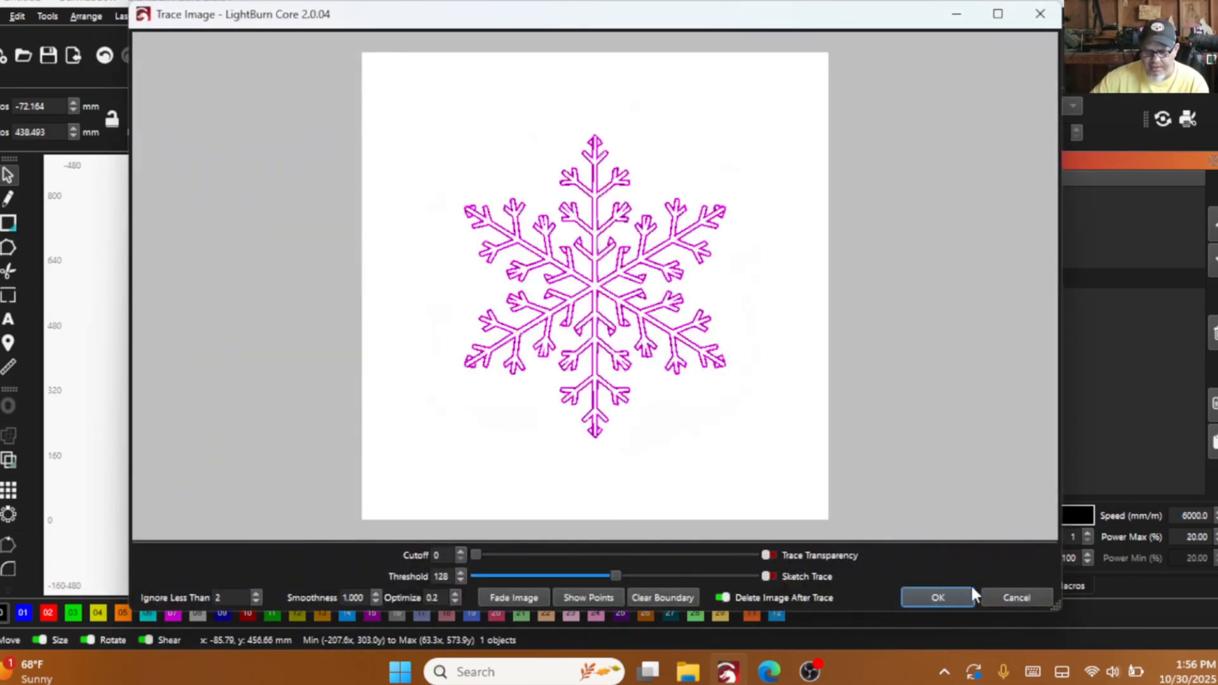
click(944, 598)
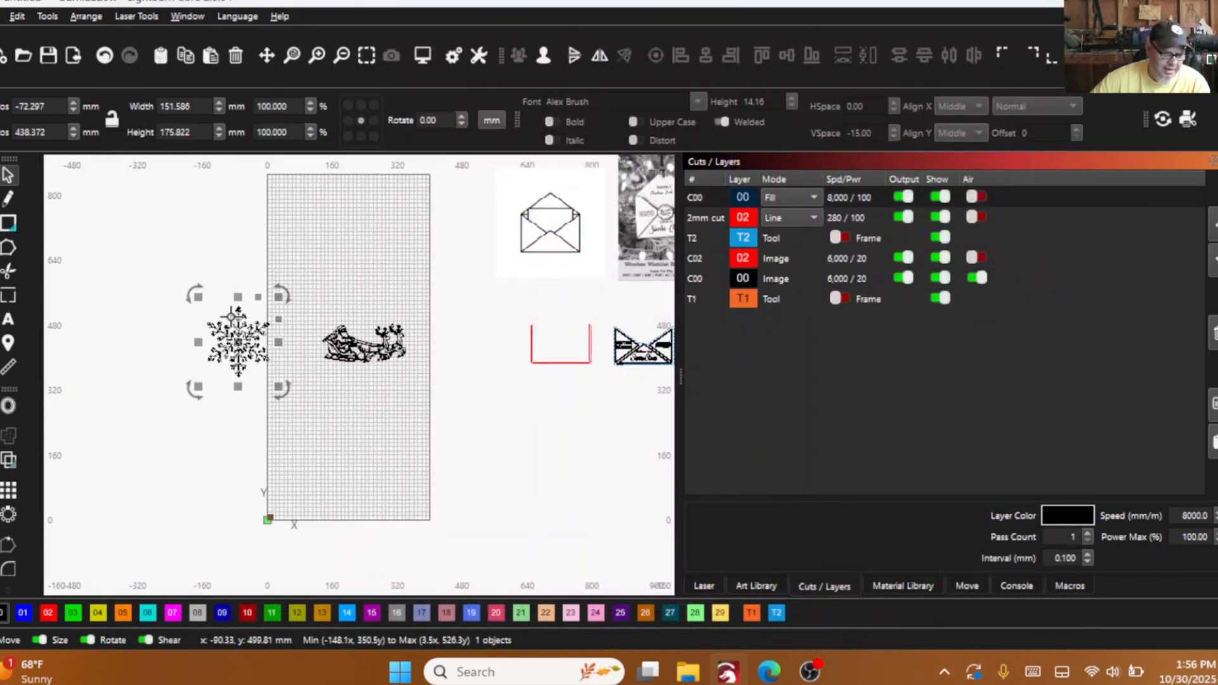
drag(241, 338, 276, 340)
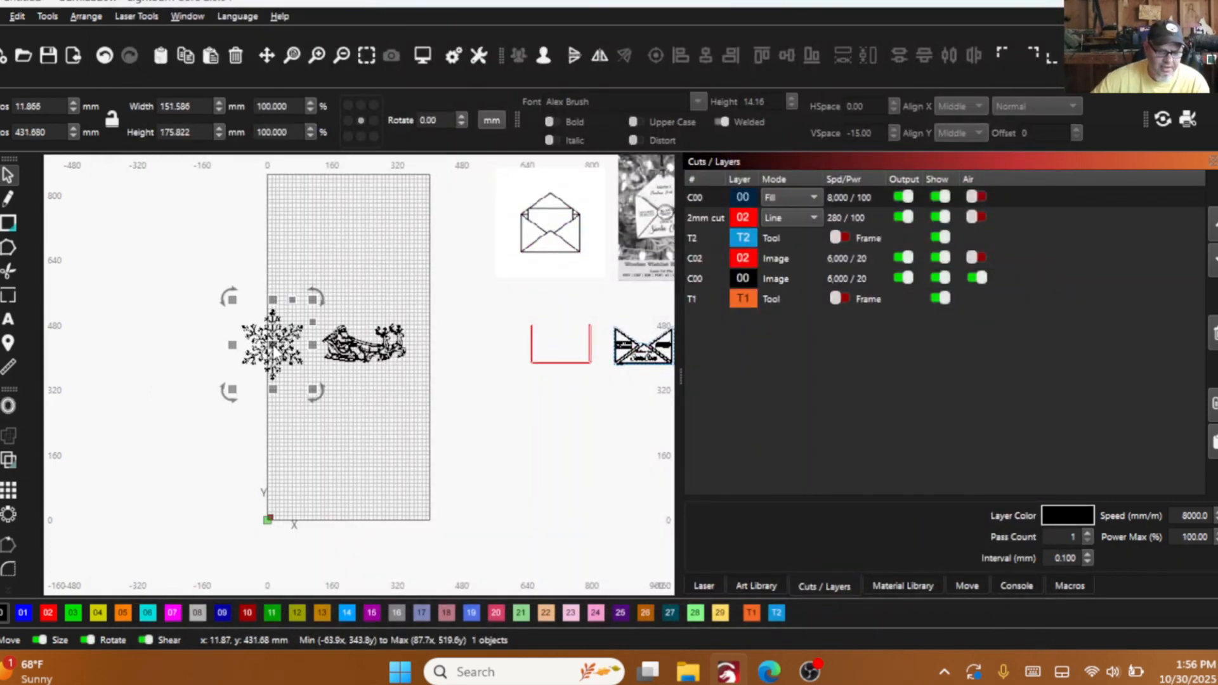
- Examine the wooden wishlist envelope reference photo, its seal and lettering, and compare it with the finished envelope layout beside it
scroll(315, 350, down, 2)
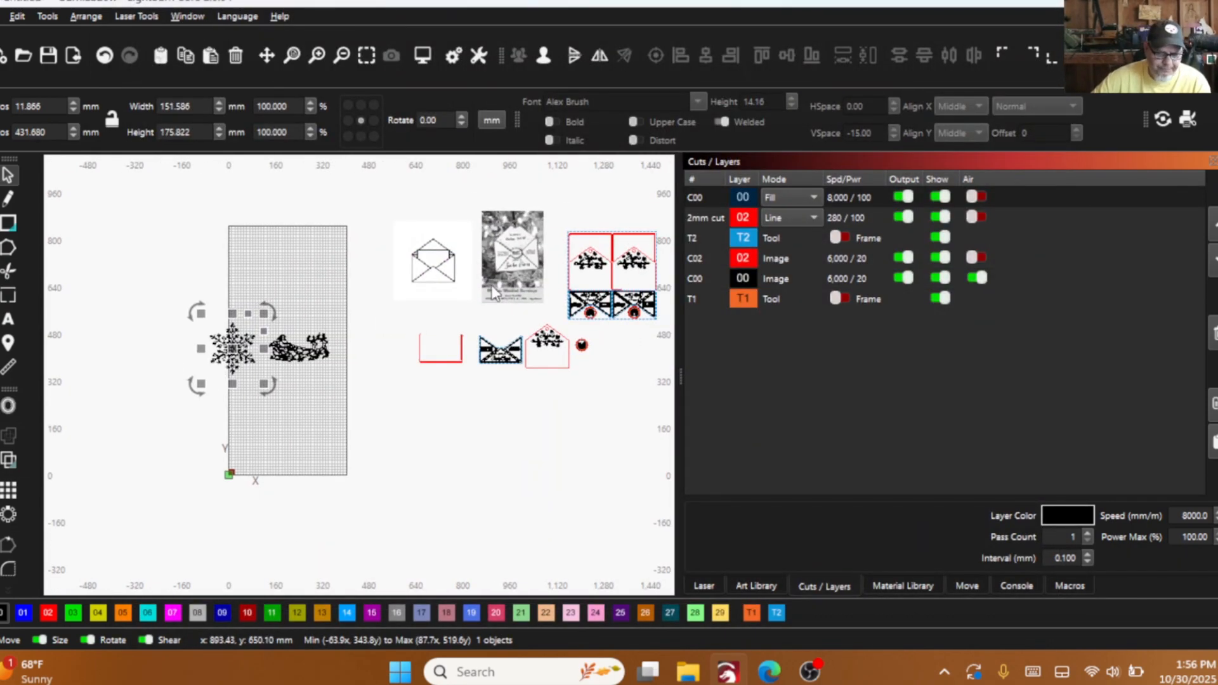
scroll(493, 293, up, 1)
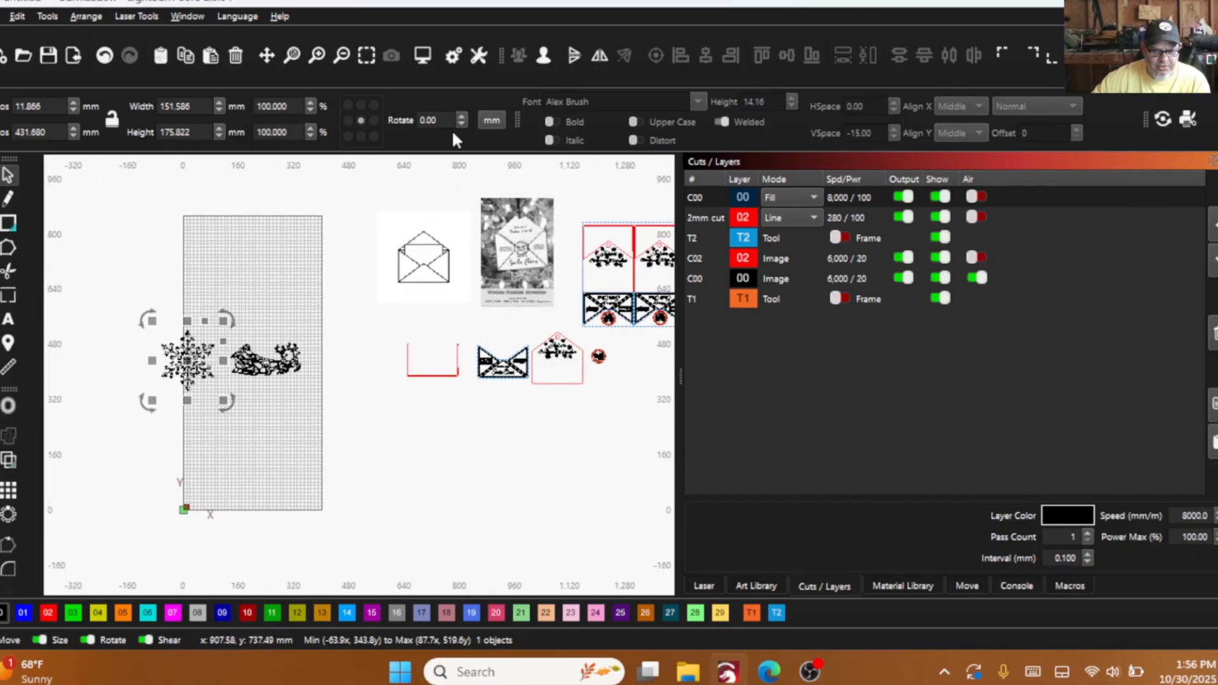
scroll(527, 257, up, 6)
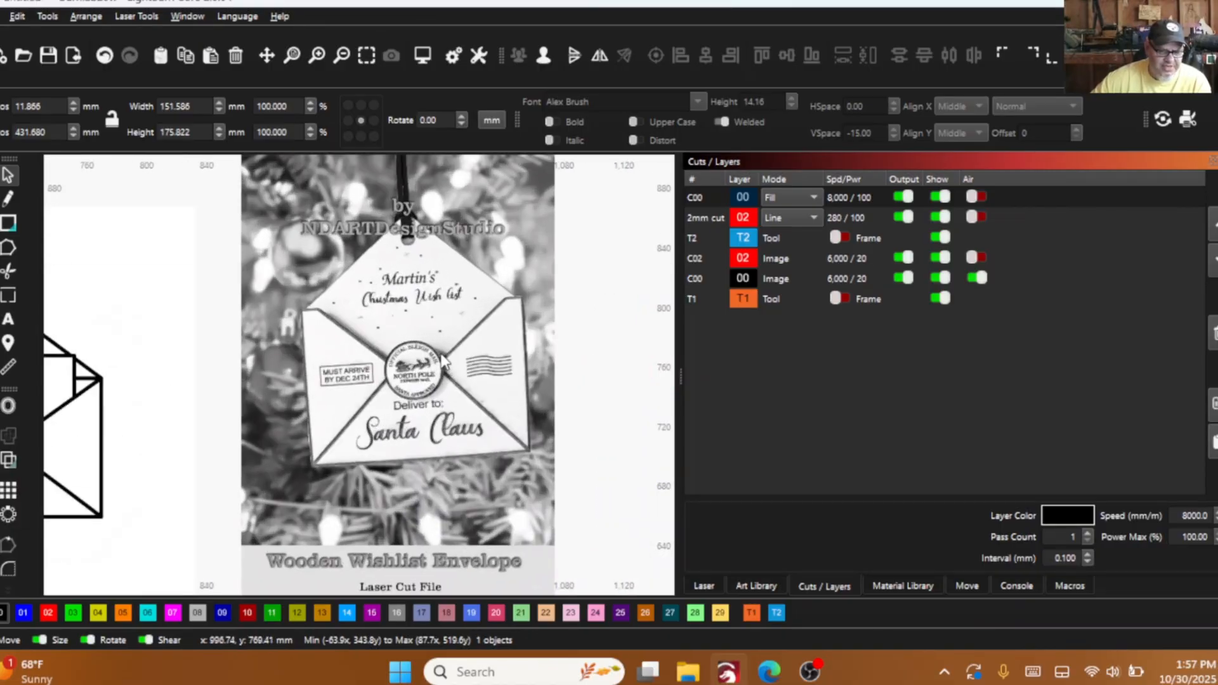
drag(428, 345, 429, 333)
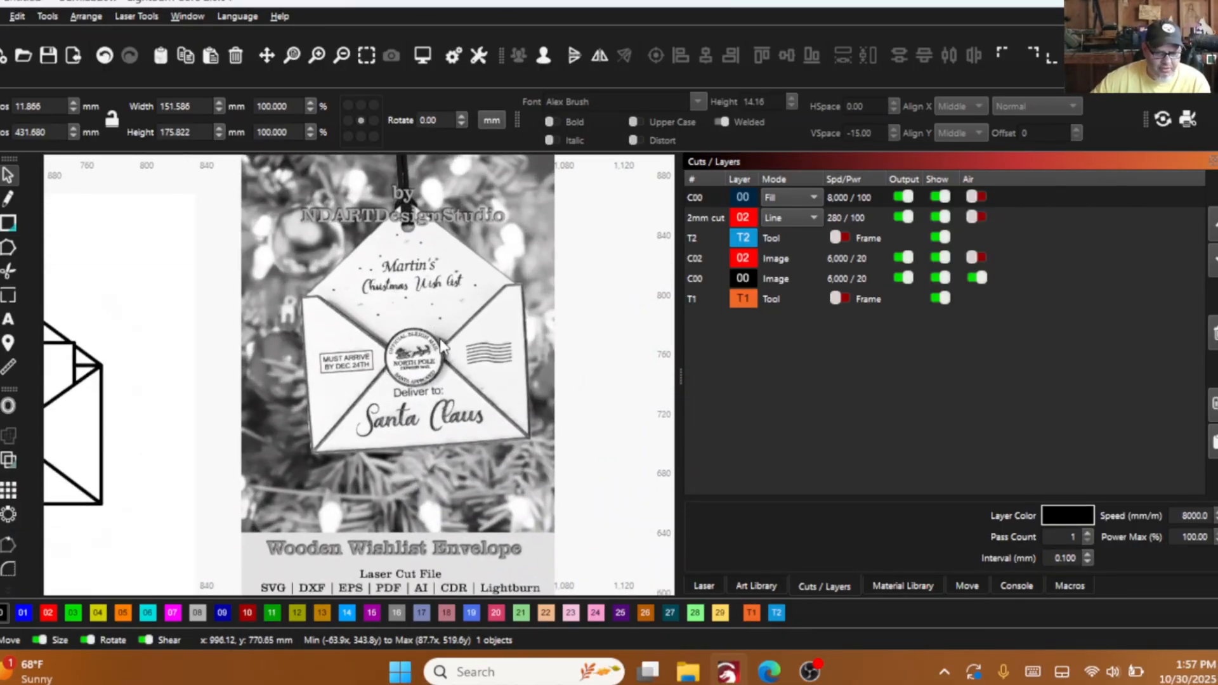
scroll(430, 369, up, 3)
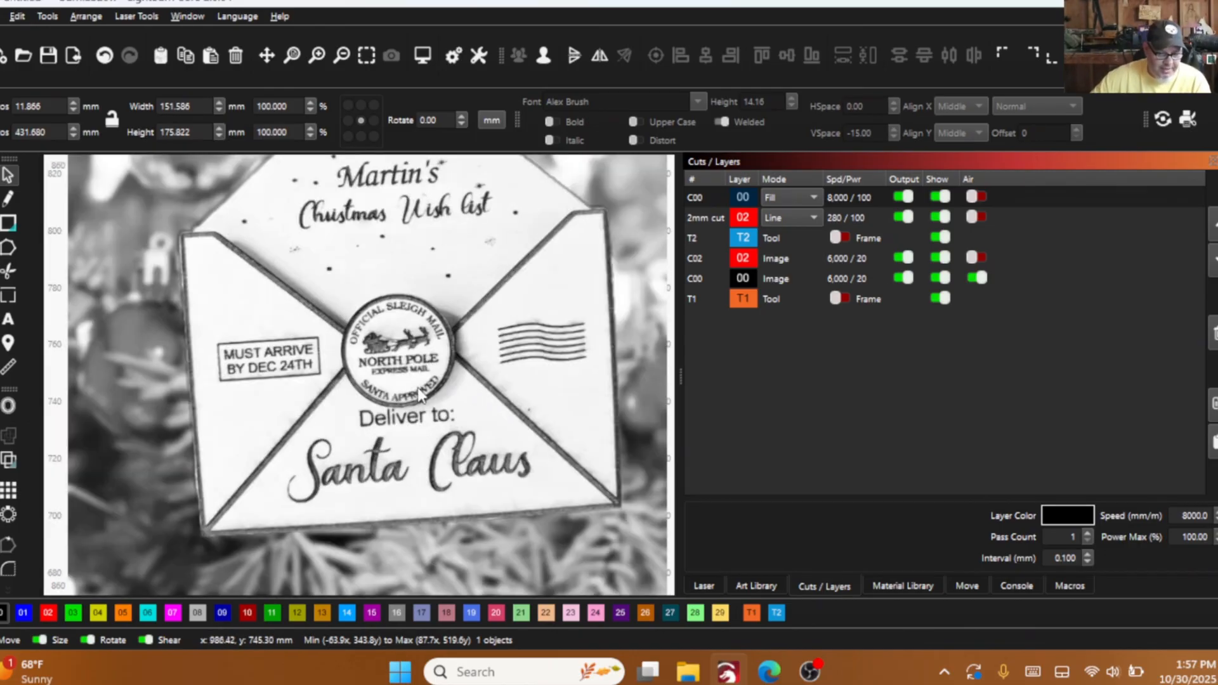
scroll(351, 394, down, 2)
scroll(561, 453, down, 1)
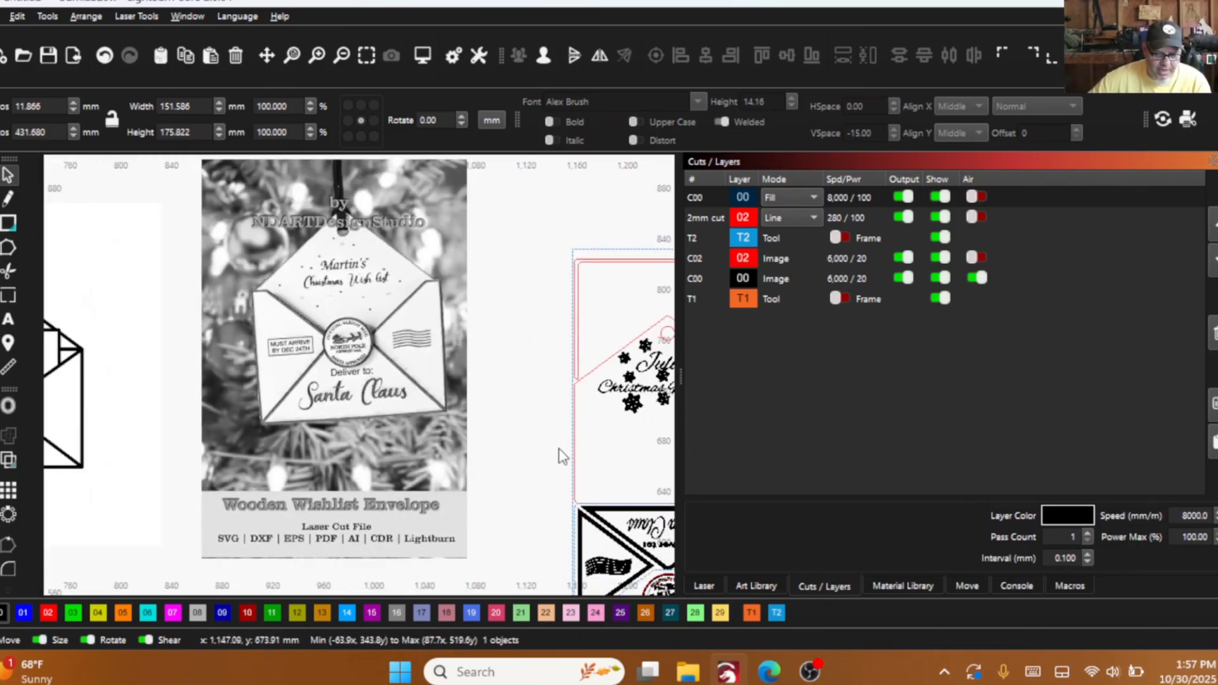
drag(561, 454, 448, 358)
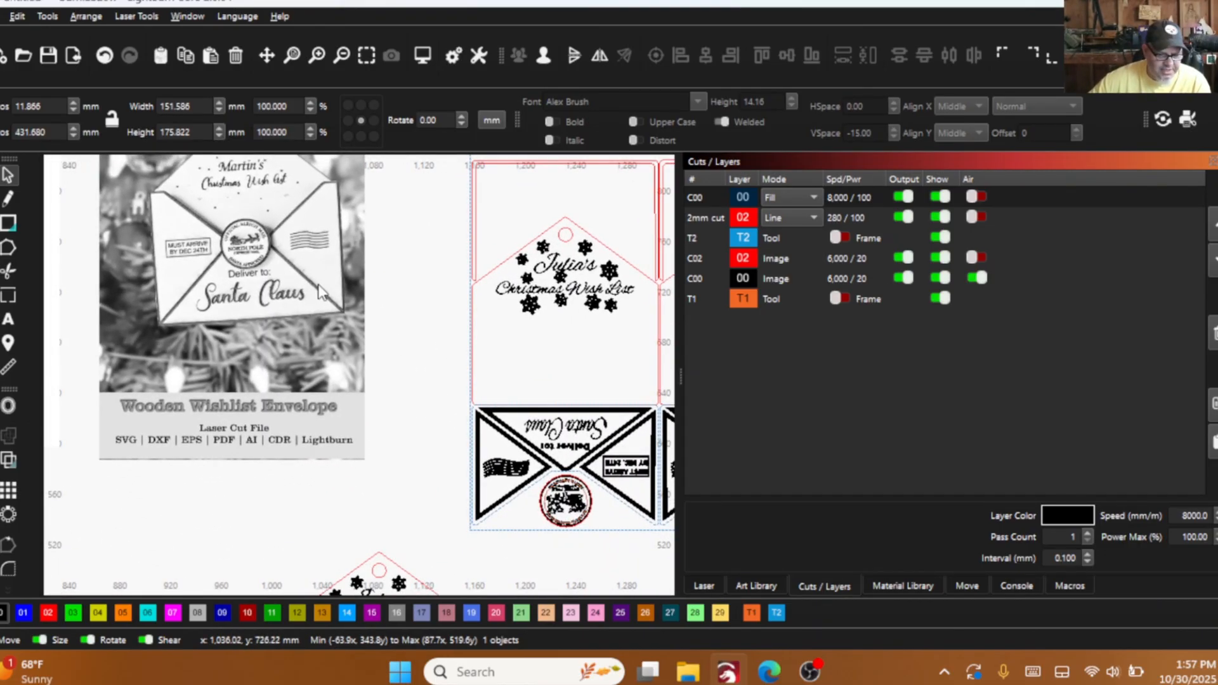
- Select the separate Santa Claus envelope front piece and move it up to just below the reference photo
scroll(318, 286, down, 2)
drag(319, 285, 344, 215)
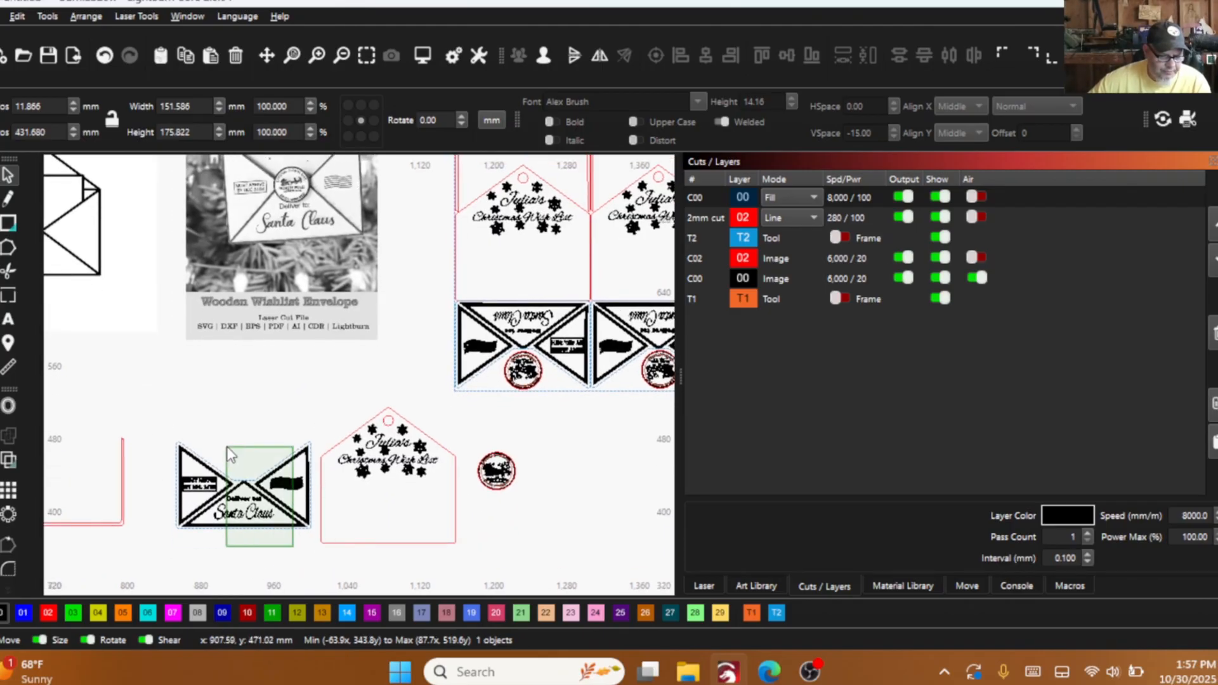
drag(227, 447, 222, 438)
key(Delete)
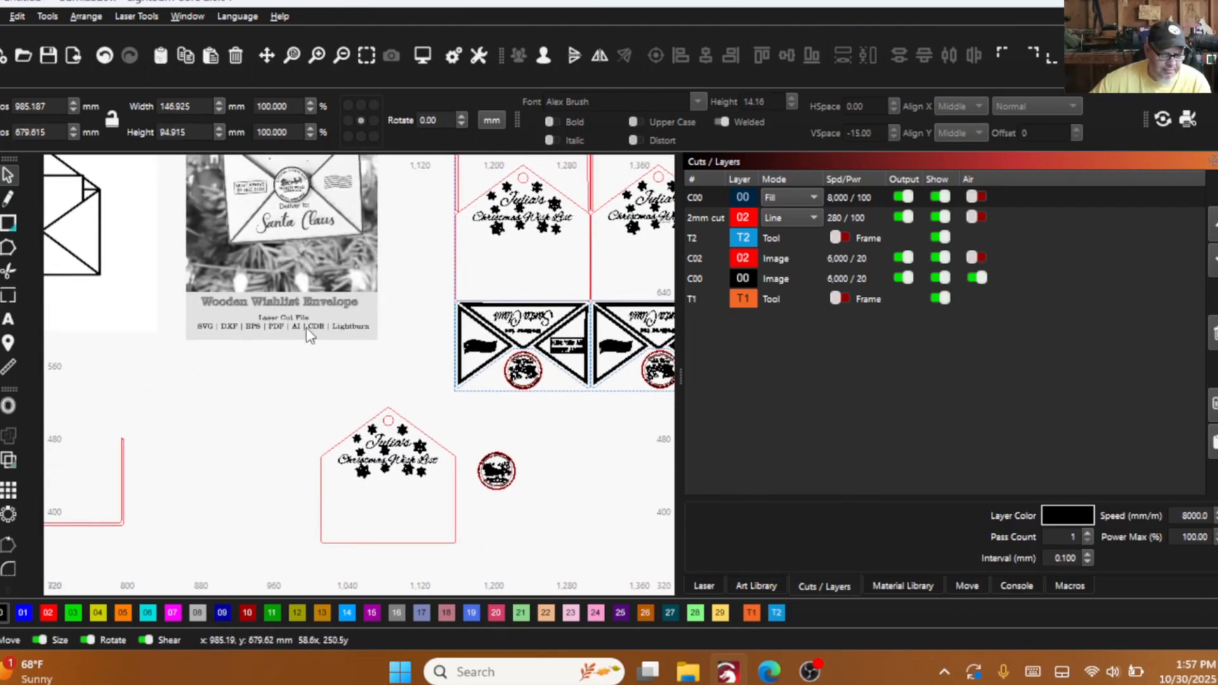
key(ctrl+z)
scroll(277, 279, down, 1)
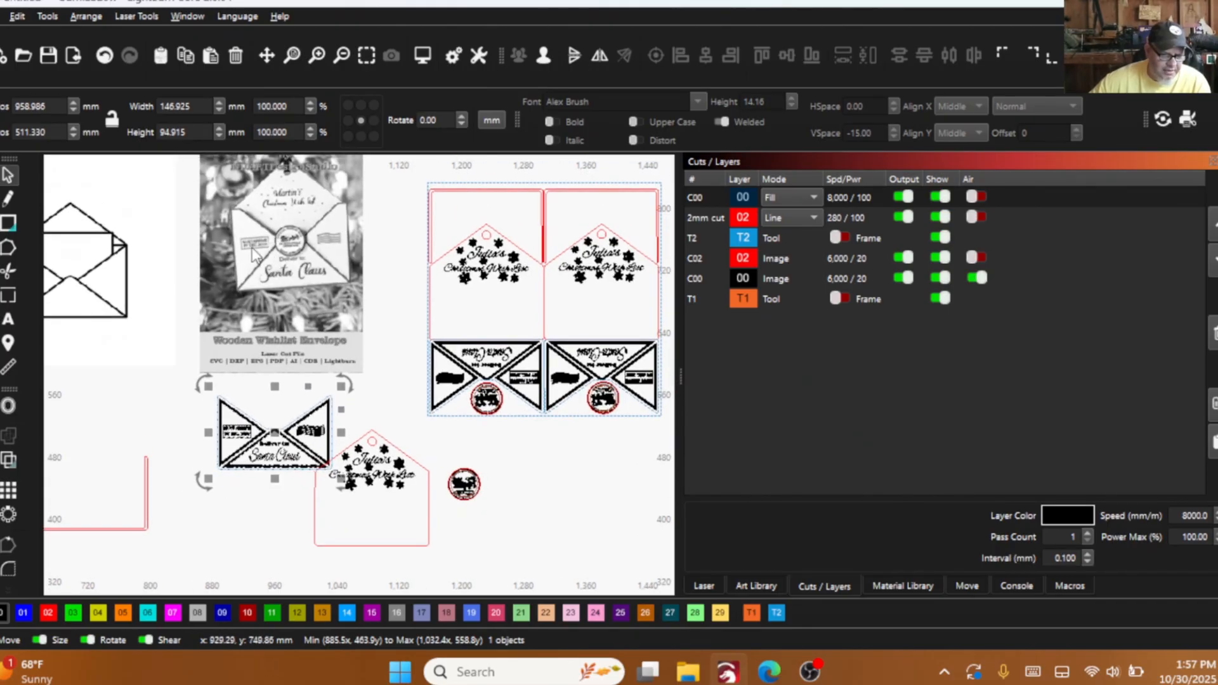
scroll(253, 254, up, 1)
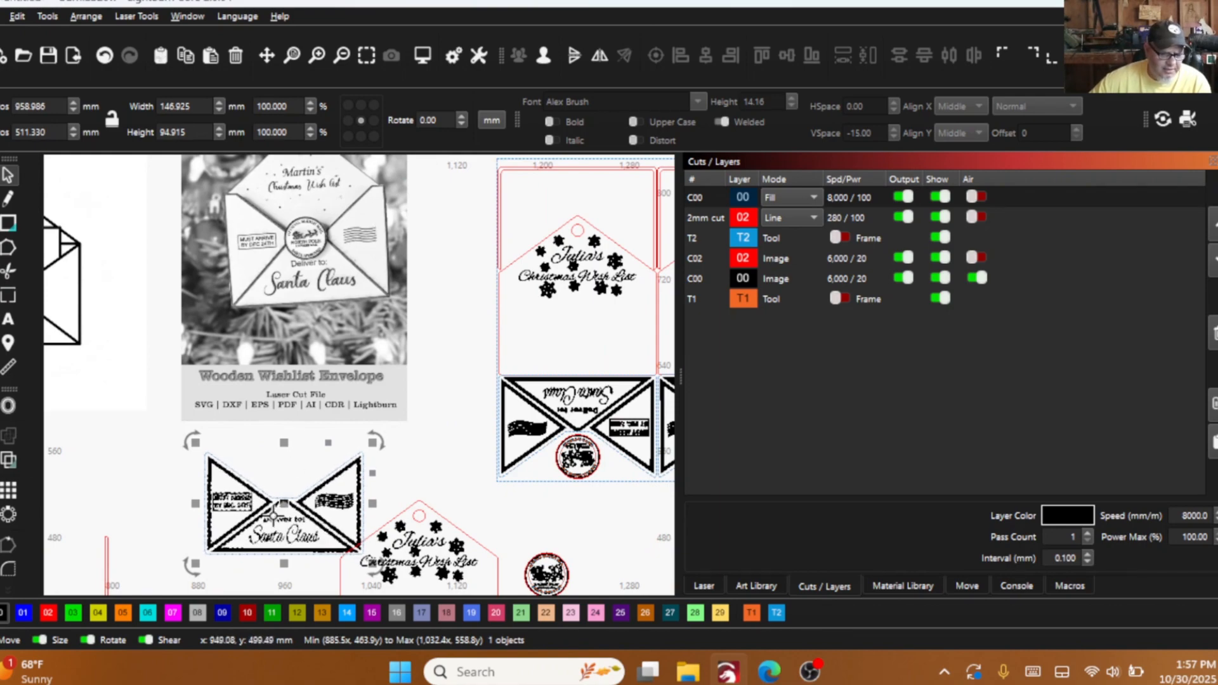
- Compare the photo's flap lettering, envelope folds and seal with the Julia's Christmas Wish List pieces in the finished layout
scroll(299, 485, down, 1)
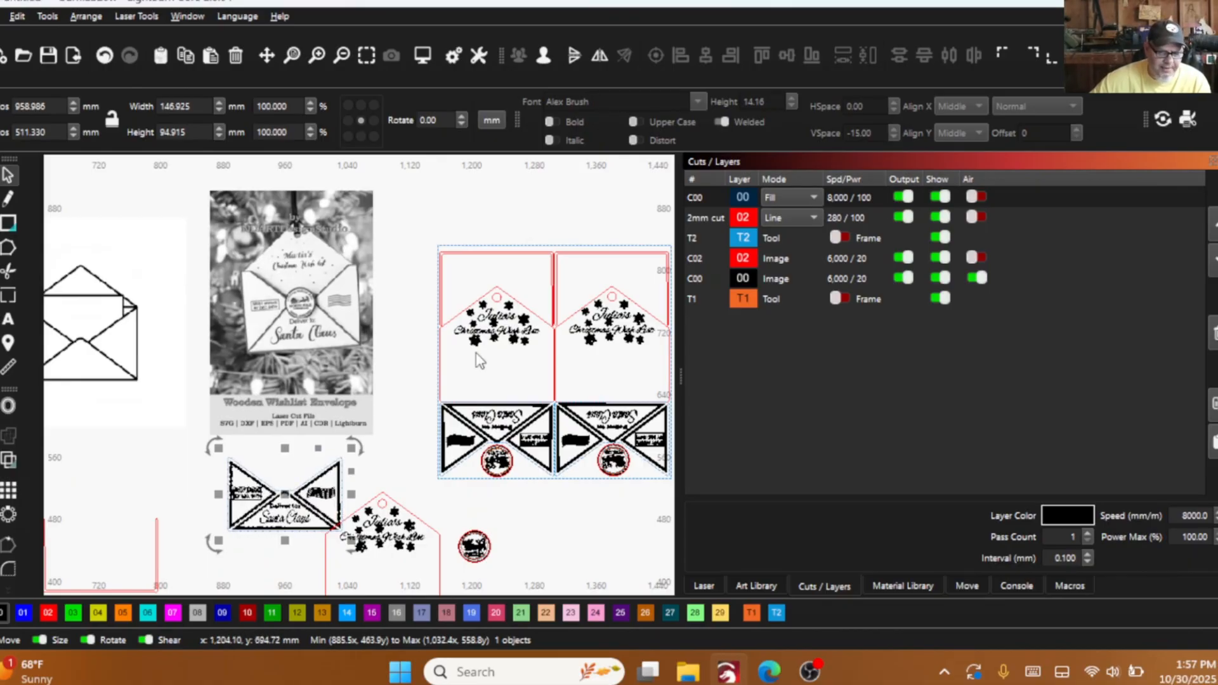
scroll(279, 260, up, 3)
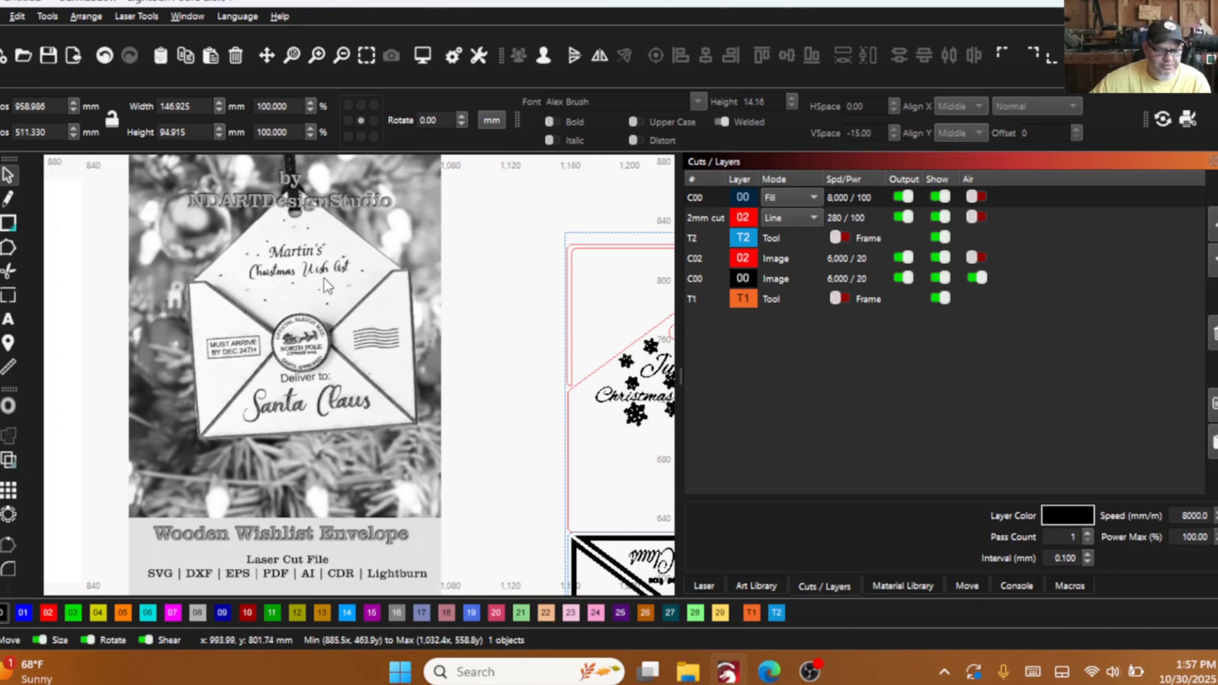
scroll(327, 286, down, 2)
scroll(512, 352, up, 2)
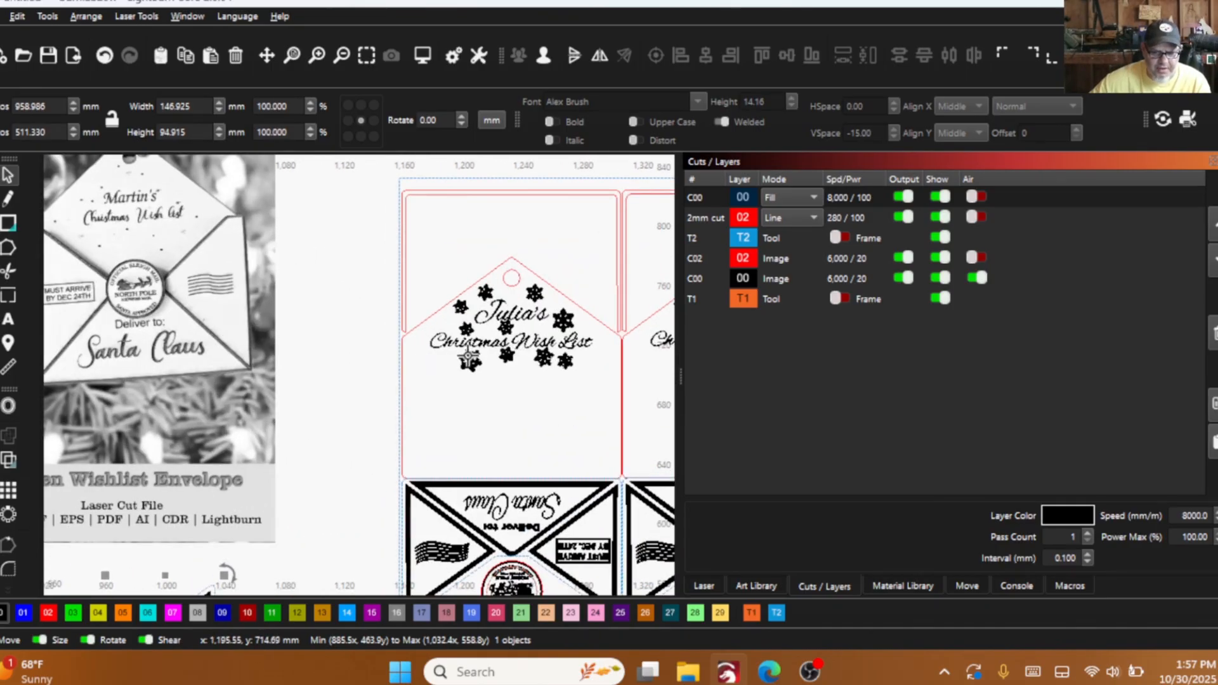
scroll(374, 339, down, 2)
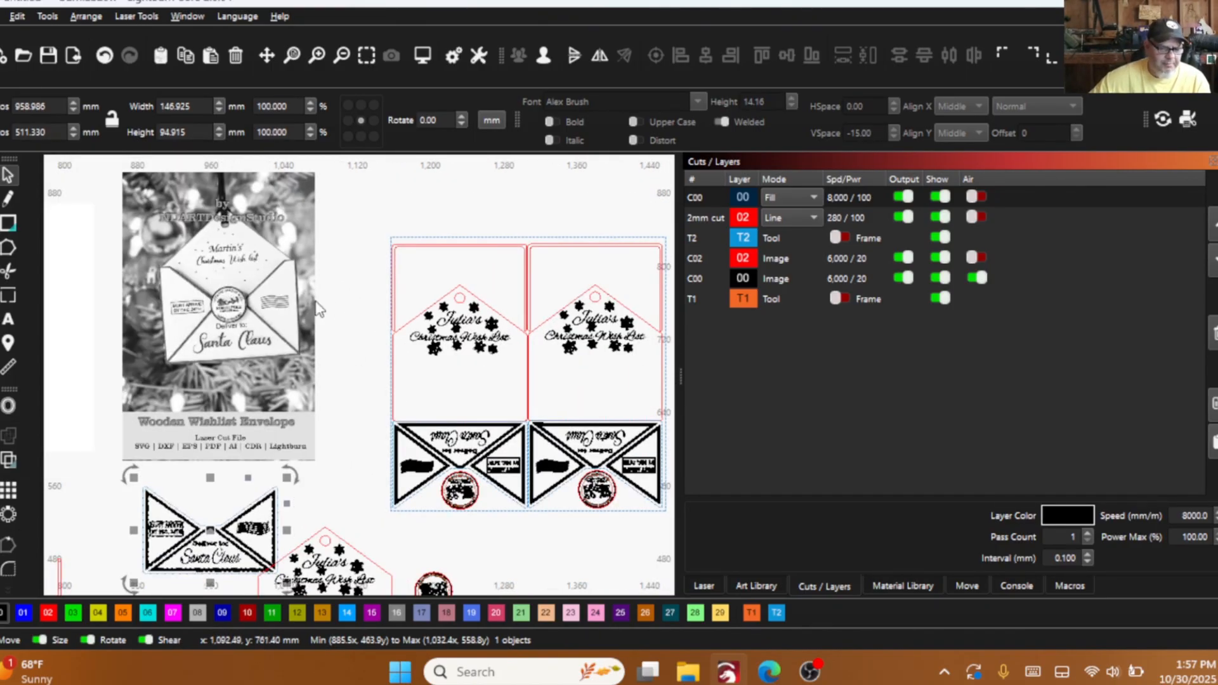
scroll(198, 260, up, 4)
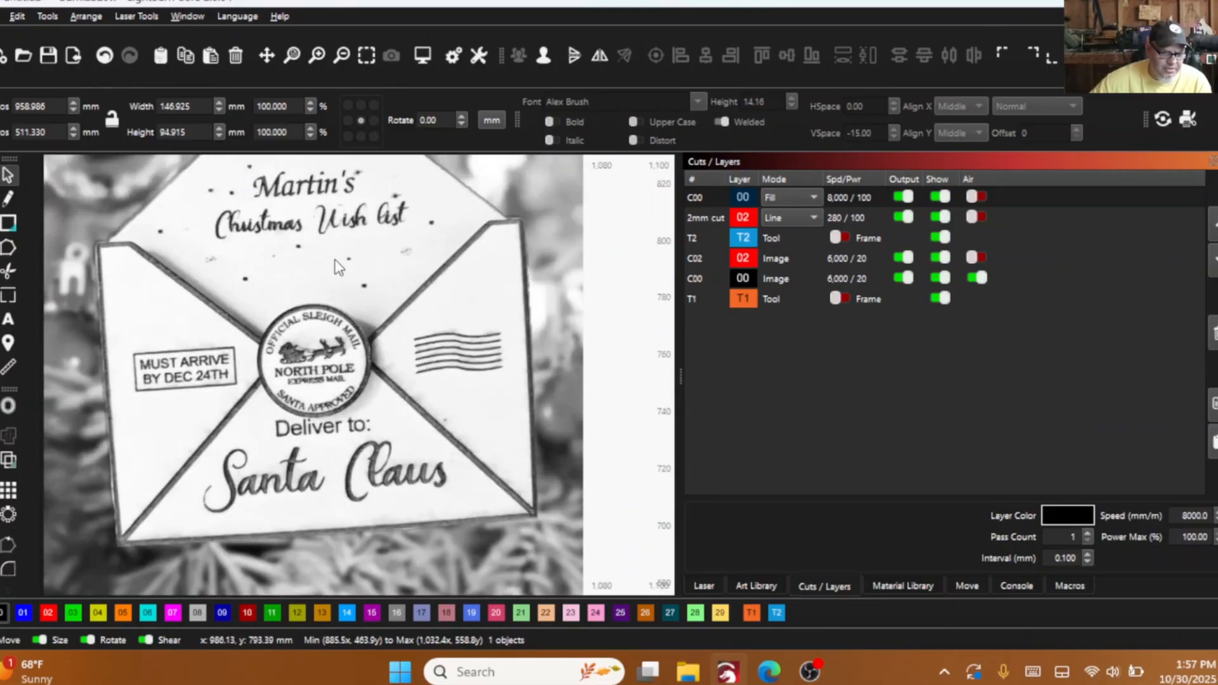
scroll(336, 266, down, 3)
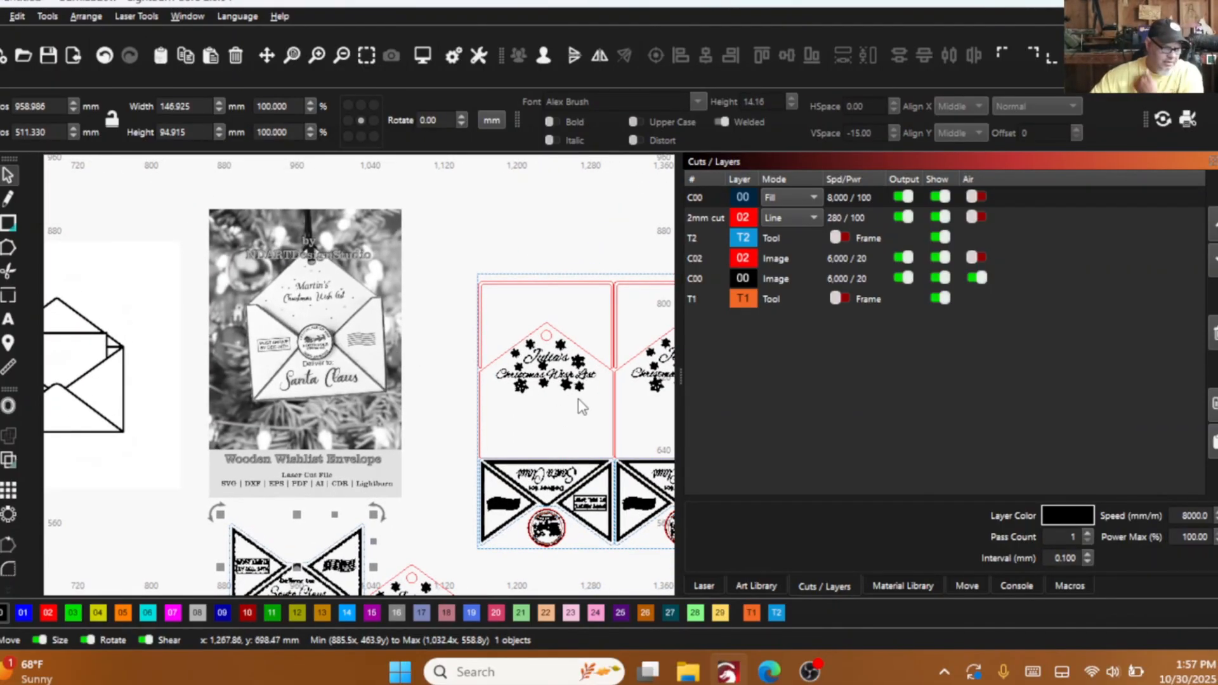
scroll(517, 416, down, 4)
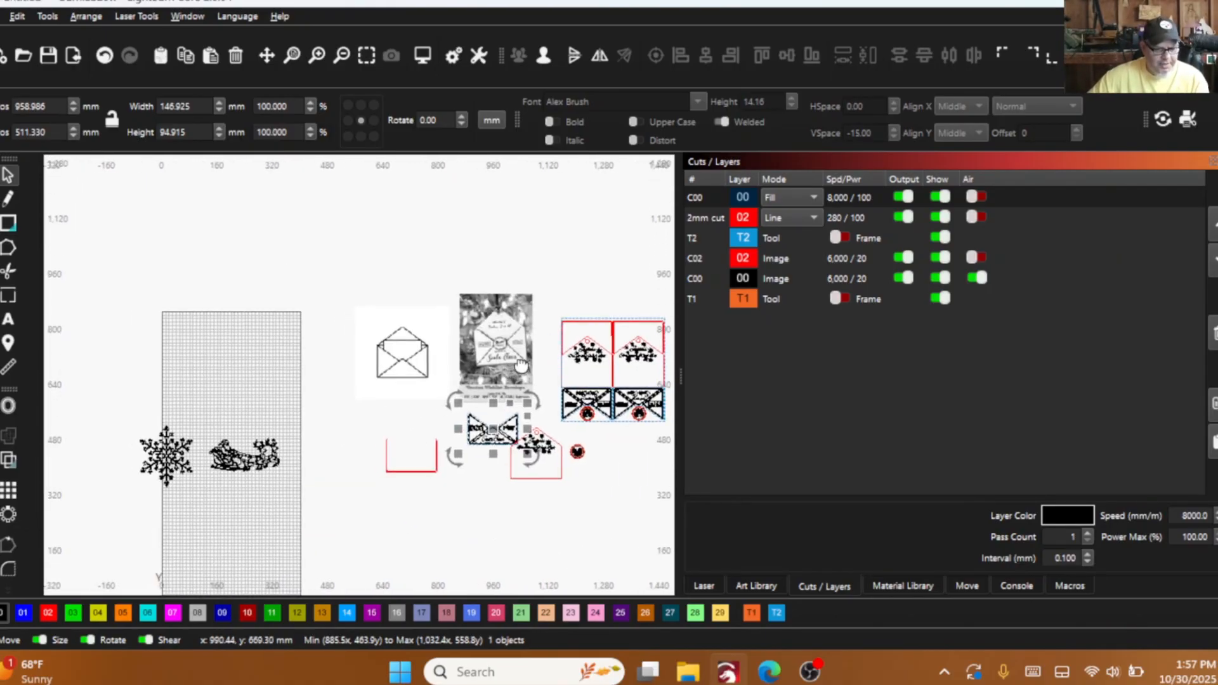
- Move the open-envelope line drawing image up and to the left, away from the reference photo
drag(522, 366, 560, 355)
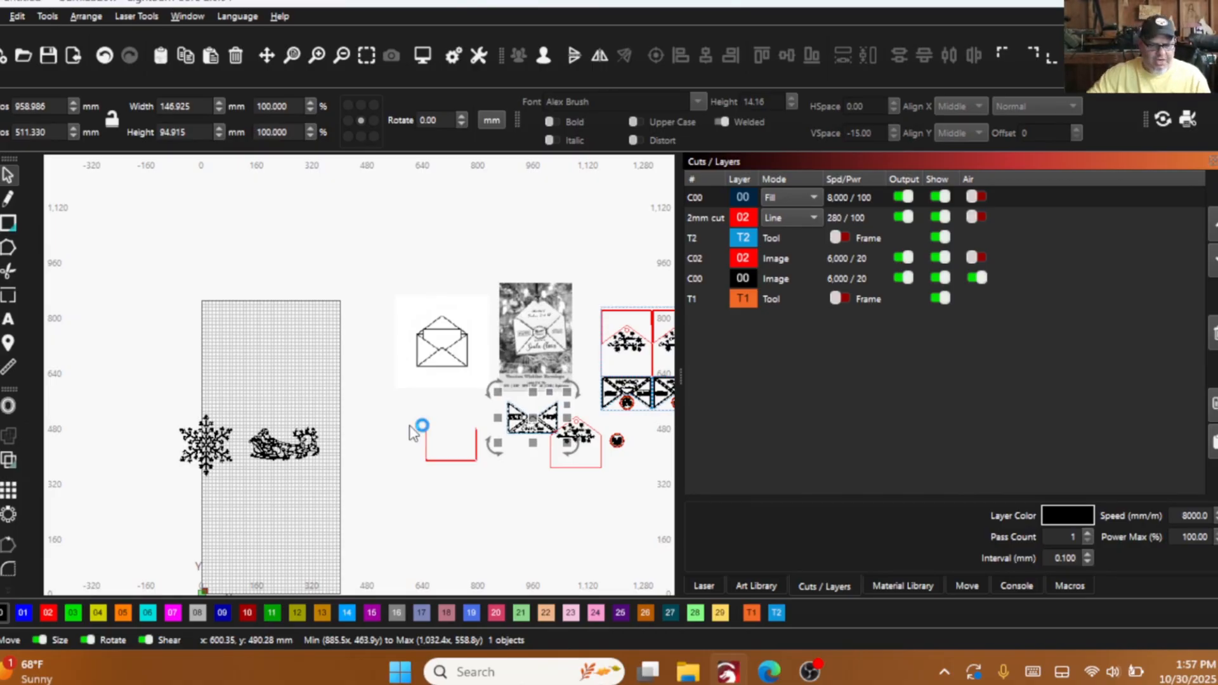
click(444, 352)
drag(444, 352, 396, 325)
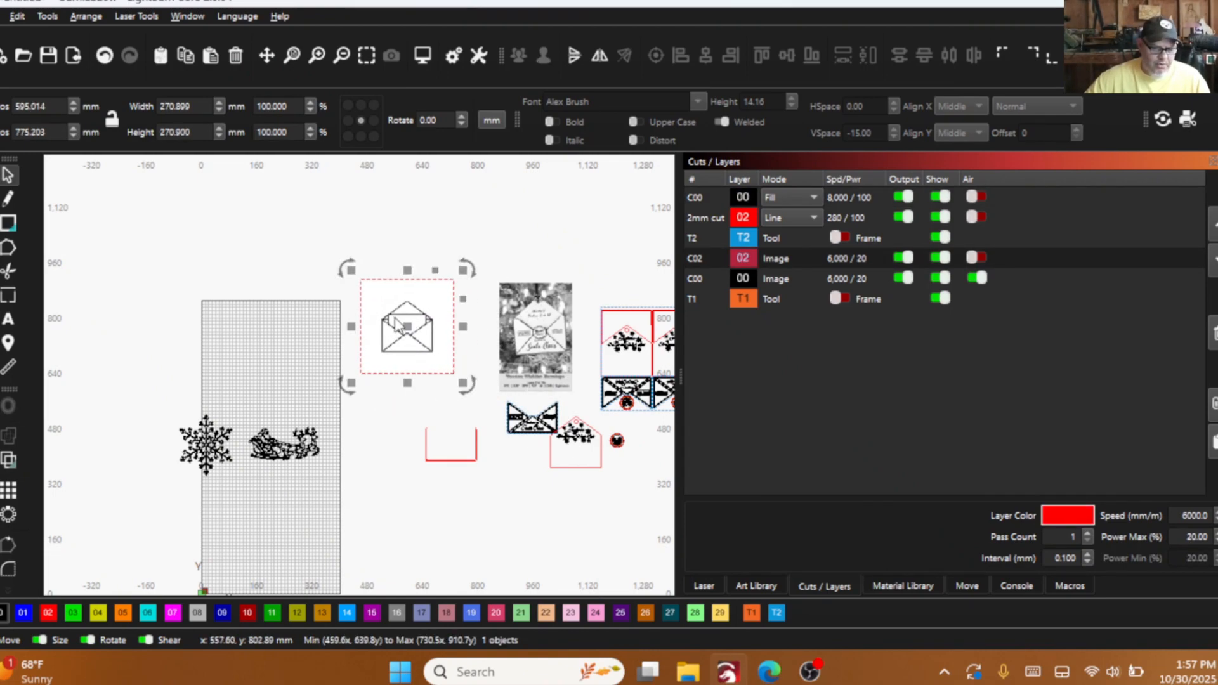
- Trace the open-envelope image with a threshold of 128 and the source image deleted after tracing
scroll(397, 325, up, 3)
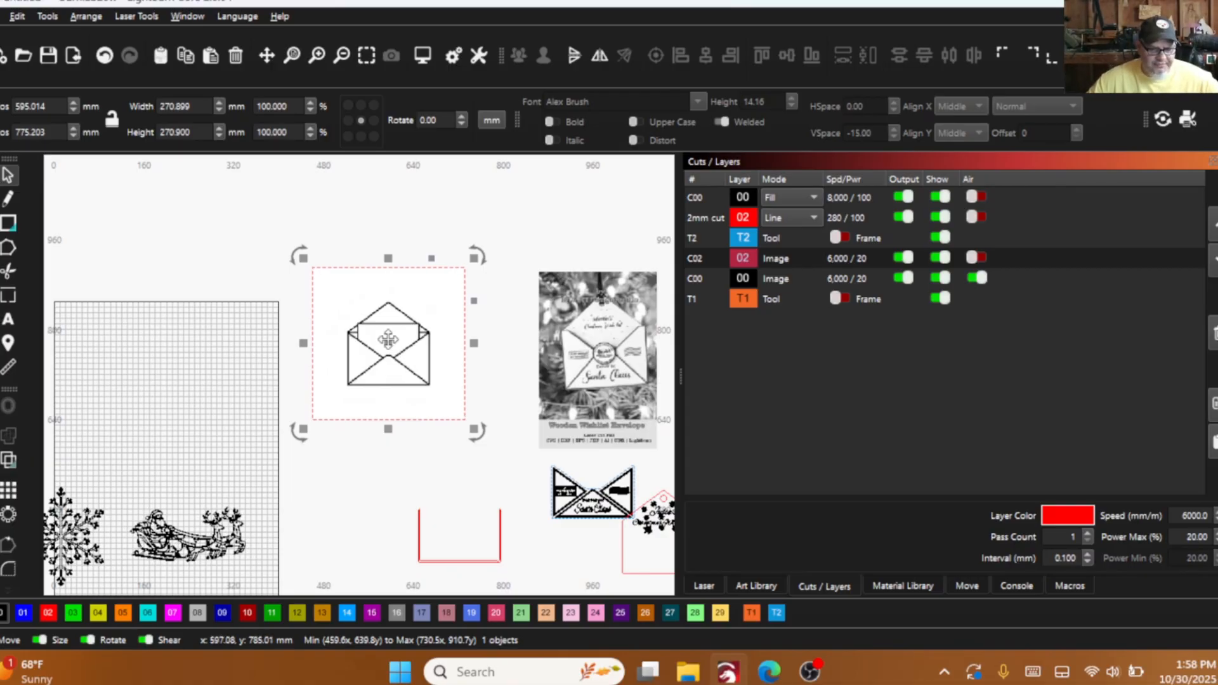
scroll(471, 505, down, 1)
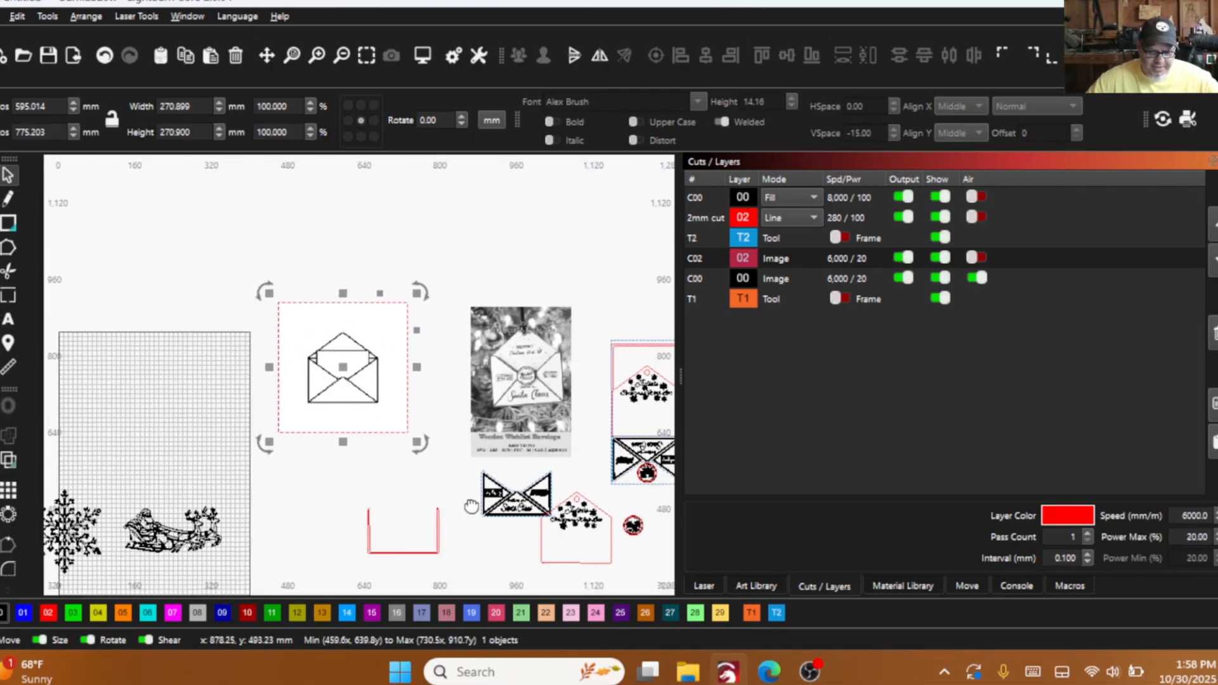
scroll(470, 505, up, 3)
scroll(468, 504, down, 2)
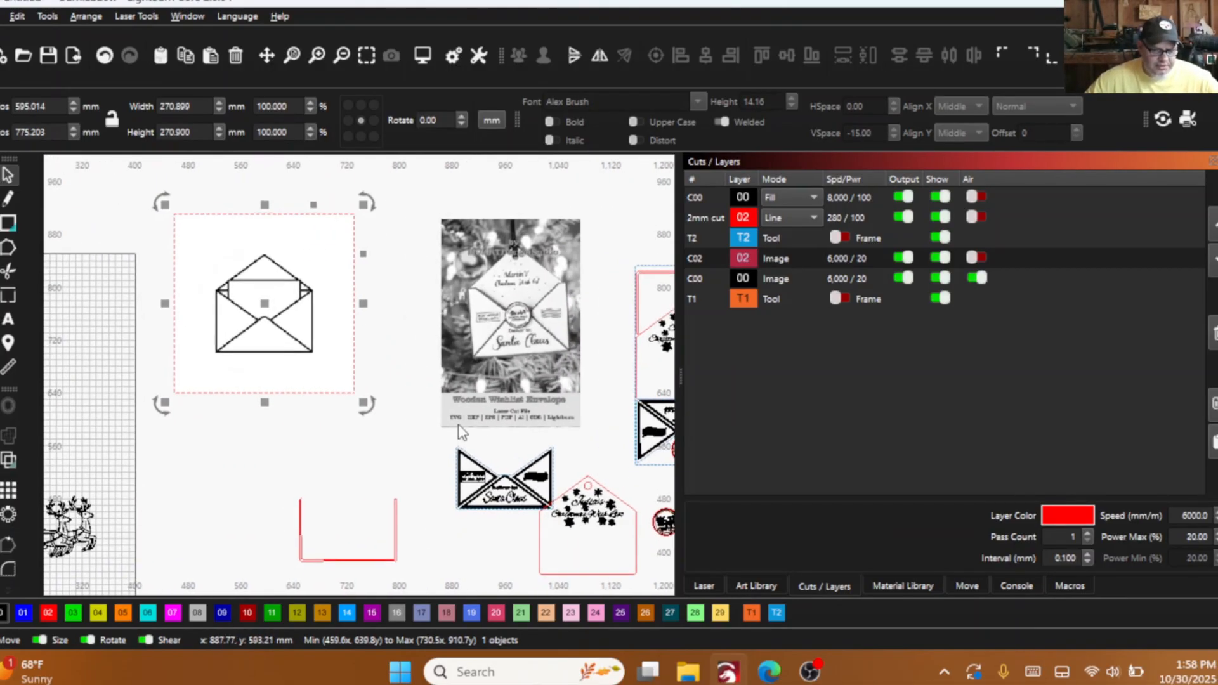
right_click(252, 326)
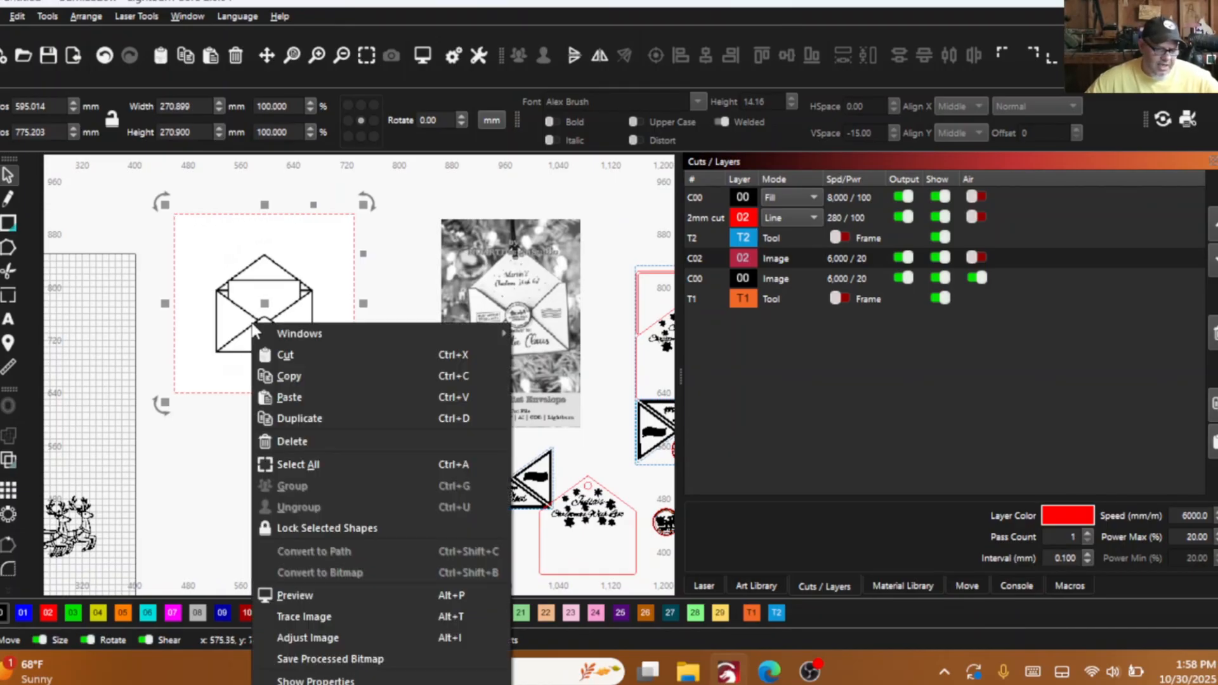
click(292, 612)
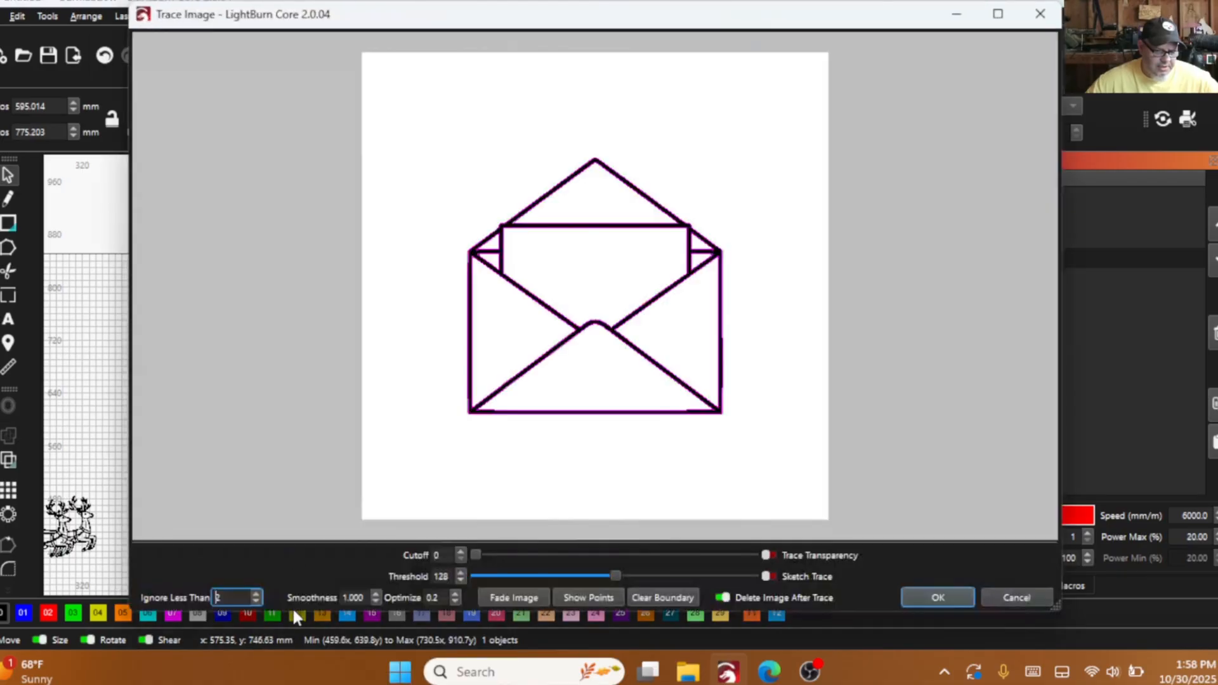
click(935, 598)
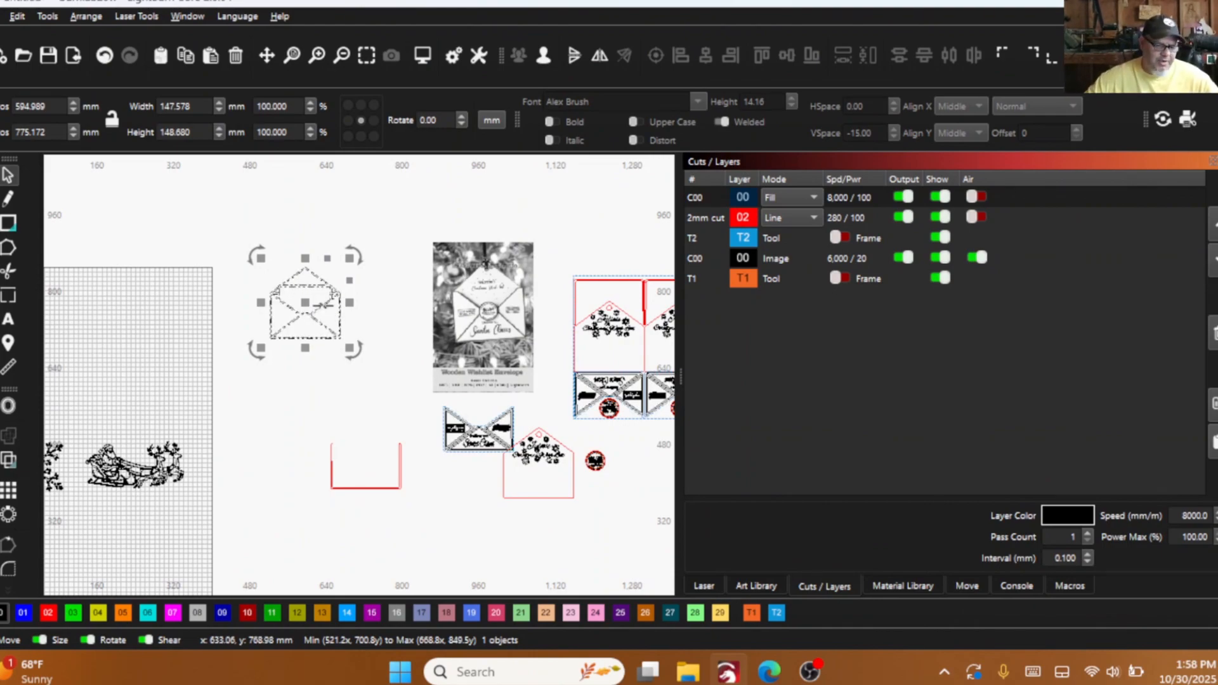
- Ungroup the traced envelope and select only the letter outline in its centre
scroll(295, 329, up, 4)
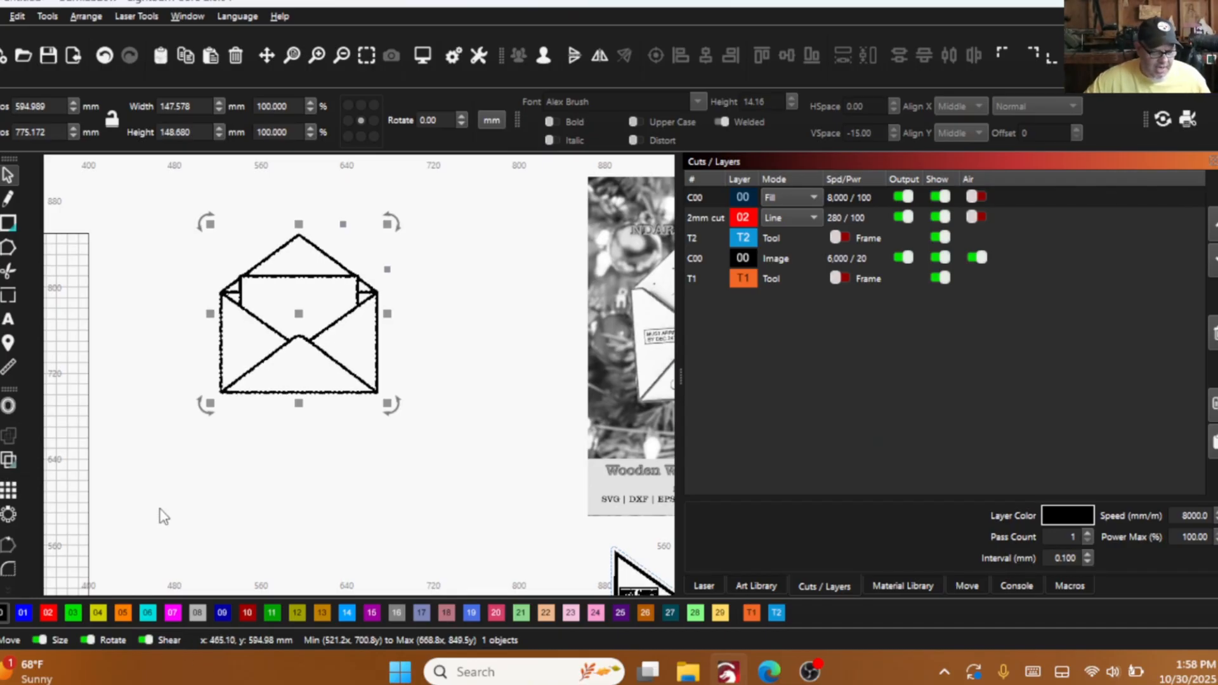
scroll(244, 358, up, 2)
click(109, 381)
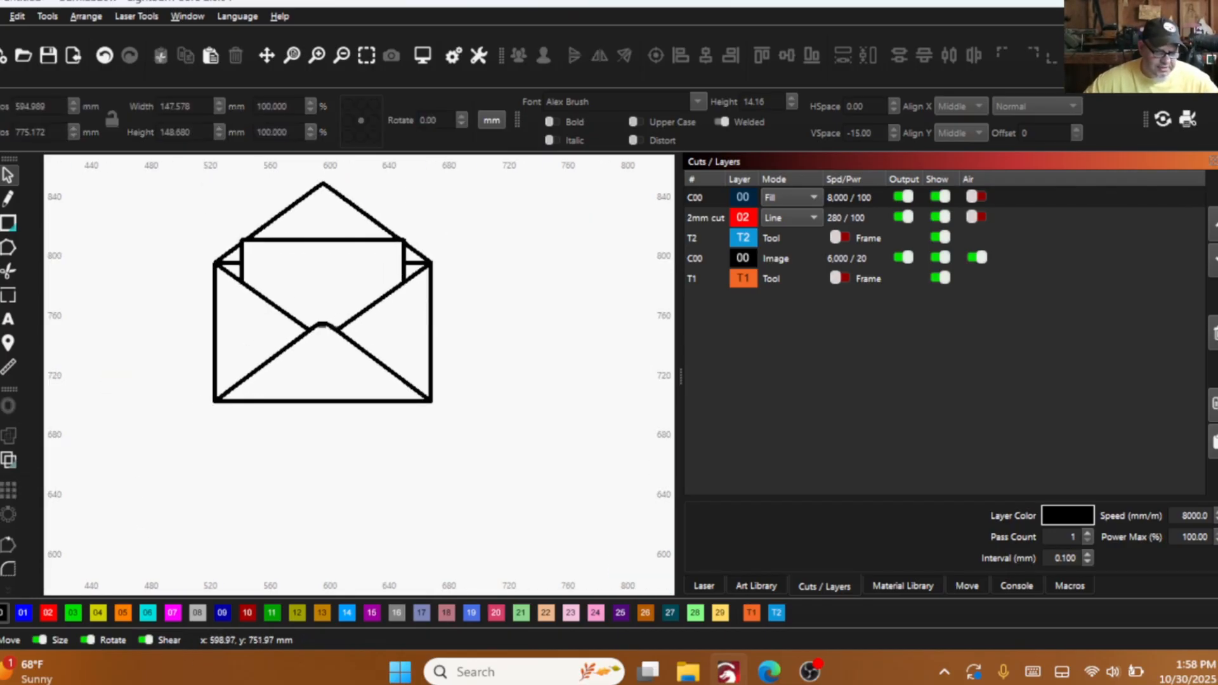
click(276, 353)
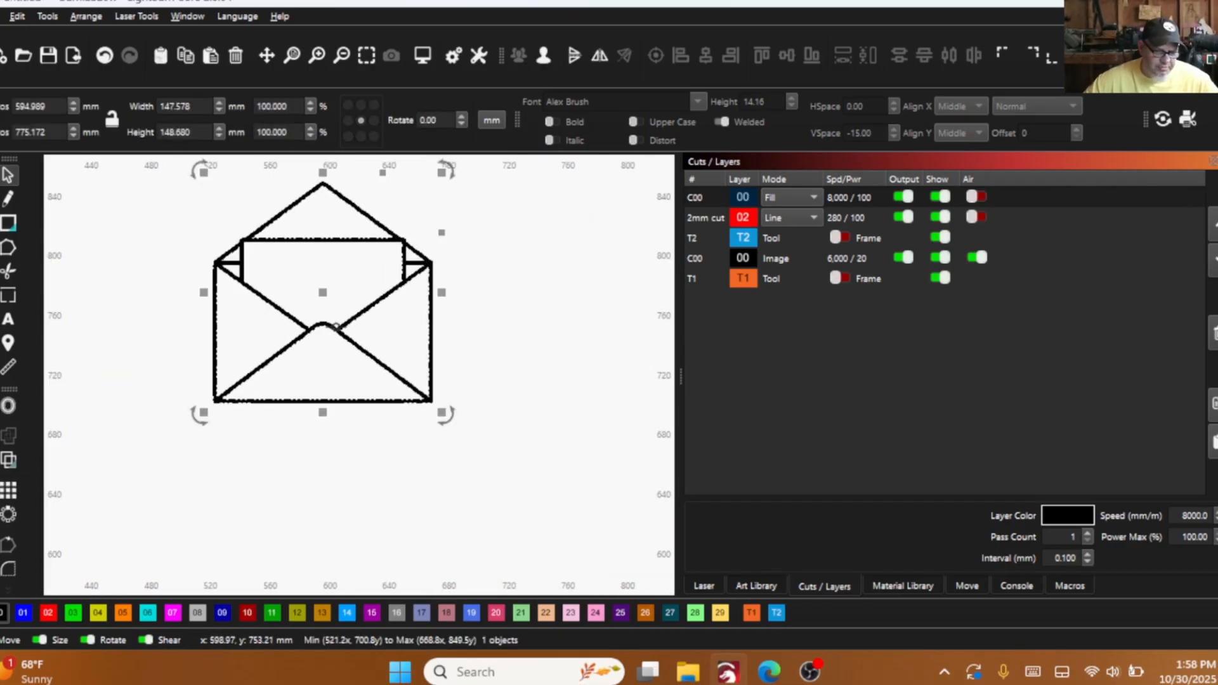
click(183, 418)
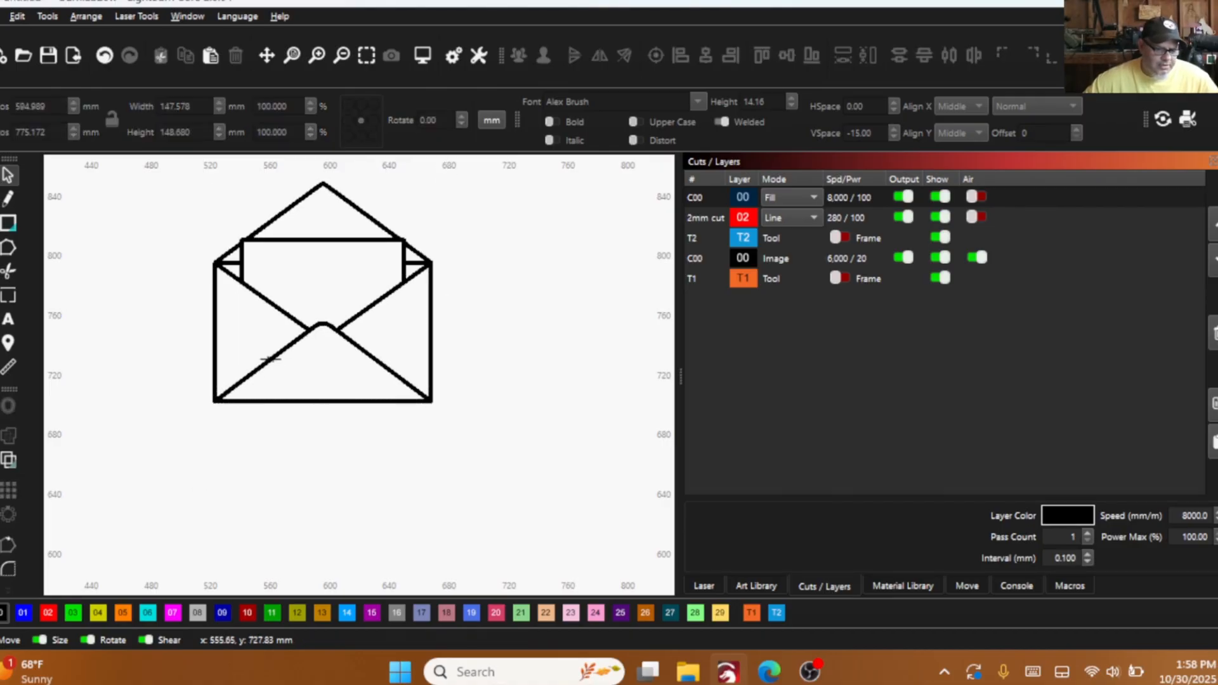
click(317, 331)
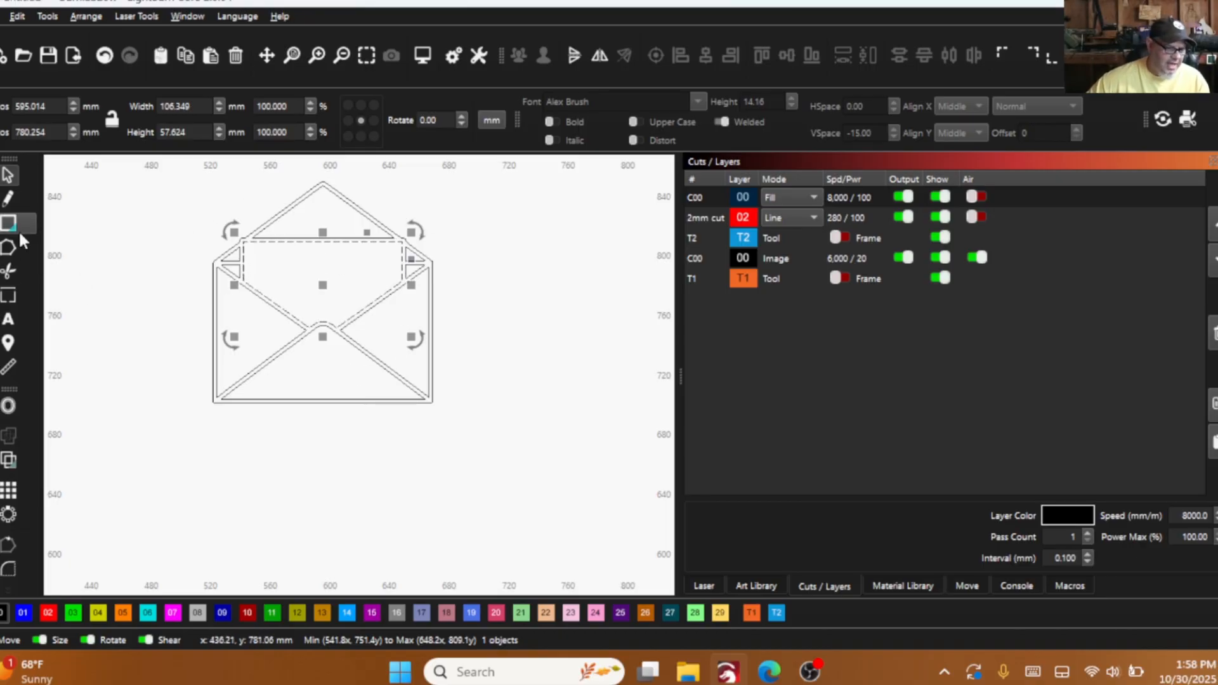
- Trim away the central letter outline, the flap's inner triangle and the four small triangles at the envelope's sides
click(6, 272)
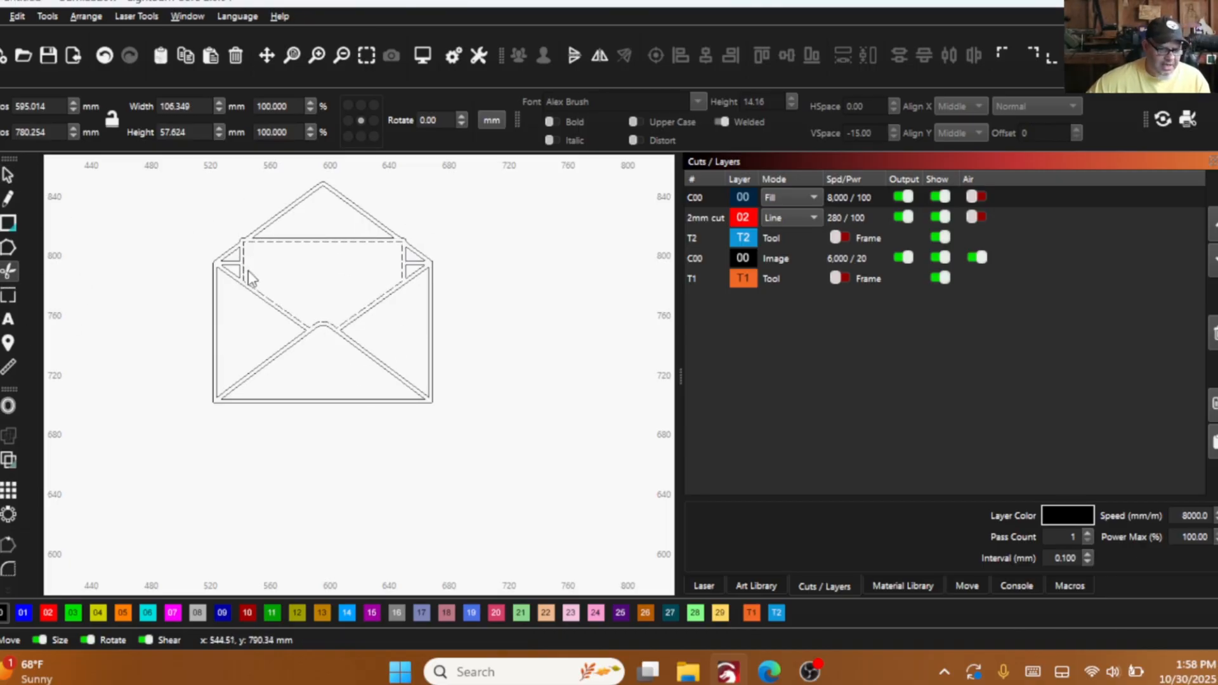
scroll(258, 247, up, 2)
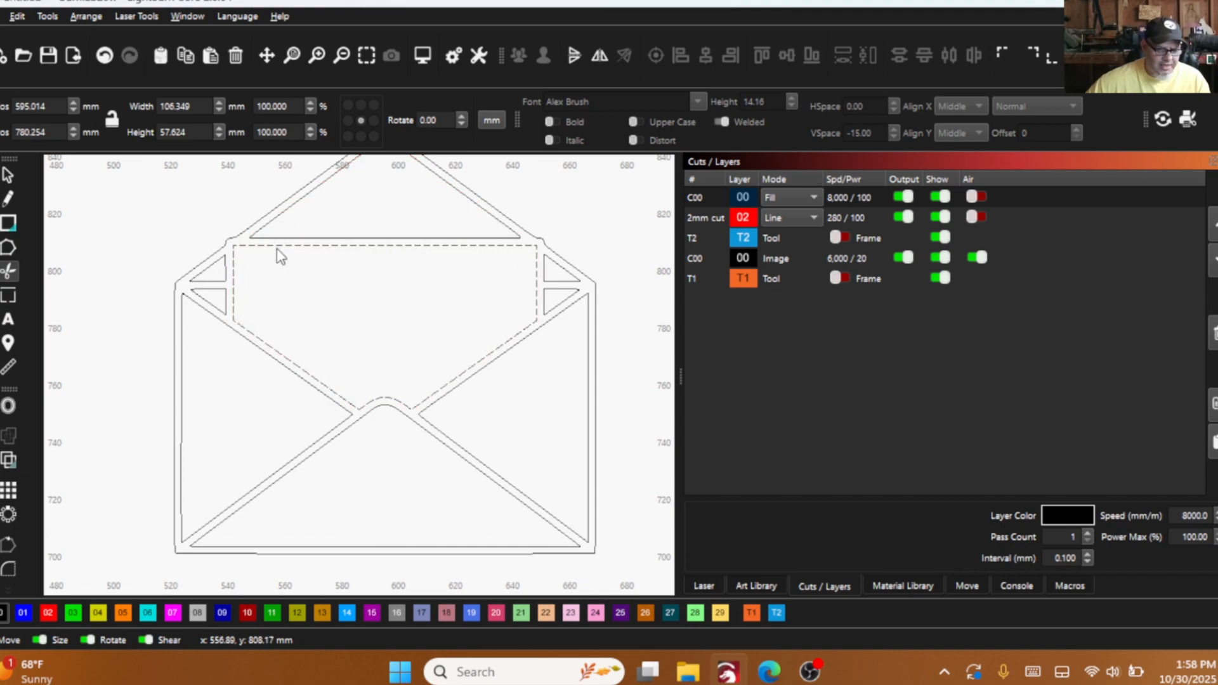
click(277, 246)
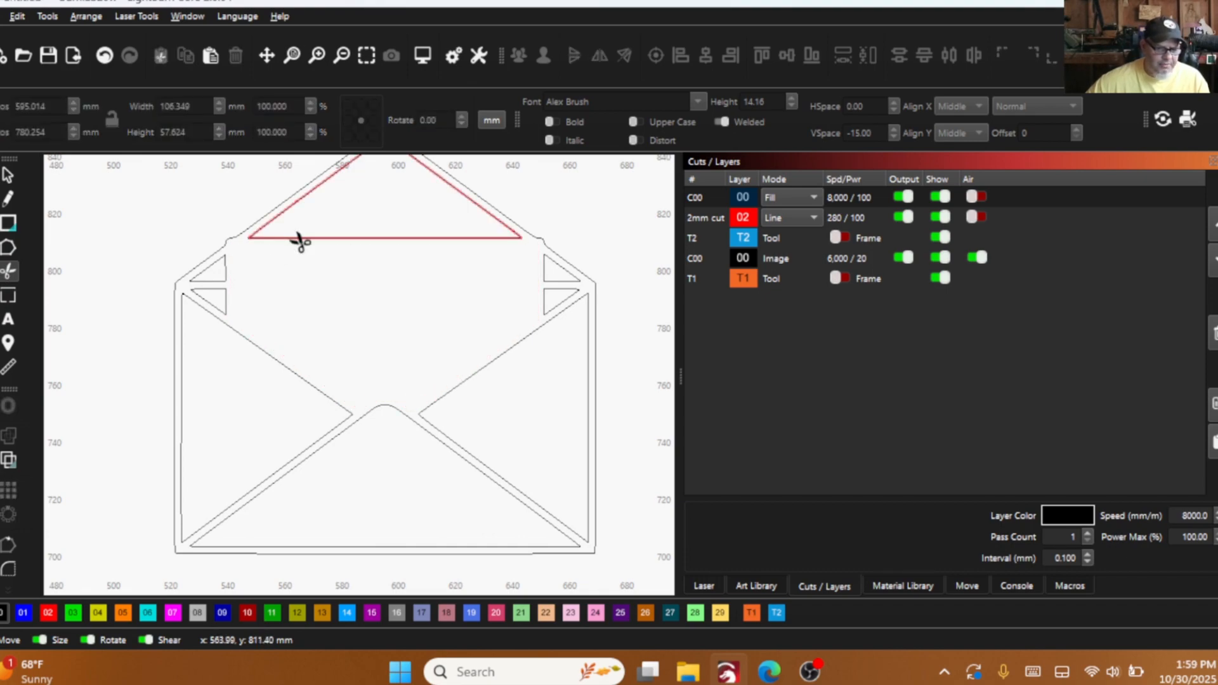
click(298, 239)
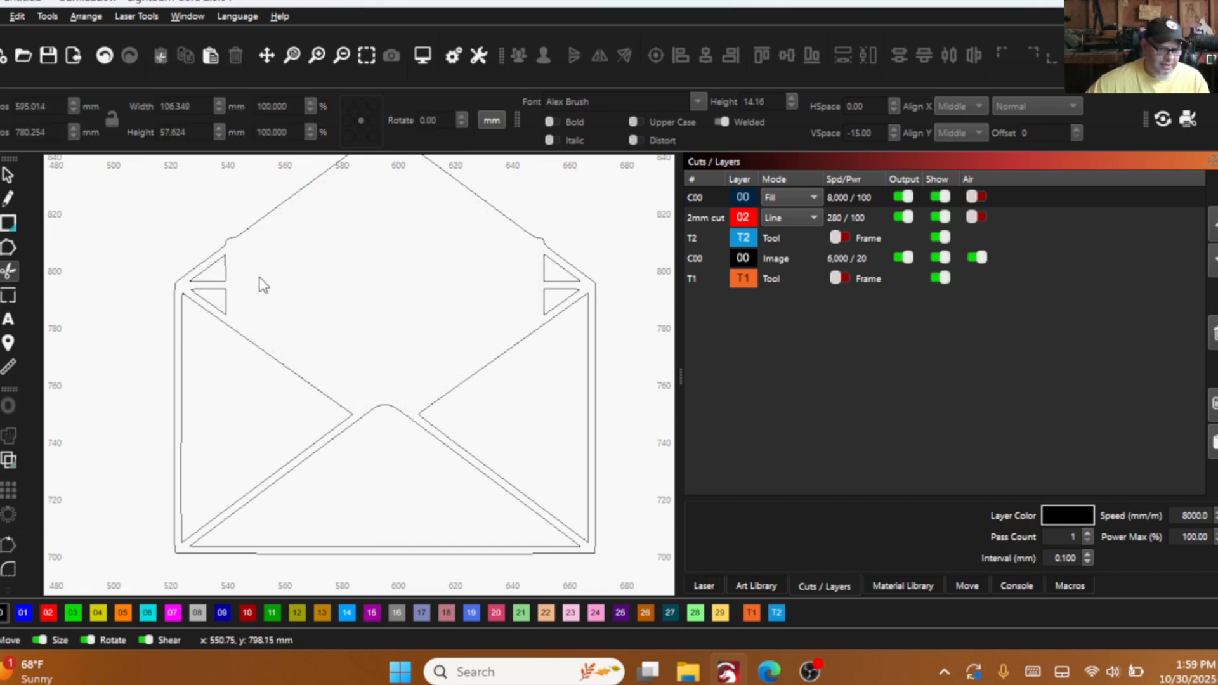
click(225, 283)
click(225, 292)
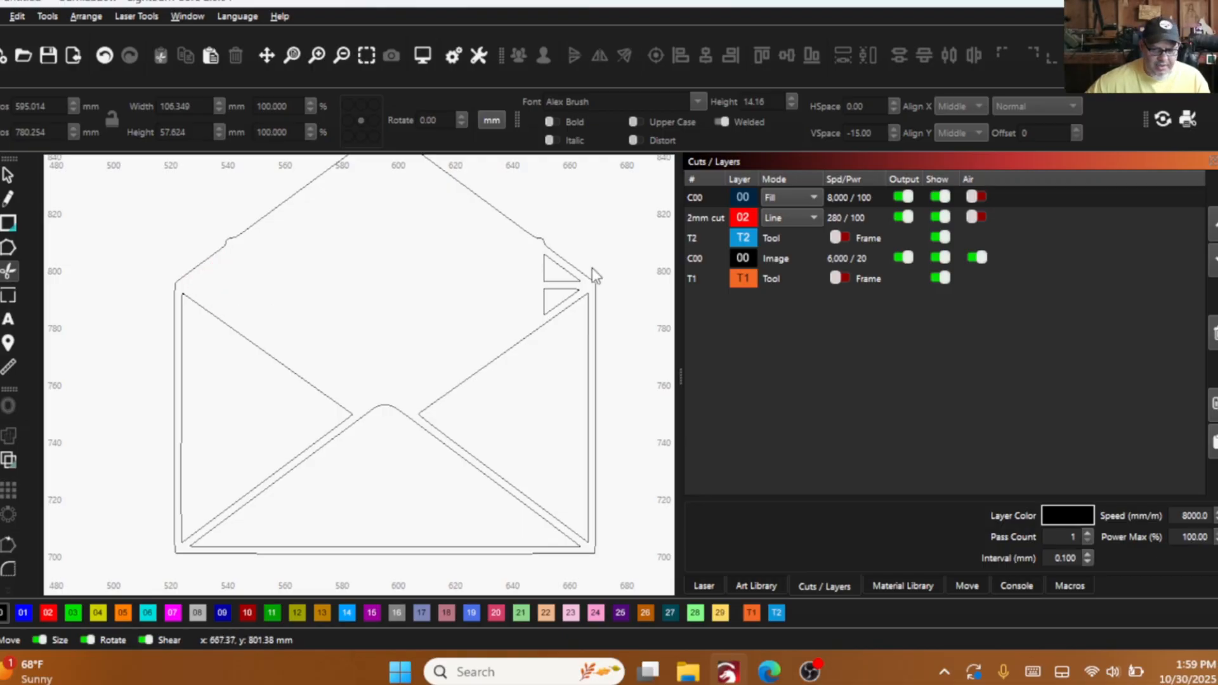
click(559, 280)
click(559, 292)
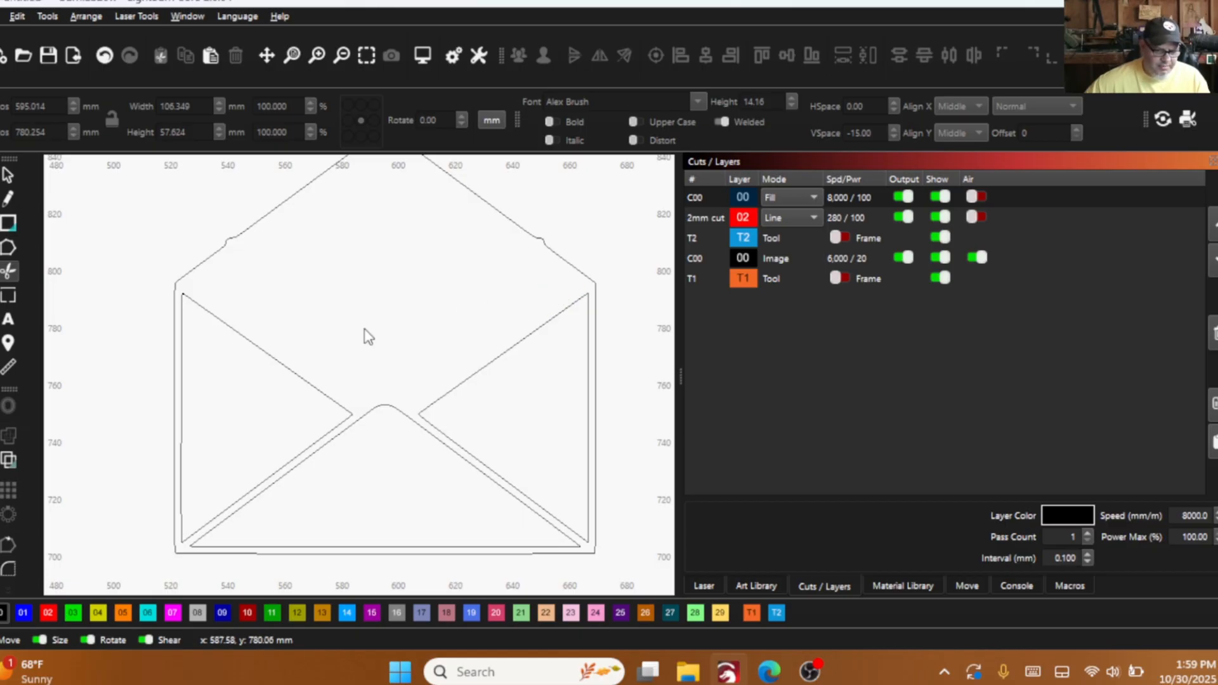
- Edit the nodes of the envelope's outer outline and remove those around the bump on the flap's left slope
scroll(266, 273, down, 3)
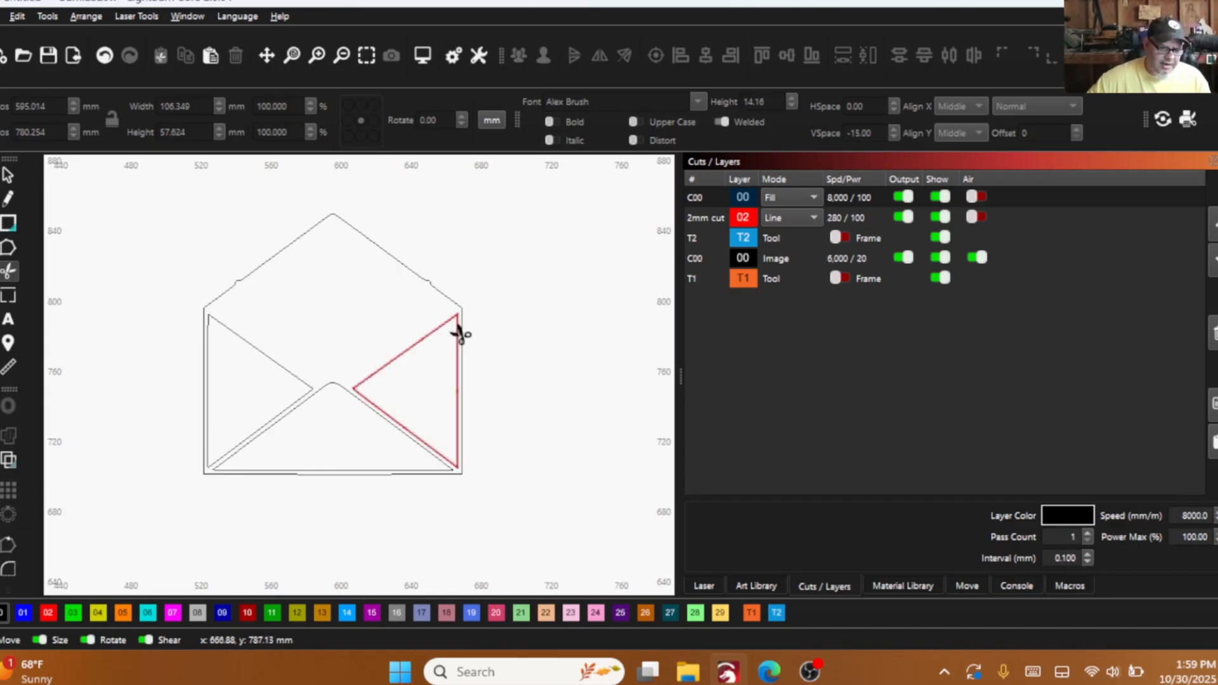
scroll(238, 283, up, 3)
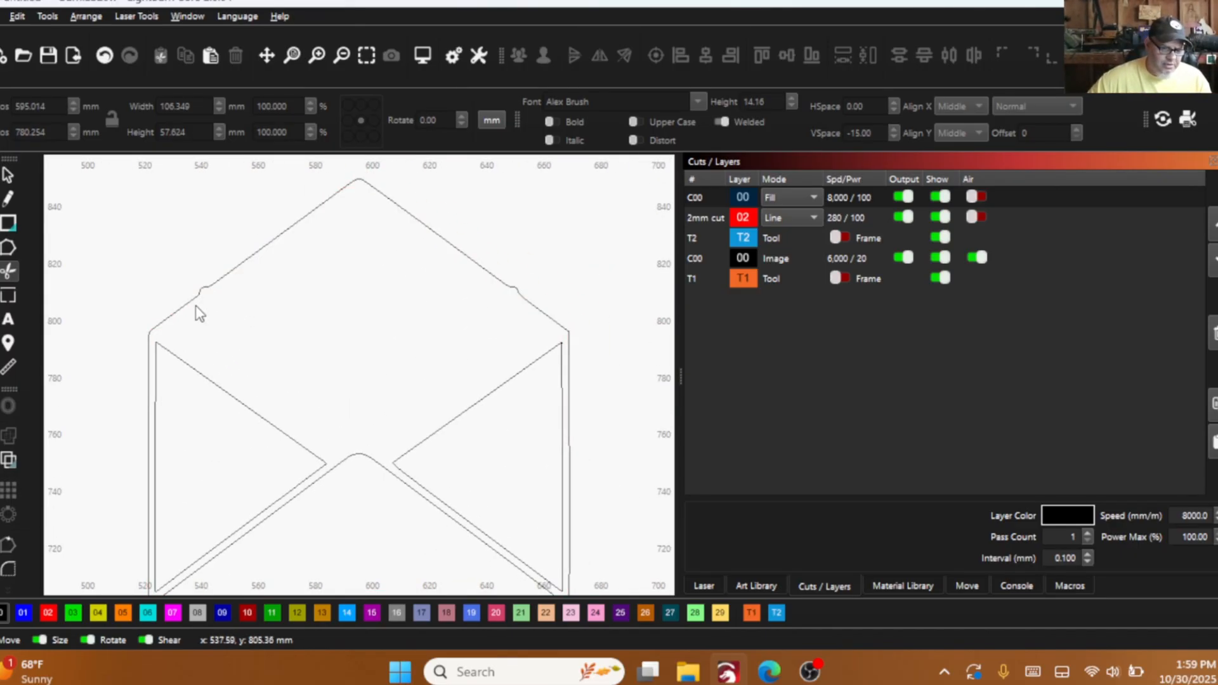
click(11, 176)
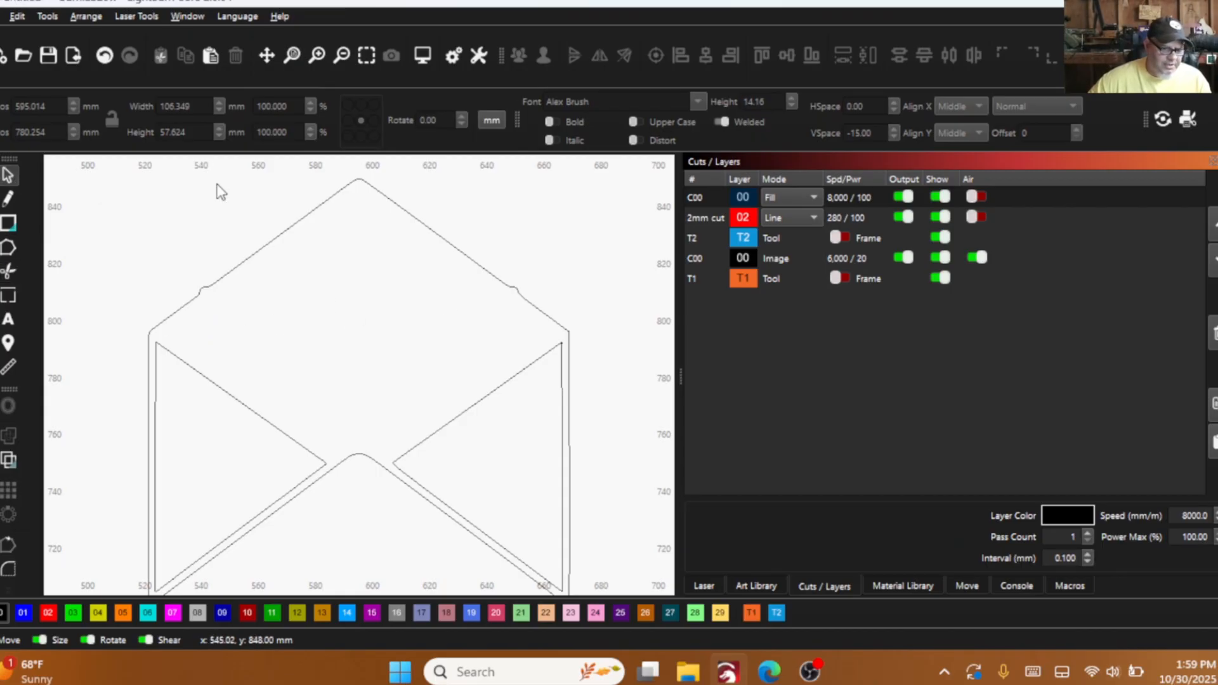
click(222, 277)
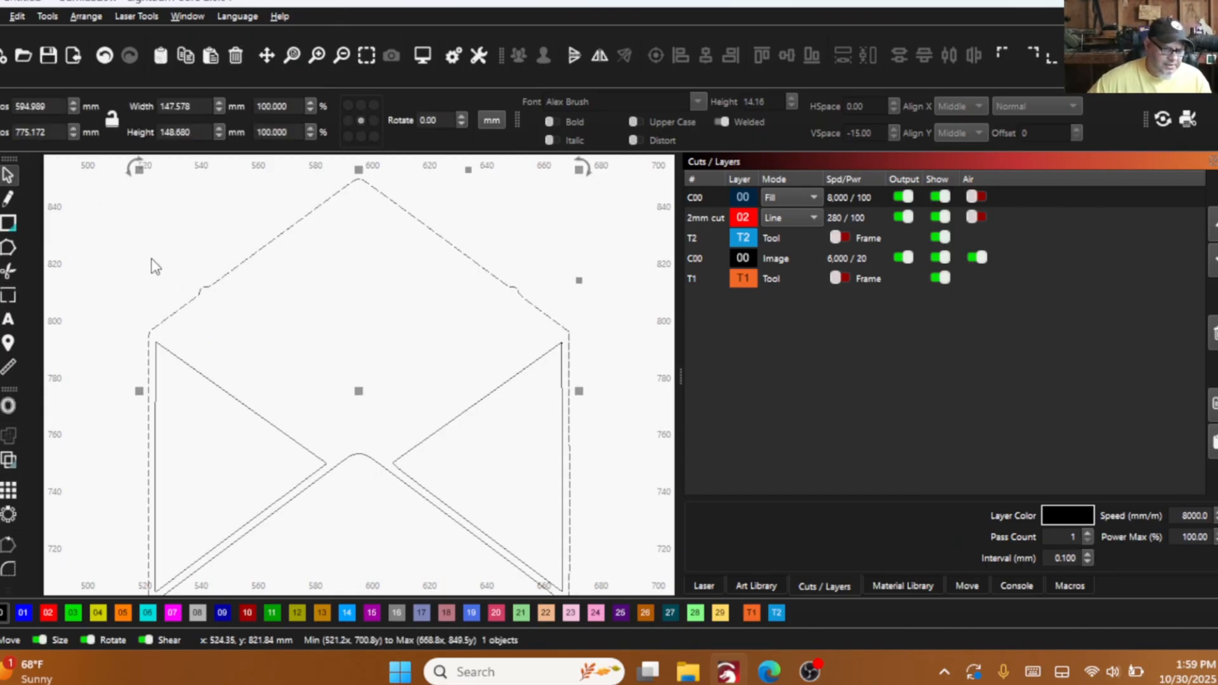
click(6, 253)
scroll(122, 264, up, 3)
drag(124, 258, 256, 356)
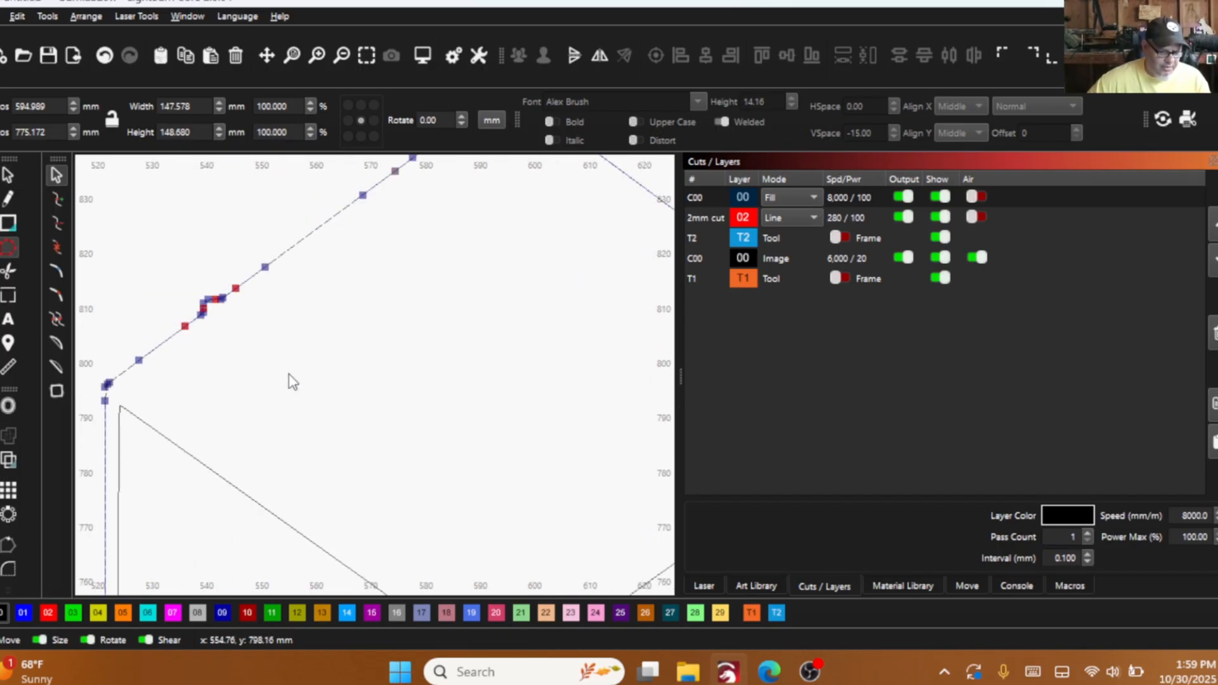
- Delete the surplus nodes along the flap's left and right slopes, including the bump on the right one
scroll(292, 381, down, 3)
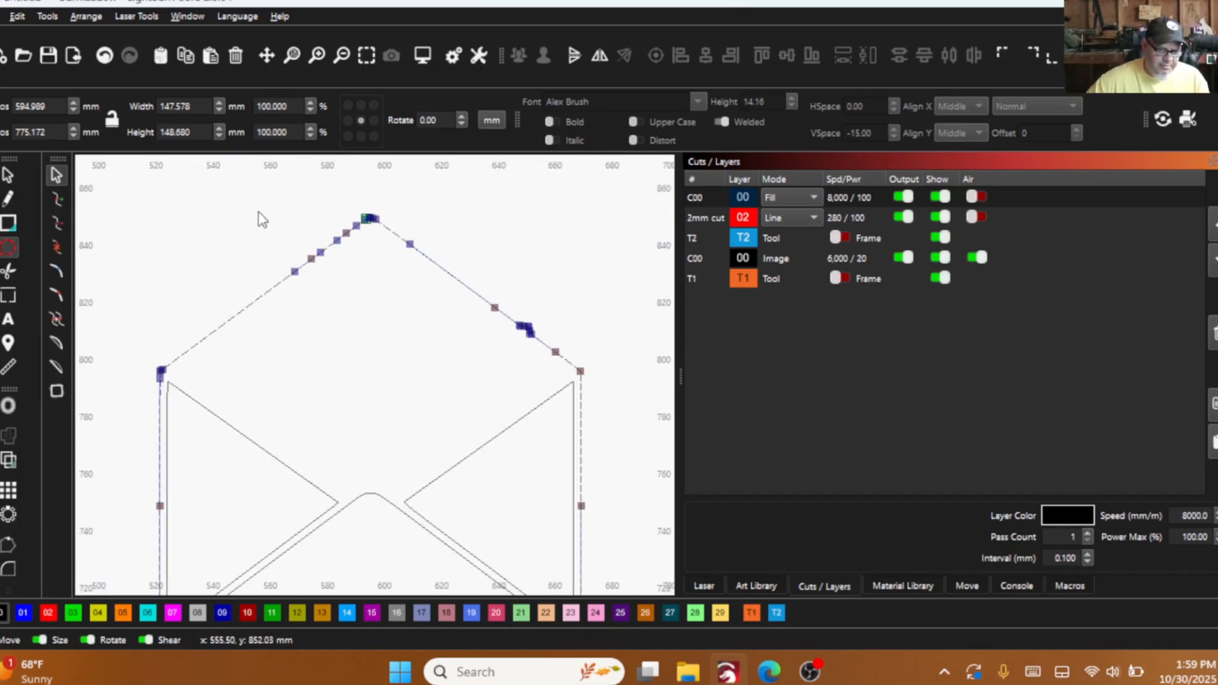
drag(258, 212, 359, 321)
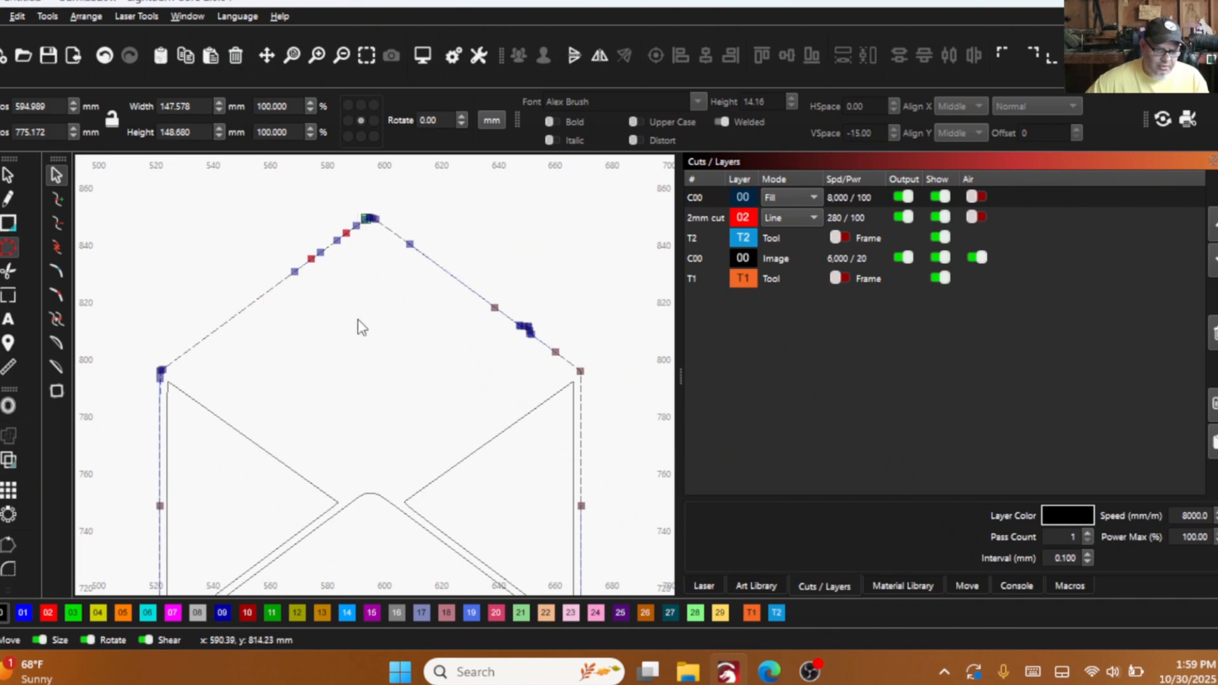
key(Delete)
drag(395, 211, 576, 385)
key(Delete)
- Examine the remaining nodes around the peak of the envelope's flap
scroll(416, 239, up, 2)
scroll(190, 381, up, 2)
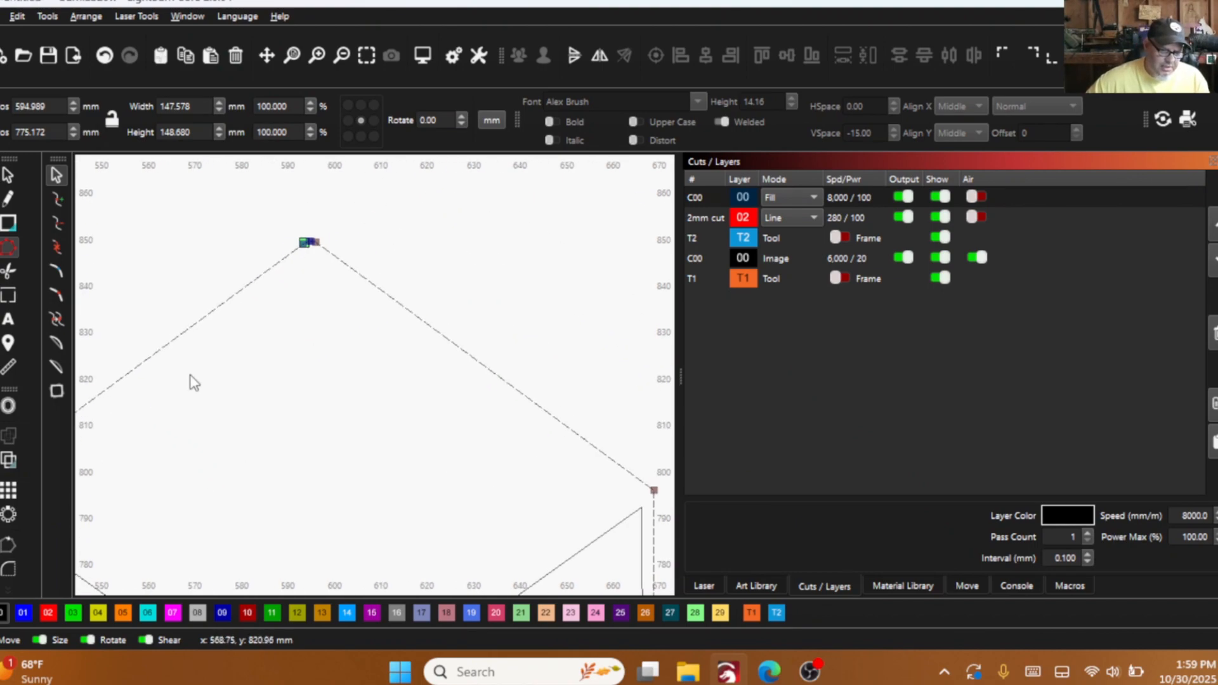
scroll(326, 233, up, 2)
scroll(290, 249, up, 2)
scroll(367, 274, down, 1)
scroll(234, 253, down, 2)
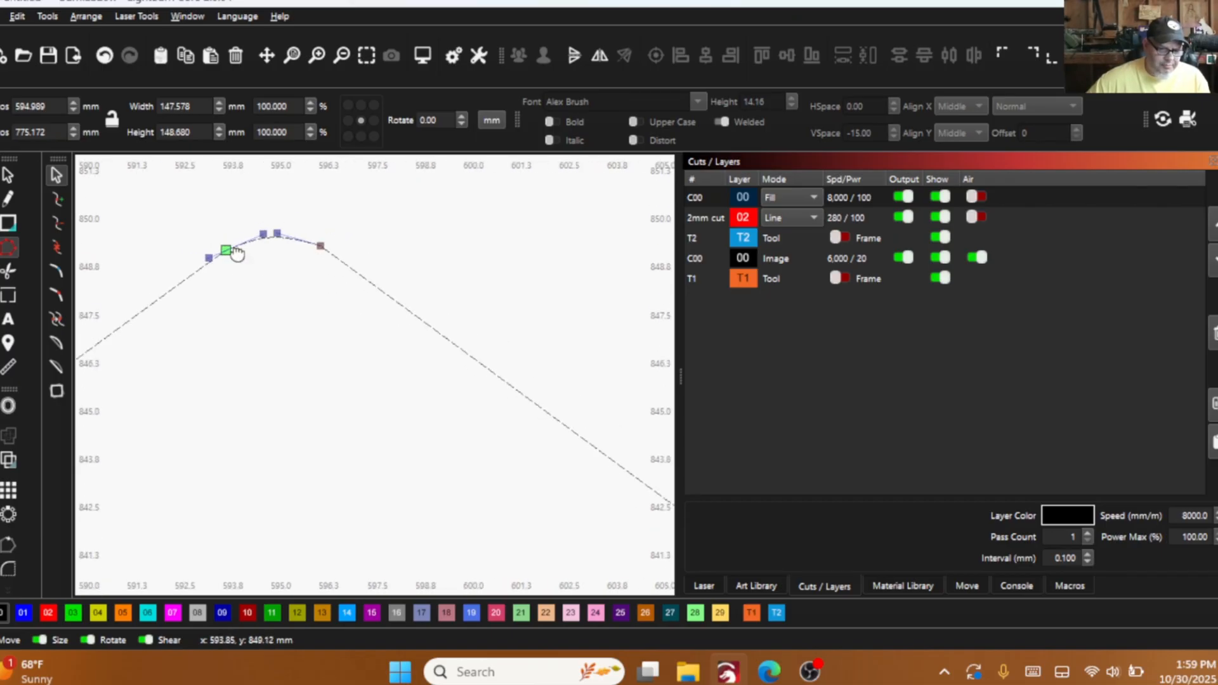
scroll(264, 292, down, 2)
scroll(264, 310, down, 2)
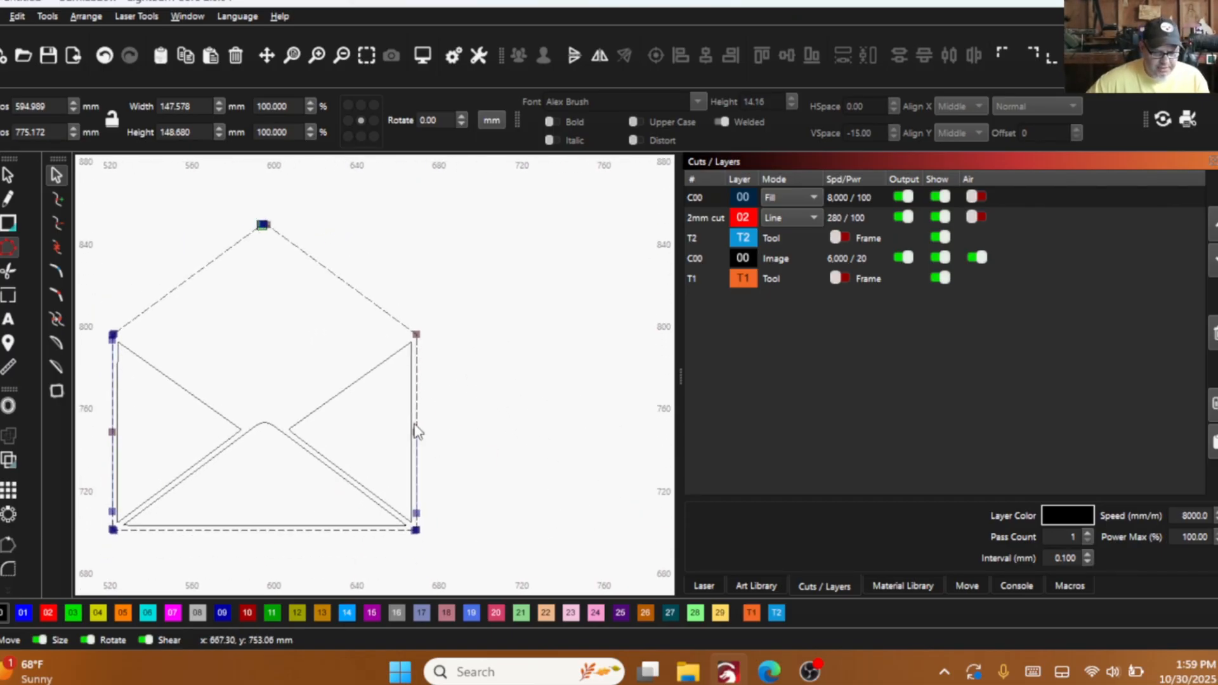
- Delete the surplus node midway along the right side of the envelope's outer outline
scroll(416, 529, up, 2)
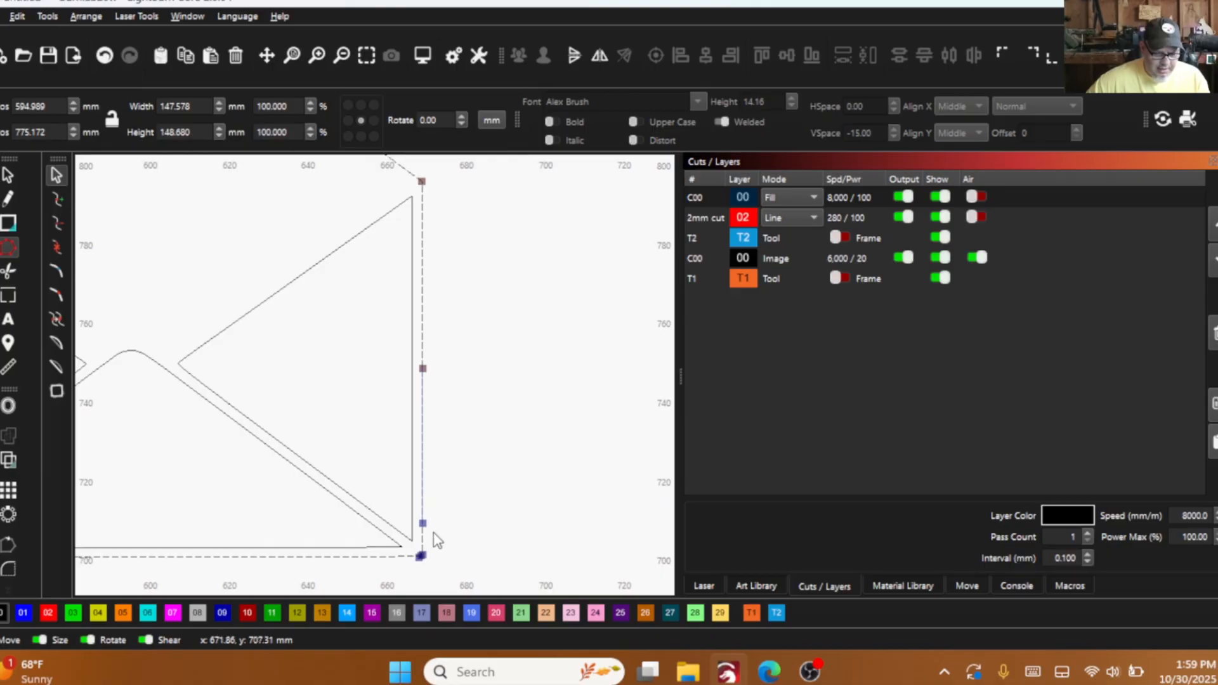
scroll(435, 540, up, 6)
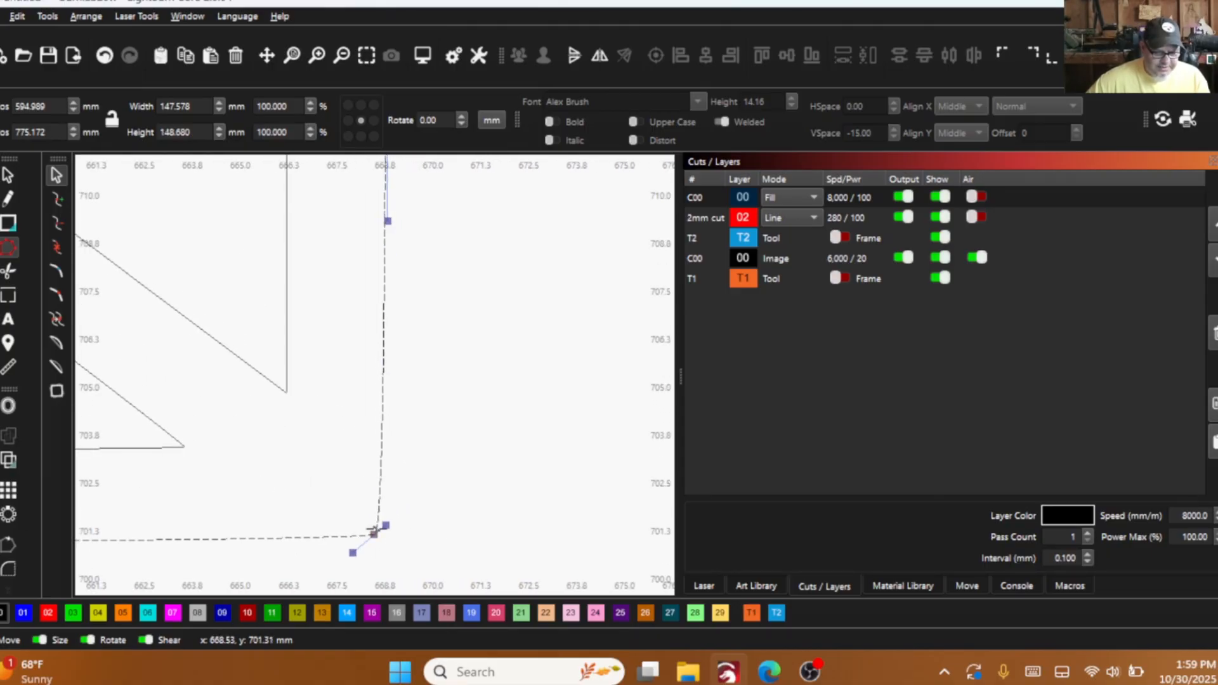
scroll(375, 533, down, 1)
scroll(380, 501, down, 4)
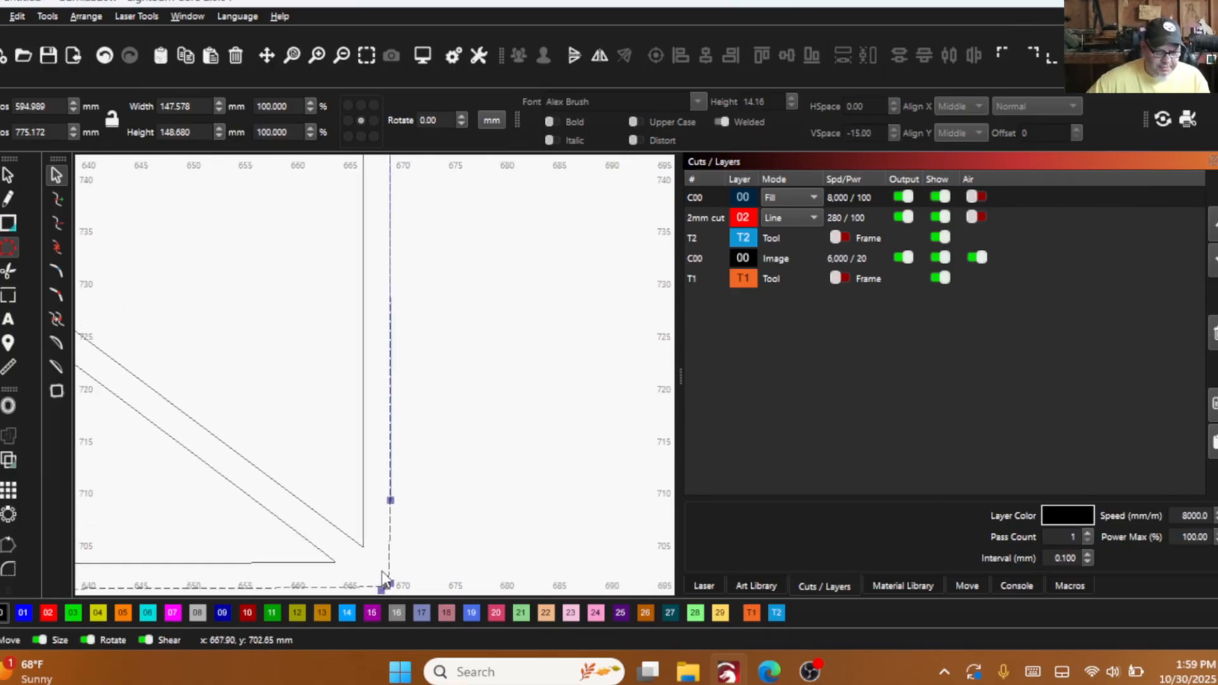
drag(309, 214, 432, 443)
key(Delete)
- Straighten the outline's bottom edge by converting it to a line, undoing a first try at adjusting its curve handle
scroll(432, 281, down, 5)
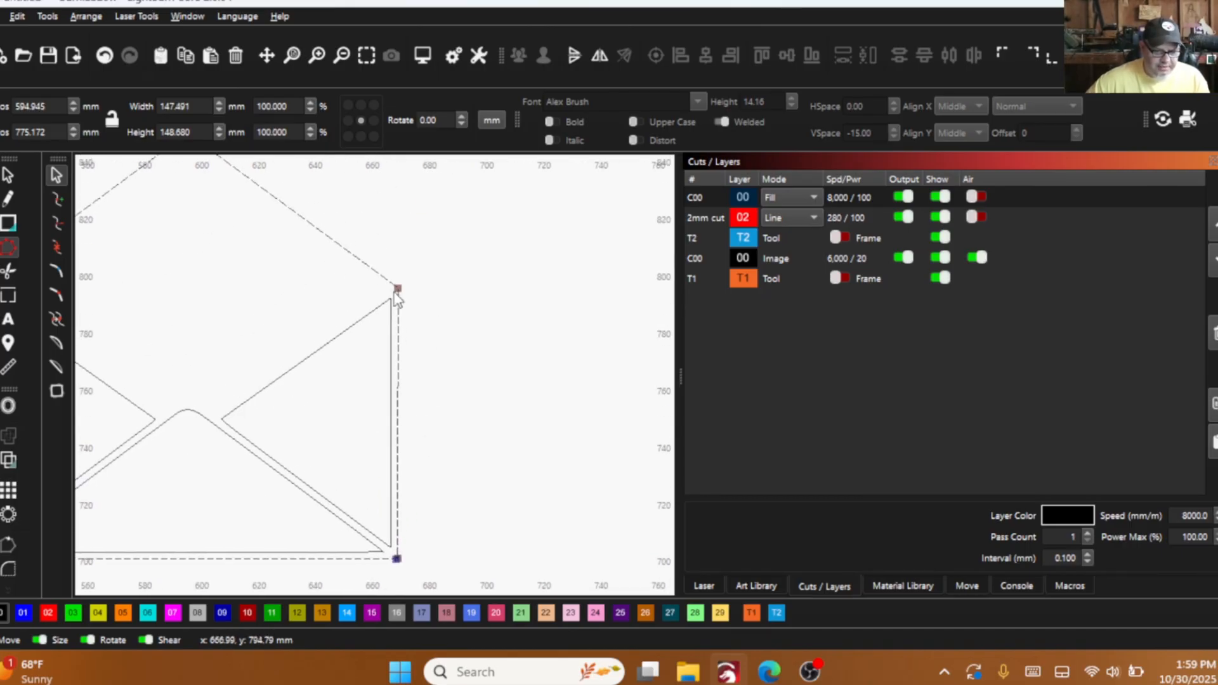
scroll(388, 290, up, 10)
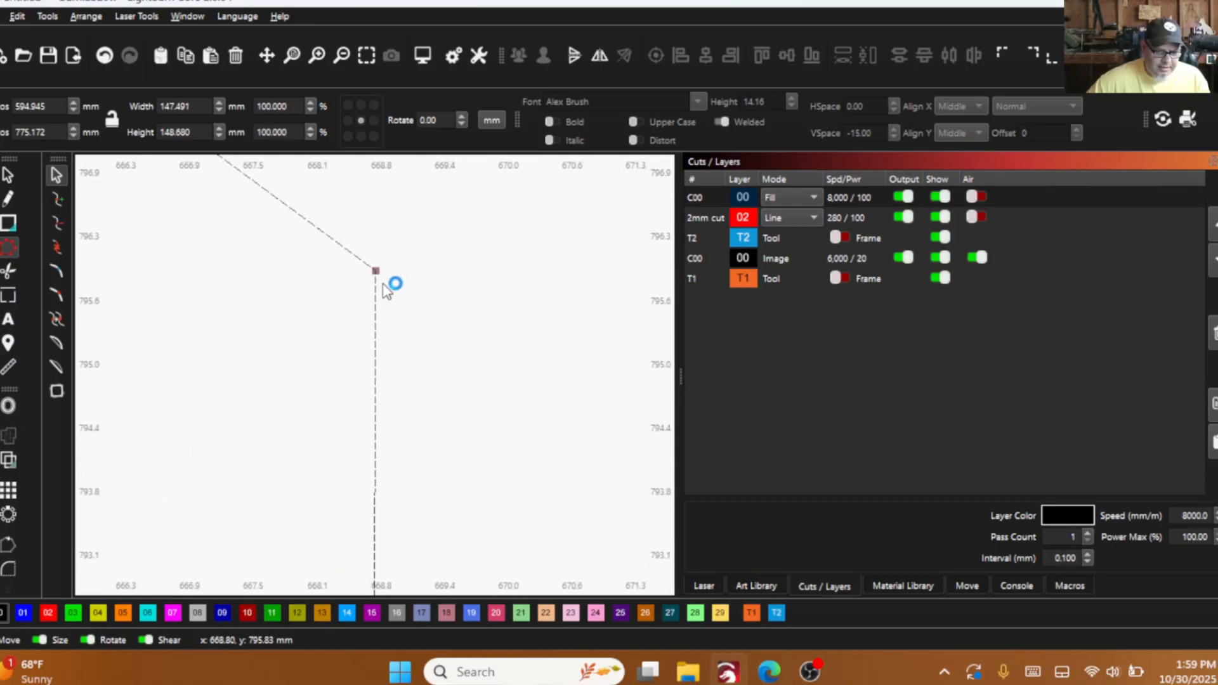
scroll(438, 386, down, 10)
scroll(419, 504, up, 10)
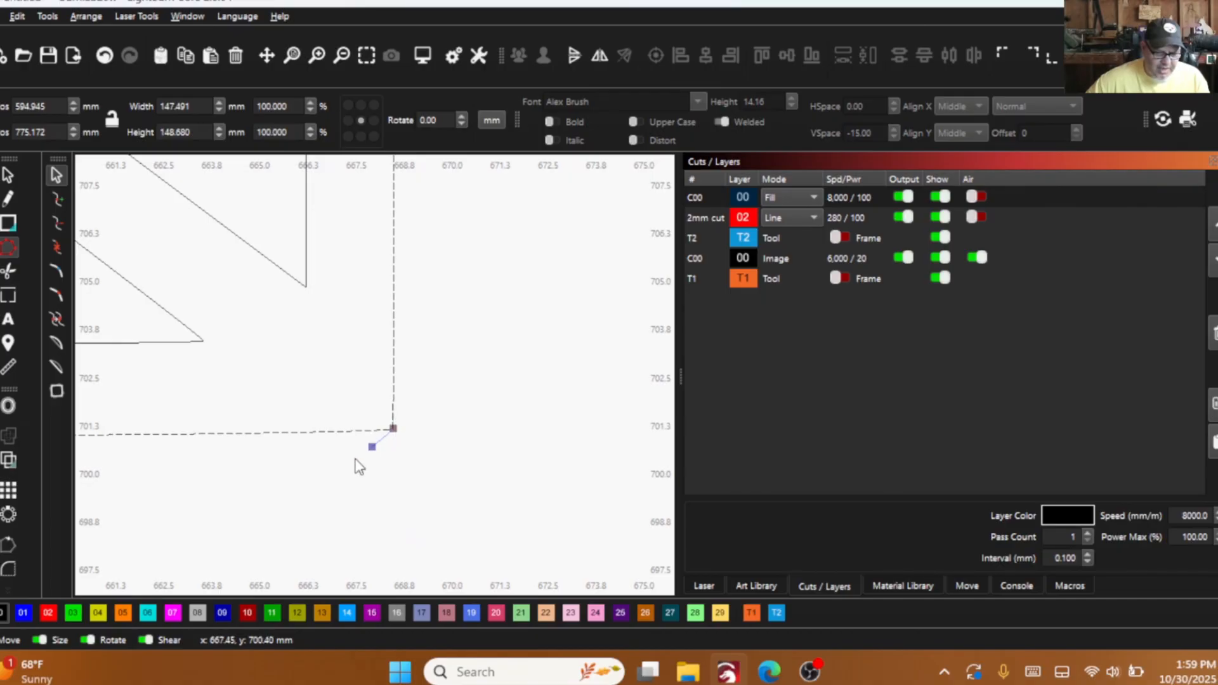
mouse_move(372, 446)
mouse_down()
mouse_move(380, 380)
mouse_move(368, 429)
mouse_up()
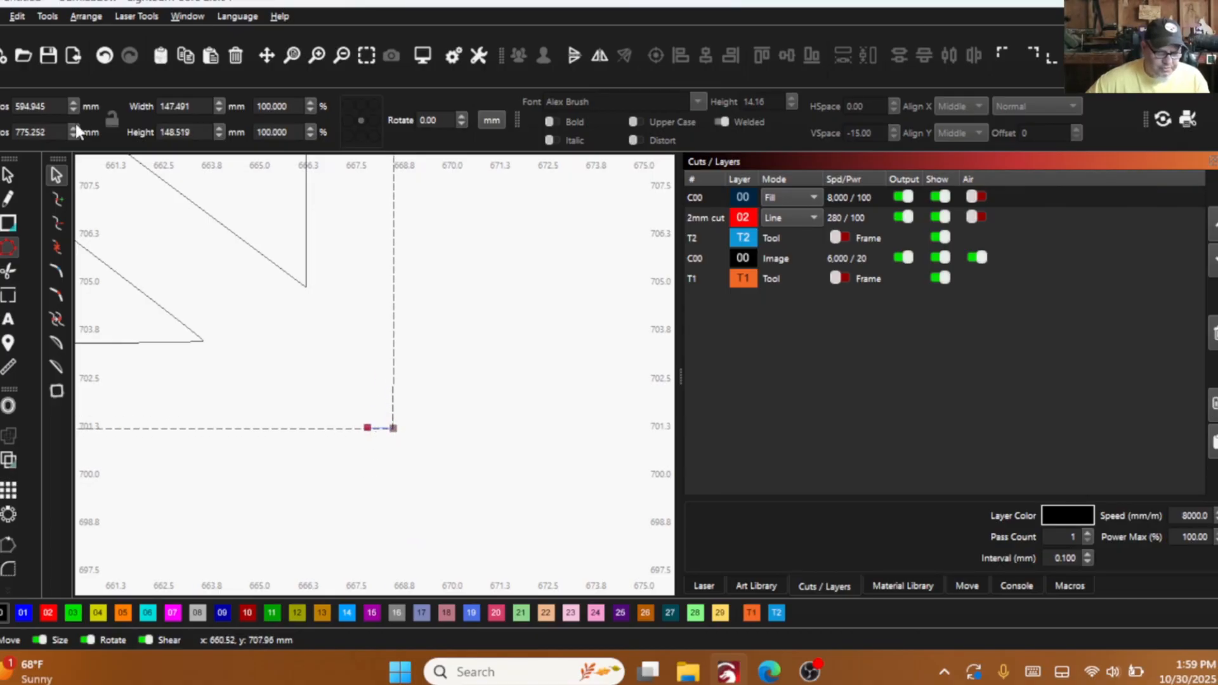
click(103, 57)
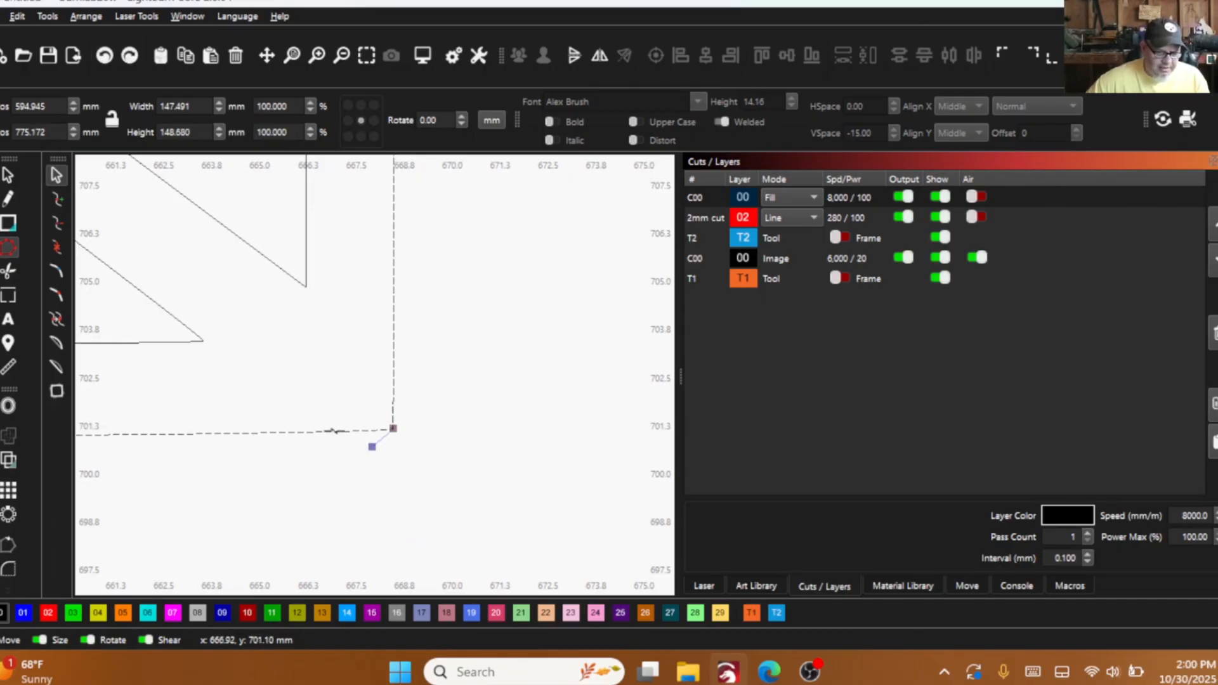
key(l)
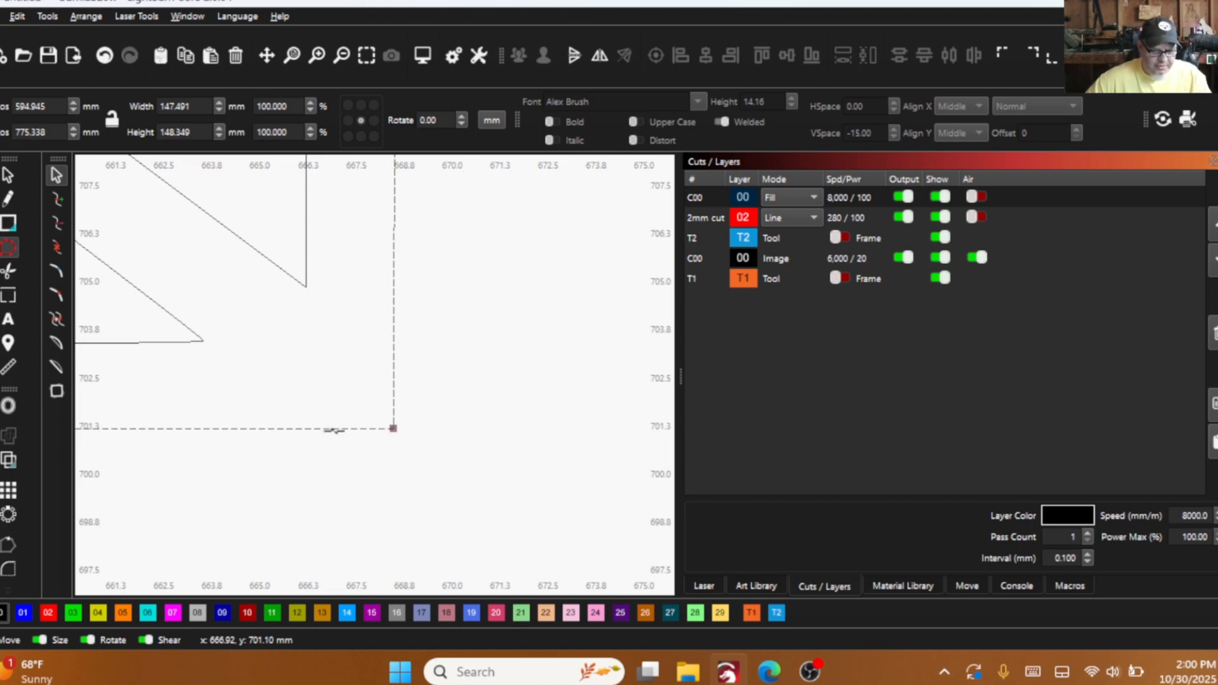
- Convert the lower segment of the outline's left side, just above the bottom-left corner, to a straight line
scroll(341, 428, down, 1)
drag(340, 428, 698, 375)
scroll(206, 424, down, 1)
drag(206, 424, 749, 429)
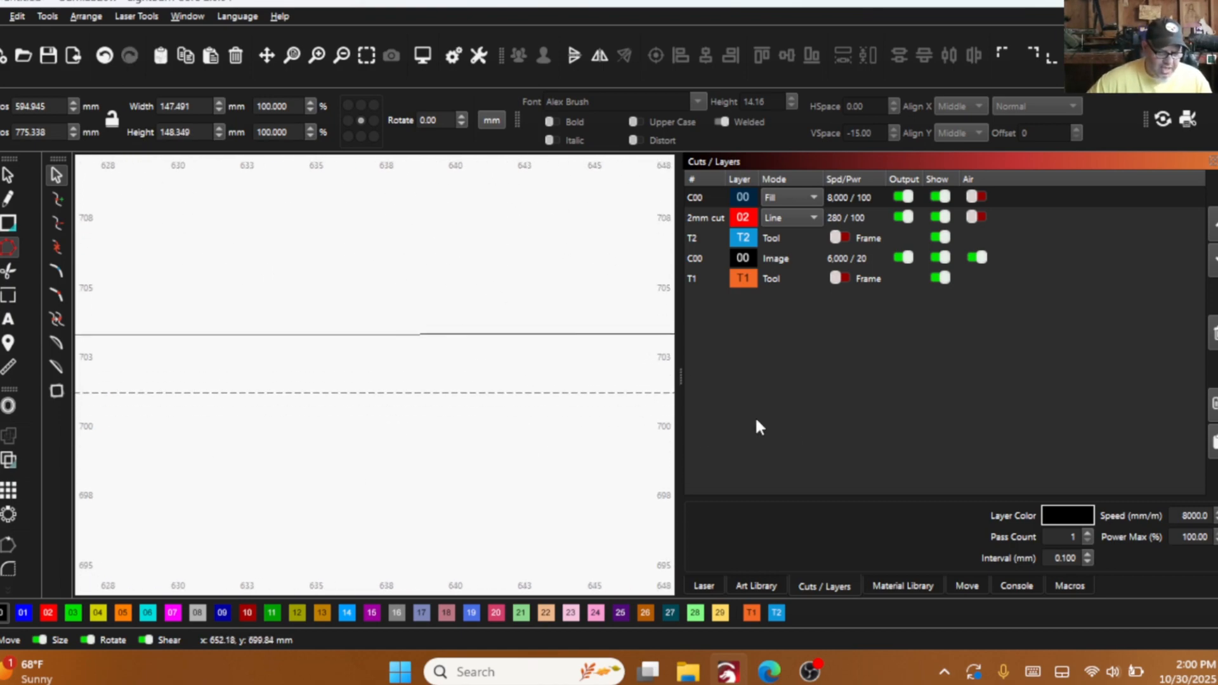
scroll(164, 509, down, 4)
scroll(549, 478, down, 1)
scroll(449, 486, down, 1)
scroll(399, 493, down, 1)
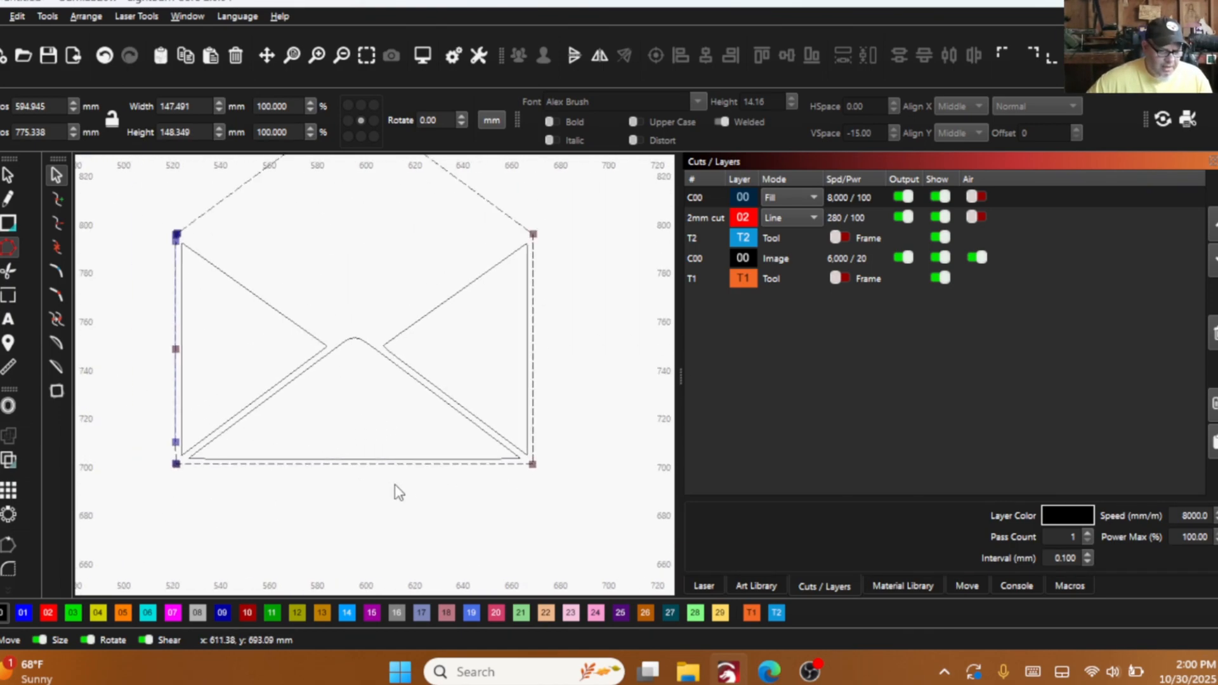
scroll(174, 493, up, 7)
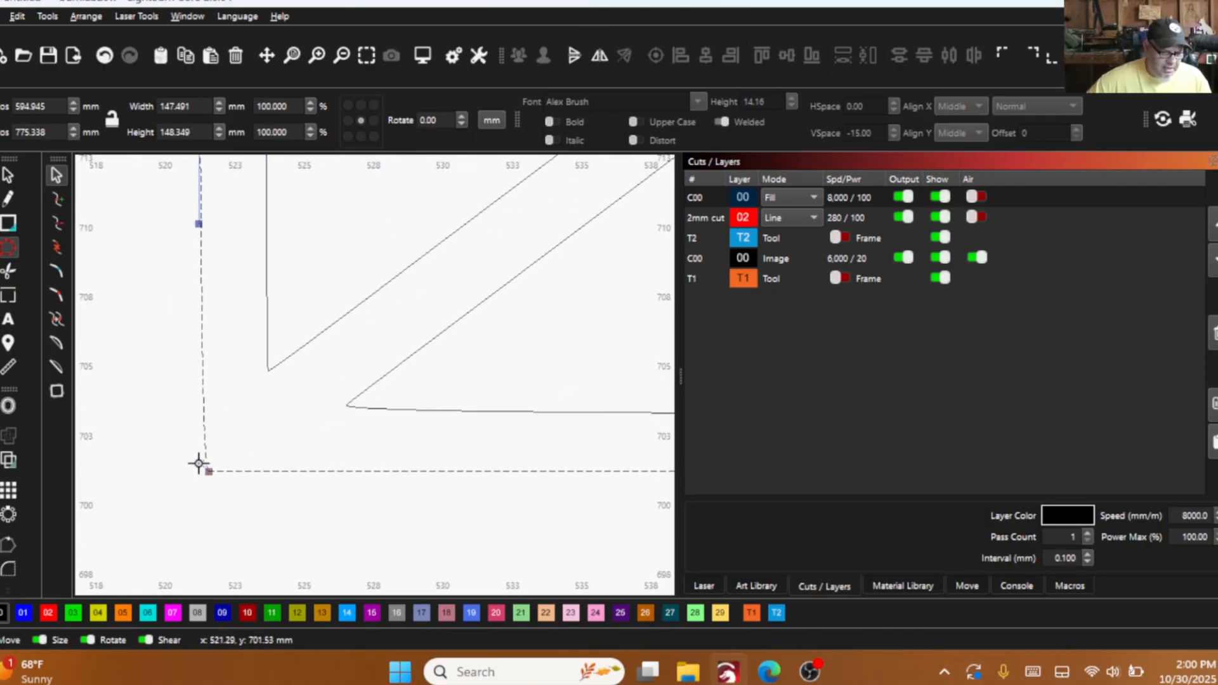
scroll(227, 483, up, 1)
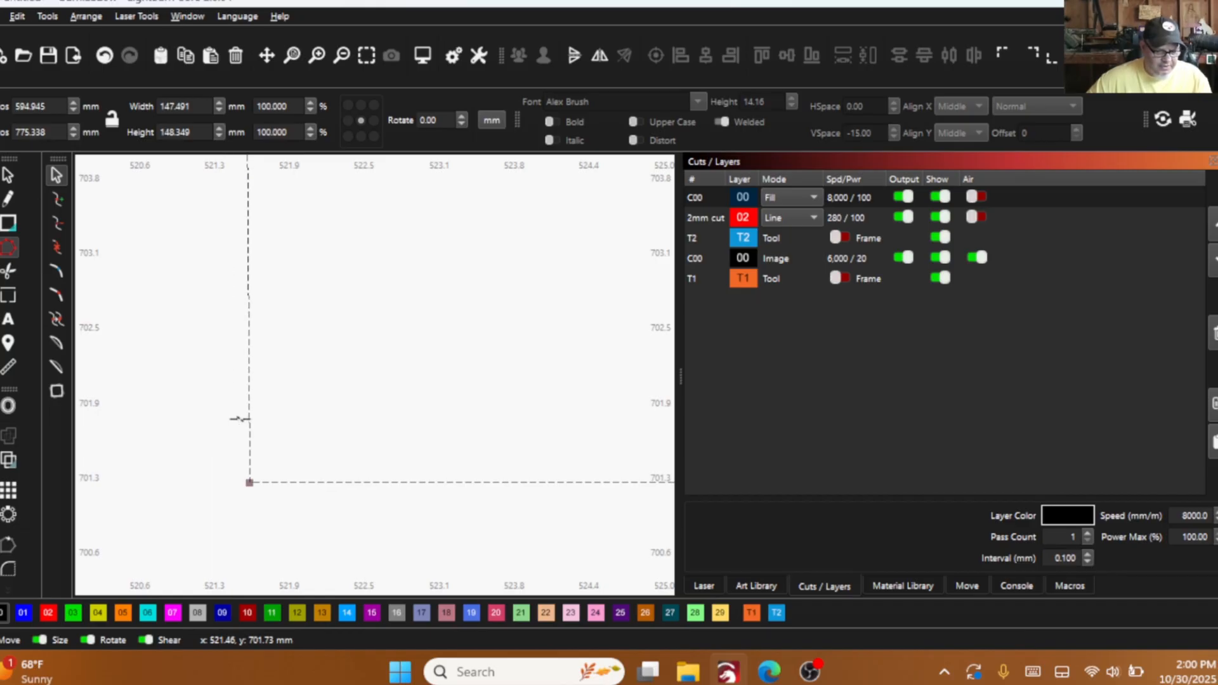
- Delete the surplus node midway along the left side of the envelope's outer outline
scroll(209, 520, down, 6)
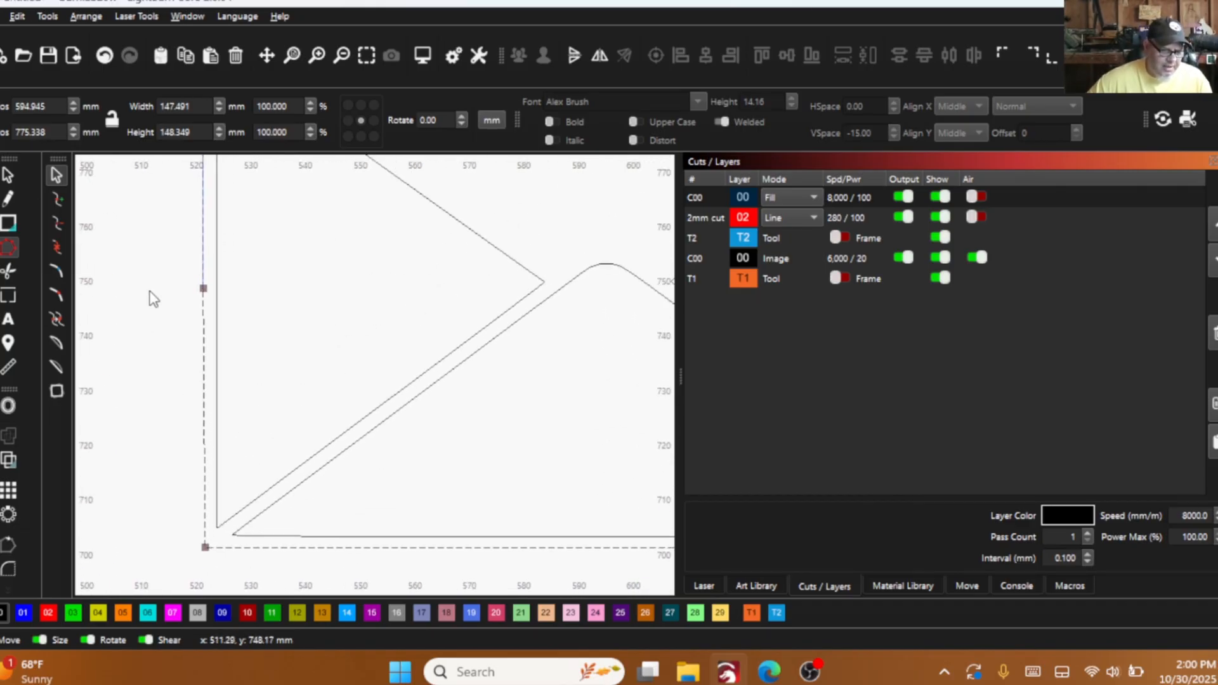
drag(163, 257, 245, 299)
key(Delete)
scroll(253, 438, down, 2)
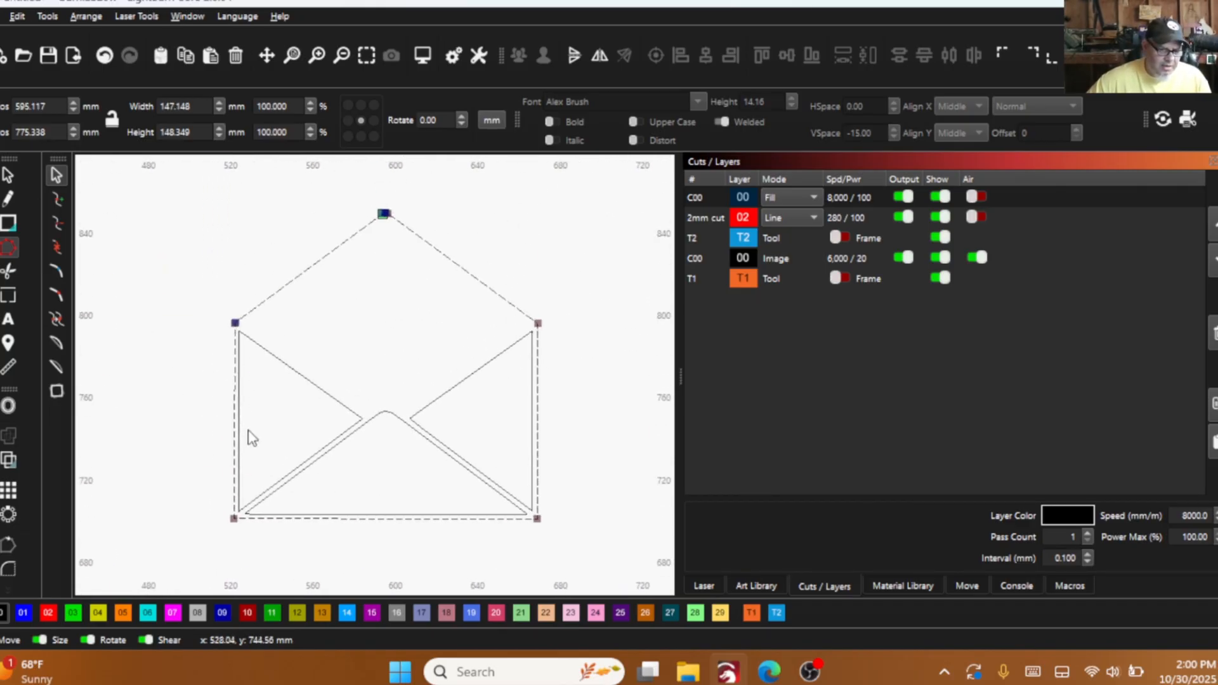
- Convert the flap's left slope to a straight line from the envelope's upper-left corner
scroll(225, 320, up, 7)
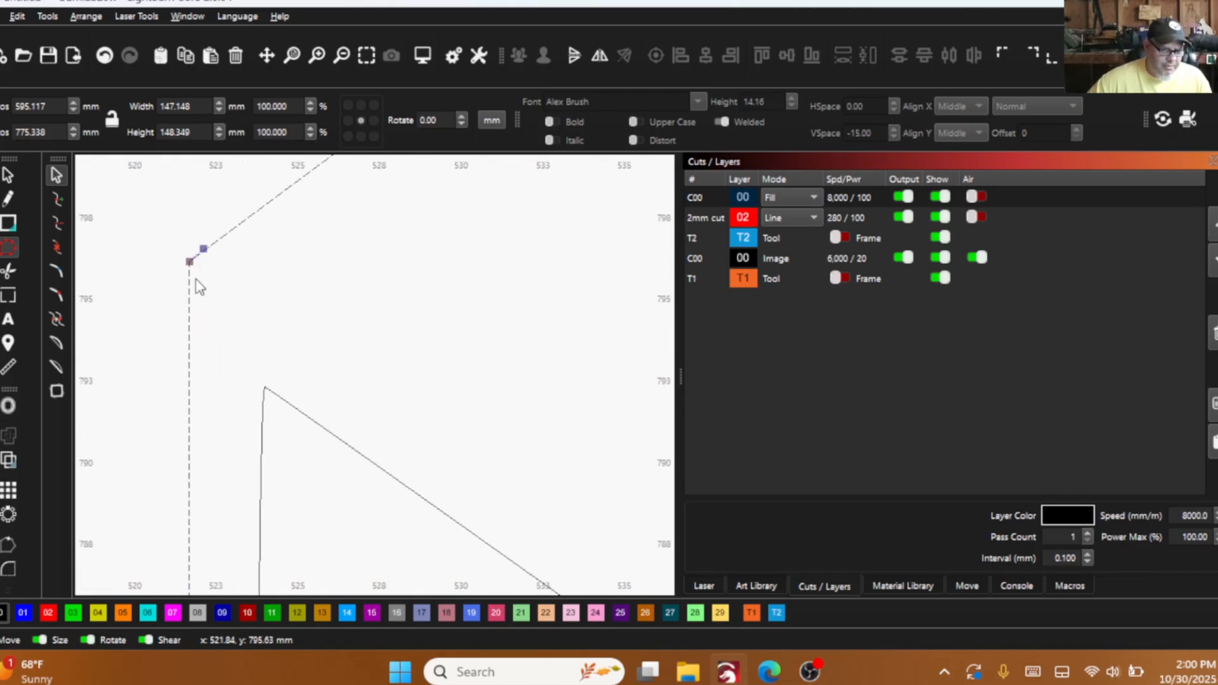
scroll(215, 276, down, 2)
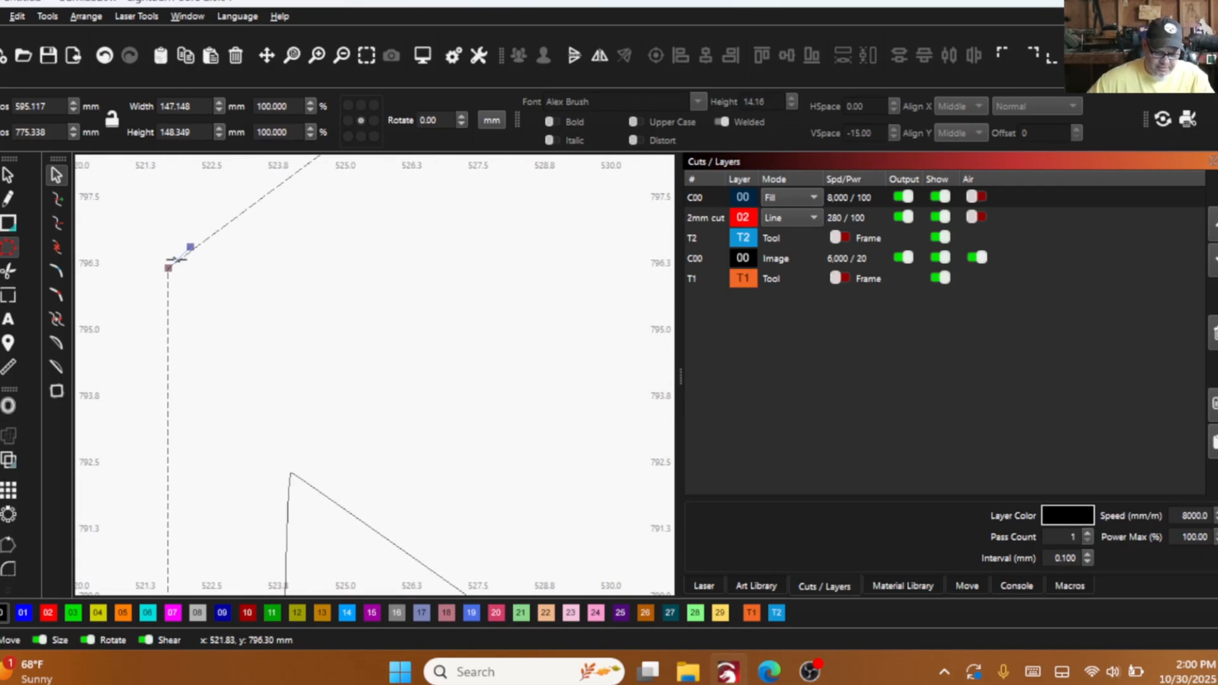
scroll(184, 273, down, 6)
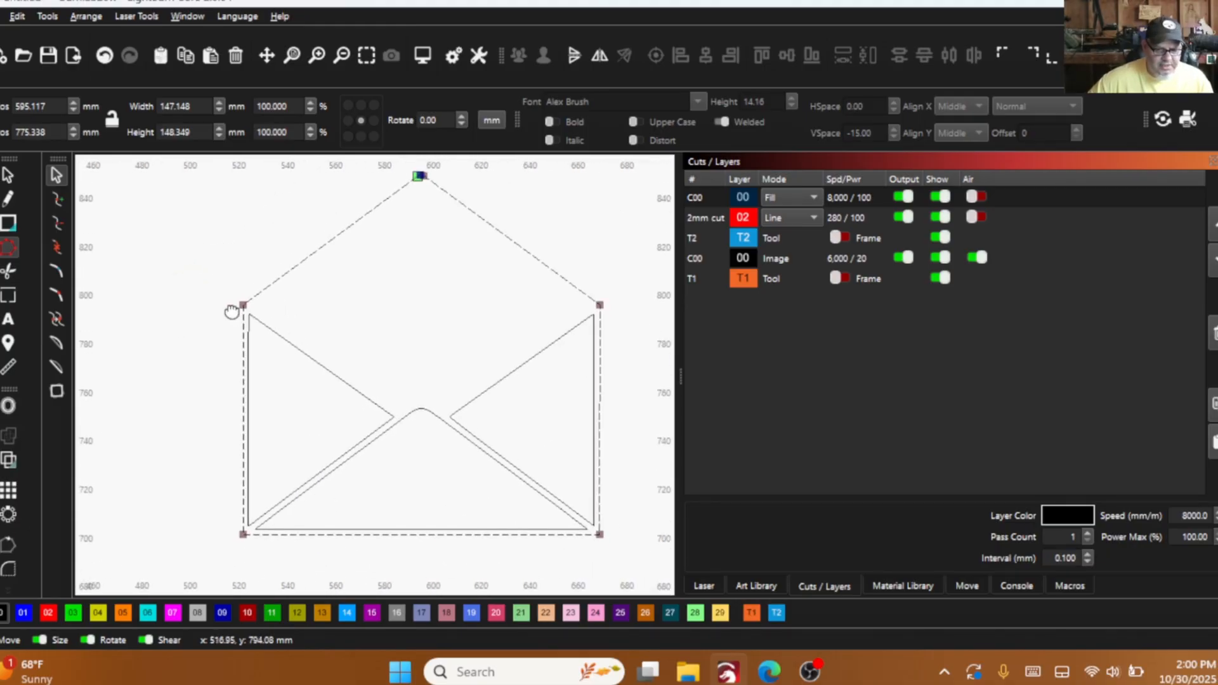
- Measure the envelope's outer outline and its right side segment
drag(232, 312, 230, 318)
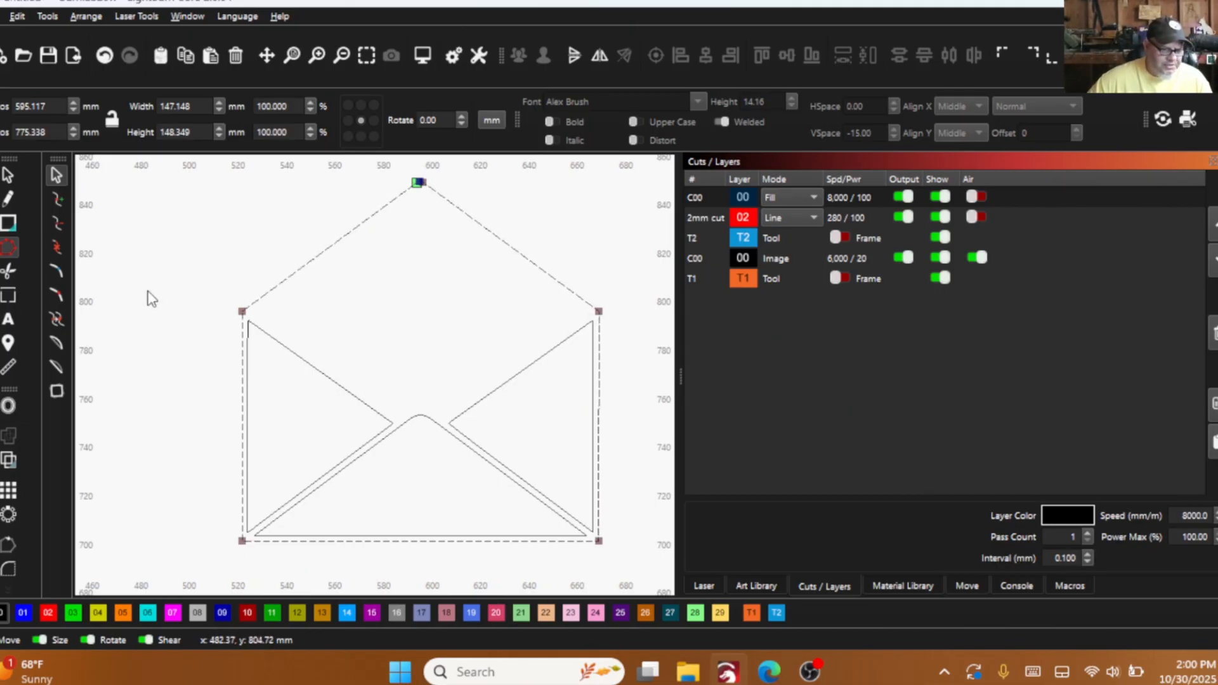
click(9, 367)
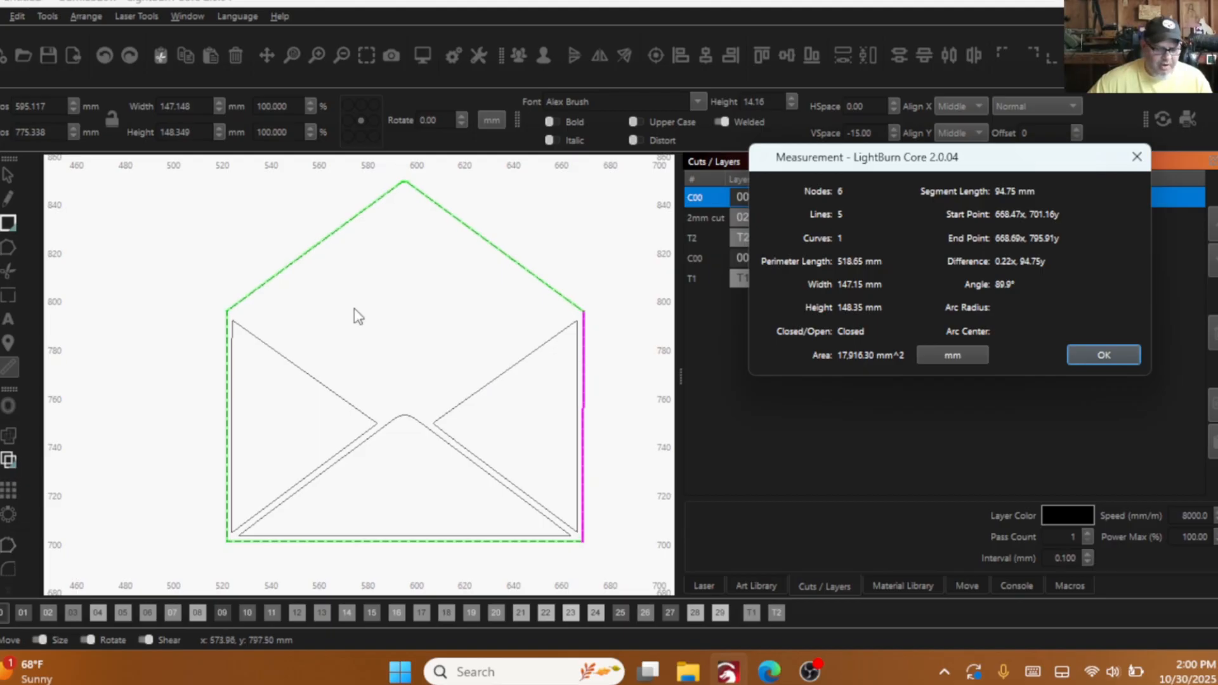
click(1104, 354)
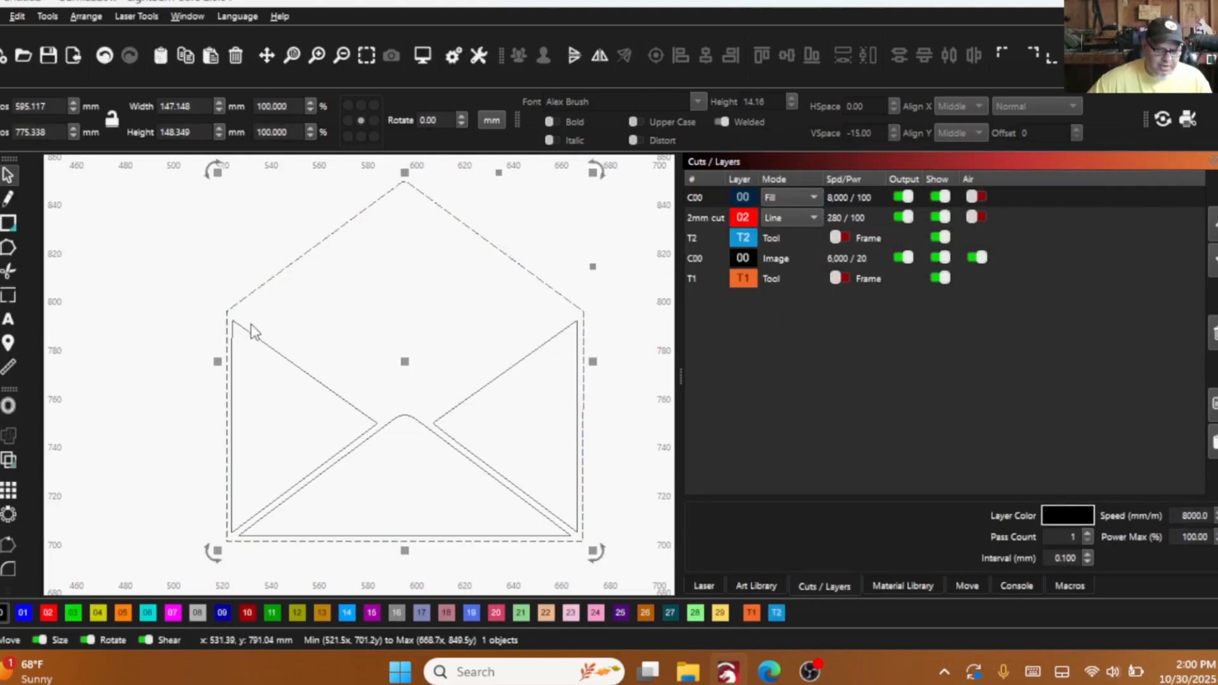
- Draw a rectangle about 146.8 by 95 mm over the envelope body, from its upper-left to its lower-right corner
key(ctrl+r)
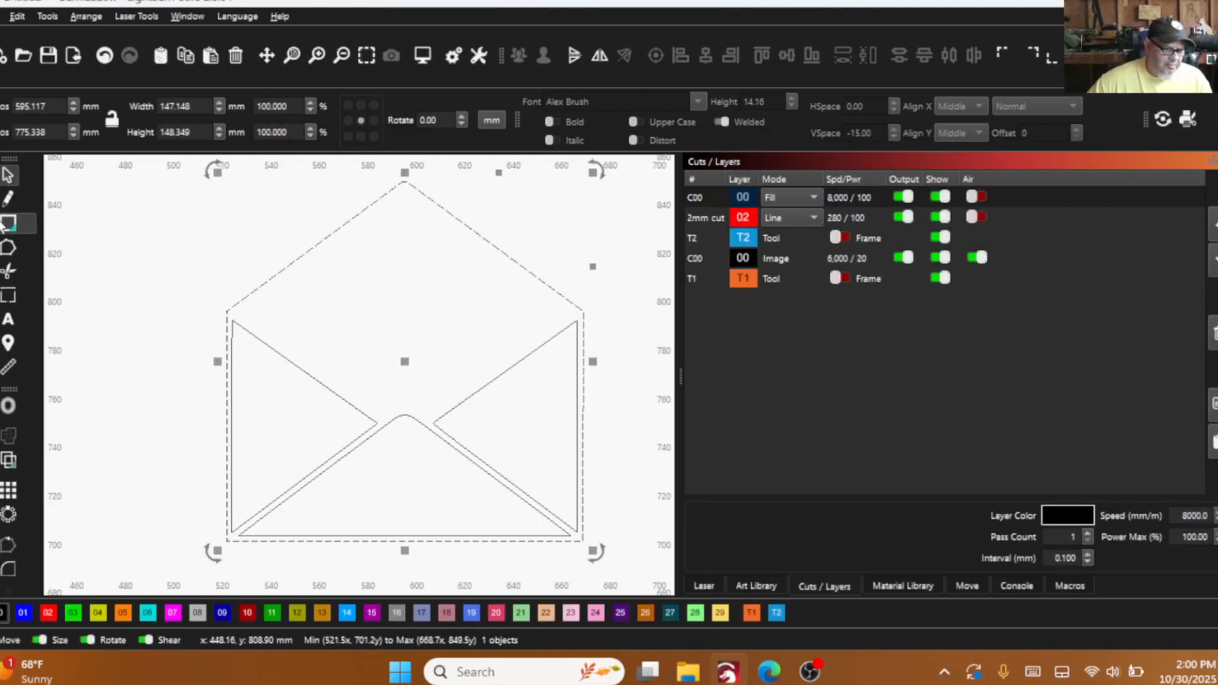
drag(227, 311, 583, 541)
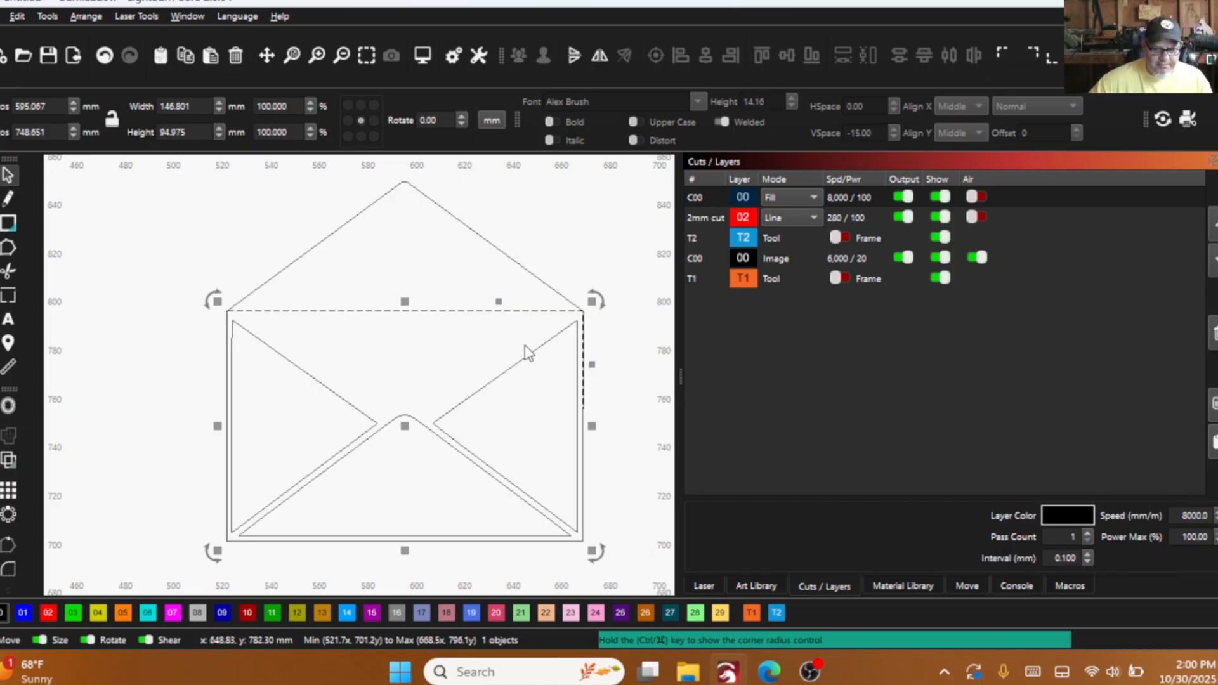
scroll(454, 337, up, 5)
scroll(489, 333, up, 2)
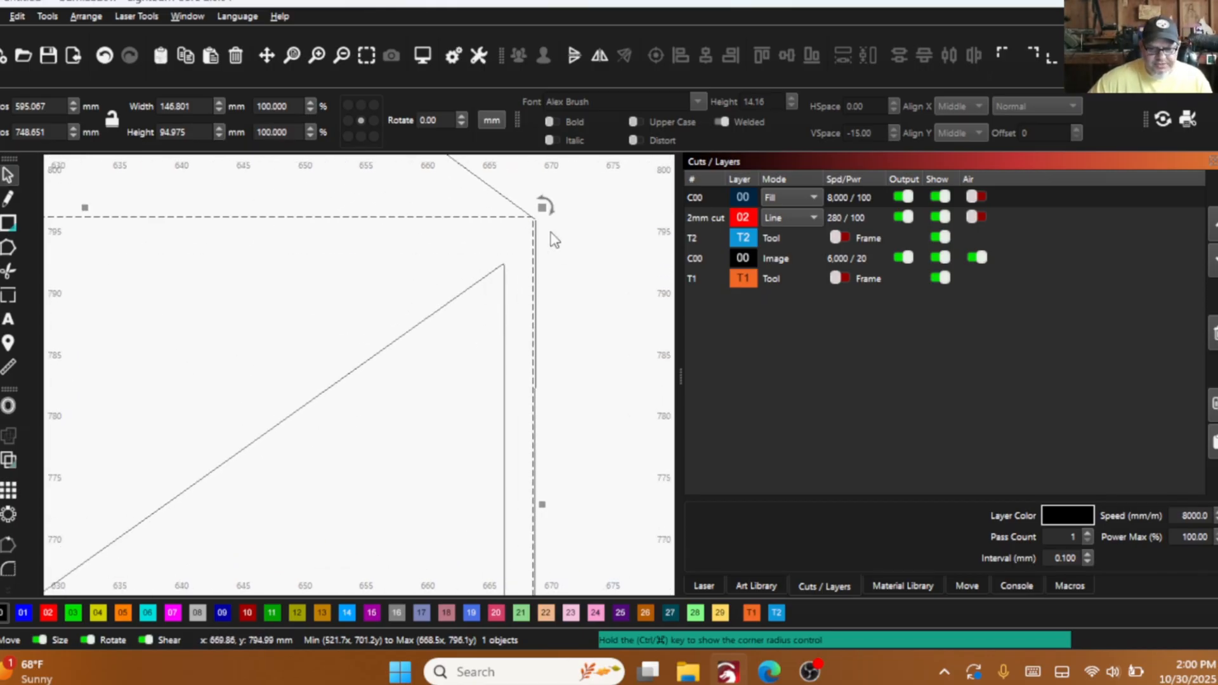
- Place a horizontal guide on the rectangle's top edge and a vertical guide on its right edge
scroll(540, 236, up, 3)
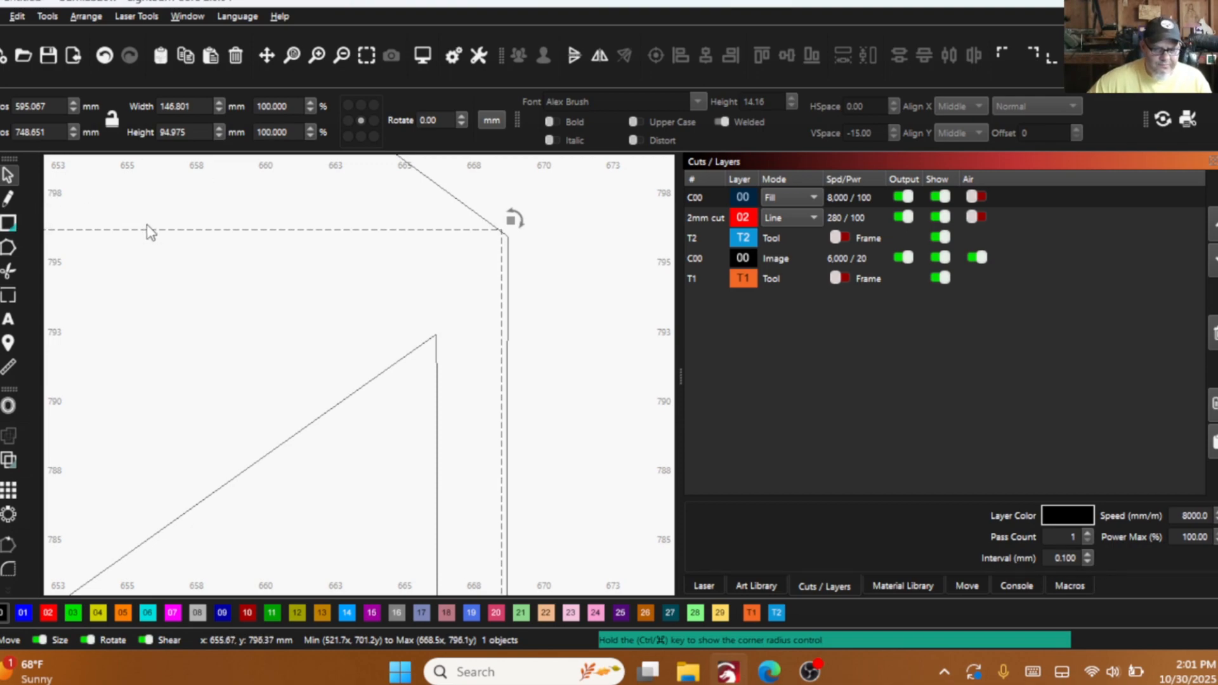
drag(245, 160, 427, 230)
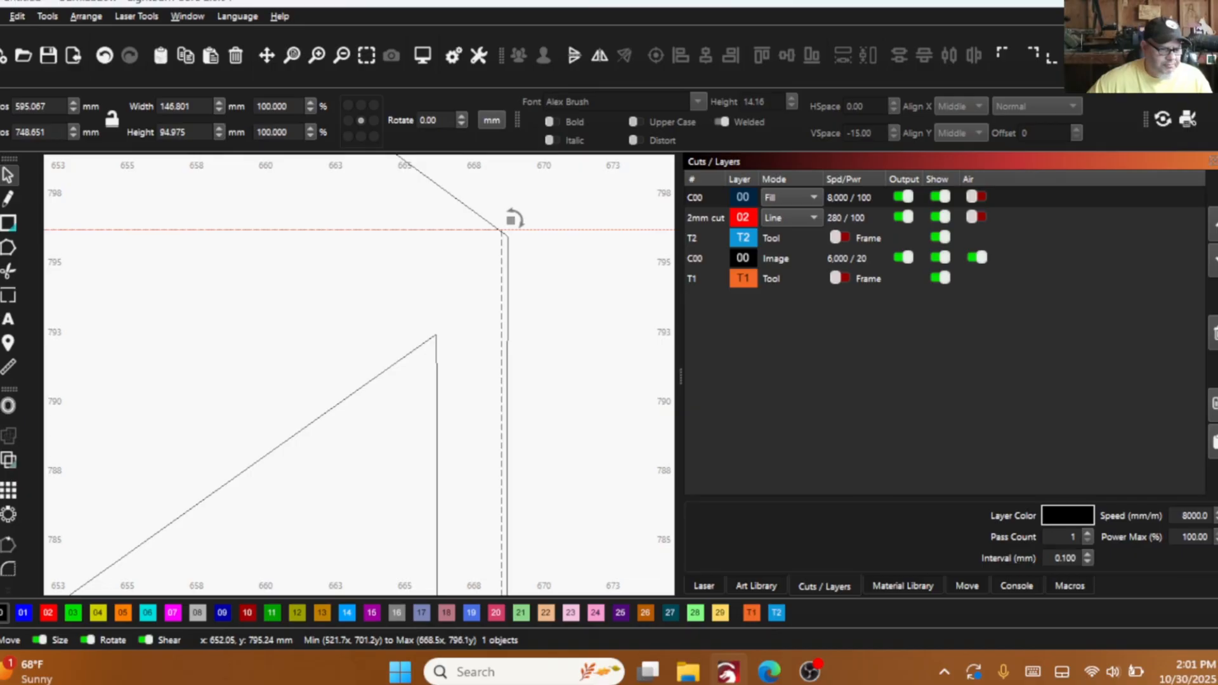
drag(48, 262, 500, 235)
scroll(500, 236, up, 4)
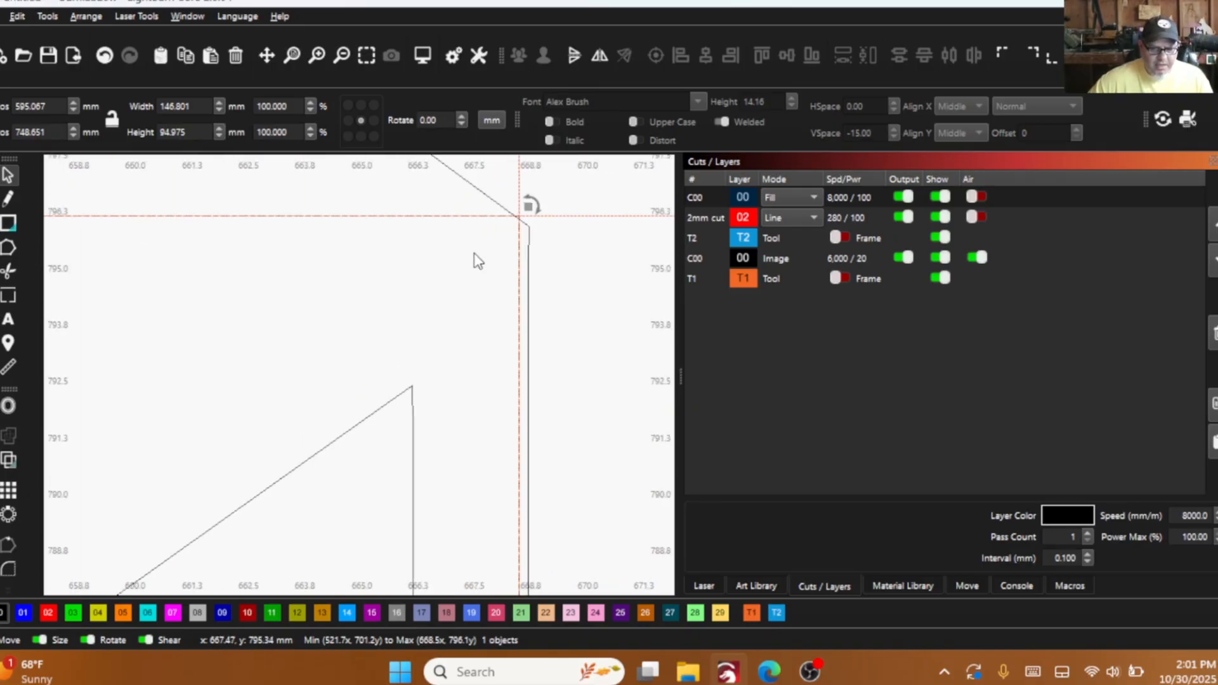
- Edit the outer outline's nodes and move its upper-right corner node to the intersection of the two guides
click(563, 220)
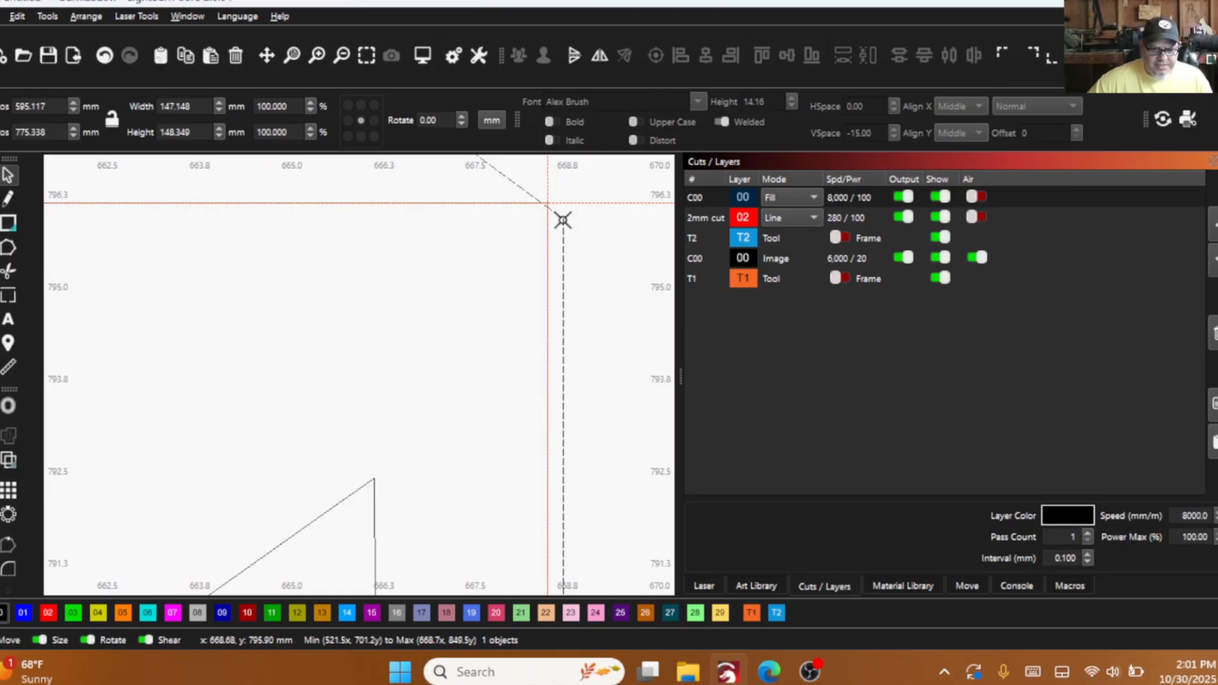
click(13, 248)
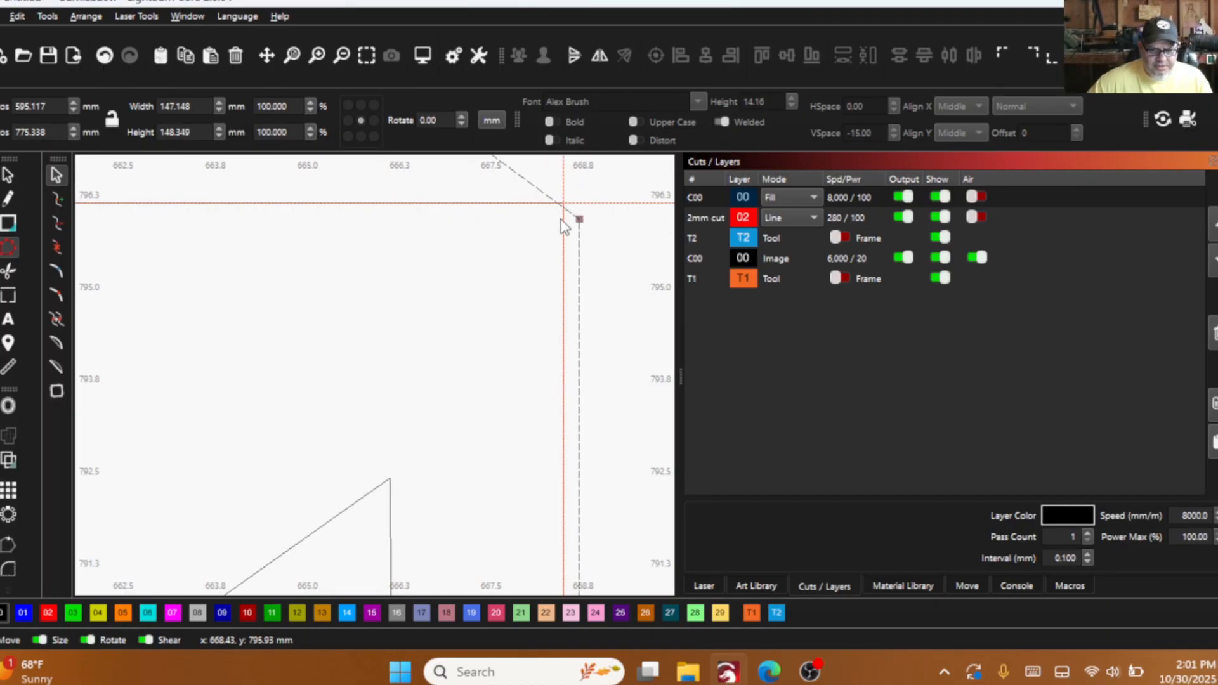
drag(577, 219, 563, 204)
- Check the outer outline's lower-right corner node against the vertical guide
scroll(565, 231, down, 5)
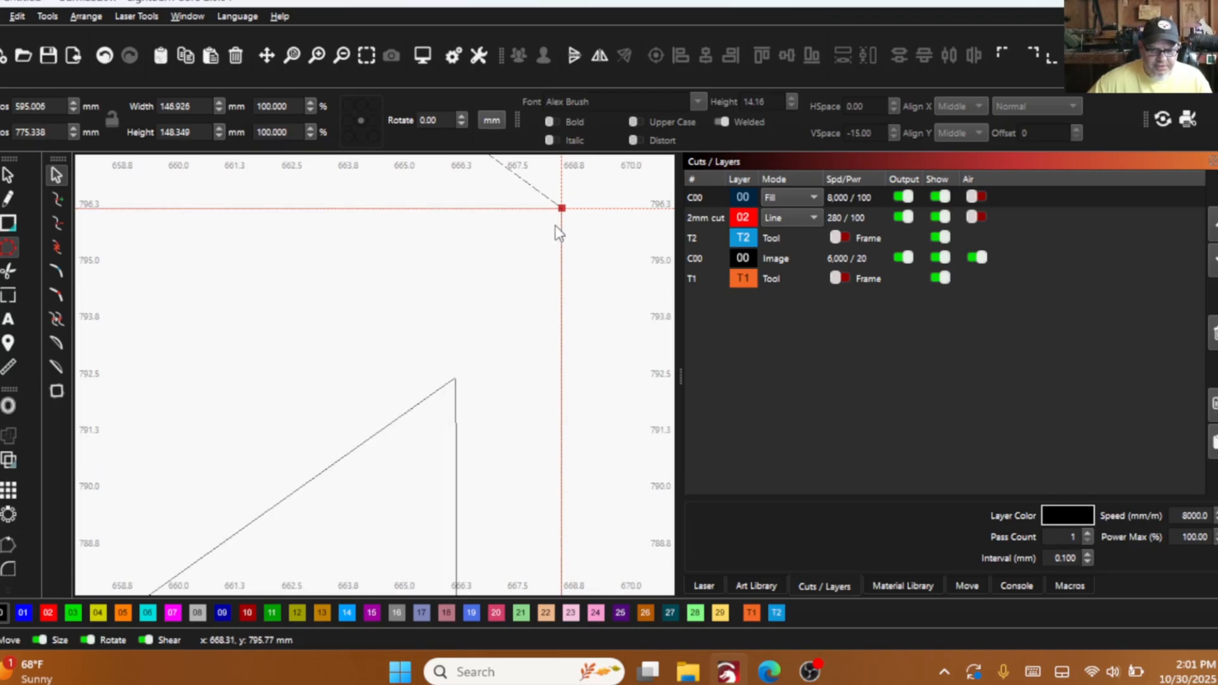
scroll(507, 283, down, 6)
drag(487, 409, 446, 262)
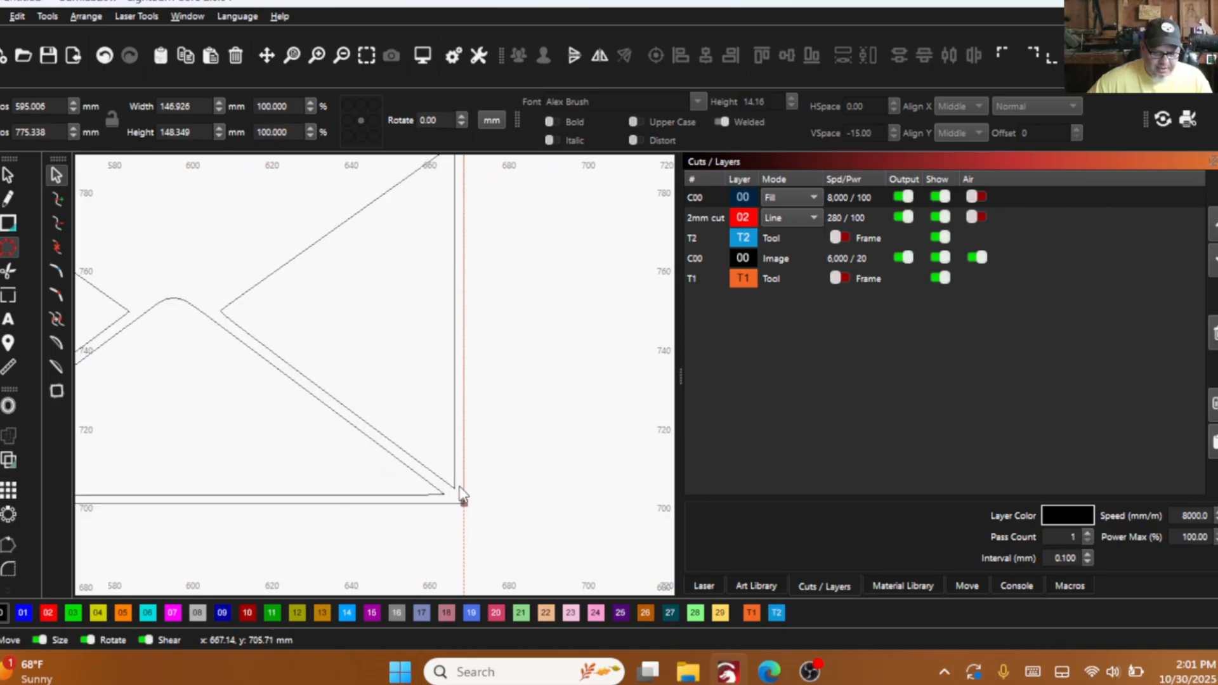
scroll(462, 513, up, 4)
scroll(462, 470, up, 10)
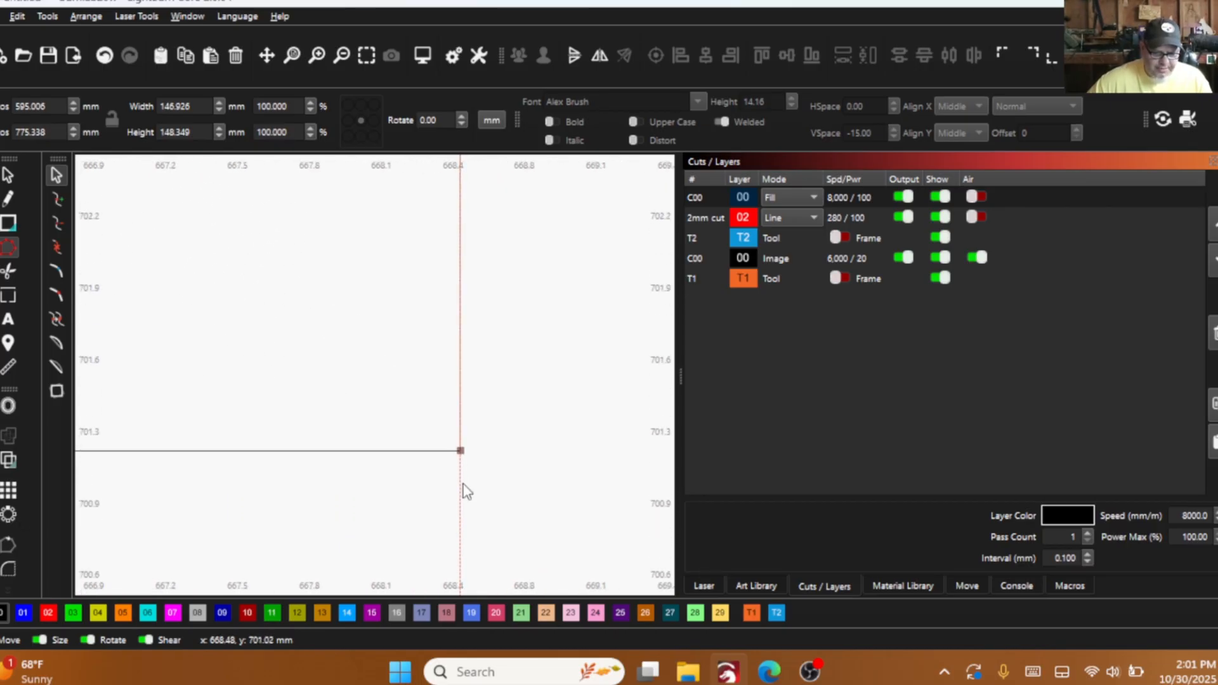
scroll(452, 355, down, 10)
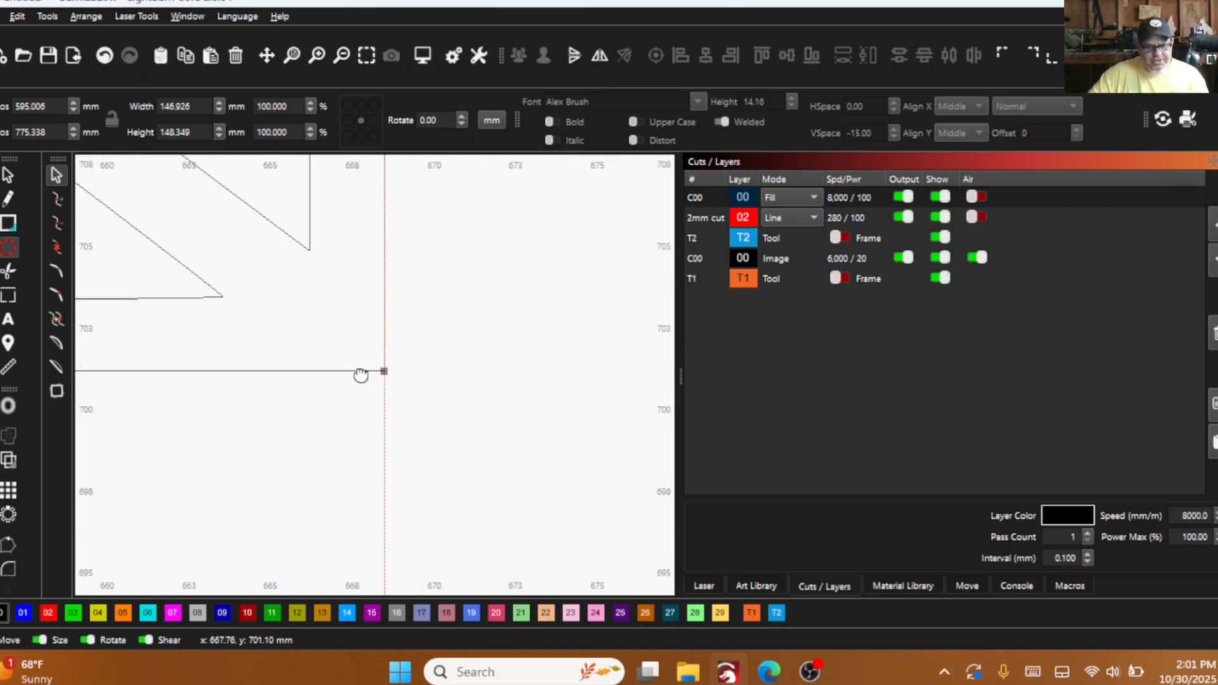
scroll(331, 356, down, 2)
- Delete the vertical guide on the envelope's right edge and the horizontal guide on its top edge
click(8, 176)
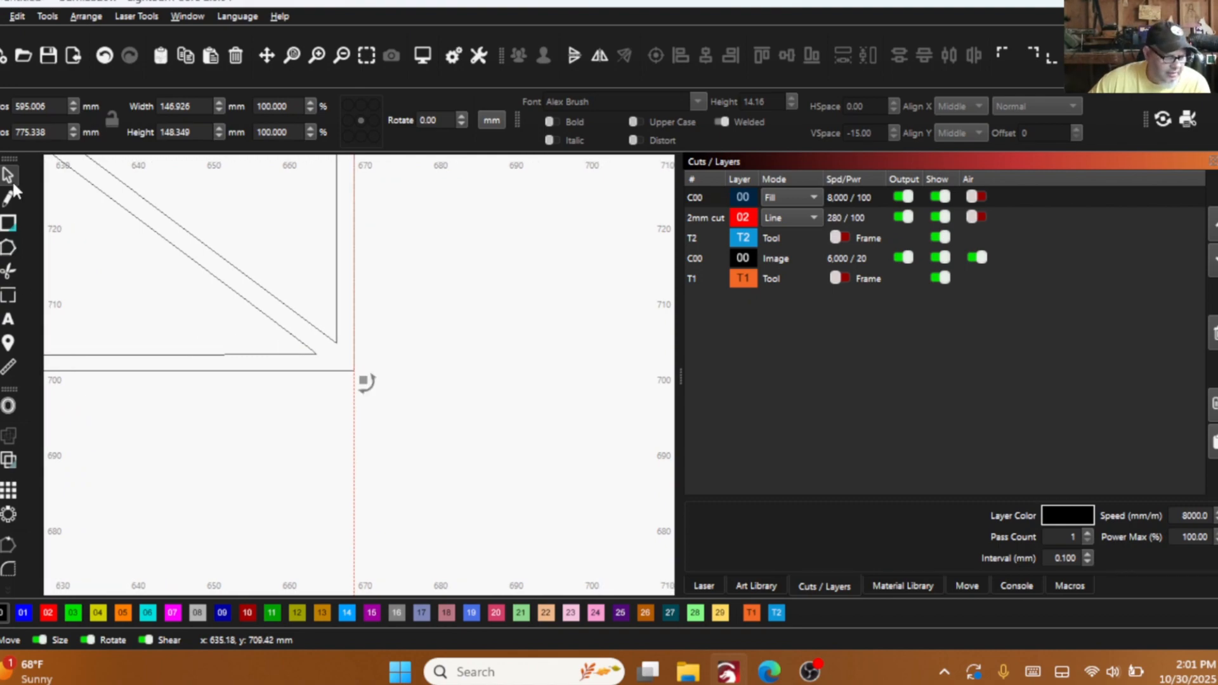
scroll(362, 324, down, 2)
drag(362, 324, 361, 338)
scroll(361, 338, down, 1)
drag(374, 497, 329, 452)
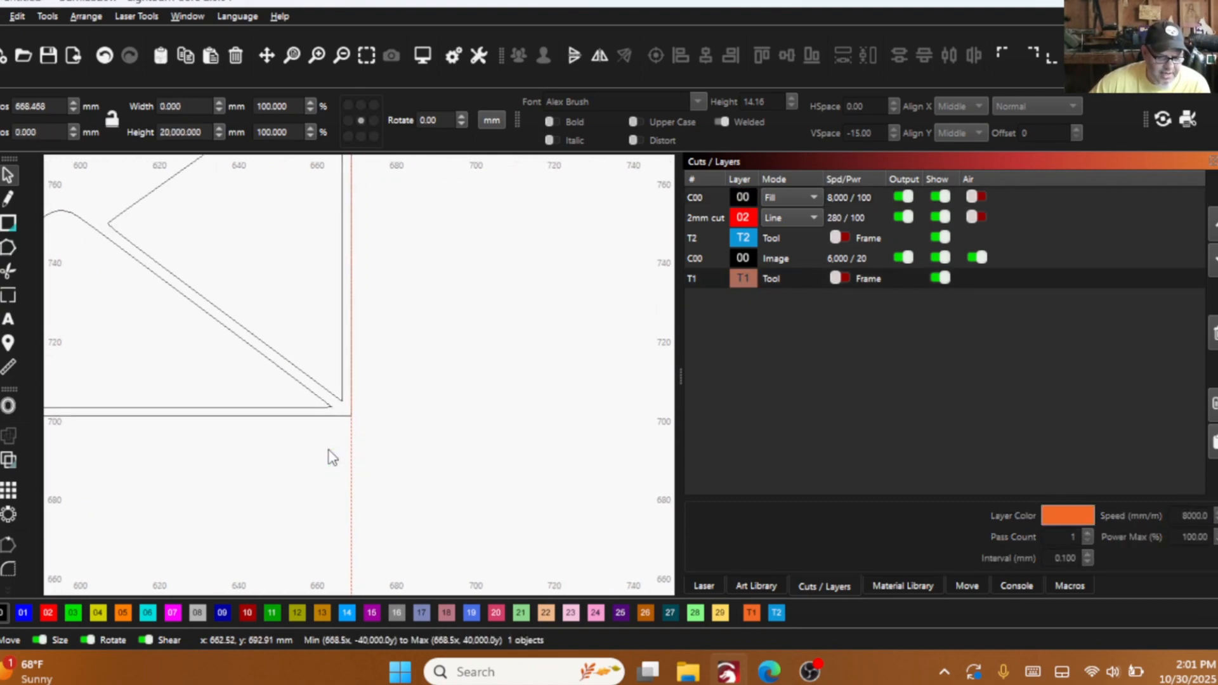
right_click(328, 449)
click(390, 257)
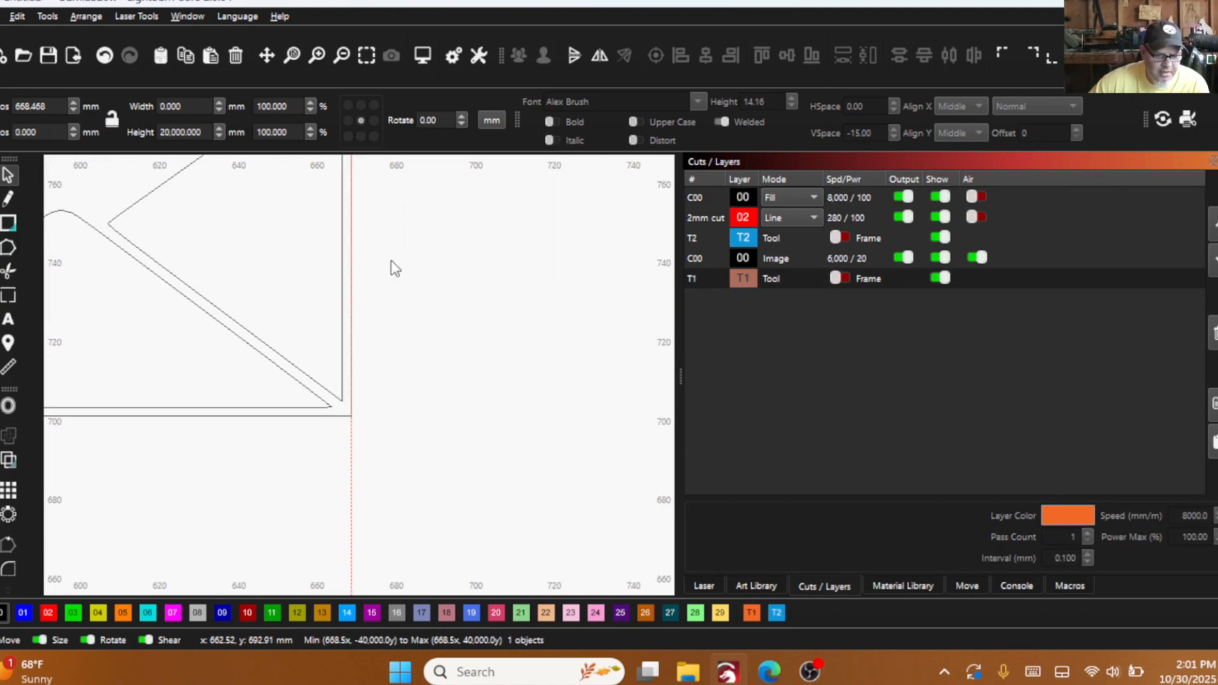
scroll(385, 442, down, 4)
drag(385, 442, 385, 460)
click(449, 320)
right_click(411, 277)
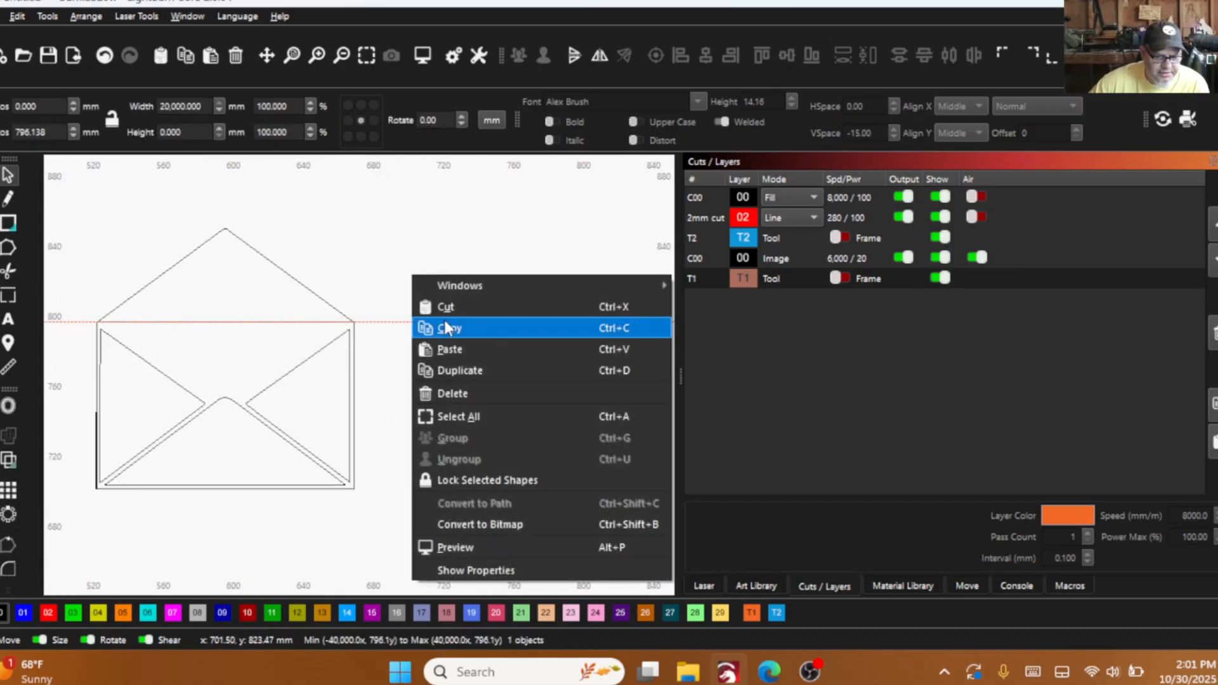
click(454, 392)
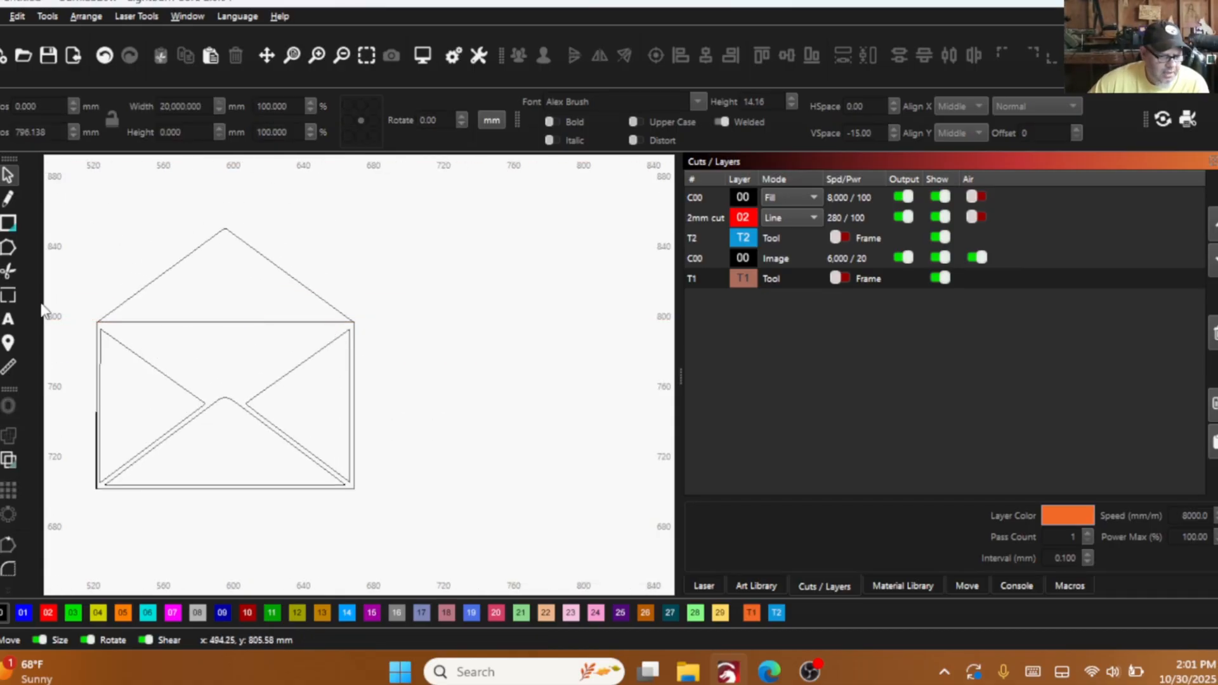
- Measure the left side of the body rectangle and compare its lower-left corner with the outer outline
click(7, 369)
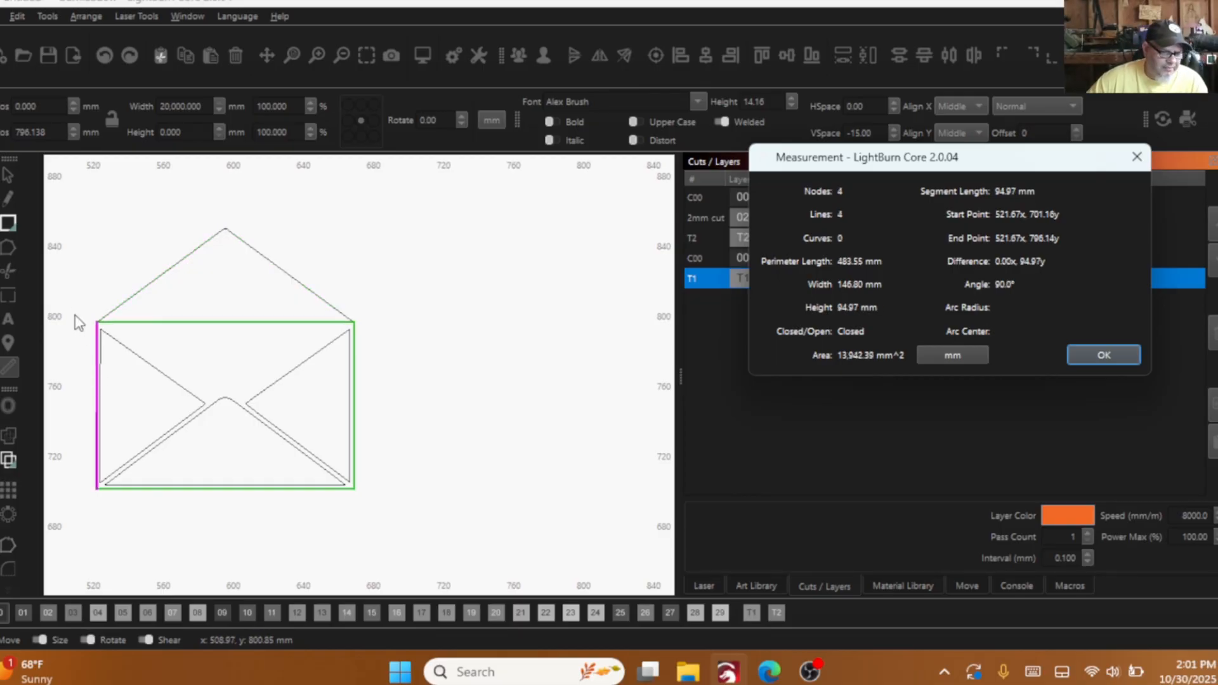
click(1104, 355)
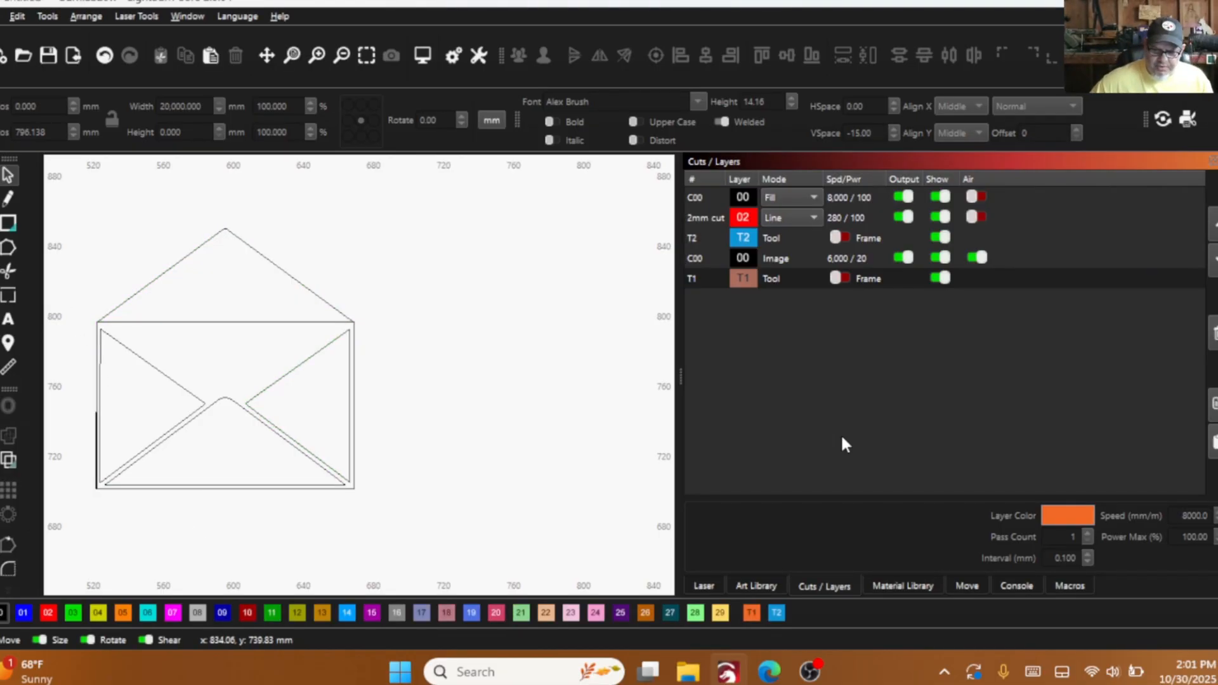
scroll(105, 475, up, 3)
scroll(76, 446, up, 2)
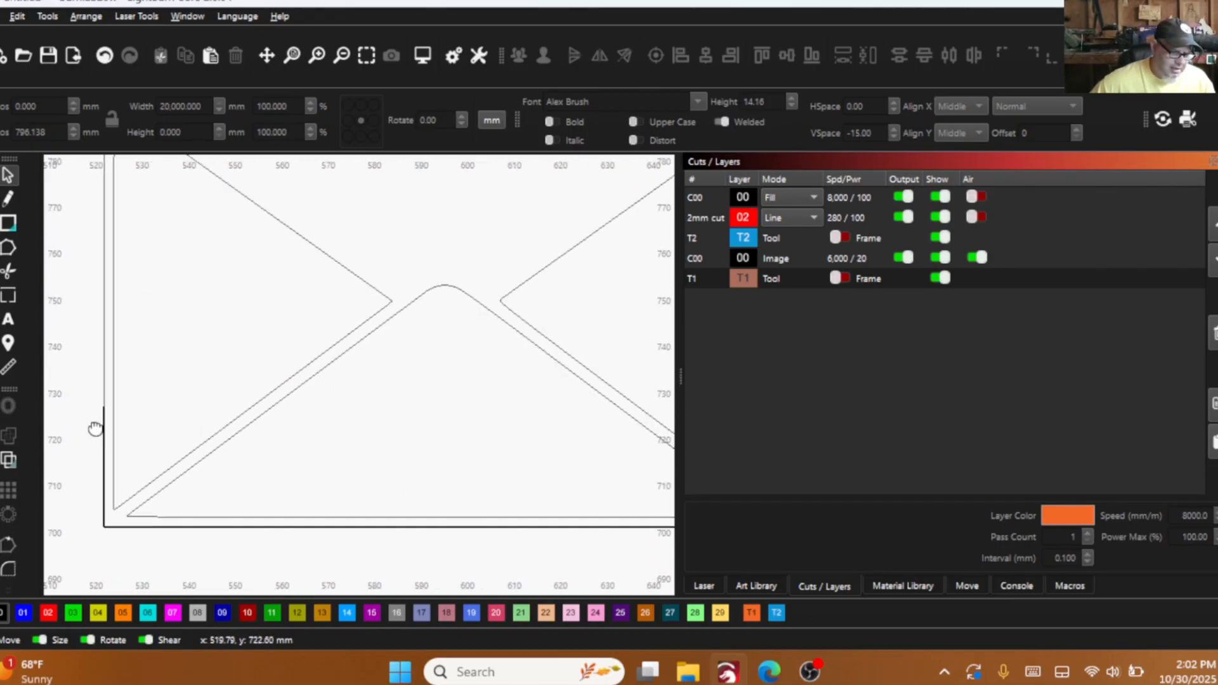
scroll(164, 463, up, 3)
scroll(114, 506, up, 3)
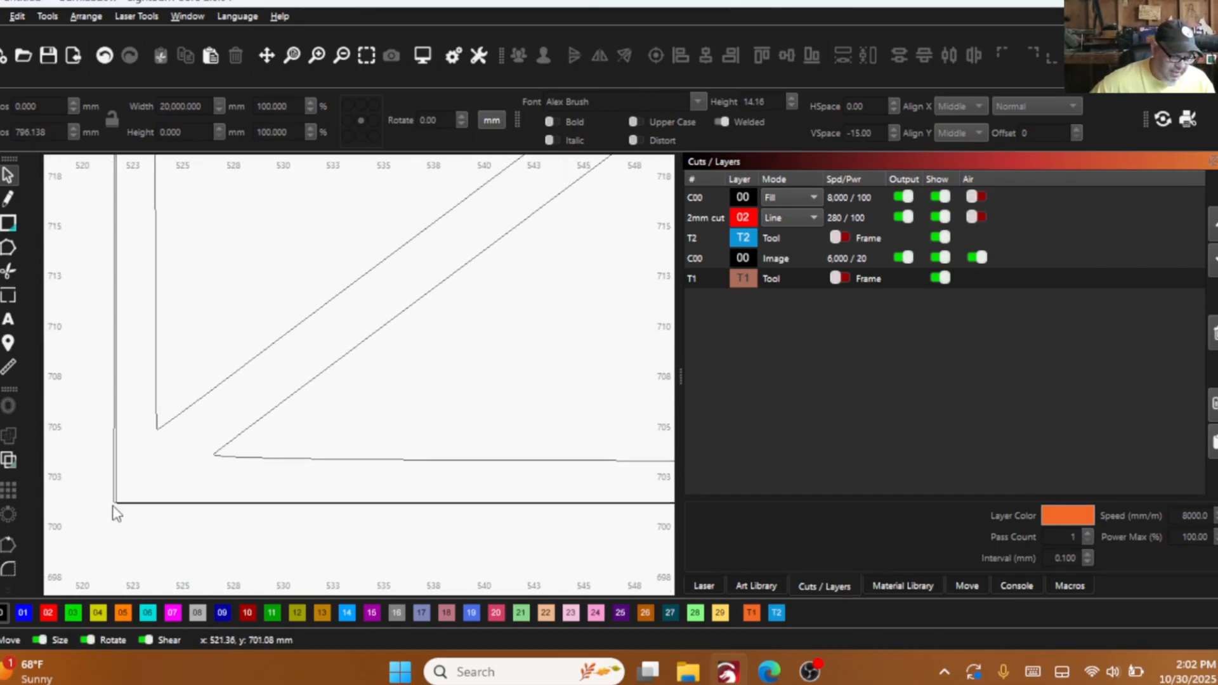
scroll(95, 514, down, 6)
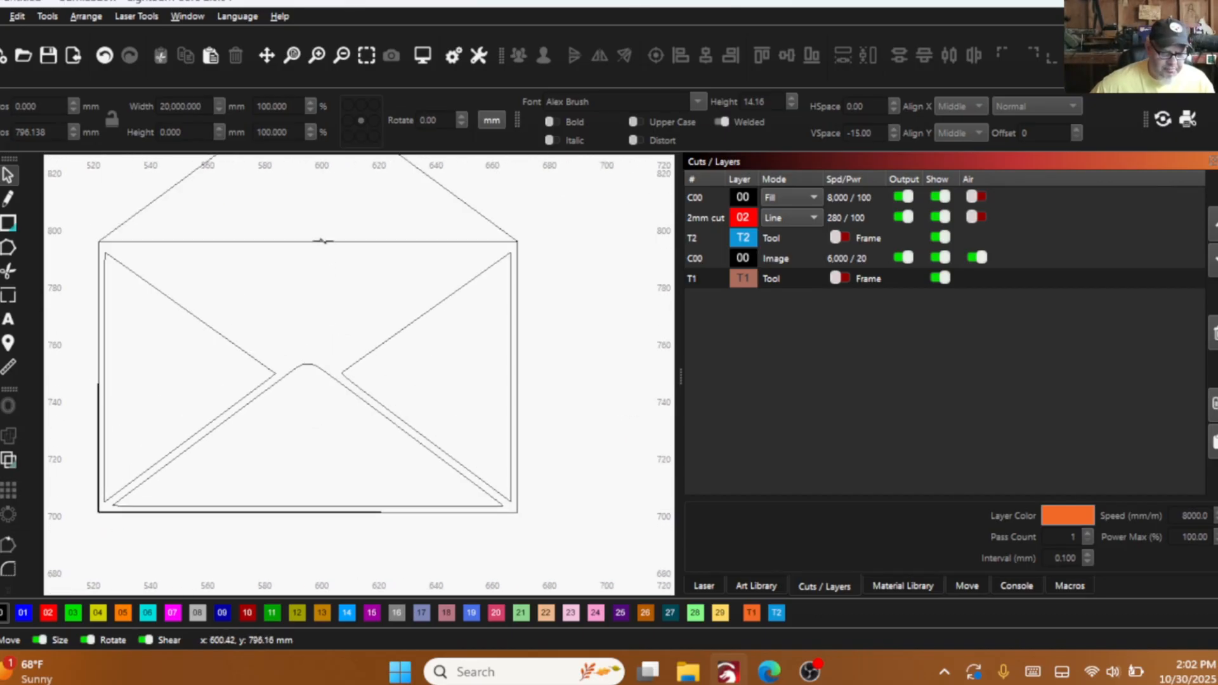
- Edit the outer outline's nodes and move its lower-left corner node onto the body rectangle's lower-left corner
click(322, 241)
scroll(306, 337, down, 3)
scroll(321, 340, up, 6)
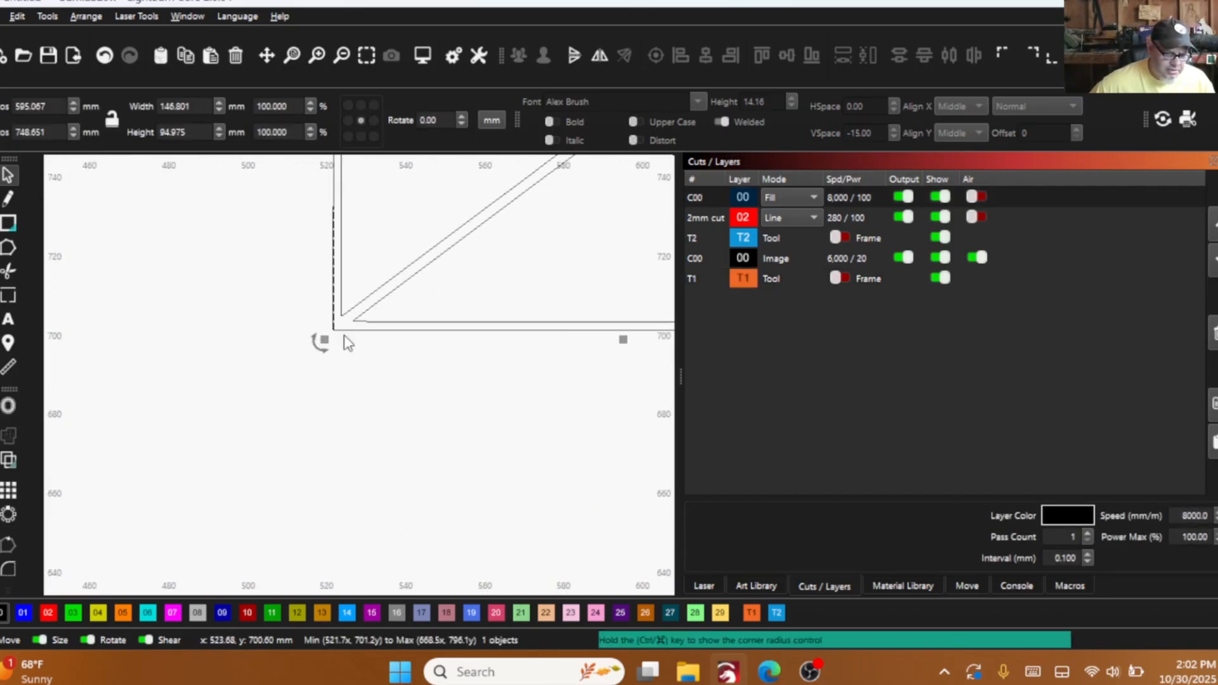
scroll(283, 380, up, 4)
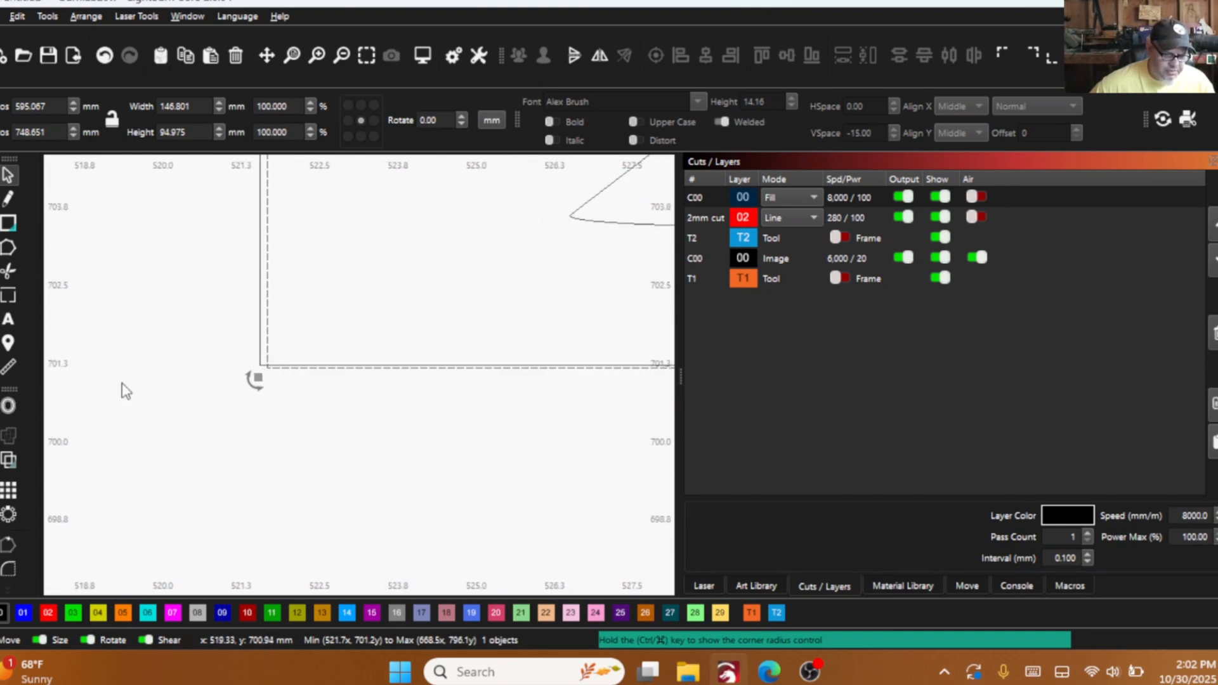
click(9, 248)
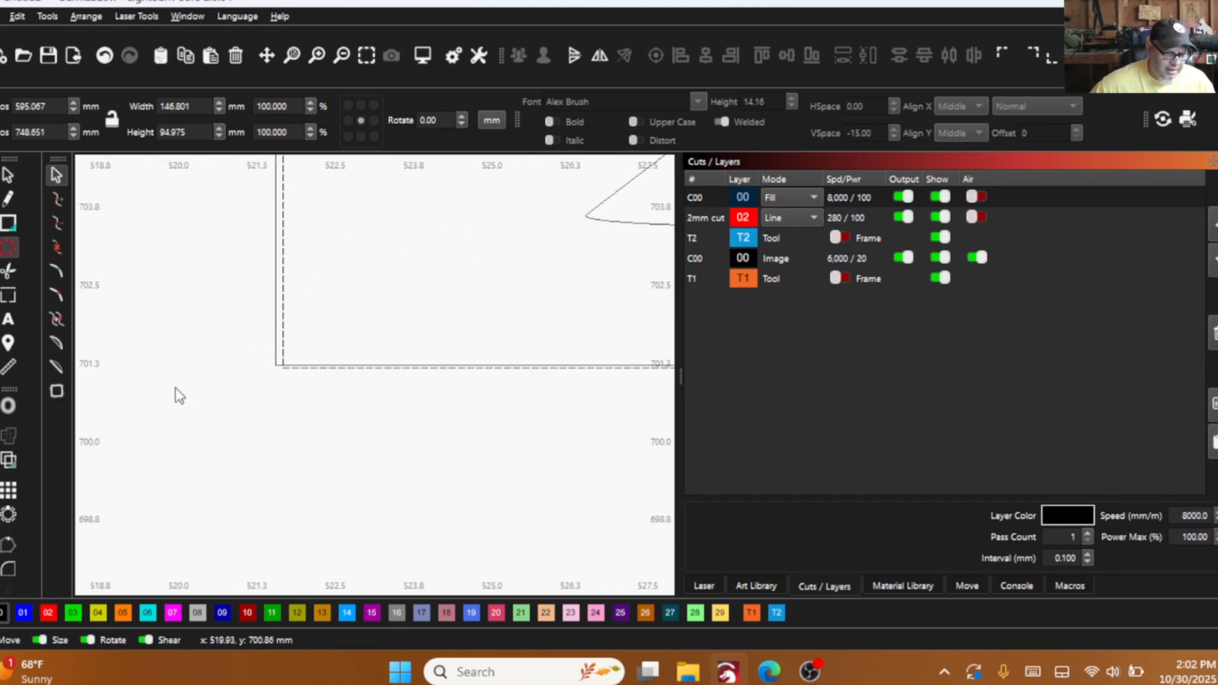
drag(274, 359, 284, 369)
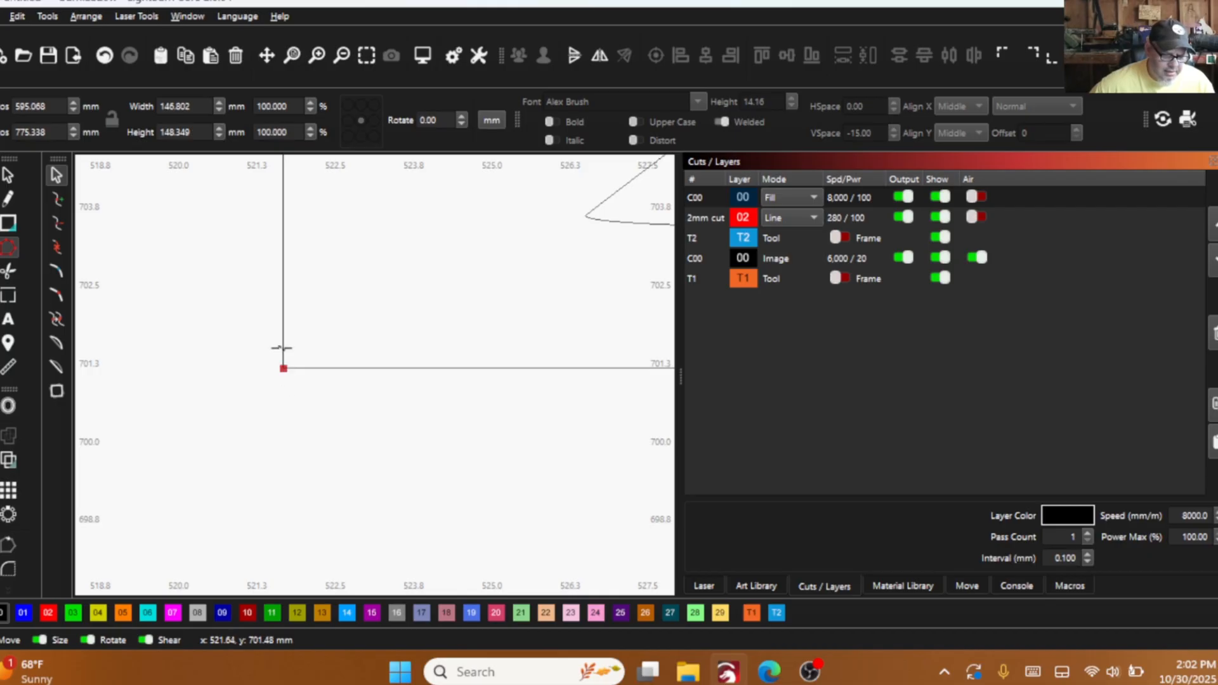
scroll(203, 416, down, 10)
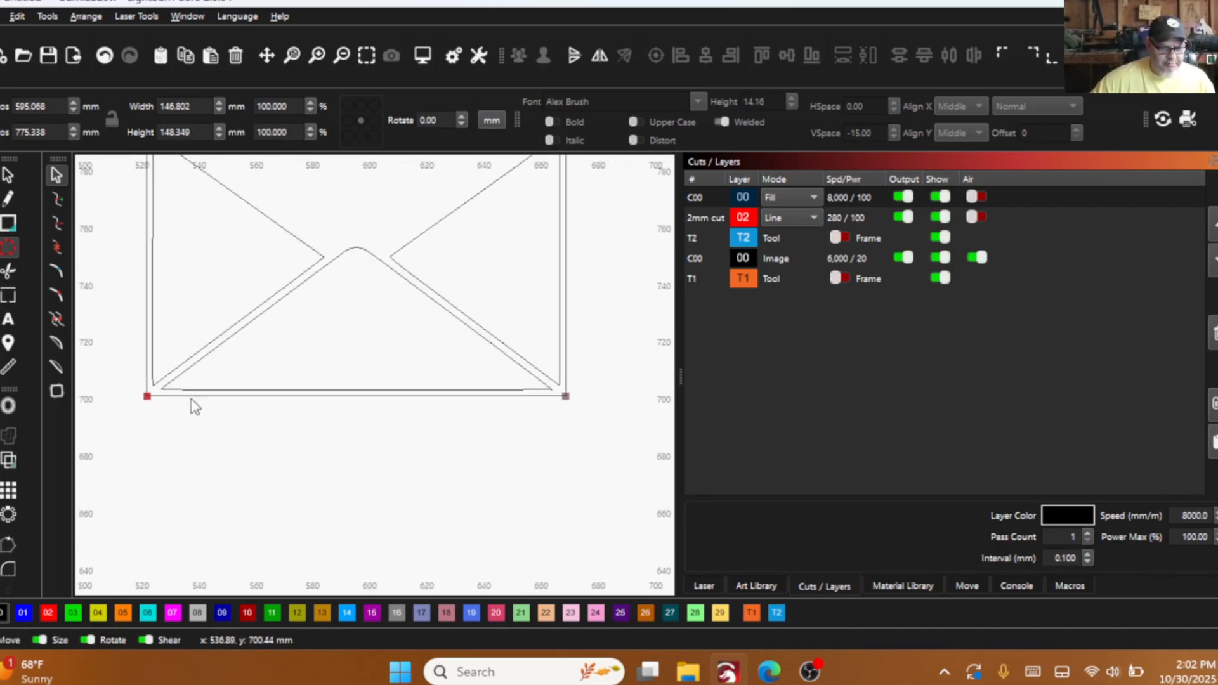
- Measure the left side of the body rectangle and the outline of the bottom flap
click(9, 175)
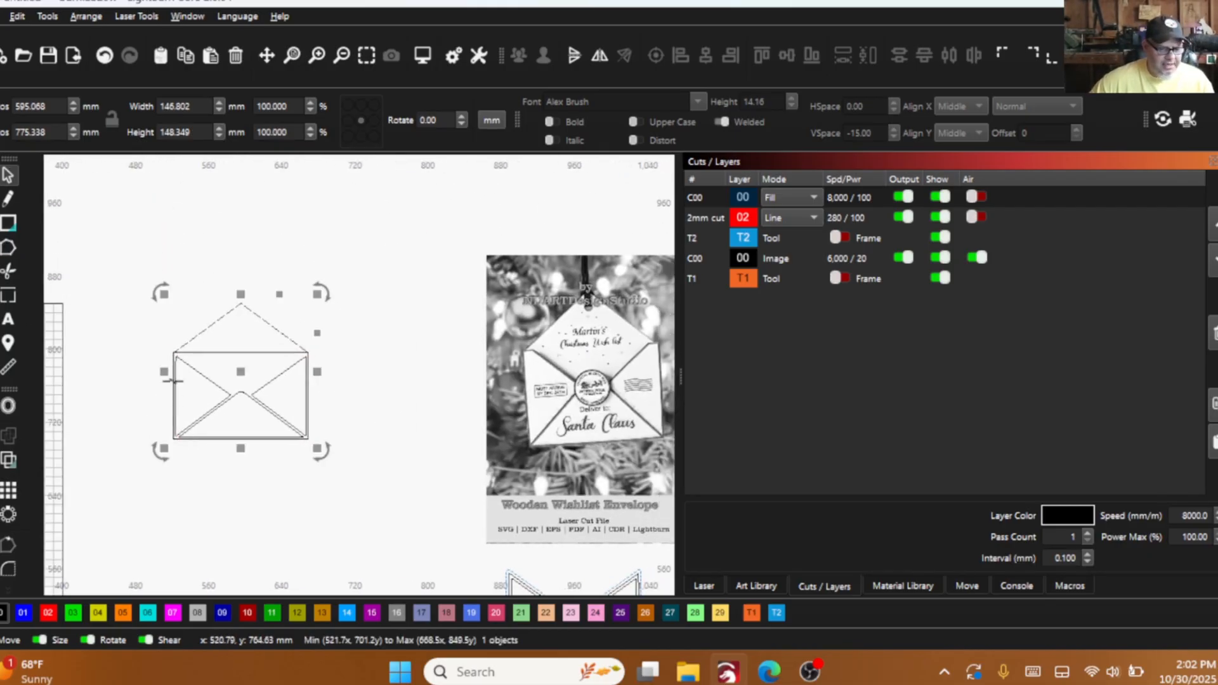
click(9, 367)
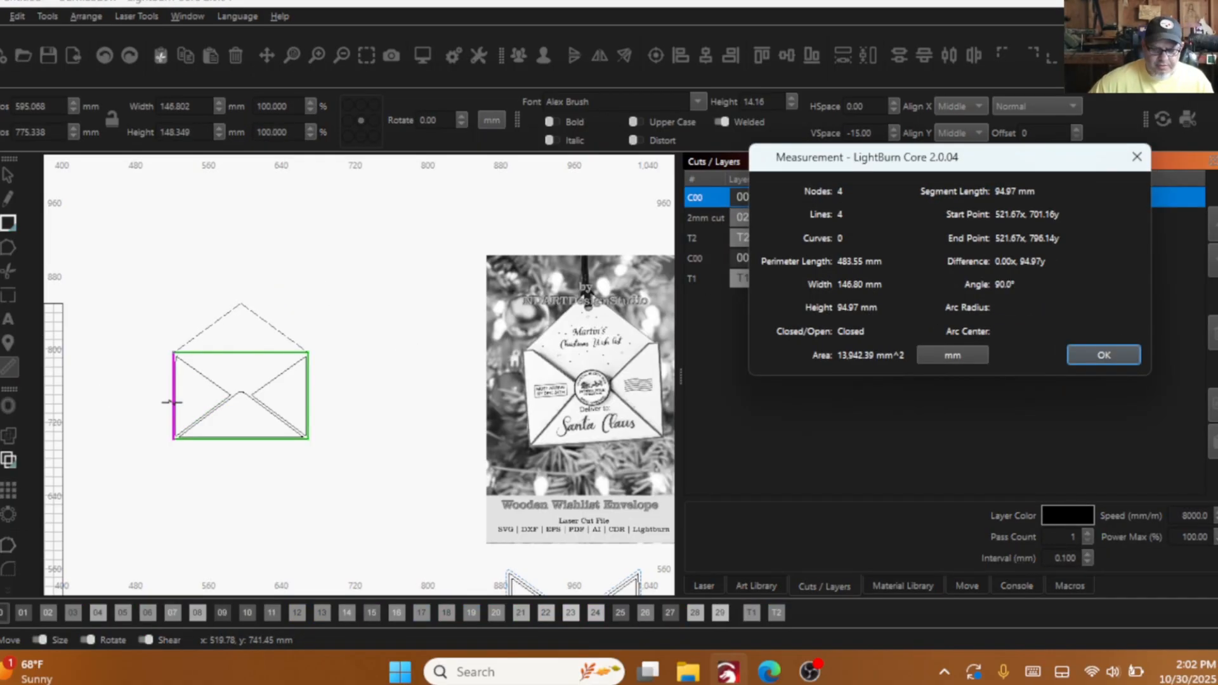
scroll(170, 401, up, 6)
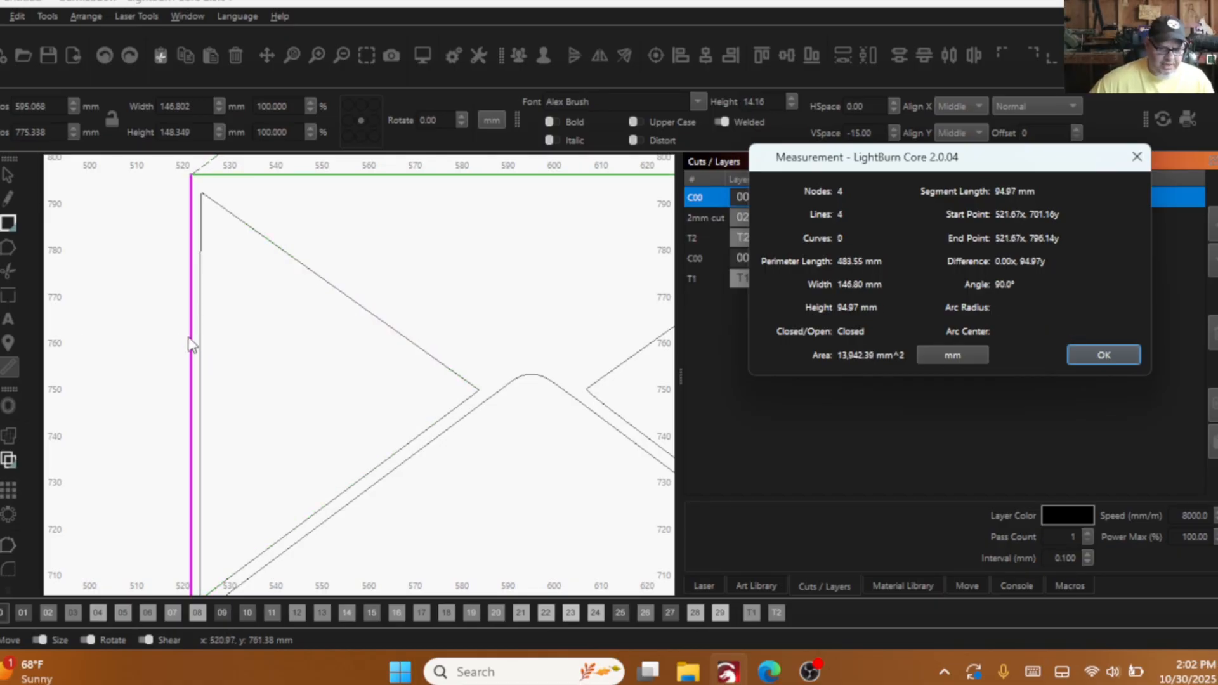
scroll(190, 343, down, 5)
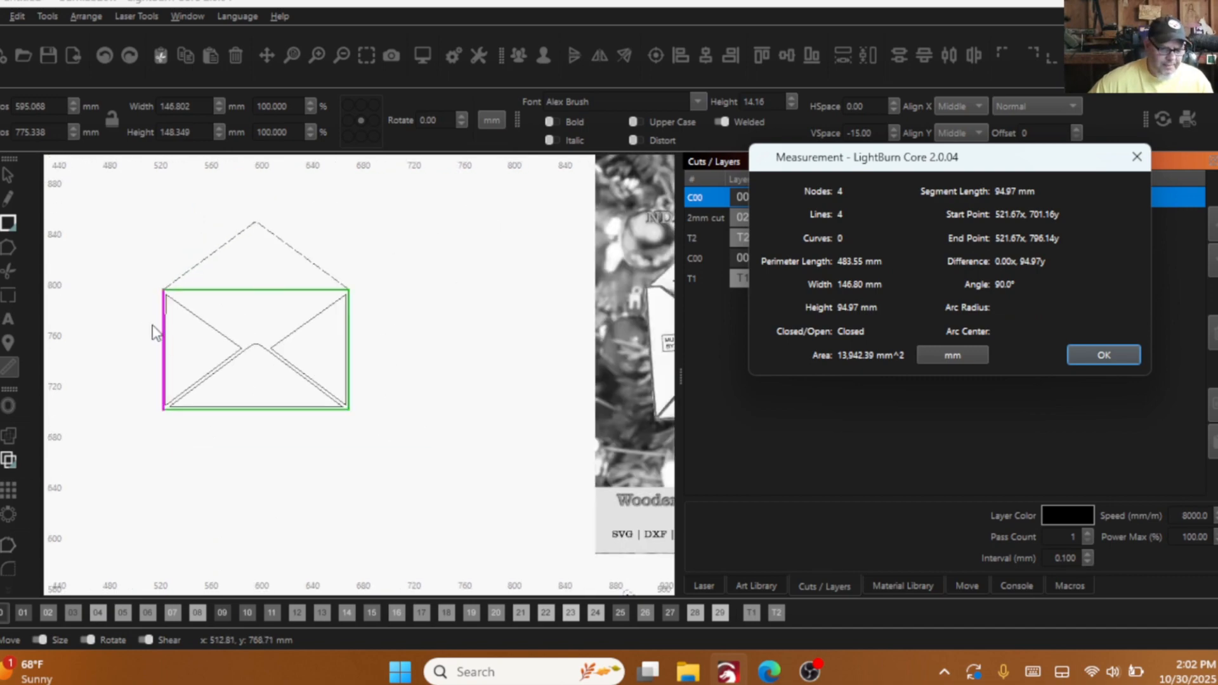
drag(256, 300, 244, 277)
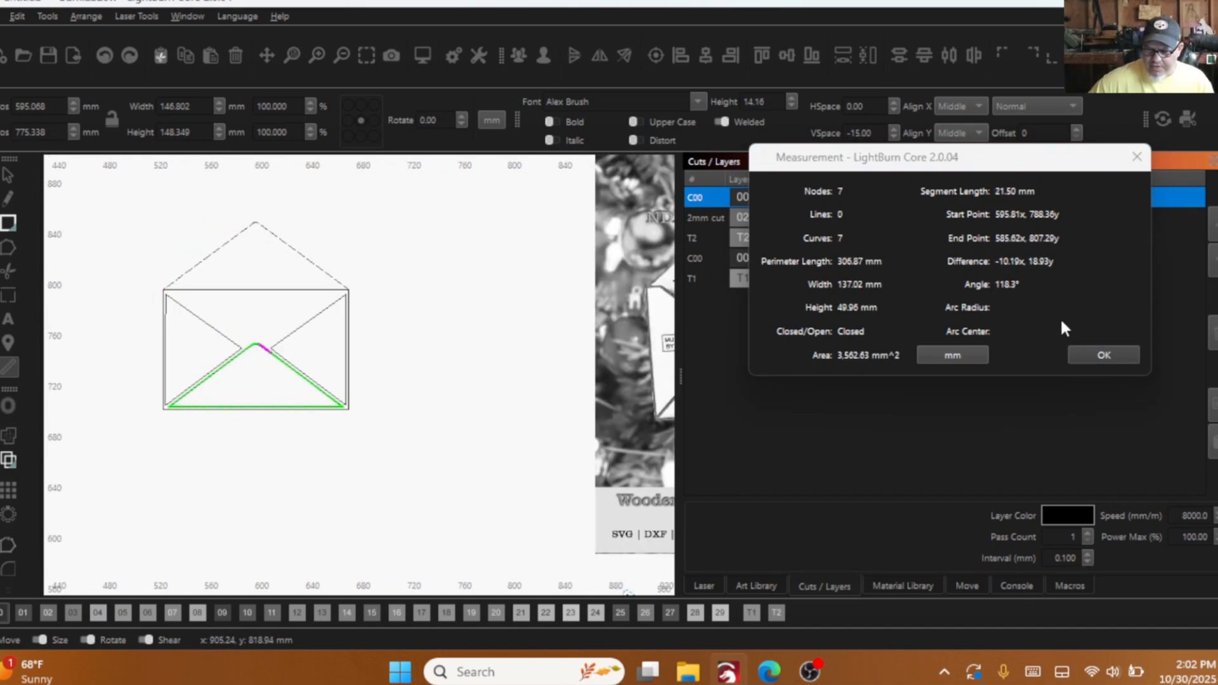
click(1101, 356)
- Delete the helper rectangle drawn over the envelope body
drag(222, 303, 208, 274)
right_click(211, 272)
click(266, 390)
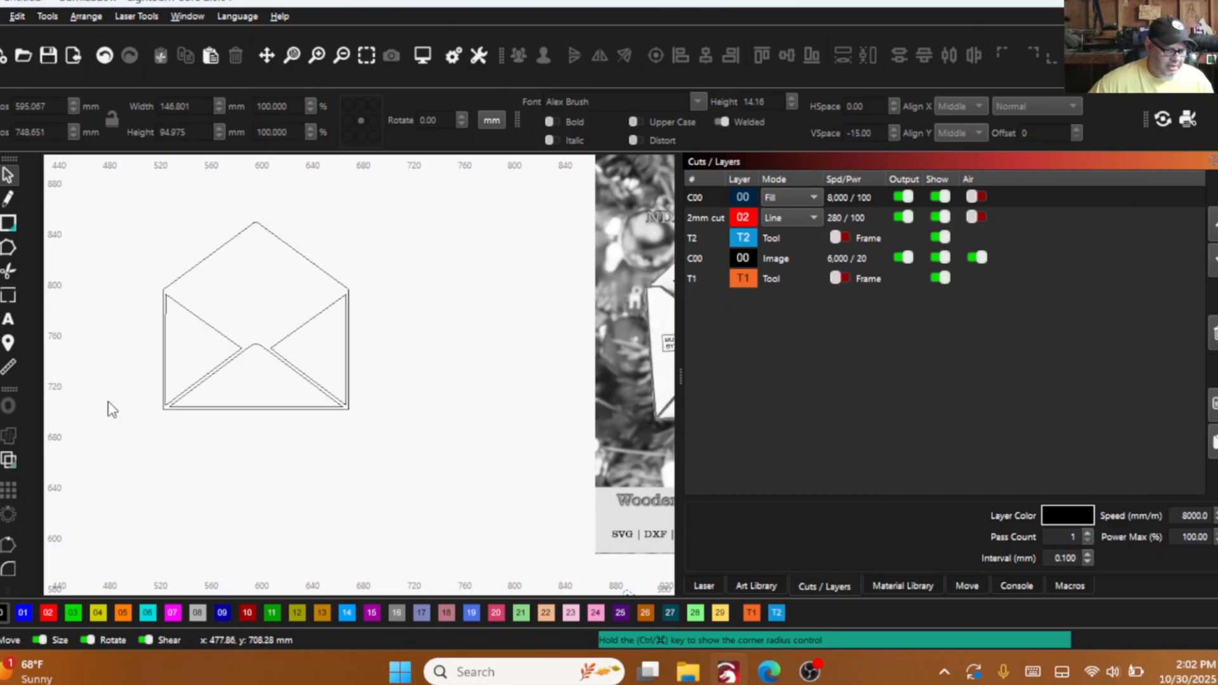
- Measure the right side of the envelope's outer outline
scroll(184, 380, up, 3)
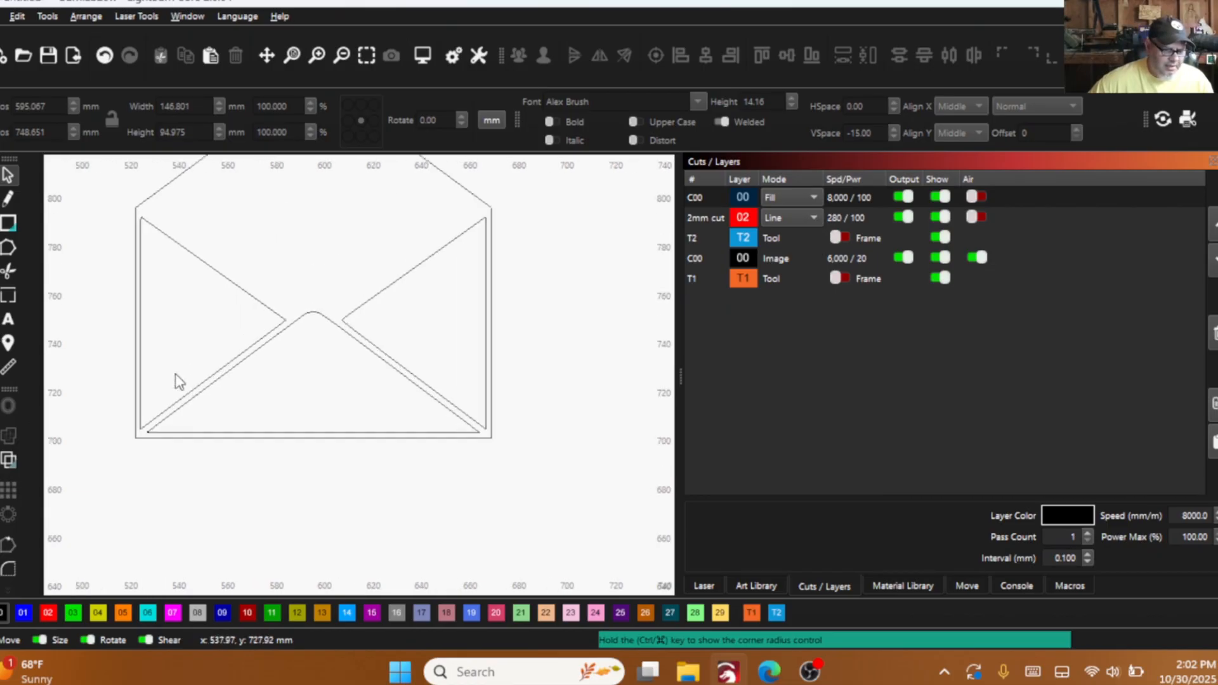
click(7, 369)
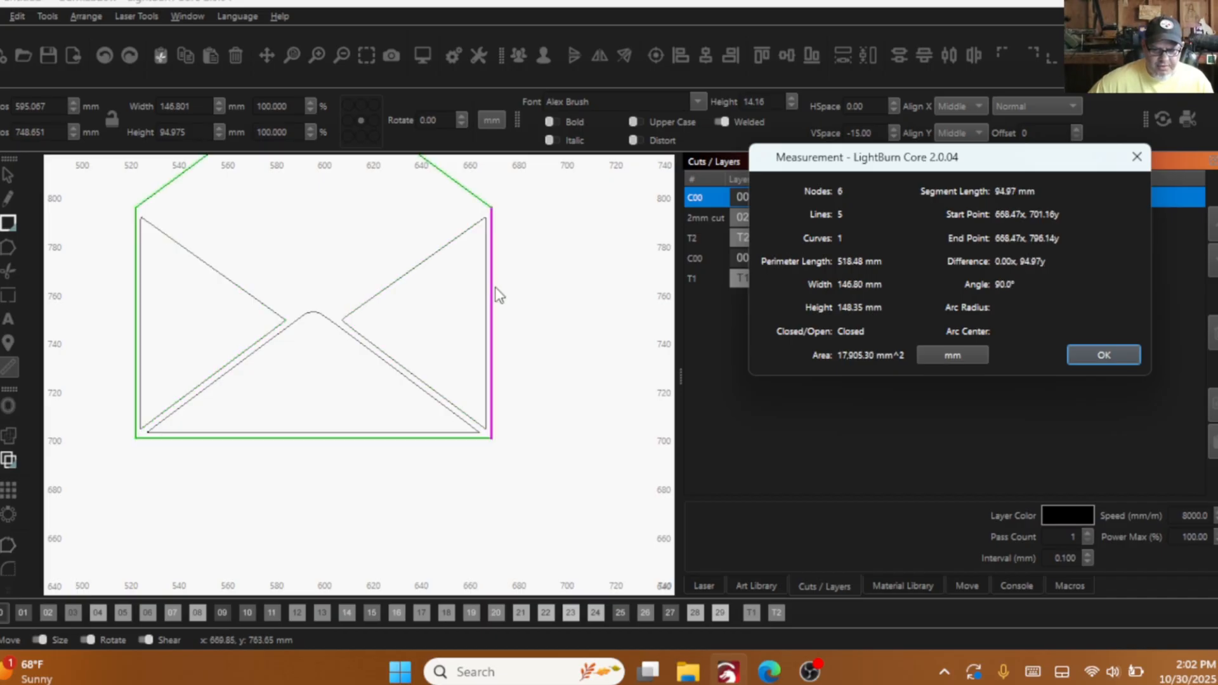
click(1104, 355)
- Select the left triangular flap and measure its vertical left side
scroll(609, 349, down, 2)
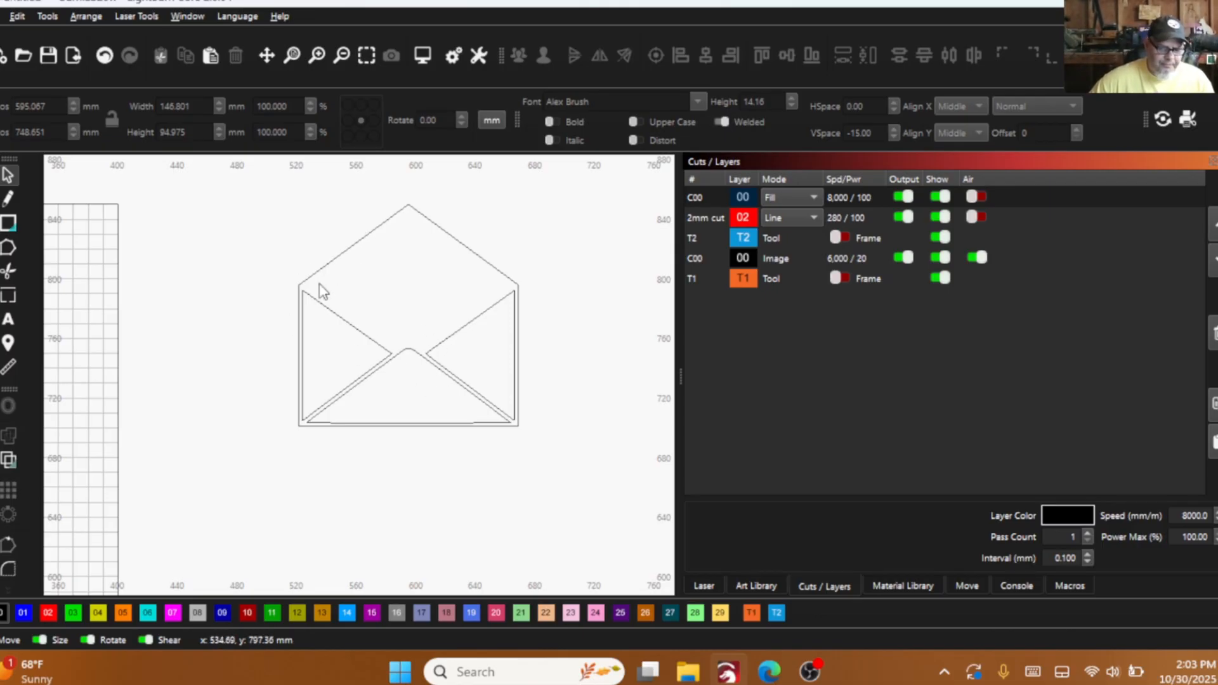
click(358, 329)
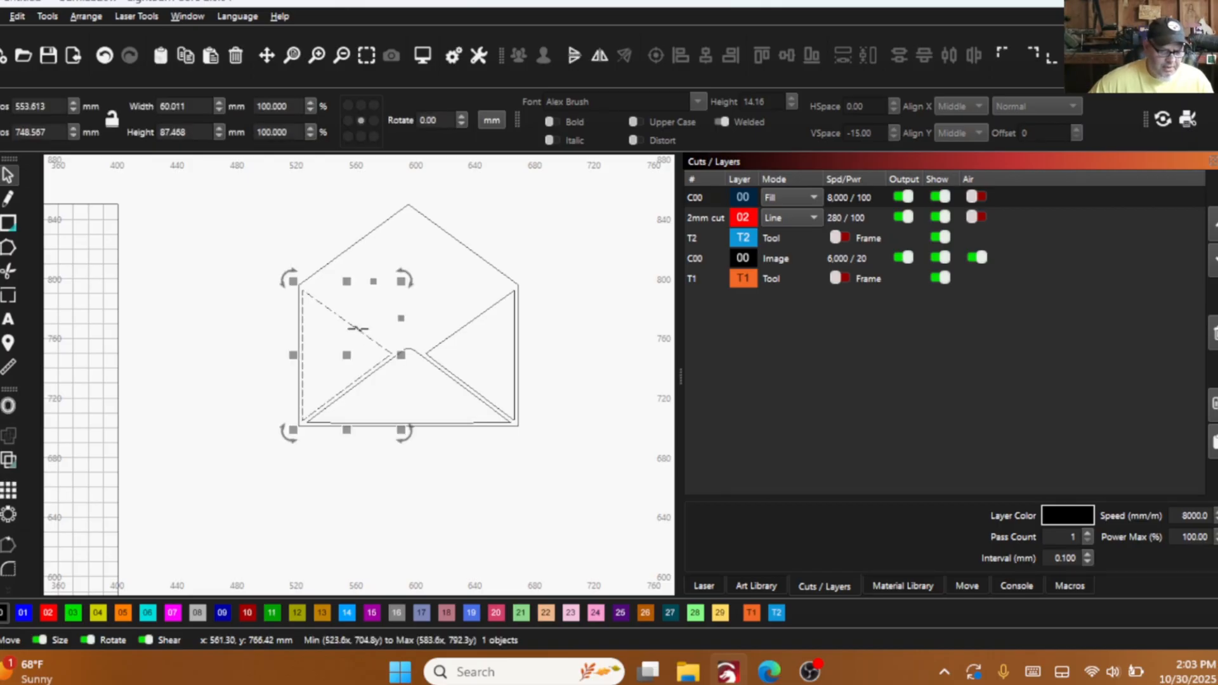
click(8, 368)
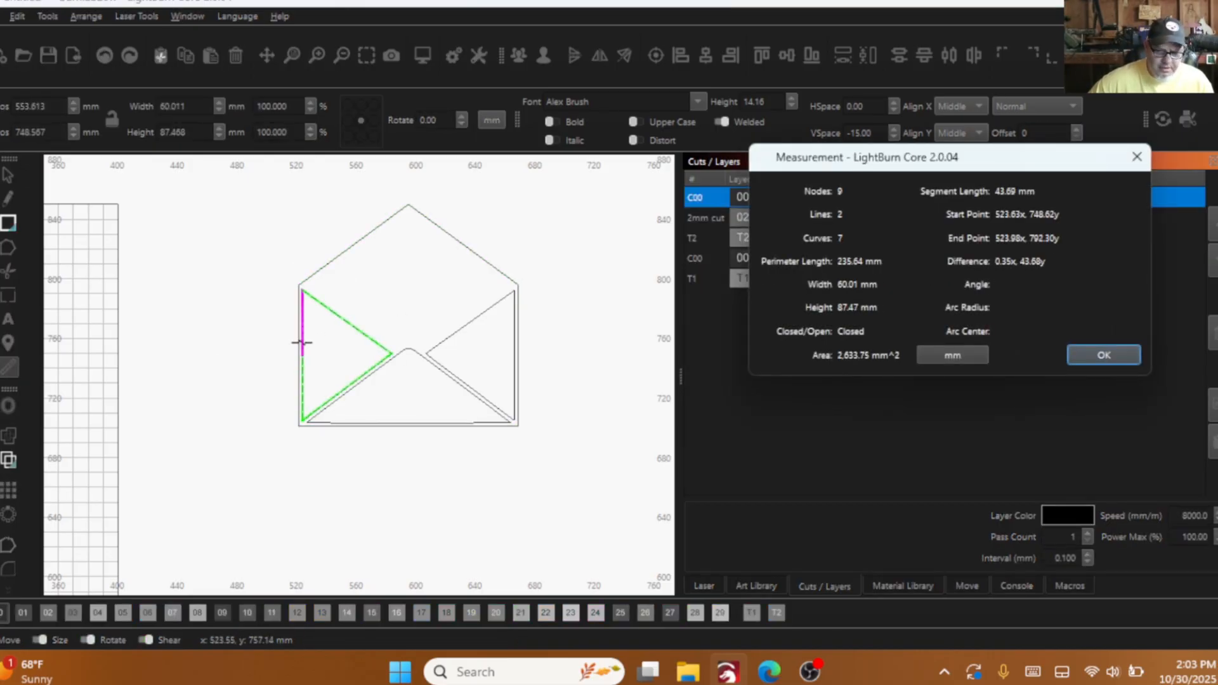
click(1129, 352)
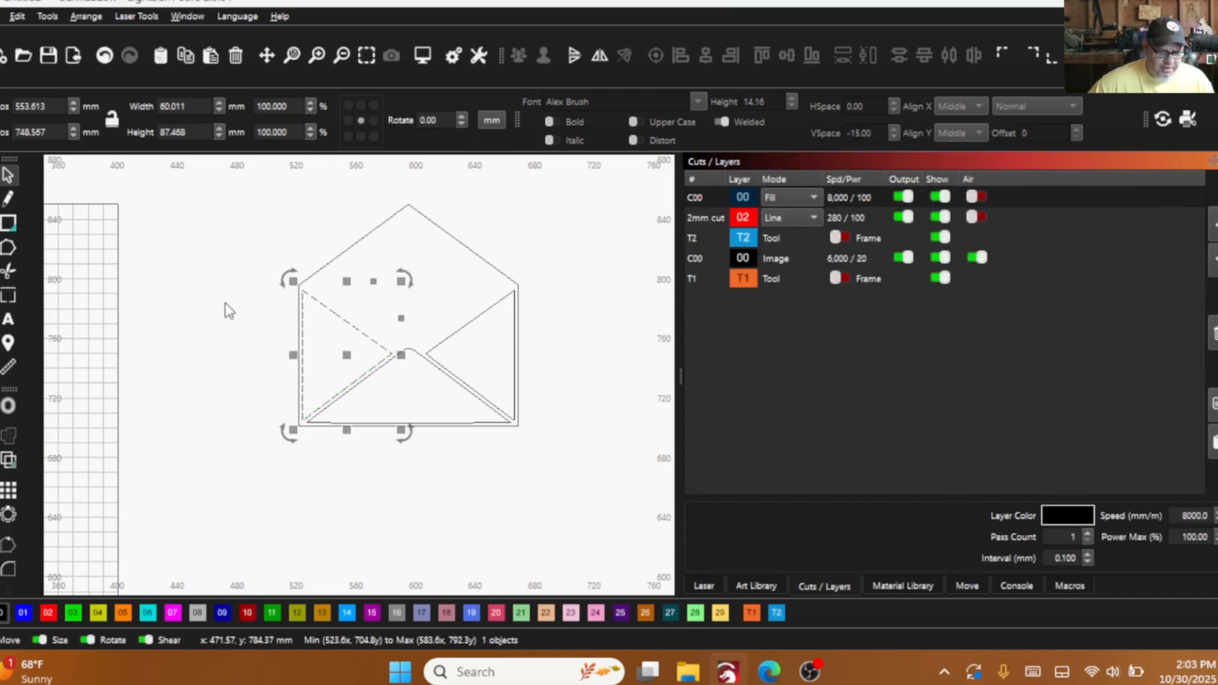
- Edit the left flap's nodes and delete the extra nodes in the middle of its three sides
click(8, 247)
scroll(299, 305, up, 3)
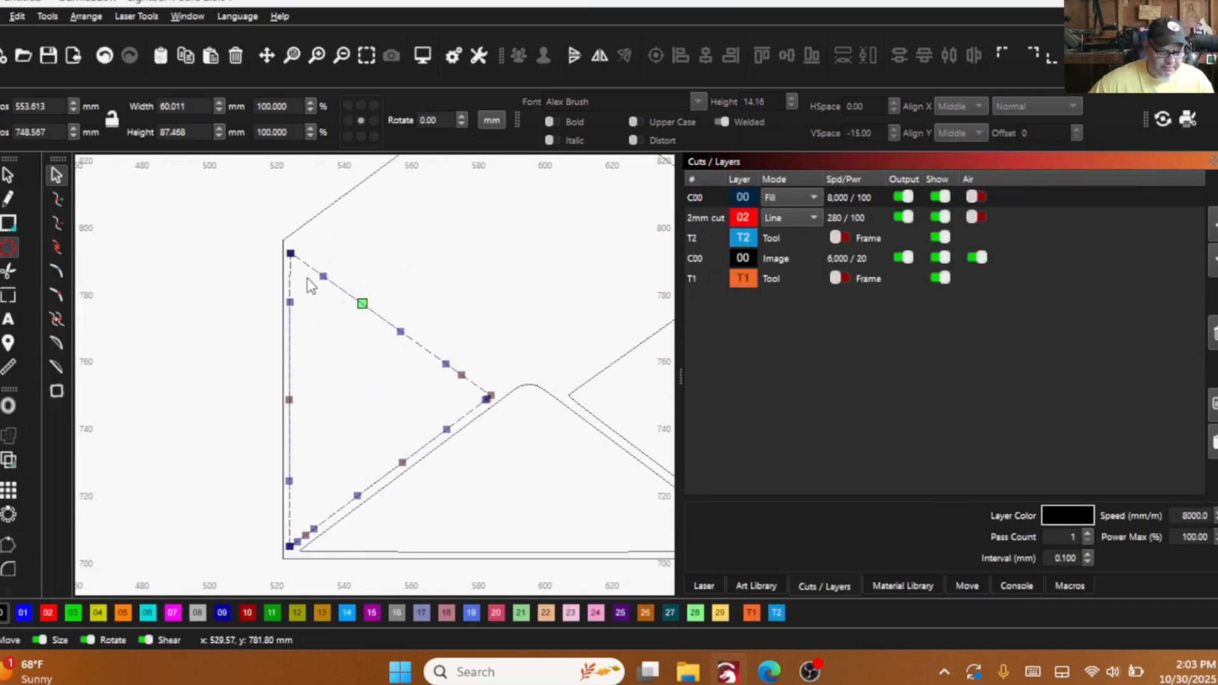
drag(263, 261, 477, 486)
key(Delete)
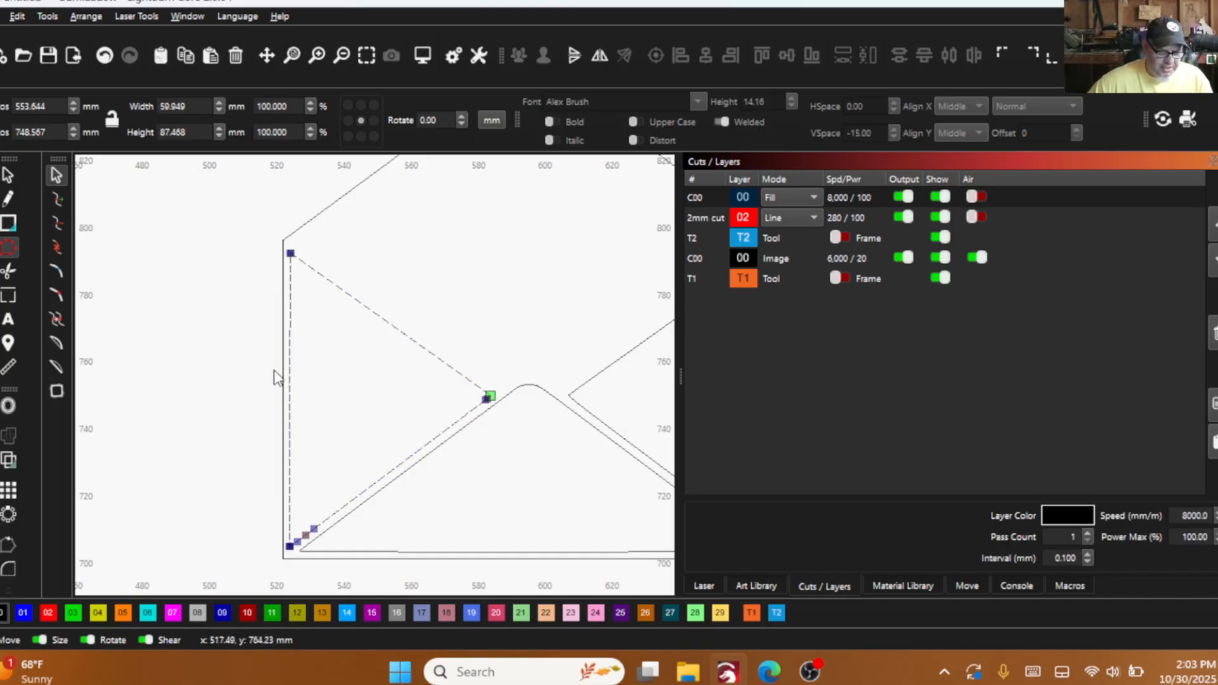
- Delete the remaining extra node near the left flap's lower-left corner, keeping the corner node
scroll(307, 542, up, 5)
drag(260, 467, 305, 496)
click(105, 56)
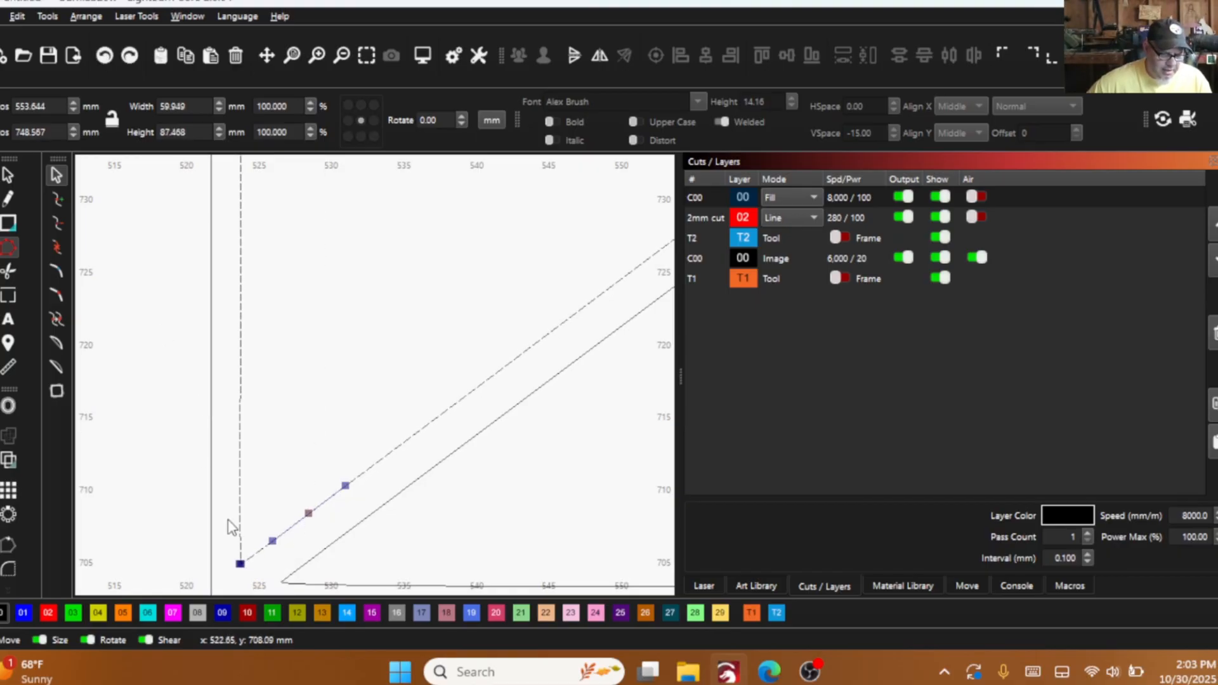
drag(217, 504, 362, 554)
key(Delete)
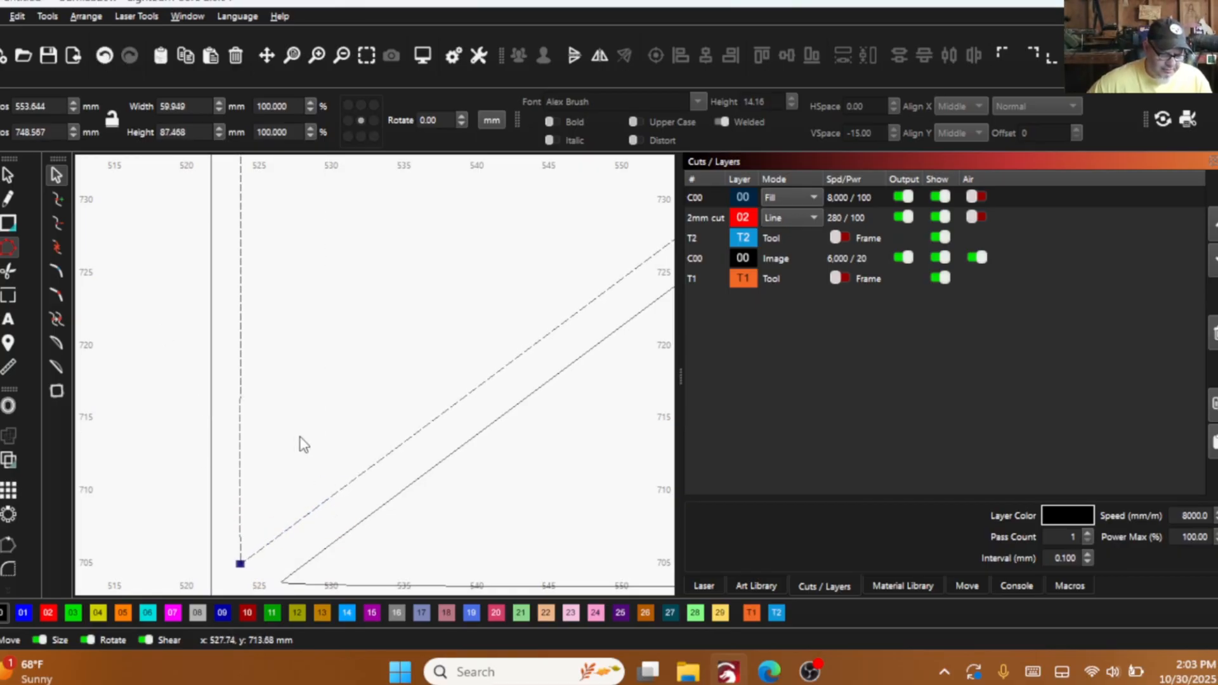
- Delete the extra nodes beside the left flap's inner tip, then check that its upper-left corner has a single node
scroll(246, 526, down, 3)
scroll(590, 279, up, 6)
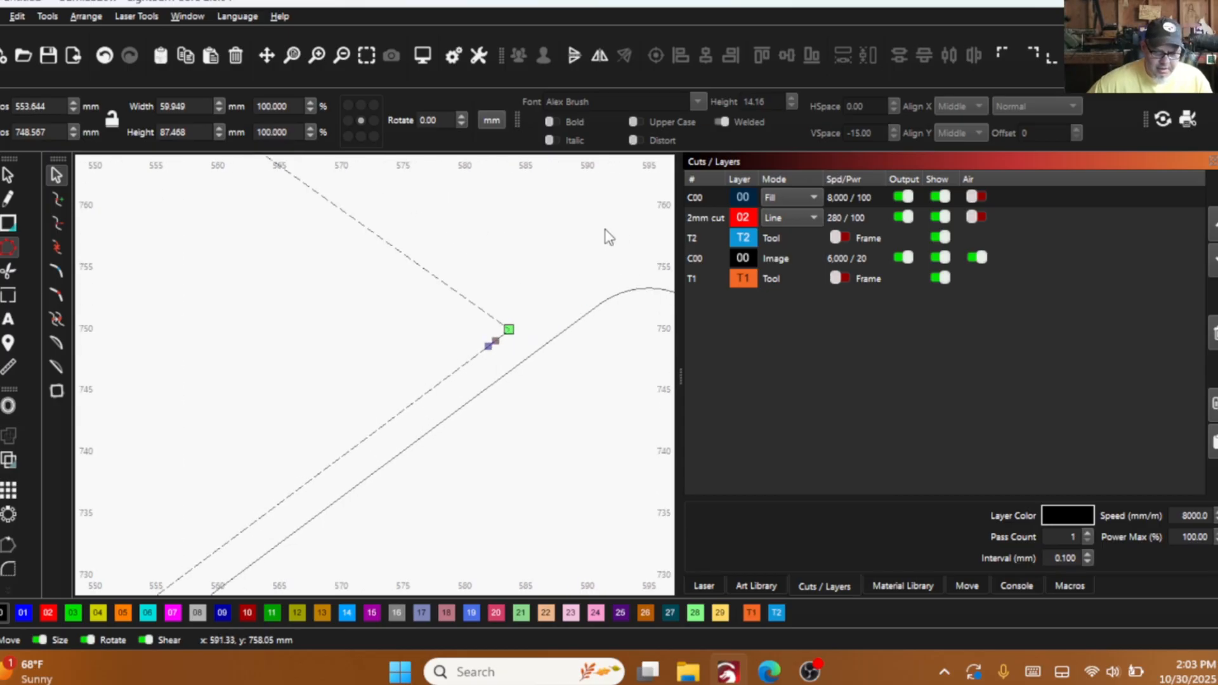
drag(395, 359, 469, 437)
key(Delete)
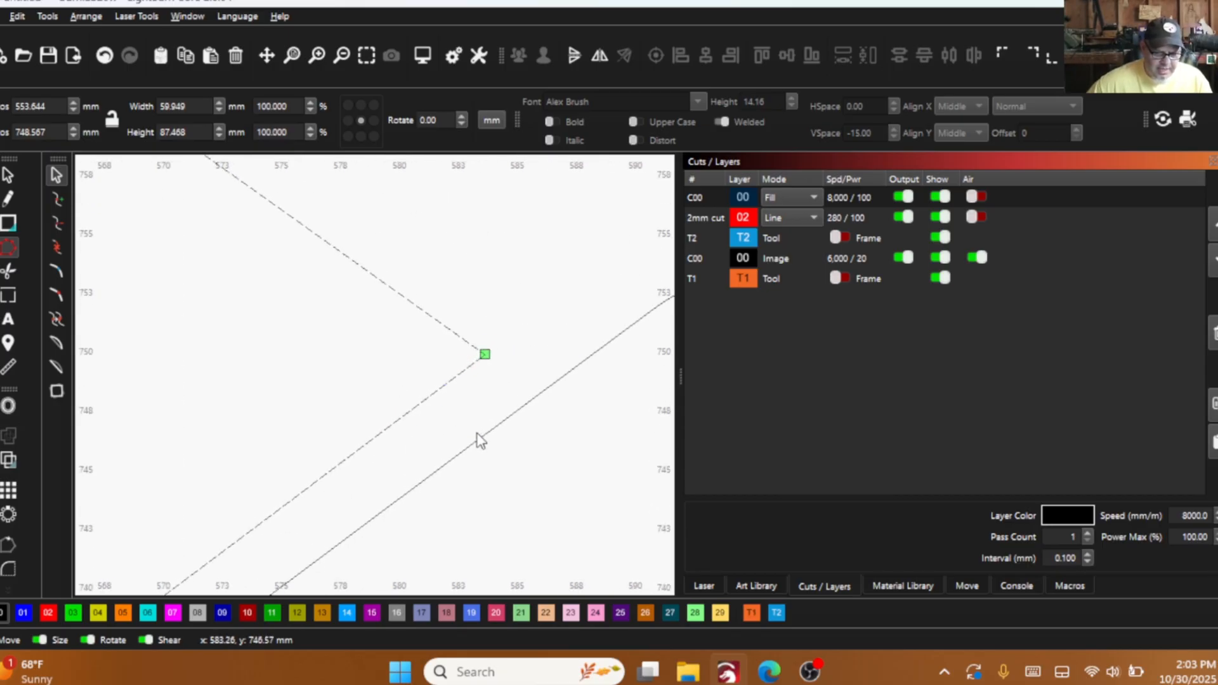
scroll(487, 375, up, 1)
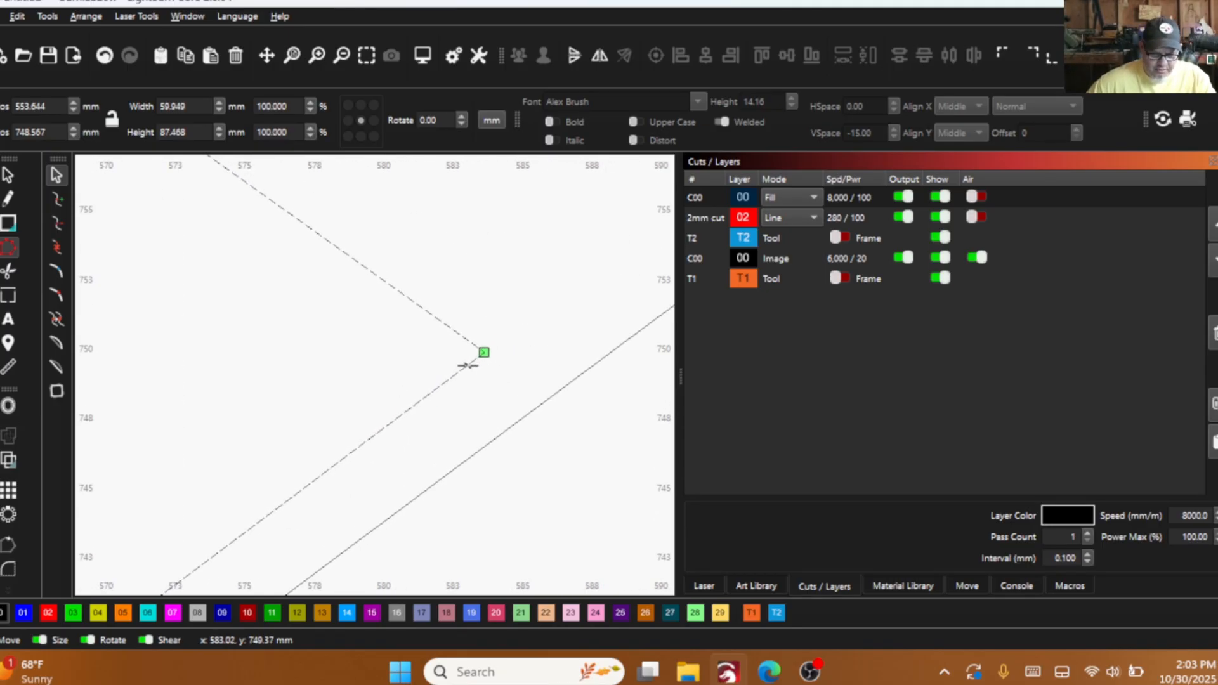
scroll(471, 355, down, 4)
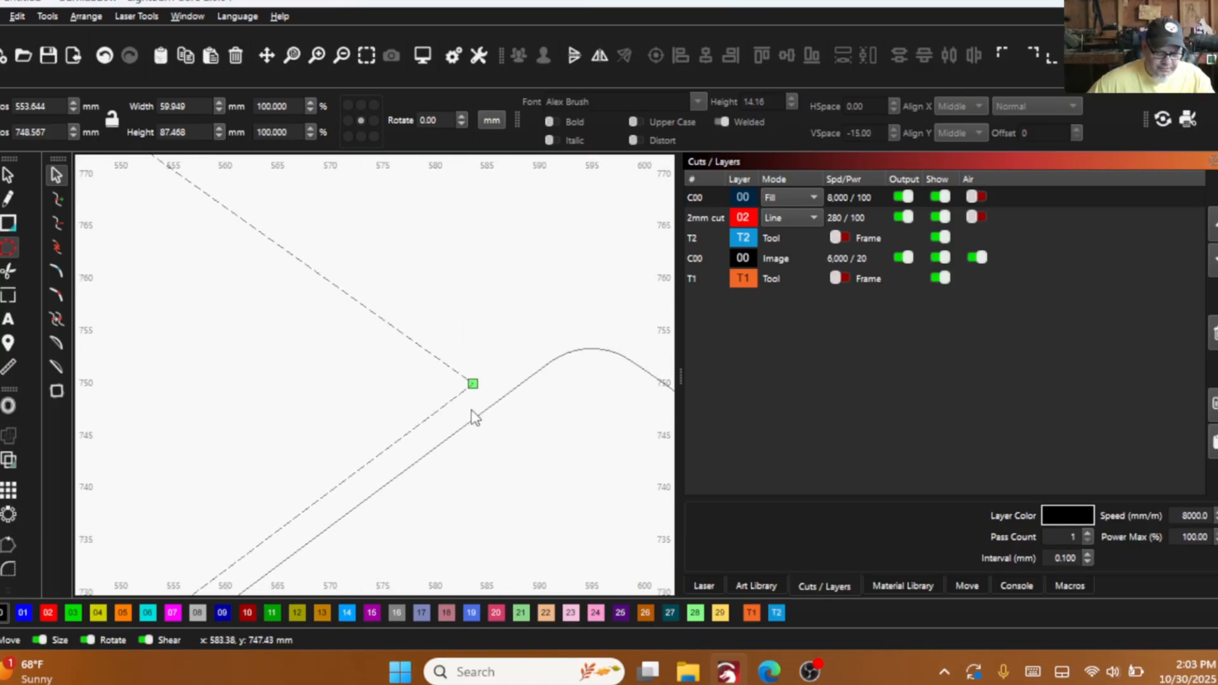
scroll(401, 346, up, 2)
scroll(401, 346, up, 15)
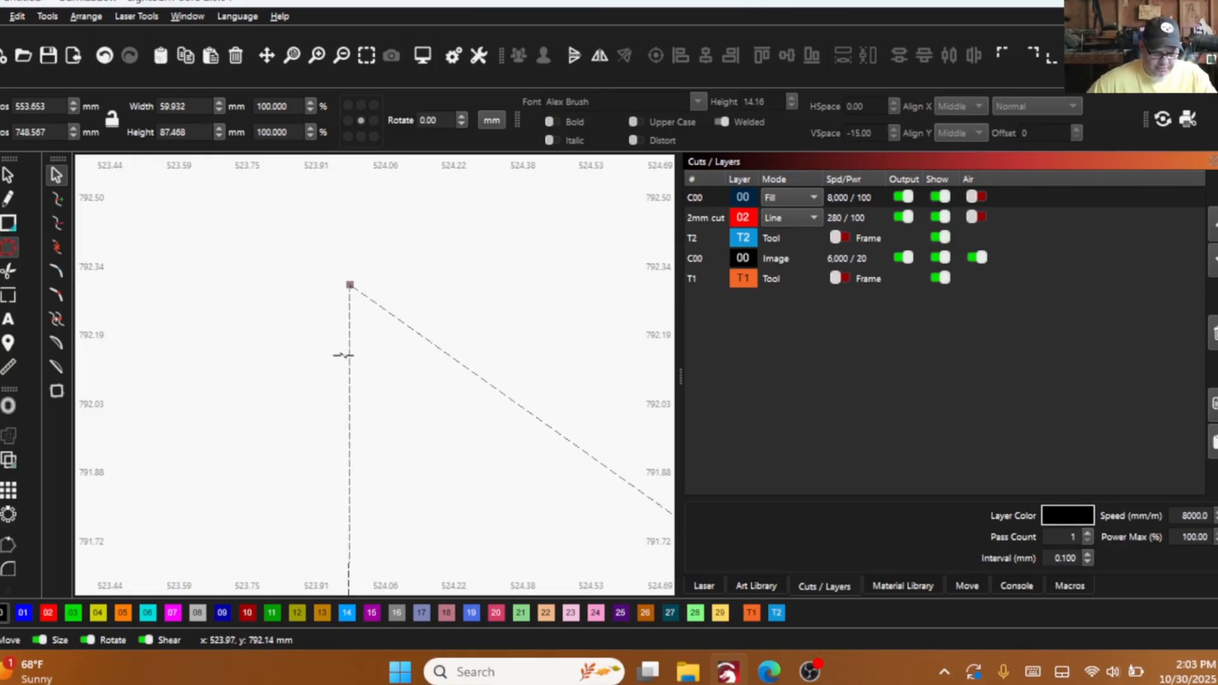
scroll(352, 364, down, 10)
scroll(303, 365, down, 8)
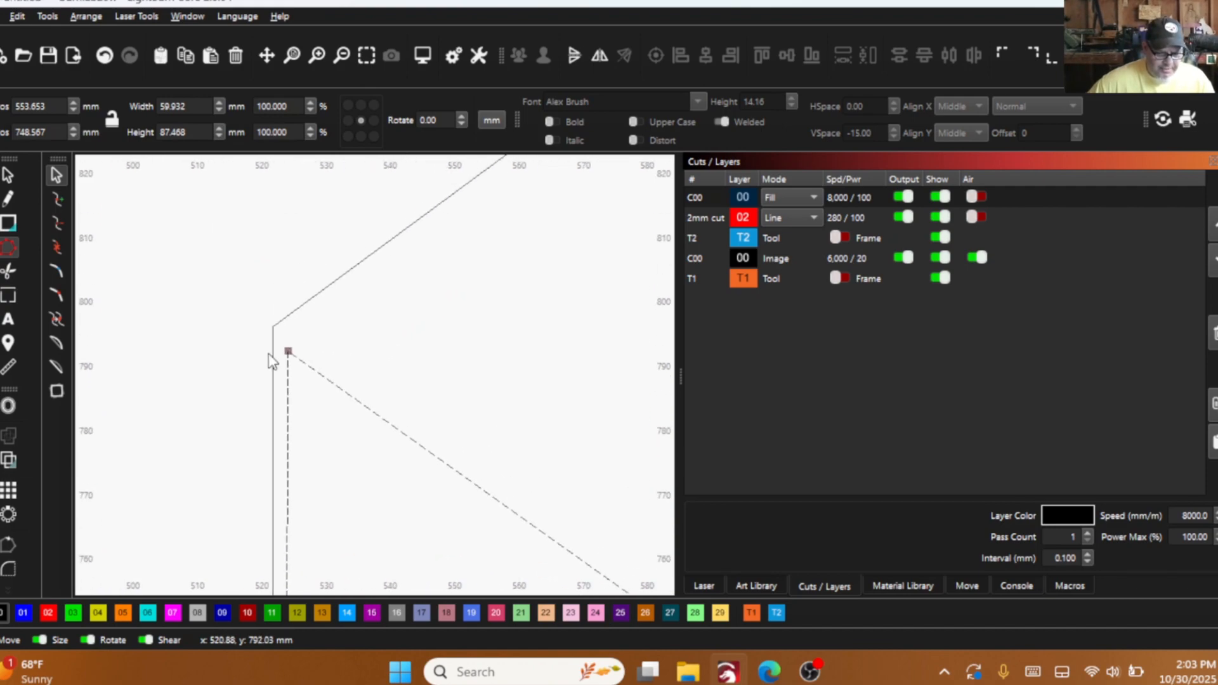
- Measure the left flap's vertical and upper sides, the outline's left side, and the right flap's sides for comparison
click(7, 177)
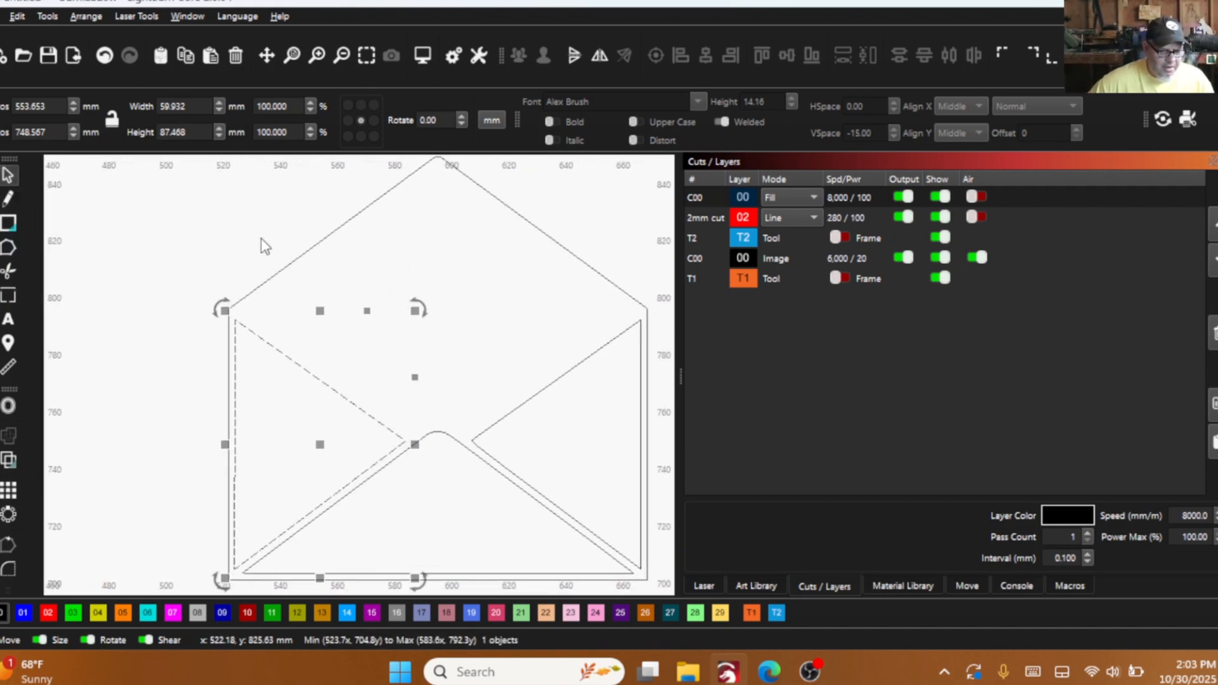
click(7, 369)
mouse_move(232, 388)
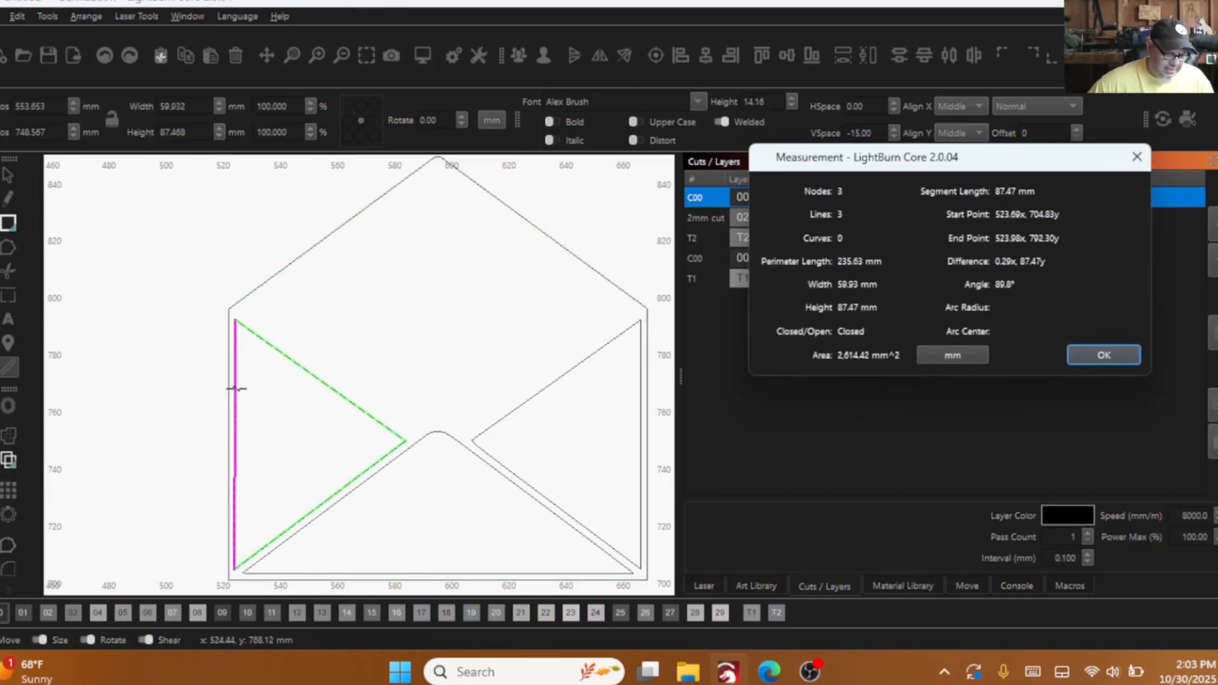
mouse_move(226, 348)
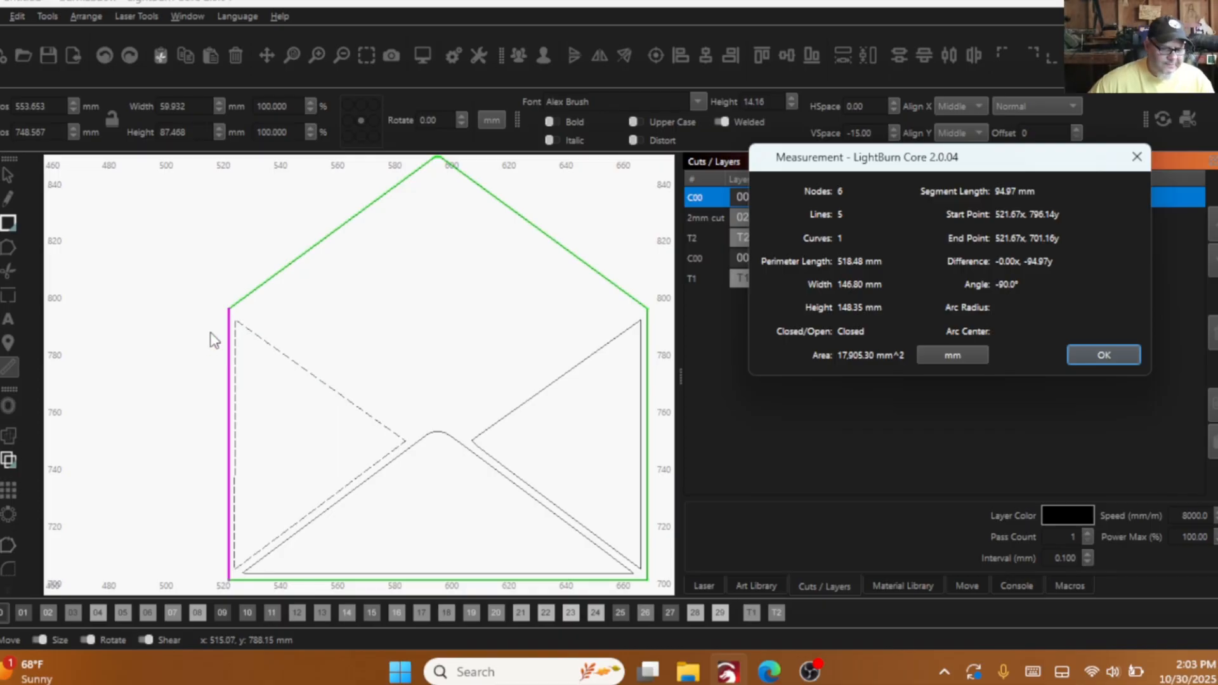
mouse_move(256, 330)
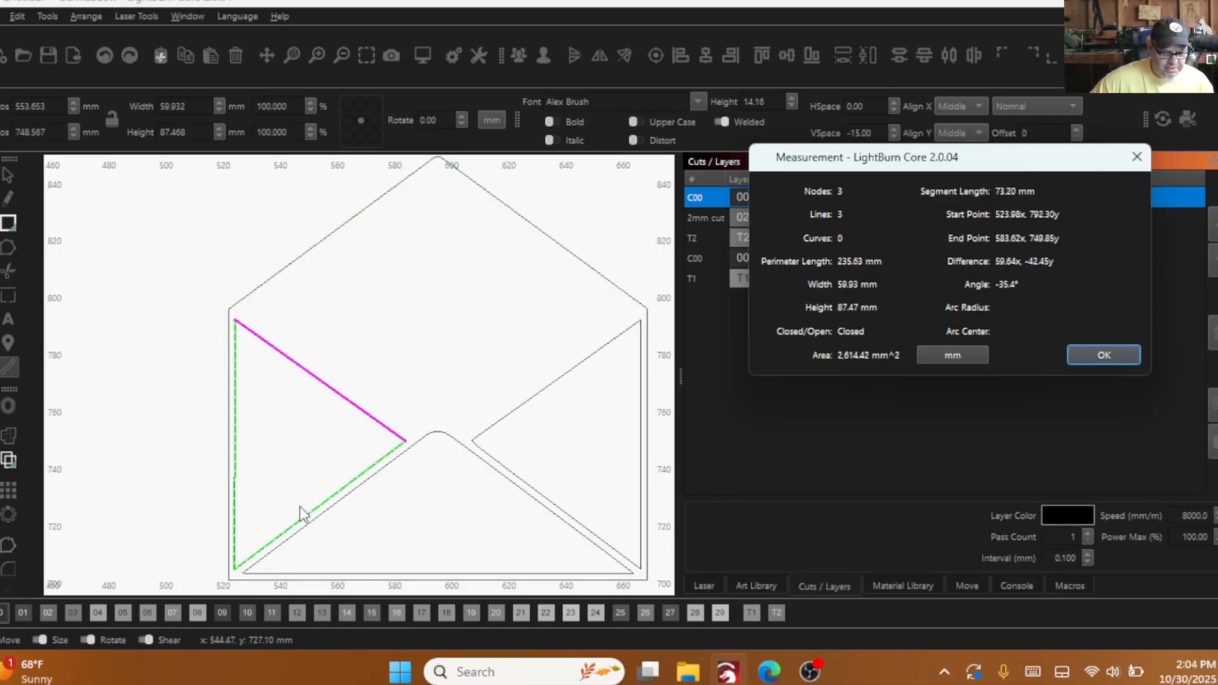
mouse_move(317, 508)
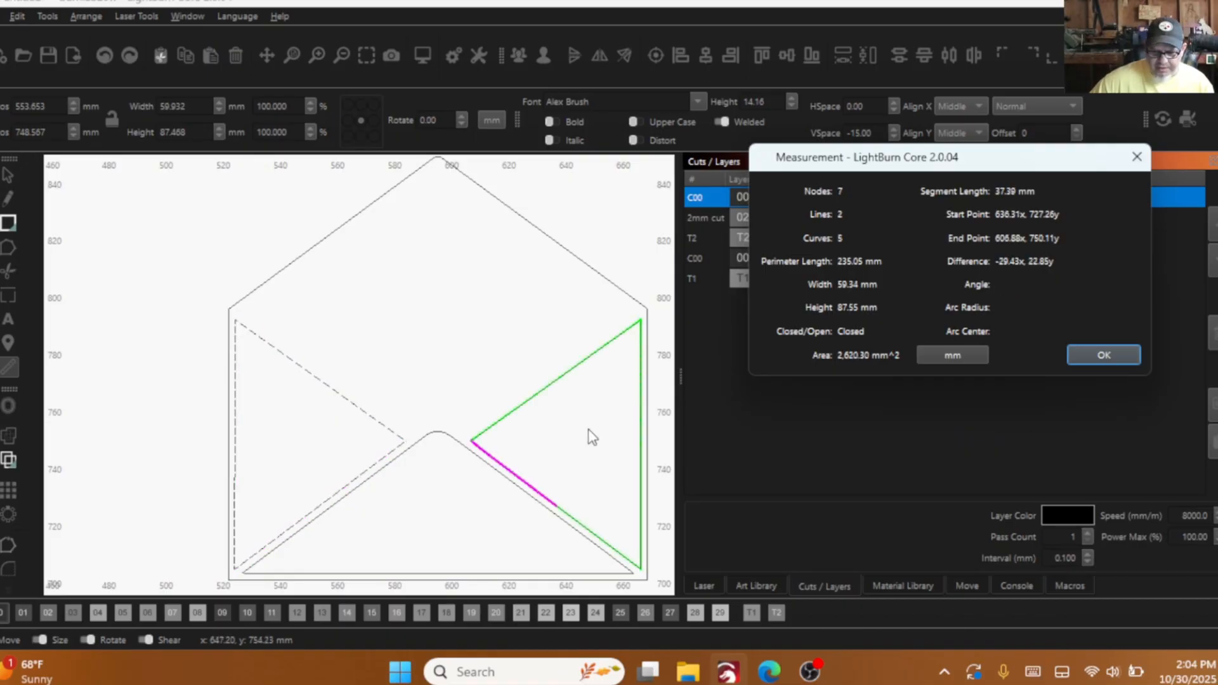
mouse_move(632, 421)
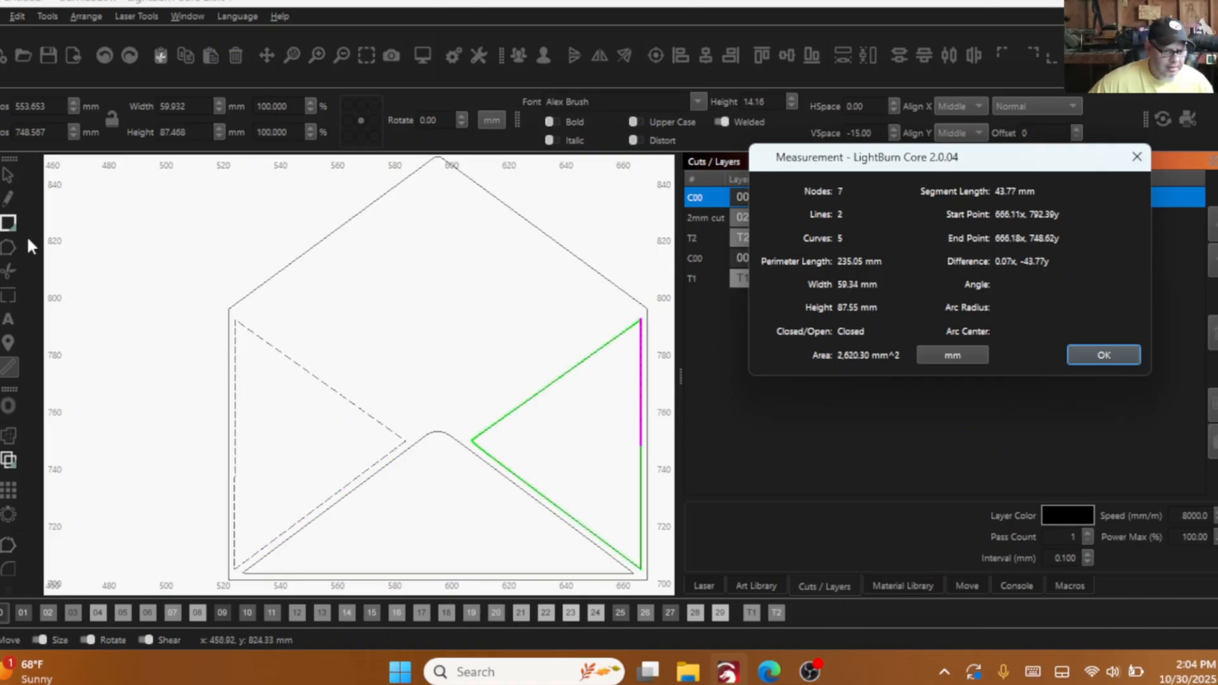
click(224, 366)
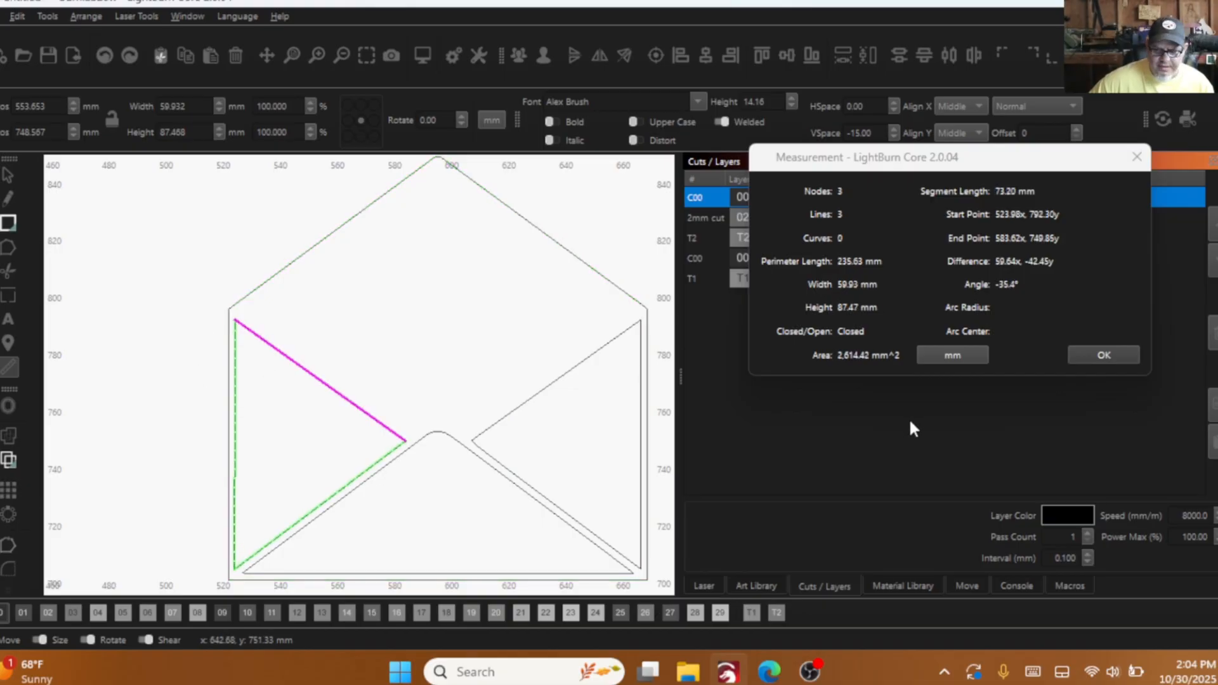
click(1104, 356)
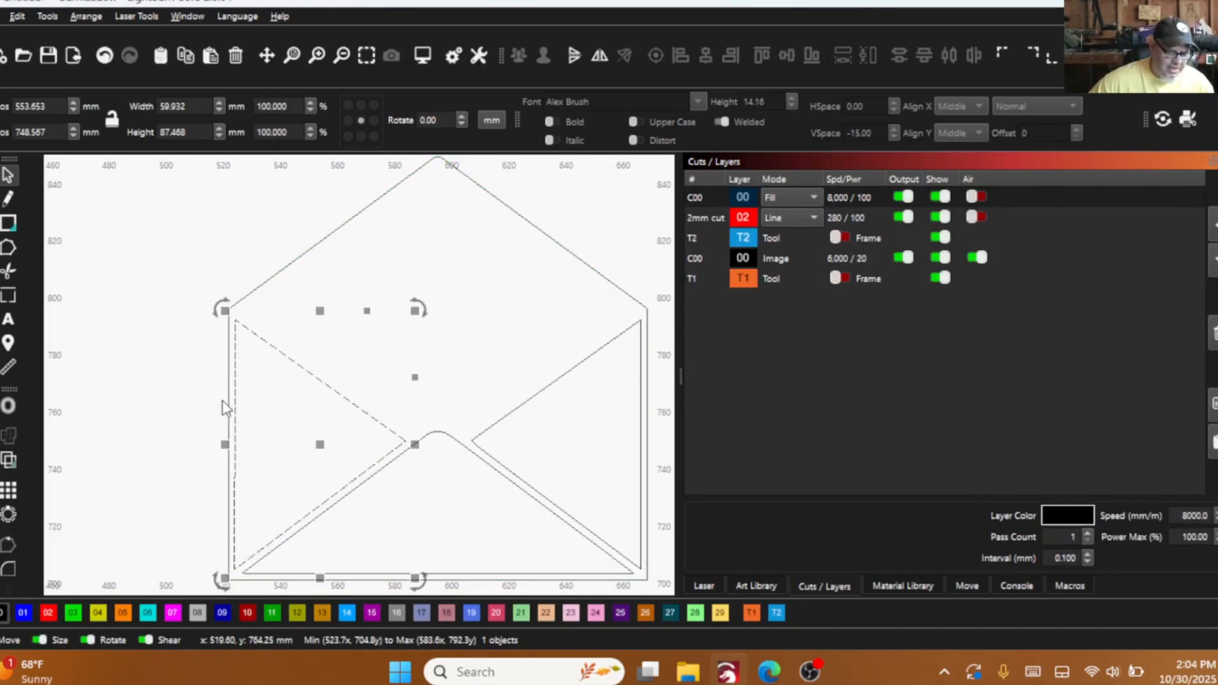
- Rotate the left flap slightly to bring its vertical side parallel to the outline's left side
scroll(221, 374, down, 1)
scroll(220, 345, down, 1)
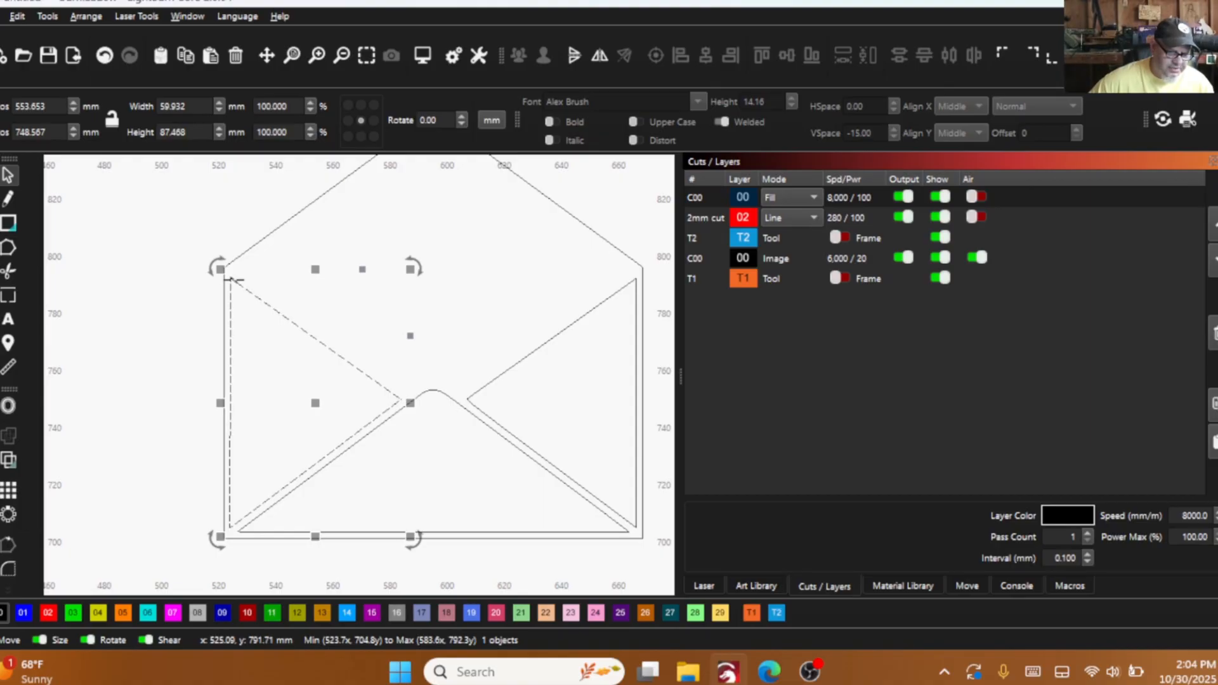
scroll(231, 280, up, 3)
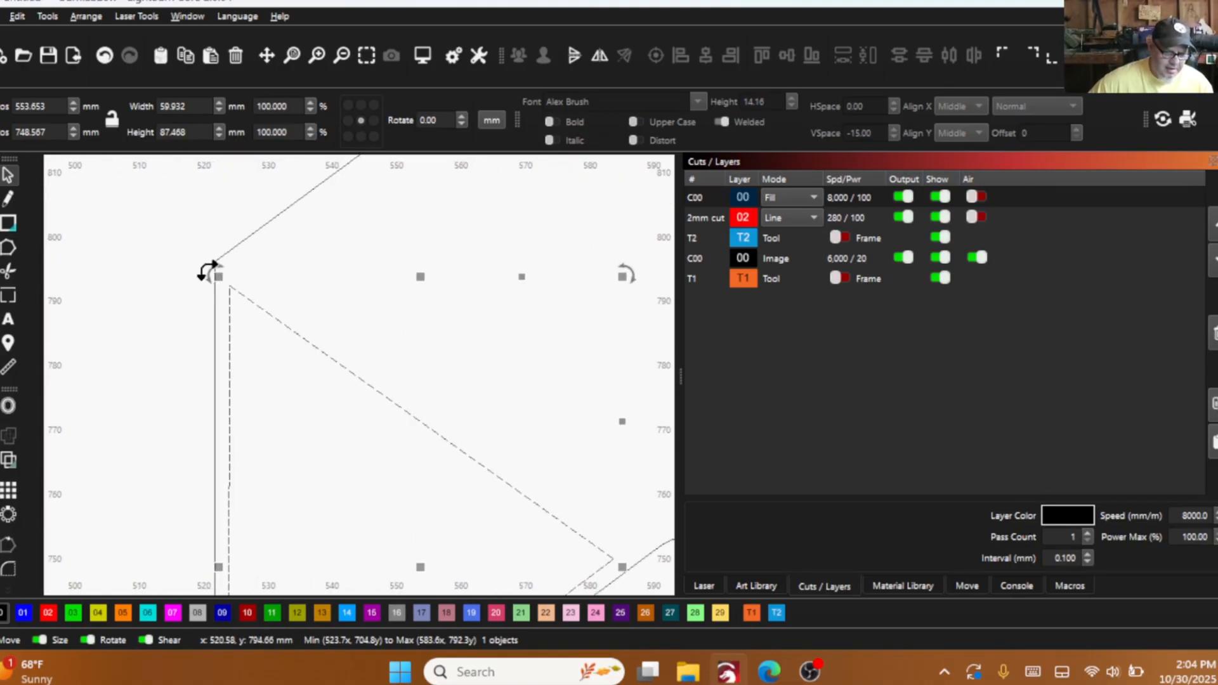
drag(207, 272, 209, 274)
scroll(163, 318, down, 2)
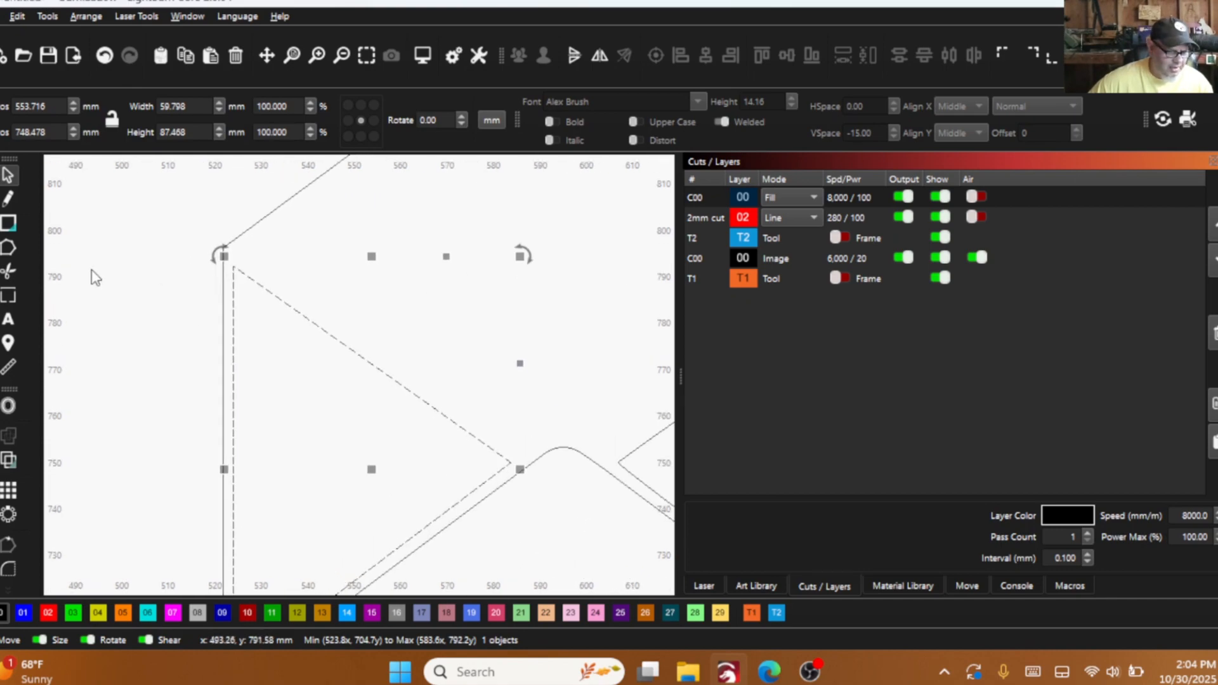
- Place a vertical guide line along the left flap's vertical side and fine-tune the flap's rotation at its lower-left corner
drag(49, 291, 233, 293)
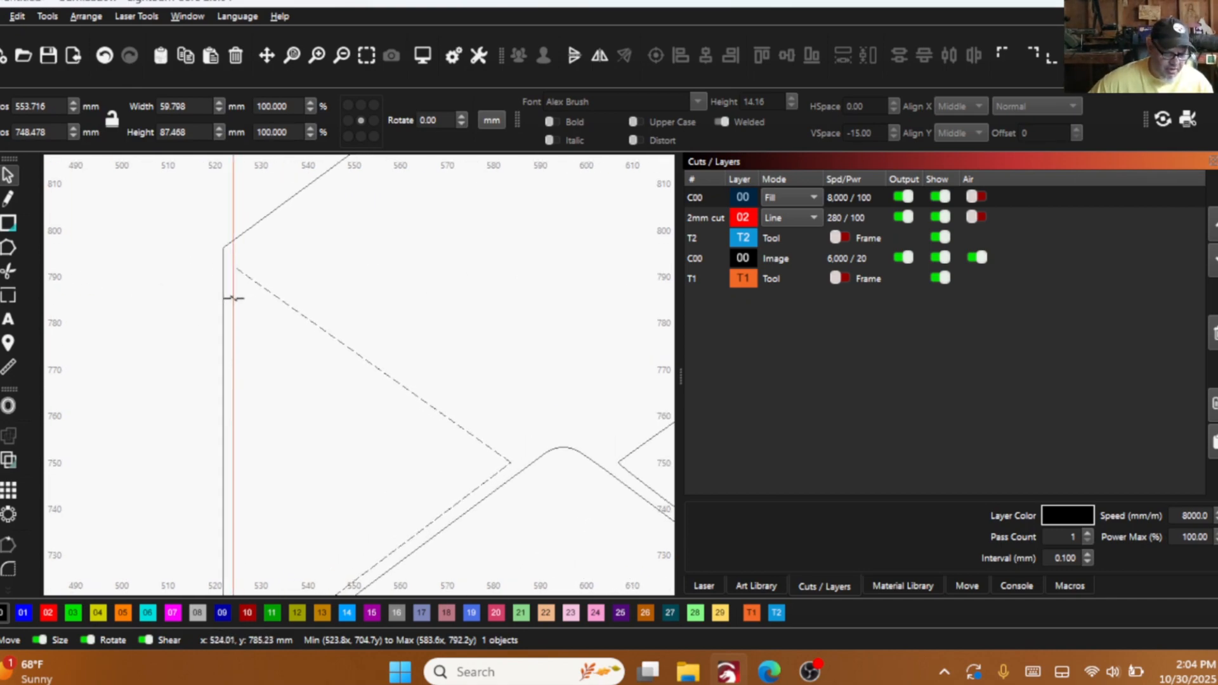
scroll(215, 488, down, 2)
scroll(216, 488, up, 3)
scroll(211, 353, up, 10)
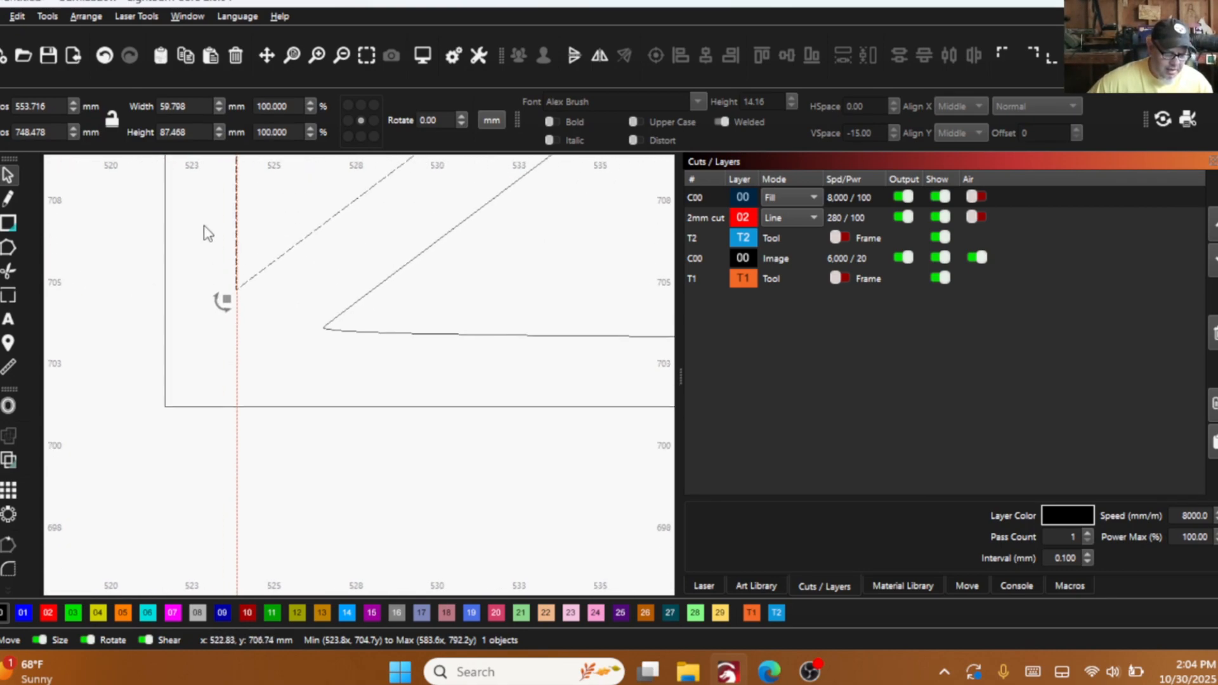
drag(235, 279, 234, 389)
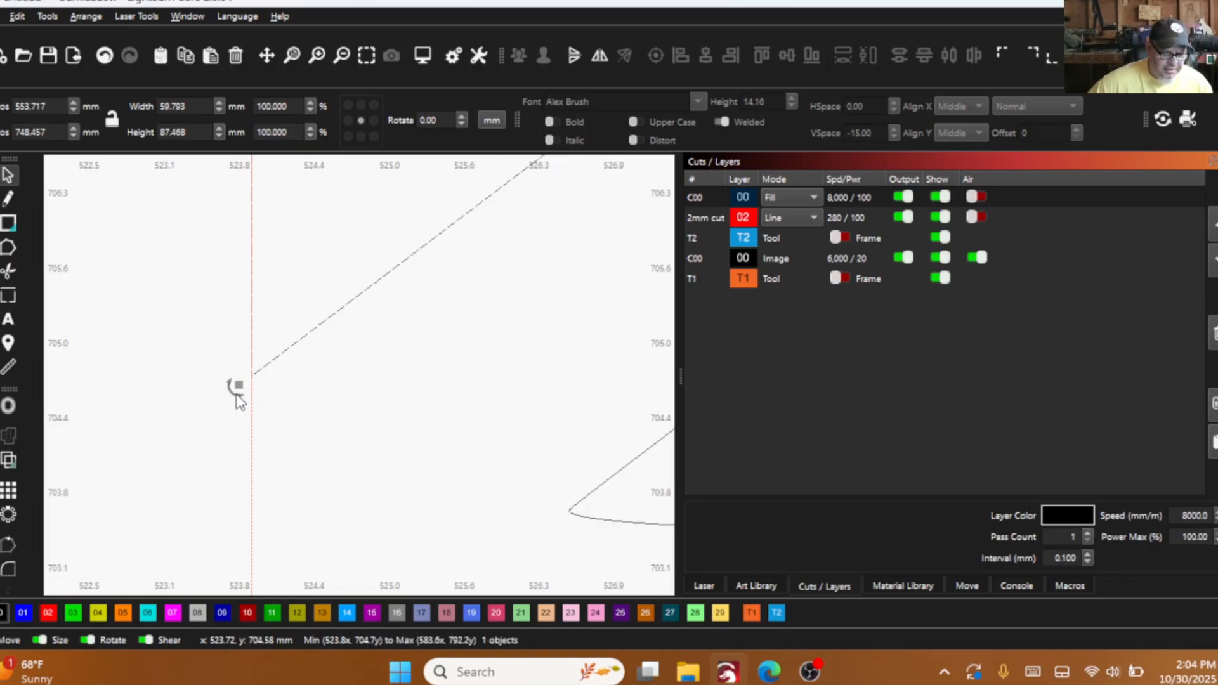
- Nudge the left flap's rotation at its upper-left corner and move the guide line onto its vertical side
scroll(257, 482, down, 4)
scroll(248, 463, down, 6)
scroll(241, 209, up, 3)
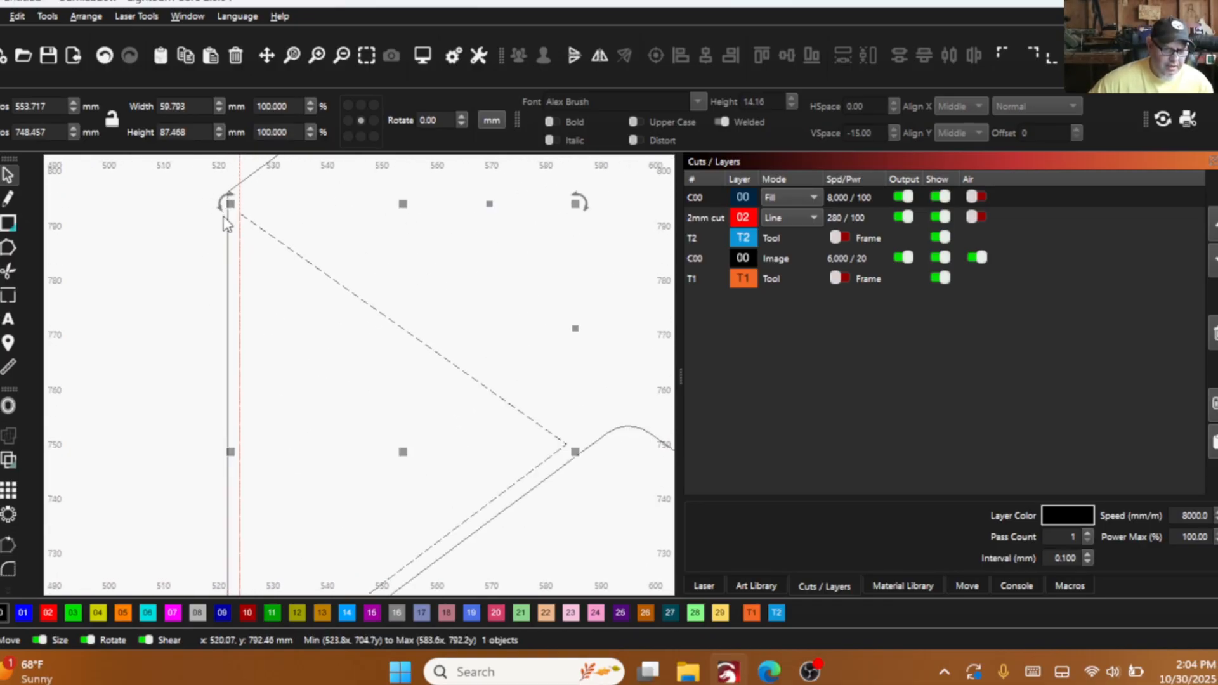
scroll(254, 220, up, 10)
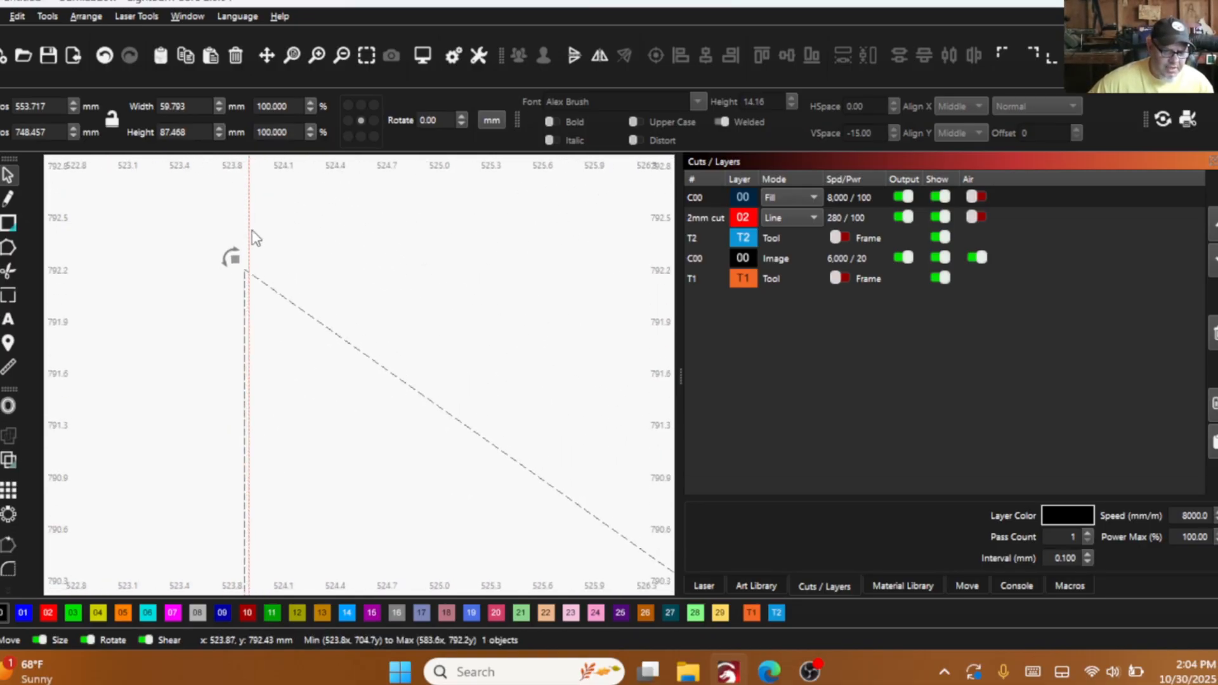
scroll(254, 279, up, 2)
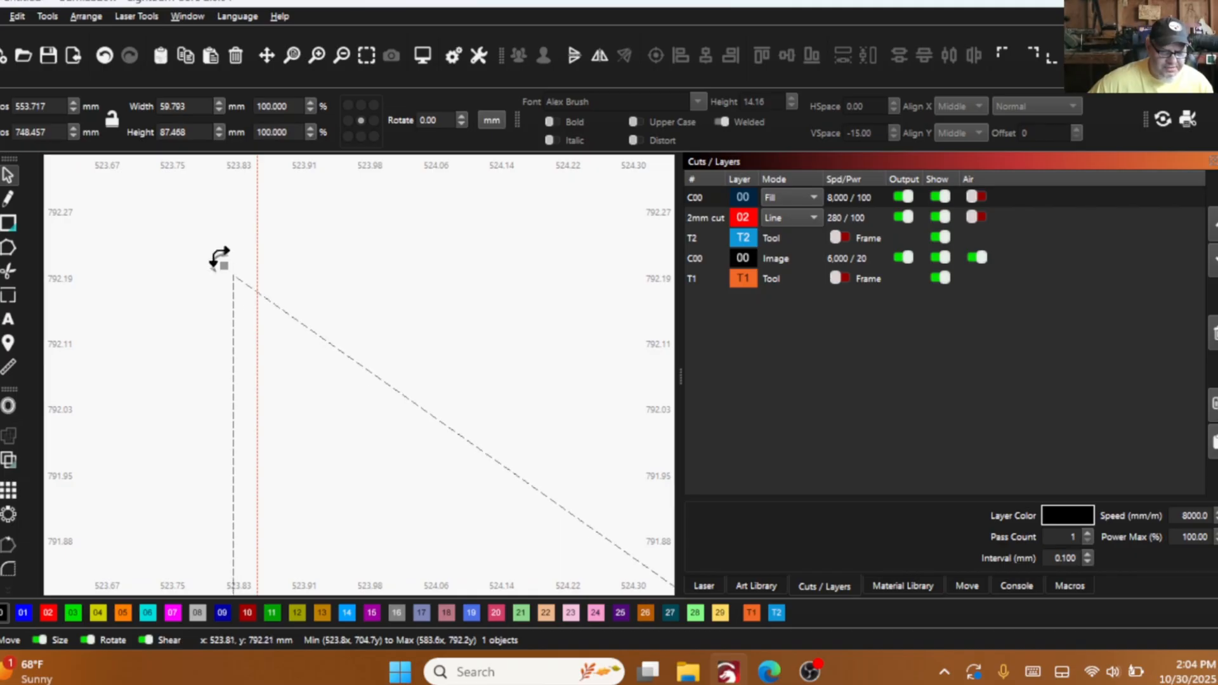
drag(222, 260, 232, 260)
click(257, 323)
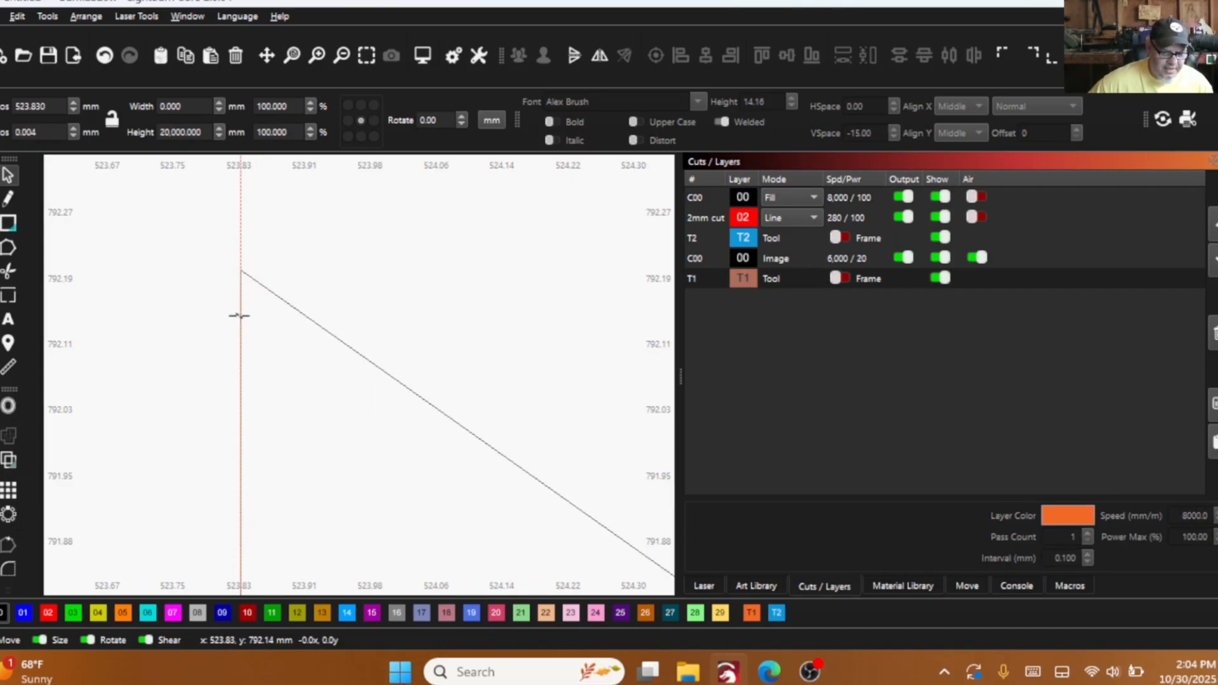
- Check the left flap's vertical side along the guide line and delete the guide line
scroll(240, 323, down, 10)
drag(207, 319, 213, 258)
scroll(236, 481, down, 2)
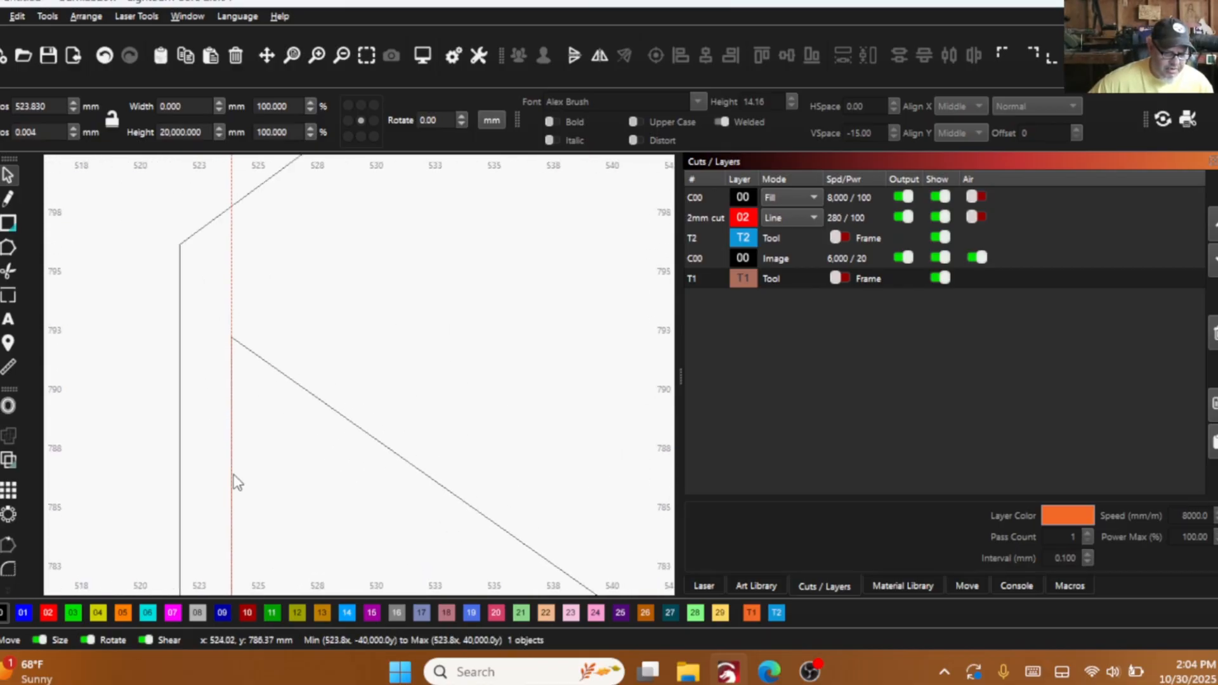
scroll(256, 484, down, 2)
drag(234, 484, 229, 305)
scroll(244, 482, down, 5)
scroll(232, 513, down, 2)
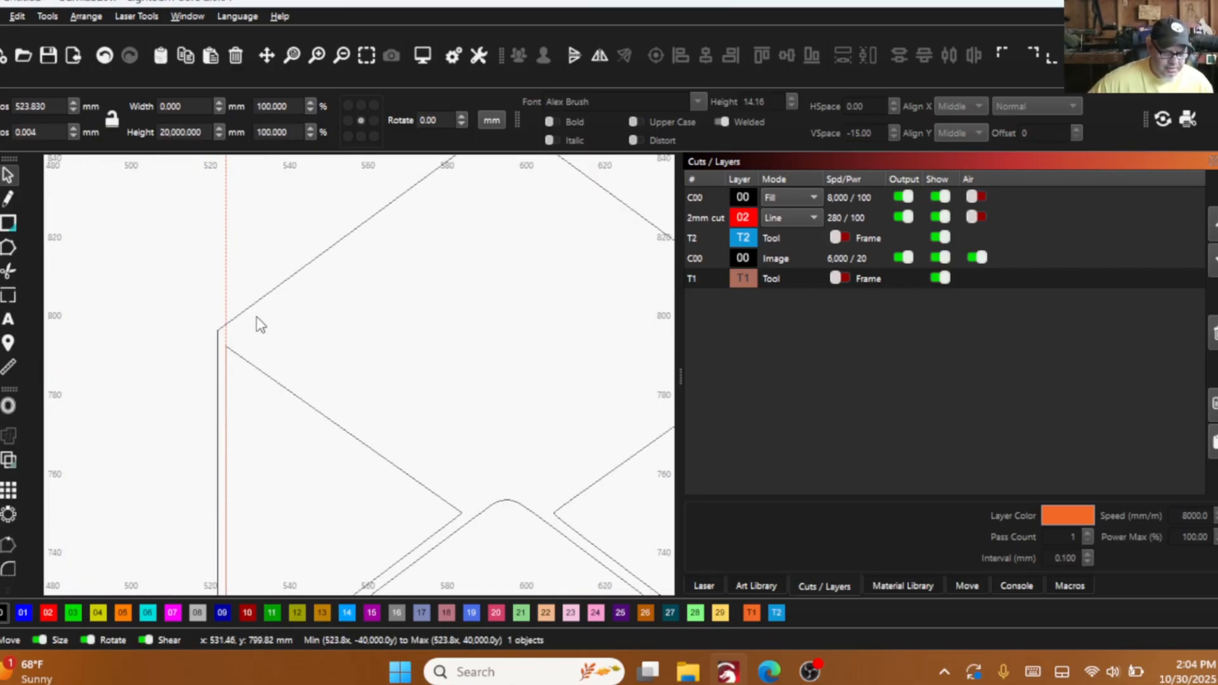
right_click(215, 242)
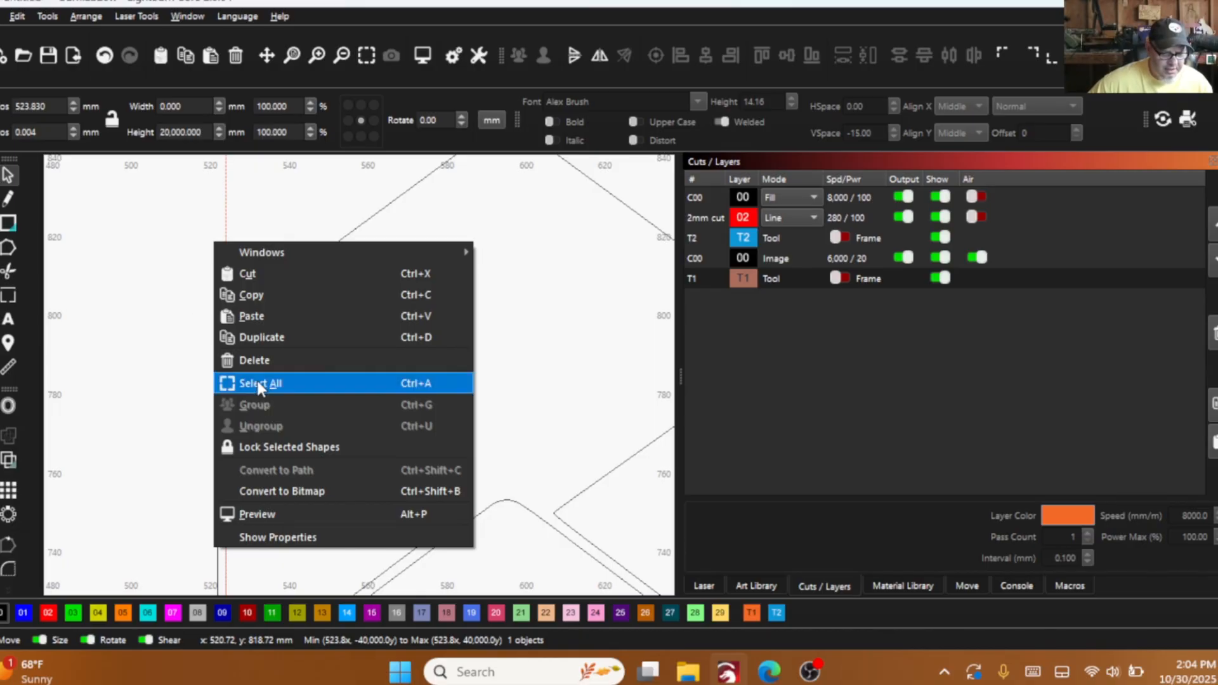
click(254, 357)
- Measure the straightened left flap's vertical and upper sides and compare them with the right flap's upper side
click(10, 374)
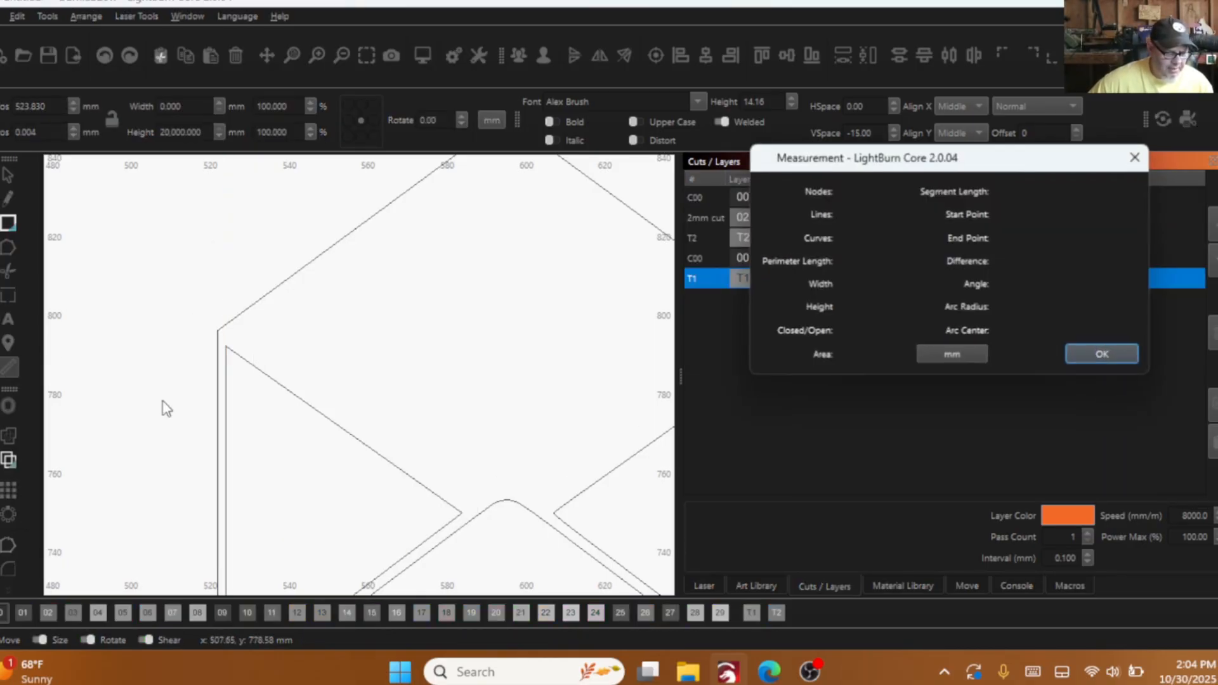
click(219, 396)
click(226, 371)
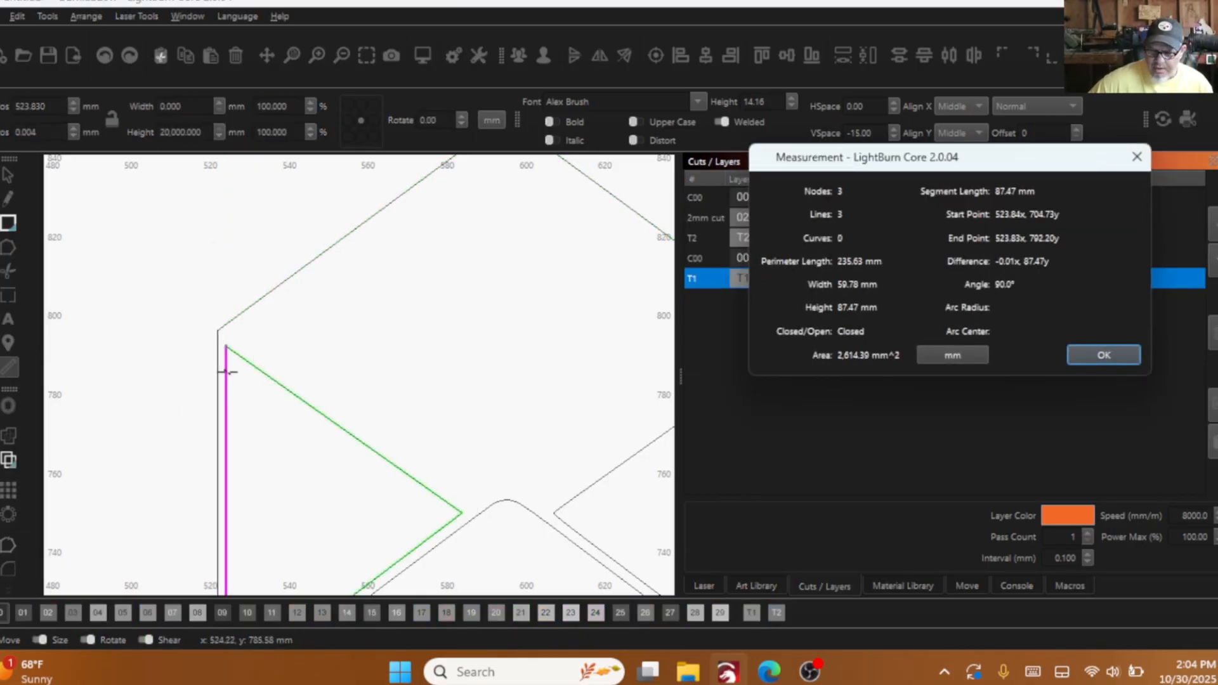
scroll(279, 380, down, 3)
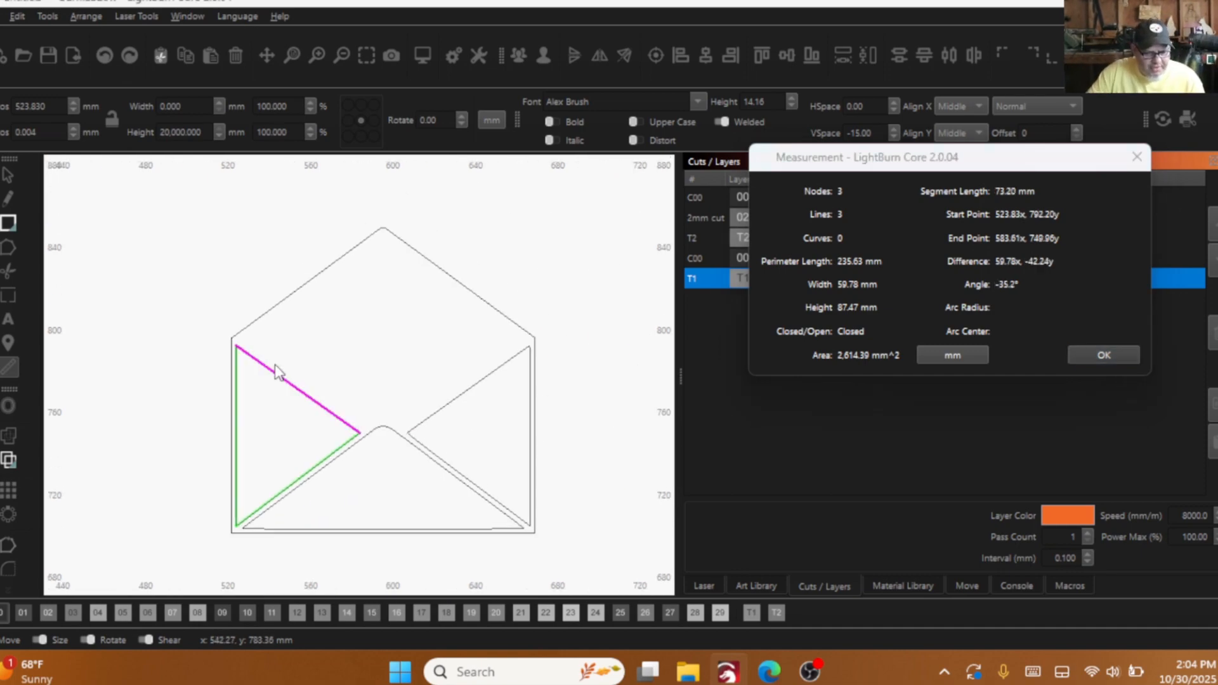
click(463, 394)
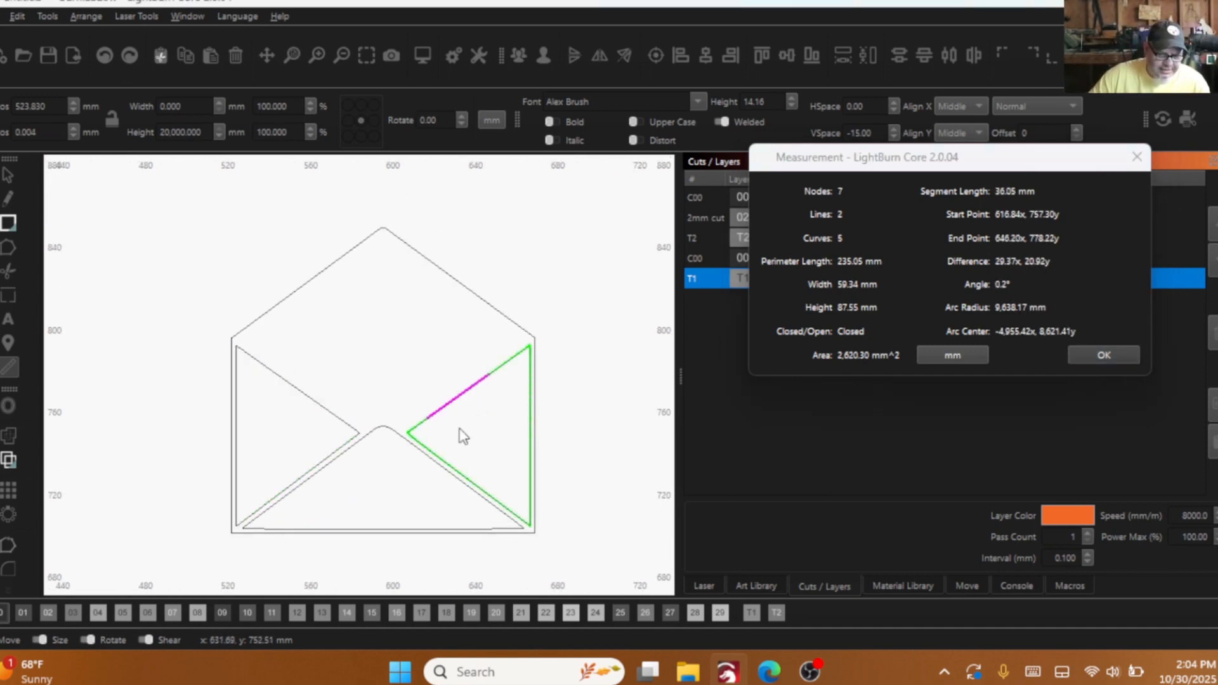
click(276, 375)
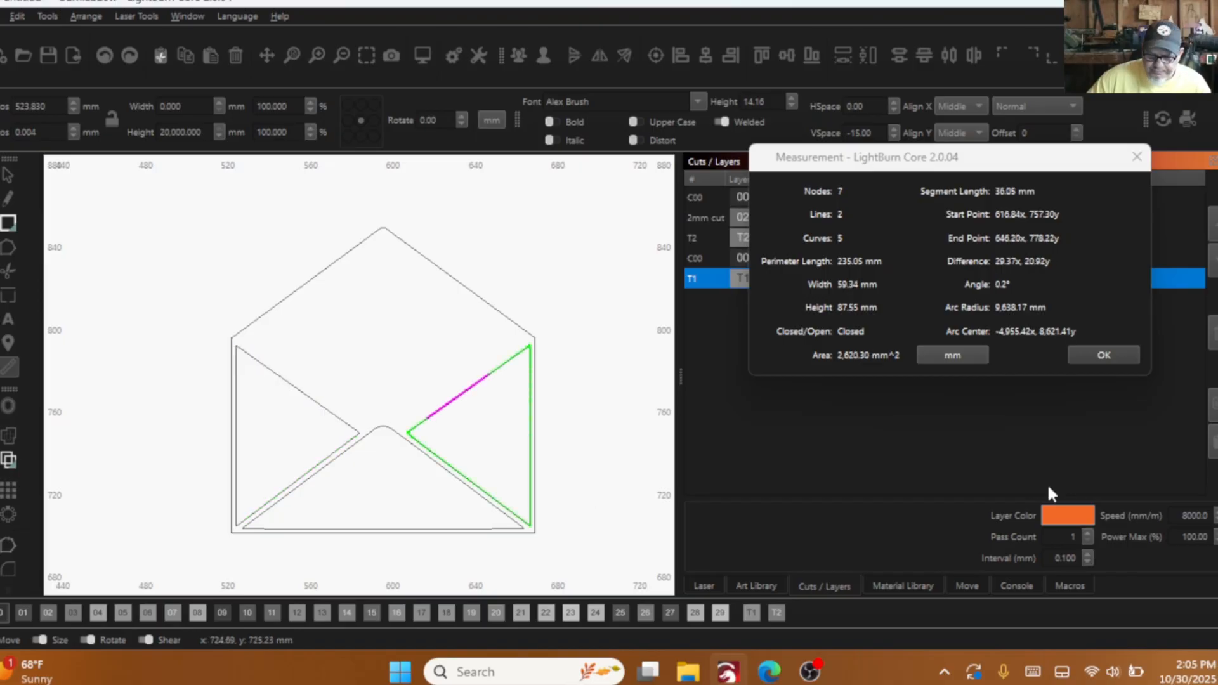
click(1105, 352)
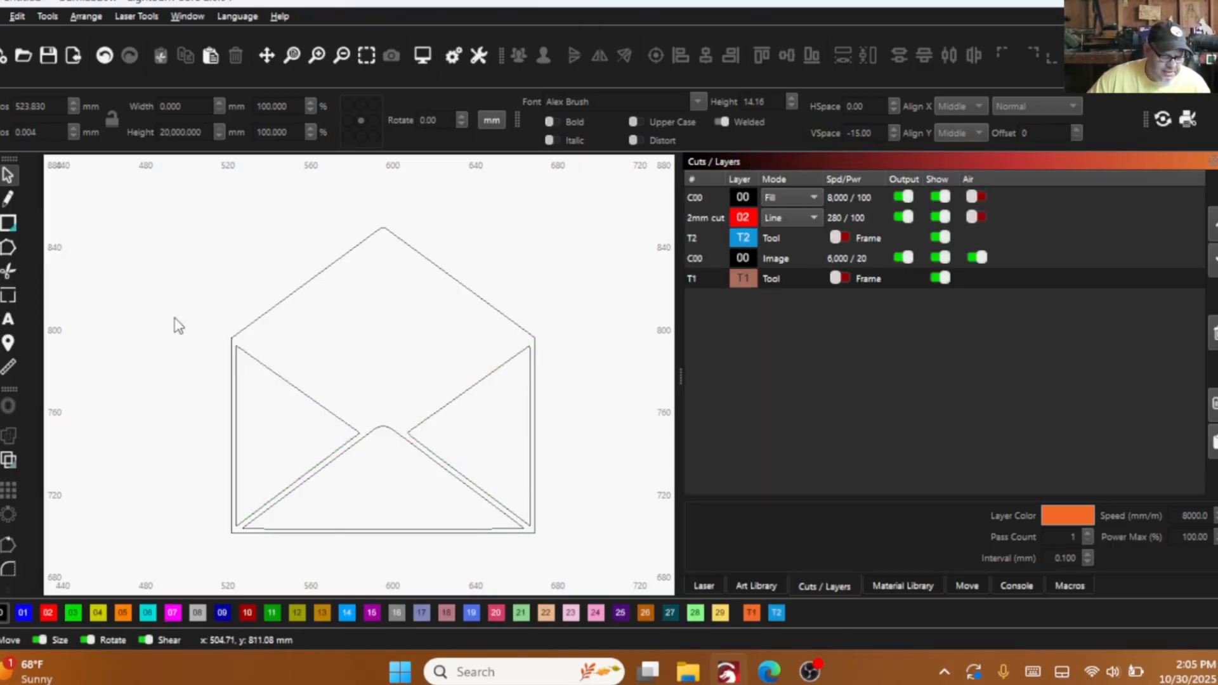
- Select the right triangular flap and assign it to the T1 tool layer
drag(491, 417, 448, 383)
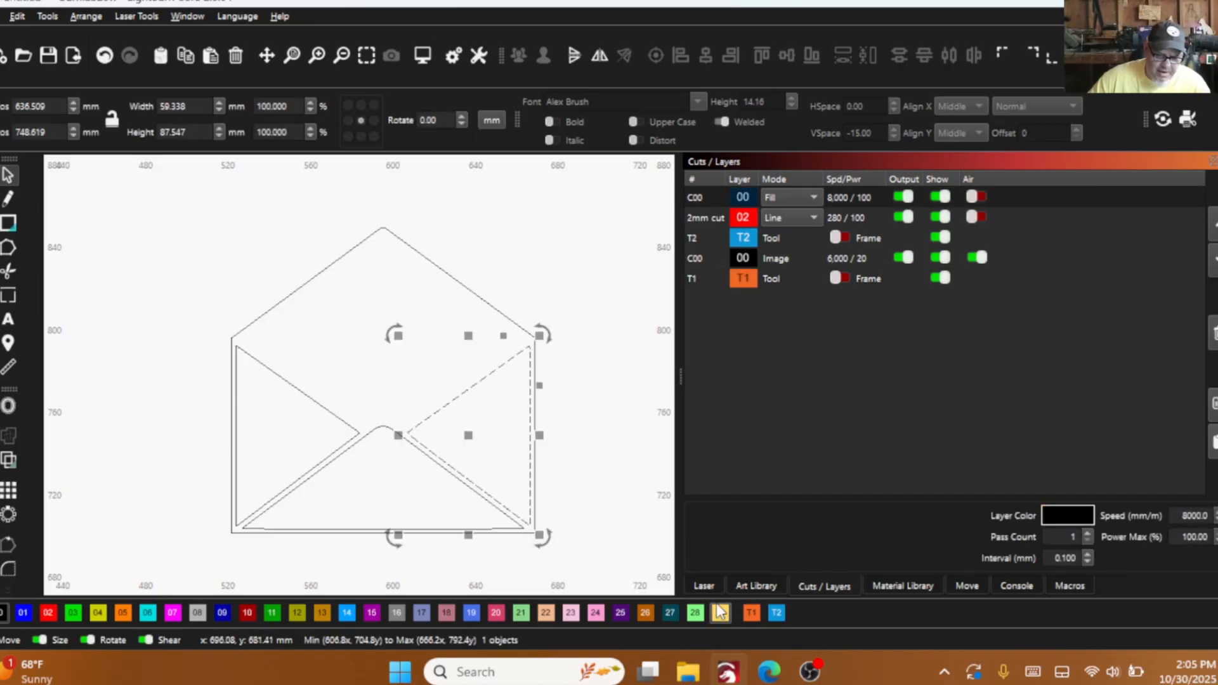
click(753, 614)
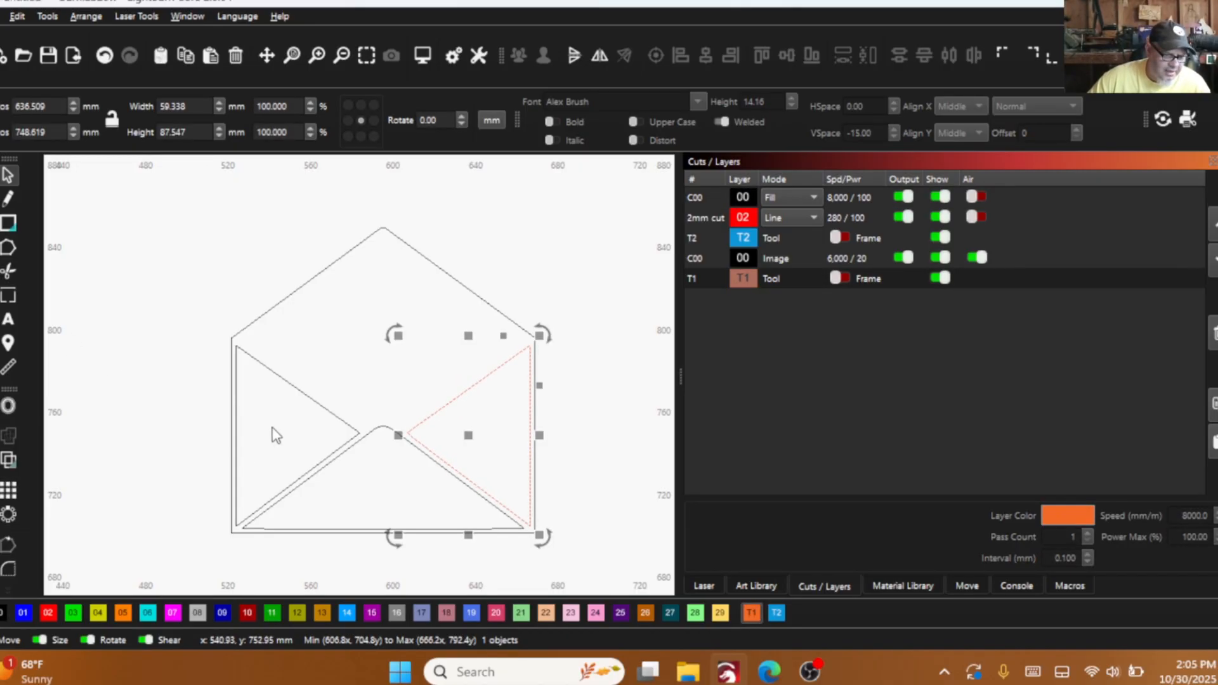
- Make a horizontally mirrored copy of the left triangular flap and move it 85 mm right over the right flap
drag(282, 419, 263, 363)
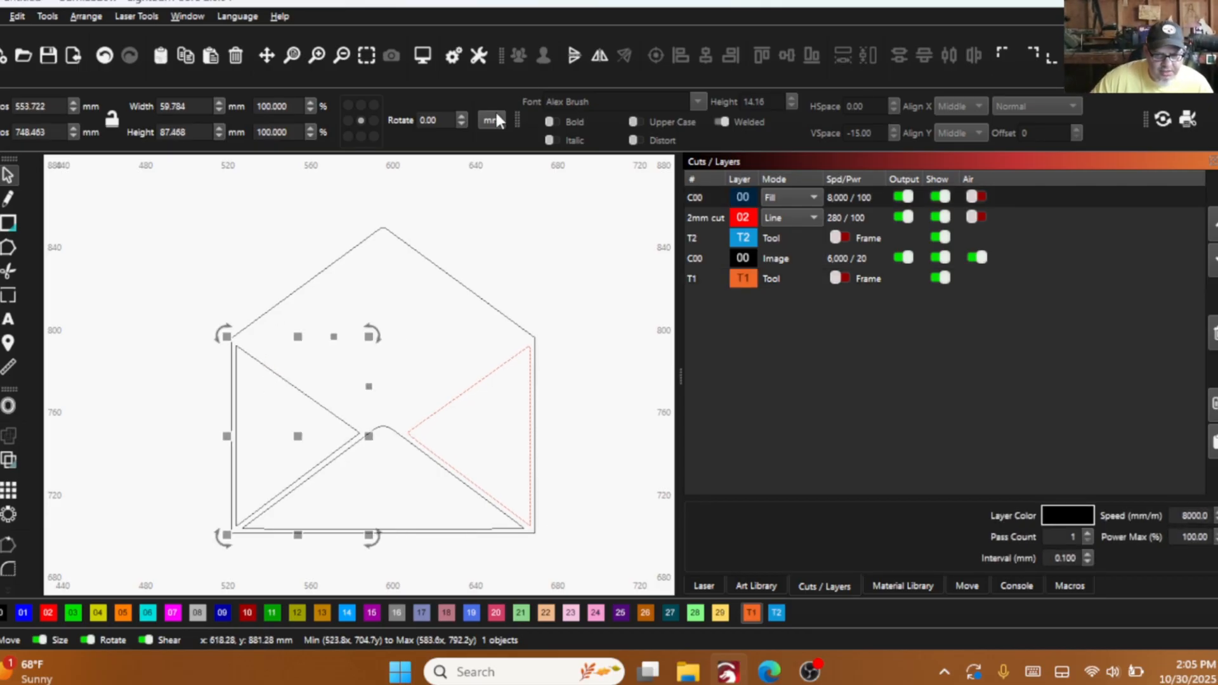
click(600, 55)
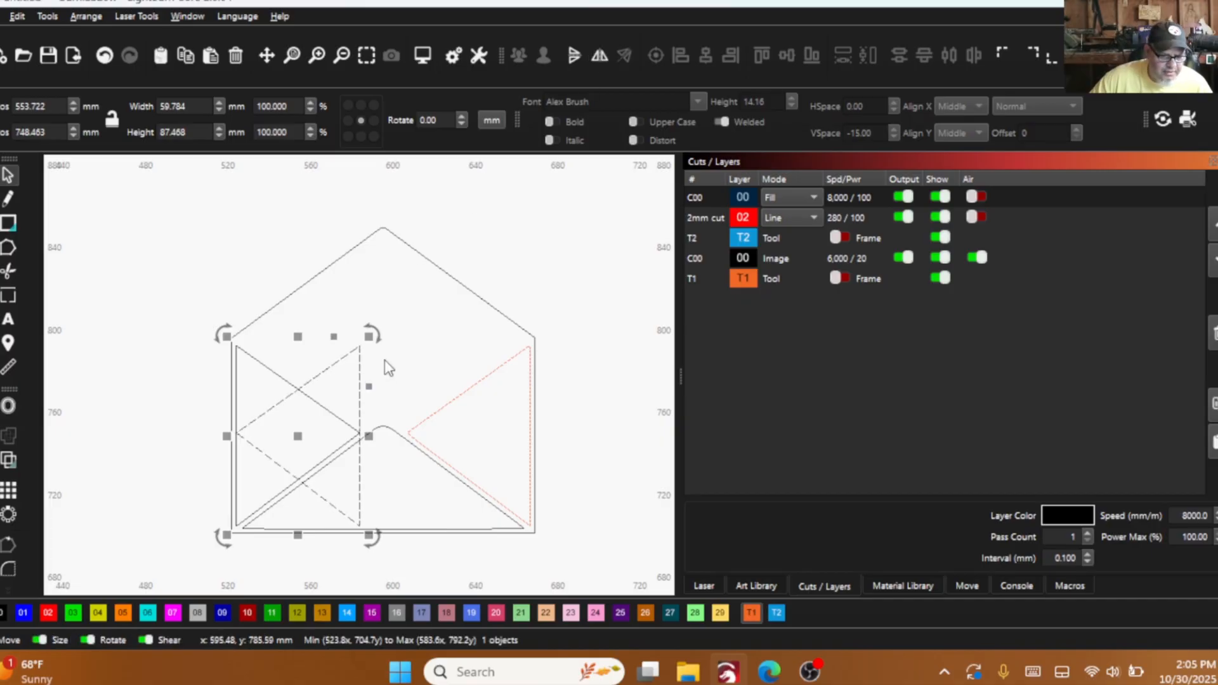
key(Right)
key(Right)
key(Right)
key(Right)
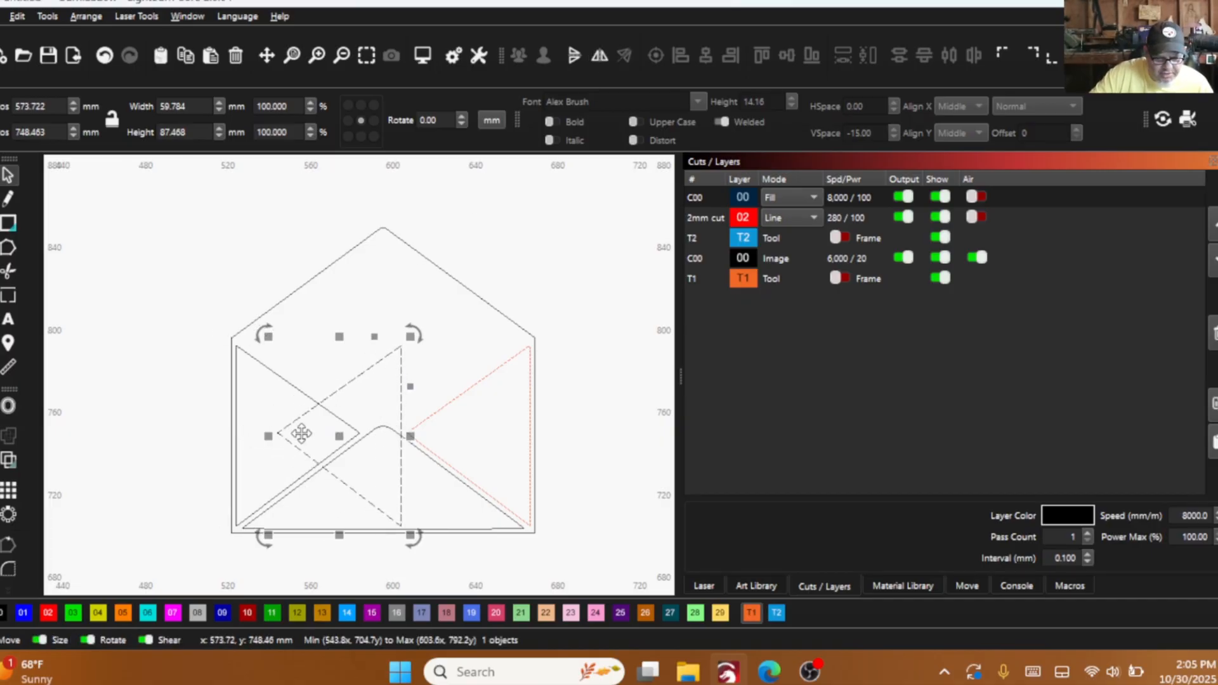
key(Right)
key(Right)
key(Right)
key(Right)
key(Right)
key(Right)
key(Right)
key(Right)
key(Right)
key(Right)
key(Right)
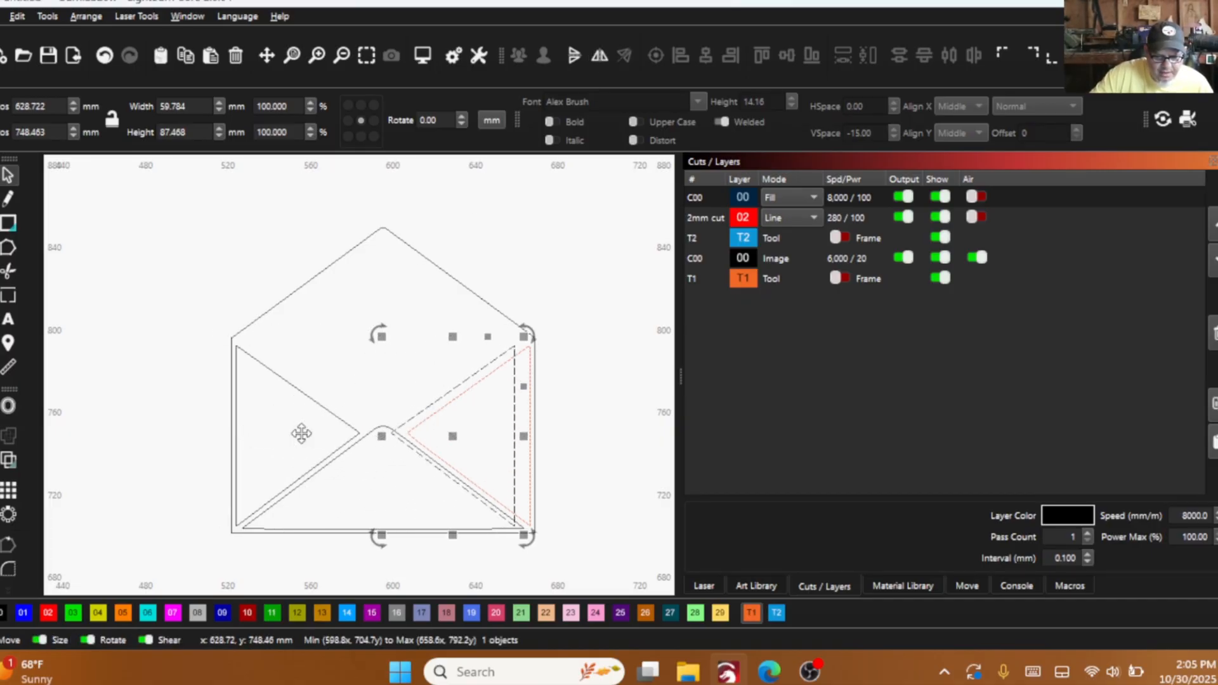
key(Right)
key(Right)
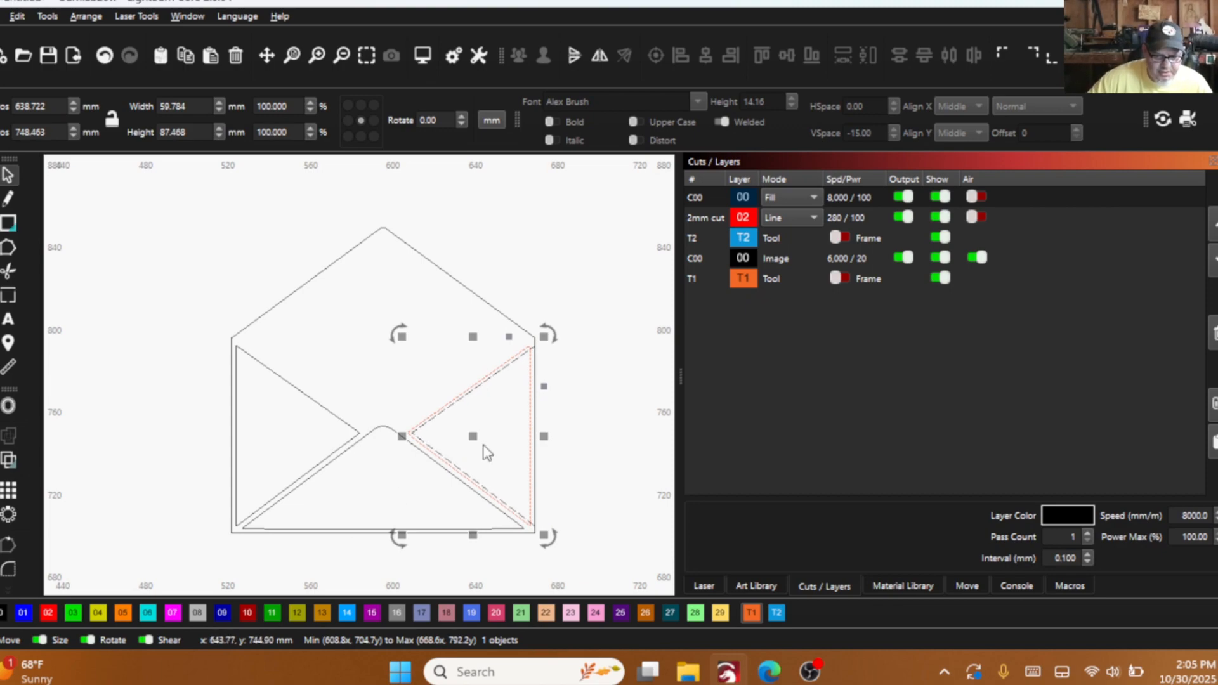
- Delete the original right flap on the T1 tool layer, leaving the mirrored copy in its place
scroll(421, 440, up, 5)
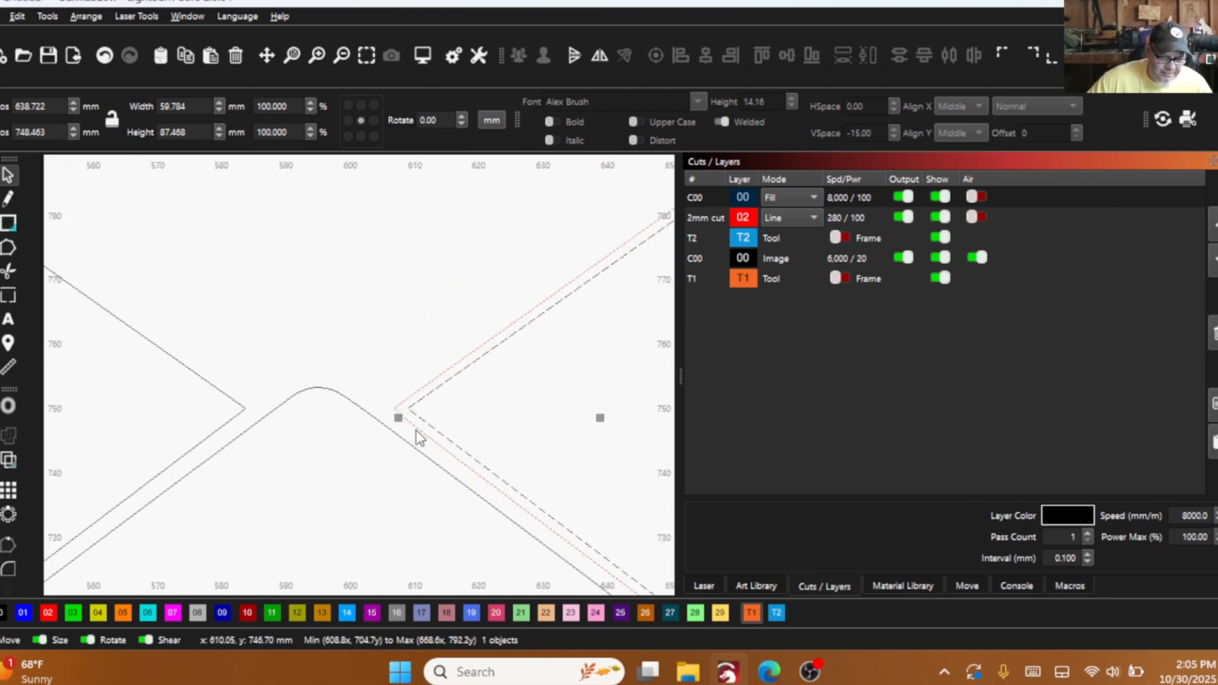
click(416, 426)
right_click(416, 426)
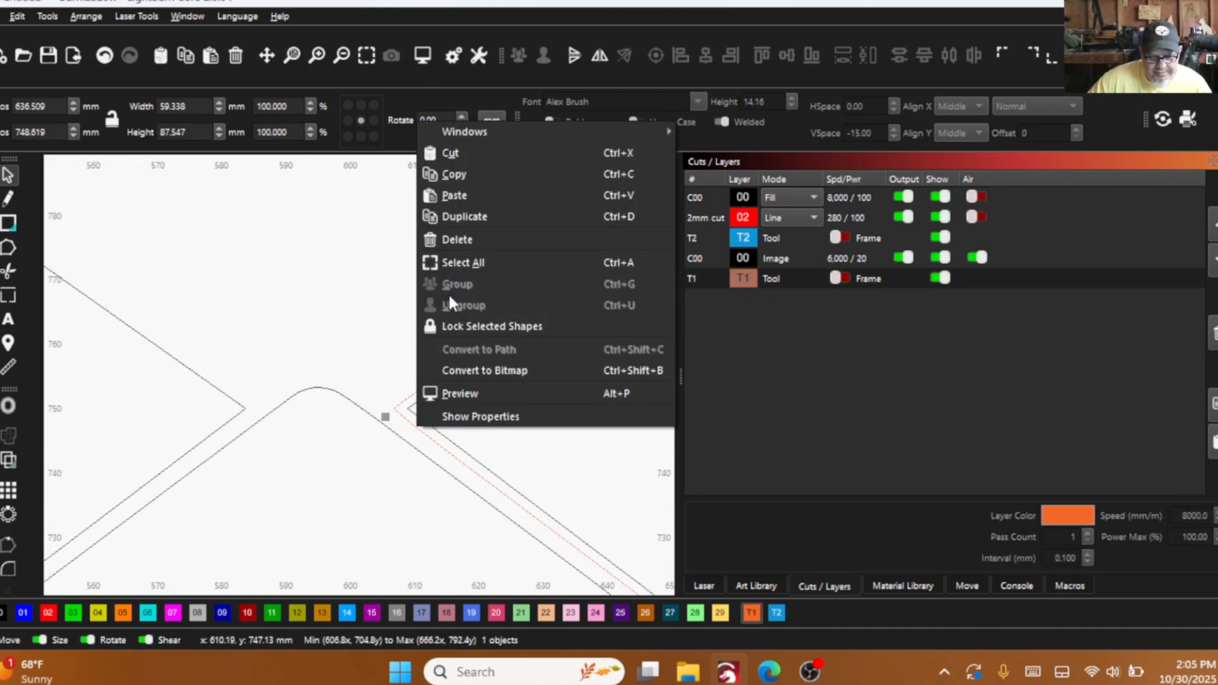
click(458, 241)
scroll(389, 429, down, 4)
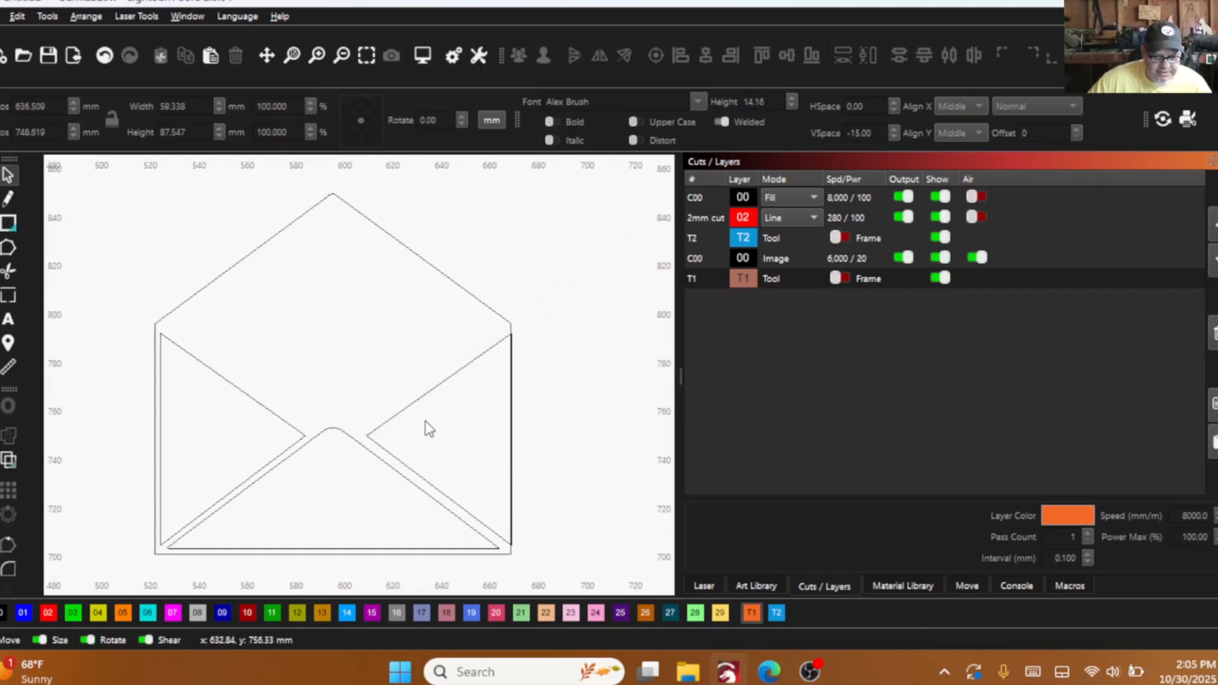
- Nudge the mirrored right flap left to X position 636.222 mm, inside the envelope's right edge
click(419, 388)
key(Left)
key(Left)
key(Left)
key(Left)
key(Left)
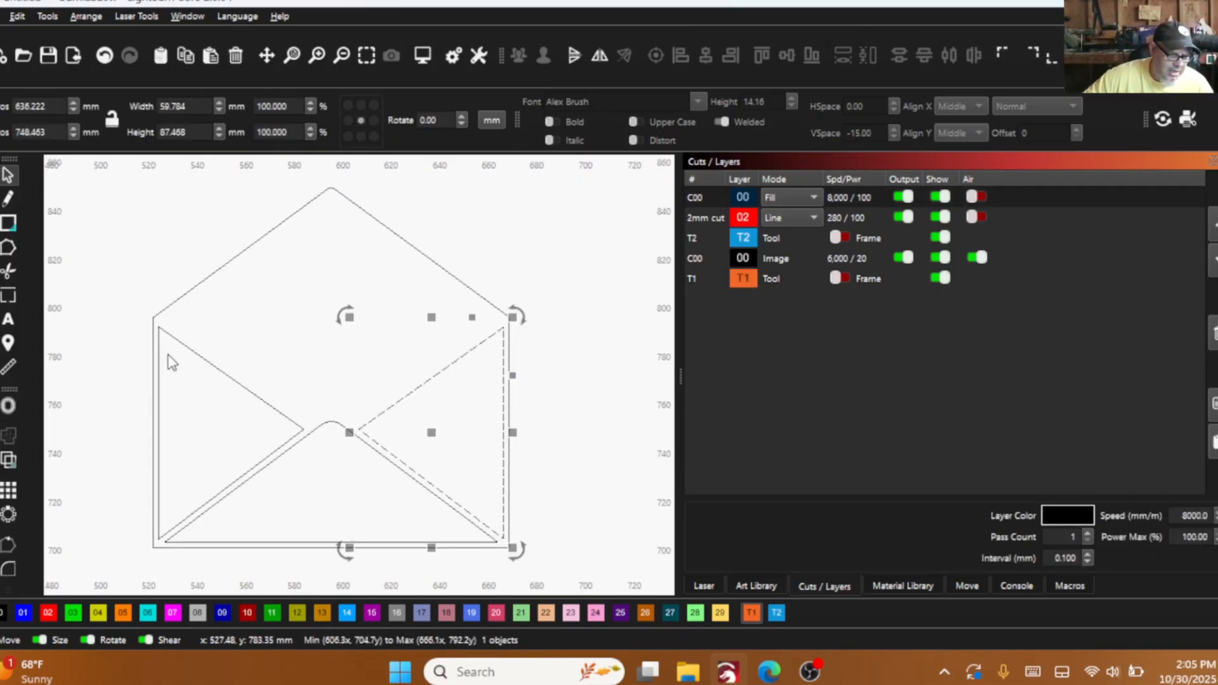
- Measure the gap between the envelope's left edge and the left flap's vertical side
scroll(168, 356, up, 3)
click(16, 364)
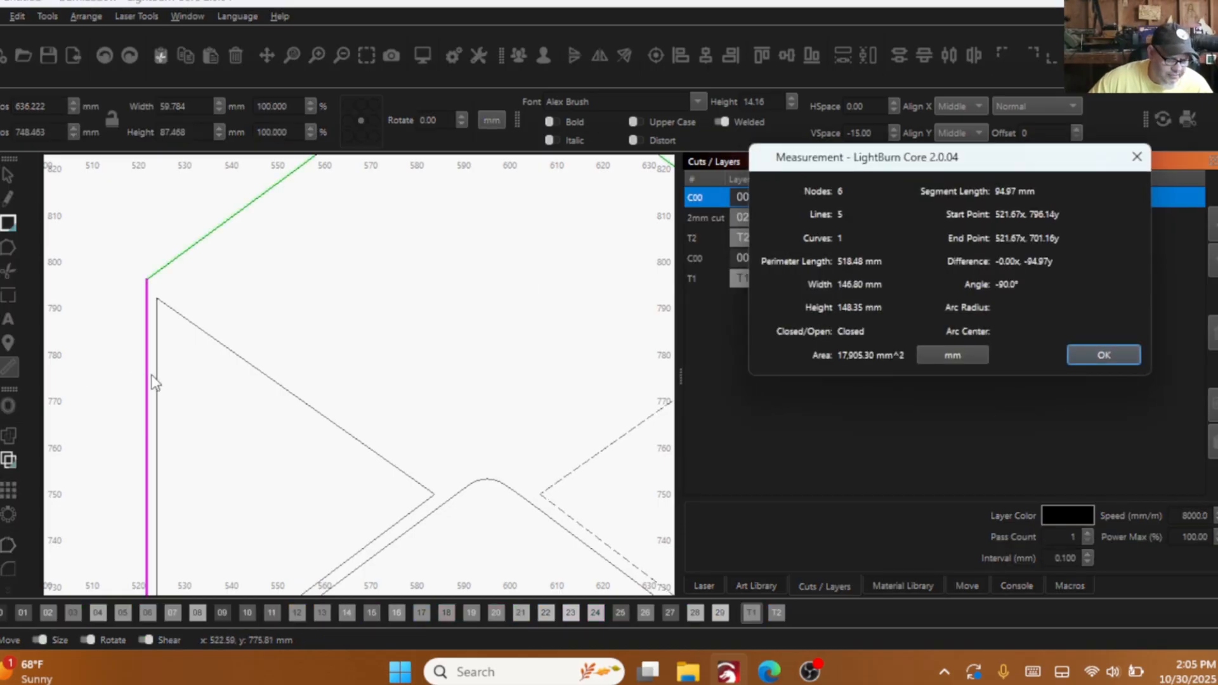
drag(152, 372, 155, 372)
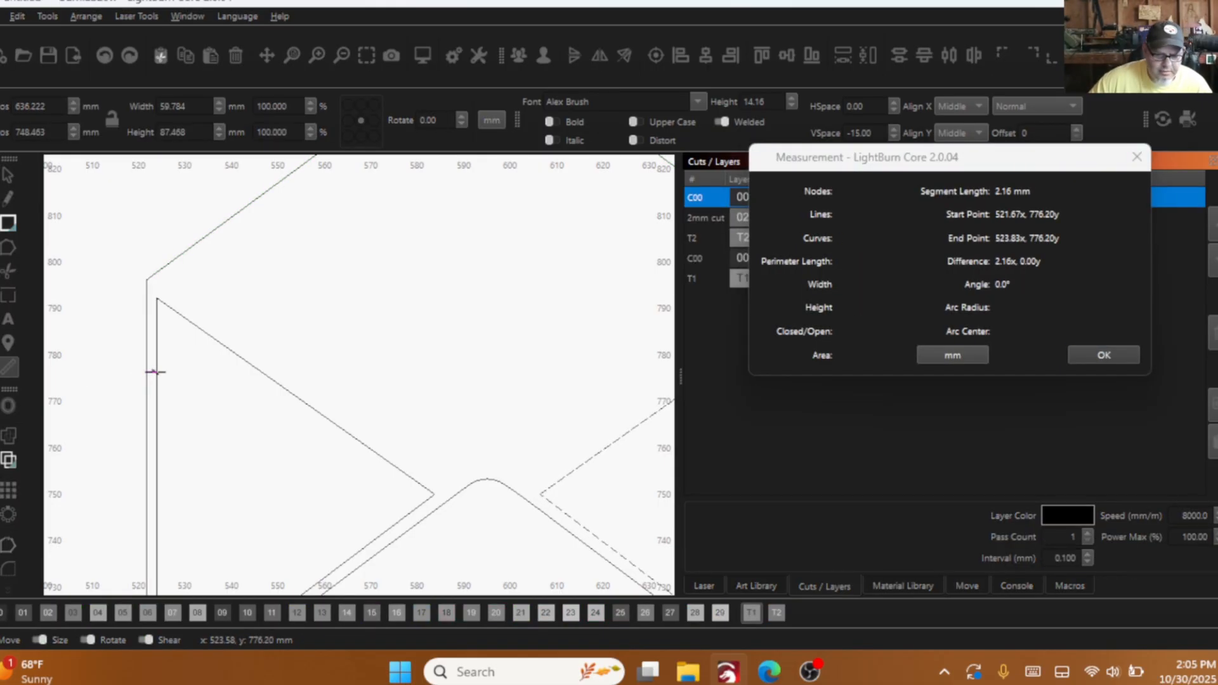
drag(155, 372, 160, 372)
click(1105, 355)
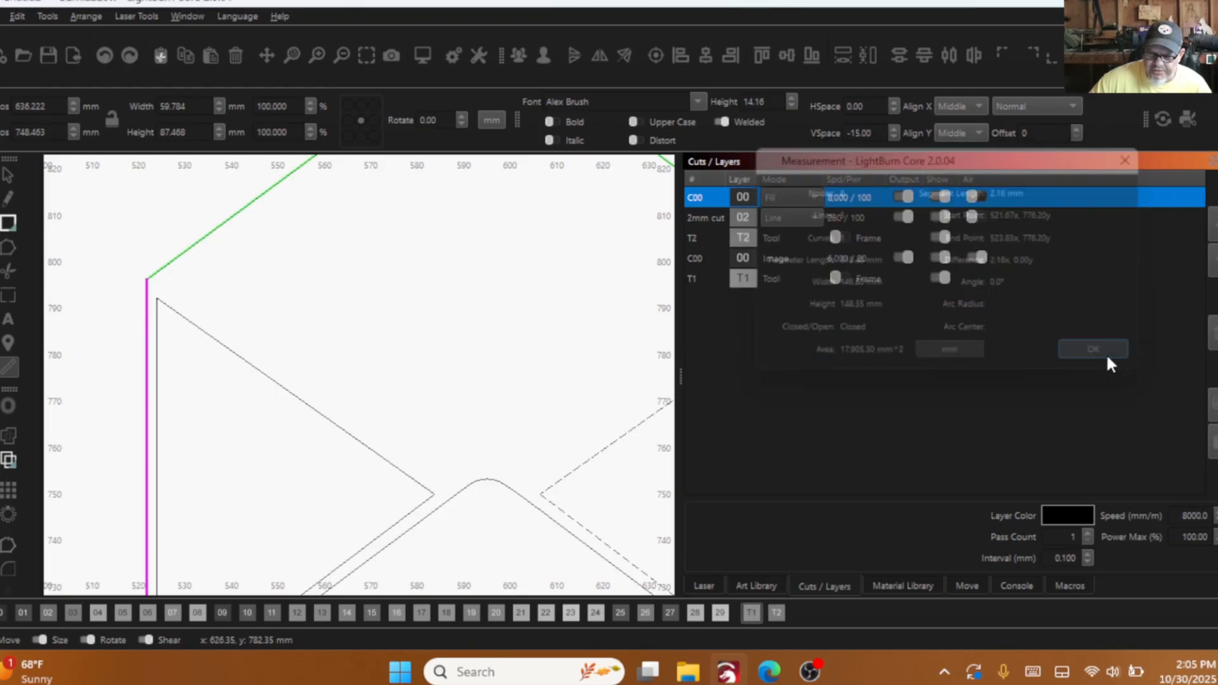
- Measure the gap between the envelope's right edge and the right flap's vertical side
click(156, 318)
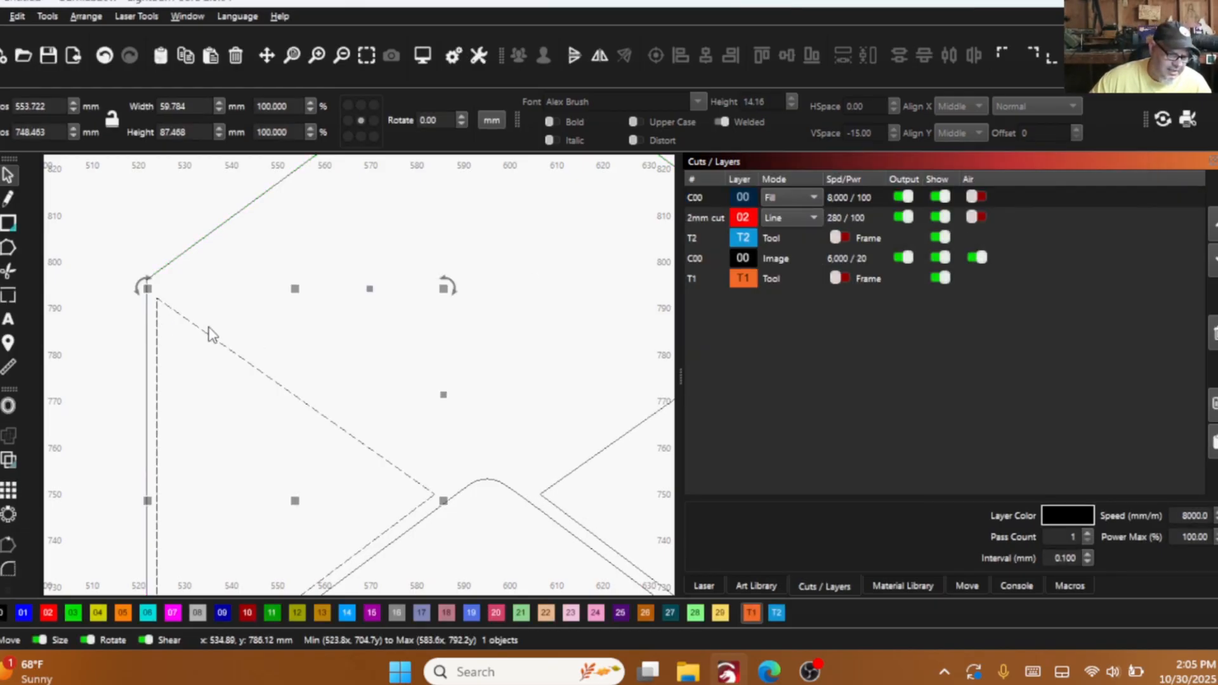
scroll(187, 318, down, 2)
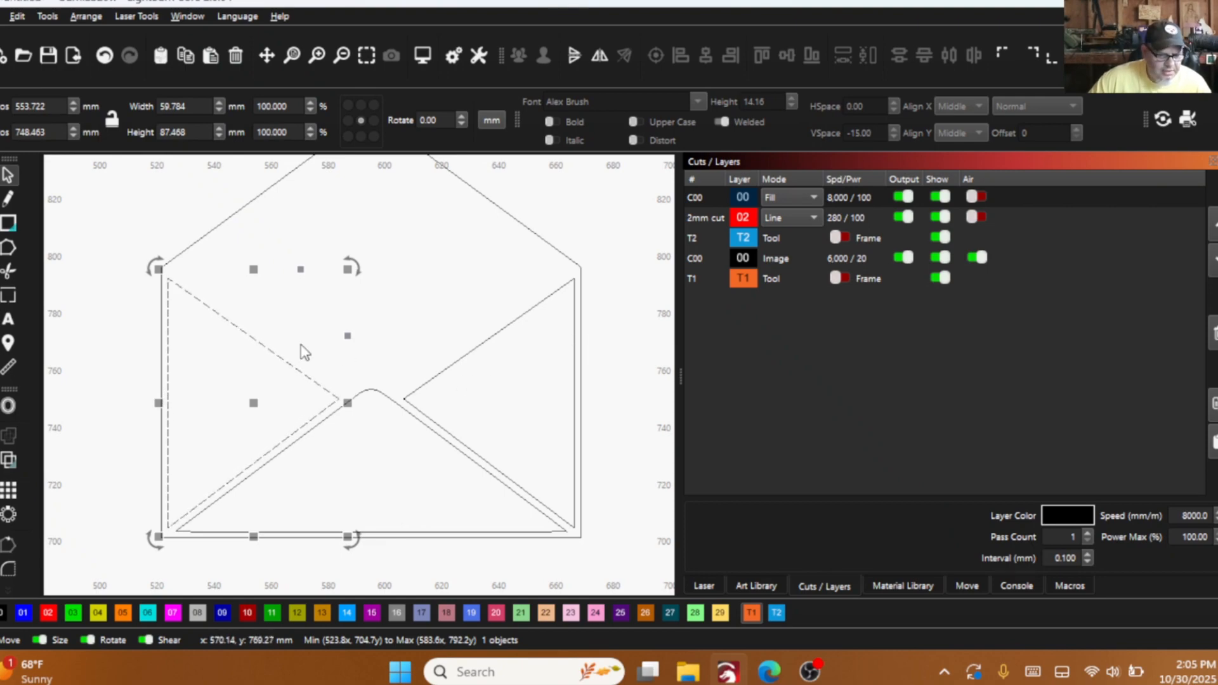
click(8, 367)
scroll(616, 364, up, 5)
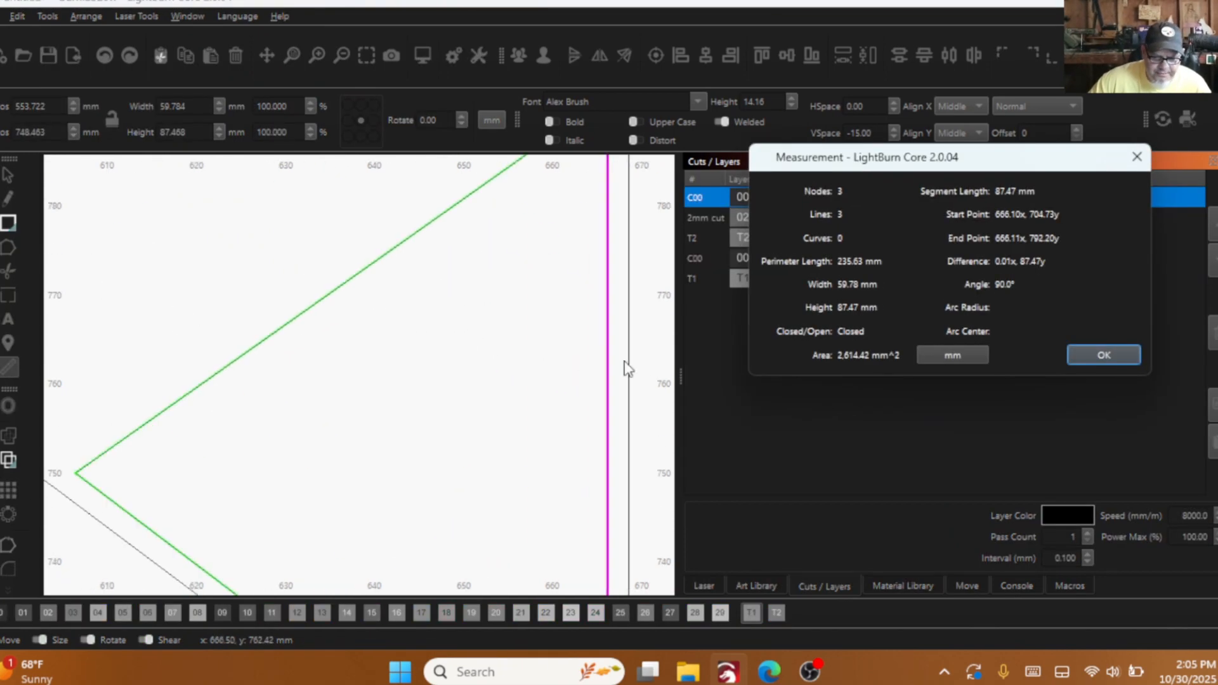
click(618, 331)
drag(618, 332, 609, 331)
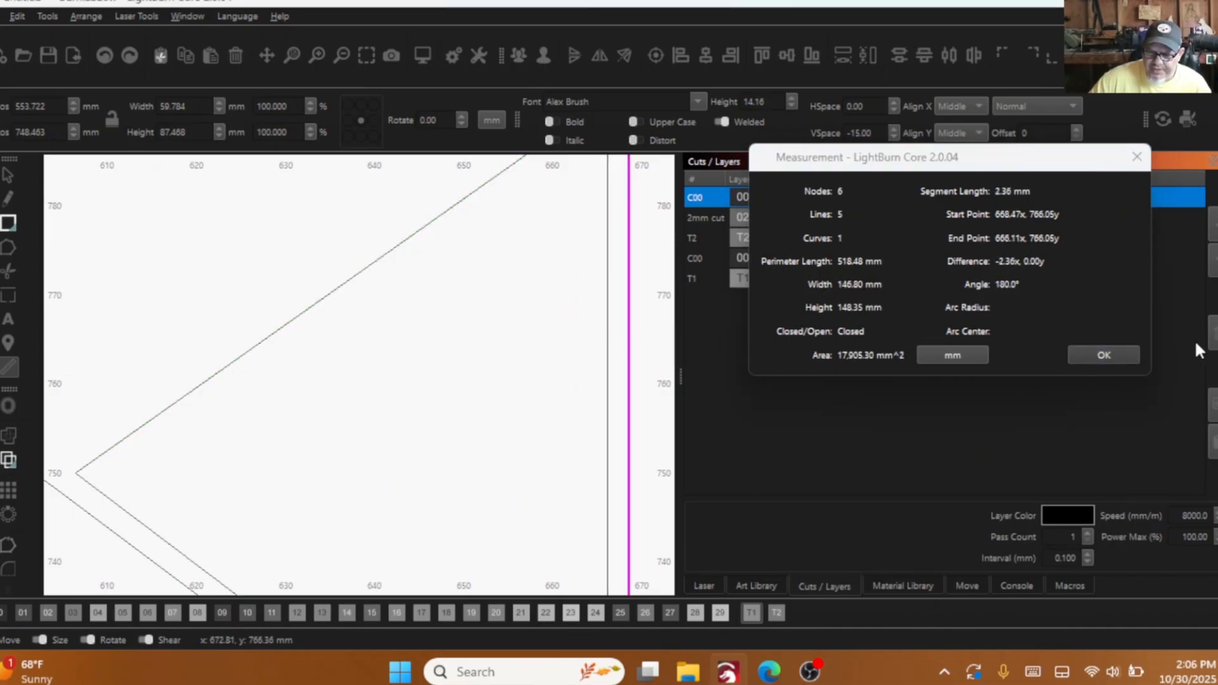
click(1107, 354)
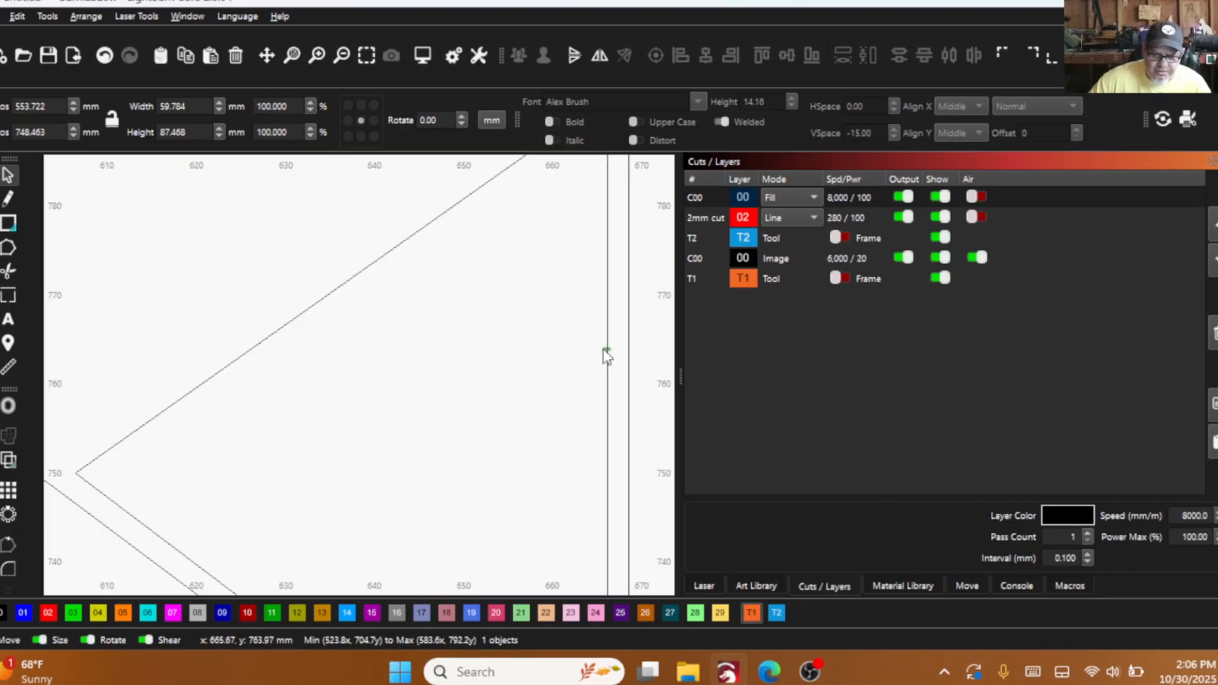
- Nudge the right flap to X position 638.722 mm so its vertical side nearly meets the envelope's right edge
click(606, 356)
key(Right)
key(Right)
key(Right)
key(Right)
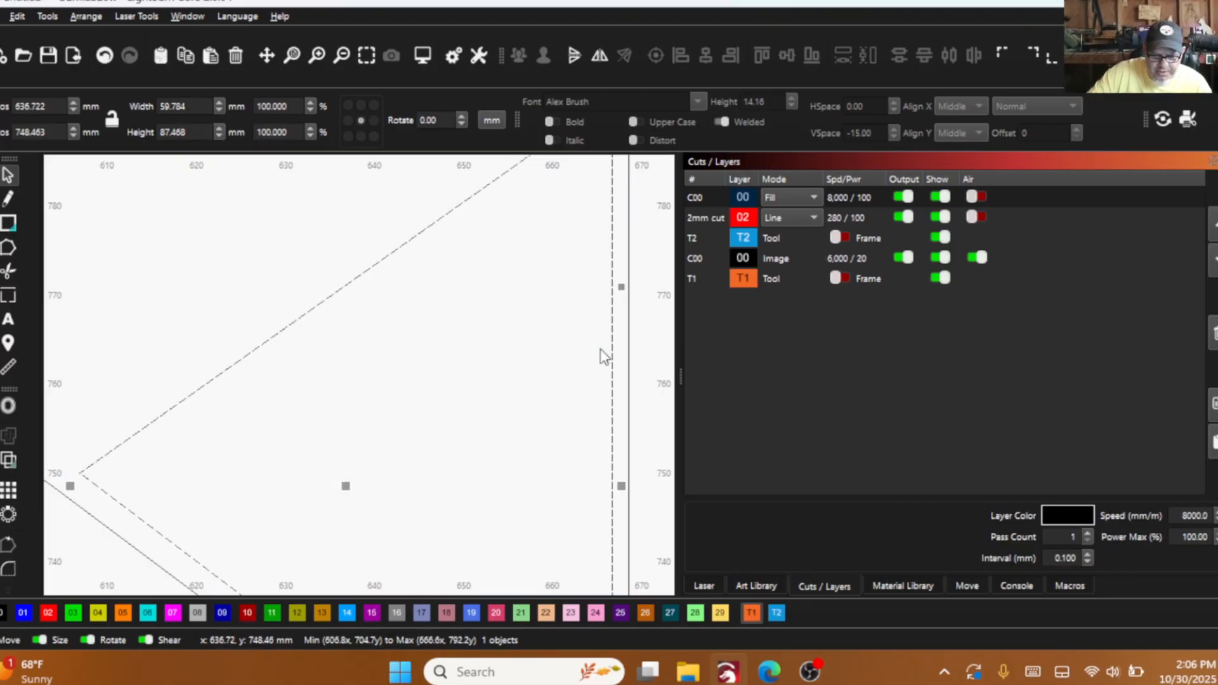
scroll(621, 440, up, 6)
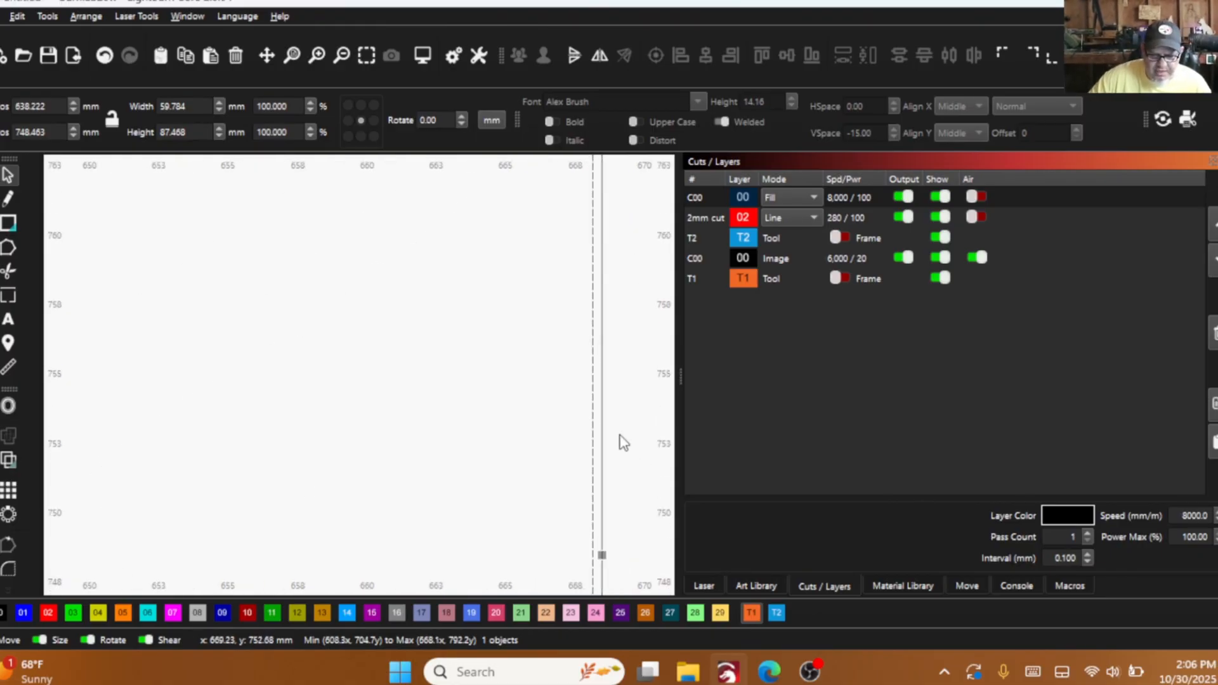
key(Right)
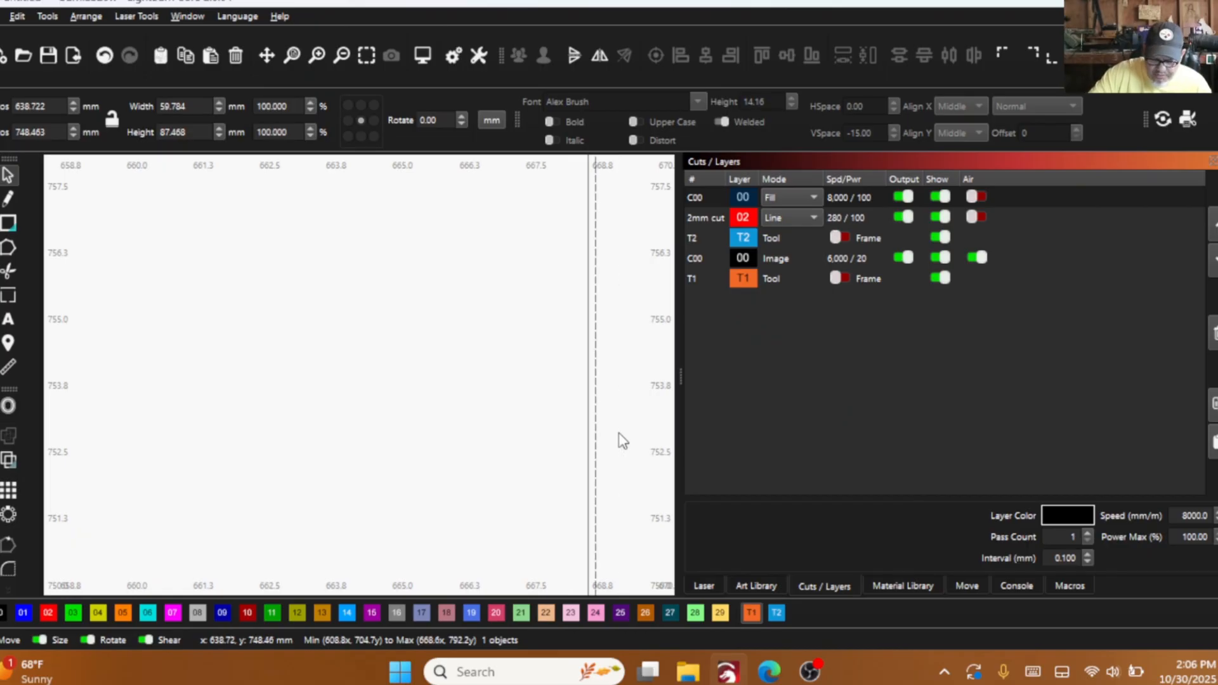
scroll(626, 466, up, 5)
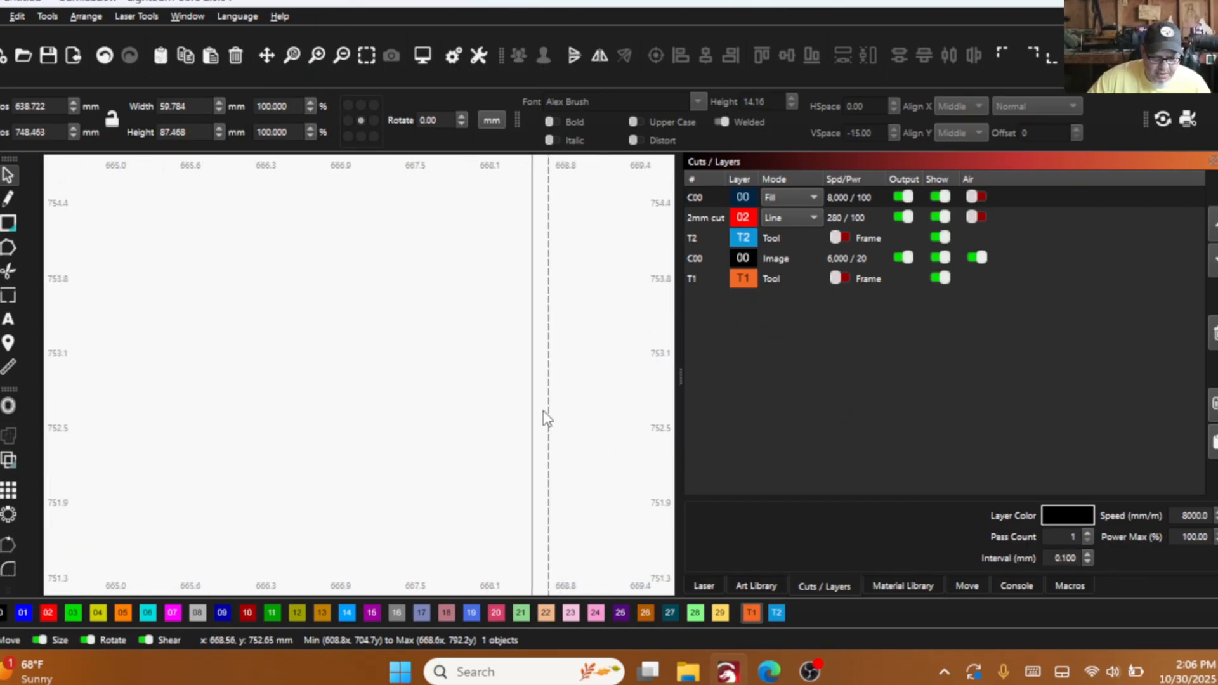
- Place a horizontal guide line at about Y 752.6 mm and snap the right flap's vertical side onto the envelope's right edge there
drag(393, 160, 533, 413)
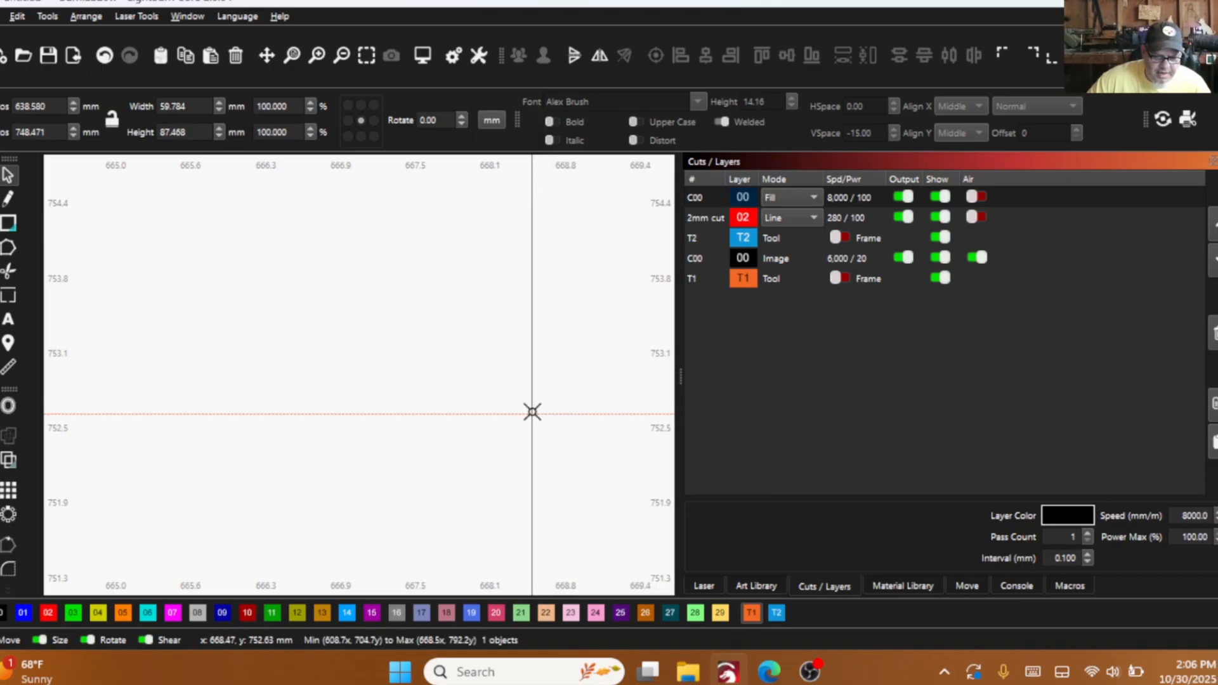
scroll(533, 410, down, 5)
click(411, 413)
right_click(367, 373)
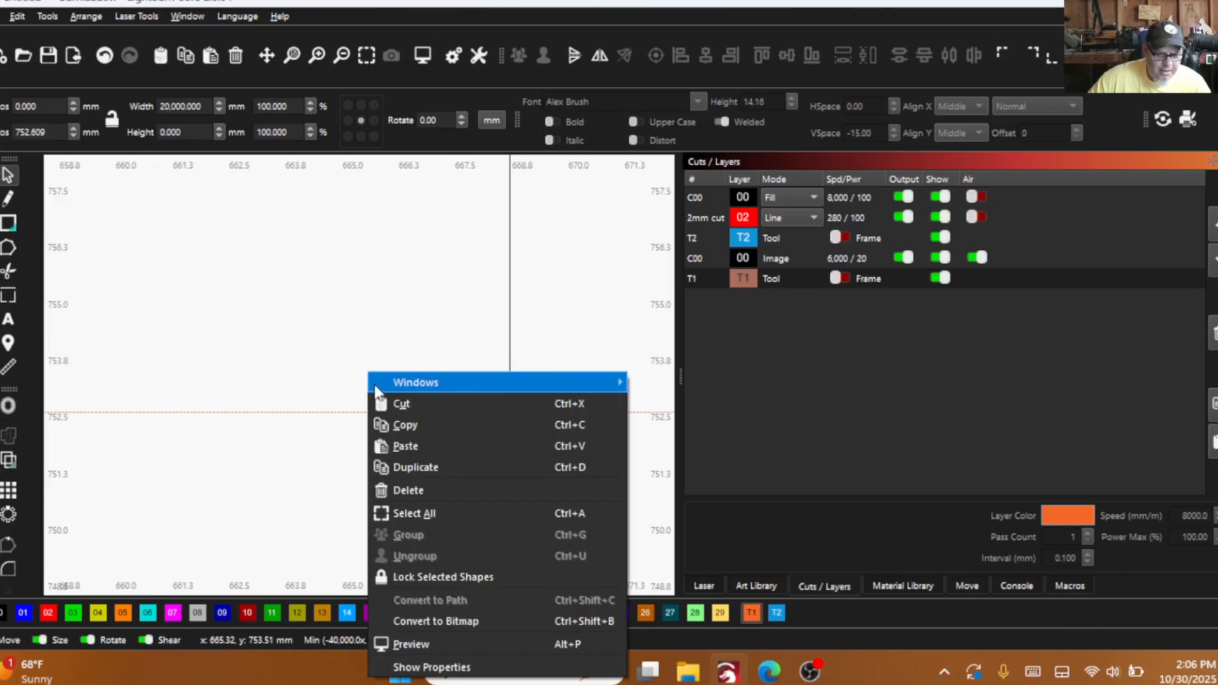
mouse_move(380, 381)
click(326, 361)
scroll(474, 383, down, 4)
- Try to snap the left flap's vertical side to the envelope's left edge at the guide line, undoing the misplaced moves
mouse_move(473, 384)
mouse_down()
mouse_move(582, 381)
mouse_move(666, 331)
mouse_up()
scroll(582, 380, down, 6)
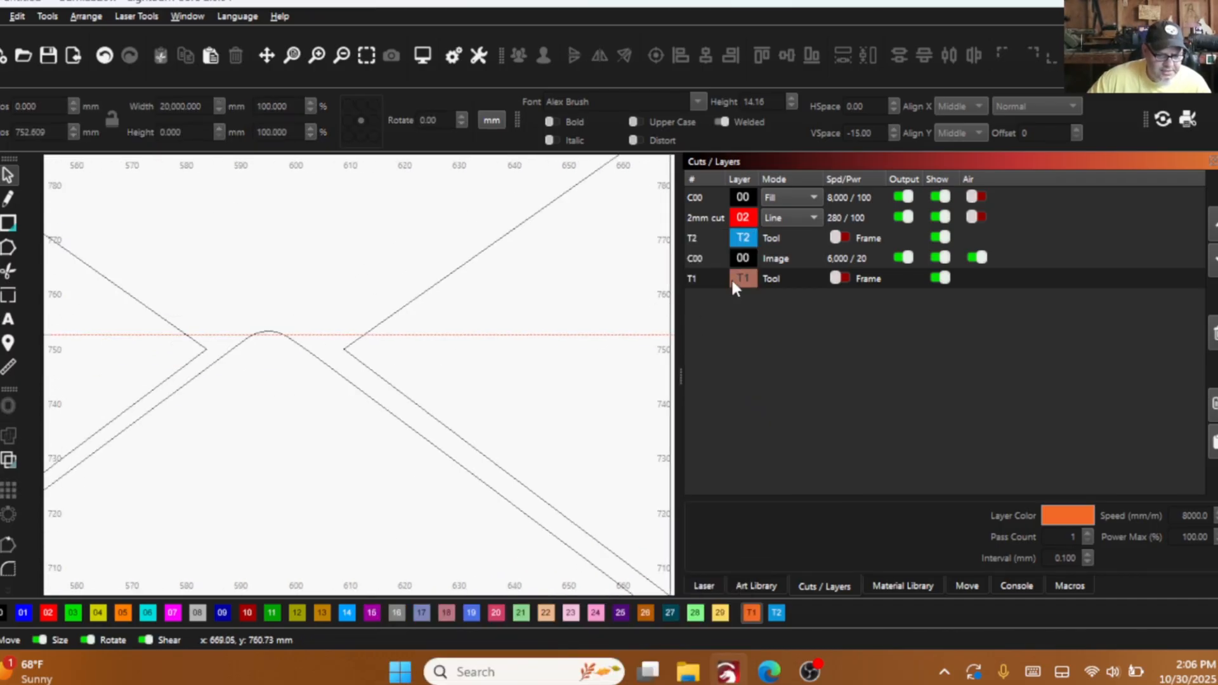
scroll(291, 304, down, 4)
drag(291, 305, 505, 295)
scroll(424, 345, up, 8)
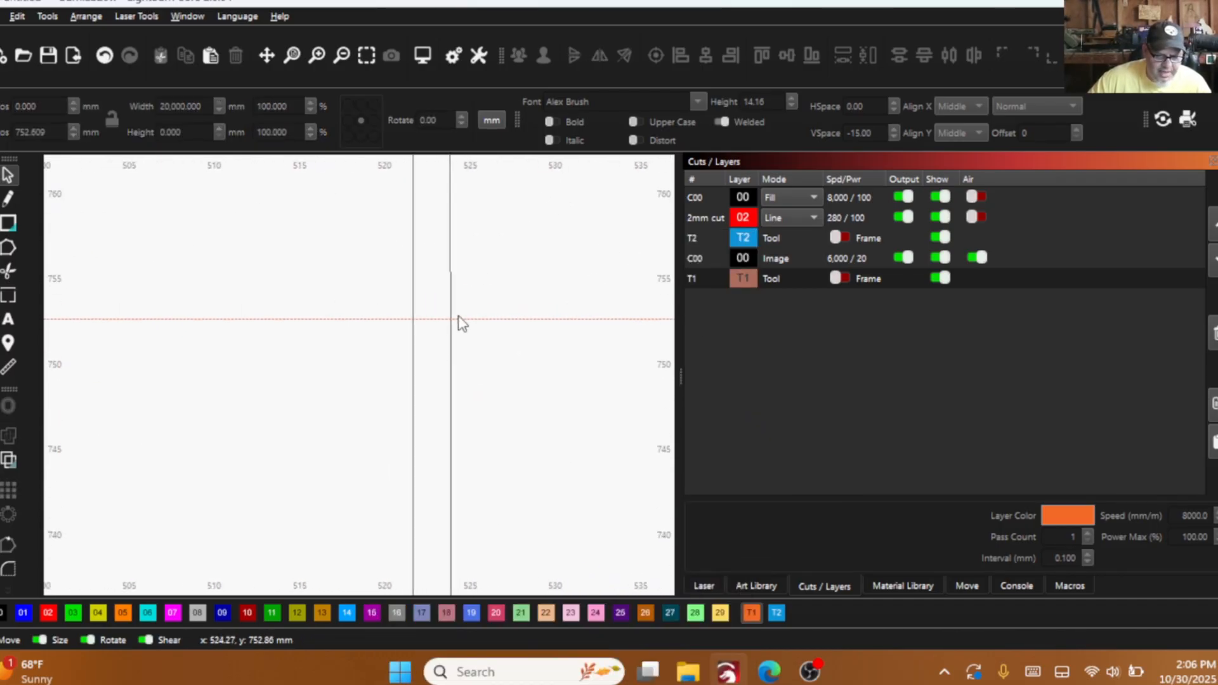
drag(449, 318, 421, 316)
click(107, 57)
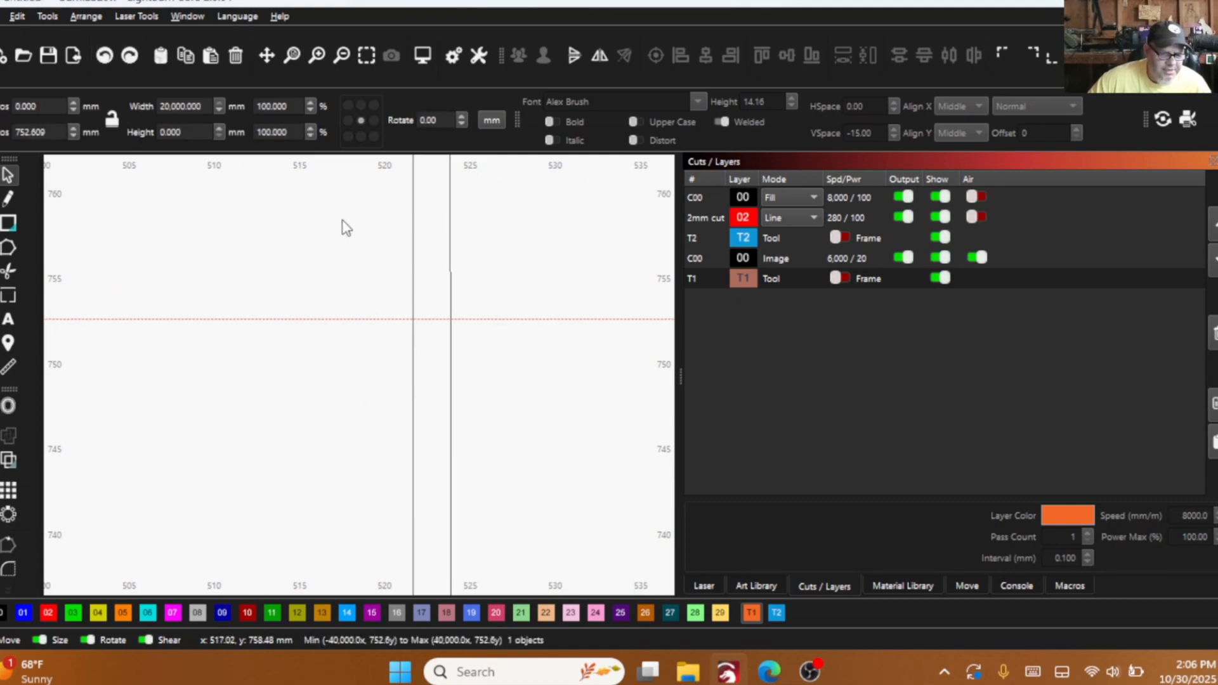
scroll(421, 276, up, 2)
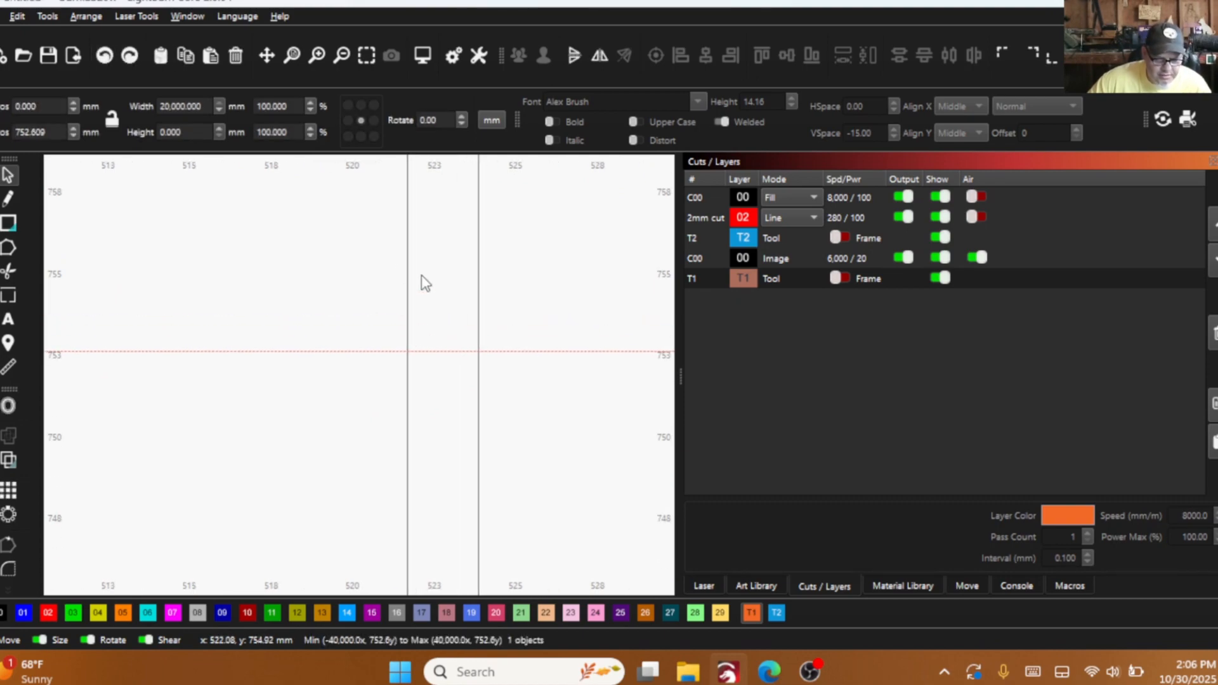
click(477, 347)
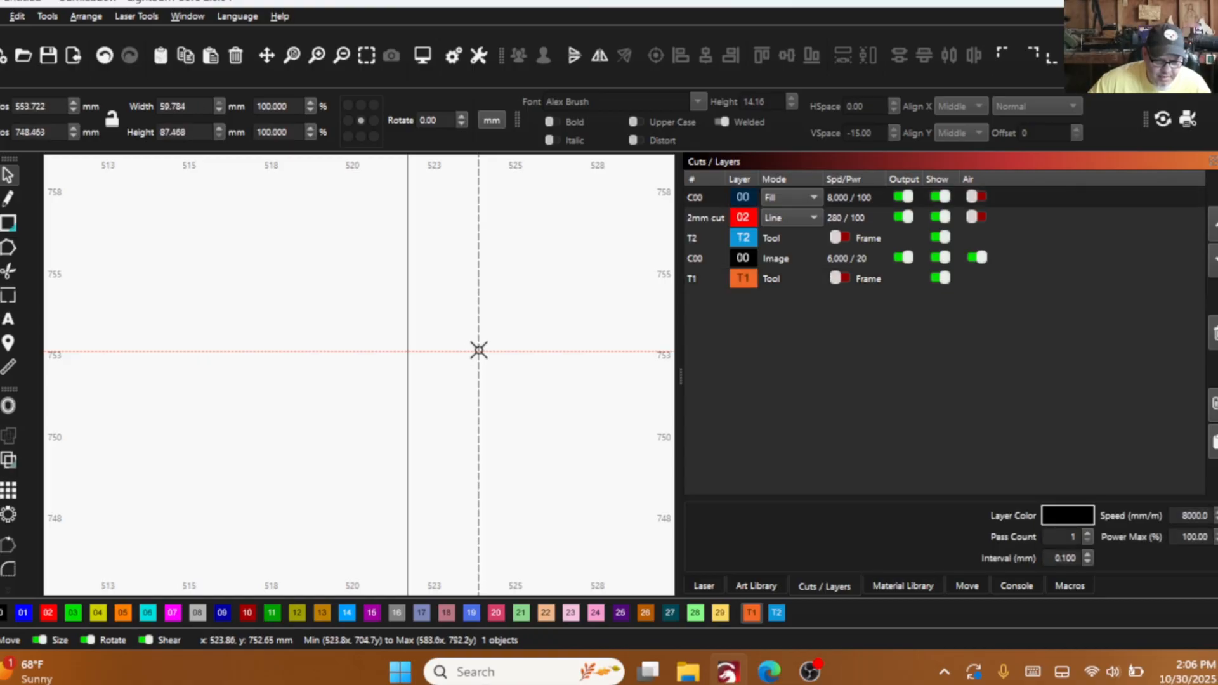
drag(478, 350, 454, 346)
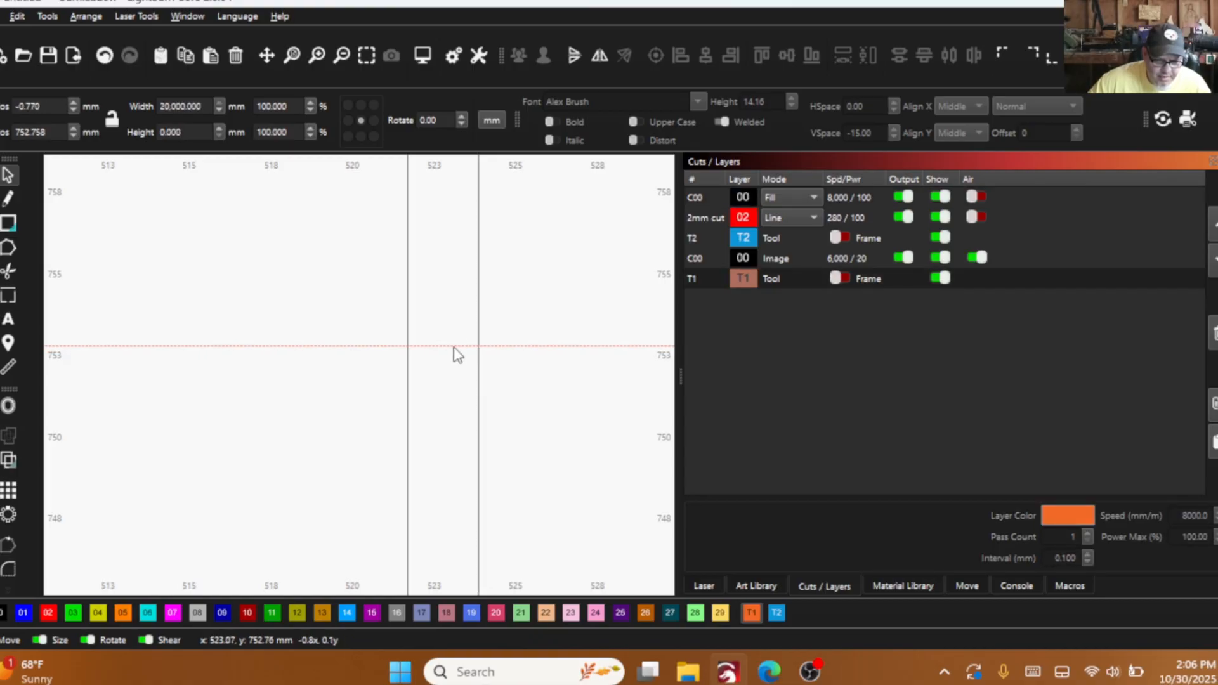
click(104, 57)
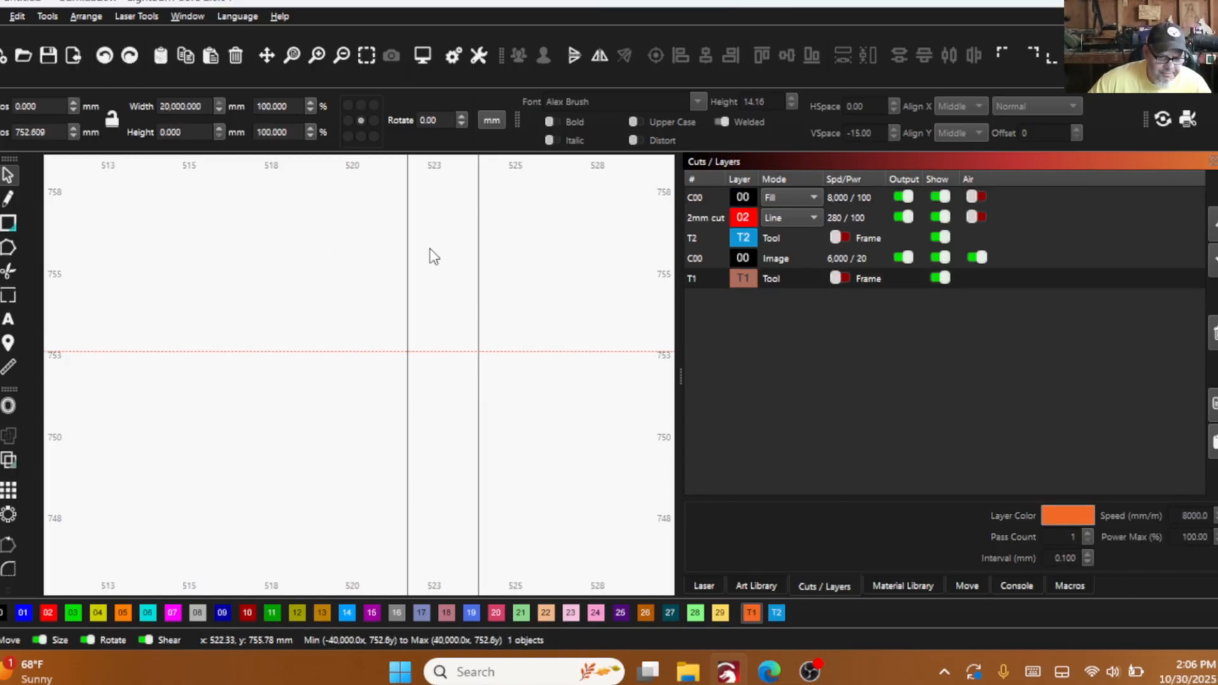
- Snap the left flap's vertical side onto the envelope's left edge and delete the horizontal guide line
click(478, 348)
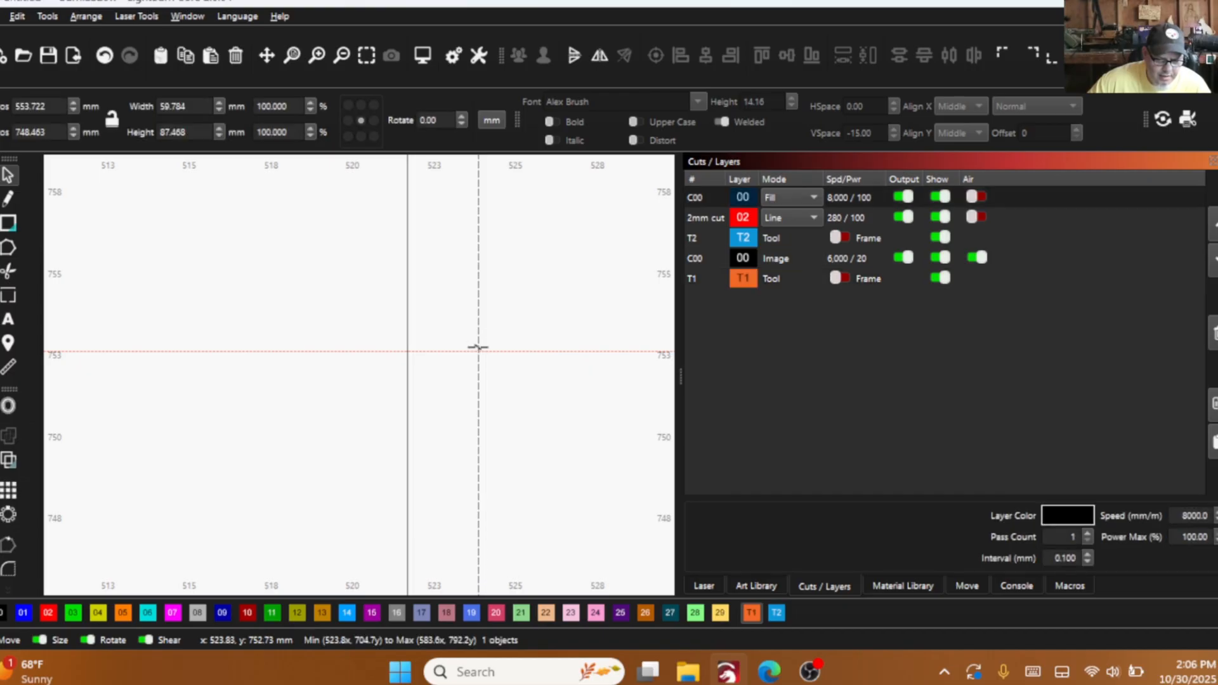
drag(478, 347, 408, 347)
scroll(299, 398, down, 3)
click(179, 346)
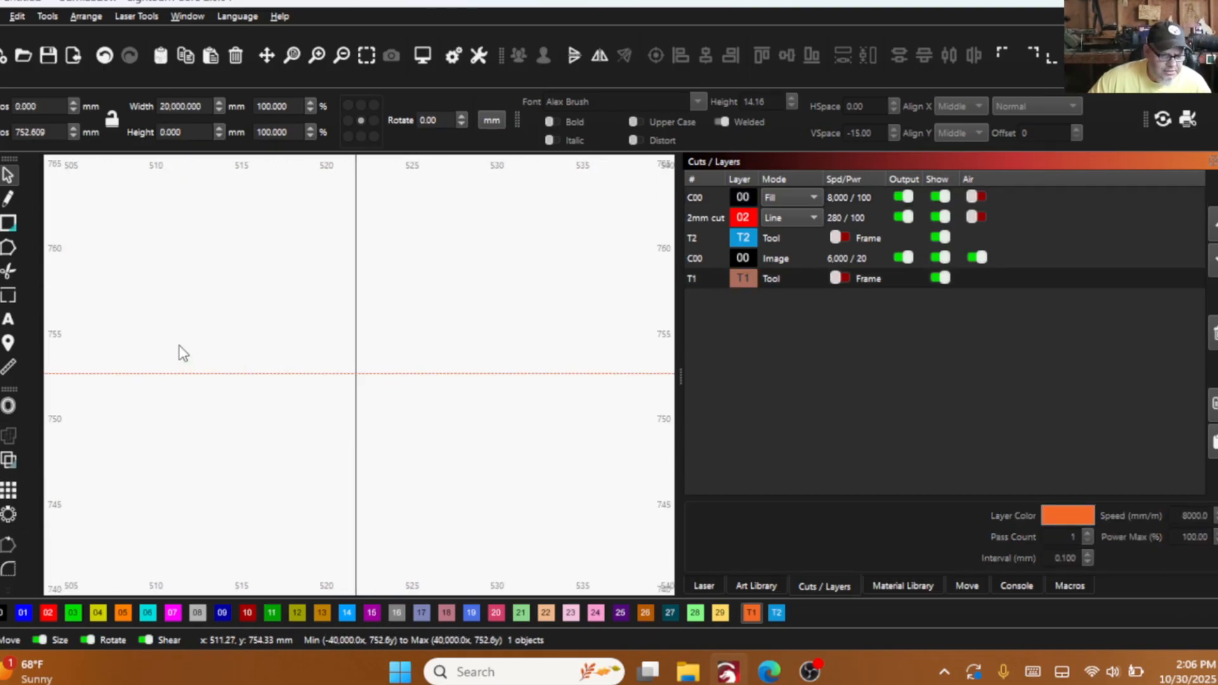
right_click(180, 348)
click(210, 462)
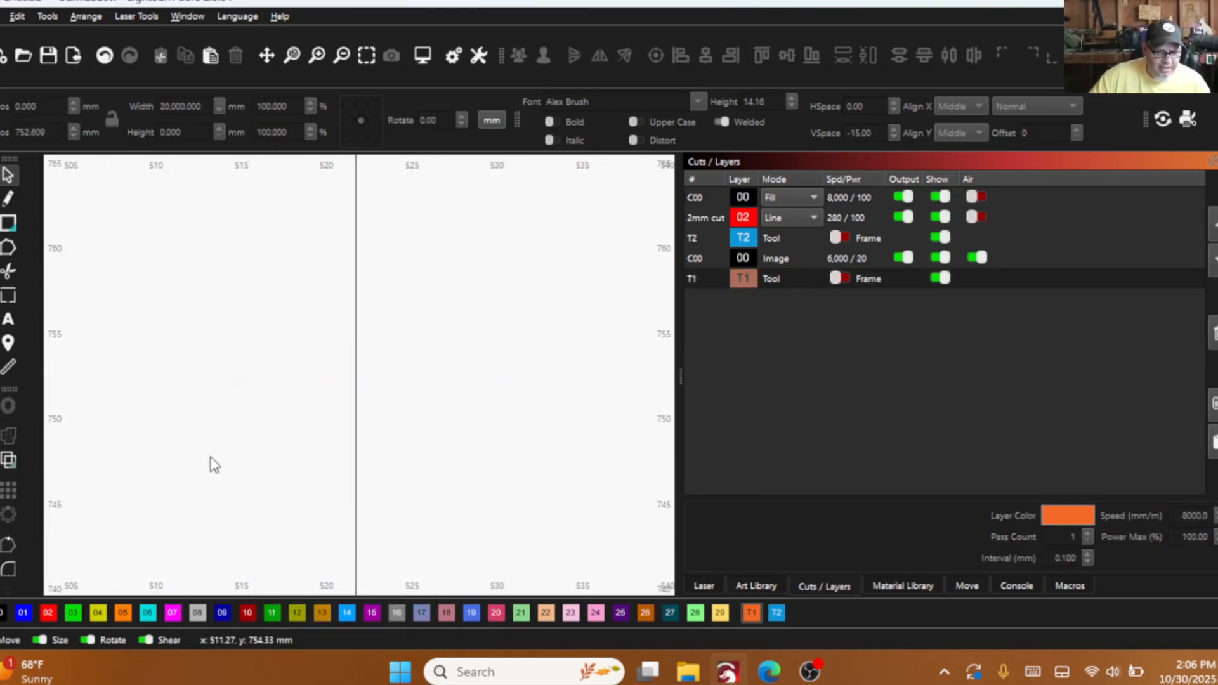
scroll(213, 464, down, 6)
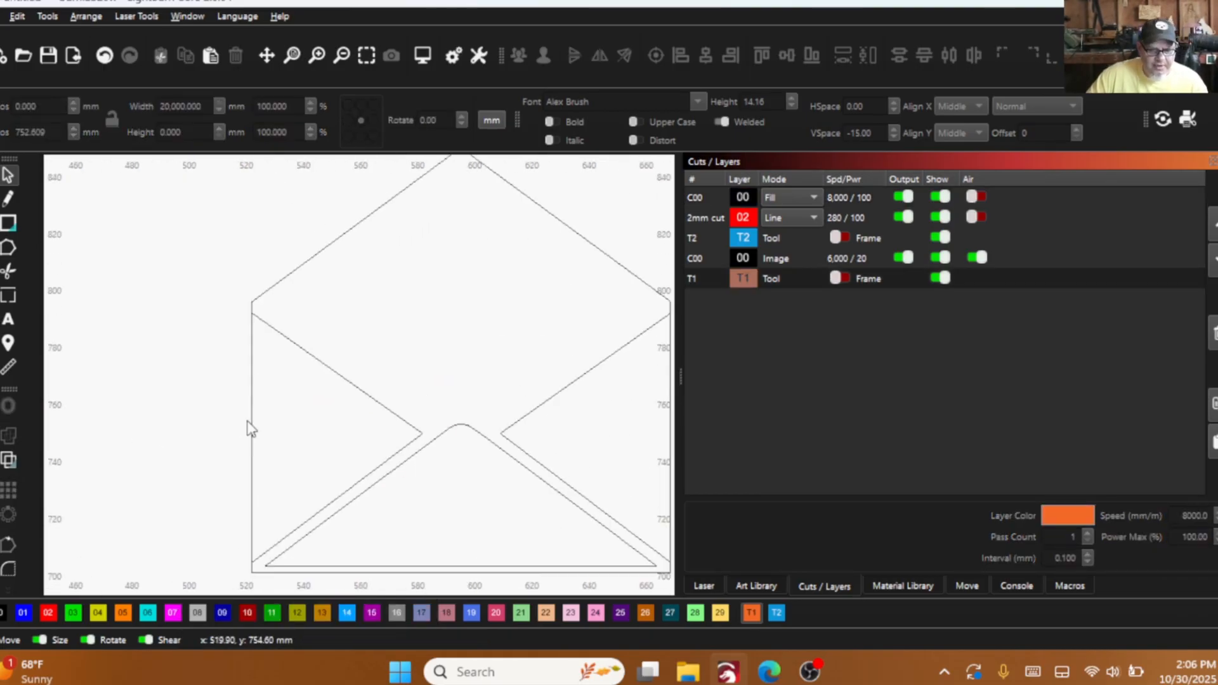
- Set the Ctrl-Arrow shape move increment to 1 mm in the units and grids settings
click(446, 62)
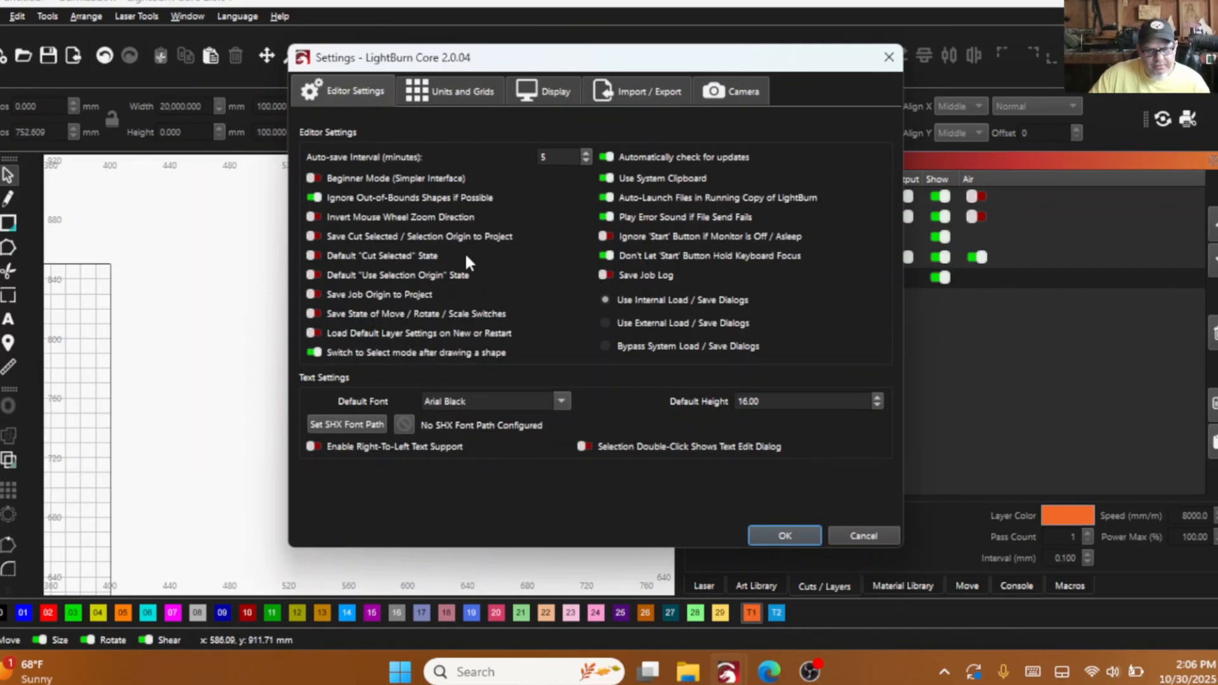
click(482, 95)
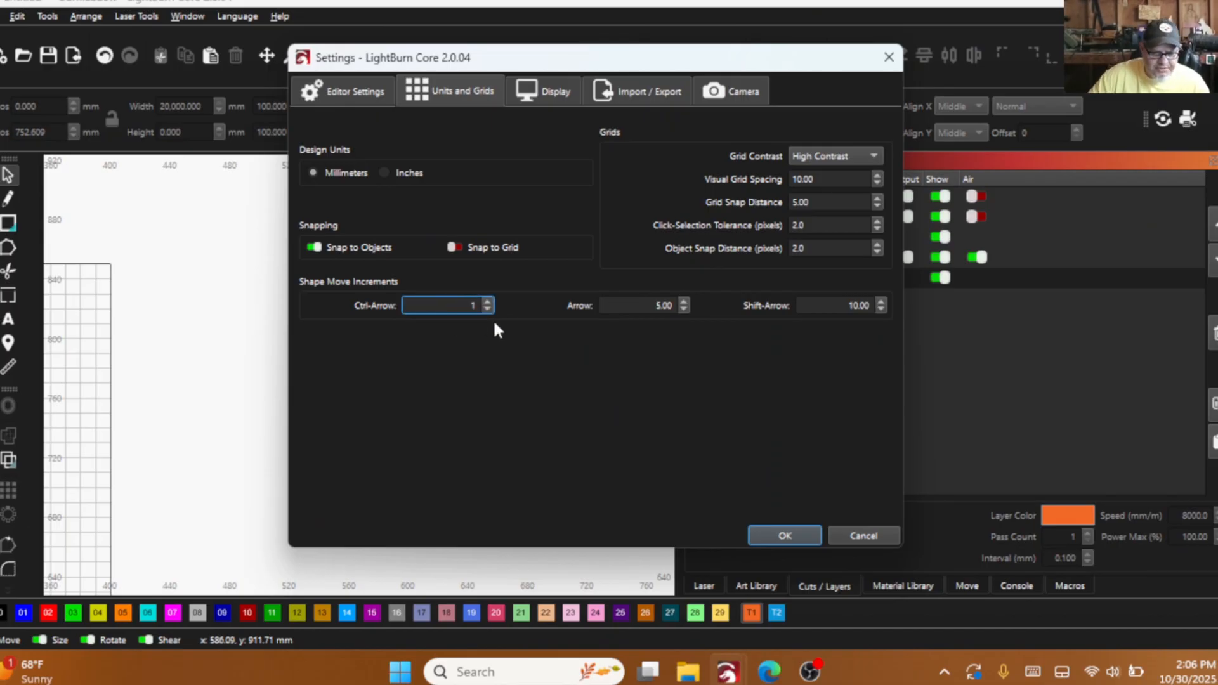
click(785, 536)
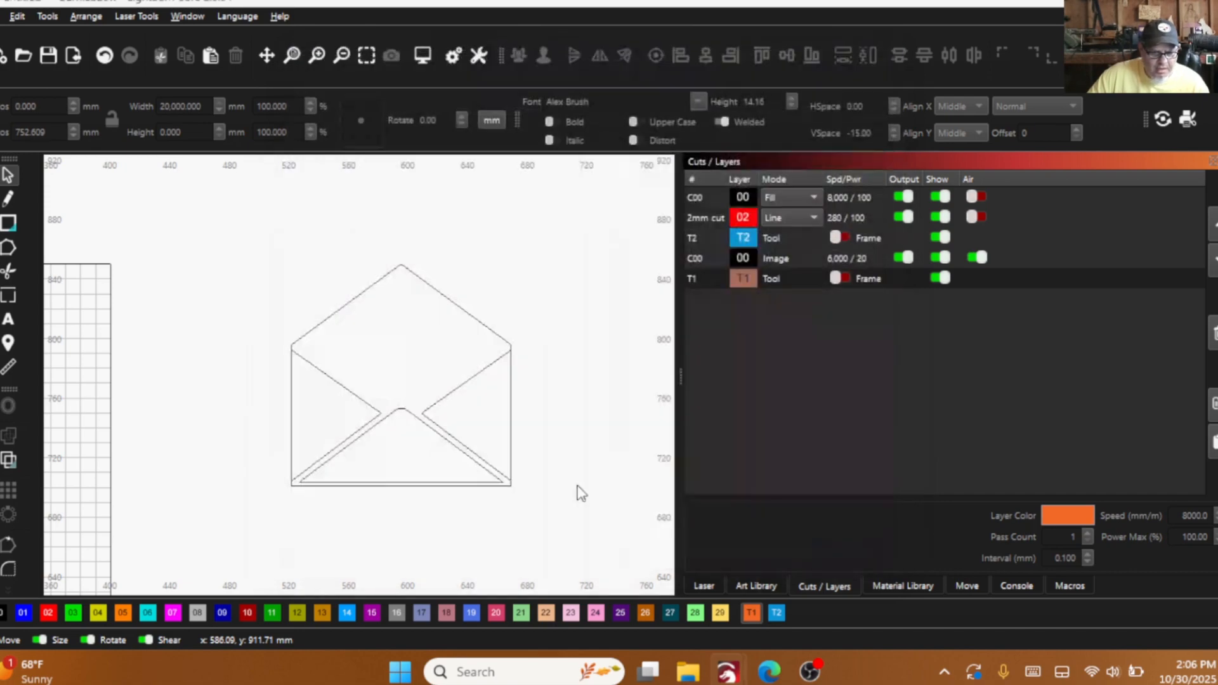
- Nudge the left flap 3 mm inward from the envelope's left edge, to X position 554.555 mm
scroll(571, 489, up, 4)
scroll(442, 486, up, 4)
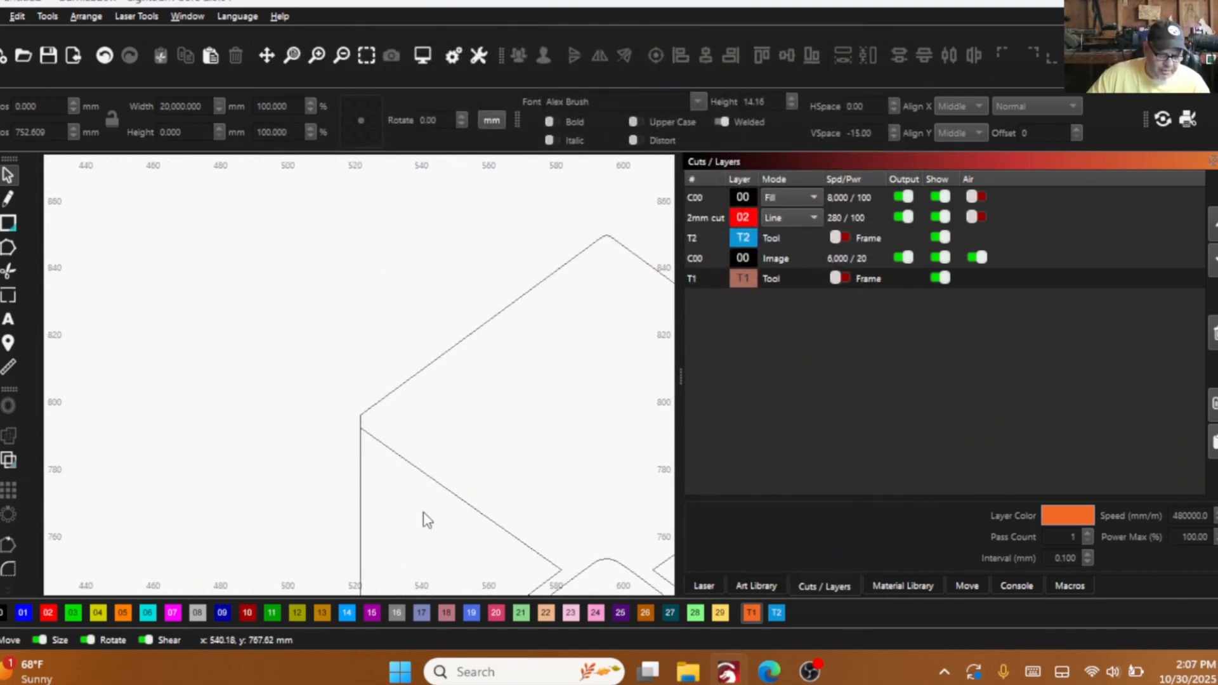
drag(413, 444, 400, 372)
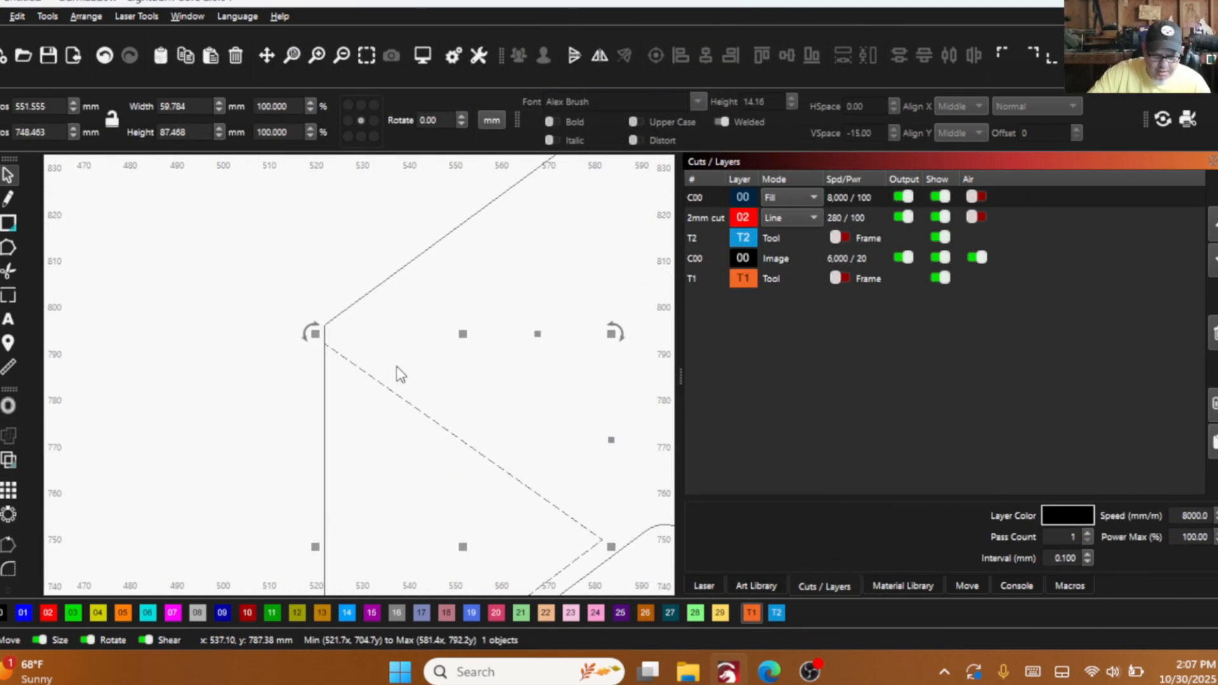
key(ctrl+Right)
key(ctrl+Right)
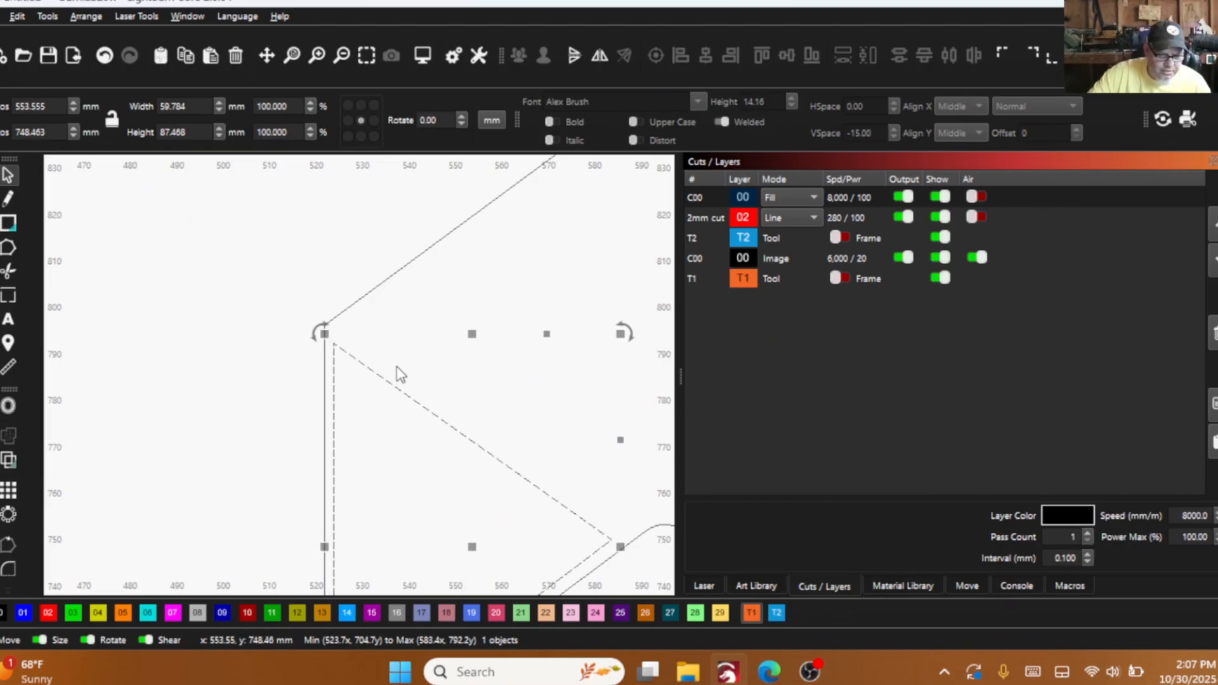
key(ctrl+Right)
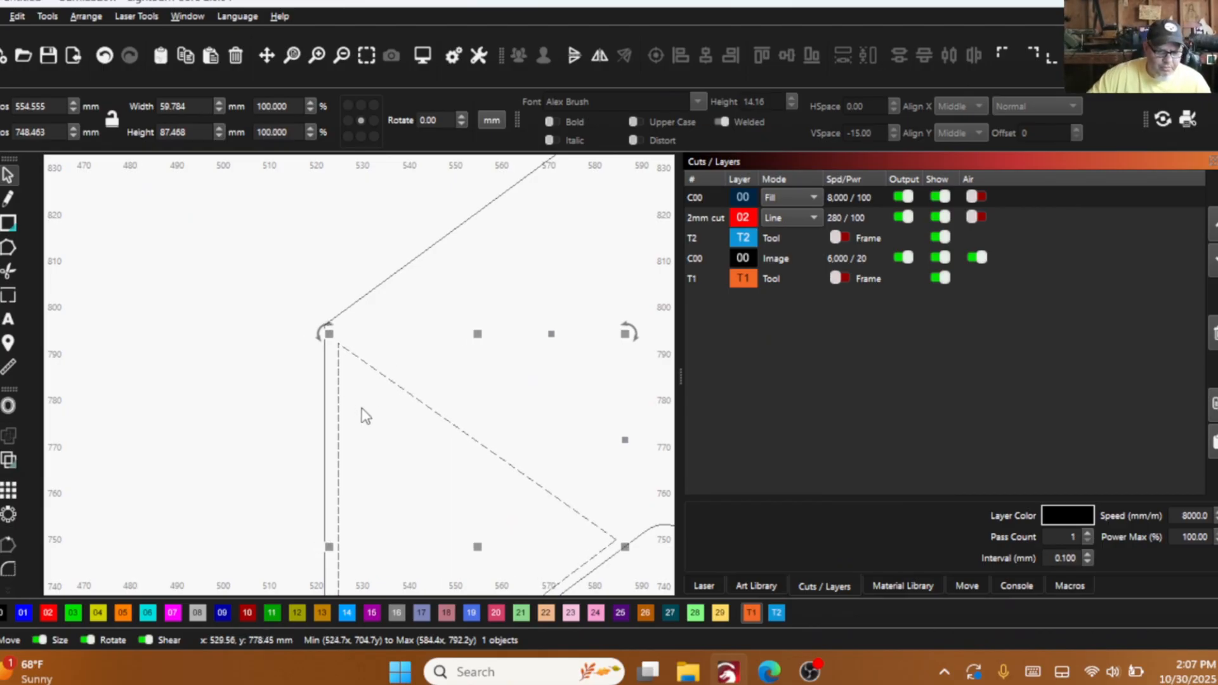
- Nudge the right flap 3 mm inward from the envelope's right edge, to X position 635.580 mm
scroll(361, 413, down, 3)
drag(465, 389, 465, 389)
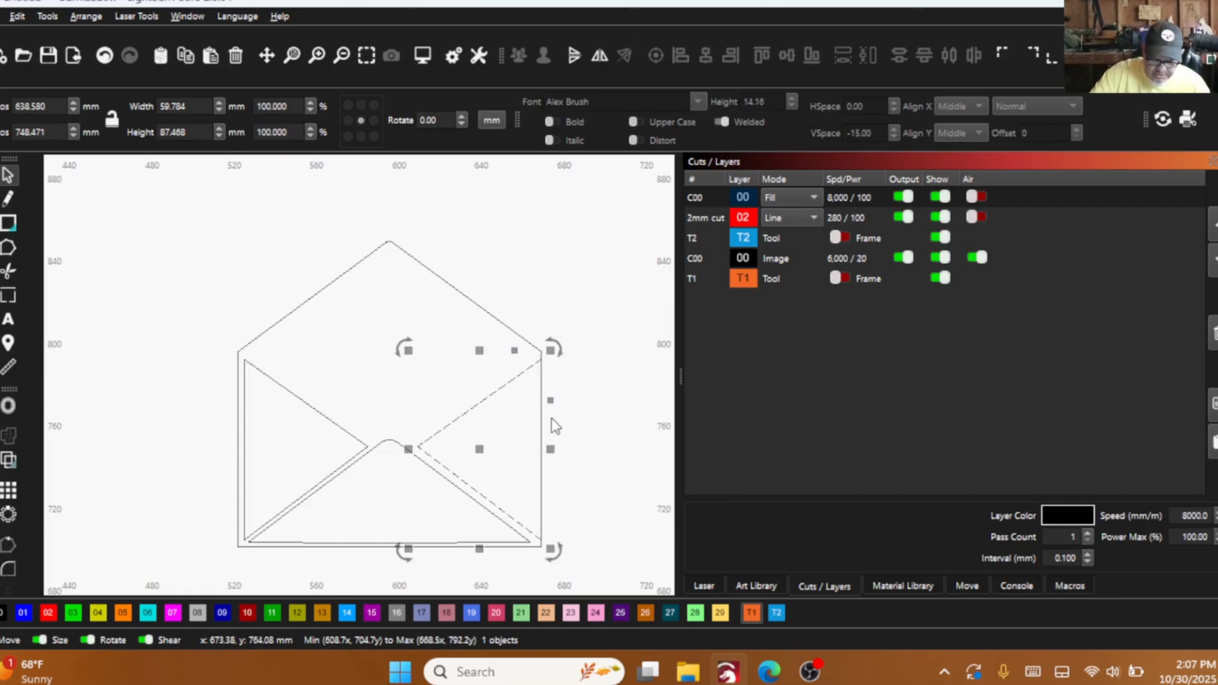
key(Left)
key(Left)
key(Left)
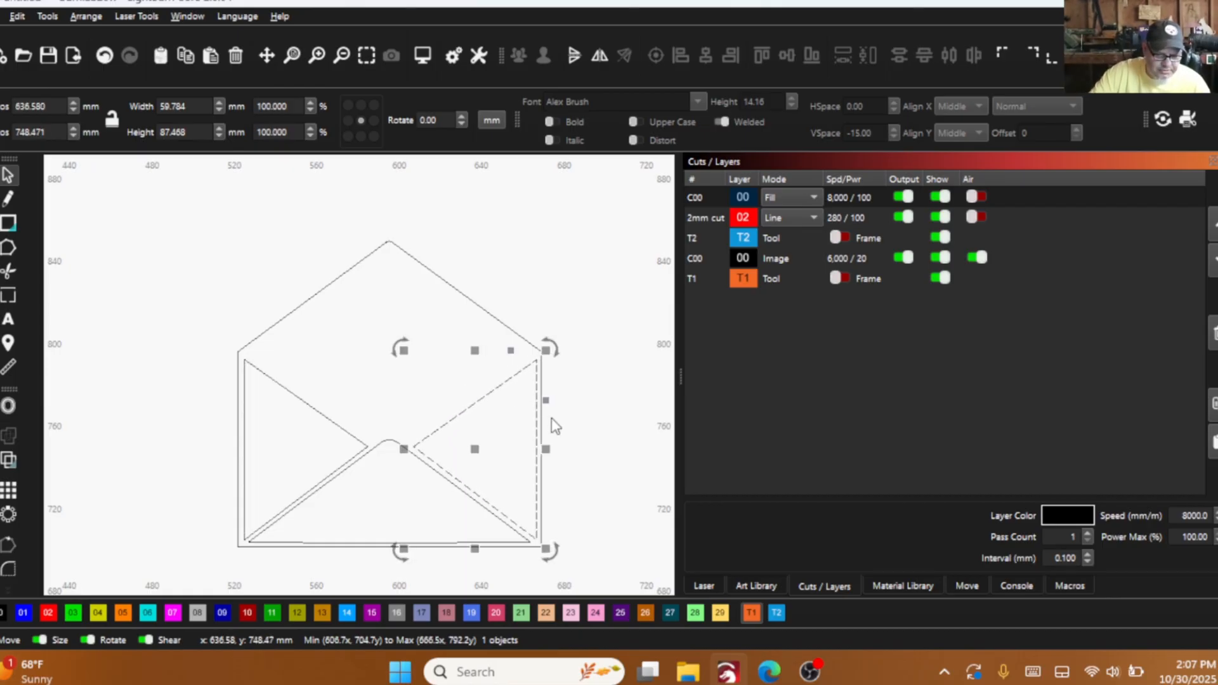
- Examine the gaps between the side flaps, the bottom flap and the envelope outline
scroll(400, 465, up, 2)
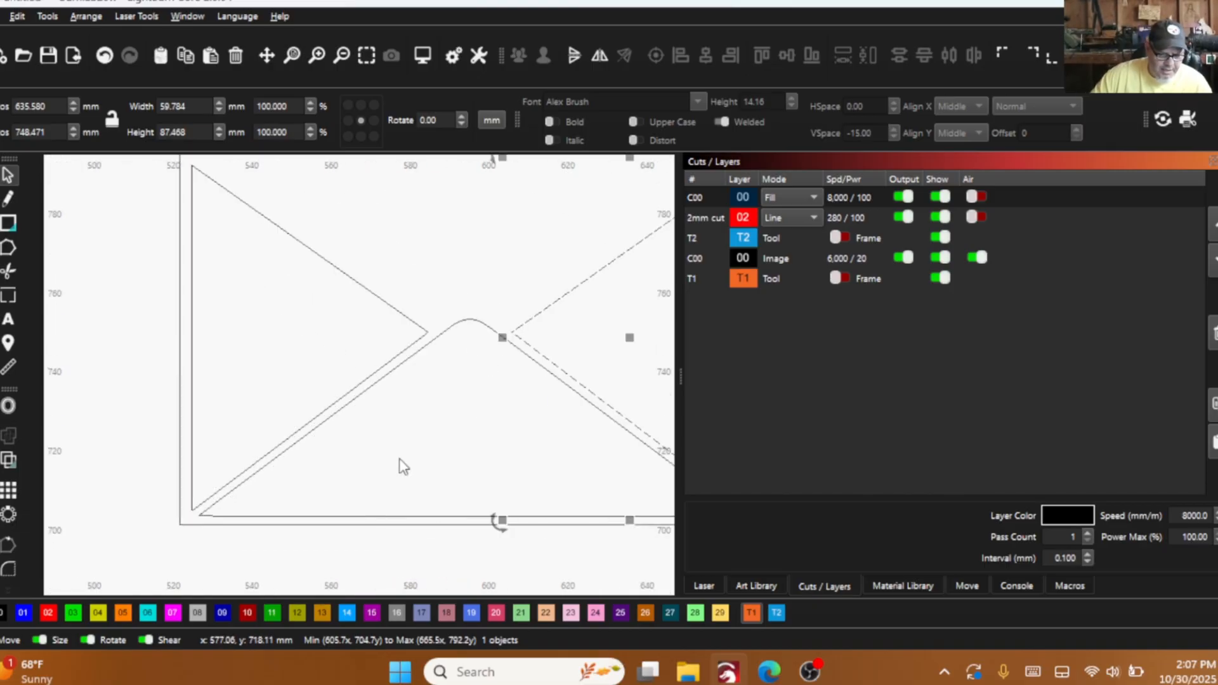
scroll(402, 501, up, 3)
scroll(374, 435, down, 2)
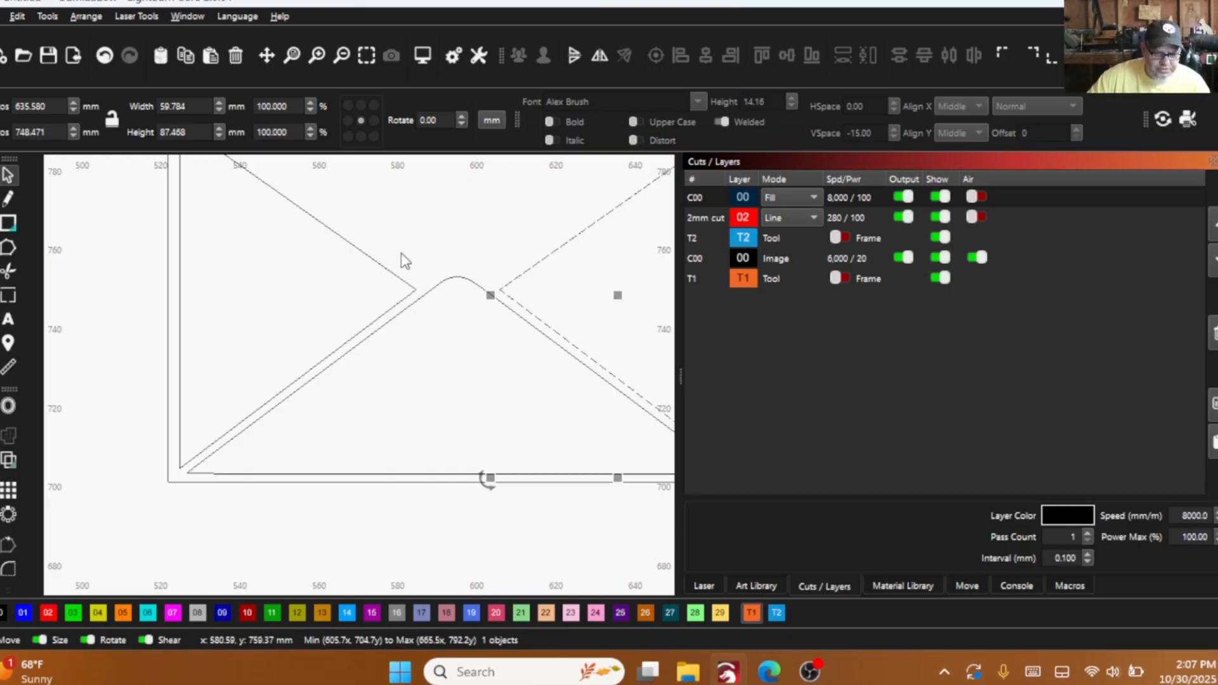
scroll(327, 280, down, 2)
scroll(368, 314, up, 3)
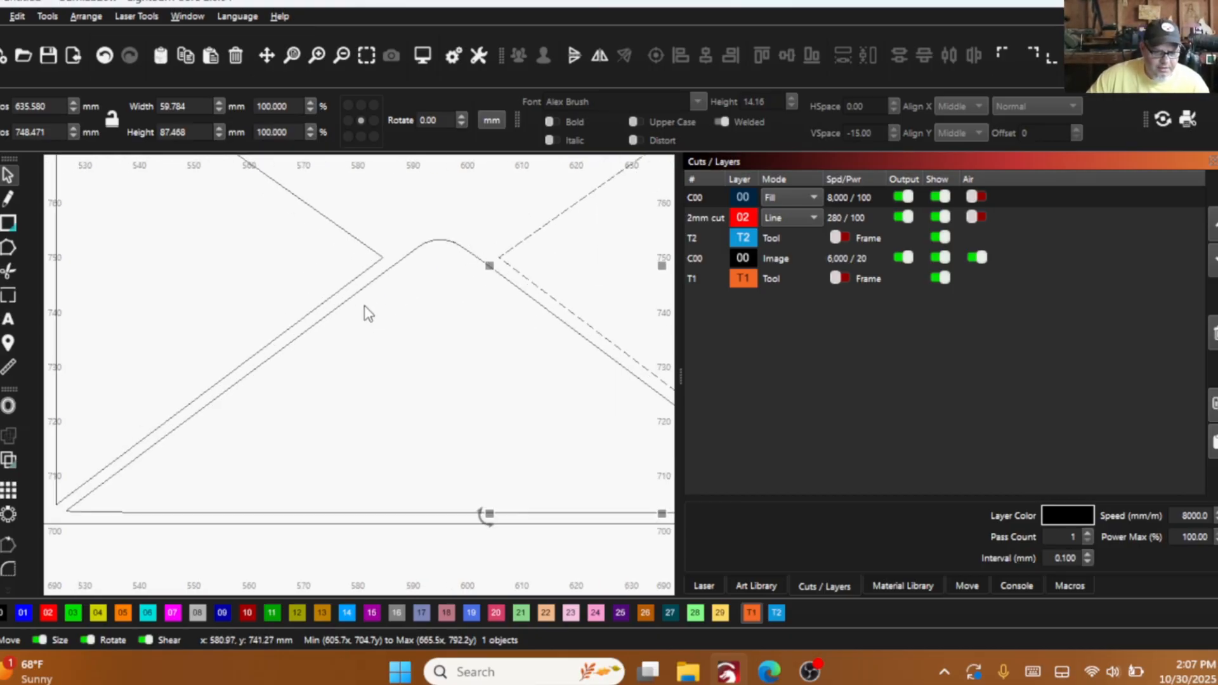
scroll(549, 283, down, 2)
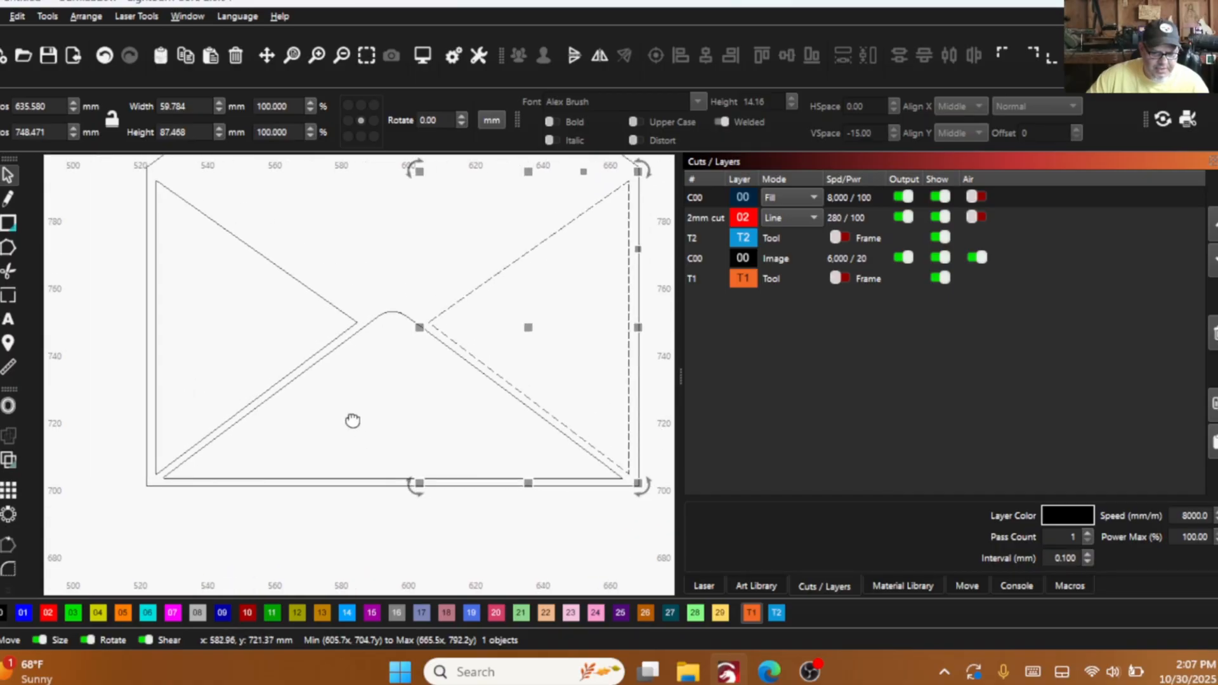
scroll(400, 429, down, 2)
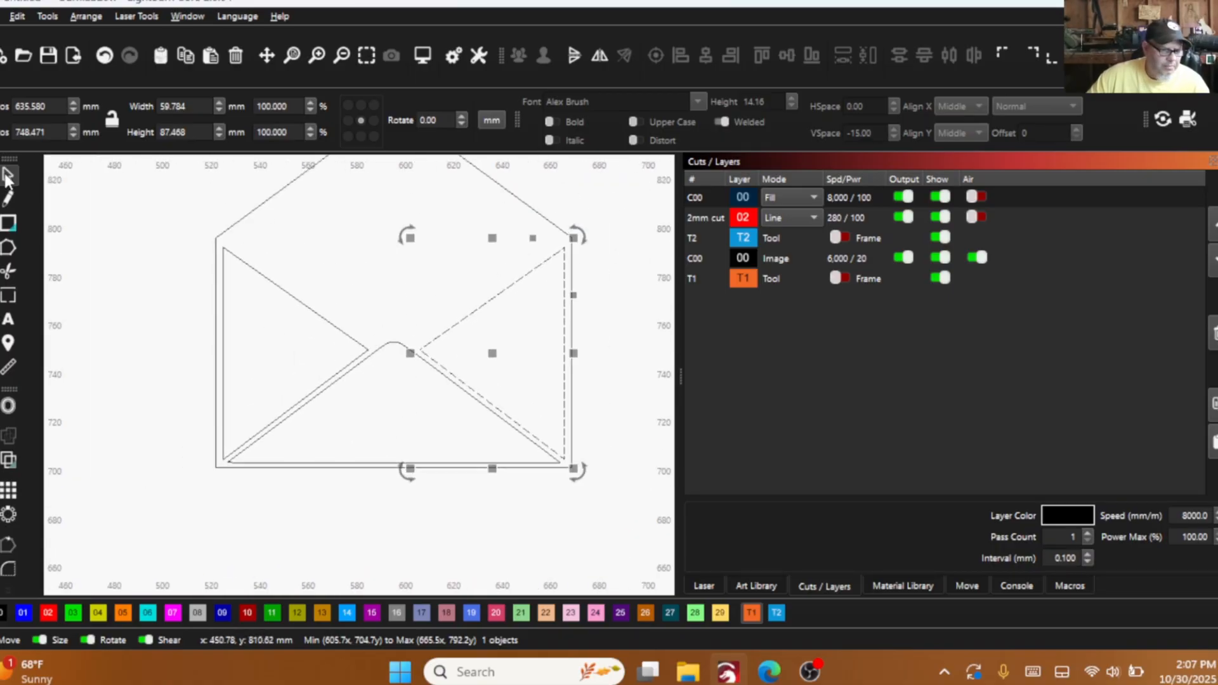
- Preview a 1 mm inward offset with corner style on both side flaps and the bottom flap, keeping the original objects
drag(468, 374, 318, 327)
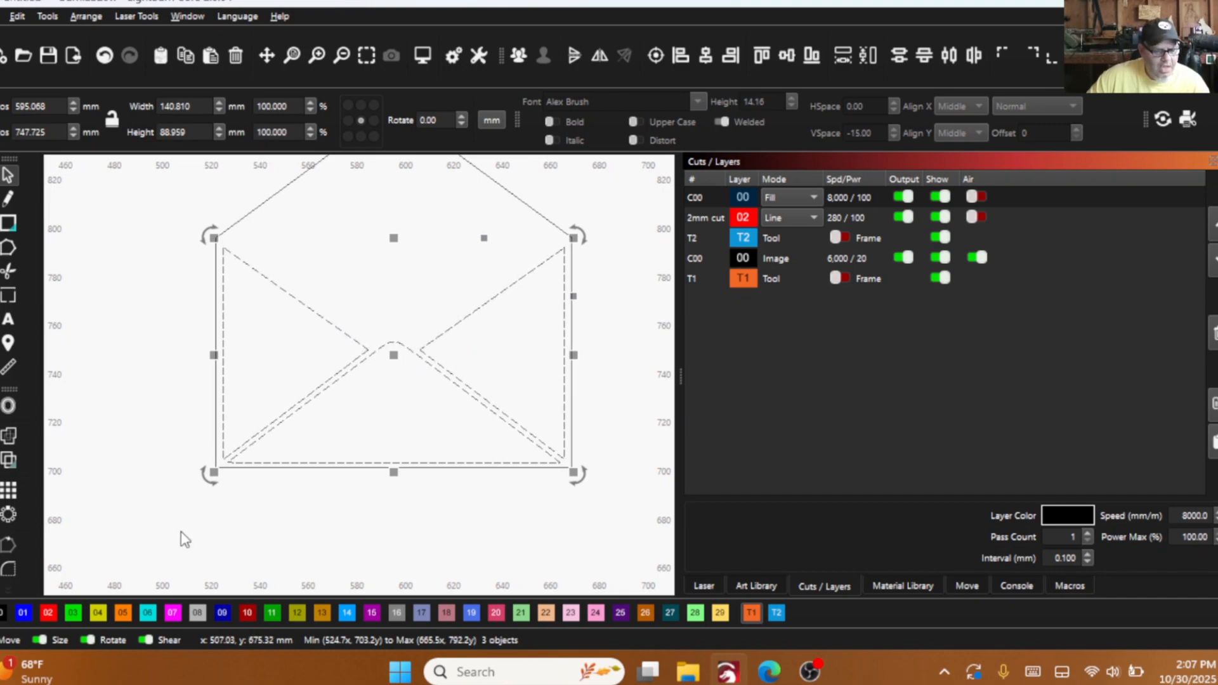
click(9, 406)
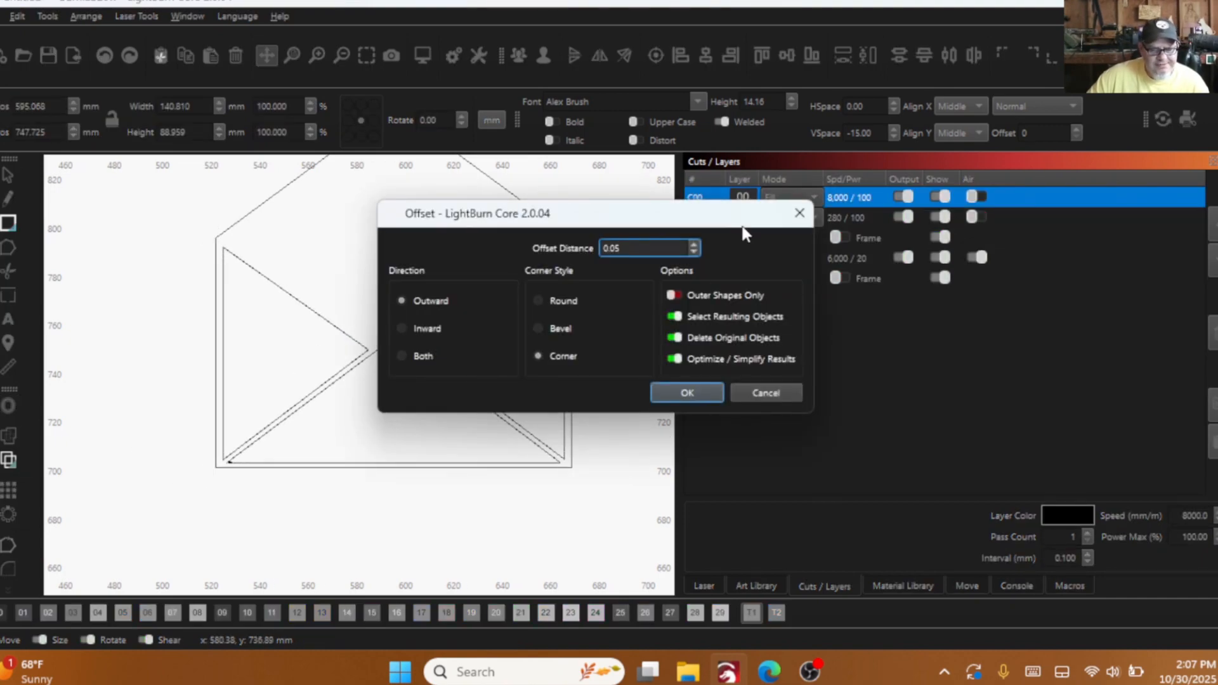
drag(581, 209, 718, 203)
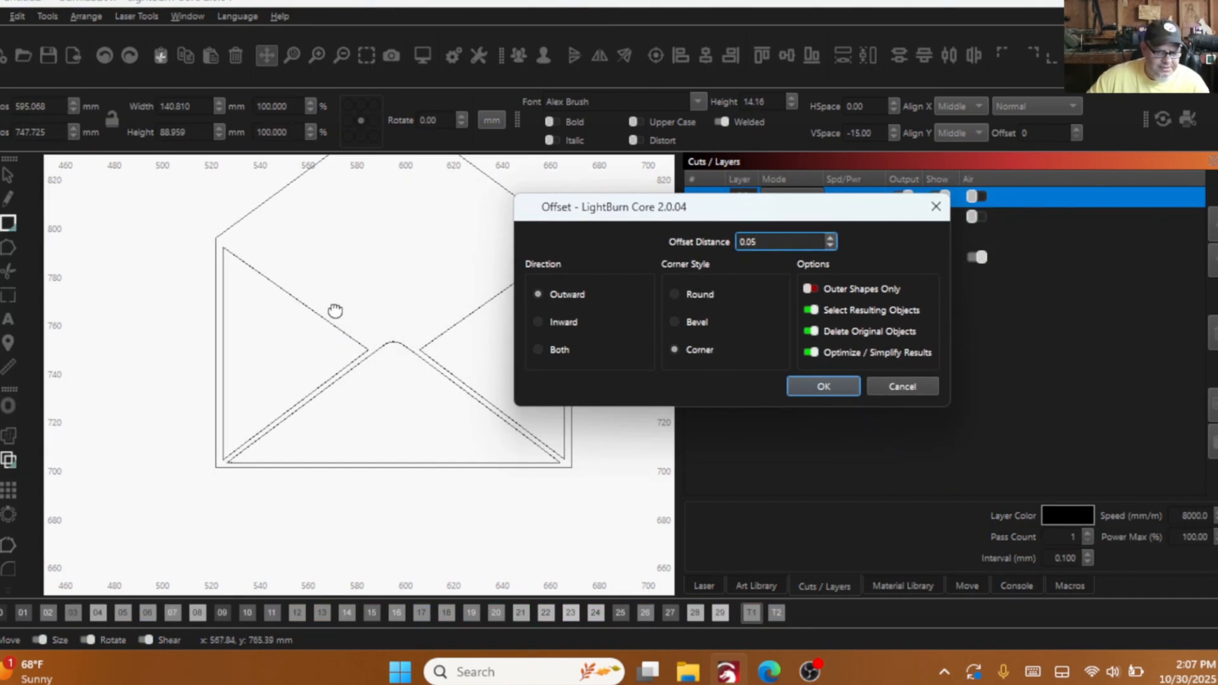
scroll(288, 356, up, 4)
scroll(288, 356, up, 2)
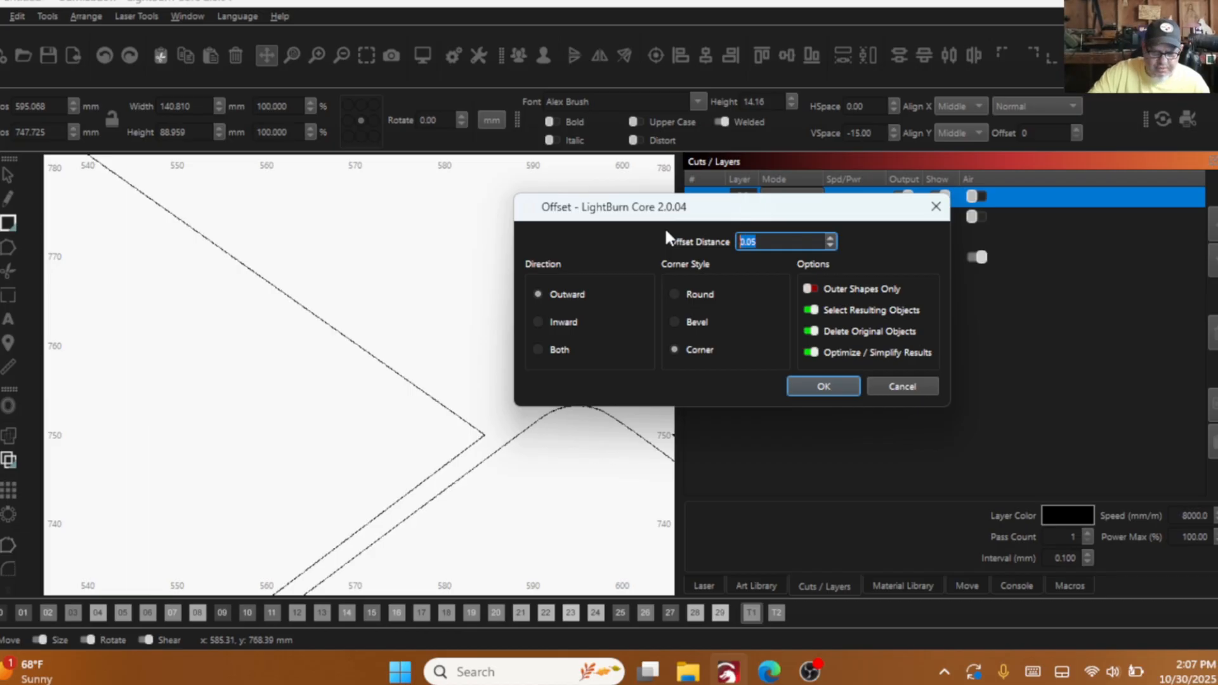
text(1)
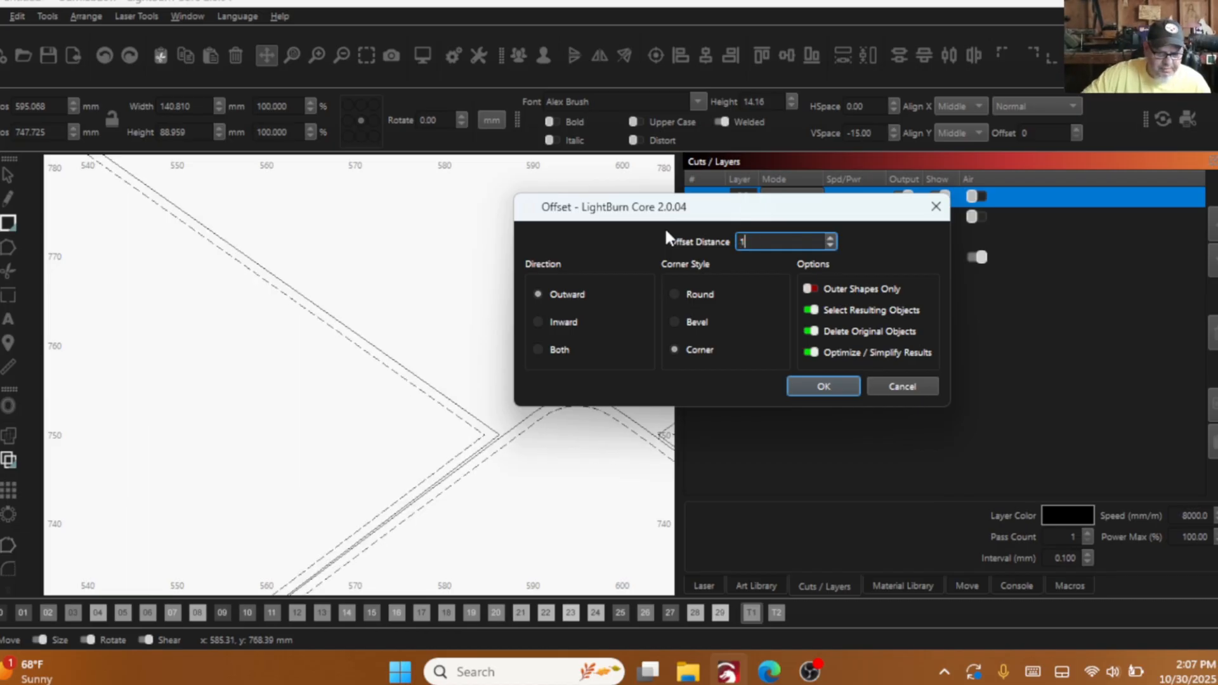
click(540, 322)
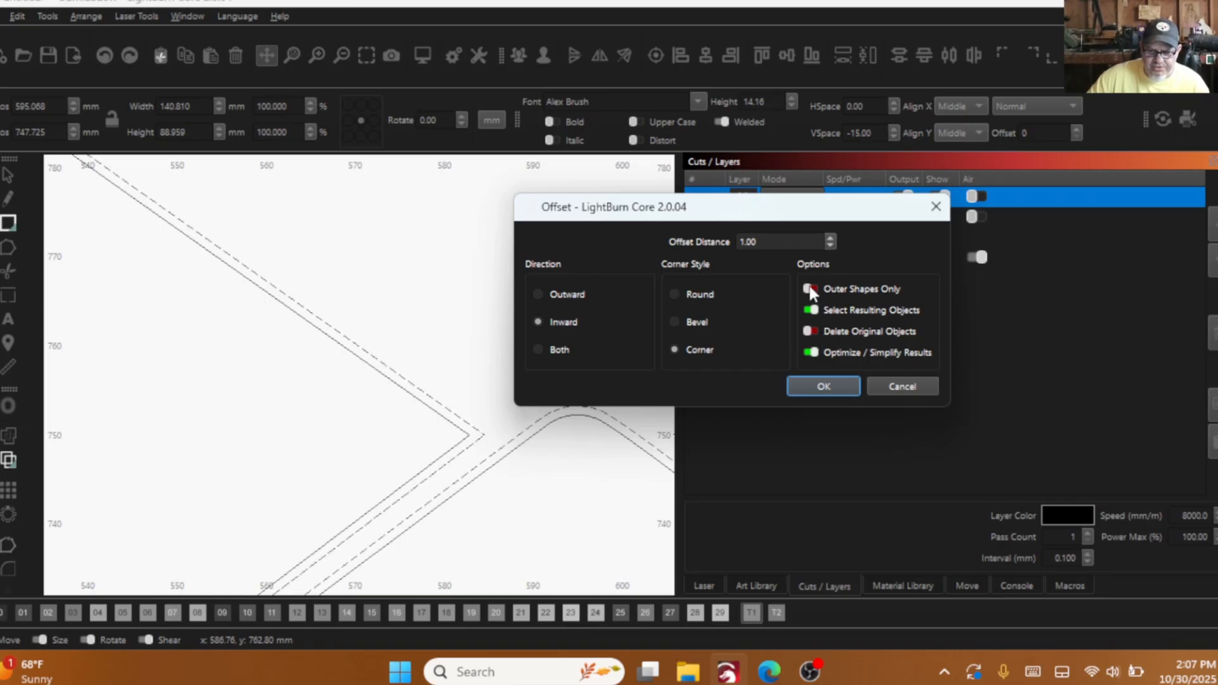
scroll(394, 335, down, 5)
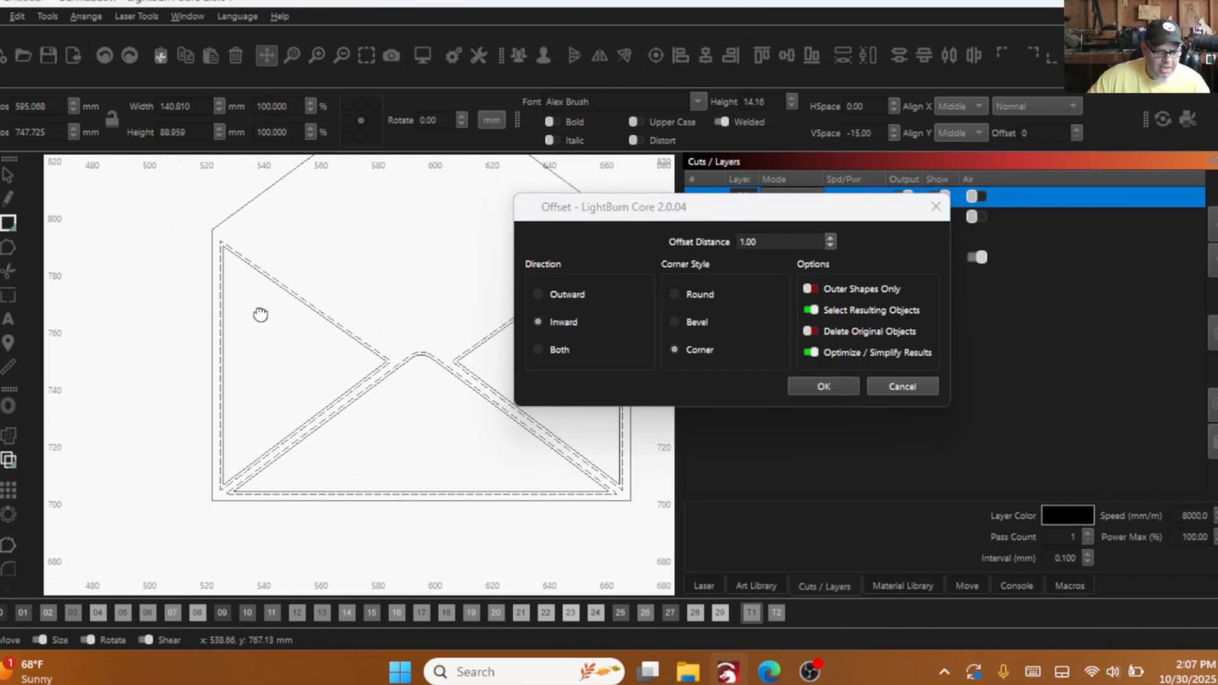
- Set the offset distance to 2 mm, create the inward offsets of the three flaps, and clear the selection
double_click(771, 240)
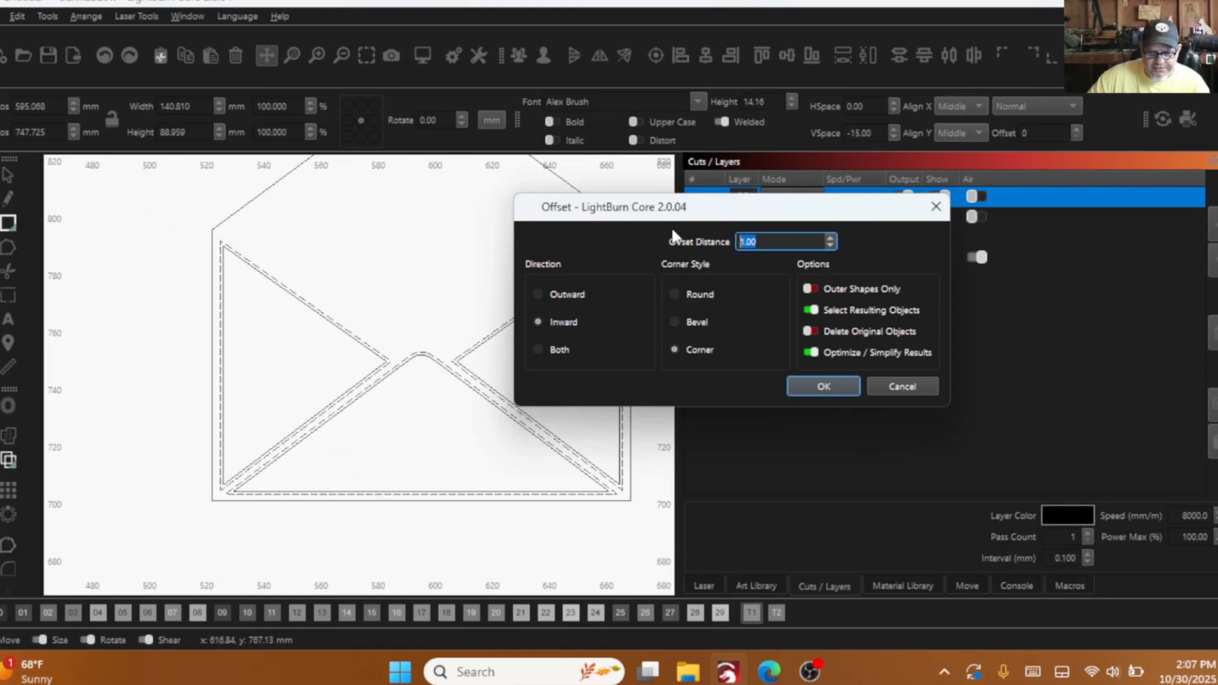
text(1.5)
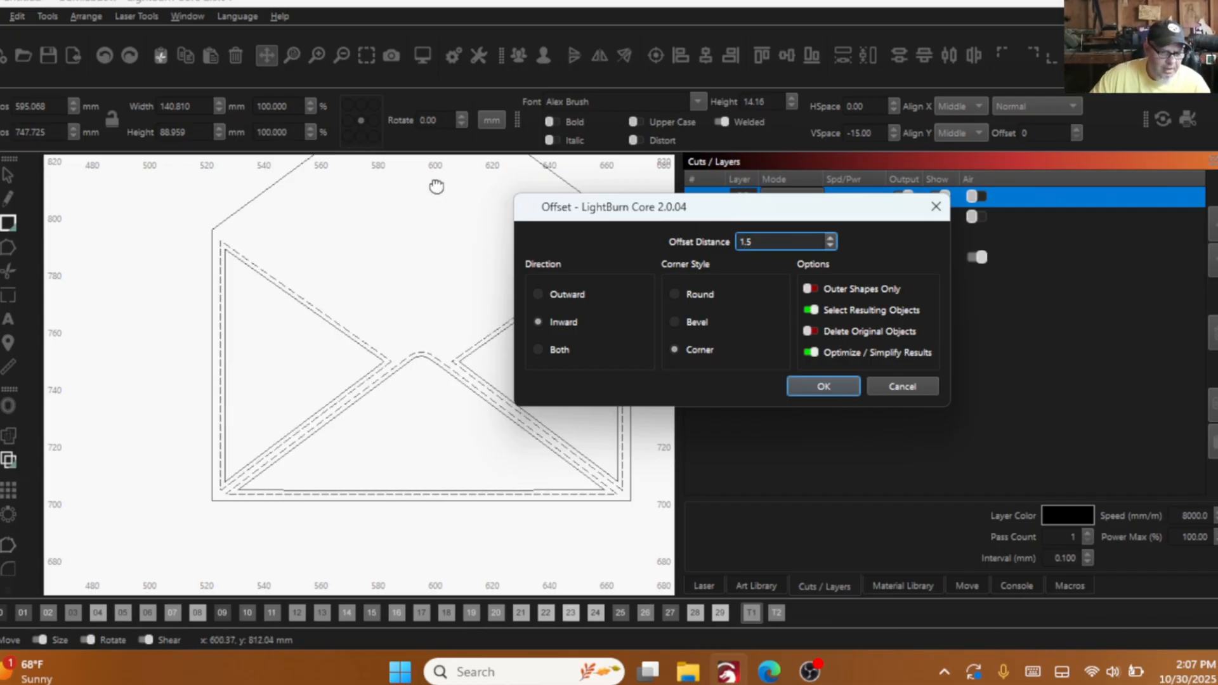
key(BackSpace)
key(BackSpace)
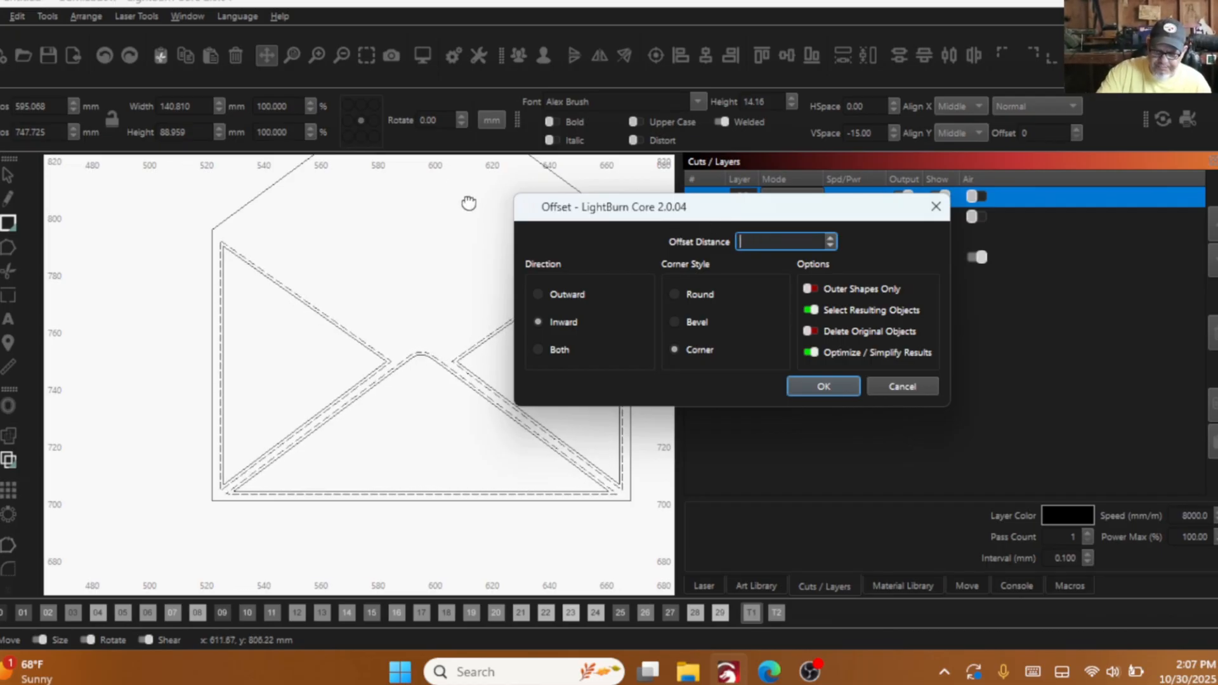
text(2)
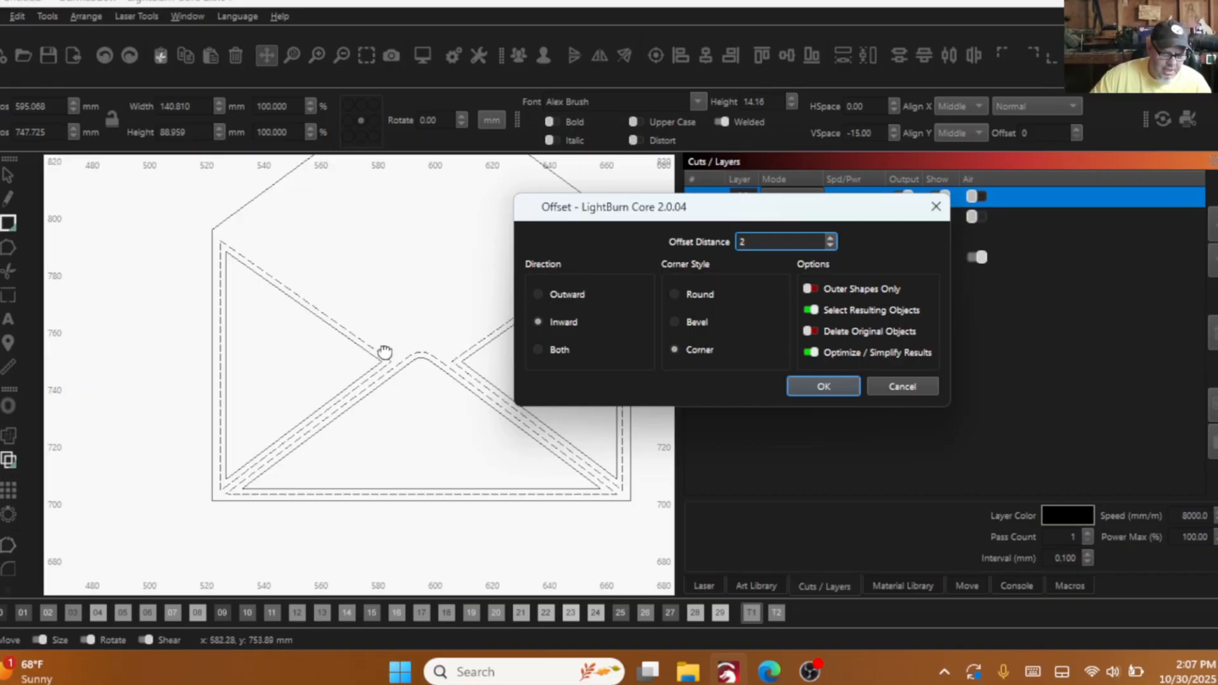
scroll(395, 381, up, 2)
drag(393, 380, 309, 361)
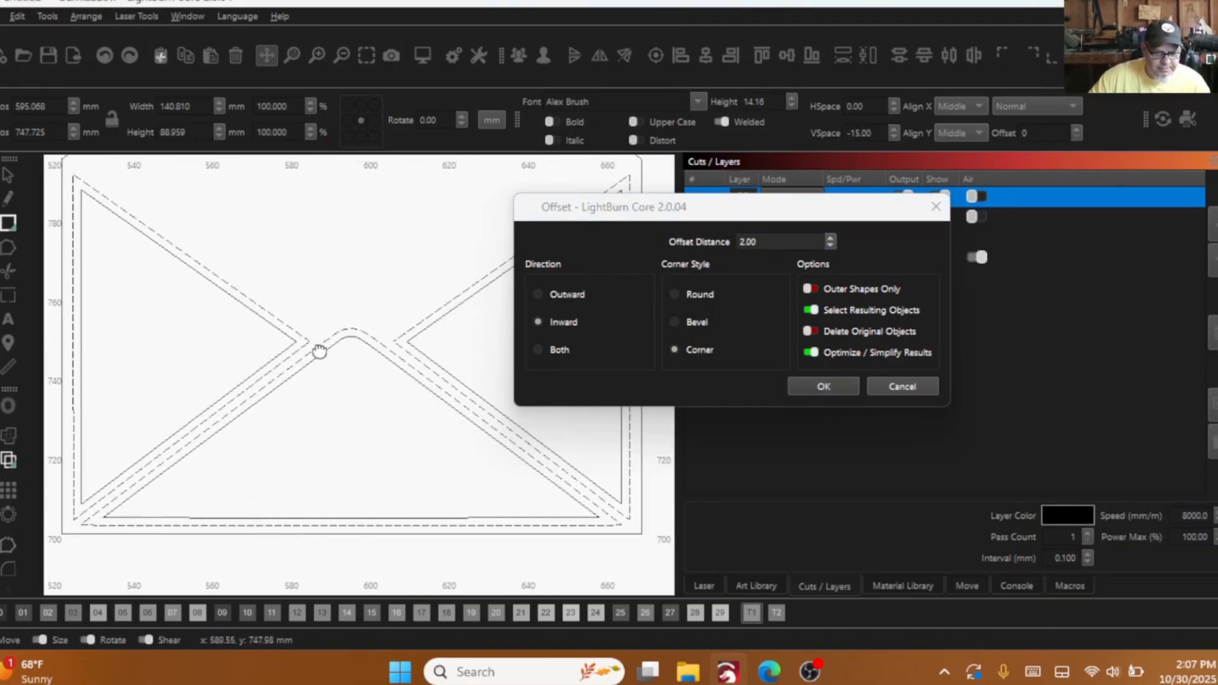
click(825, 386)
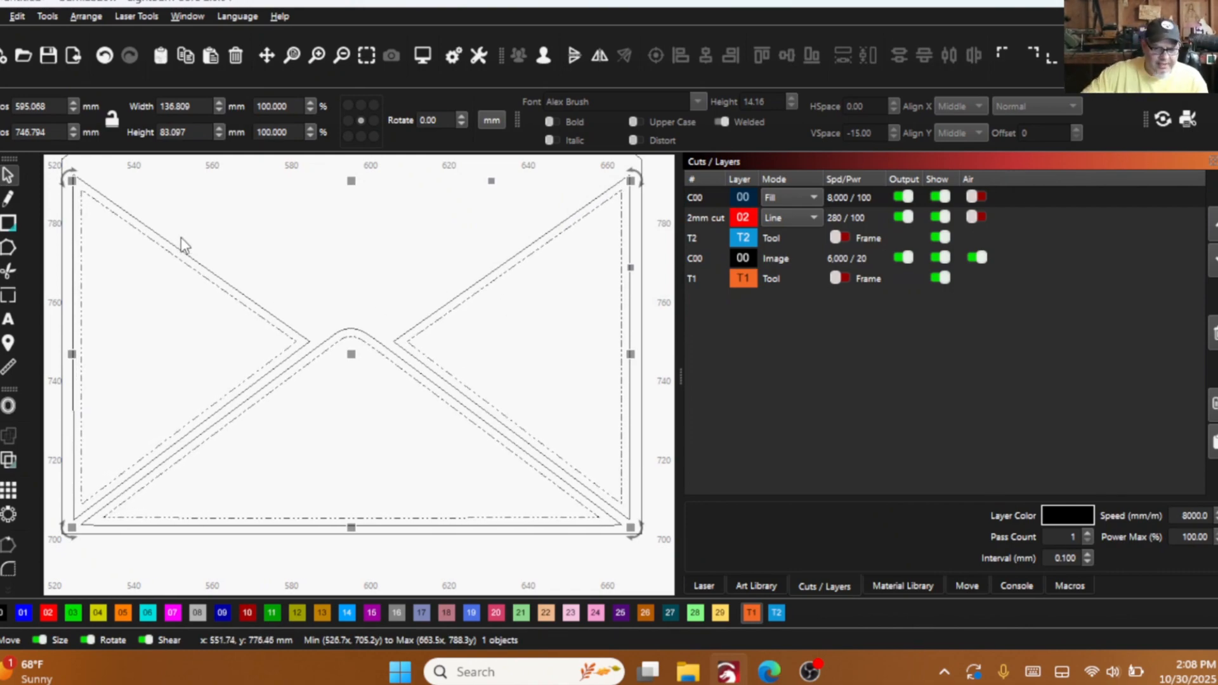
click(363, 327)
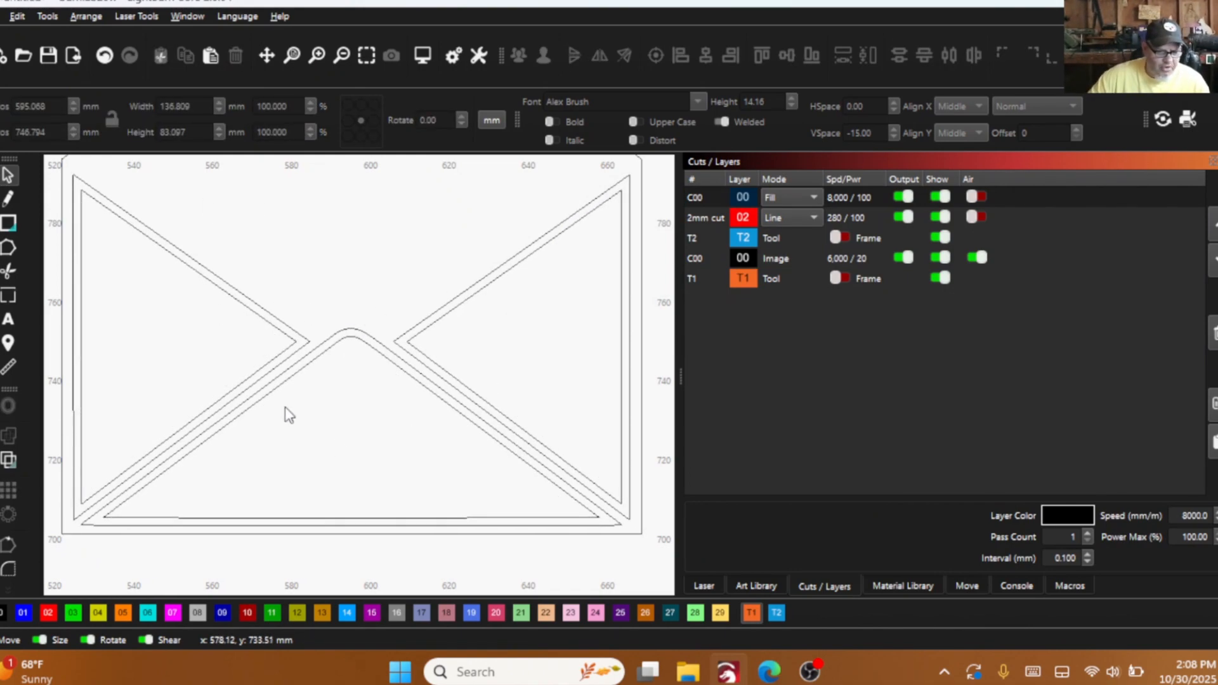
scroll(289, 414, down, 3)
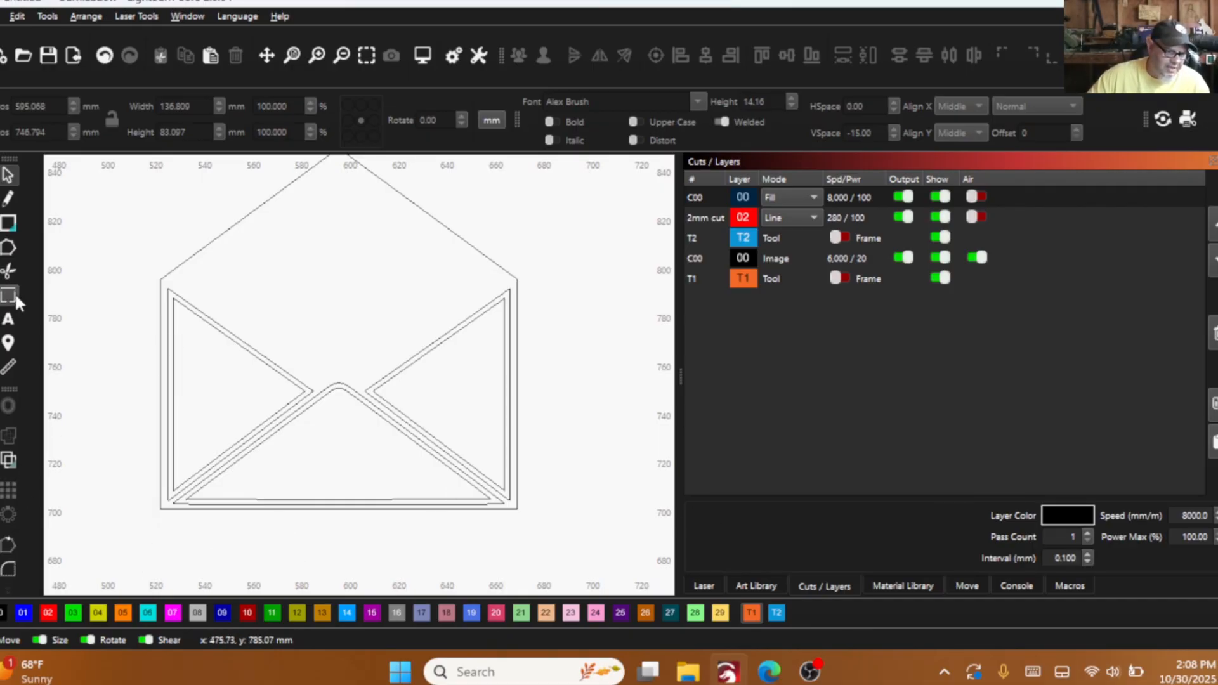
click(17, 227)
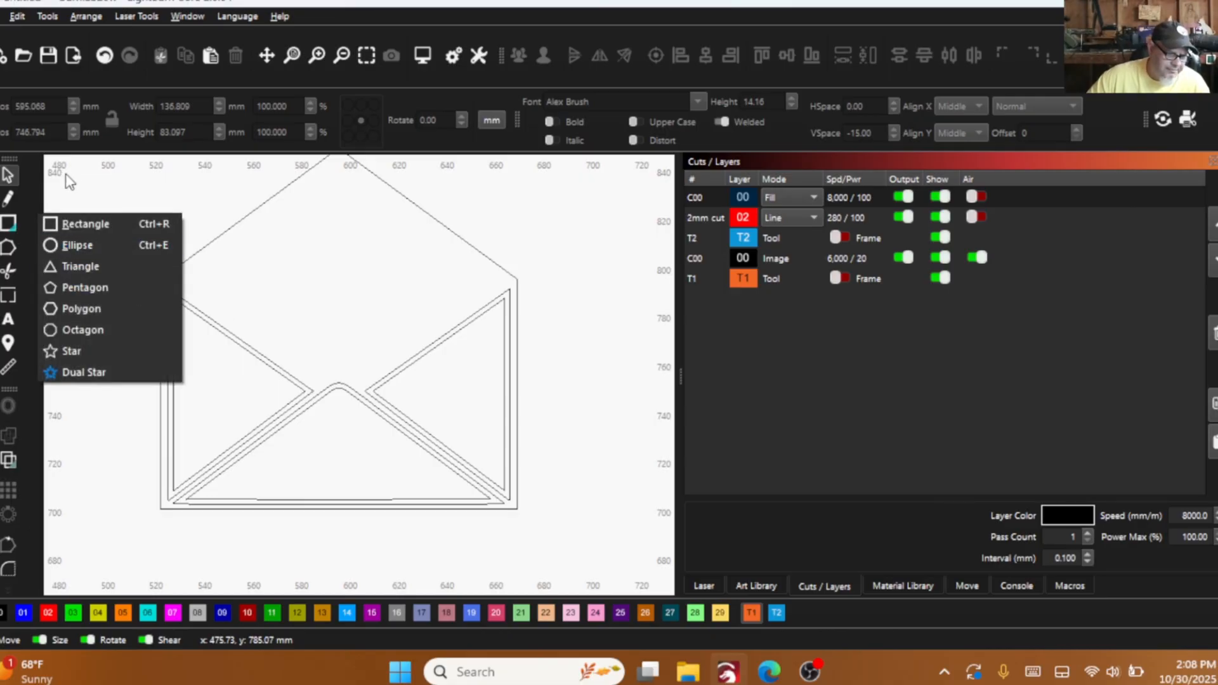
click(72, 224)
scroll(185, 304, up, 2)
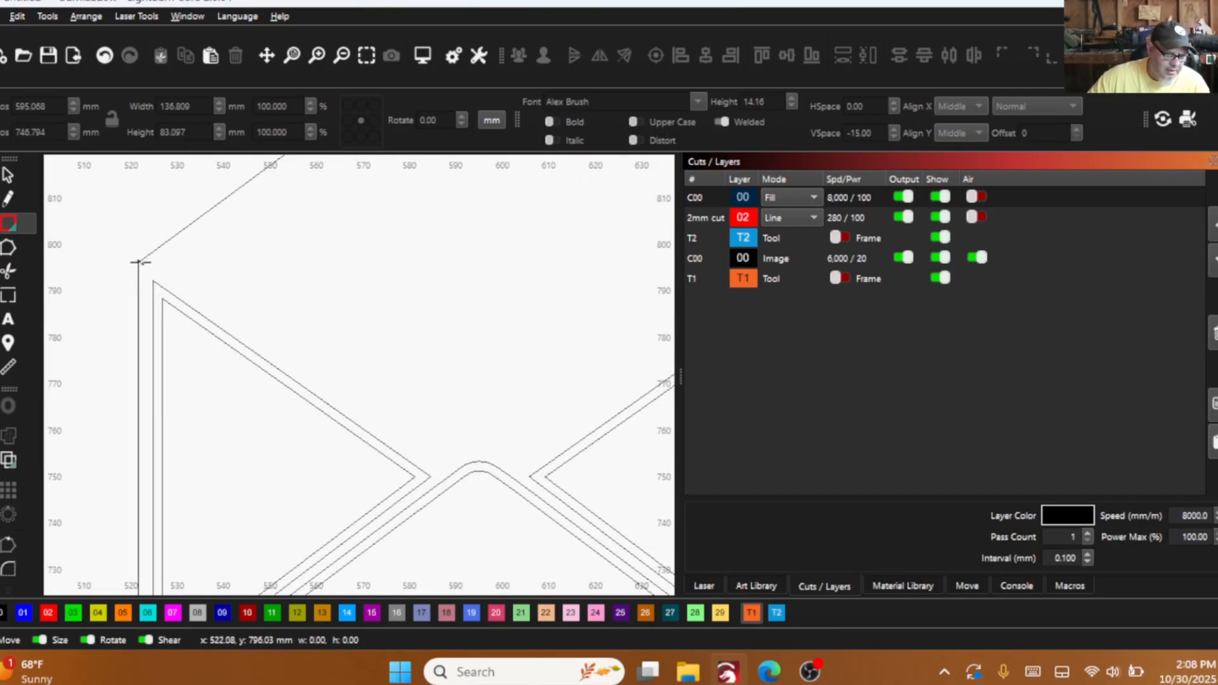
drag(138, 261, 329, 326)
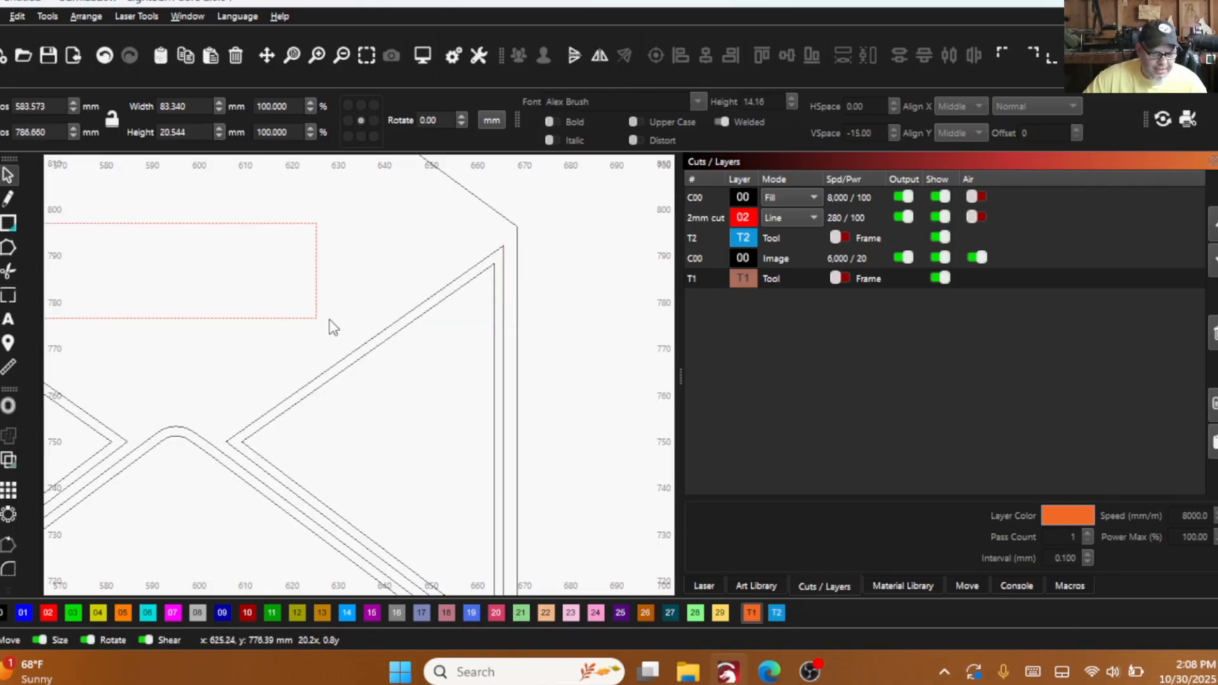
scroll(598, 345, down, 3)
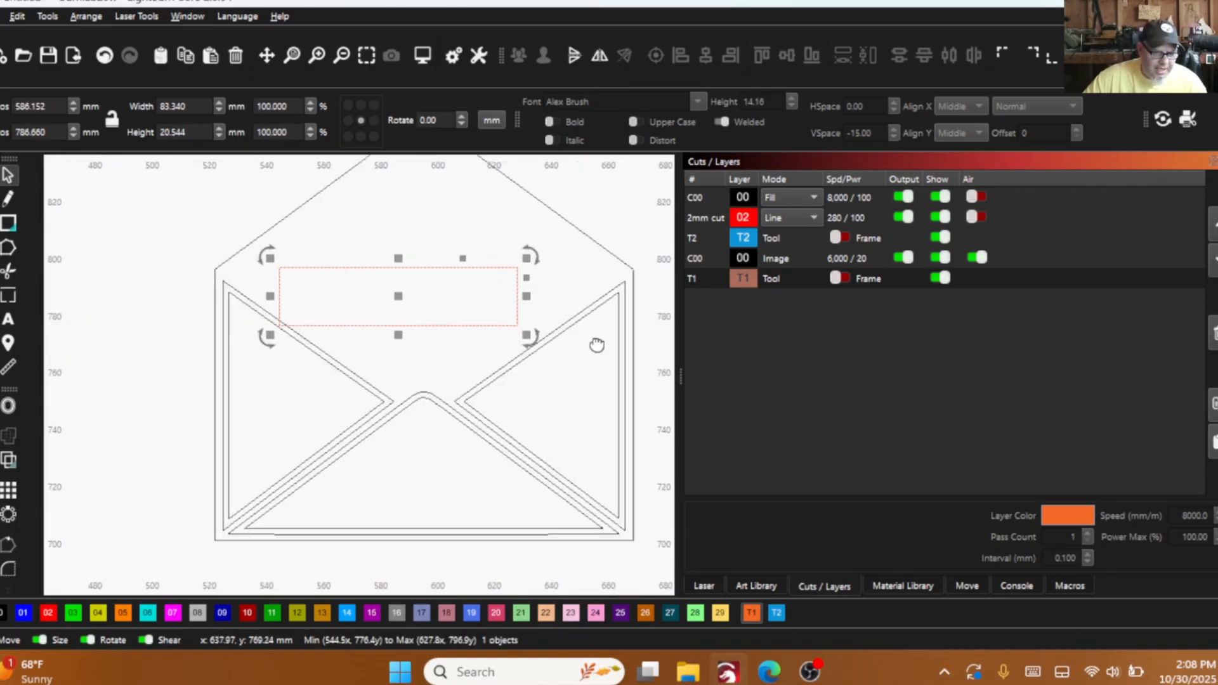
click(103, 55)
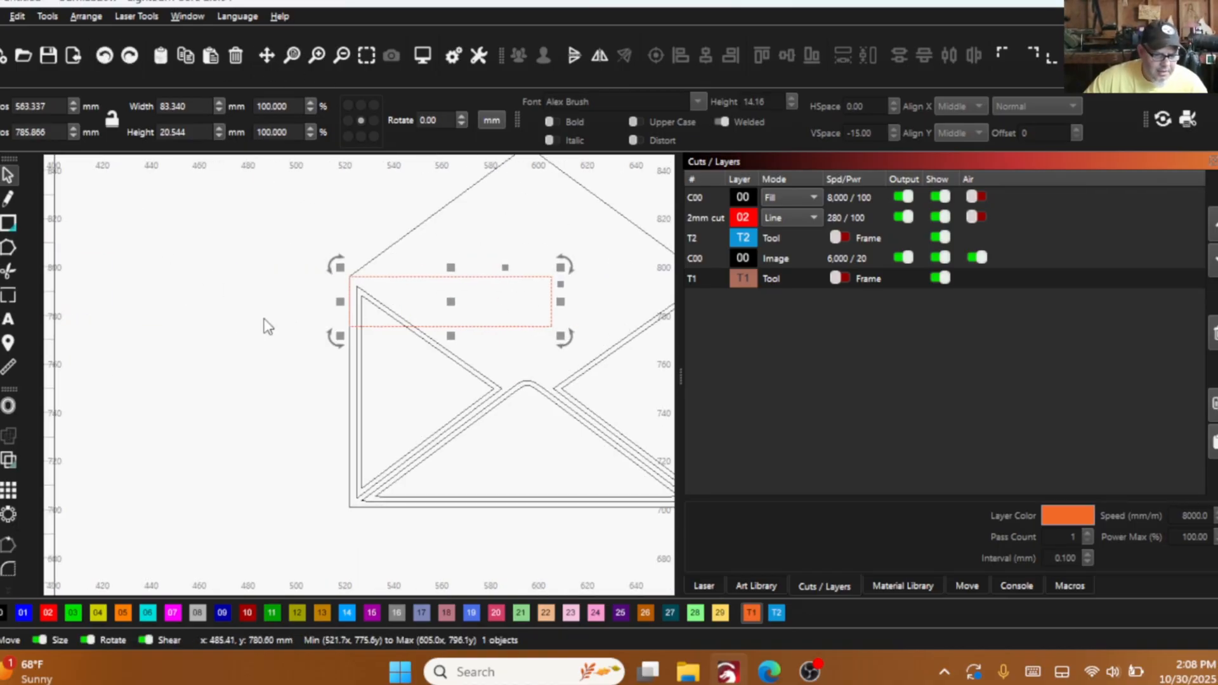
right_click(502, 295)
click(547, 410)
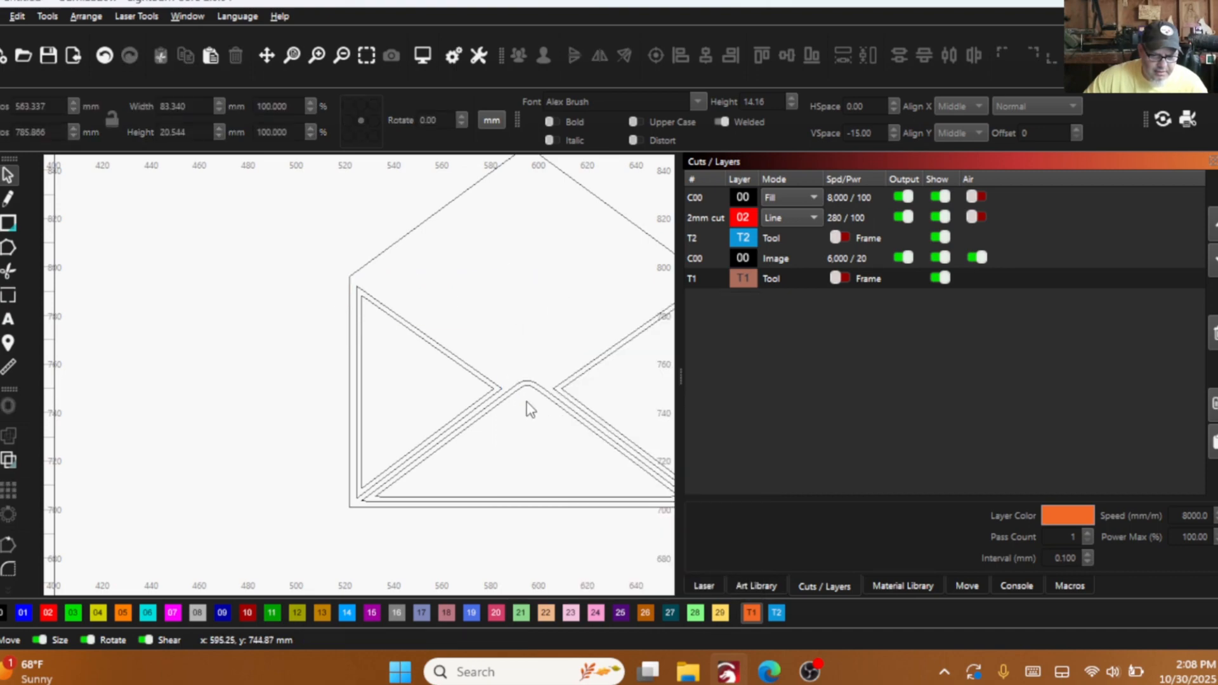
- Draw a rectangle about 146.8 by 95 mm over the envelope's body, from its upper-left shoulder corner to its lower-right corner
scroll(326, 413, down, 3)
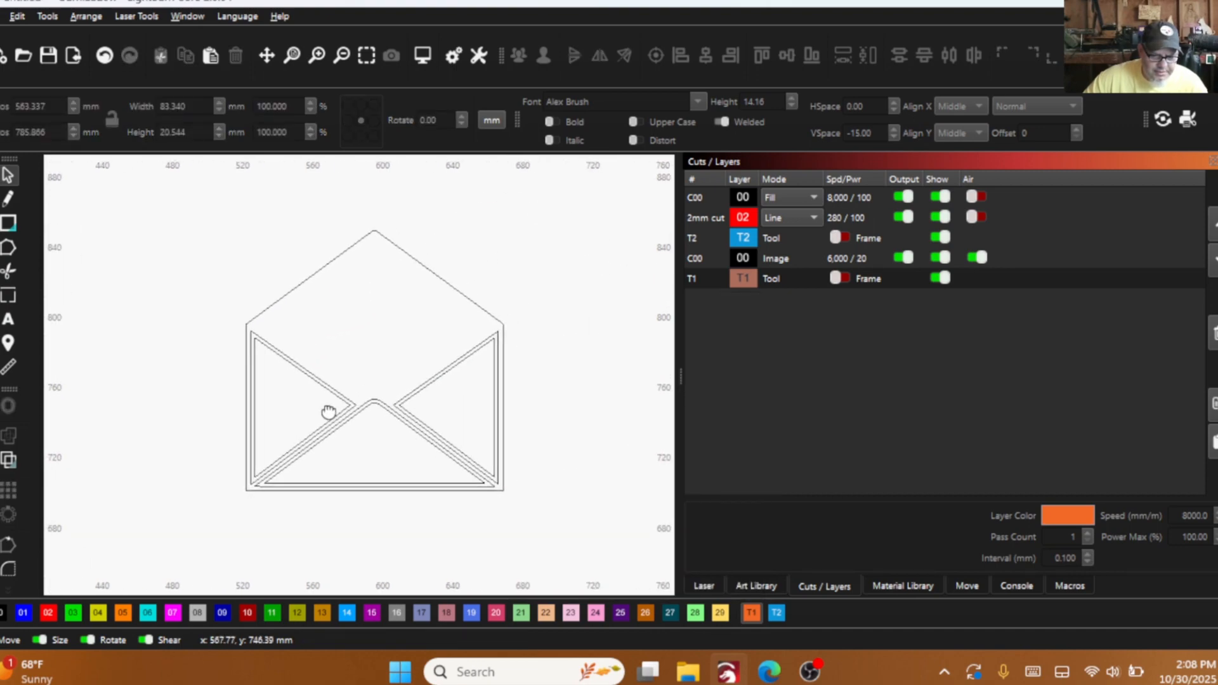
click(7, 223)
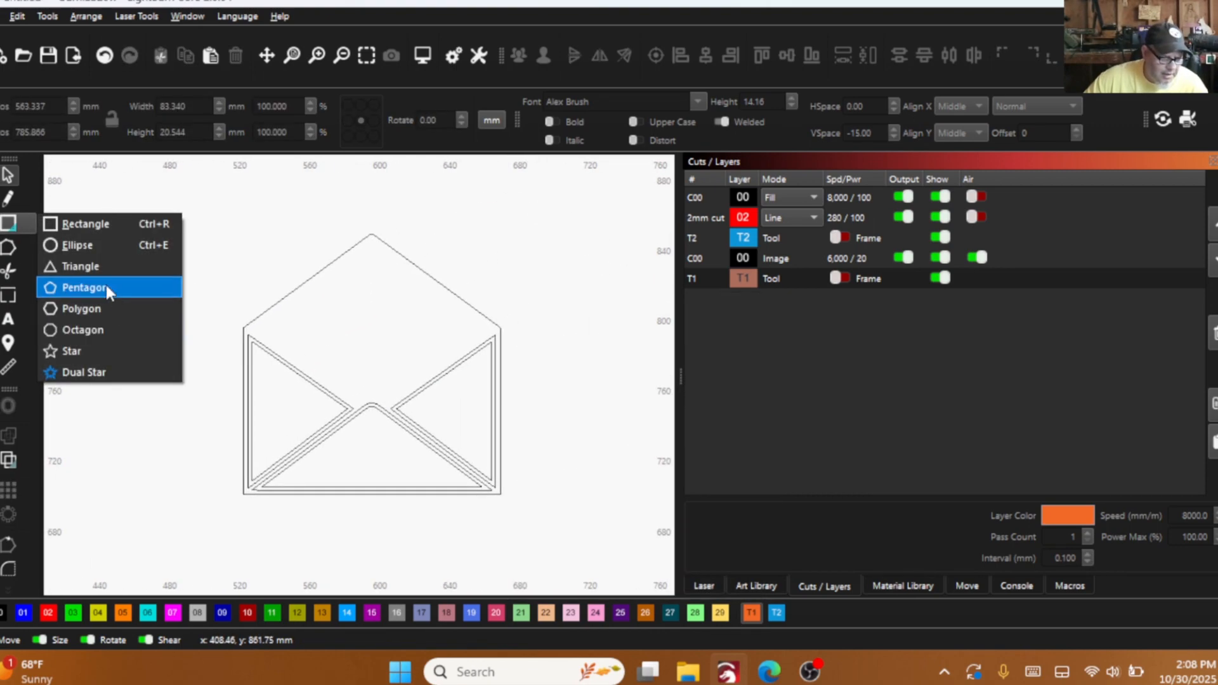
click(104, 223)
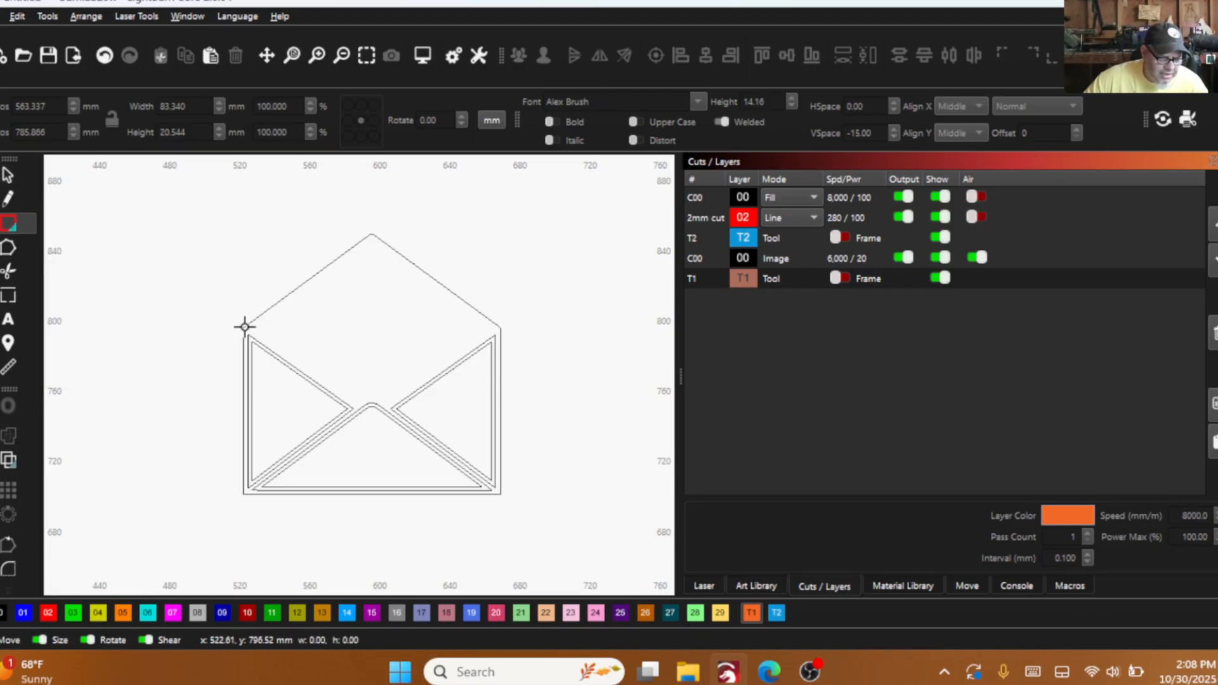
drag(244, 328, 501, 494)
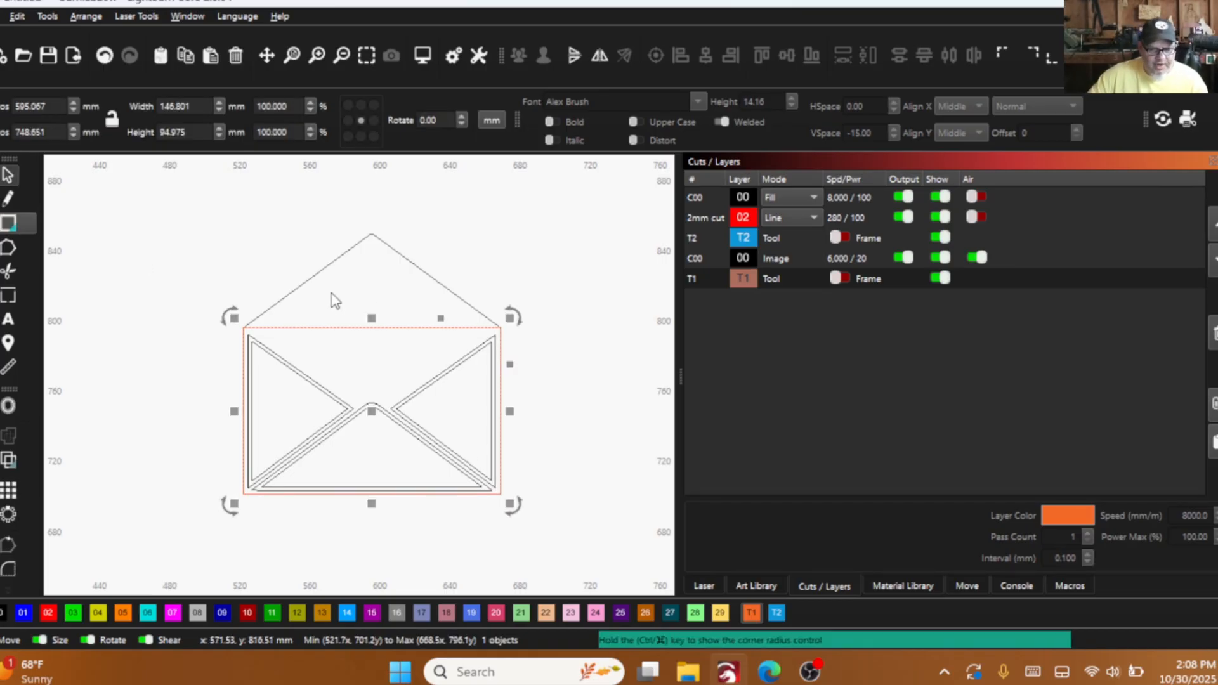
scroll(247, 362, up, 3)
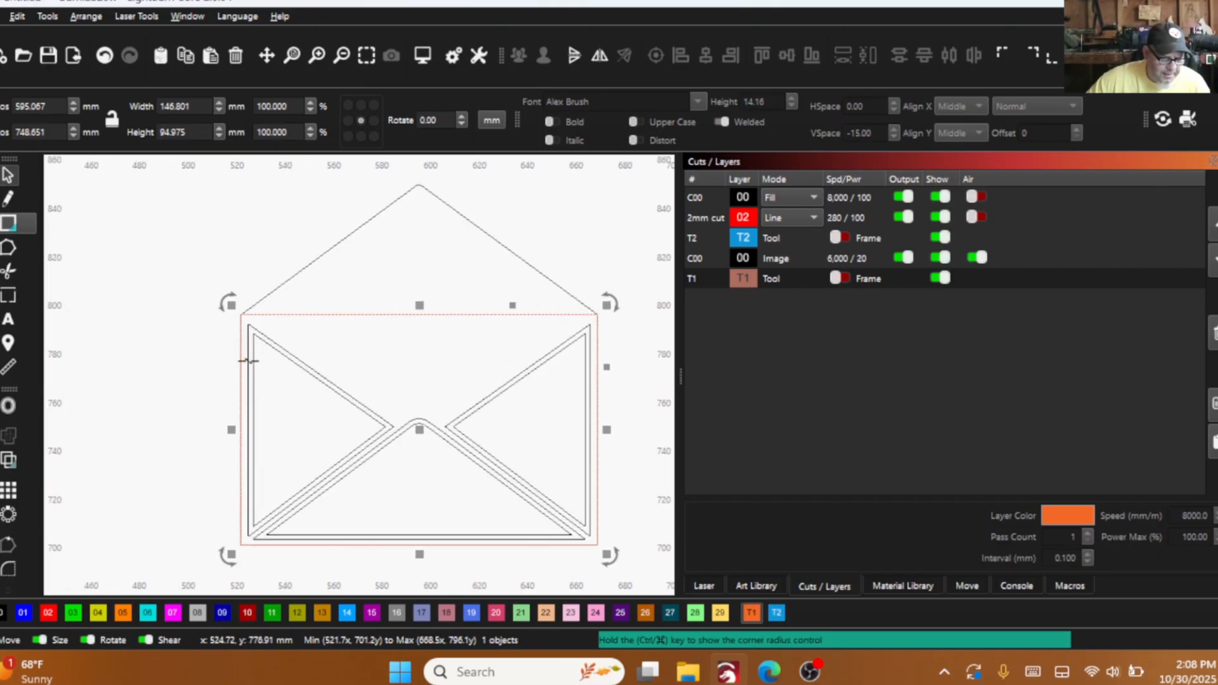
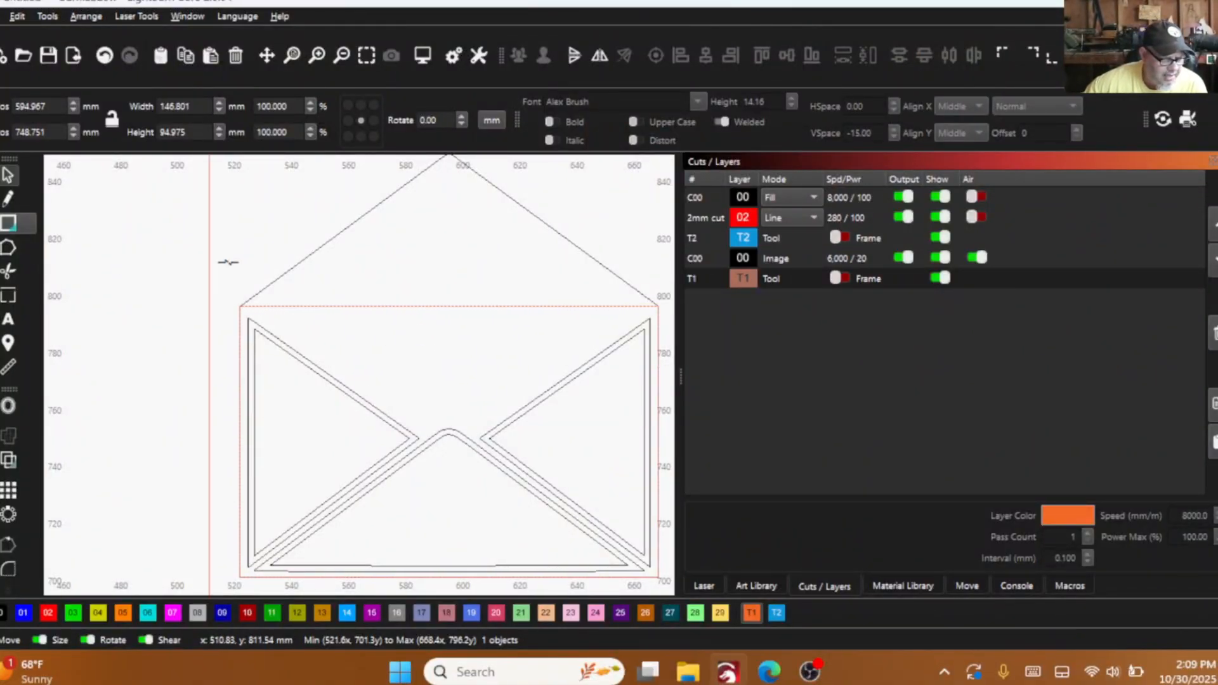
- Place a vertical guide at the top flap's peak and align the body rectangle and envelope outline on their vertical centre line
scroll(458, 322, down, 2)
scroll(458, 321, up, 3)
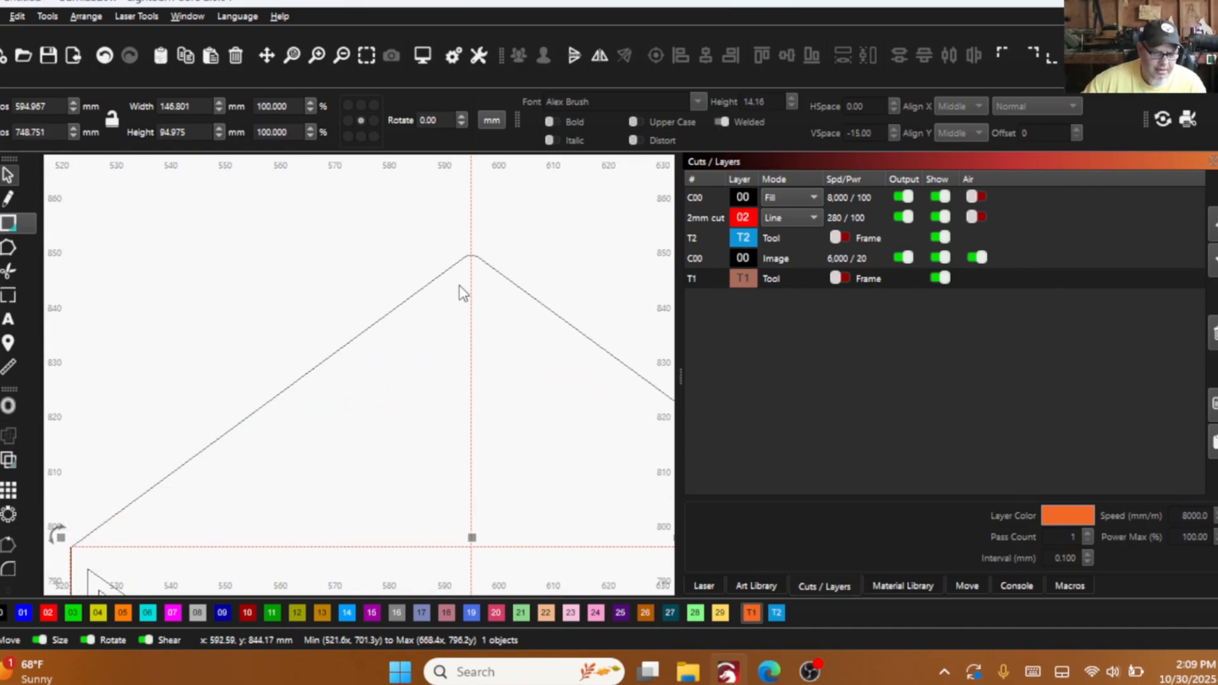
shift+click(442, 274)
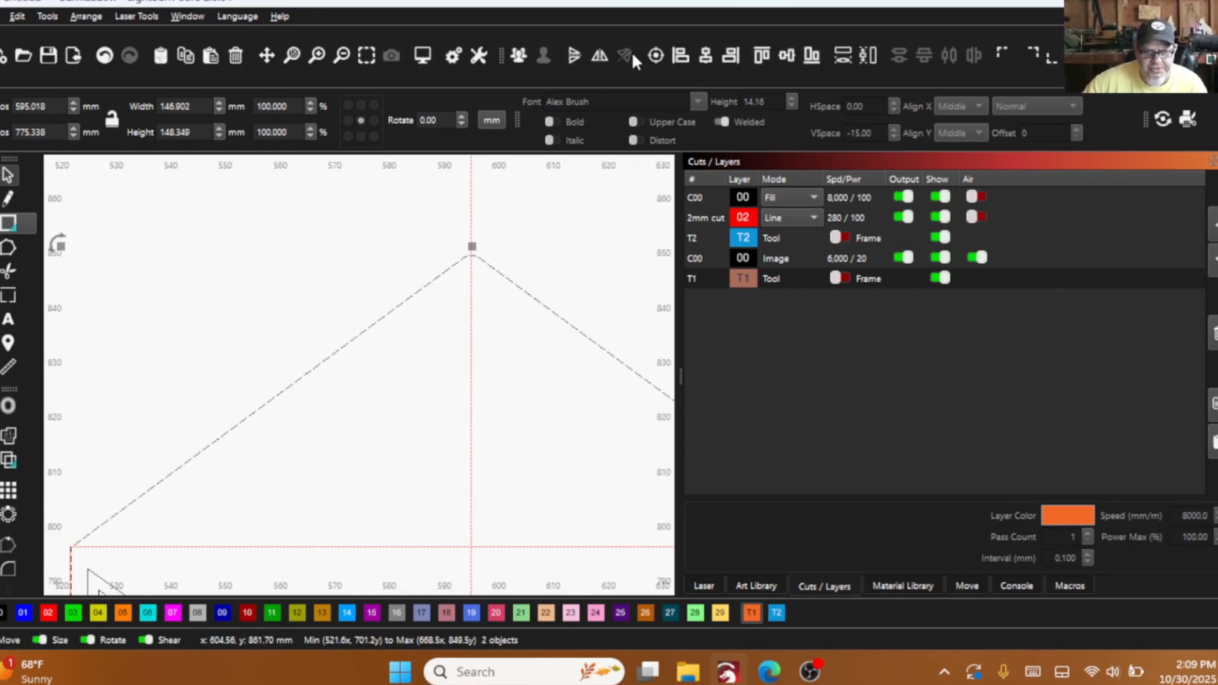
click(715, 56)
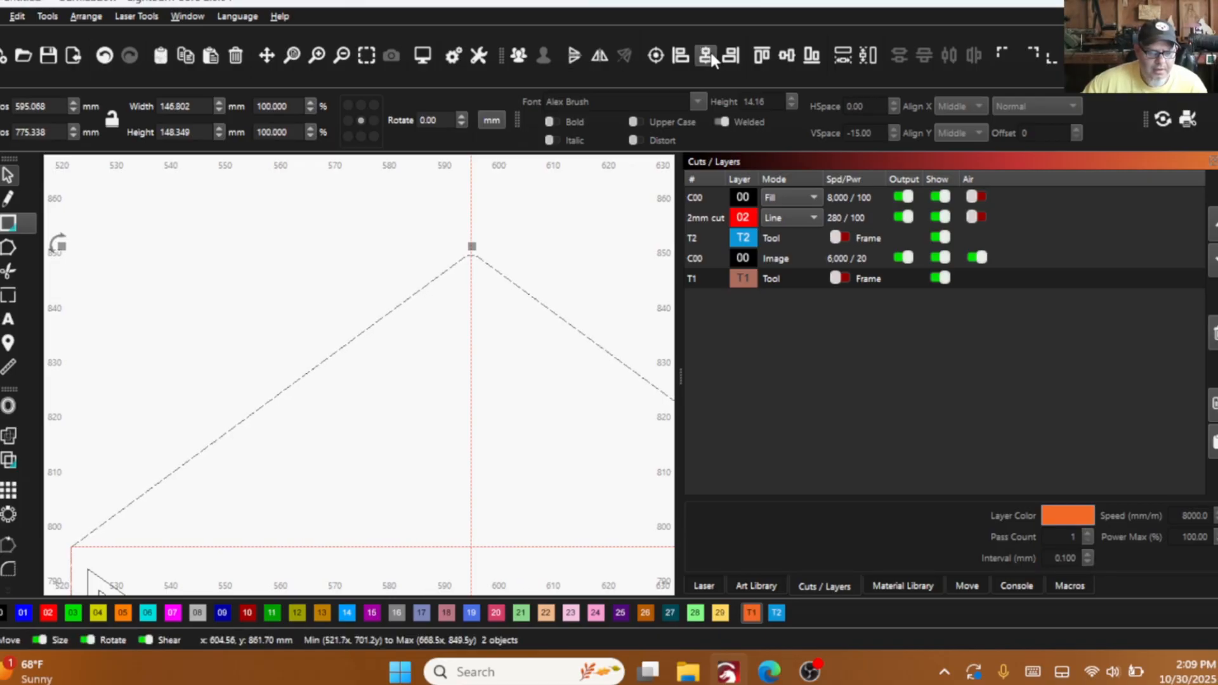
- Move the vertical guide off the top flap's peak and centre it horizontally on the envelope outline
click(503, 238)
drag(465, 208, 489, 230)
drag(454, 277, 428, 295)
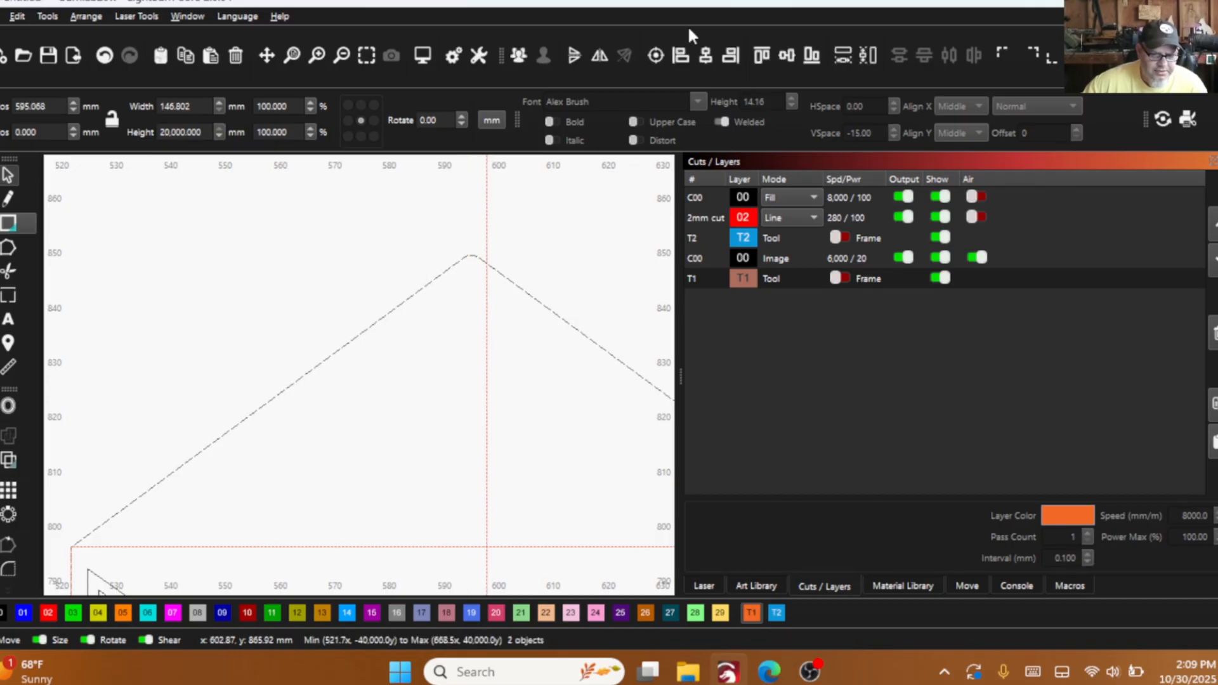
click(705, 64)
scroll(517, 406, down, 3)
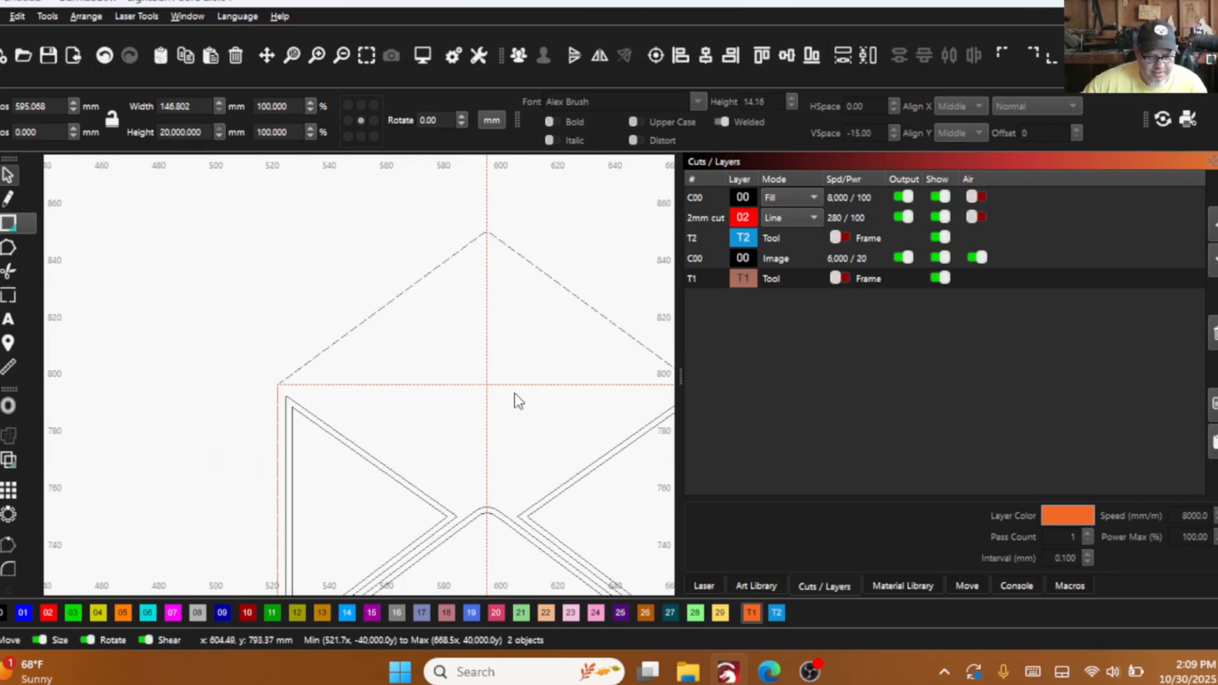
- Add a horizontal guide through the left side flap's inner tip, at about y 750 mm
scroll(503, 501, up, 4)
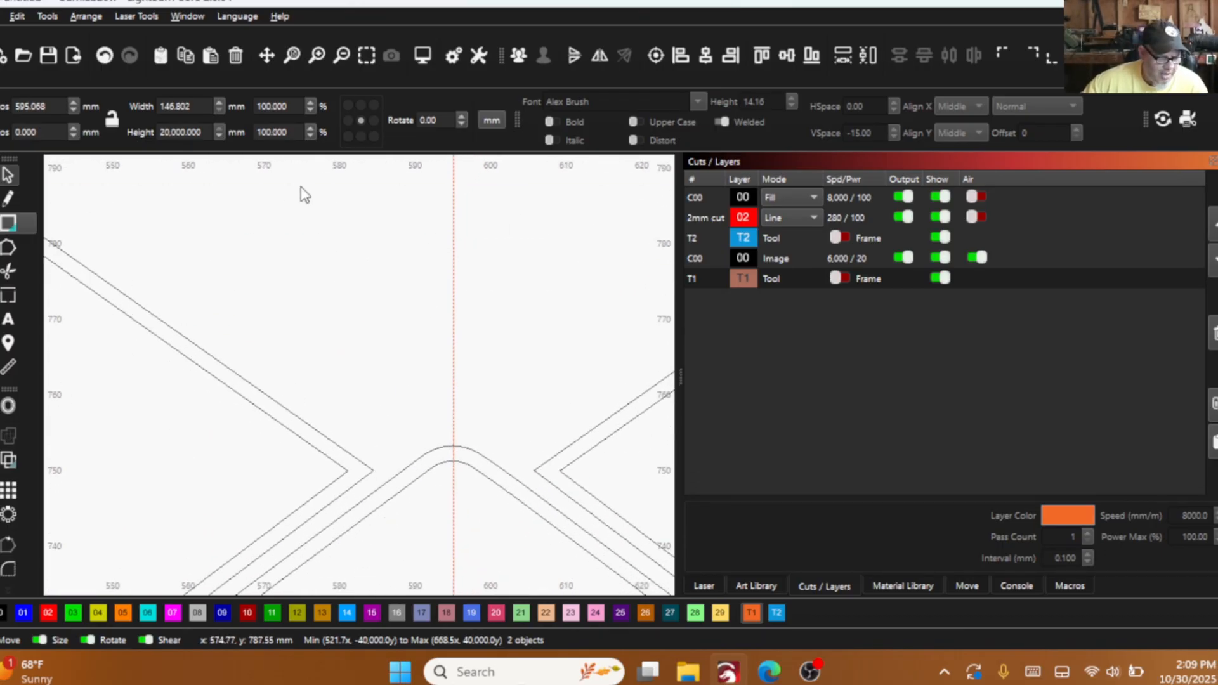
drag(358, 160, 377, 470)
scroll(374, 470, up, 8)
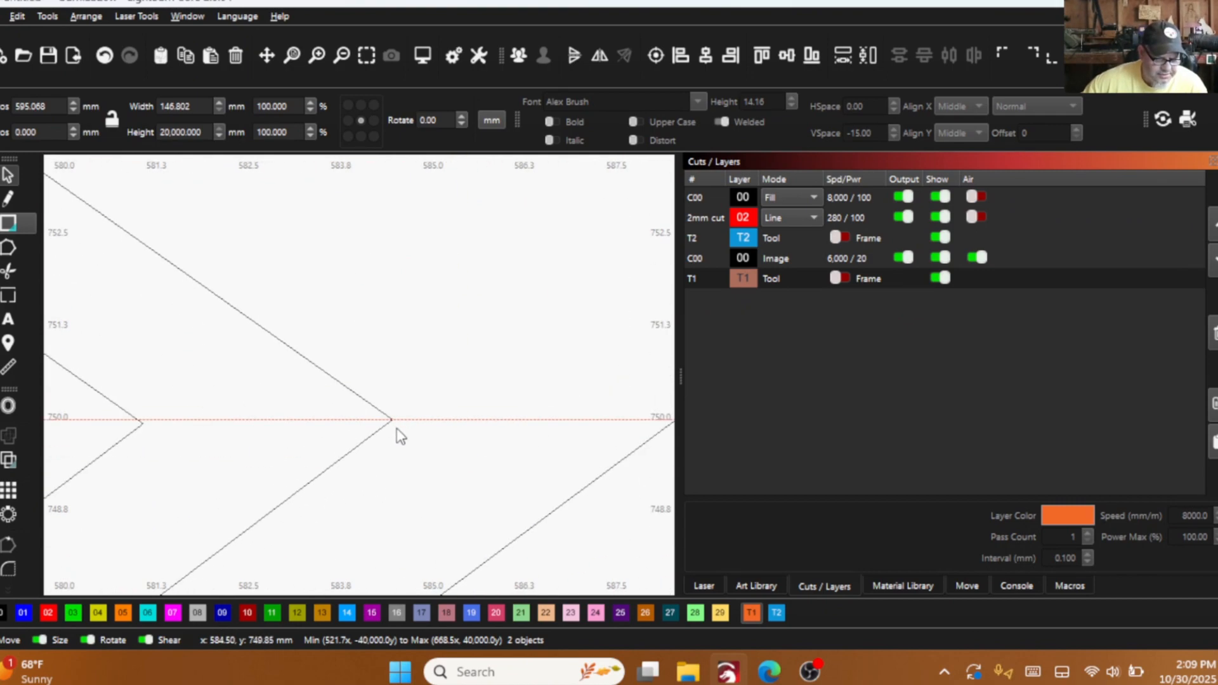
scroll(400, 437, down, 5)
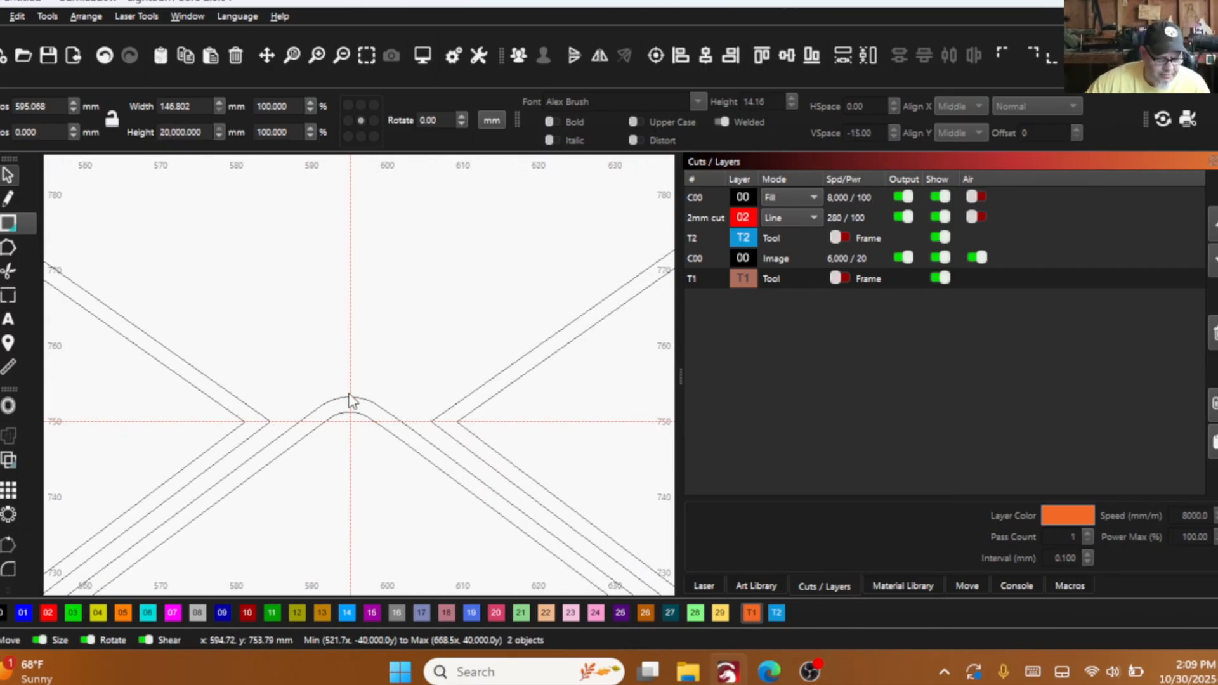
scroll(310, 436, down, 3)
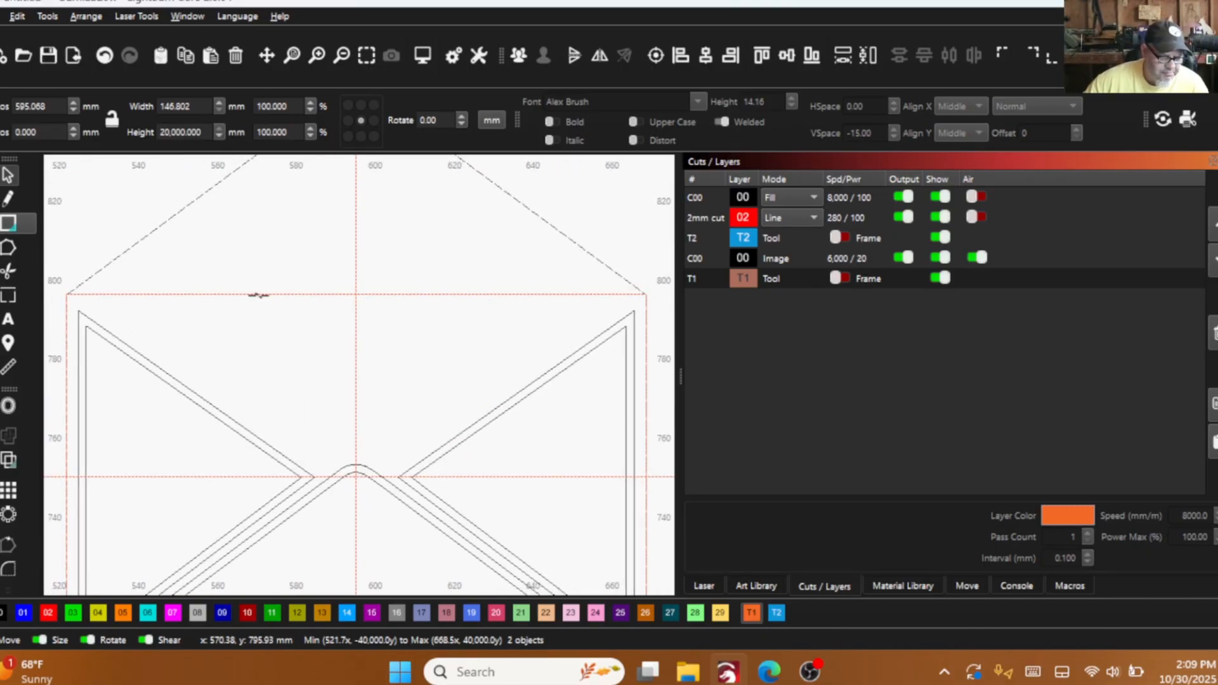
- Add a vertical guide through the left side flap's outer-contour tip, at about x 584.4 mm
click(259, 295)
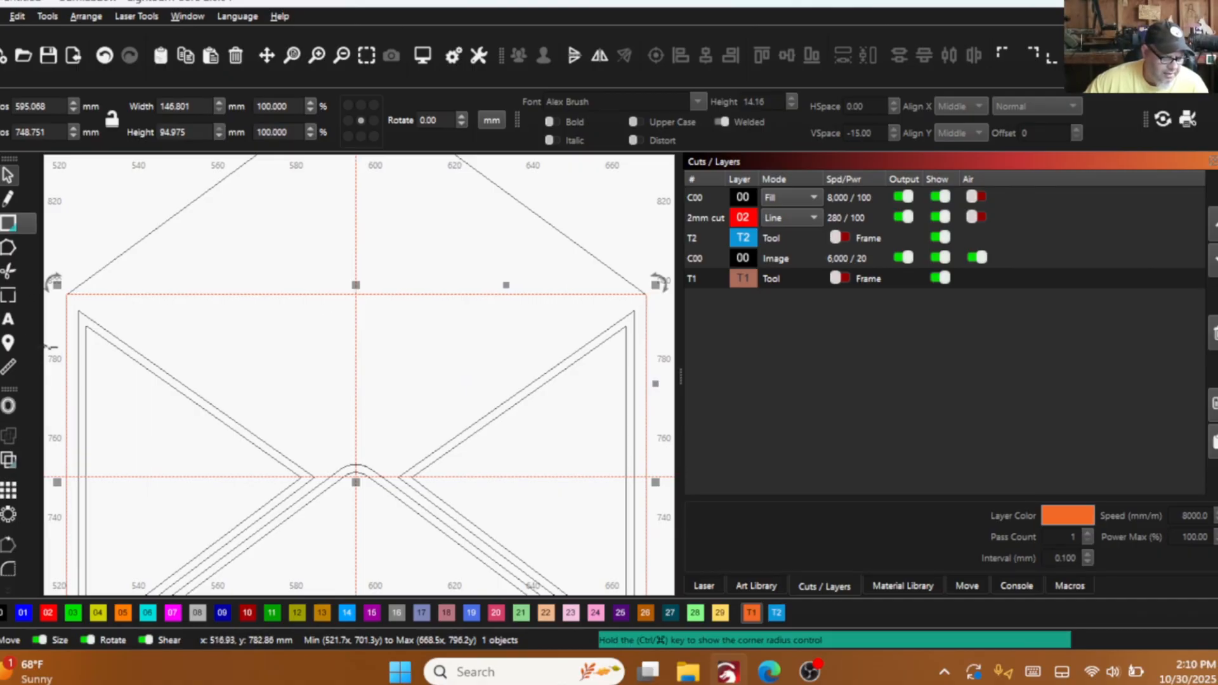
drag(49, 347, 315, 475)
scroll(315, 476, up, 10)
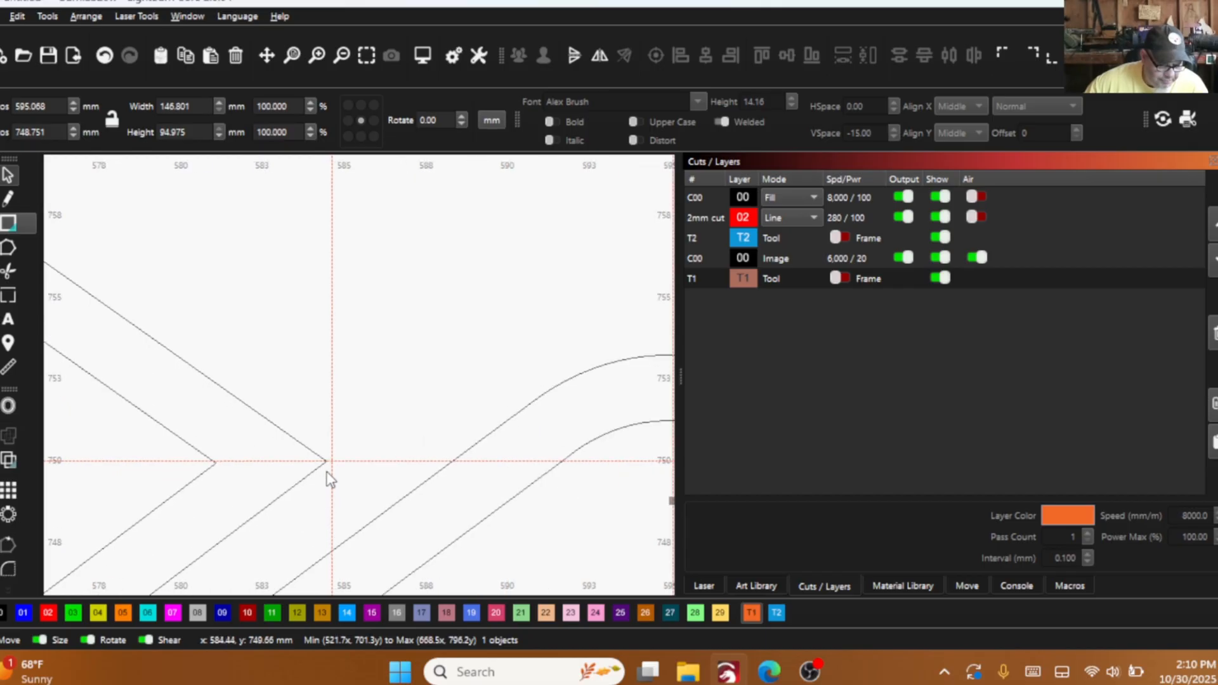
drag(332, 455, 326, 461)
scroll(228, 470, down, 6)
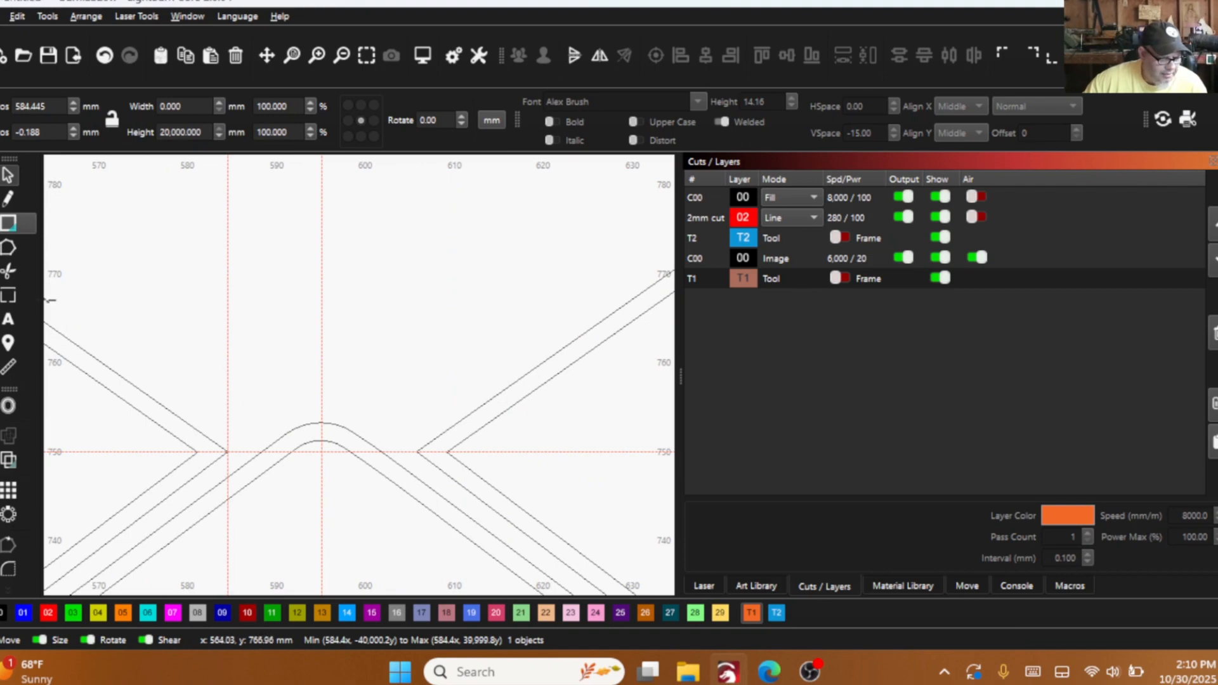
- Add a vertical guide through the right side flap's outer-contour tip, at about x 605.7 mm
drag(48, 301, 415, 447)
scroll(411, 446, up, 5)
scroll(411, 446, up, 12)
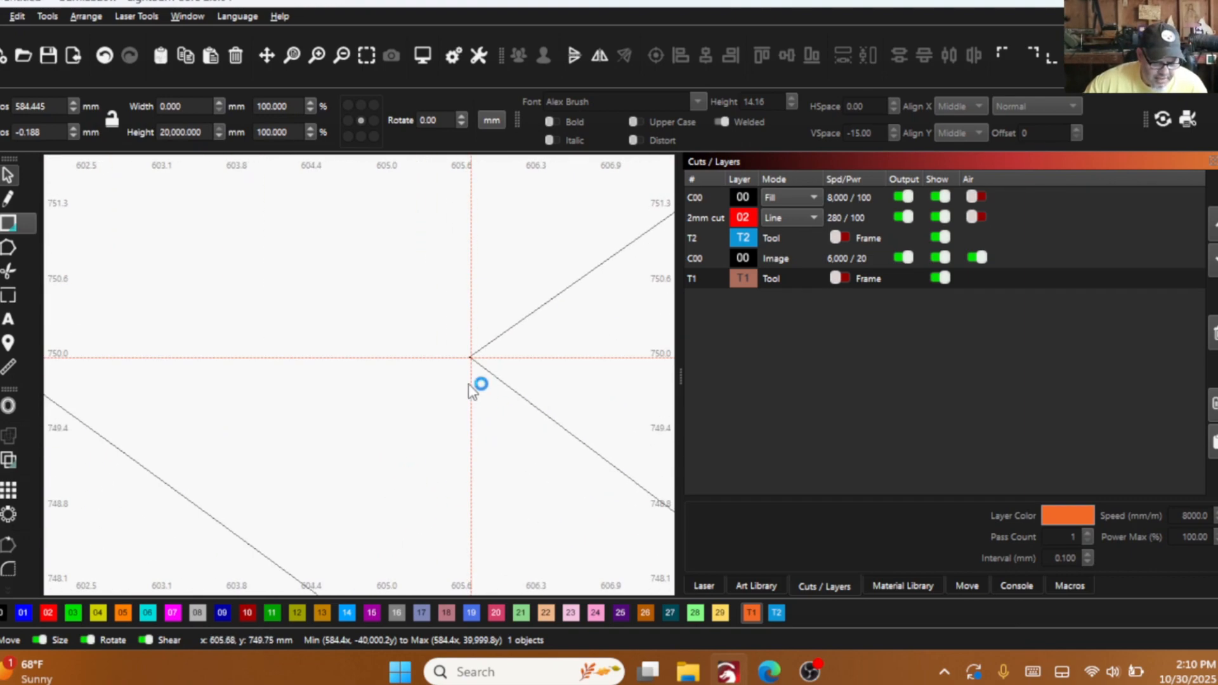
drag(495, 319, 491, 341)
scroll(475, 365, down, 15)
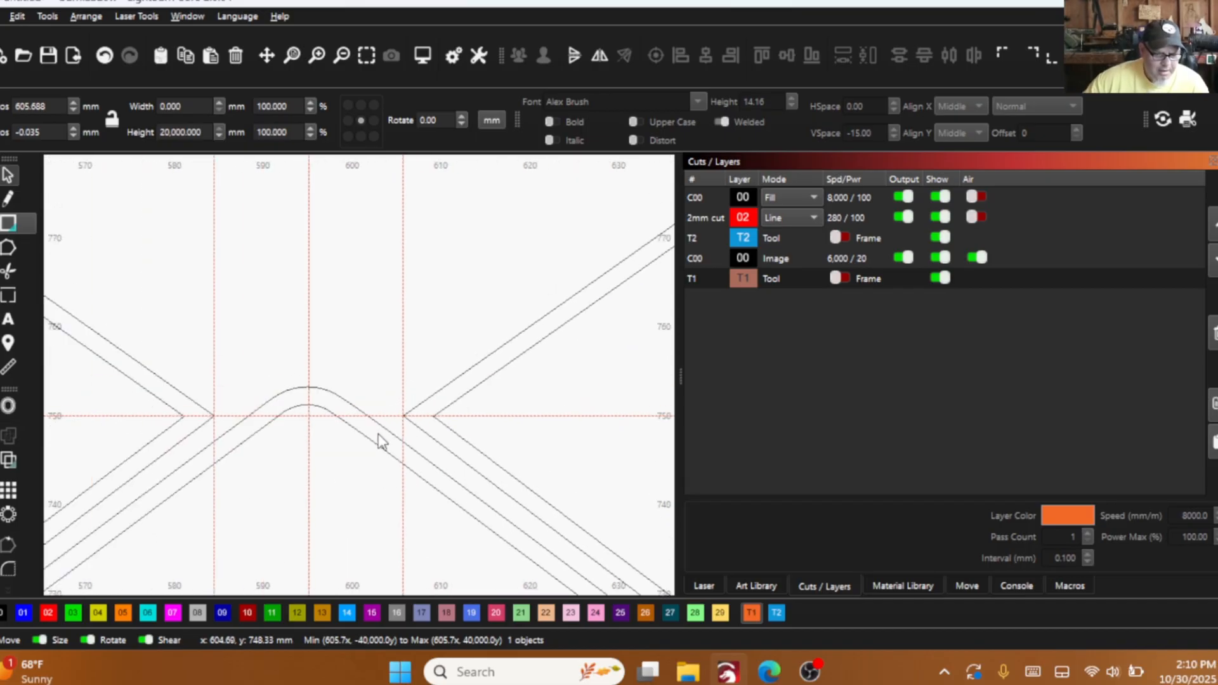
scroll(276, 325, down, 4)
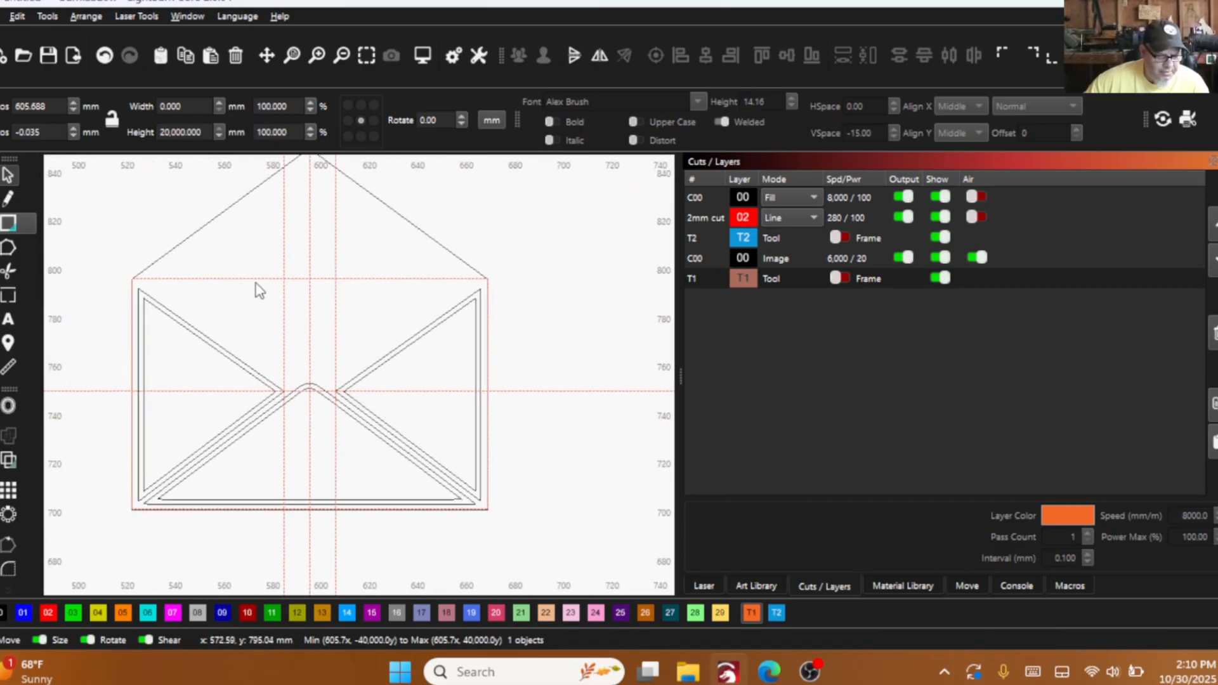
- Try to edit the nodes of the body rectangle where its upper edge crosses the left flap tip's guide
click(8, 247)
click(292, 278)
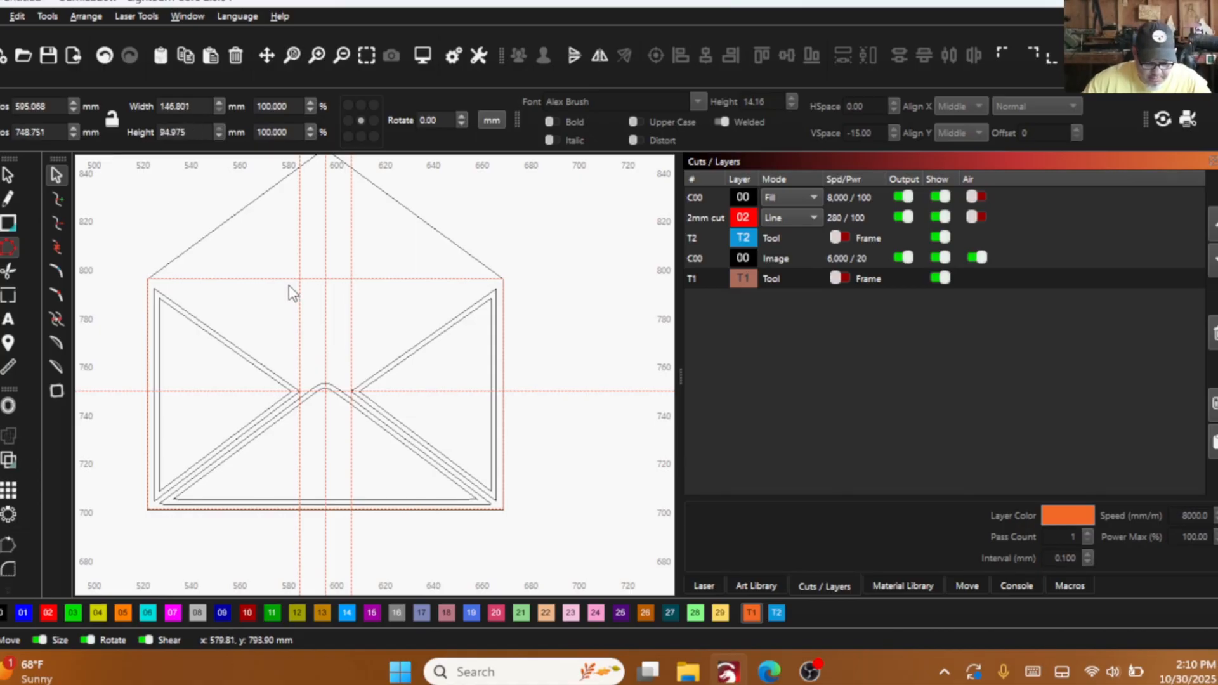
scroll(303, 279, up, 8)
scroll(279, 277, up, 2)
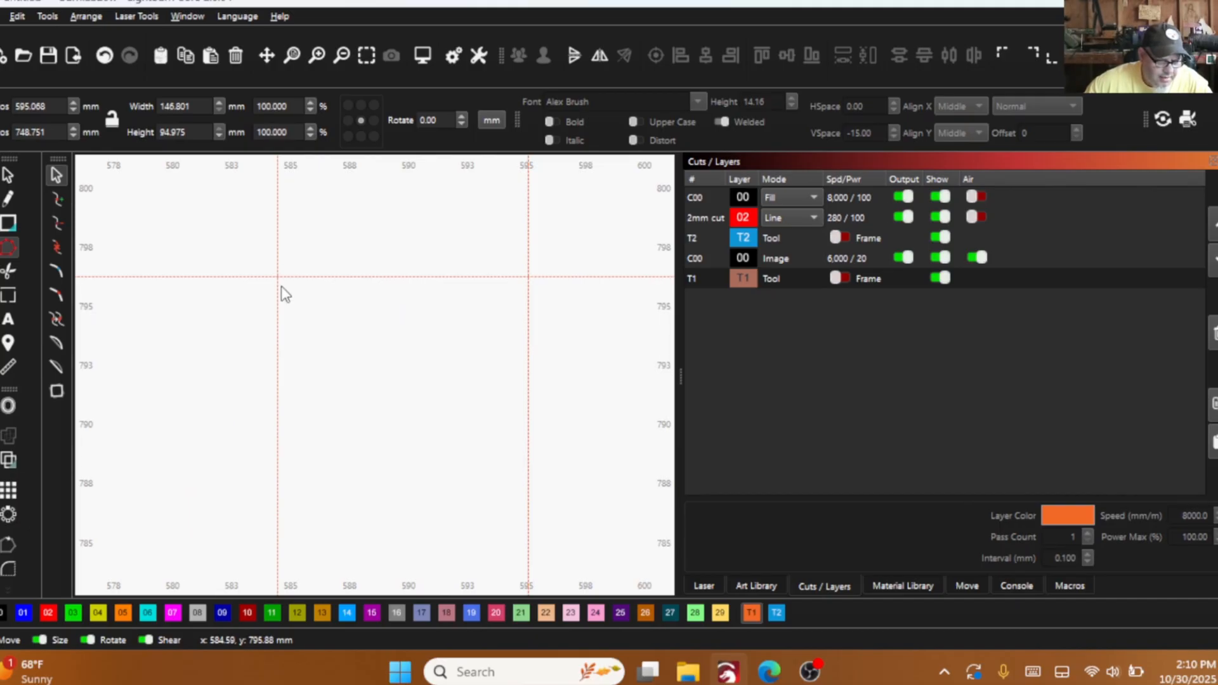
scroll(393, 492, down, 7)
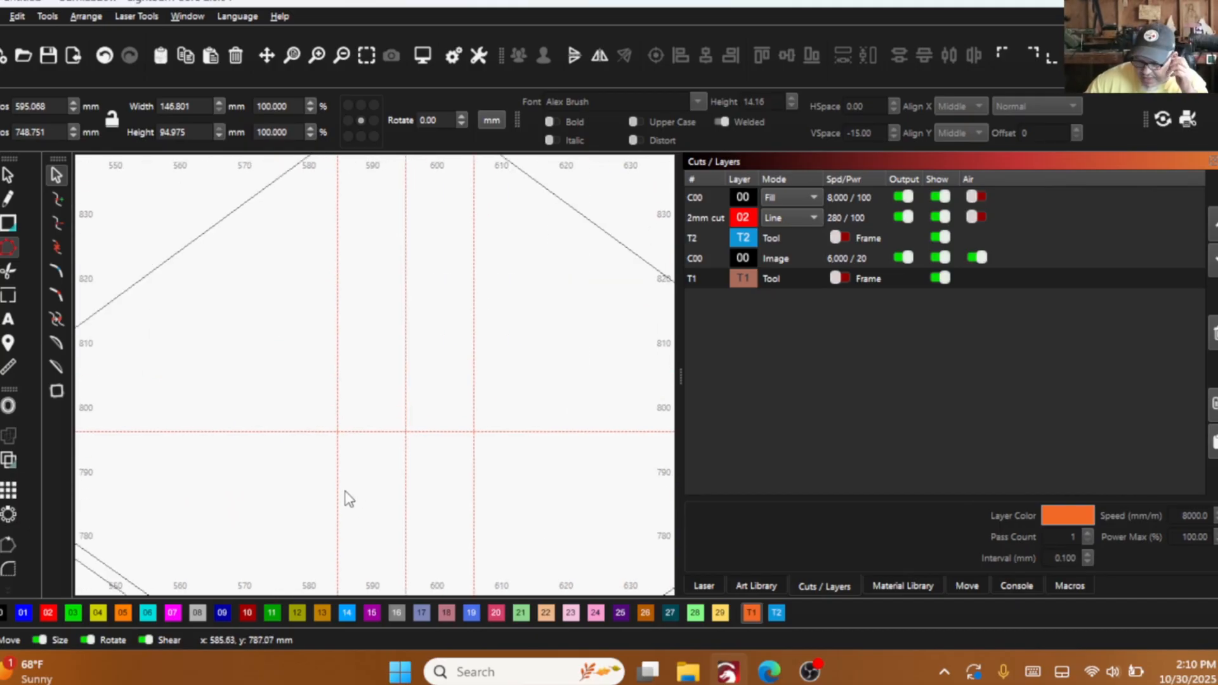
scroll(300, 444, down, 2)
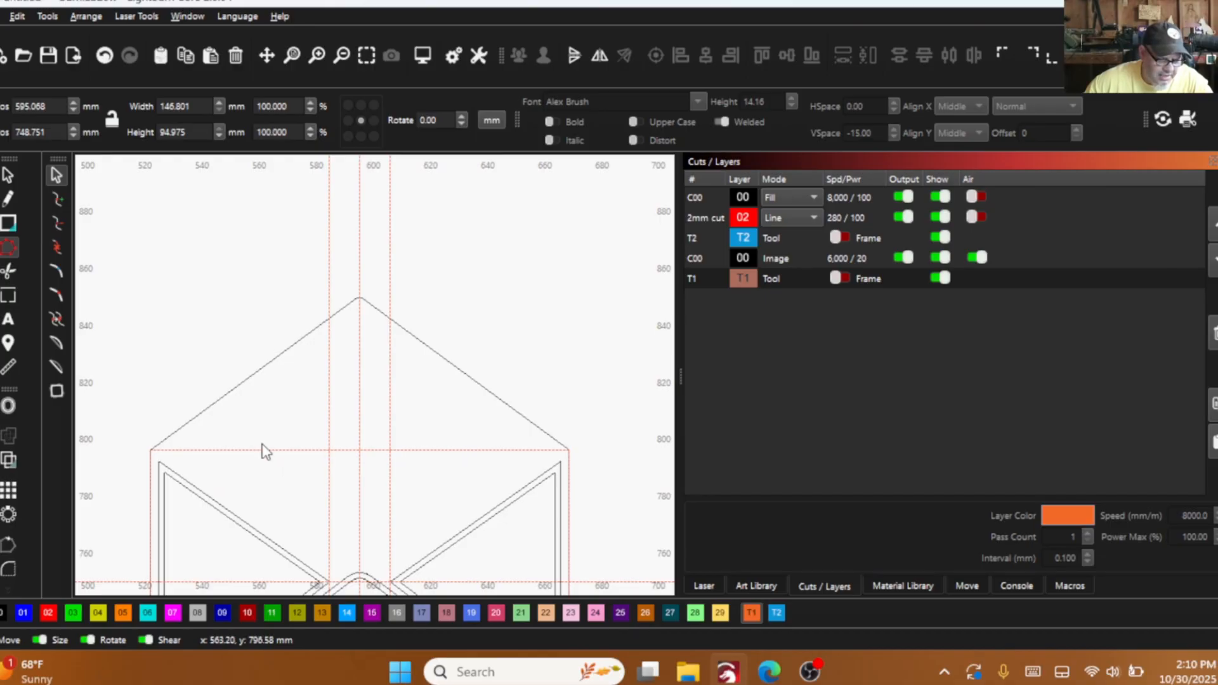
- Try the body rectangle on layer 02, undo that layer change, and convert the rectangle to a path
click(9, 177)
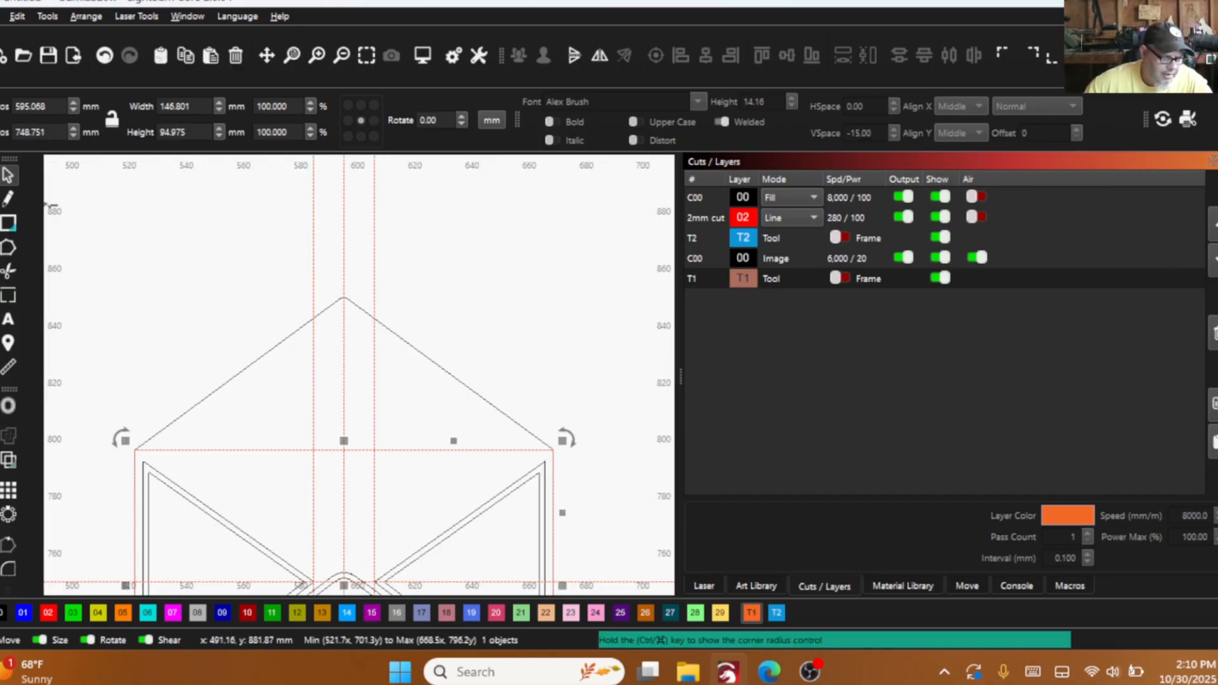
click(45, 610)
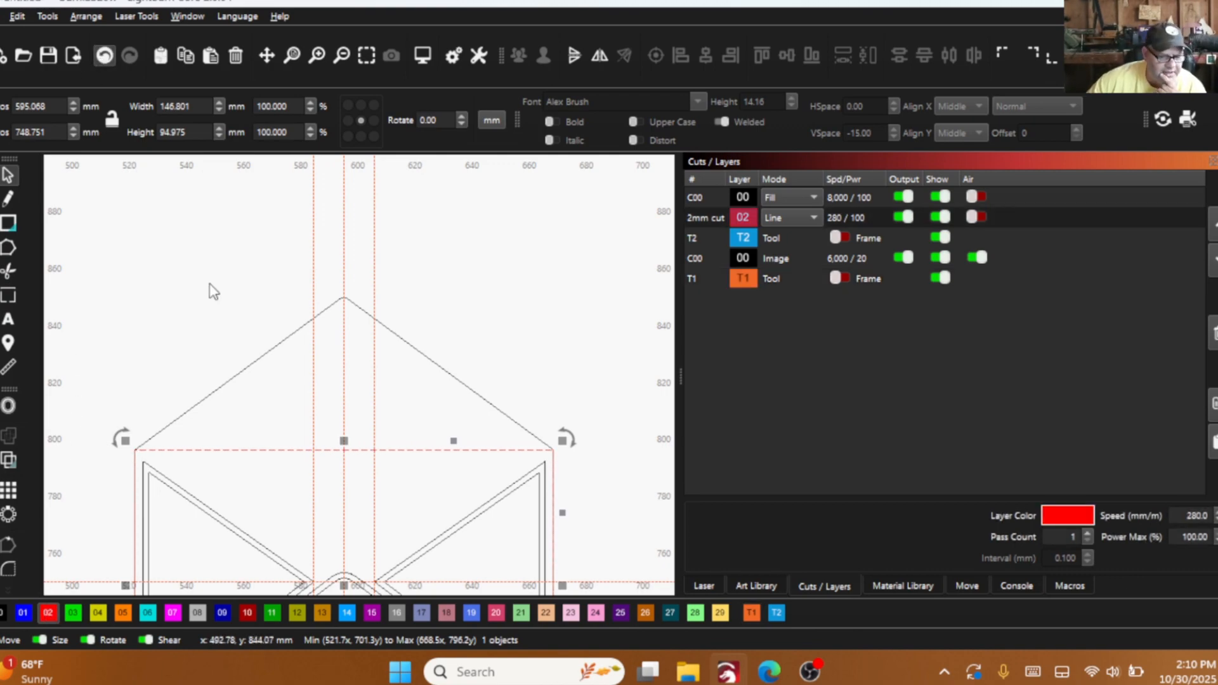
right_click(235, 431)
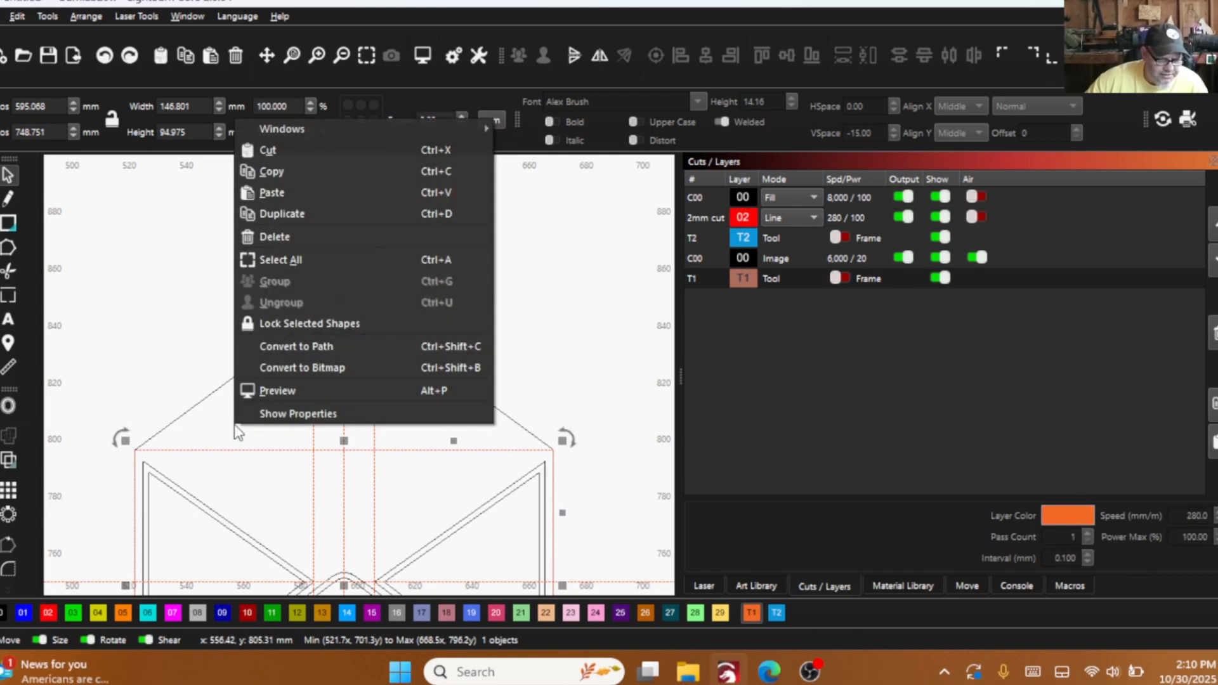
click(279, 345)
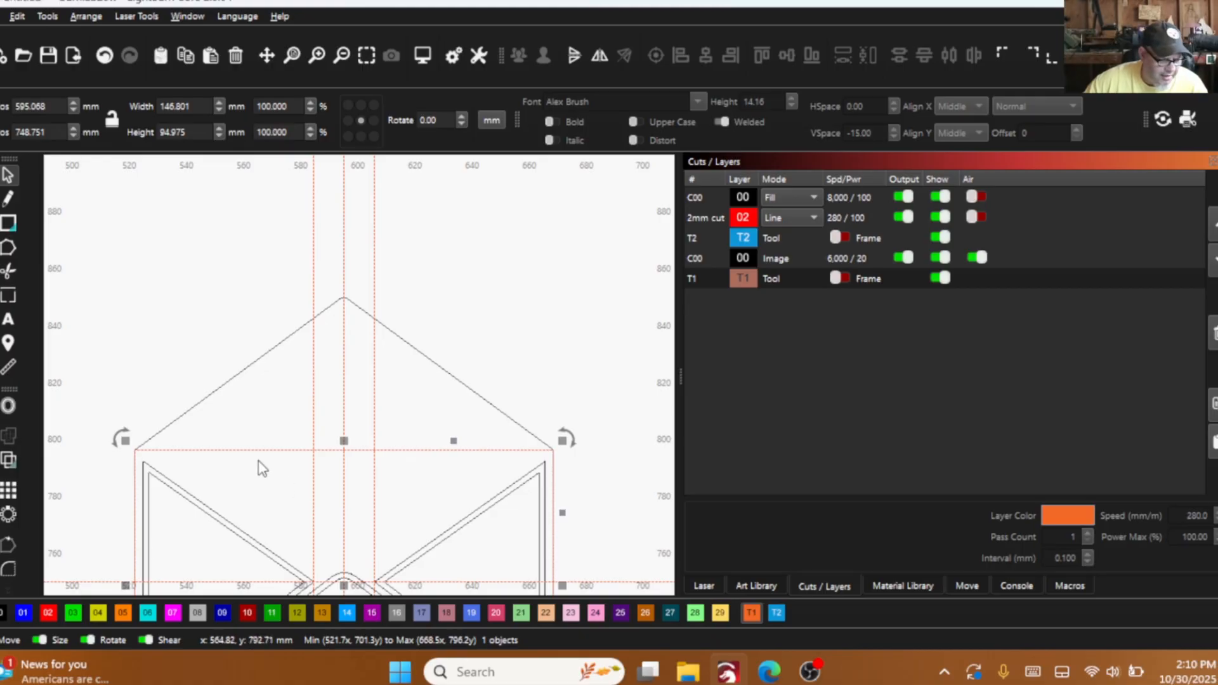
- Insert two nodes on the body path's upper edge where the two flap-tip guides cross it
click(8, 247)
scroll(352, 468, up, 3)
scroll(272, 400, up, 3)
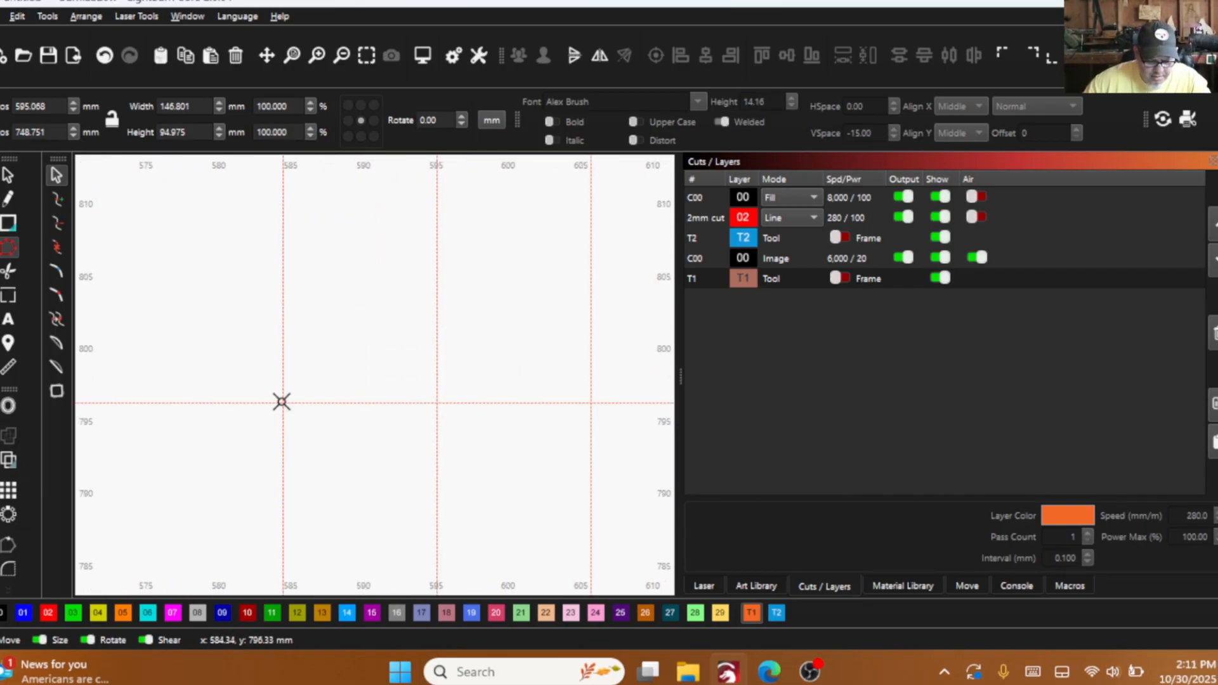
scroll(436, 425, down, 2)
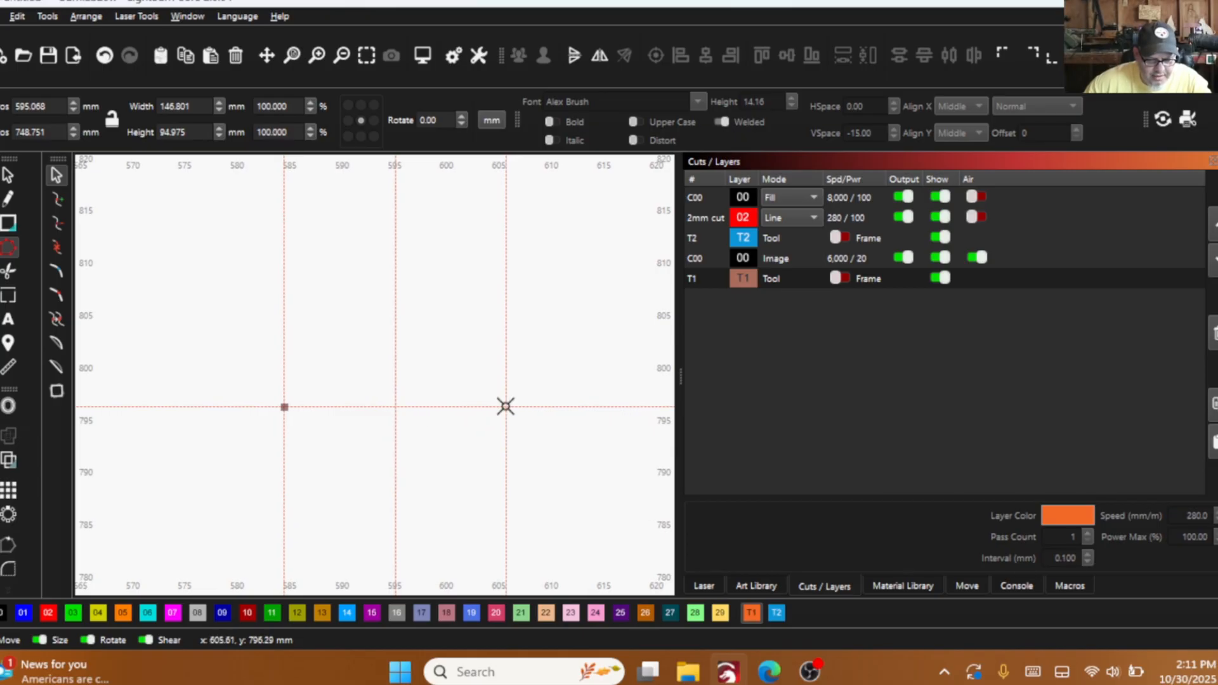
scroll(489, 444, down, 5)
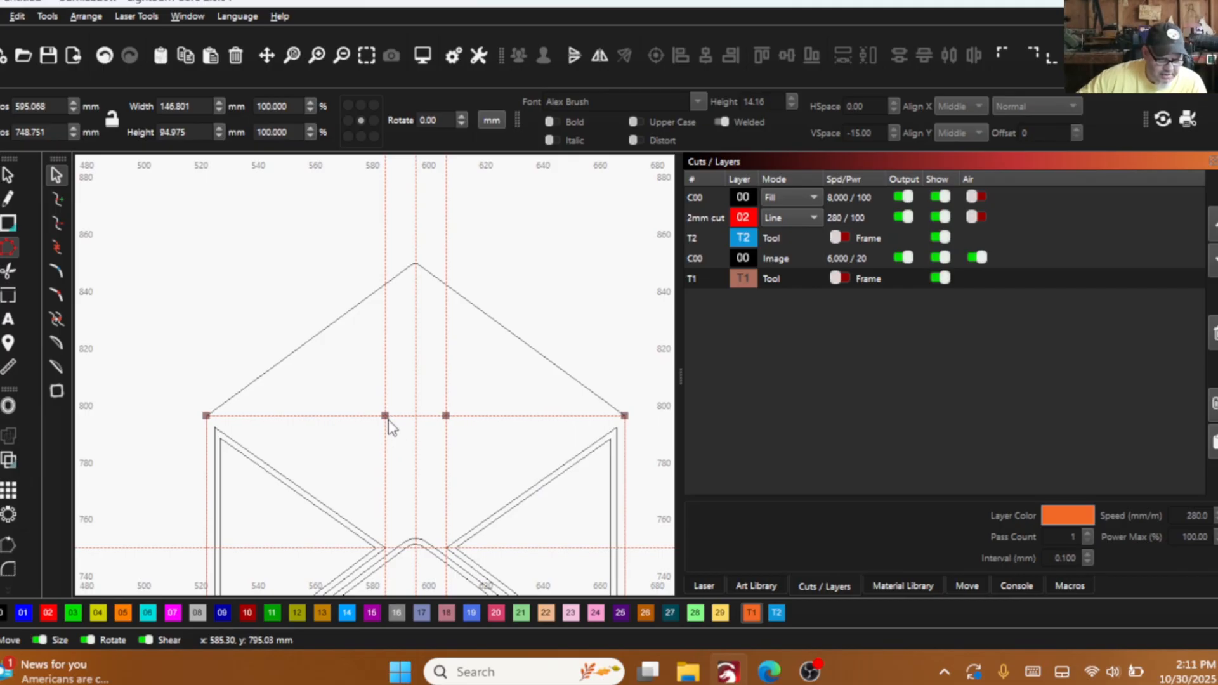
- Move both inserted nodes down along their guides to about y 752 mm, just above the side flap tips
drag(385, 419, 385, 538)
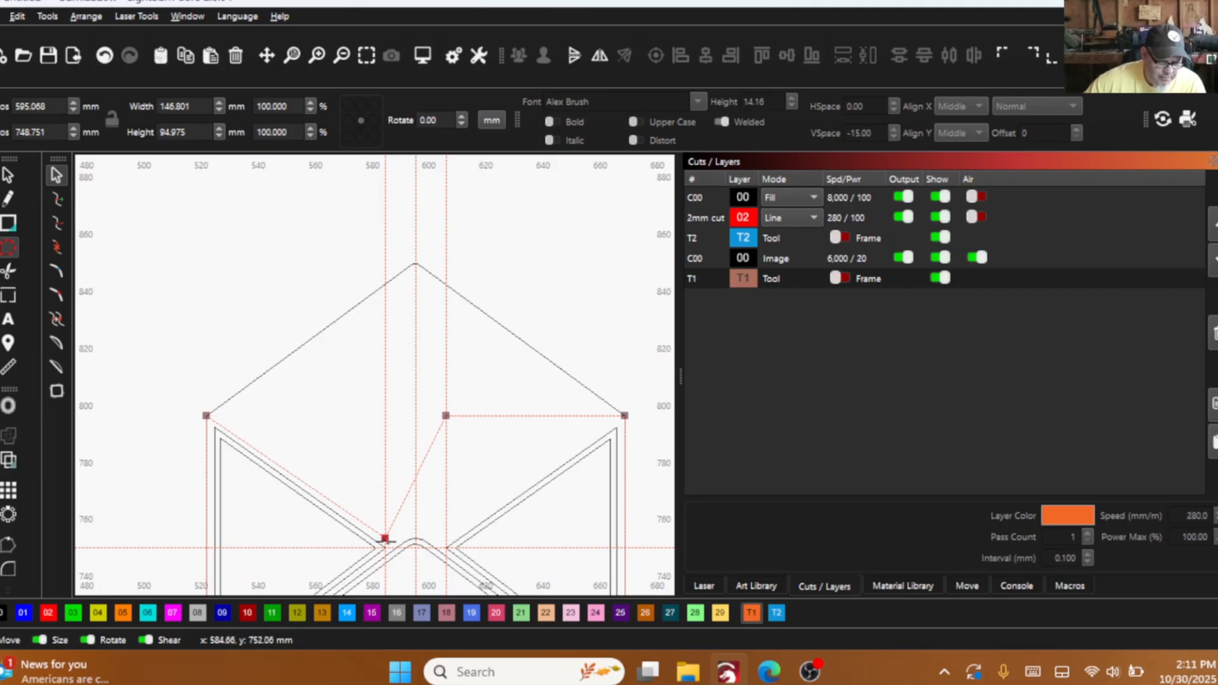
scroll(385, 539, up, 10)
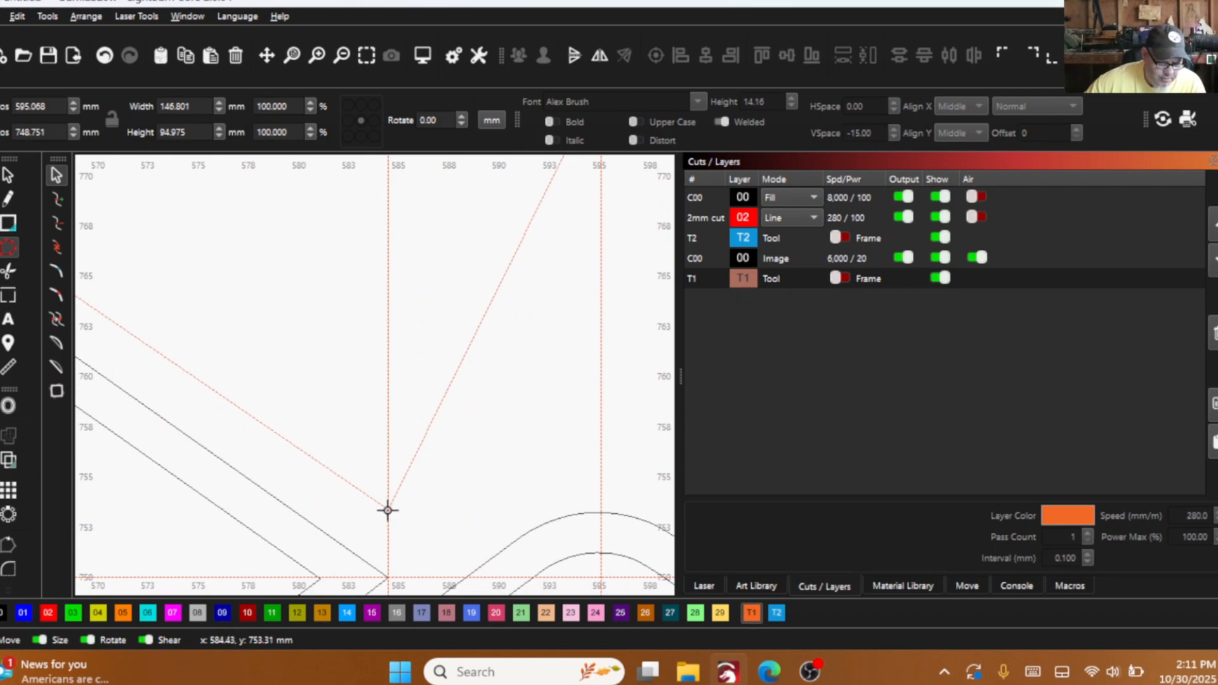
drag(388, 510, 388, 534)
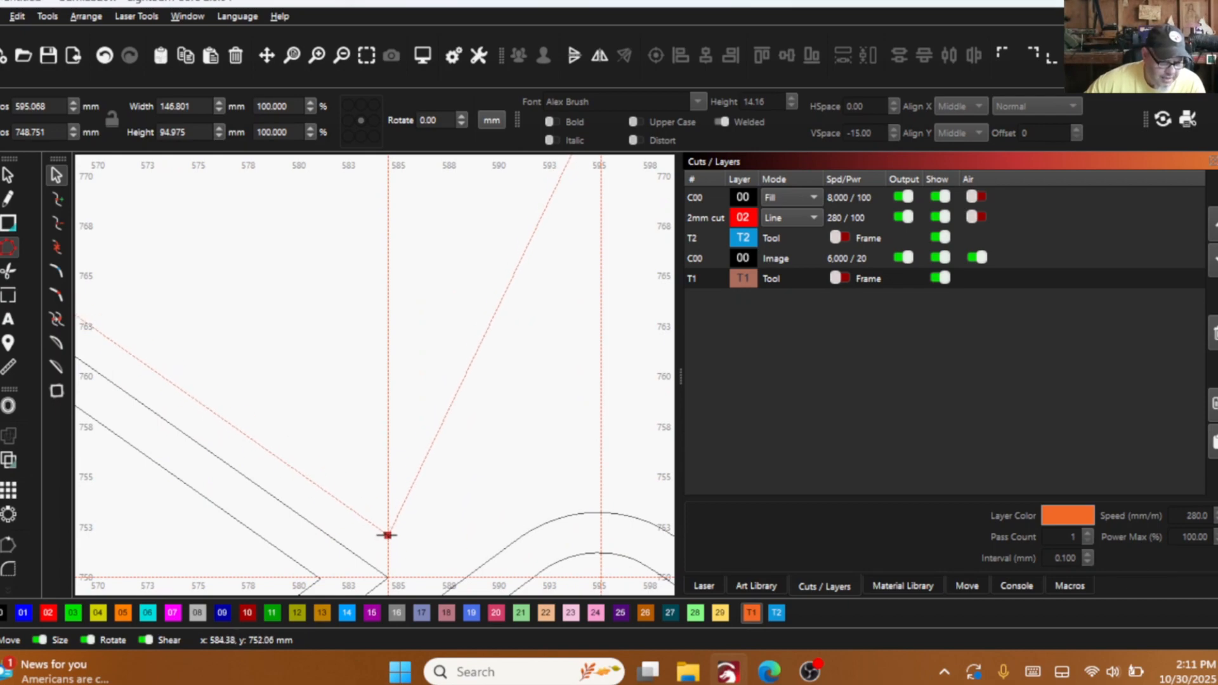
scroll(388, 535, down, 8)
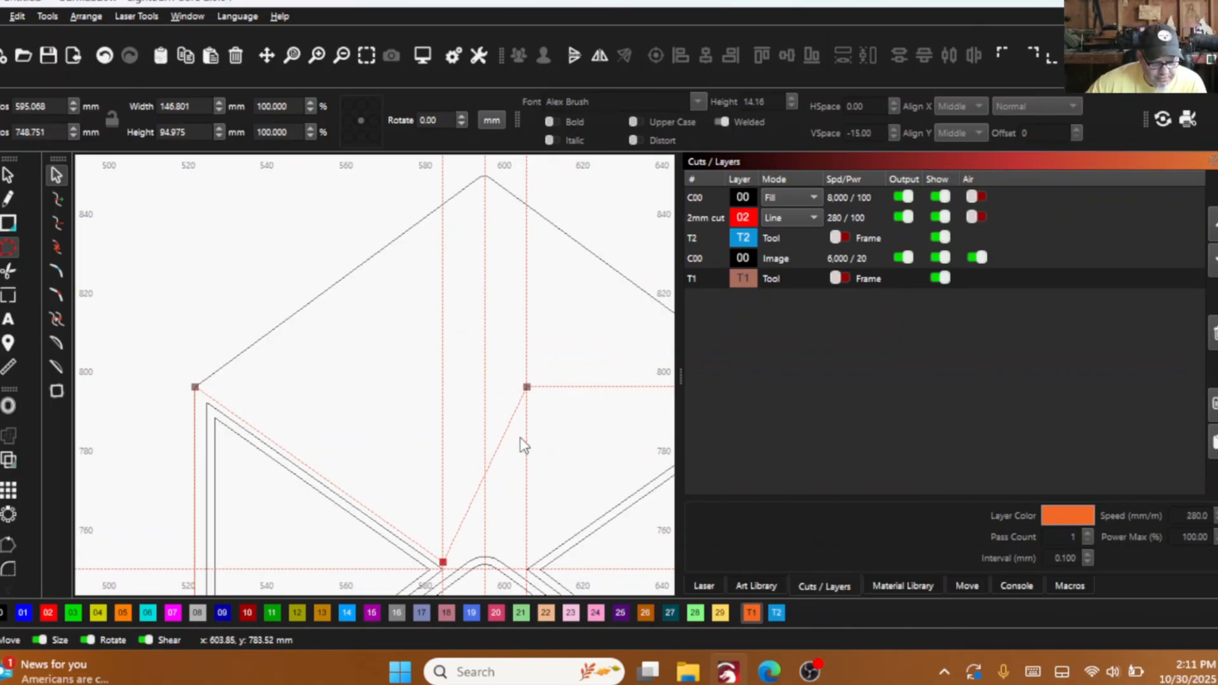
drag(526, 387, 526, 560)
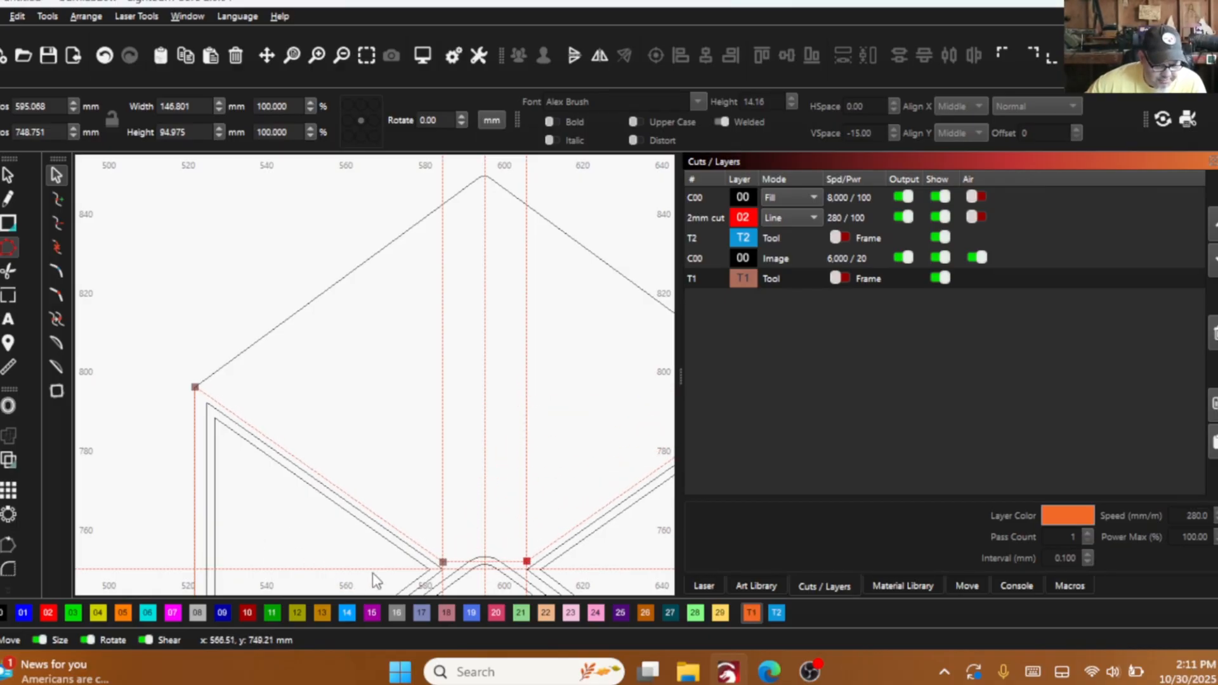
drag(474, 568, 477, 566)
- Move the horizontal guide up to the crest of the bottom flap's curve, at about y 753.2 mm, and clear the selection
click(7, 175)
click(372, 569)
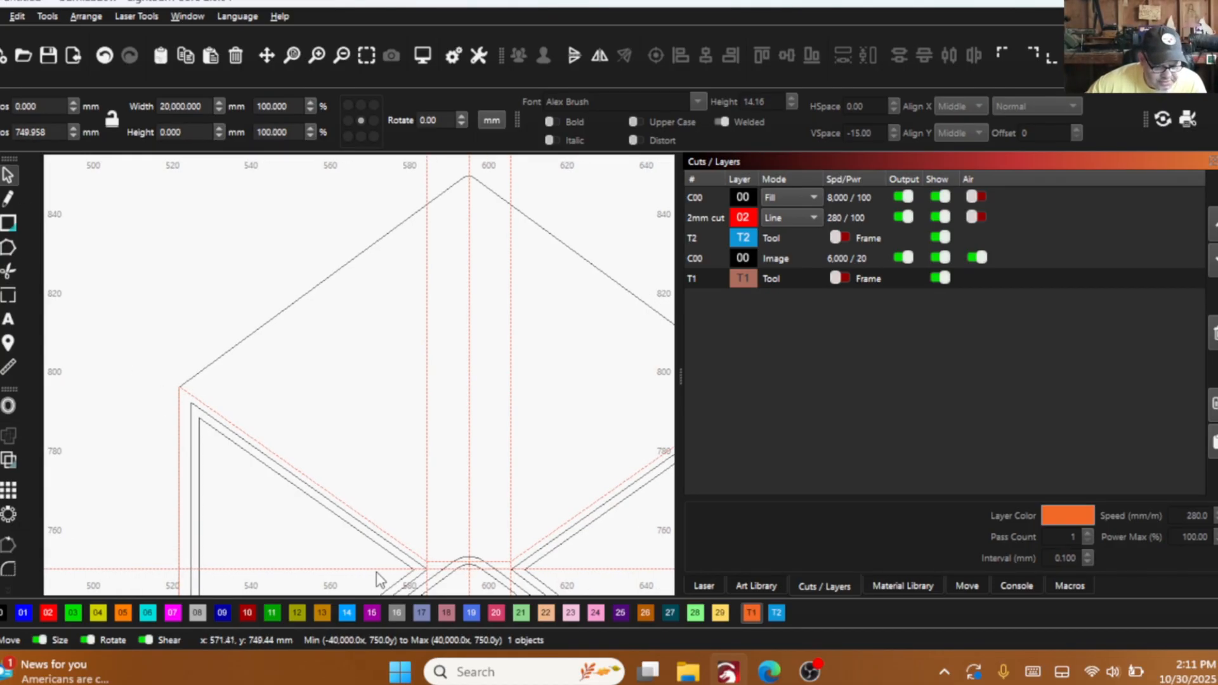
drag(376, 569, 466, 556)
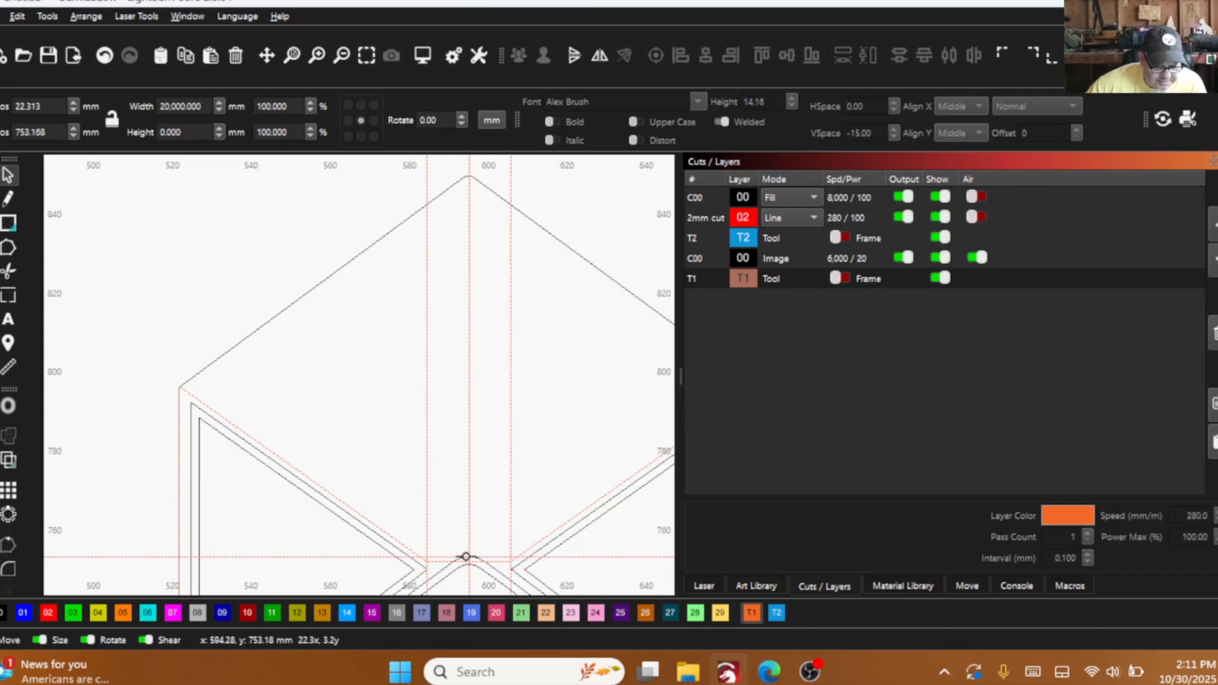
scroll(466, 556, up, 6)
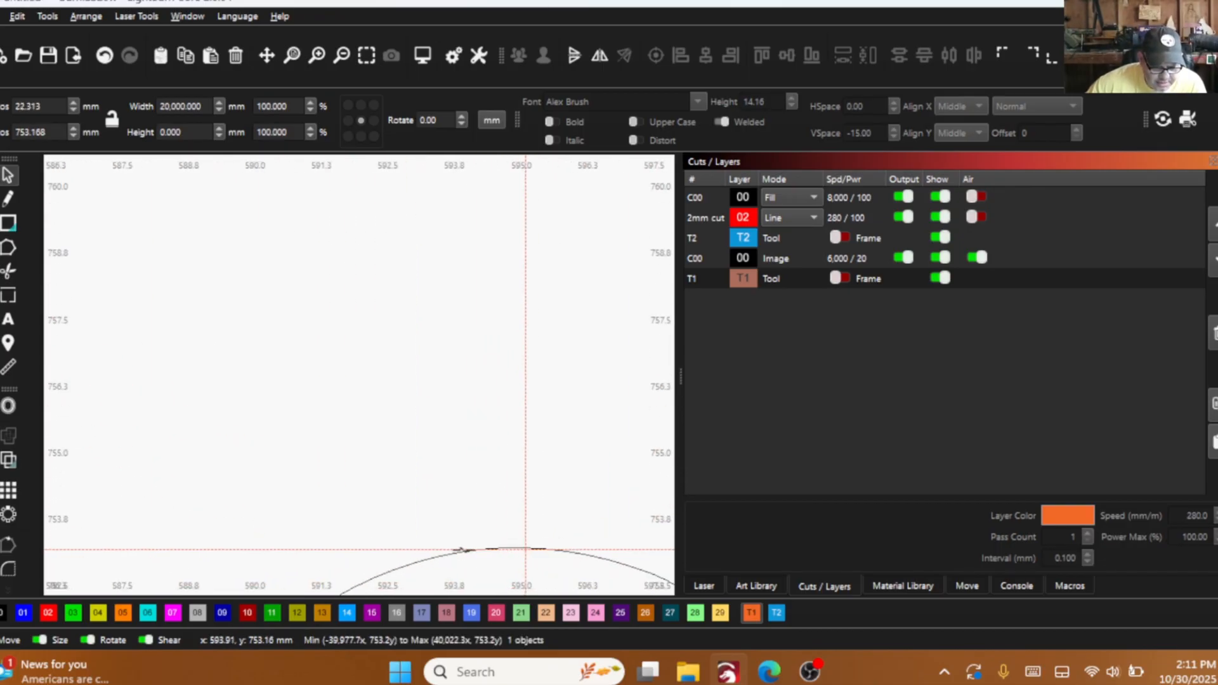
key(Escape)
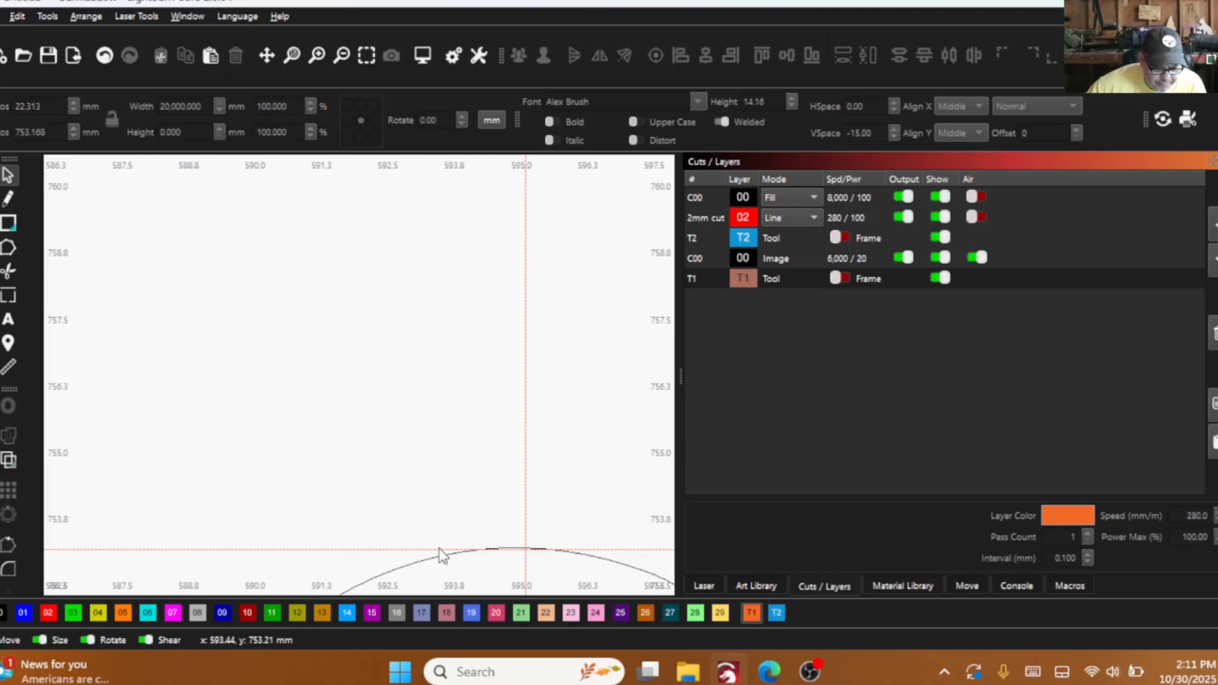
- Align the horizontal guide with the bottom flap's crest at y 753.2 mm and raise the body path's two flap-tip nodes onto it
drag(438, 549, 513, 547)
scroll(463, 564, down, 2)
scroll(406, 458, down, 2)
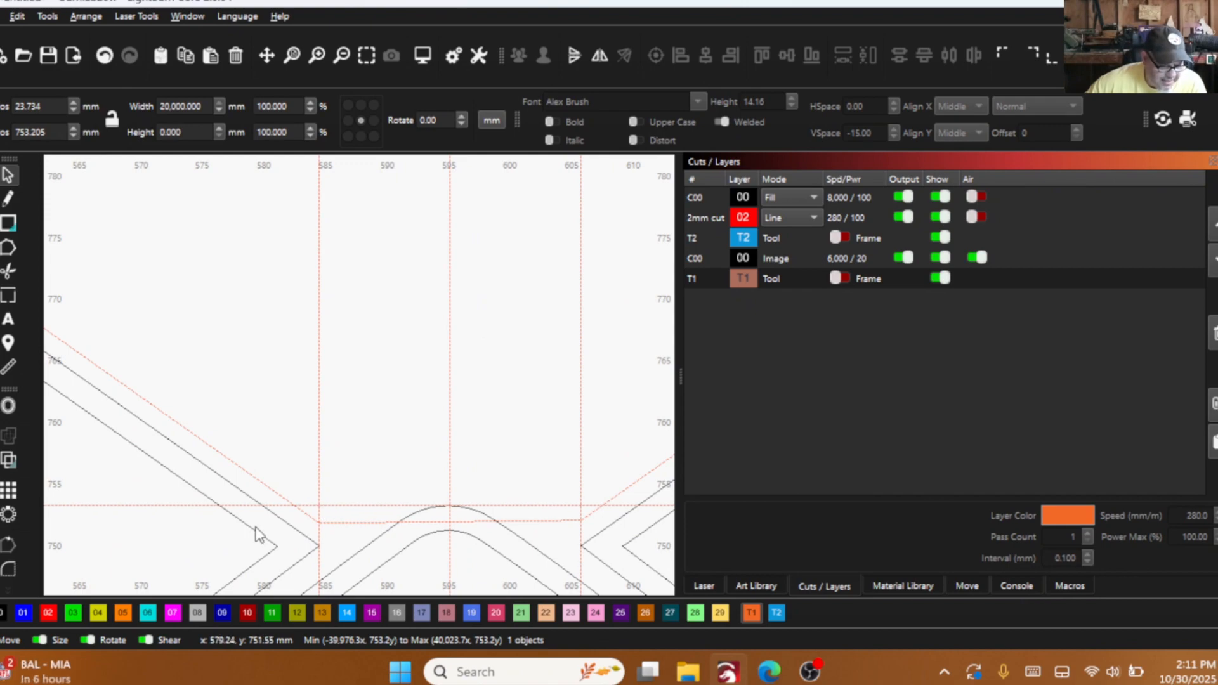
click(306, 514)
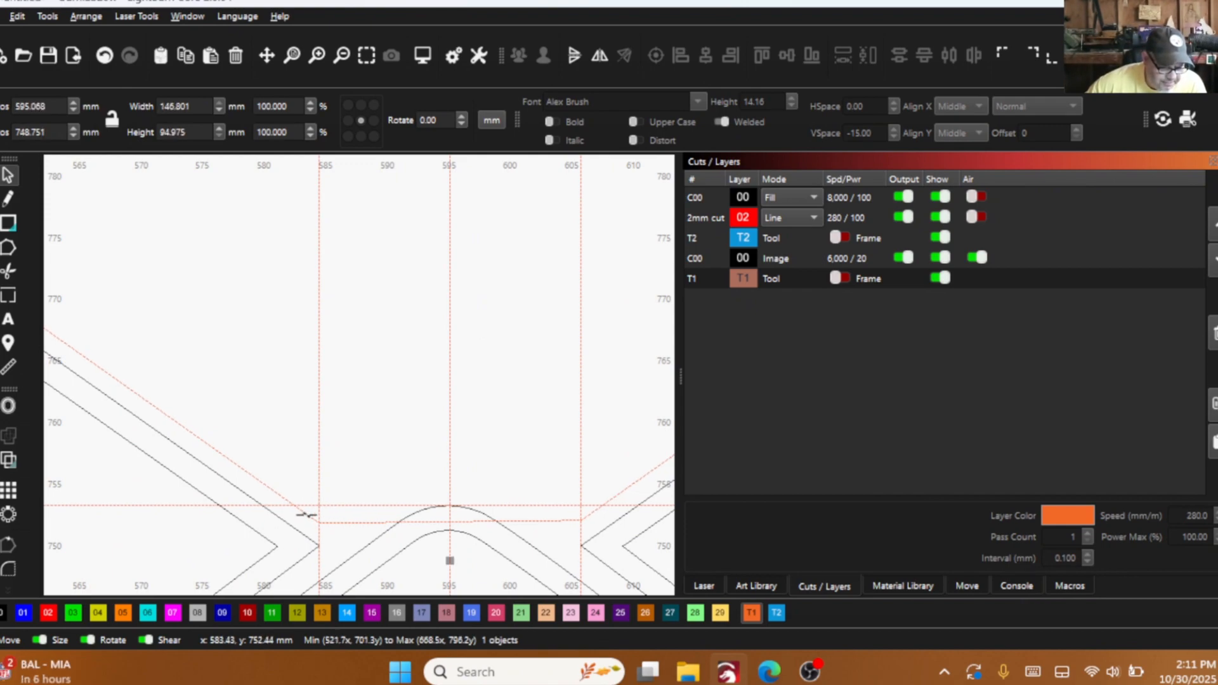
click(9, 247)
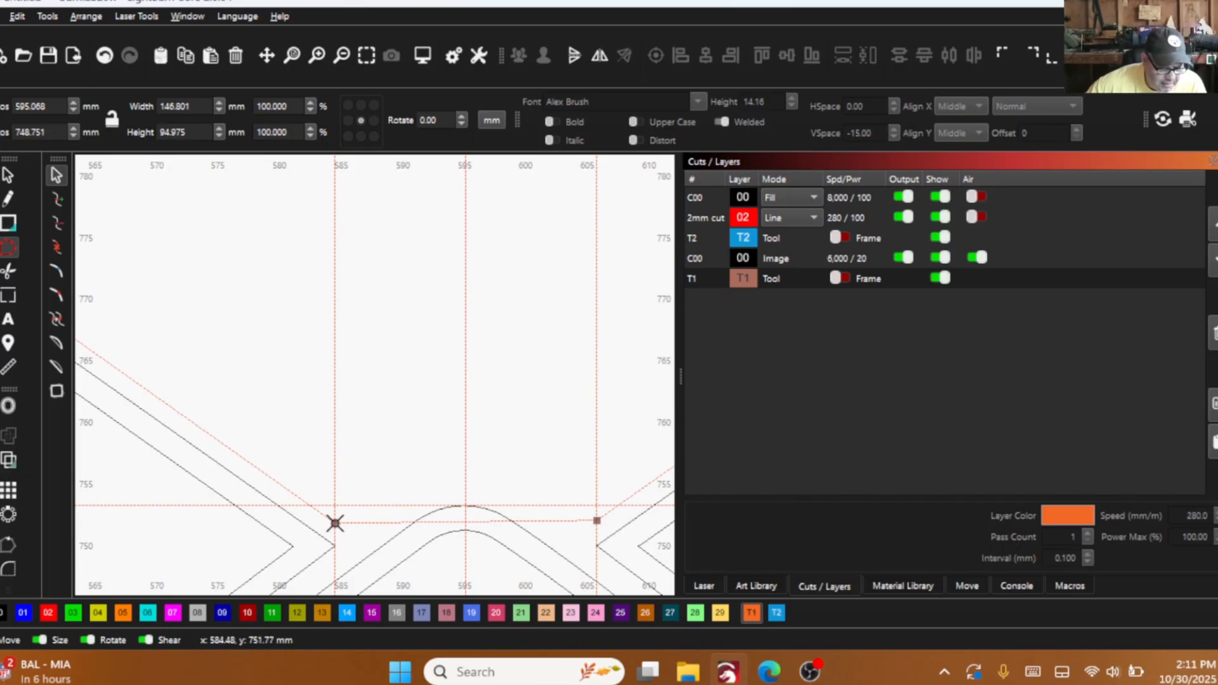
drag(335, 523, 334, 505)
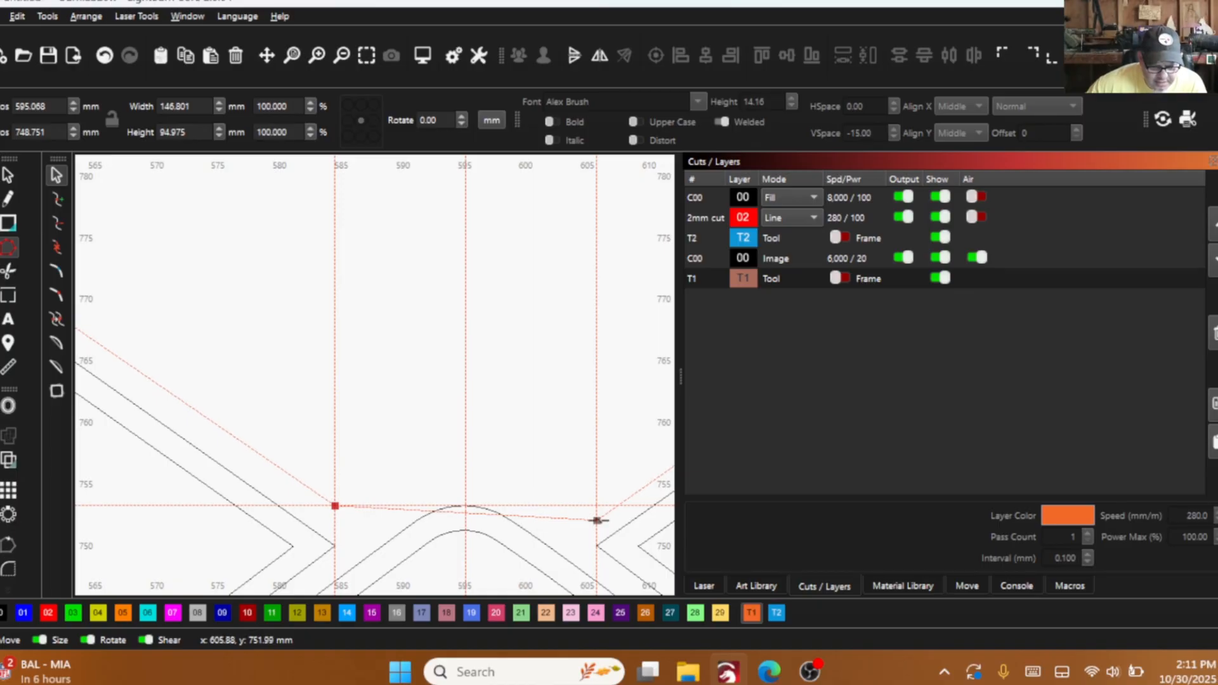
drag(597, 520, 597, 506)
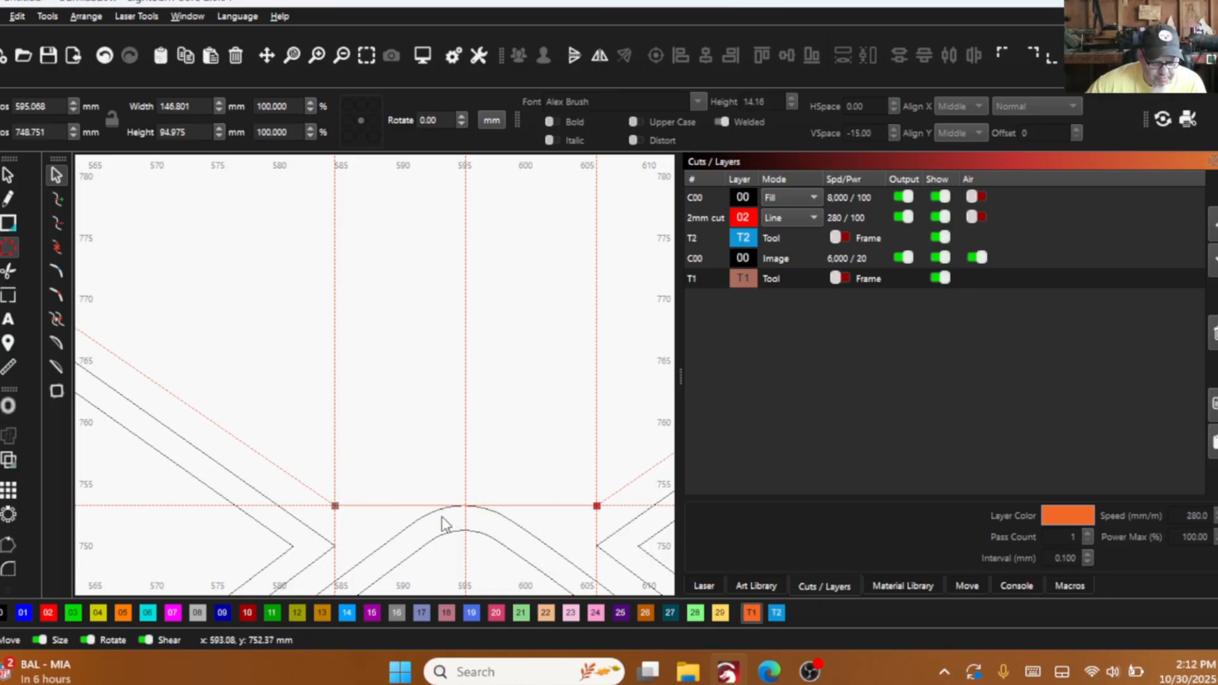
scroll(432, 510, down, 4)
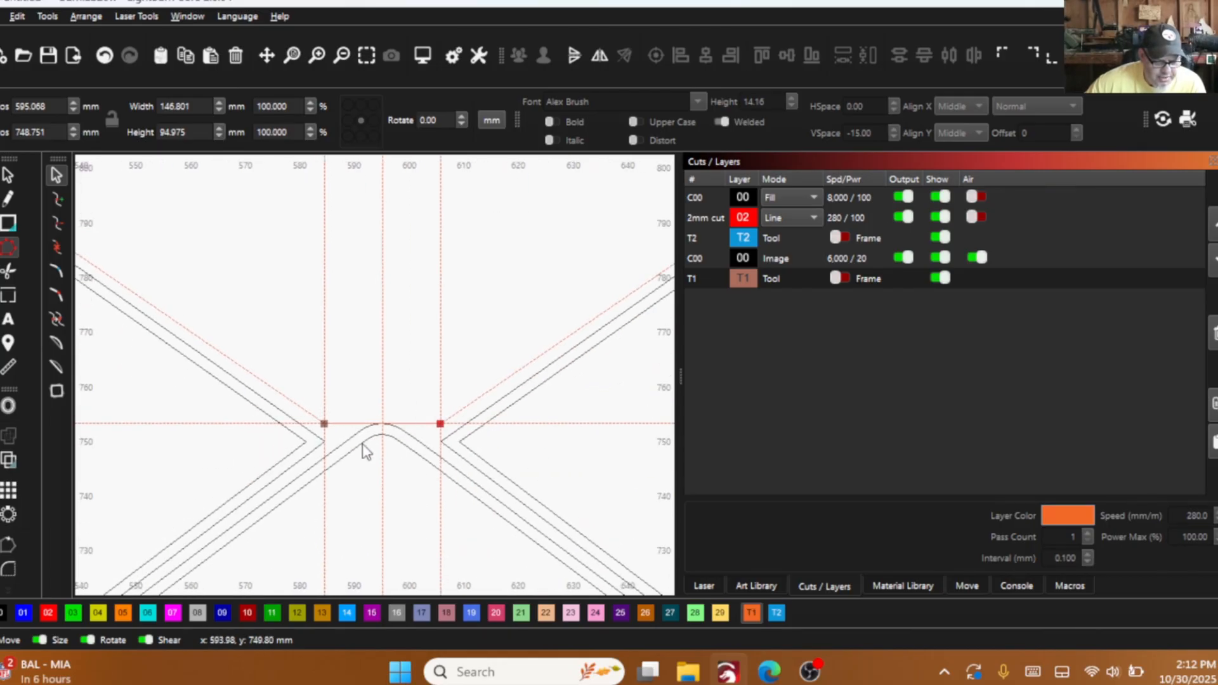
drag(460, 325, 284, 239)
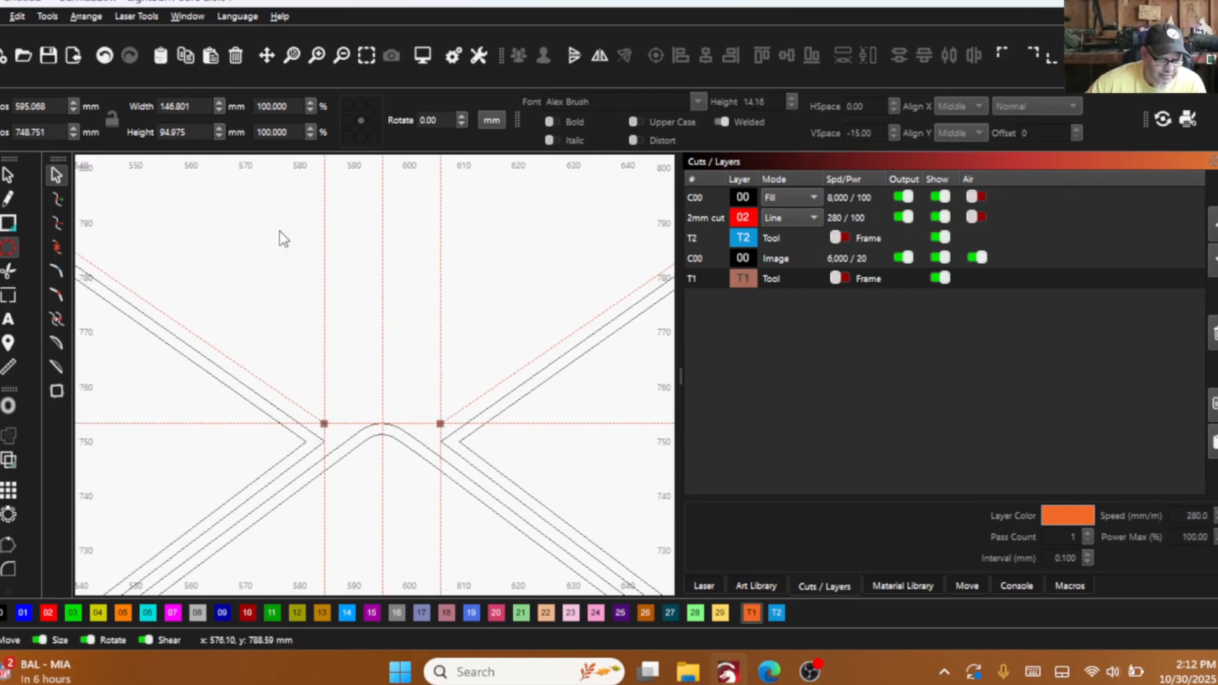
- Delete the three vertical guides and the horizontal guide around the flap tips
click(7, 174)
drag(470, 321, 302, 217)
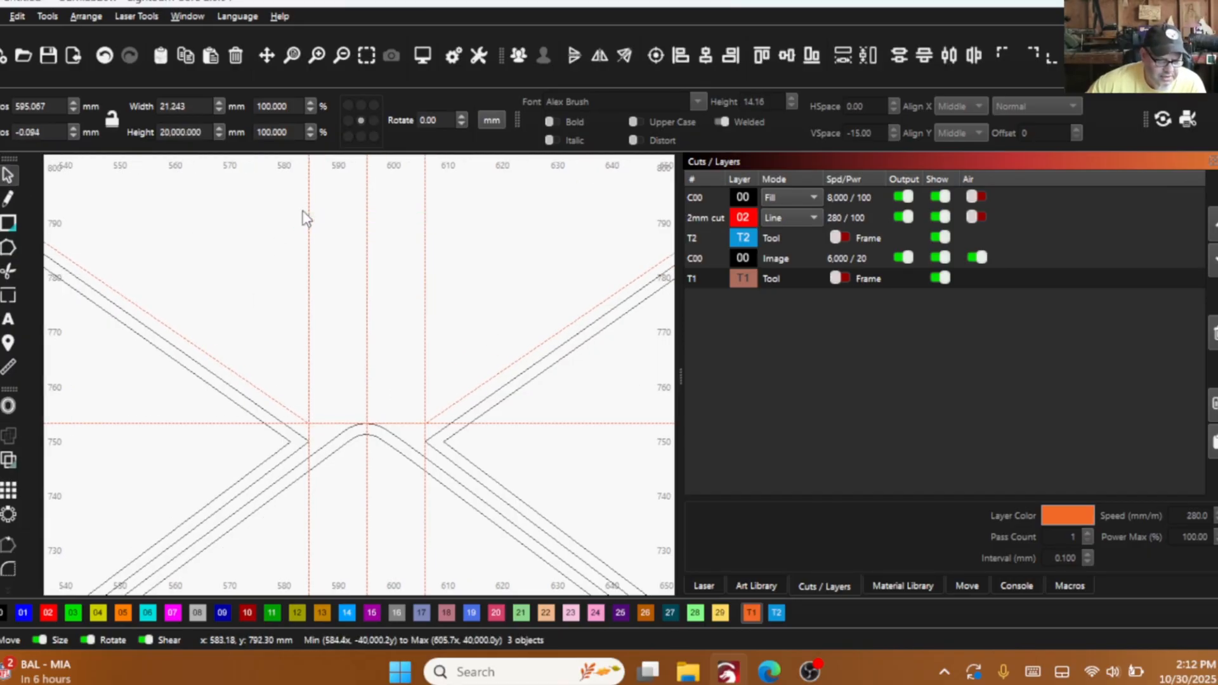
right_click(302, 209)
click(423, 328)
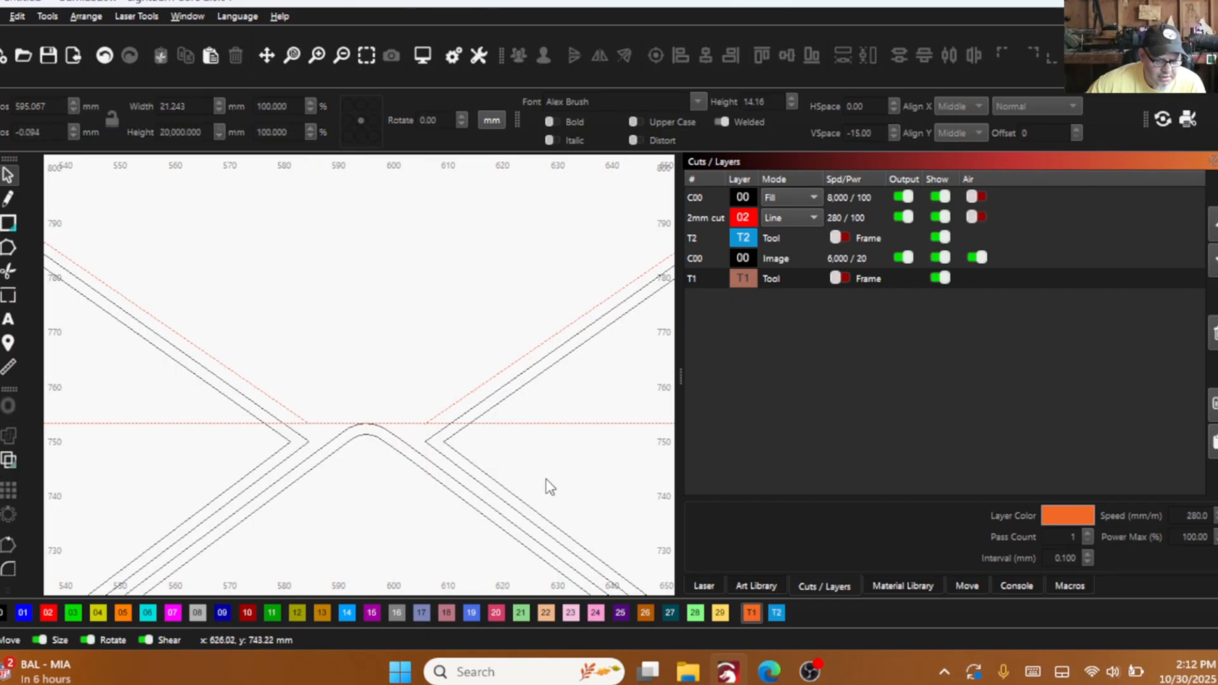
click(579, 422)
right_click(579, 422)
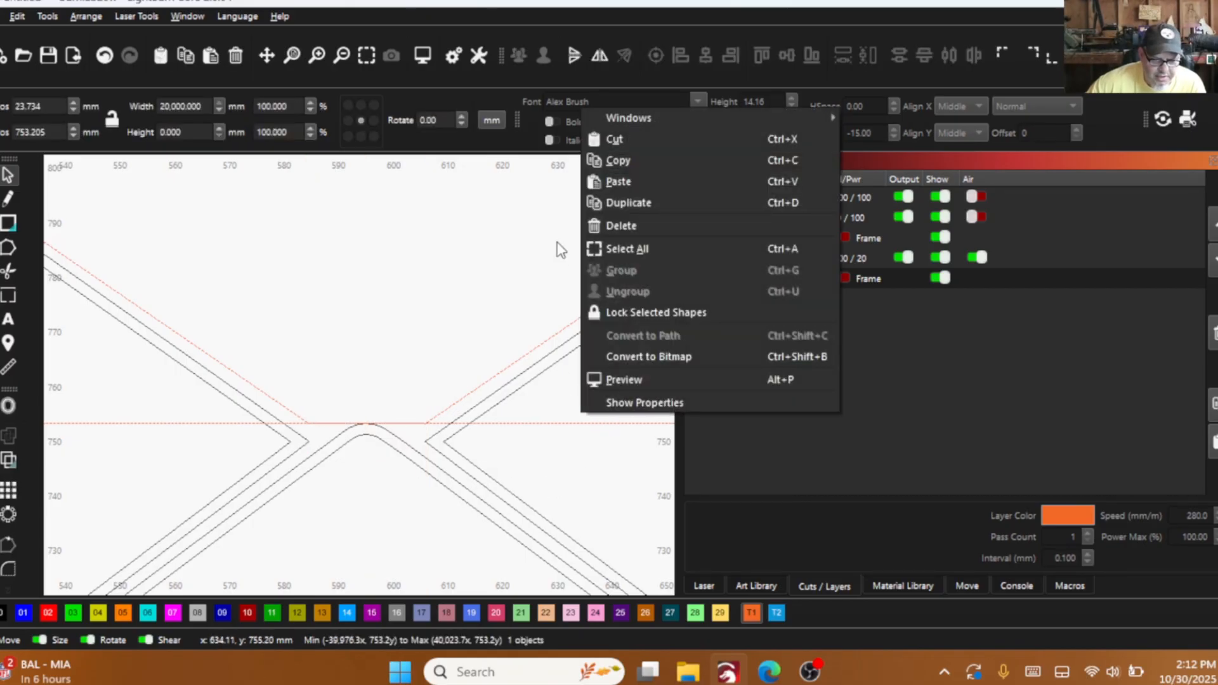
click(623, 227)
- Assign the reshaped body path around the flaps to layer 02
scroll(345, 421, down, 2)
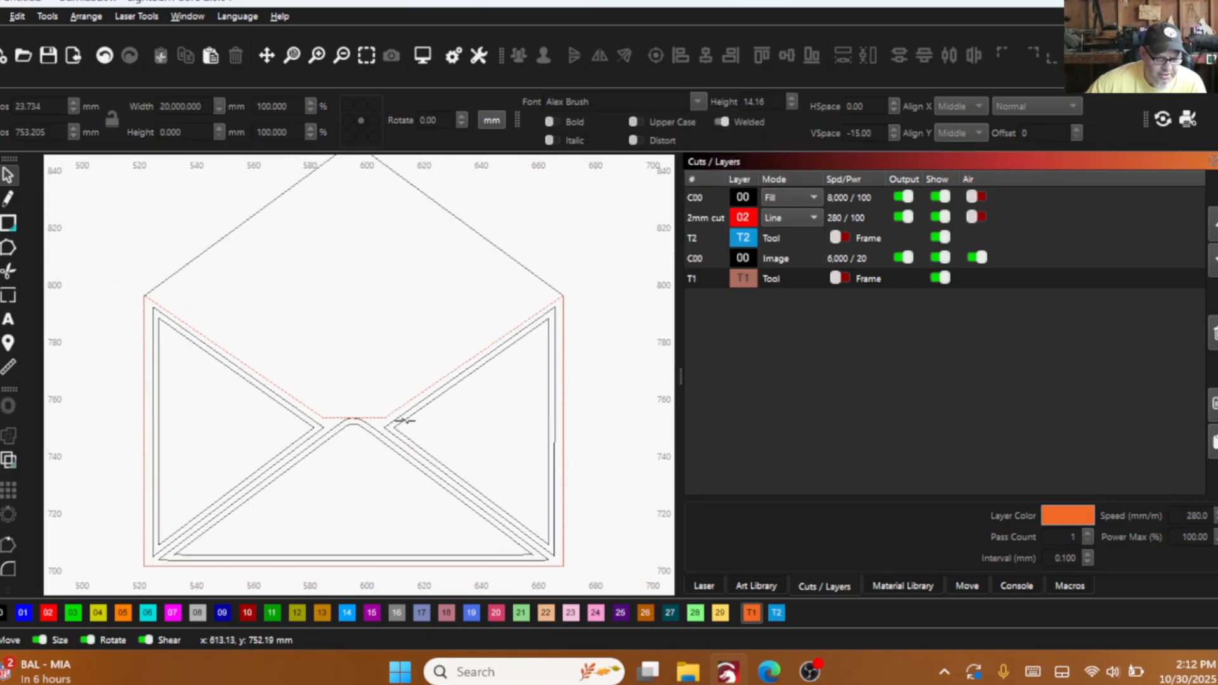
click(383, 418)
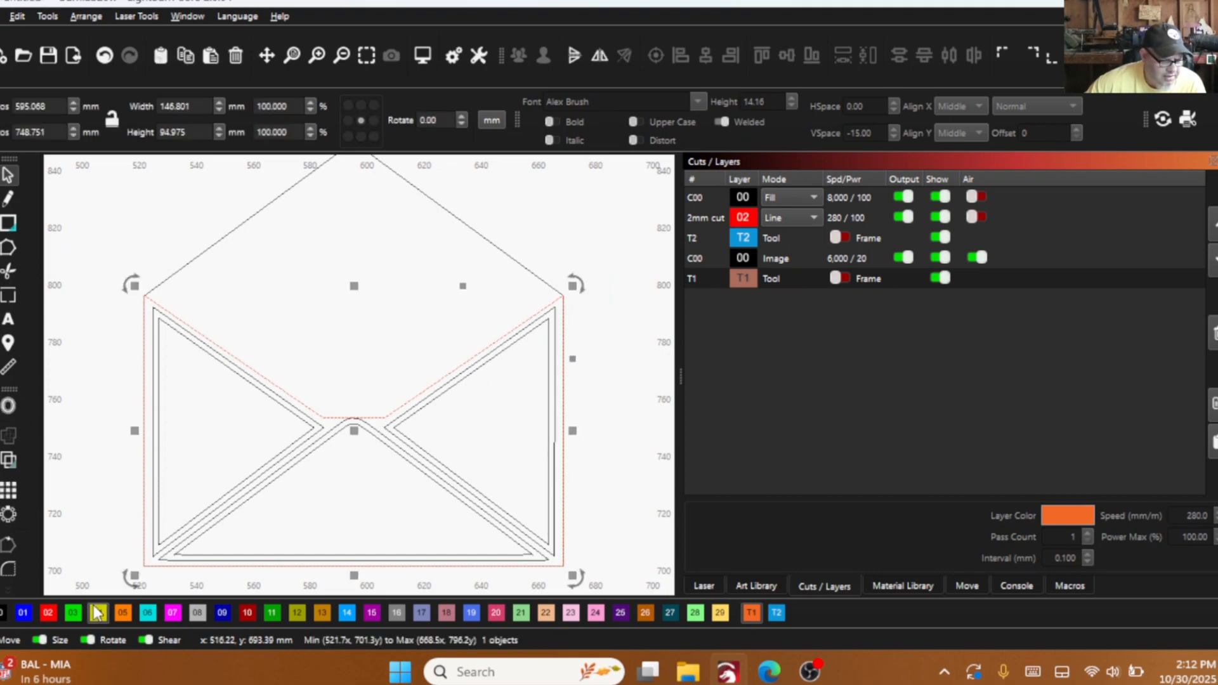
click(48, 613)
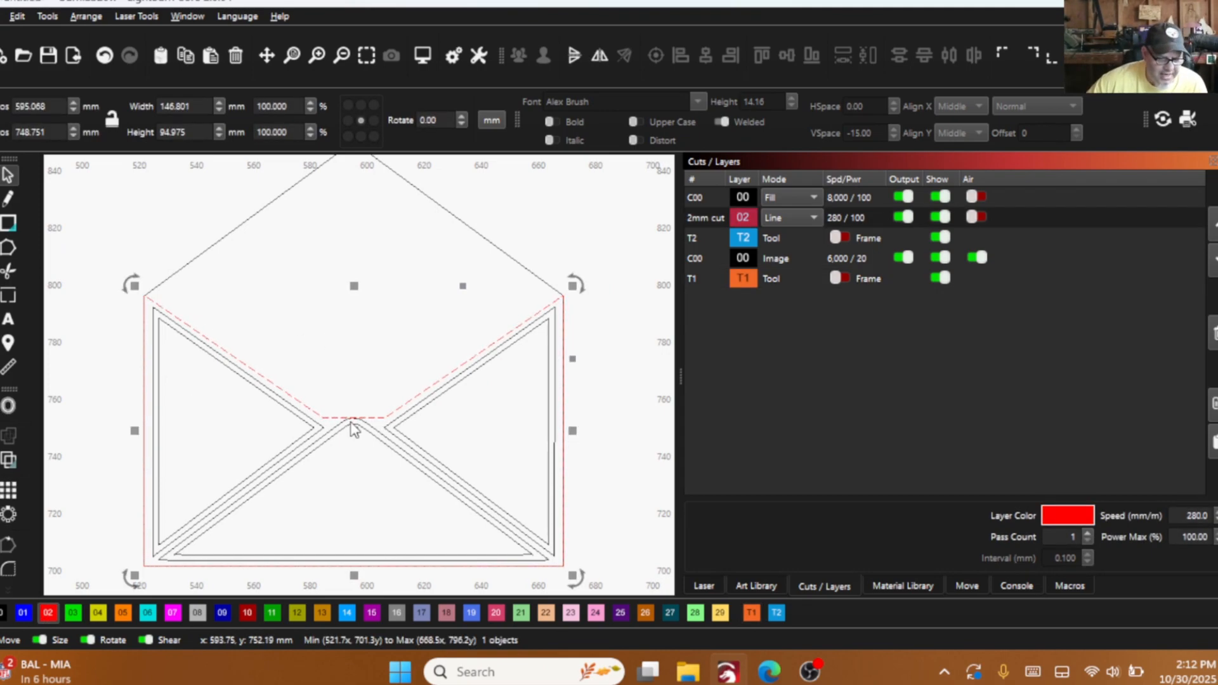
scroll(354, 429, down, 2)
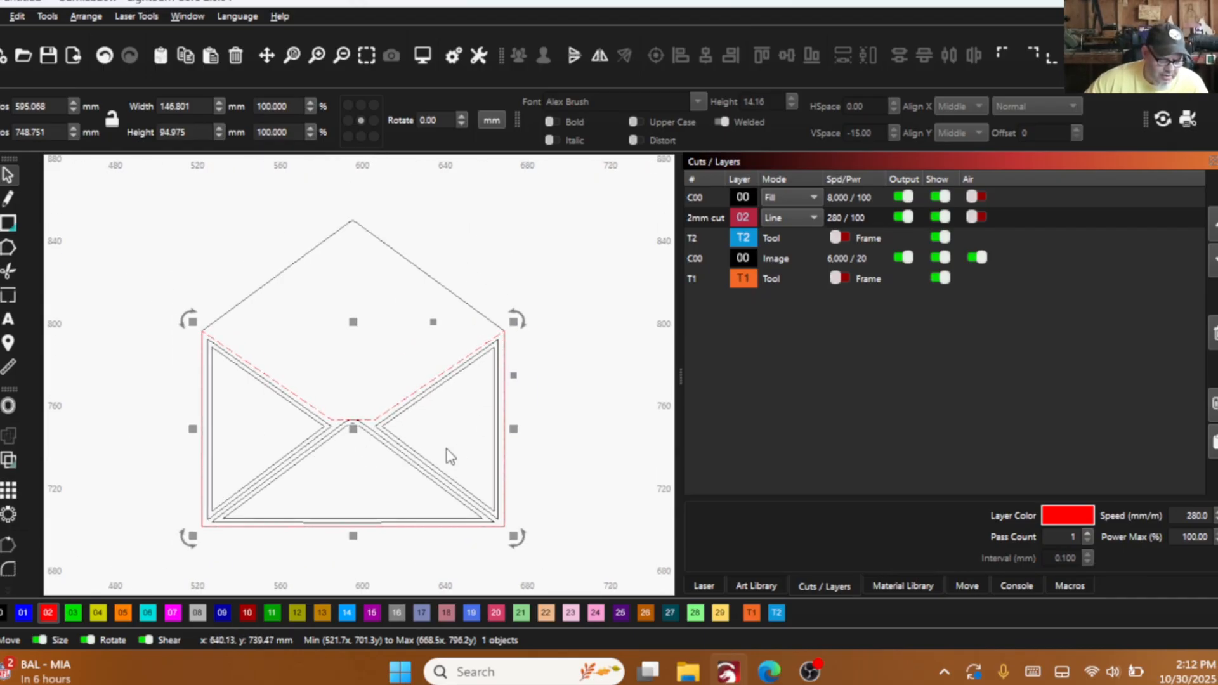
- Group the flap outlines with the body path and move the group beside the house-shaped back outline, centred at about X 760, Y 748 mm
drag(448, 452, 278, 442)
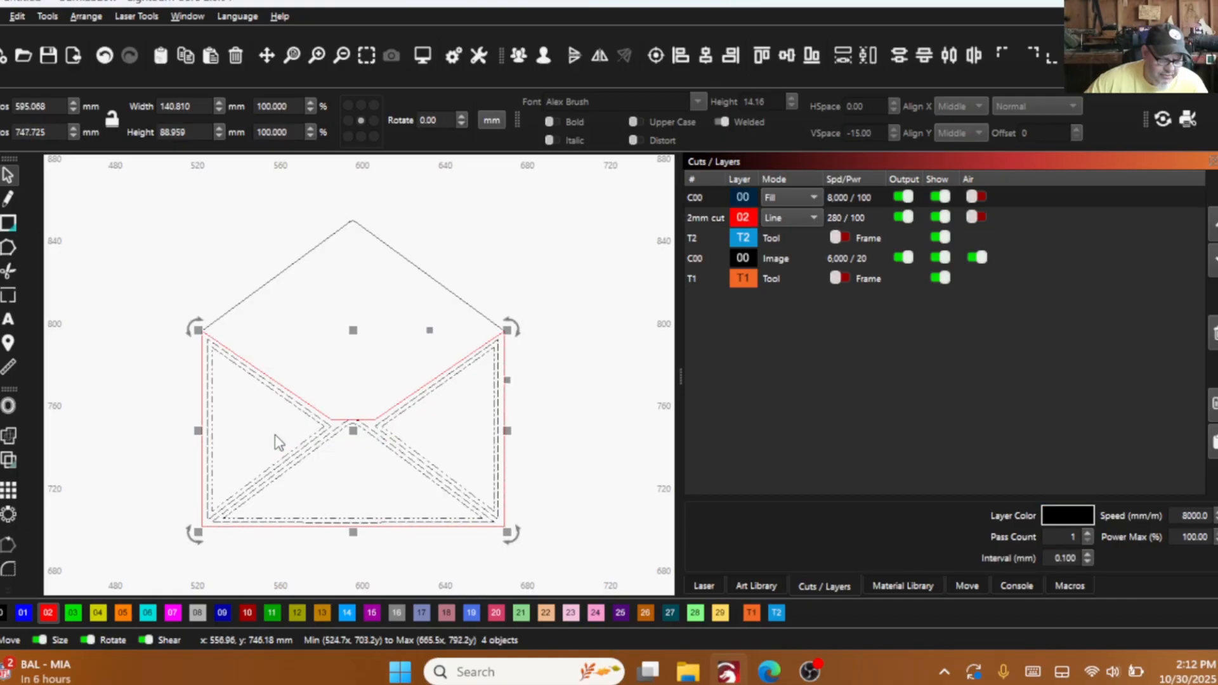
shift+click(344, 417)
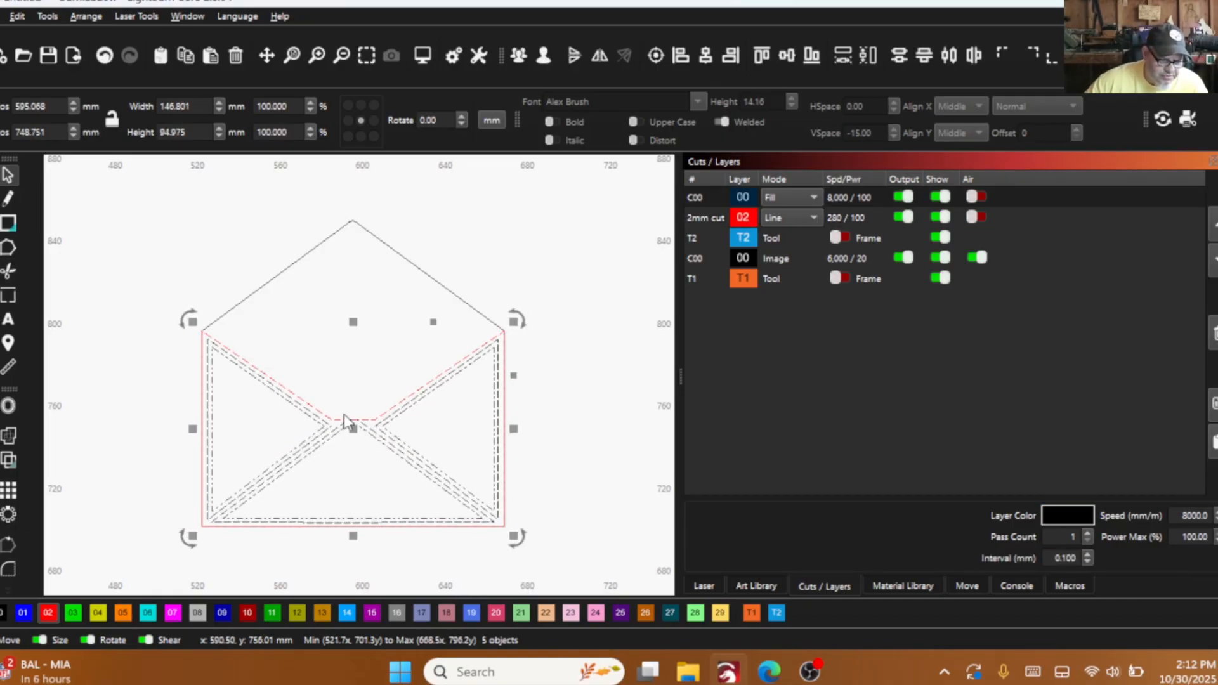
scroll(321, 432, down, 3)
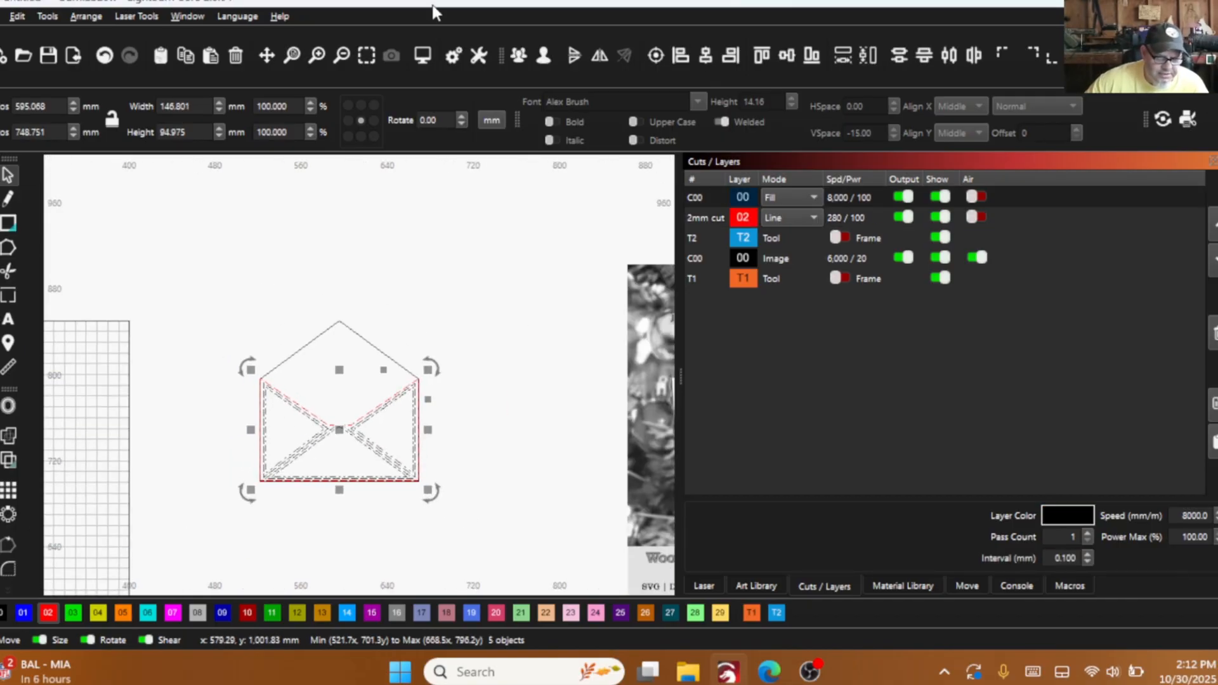
click(523, 55)
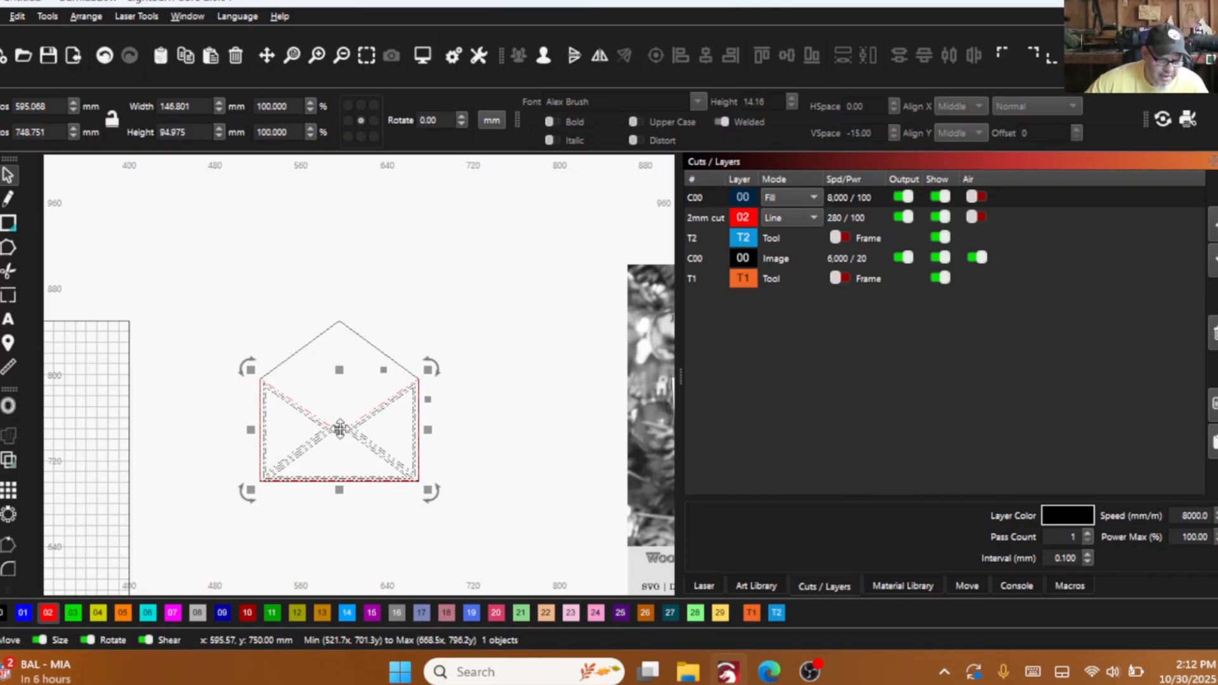
drag(340, 430, 517, 431)
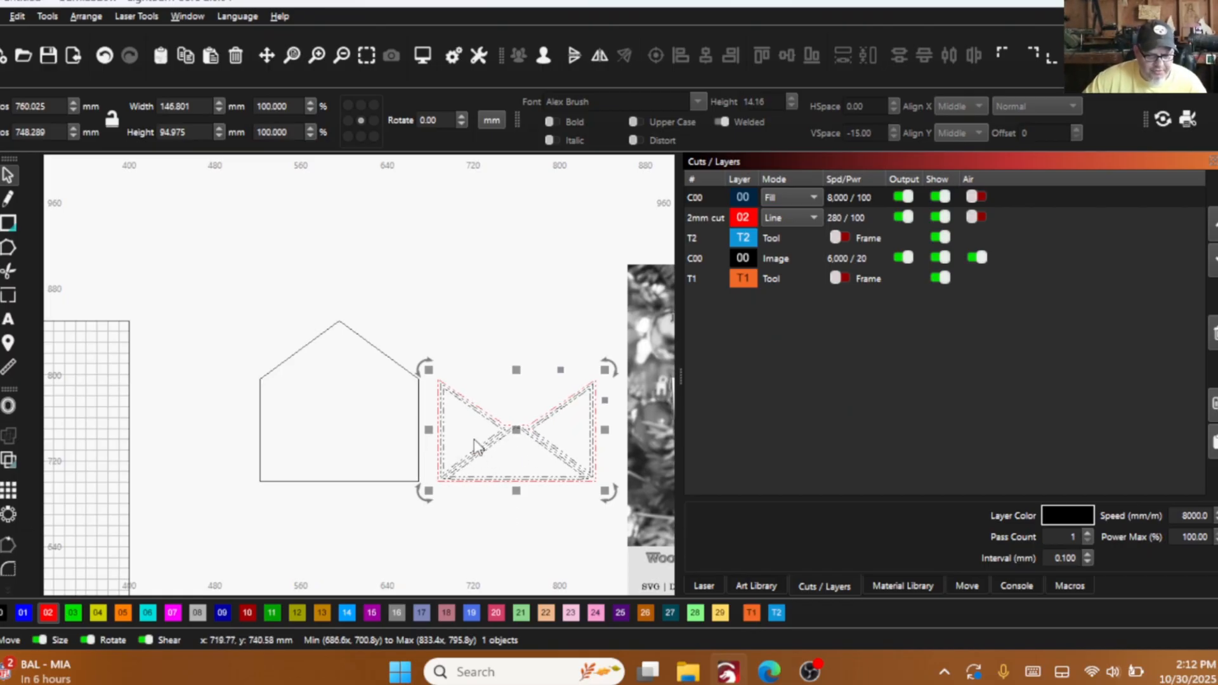
- Compare the grouped envelope front with the reference photo and inspect its flap borders in the filled view
scroll(520, 438, down, 2)
scroll(593, 438, up, 3)
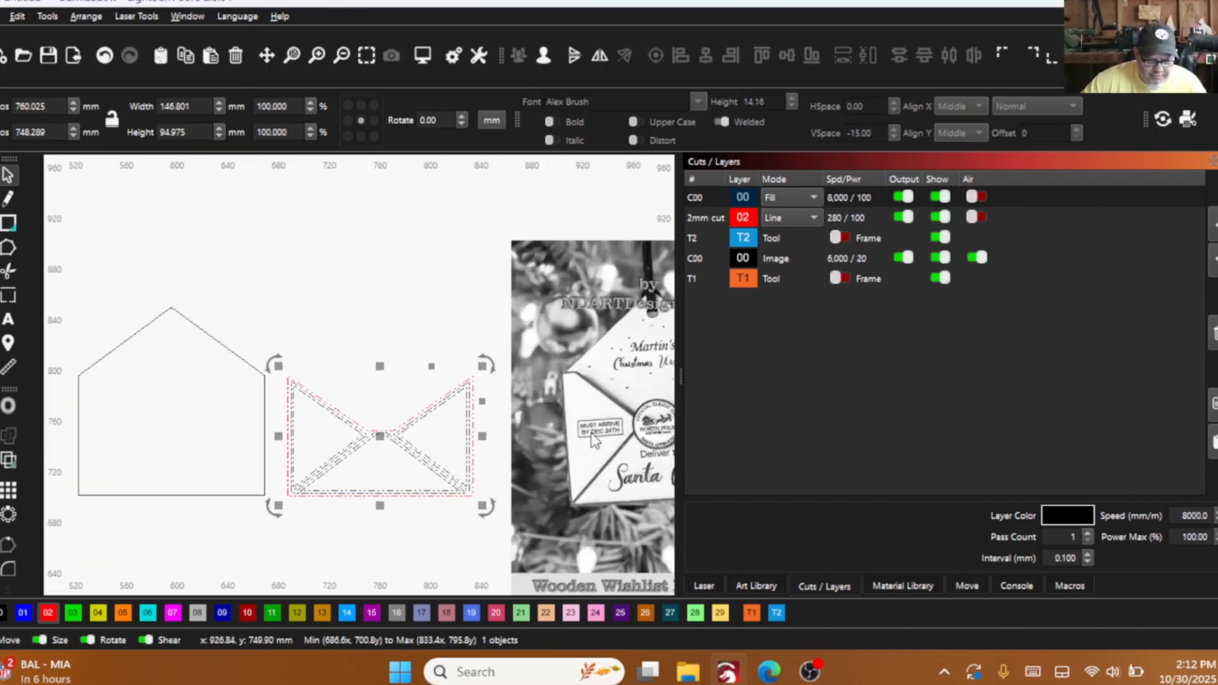
scroll(284, 446, down, 2)
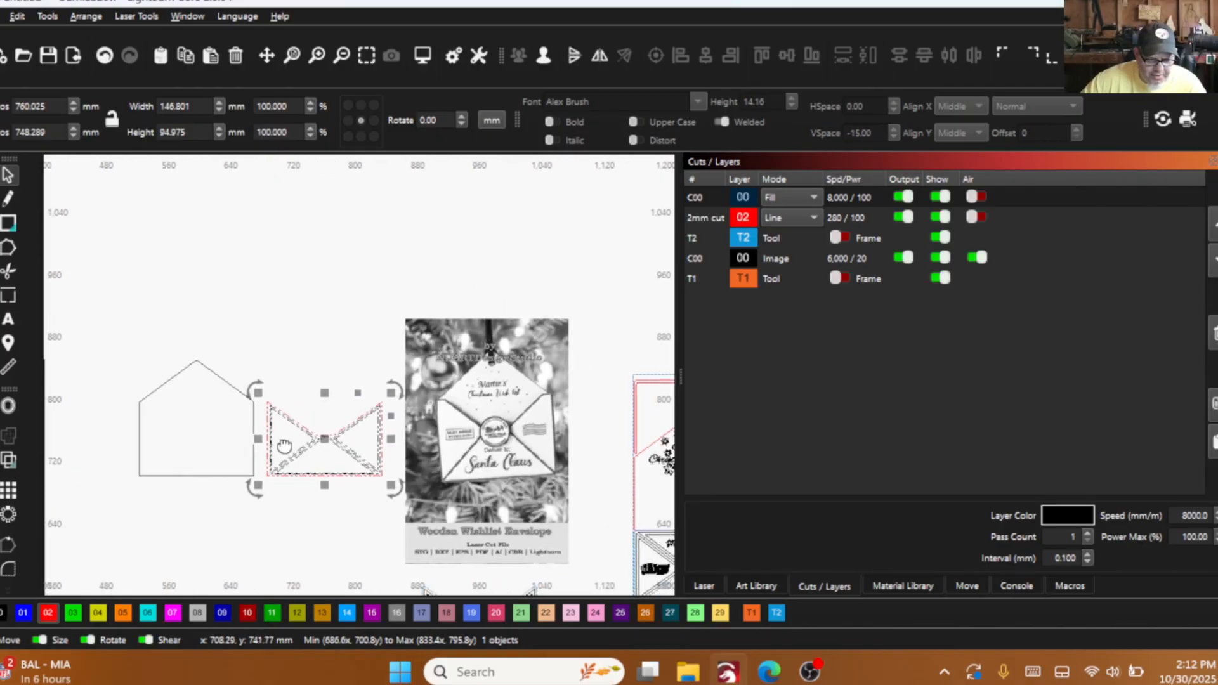
scroll(495, 456, up, 2)
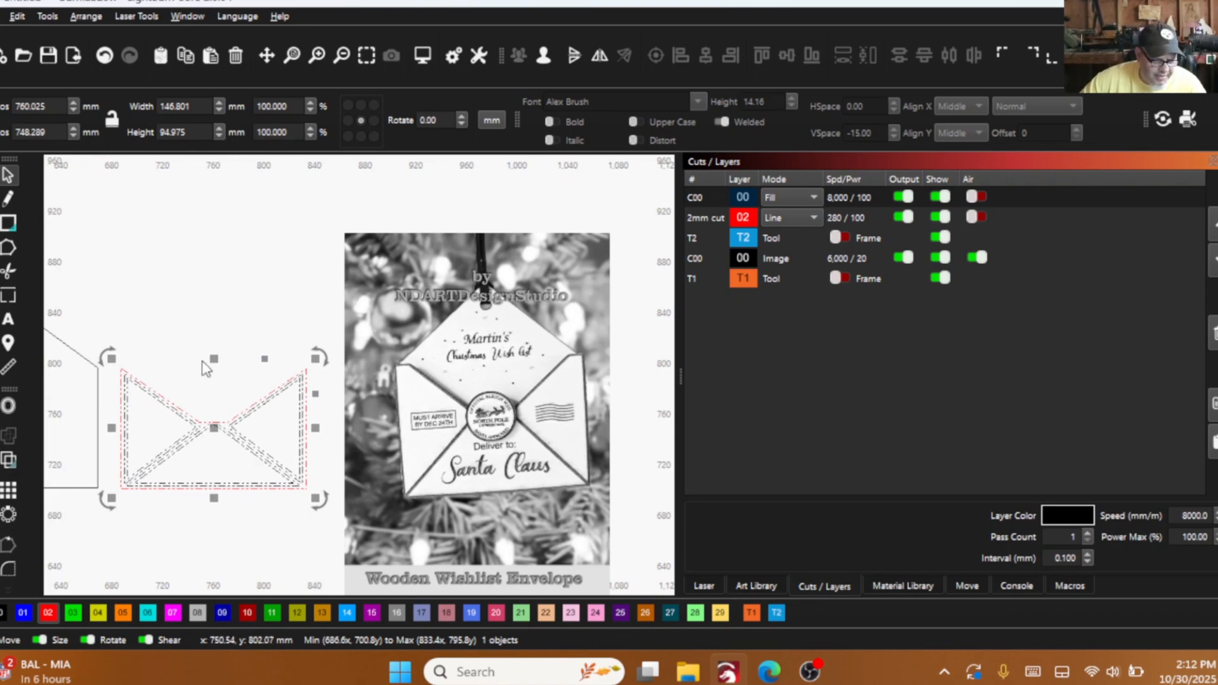
scroll(290, 409, down, 1)
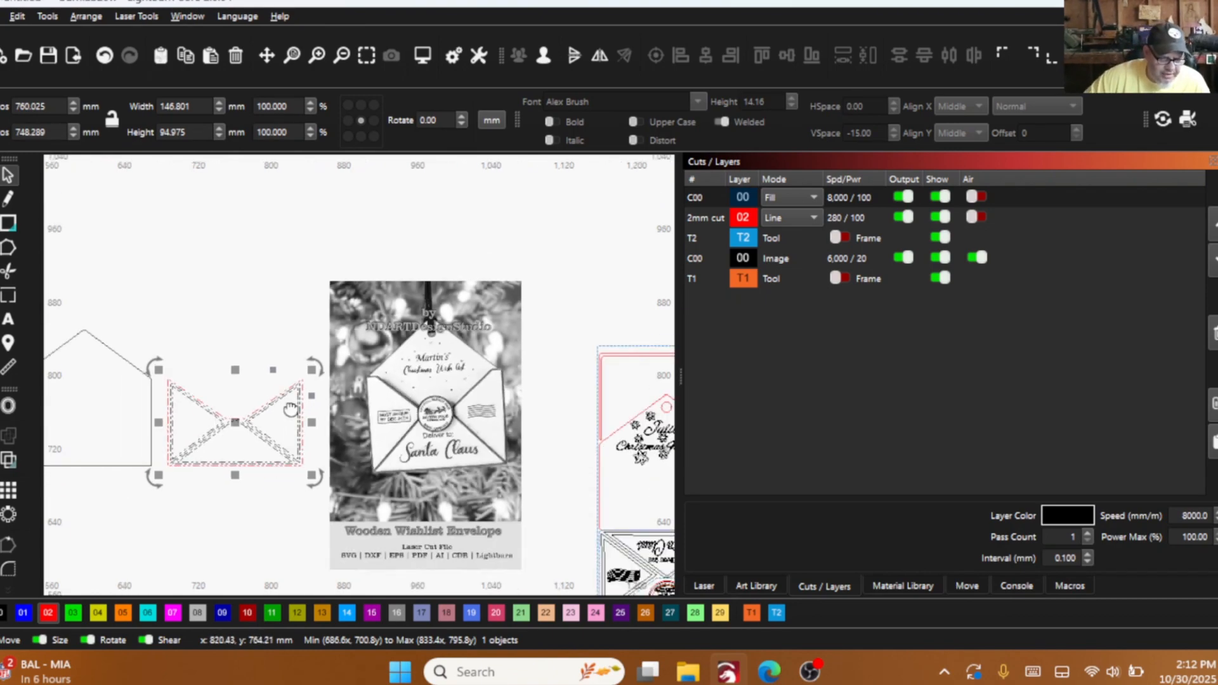
scroll(291, 409, down, 1)
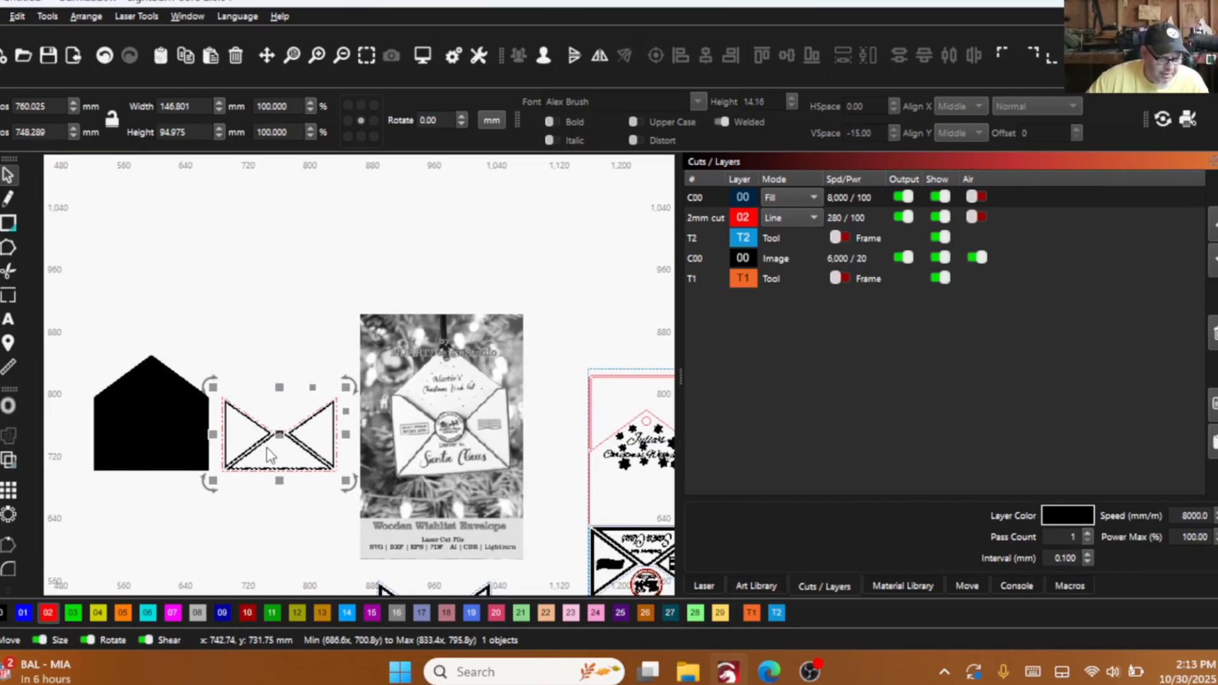
scroll(269, 454, up, 6)
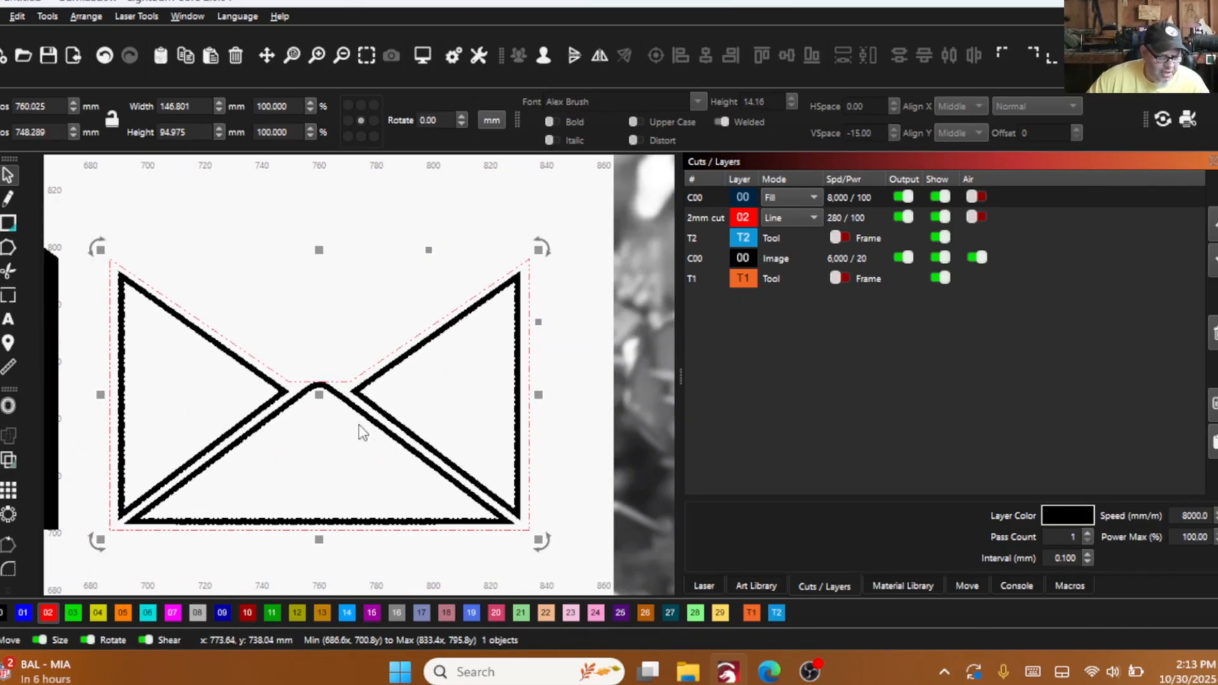
key(alt+shift+w)
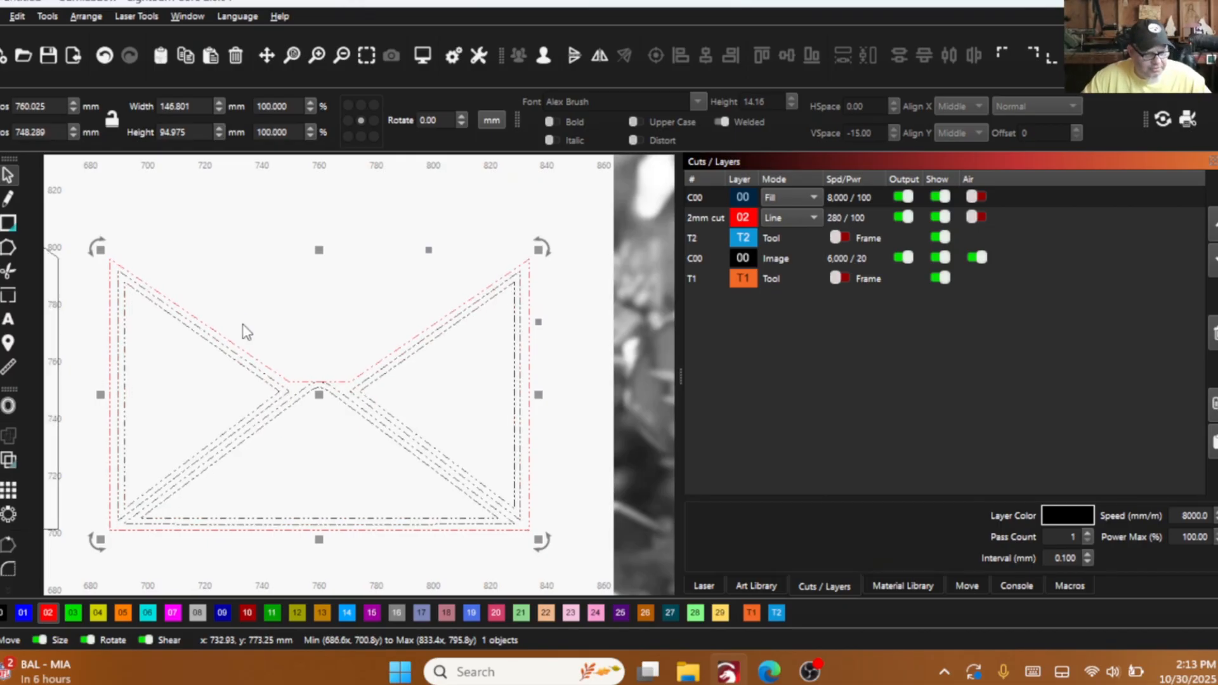
- Assign the house-shaped back outline to layer 02
scroll(246, 331, down, 5)
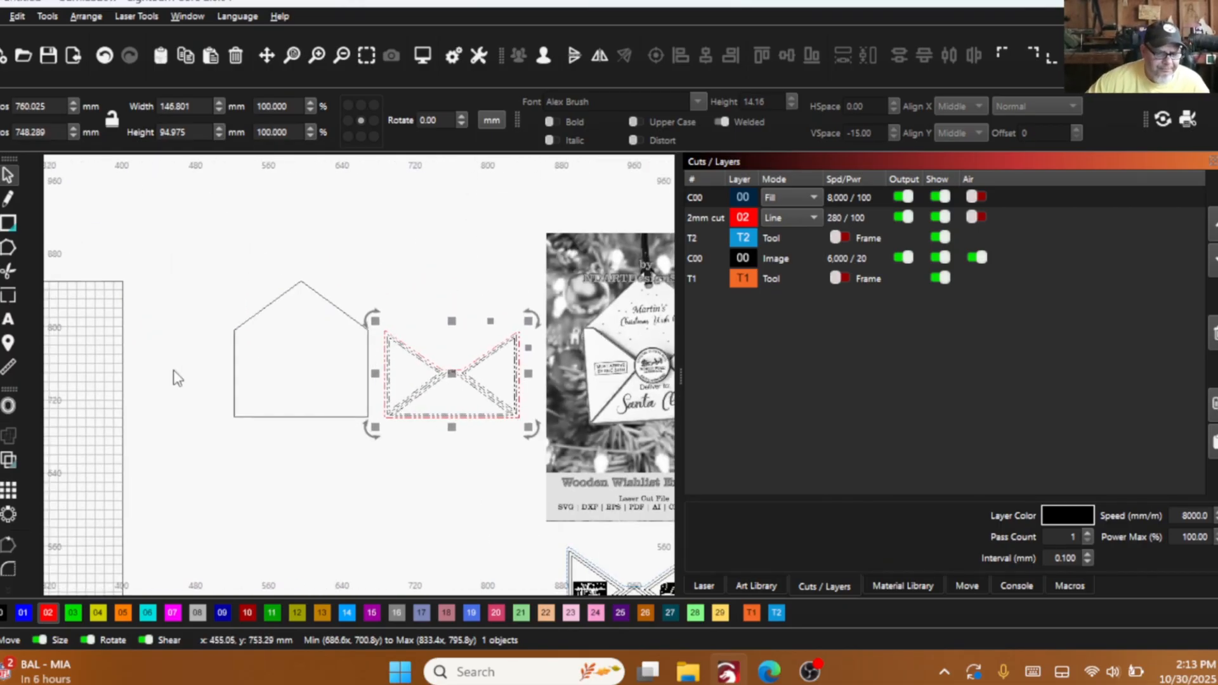
click(236, 321)
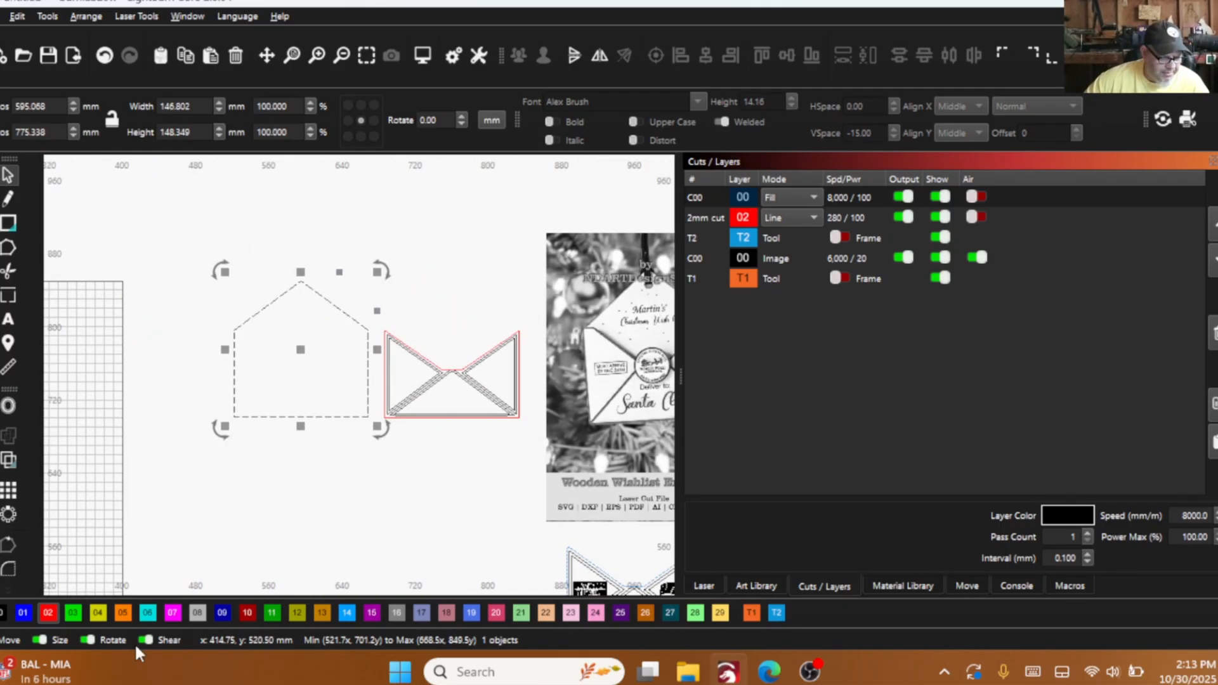
click(48, 613)
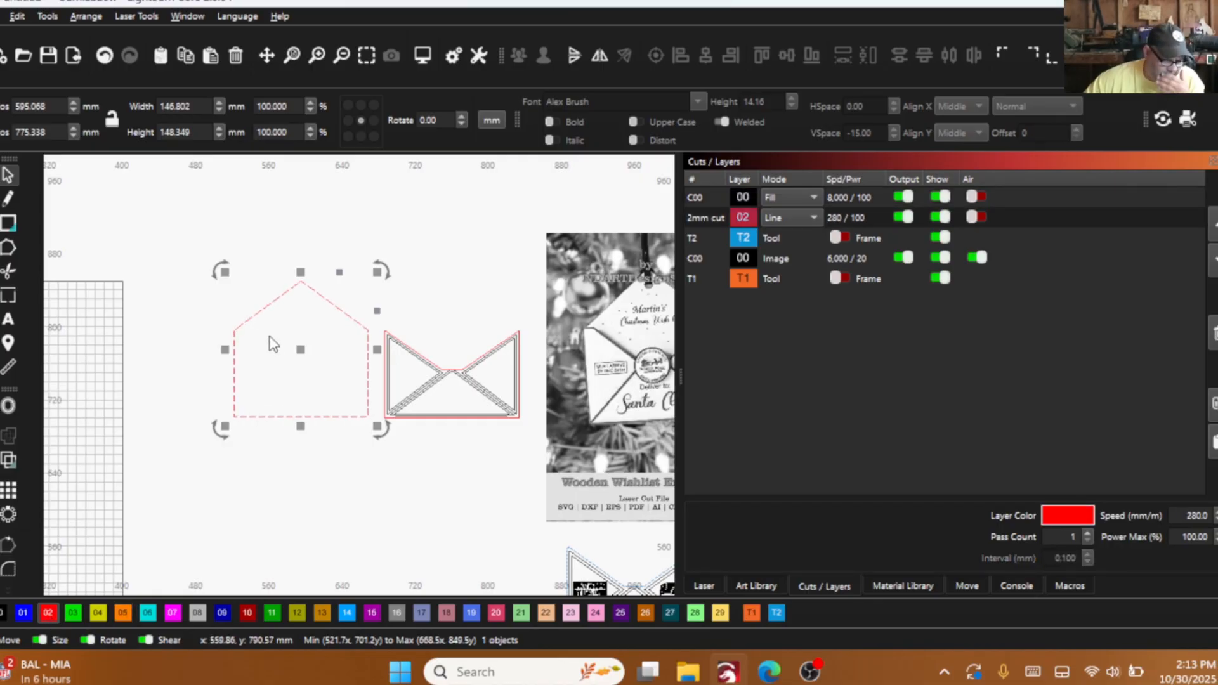
scroll(374, 377, down, 4)
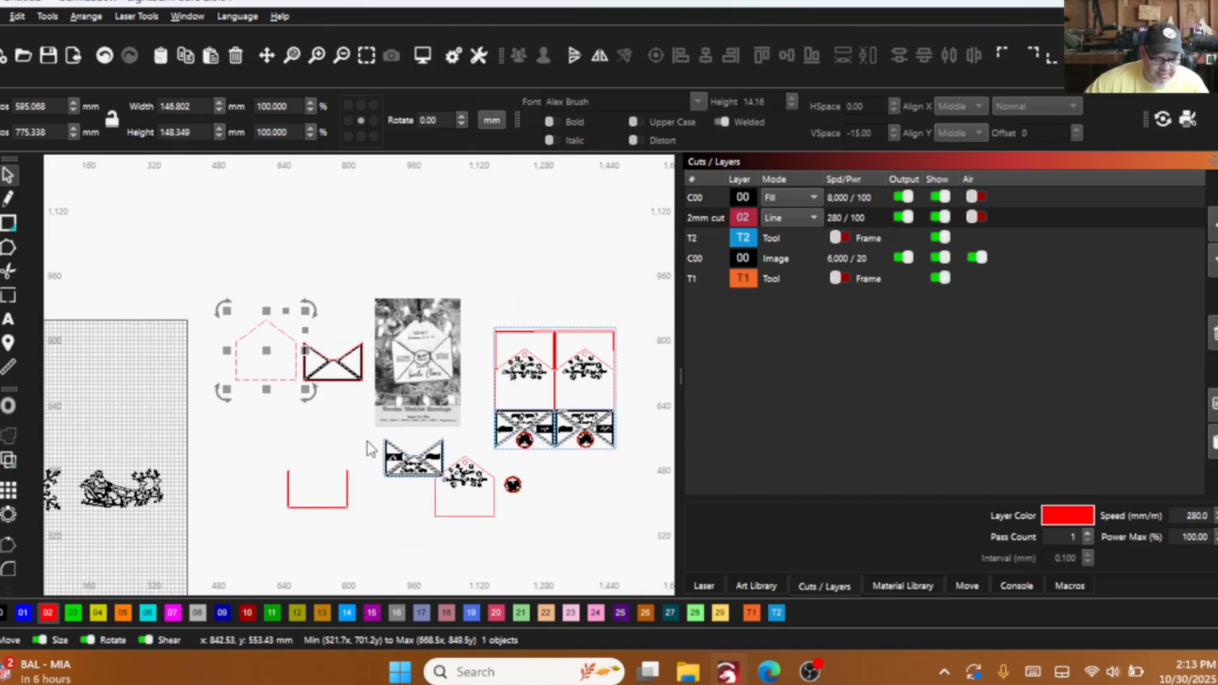
scroll(230, 319, up, 10)
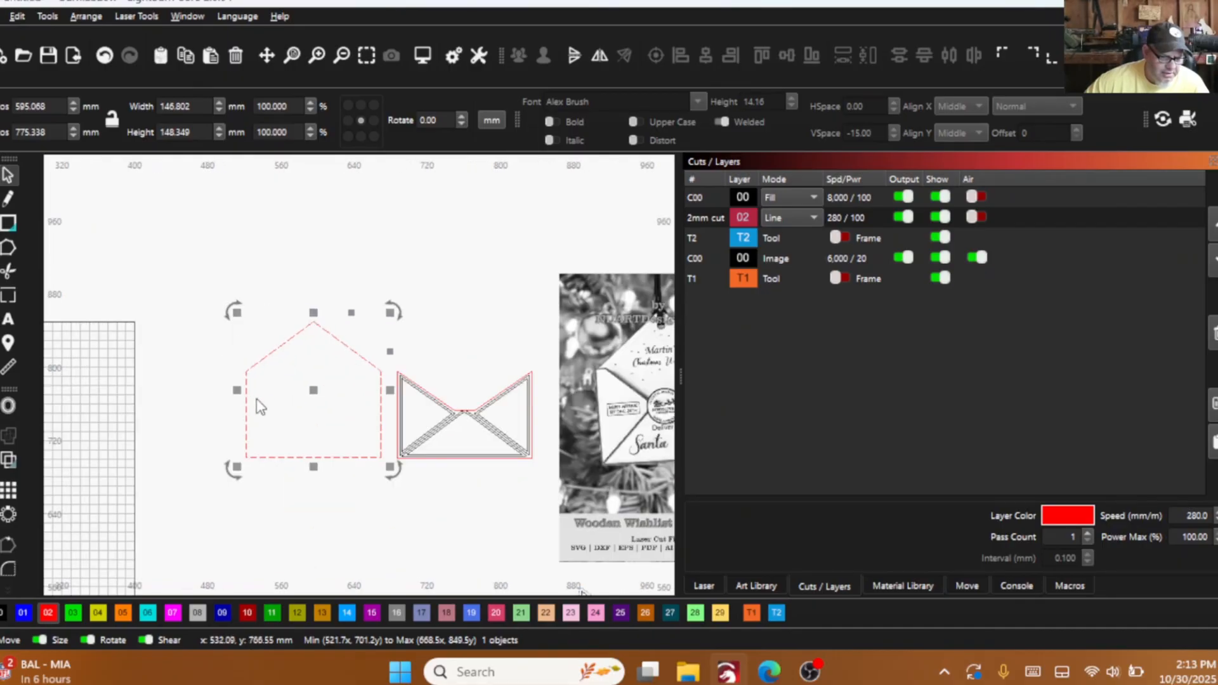
- Add a horizontal guide through the back outline's shoulder corners, at about y 796.1 mm
scroll(166, 226, down, 1)
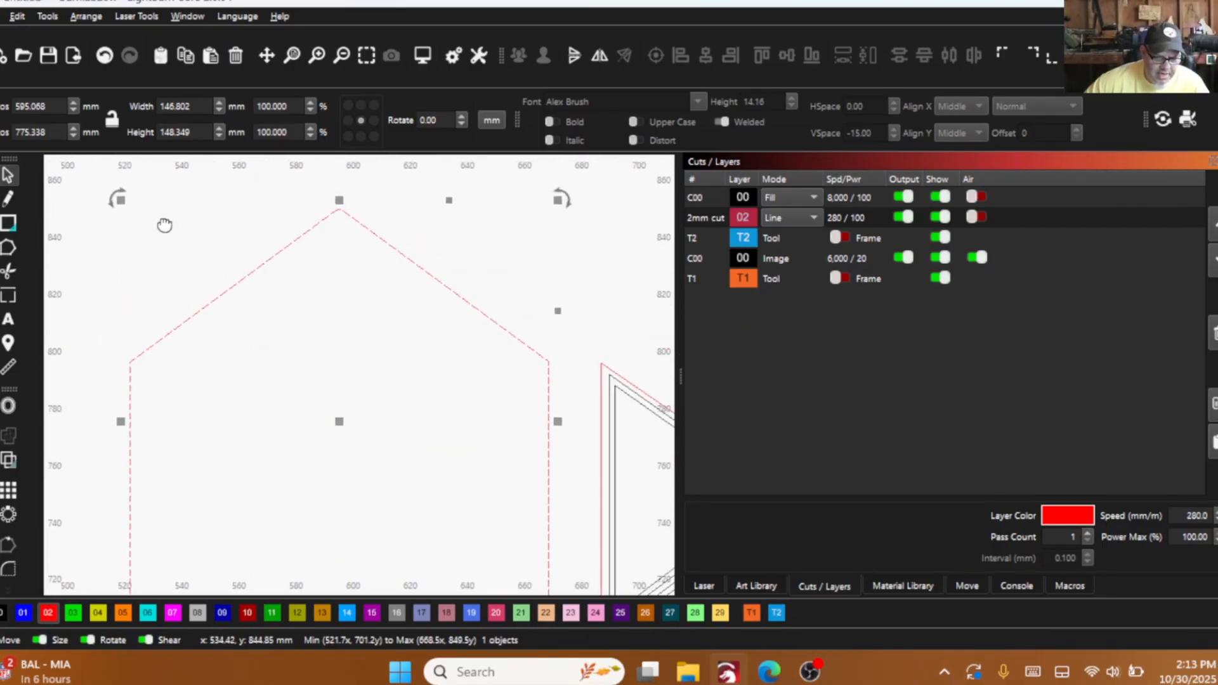
drag(193, 162, 127, 360)
scroll(127, 361, up, 10)
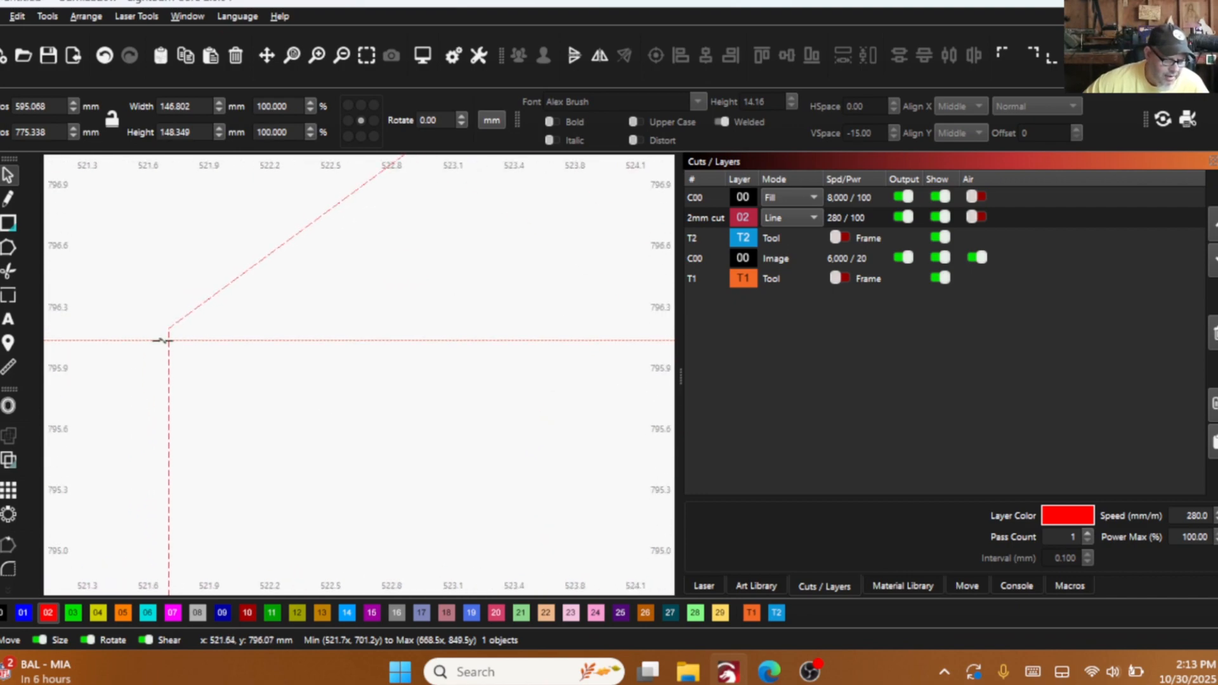
drag(162, 341, 169, 332)
scroll(169, 332, down, 2)
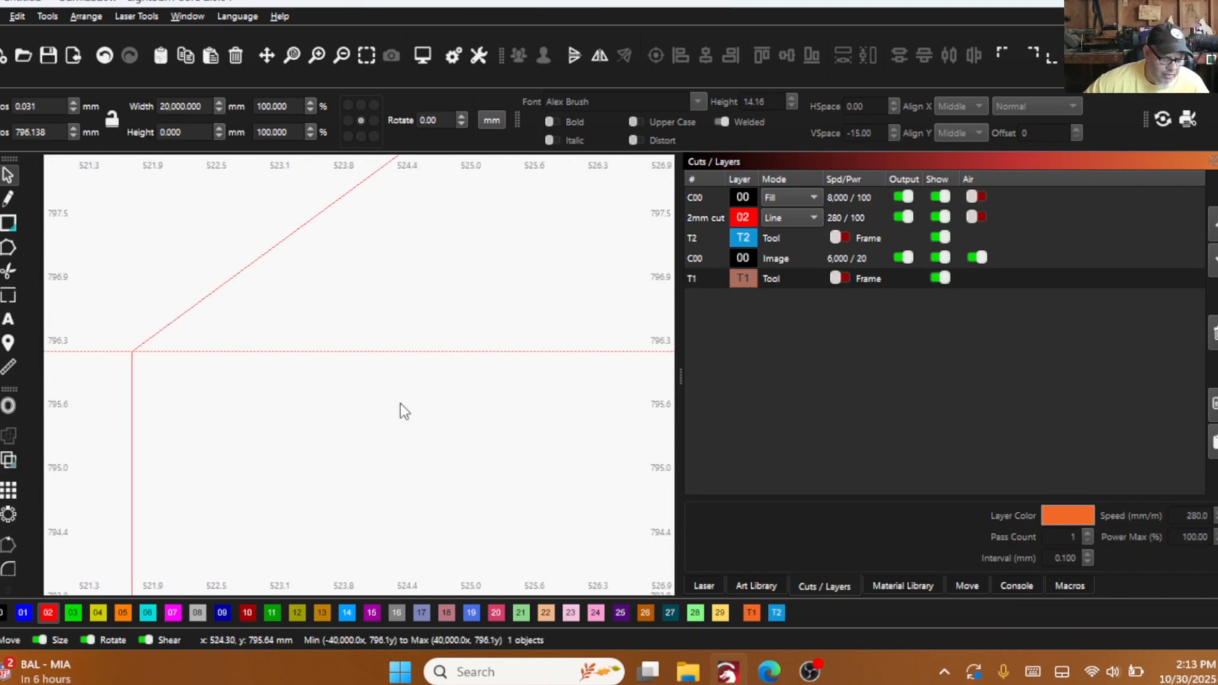
scroll(404, 411, down, 12)
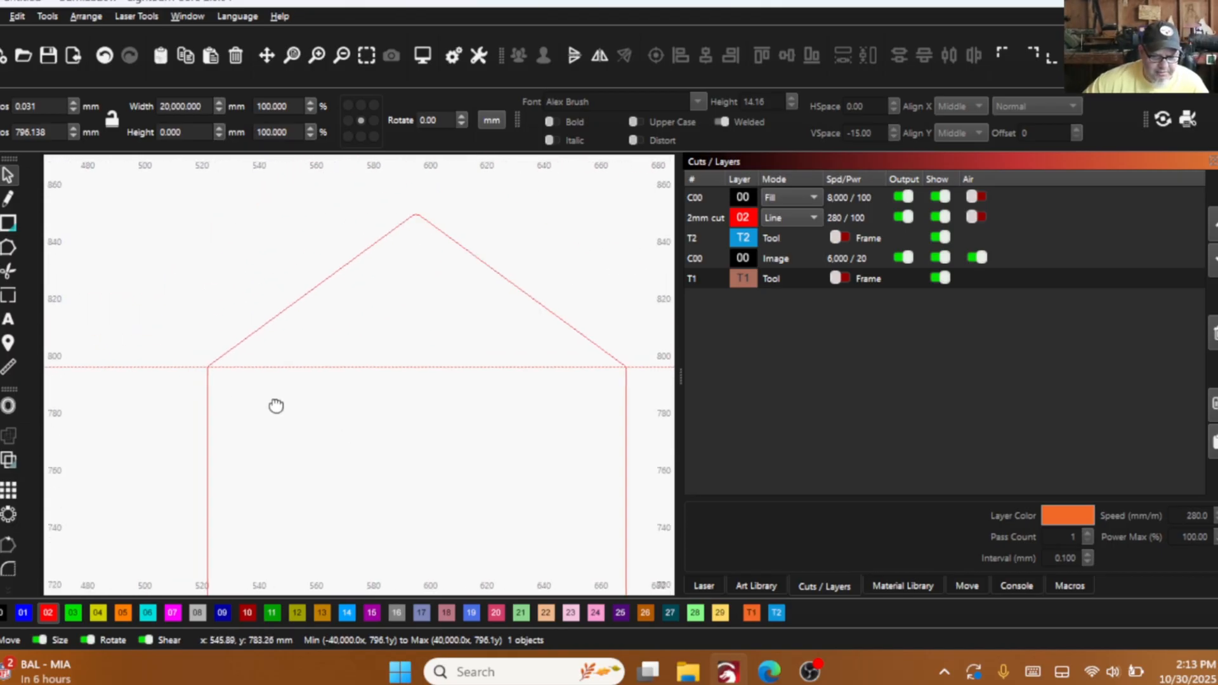
- Draw a narrow rectangle about 6.8 mm wide and 20.9 mm tall, starting at the back outline's left shoulder corner
scroll(535, 367, up, 8)
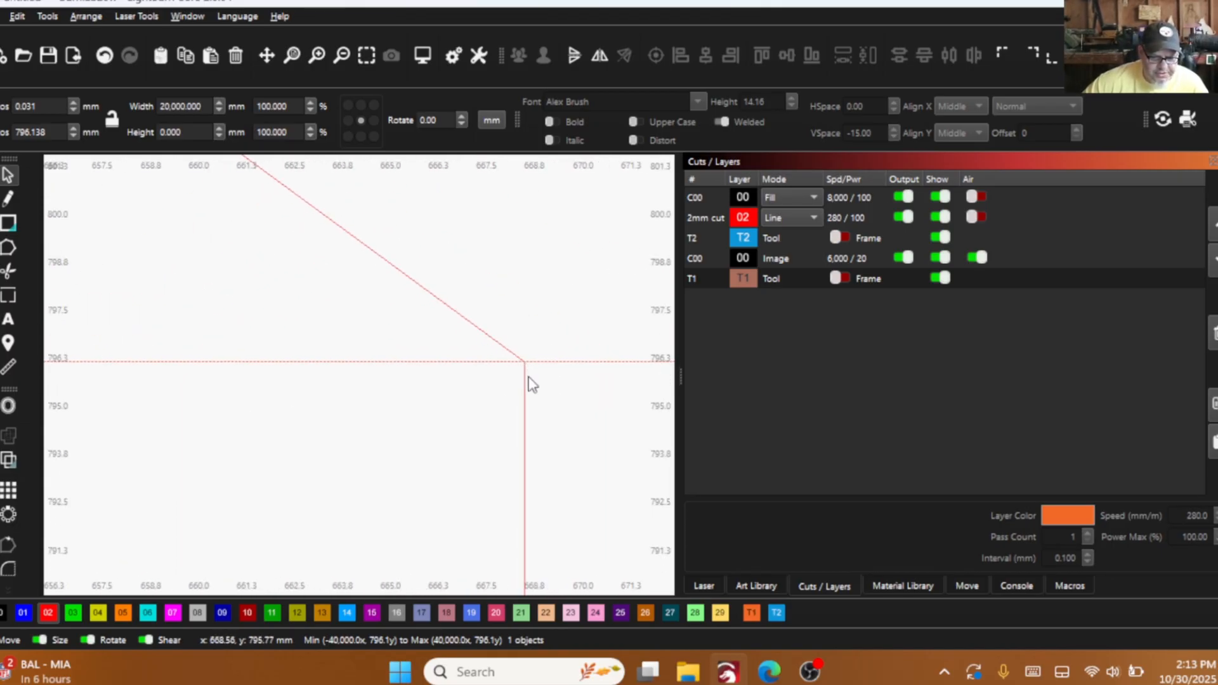
scroll(527, 375, down, 8)
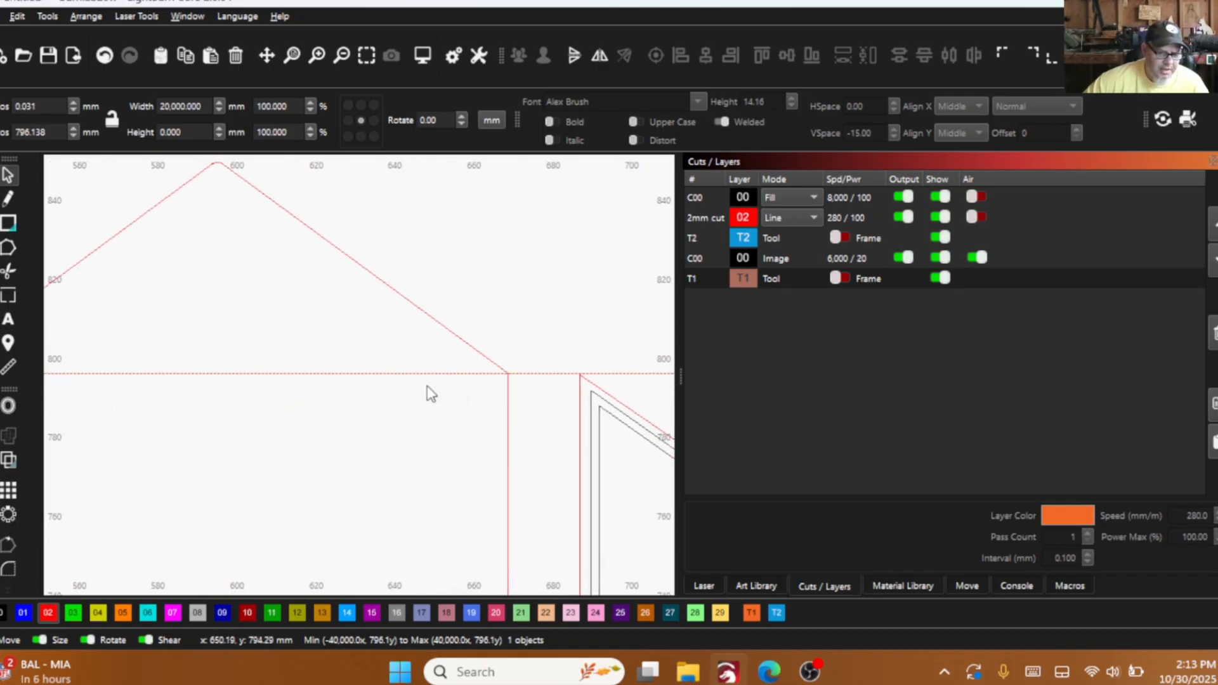
scroll(431, 394, down, 3)
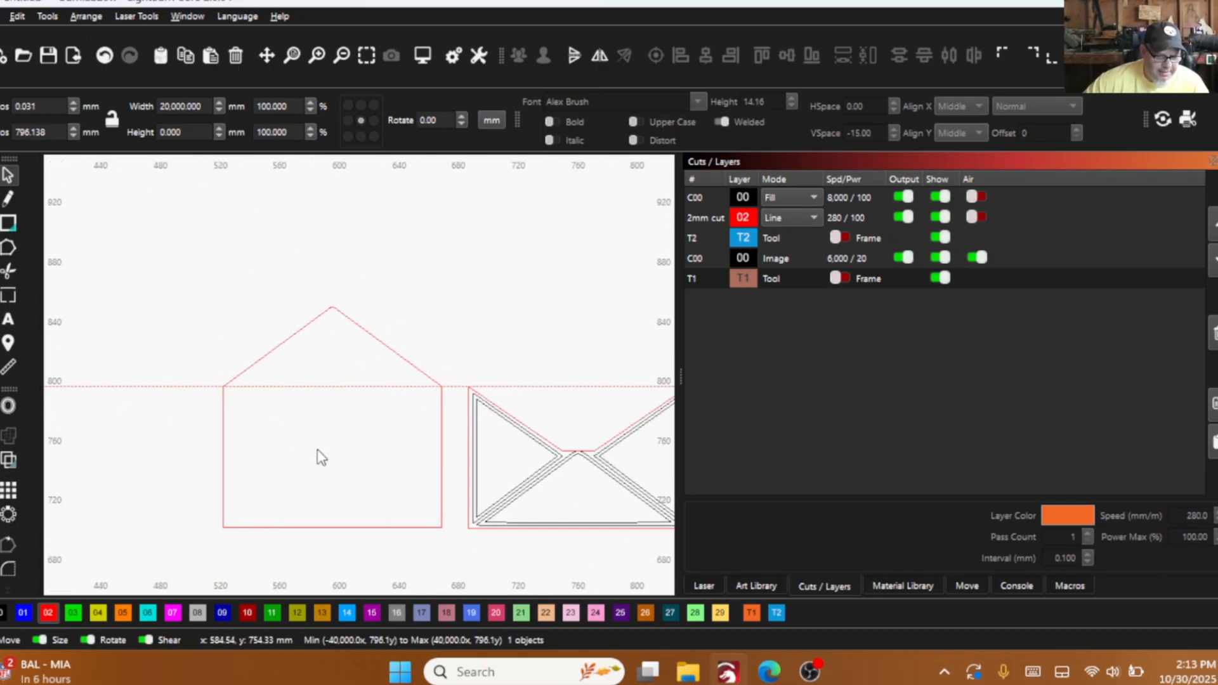
scroll(199, 440, up, 2)
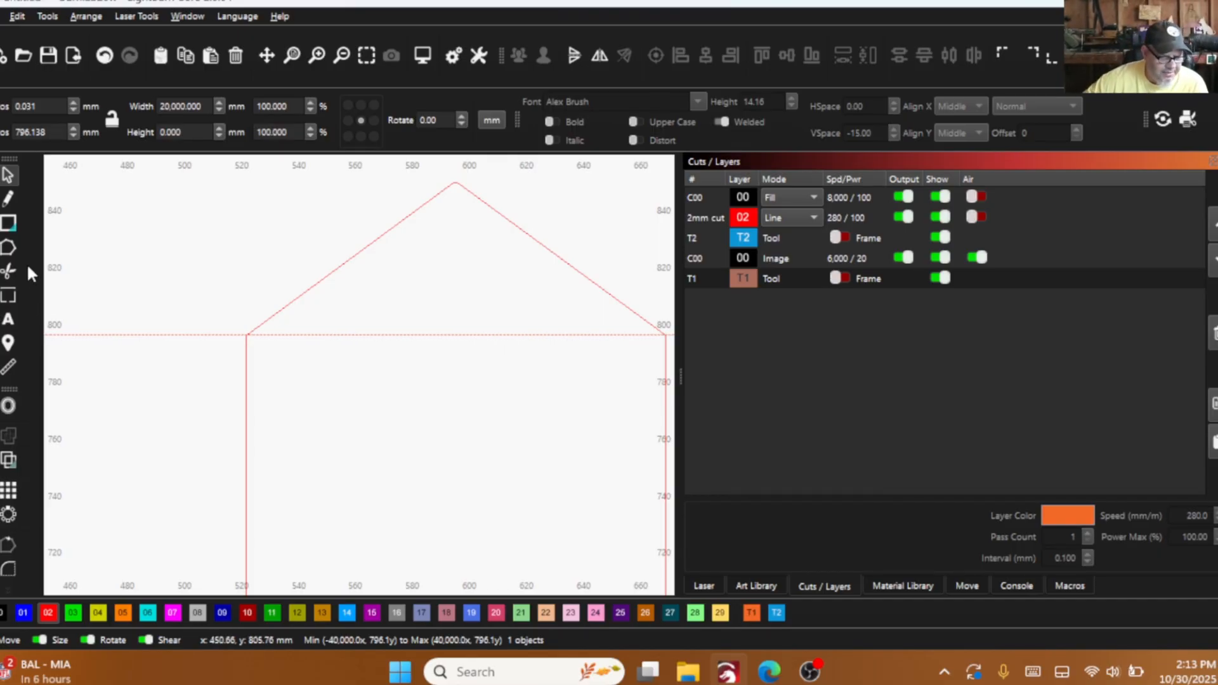
click(14, 221)
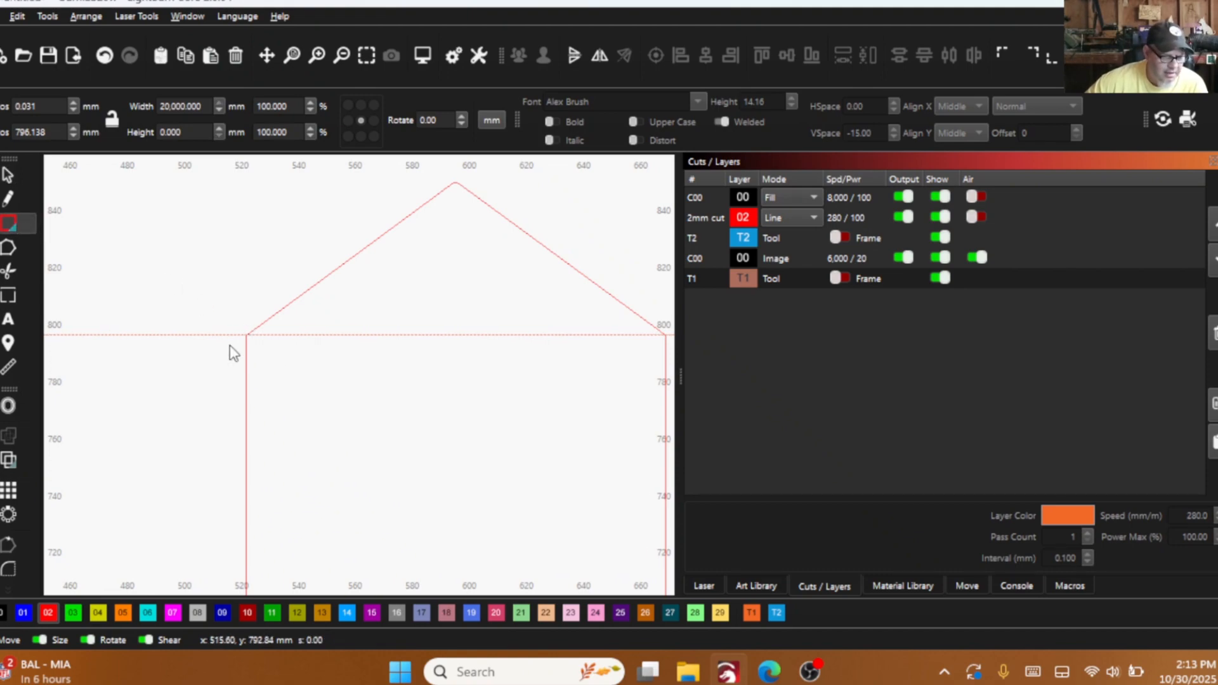
scroll(254, 348, up, 2)
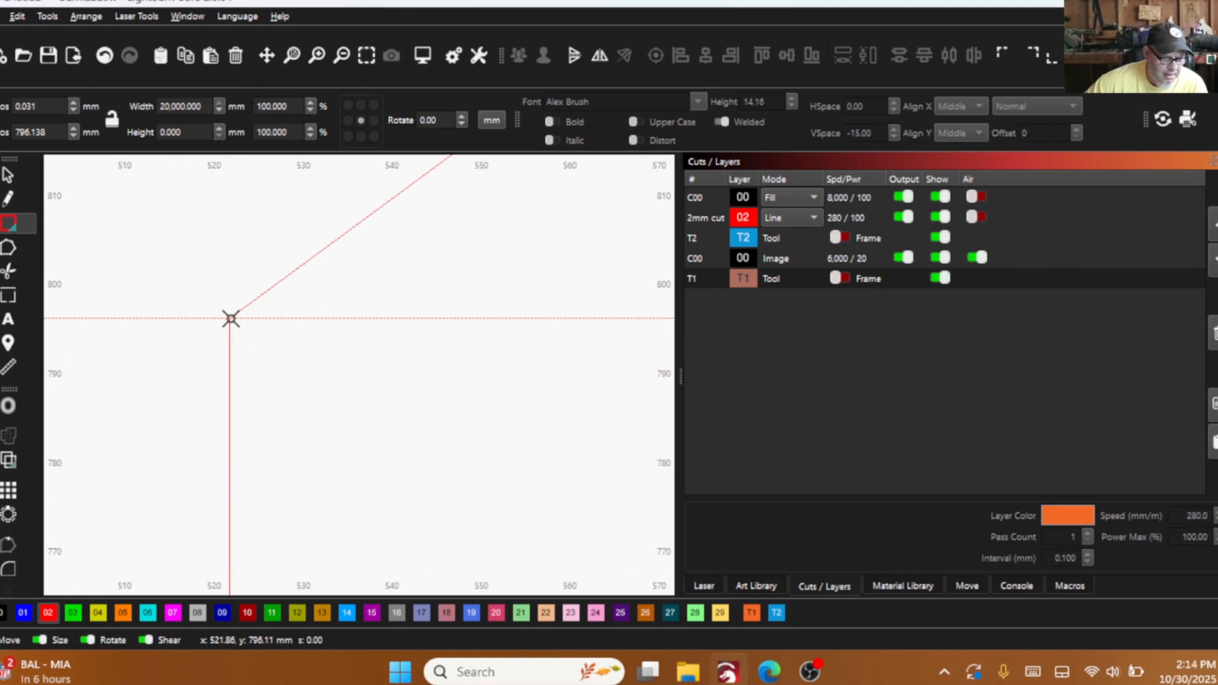
mouse_move(230, 318)
mouse_down()
mouse_move(249, 325)
mouse_move(290, 506)
mouse_up()
drag(291, 442, 317, 130)
- Stretch the narrow rectangle down to the back outline's bottom edge, to about 95 mm tall
scroll(312, 266, down, 2)
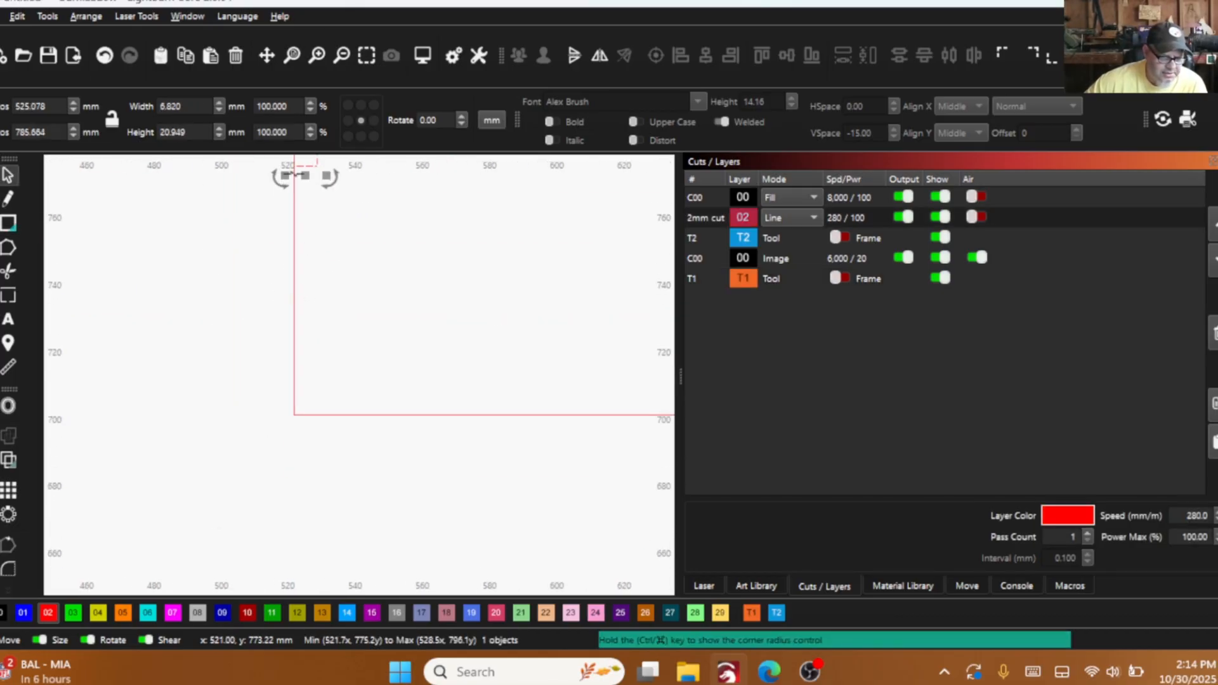
drag(304, 173, 353, 431)
scroll(305, 418, up, 8)
scroll(348, 444, down, 8)
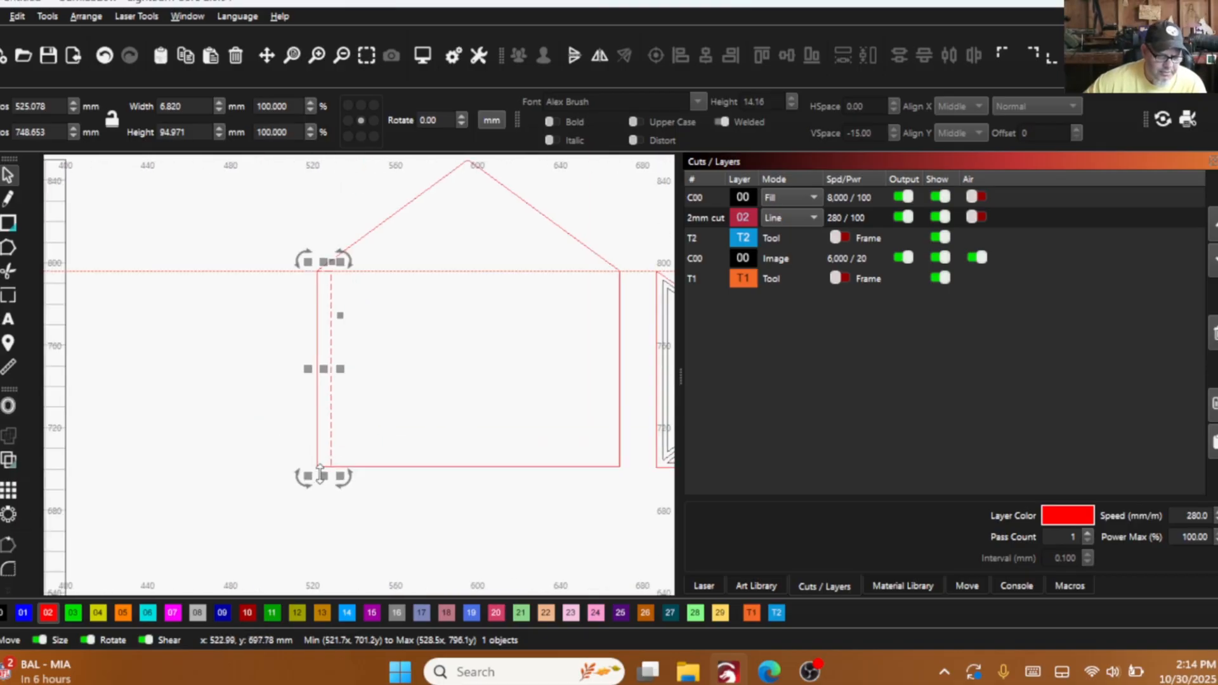
- Try a 3 mm width for the strip with the centre anchor, and undo the resize
click(191, 105)
text(3)
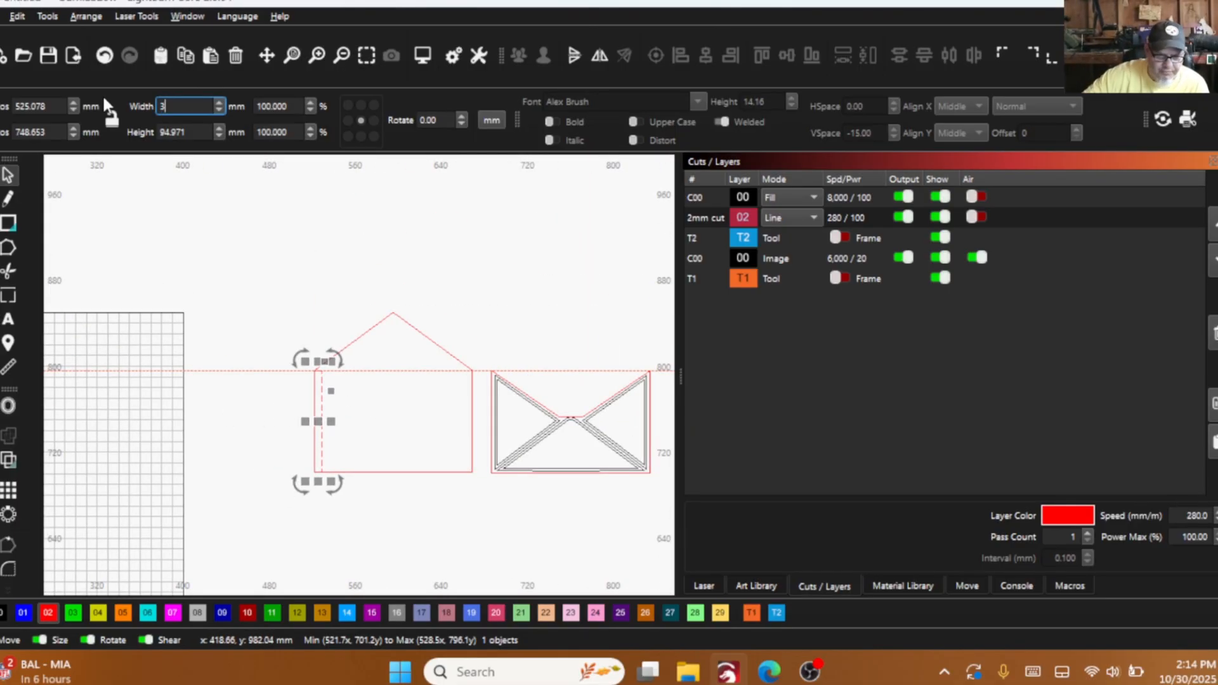
click(243, 257)
scroll(272, 413, up, 3)
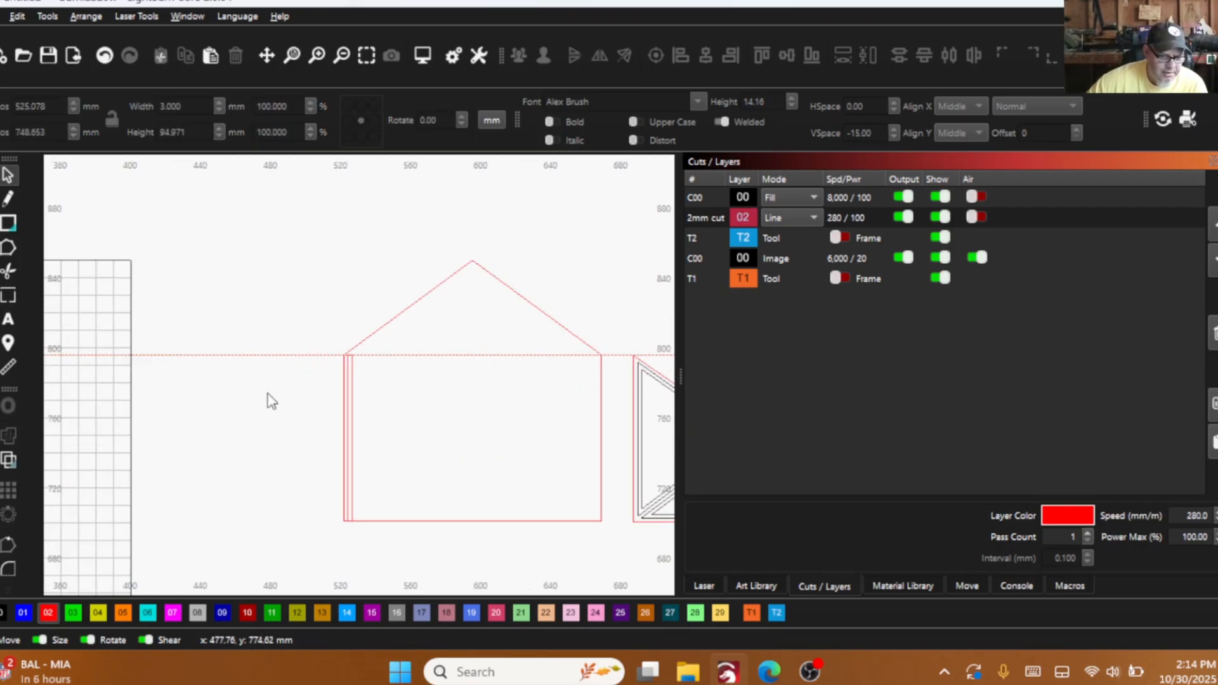
click(105, 55)
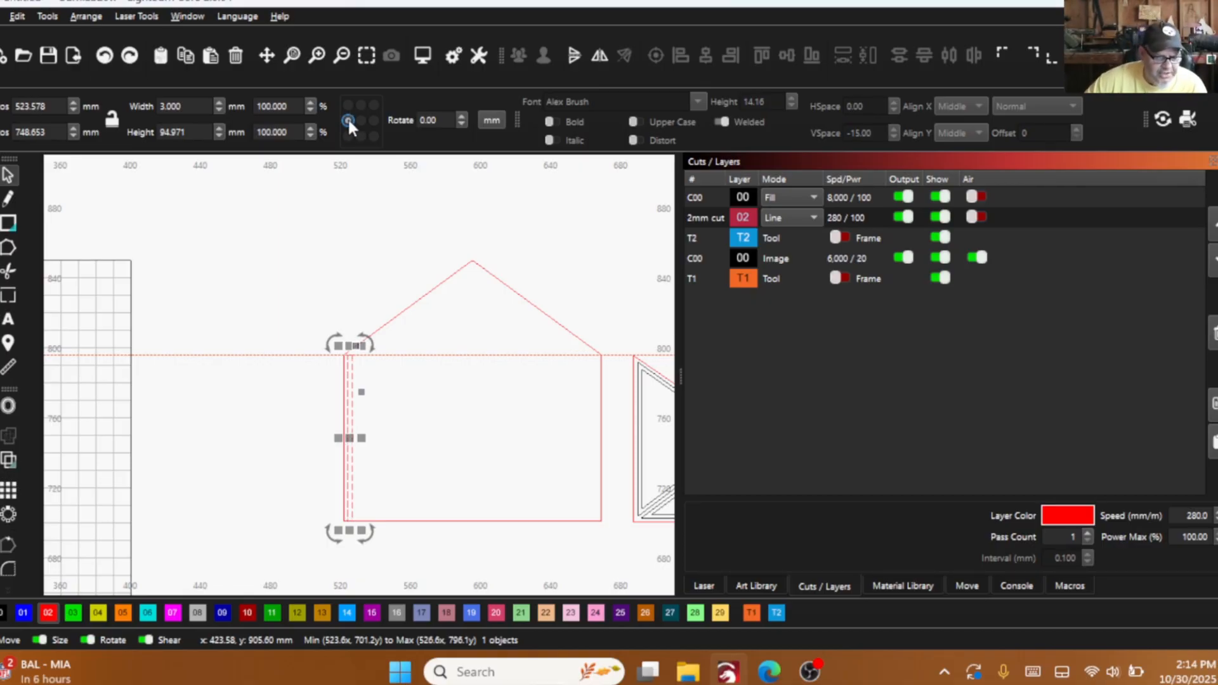
click(105, 57)
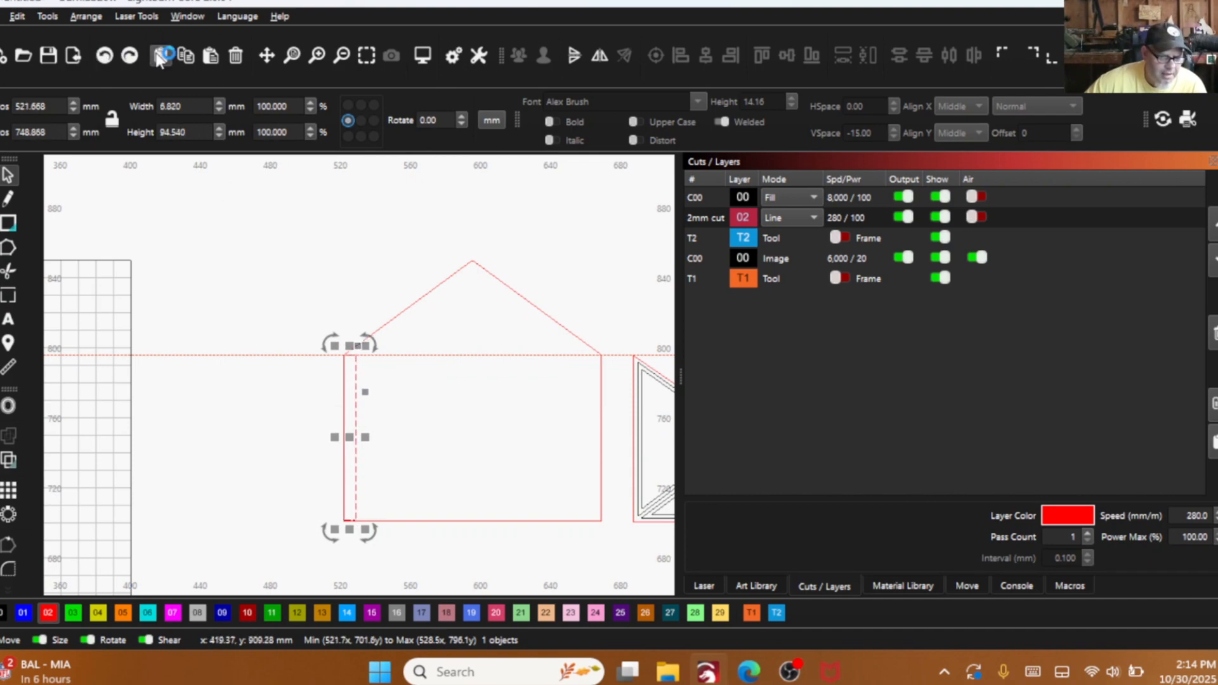
- Set the strip's width to 3 mm with its left edge fixed, and place a duplicate 10 mm to the right of it
double_click(184, 111)
text(3)
key(Return)
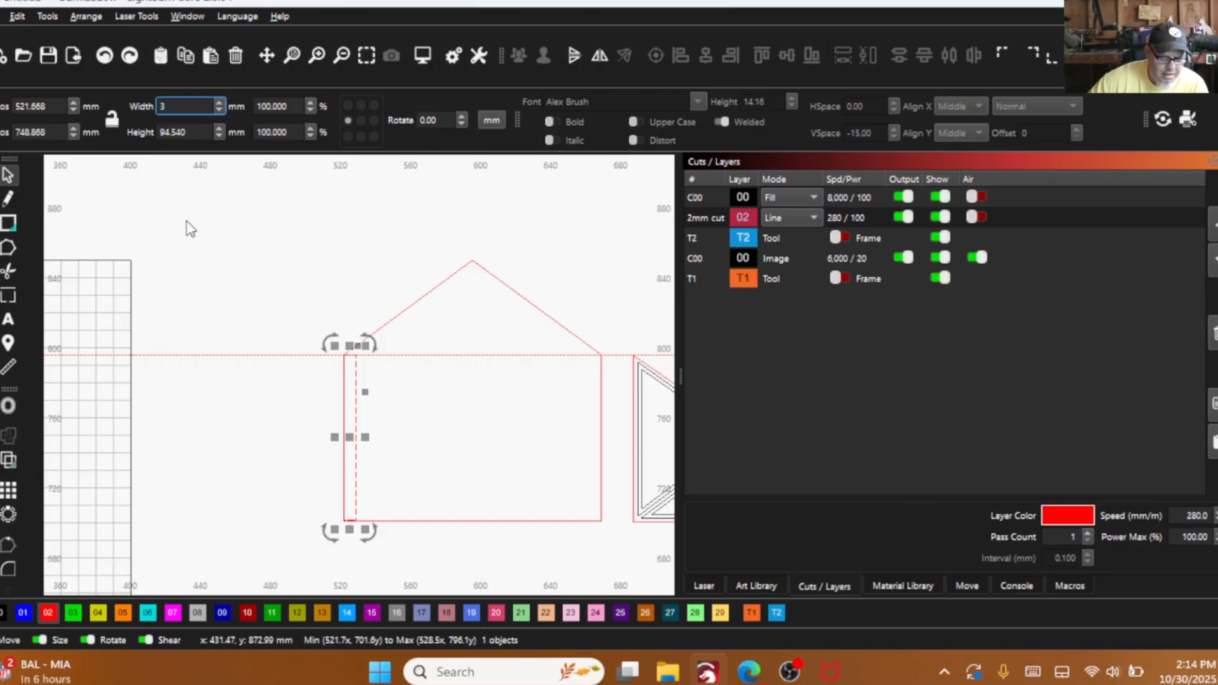
click(267, 263)
scroll(386, 399, up, 5)
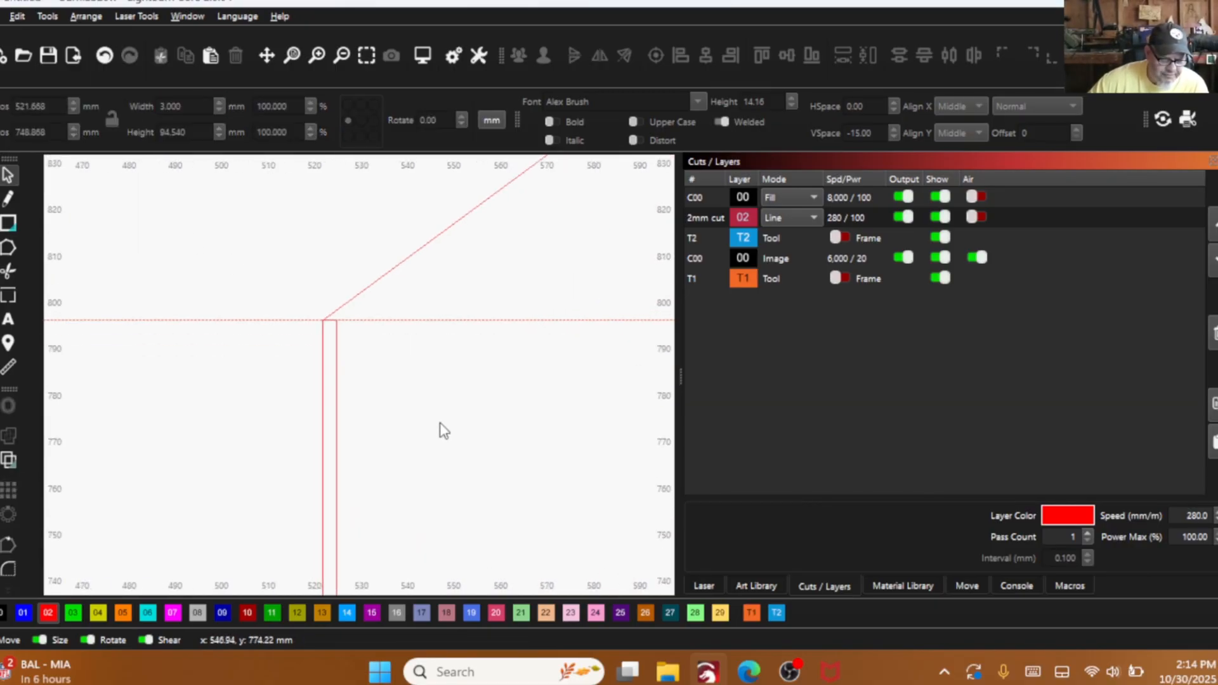
scroll(332, 394, down, 5)
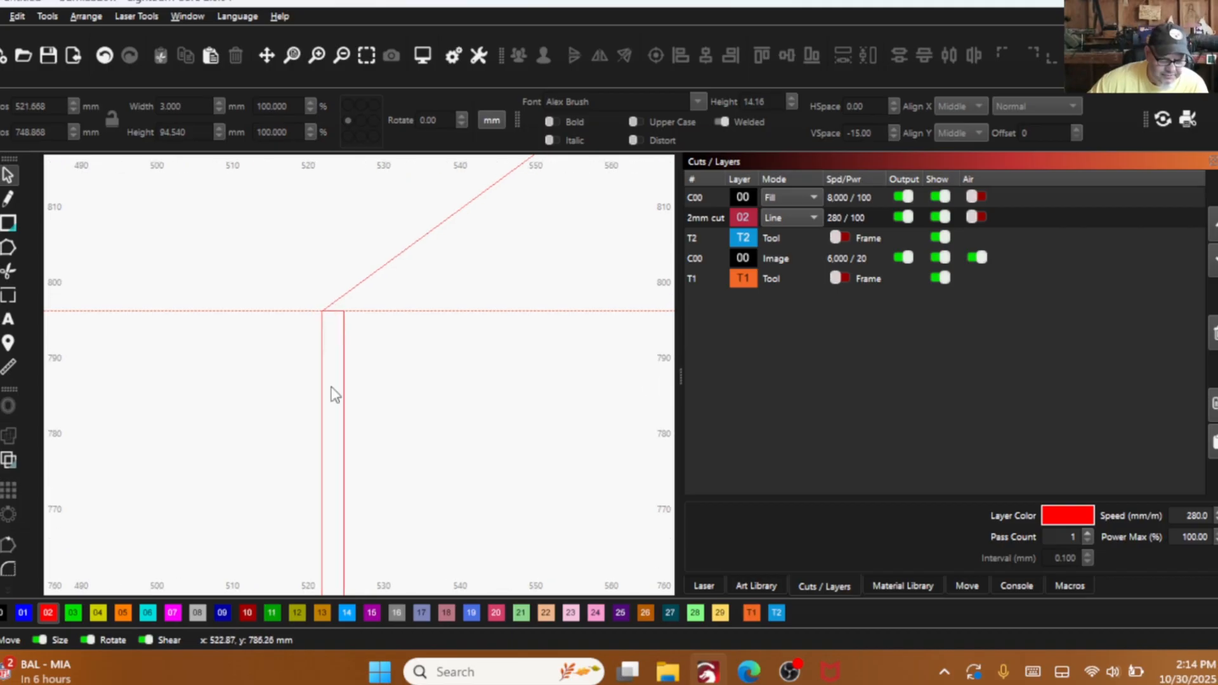
scroll(256, 448, down, 2)
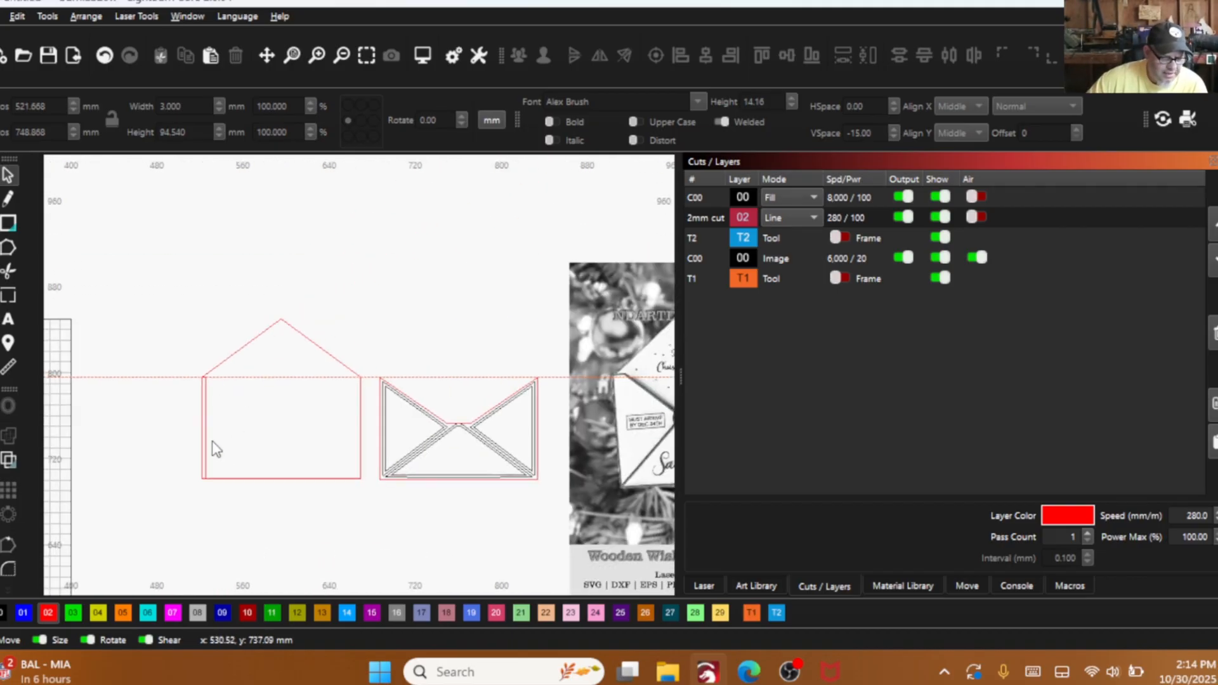
click(207, 429)
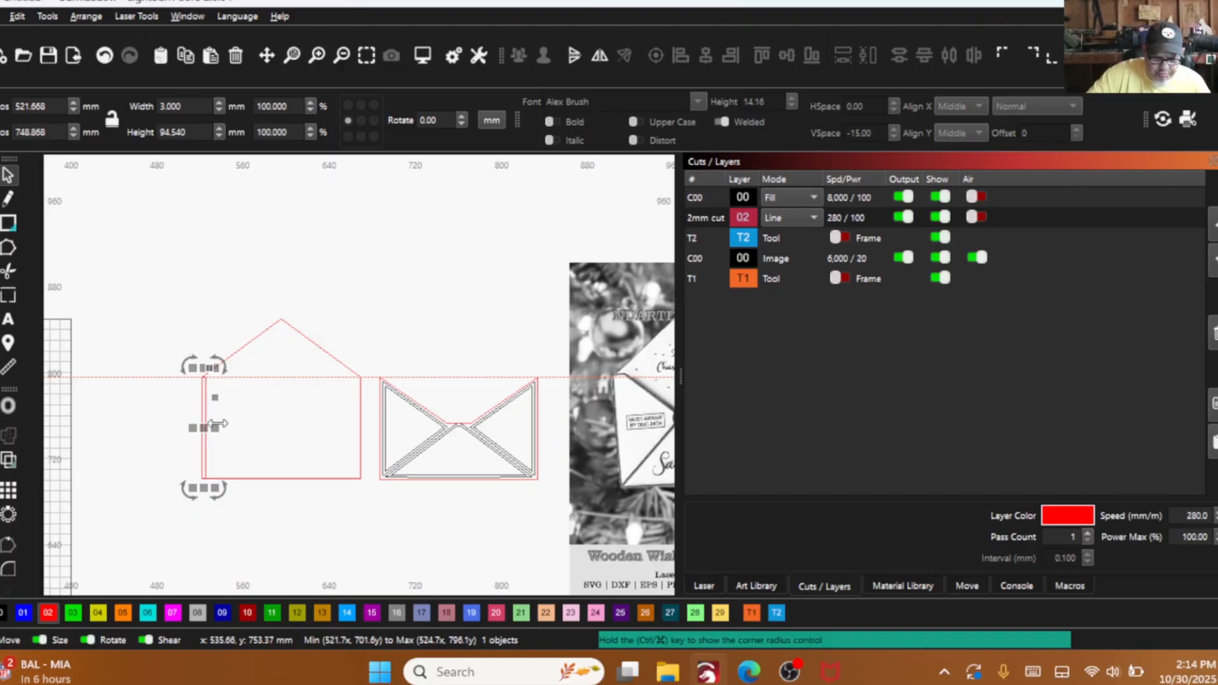
- Try docking the duplicate strip together with the back outline to the right, and undo the move
shift+click(360, 414)
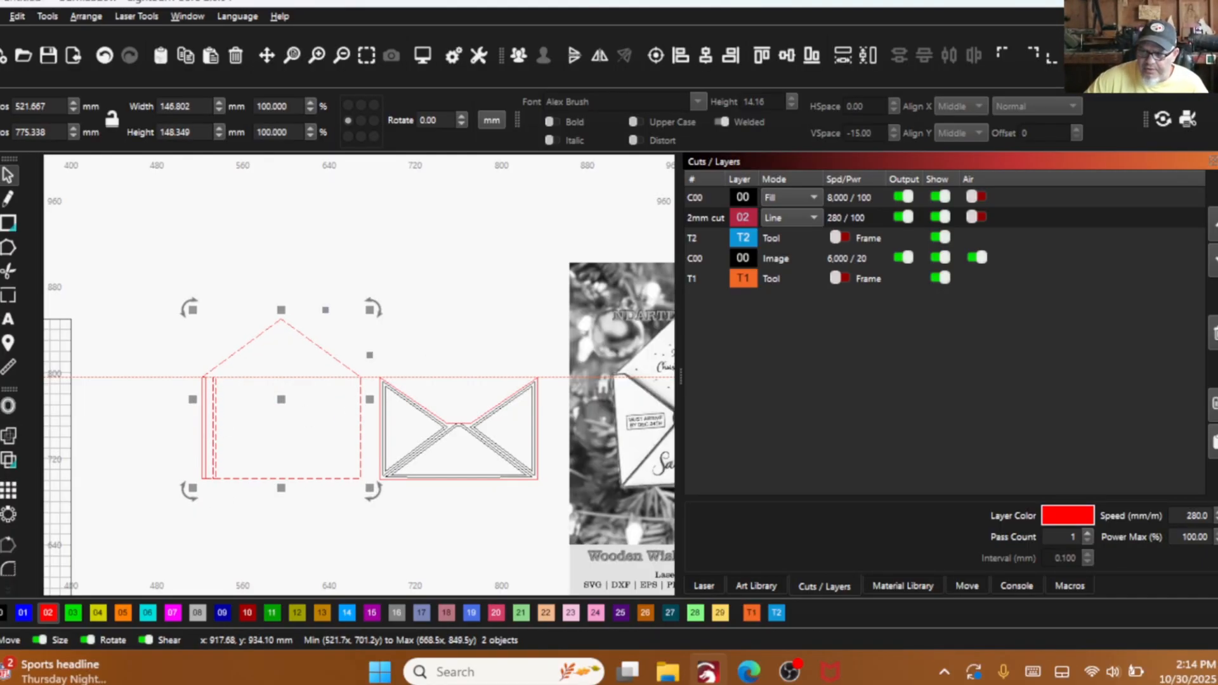
click(1210, 57)
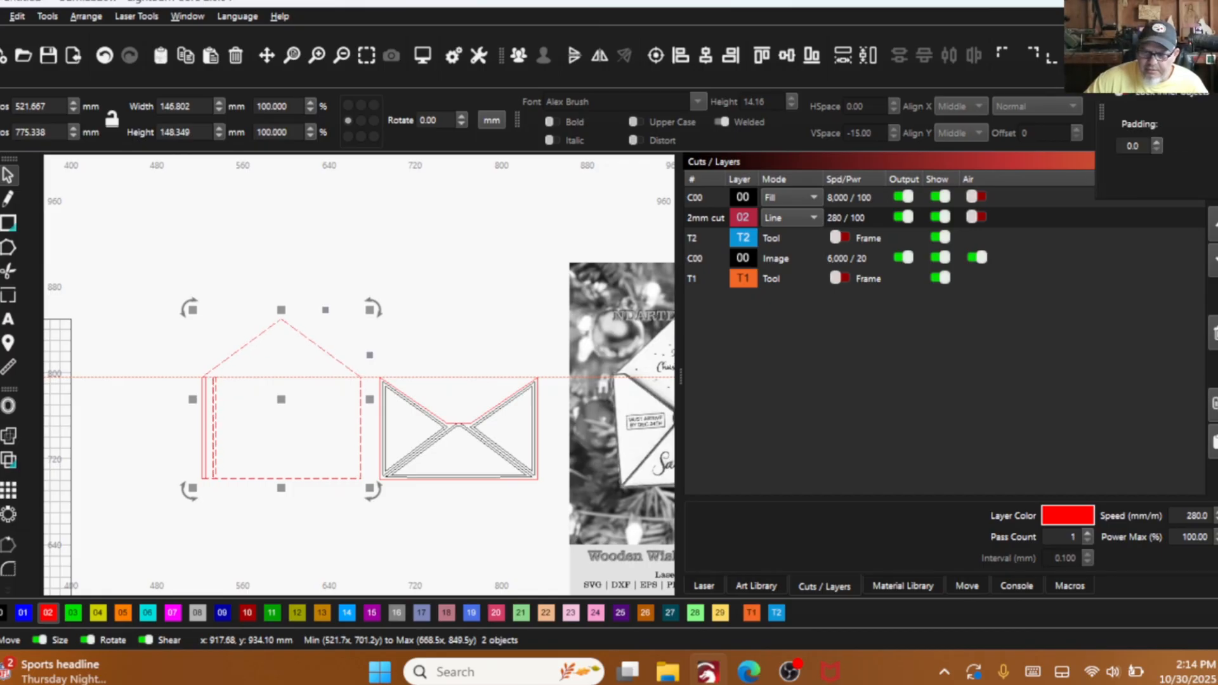
click(1146, 57)
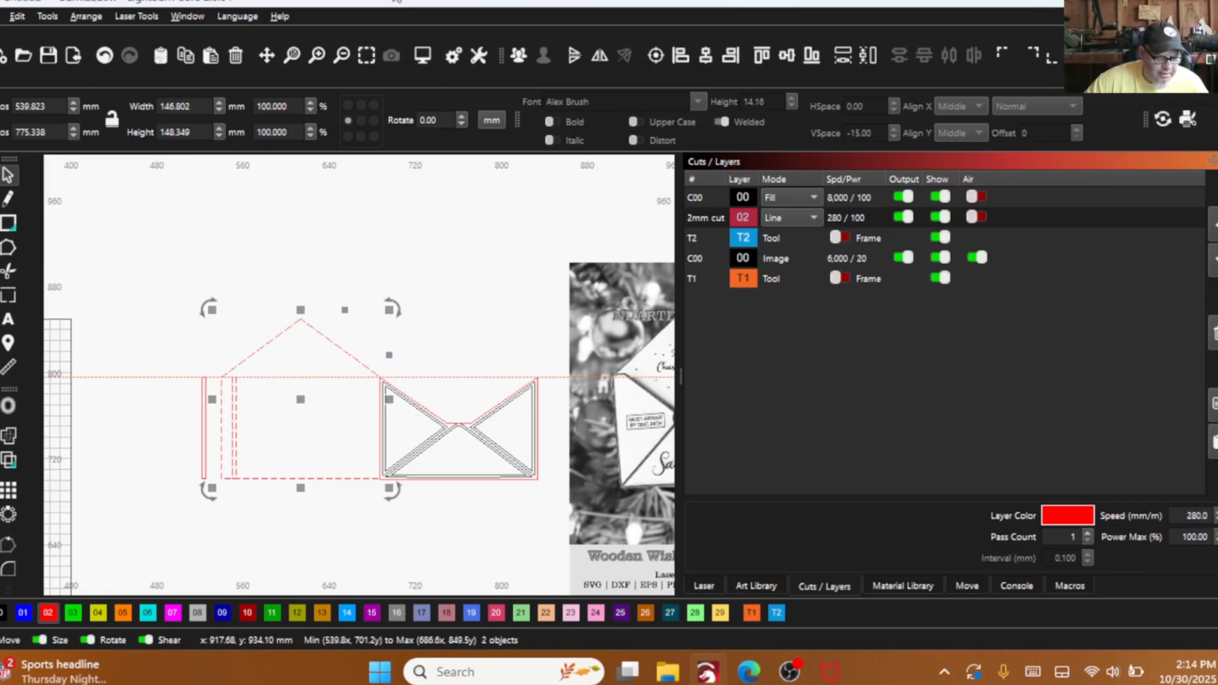
click(105, 57)
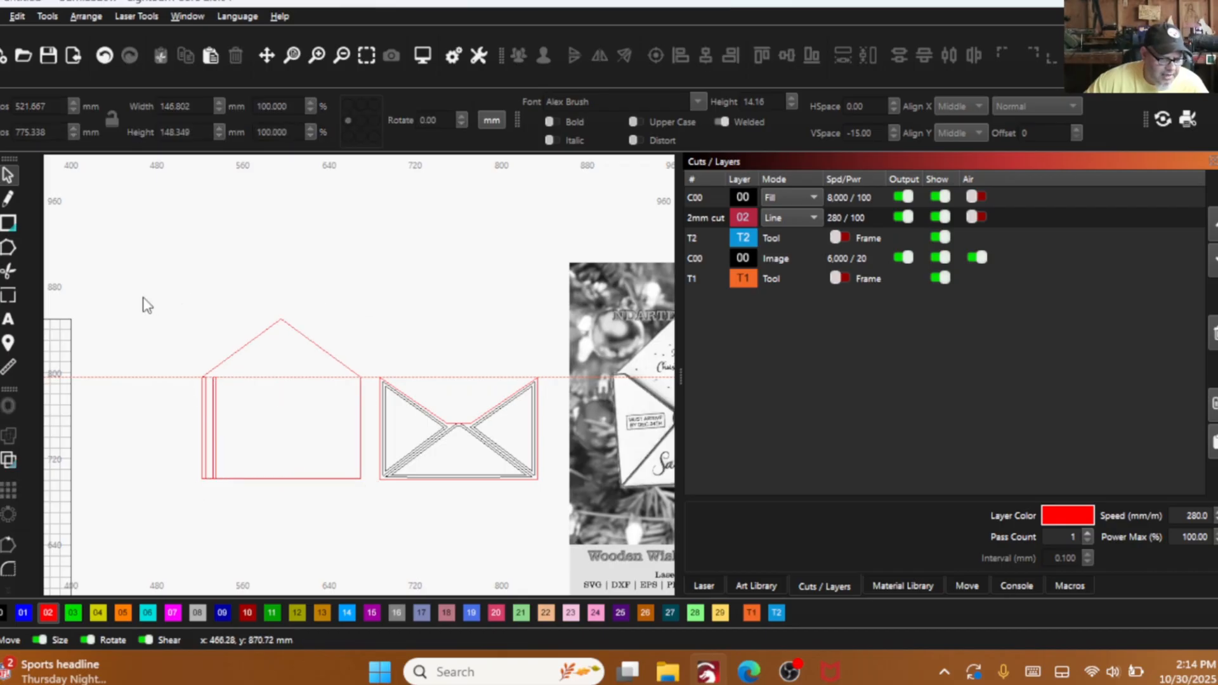
- Move the duplicate strip across the back panel to just inside its right edge, with the strip's left edge at about X 658.6 mm
click(216, 393)
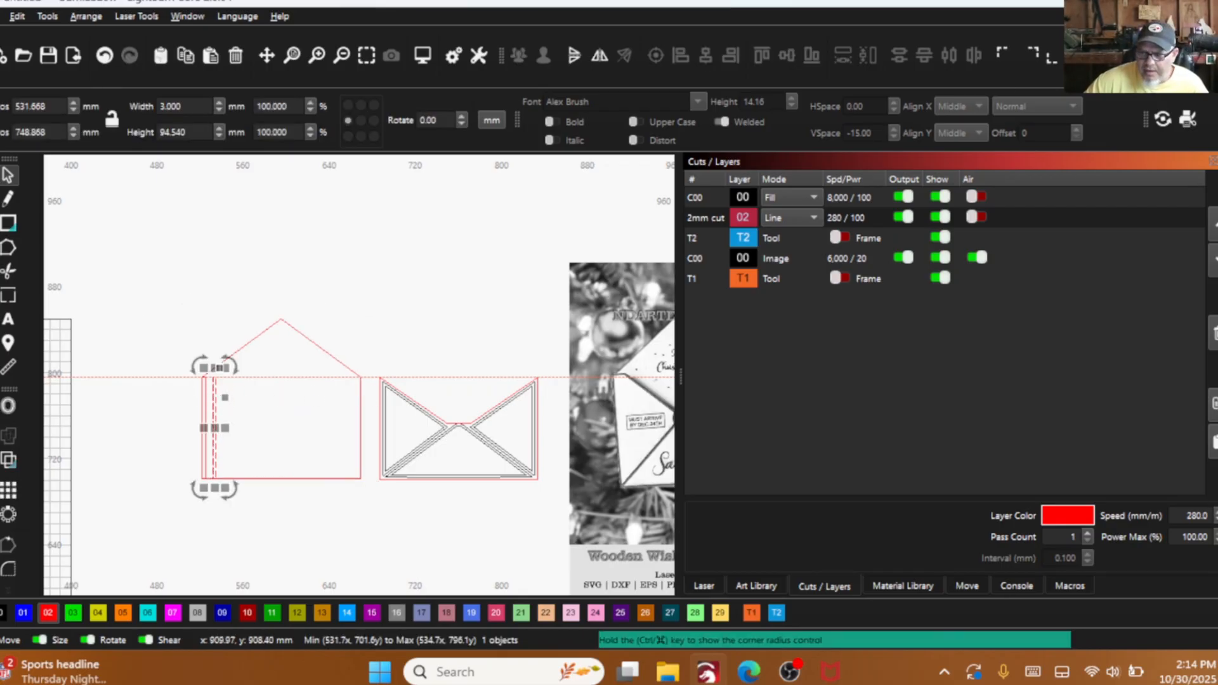
click(1210, 58)
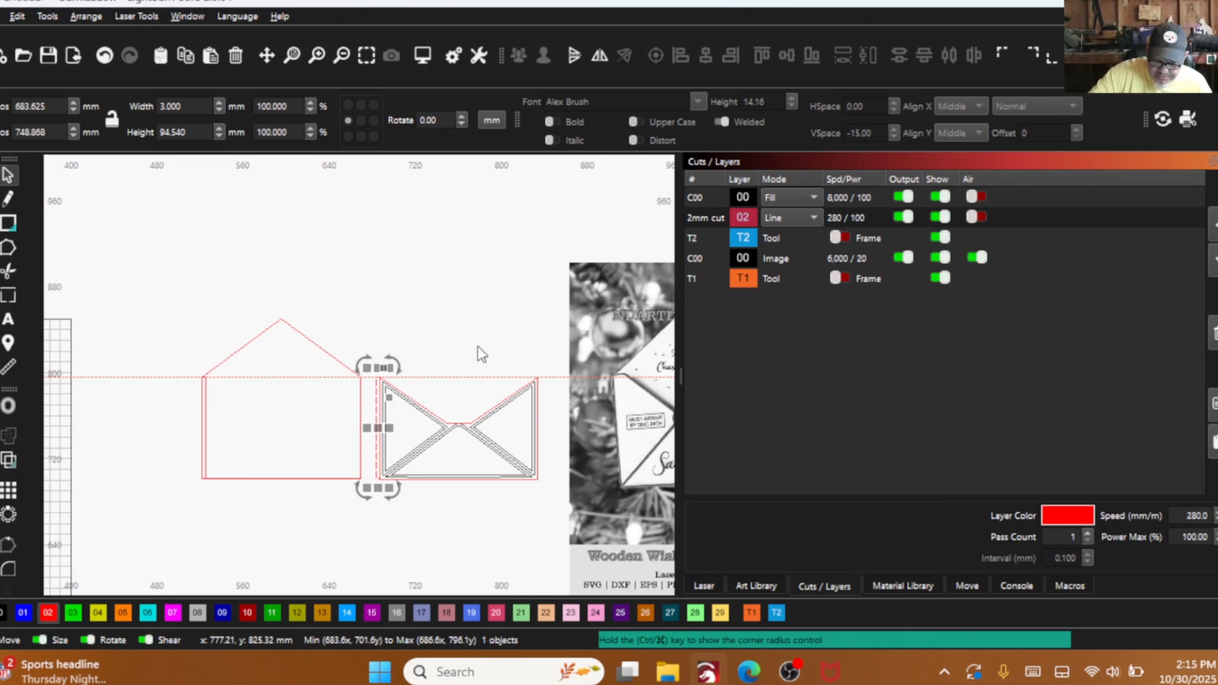
key(Left)
key(Left)
key(Left)
key(Left)
key(Left)
scroll(421, 394, up, 2)
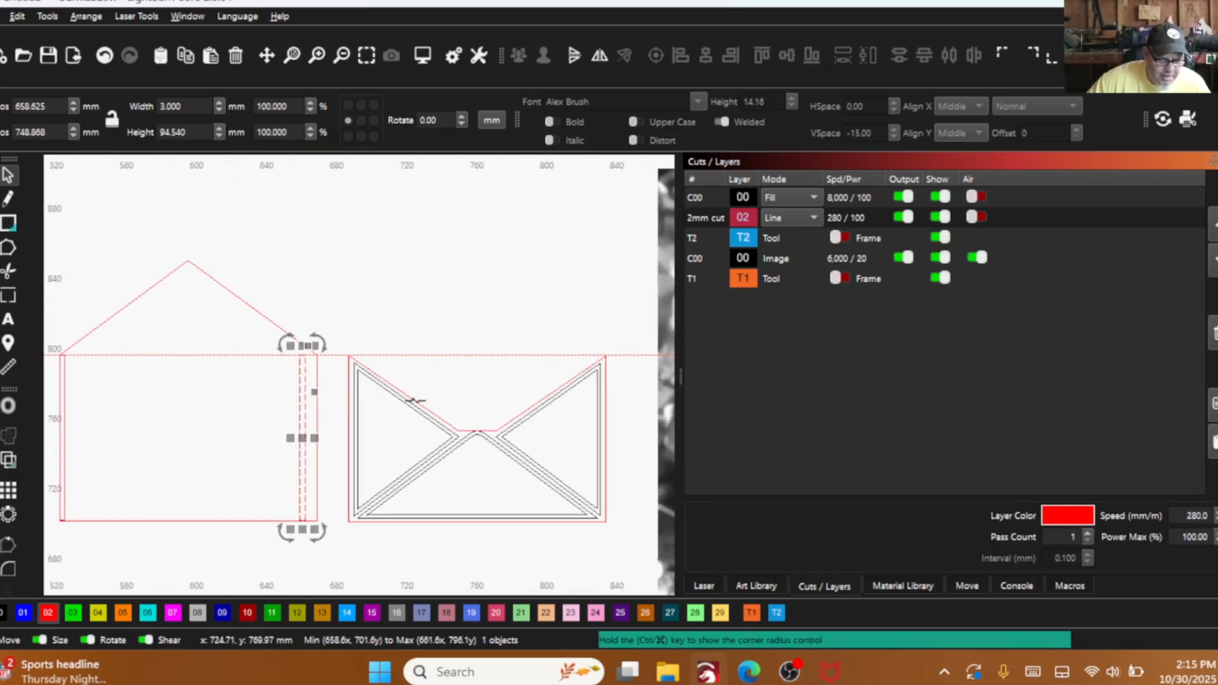
- Try right-aligning the duplicate strip with the back outline, and undo the alignment
shift+click(303, 379)
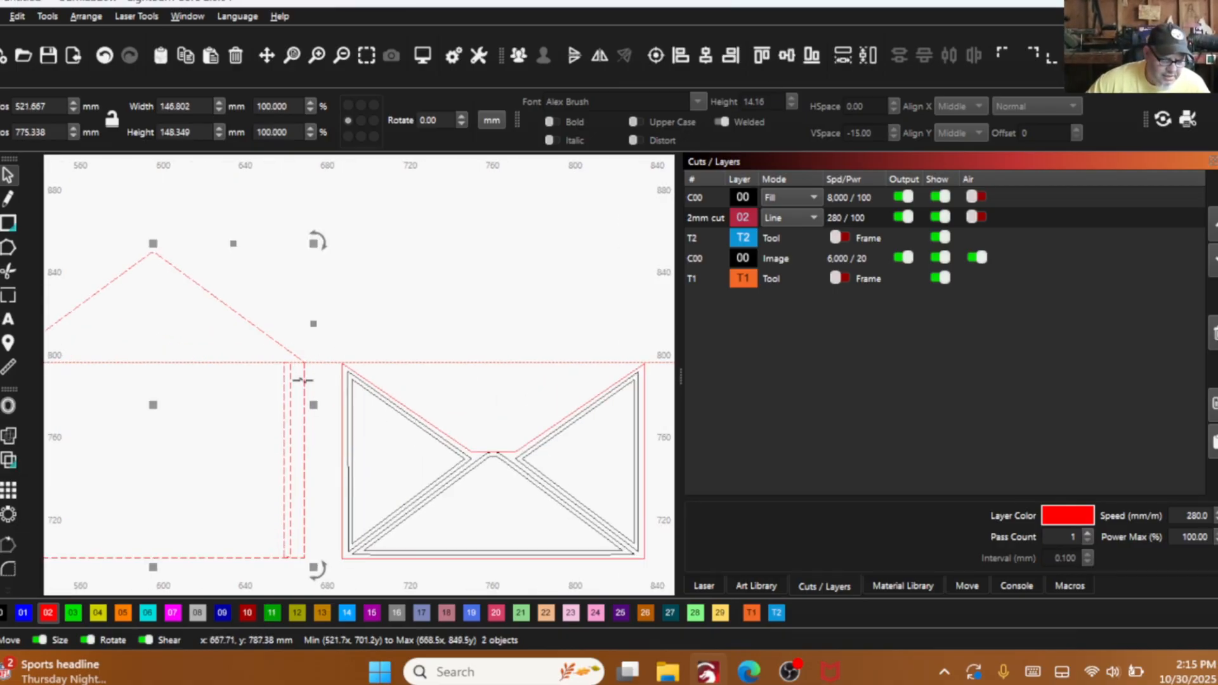
click(736, 55)
scroll(143, 431, down, 2)
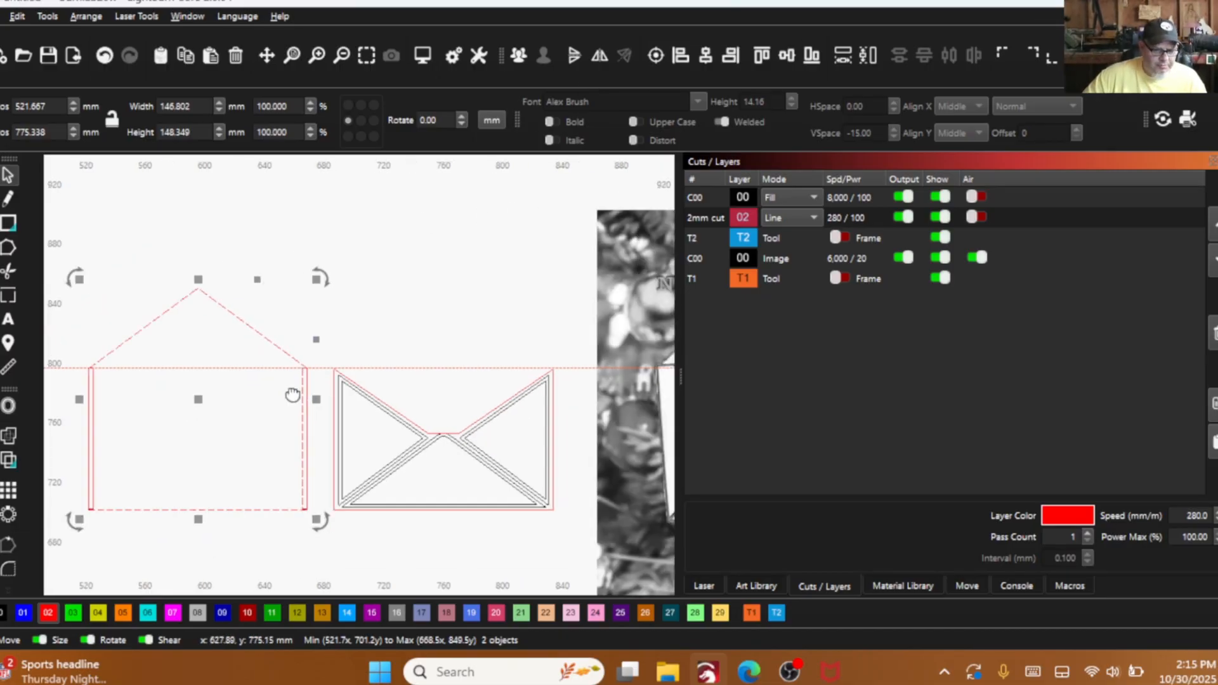
scroll(312, 403, down, 1)
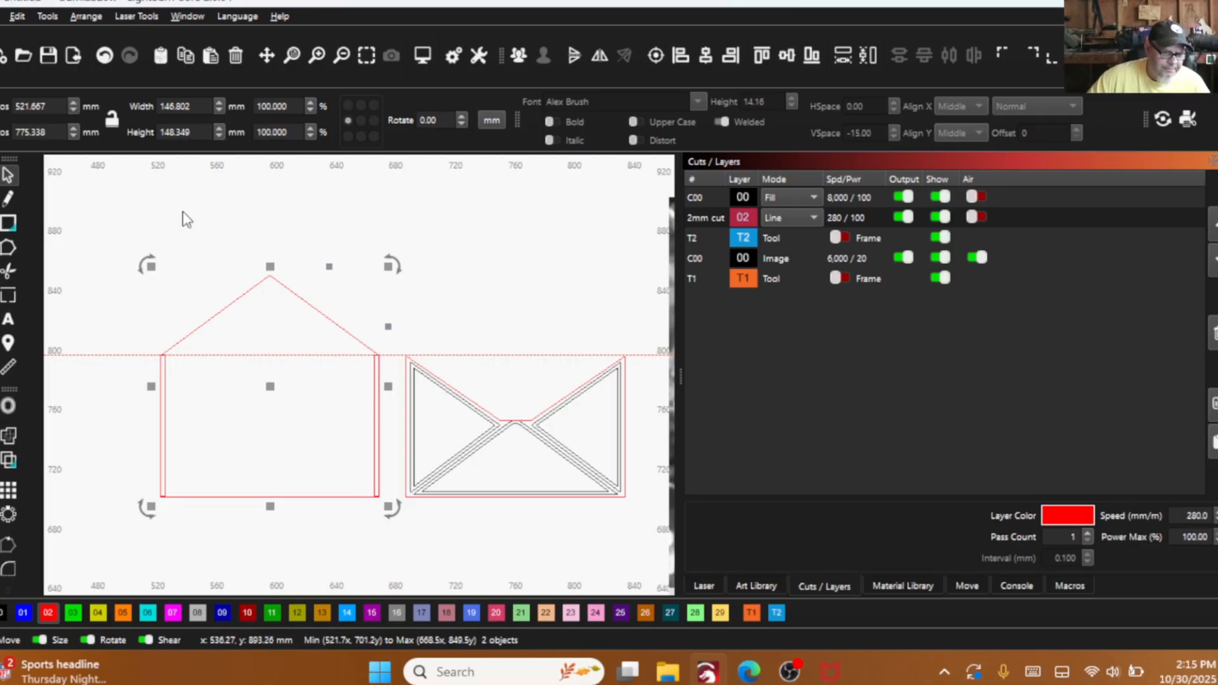
click(105, 58)
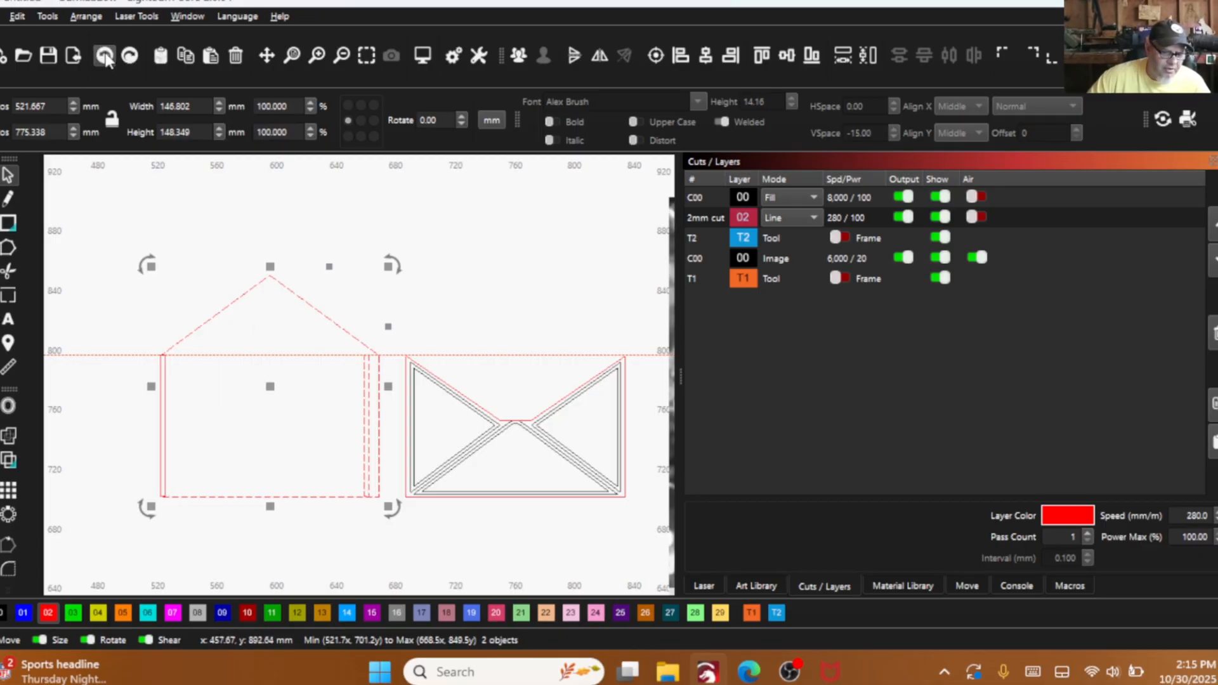
- Align the duplicate strip's right edge with the right edge of the house-shaped back outline
click(329, 290)
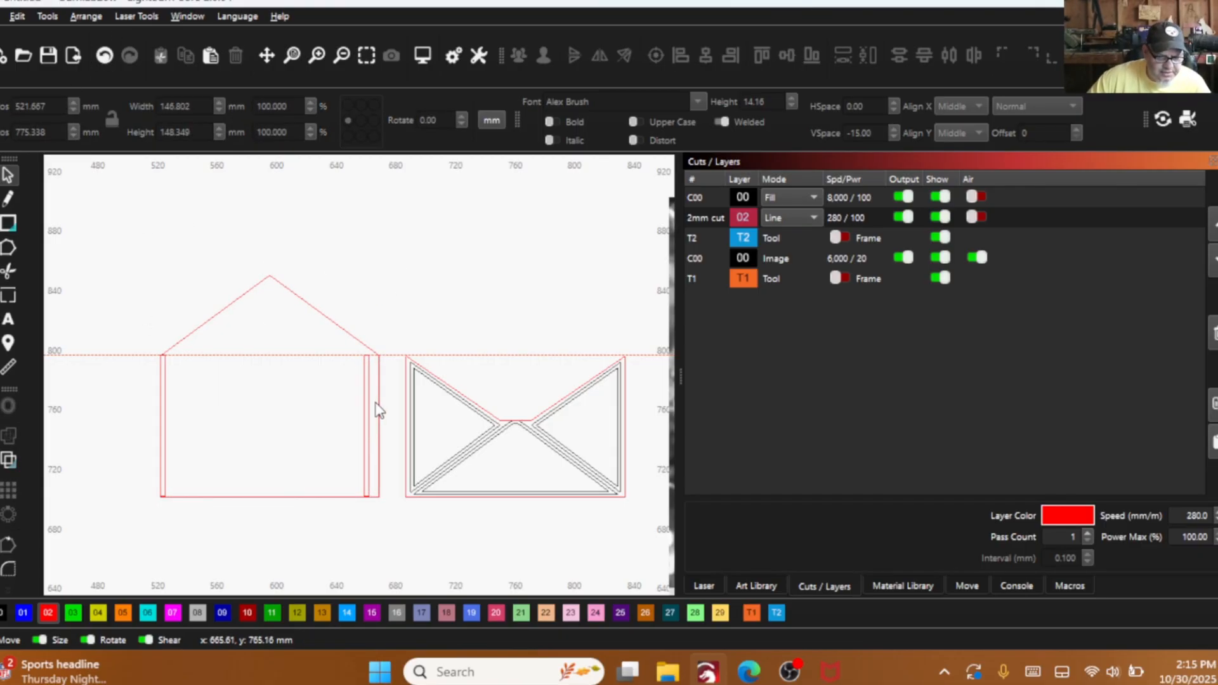
drag(376, 402, 355, 380)
shift+click(380, 358)
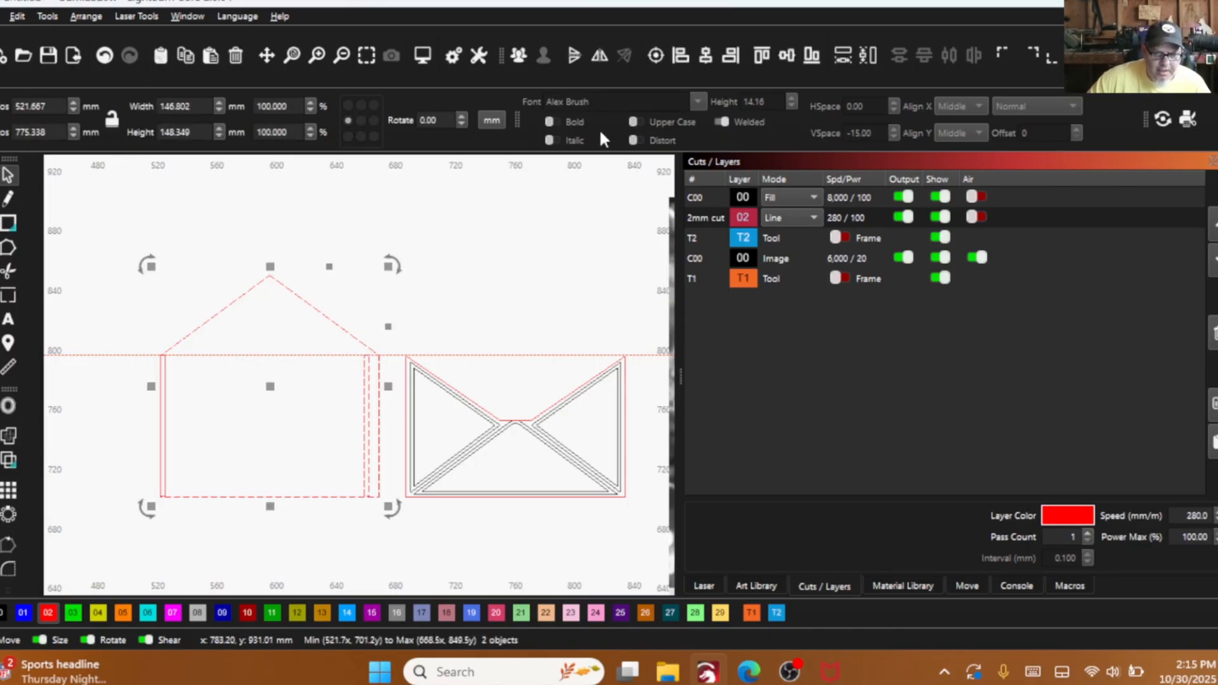
click(730, 56)
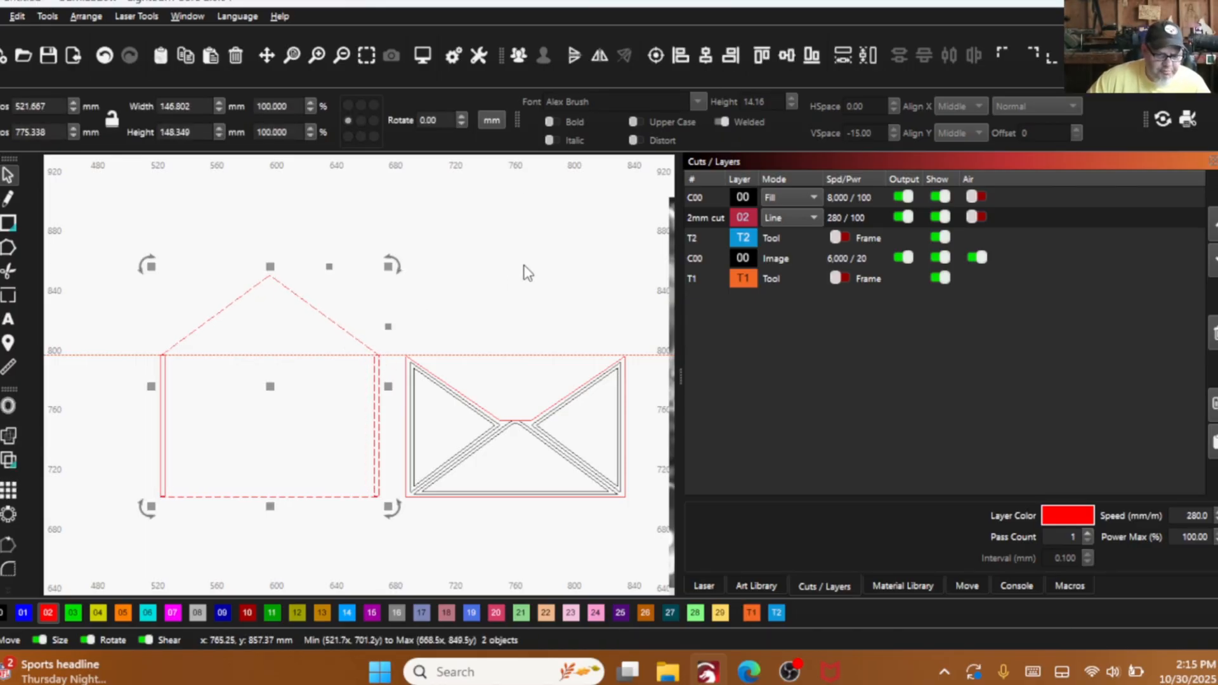
click(500, 302)
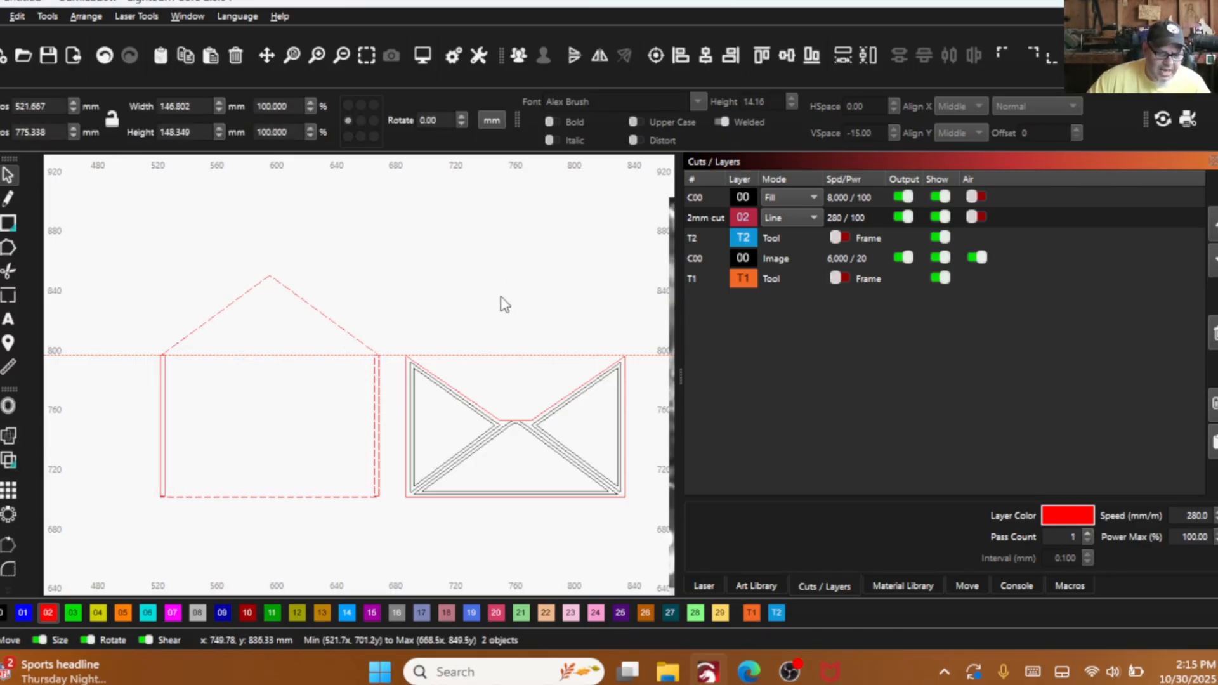
- Place a copy of the right strip, rotated 90 degrees, just above the back outline's bottom edge, at about X 569.5, Y 705.1 mm
click(375, 372)
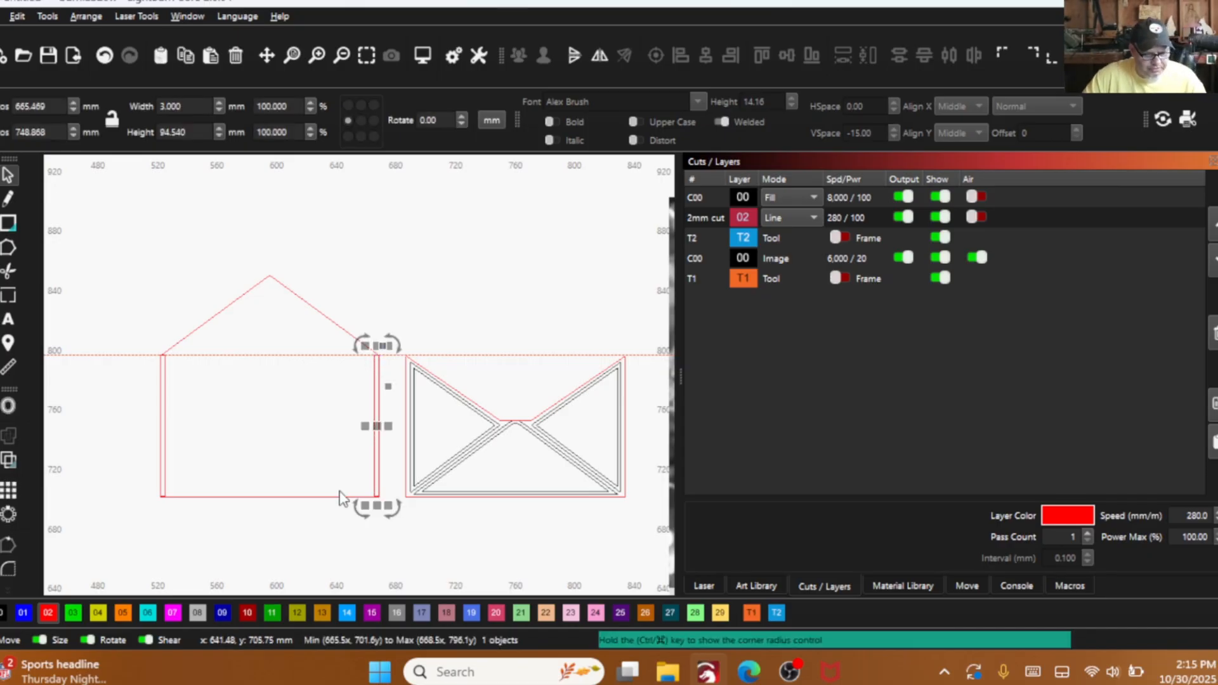
key(ctrl+period)
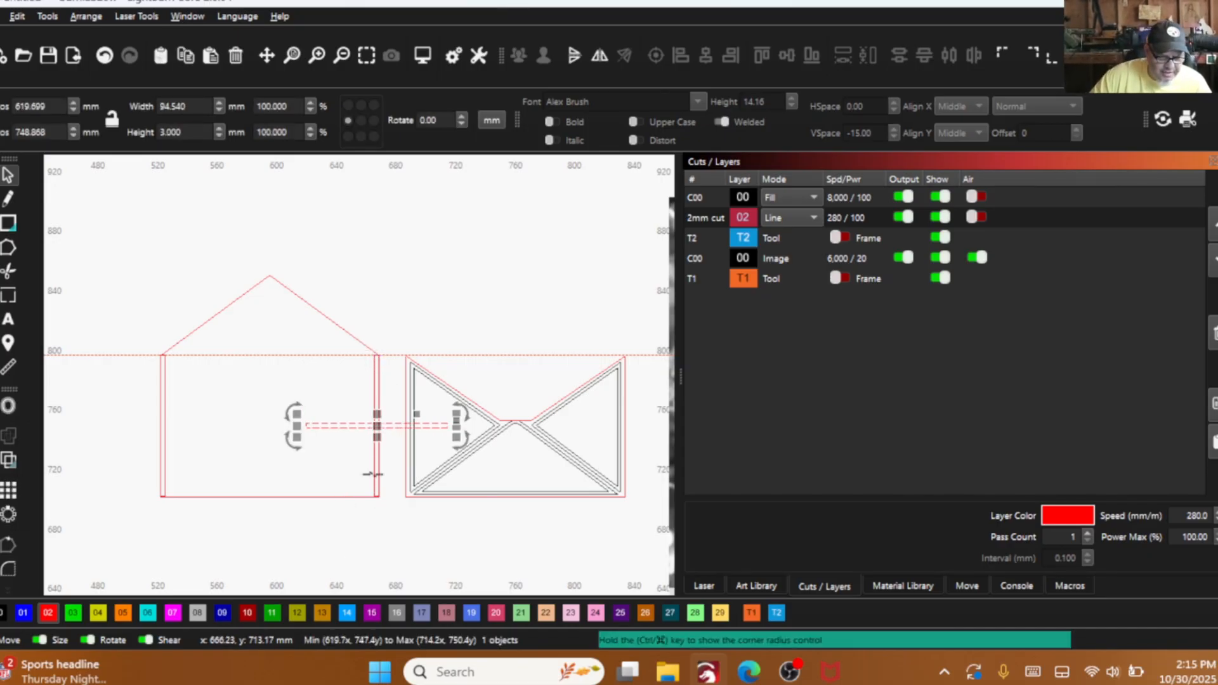
drag(379, 421, 303, 498)
scroll(304, 500, up, 6)
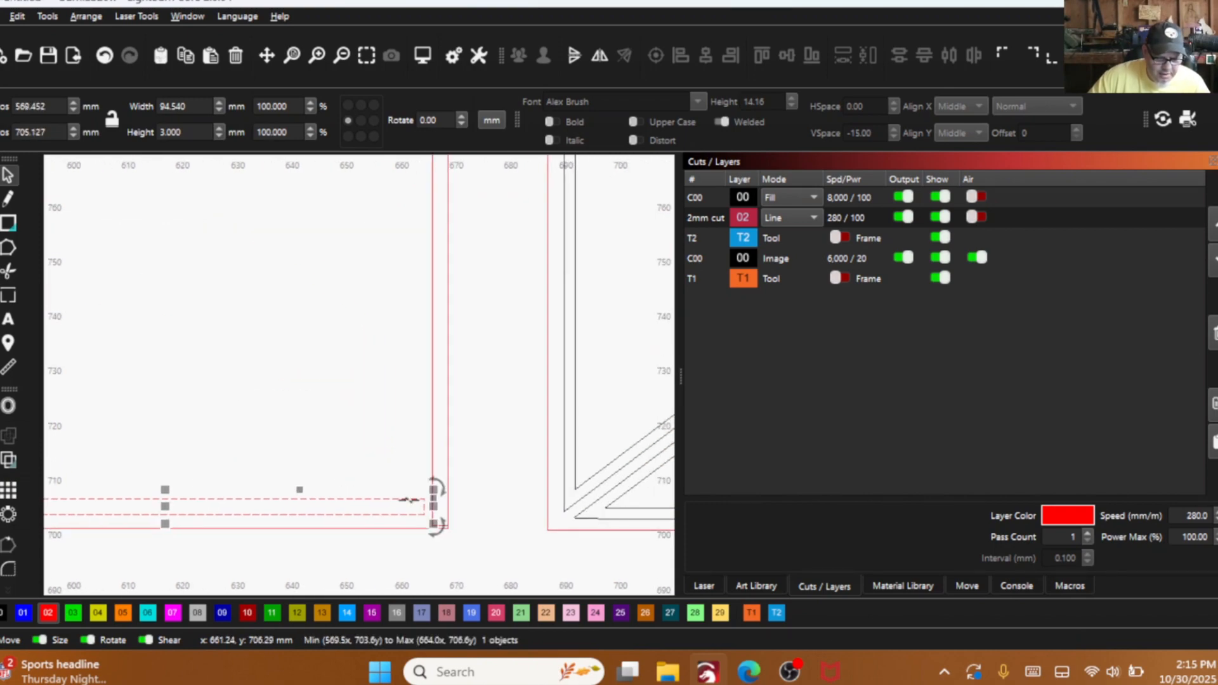
- Move the bottom strip into the back outline's lower right corner and stretch its left end to the outline's left edge, about 146.8 mm wide
mouse_move(424, 515)
mouse_down()
mouse_move(445, 526)
mouse_move(433, 527)
mouse_up()
scroll(433, 527, down, 5)
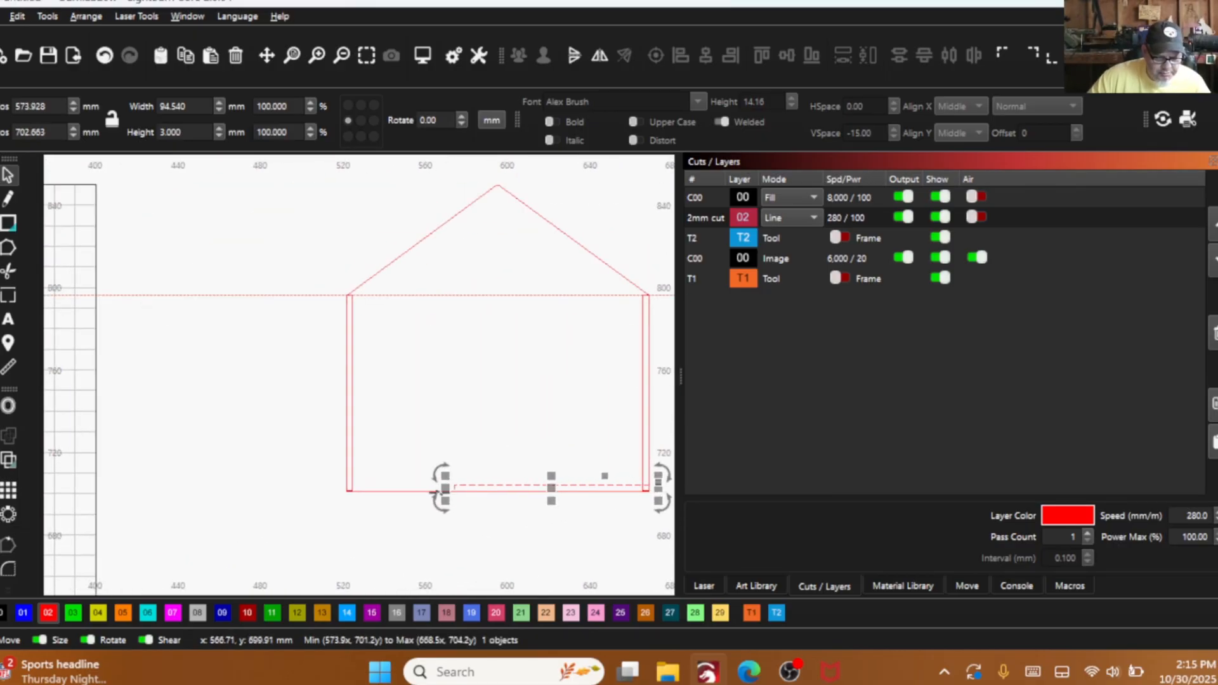
drag(447, 488, 343, 483)
scroll(348, 489, up, 8)
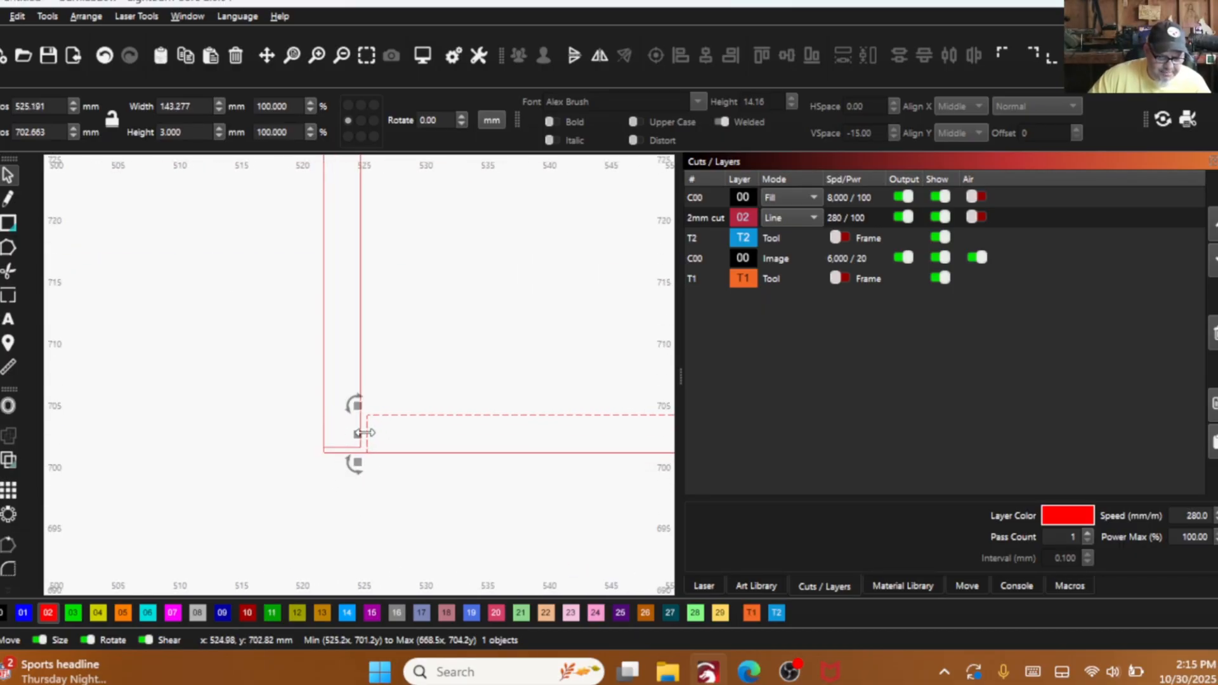
drag(355, 435, 311, 424)
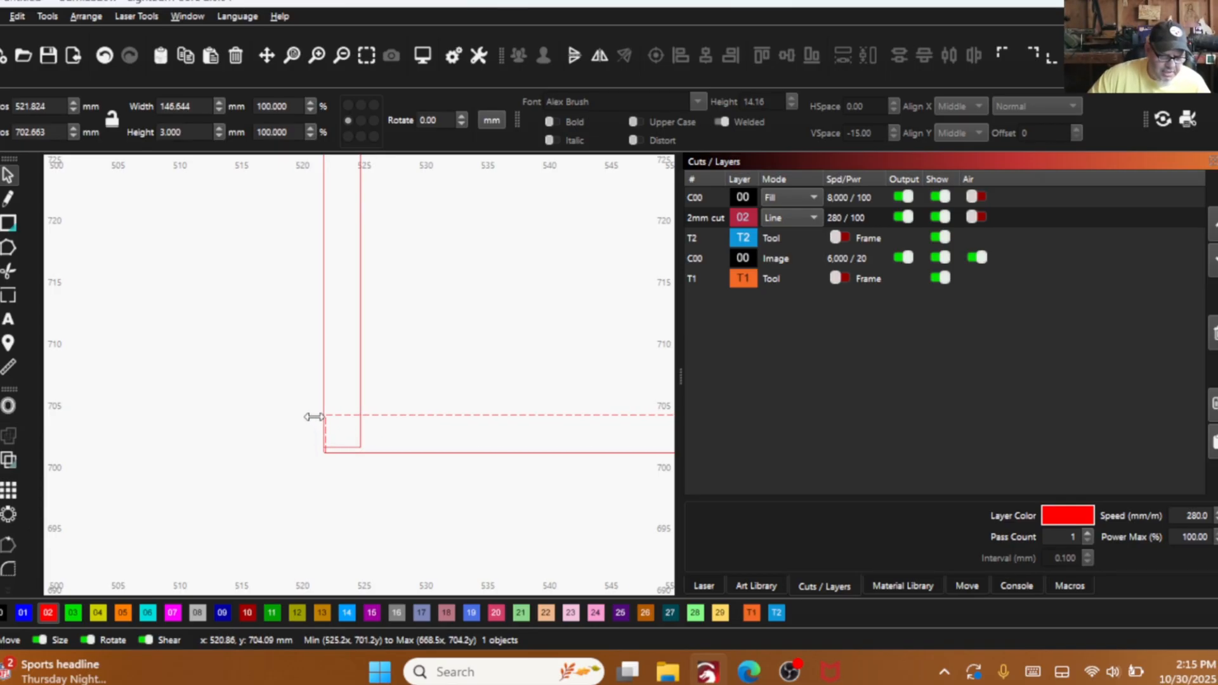
drag(313, 413, 312, 411)
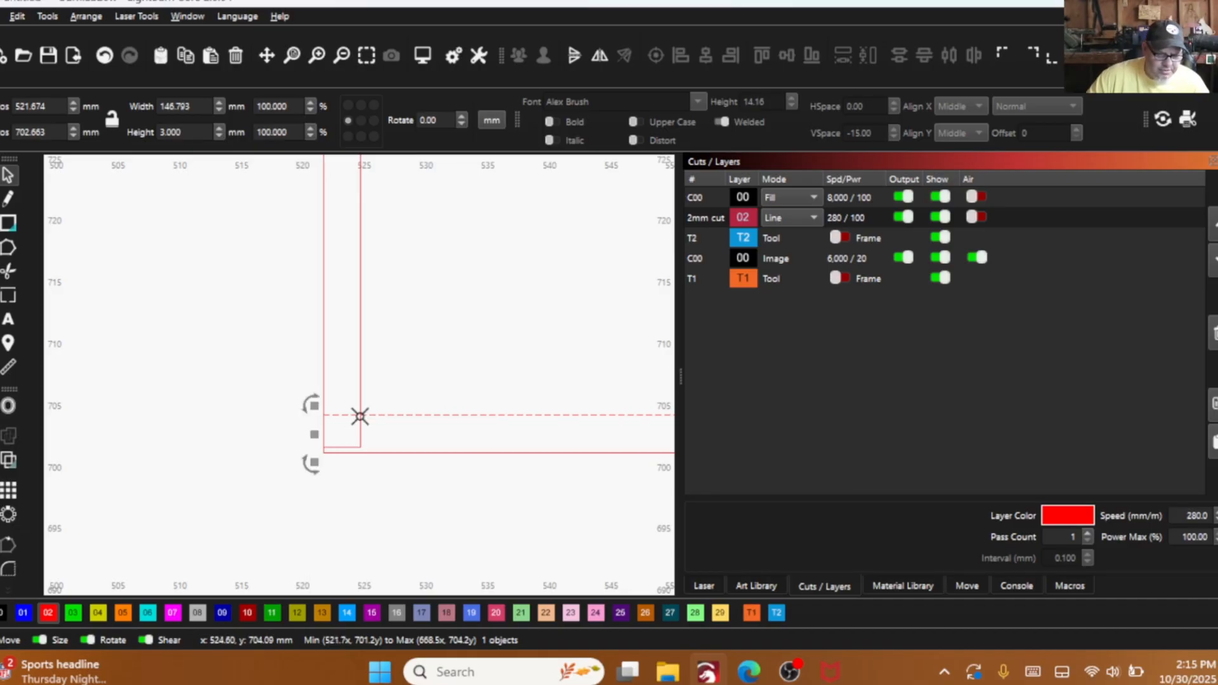
- Trim away the left strip's end where it overlaps the bottom strip in the back panel's lower left corner
scroll(359, 416, down, 8)
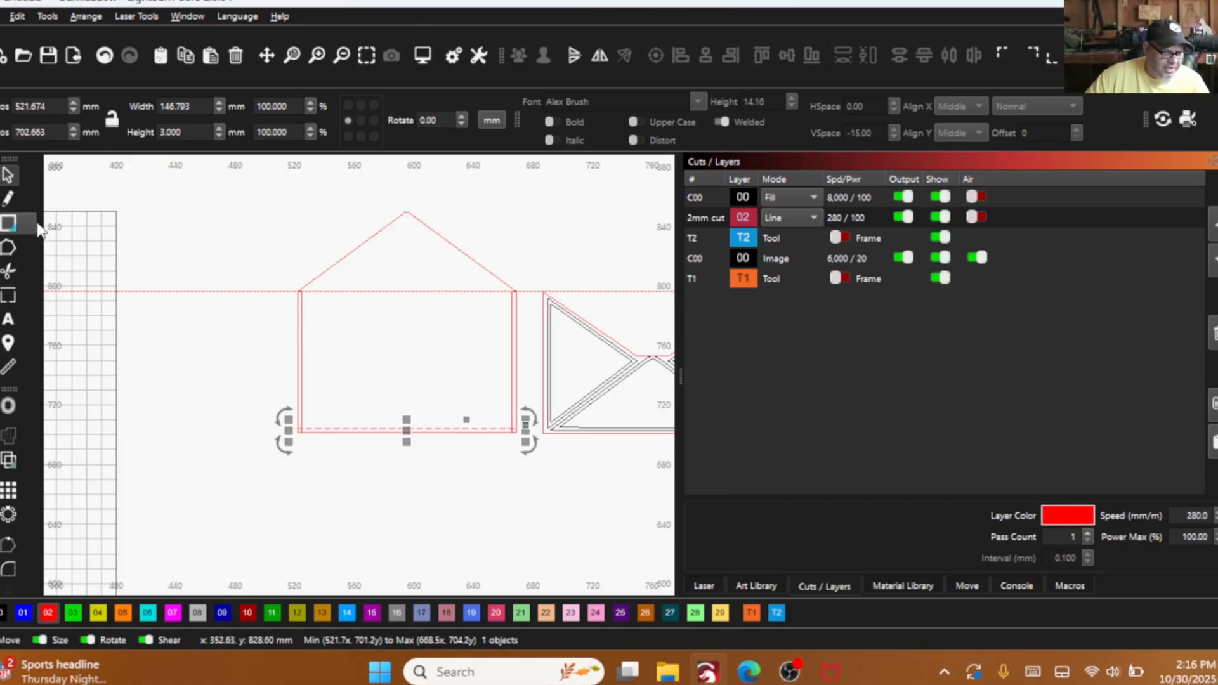
click(14, 267)
scroll(301, 432, up, 6)
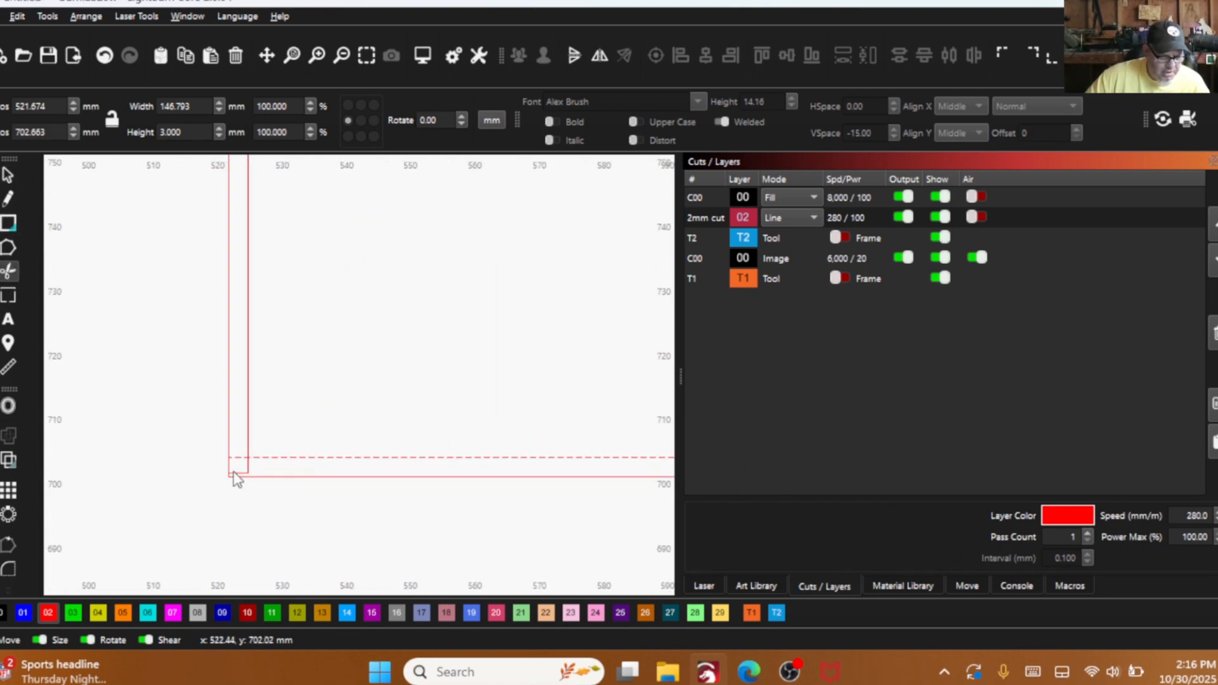
scroll(235, 476, up, 2)
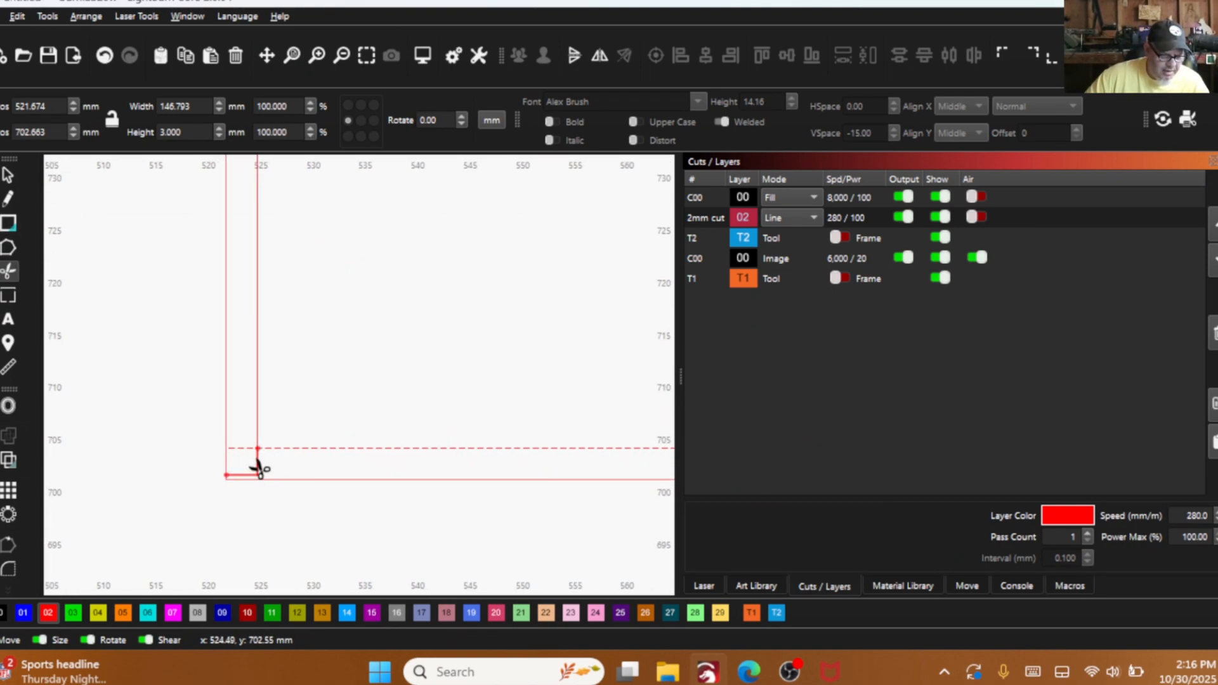
click(253, 458)
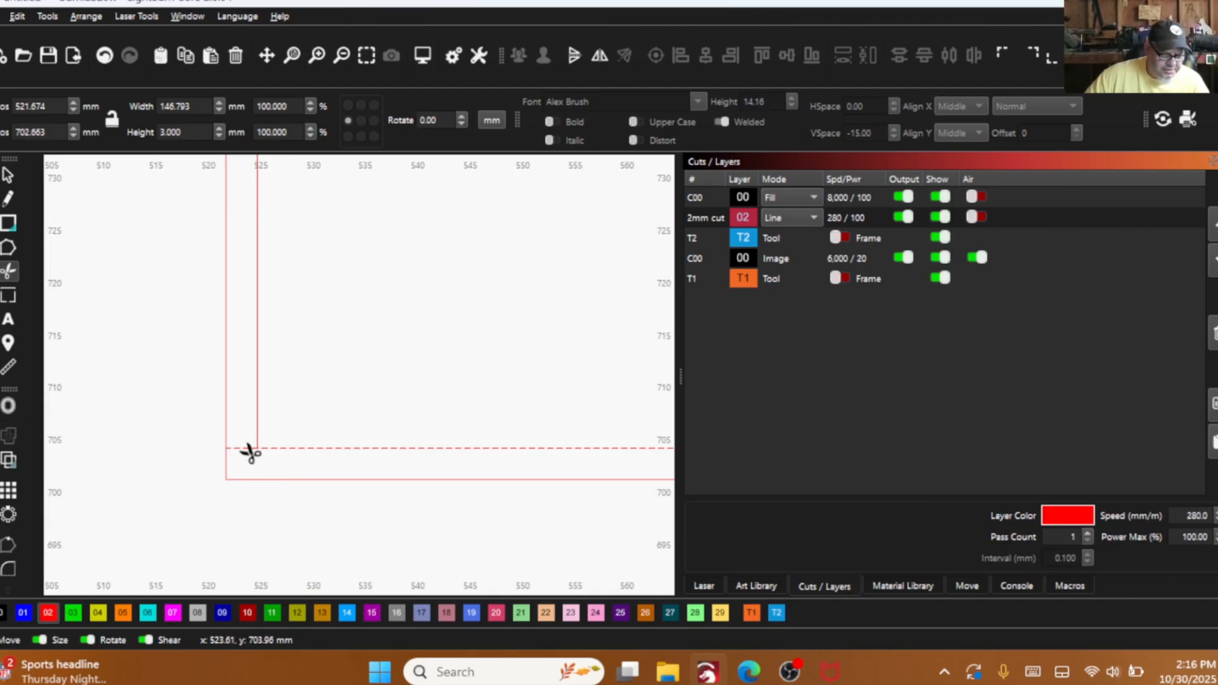
click(252, 461)
- Trim away the right strip's end where it overlaps the bottom strip in the back panel's lower right corner
scroll(294, 506, down, 3)
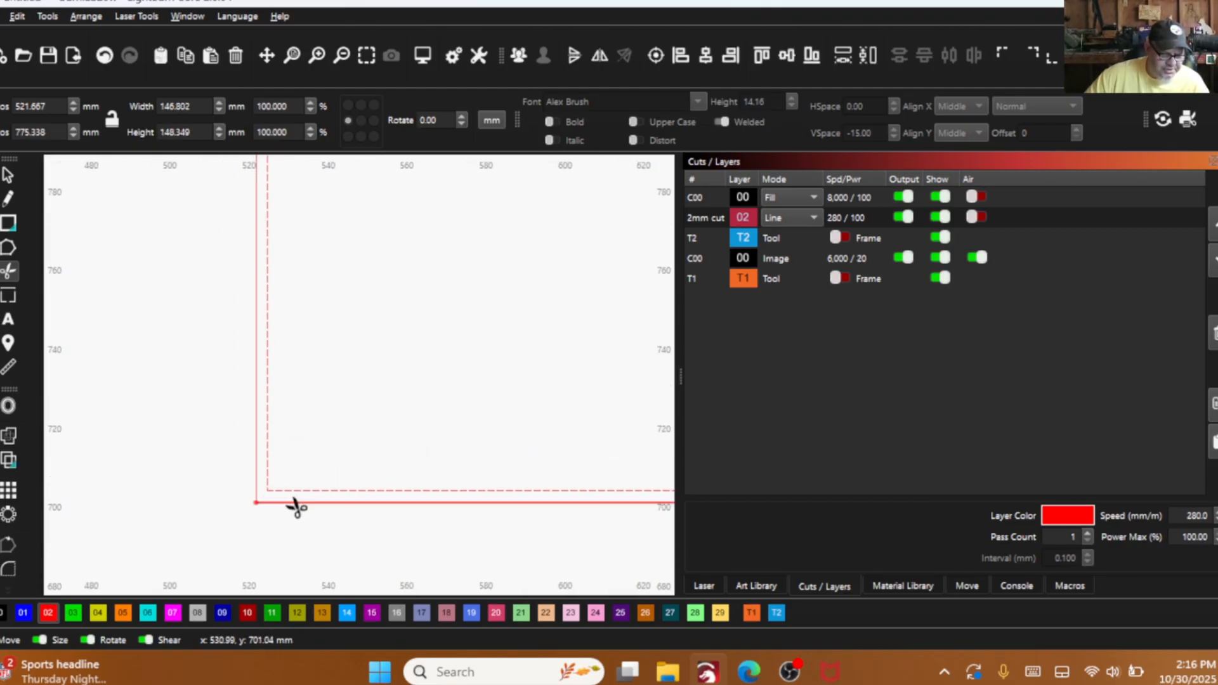
scroll(266, 378, up, 3)
scroll(289, 393, down, 5)
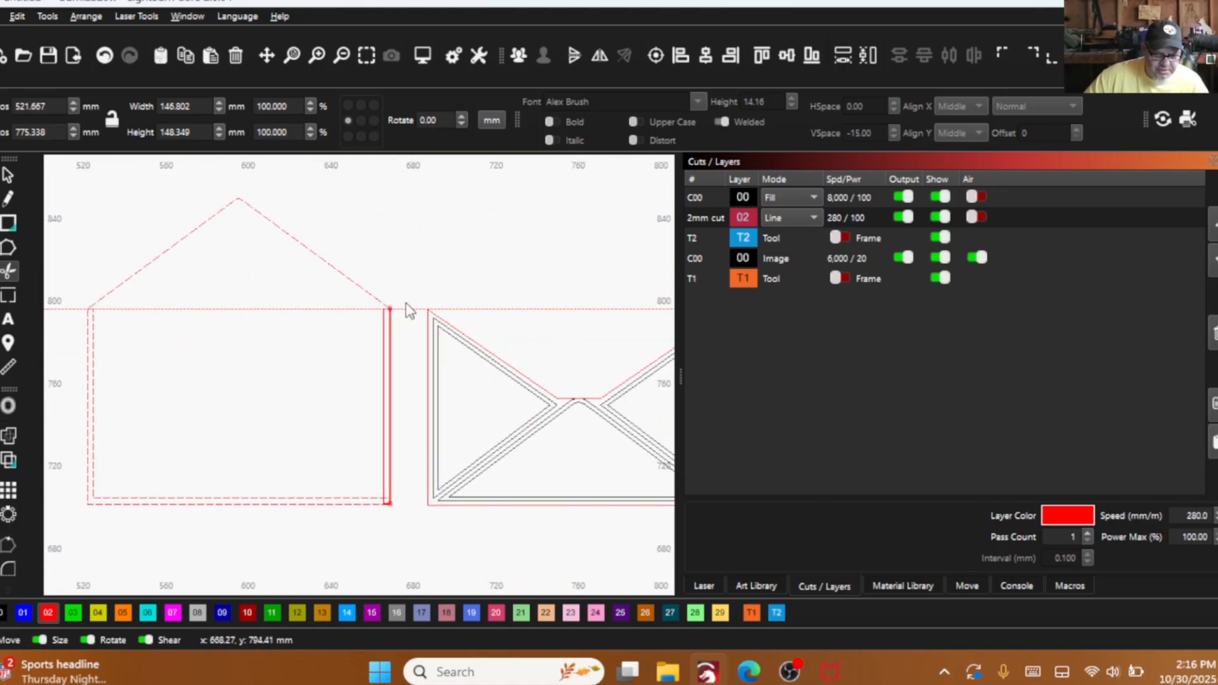
scroll(381, 326, up, 3)
scroll(336, 519, up, 5)
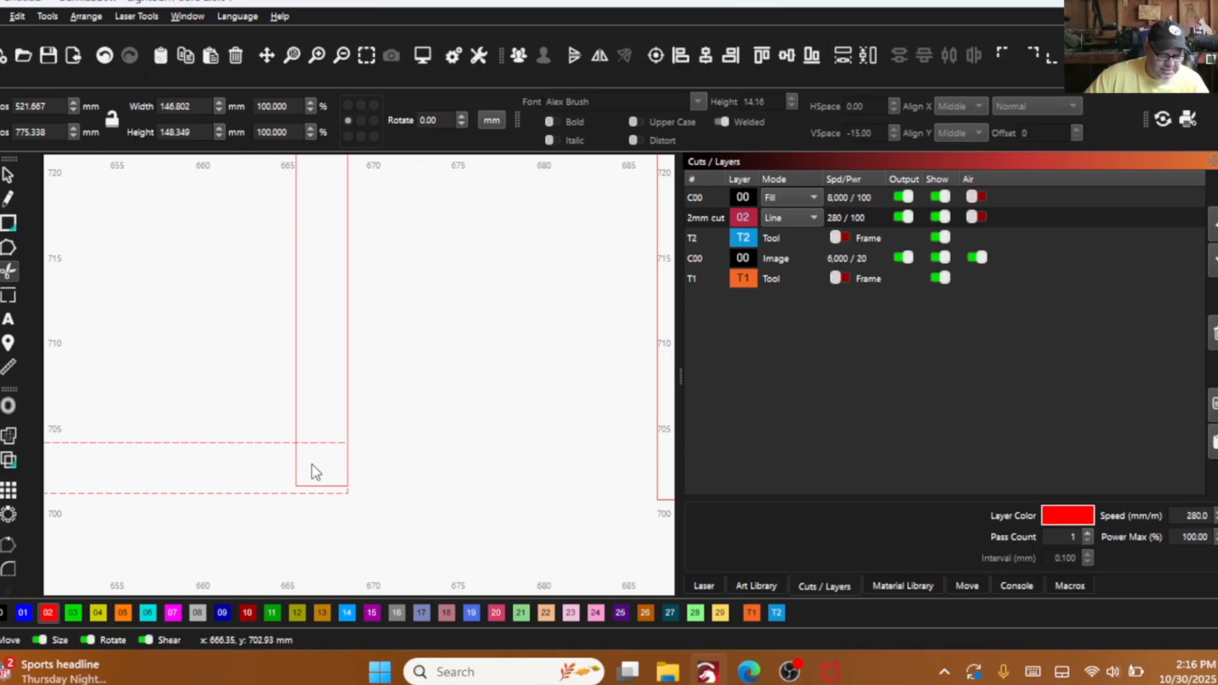
scroll(264, 463, down, 3)
scroll(260, 455, down, 5)
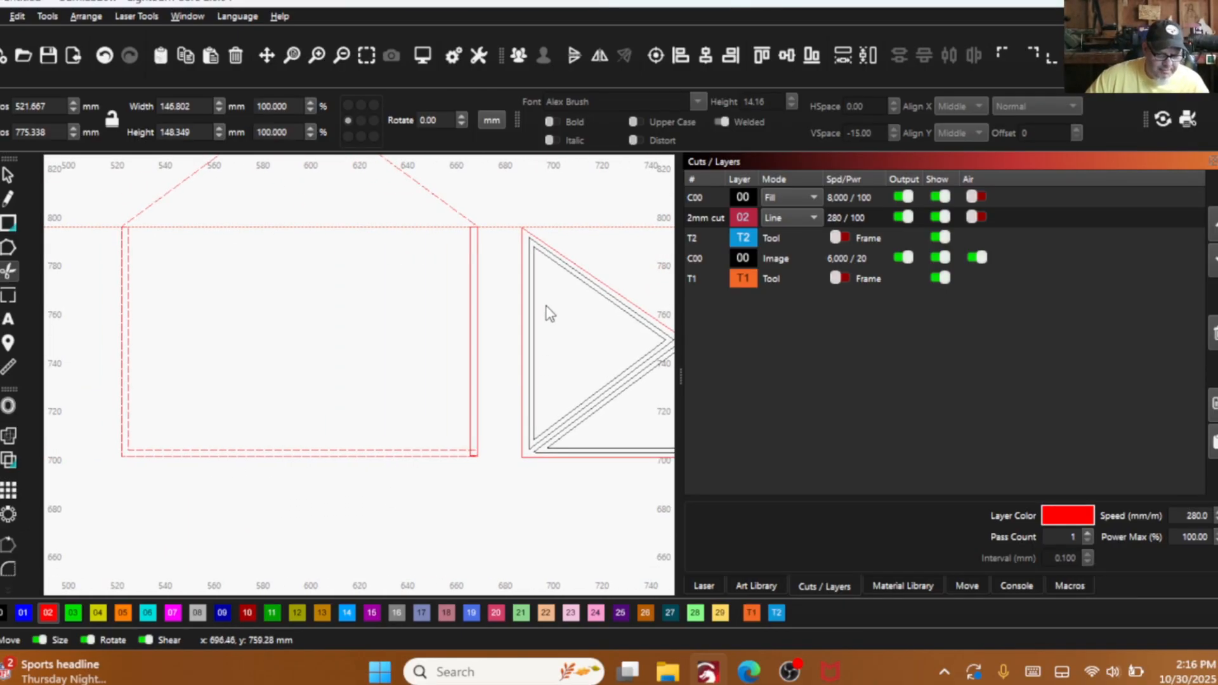
scroll(469, 430, up, 5)
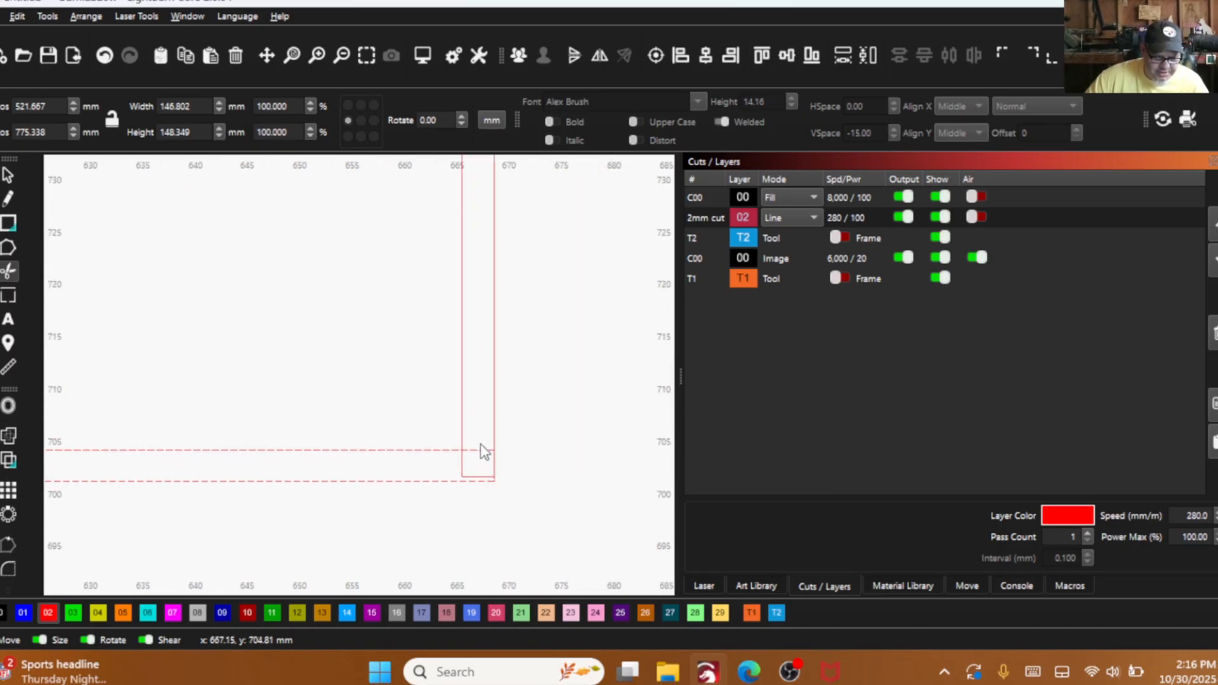
click(485, 450)
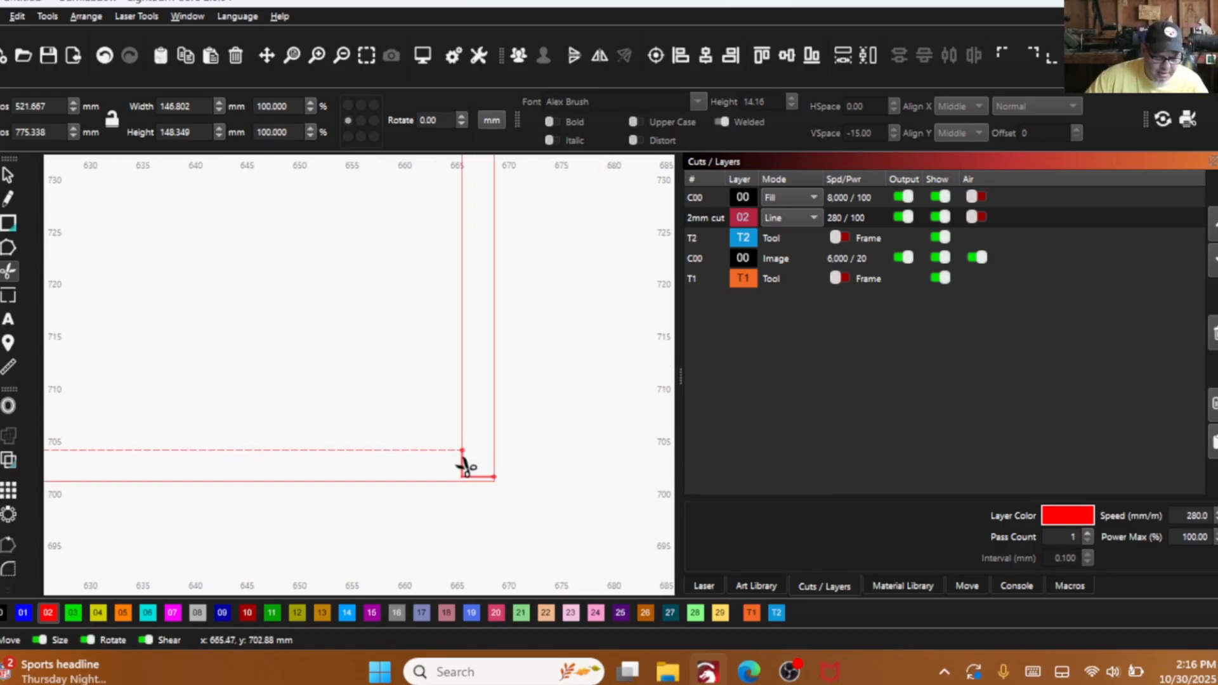
scroll(412, 472, down, 3)
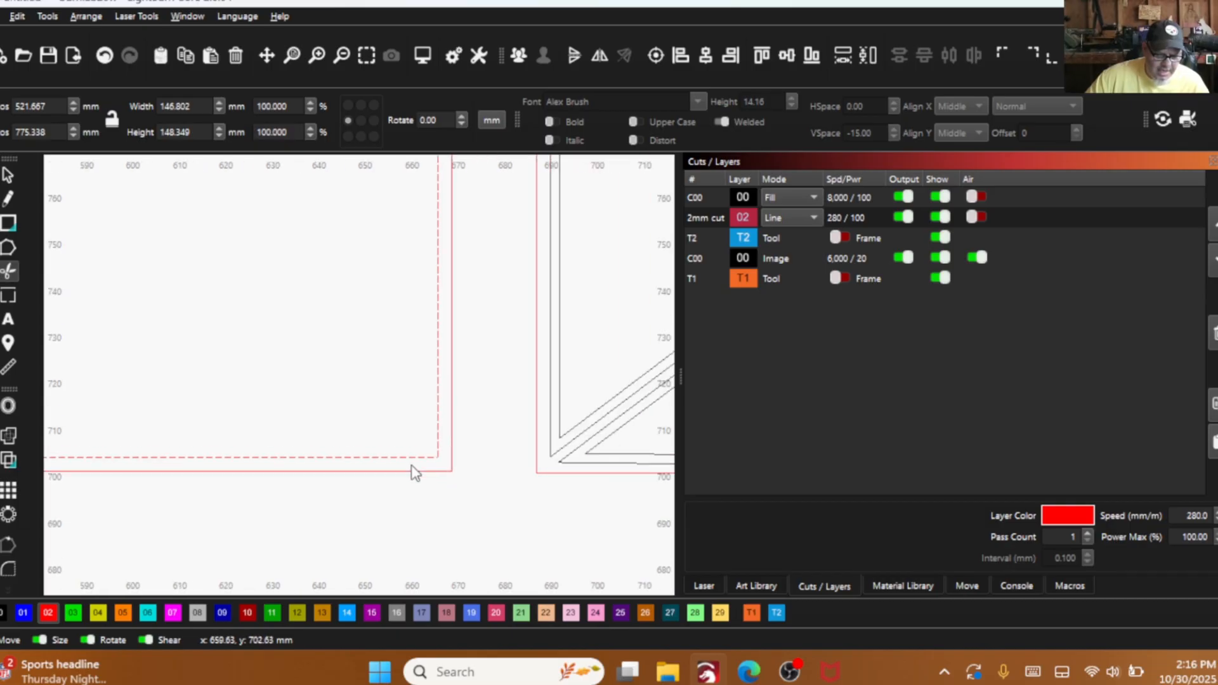
scroll(380, 485, down, 4)
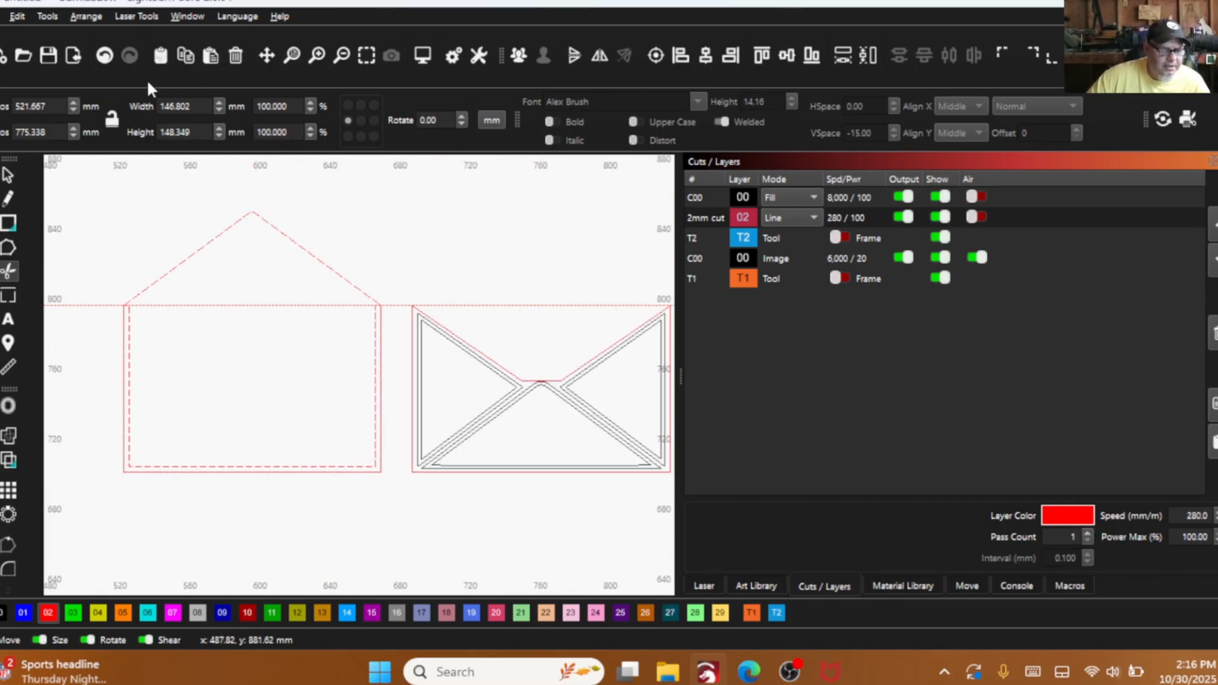
- Move the back outline together with the joined strips down to about X 522.3, Y 759.6 mm
click(8, 172)
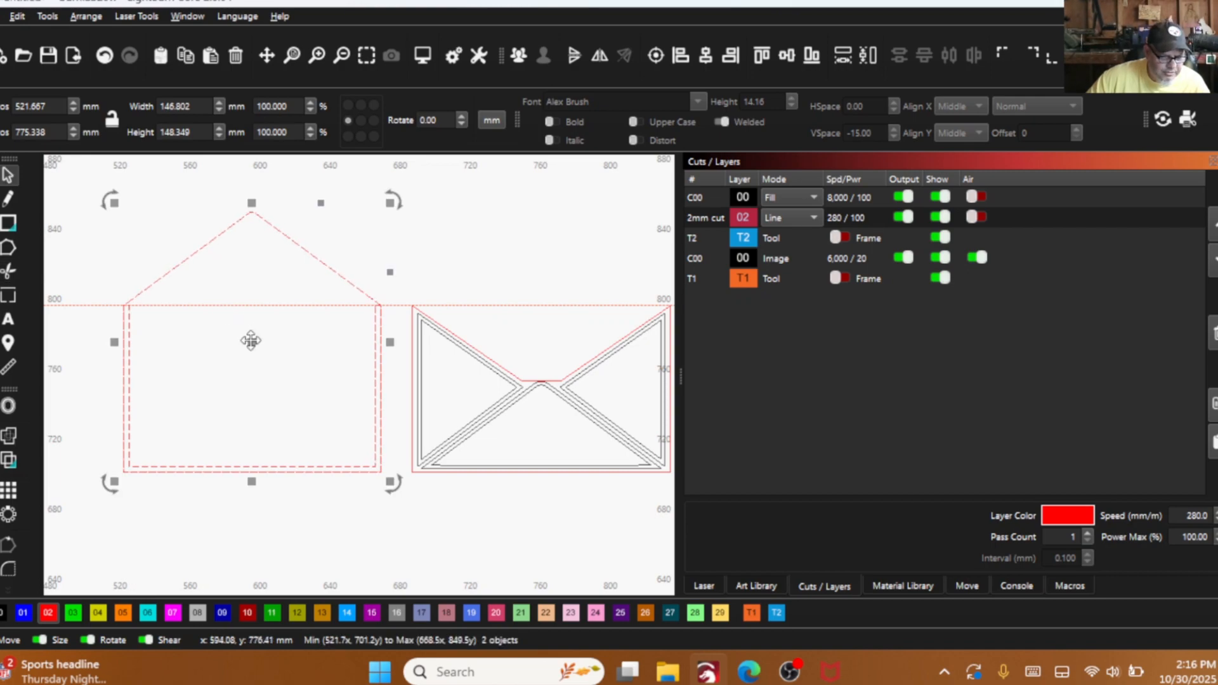
drag(251, 341, 253, 368)
scroll(245, 457, up, 1)
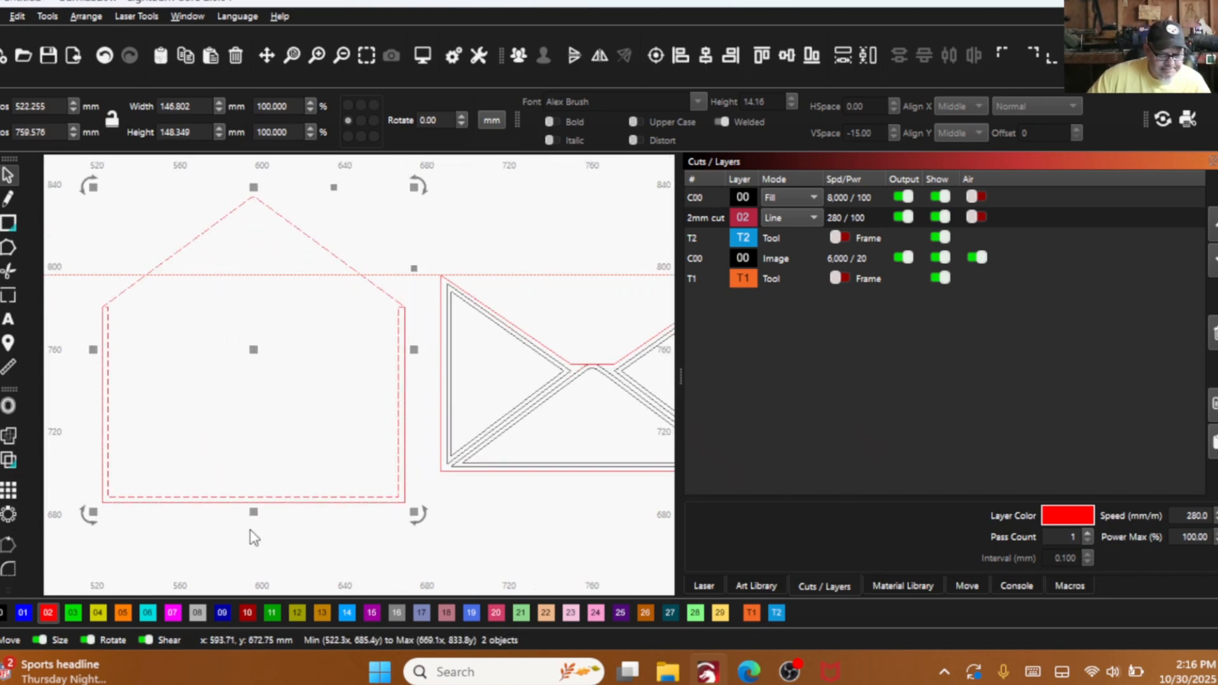
scroll(253, 537, up, 3)
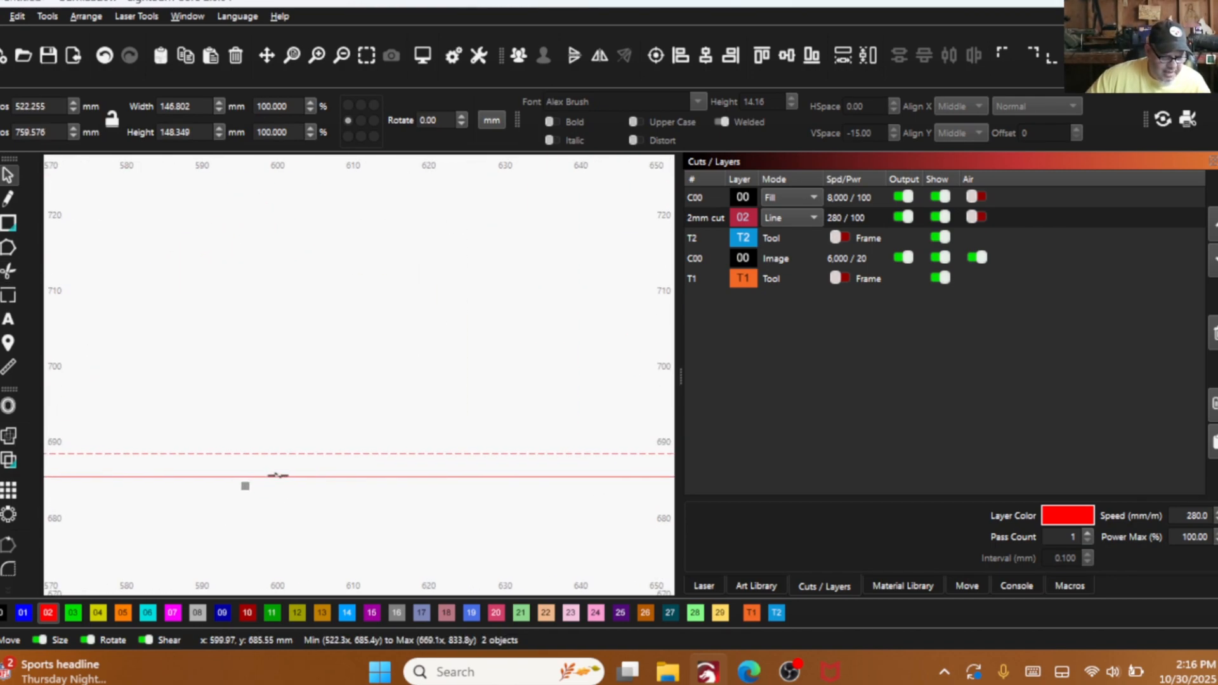
- Try trimming the doubled outer line along the back panel's bottom edge, and undo the trim
click(9, 271)
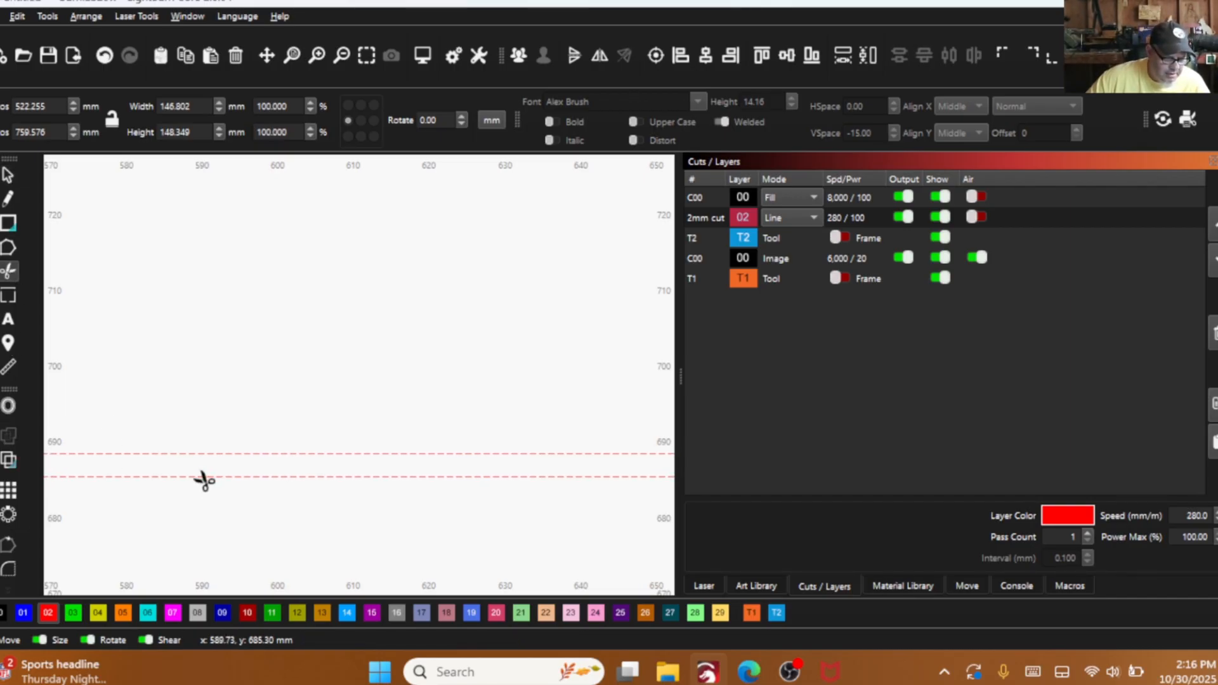
scroll(201, 479, down, 4)
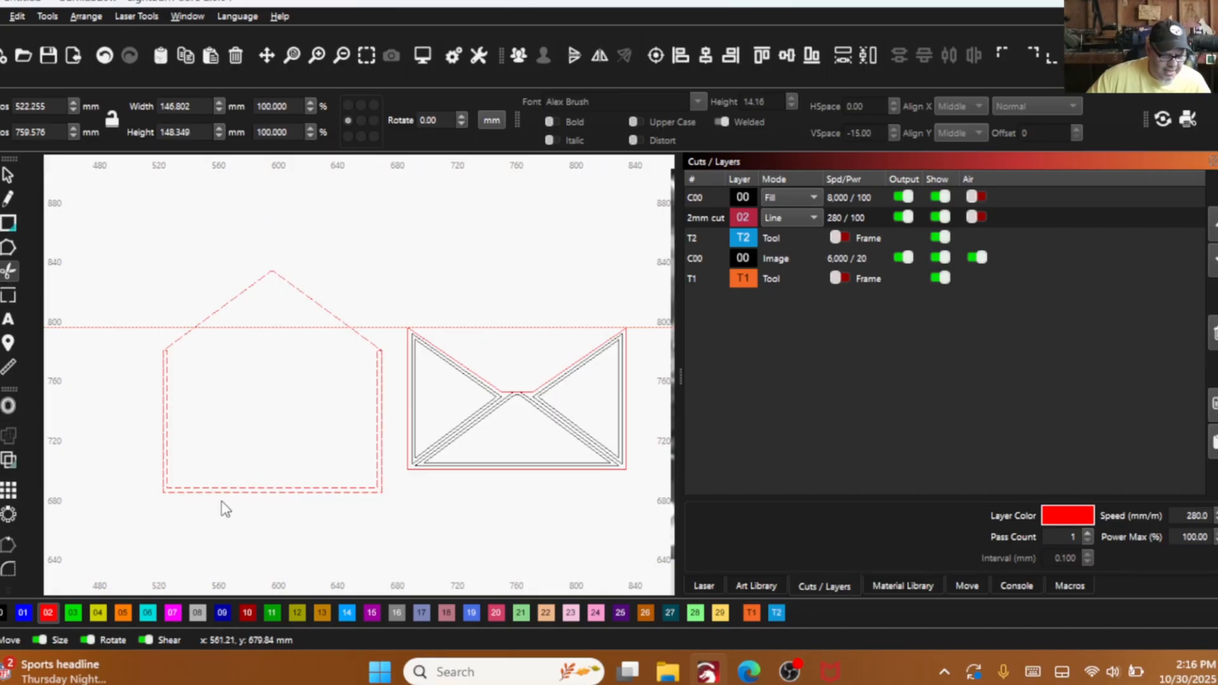
scroll(131, 427, up, 4)
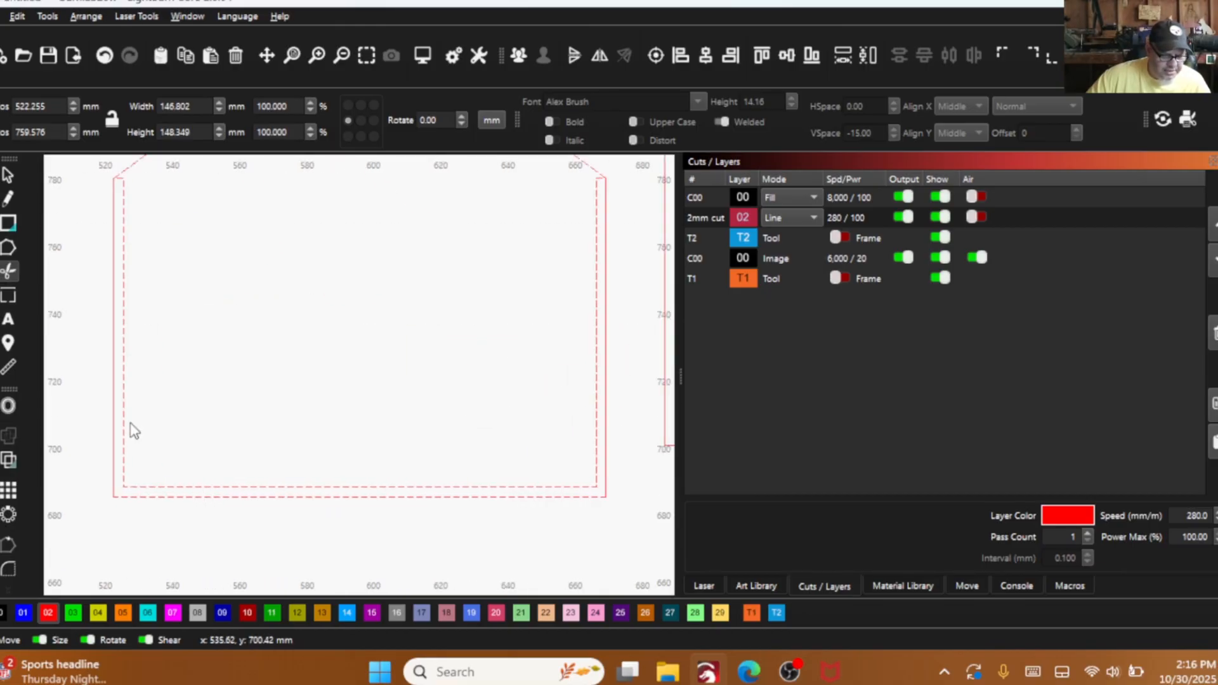
click(105, 56)
- Trim the doubled outer lines along the bottom and left edges of the back panel
scroll(158, 501, up, 1)
scroll(161, 511, up, 2)
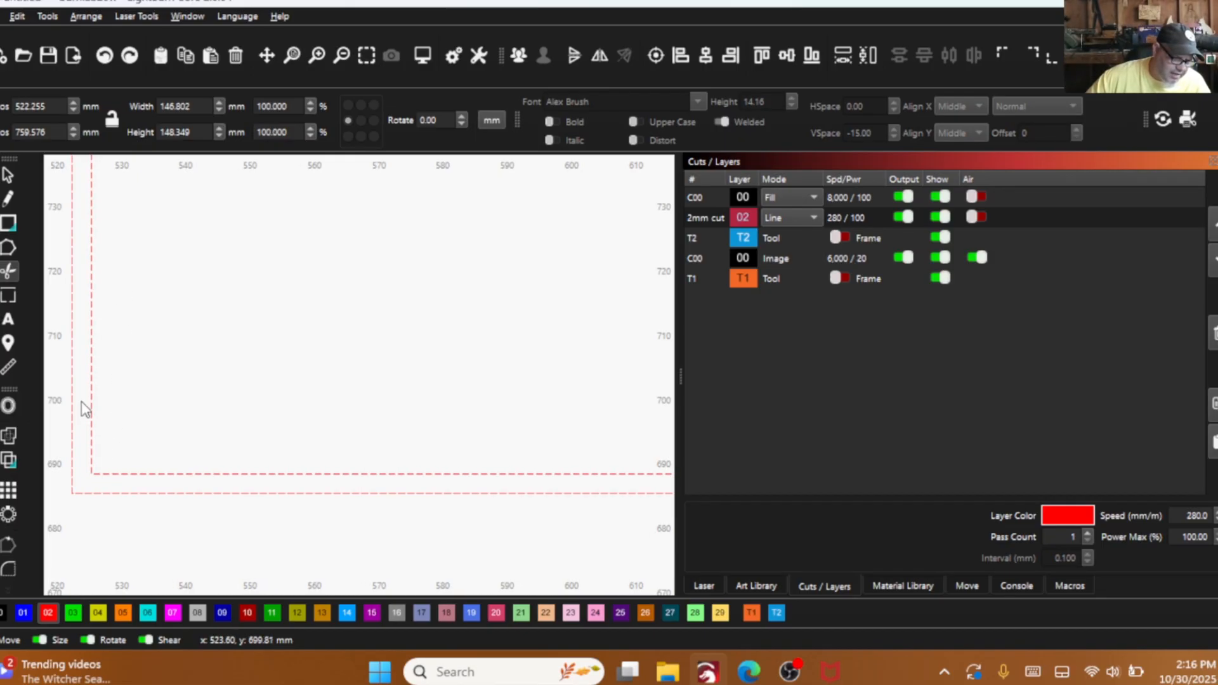
click(124, 497)
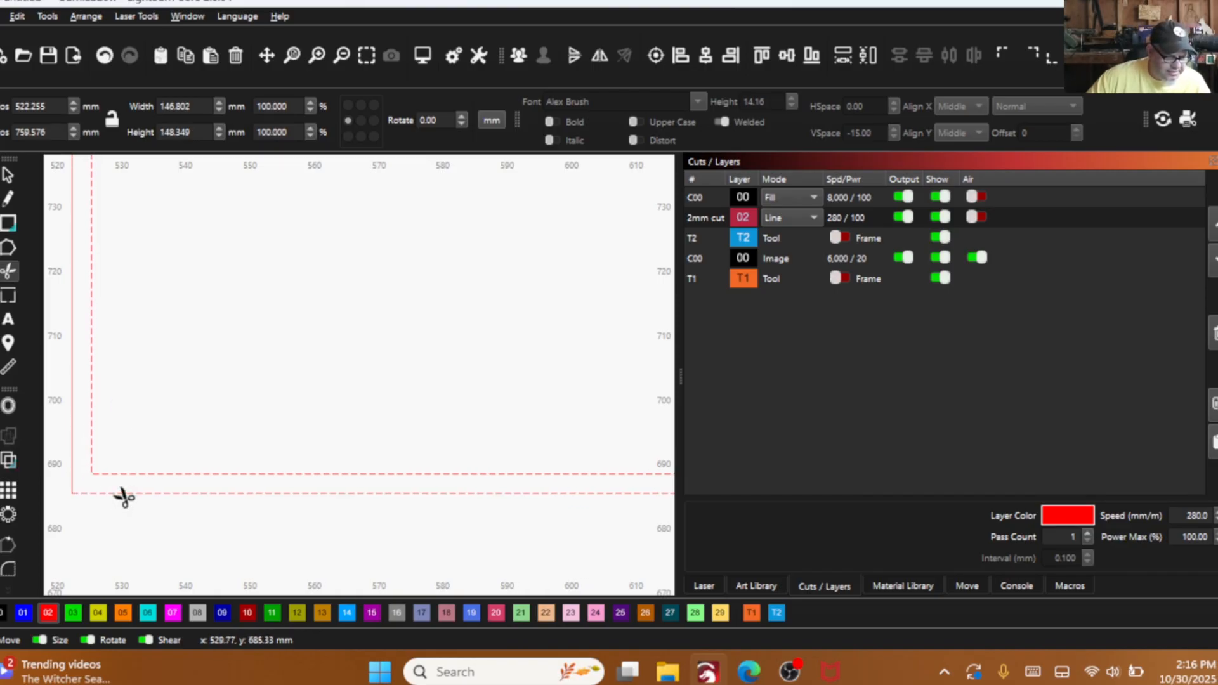
click(73, 446)
scroll(141, 482, down, 3)
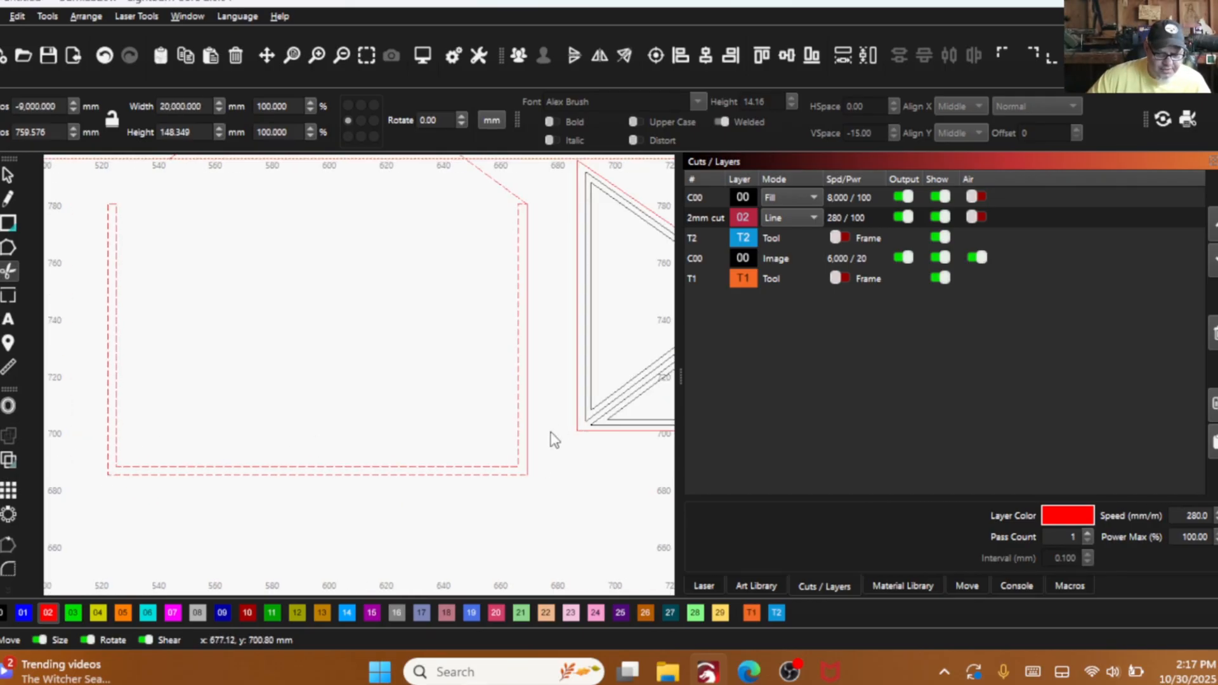
- Try to delete duplicate shapes from the selected back panel lines
click(47, 17)
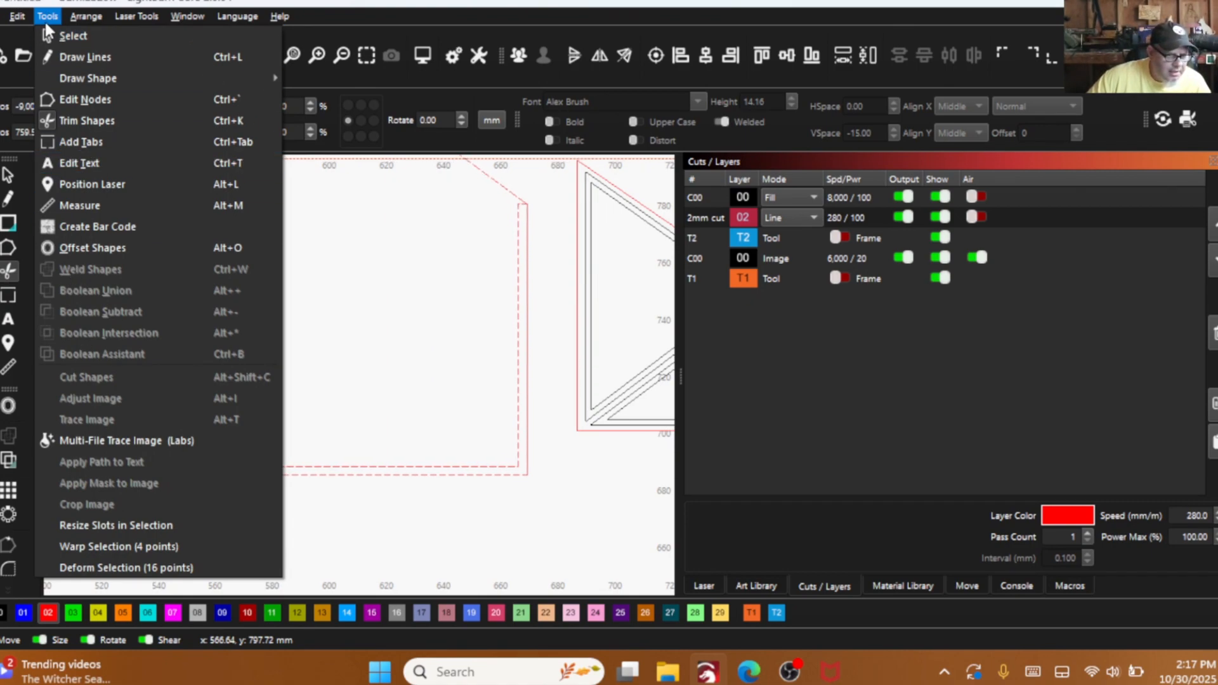
mouse_move(25, 17)
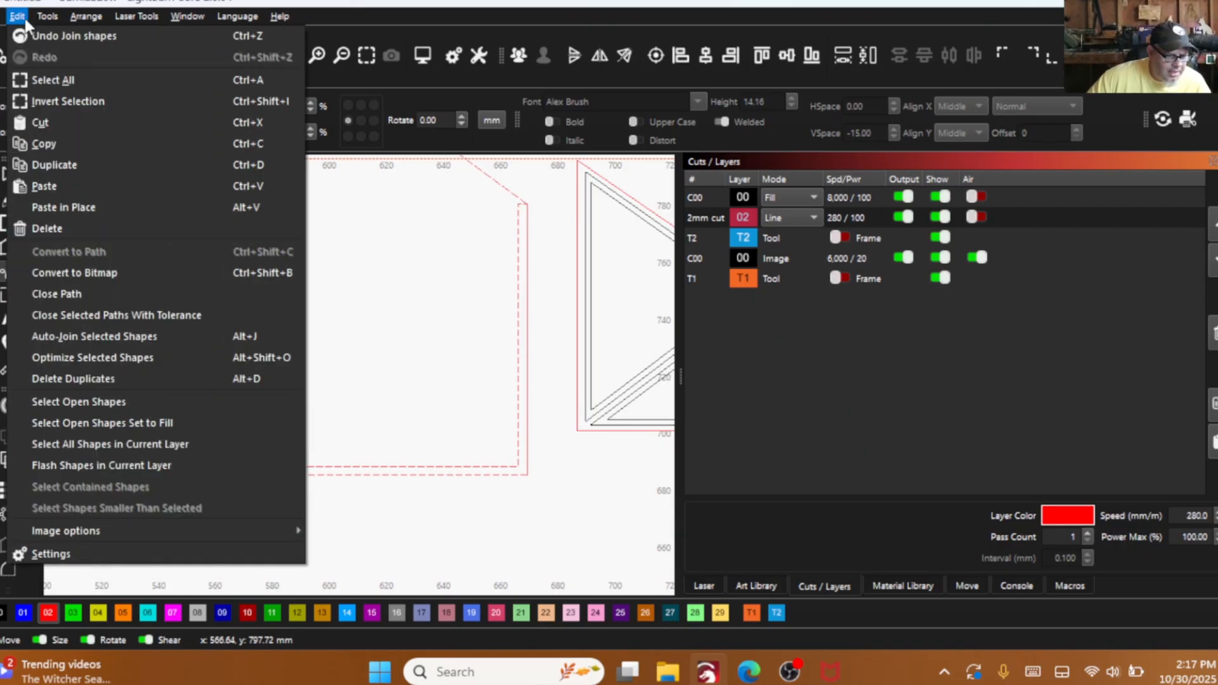
click(37, 379)
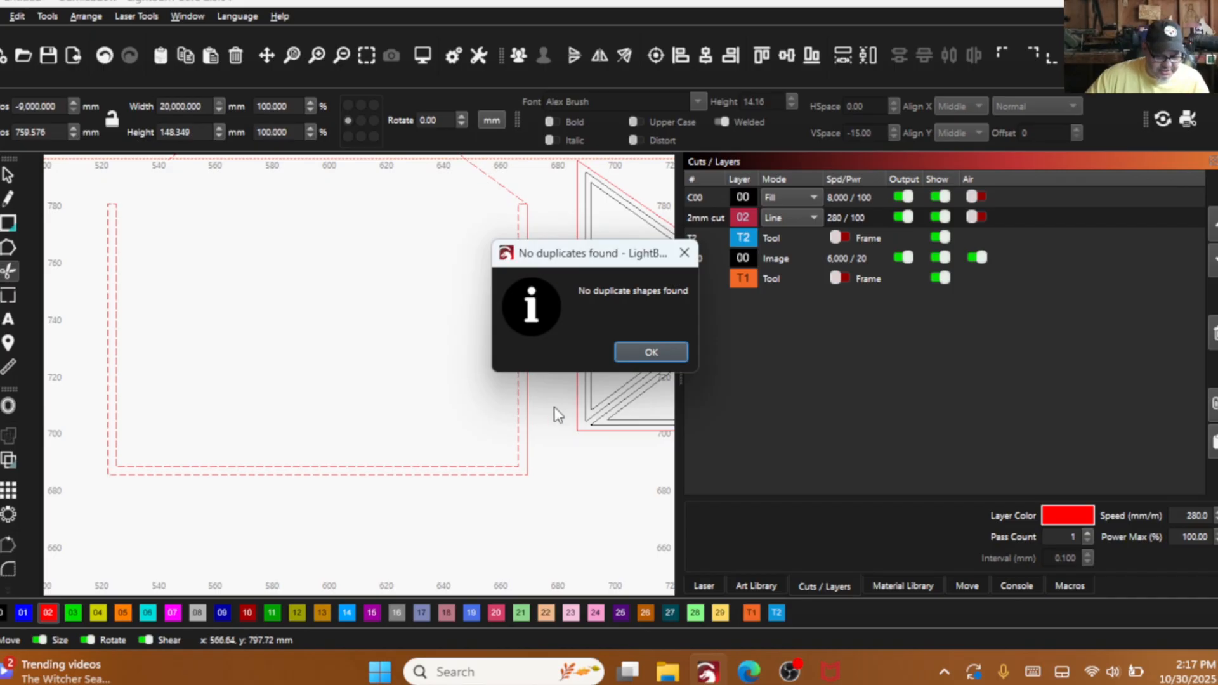
click(647, 352)
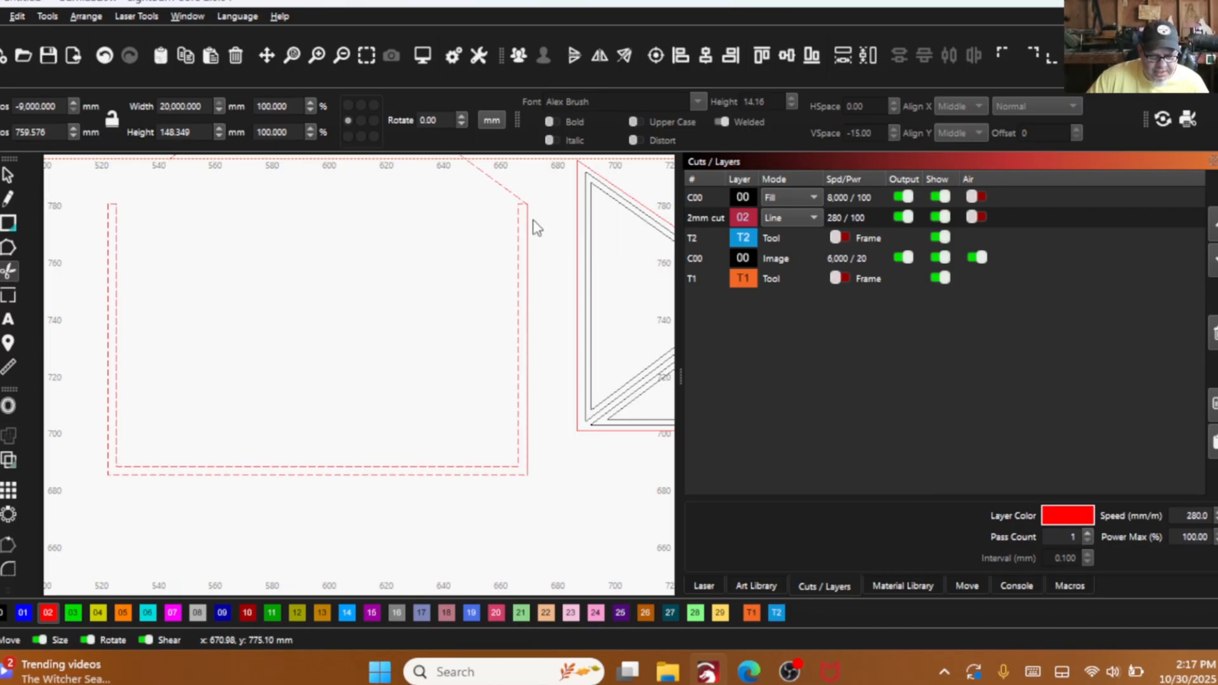
- Try trimming the back panel's right outer line and assigning the selected shapes to black layer 00, and undo the changes
click(528, 349)
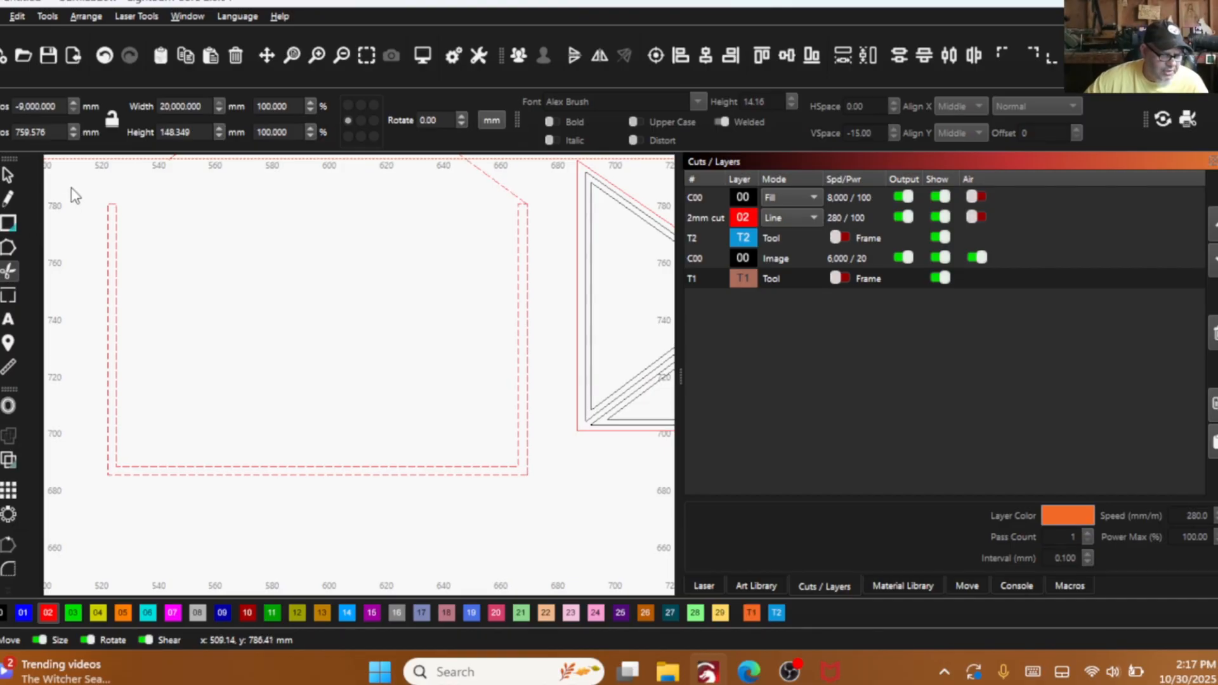
click(9, 177)
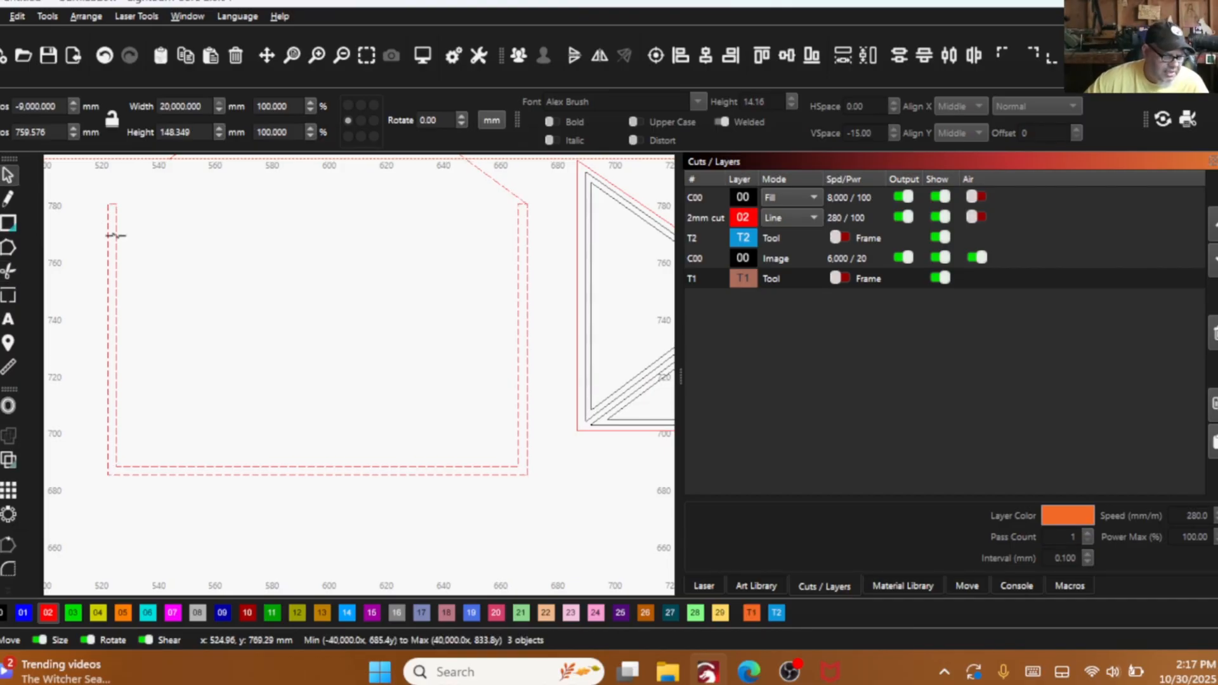
click(3, 613)
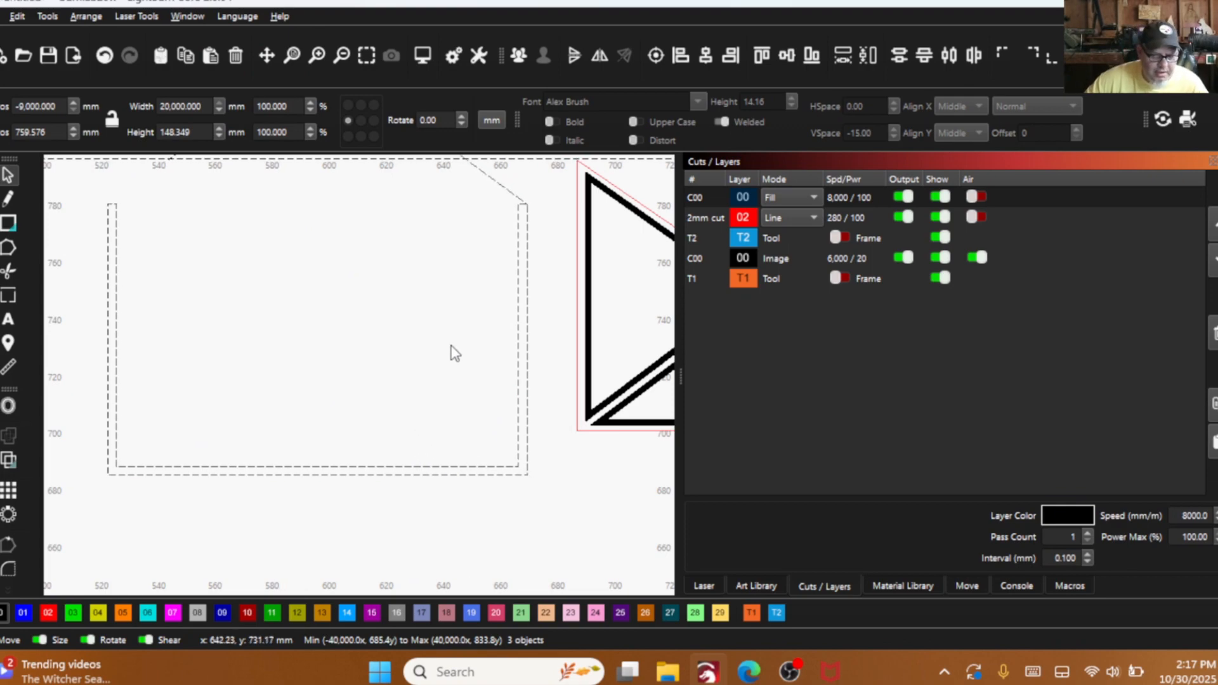
scroll(393, 234, down, 4)
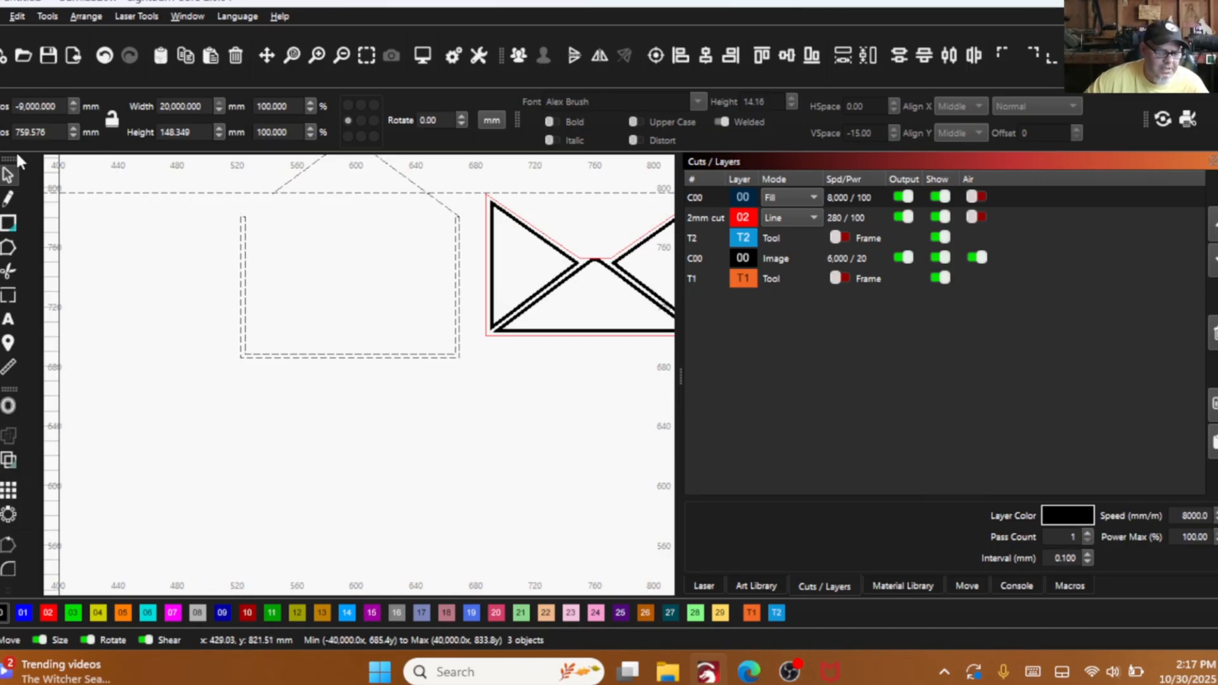
scroll(98, 394, down, 2)
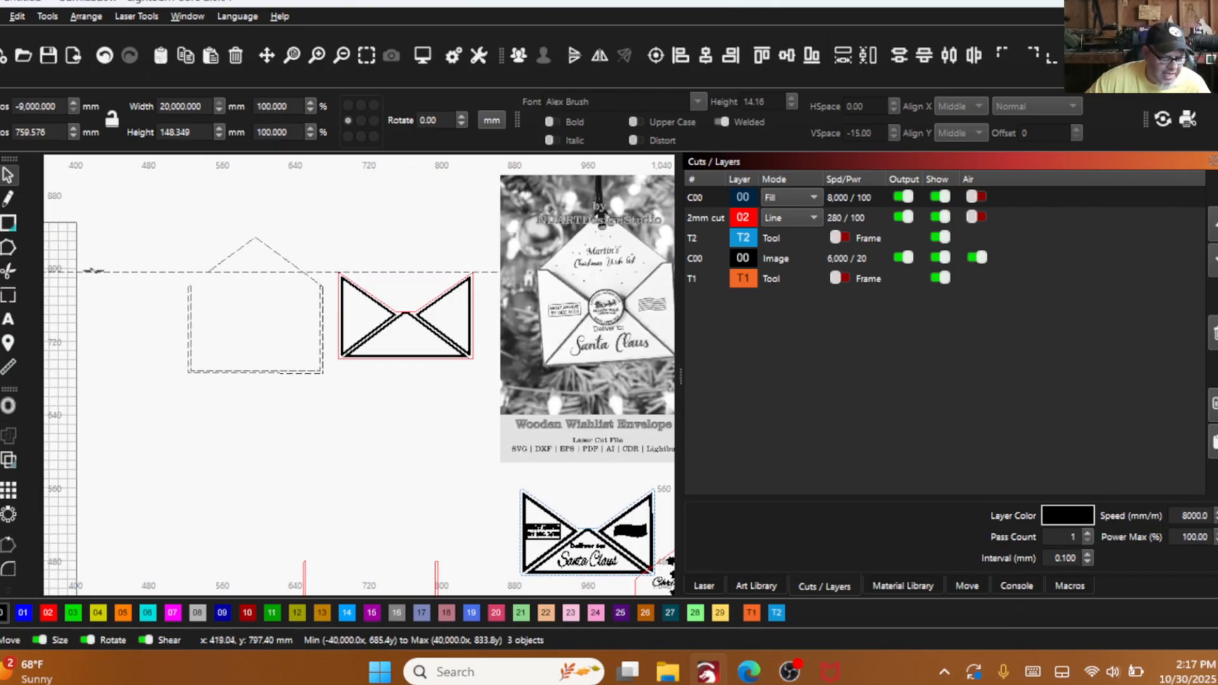
click(111, 56)
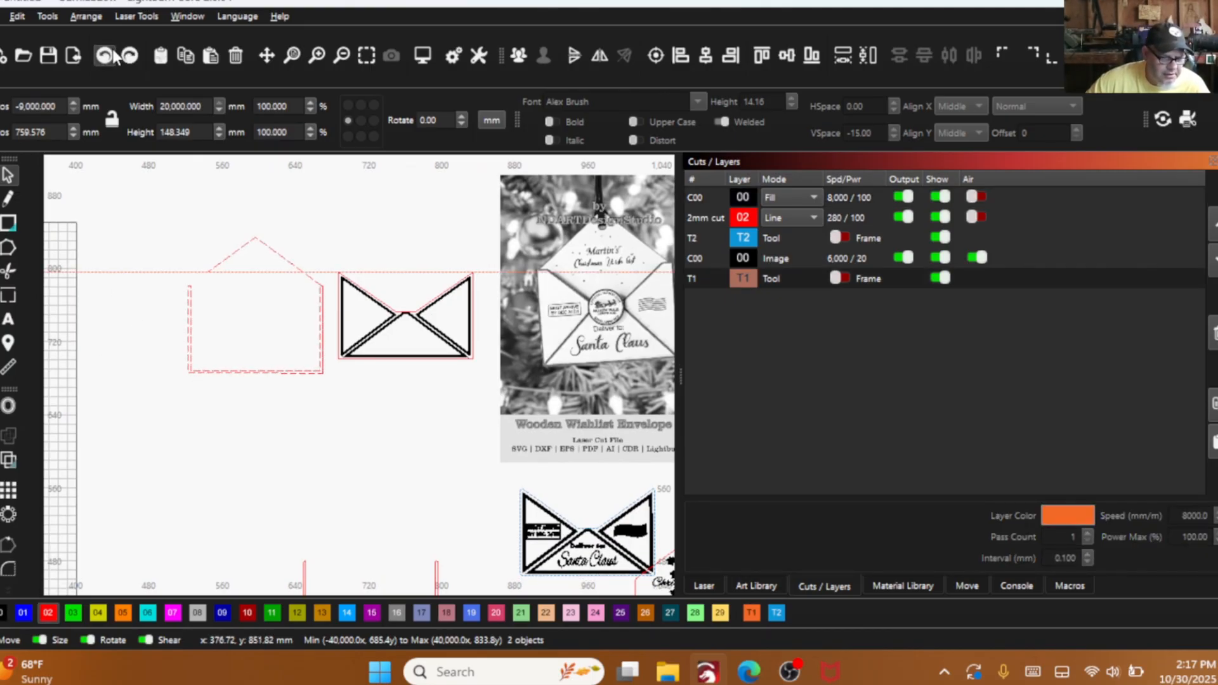
- Undo the weld and line trimming on the back panel, back to the separate horizontal spacer strip
click(112, 55)
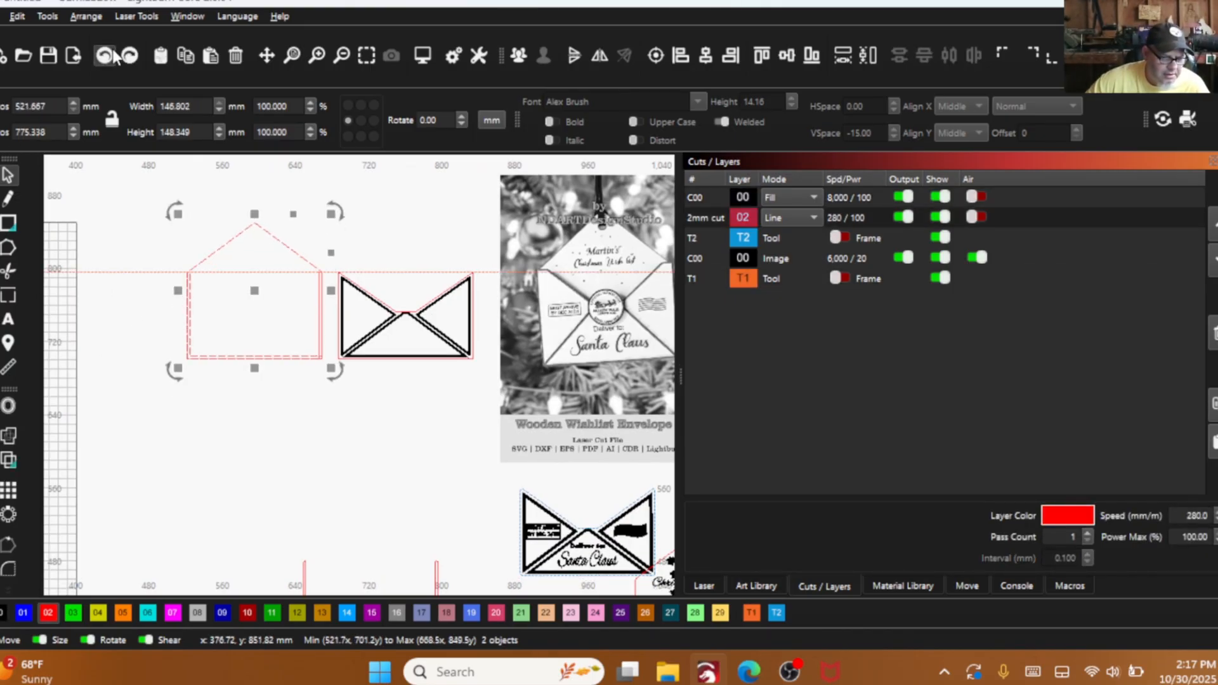
click(111, 55)
click(112, 55)
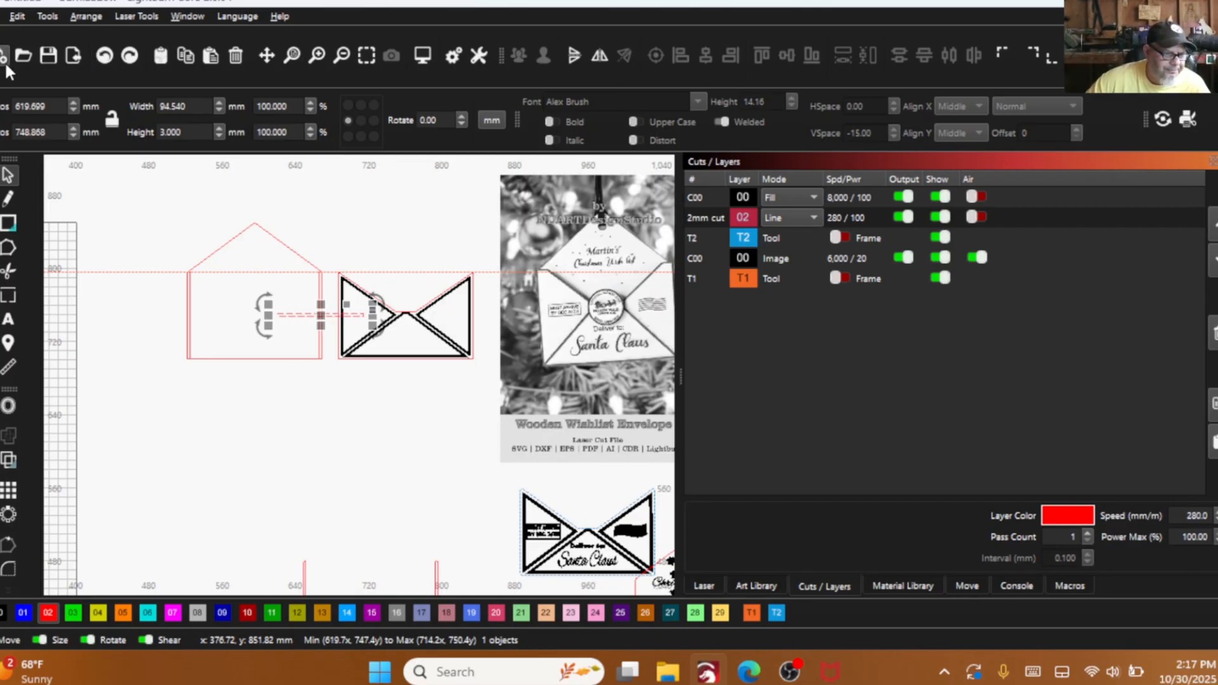
- Assign the horizontal strip and the right and left vertical spacer strips to the T2 tool layer
scroll(234, 266, up, 2)
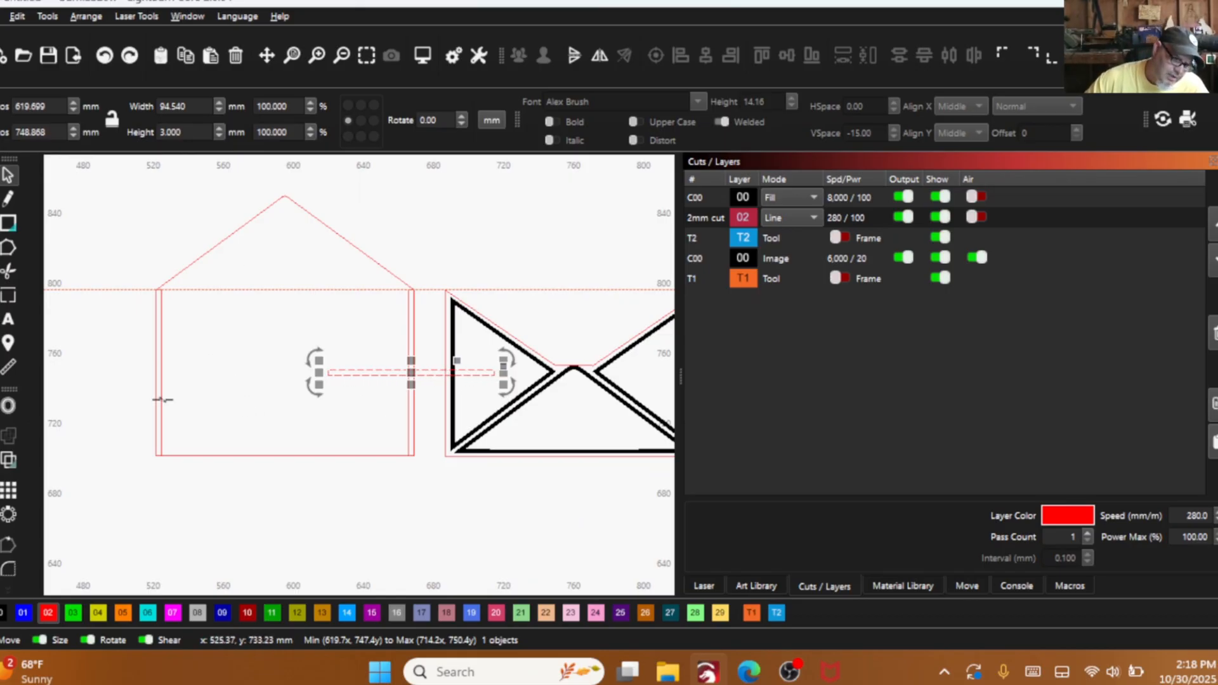
click(776, 613)
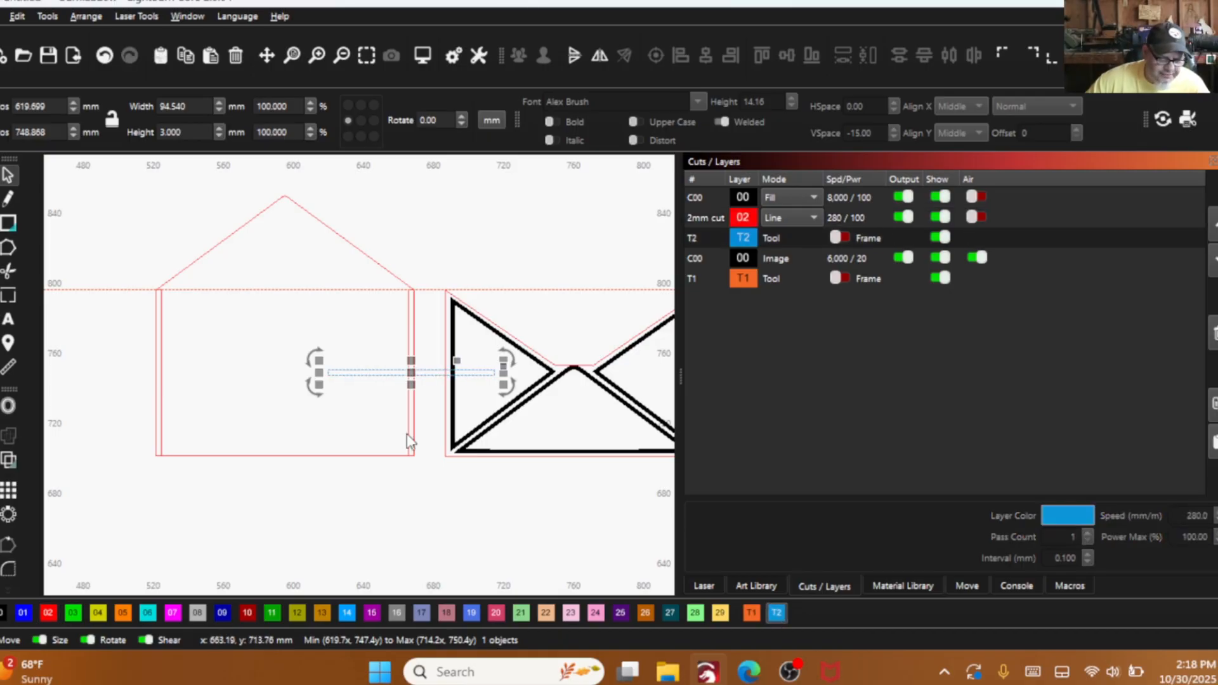
shift+click(407, 302)
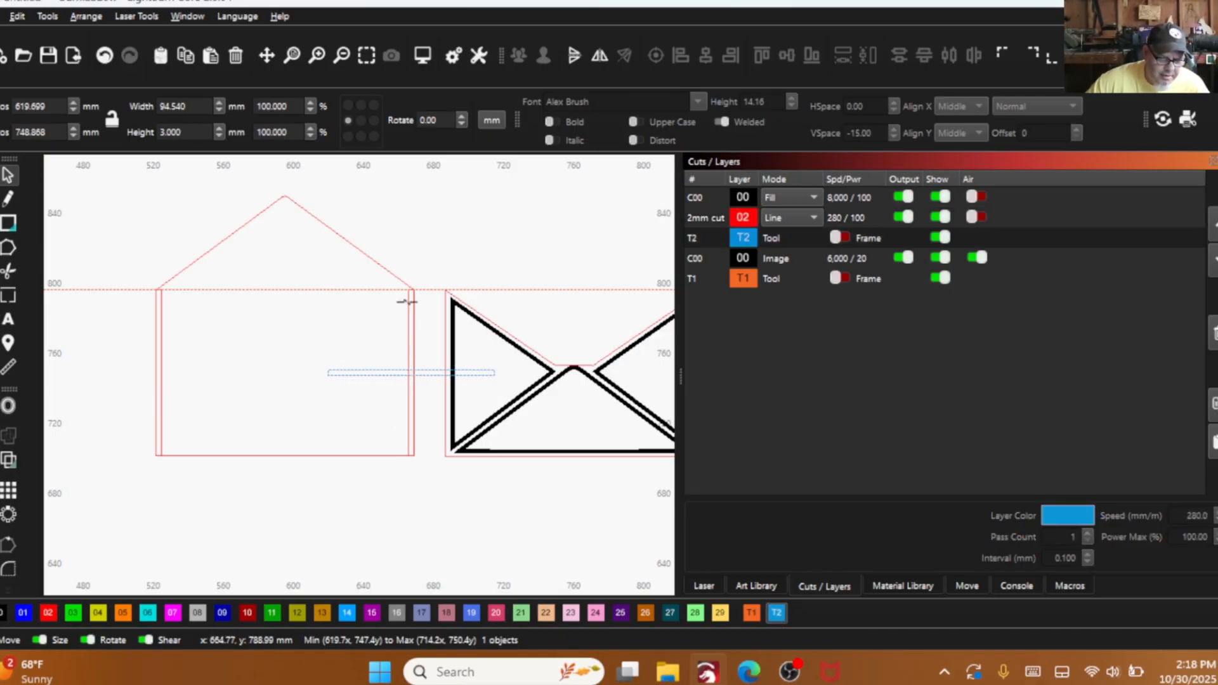
click(776, 613)
click(160, 320)
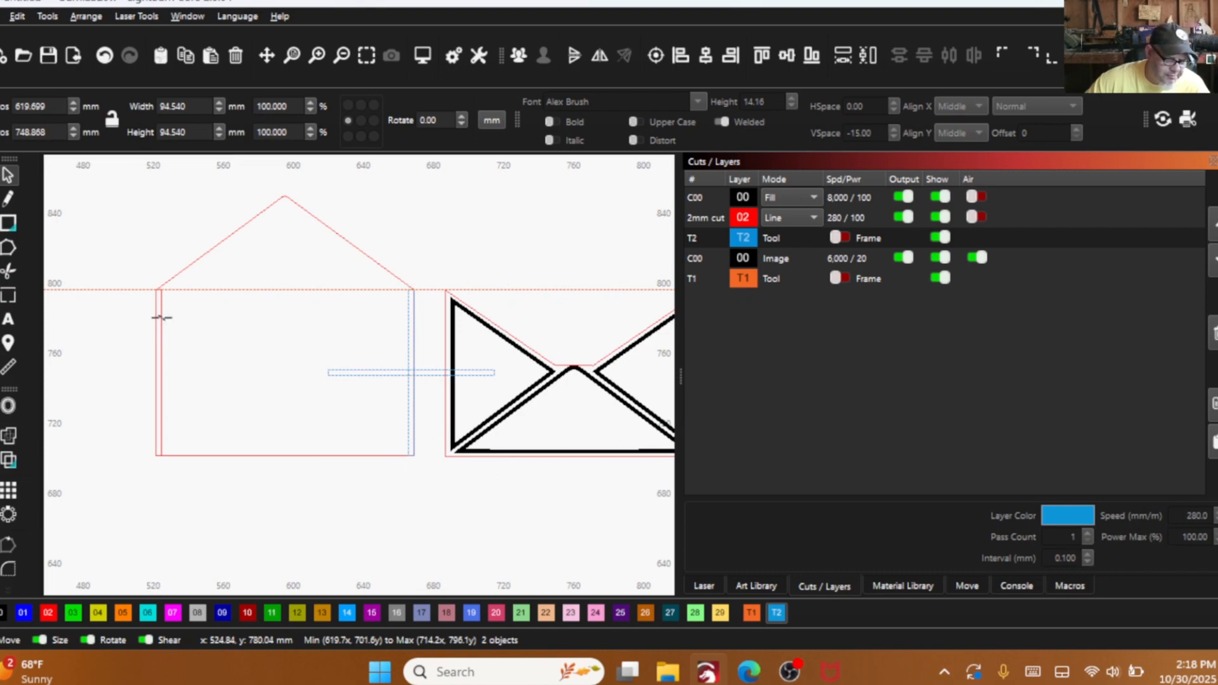
click(776, 613)
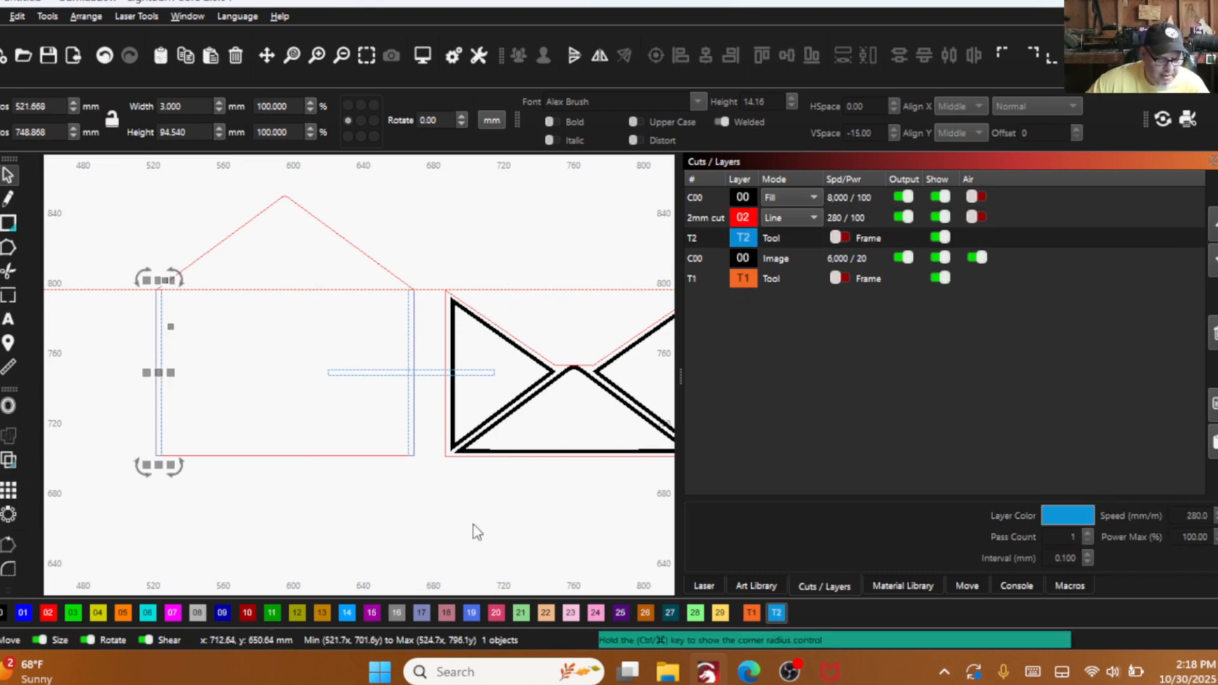
- Shift the horizontal strip 50 mm left and bottom-align it with the back panel
drag(357, 392, 333, 351)
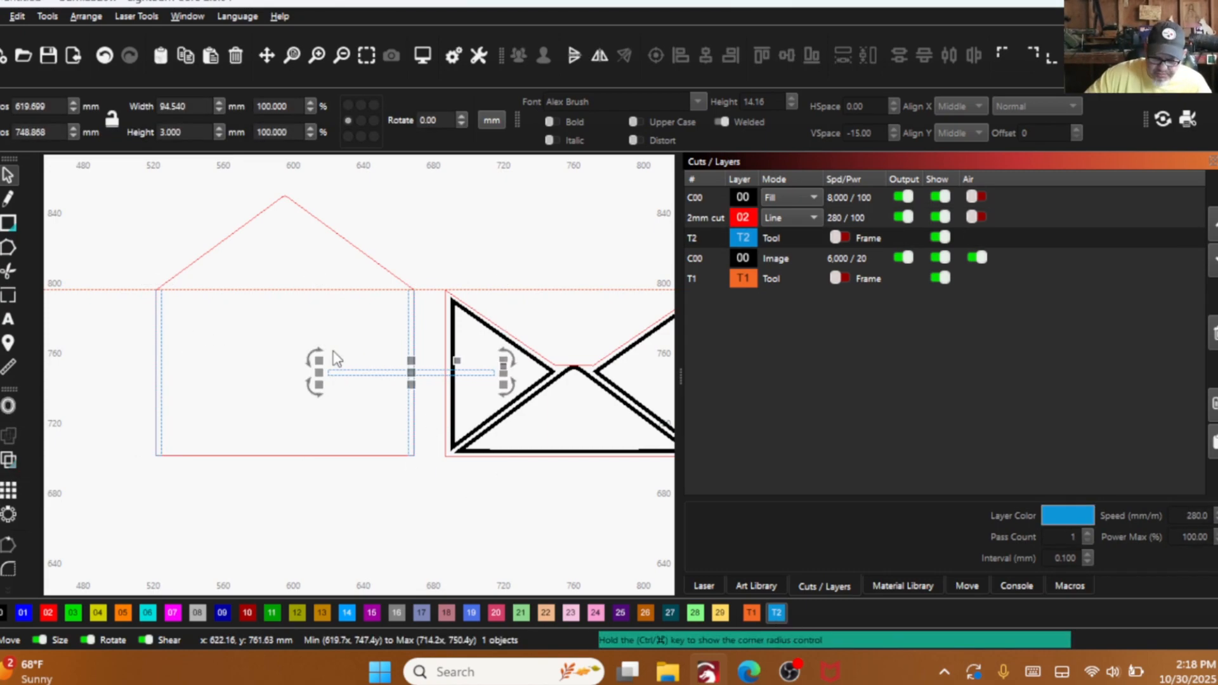
key(Left)
key(Left)
key(Left)
key(Left)
key(Left)
key(Left)
key(Left)
key(Left)
key(Left)
key(Left)
key(Left)
key(Left)
key(Left)
key(Left)
key(Left)
key(Left)
key(Left)
key(Left)
key(Left)
key(Left)
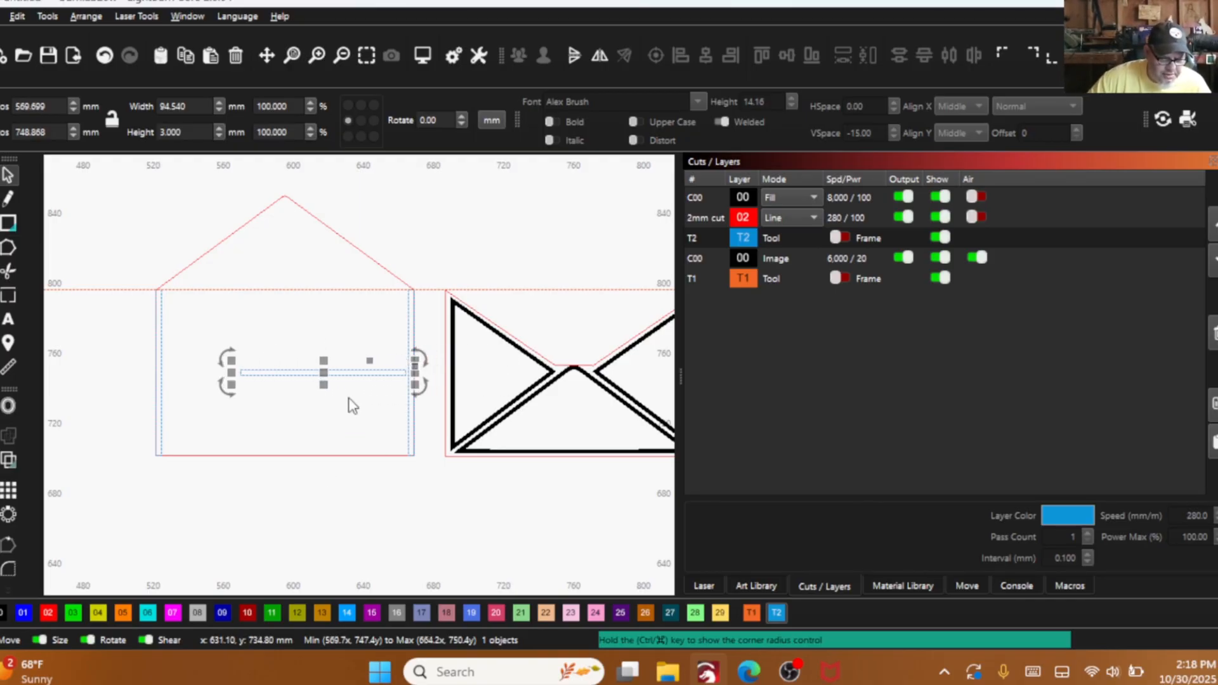
shift+click(341, 454)
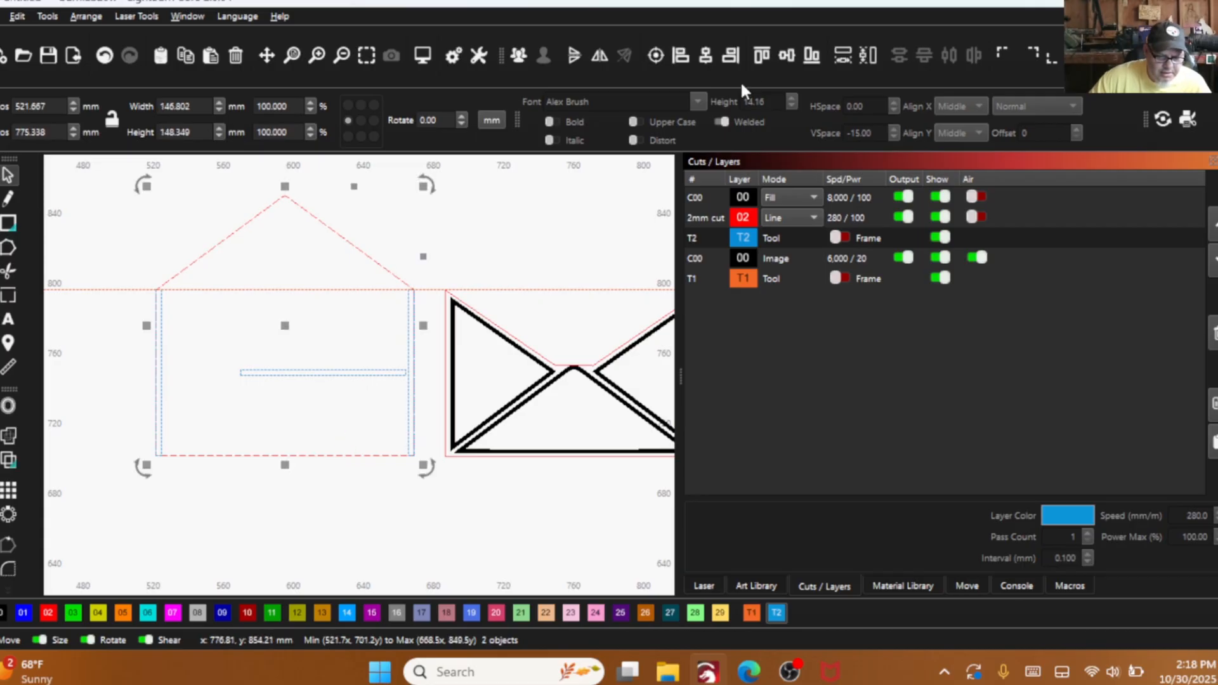
click(812, 55)
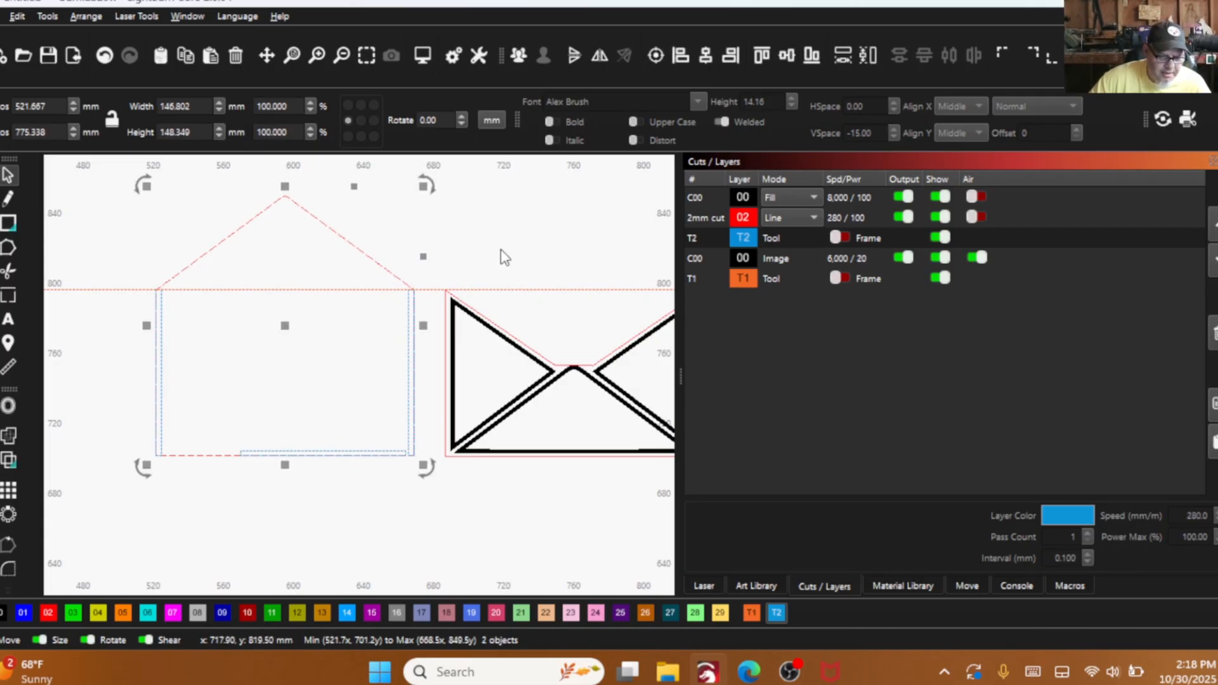
- Stretch the bottom strip's right and left ends outward to a width of about 146 mm, keeping its 3 mm height
scroll(352, 447, up, 2)
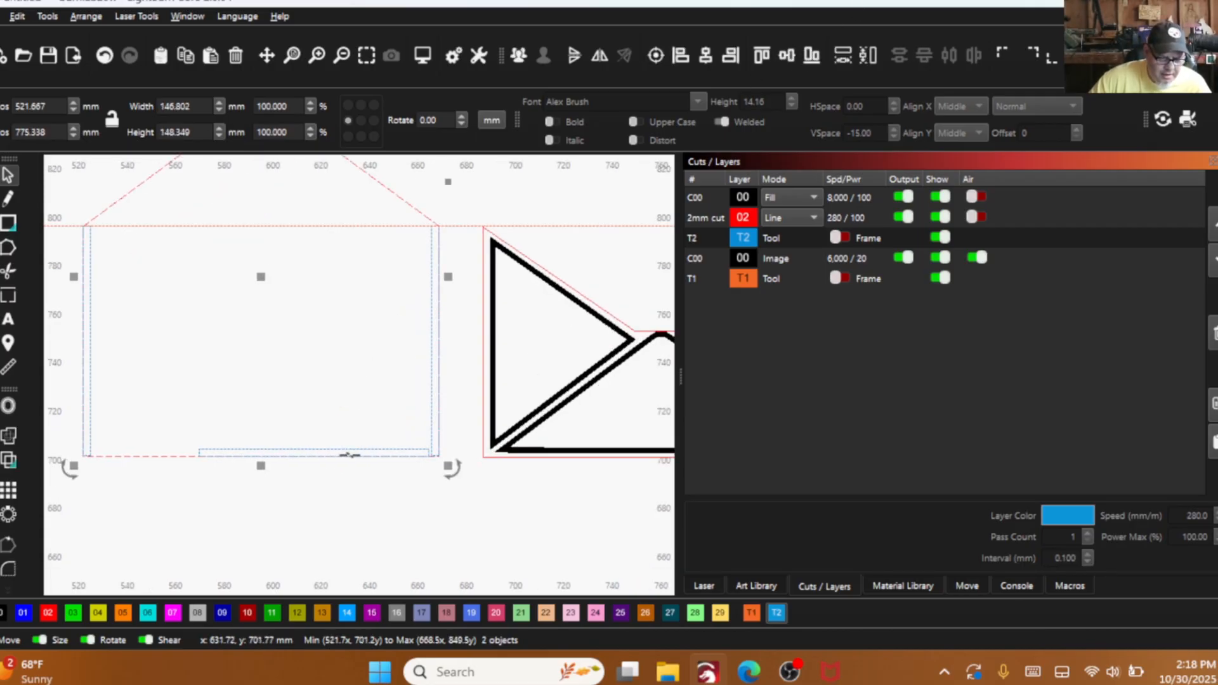
click(300, 444)
click(299, 449)
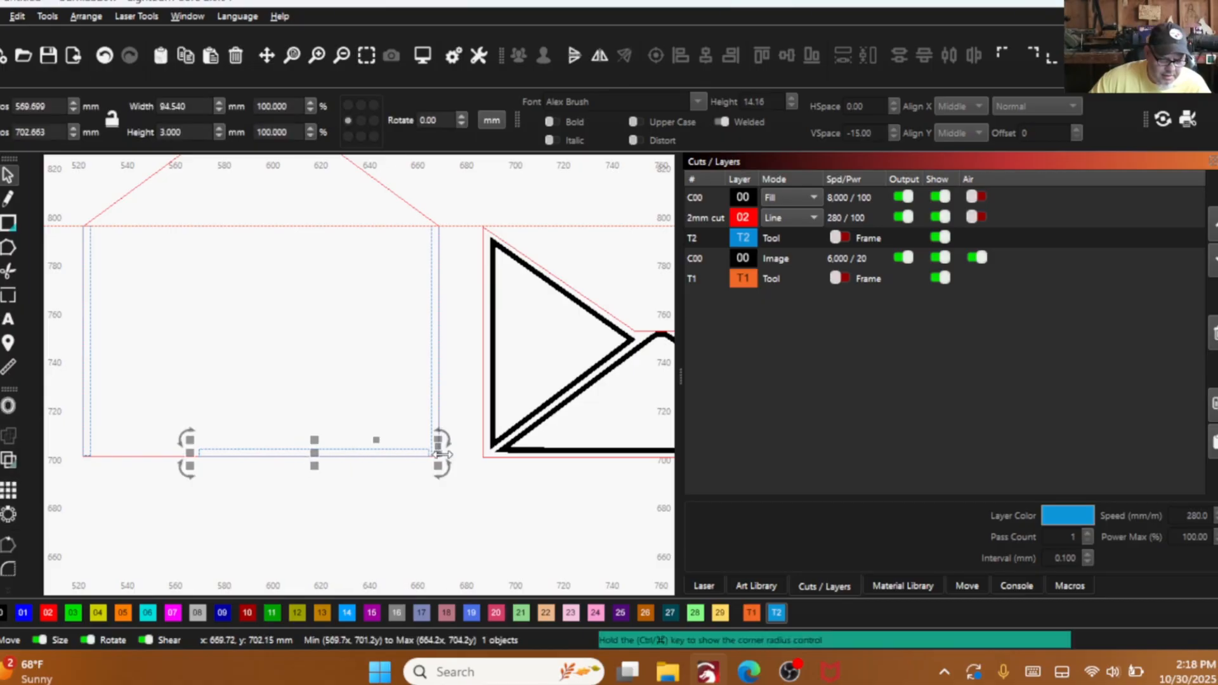
drag(441, 454, 454, 454)
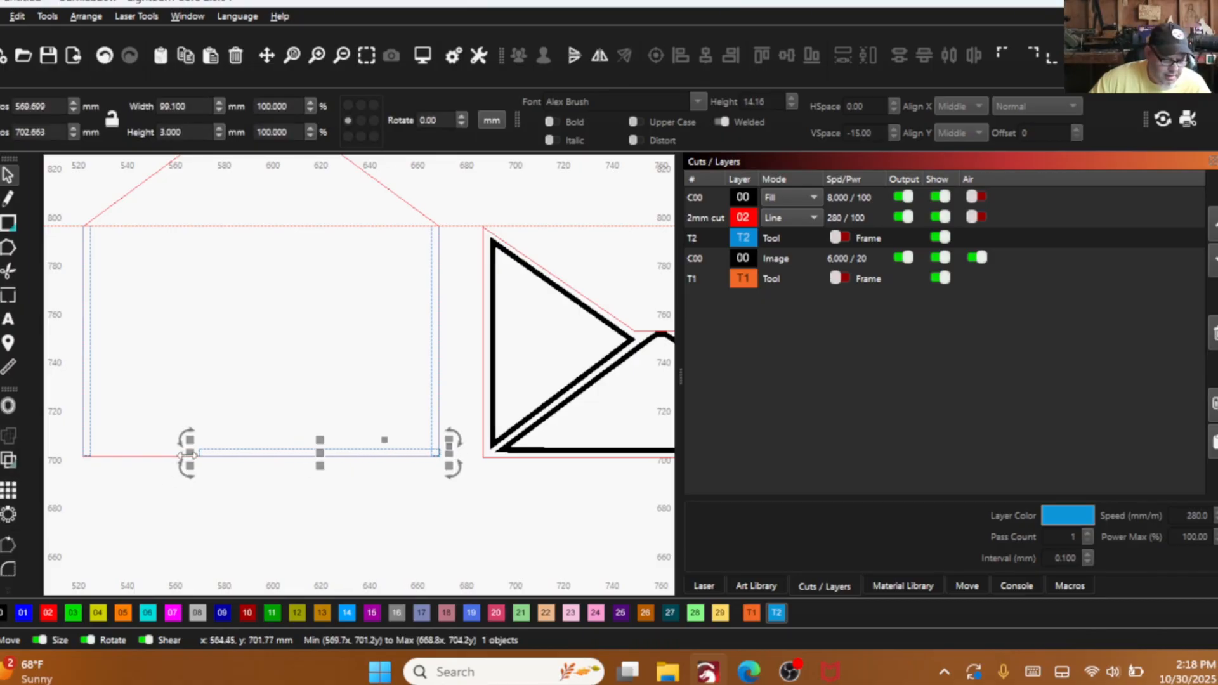
drag(188, 454, 74, 450)
- Fit the bottom strip's ends exactly to the outer edges of the two vertical strips, making it 146.79 mm wide
scroll(80, 477, up, 3)
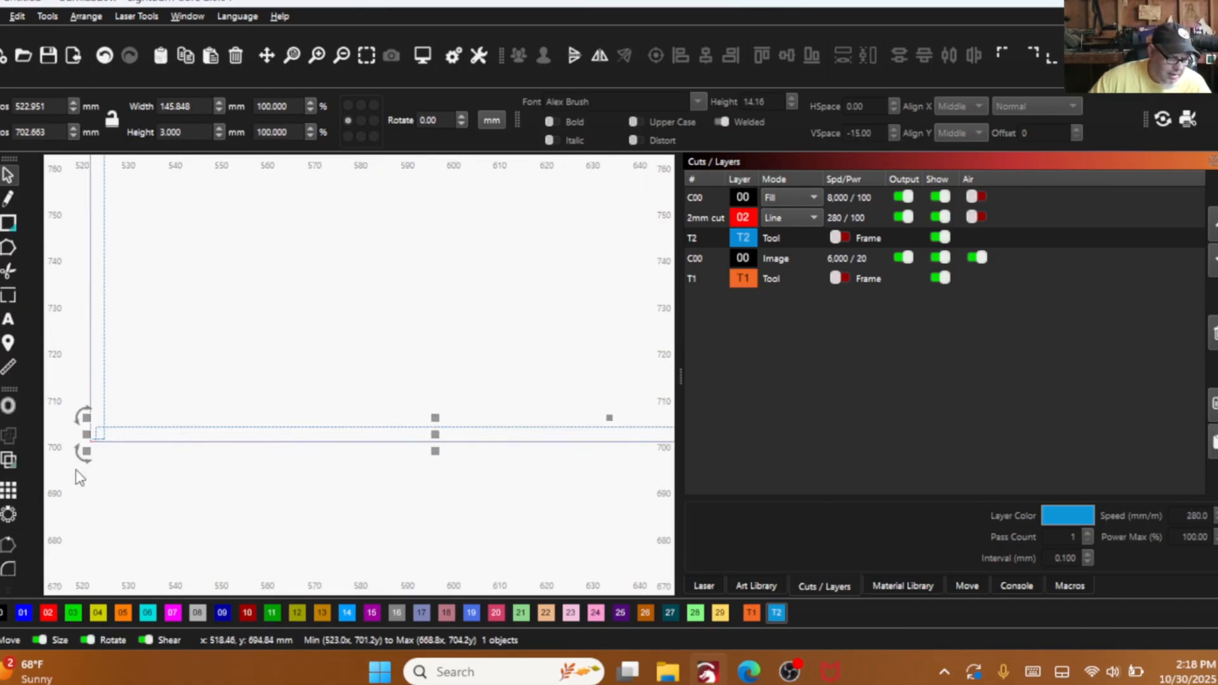
scroll(98, 447, up, 4)
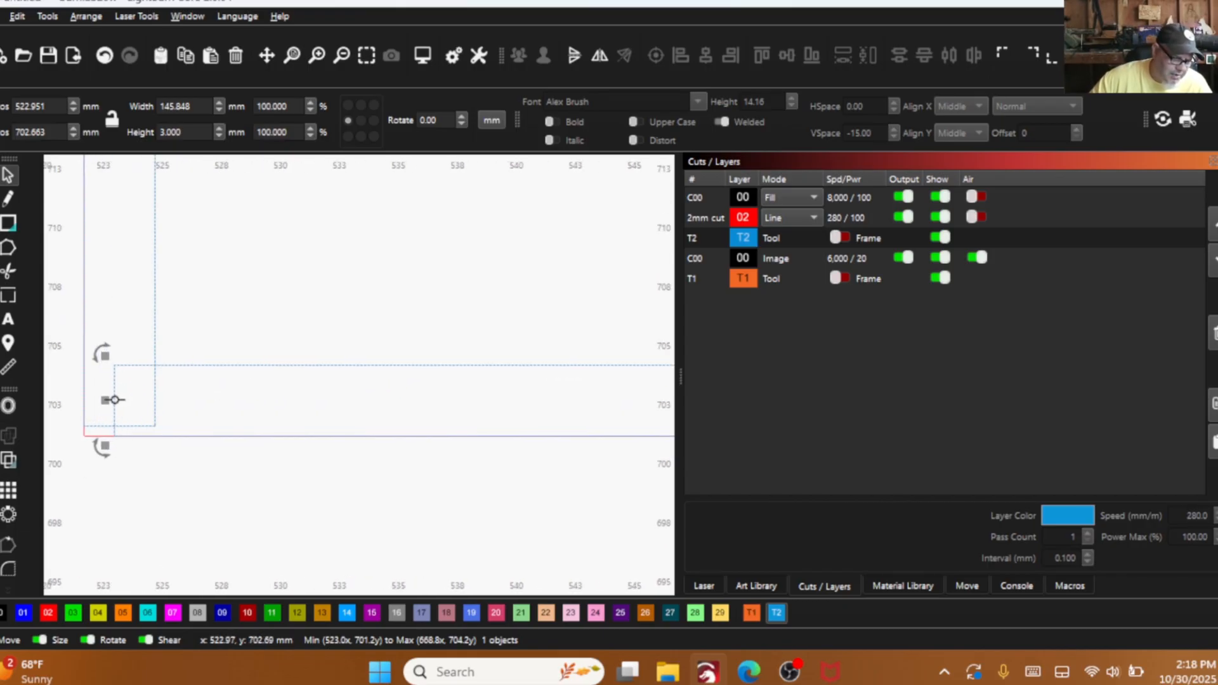
drag(114, 400, 72, 386)
scroll(96, 438, down, 5)
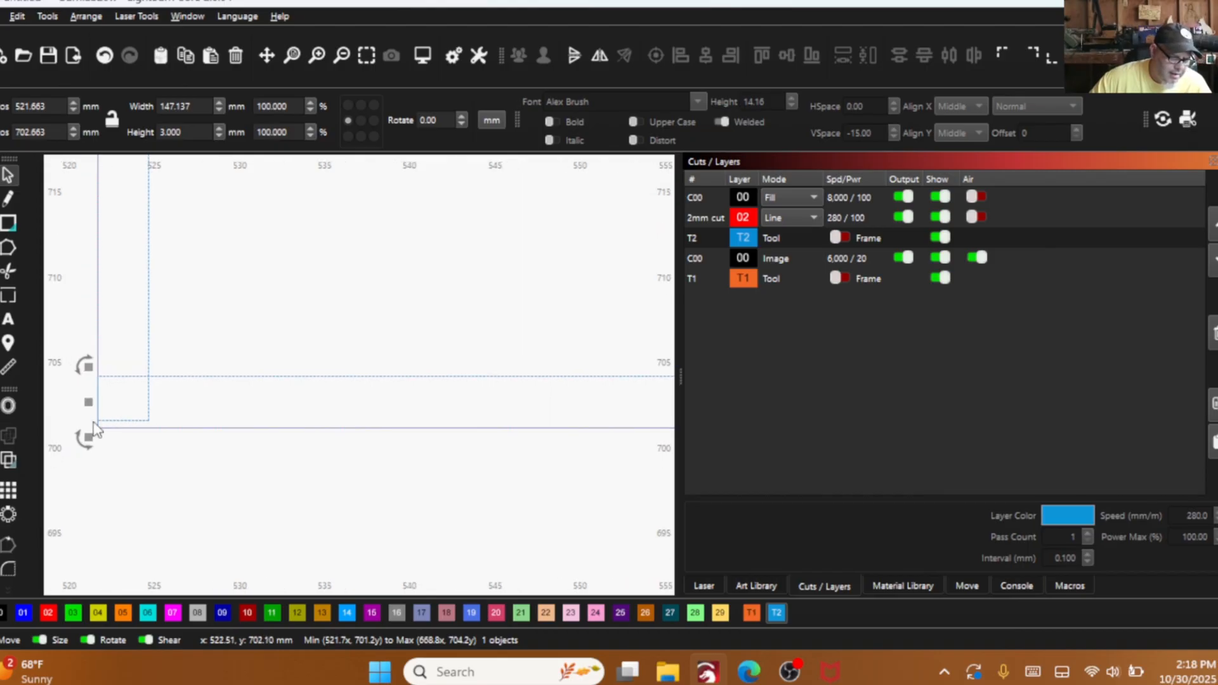
scroll(96, 442, down, 3)
scroll(367, 427, up, 8)
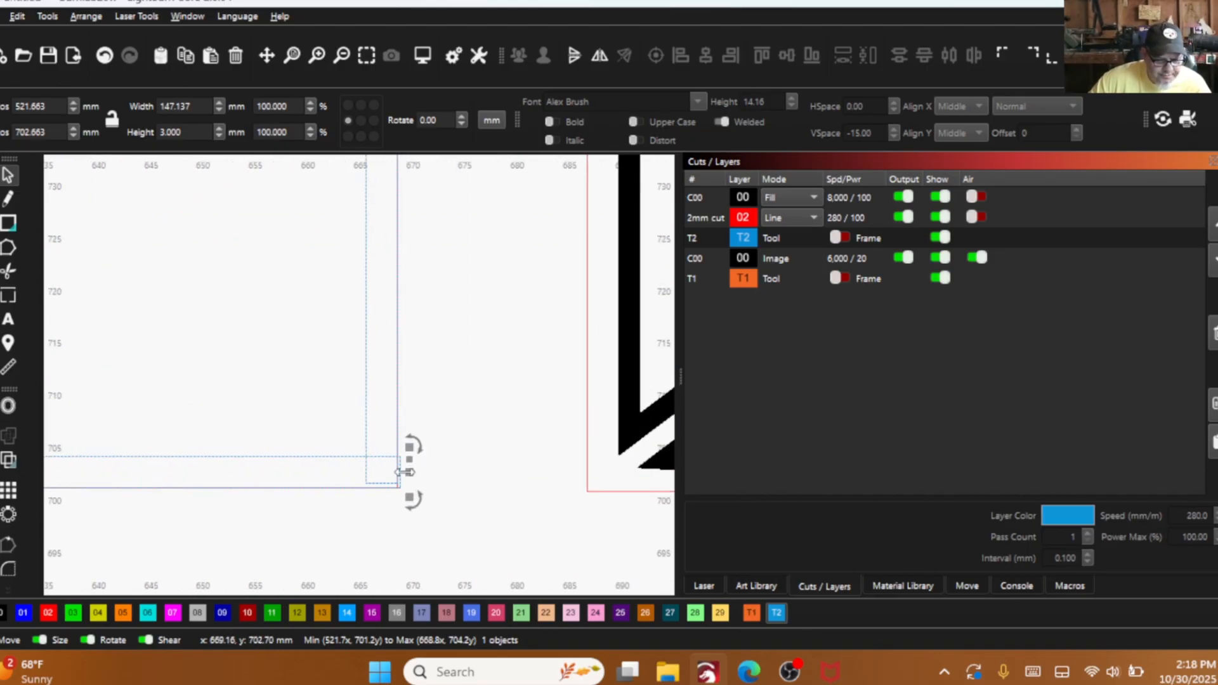
drag(390, 482, 370, 482)
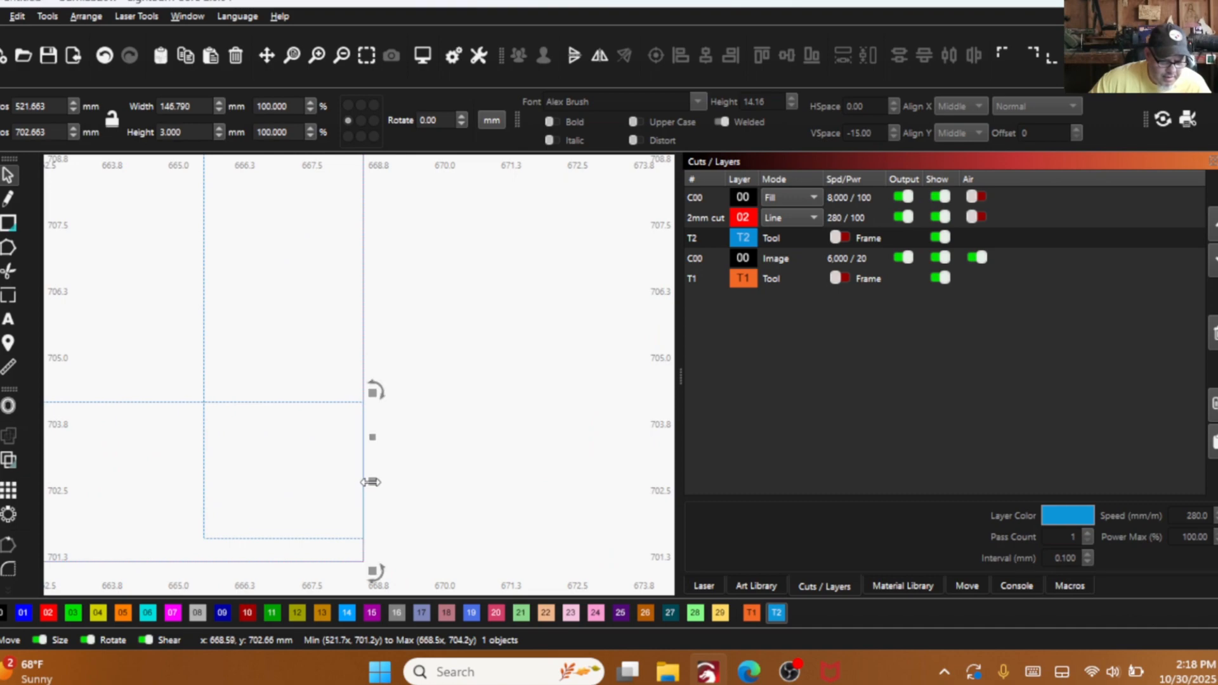
- Select all three blue spacer strips together and move them off the back panel to its left side
scroll(427, 516, down, 8)
scroll(460, 457, down, 4)
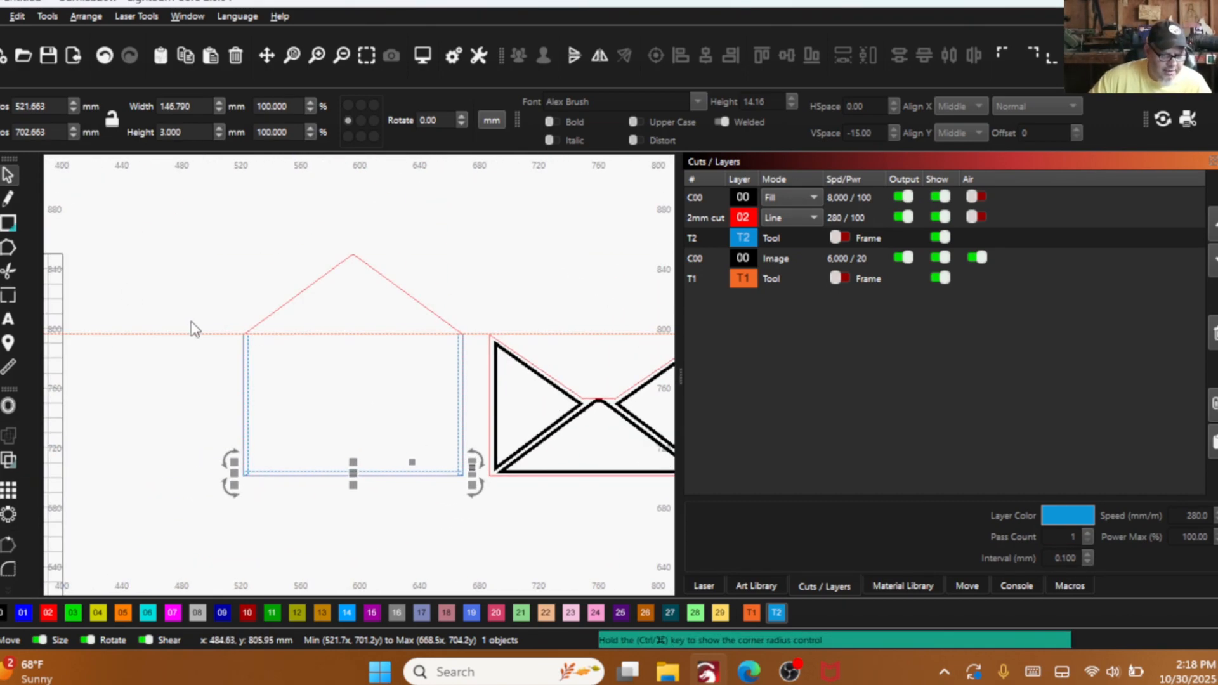
shift+click(246, 368)
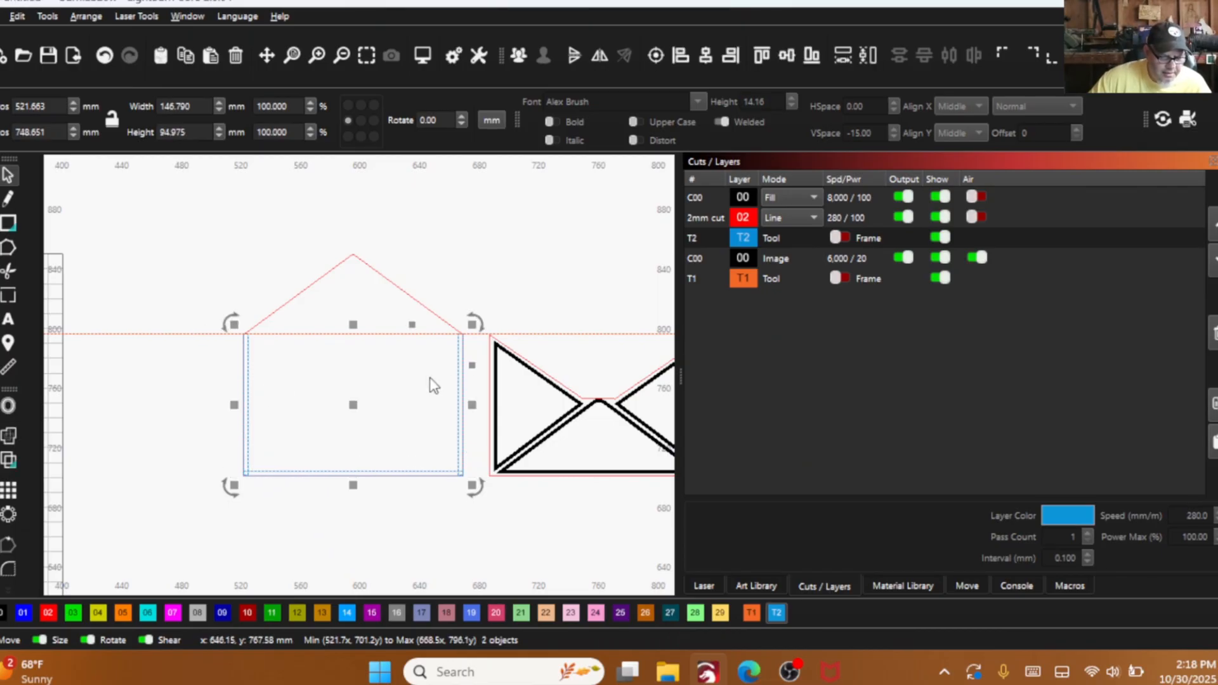
shift+click(461, 365)
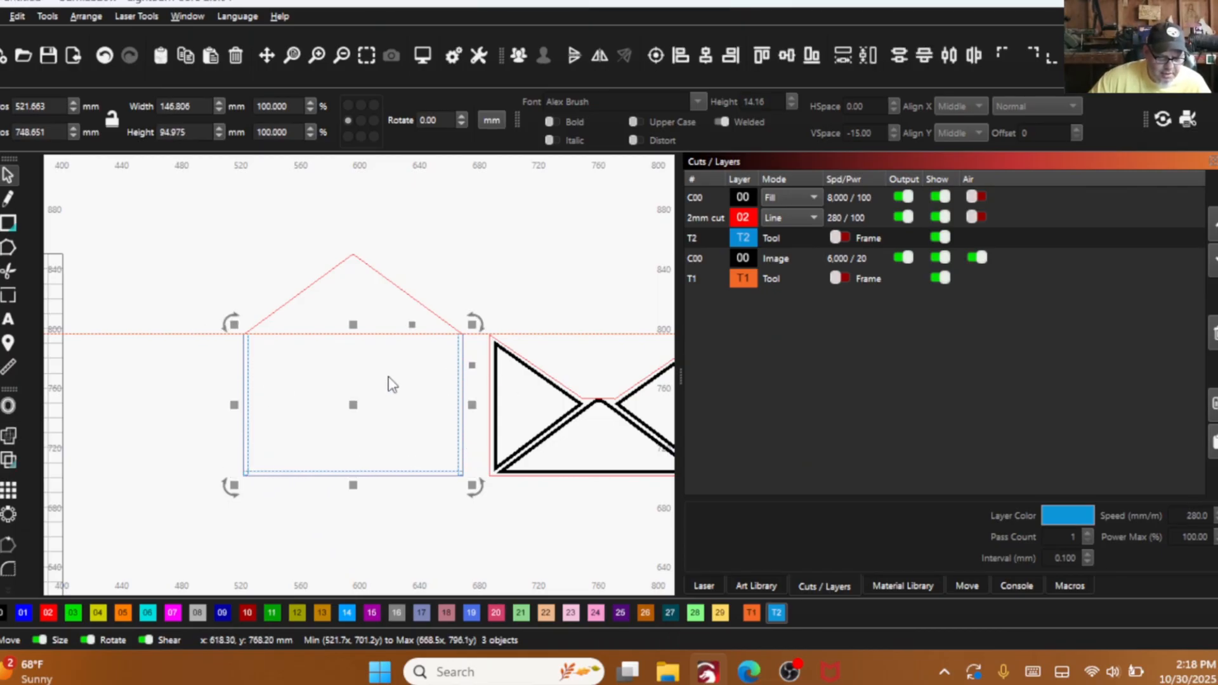
drag(355, 409, 129, 442)
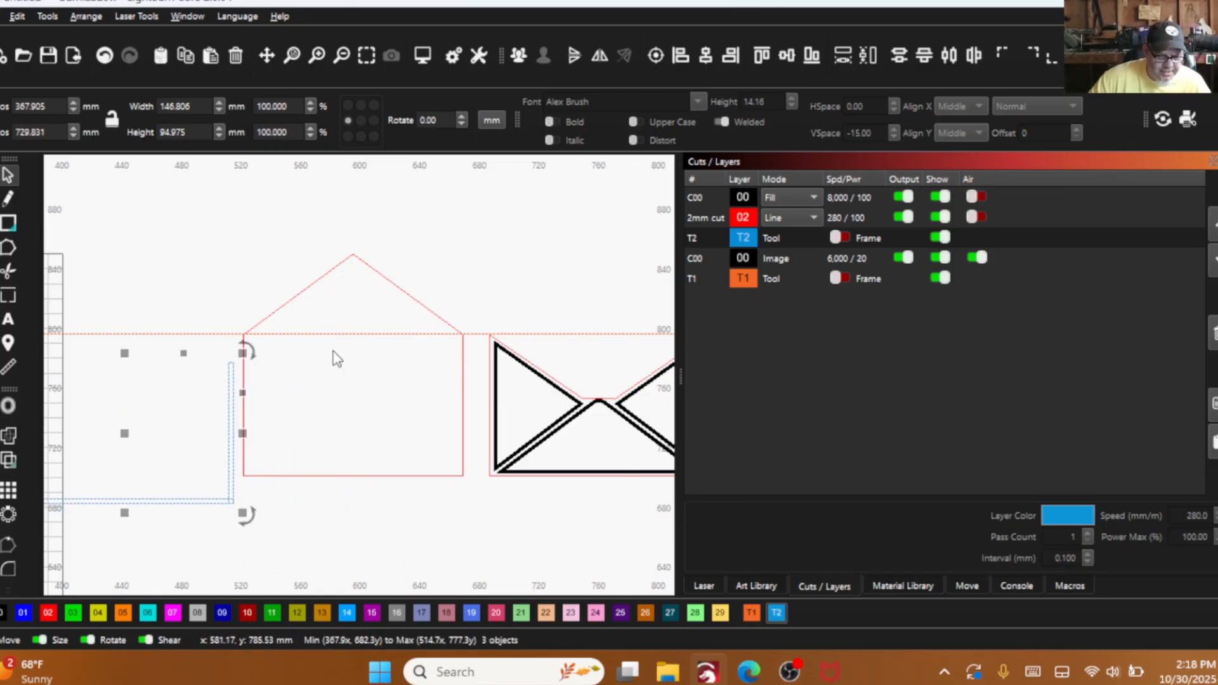
scroll(523, 376, down, 2)
drag(524, 377, 527, 377)
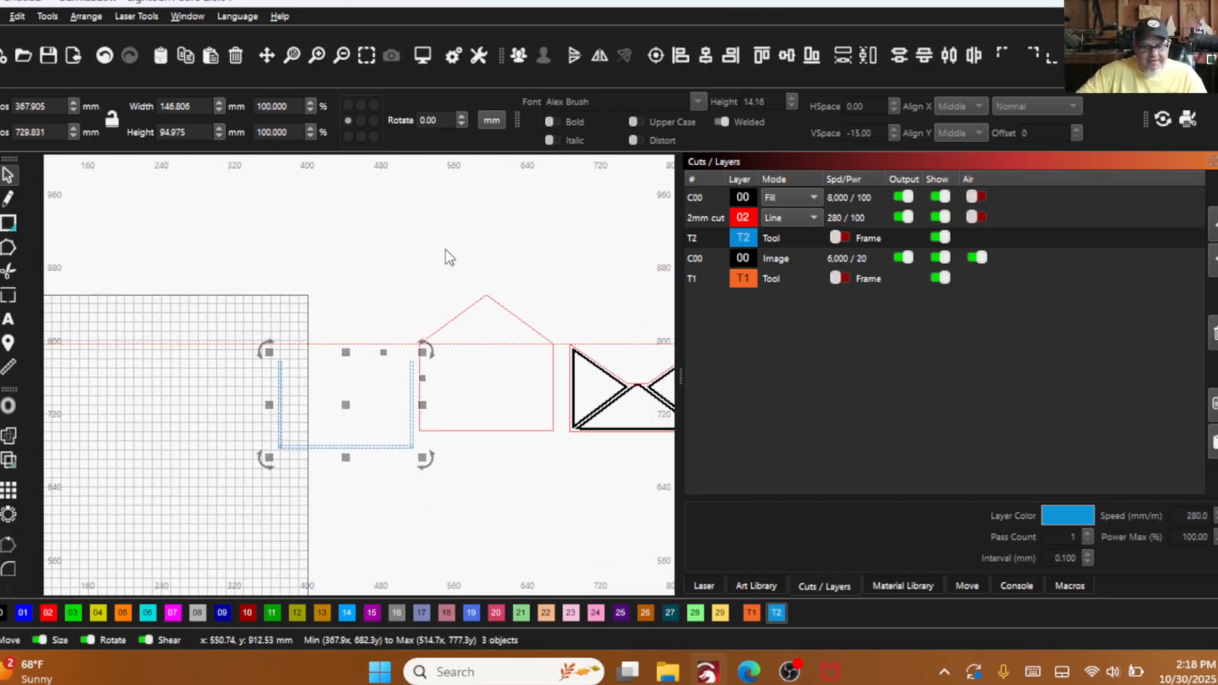
- Weld the three selected spacer strips into one U-shaped piece
scroll(285, 386, up, 3)
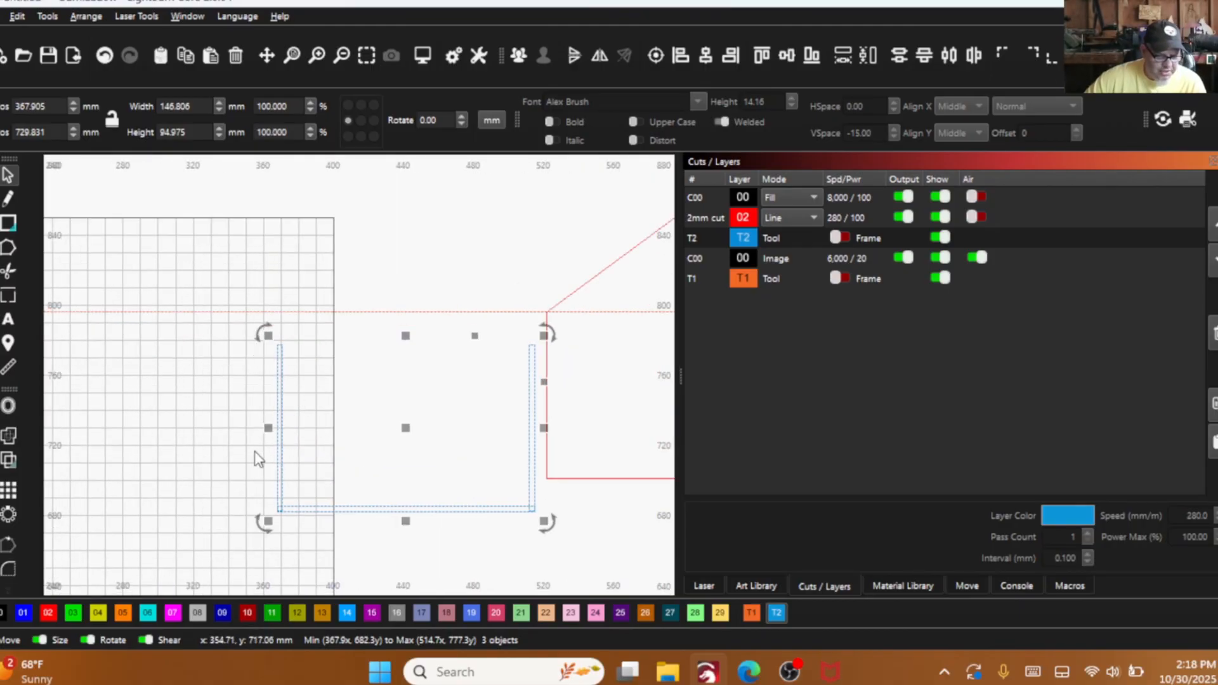
click(5, 442)
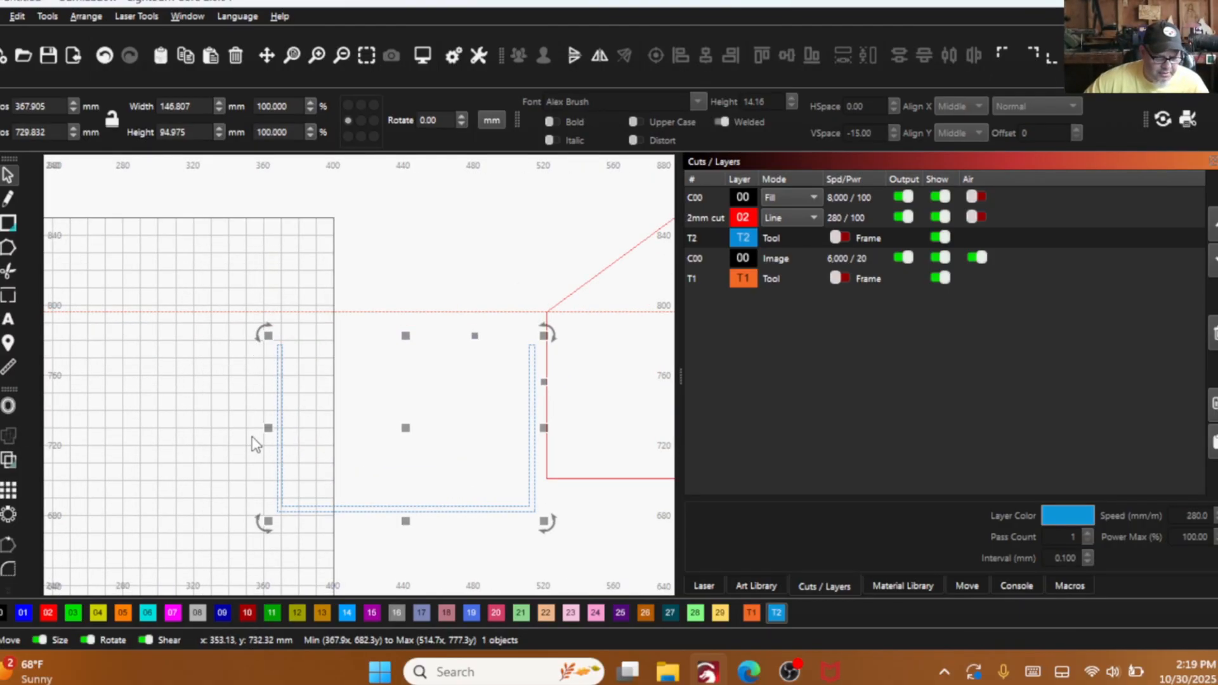
scroll(285, 525, up, 3)
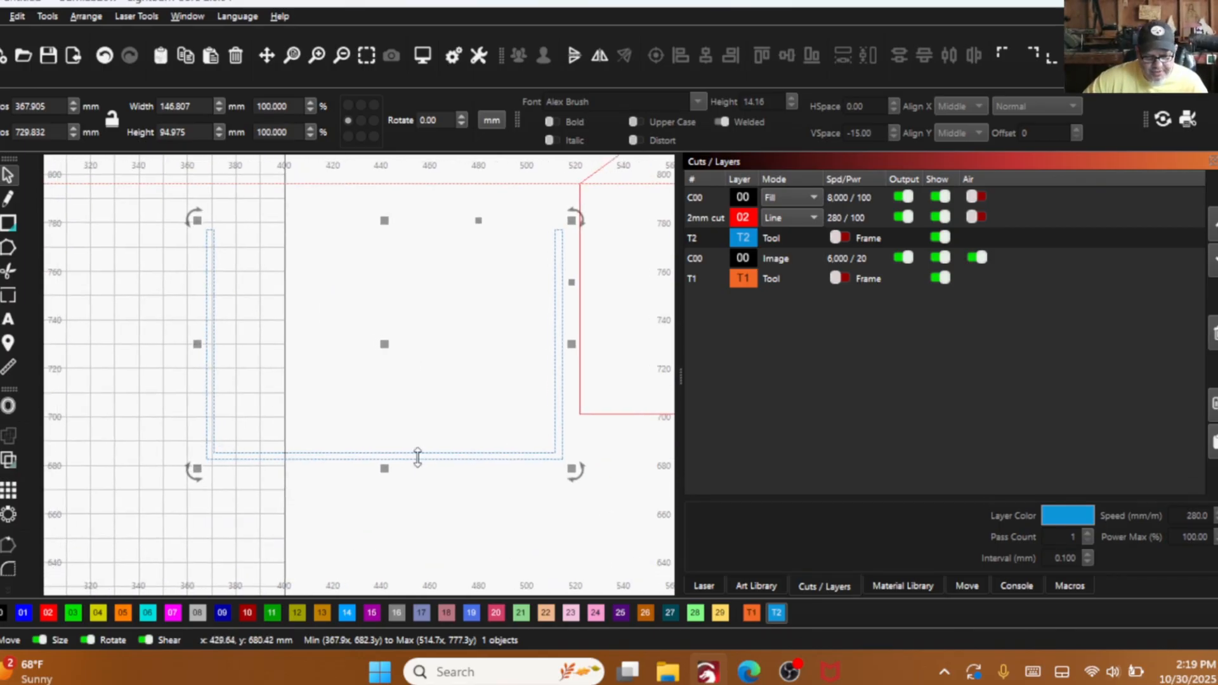
scroll(444, 457, down, 4)
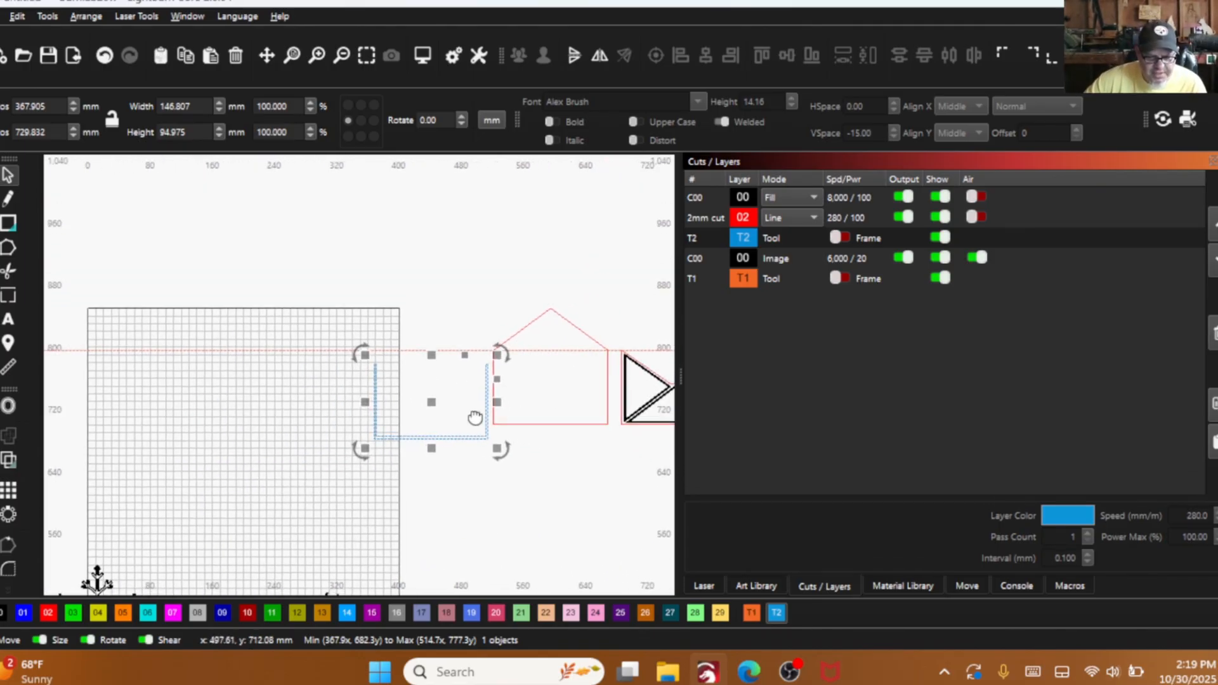
- Move the U-shaped spacer directly below the back panel, lined up with the panel's sides
click(431, 406)
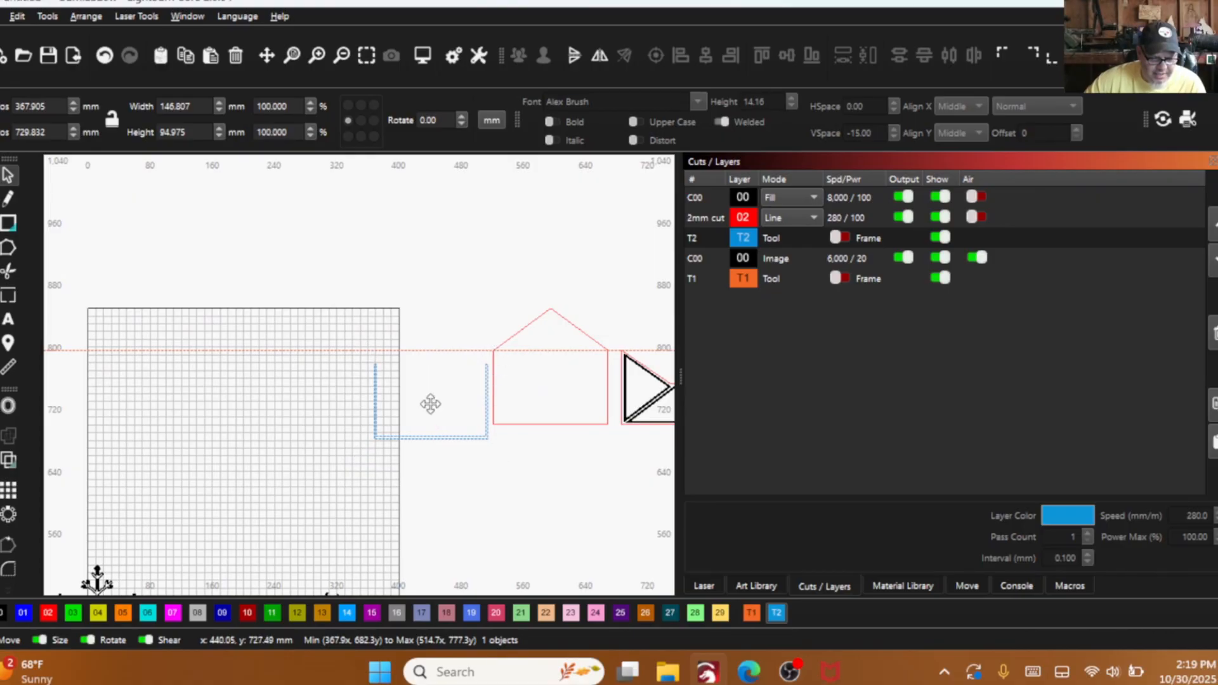
drag(431, 404, 559, 484)
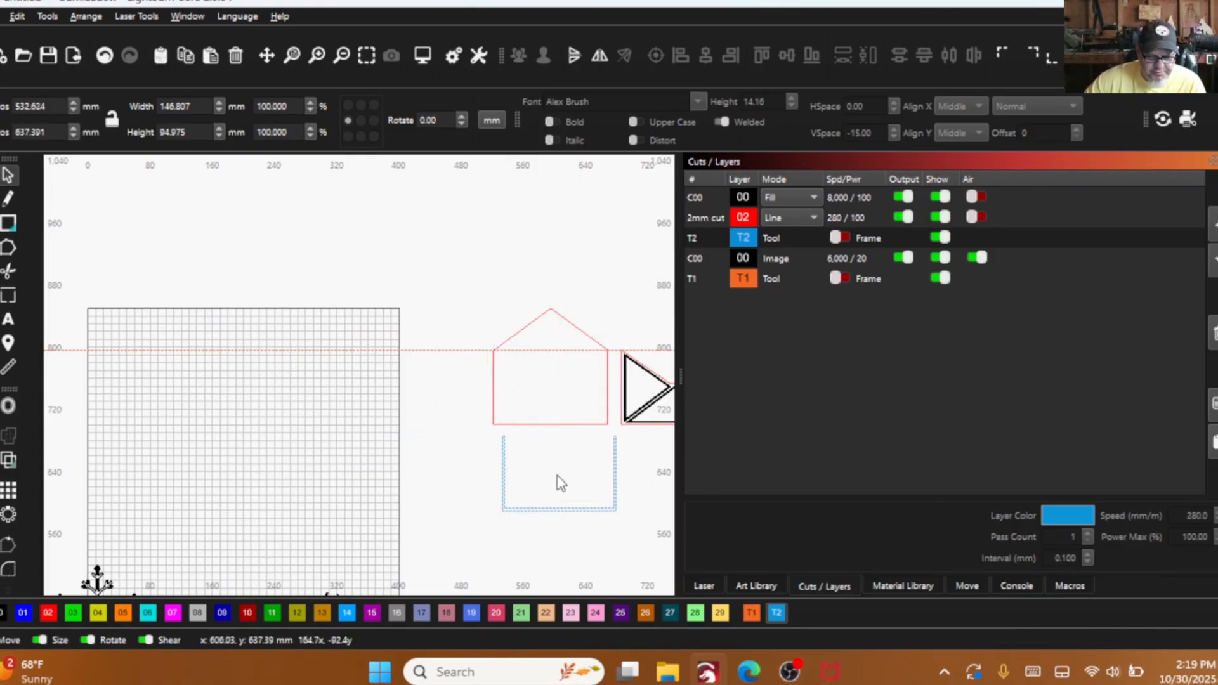
drag(513, 384, 490, 368)
scroll(545, 402, down, 2)
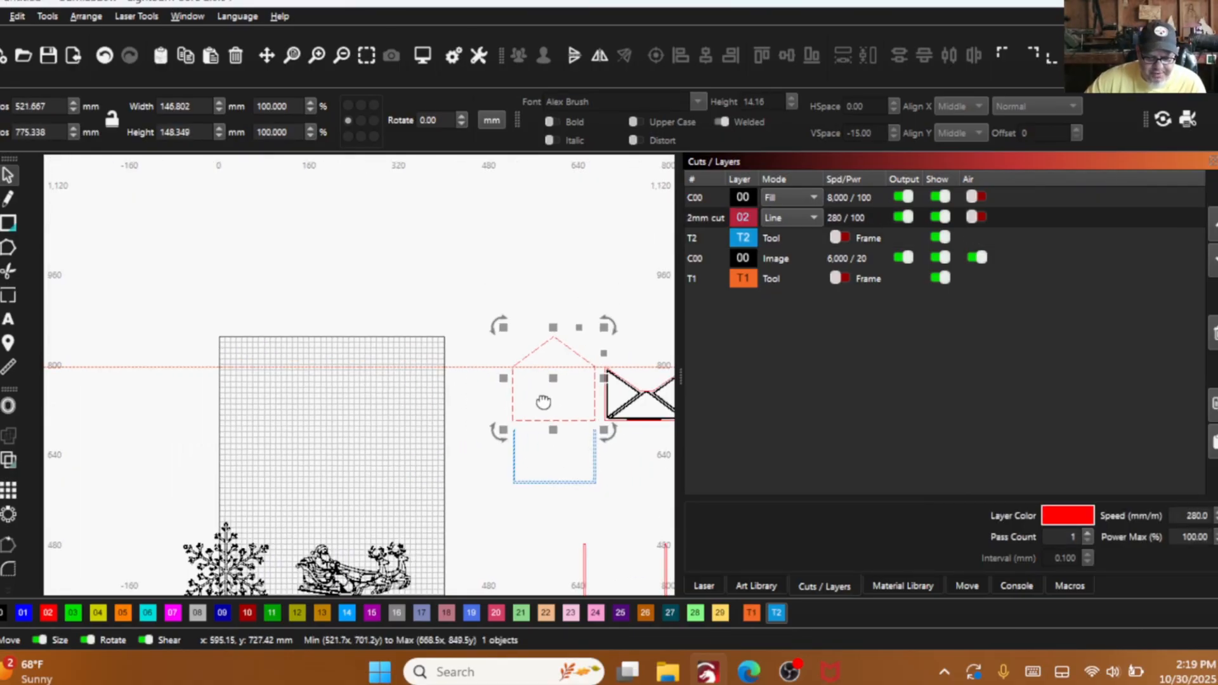
drag(543, 402, 494, 392)
drag(633, 425, 569, 366)
- Draw a hanging-hole circle about 9.7 mm across just below the back panel's peak and centre it horizontally on the panel
scroll(558, 405, down, 3)
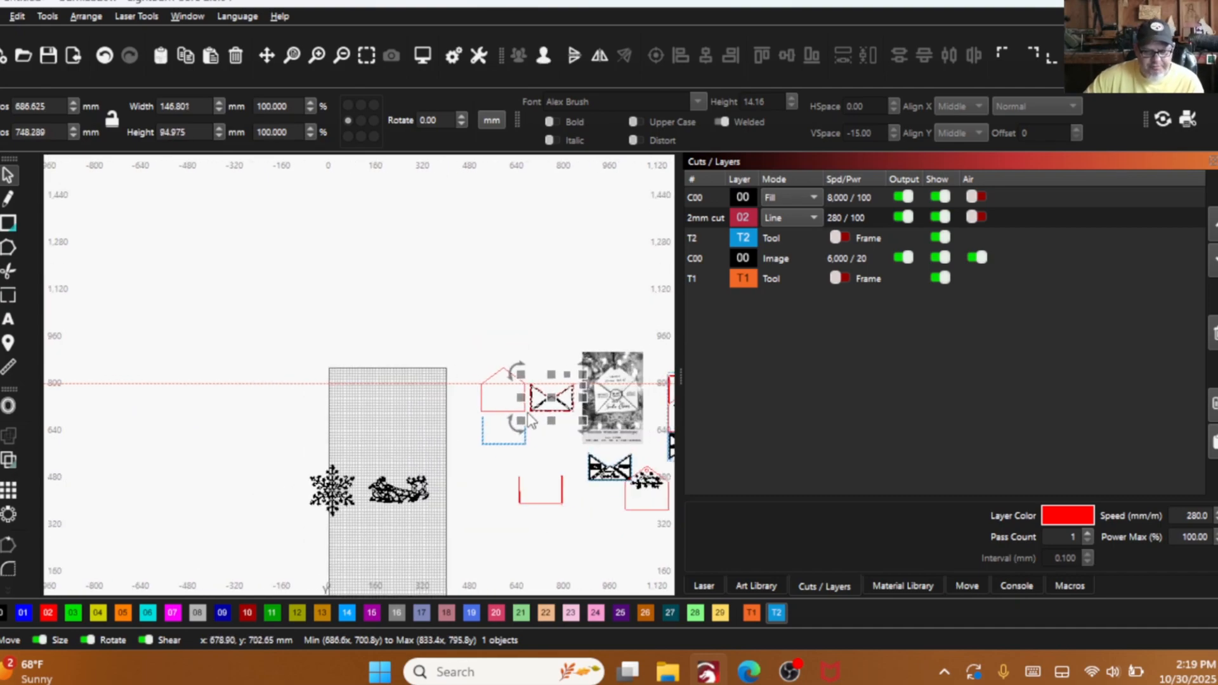
scroll(480, 396, up, 3)
scroll(480, 397, down, 1)
drag(460, 390, 373, 367)
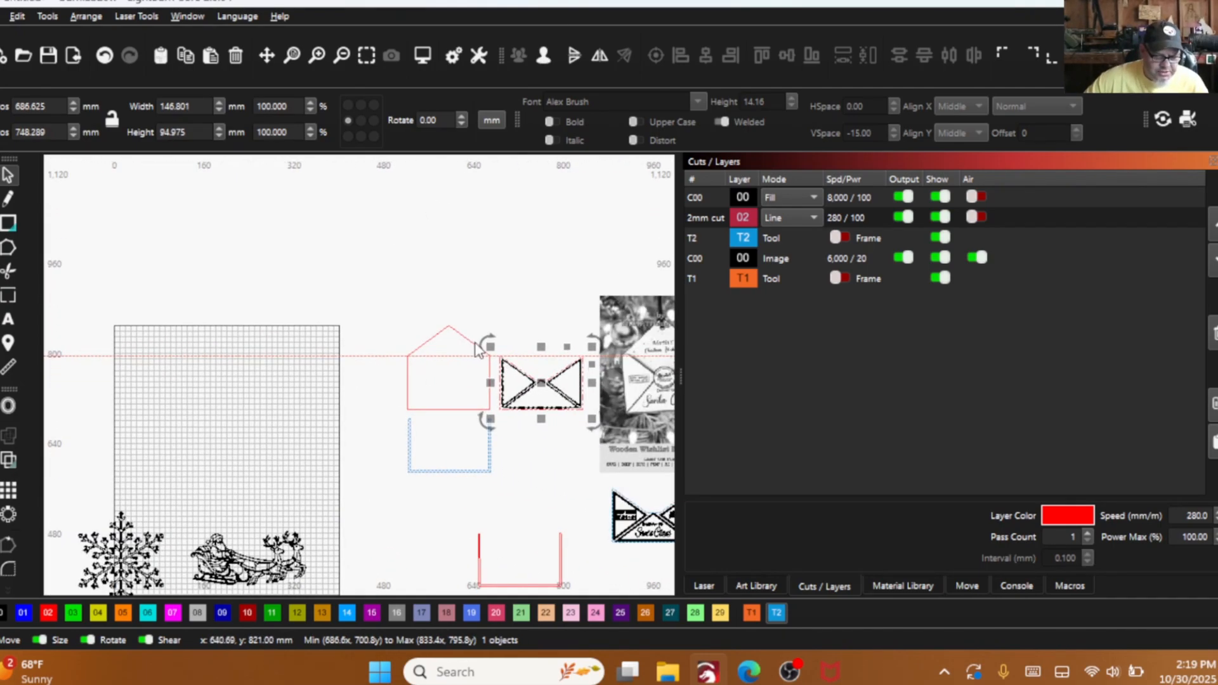
click(24, 229)
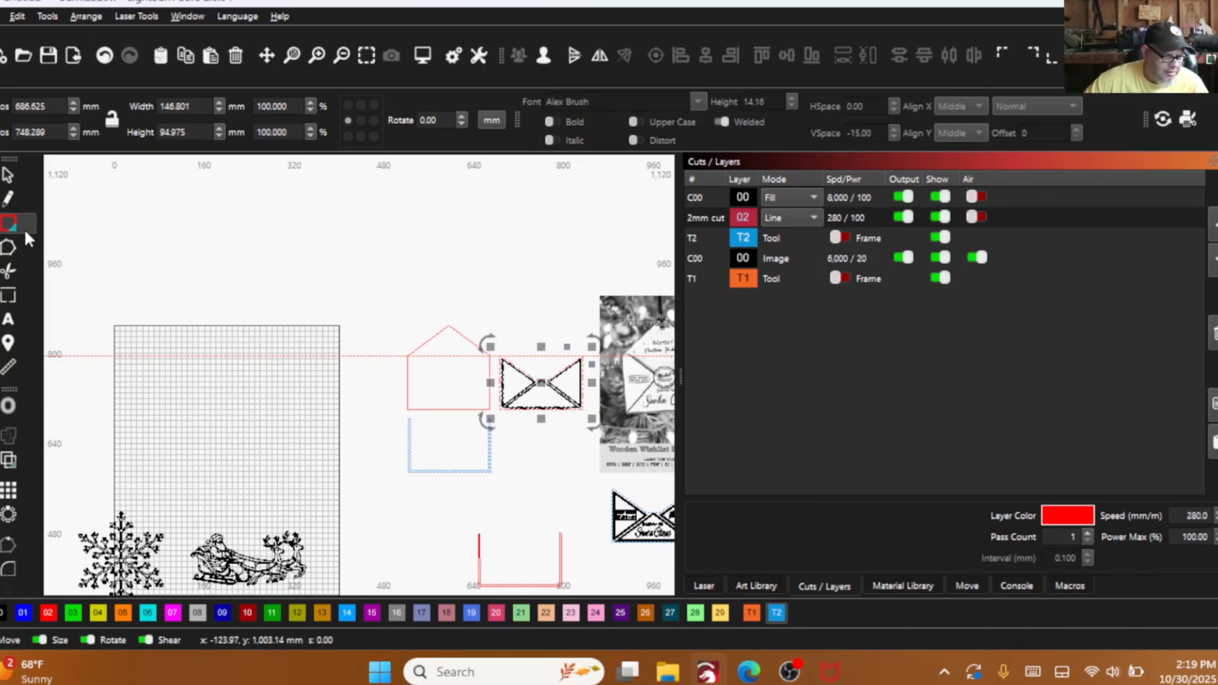
click(14, 222)
click(59, 240)
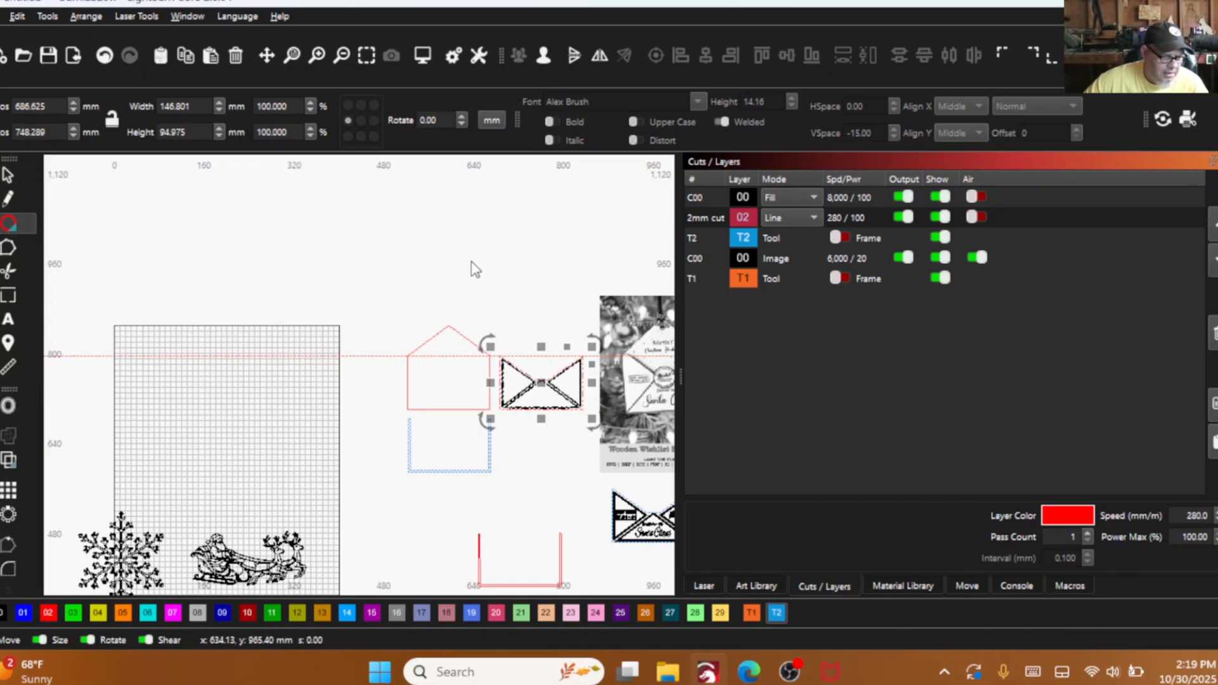
scroll(442, 338, up, 5)
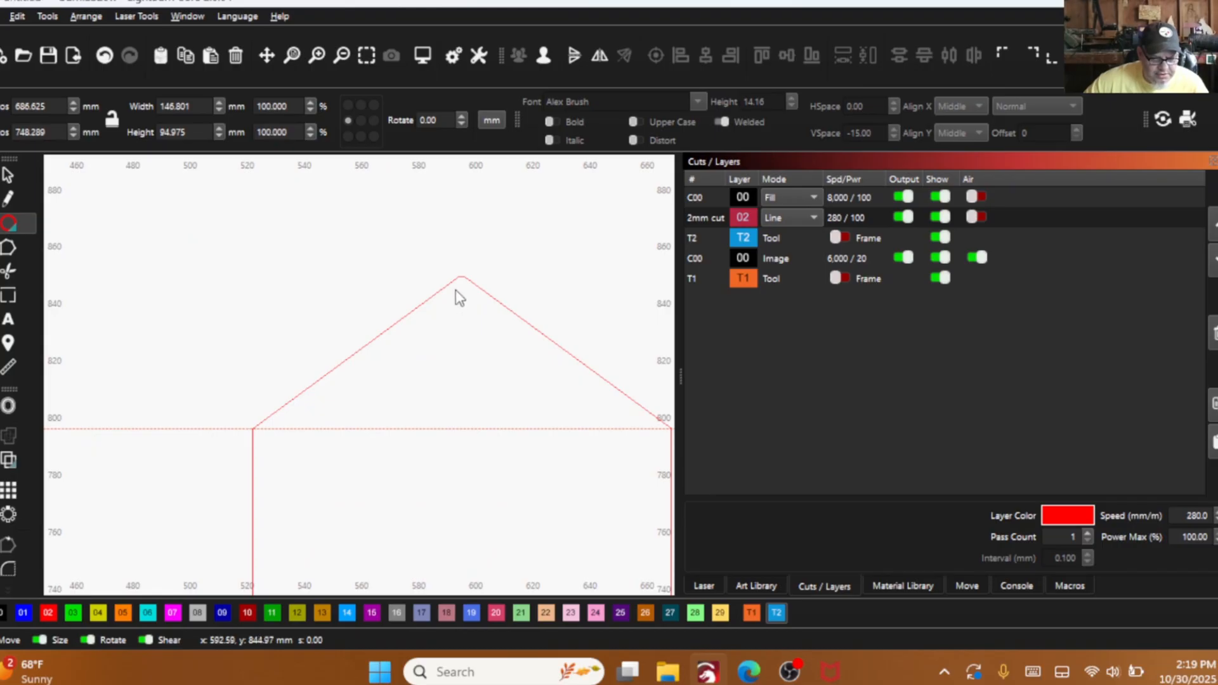
drag(460, 297, 381, 305)
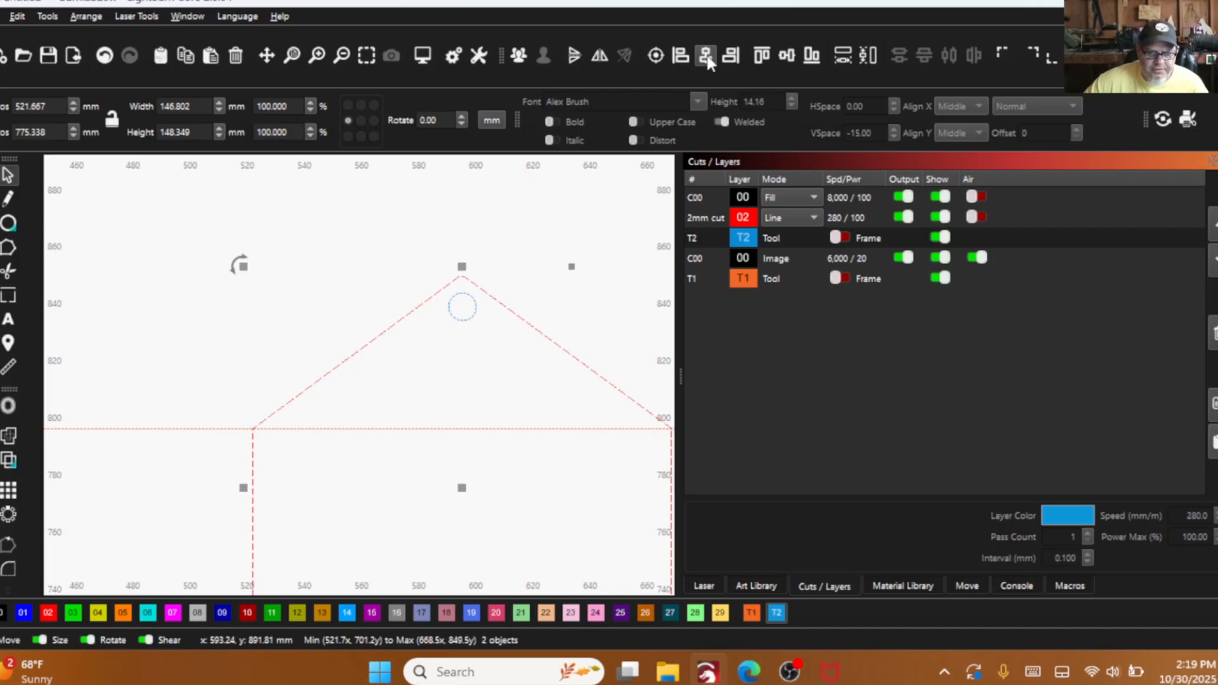
click(409, 247)
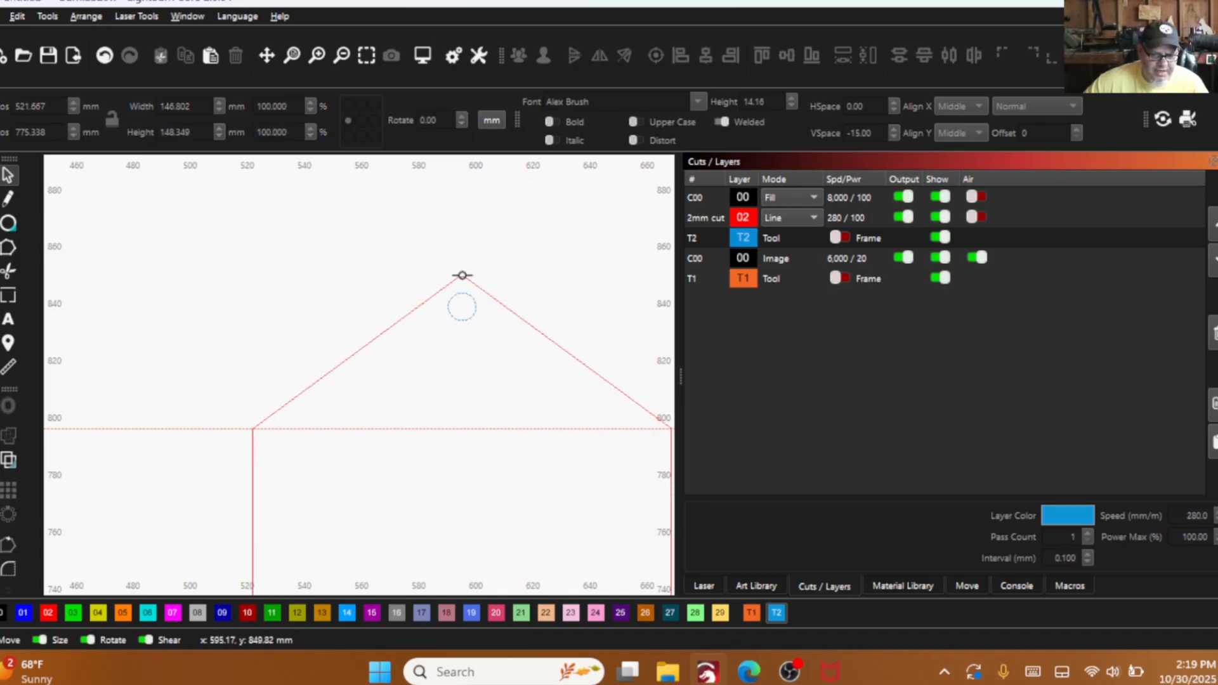
- Put the hanging-hole circle and the back panel outline on the red 02 cut layer
click(455, 311)
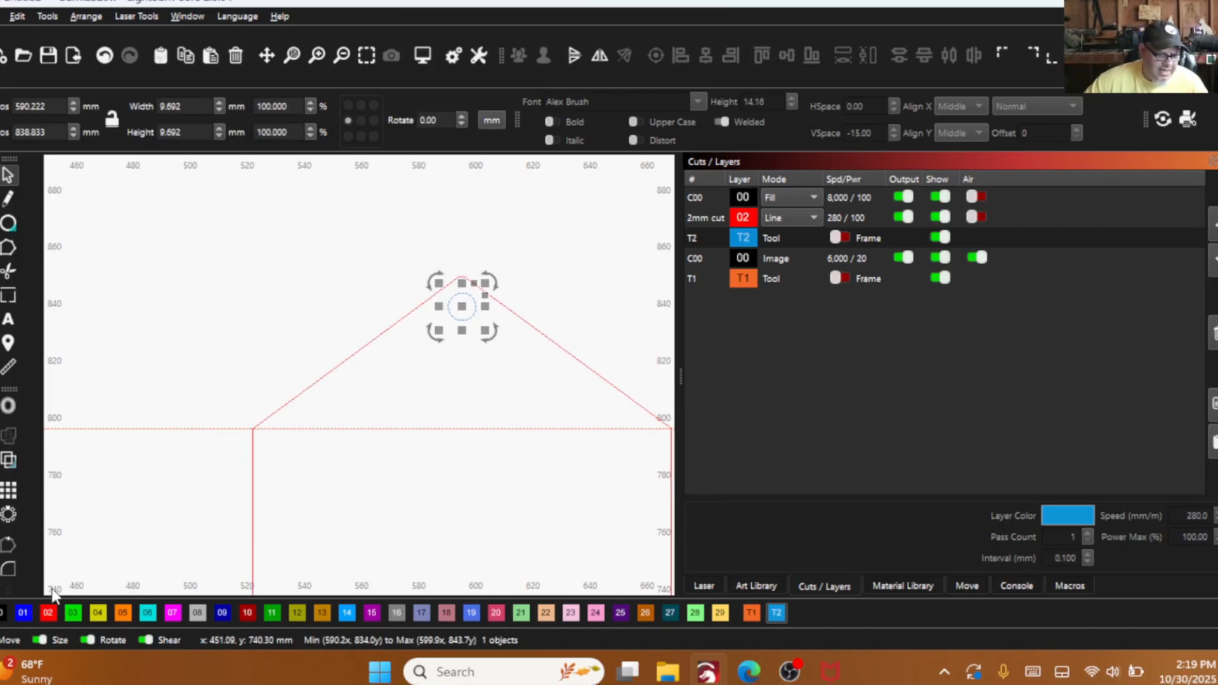
click(54, 612)
drag(340, 387, 313, 353)
click(25, 612)
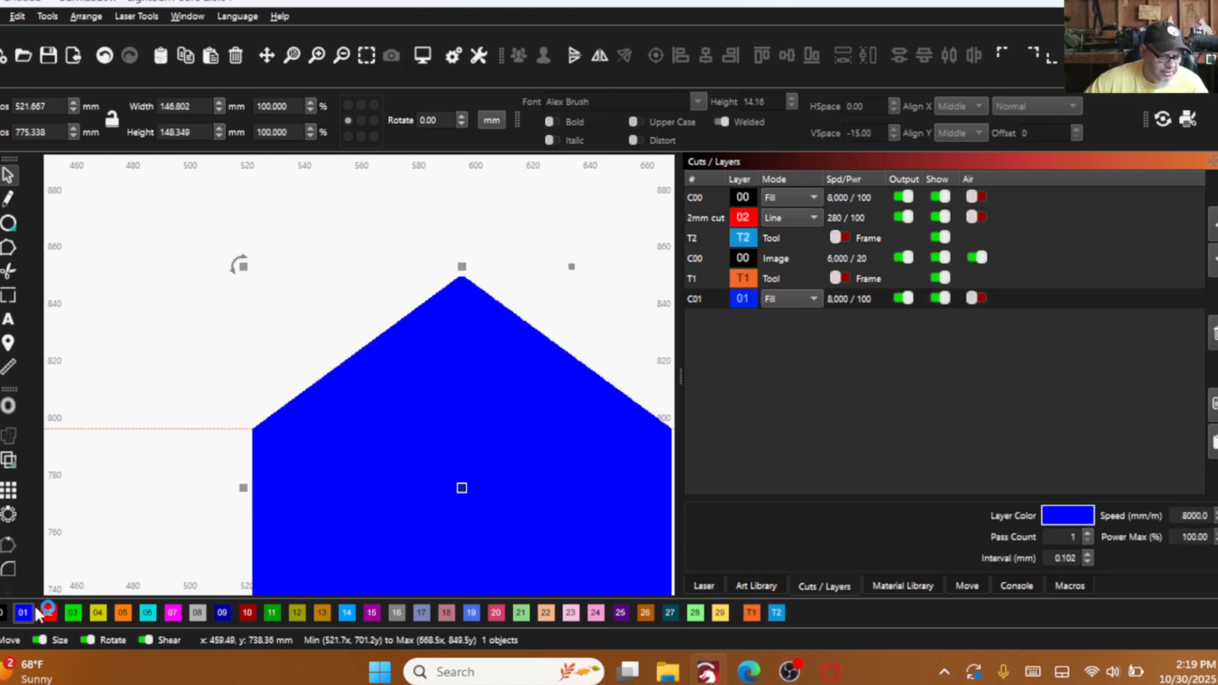
click(47, 612)
- Delete the long horizontal guide line that runs across the back panel
scroll(335, 383, down, 3)
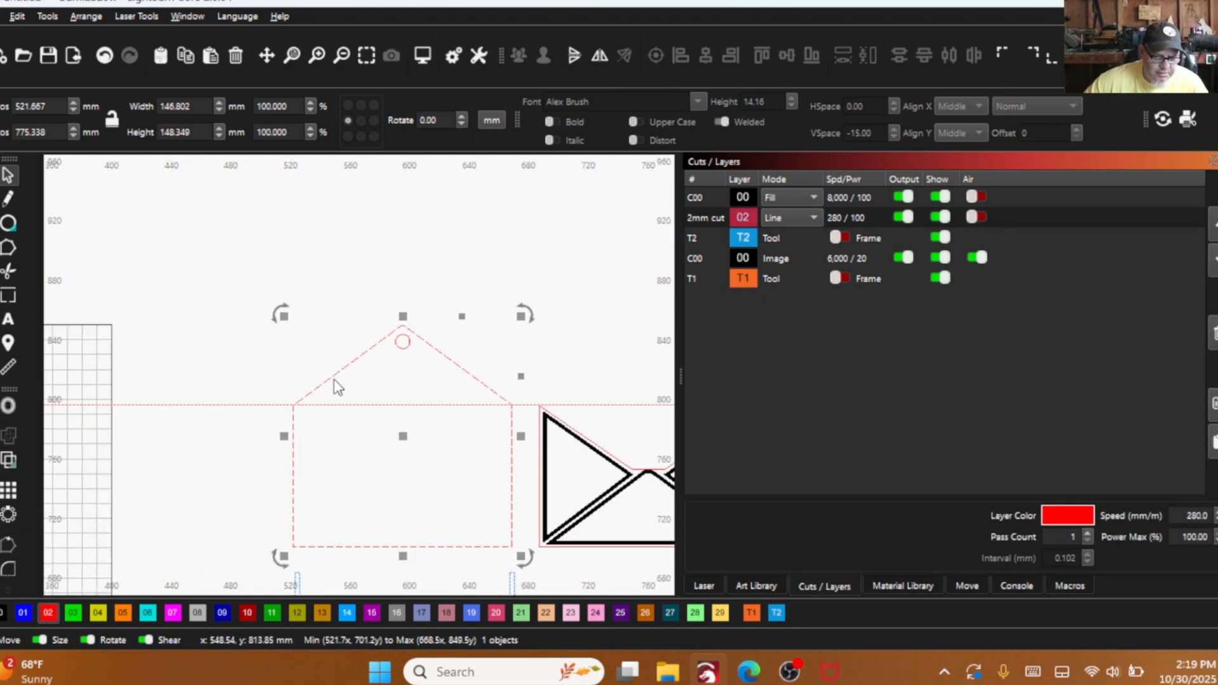
drag(251, 426, 225, 390)
right_click(224, 388)
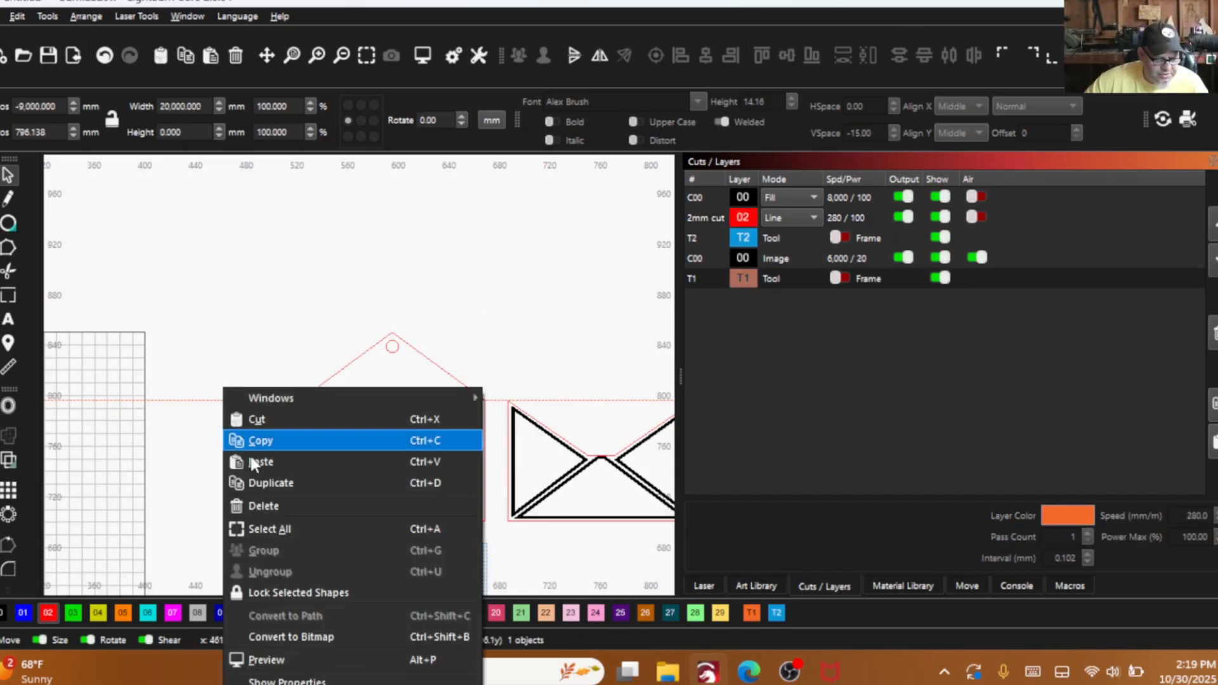
click(259, 506)
- Move the U-shaped spacer slightly up and to the left so it overlaps the back panel's lower part
scroll(251, 403, down, 2)
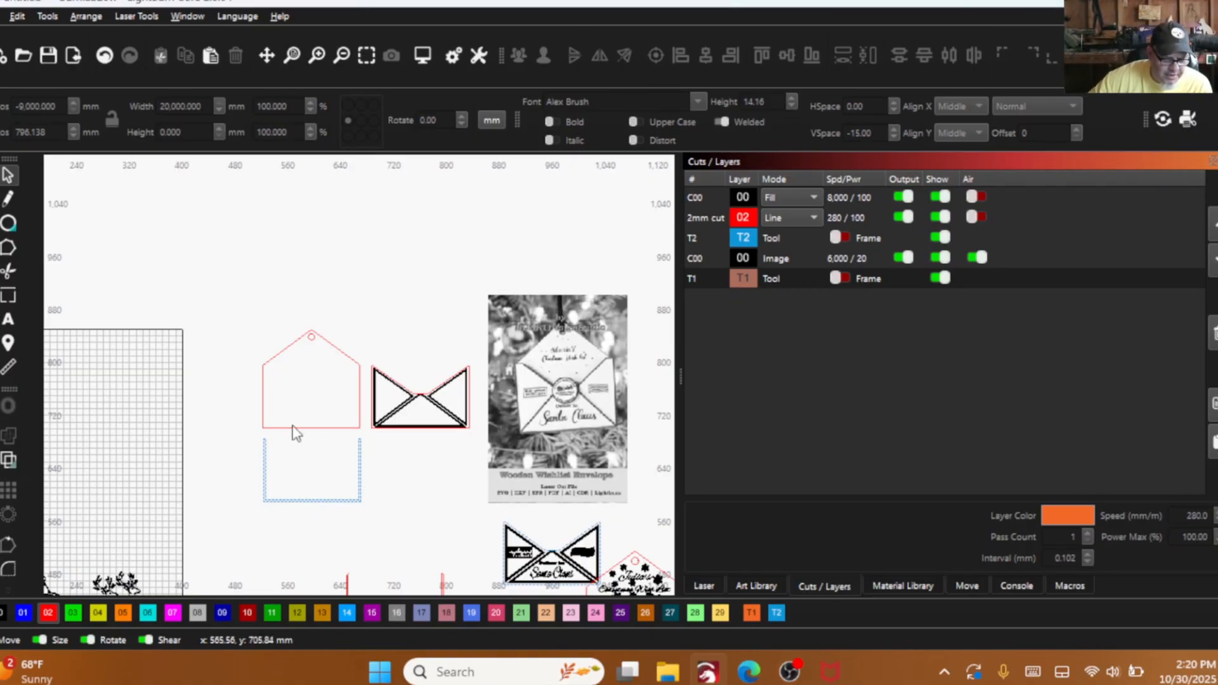
drag(342, 501, 315, 480)
- Examine the blank front piece and the round seal on the reference photo of the finished envelope
scroll(419, 428, up, 4)
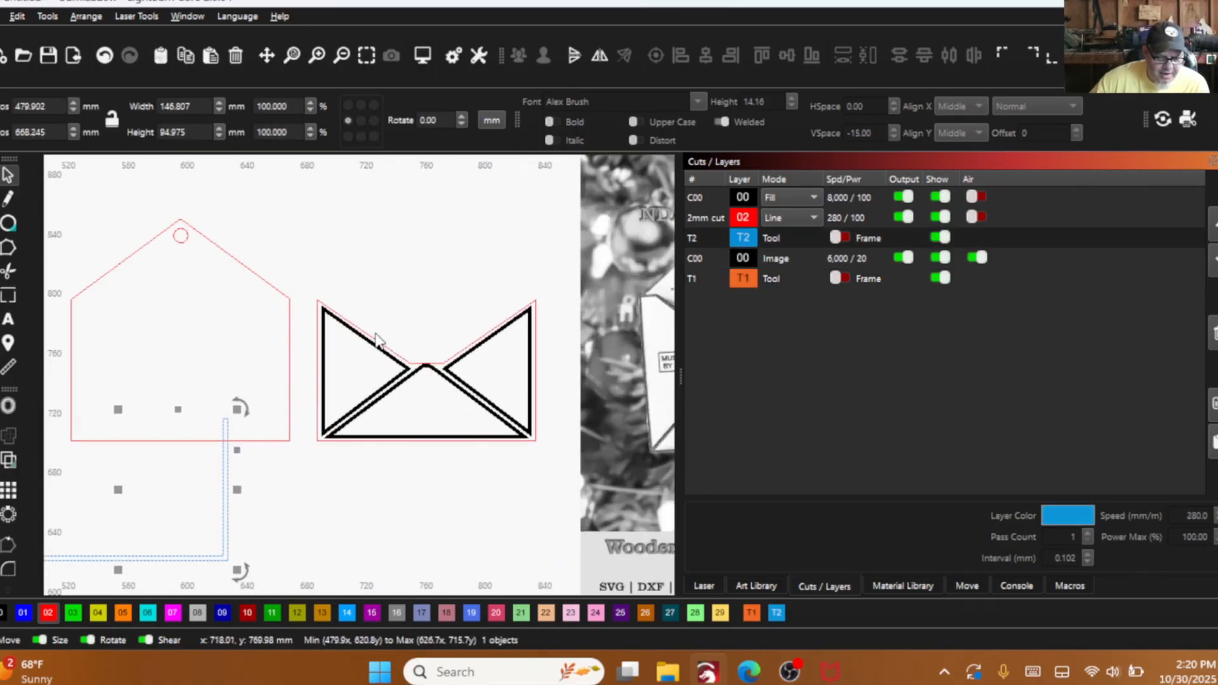
scroll(448, 422, down, 3)
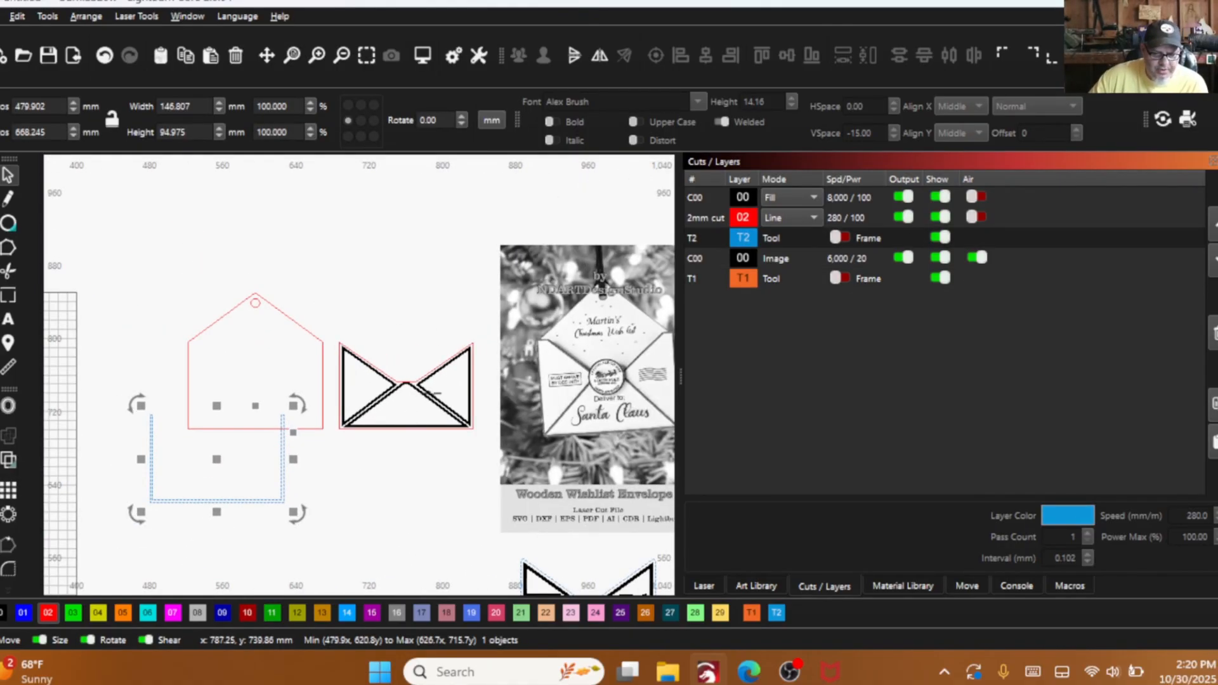
scroll(502, 381, down, 2)
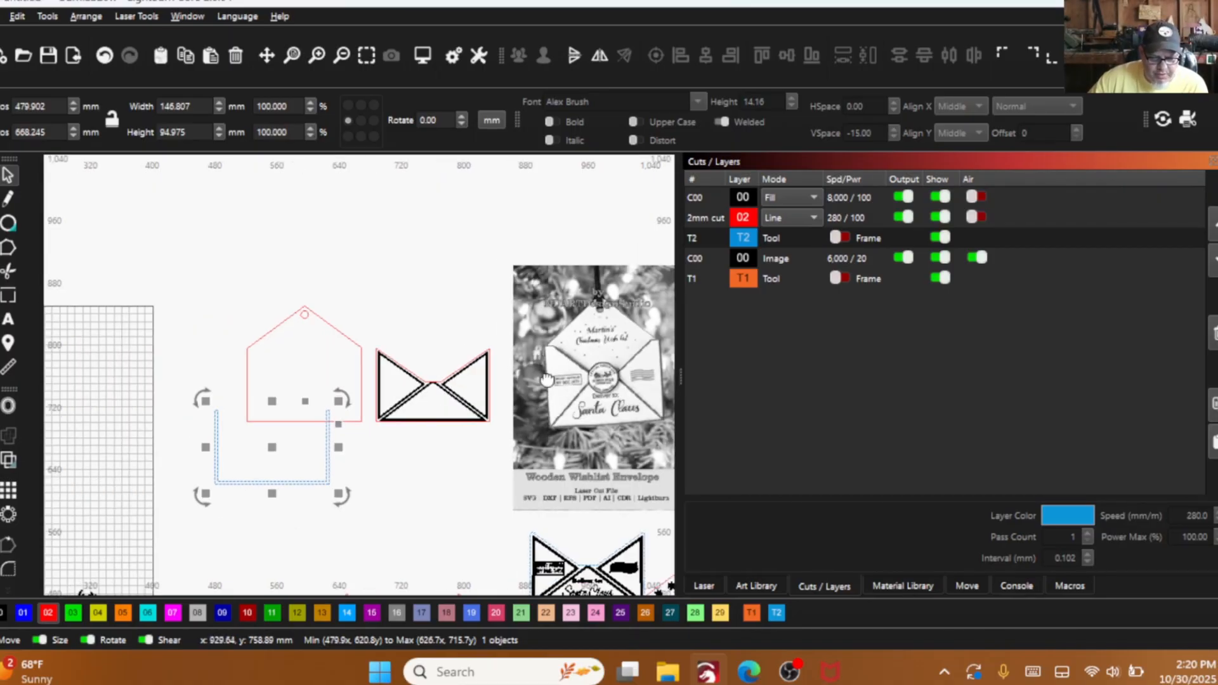
scroll(534, 481, up, 1)
scroll(534, 481, down, 2)
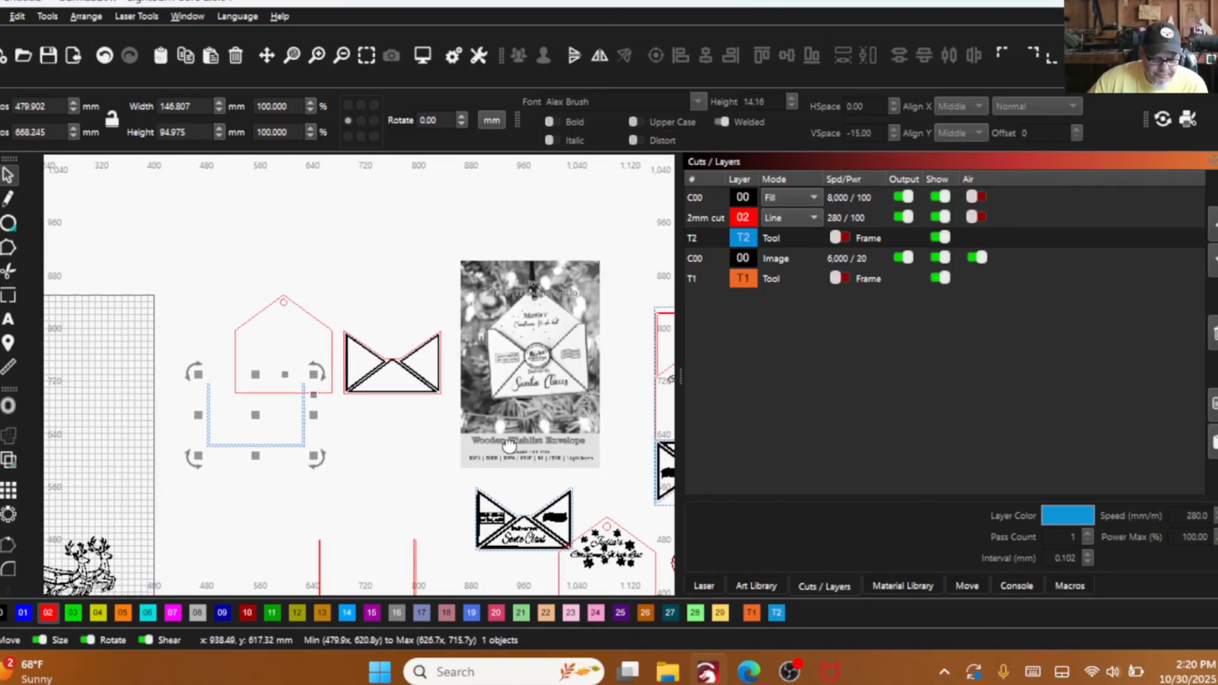
scroll(474, 445, up, 1)
scroll(474, 445, up, 3)
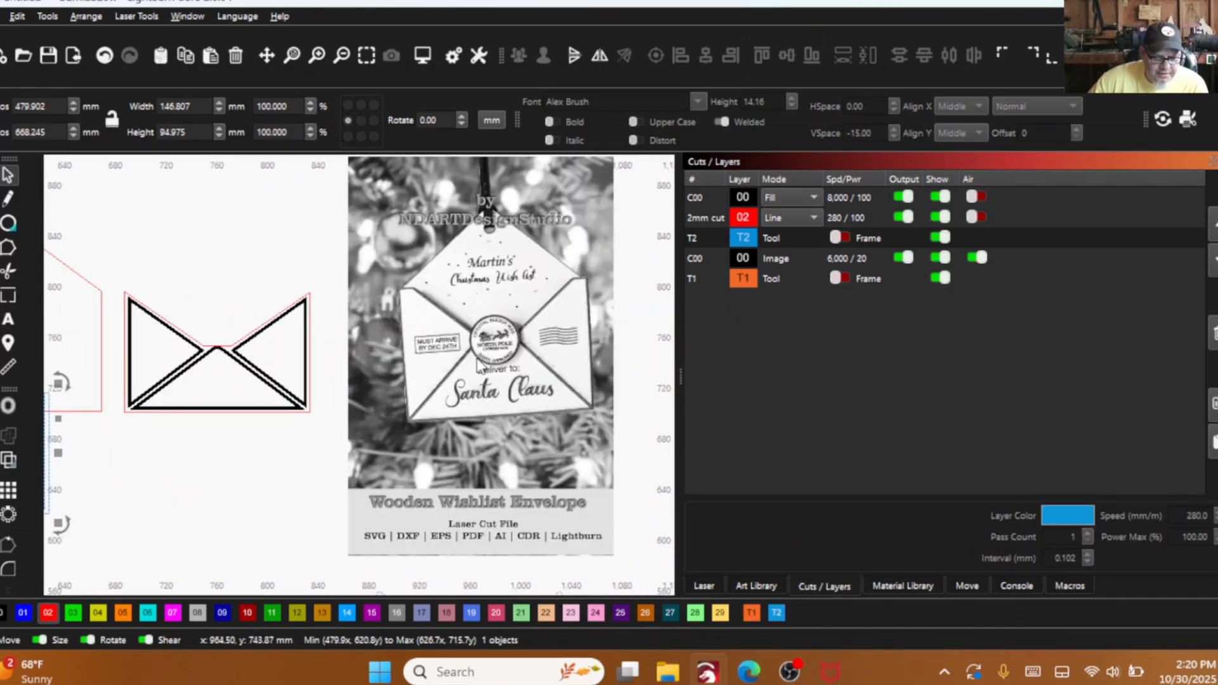
scroll(484, 364, down, 3)
scroll(489, 362, up, 4)
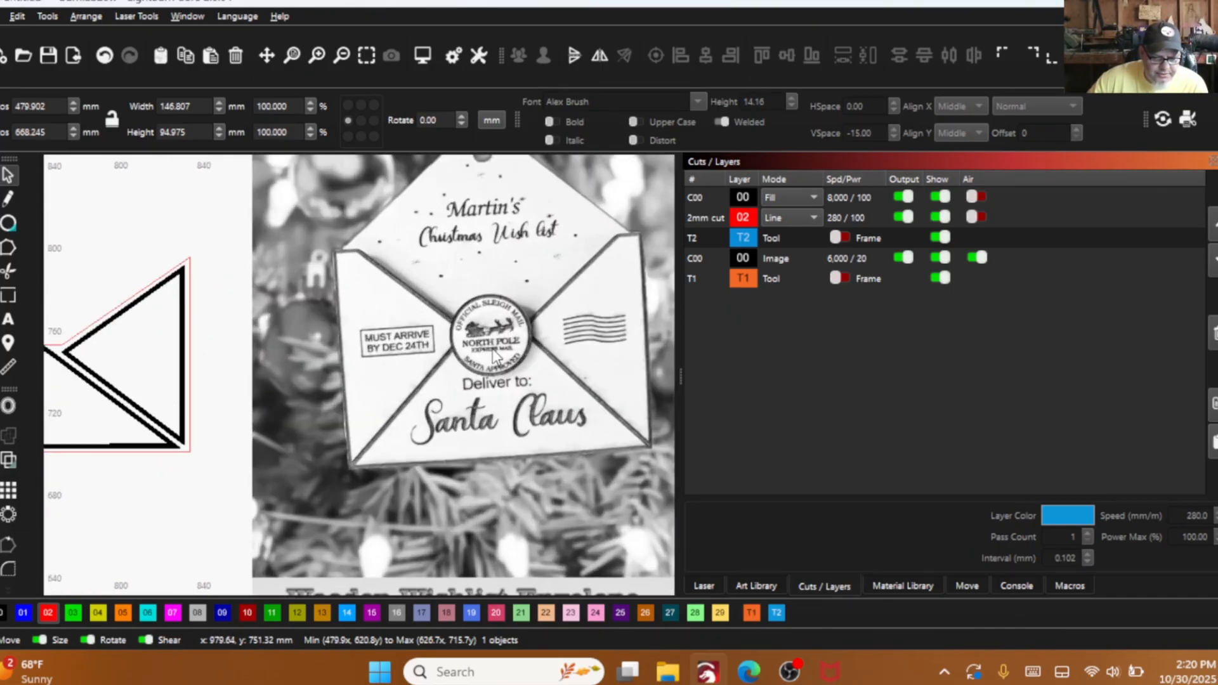
scroll(489, 362, down, 1)
scroll(488, 361, down, 3)
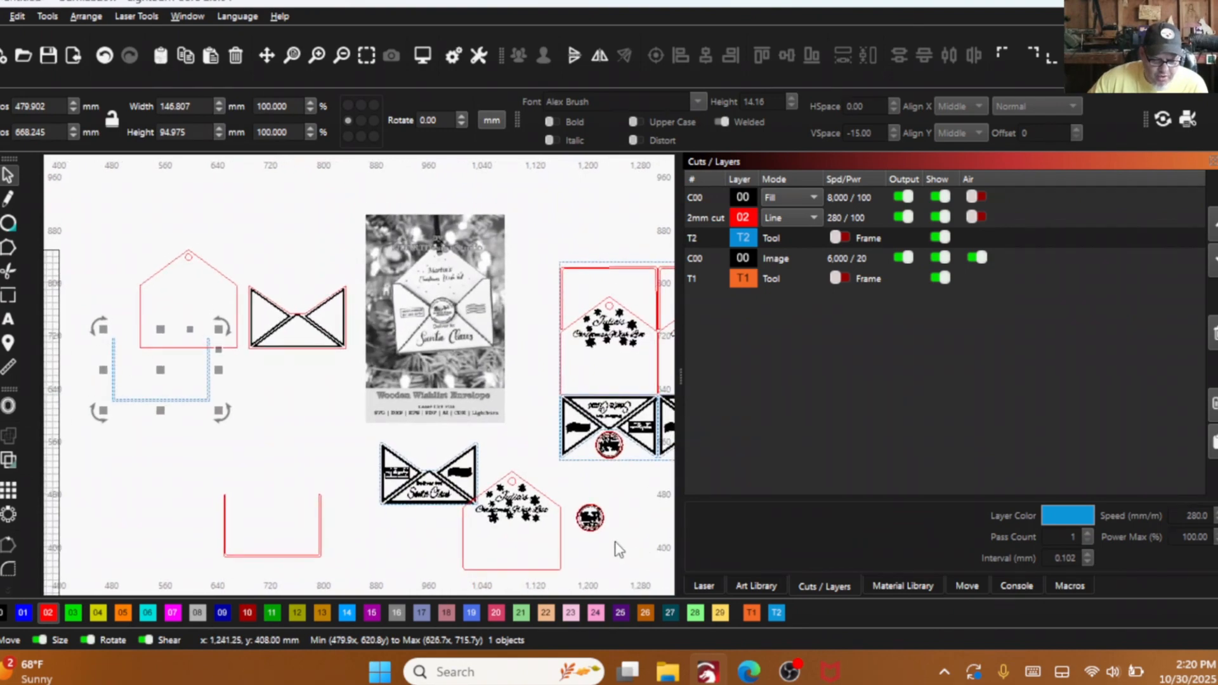
- Move the finished round seal design from beside the sample pieces to just below the blank front piece
click(593, 527)
drag(593, 527, 260, 383)
scroll(298, 377, up, 4)
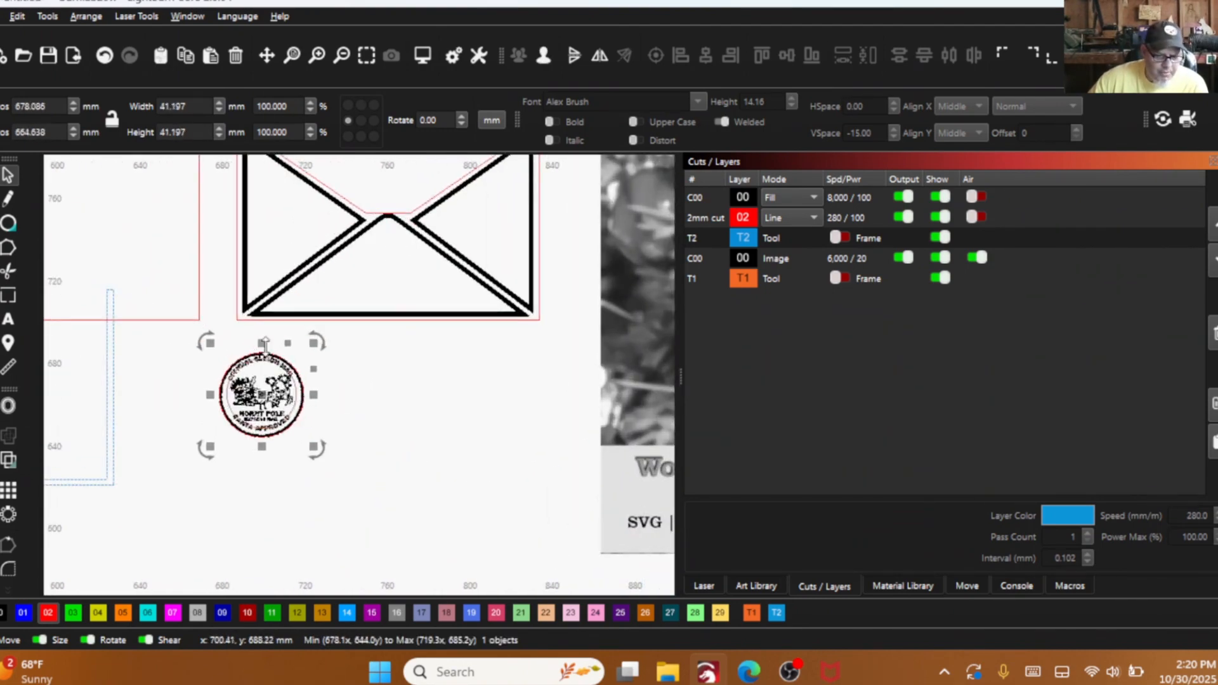
scroll(310, 373, down, 1)
scroll(310, 373, down, 1)
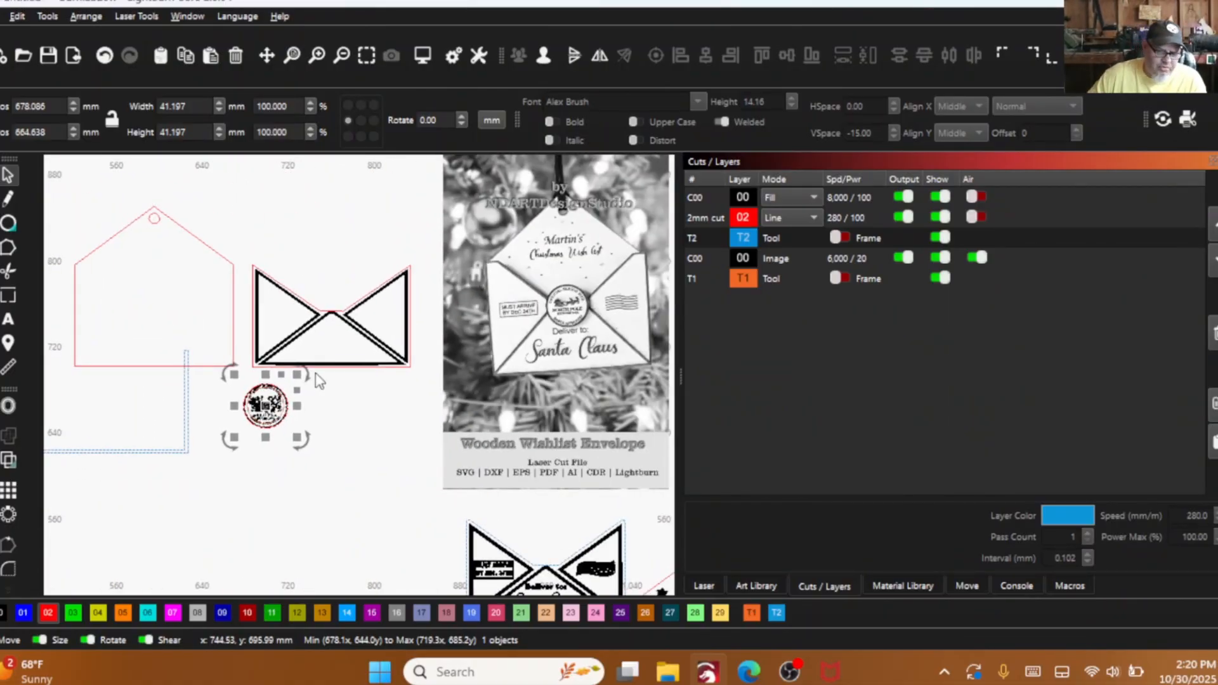
- Inspect the seal's lettering and sleigh artwork up close, and shift the seal slightly right and down
scroll(277, 402, up, 6)
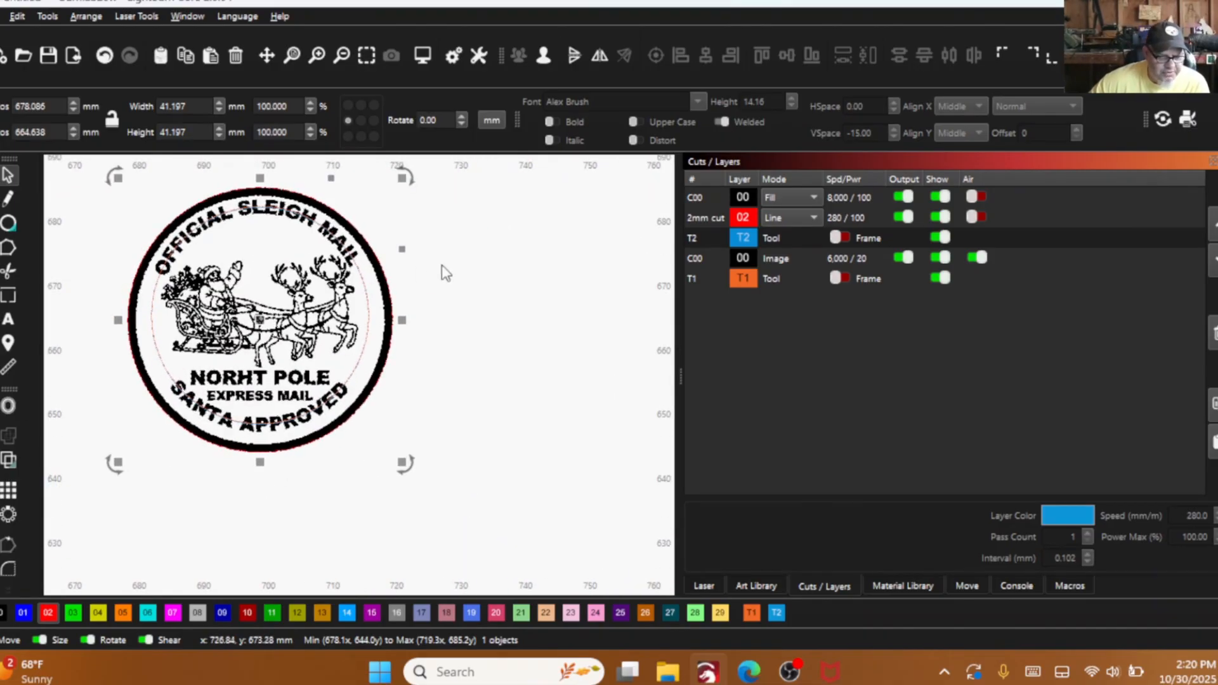
click(495, 260)
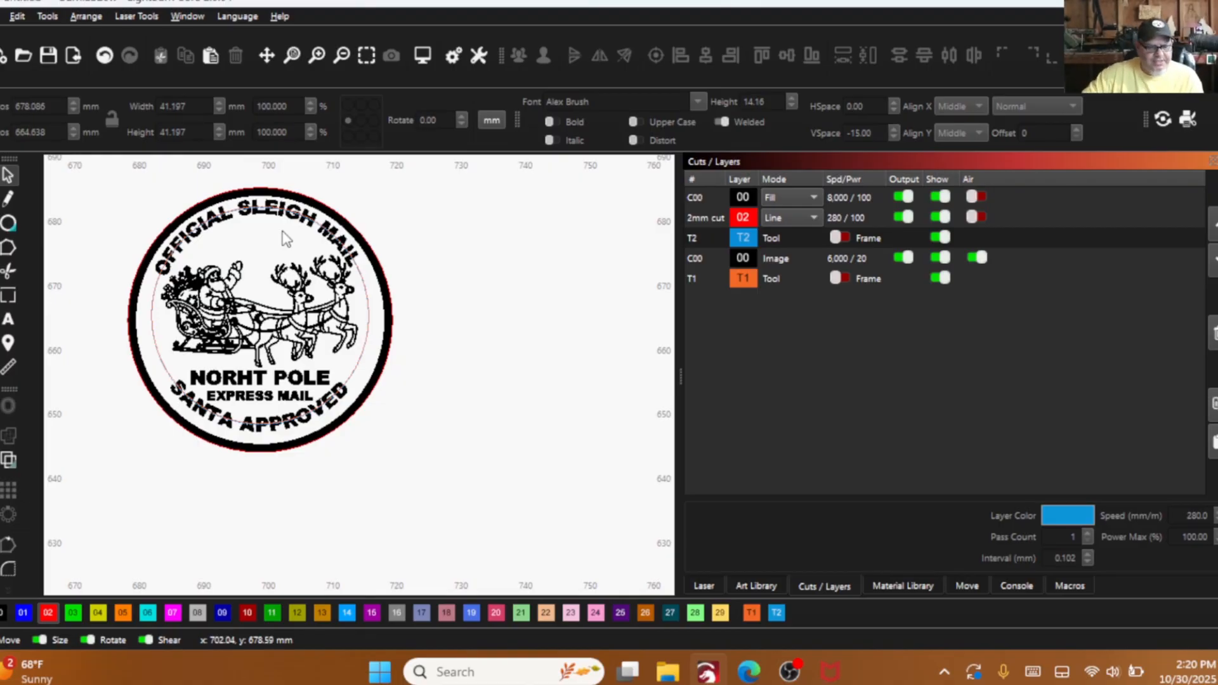
scroll(333, 317, down, 5)
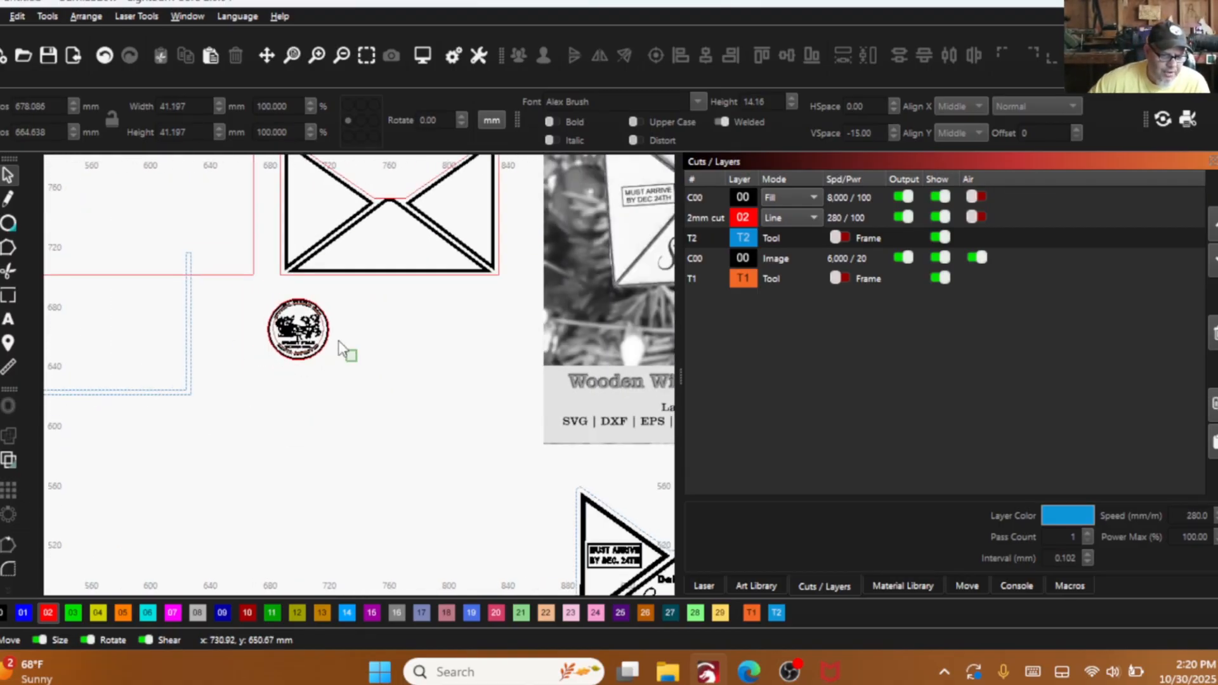
drag(340, 345, 239, 294)
drag(323, 351, 346, 375)
- Draw a circle about 41 mm across to the left of the seal and move it up level with the seal
scroll(345, 375, down, 4)
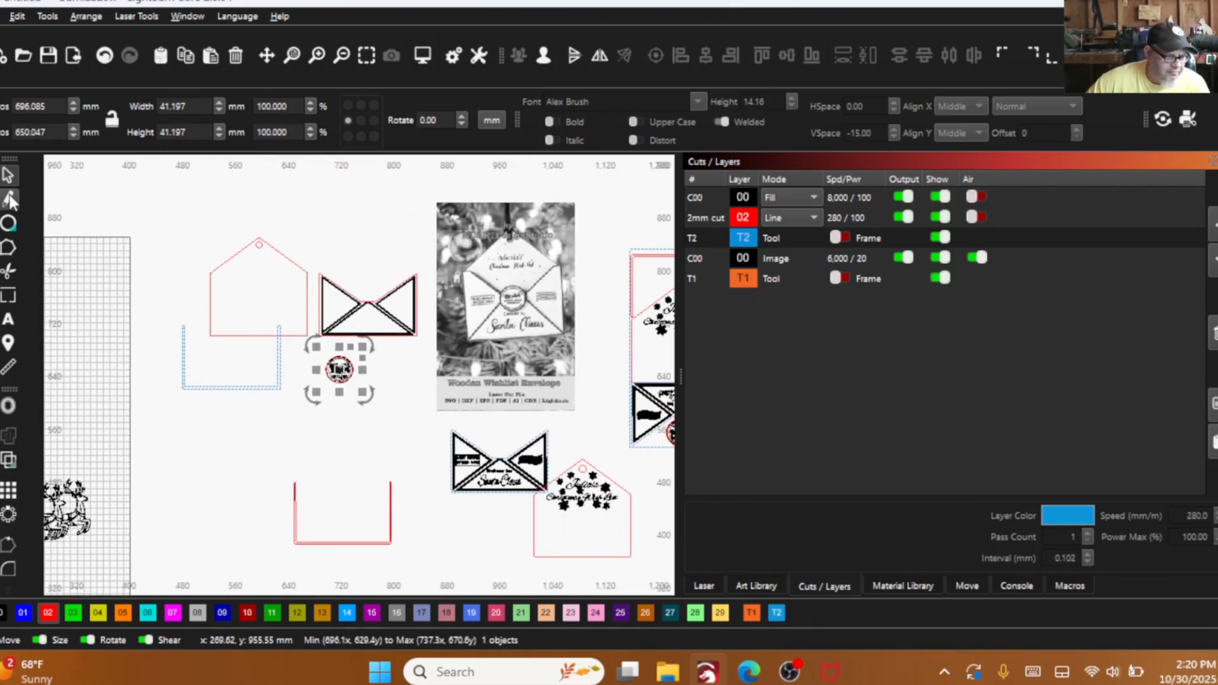
click(8, 223)
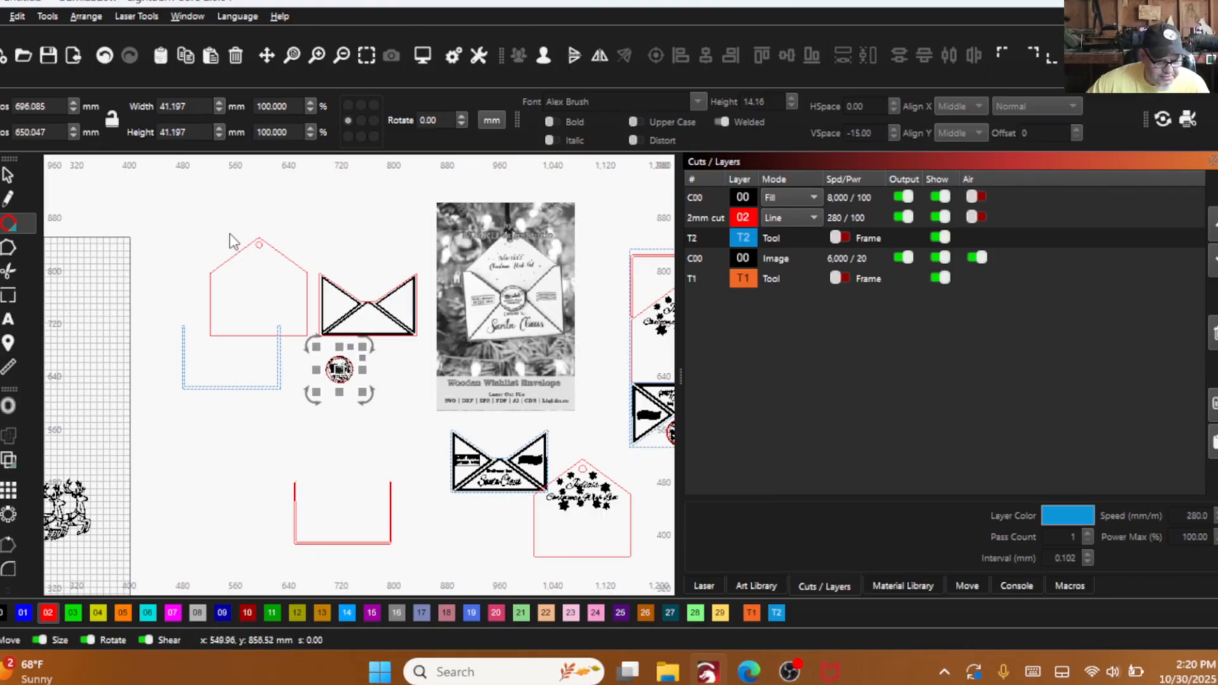
scroll(315, 370, up, 5)
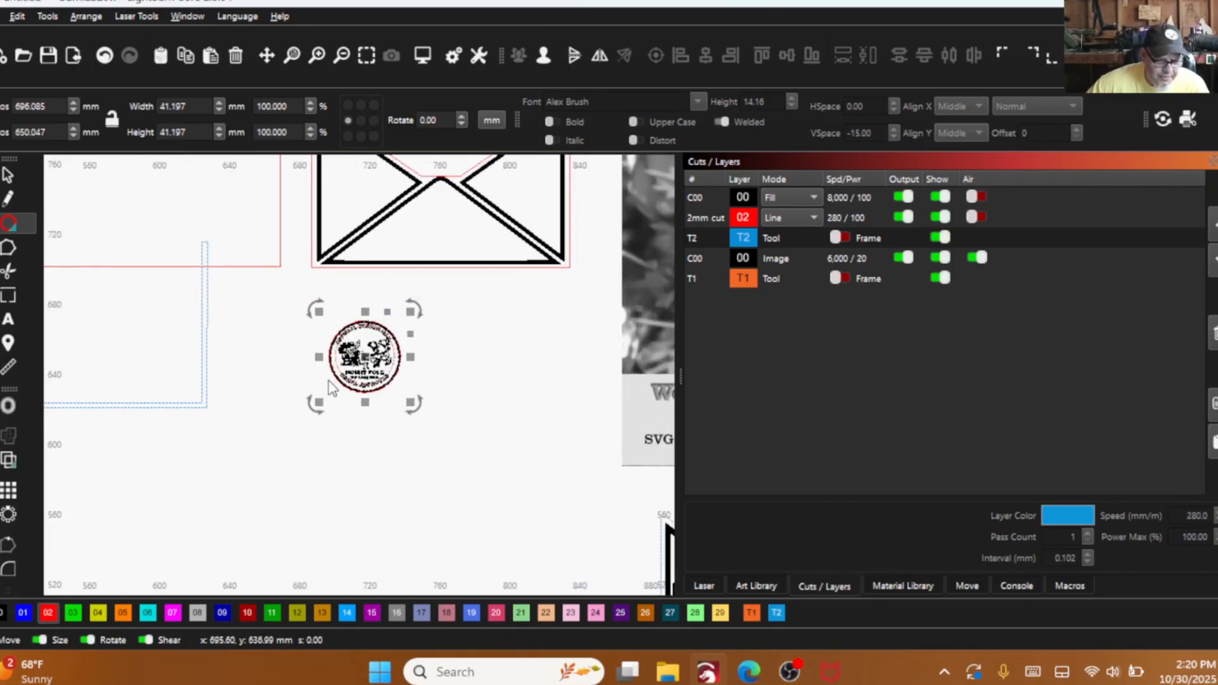
drag(214, 307, 331, 417)
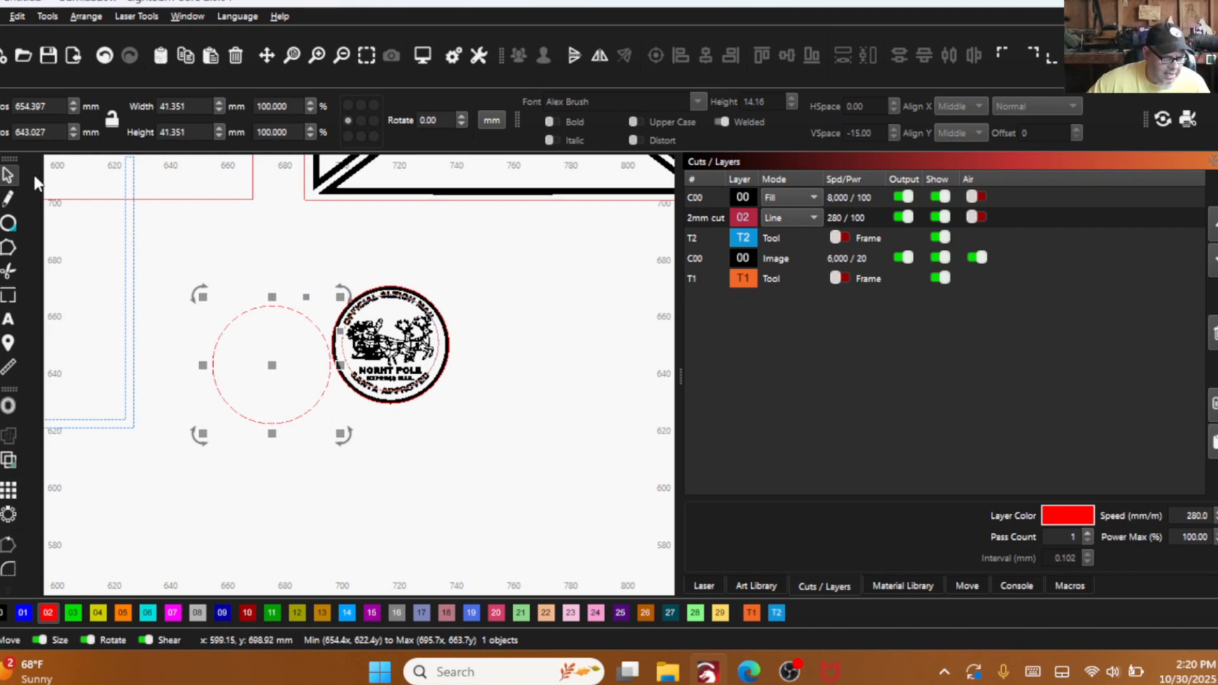
mouse_move(274, 365)
mouse_down()
mouse_move(393, 347)
mouse_move(267, 347)
mouse_up()
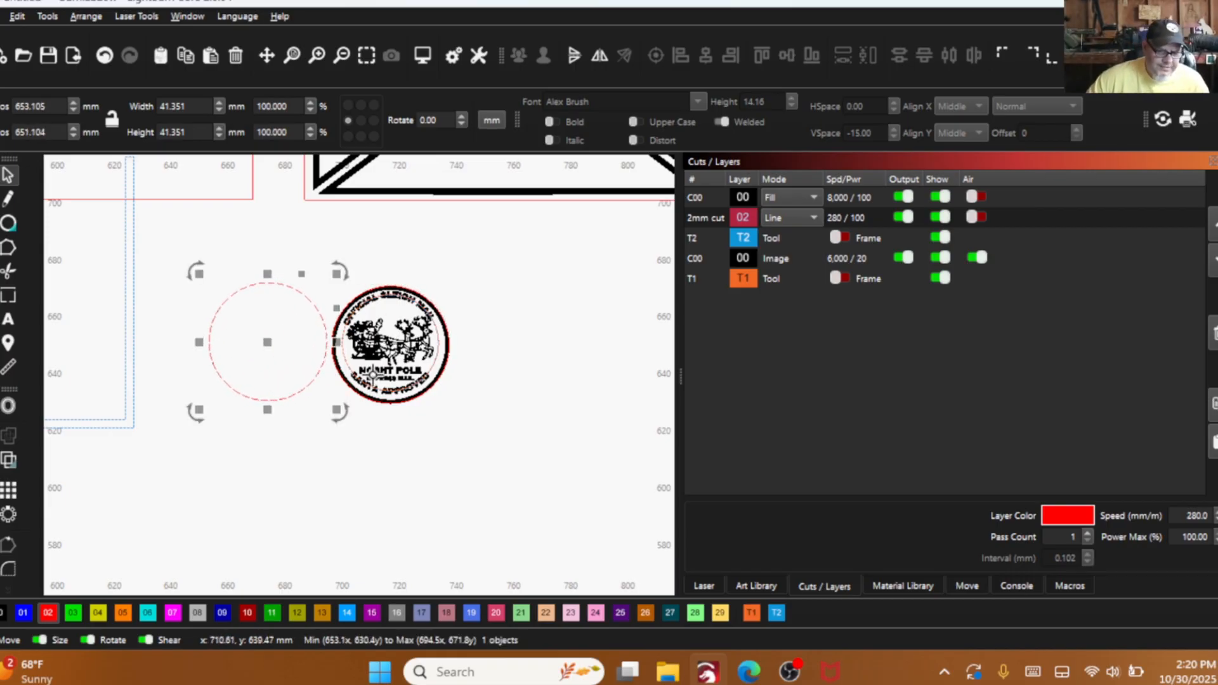
scroll(359, 320, up, 3)
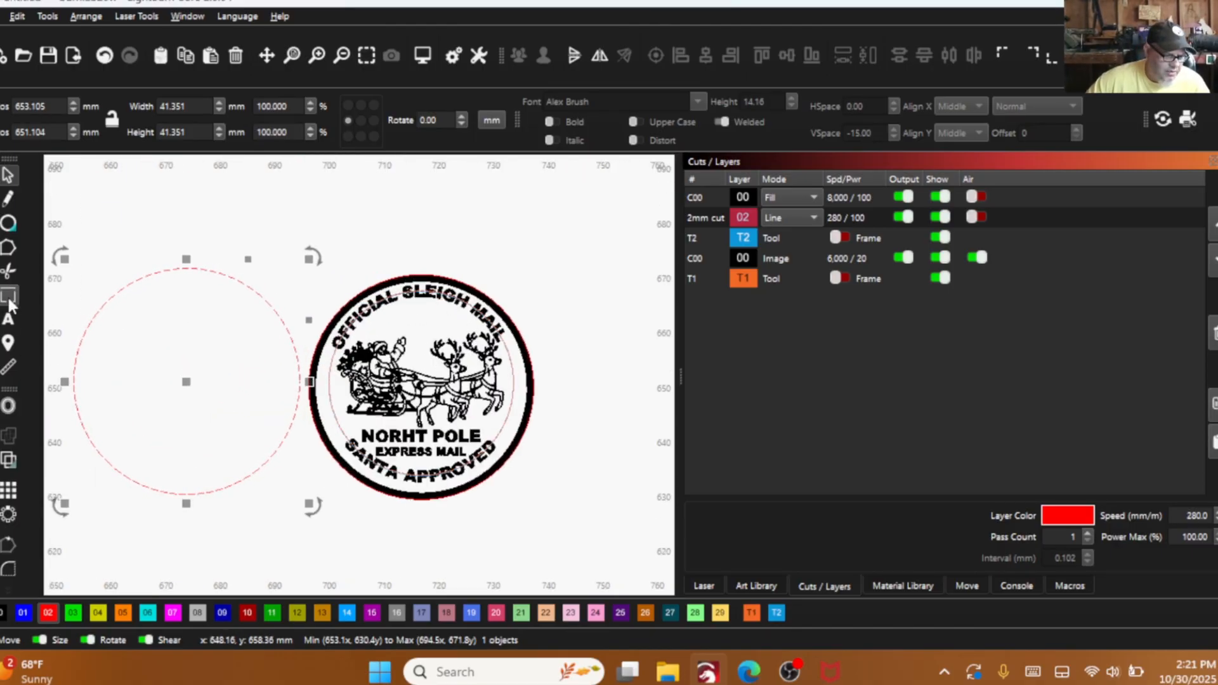
click(8, 319)
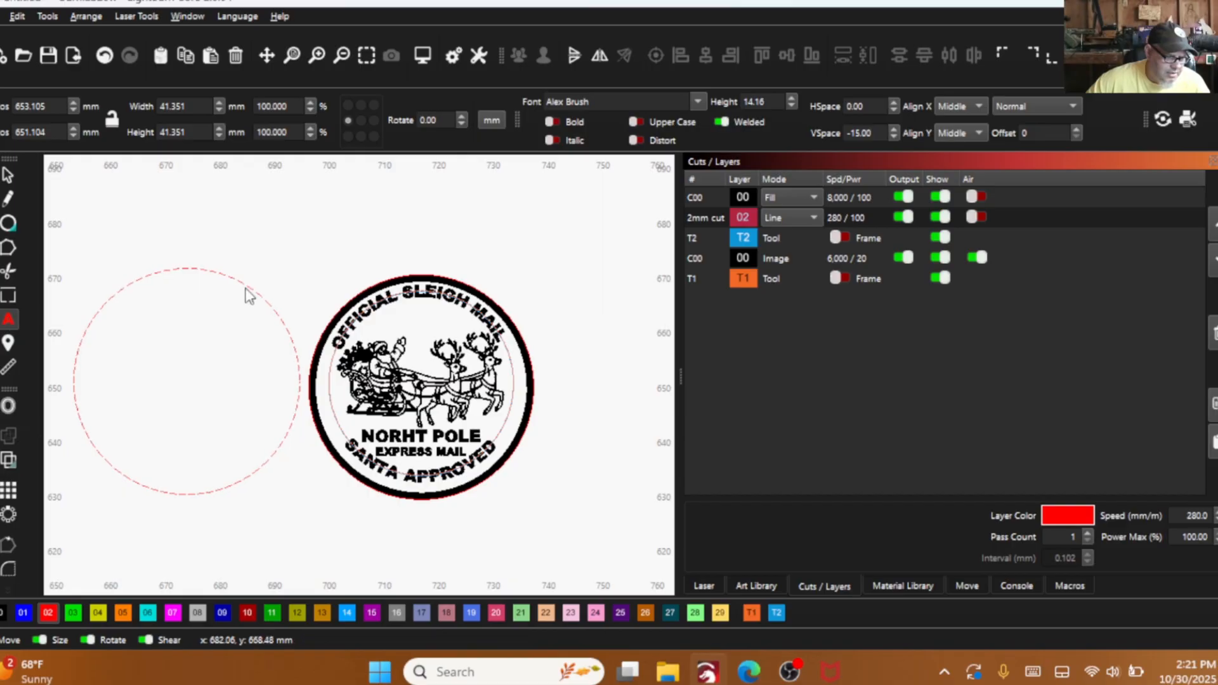
scroll(501, 346, up, 3)
click(501, 346)
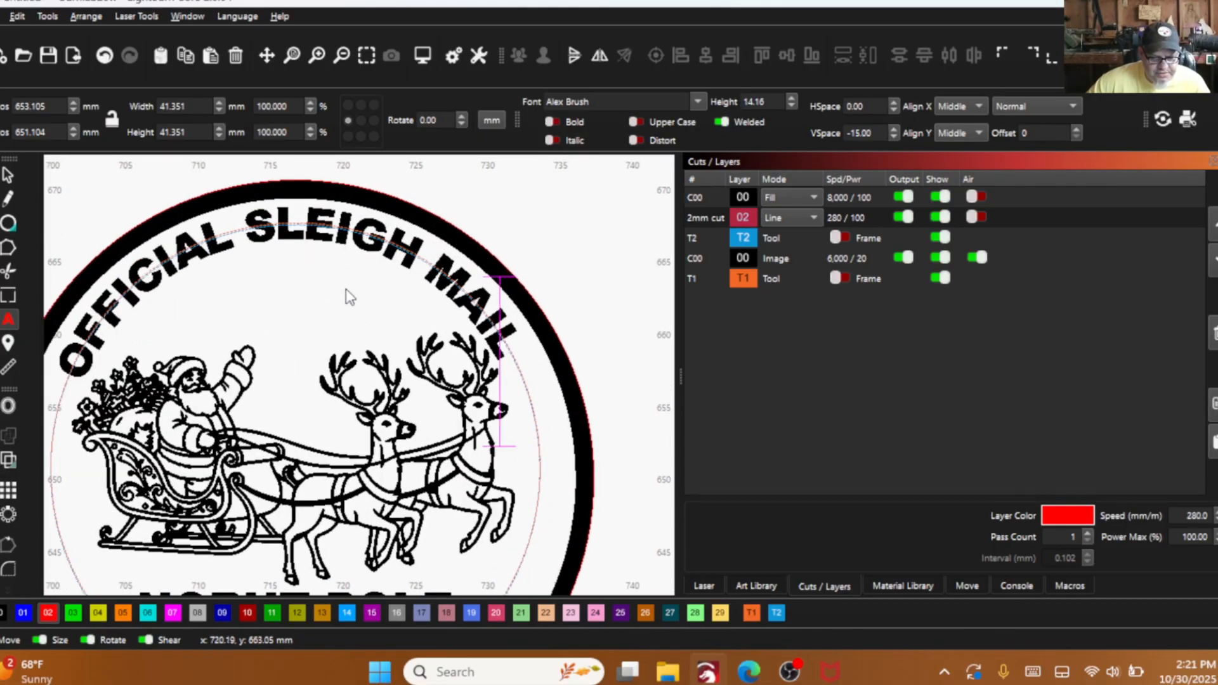
click(8, 175)
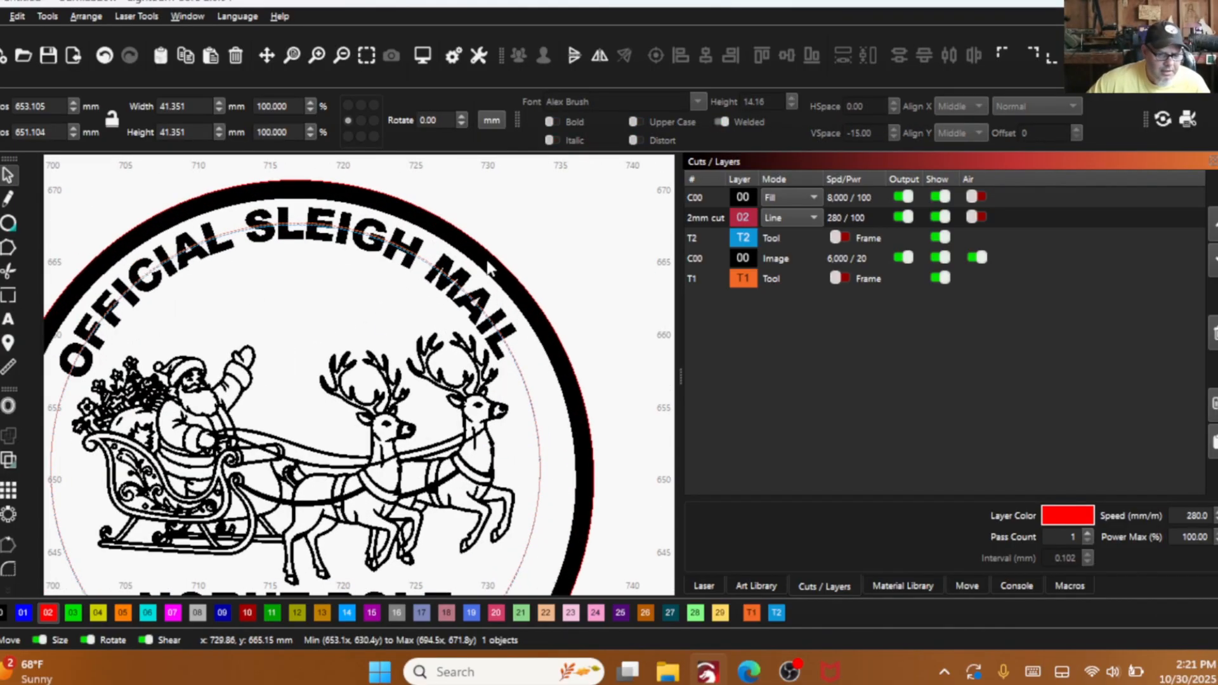
- Select the round seal design and ungroup it into its separate objects
click(467, 289)
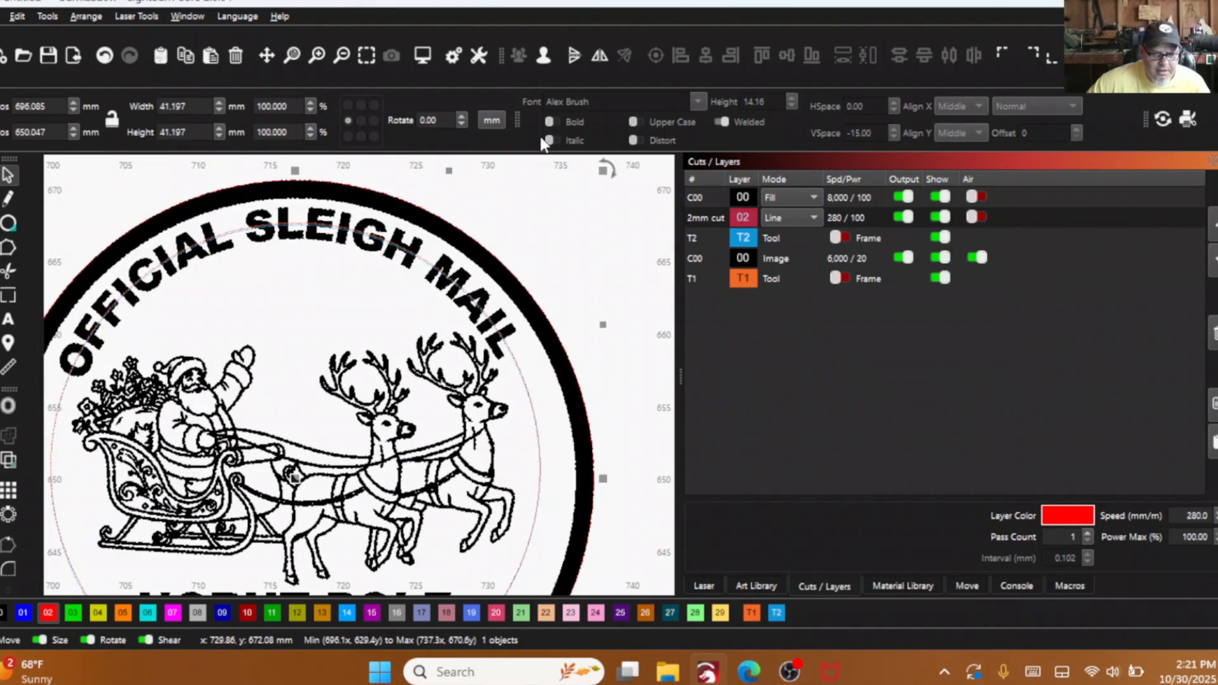
scroll(504, 215, down, 3)
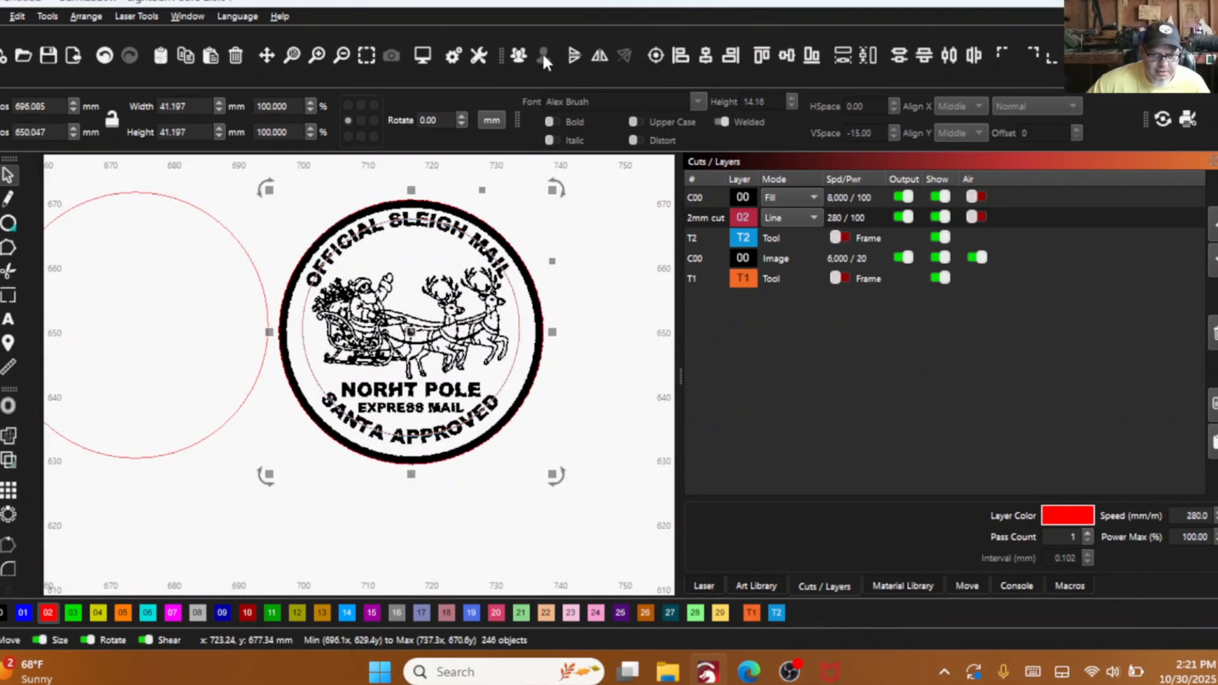
- Replace the last two letters of the seal's upper curved text so it reads "OFFICIAL SLEIGH MAil"
click(618, 307)
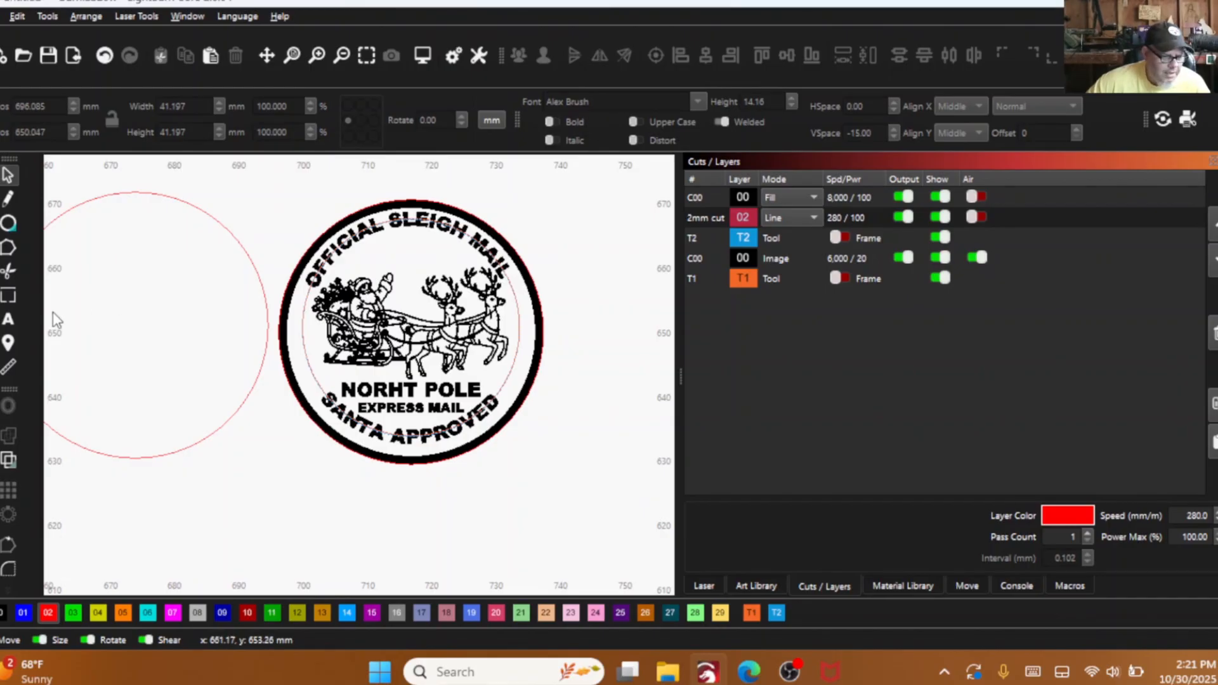
click(8, 319)
scroll(419, 333, up, 1)
scroll(425, 336, up, 2)
scroll(524, 305, down, 2)
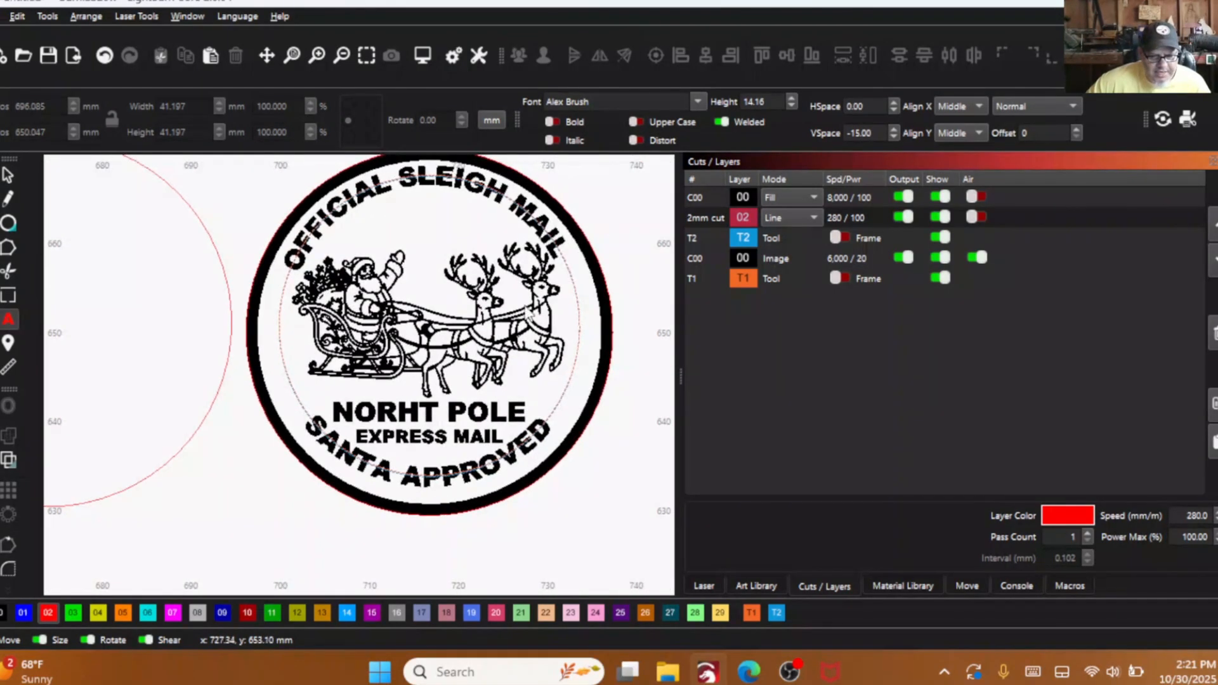
click(558, 244)
scroll(572, 266, up, 3)
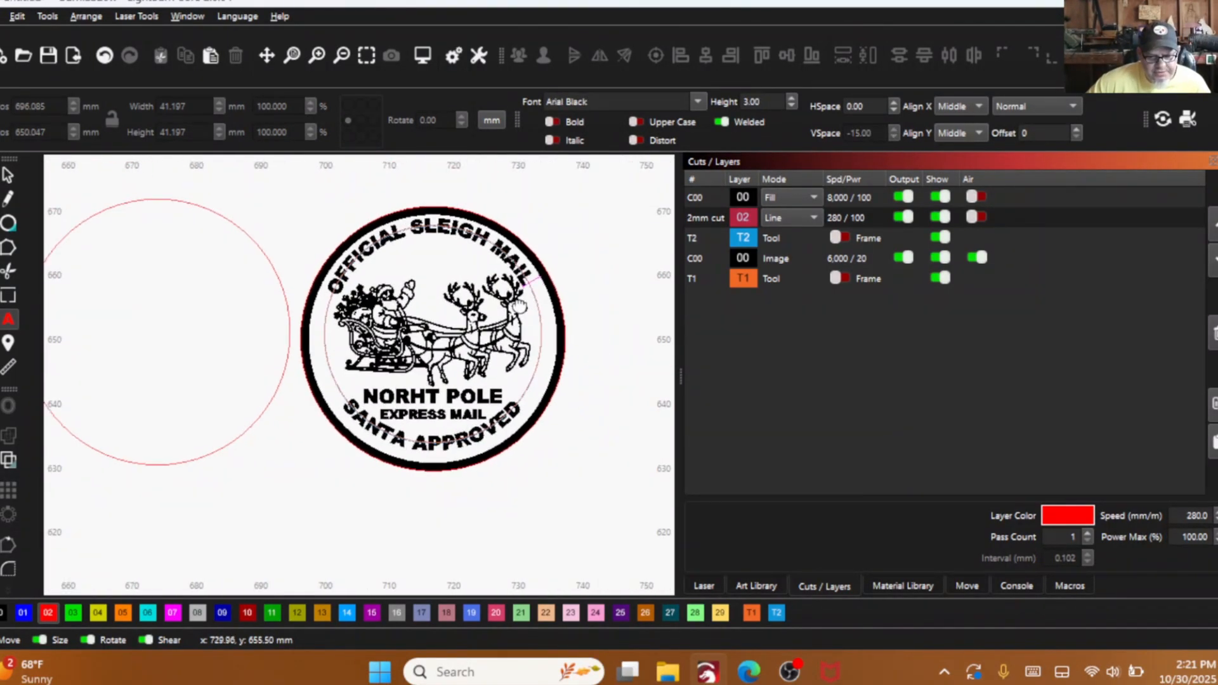
scroll(526, 296, down, 1)
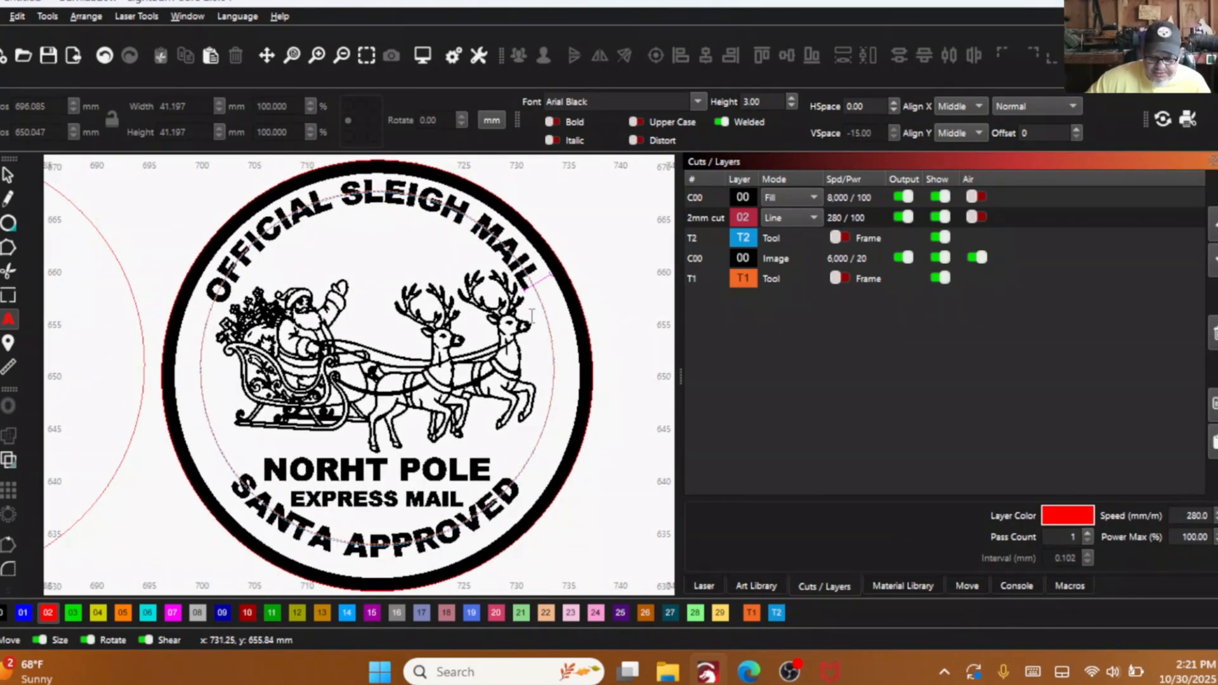
key(BackSpace)
key(BackSpace)
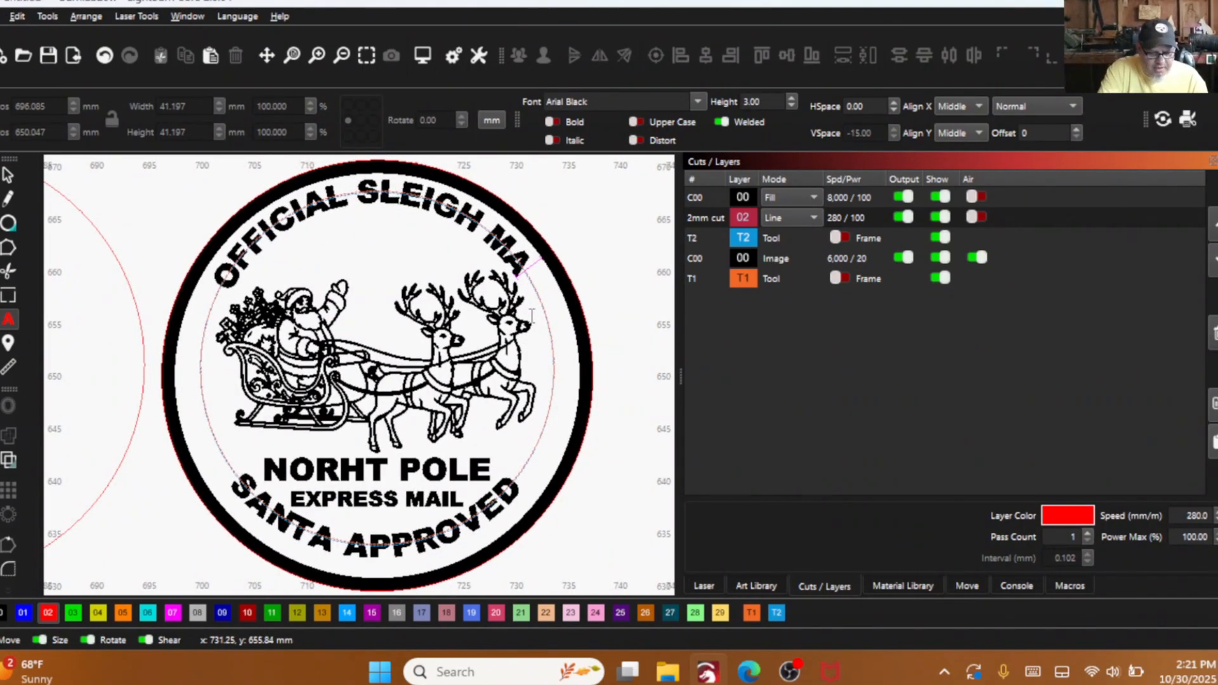
text(il)
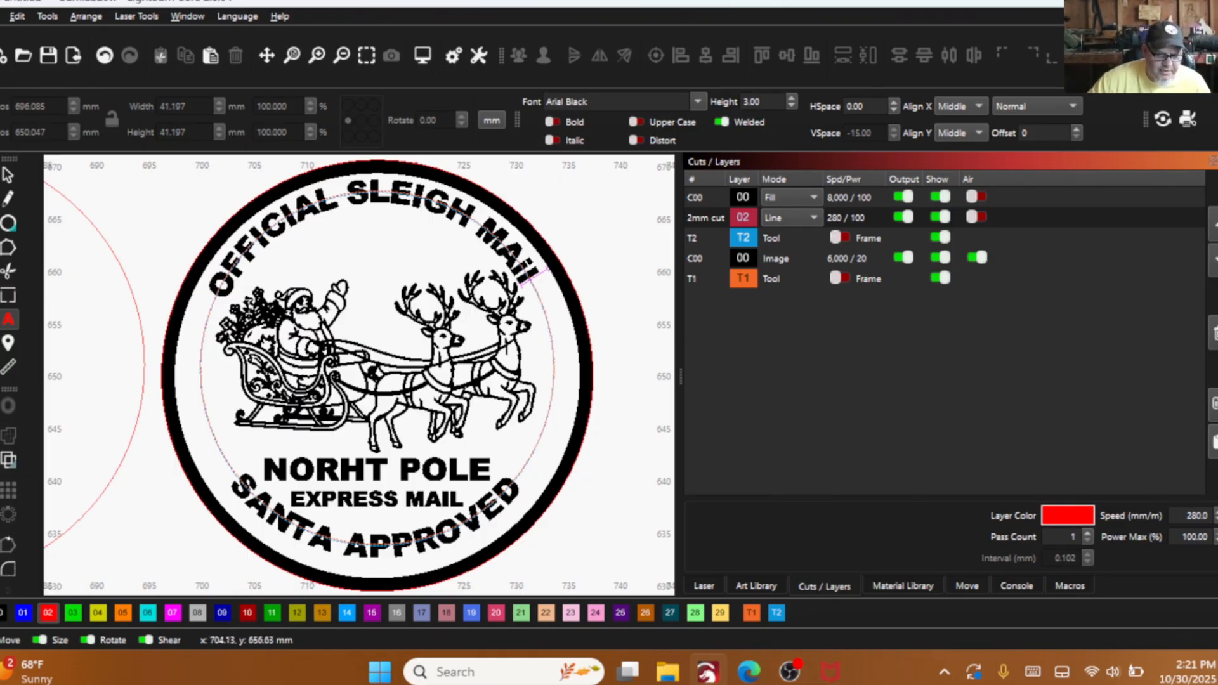
- Try a lowercase "e" at the end of the seal's "NORHT POLE" line and restore the capital "E"
click(493, 470)
key(BackSpace)
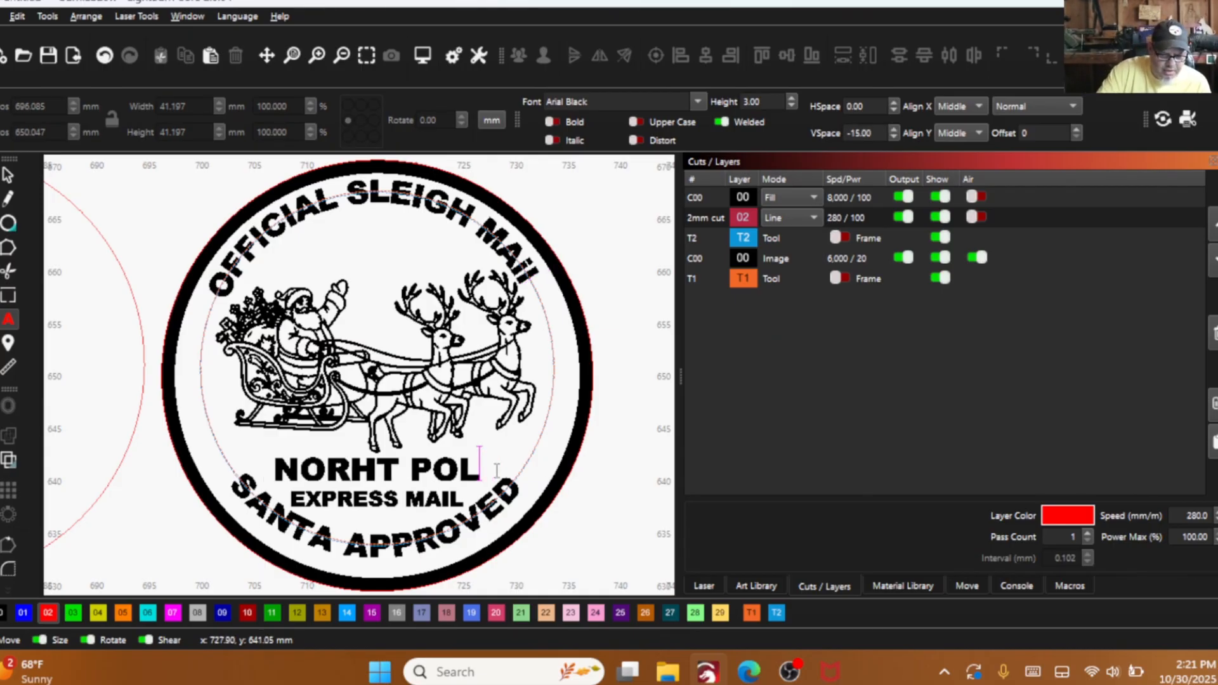
text(e)
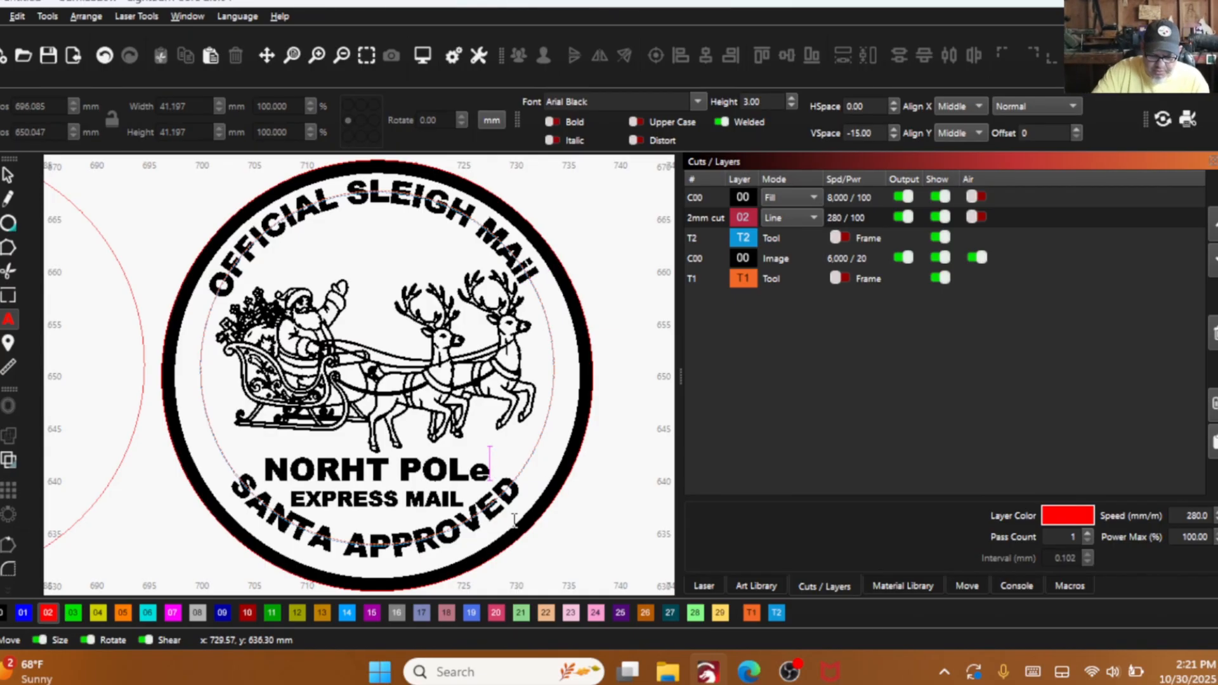
key(BackSpace)
text(E)
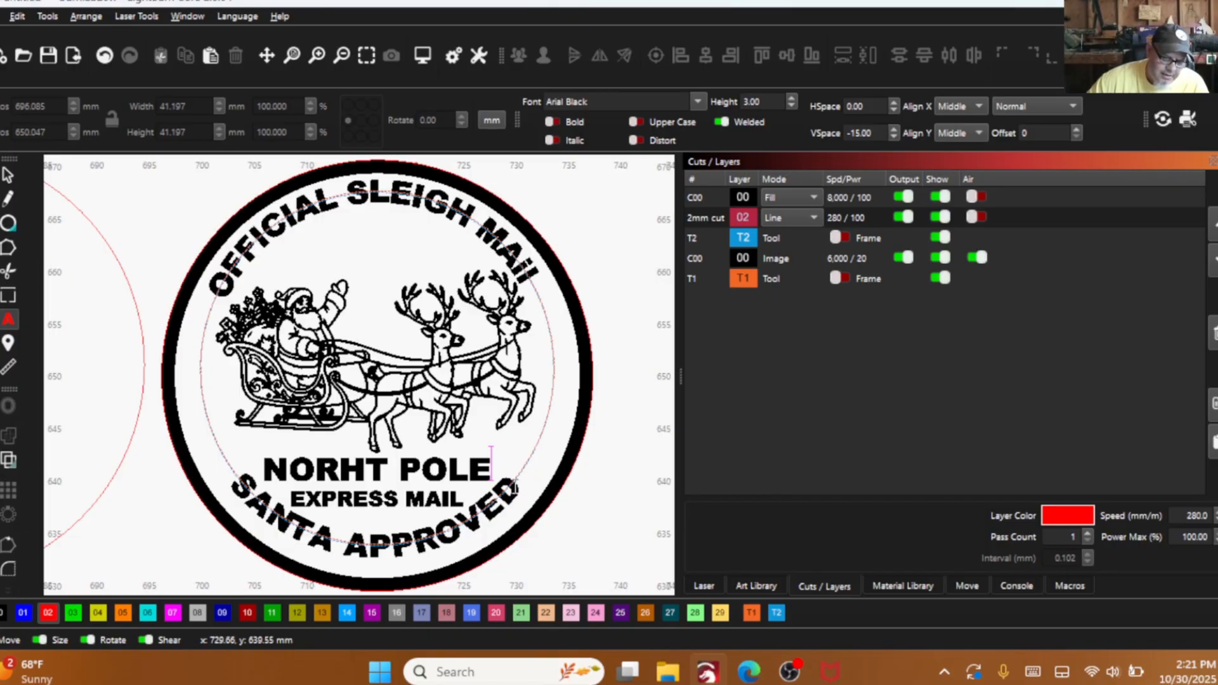
- Try a lowercase "d" at the end of the curved "SANTA APPROVED" text and restore the capital "D"
key(BackSpace)
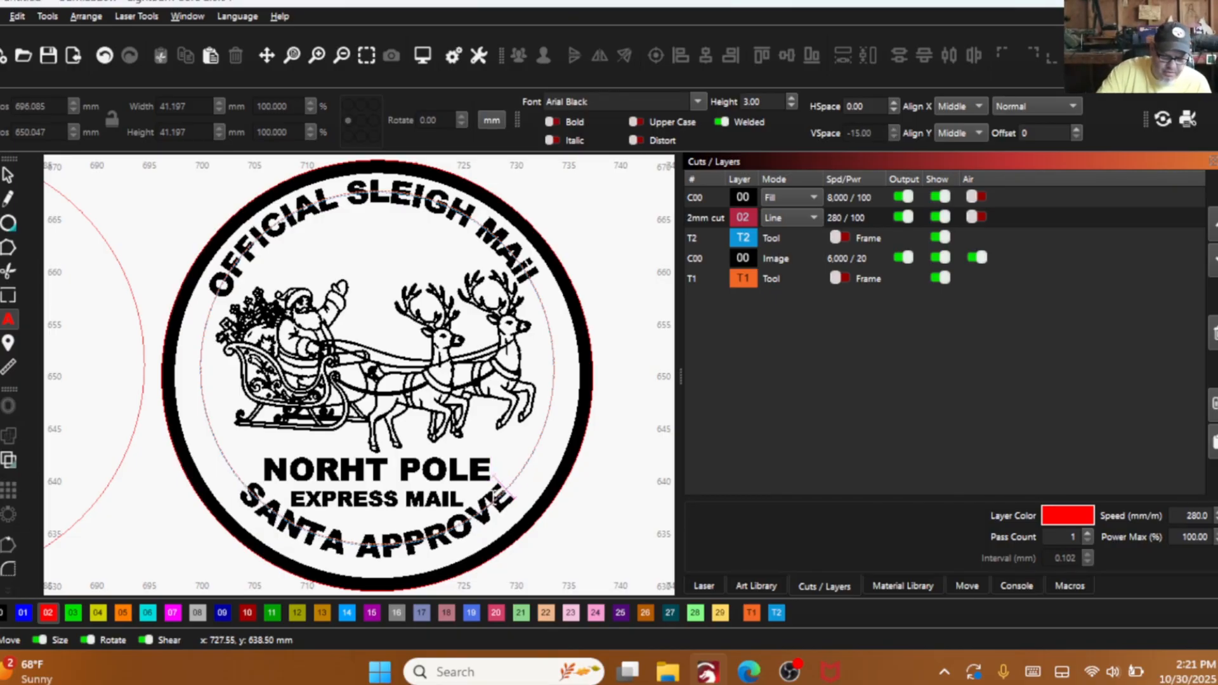
text(d)
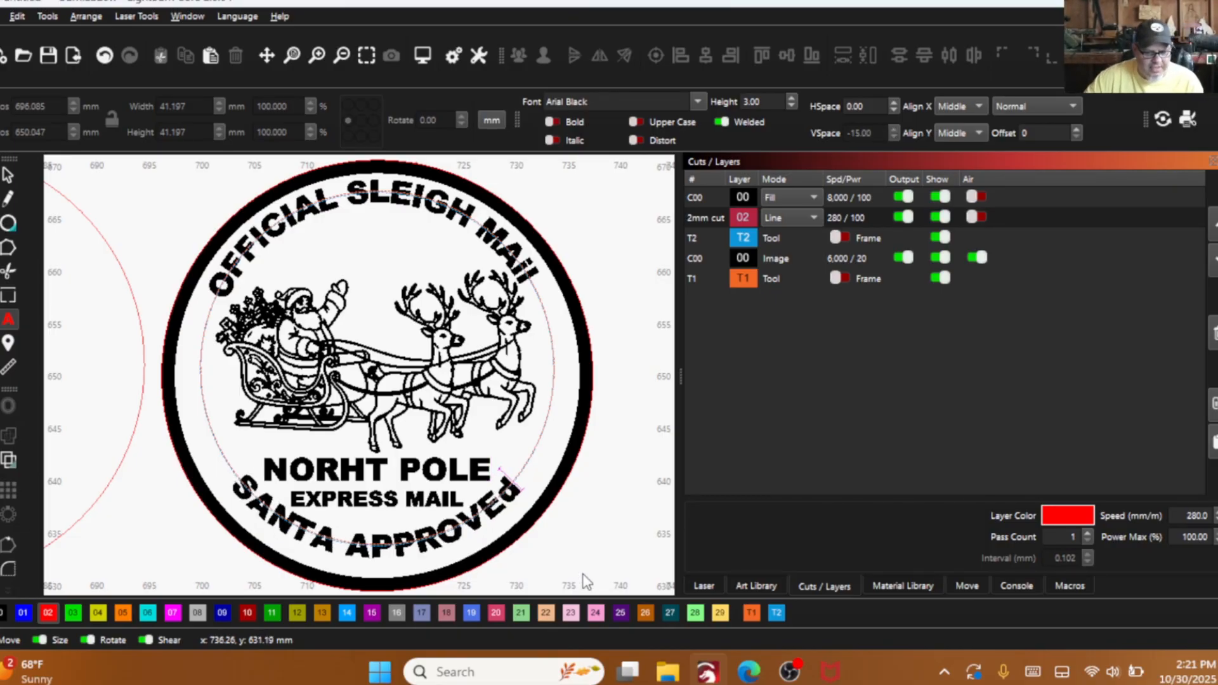
key(BackSpace)
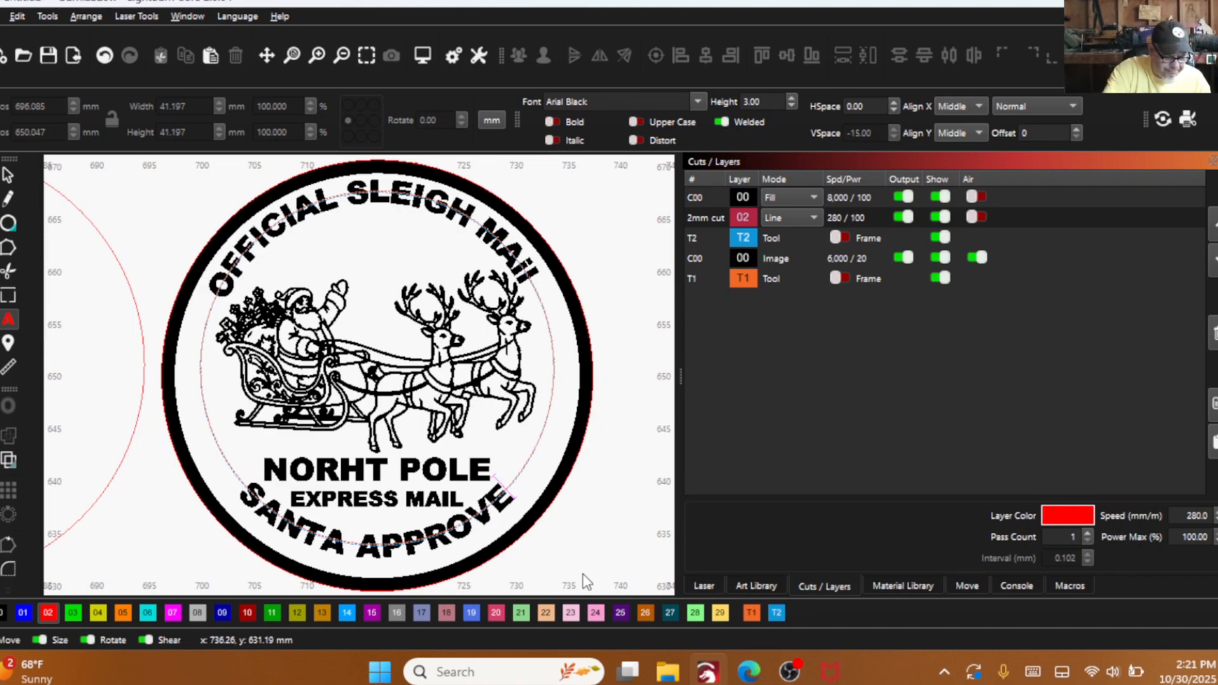
text(D)
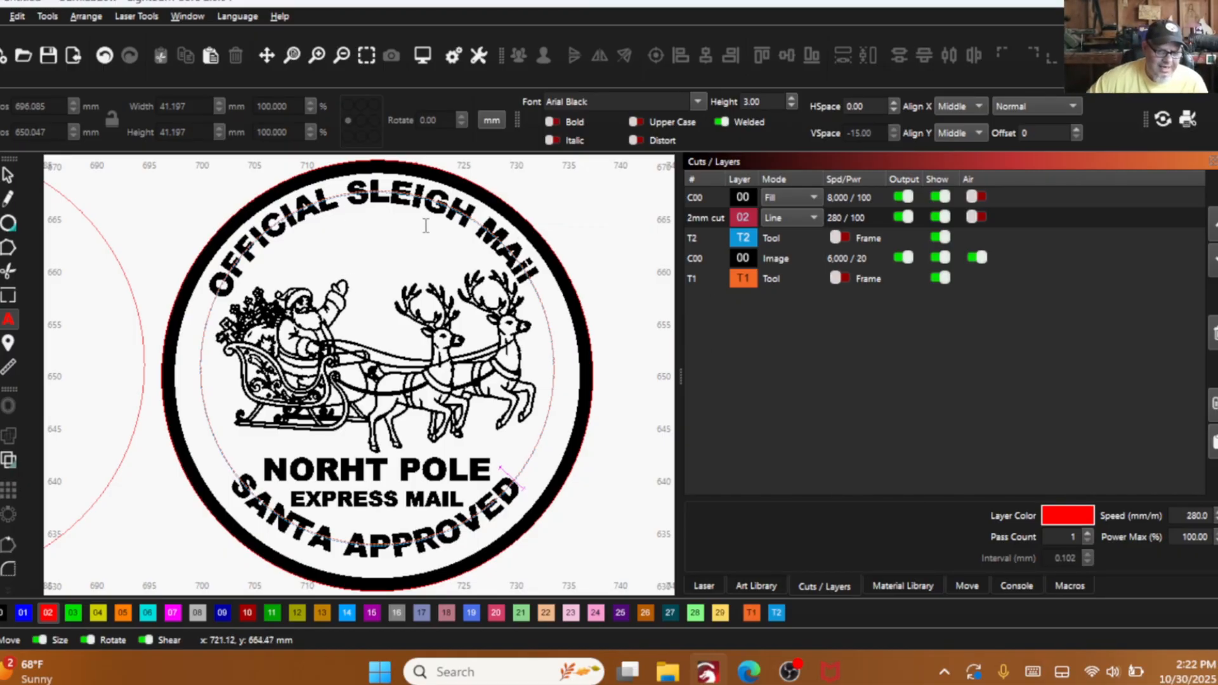
- Select the blank circle to the left of the seal and assign it to fill layer 00
scroll(359, 355, down, 3)
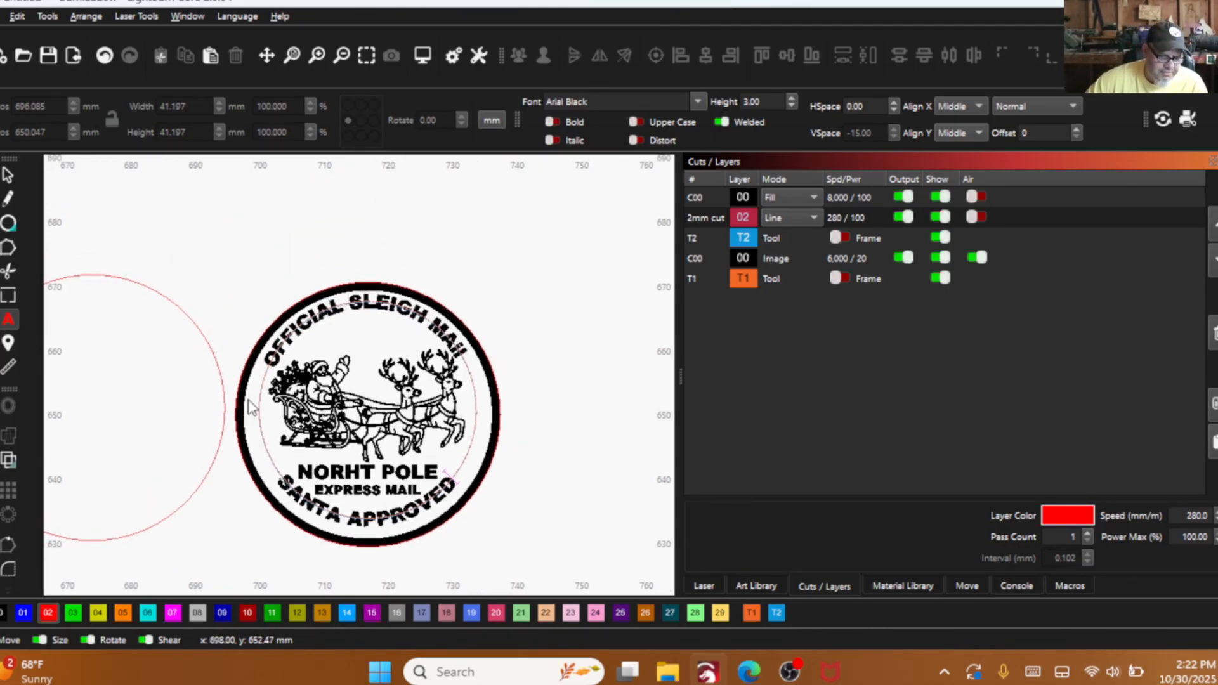
scroll(389, 322, down, 3)
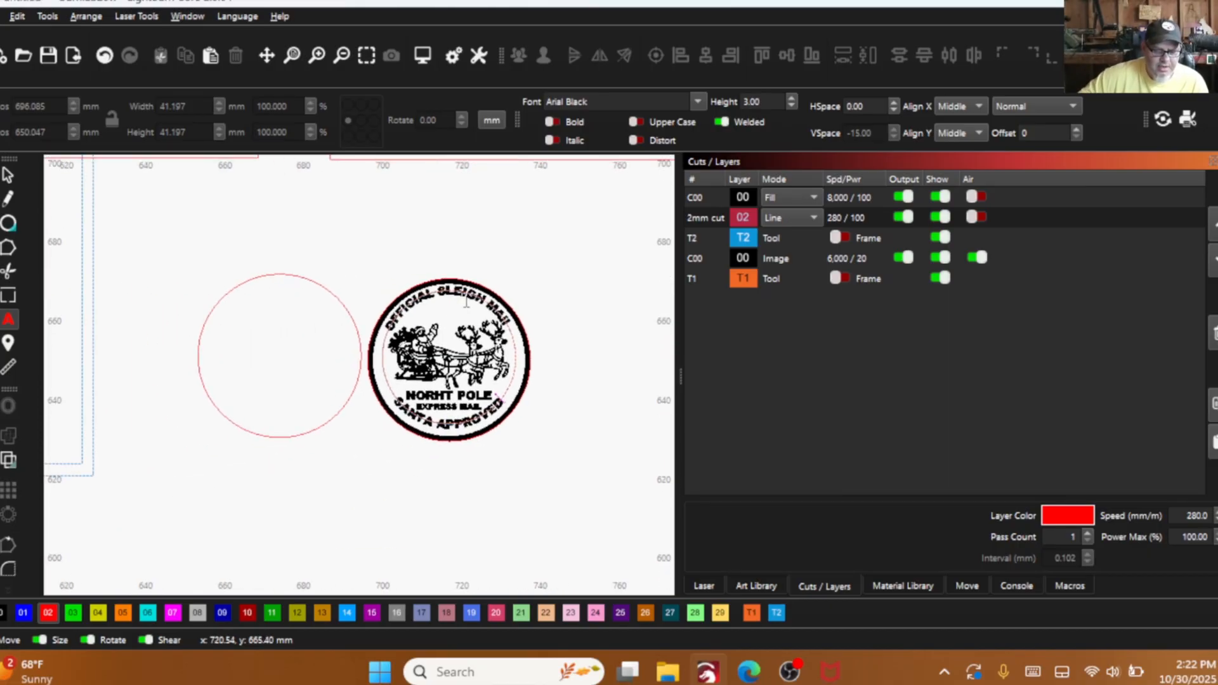
scroll(353, 317, up, 1)
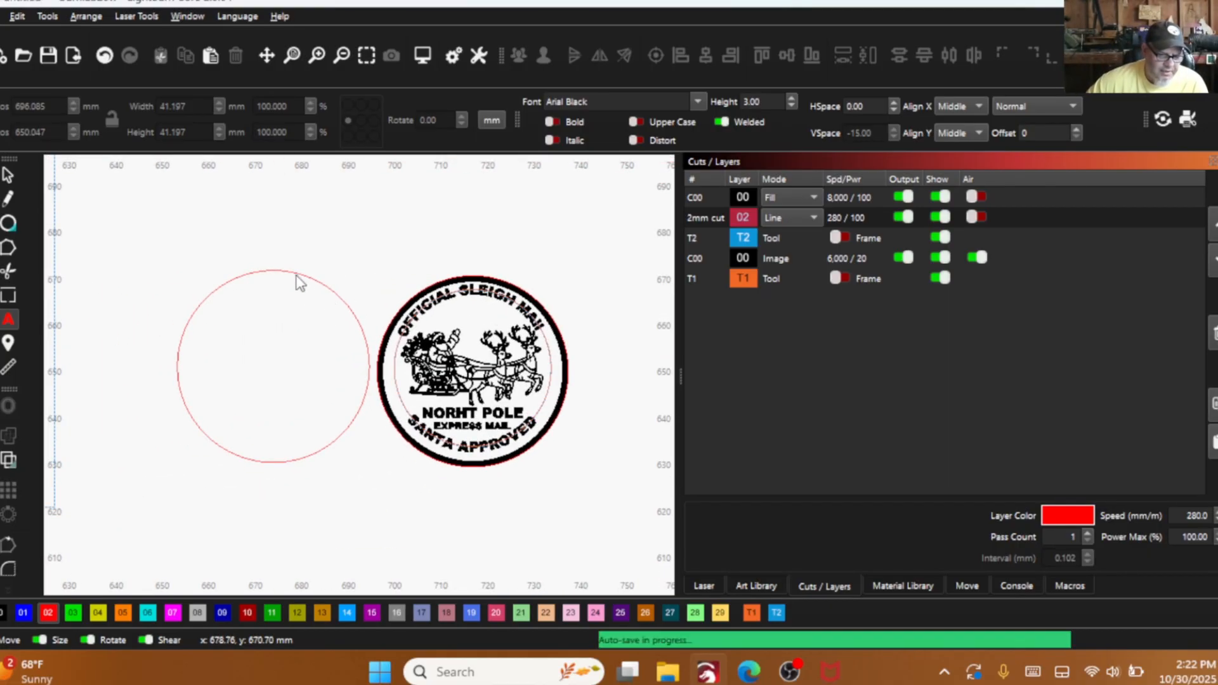
key(Escape)
drag(216, 288, 182, 264)
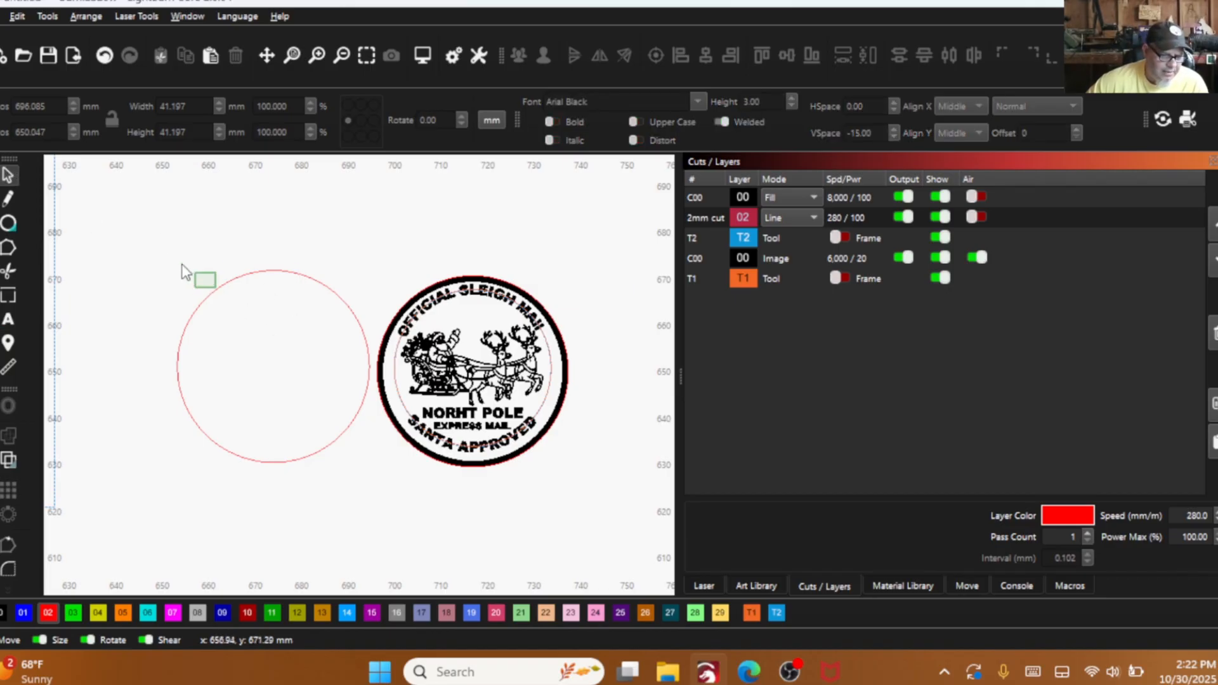
drag(232, 314, 179, 258)
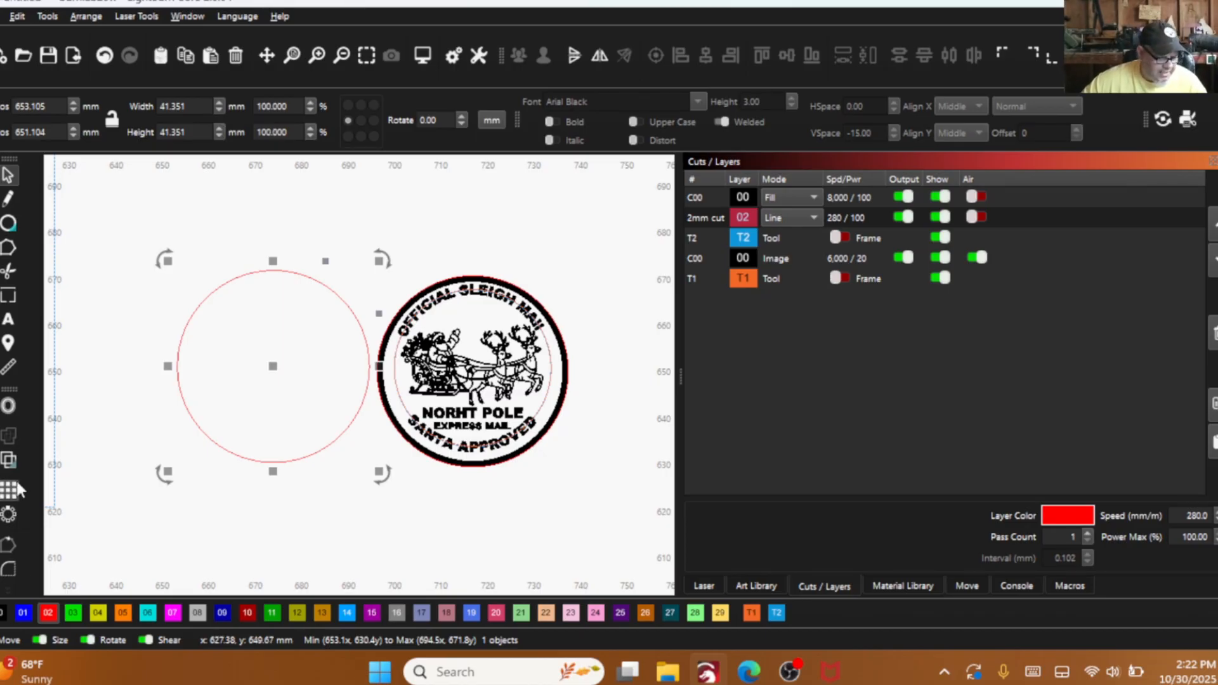
click(4, 612)
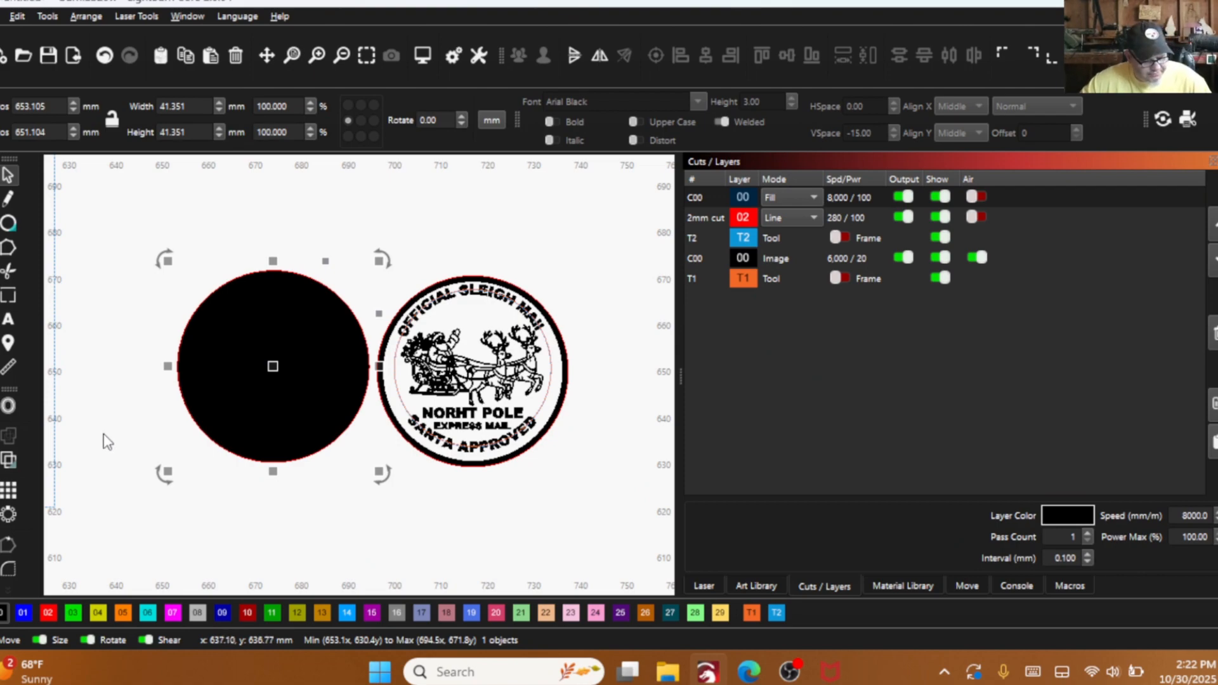
- Show the design in wireframe and offset the blank circle inward by 1.5 mm, keeping the original circle
key(alt+shift+w)
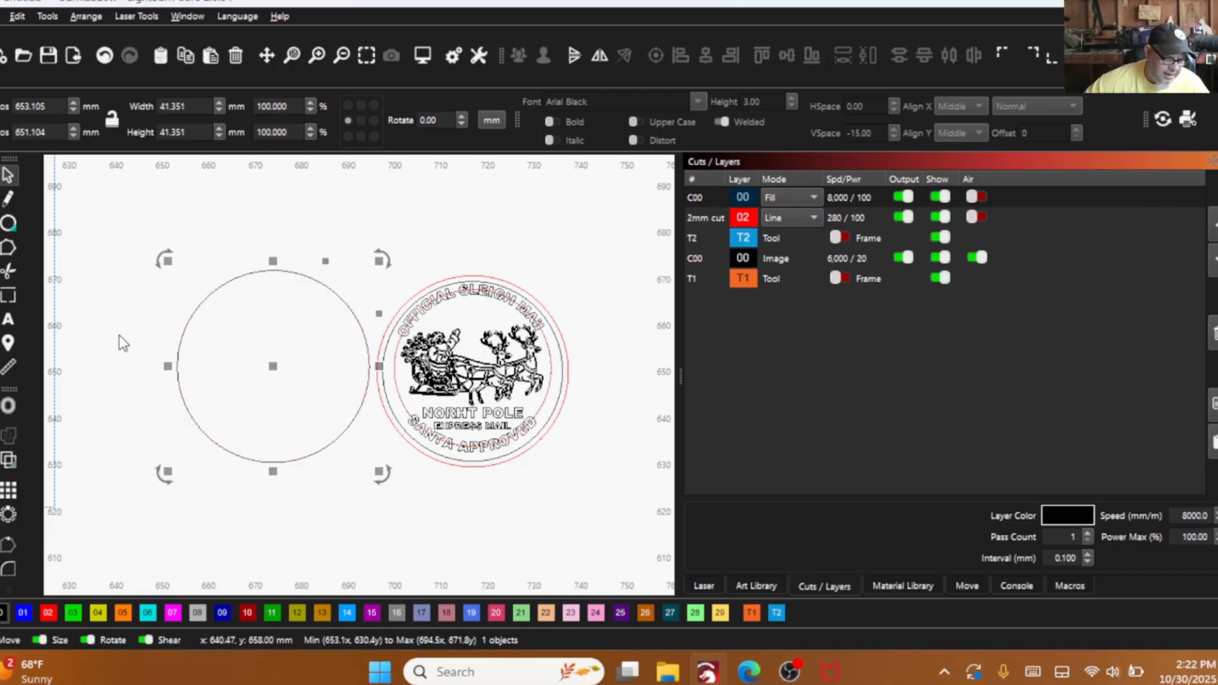
click(10, 407)
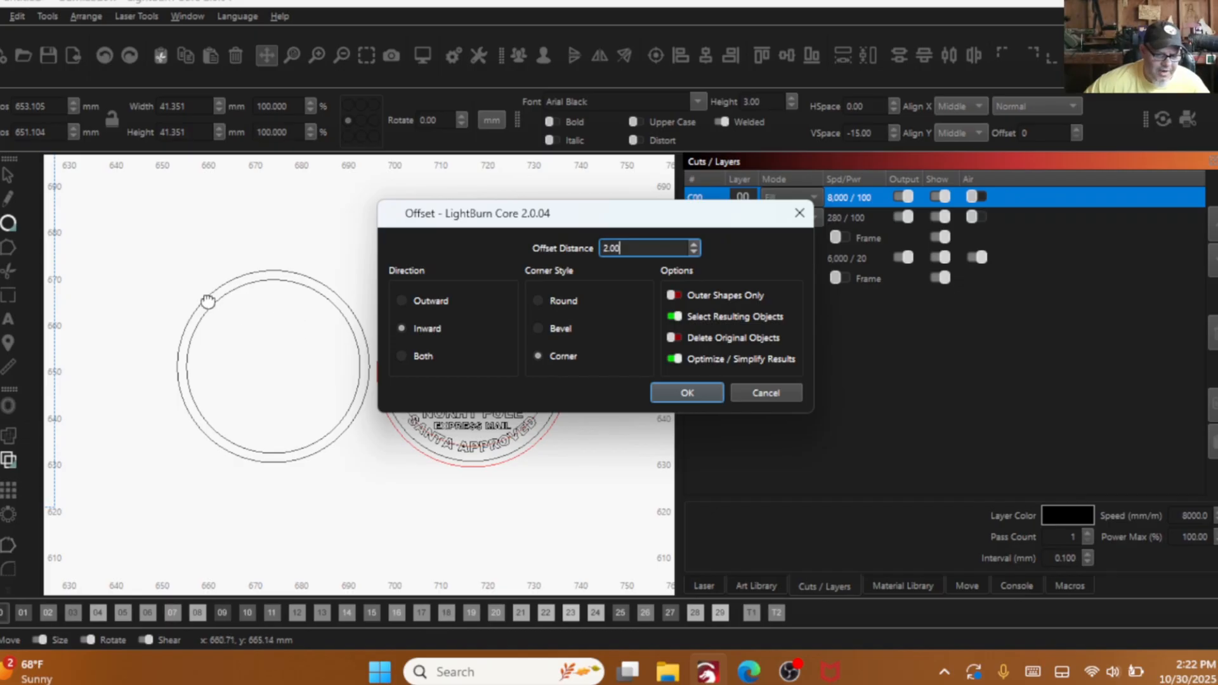
drag(630, 253, 603, 248)
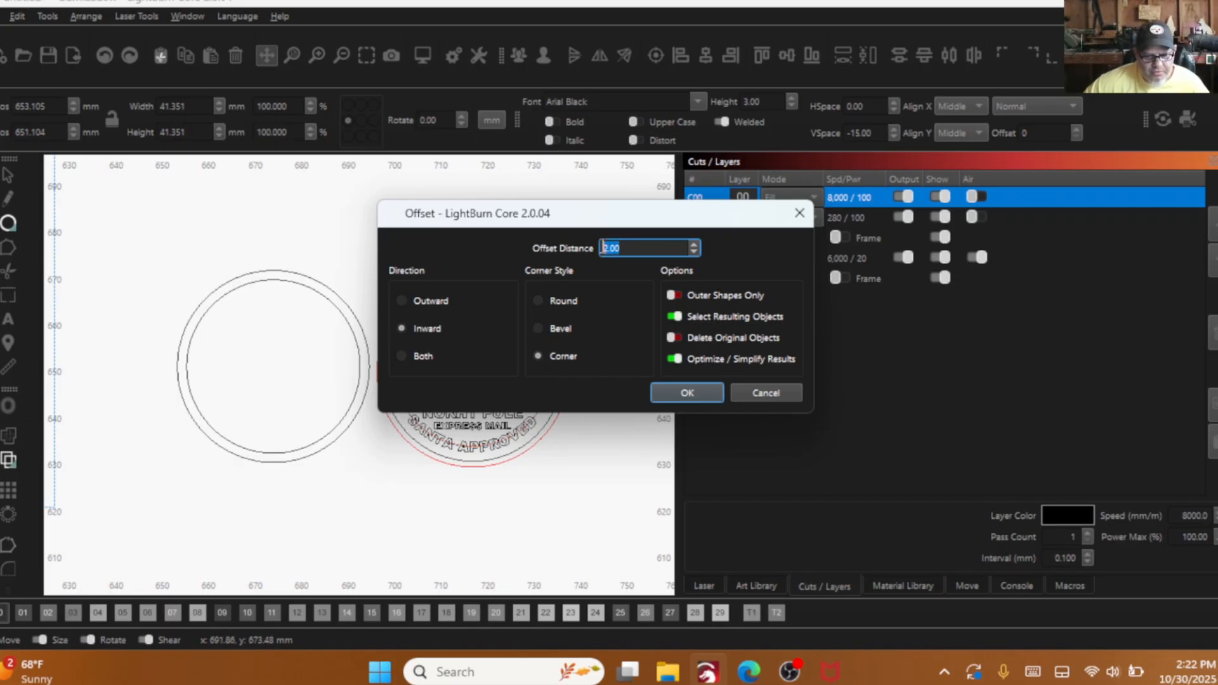
text(1.5)
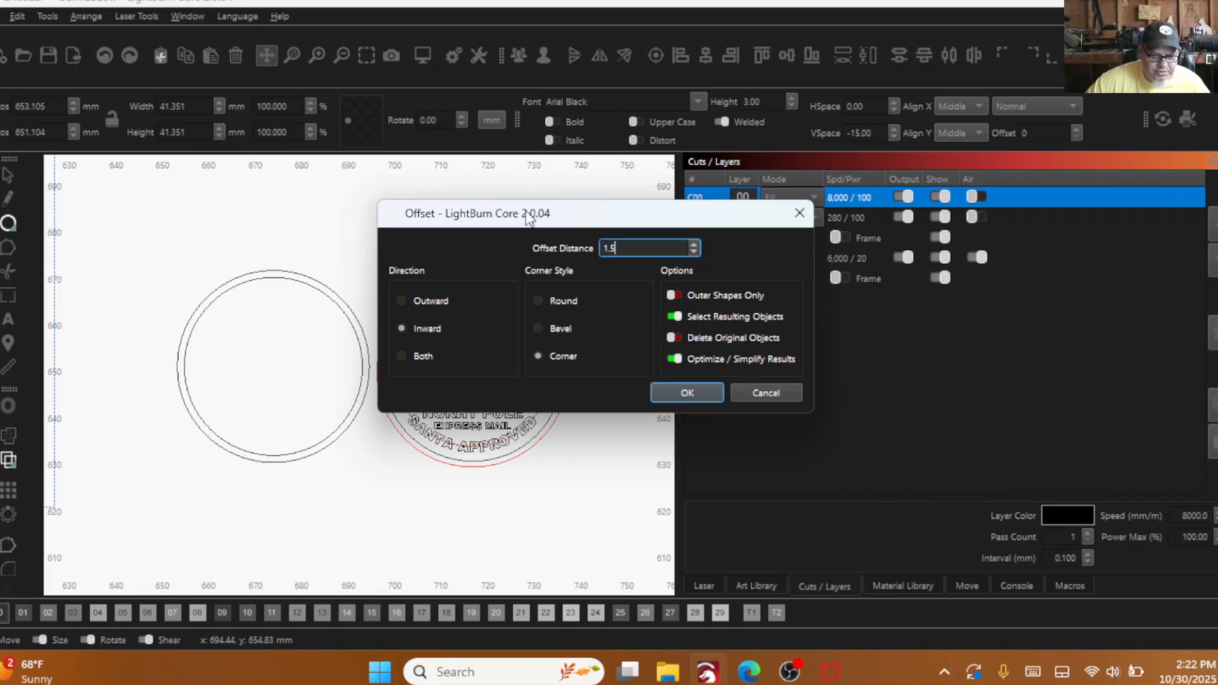
drag(526, 216, 636, 228)
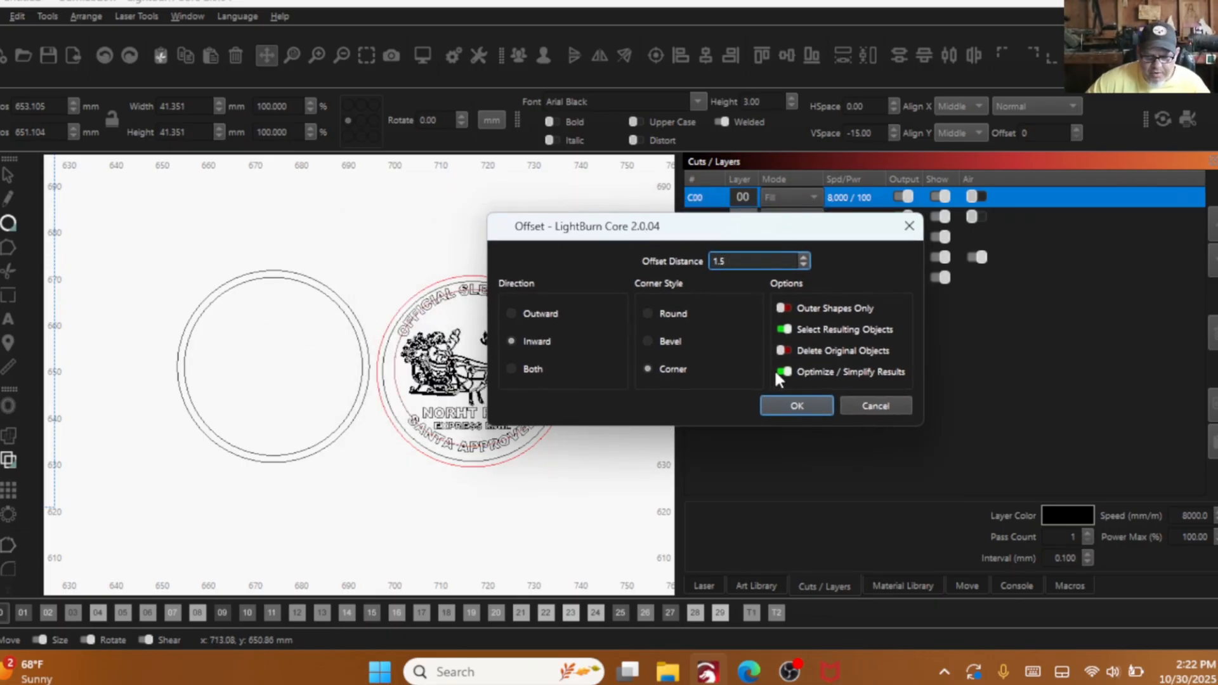
click(796, 407)
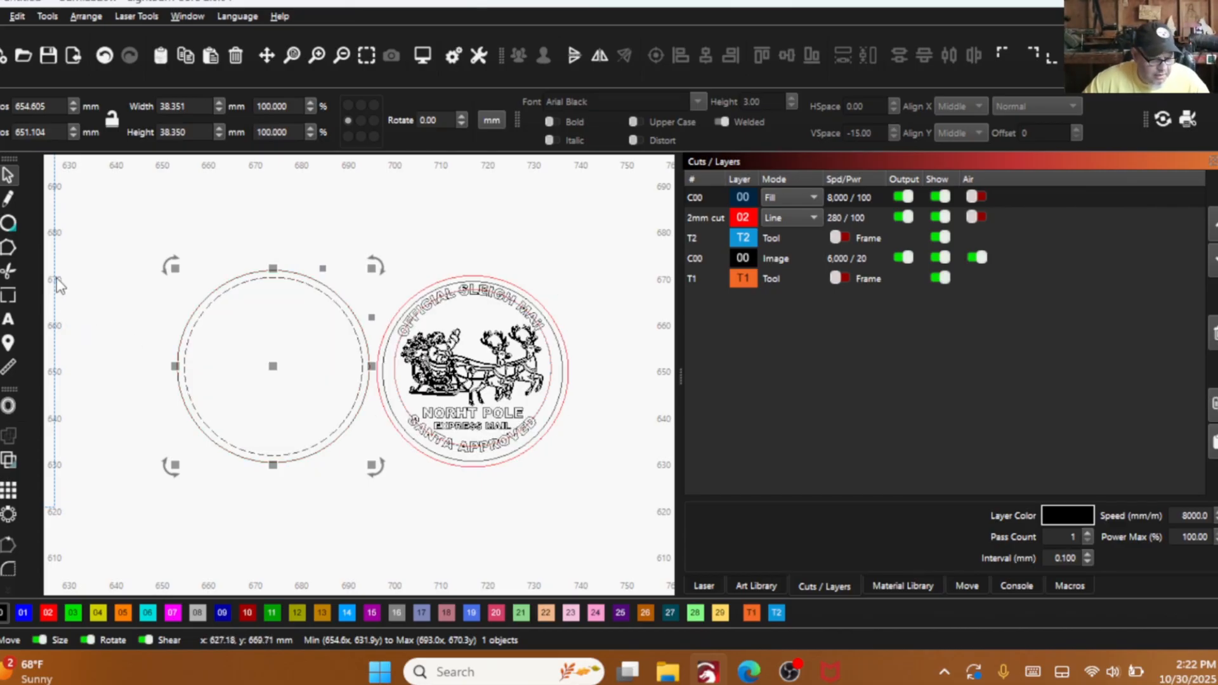
- Try to remove the black outer circle of the offset pair and check the pair in filled view
scroll(166, 308, up, 3)
scroll(213, 317, up, 3)
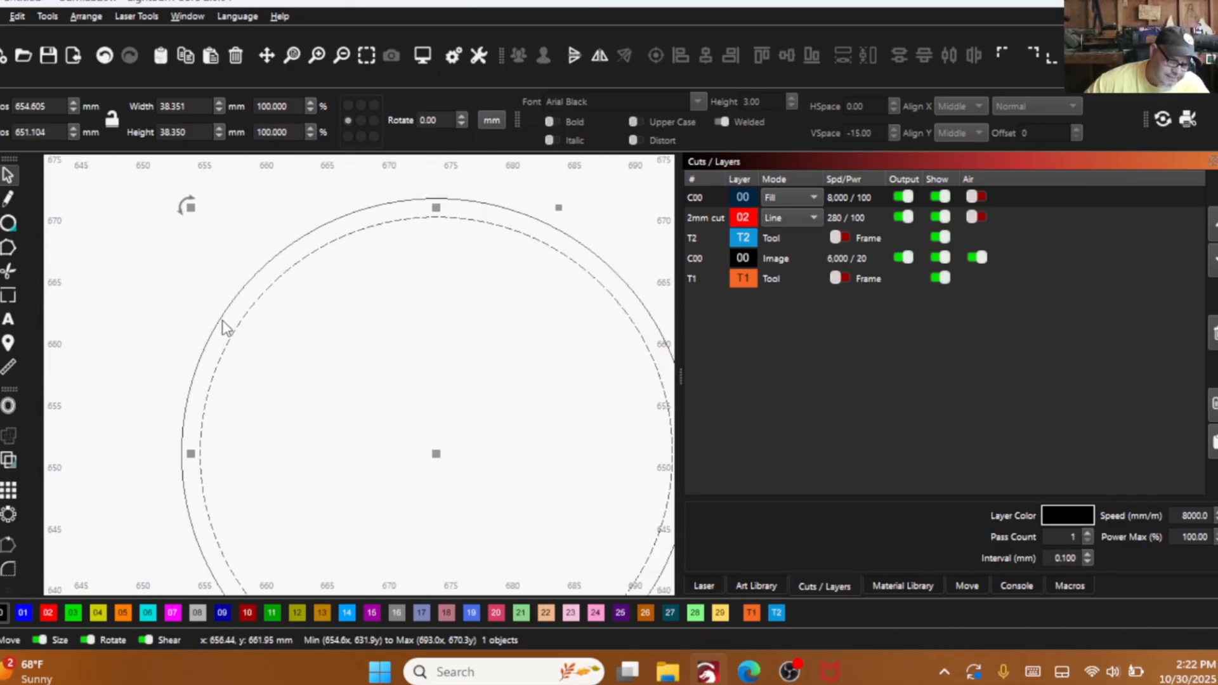
click(230, 320)
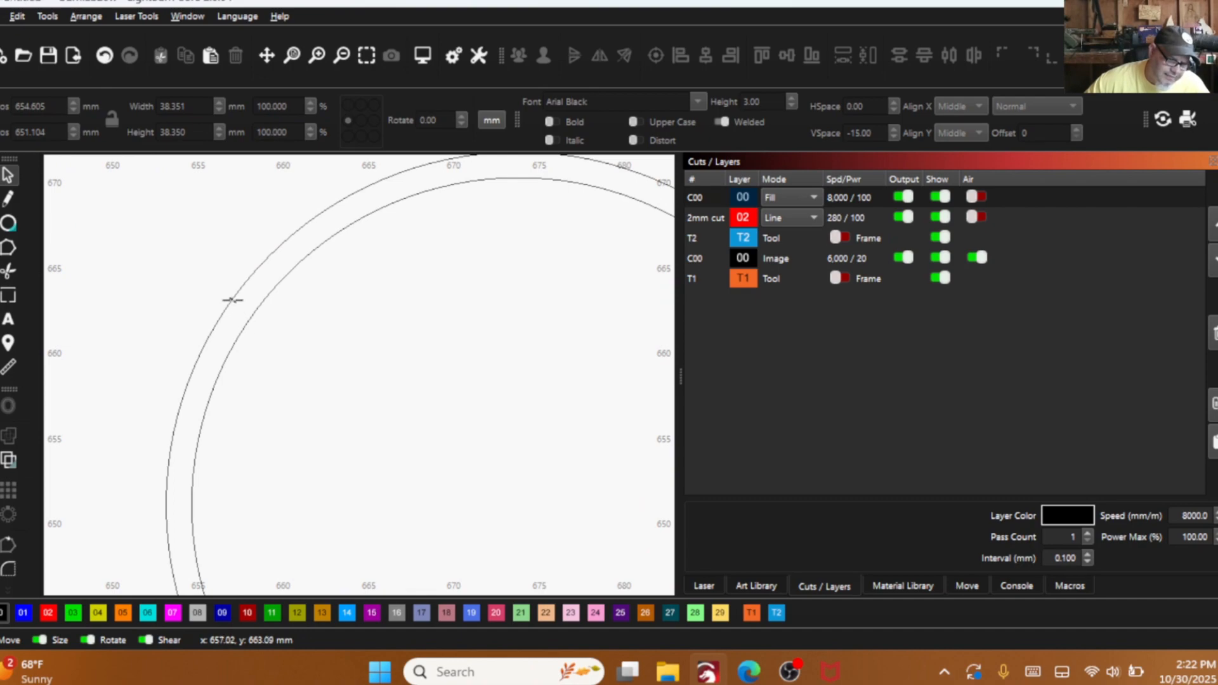
click(232, 300)
scroll(268, 432, down, 1)
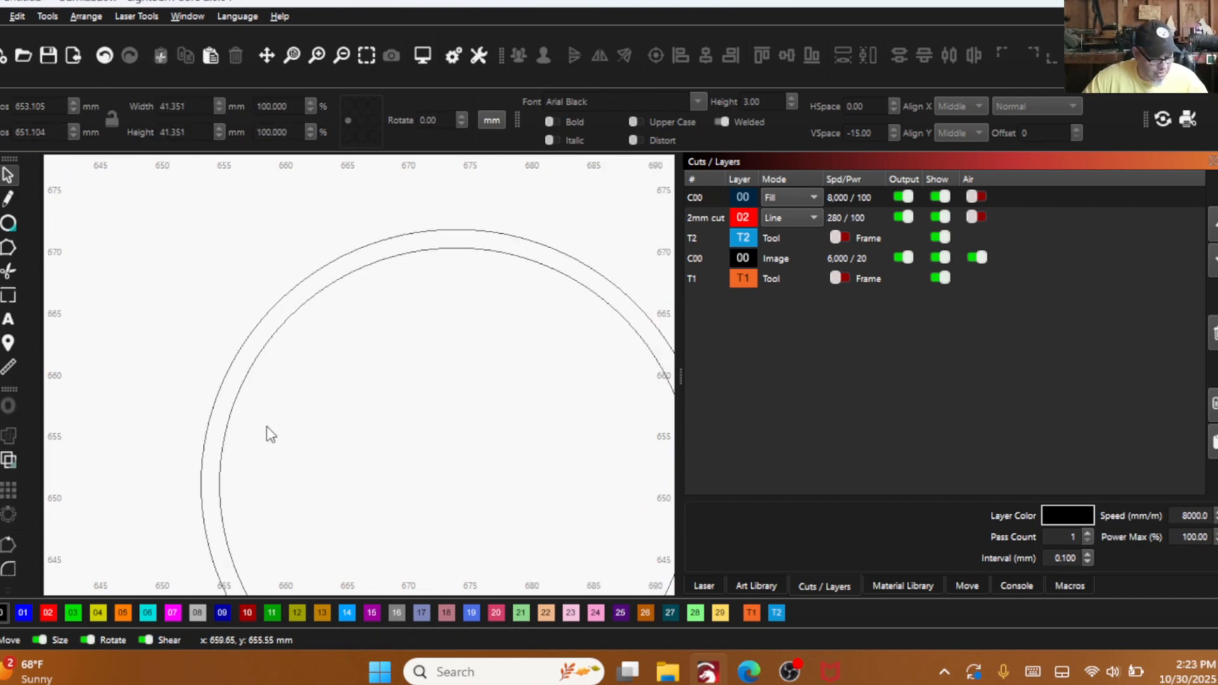
scroll(271, 435, down, 1)
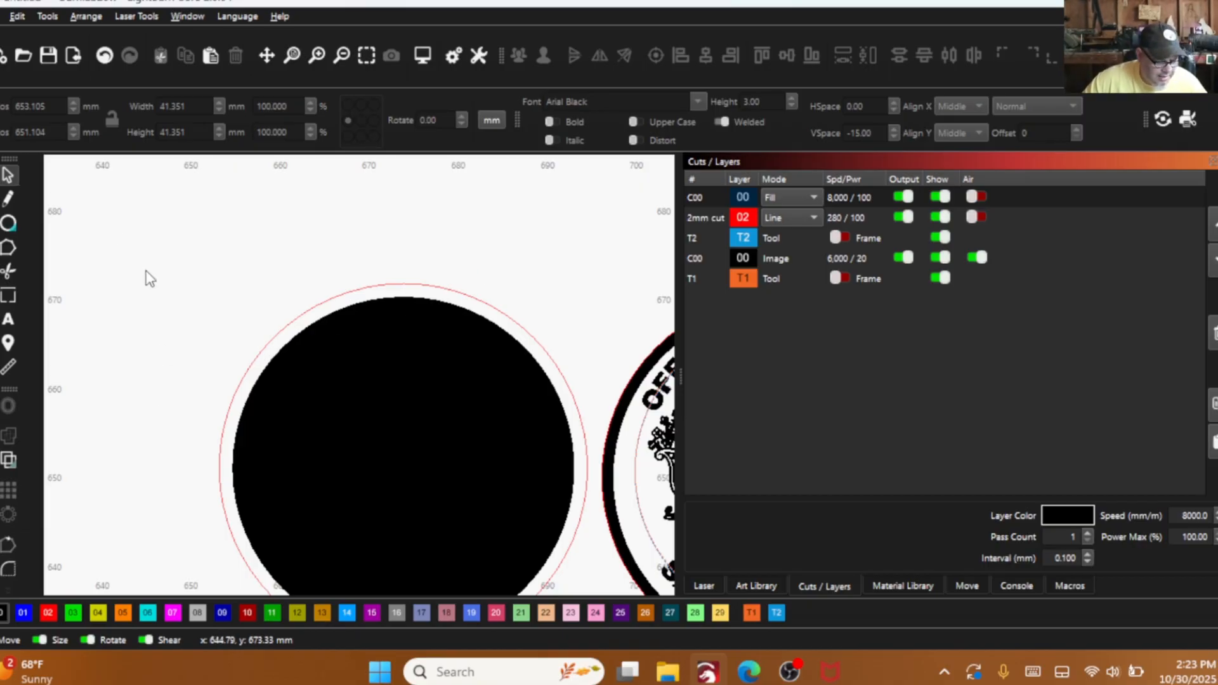
- Undo the recent edits to the circle pair back past the inward offset, and redo them up to the offset
click(105, 55)
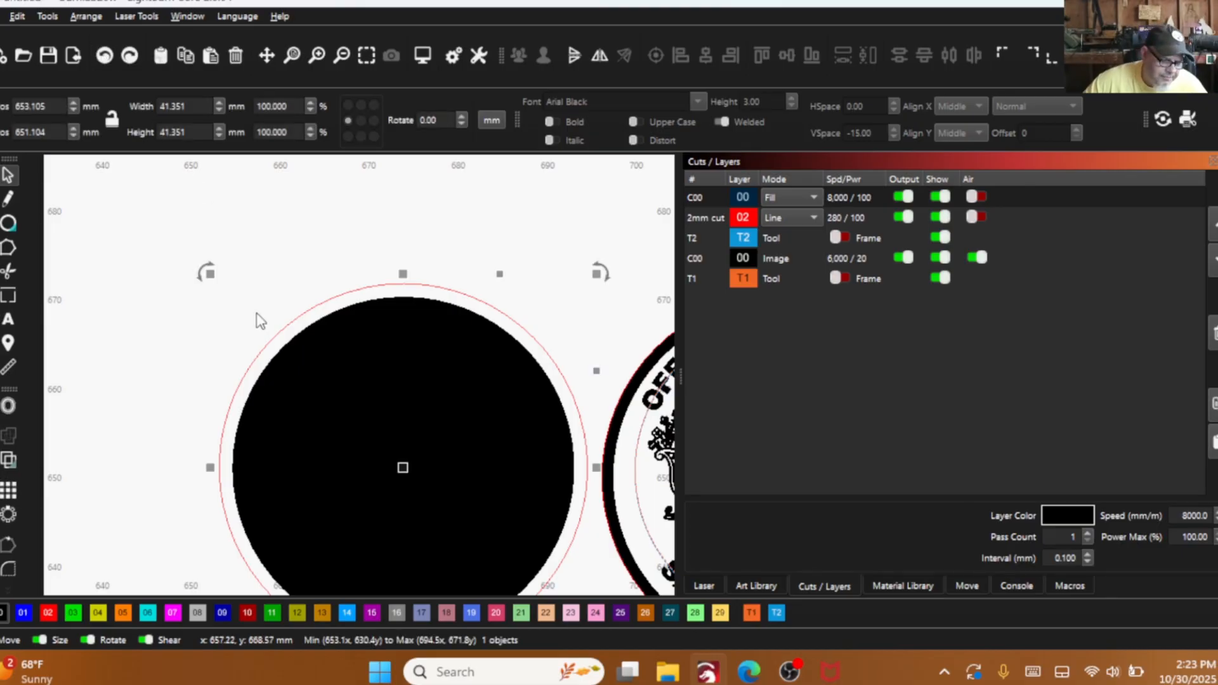
click(104, 55)
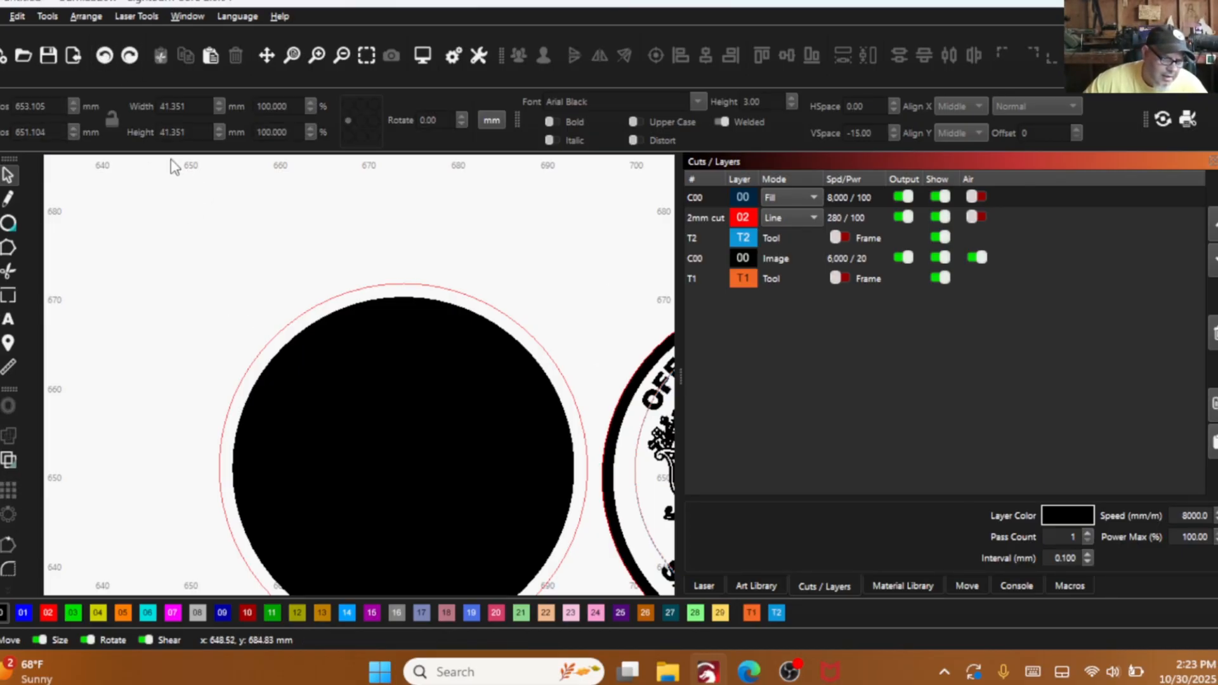
click(105, 55)
click(105, 55)
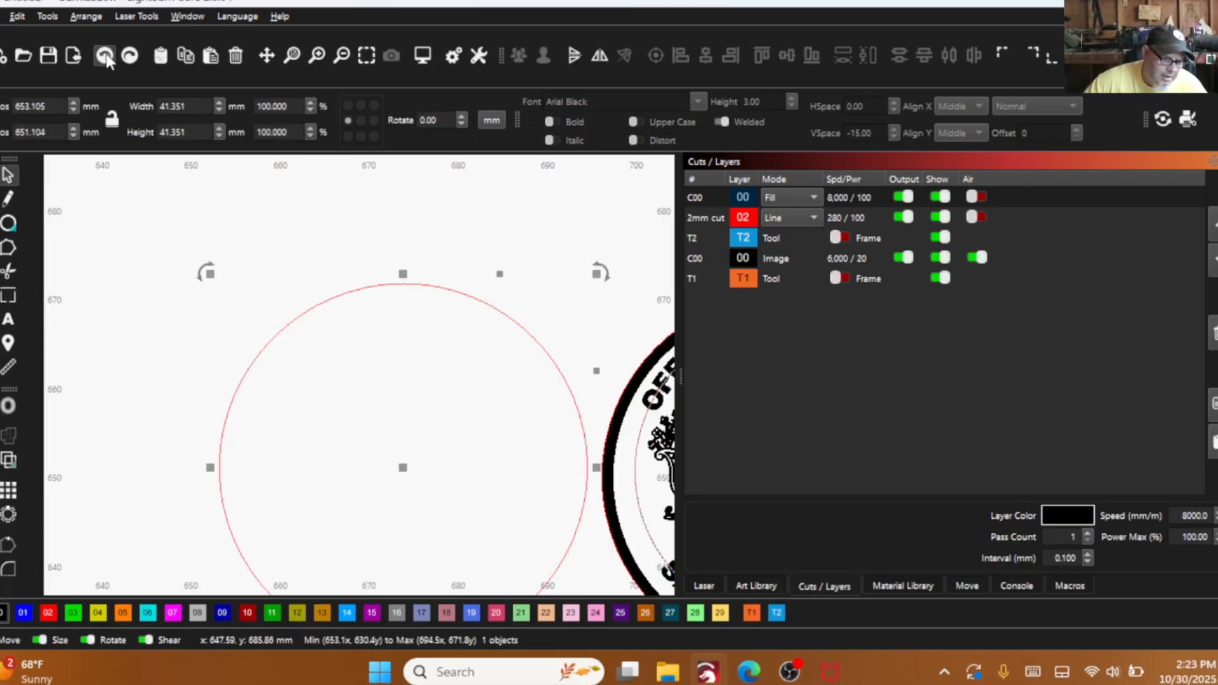
click(105, 55)
click(131, 60)
click(129, 59)
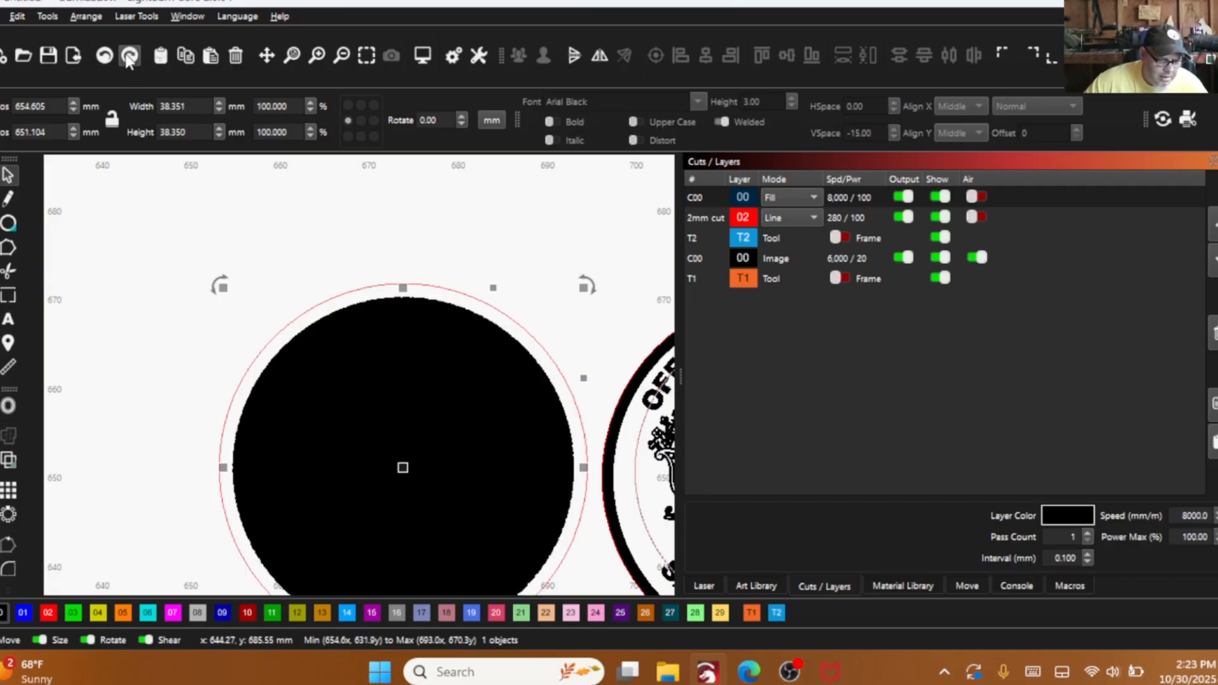
- Examine the offset pair in wireframe by selecting its inner circle and its outer circle in turn
click(202, 347)
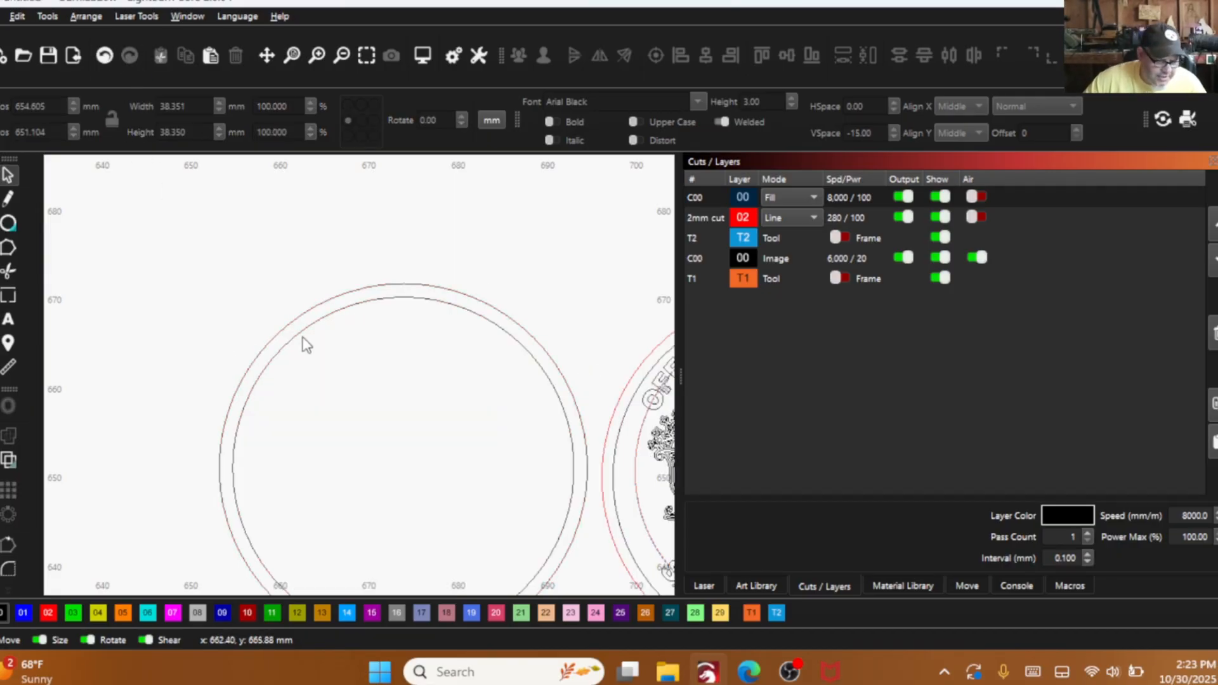
scroll(288, 333, up, 3)
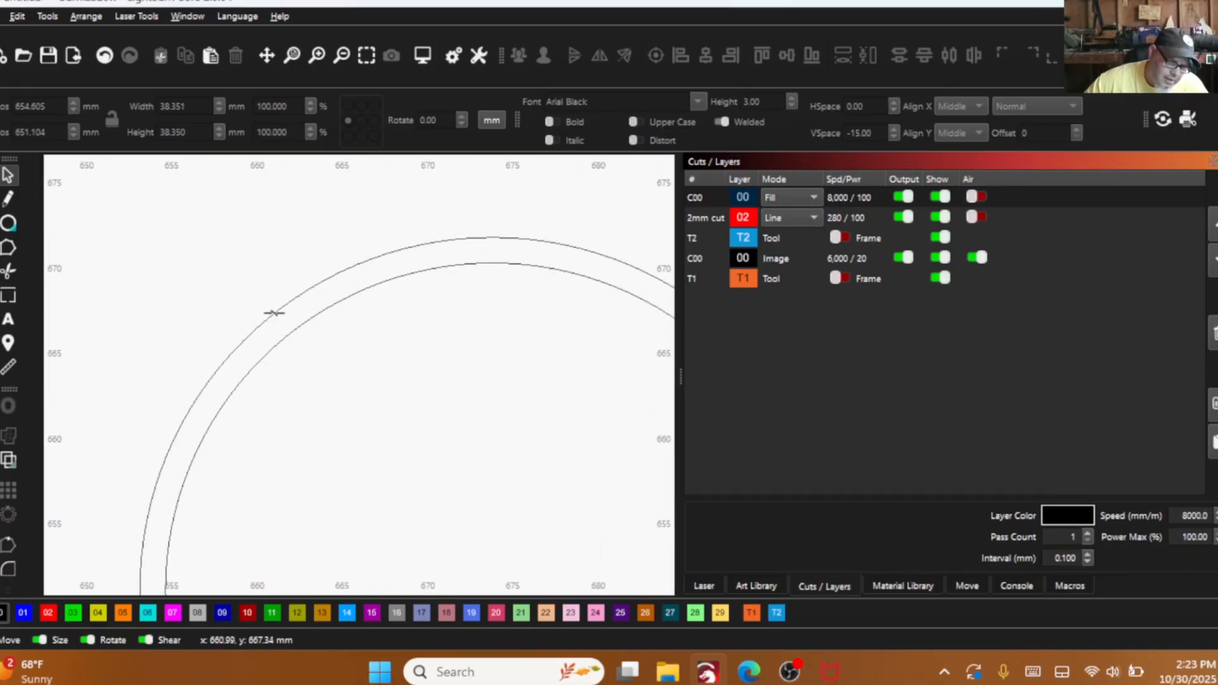
click(274, 312)
click(292, 331)
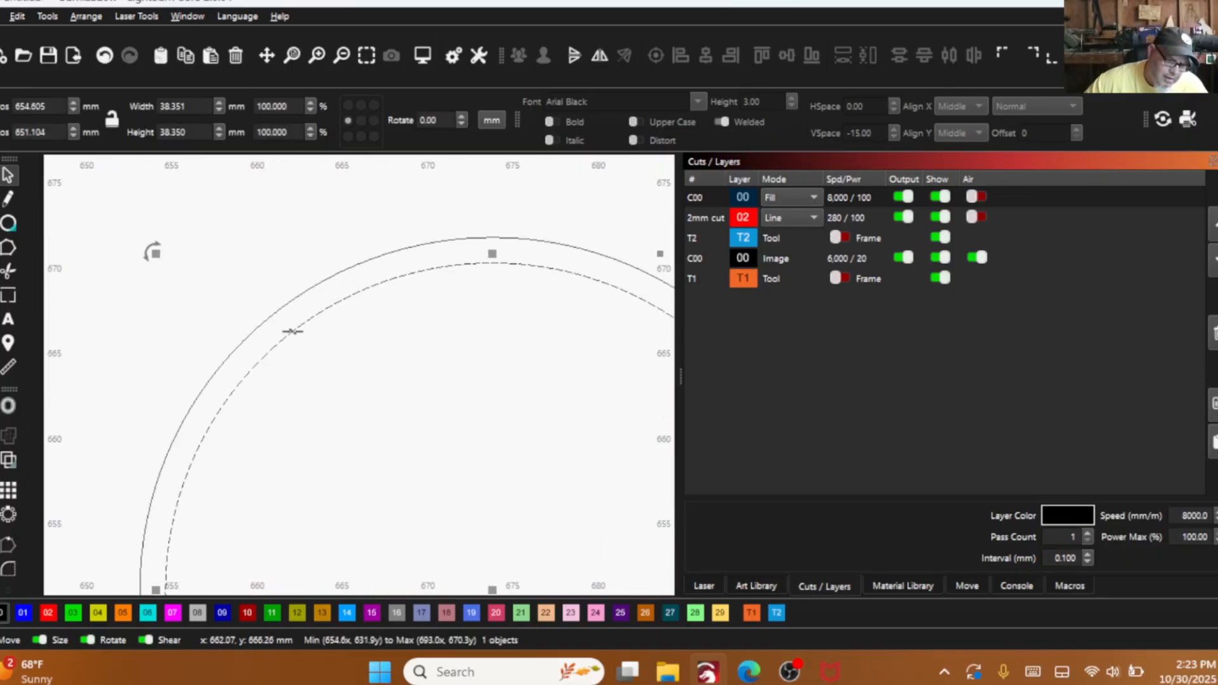
click(287, 303)
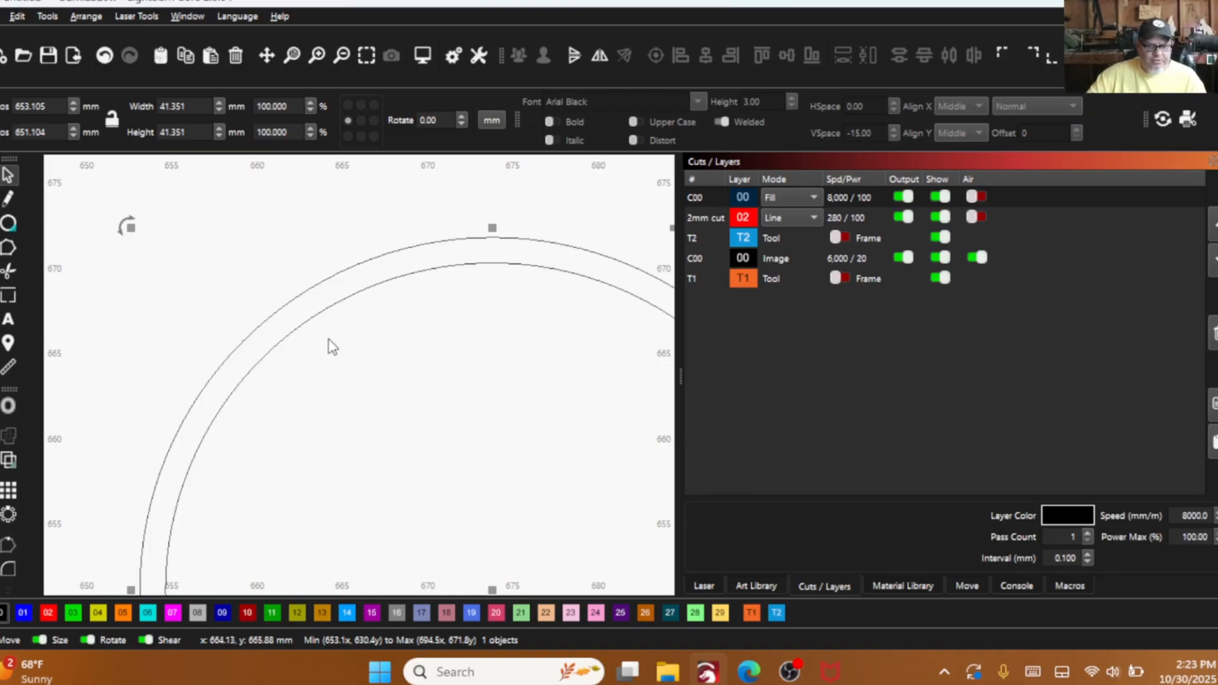
scroll(391, 351, down, 4)
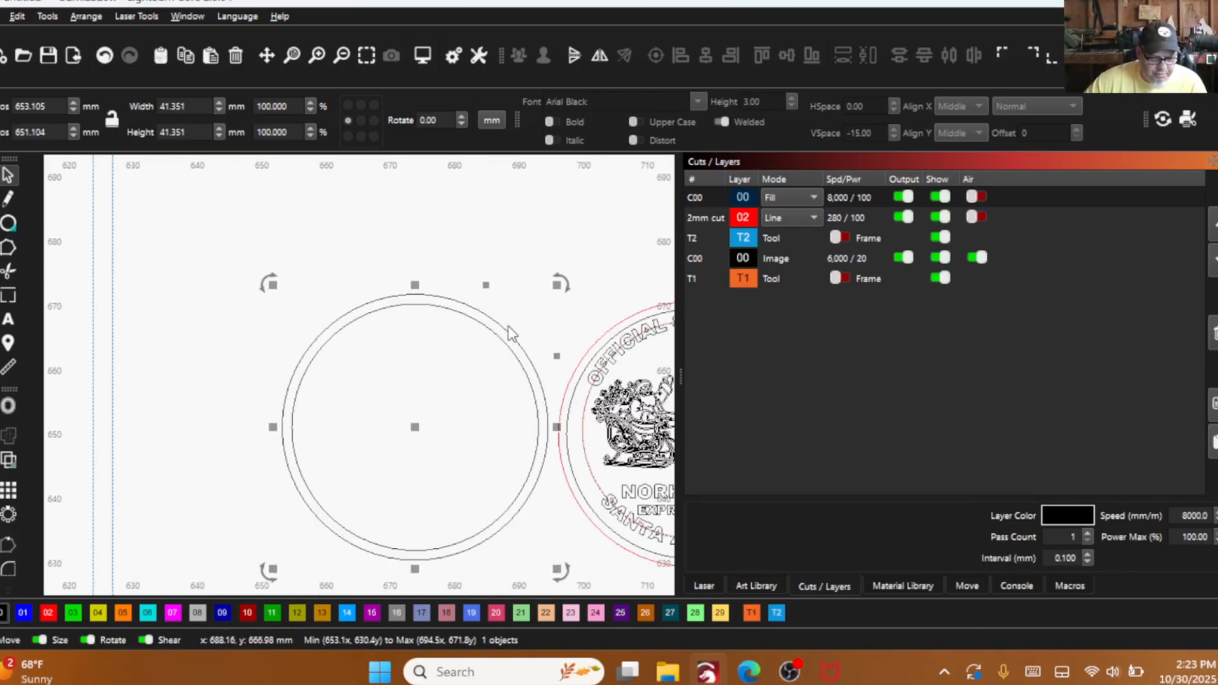
- Hide layer 02 and compare the blank circle pair with the finished seal in filled and wireframe views
click(496, 274)
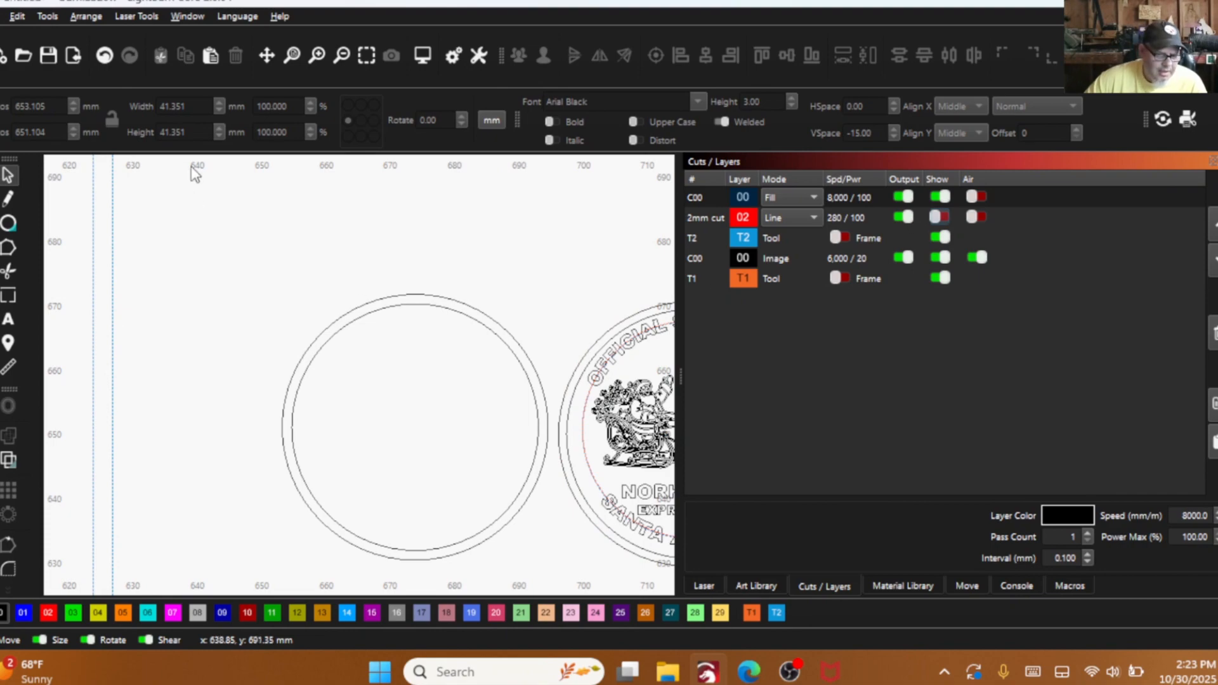
key(alt+shift+w)
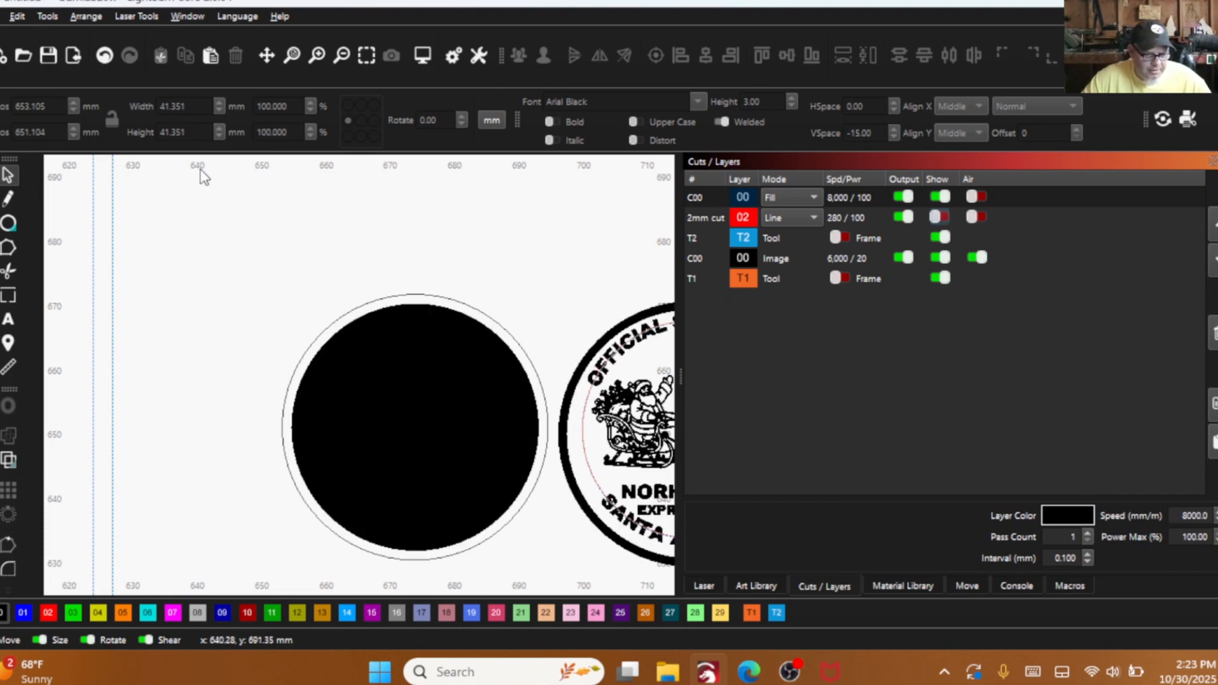
key(alt+shift+w)
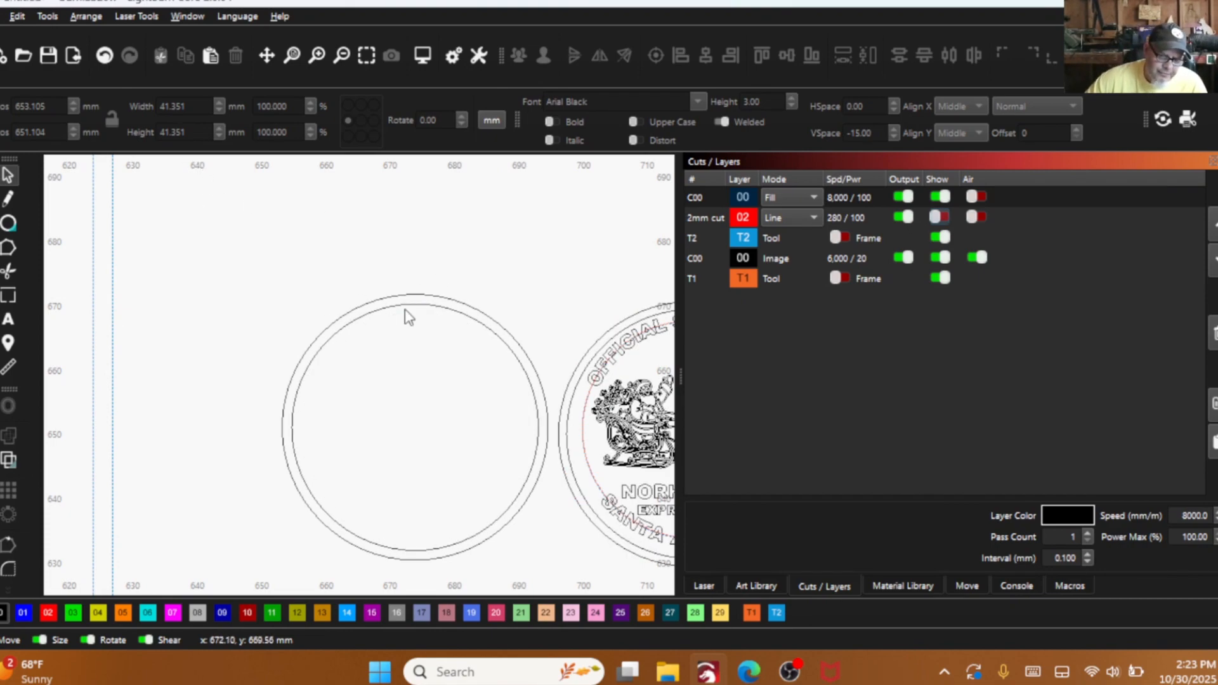
scroll(330, 314, down, 3)
click(334, 315)
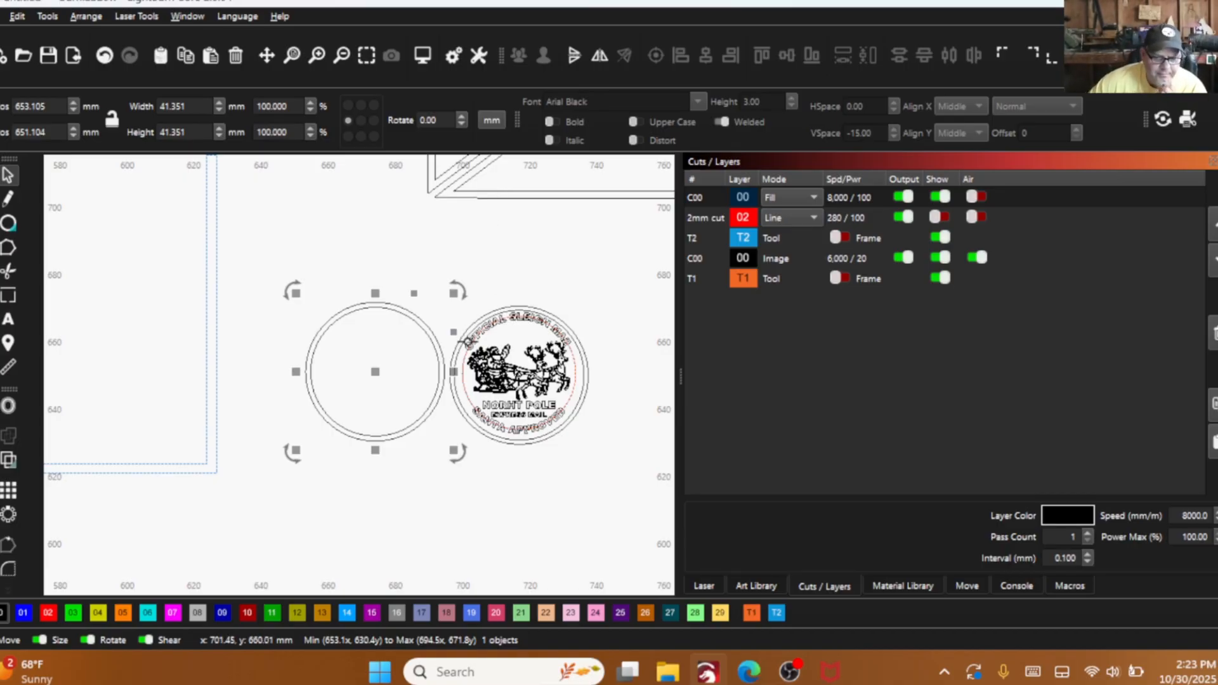
scroll(464, 339, up, 5)
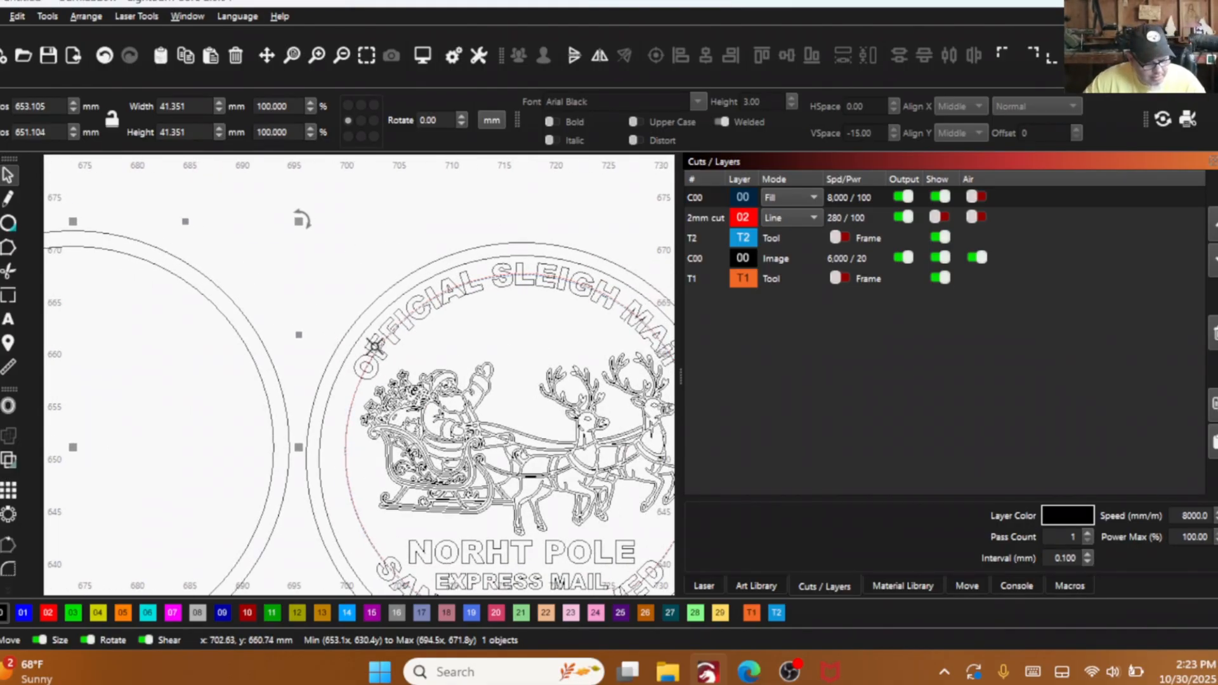
scroll(375, 345, down, 2)
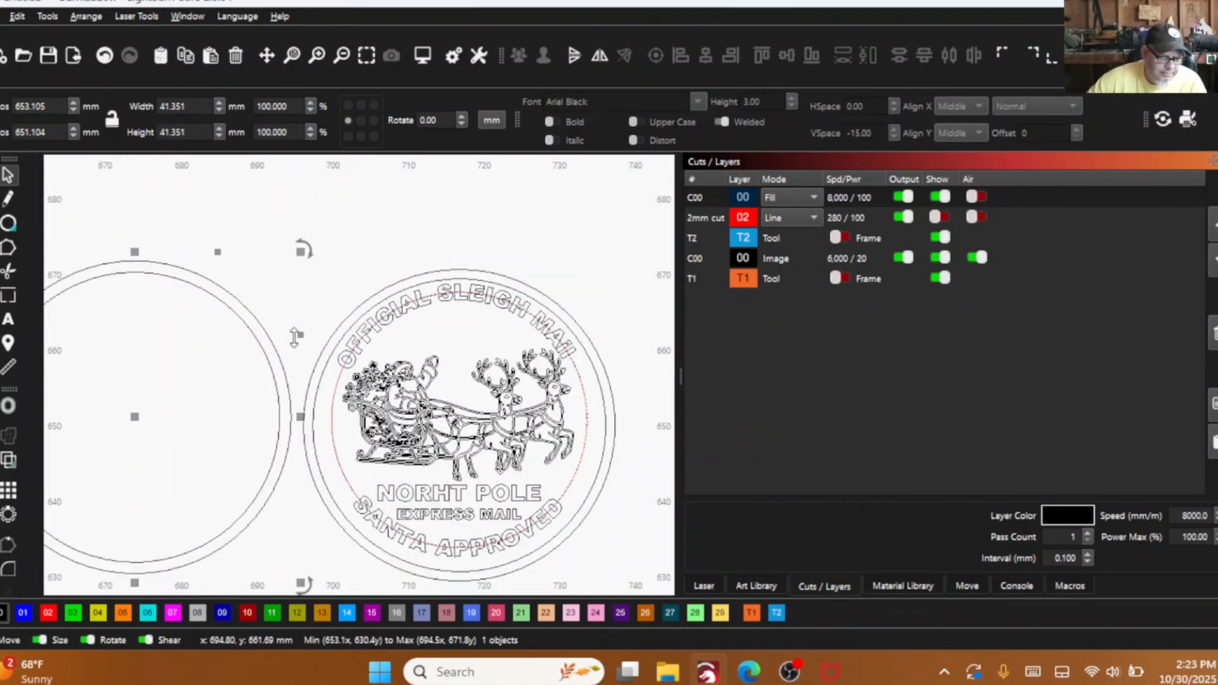
scroll(295, 336, down, 1)
click(274, 295)
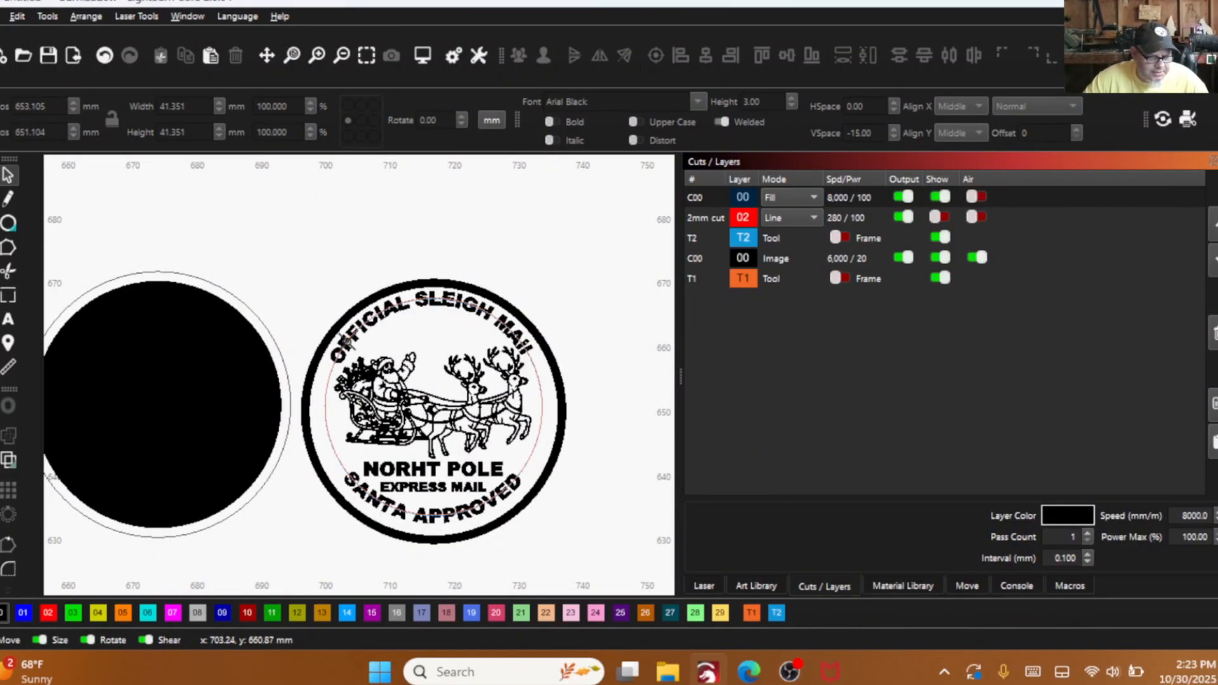
key(alt+shift+w)
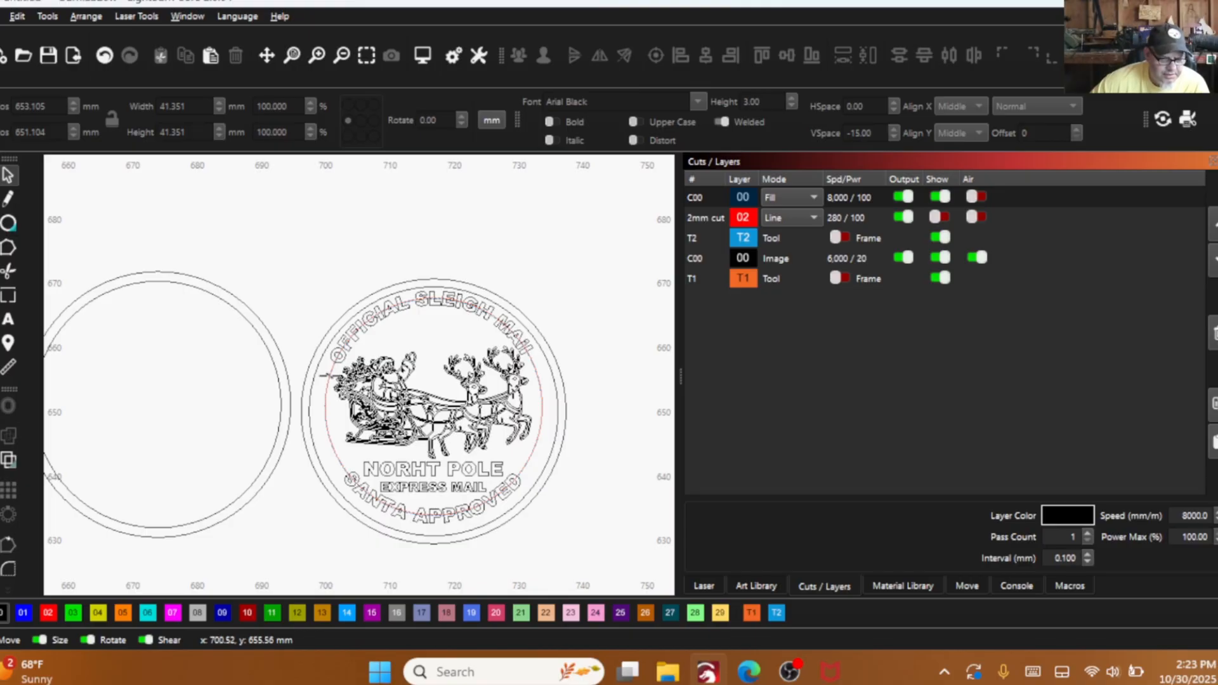
- Pull the duplicate black outer circle off the blank pair and delete it, and undo the trial move of the remaining outer circle
drag(228, 293, 287, 279)
right_click(287, 285)
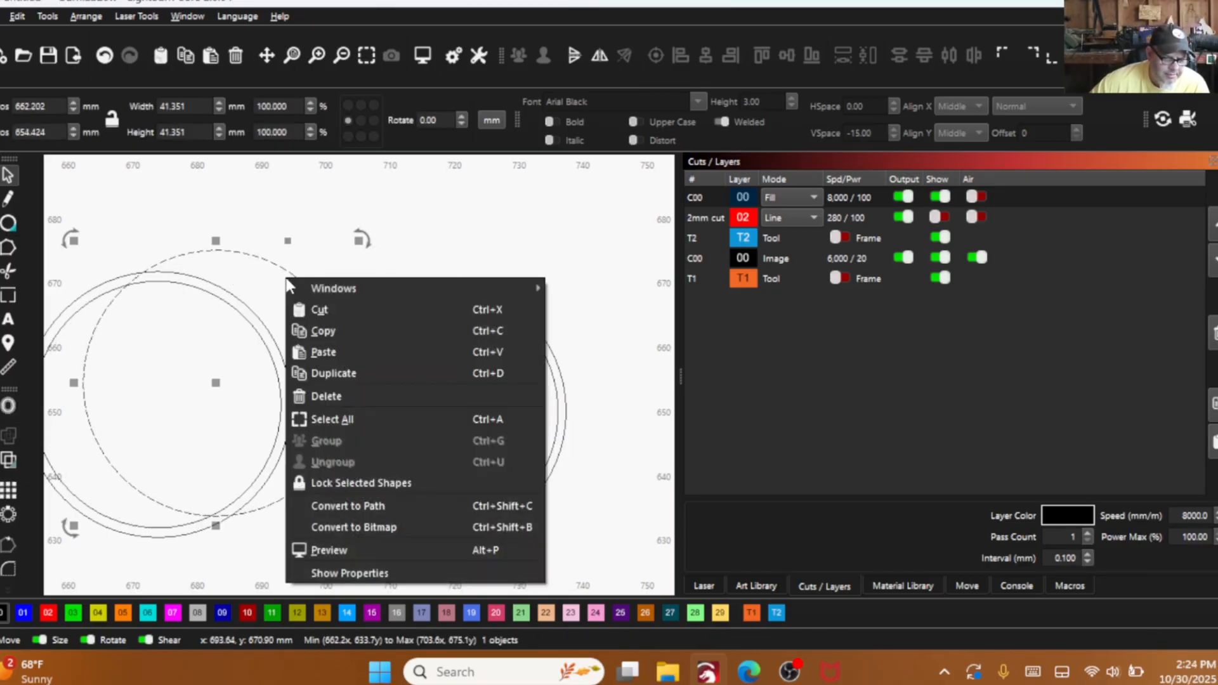
click(327, 392)
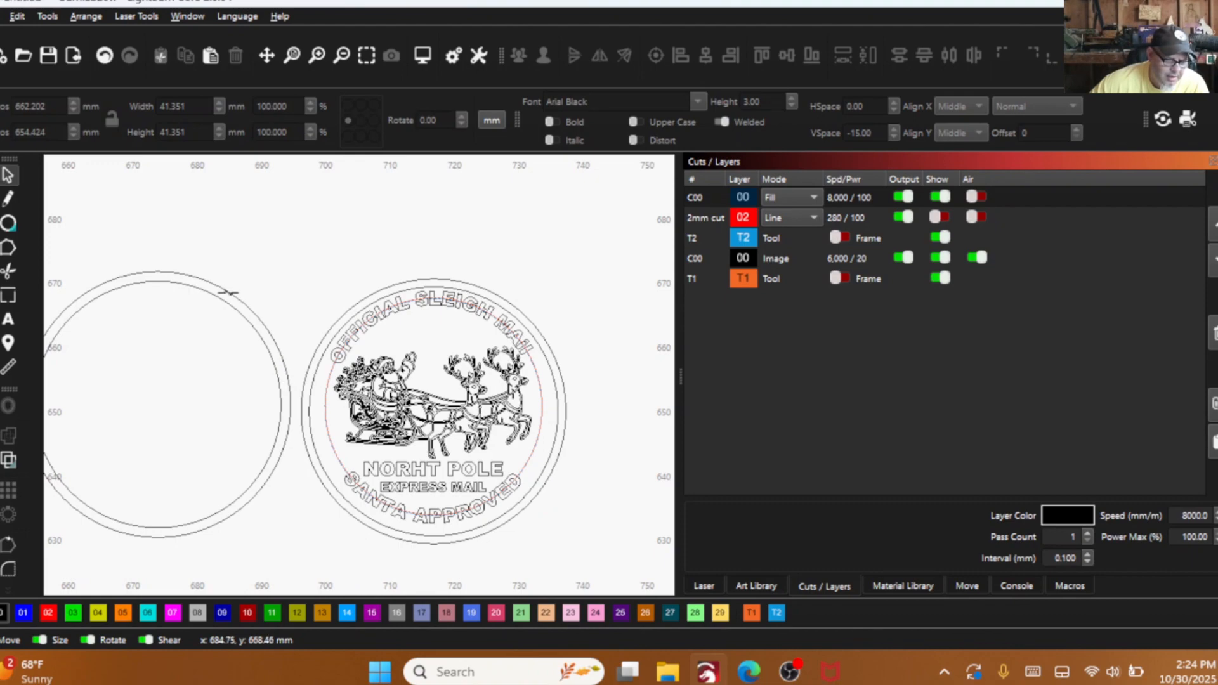
drag(228, 293, 268, 279)
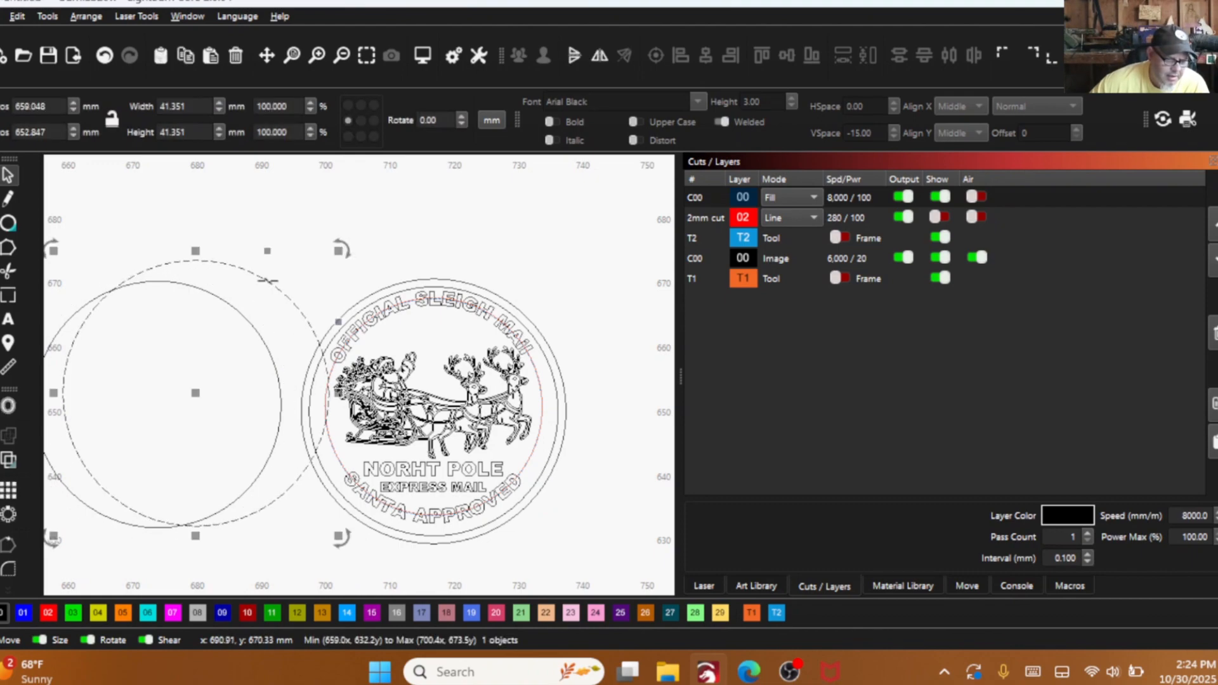
click(104, 59)
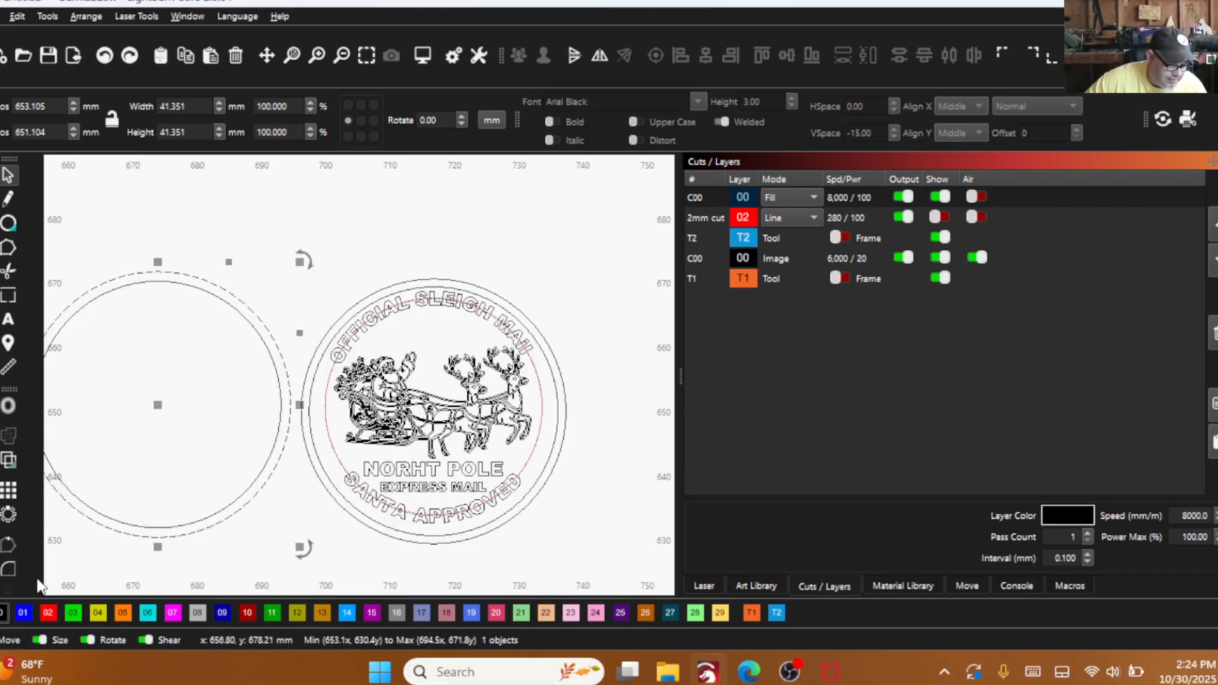
- Try the blank pair's outer circle on layer 02, show that layer again, and return the circle to fill layer 00 in filled view
click(44, 613)
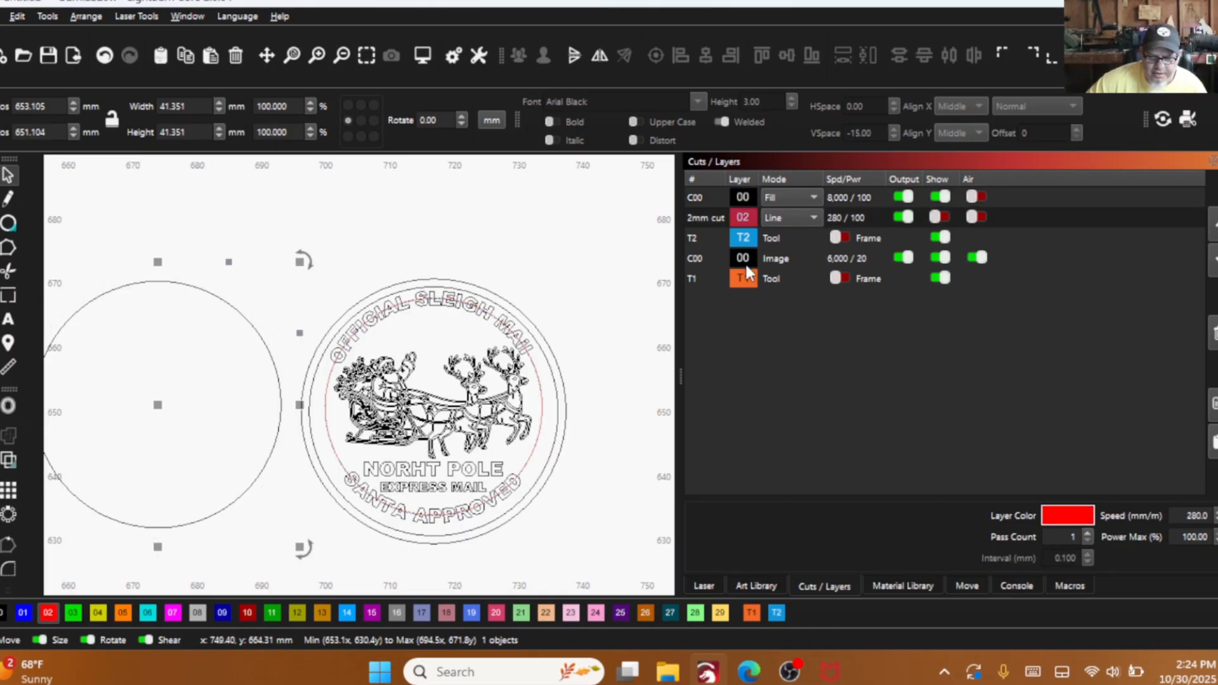
click(936, 218)
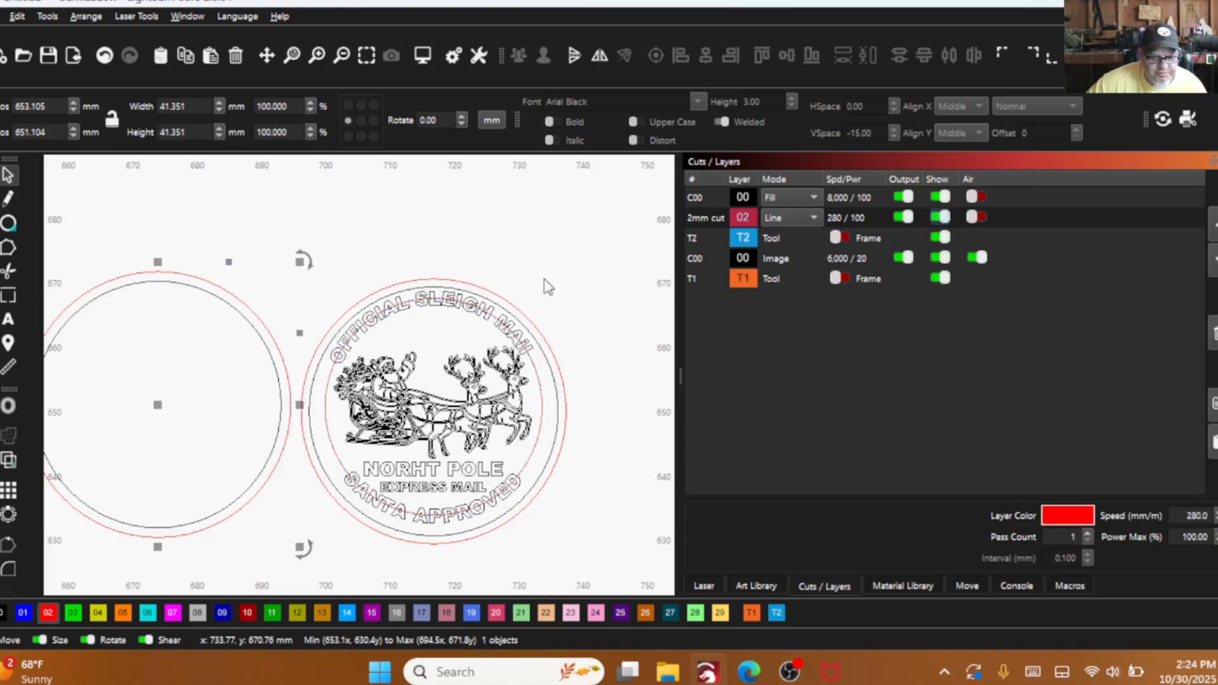
right_click(196, 286)
click(227, 397)
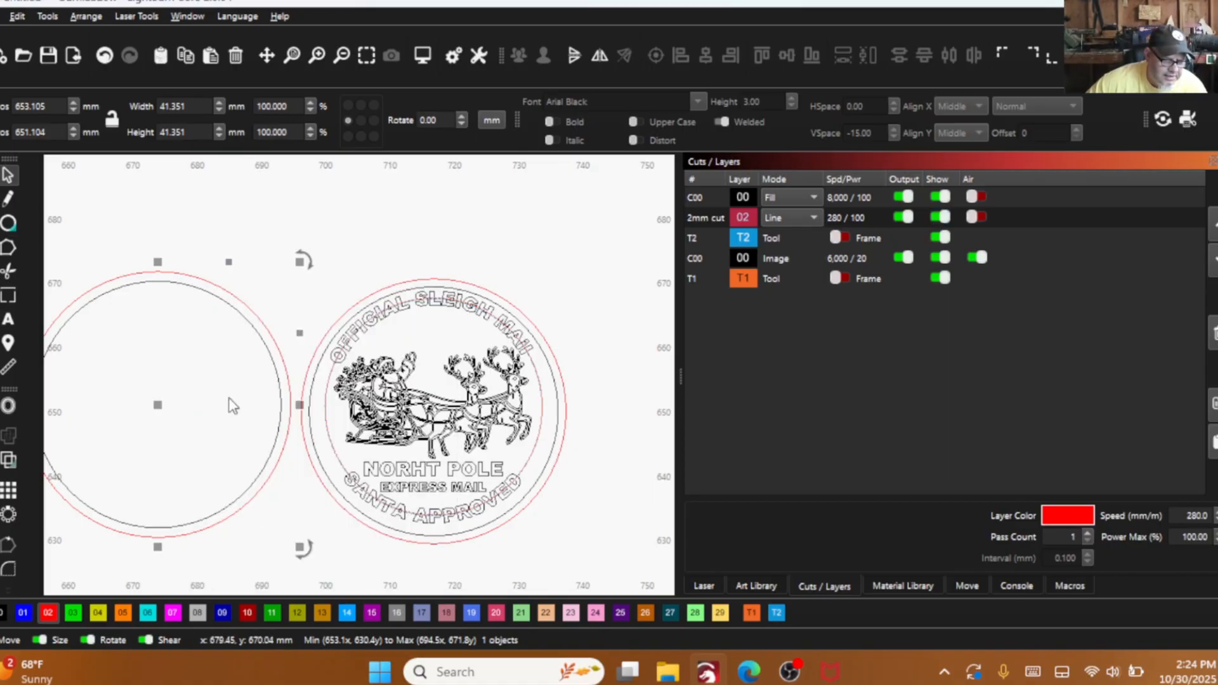
click(219, 286)
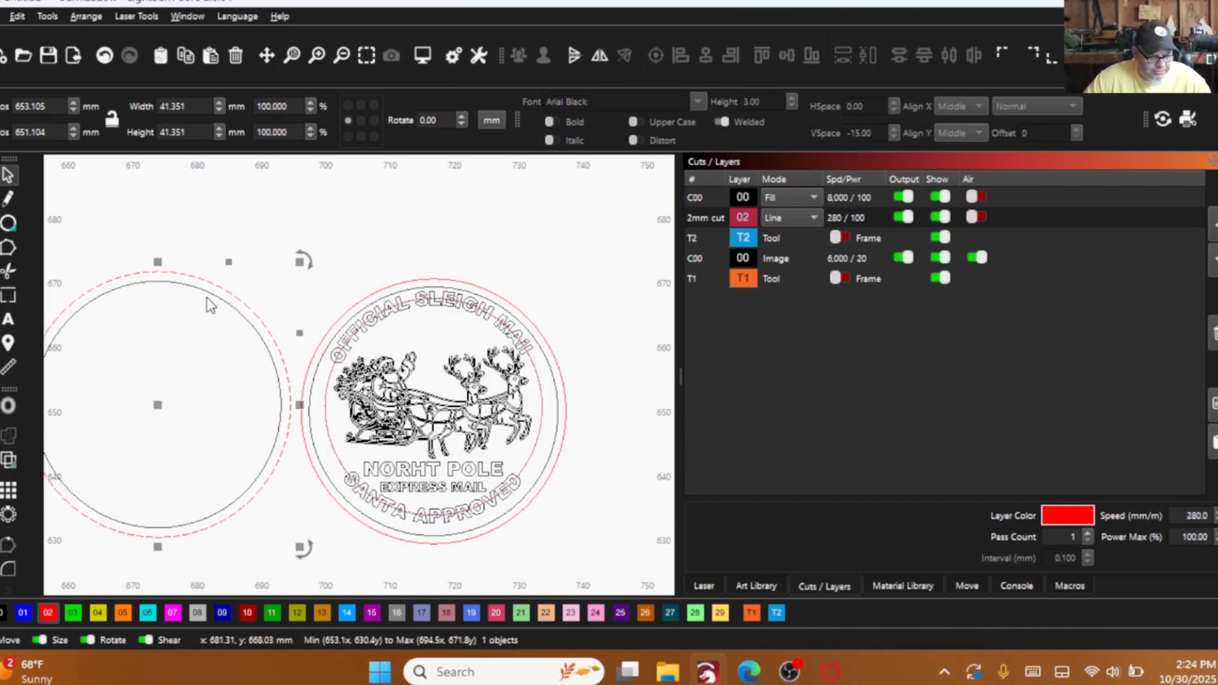
click(2, 612)
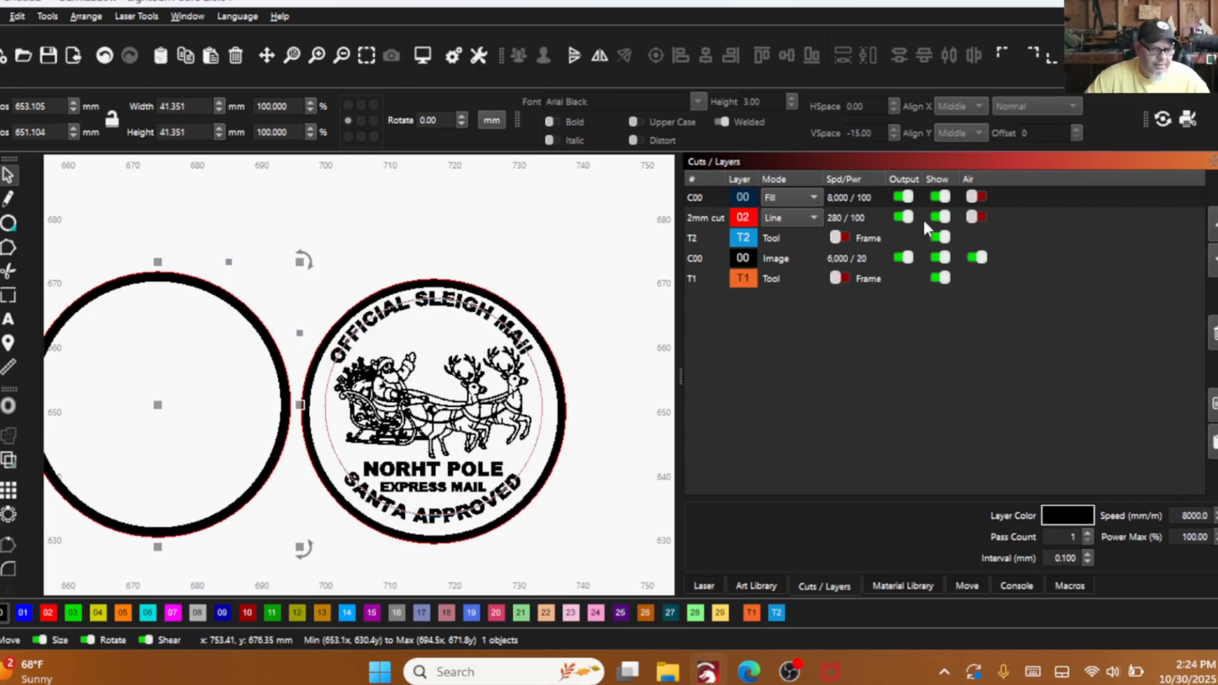
click(373, 241)
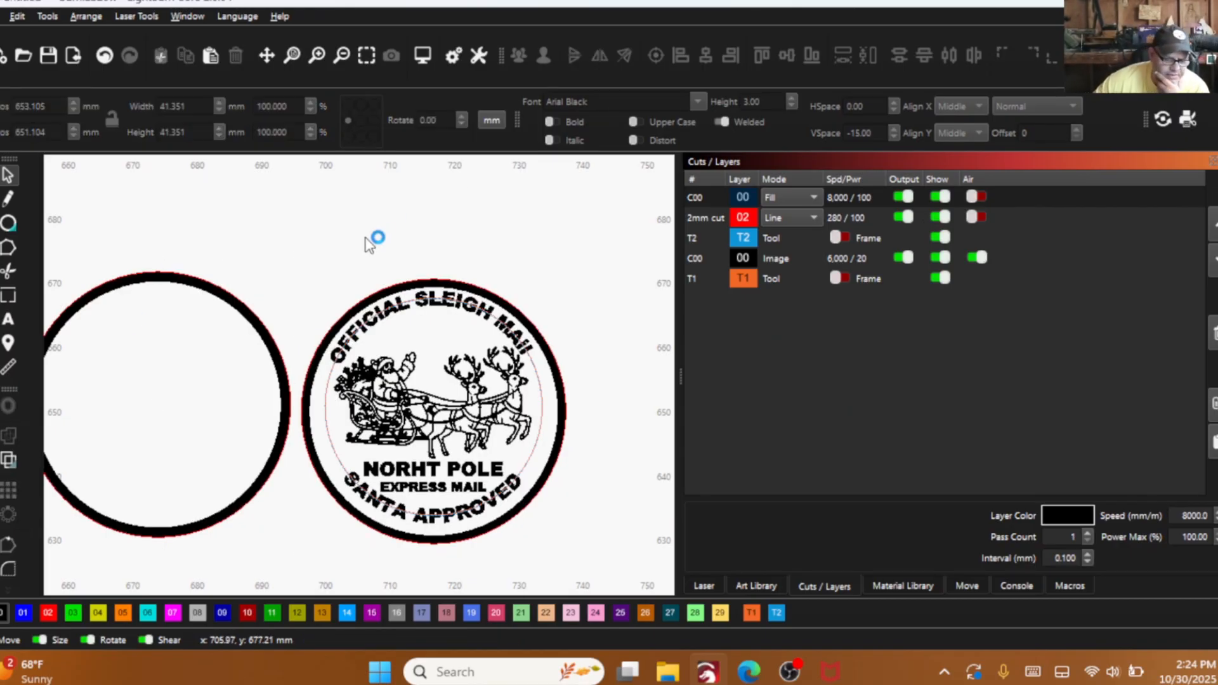
- Examine the filled border rings of the blank circle and the seal while switching the visibility of layers 02 and 00
scroll(122, 334, down, 1)
drag(122, 335, 202, 352)
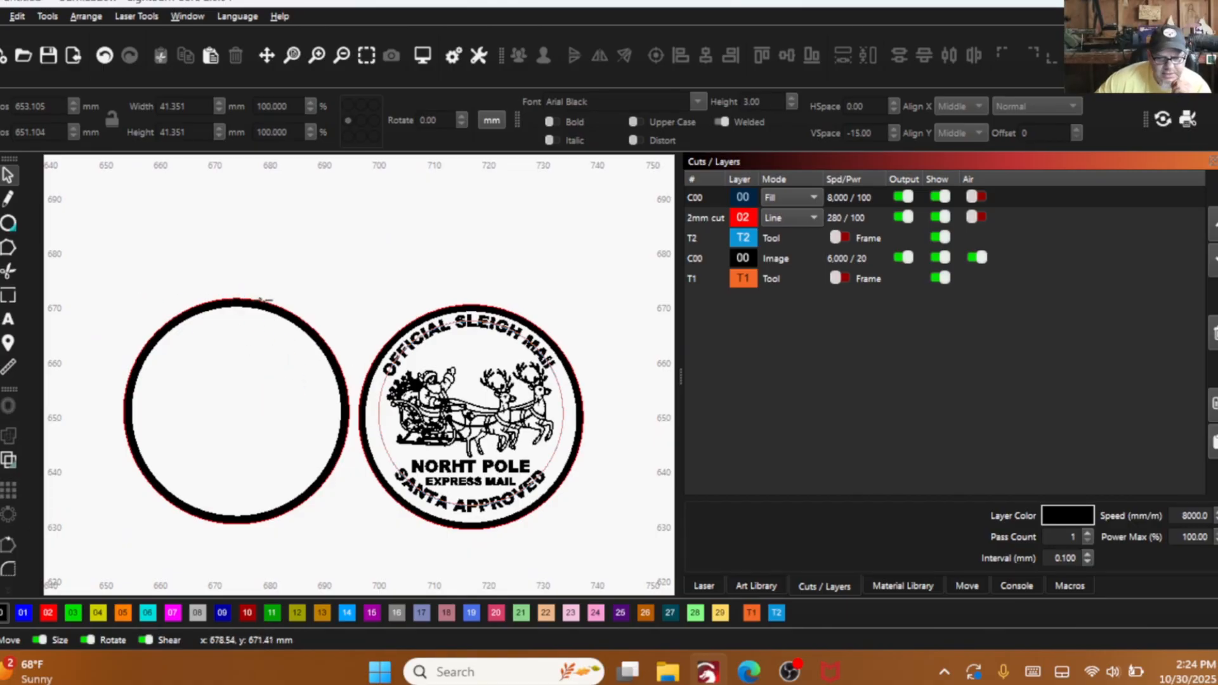
scroll(270, 314, up, 2)
scroll(268, 313, up, 1)
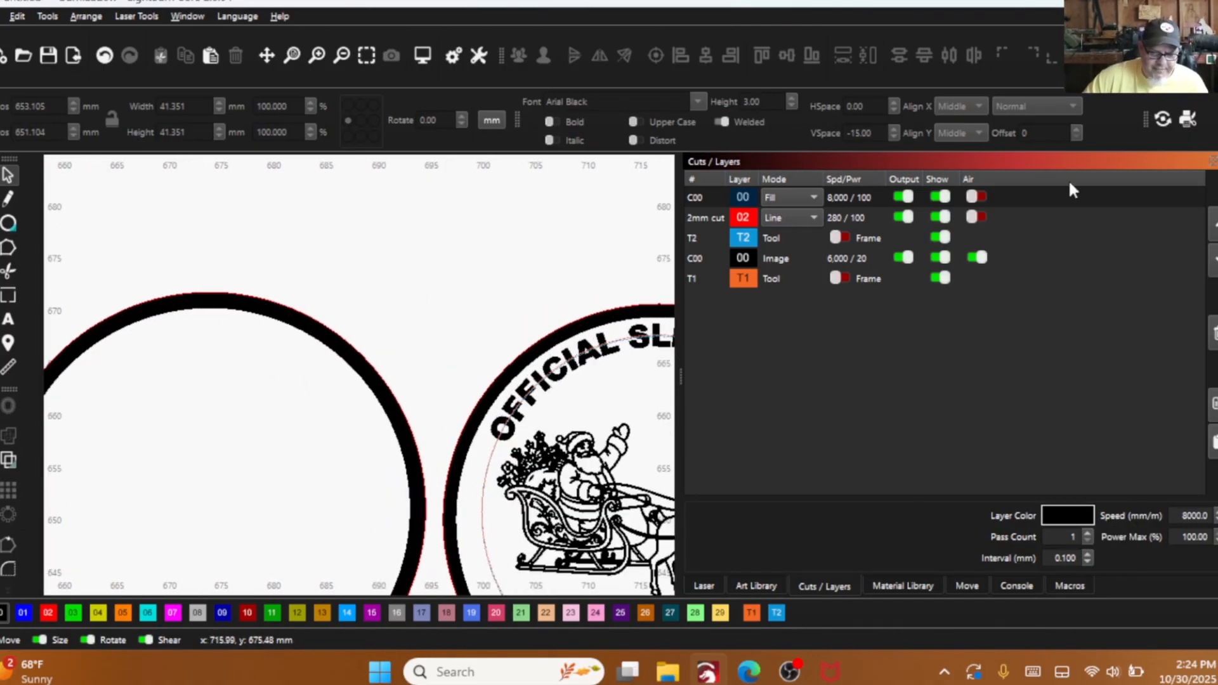
click(941, 217)
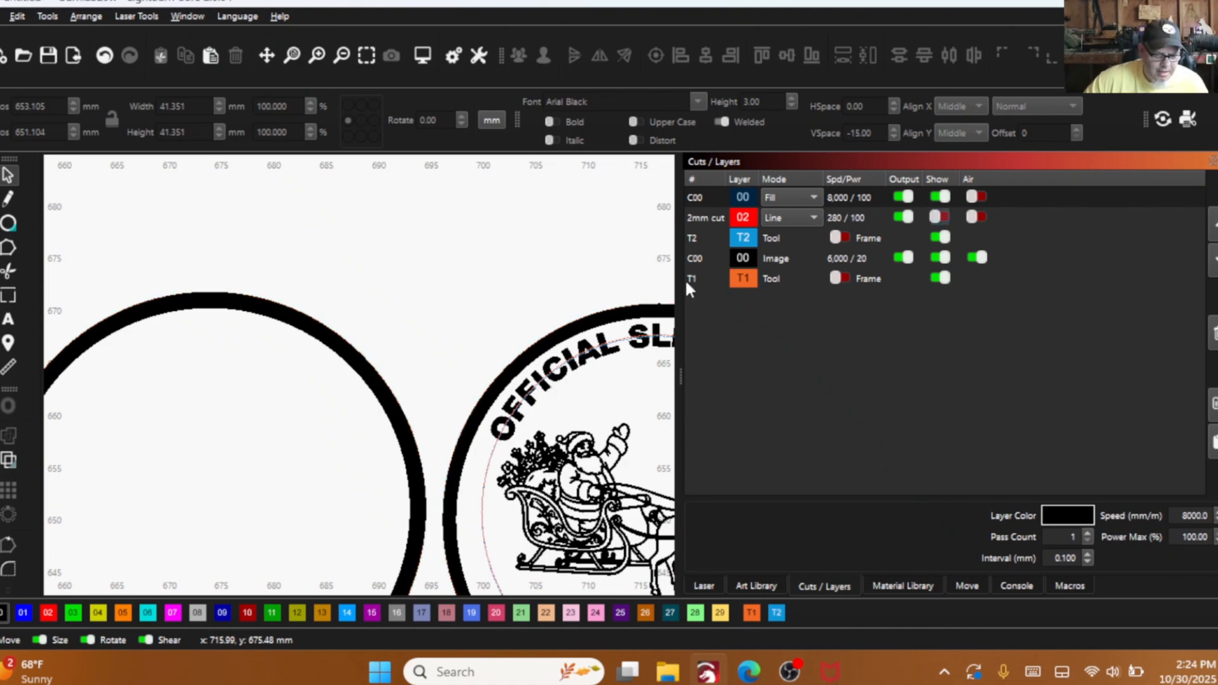
click(940, 196)
click(940, 217)
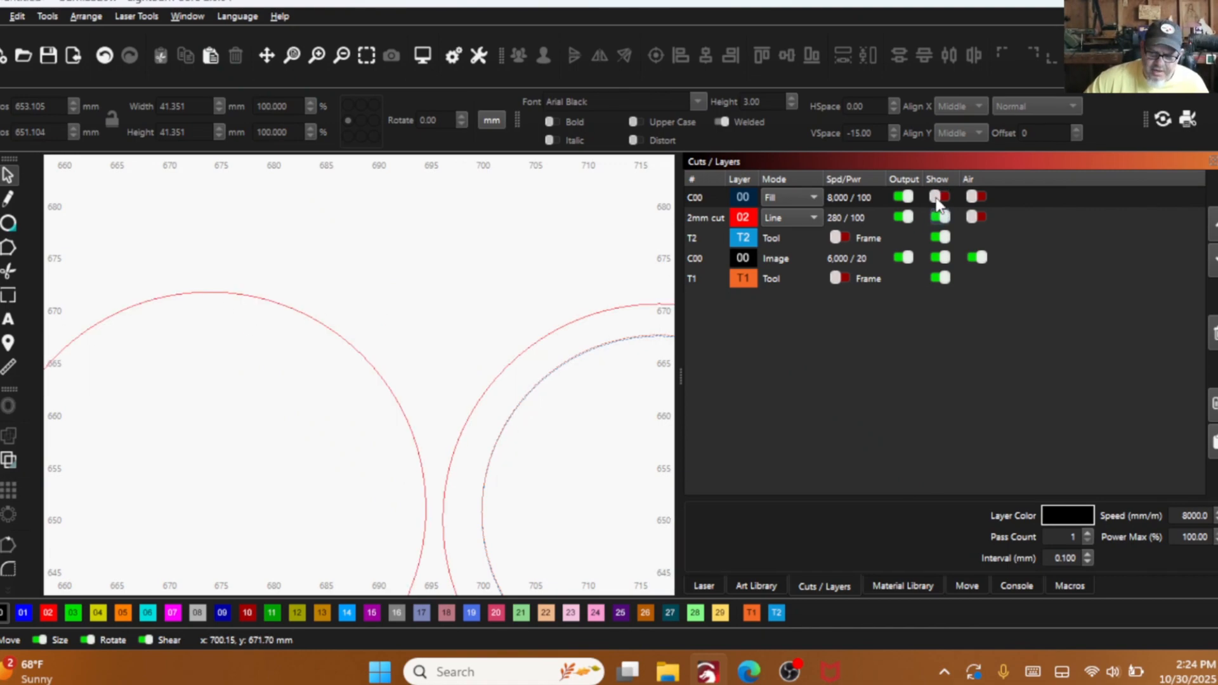
click(940, 197)
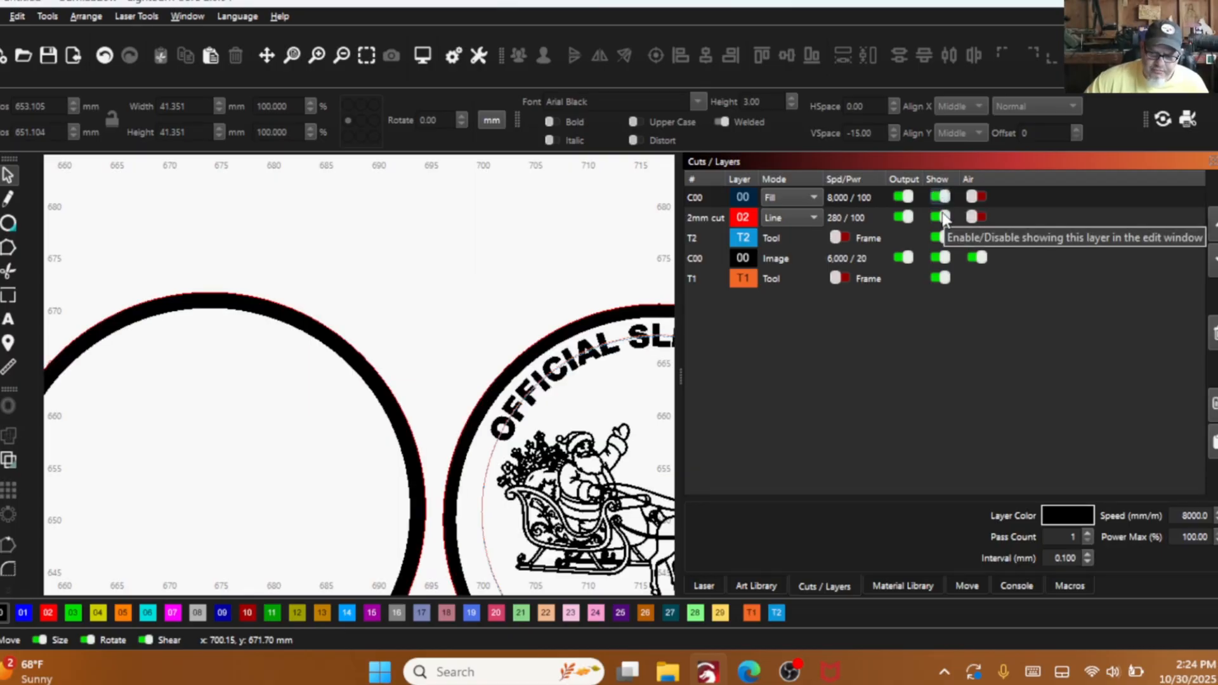
click(941, 197)
click(940, 196)
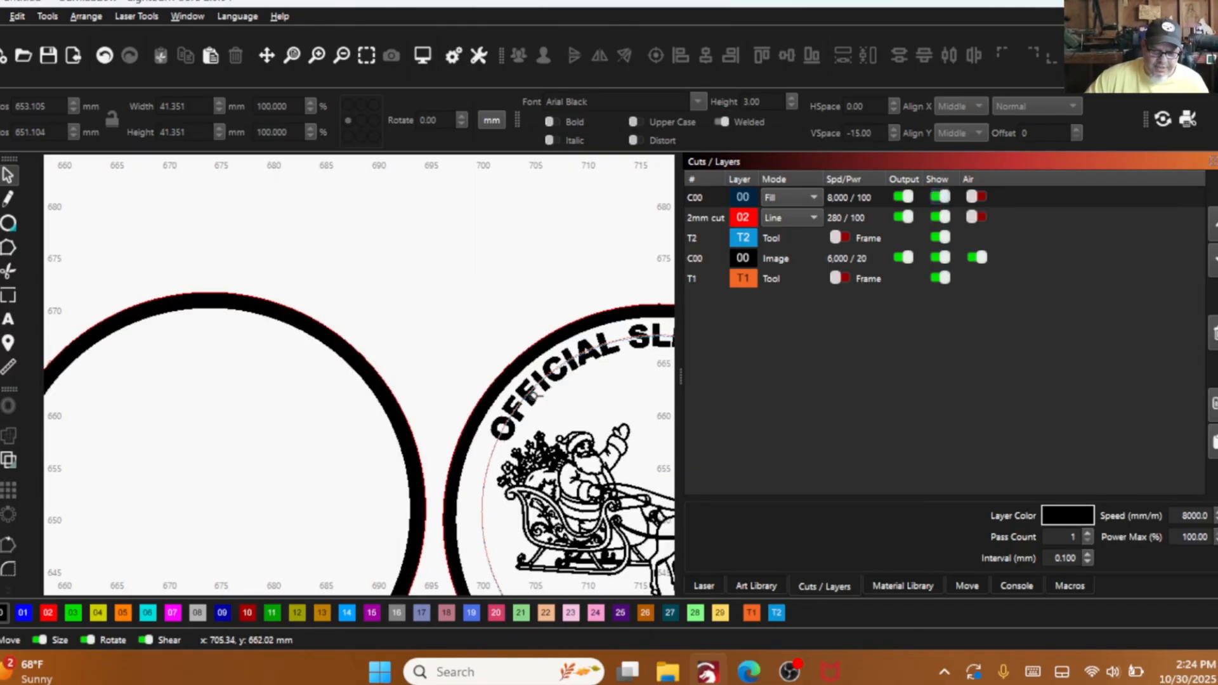
scroll(317, 387, down, 3)
scroll(249, 388, up, 2)
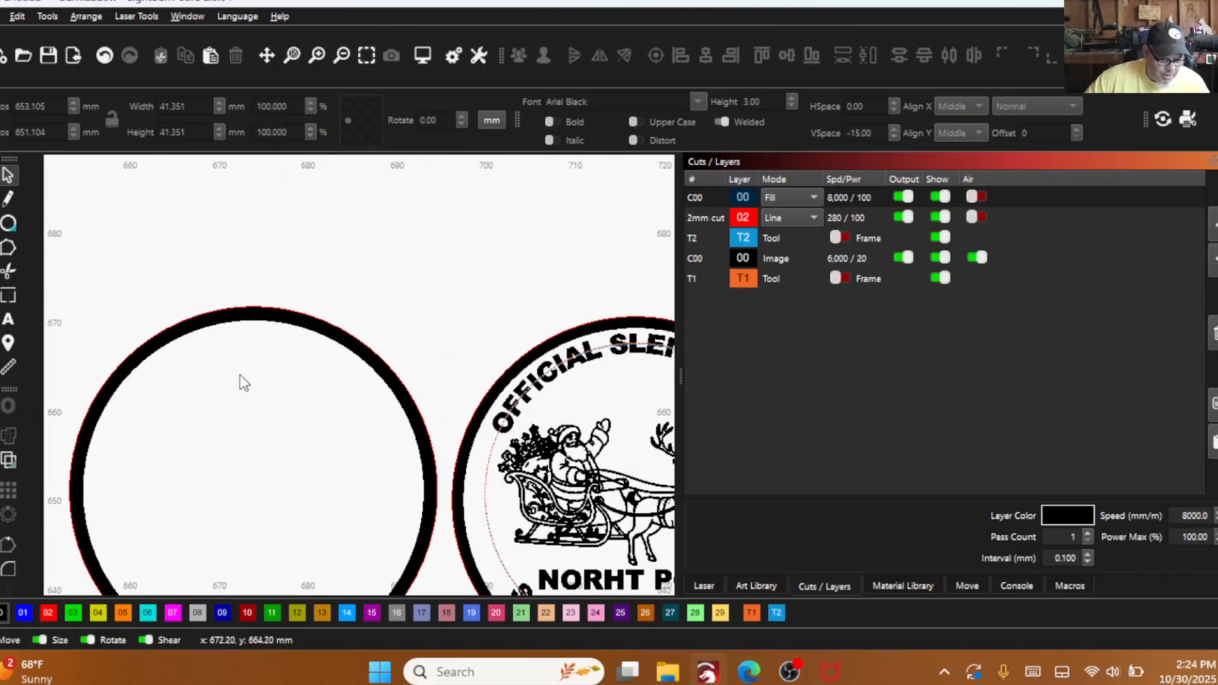
- In wireframe view, offset the blank pair's inner circle inward by 2 mm, keeping the original, and assign the new circle to tool layer T1
key(alt+shift+w)
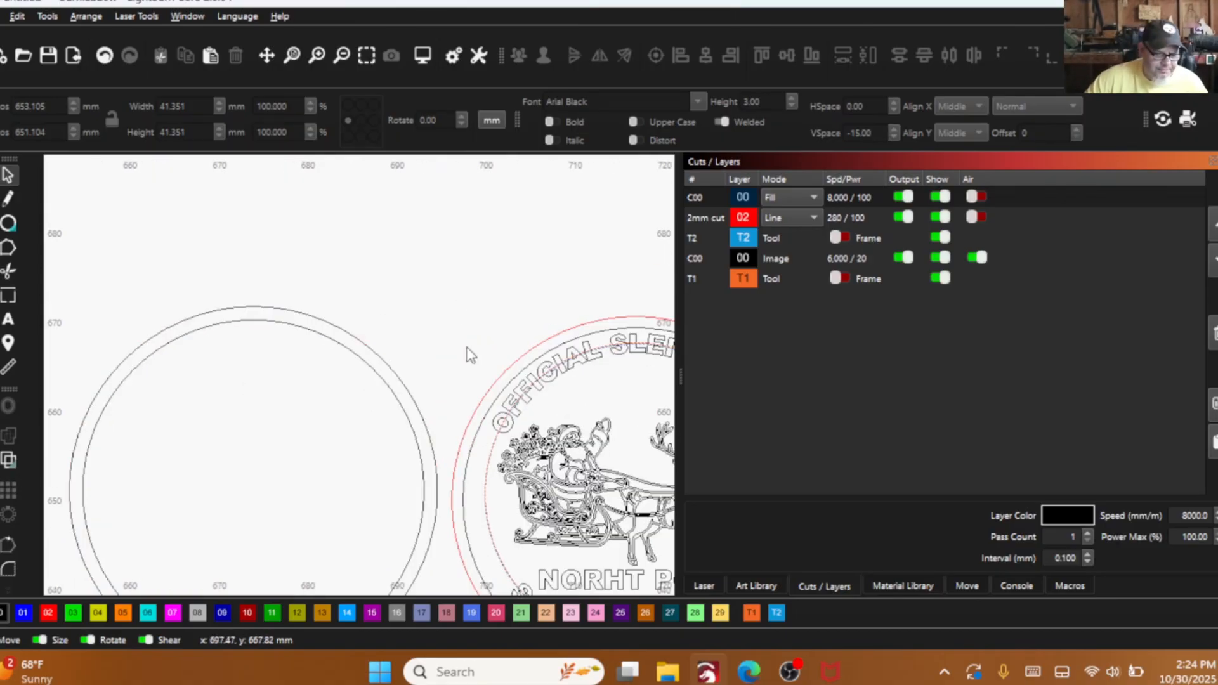
click(251, 321)
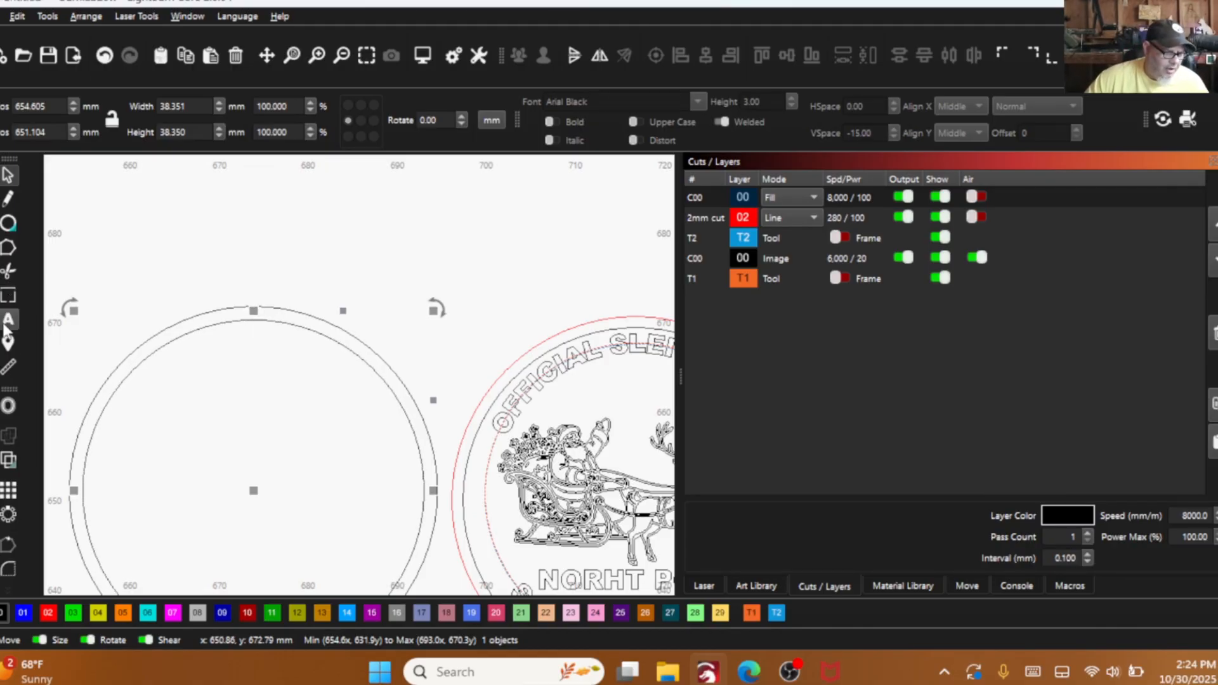
click(14, 409)
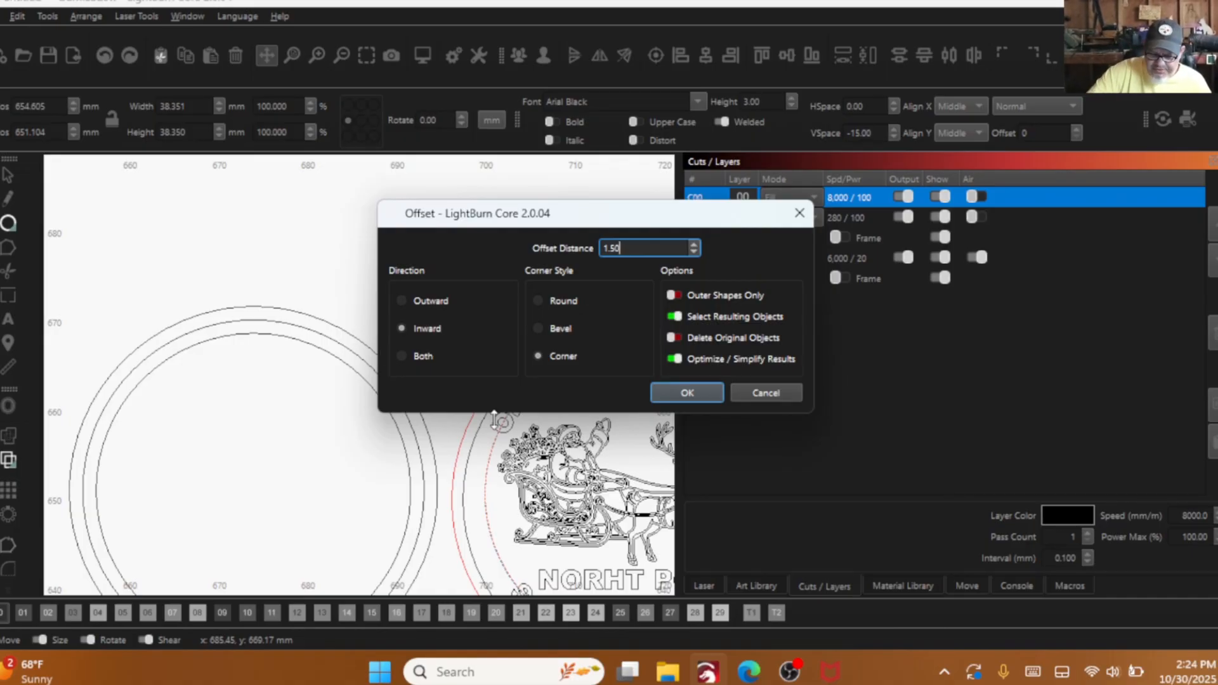
key(BackSpace)
key(BackSpace)
key(BackSpace)
text(2)
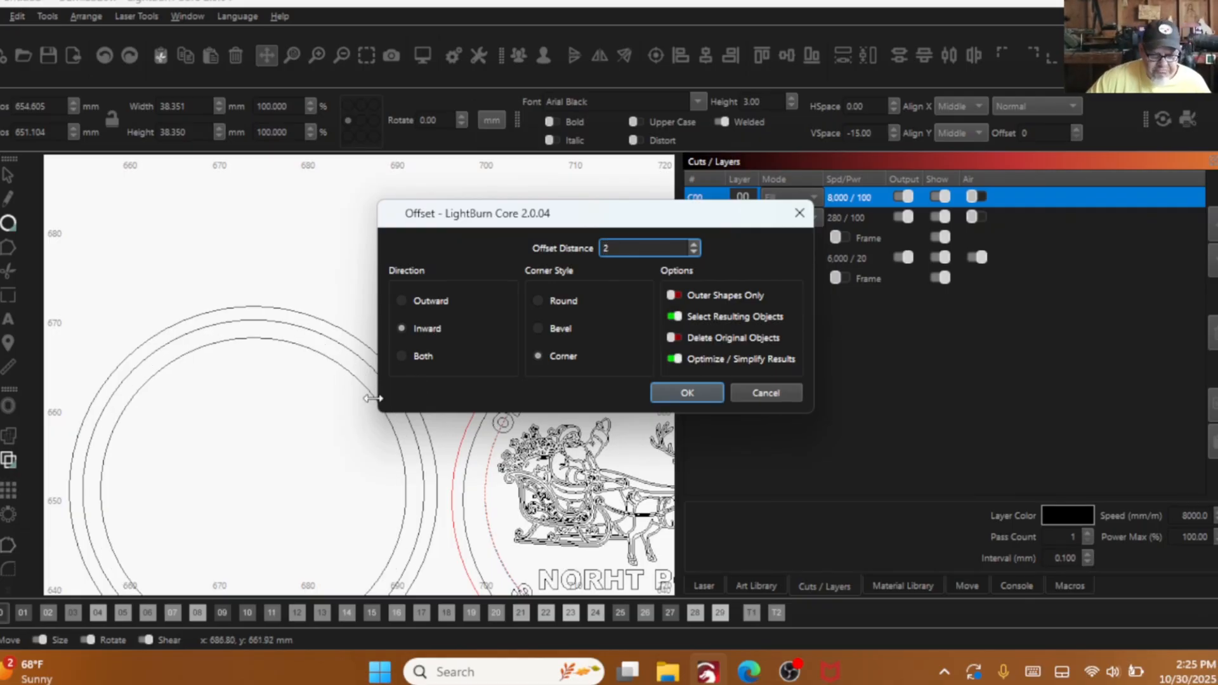
click(701, 386)
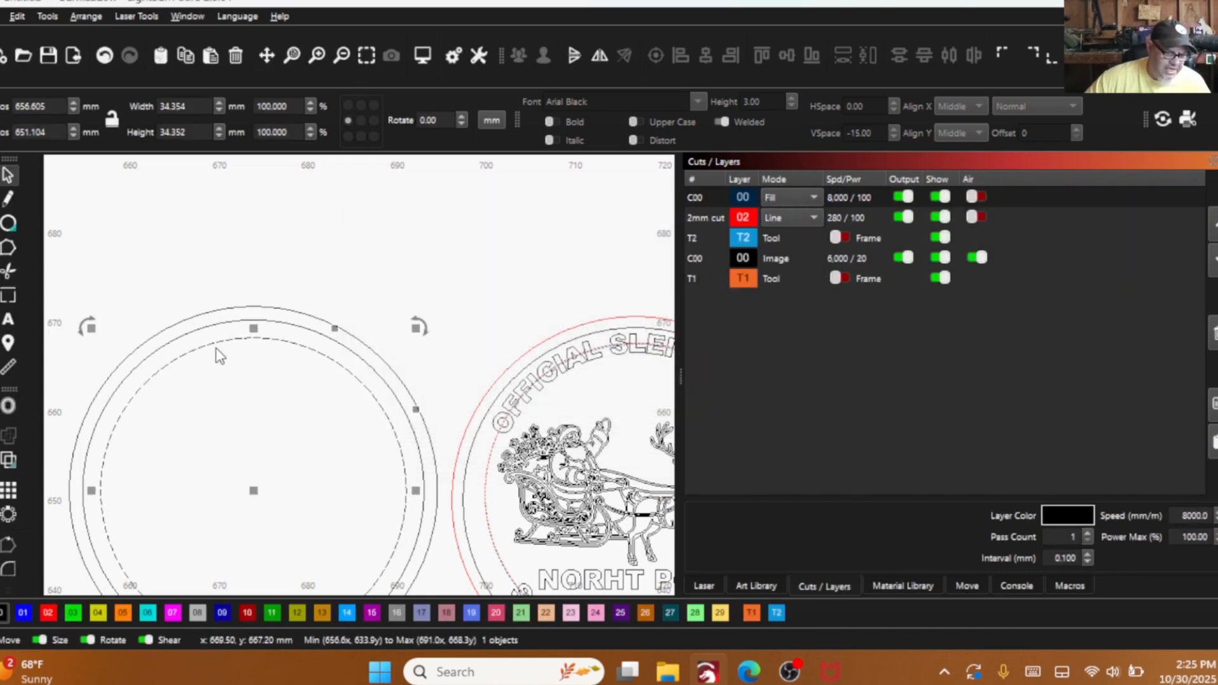
click(751, 612)
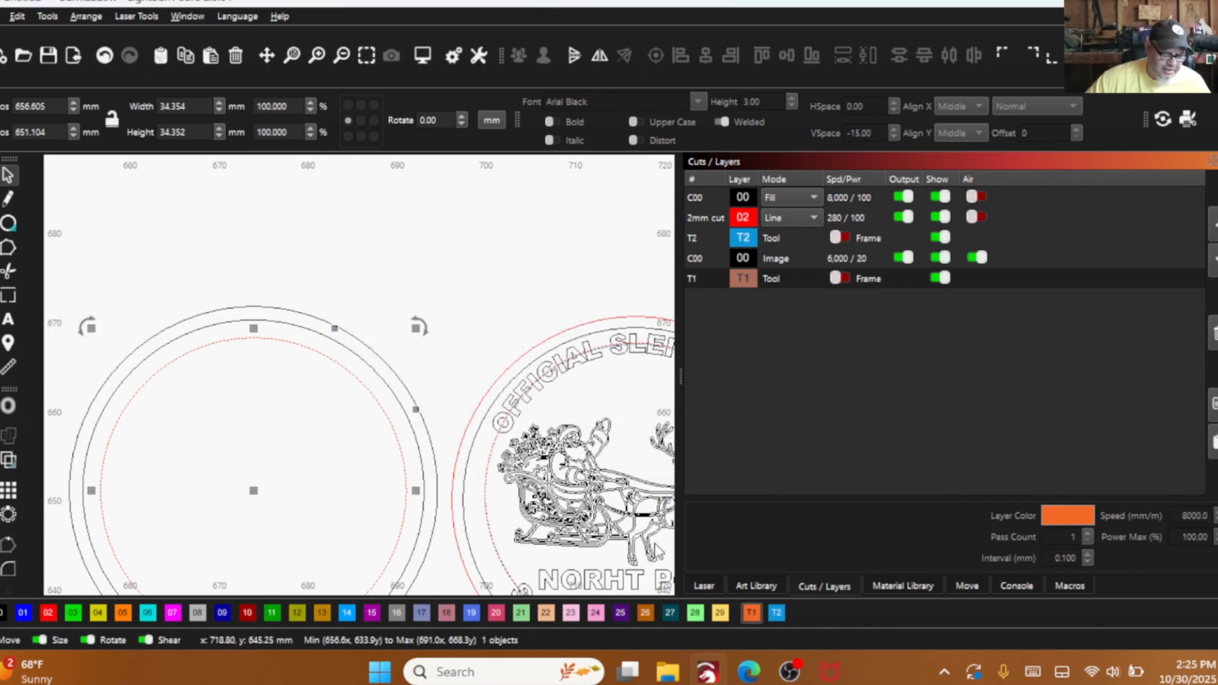
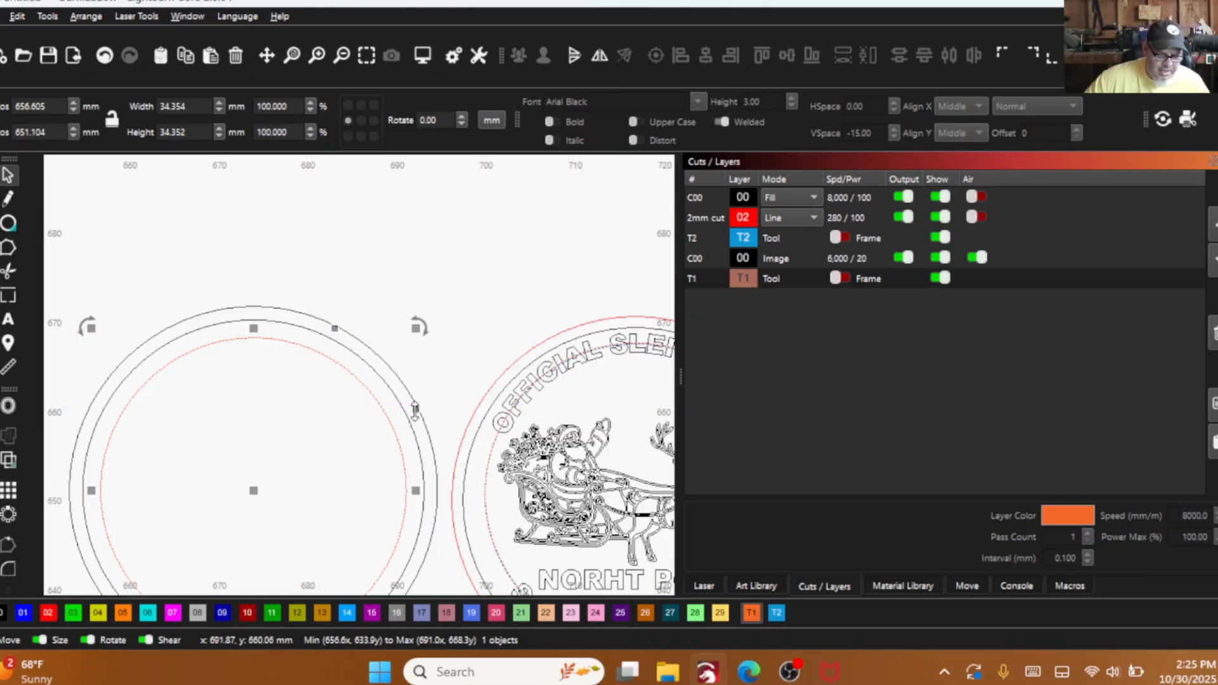
- Assign the blank pair's new inner guide circle to tool layer T2 and hide that layer
click(776, 612)
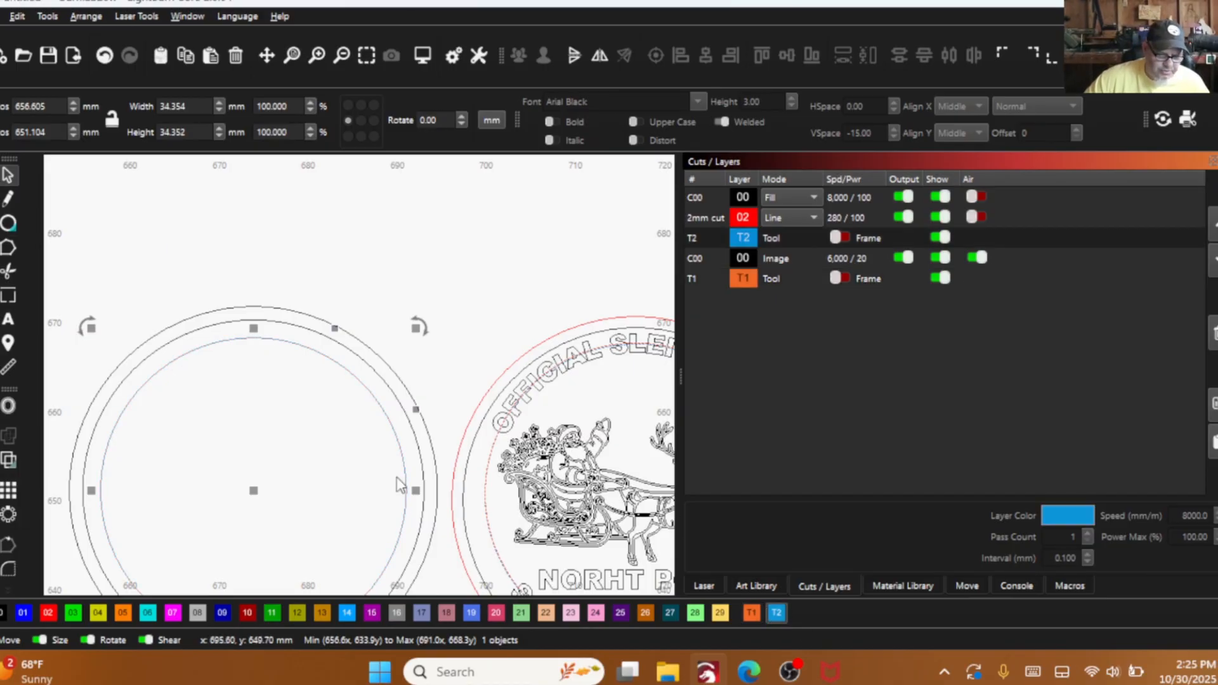
click(942, 237)
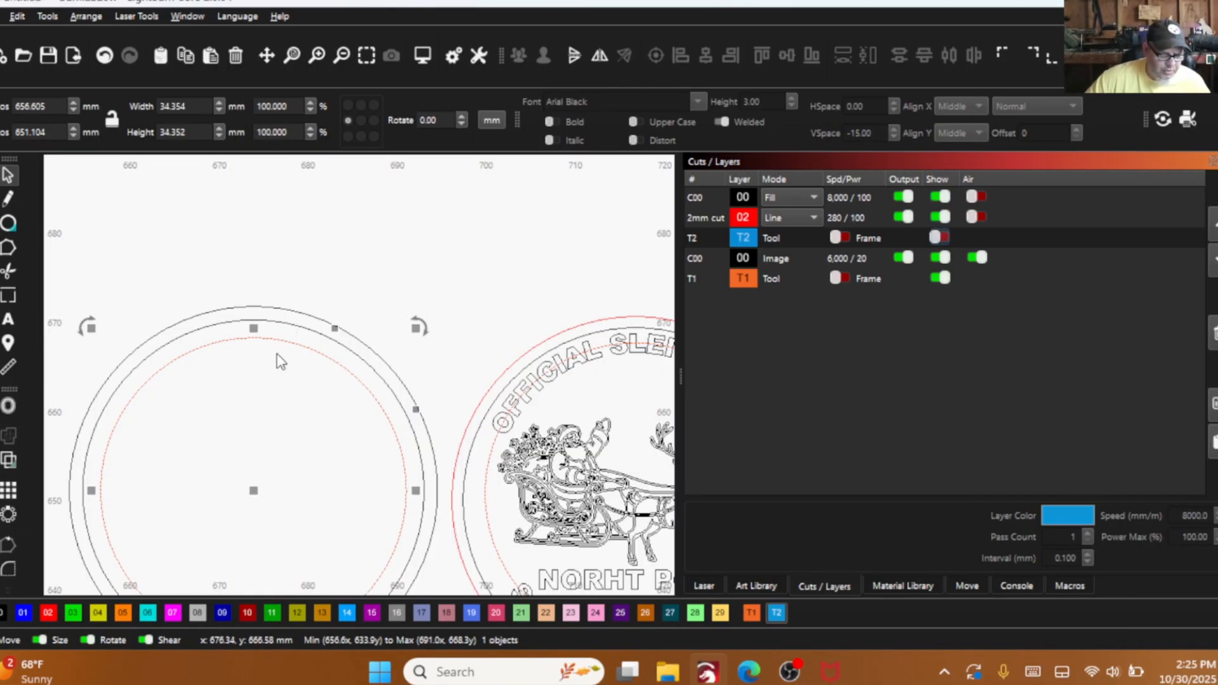
click(938, 238)
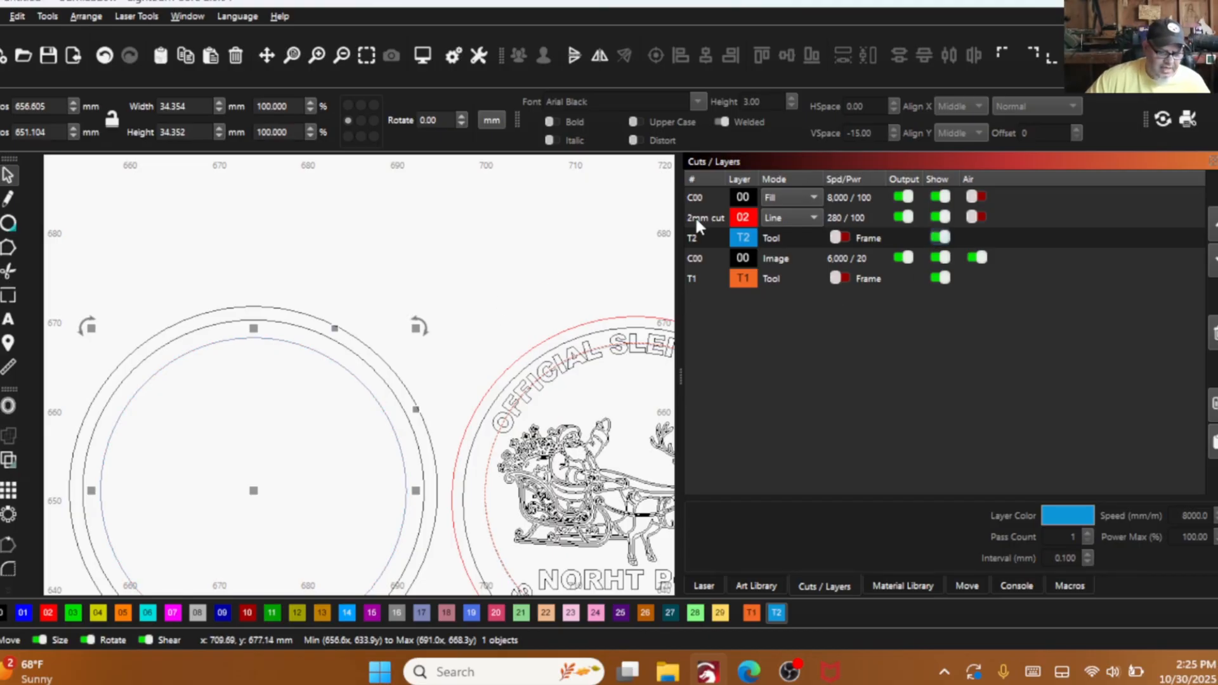
click(939, 238)
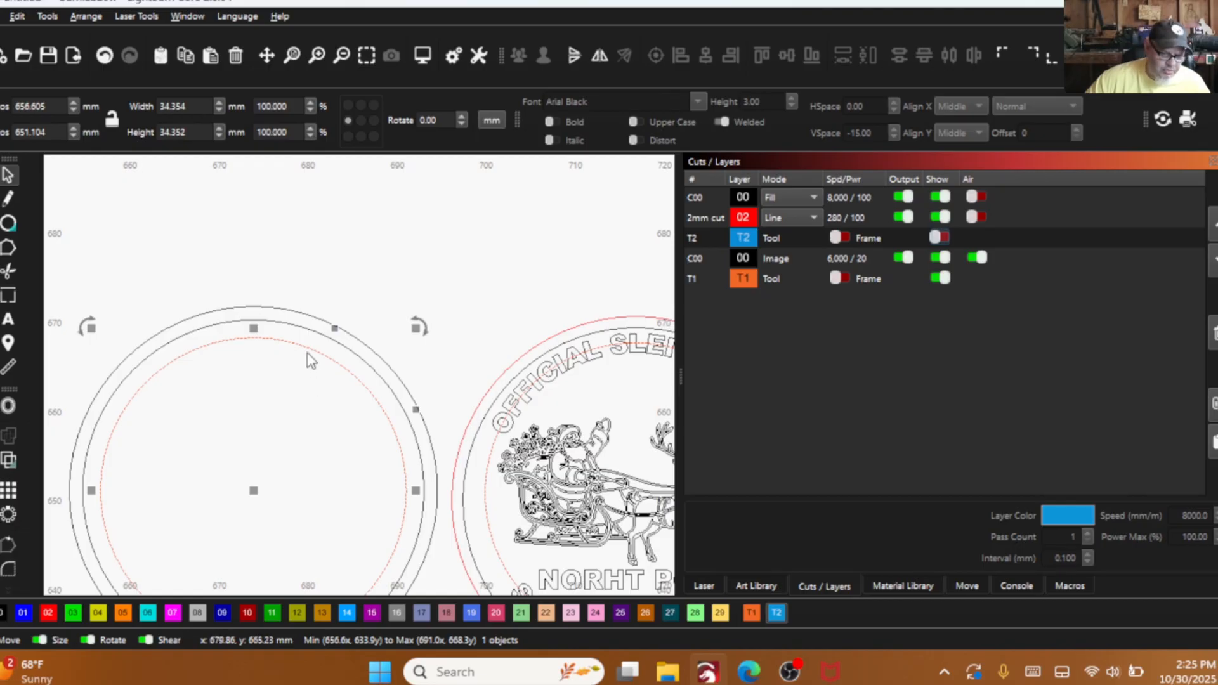
- Add the text "OFFICIAL SLEIGH MAIL" in Arial Black, 3 mm high, across the top of the blank guide circle, with layer T2 shown
scroll(294, 359, down, 2)
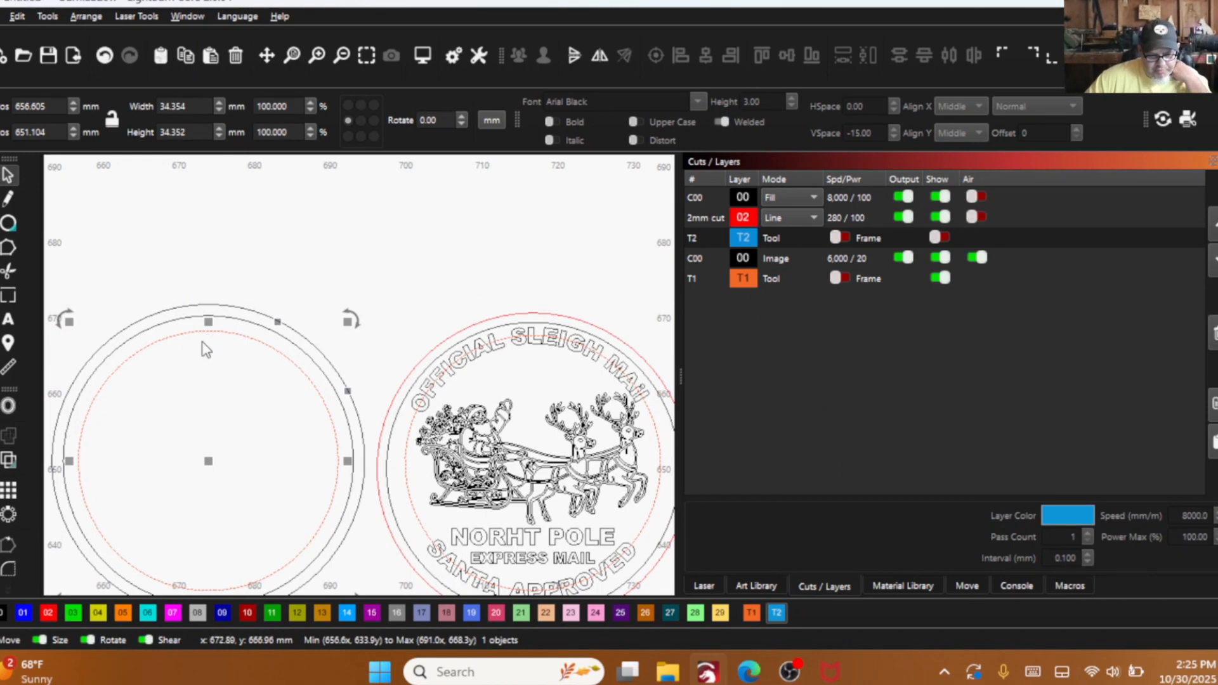
click(8, 321)
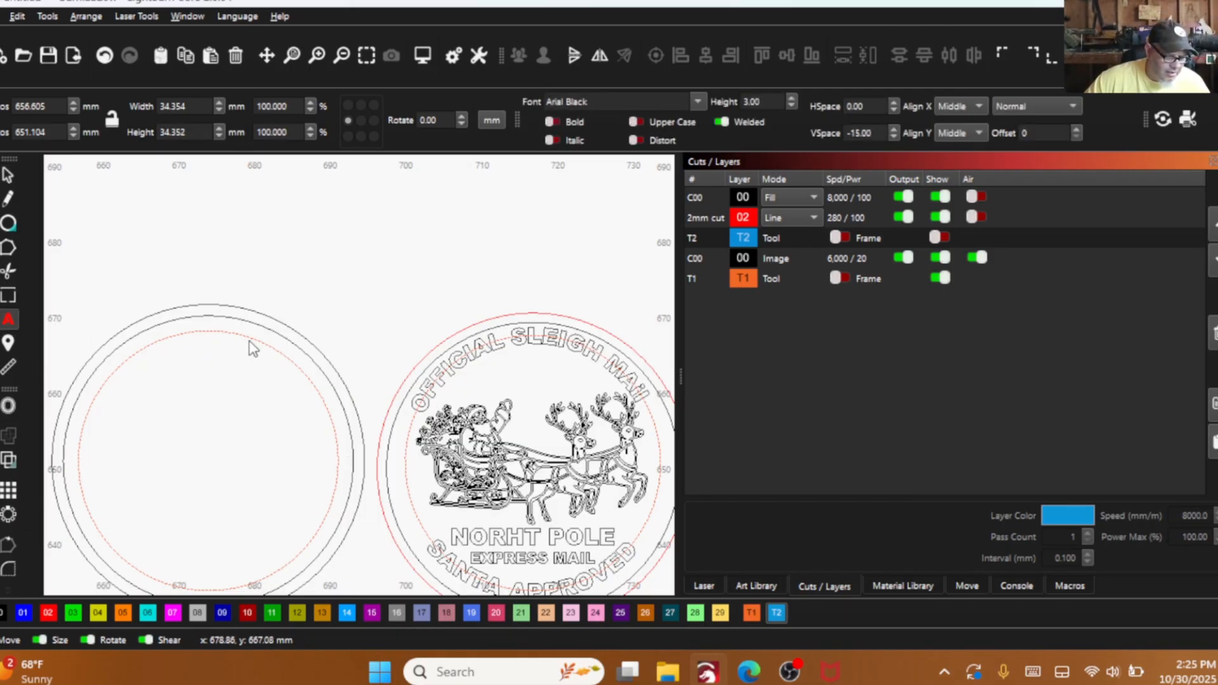
click(205, 332)
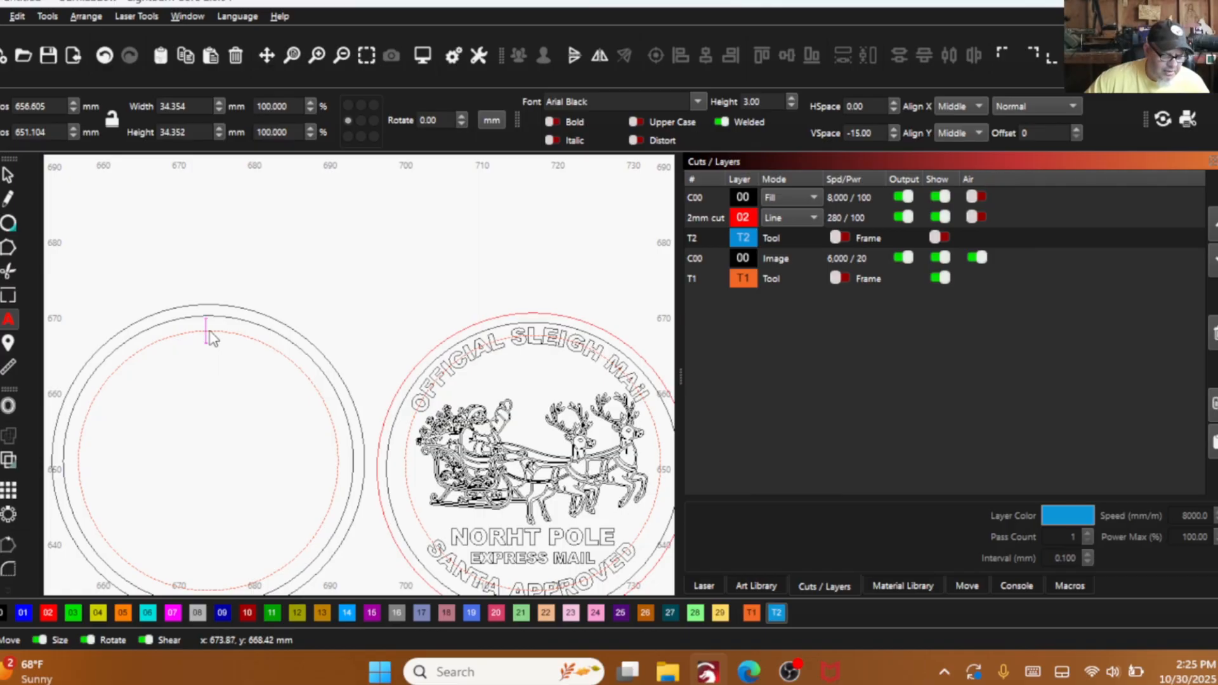
click(219, 324)
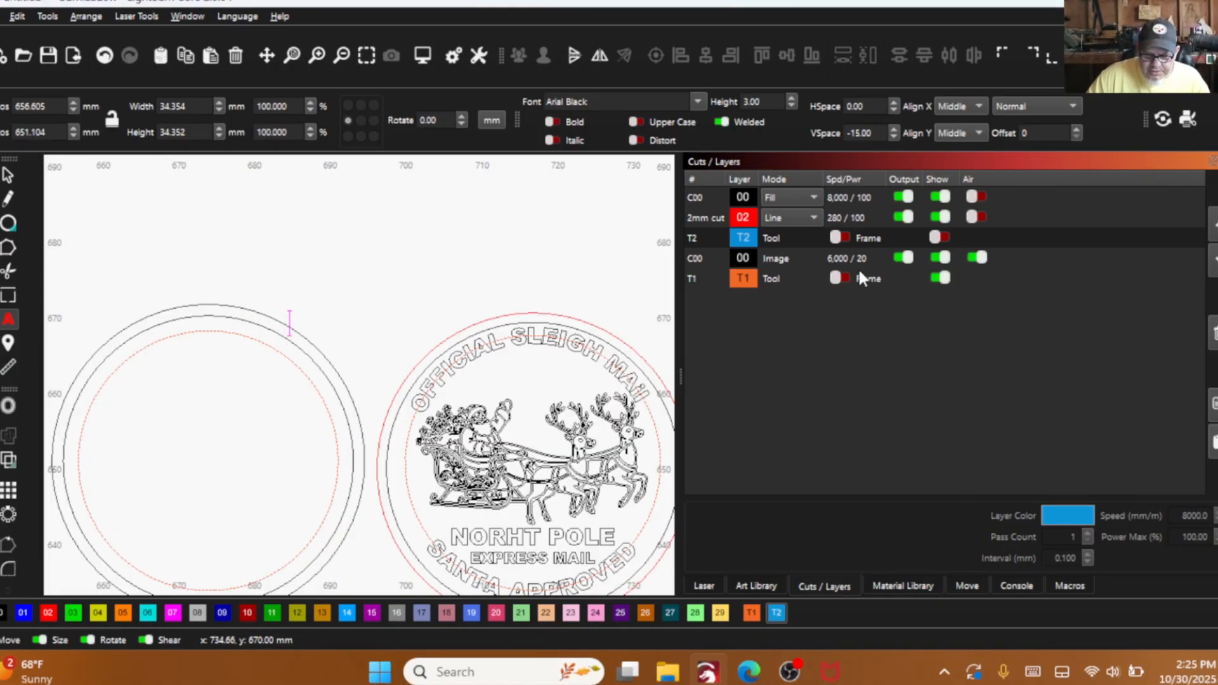
click(936, 238)
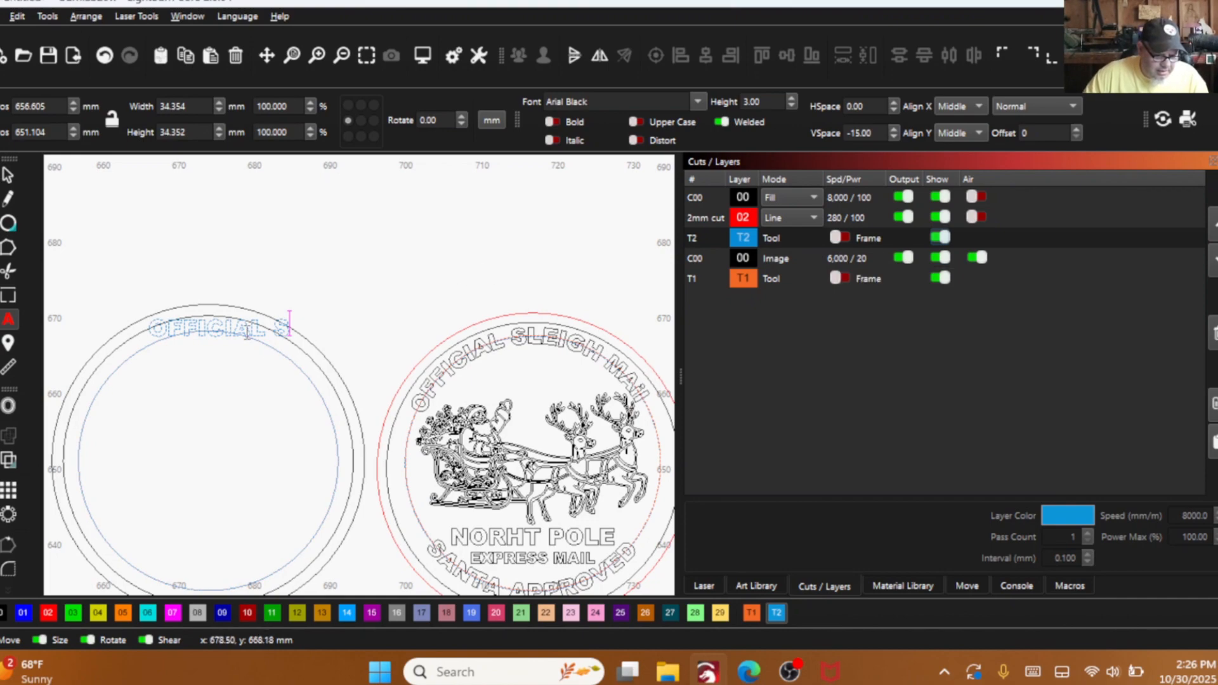
click(290, 324)
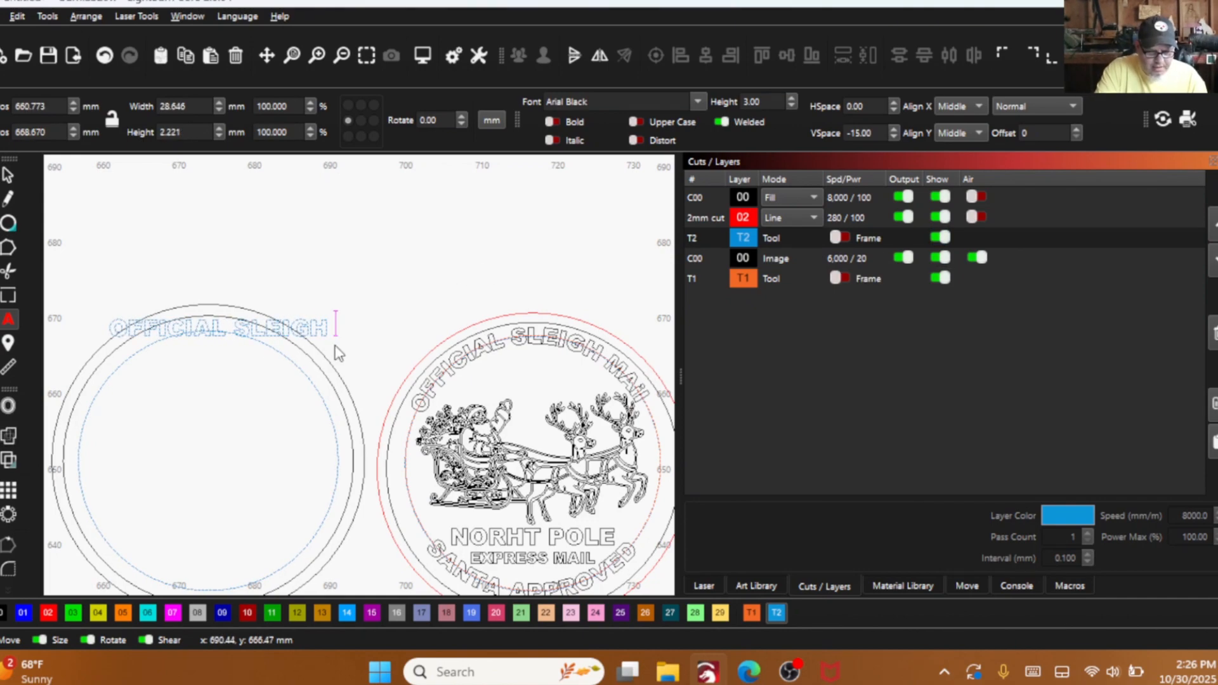
text(LEIGH MAIL)
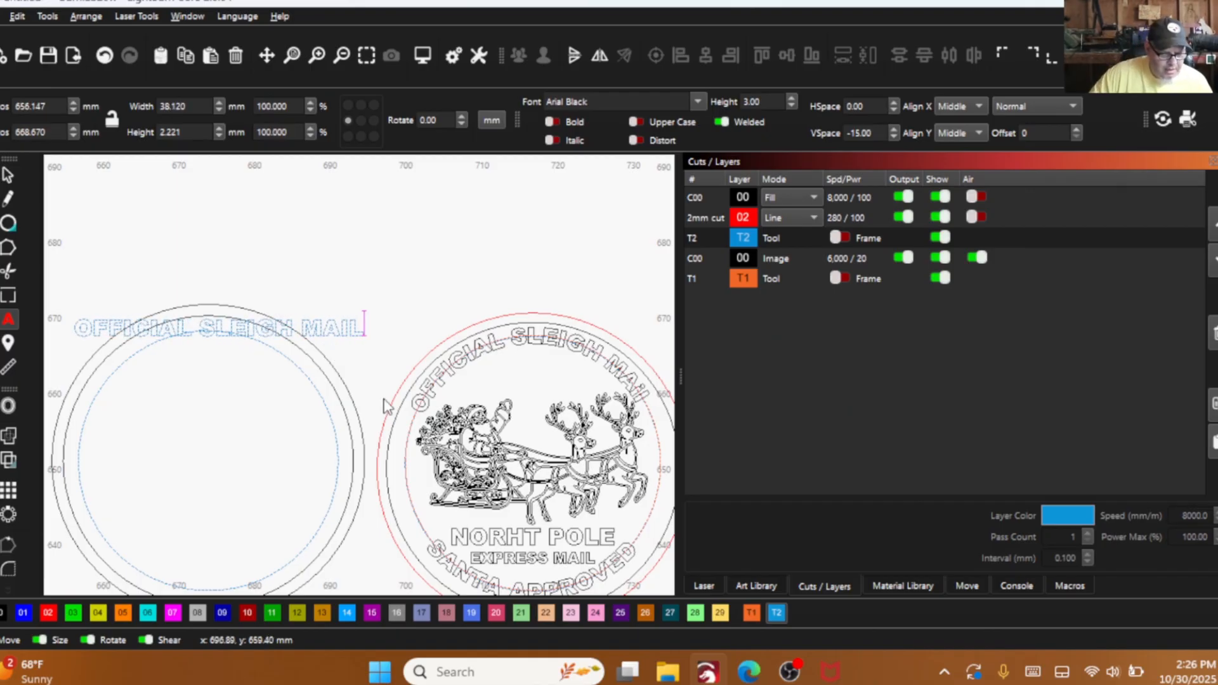
- Assign the straight text to tool layer T1, hide layer T2, and move the text about 3 mm left
click(10, 179)
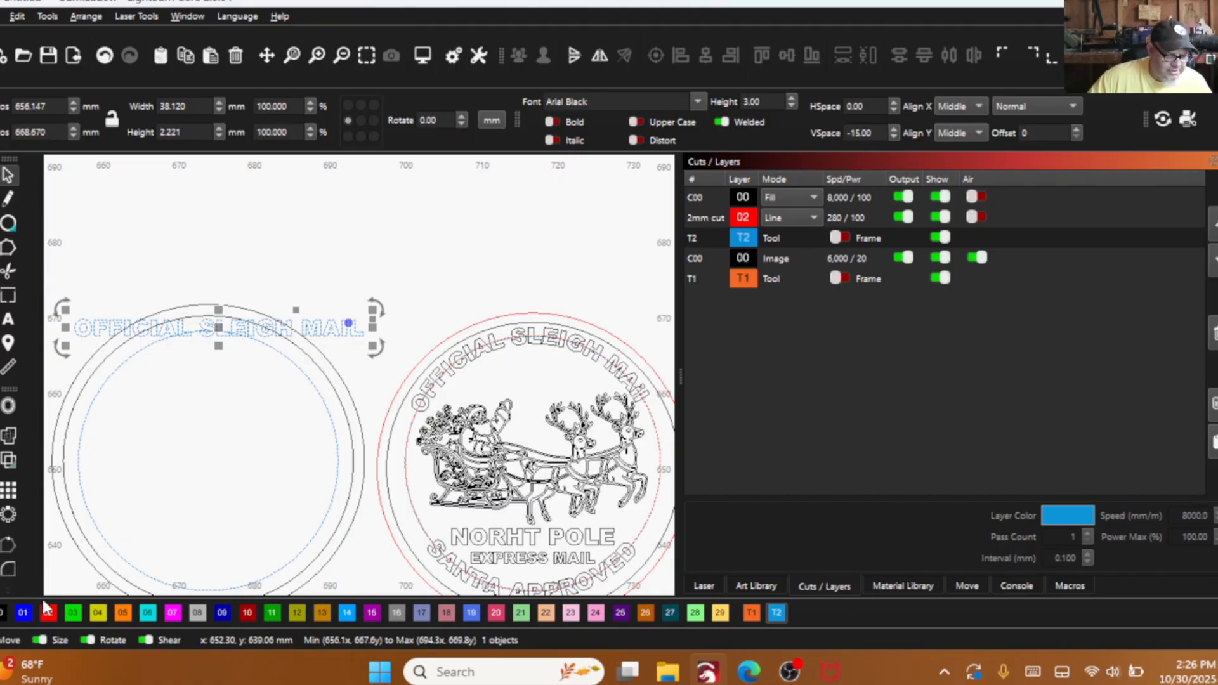
click(752, 613)
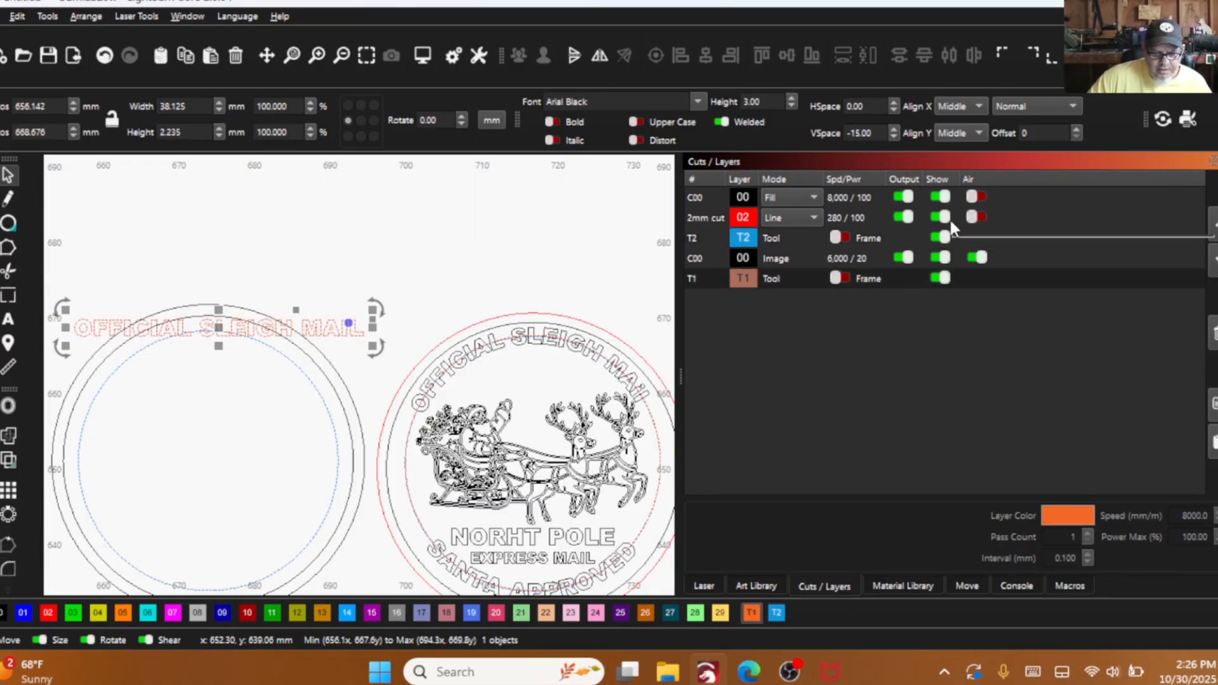
click(944, 239)
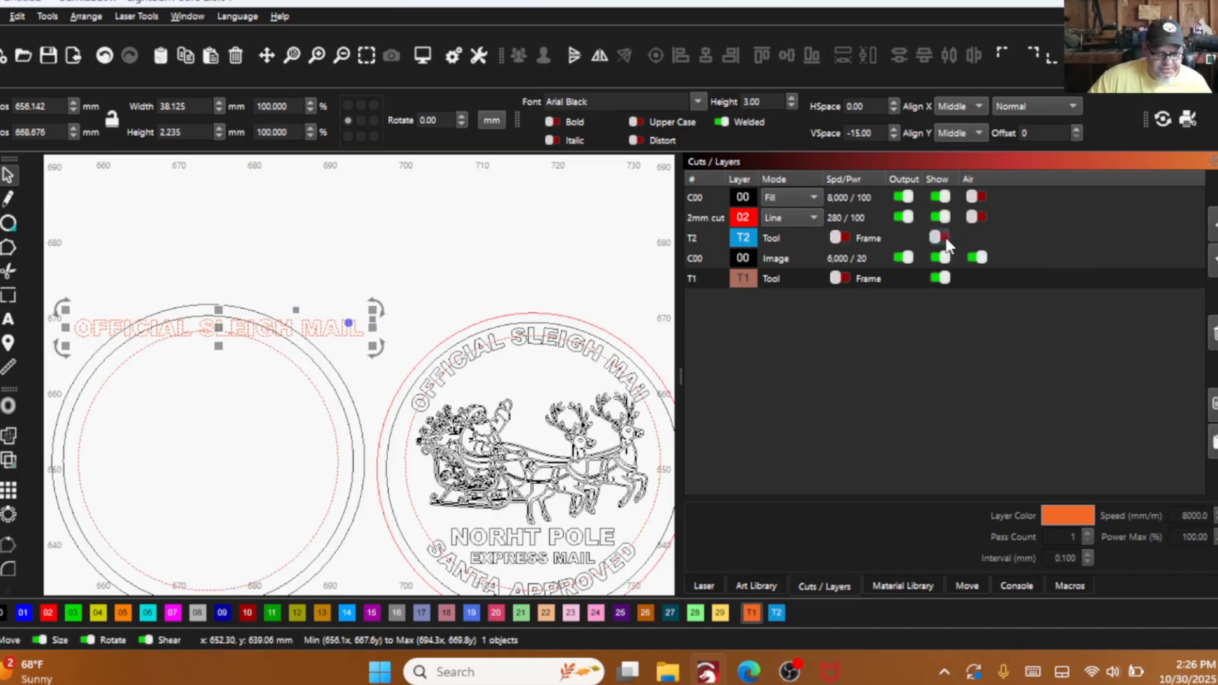
scroll(219, 324, up, 3)
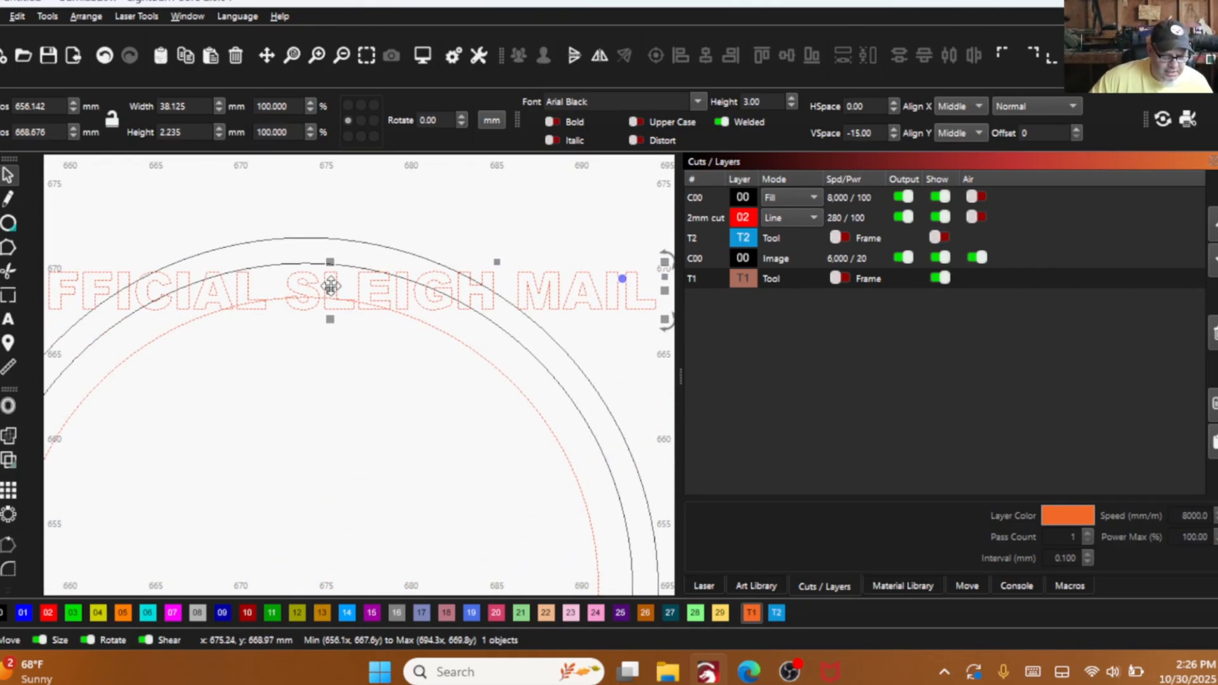
drag(333, 288, 277, 299)
scroll(307, 343, down, 3)
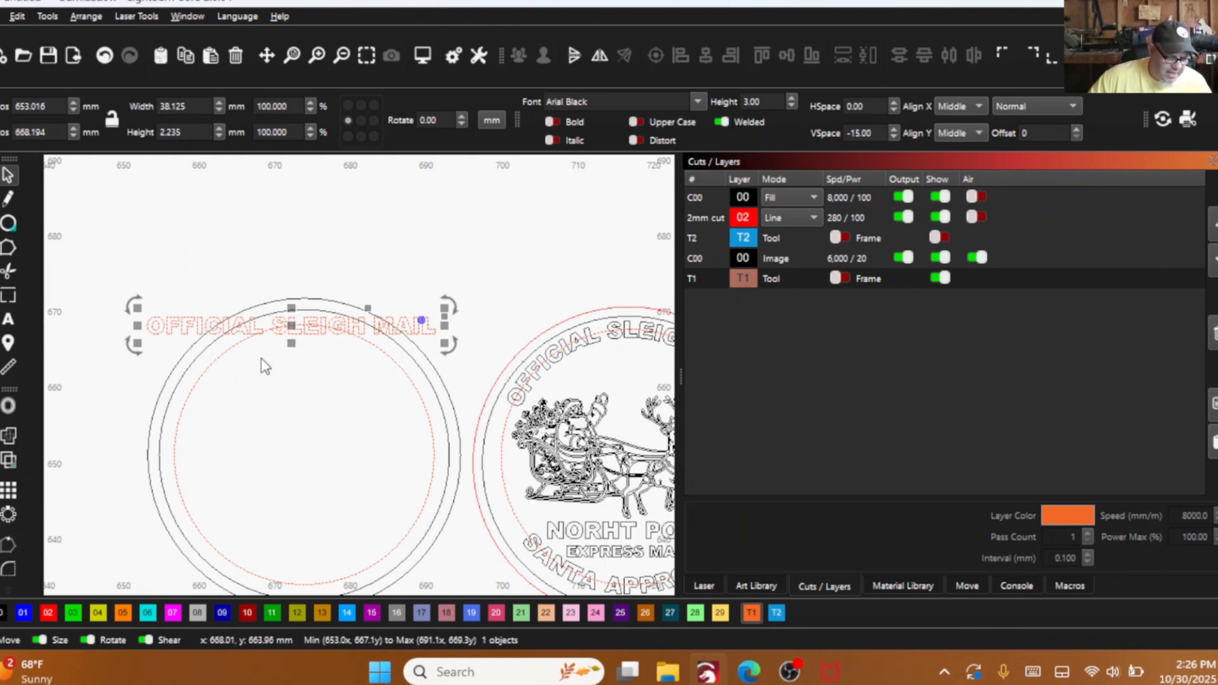
- Apply the T1 guide circle as path to the "OFFICIAL SLEIGH MAIL" text, and flip both horizontally so the text reads correctly
shift+click(228, 350)
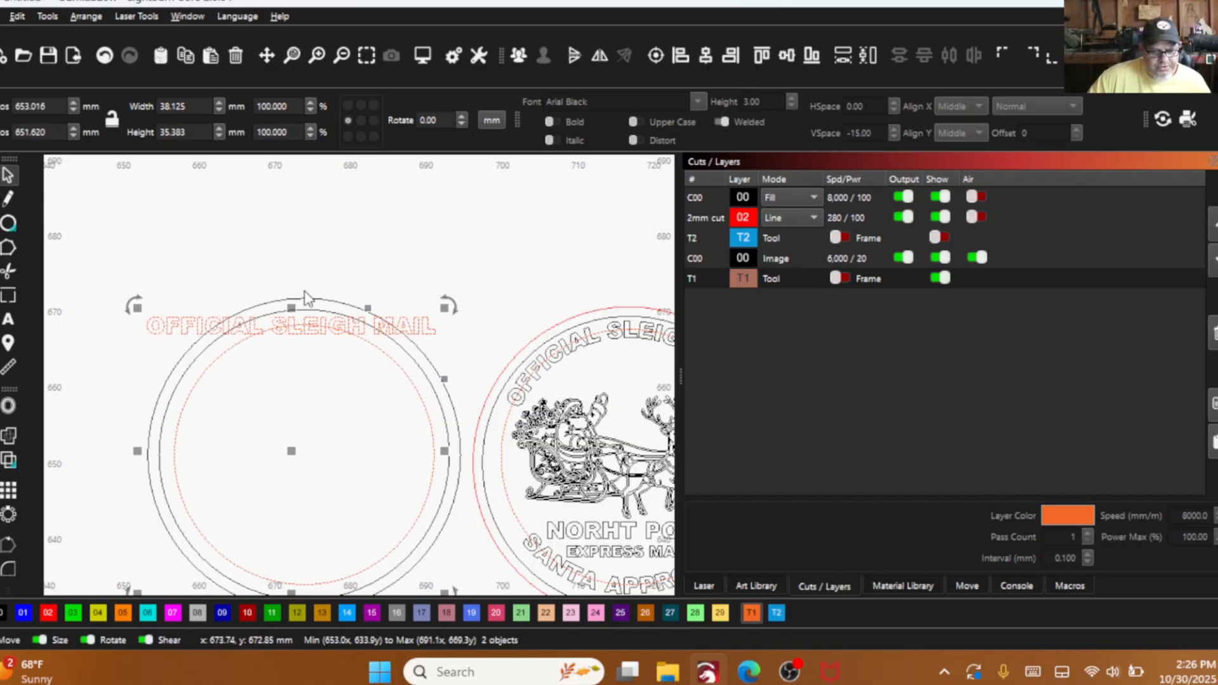
right_click(295, 372)
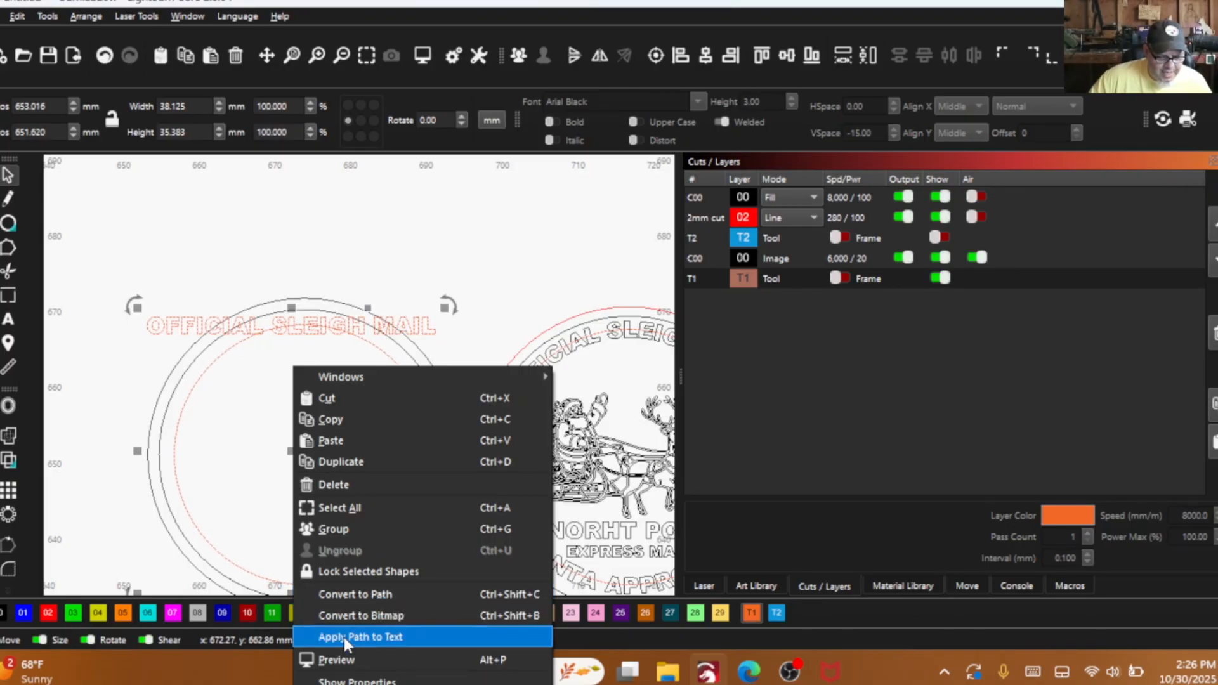
click(367, 637)
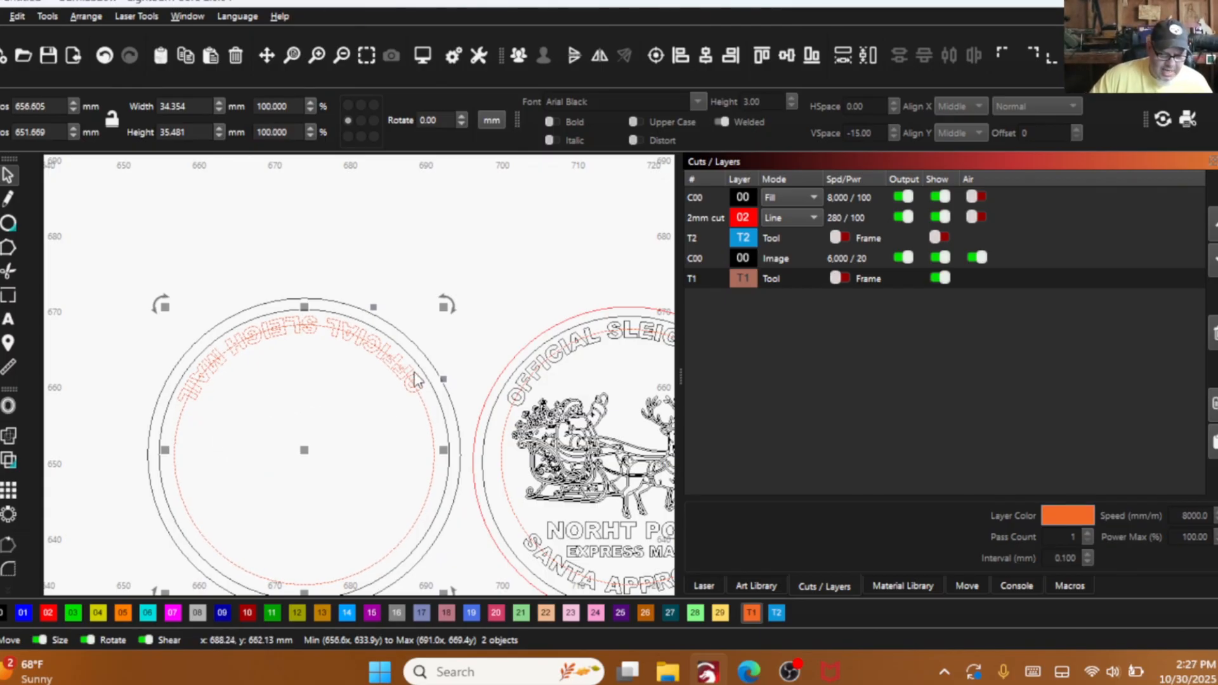
click(594, 56)
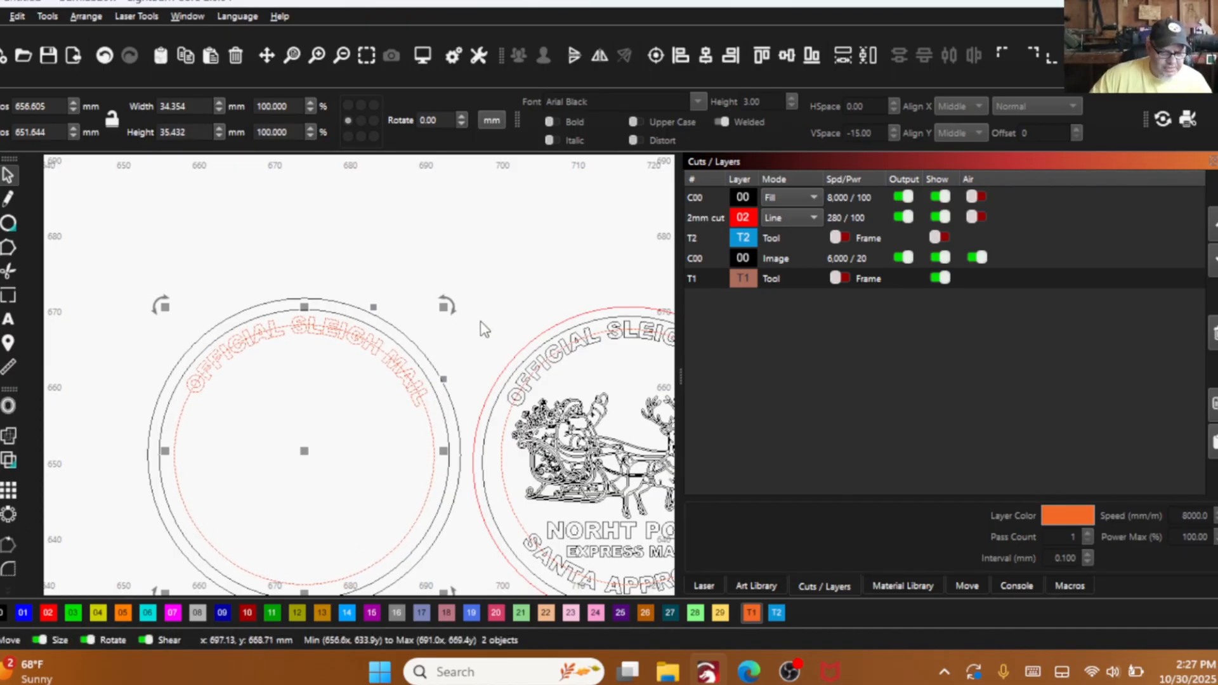
- Rotate the circle with its curved text slightly until both text ends sit level on a horizontal guide line placed under them
drag(401, 289, 431, 290)
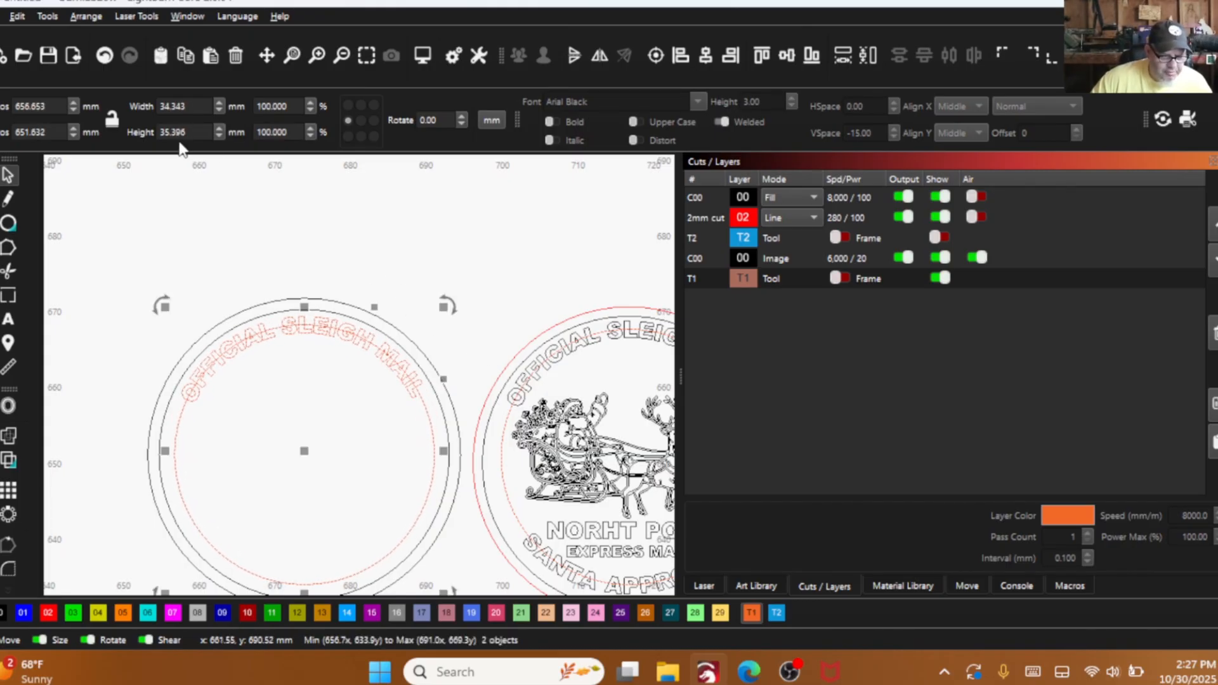
drag(193, 159, 189, 405)
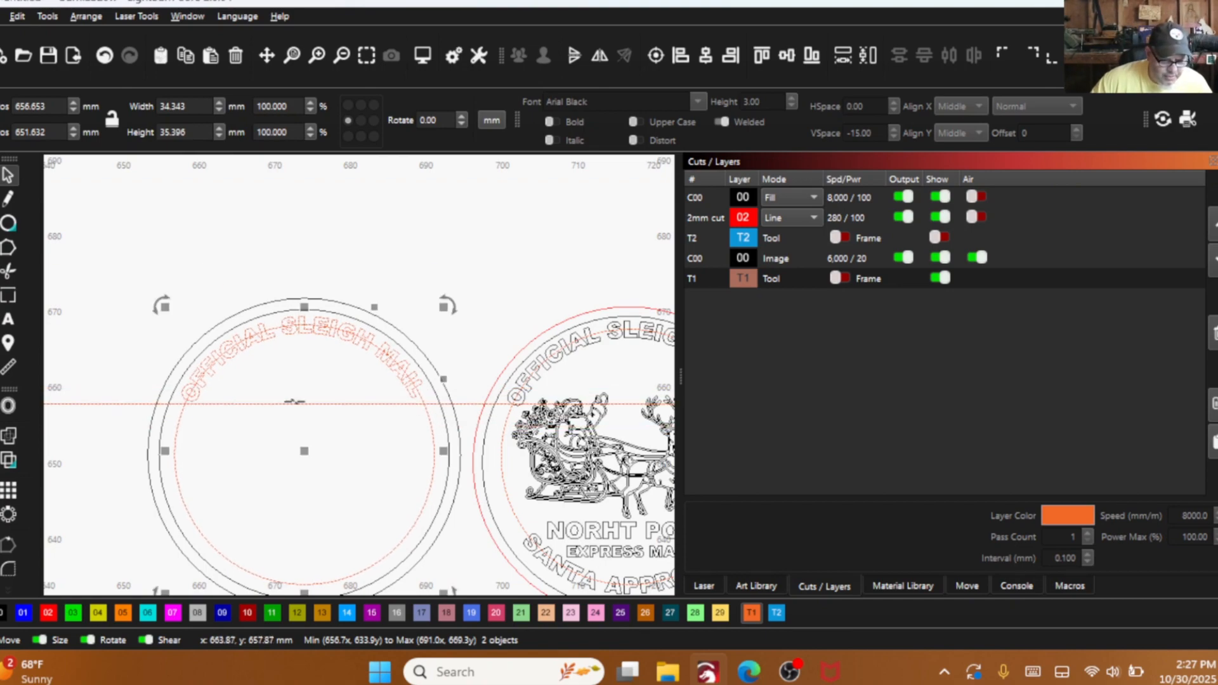
scroll(388, 366, up, 1)
drag(456, 293, 462, 307)
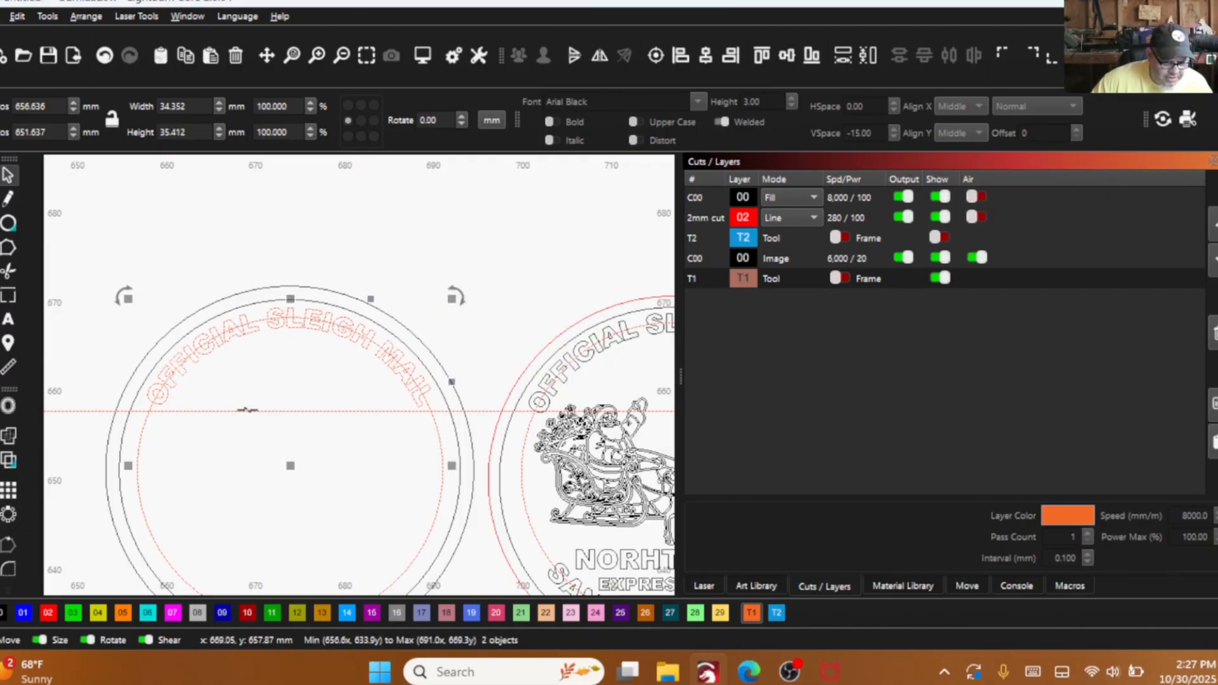
drag(249, 411, 418, 406)
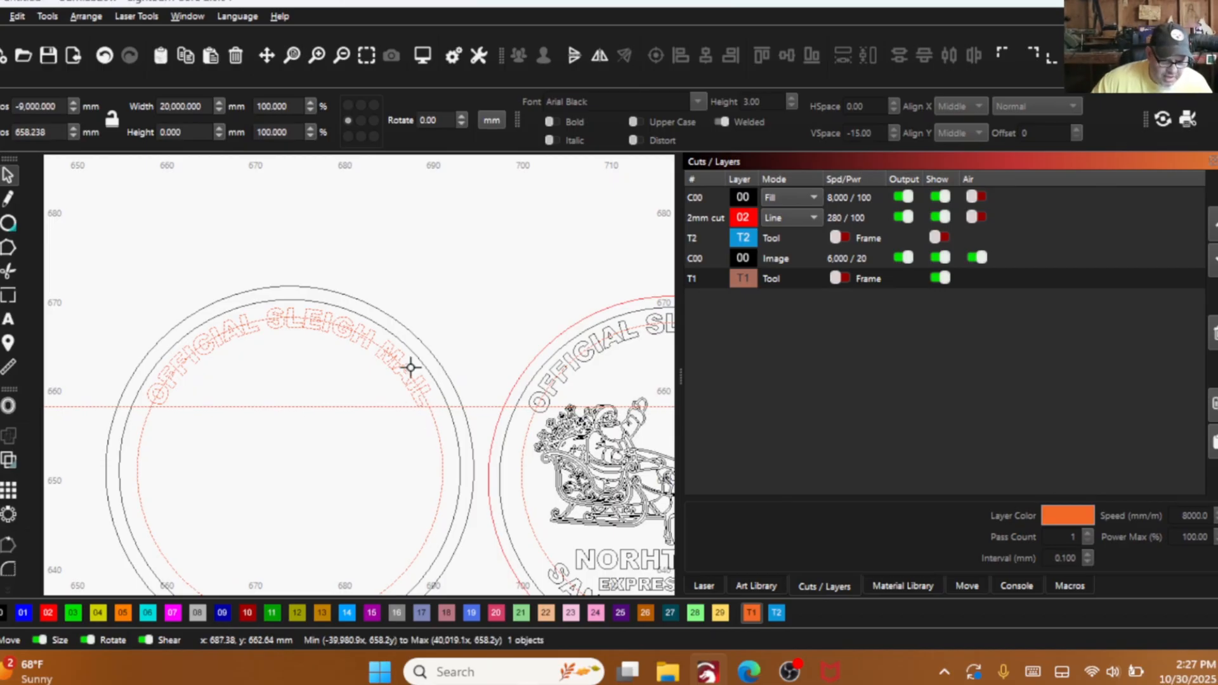
click(361, 346)
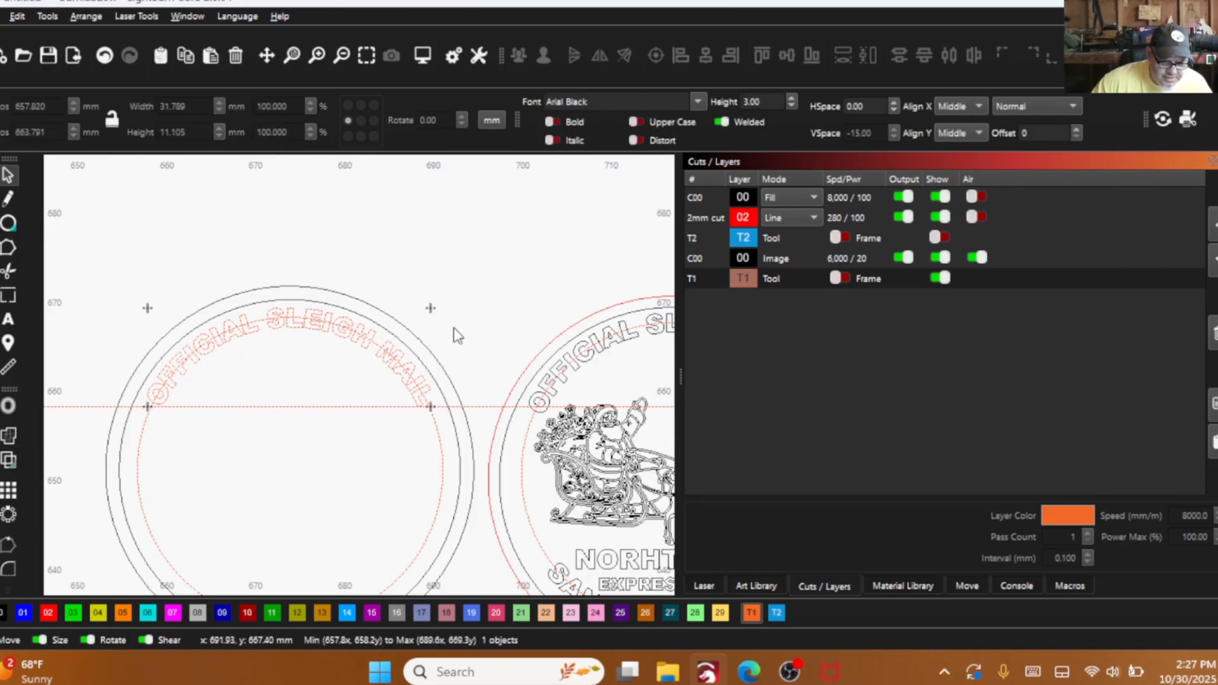
click(377, 343)
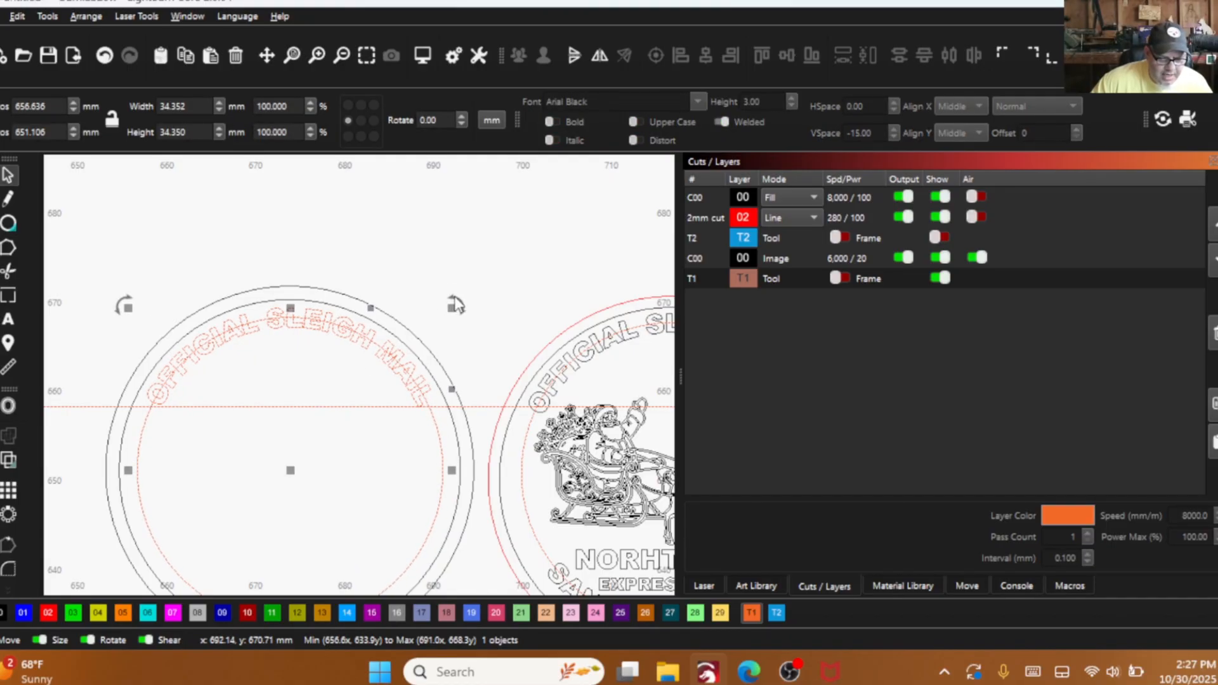
drag(451, 307, 455, 304)
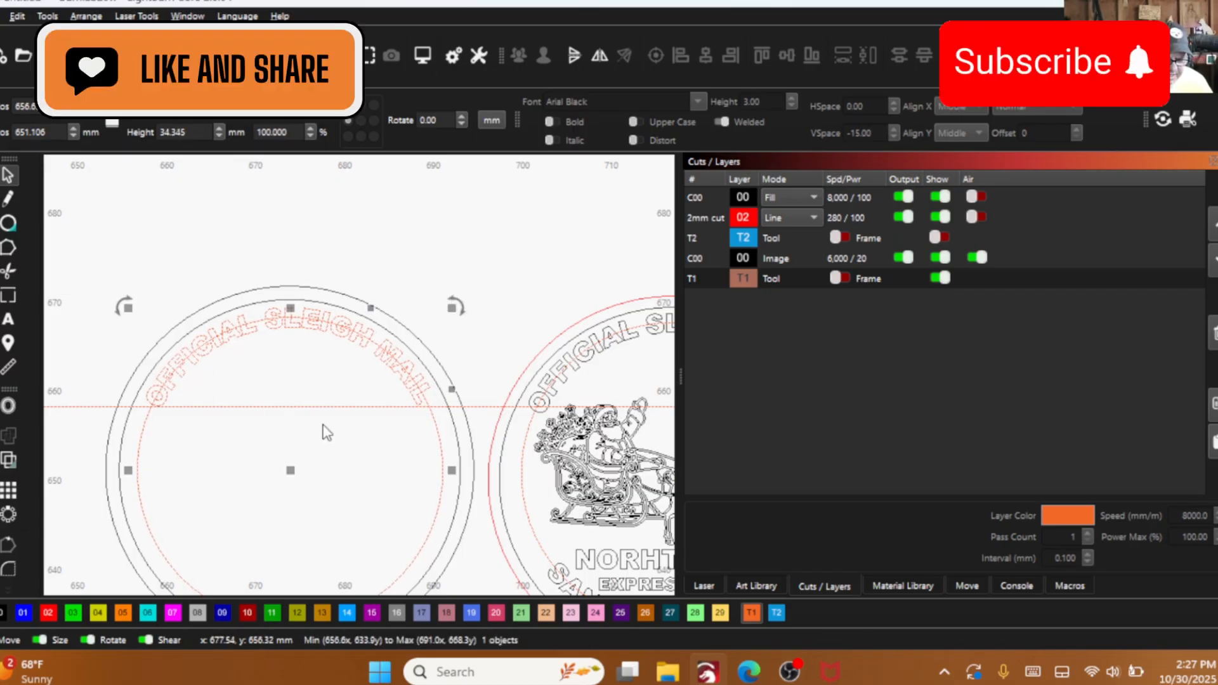
- Delete the horizontal guide line, hide layer T1 and show layer T2
drag(321, 429, 253, 378)
right_click(252, 378)
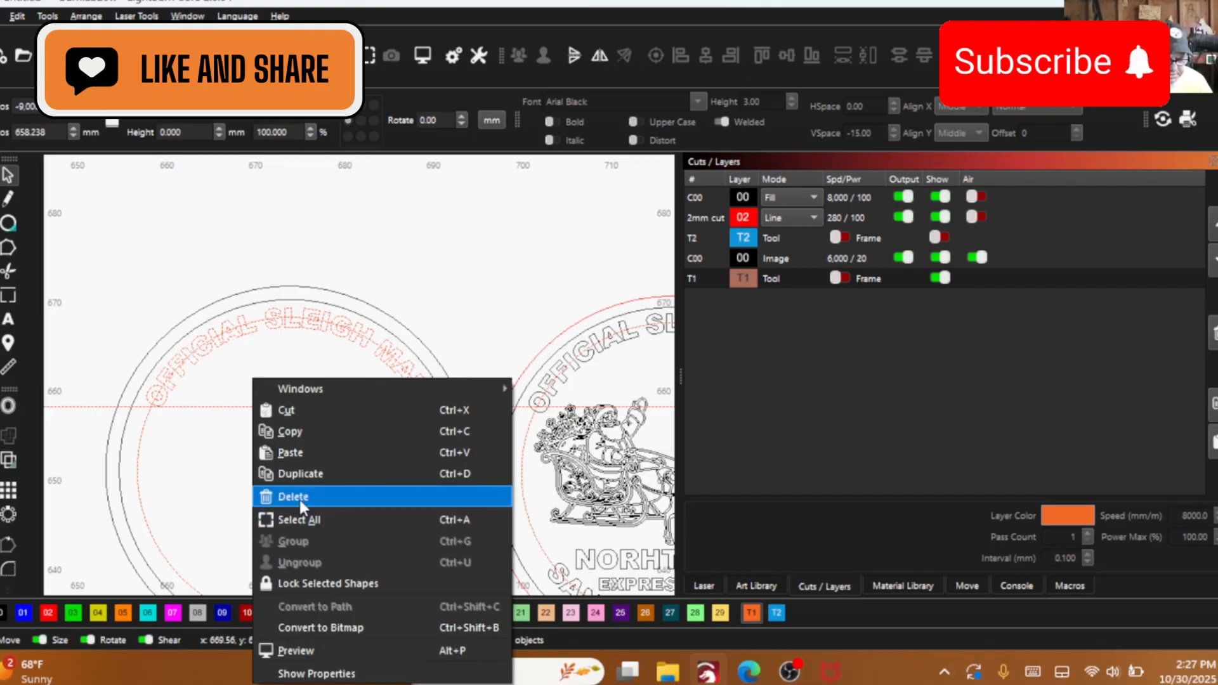
click(299, 497)
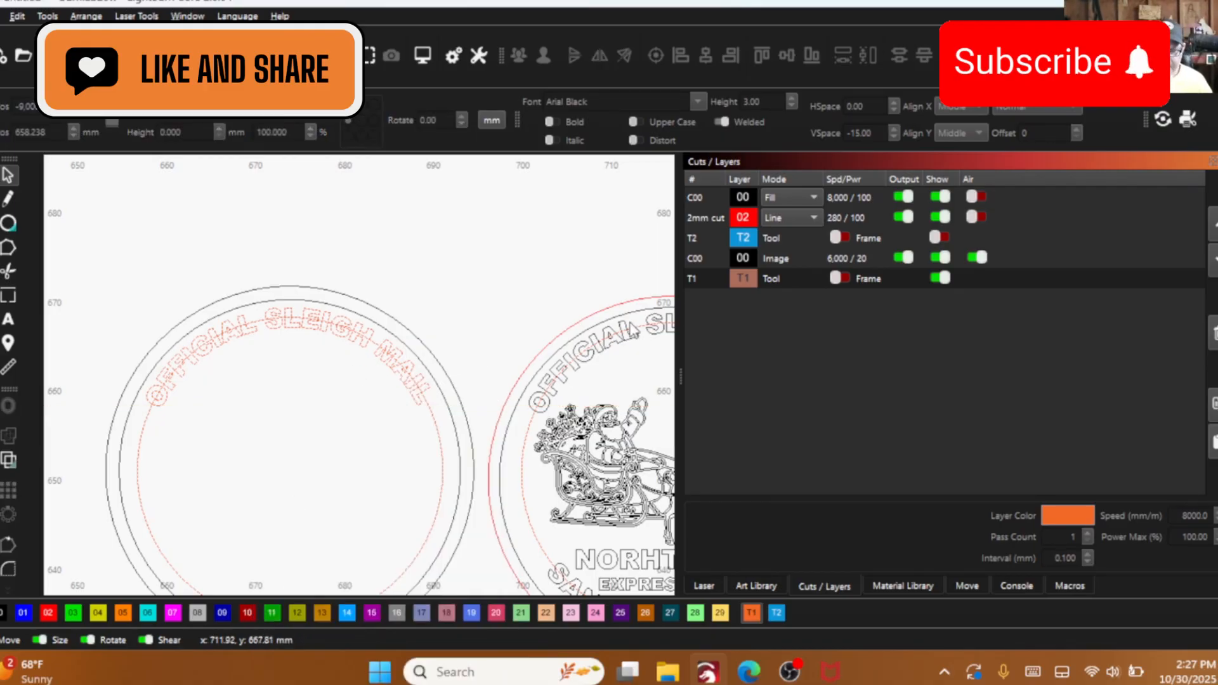
click(940, 278)
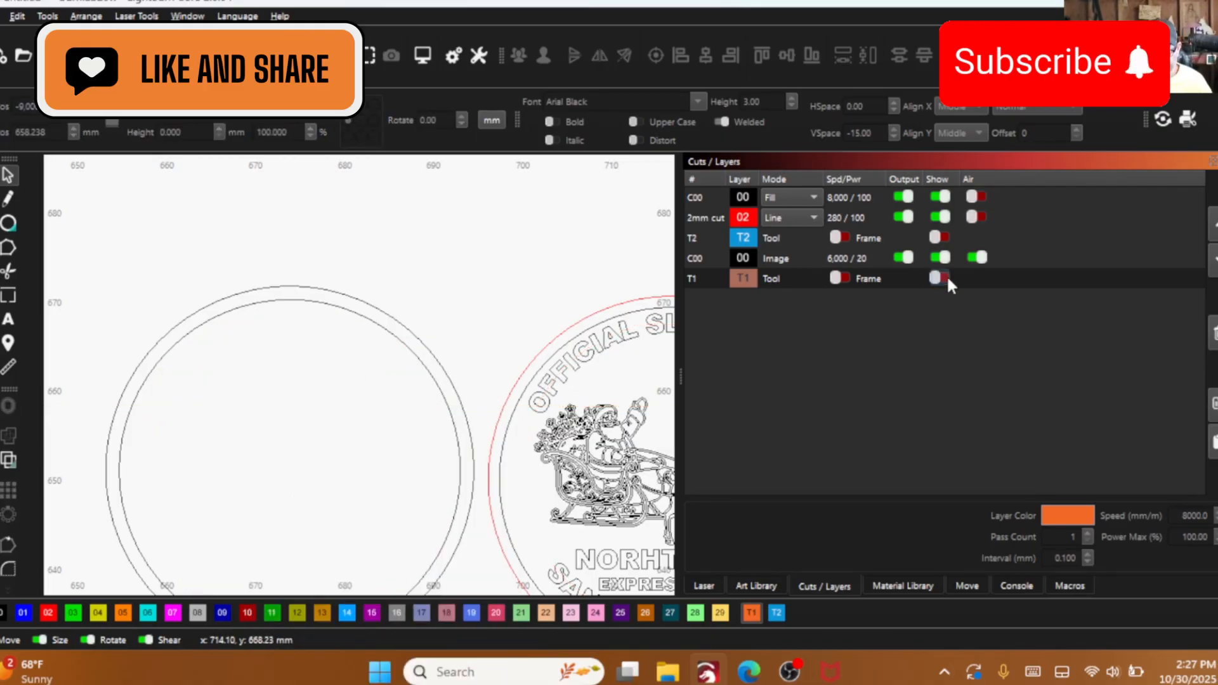
click(937, 237)
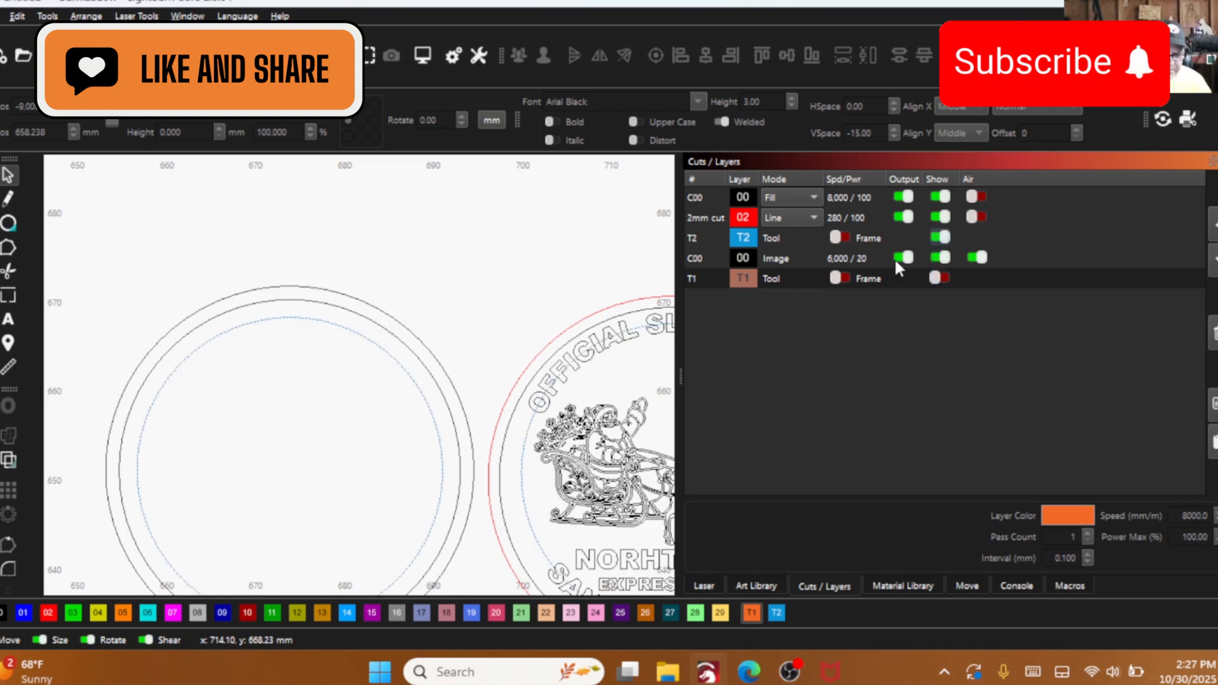
- Add the text "SANTA APPROVED" in Arial Black, 3 mm high, across the bottom of the blank guide circle on layer T2
scroll(546, 279, down, 3)
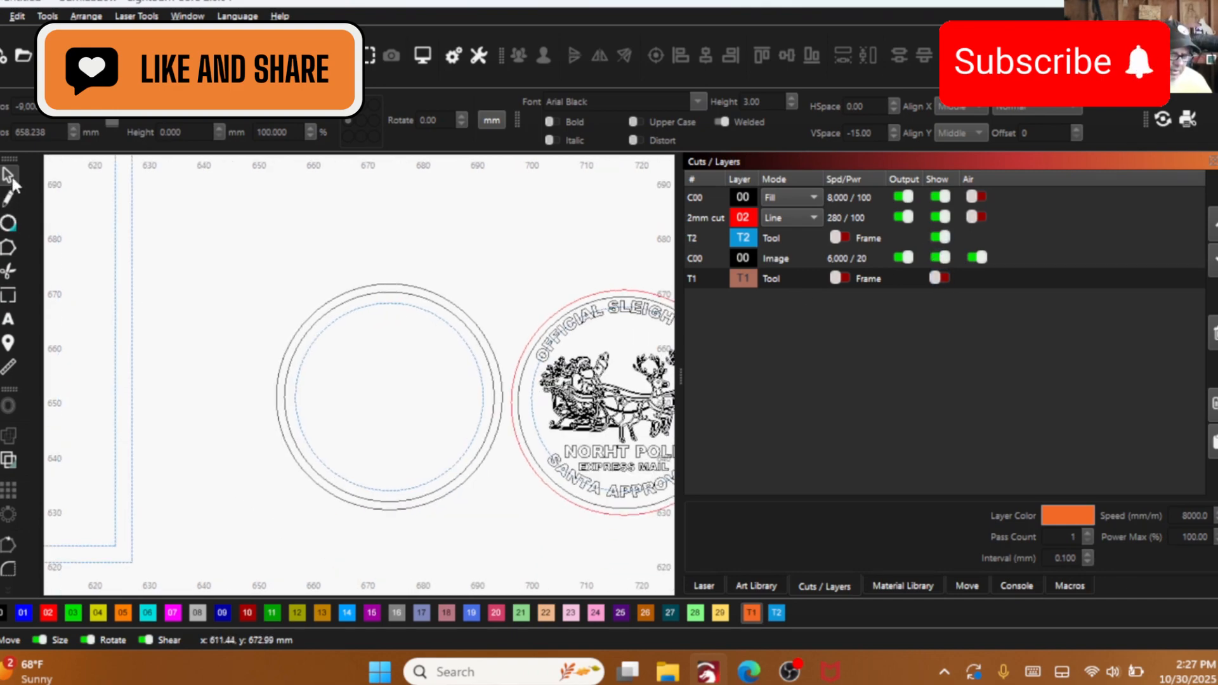
click(14, 319)
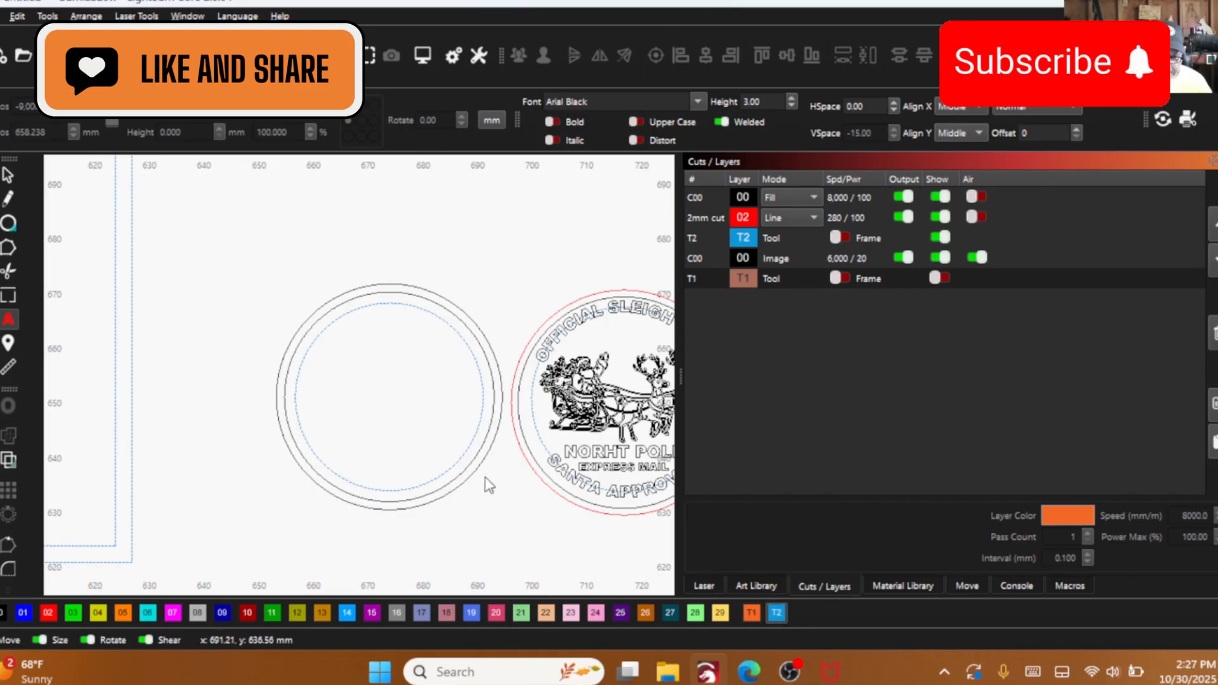
drag(484, 473, 434, 453)
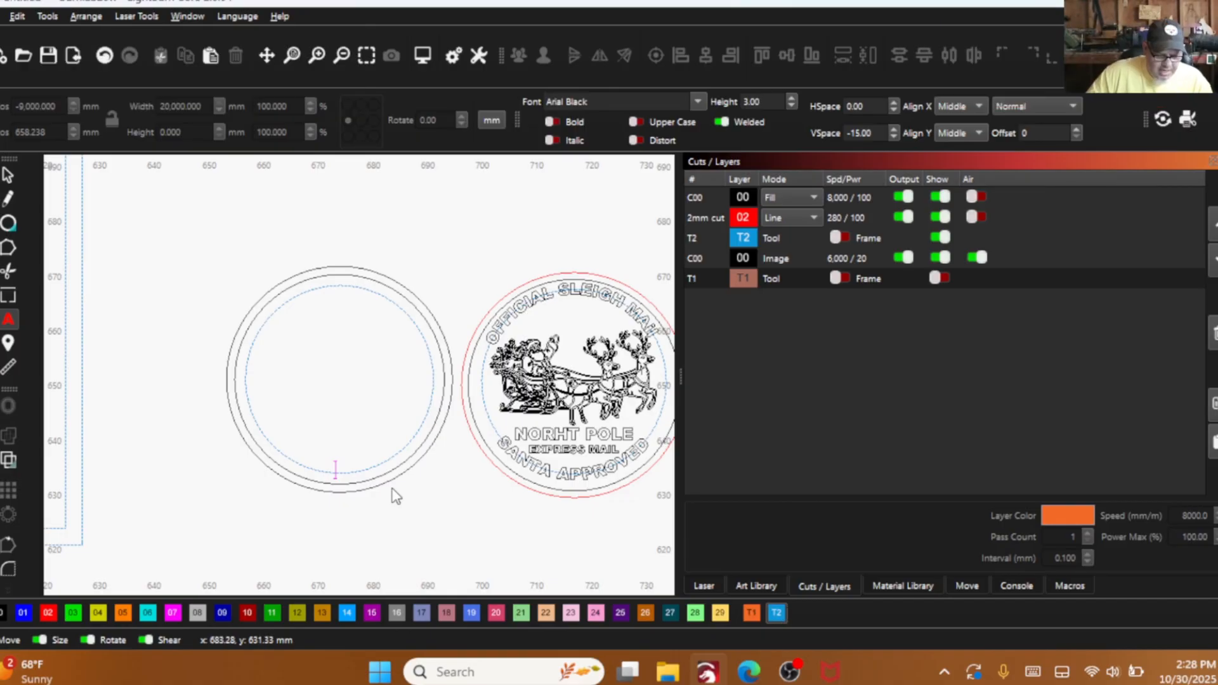
text(ANTA)
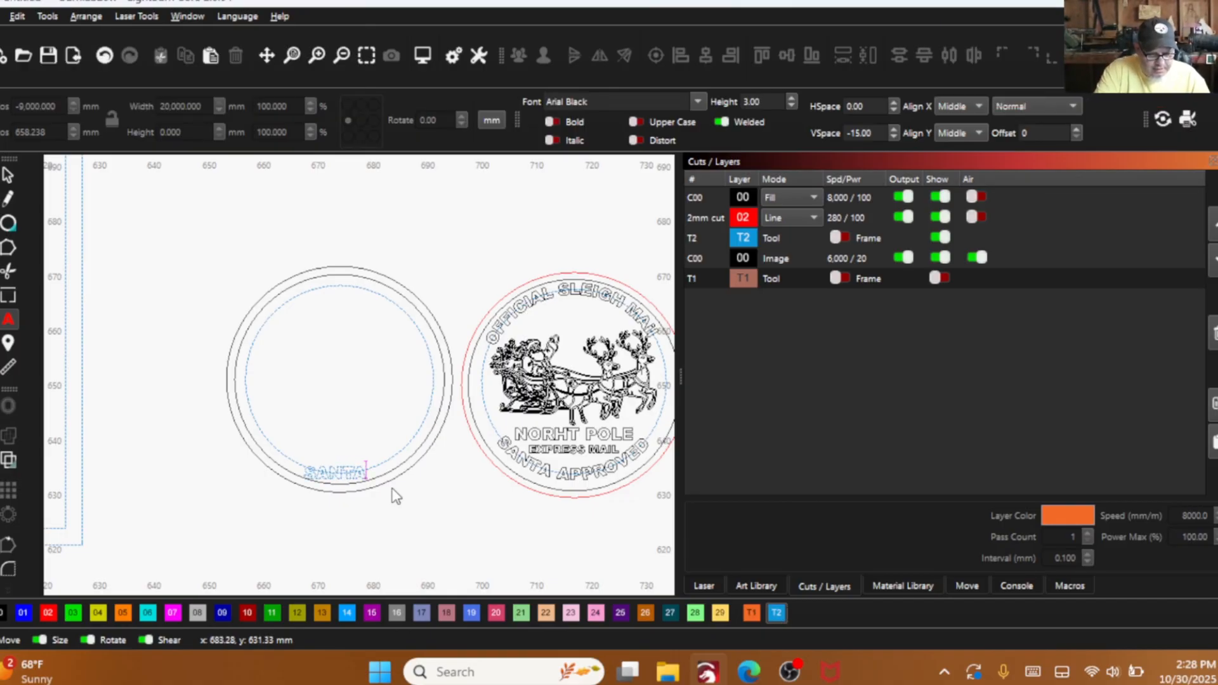
text( APPROVED)
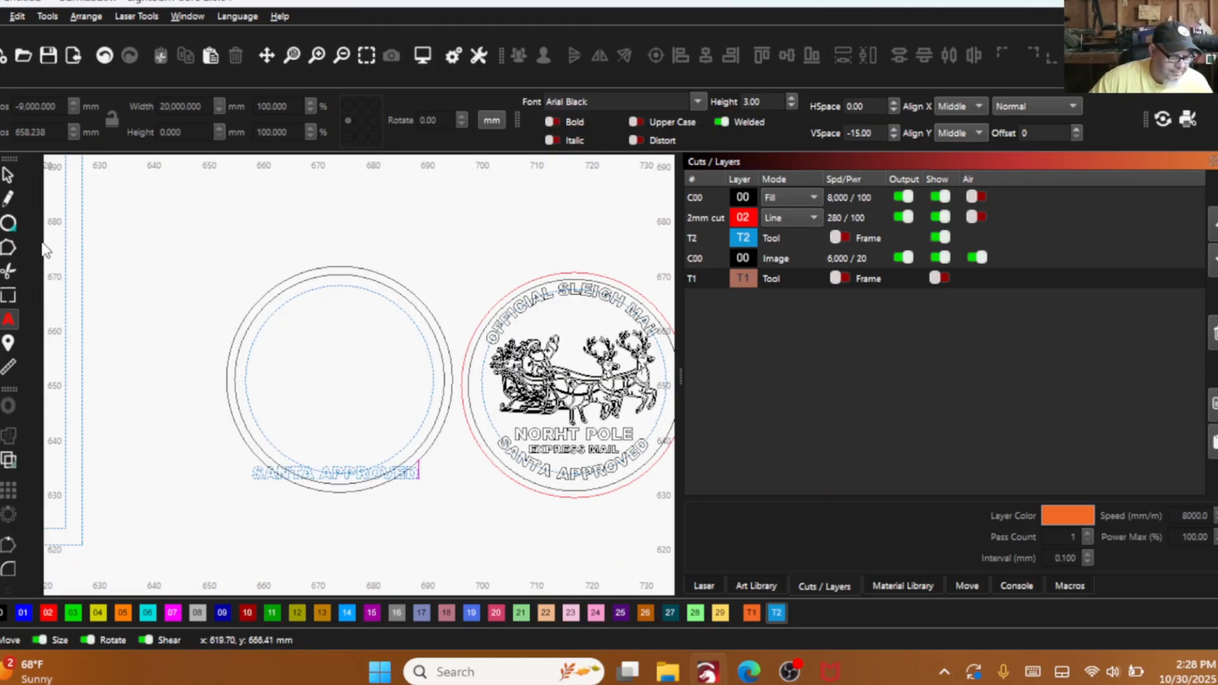
- Move the "SANTA APPROVED" text slightly sideways to sit centred across the bottom of the T2 guide circle
click(14, 171)
scroll(311, 479, up, 3)
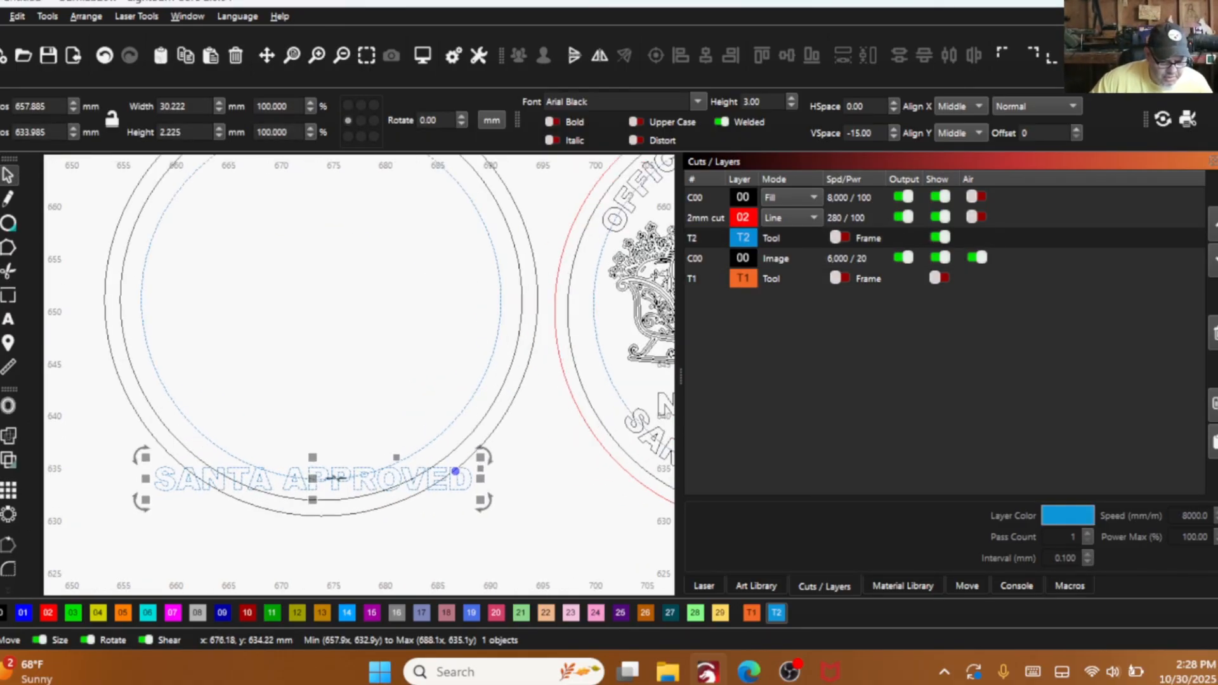
drag(308, 481, 330, 478)
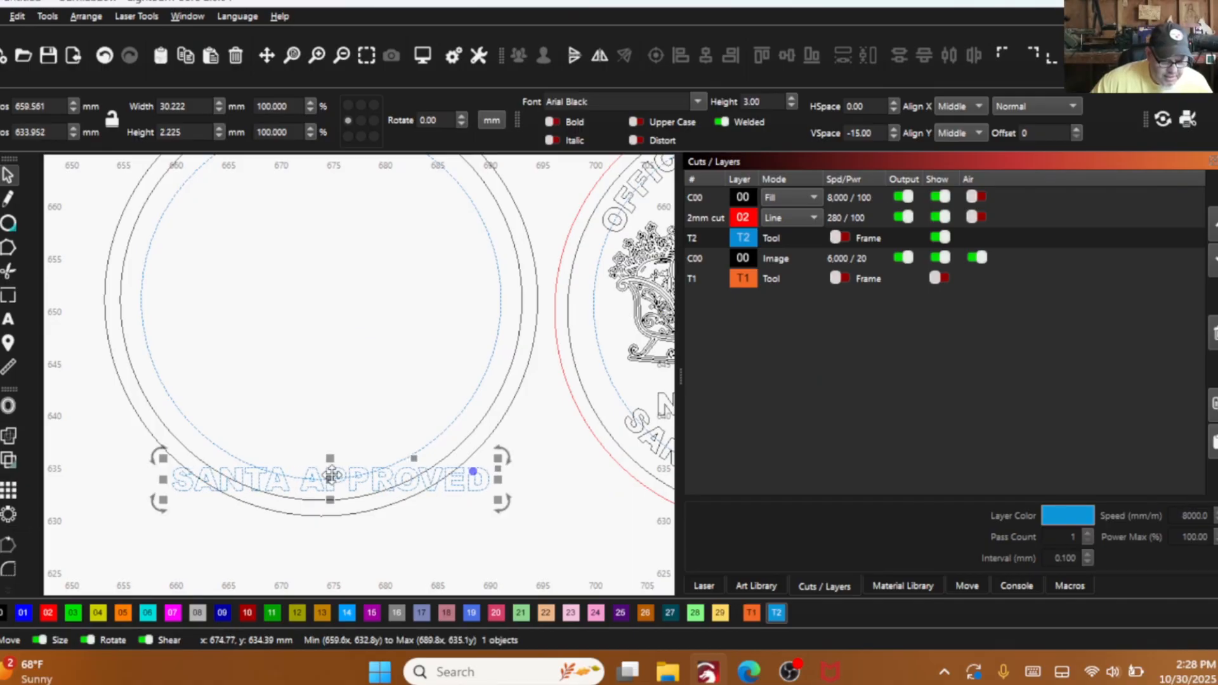
- Apply the T2 guide circle as path to the "SANTA APPROVED" text, and rotate both about 180° so the text reads upright along the bottom
shift+click(458, 417)
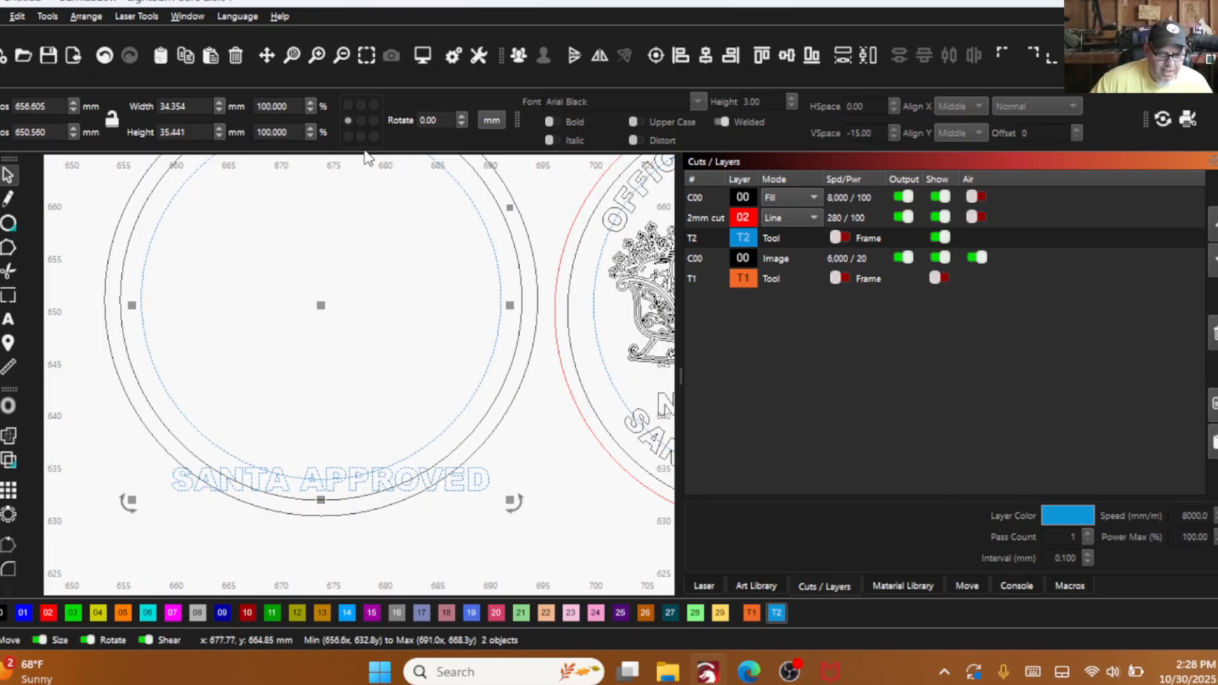
right_click(230, 352)
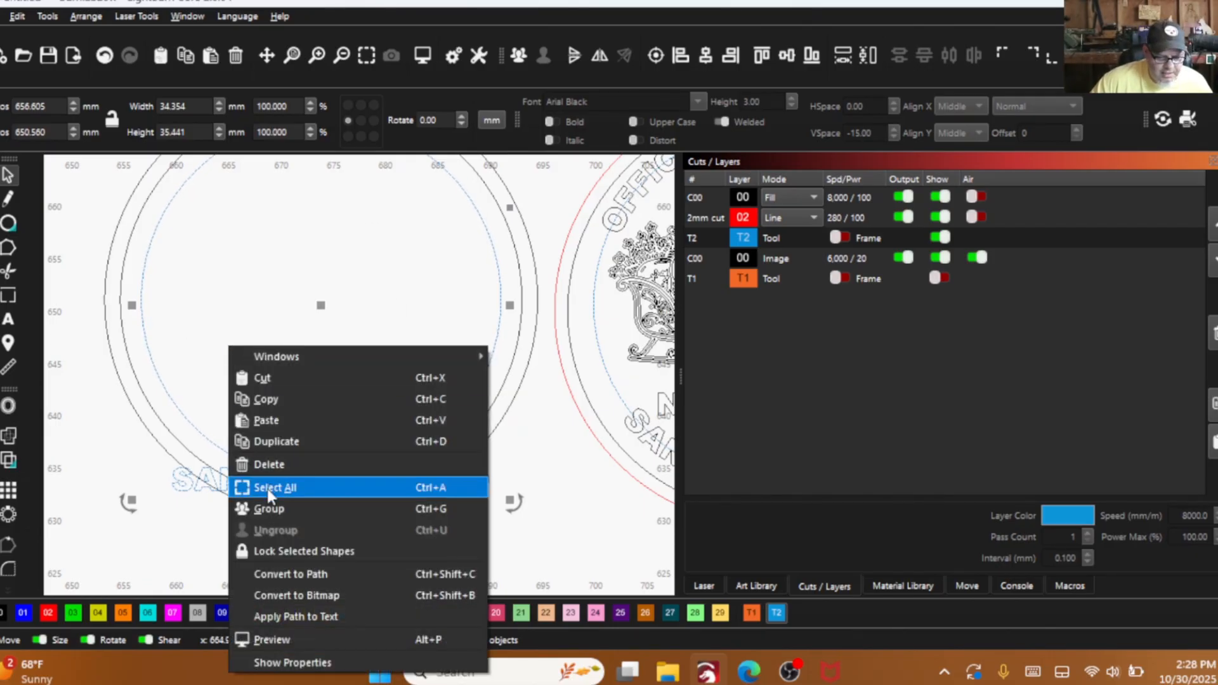
click(306, 616)
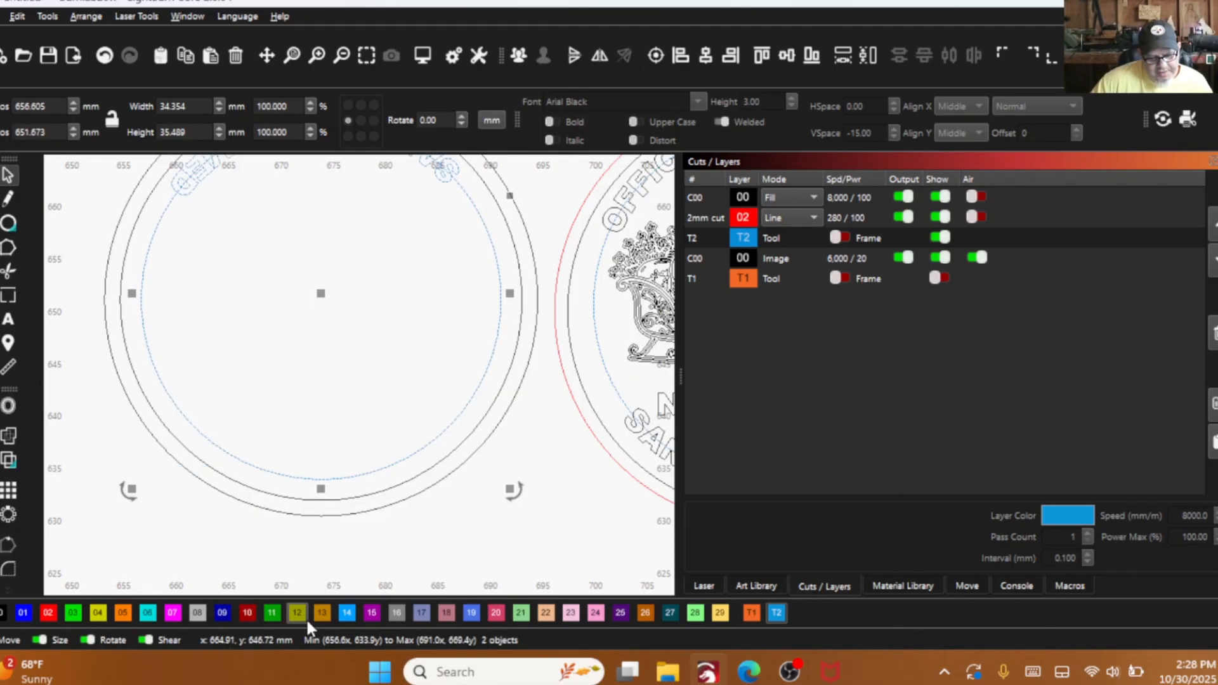
scroll(340, 482, down, 2)
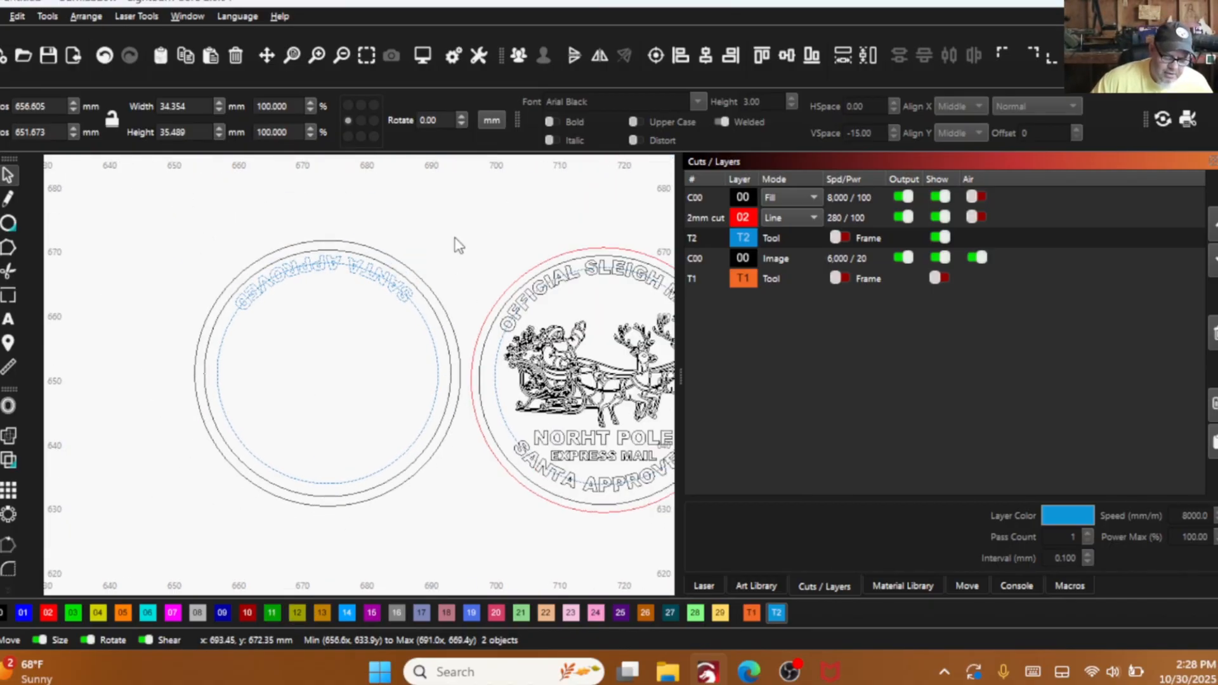
drag(457, 244, 246, 475)
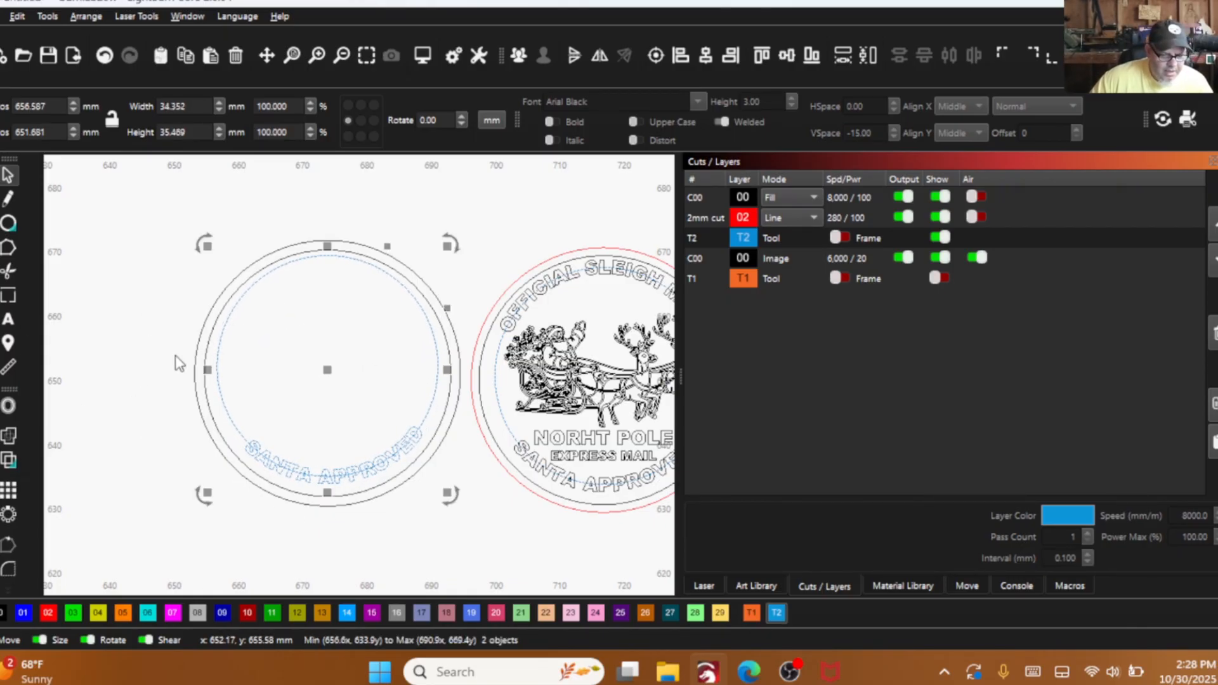
- Place a horizontal guide line across the ends of the curved "SANTA APPROVED" text, and show layer T1
drag(265, 162, 368, 435)
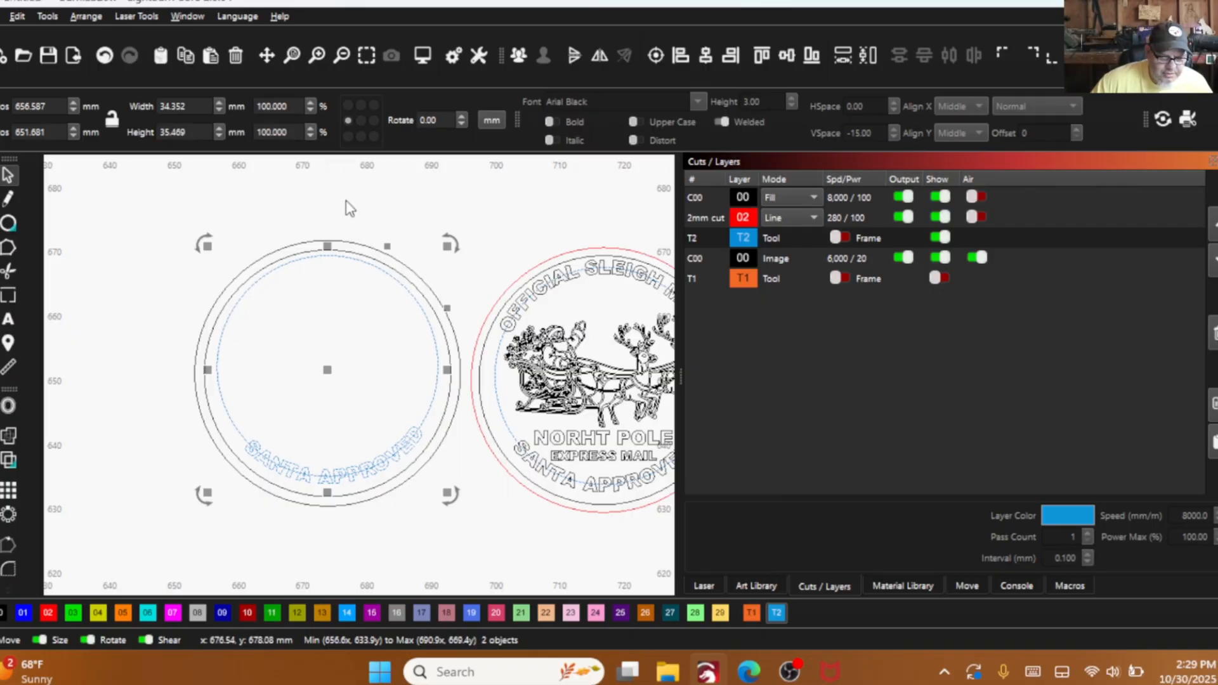
mouse_move(352, 160)
mouse_down()
mouse_move(353, 434)
mouse_move(349, 162)
mouse_up()
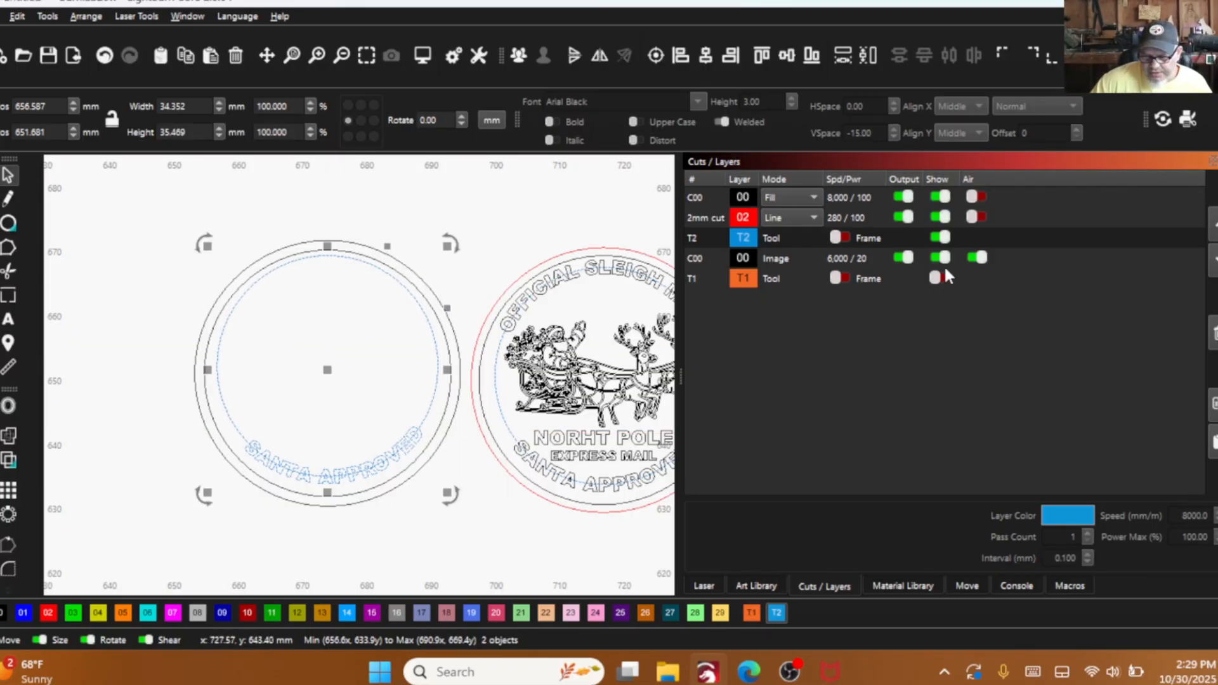
click(939, 278)
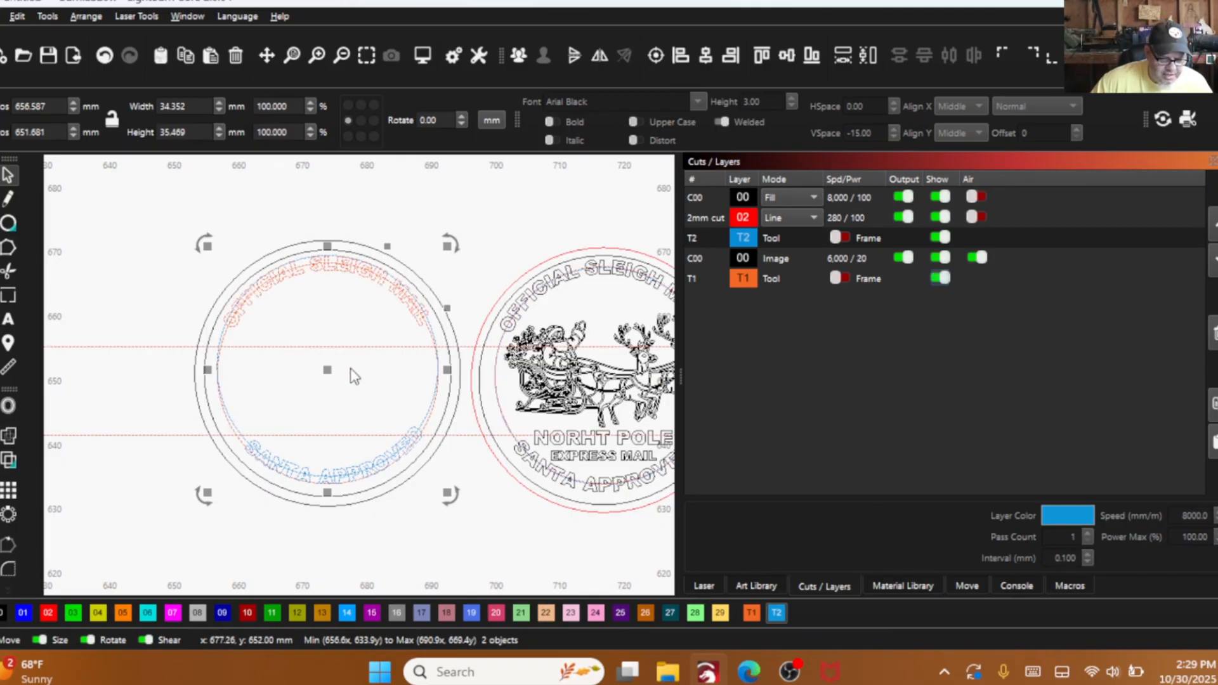
- Delete the extra horizontal guide line running across the upper middle of the blank seal
click(319, 347)
right_click(314, 328)
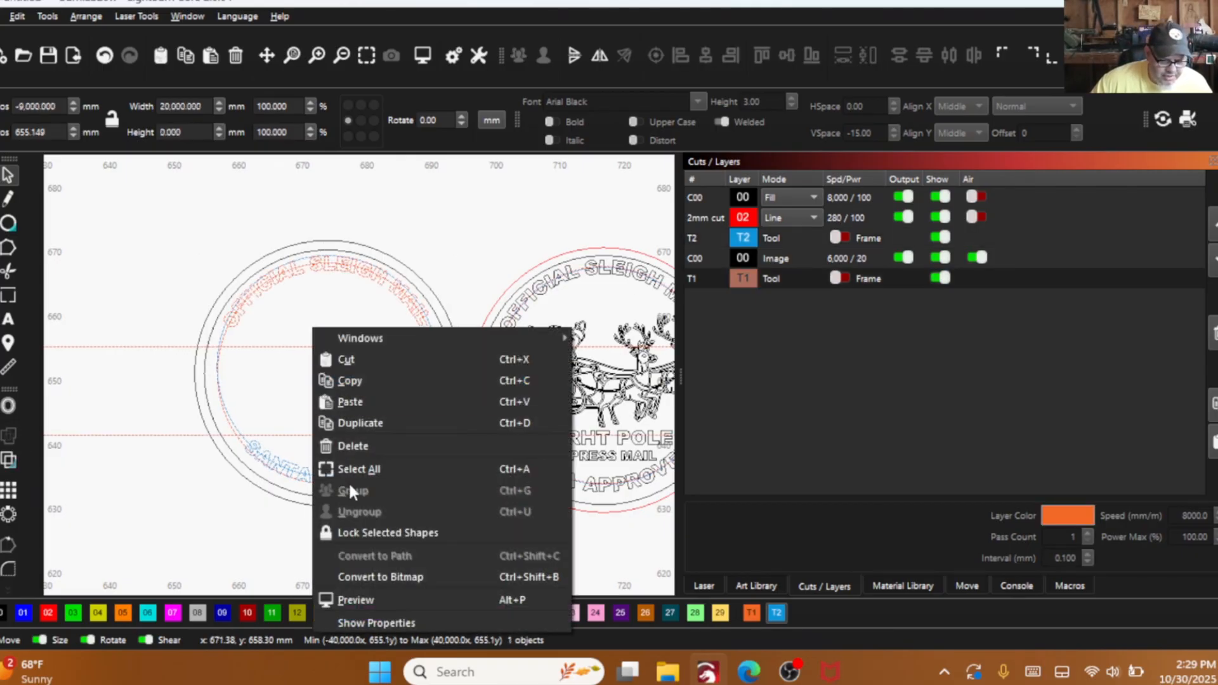
click(351, 445)
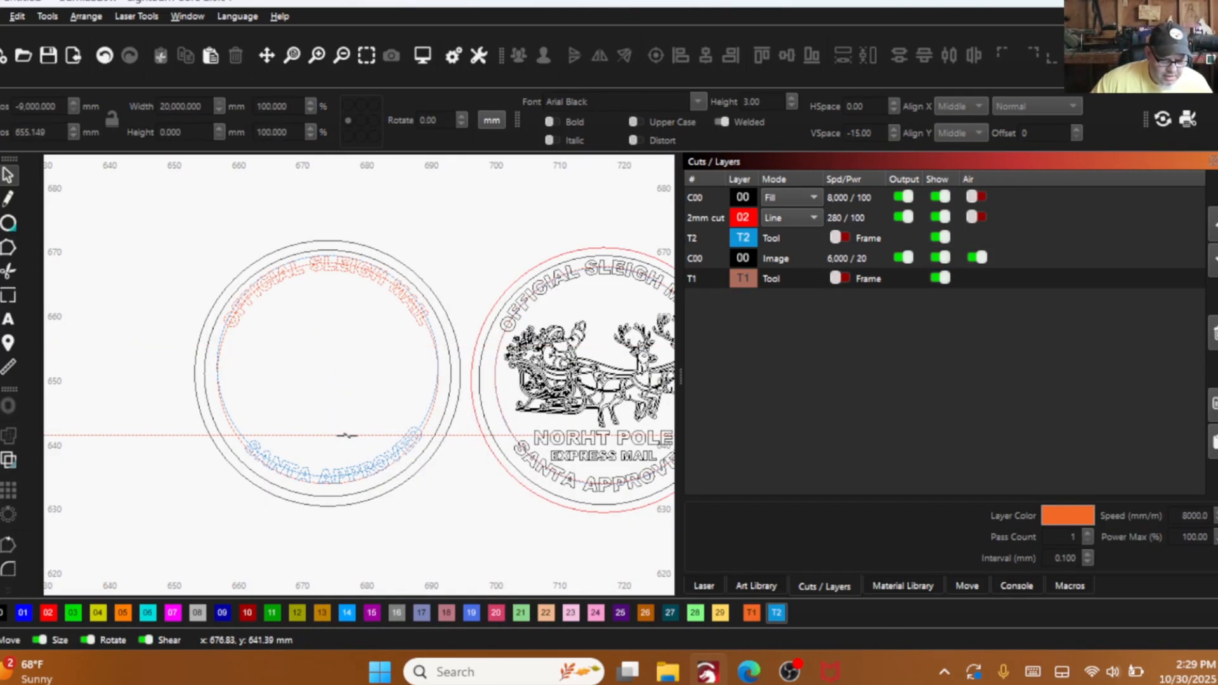
- Assign the remaining horizontal guide line to layer T2 and hide layer T1
click(347, 435)
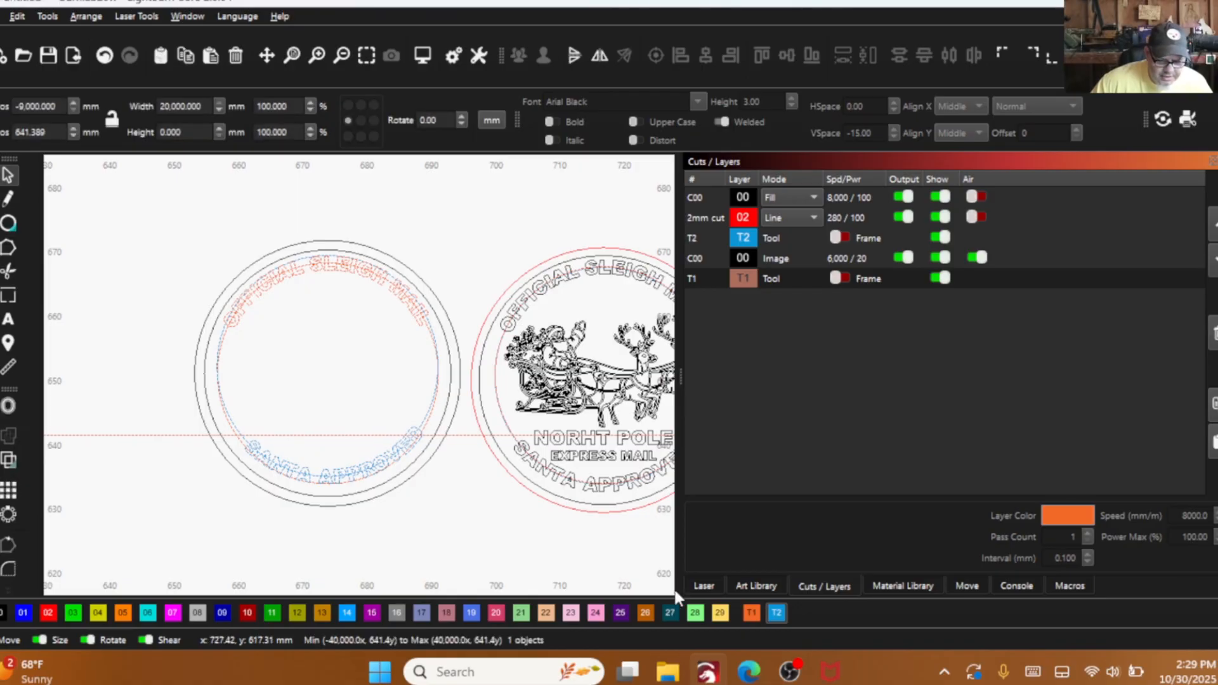
click(777, 613)
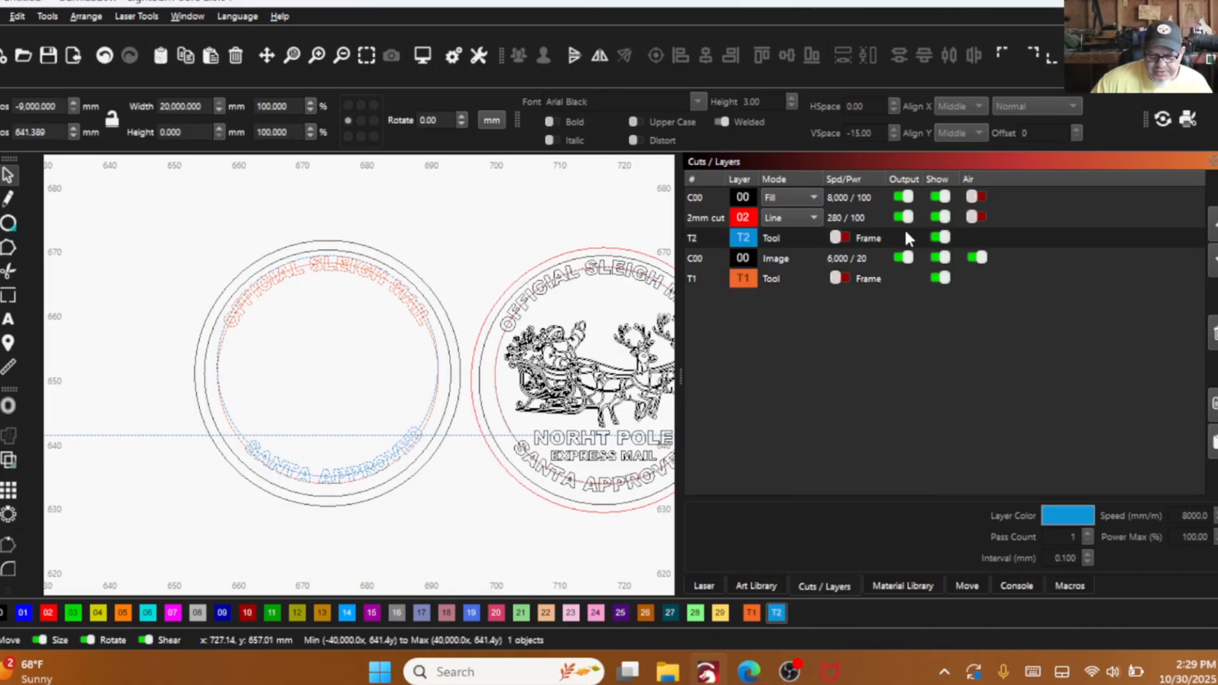
click(941, 278)
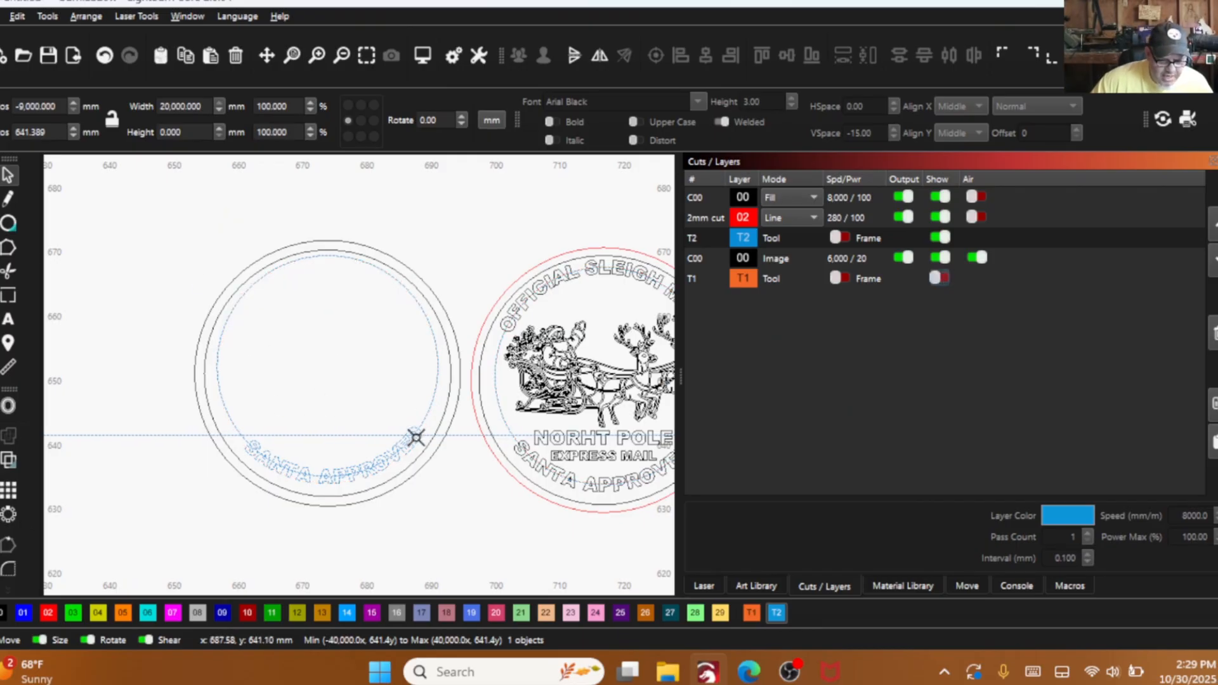
- Rotate the T2 circle with its curved "SANTA APPROVED" text slightly until both text ends sit level on the horizontal guide line
click(434, 396)
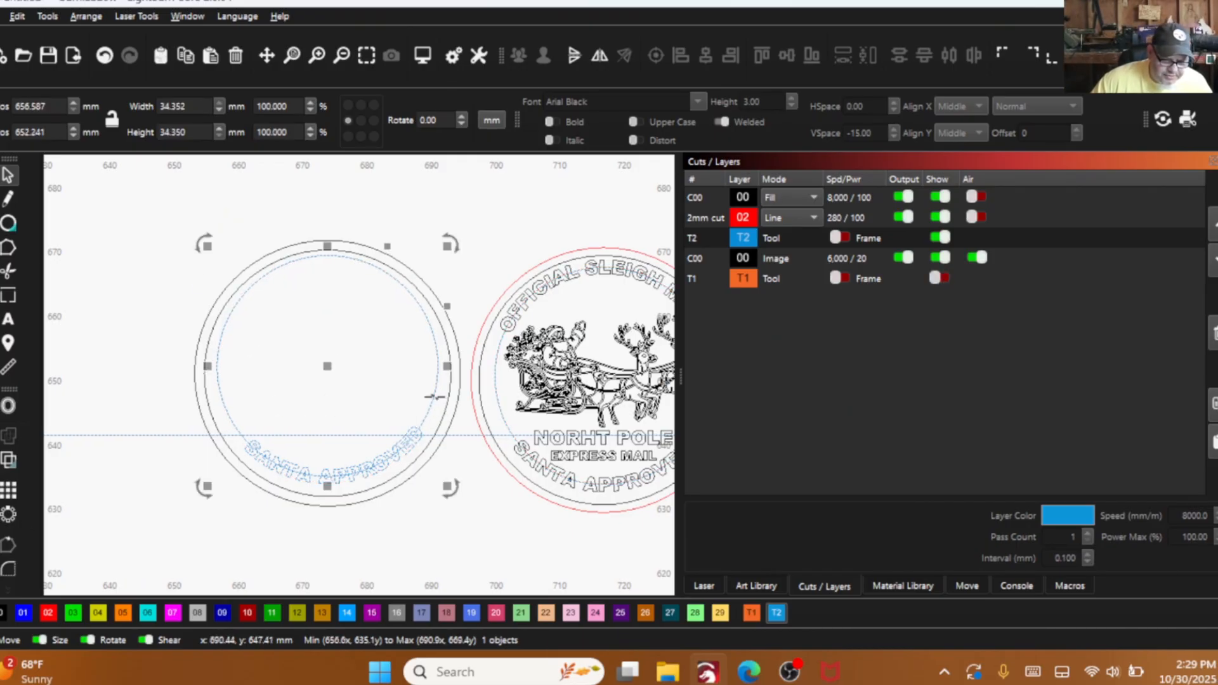
click(460, 503)
drag(460, 503, 447, 512)
scroll(409, 443, up, 4)
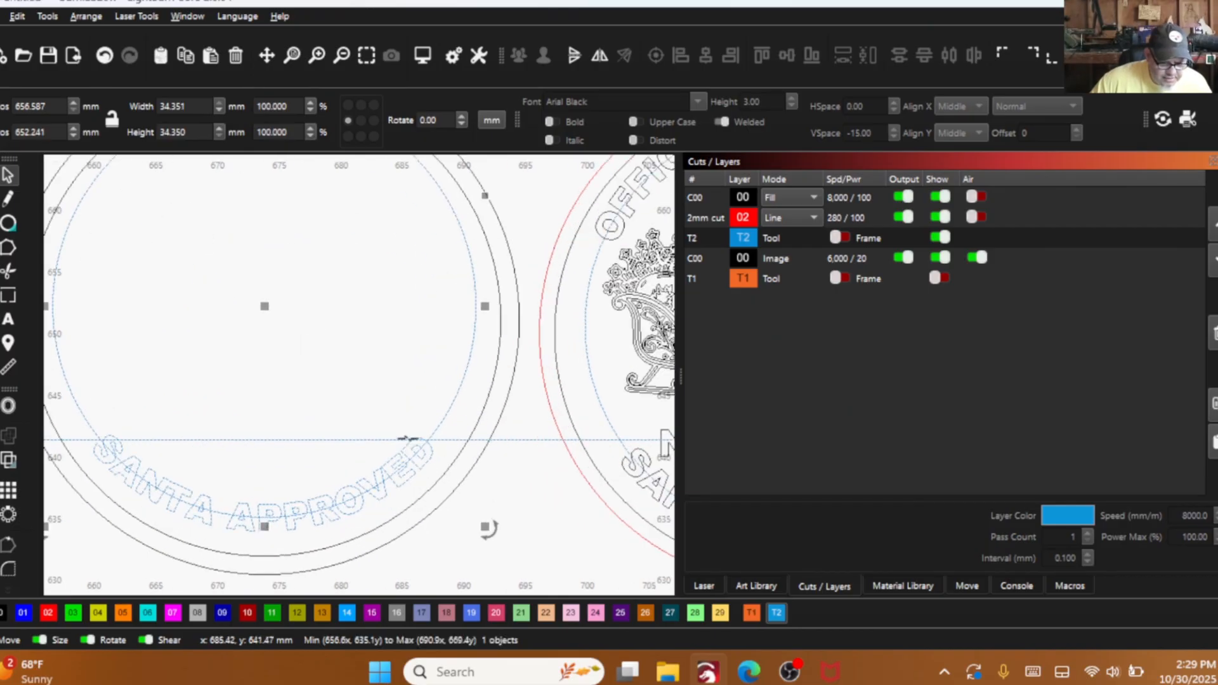
drag(319, 438, 348, 422)
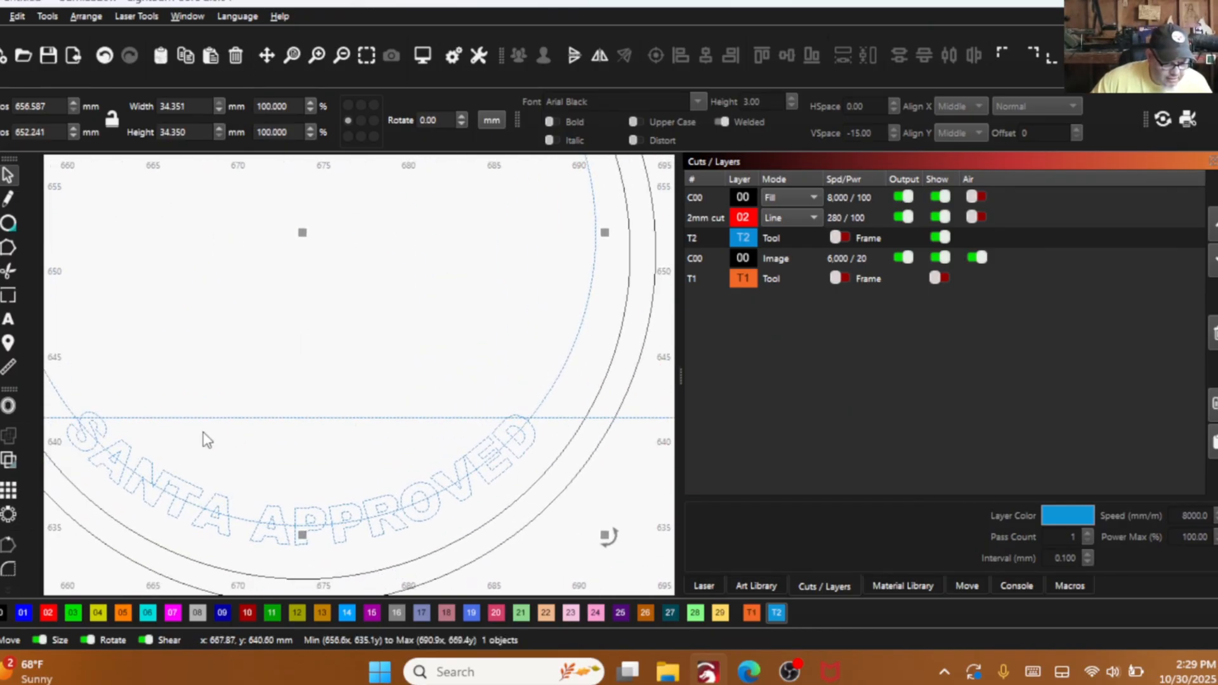
drag(609, 536, 618, 544)
- Delete the horizontal guide line on layer T2 and show layer T1 again
scroll(364, 426, down, 4)
drag(363, 435, 314, 391)
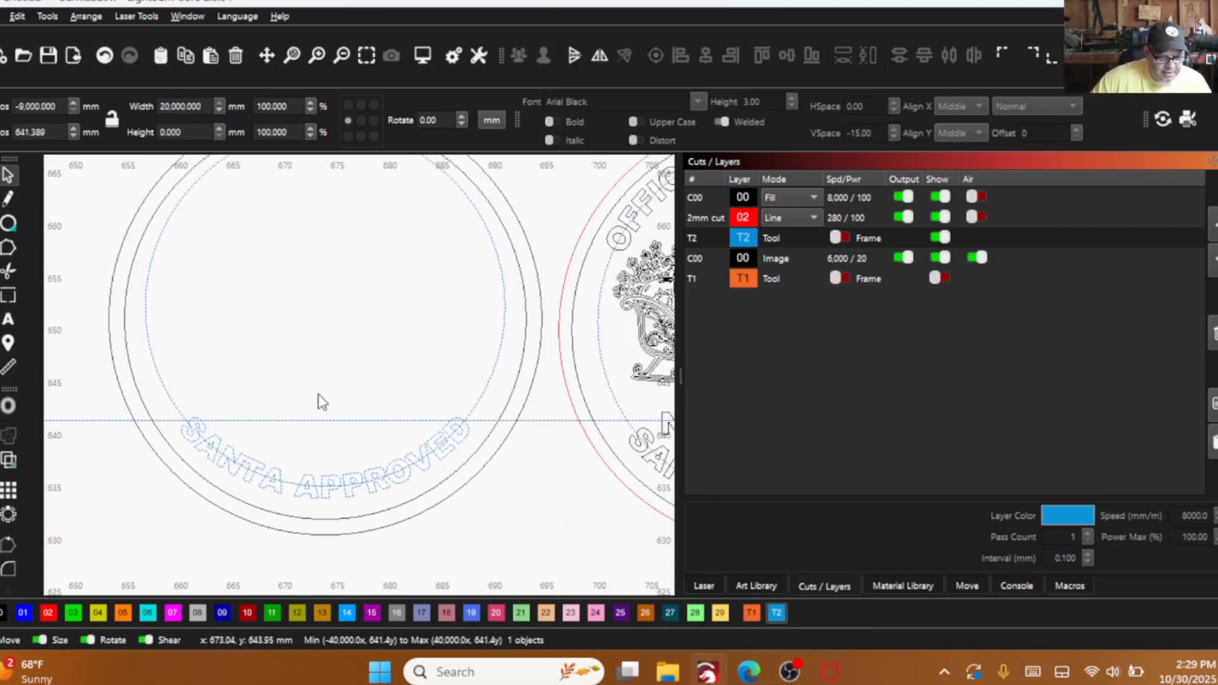
right_click(318, 396)
click(356, 216)
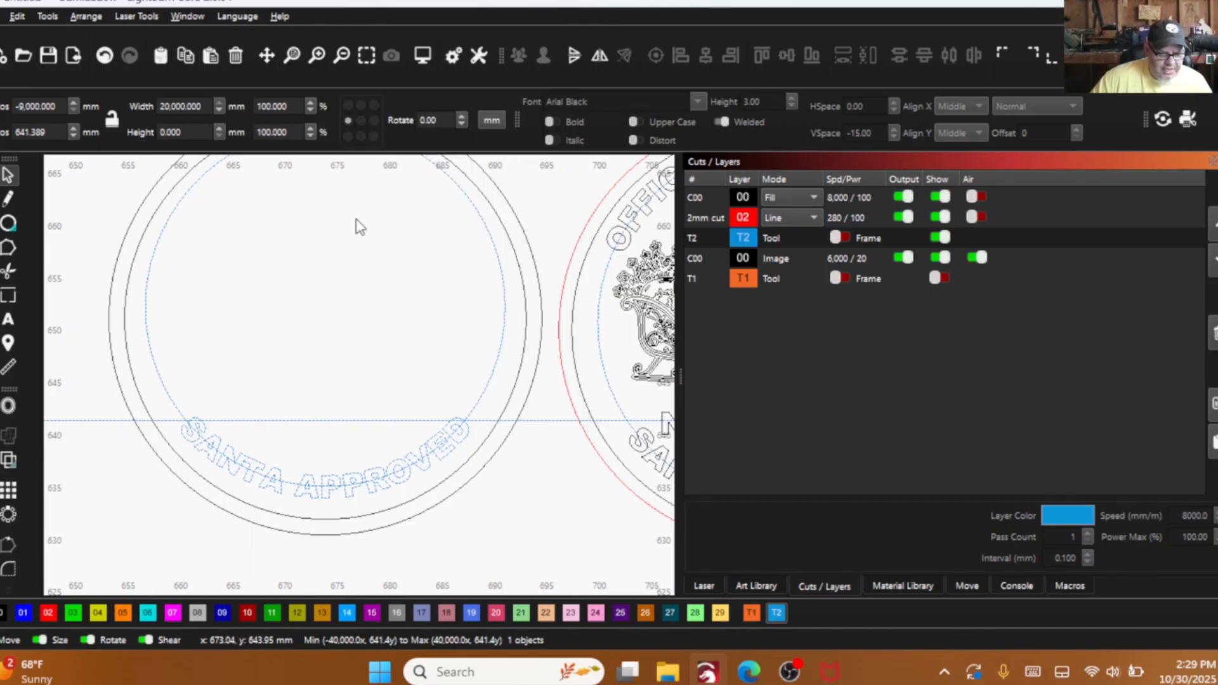
scroll(283, 388, down, 3)
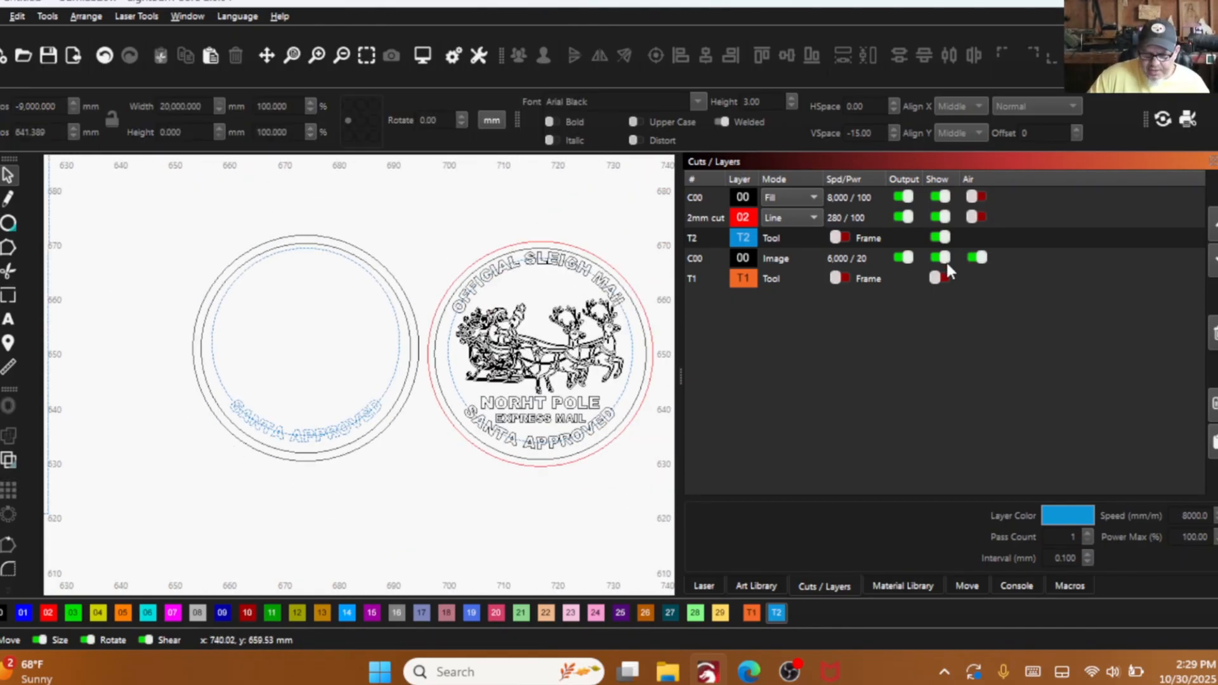
click(938, 279)
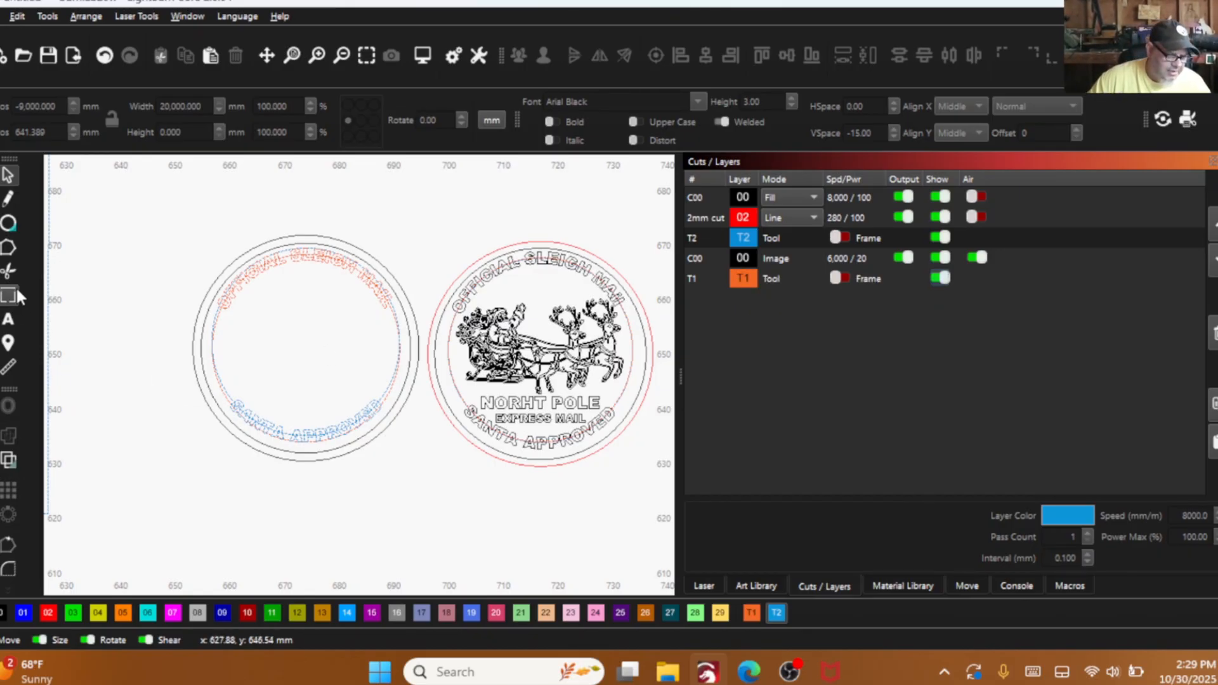
- Open the curved "SANTA APPROVED" text for editing at its end
click(8, 319)
scroll(402, 458, up, 3)
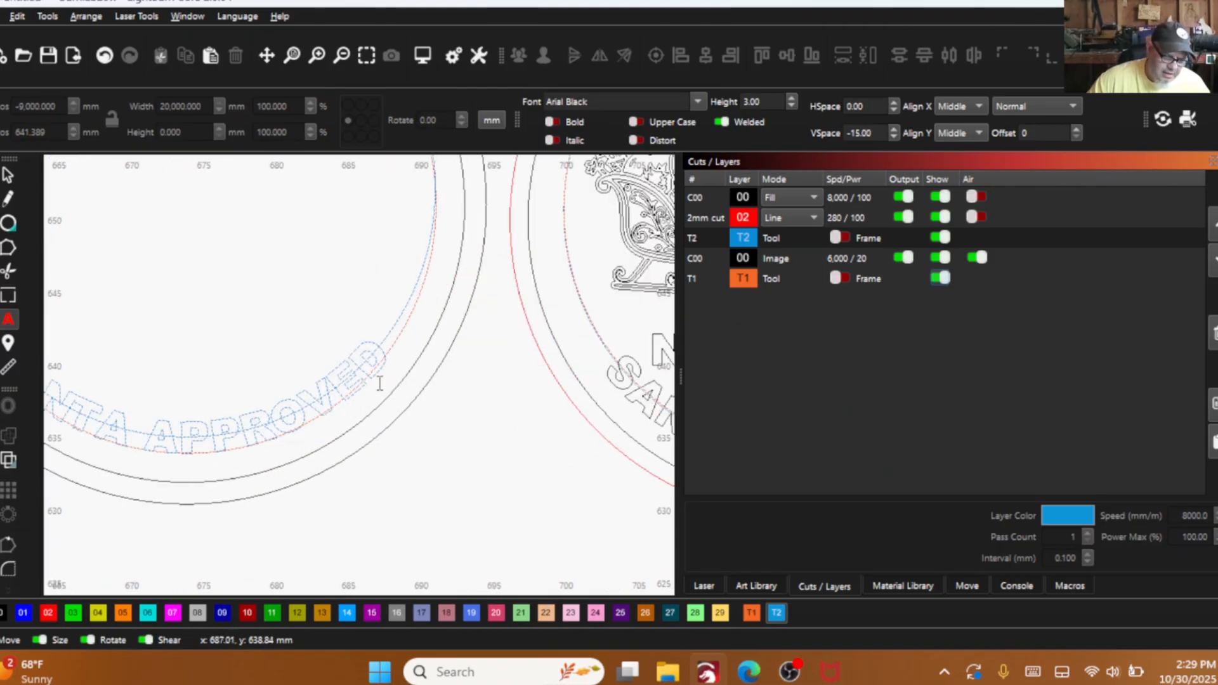
click(383, 348)
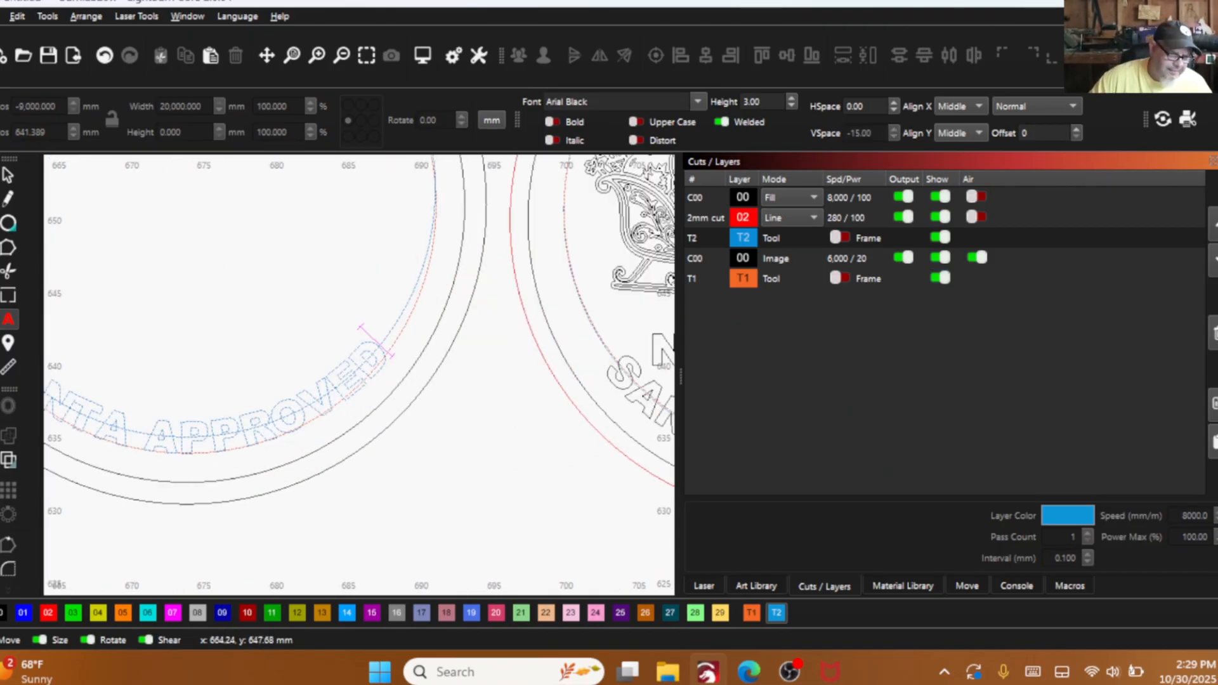
click(14, 175)
- Move the Santa sleigh and reindeer drawing out of the work area to just beneath the seal being built
scroll(400, 381, down, 3)
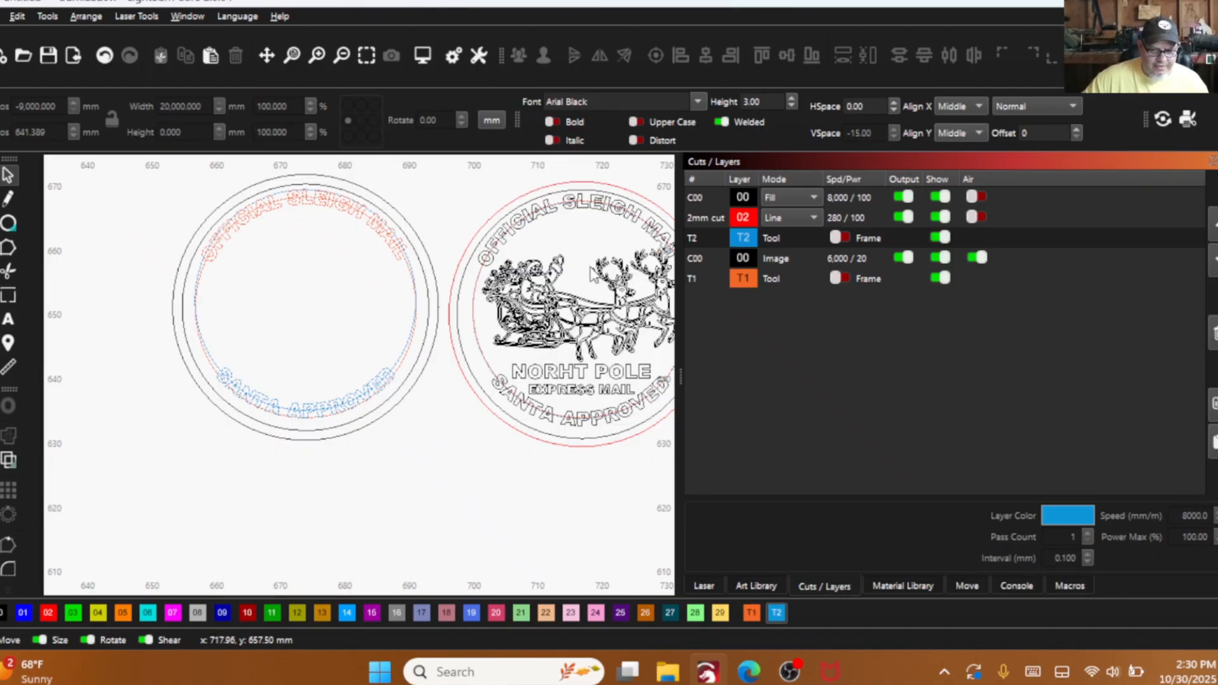
scroll(590, 274, down, 10)
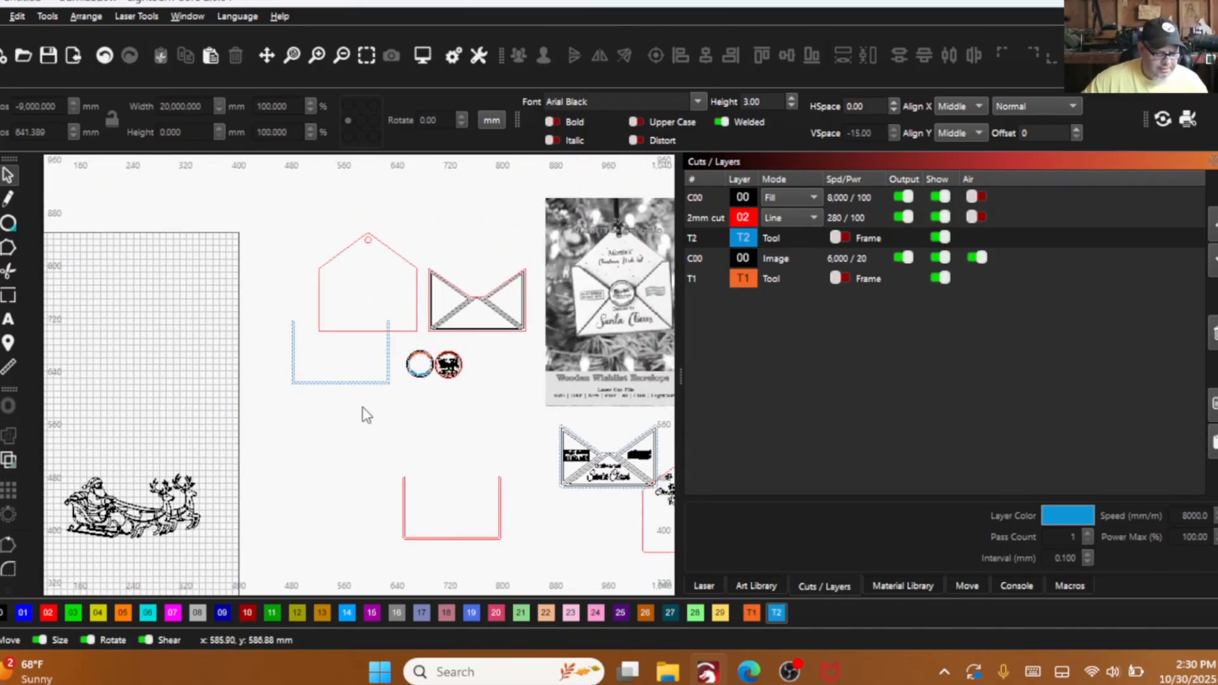
scroll(300, 480, down, 2)
drag(252, 535, 87, 444)
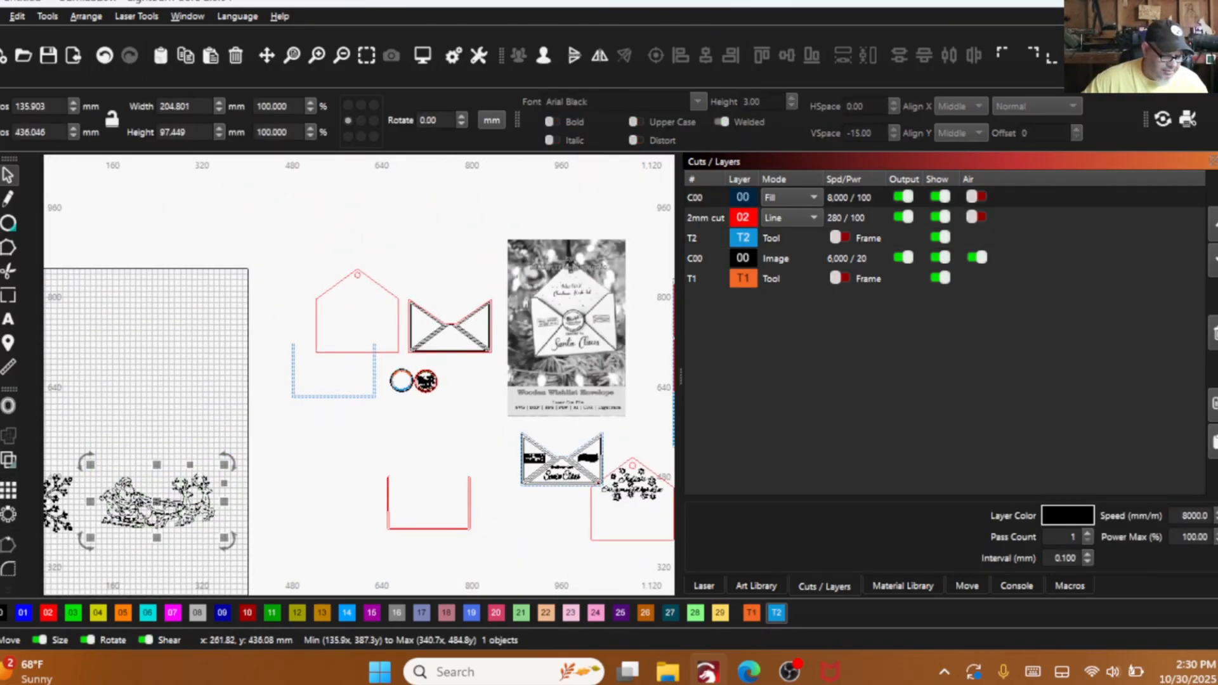
drag(214, 532, 98, 447)
drag(157, 501, 361, 406)
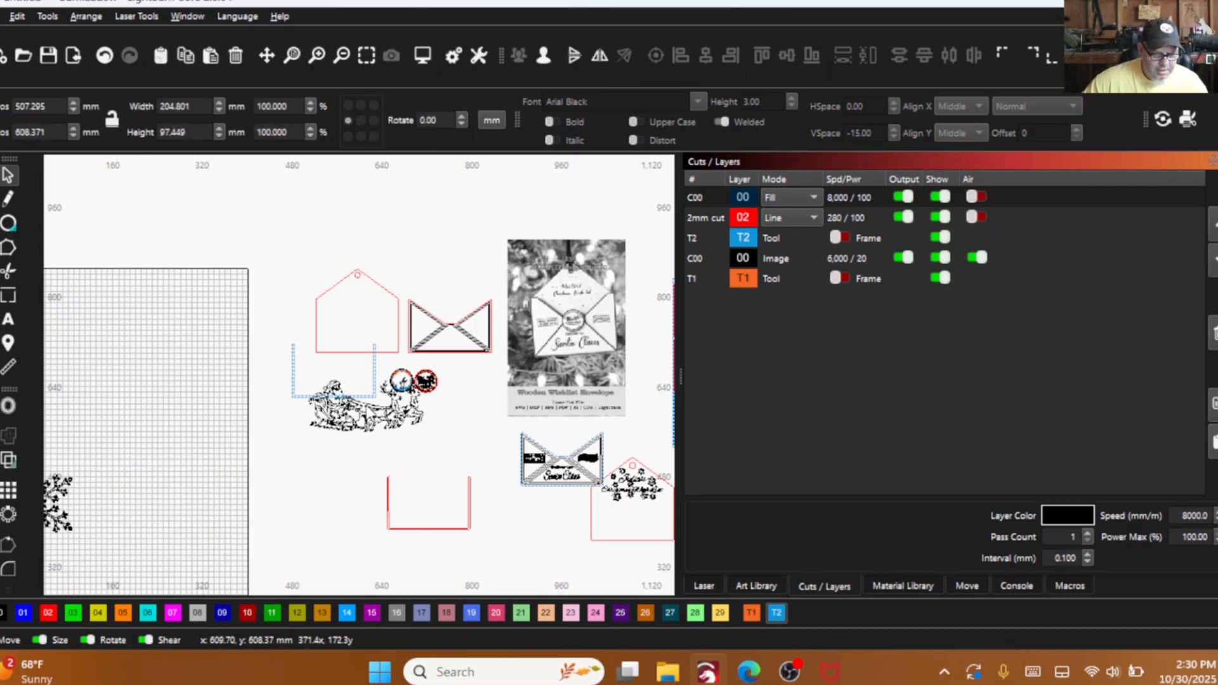
- Scale the sleigh drawing down proportionally to about 41 mm wide
scroll(390, 409, up, 6)
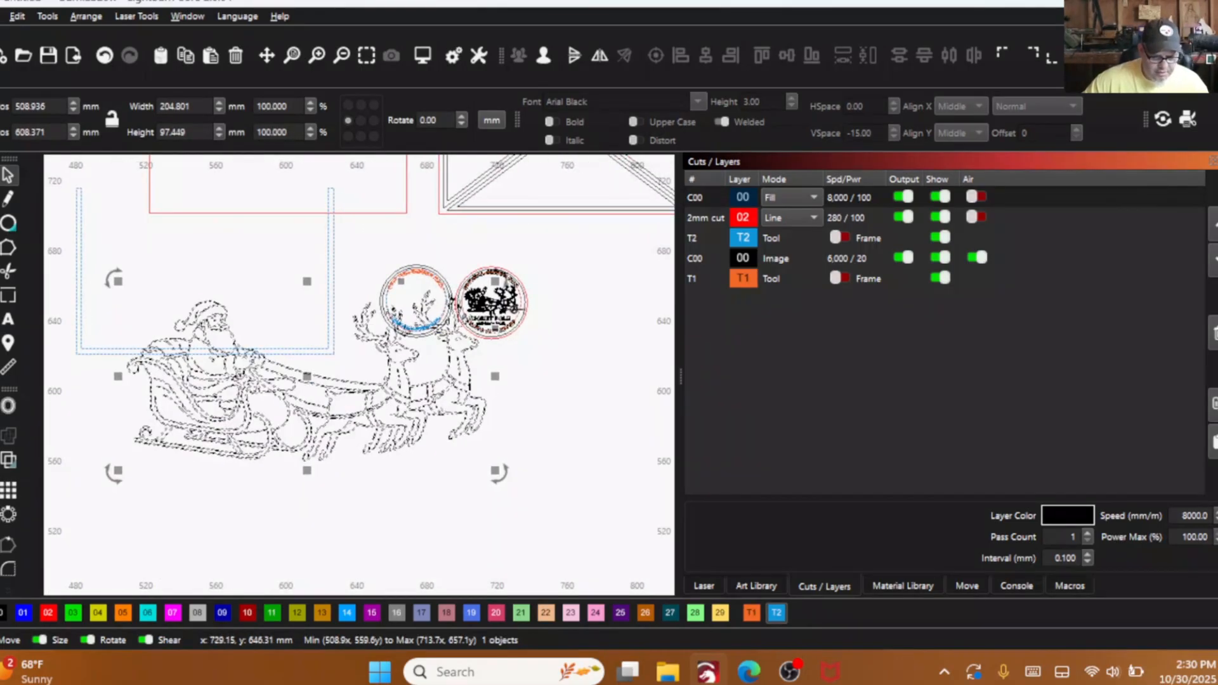
drag(496, 281, 362, 361)
click(309, 383)
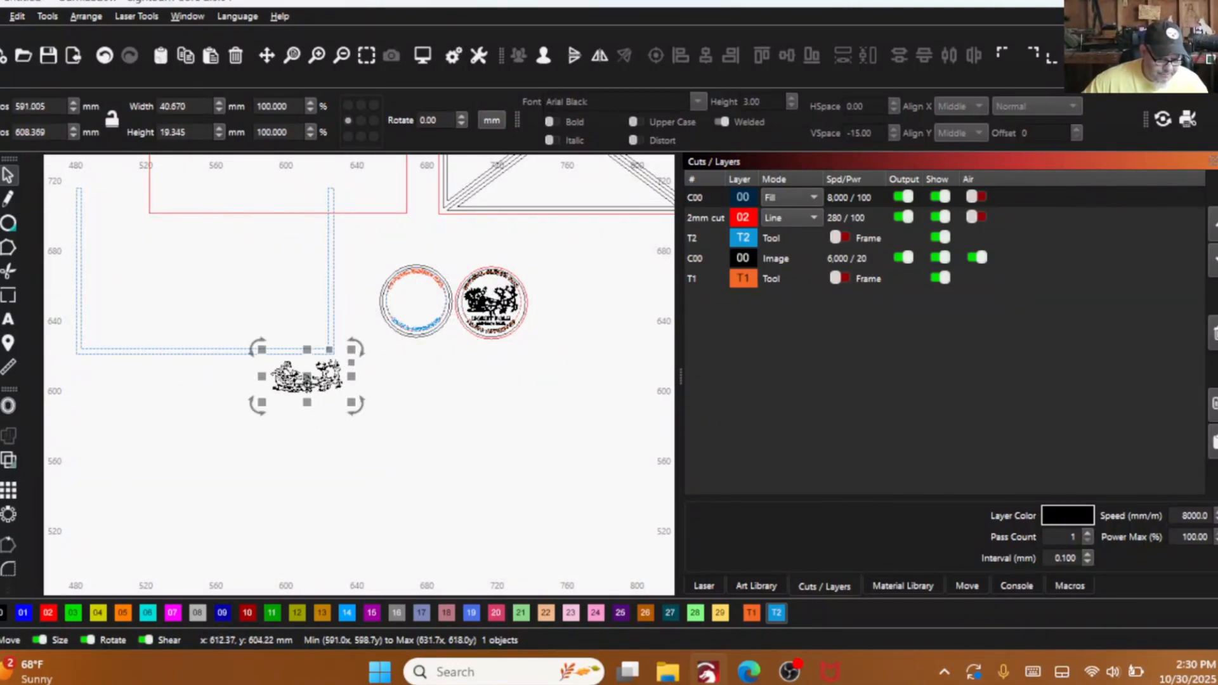
- Move the sleigh drawing into the blank seal and scale it down proportionally to about 31 mm wide
drag(307, 378, 419, 301)
scroll(441, 288, up, 5)
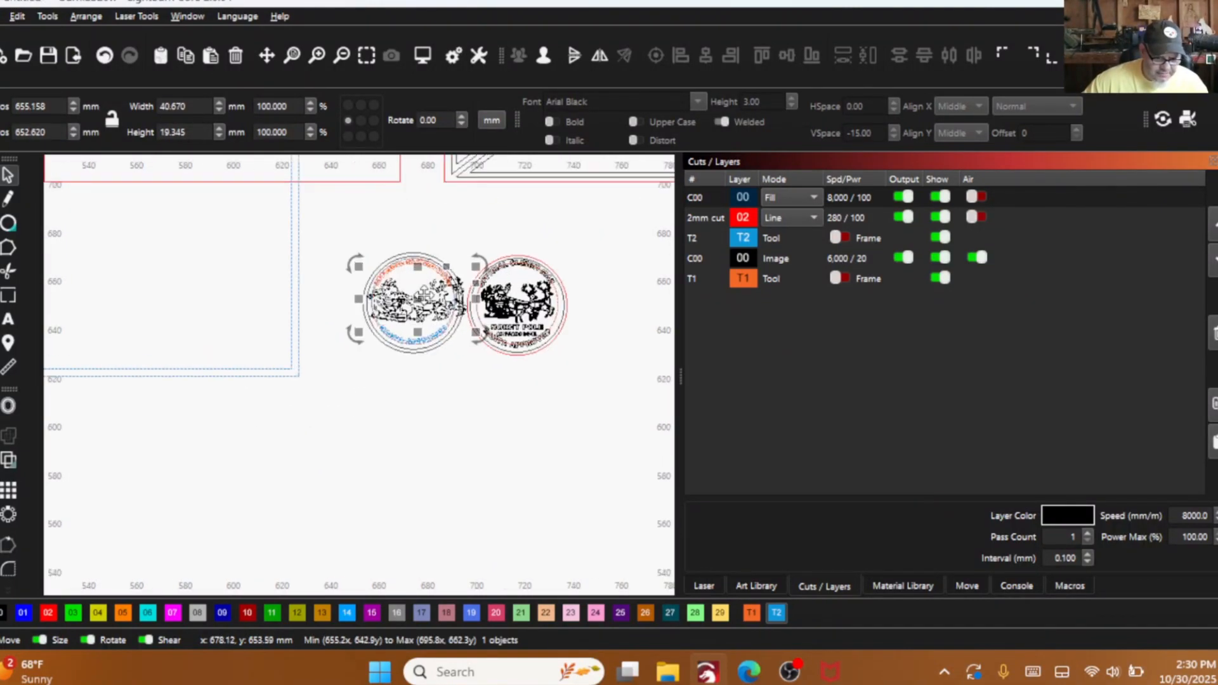
drag(525, 243, 505, 256)
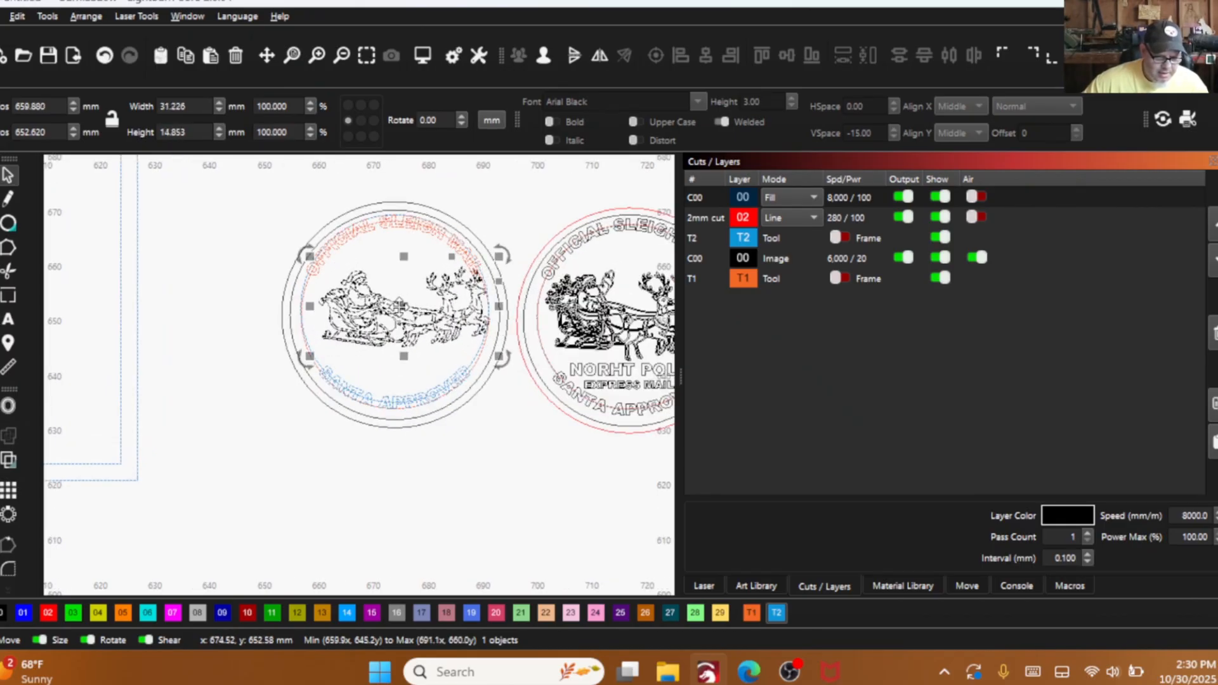
- Centre the sleigh drawing between the two curved texts and stretch its height to about 16.6 mm
drag(398, 305, 390, 306)
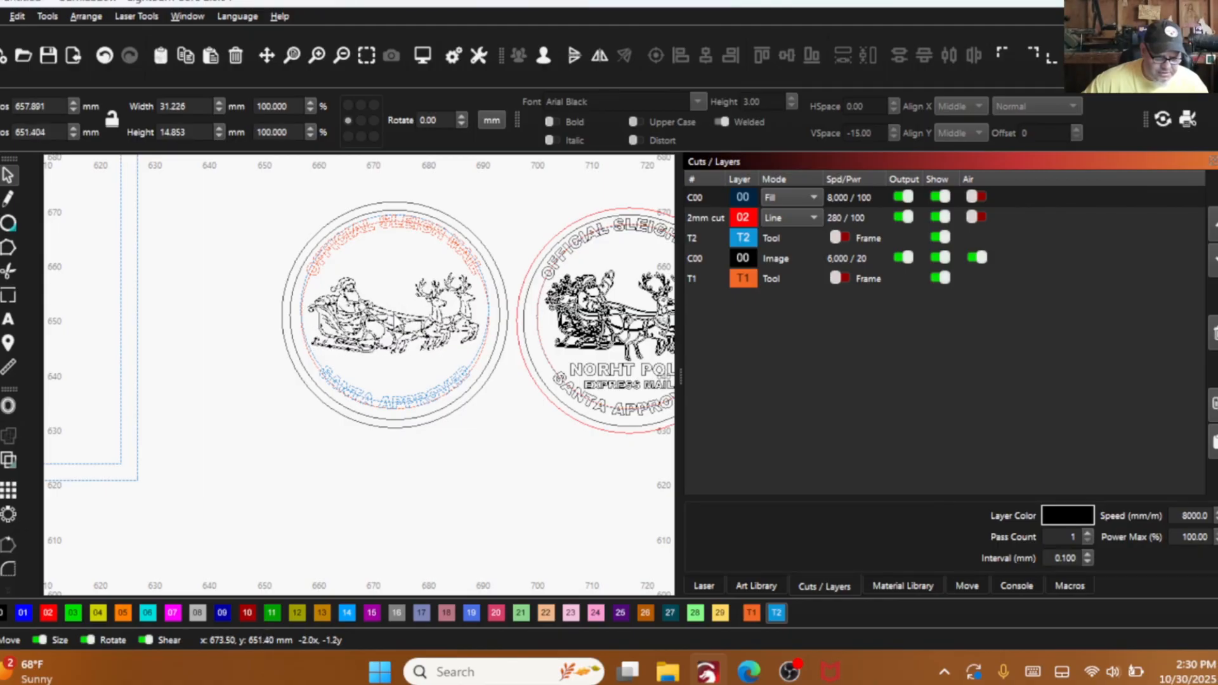
drag(392, 316, 392, 315)
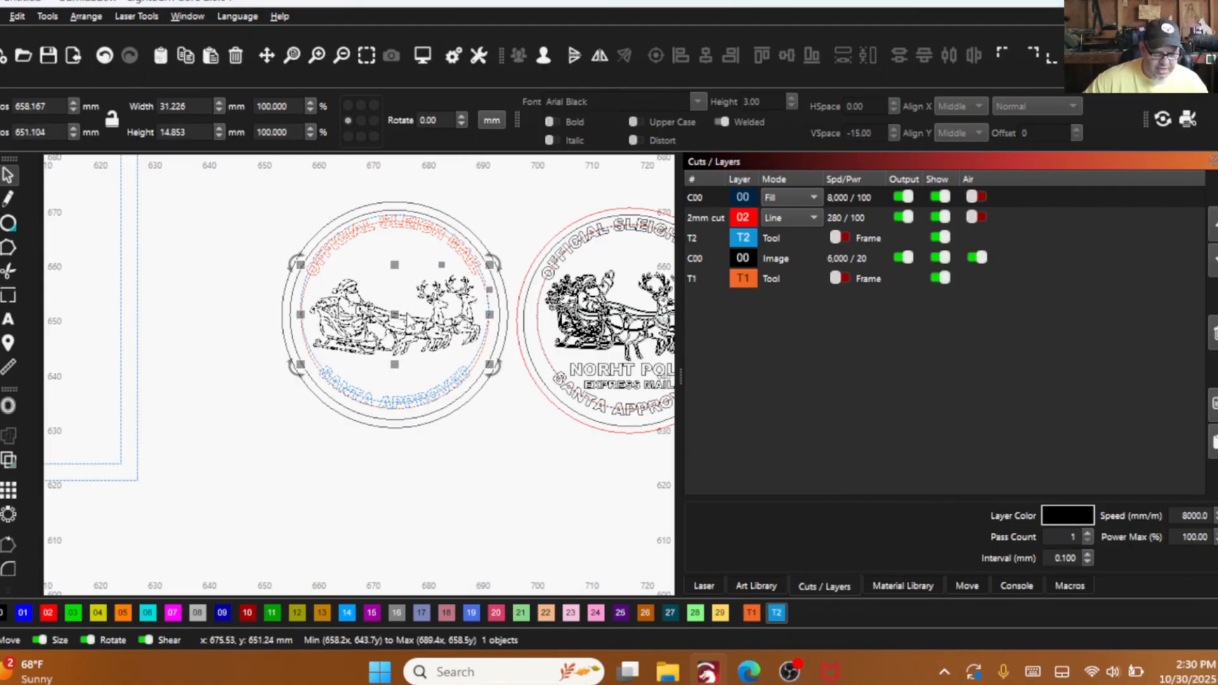
scroll(404, 314, up, 2)
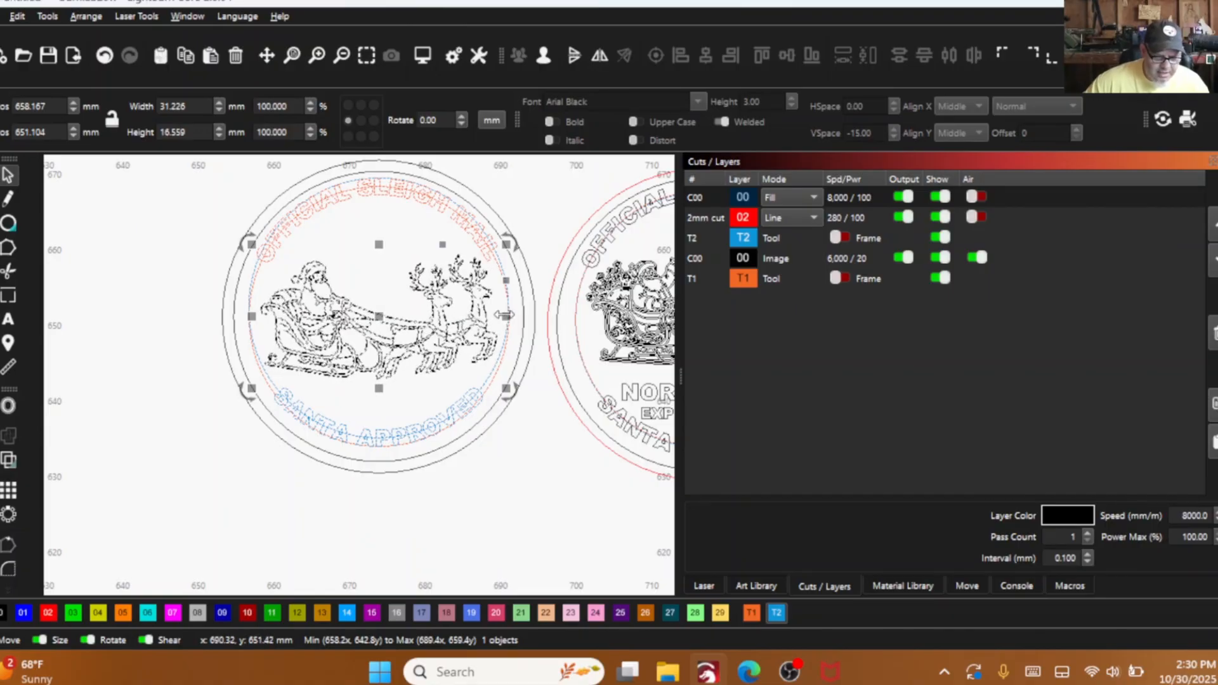
- Stretch the sleigh drawing to about 31.7 mm wide, check it in the filled view style and return to wireframe
drag(504, 315, 508, 315)
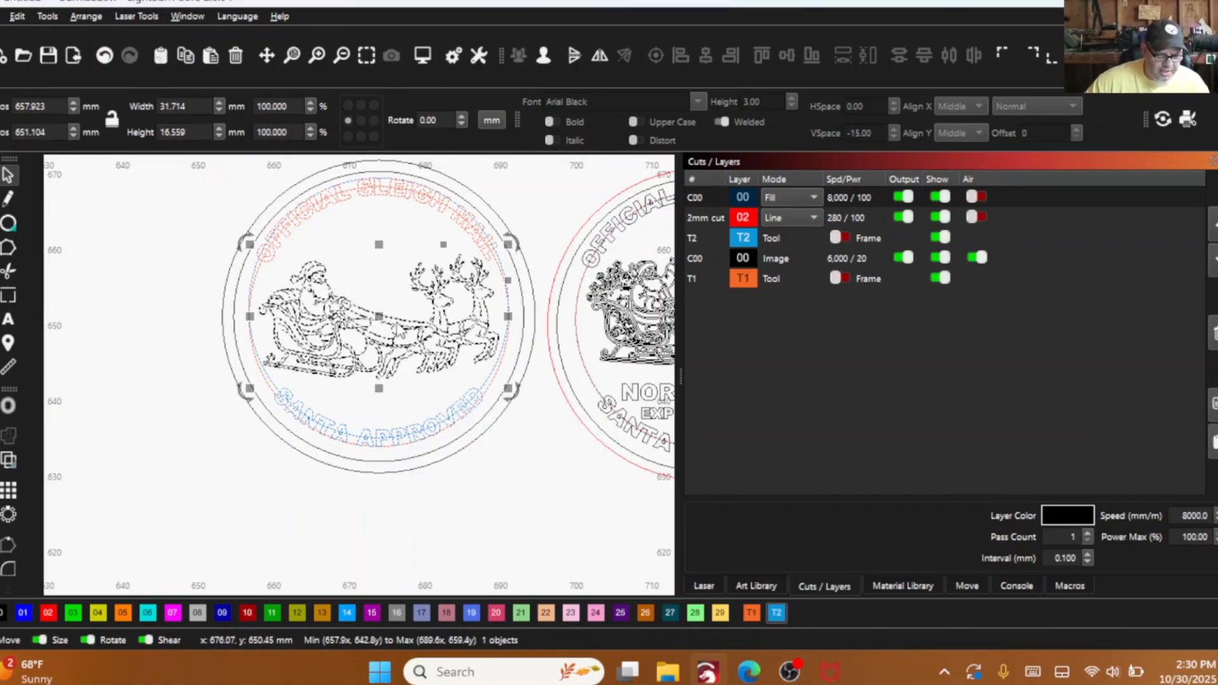
drag(382, 325, 380, 324)
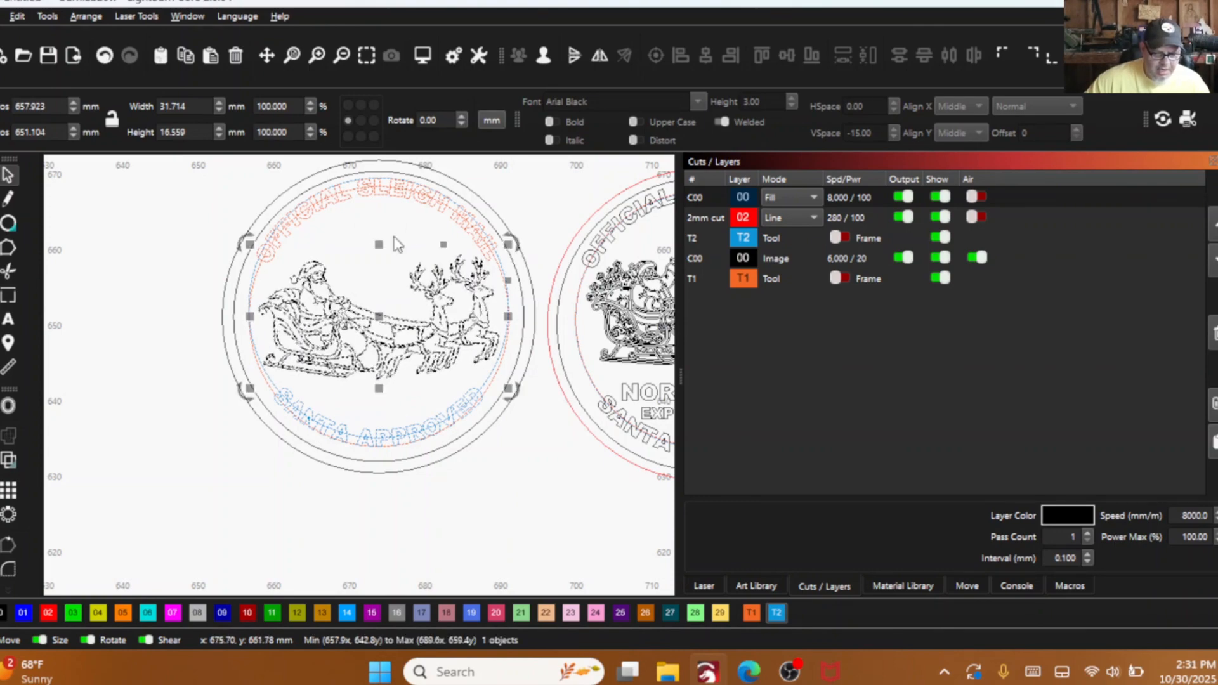
key(alt+shift+w)
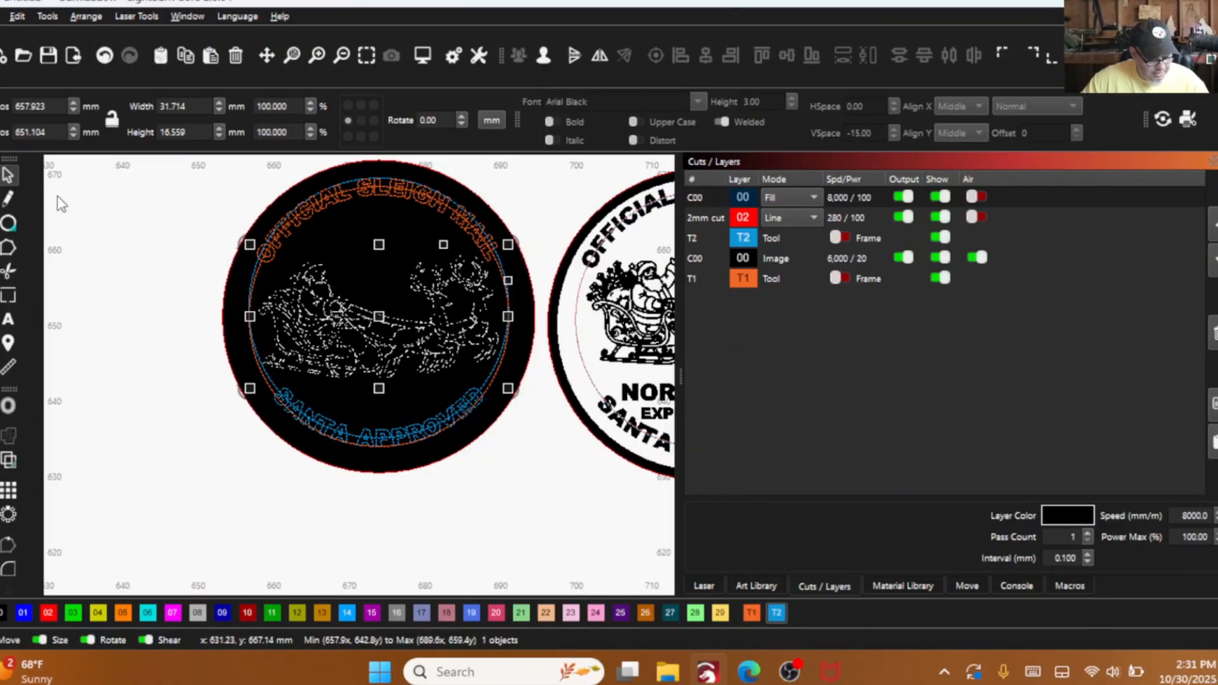
key(alt+shift+w)
click(155, 252)
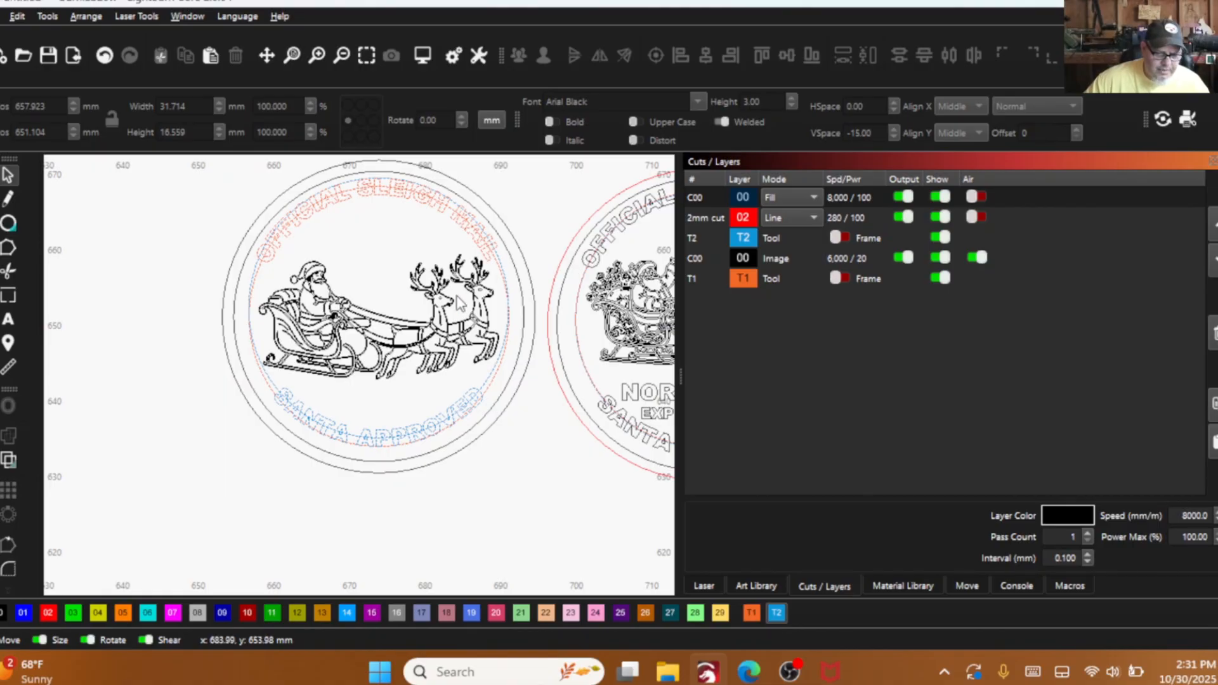
- Compare the seal being built with the finished seal beside it and the seal in the envelope reference photo
scroll(519, 315, down, 2)
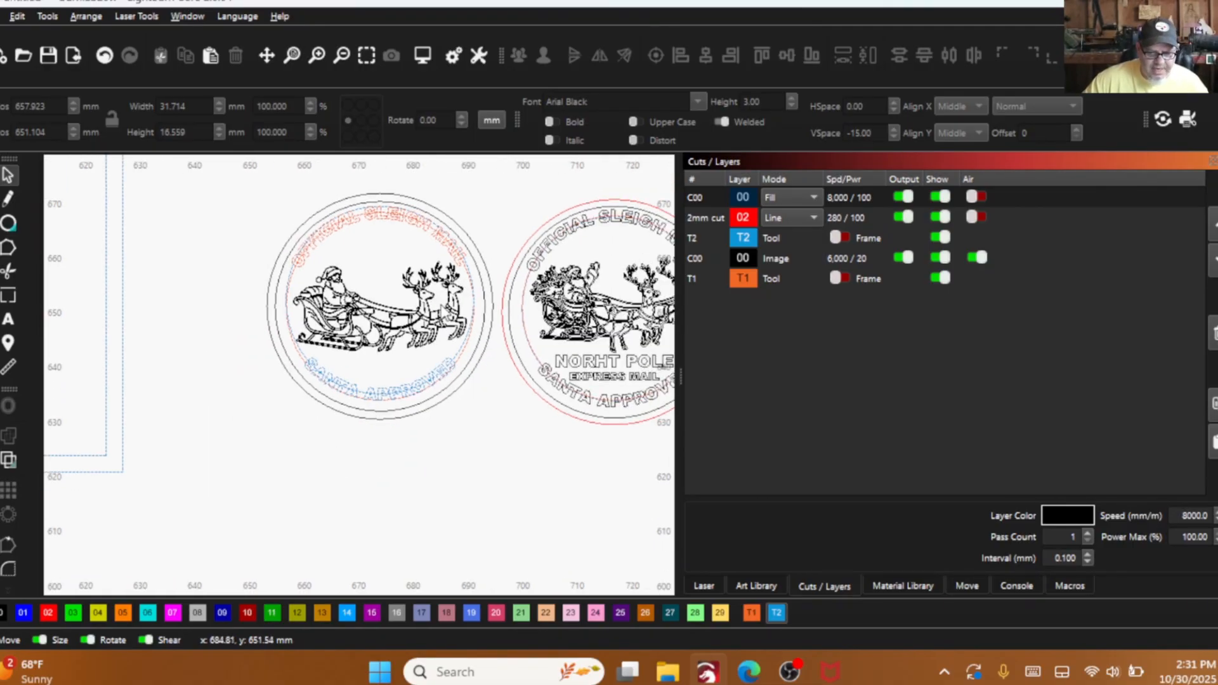
scroll(545, 261, down, 1)
scroll(510, 364, up, 3)
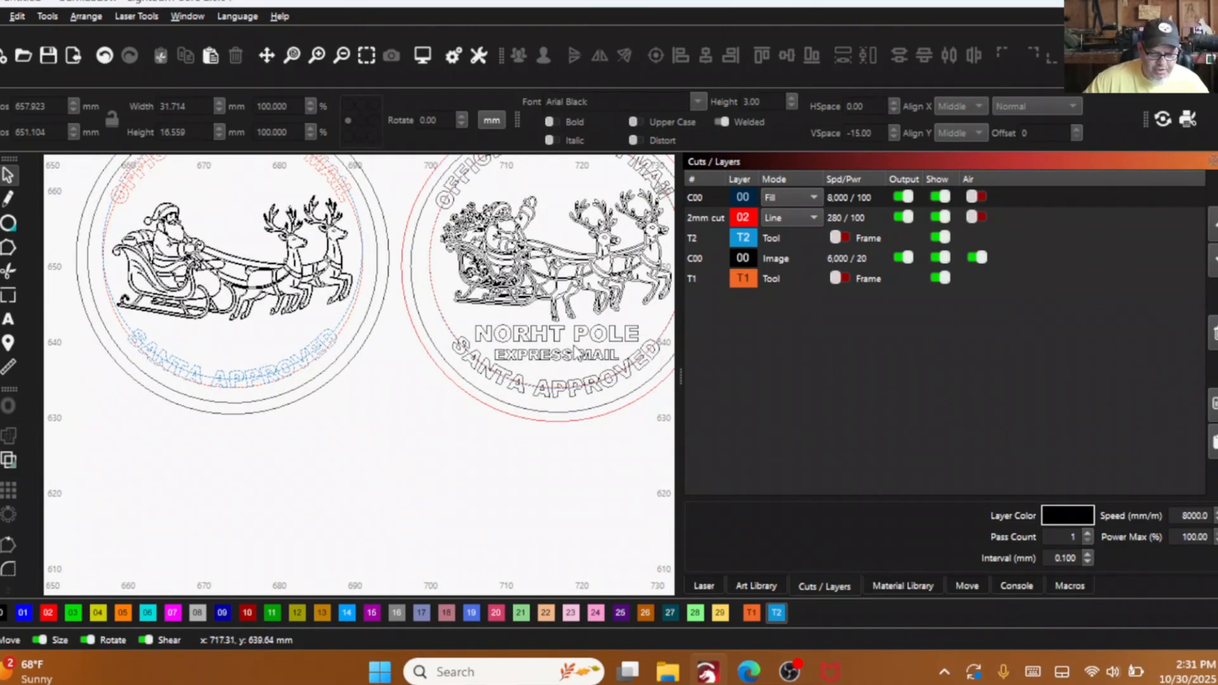
scroll(561, 366, down, 6)
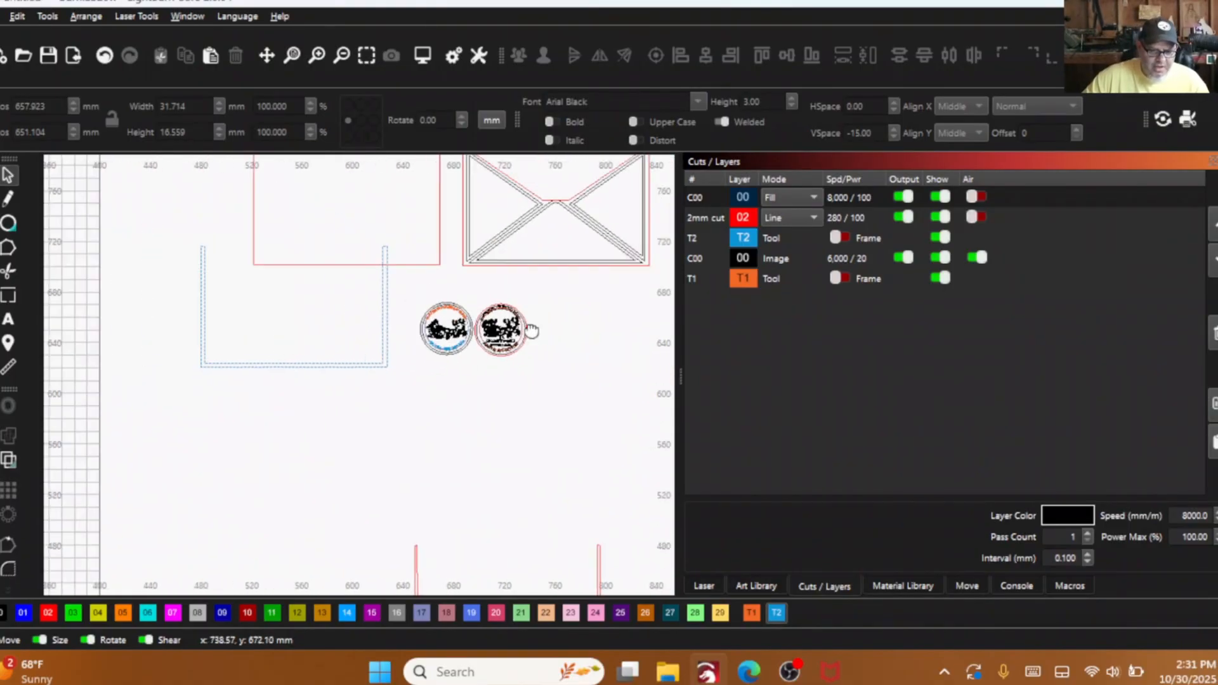
drag(528, 329, 327, 339)
scroll(603, 220, down, 1)
drag(604, 220, 477, 237)
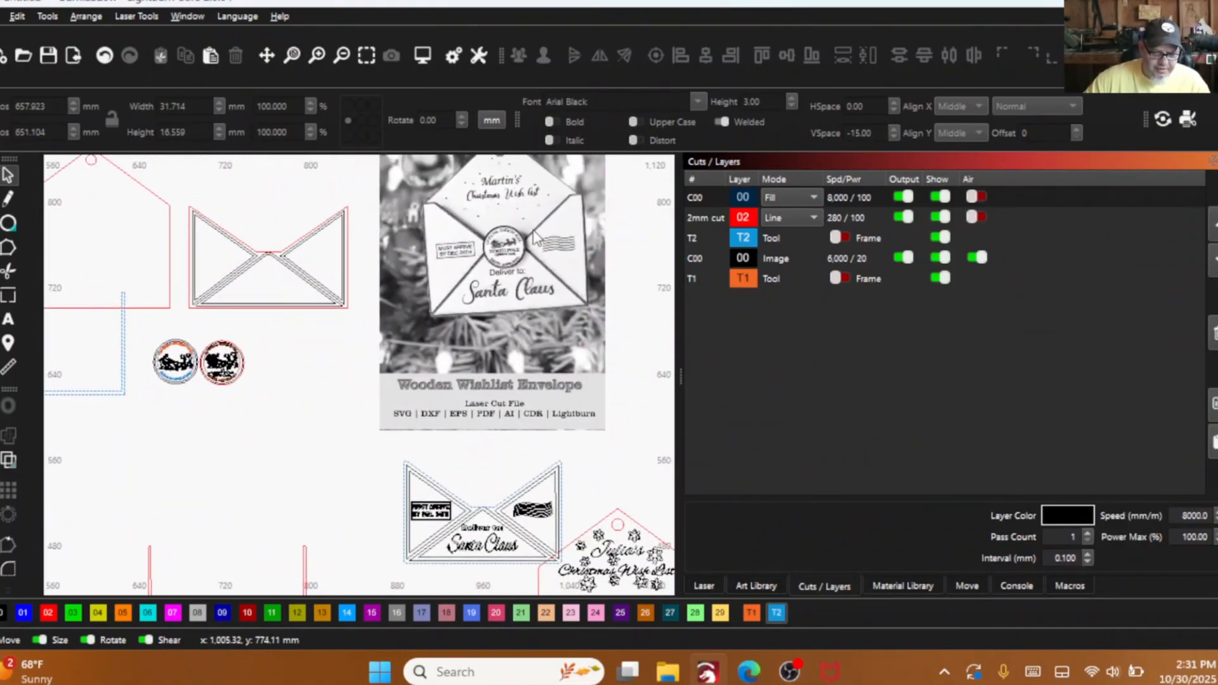
scroll(501, 254, up, 5)
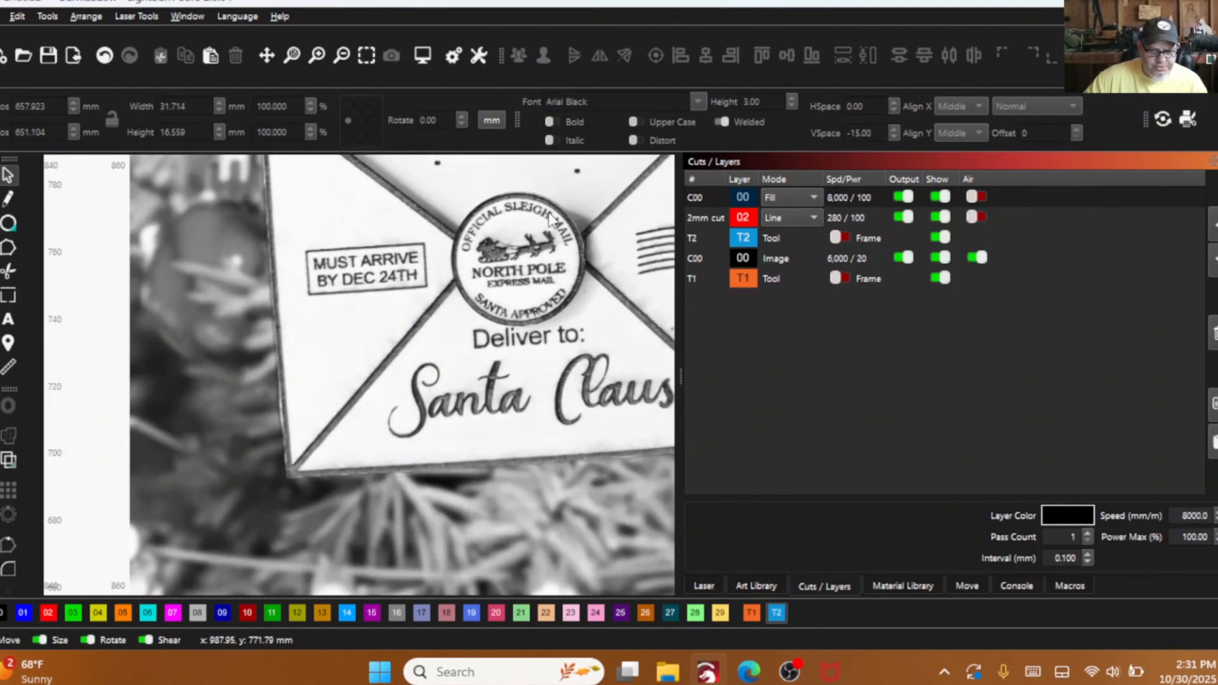
scroll(526, 289, down, 5)
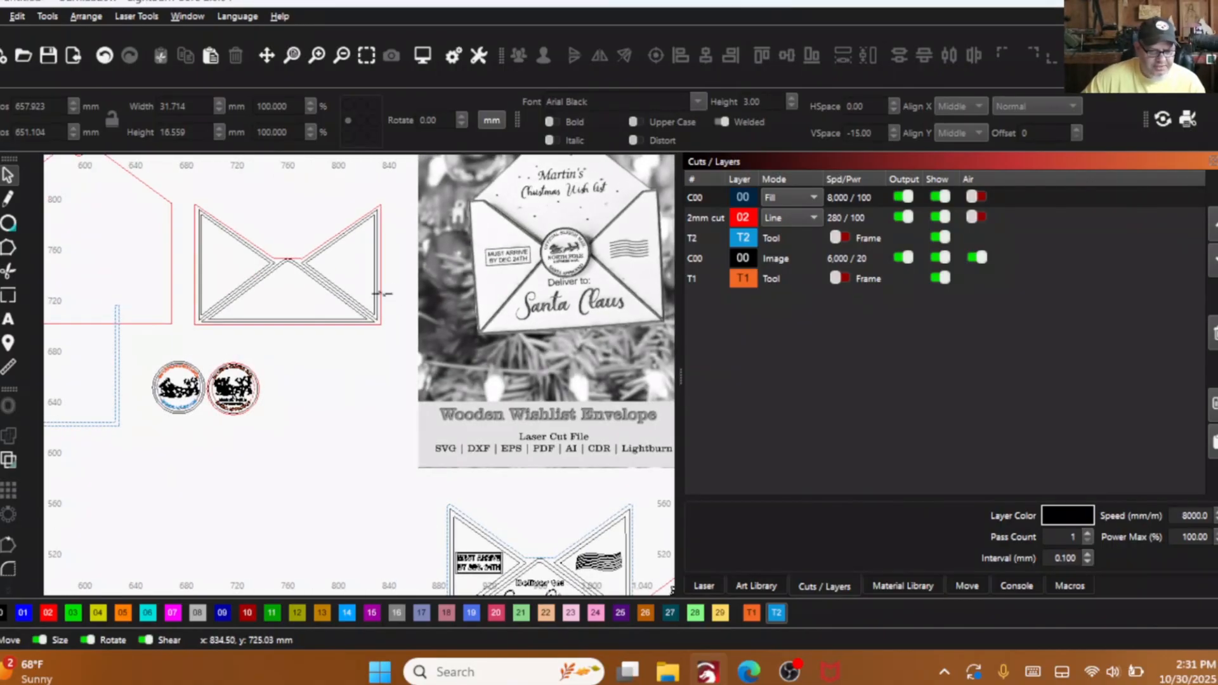
scroll(580, 265, up, 1)
scroll(390, 354, up, 5)
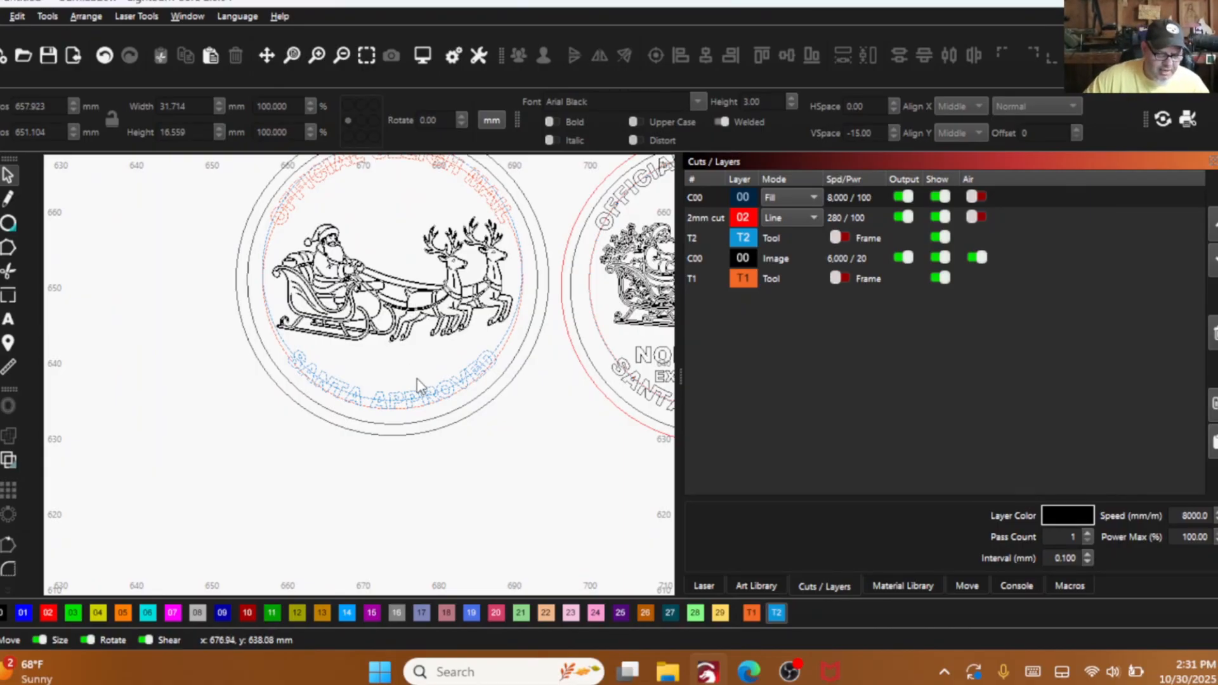
scroll(417, 378, down, 1)
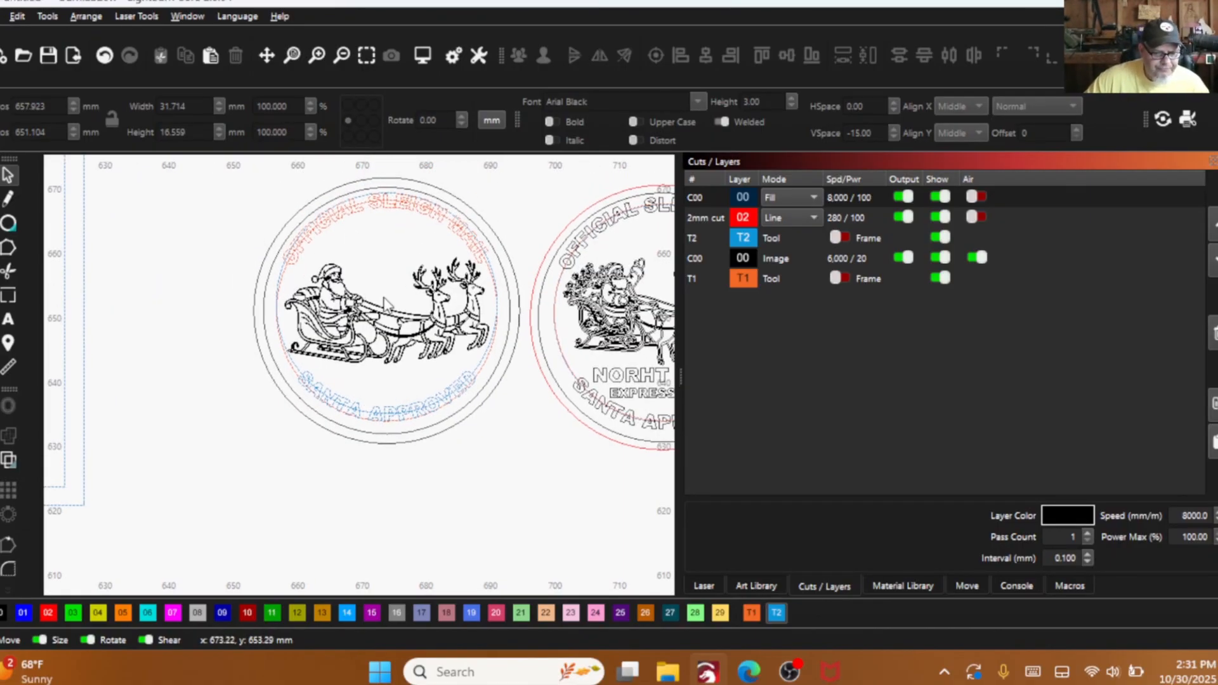
scroll(612, 380, down, 1)
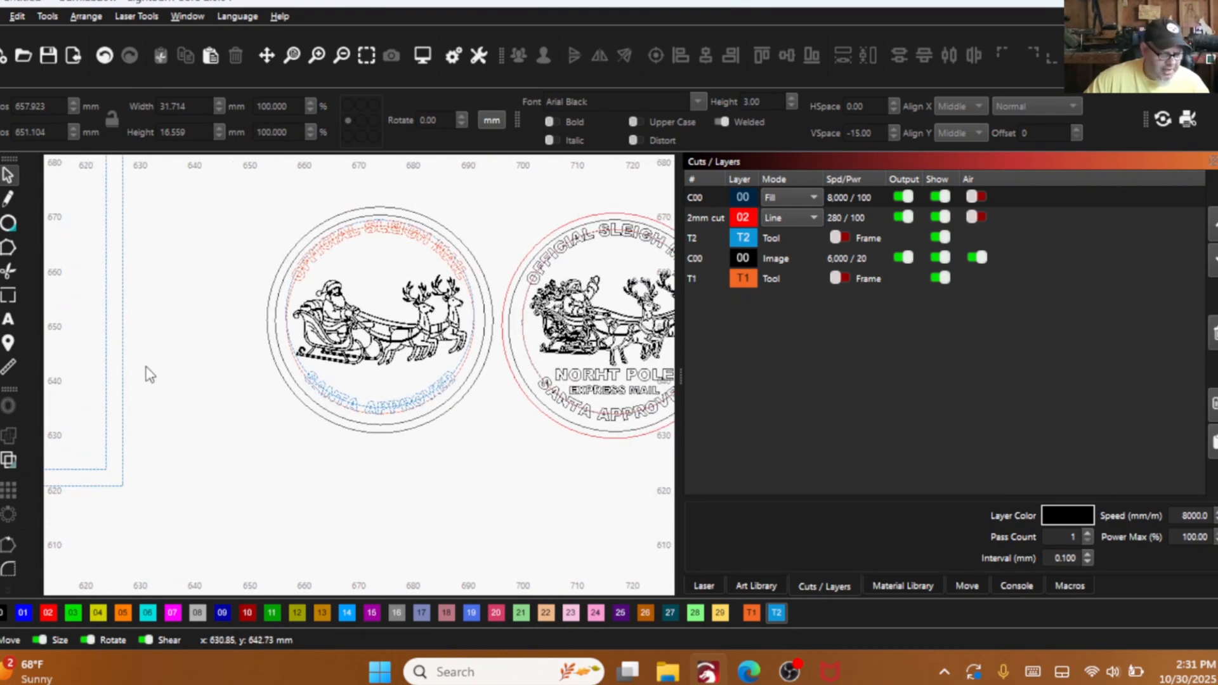
- Add the straight text "NORTH POLE" in the empty area beside the seal being built
click(9, 321)
click(383, 383)
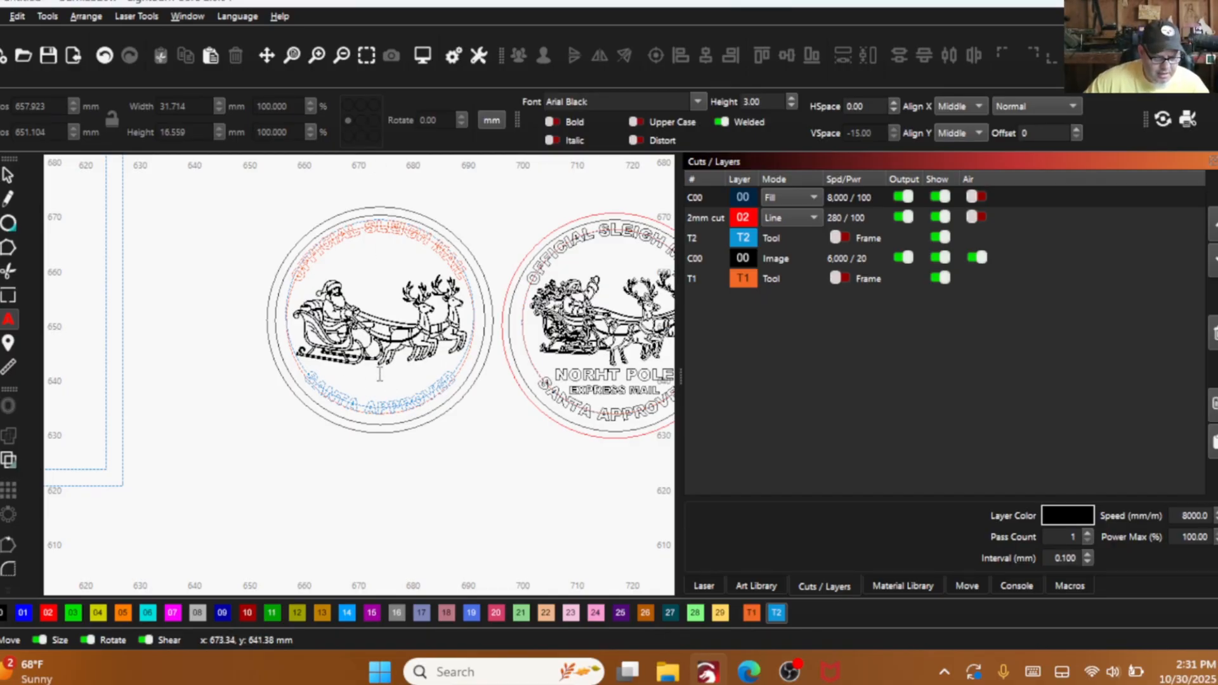
click(405, 365)
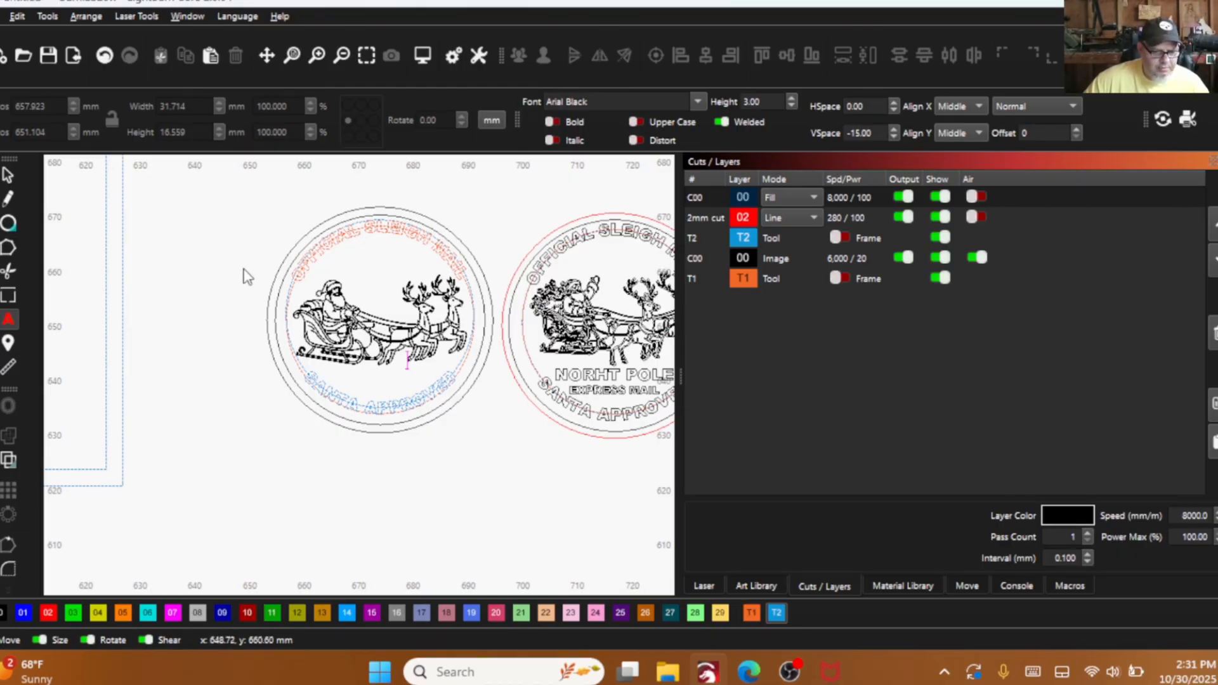
click(163, 244)
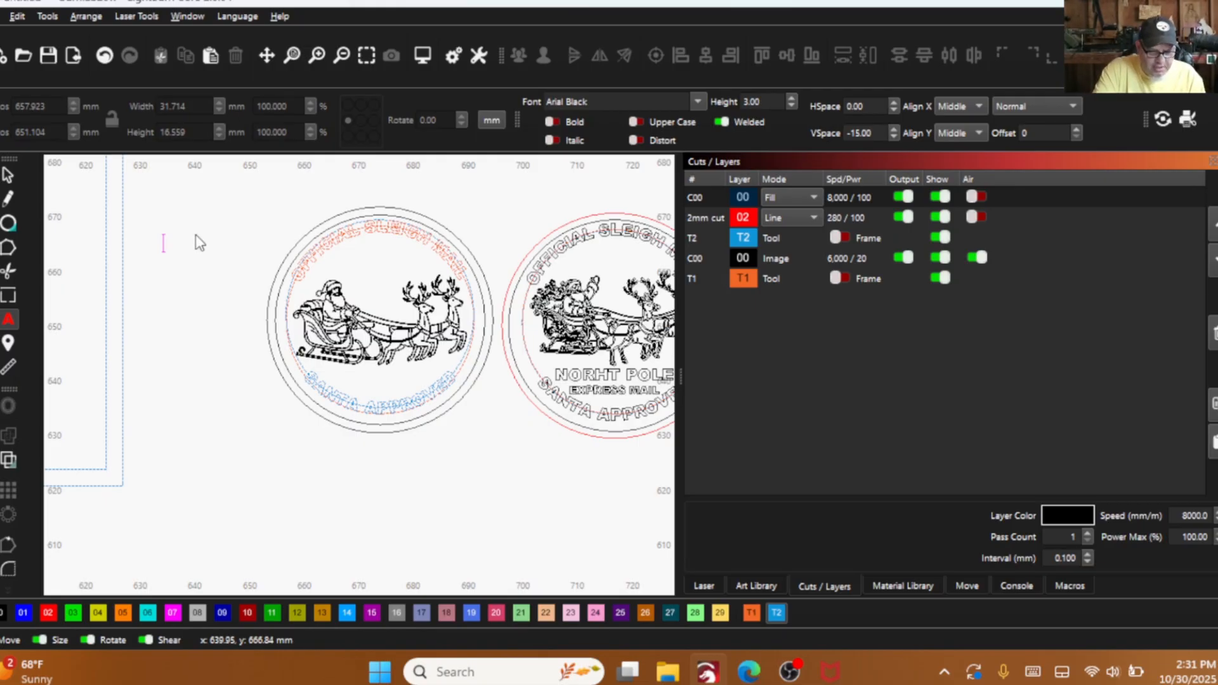
text(ORTH)
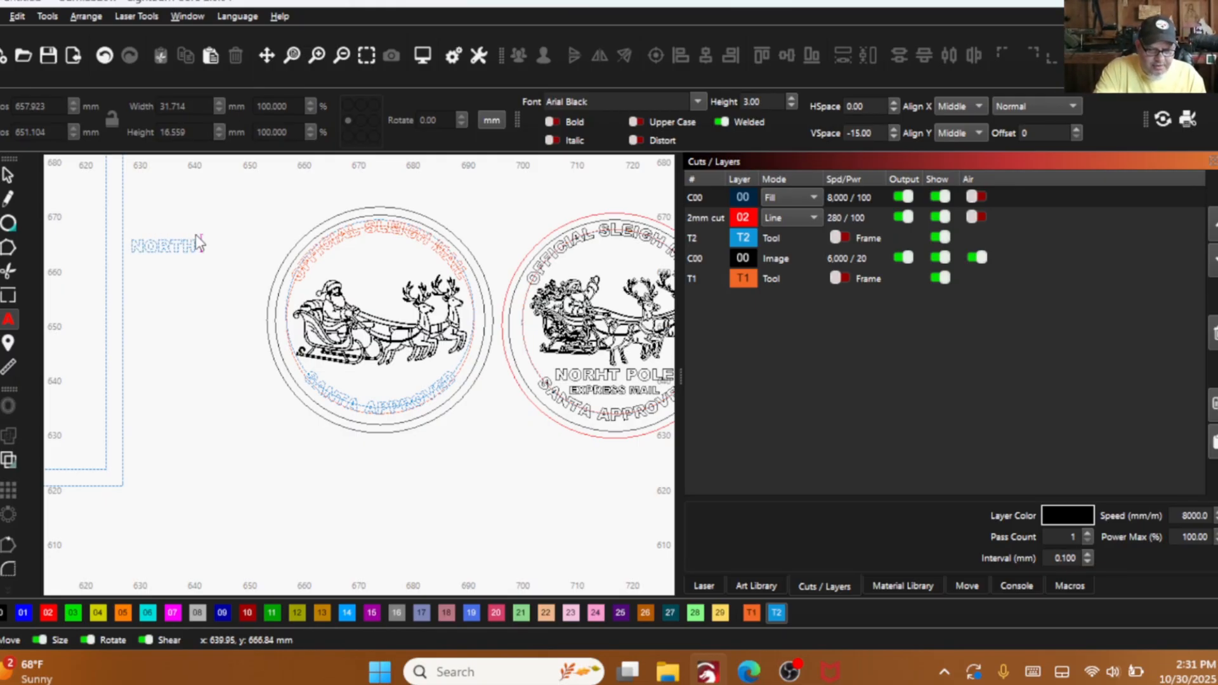
text( PLE)
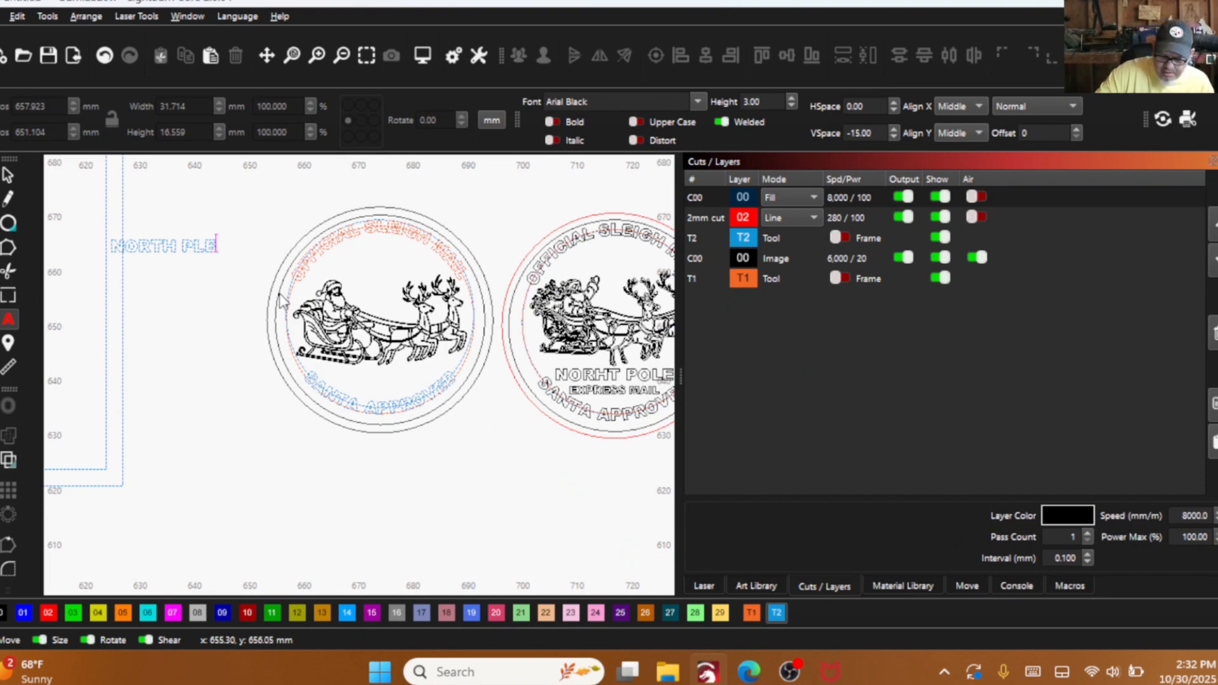
key(BackSpace)
key(BackSpace)
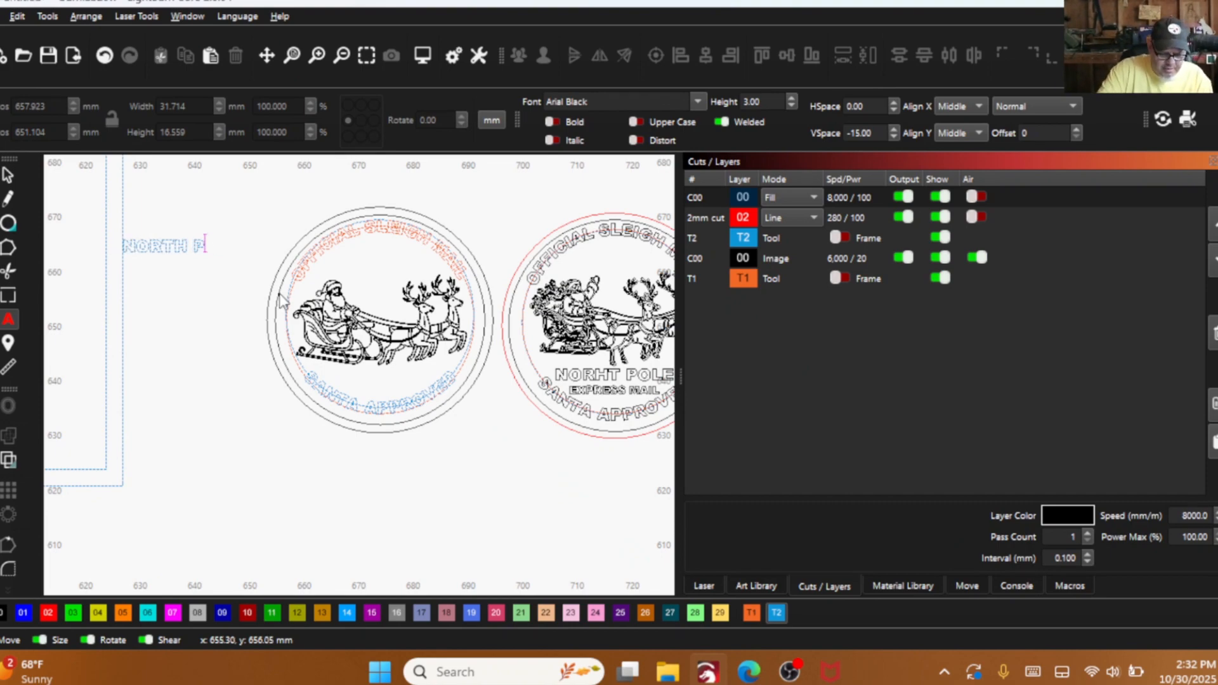
text(OLE)
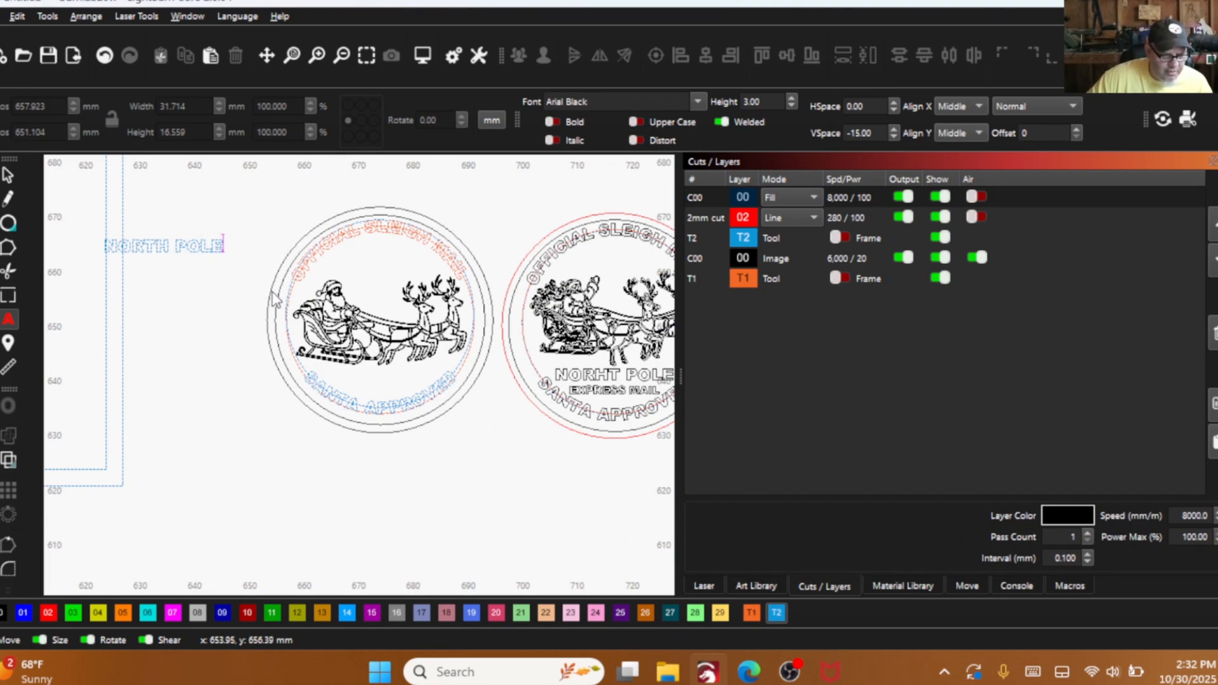
- Add a separate text "EXPRESS MAIL" directly beneath the "NORTH POLE" text
click(157, 269)
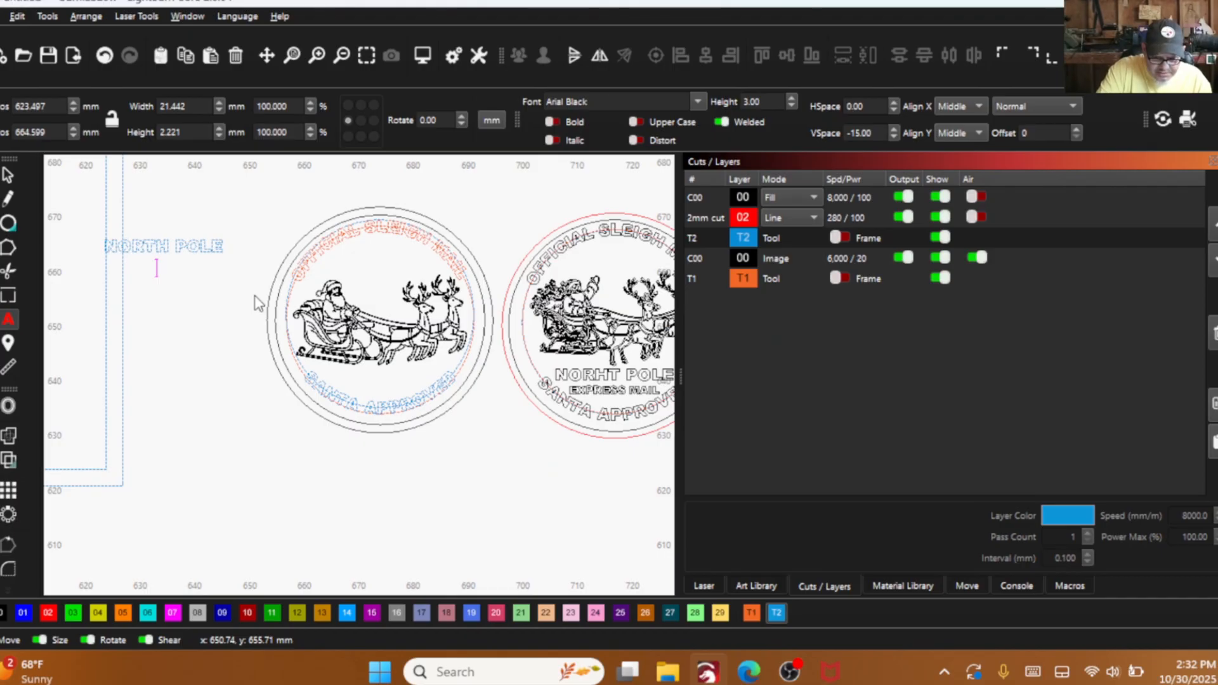
text(EX)
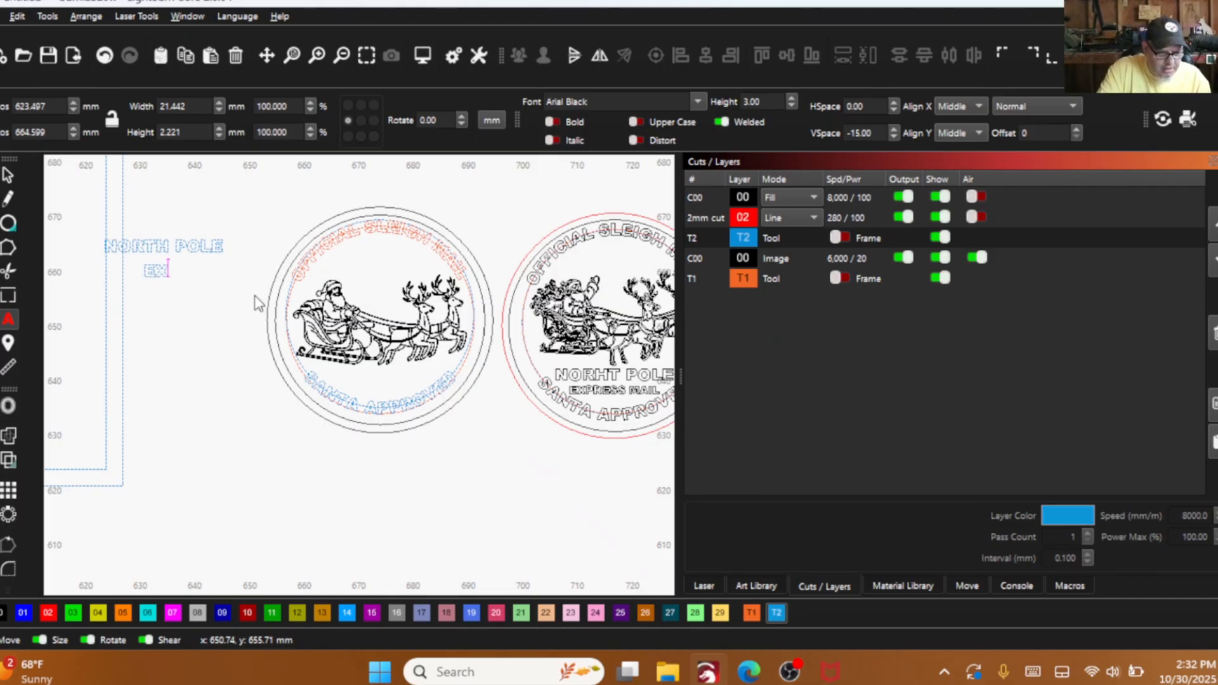
text(PRESS M)
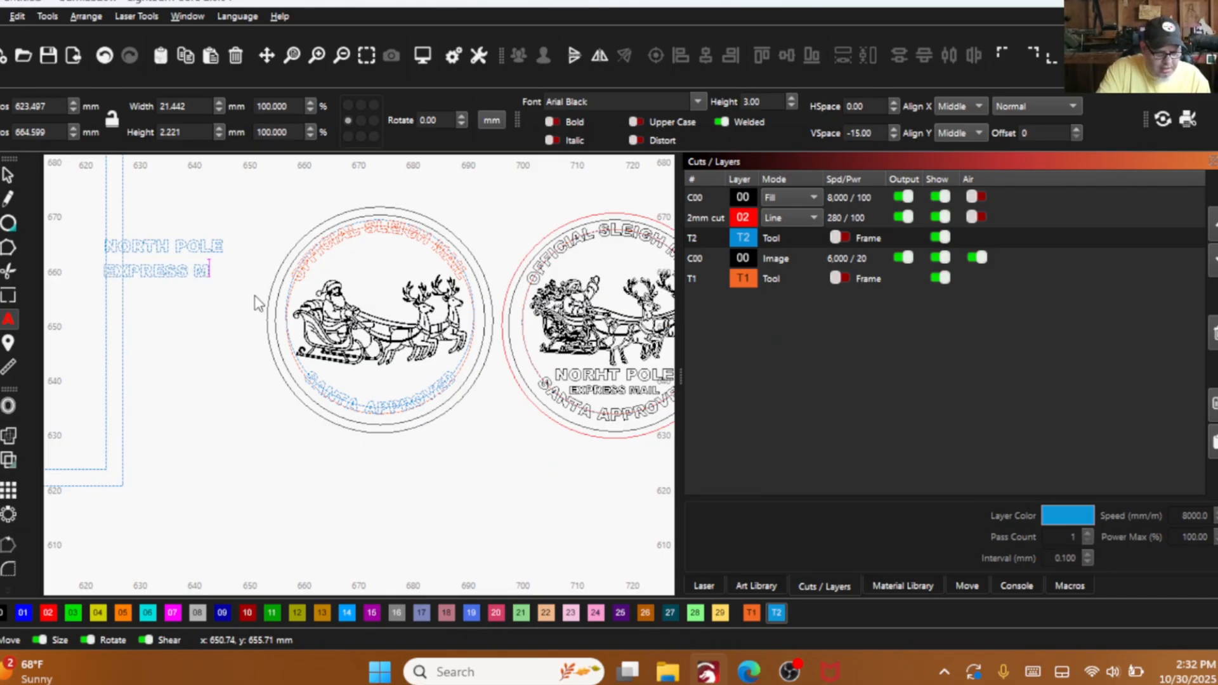
text(AIL)
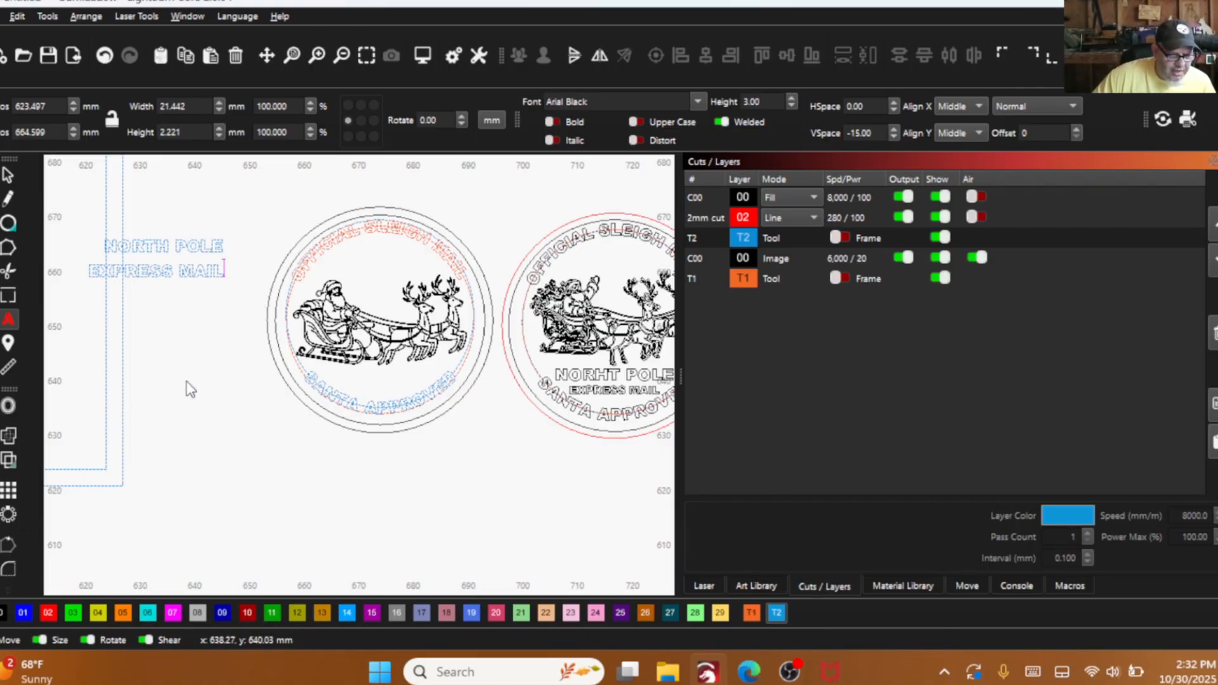
- Move "EXPRESS MAIL" into the seal beneath the sleigh, assign it to layer 00 and scale it down proportionally to about 14.6 mm wide
click(9, 173)
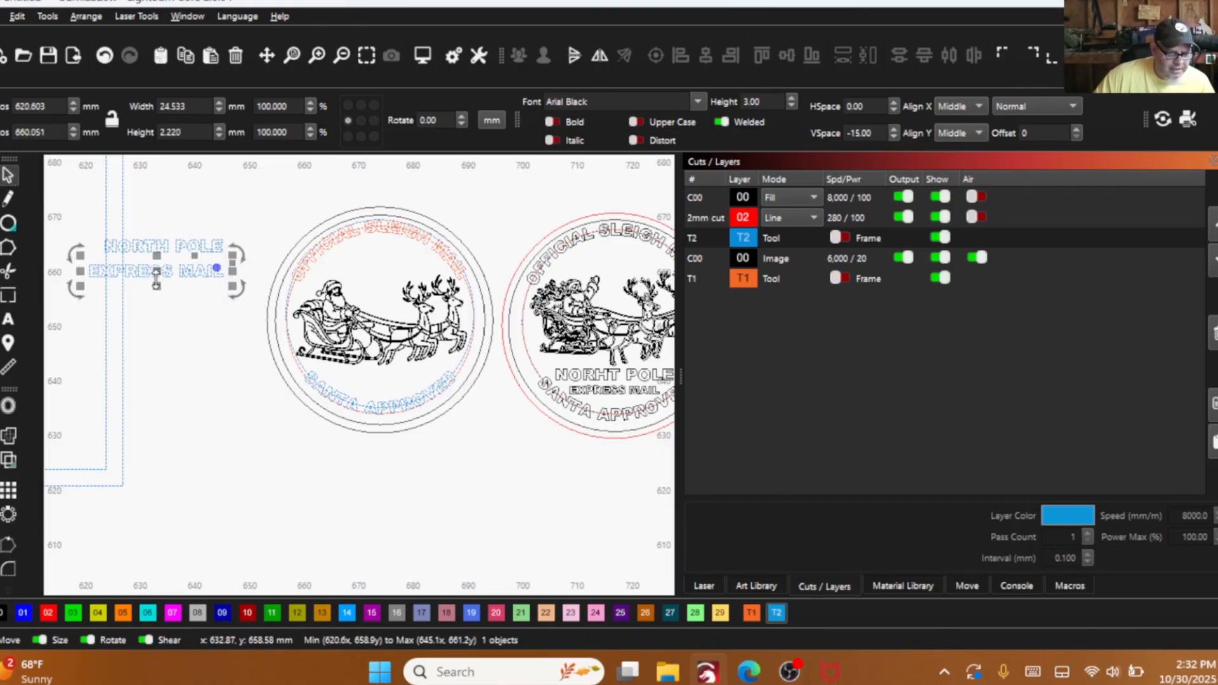
drag(156, 274, 386, 373)
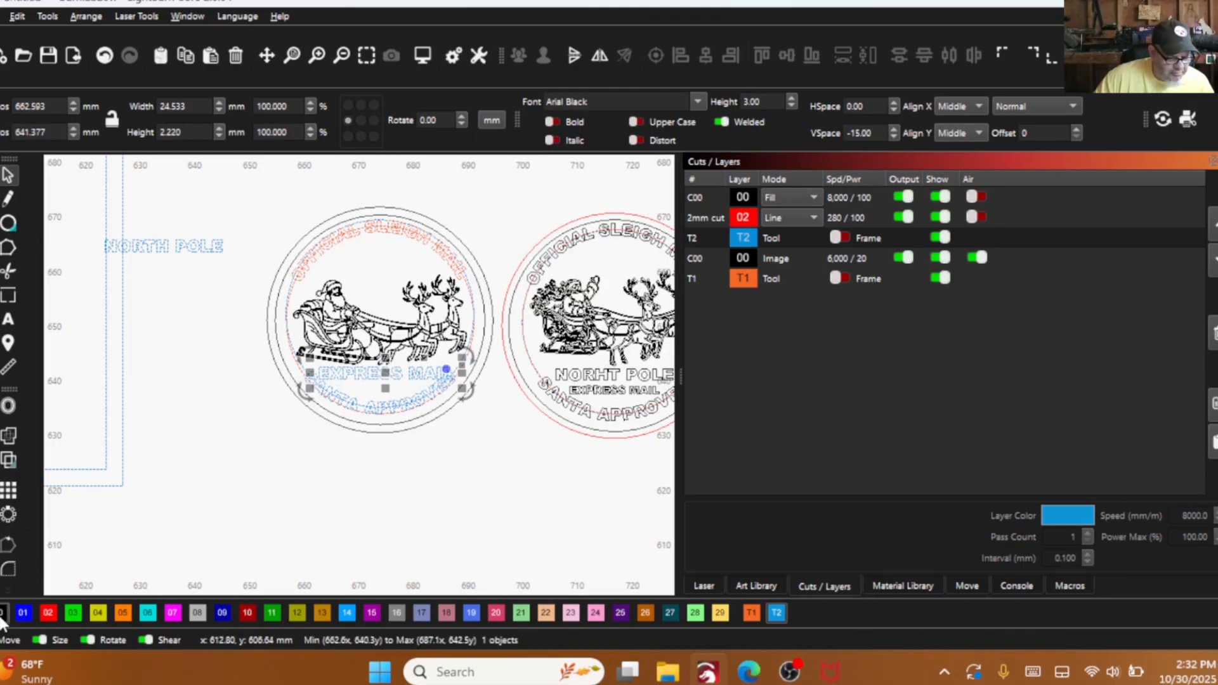
scroll(456, 385, up, 4)
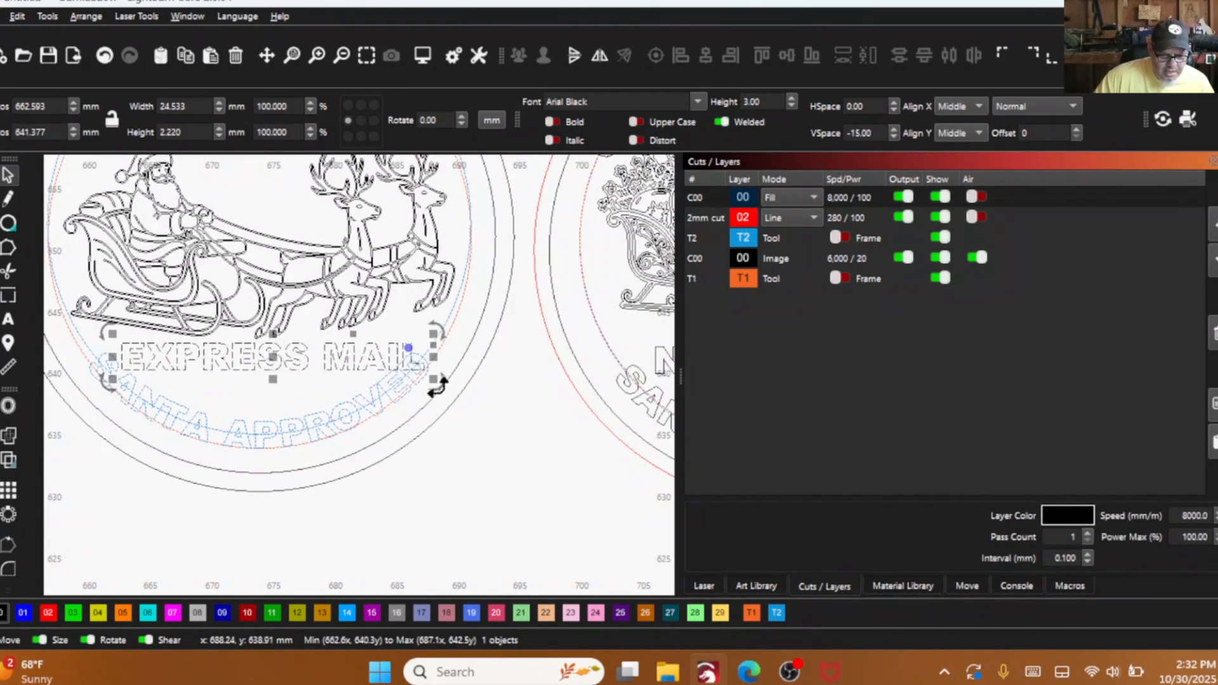
drag(433, 381, 266, 394)
scroll(266, 393, down, 5)
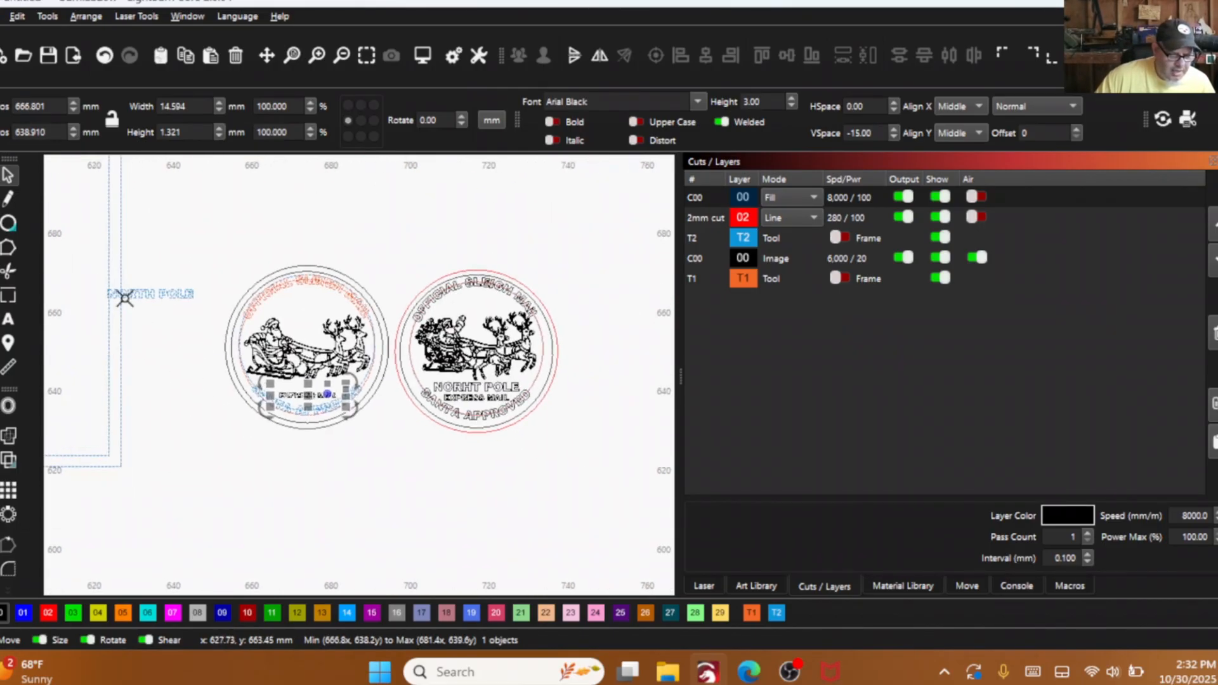
- Move "NORTH POLE" into the seal between the sleigh and "EXPRESS MAIL" and assign it to layer 00
drag(155, 301, 309, 393)
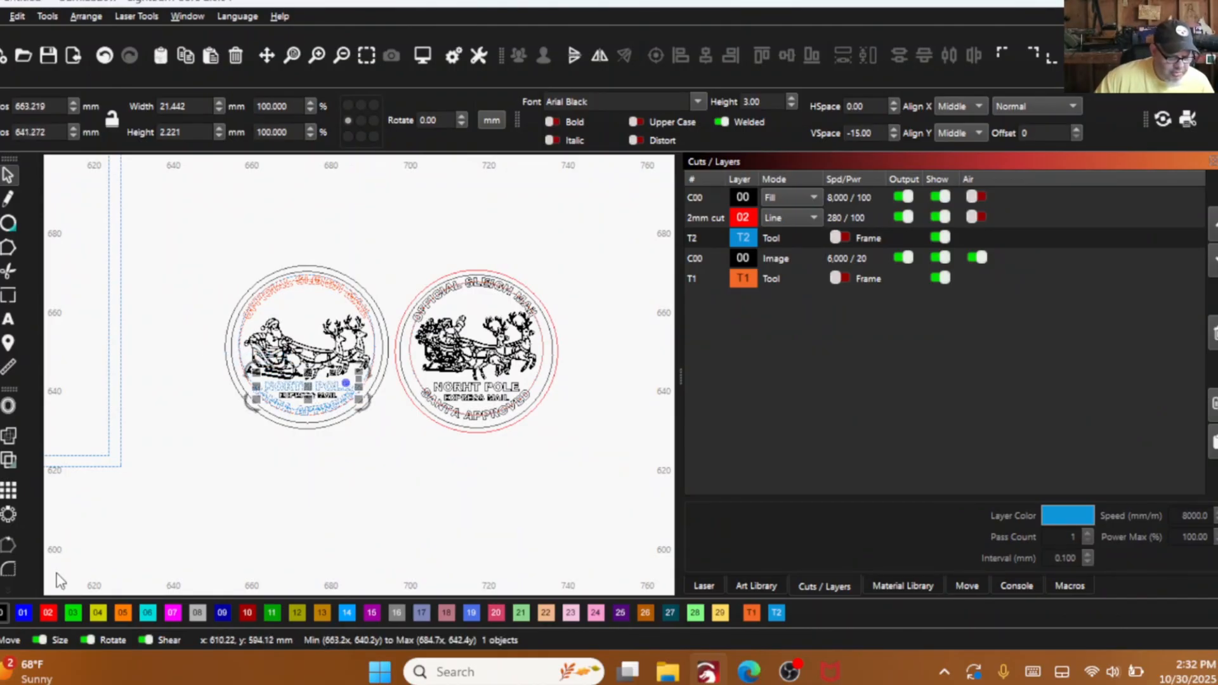
click(2, 614)
scroll(337, 374, up, 5)
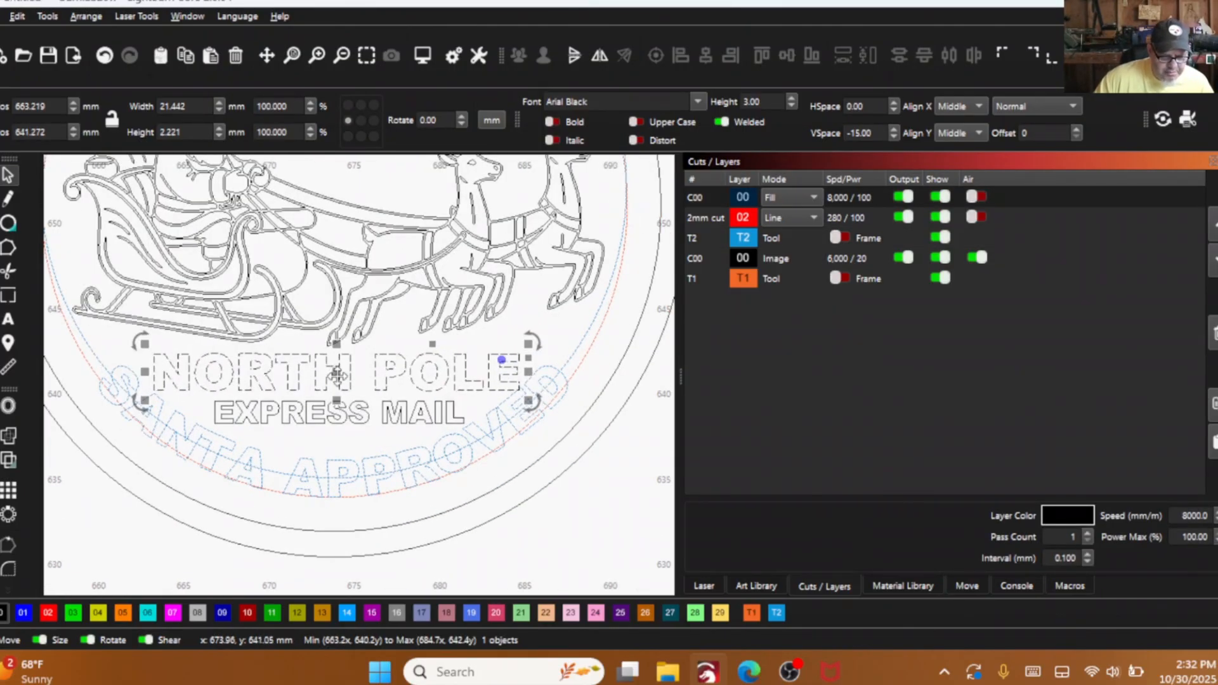
drag(337, 377, 341, 371)
scroll(341, 371, down, 4)
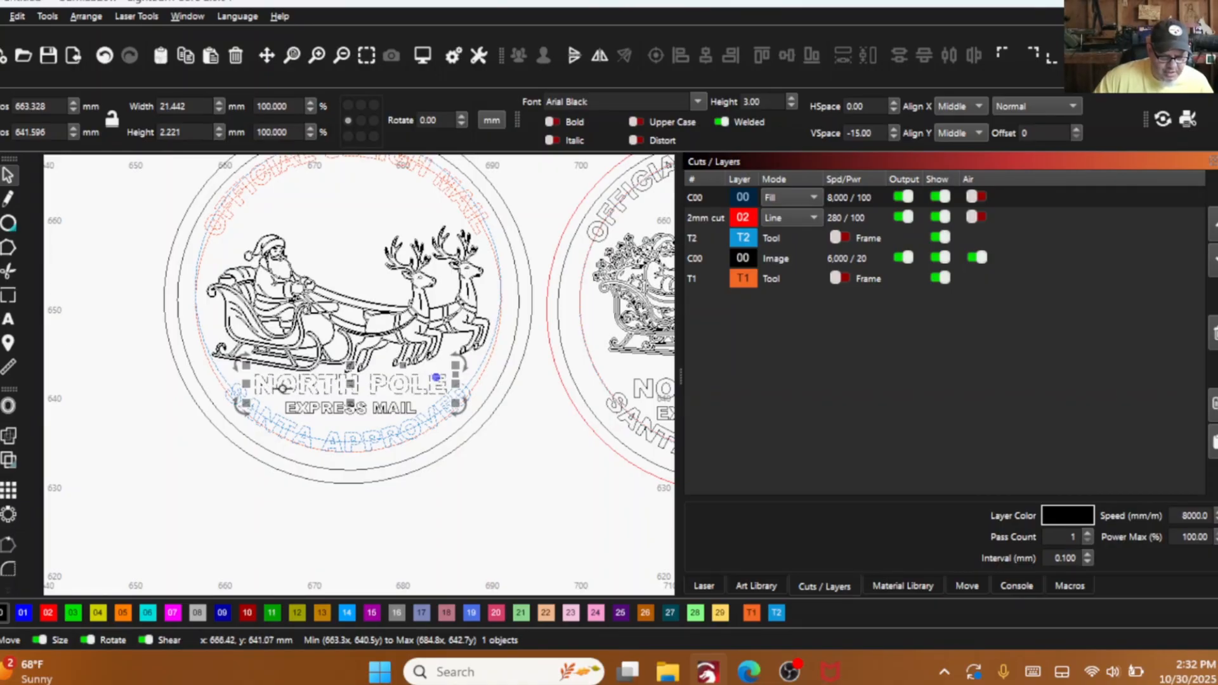
- Centre "NORTH POLE" and then "EXPRESS MAIL" horizontally on the inner of the seal's two black border rings
shift+click(517, 298)
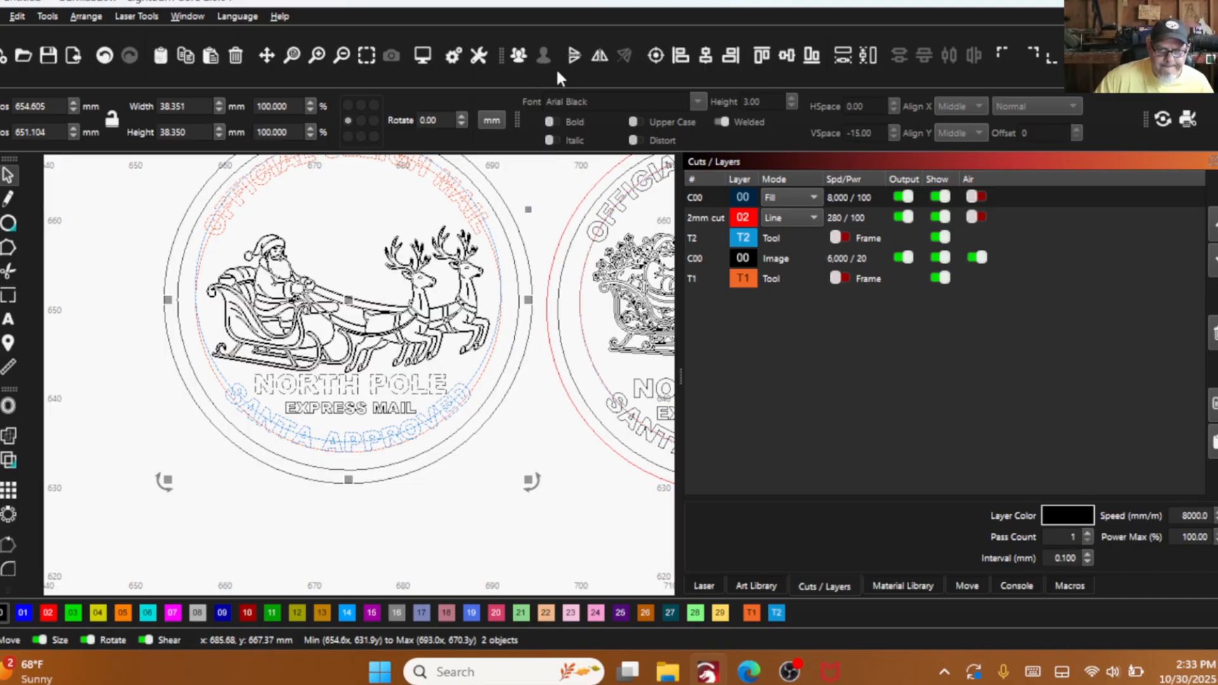
click(705, 57)
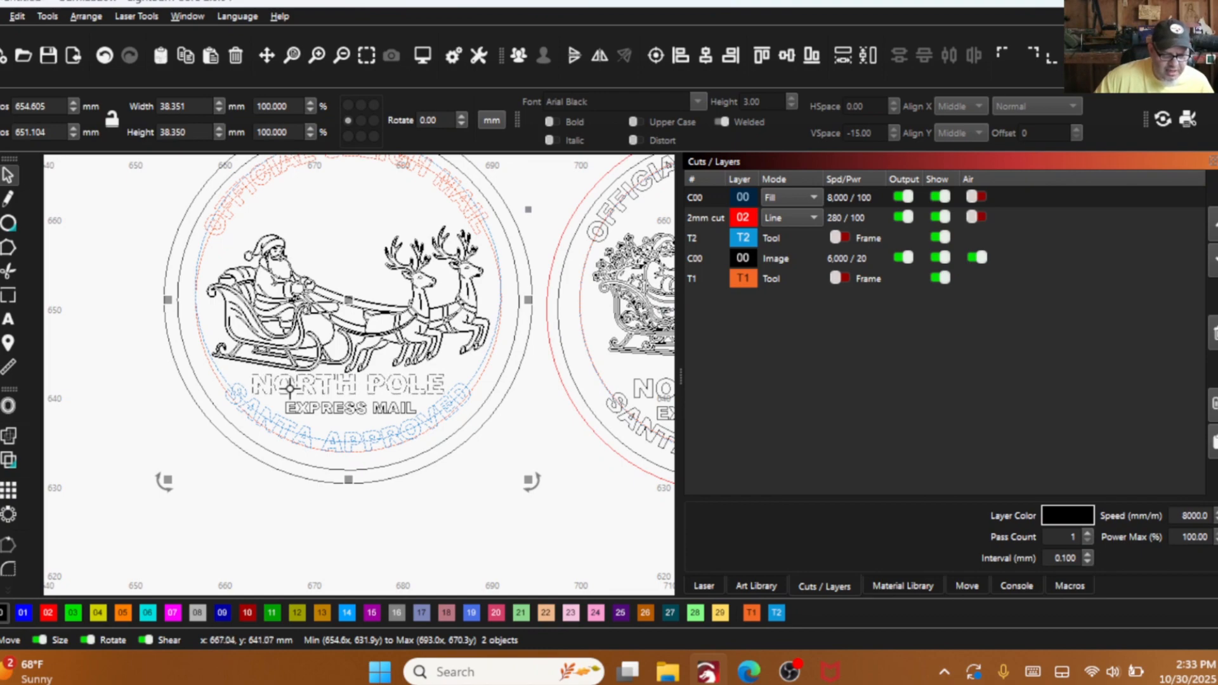
click(324, 413)
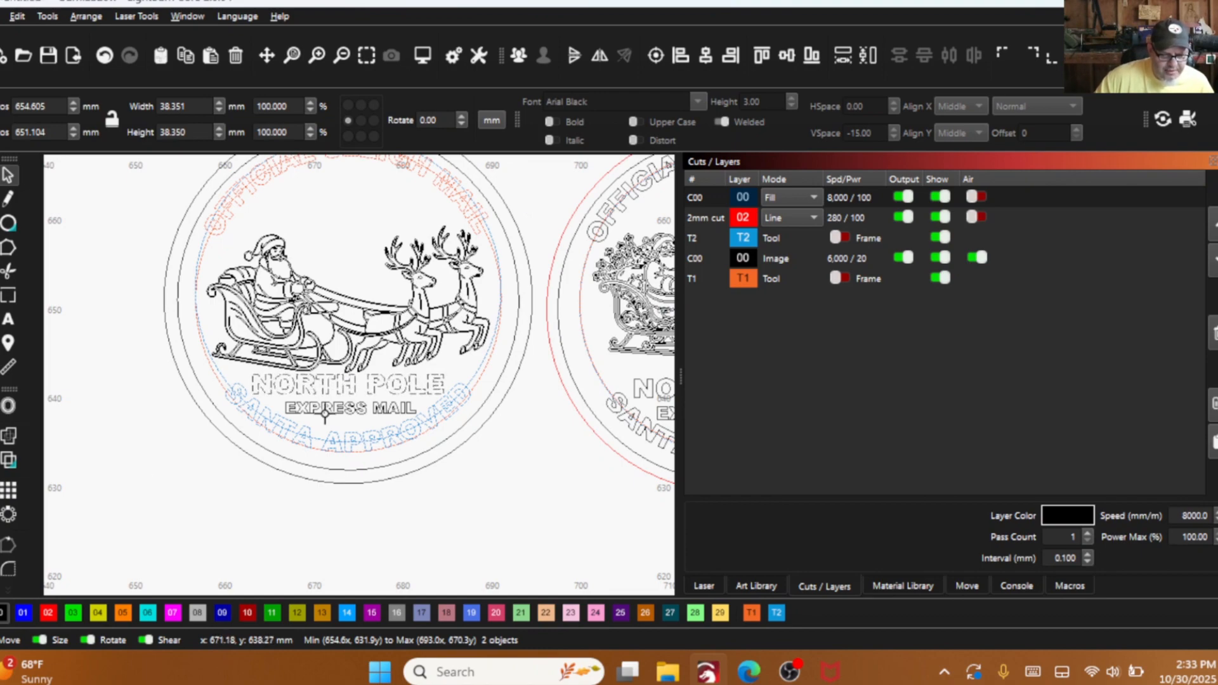
click(518, 313)
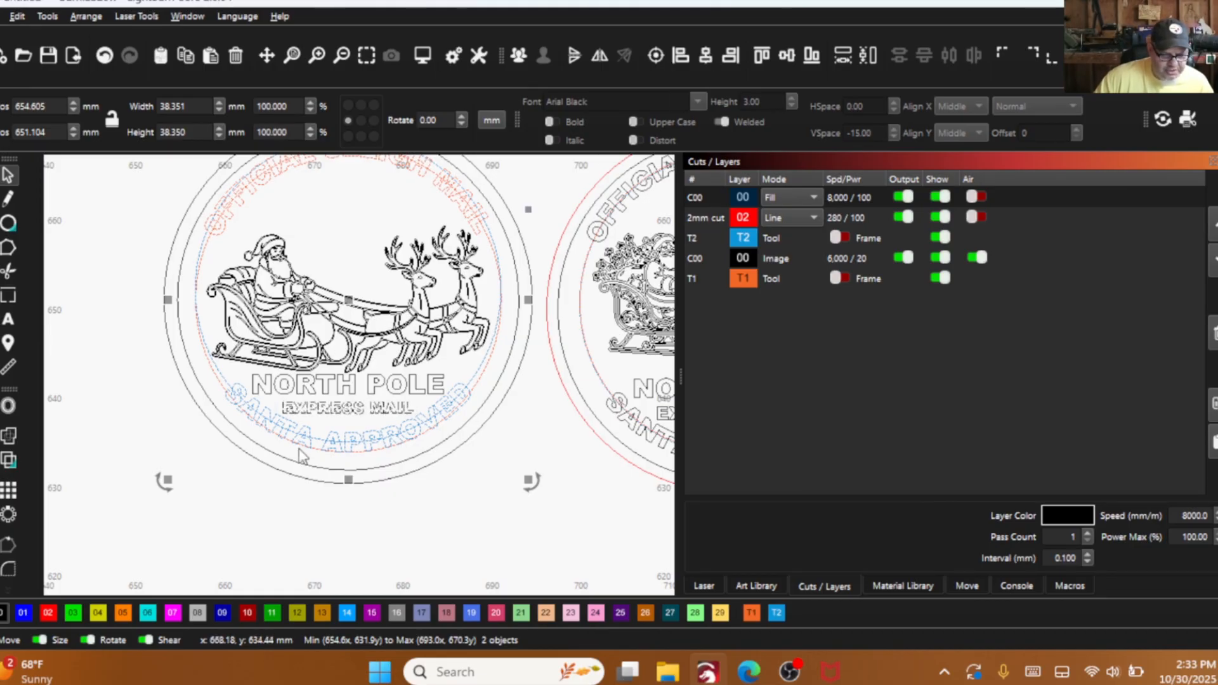
- Select the "NORTH POLE" text in the seal beneath the sleigh and try to nudge it vertically
click(236, 527)
scroll(337, 421, up, 2)
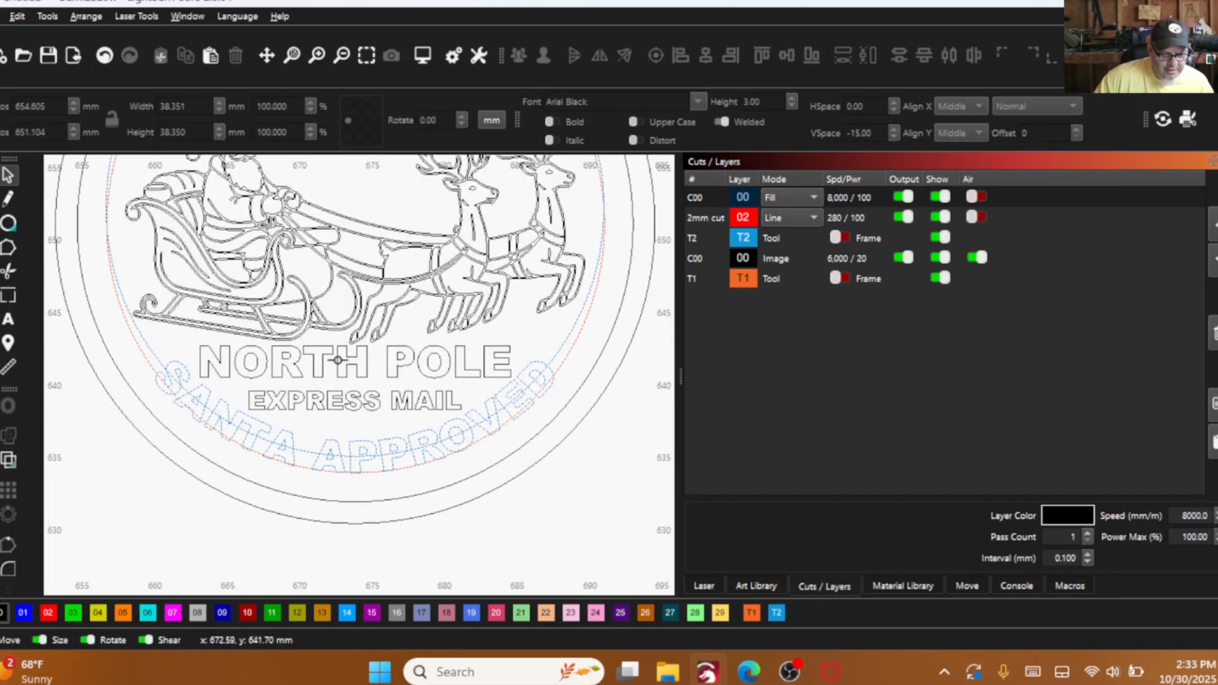
click(339, 359)
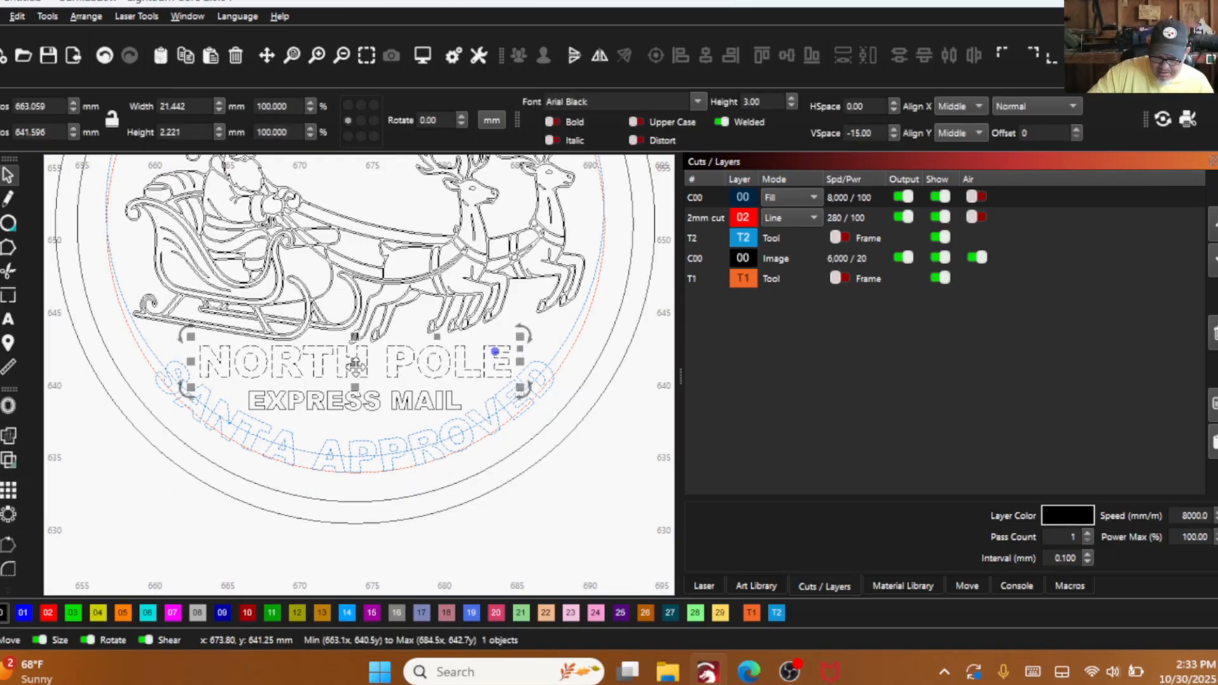
drag(341, 356, 356, 370)
key(Up)
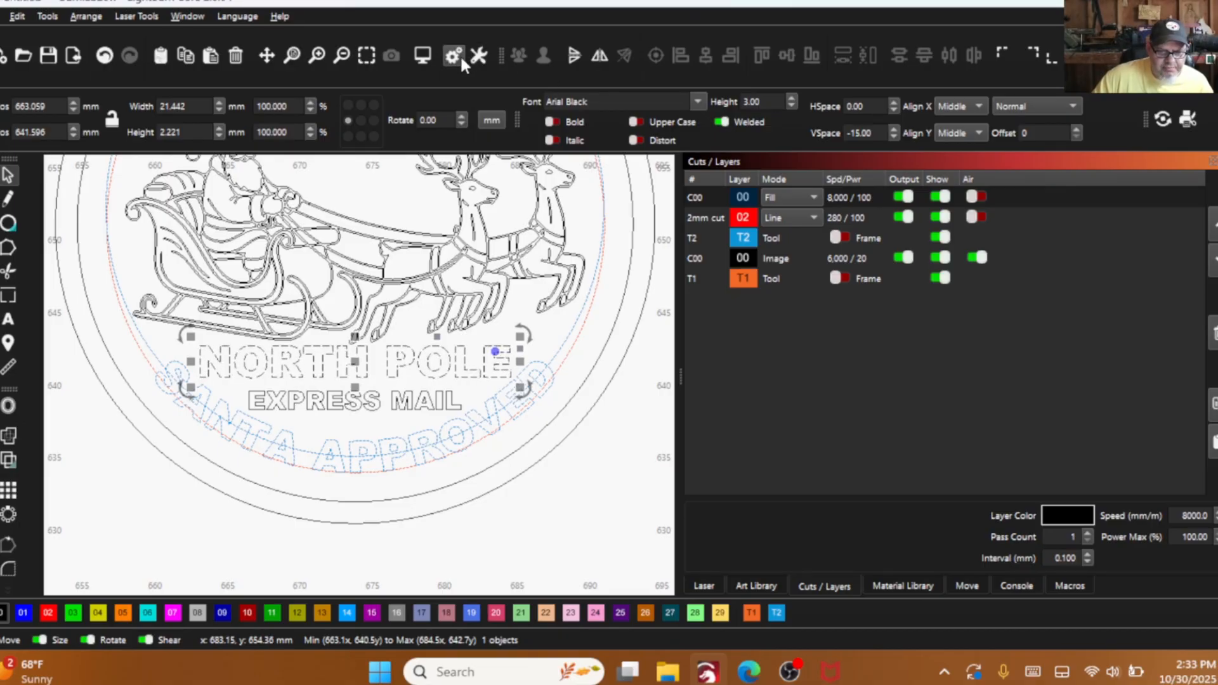
- Set the Ctrl-Arrow shape move increment to 0.25 mm and nudge the "NORTH POLE" text down by one such increment
click(453, 56)
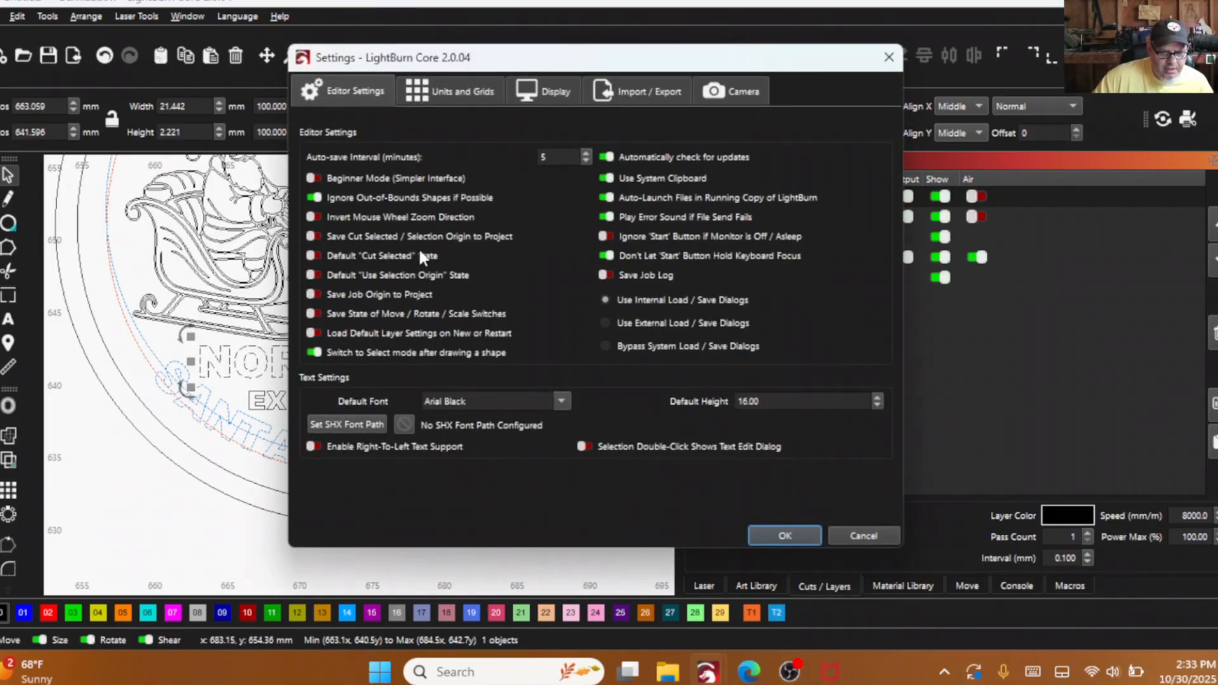
click(473, 92)
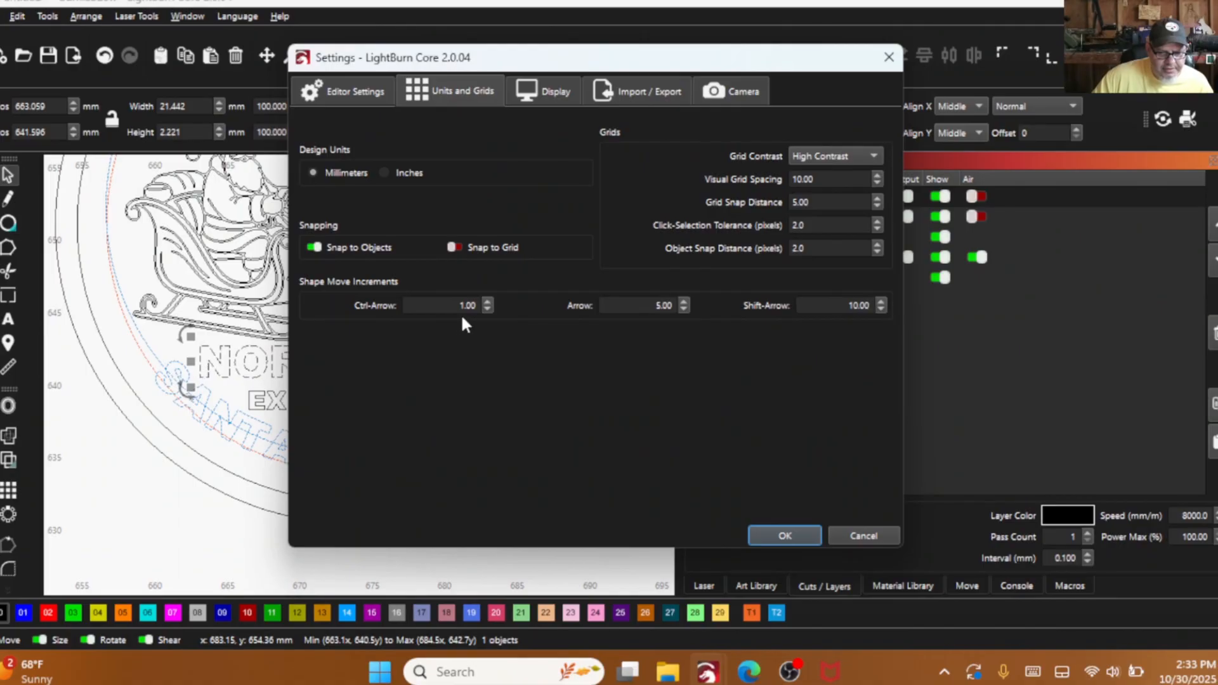
drag(479, 306, 421, 306)
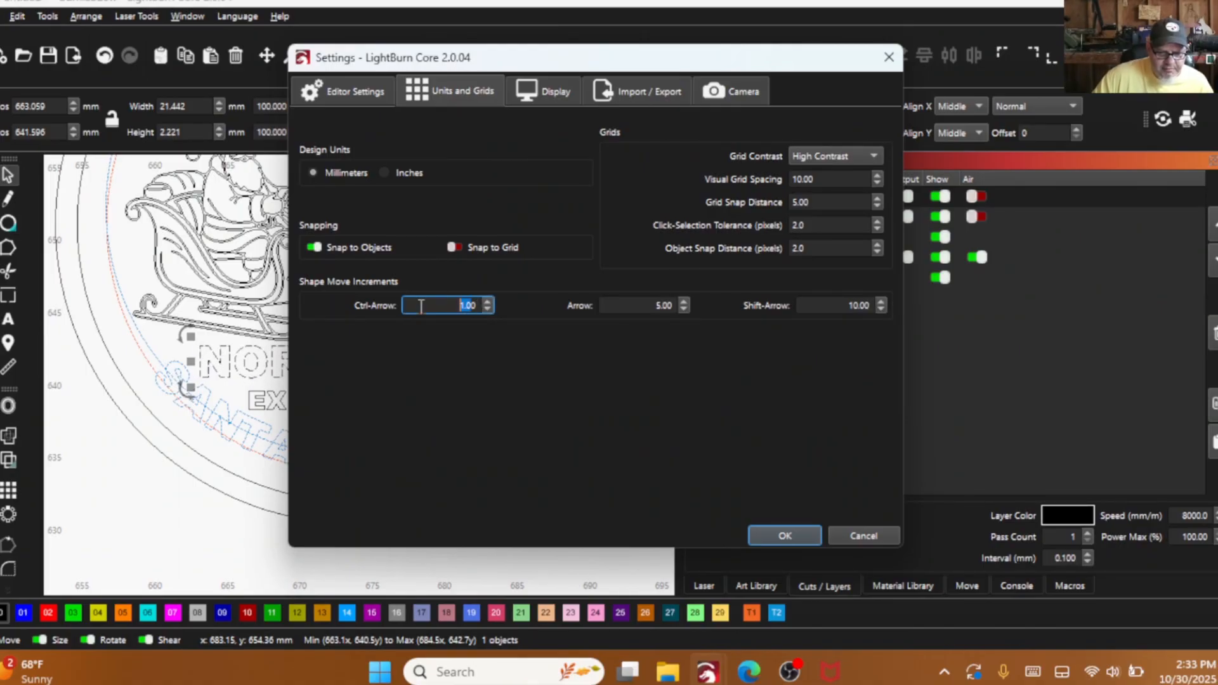
key(BackSpace)
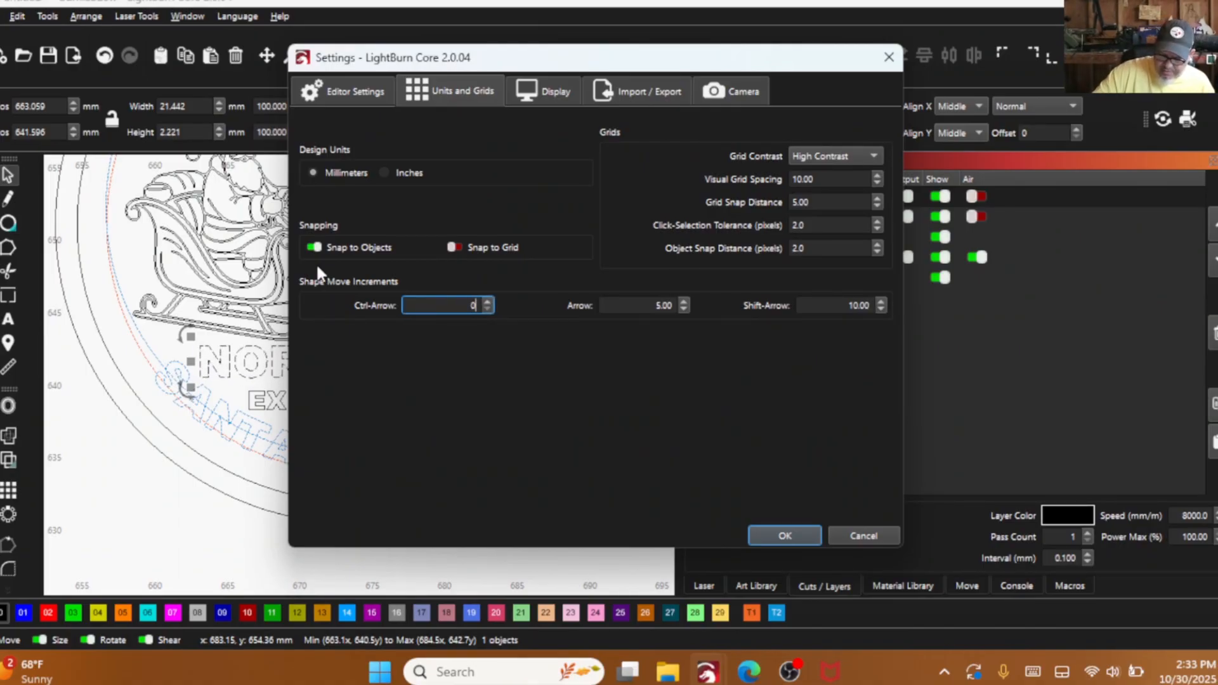
text(.25)
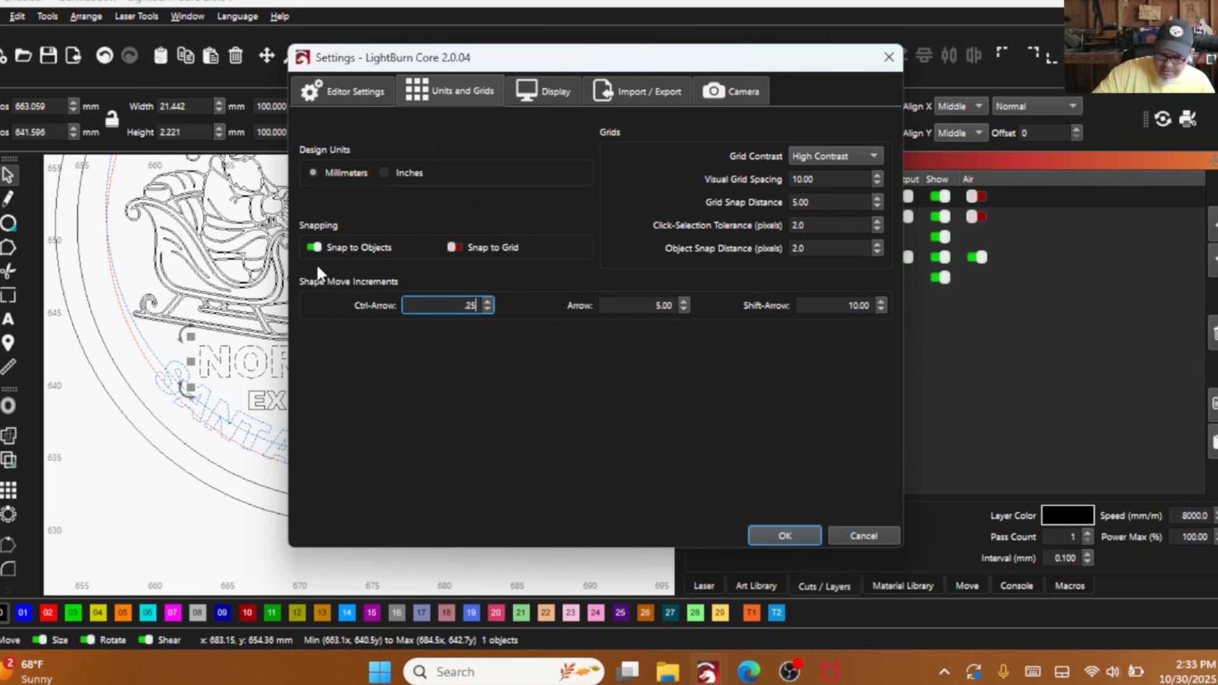
click(785, 537)
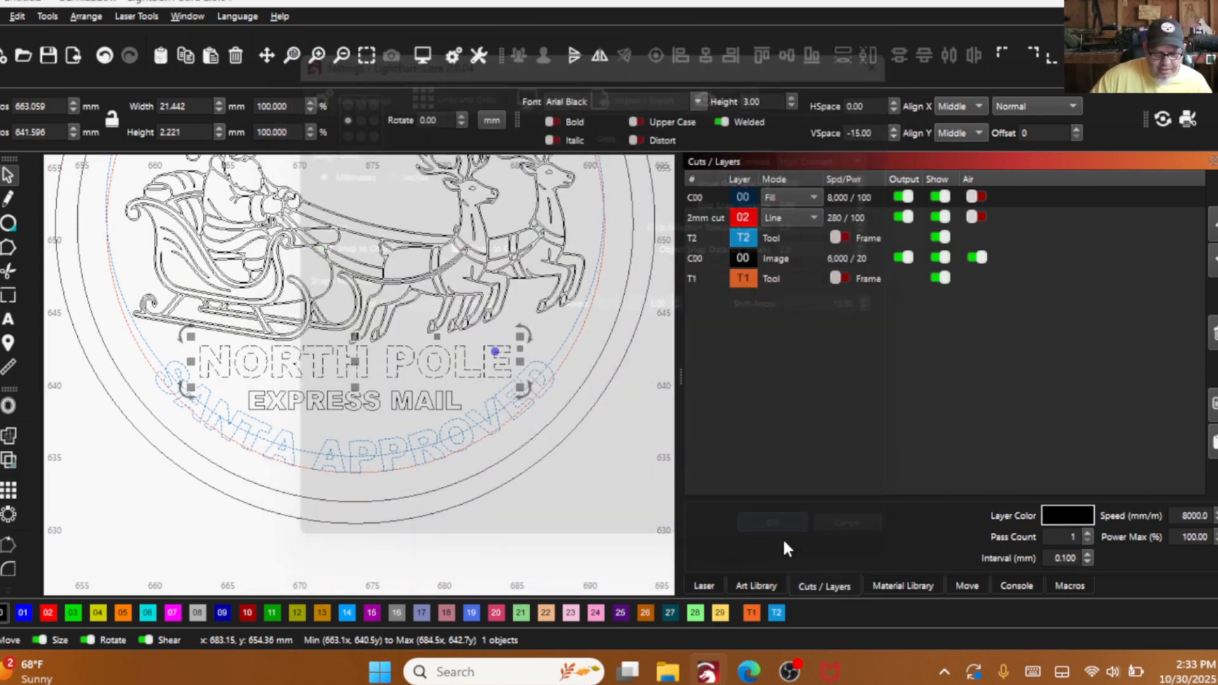
key(ctrl+Down)
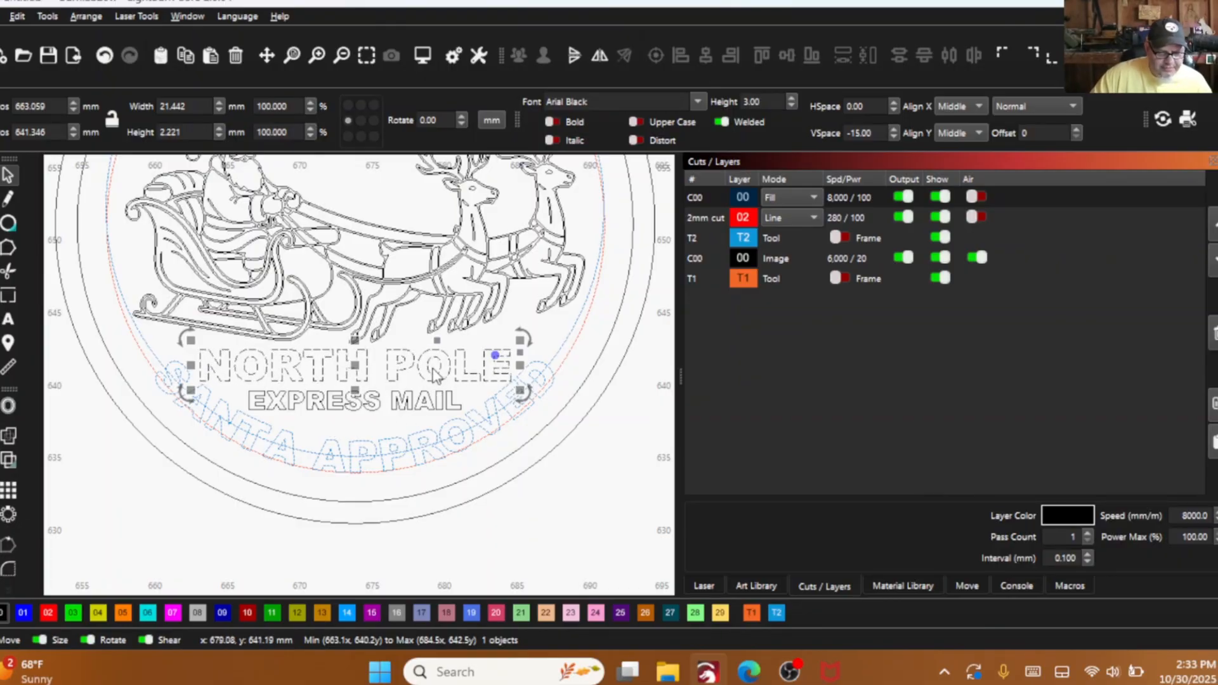
click(527, 315)
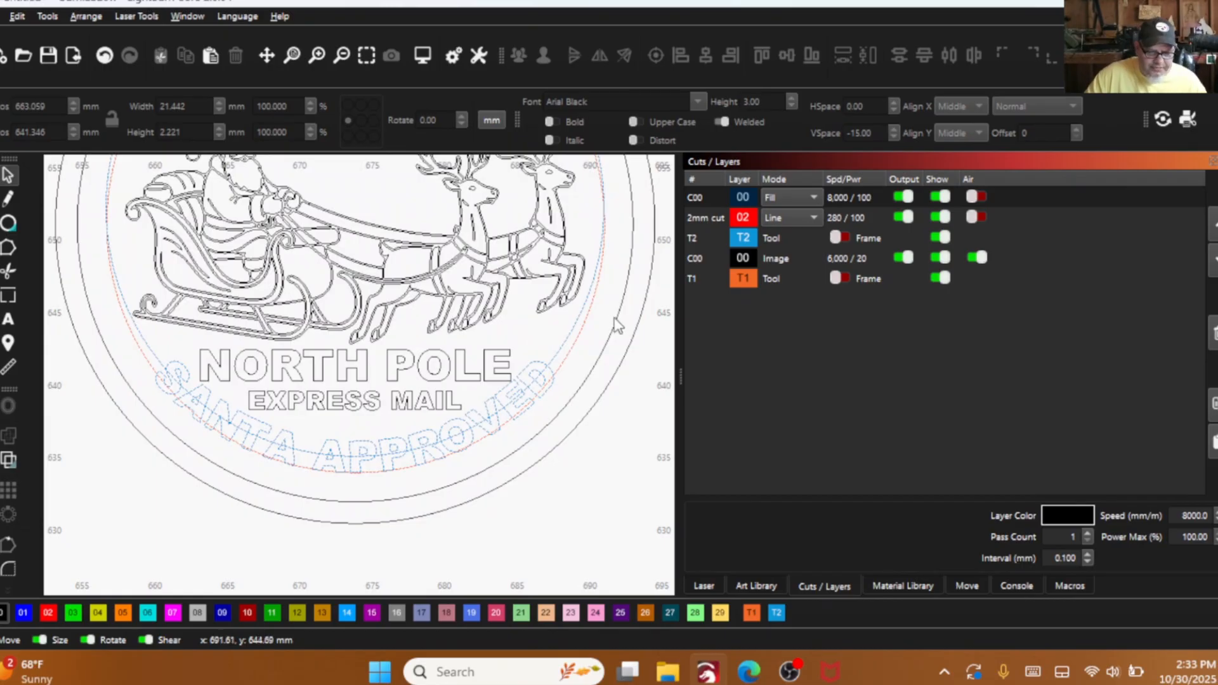
- Delete the duplicate of the seal's inner black border ring
click(621, 309)
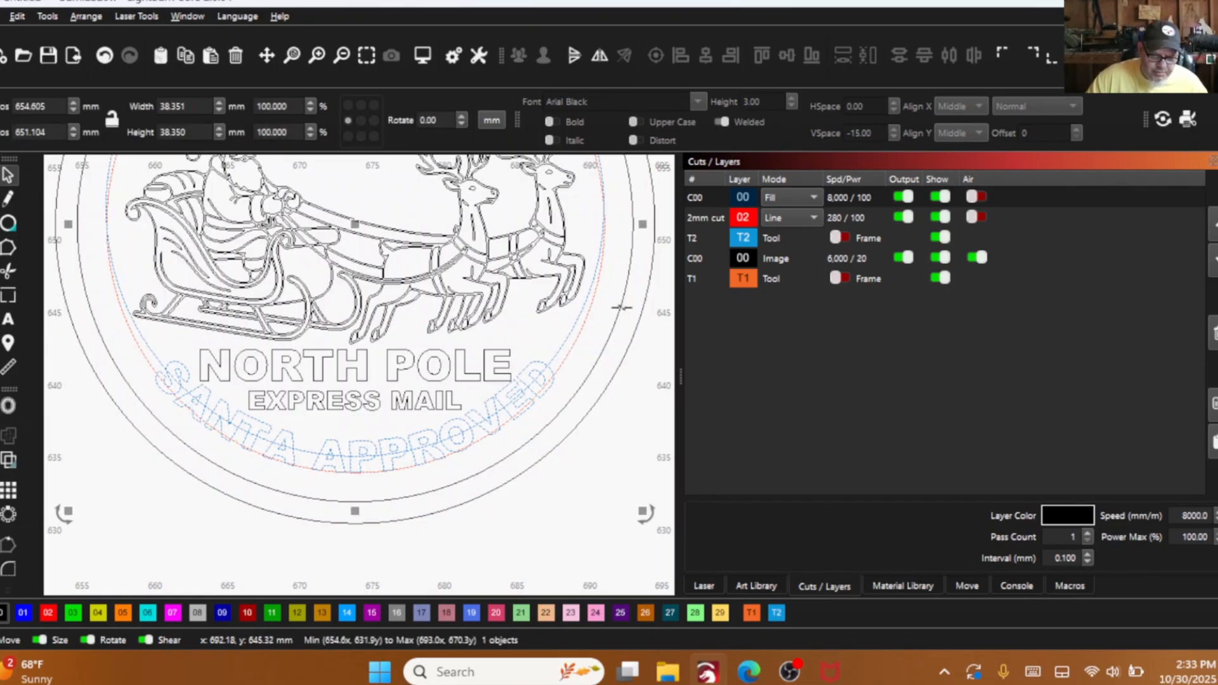
scroll(620, 308, down, 3)
scroll(492, 254, up, 1)
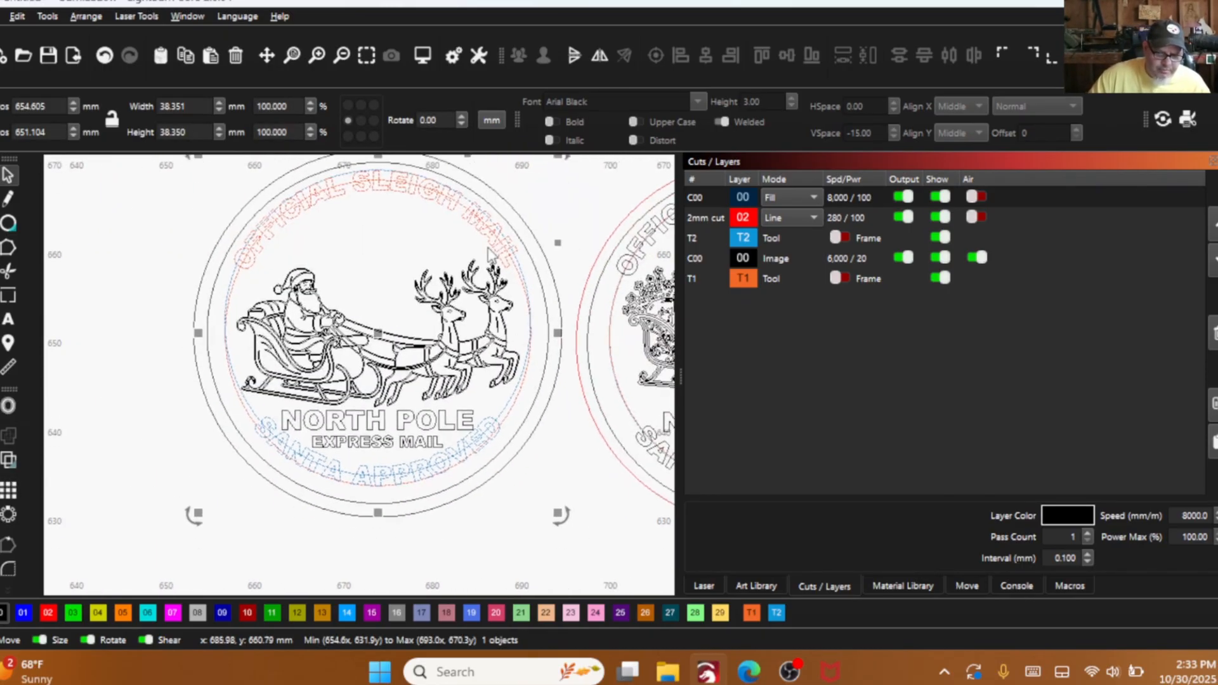
right_click(552, 358)
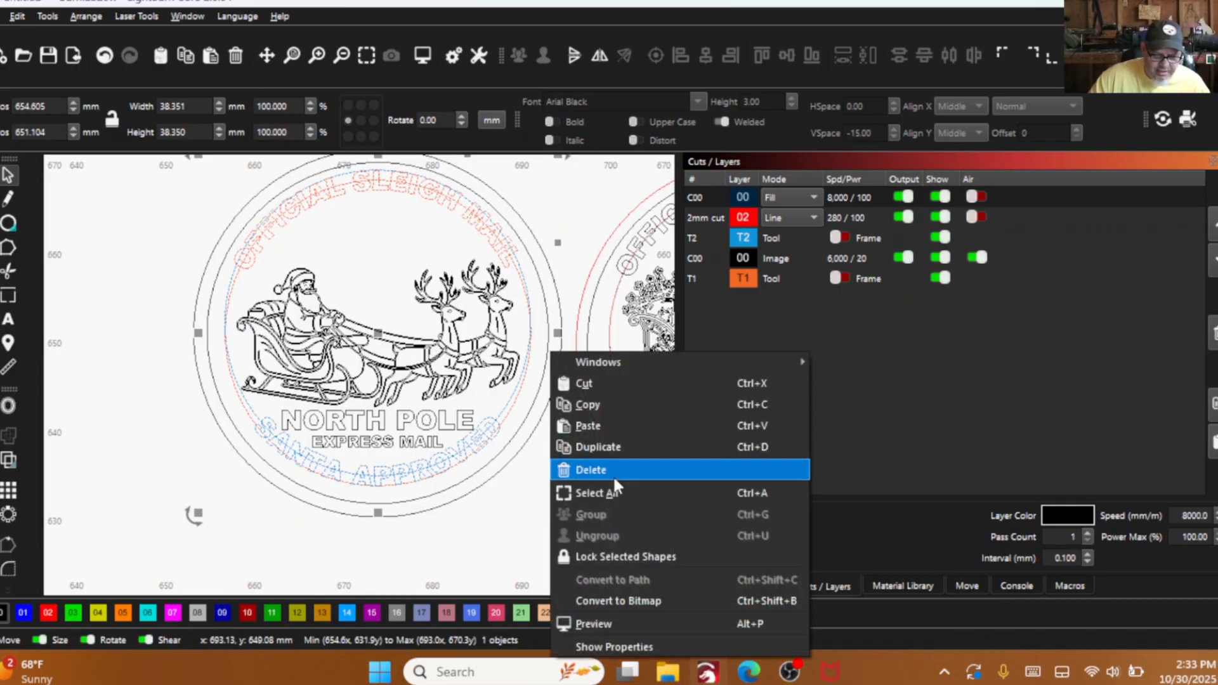
click(596, 471)
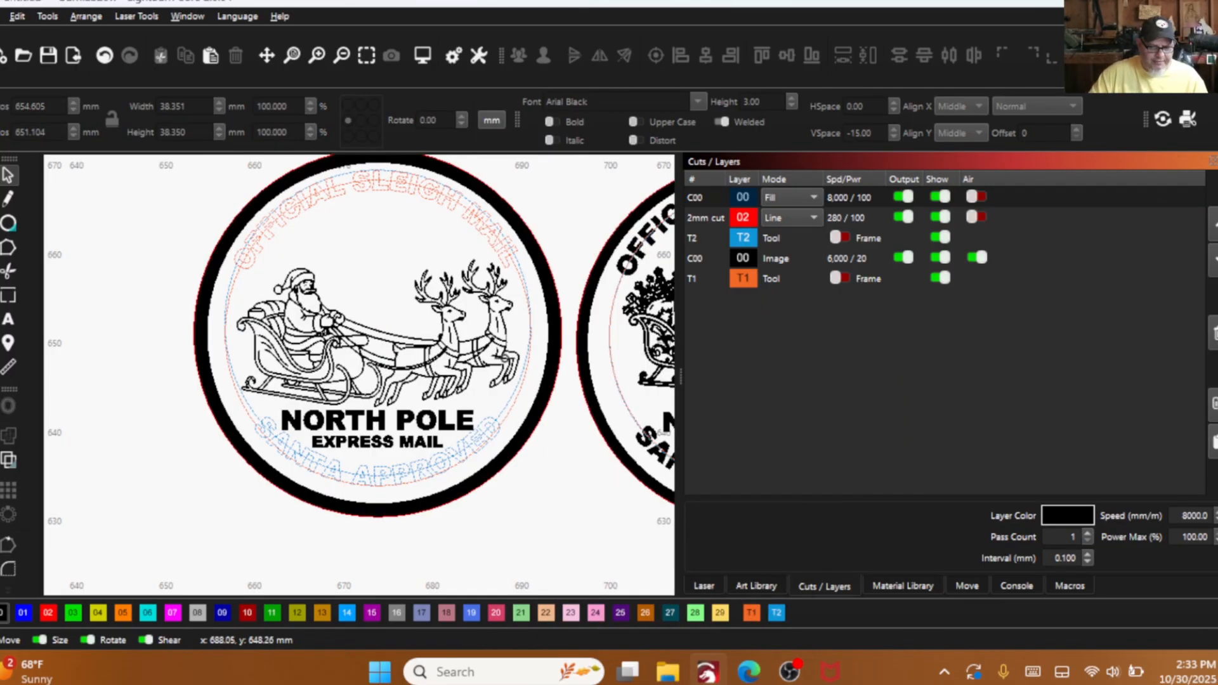
- Undo the deletion of the duplicate inner border ring and return the display to wireframe
click(104, 55)
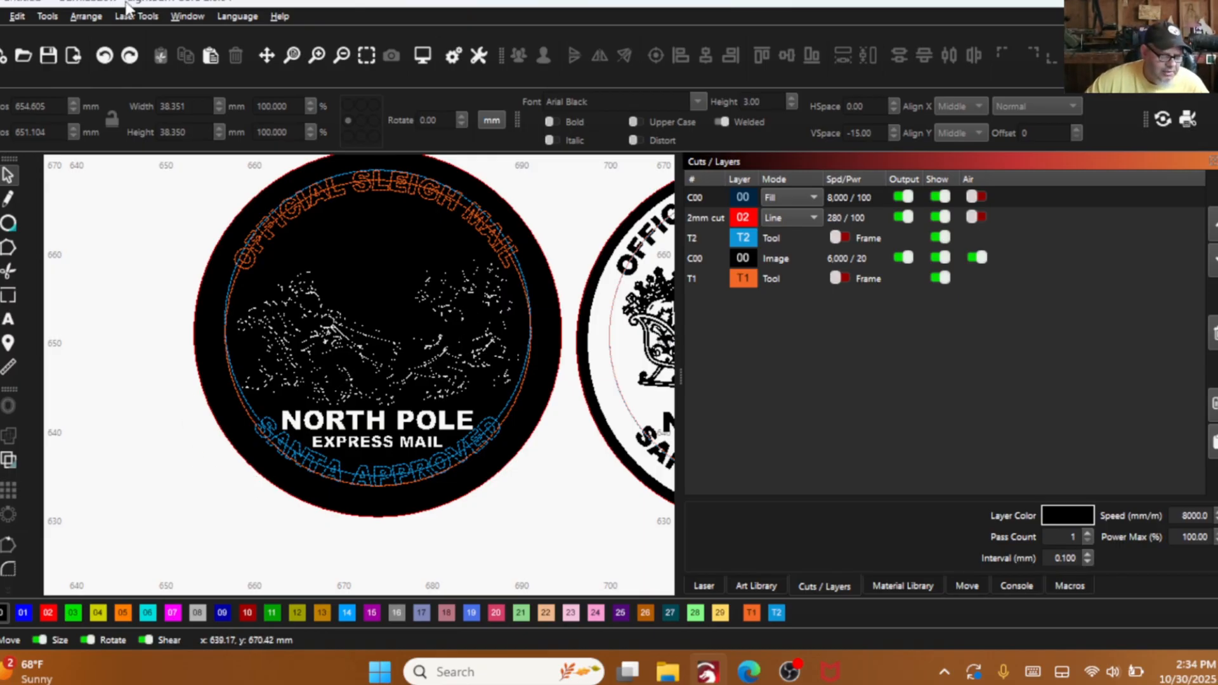
click(131, 59)
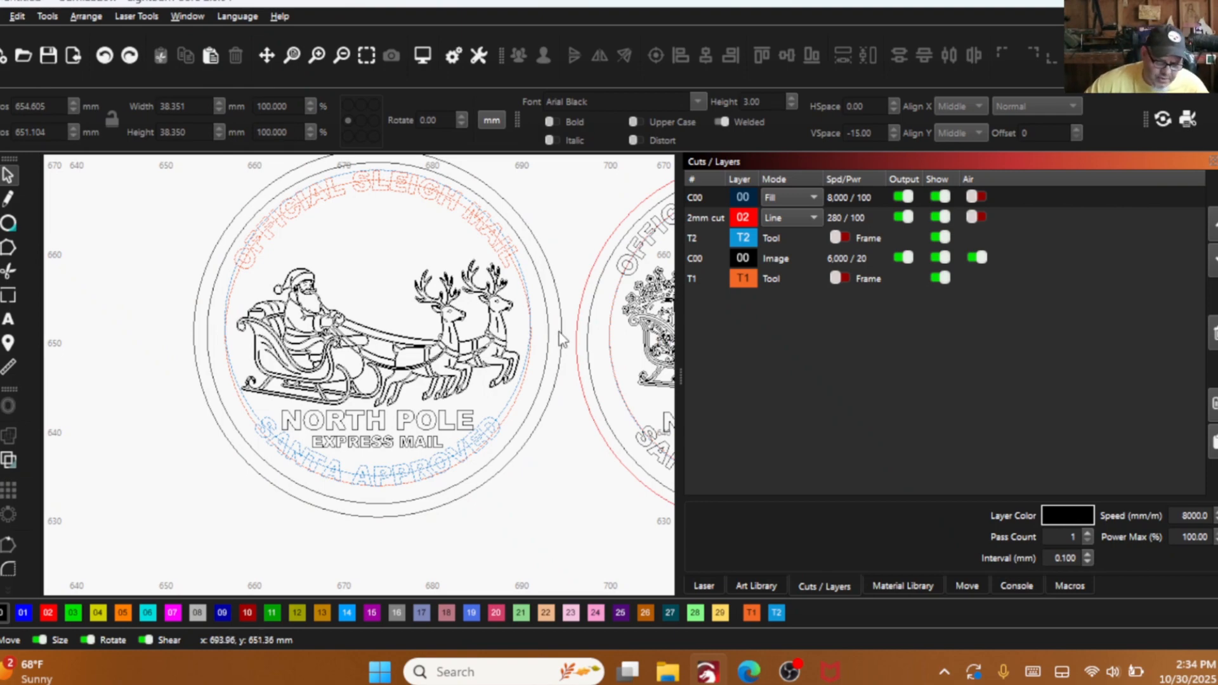
key(ctrl+shift+z)
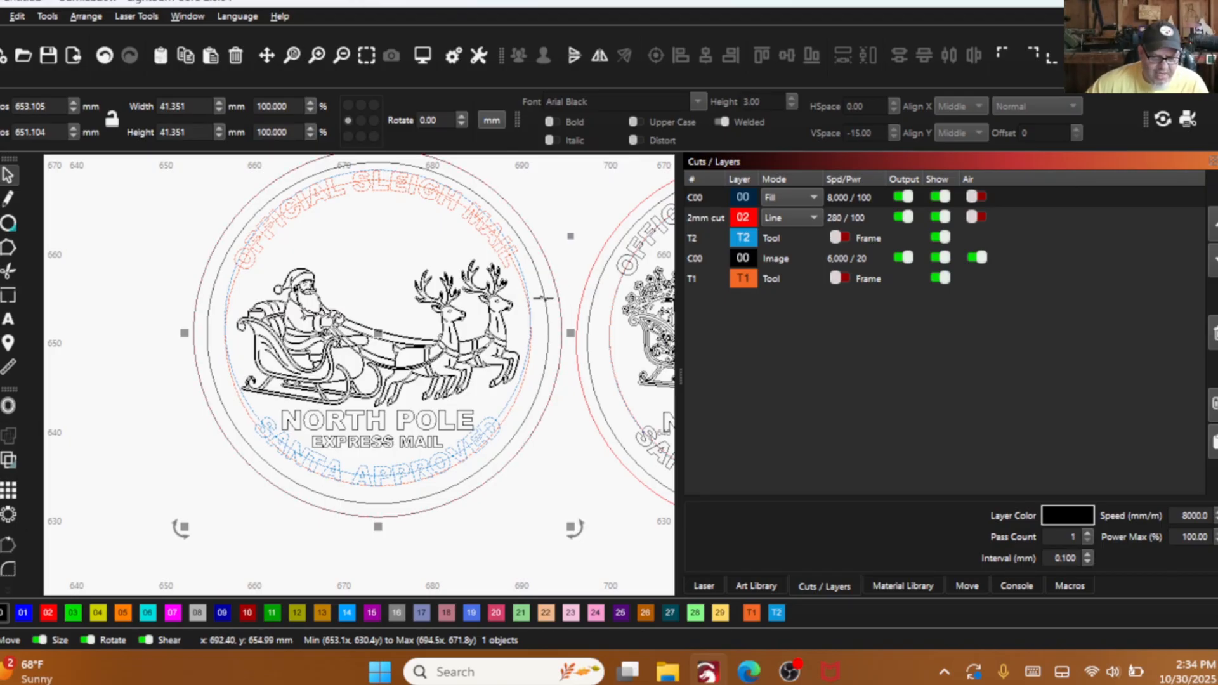
- Move the duplicate inner border ring off to the seal's lower left to separate it from the original, and delete it
click(543, 298)
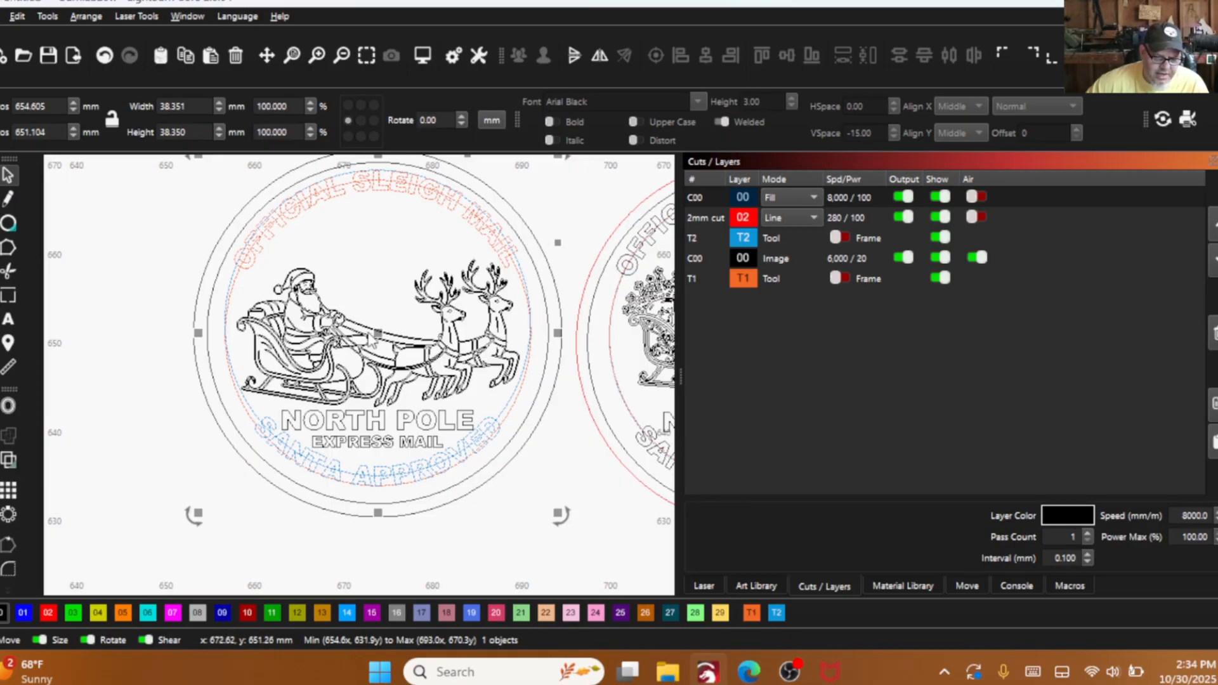
drag(379, 336, 152, 358)
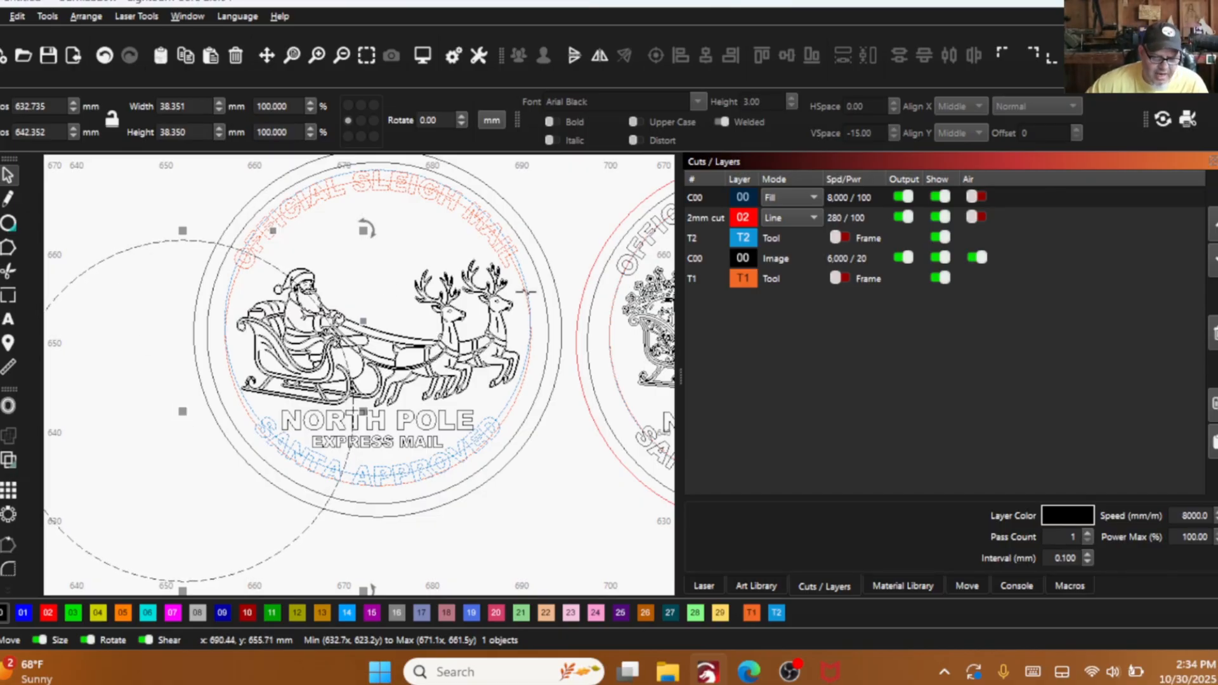
key(ctrl+z)
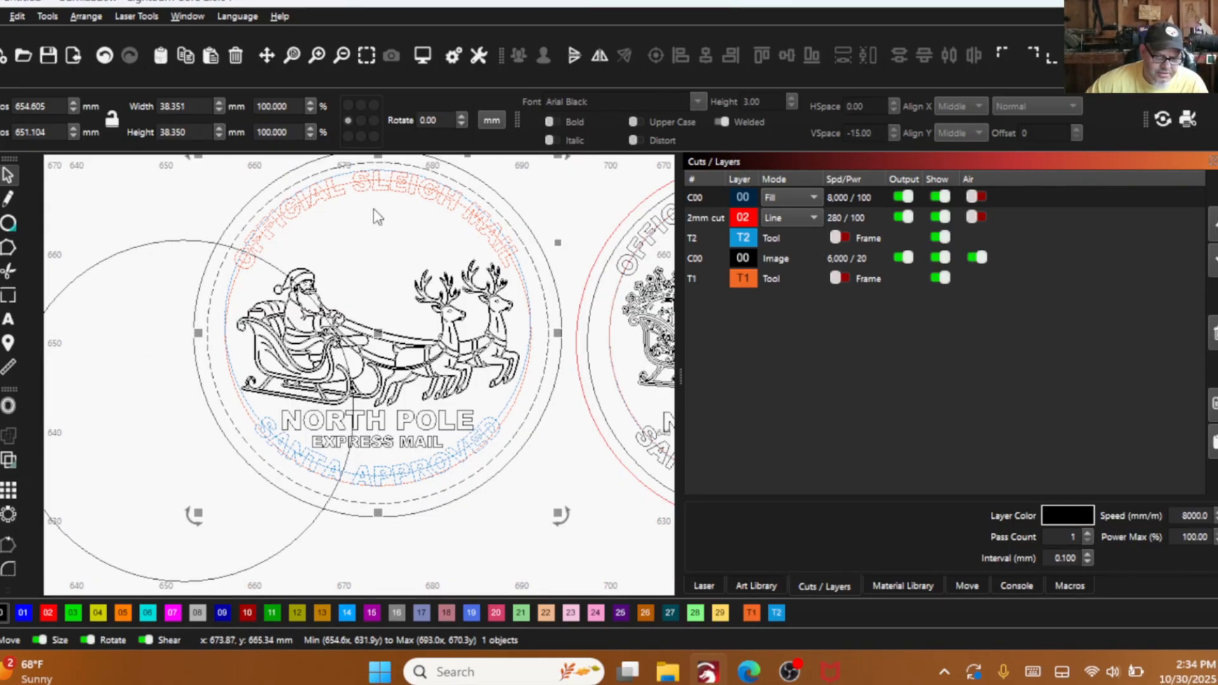
key(ctrl+shift+z)
right_click(81, 229)
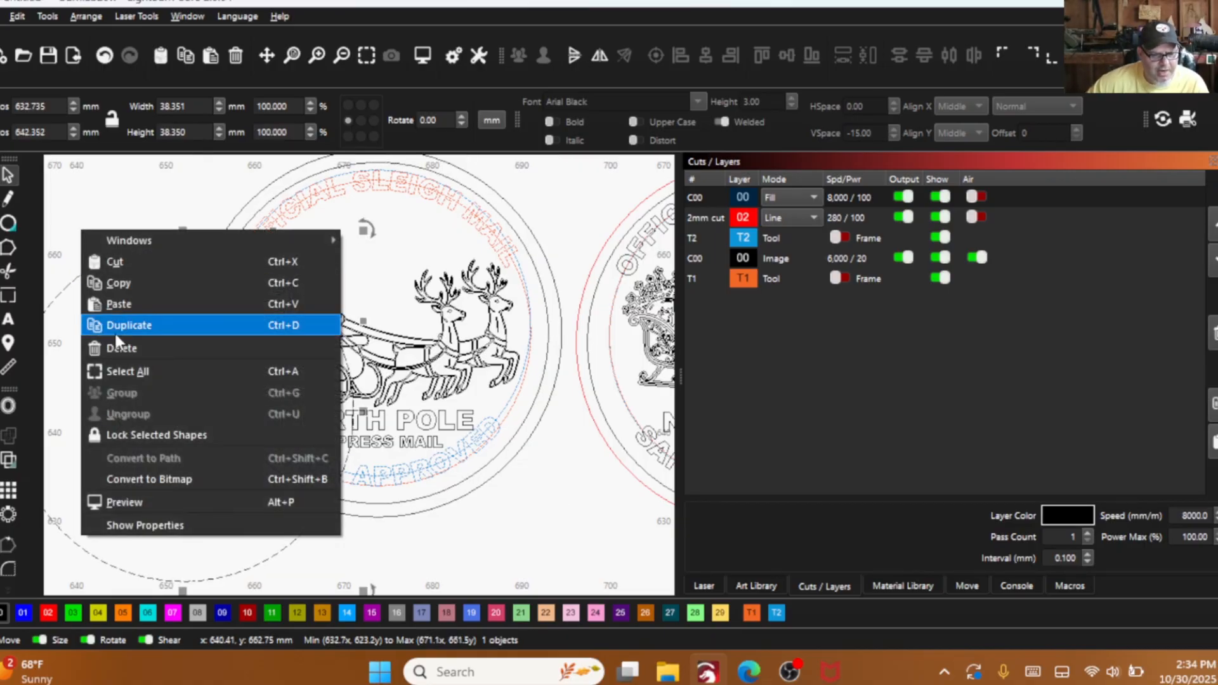
click(120, 346)
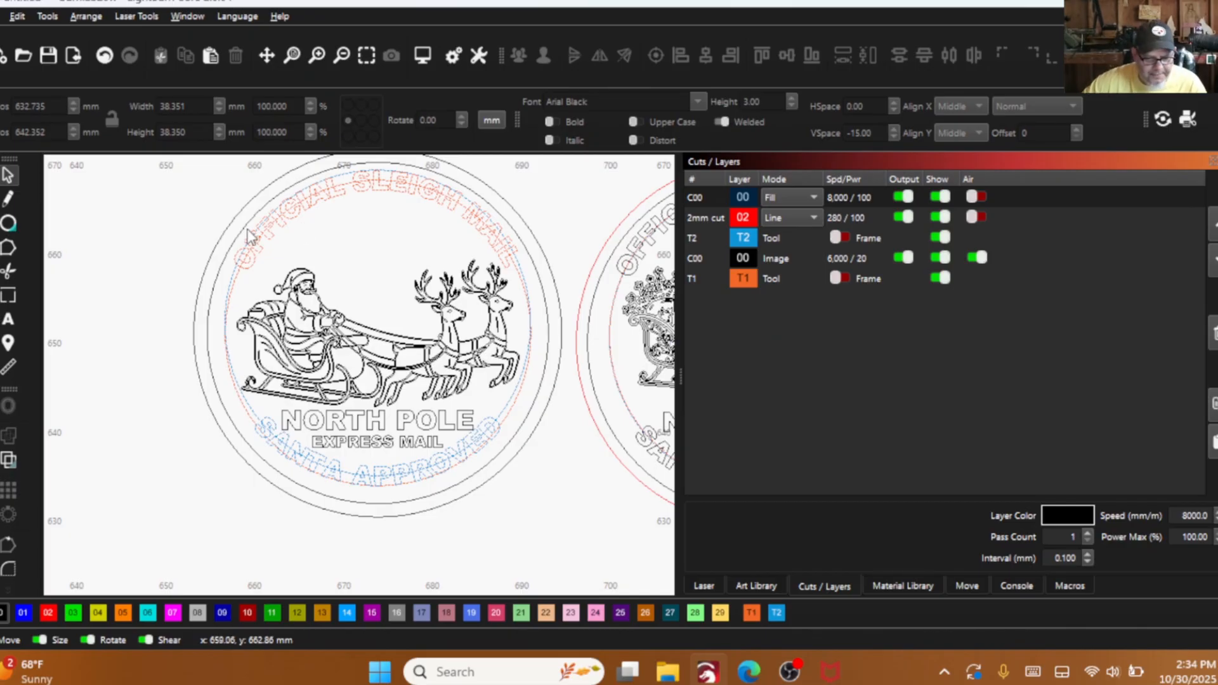
- Assign the curved texts "OFFICIAL SLEIGH MAIL" and "SANTA APPROVED" to layer 00
drag(389, 352, 381, 366)
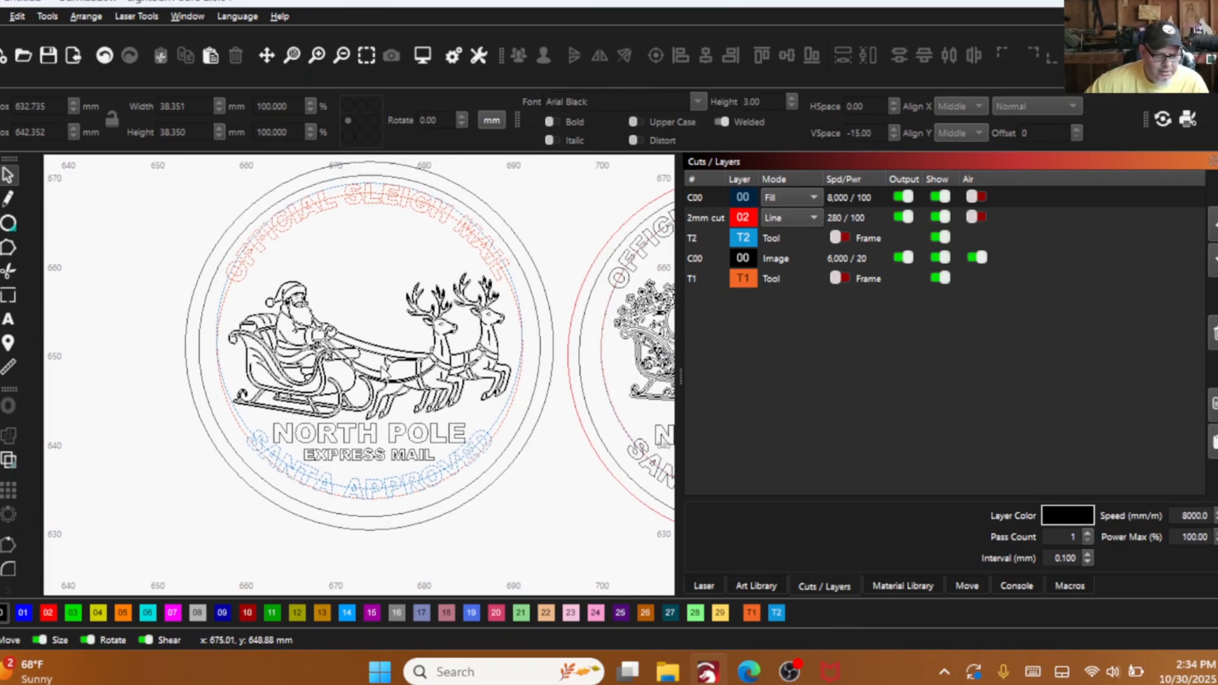
scroll(282, 299, down, 2)
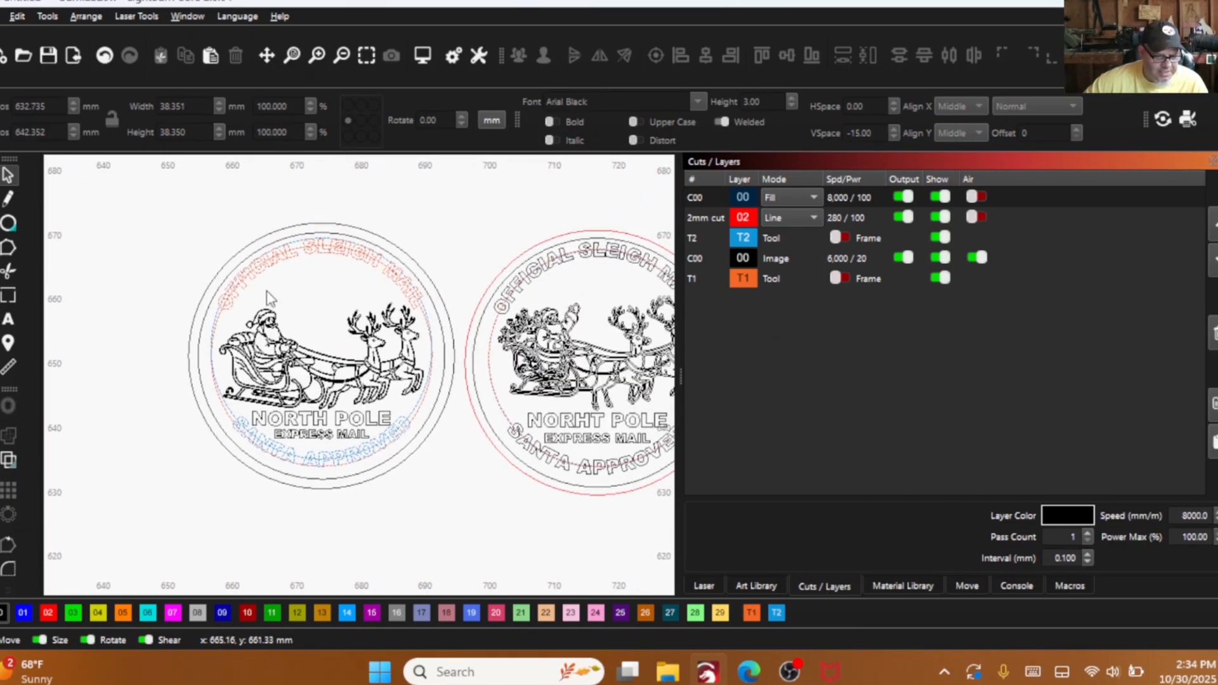
click(289, 255)
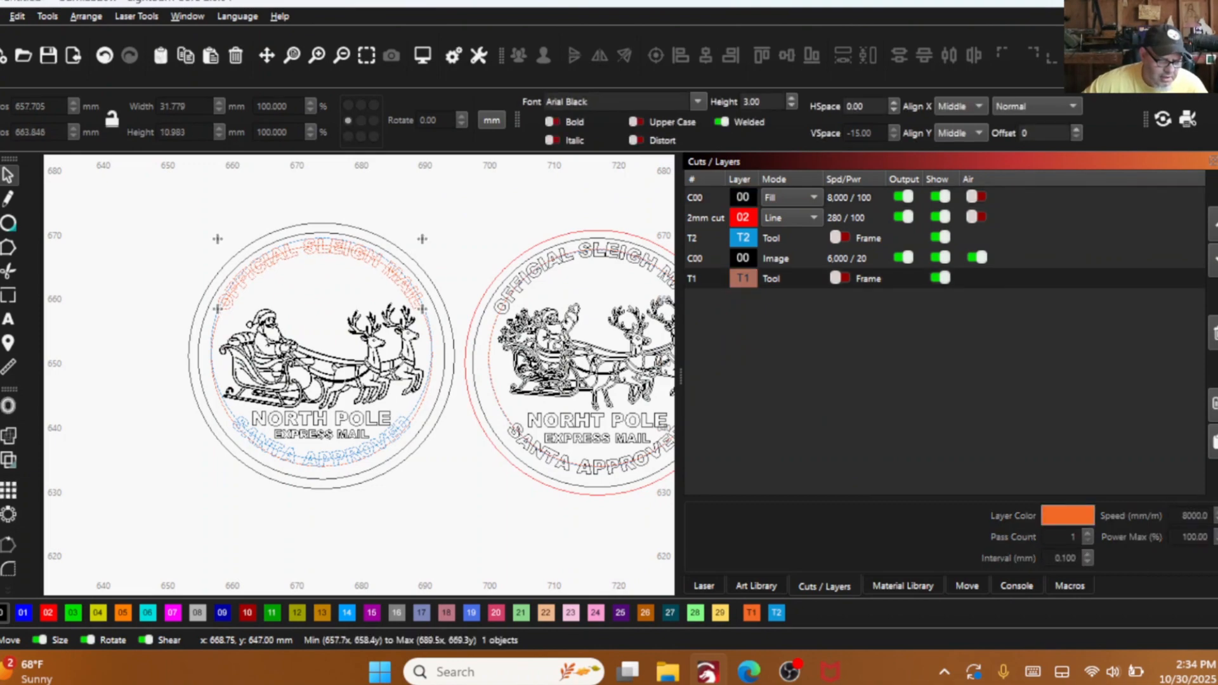
shift+click(276, 449)
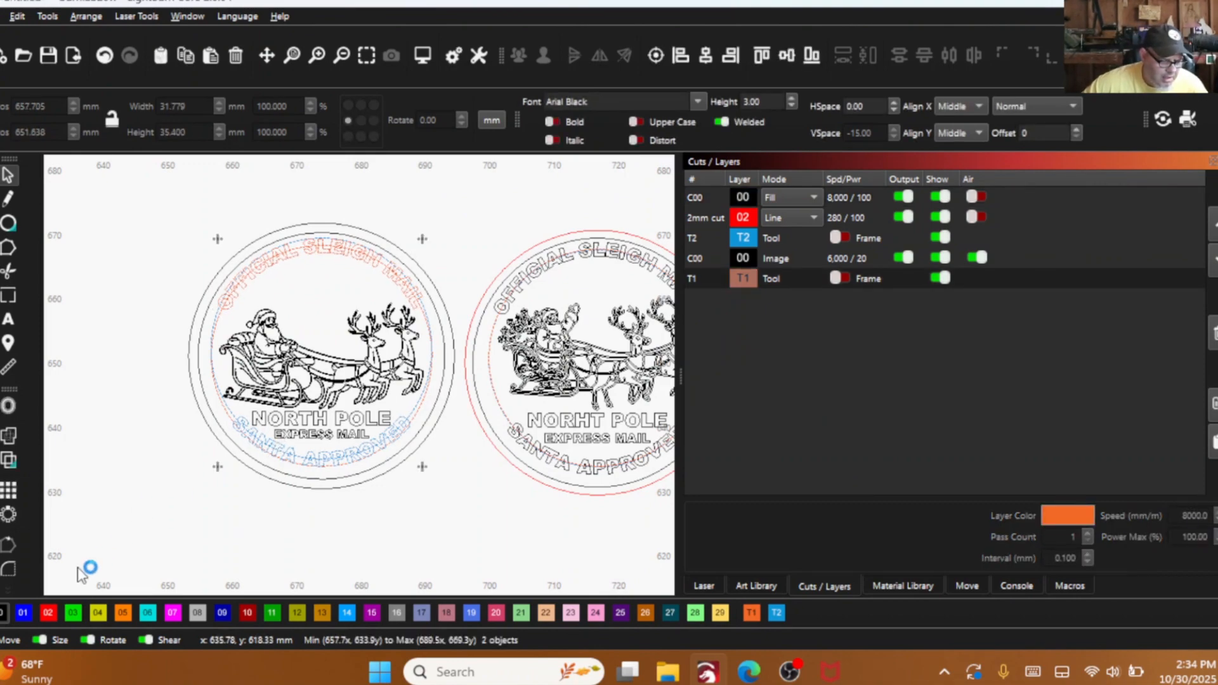
click(4, 613)
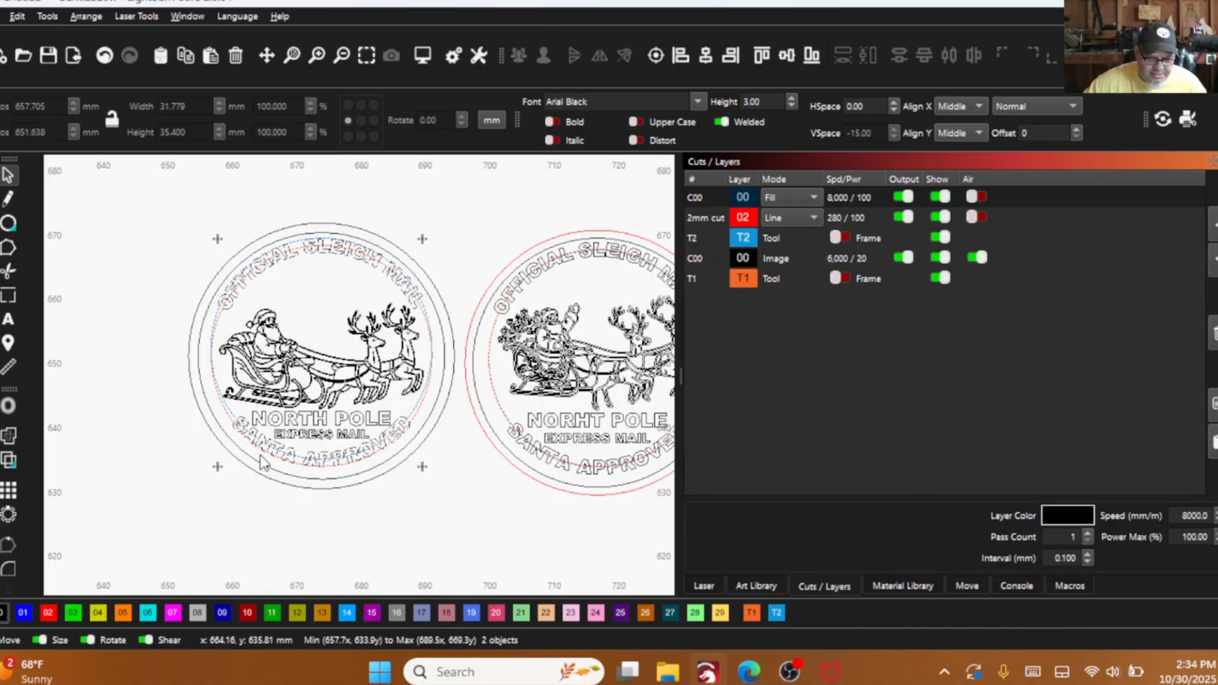
- Show the filled rendering and compare the rebuilt seal with the reference seal beside it
scroll(307, 446, down, 2)
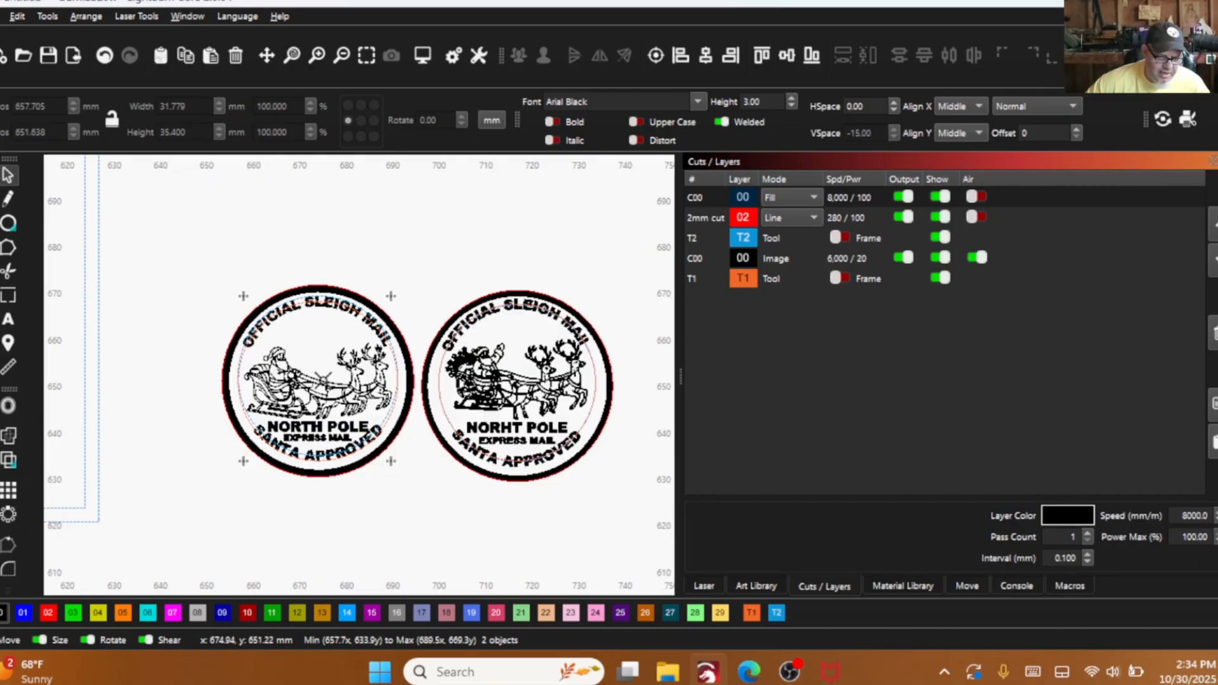
scroll(301, 397, up, 2)
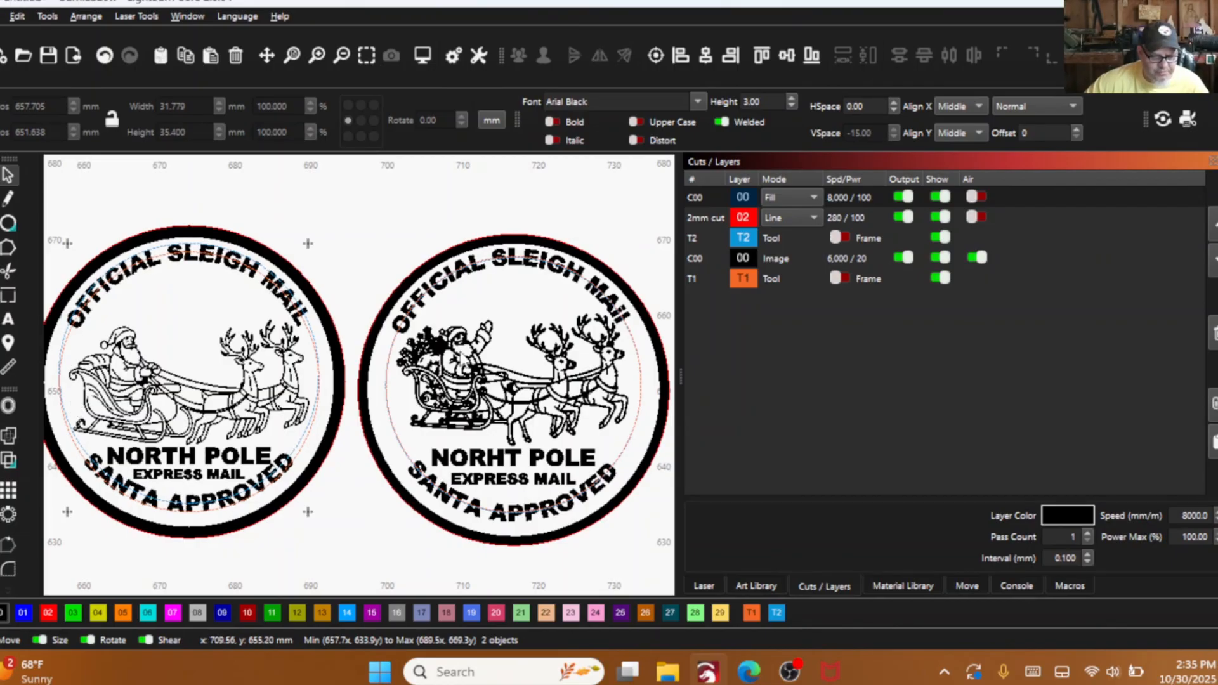
scroll(451, 349, up, 3)
scroll(352, 368, down, 5)
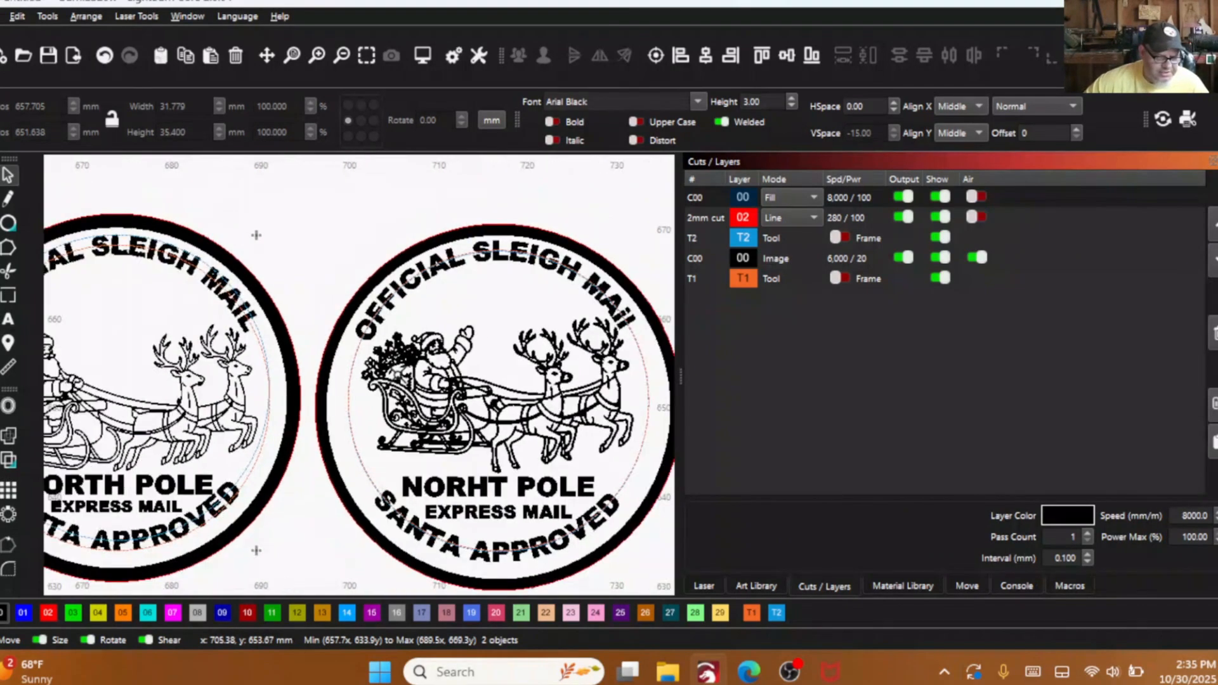
scroll(176, 373, up, 2)
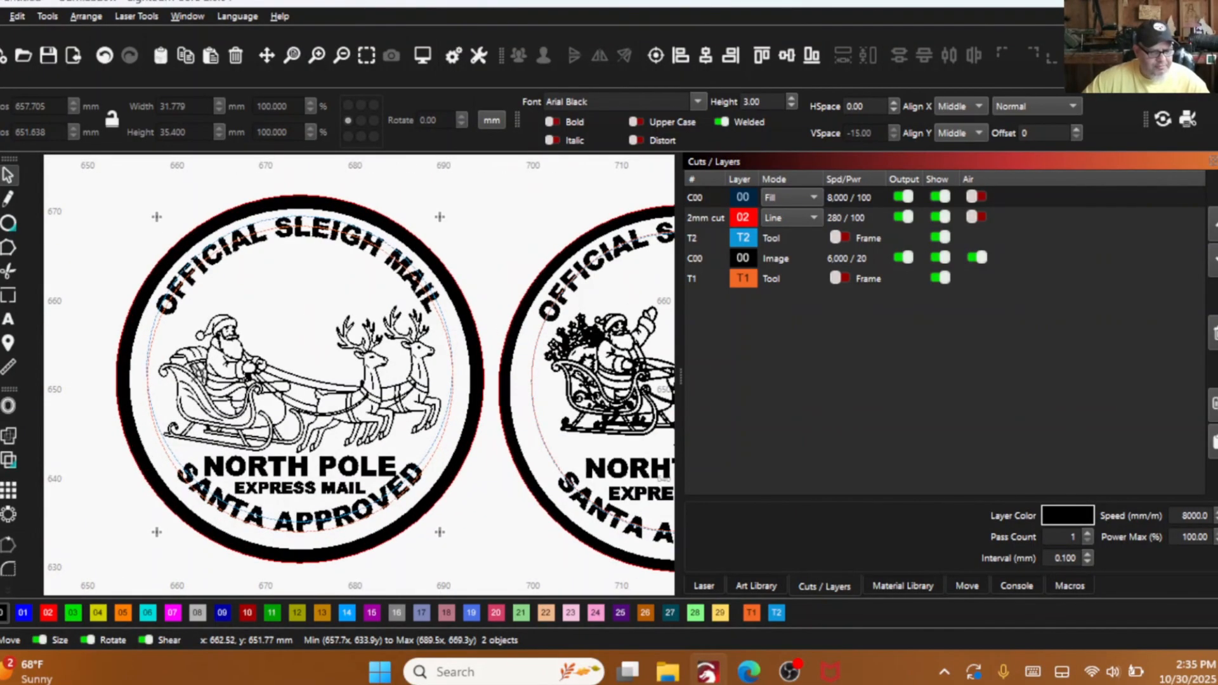
scroll(231, 379, up, 1)
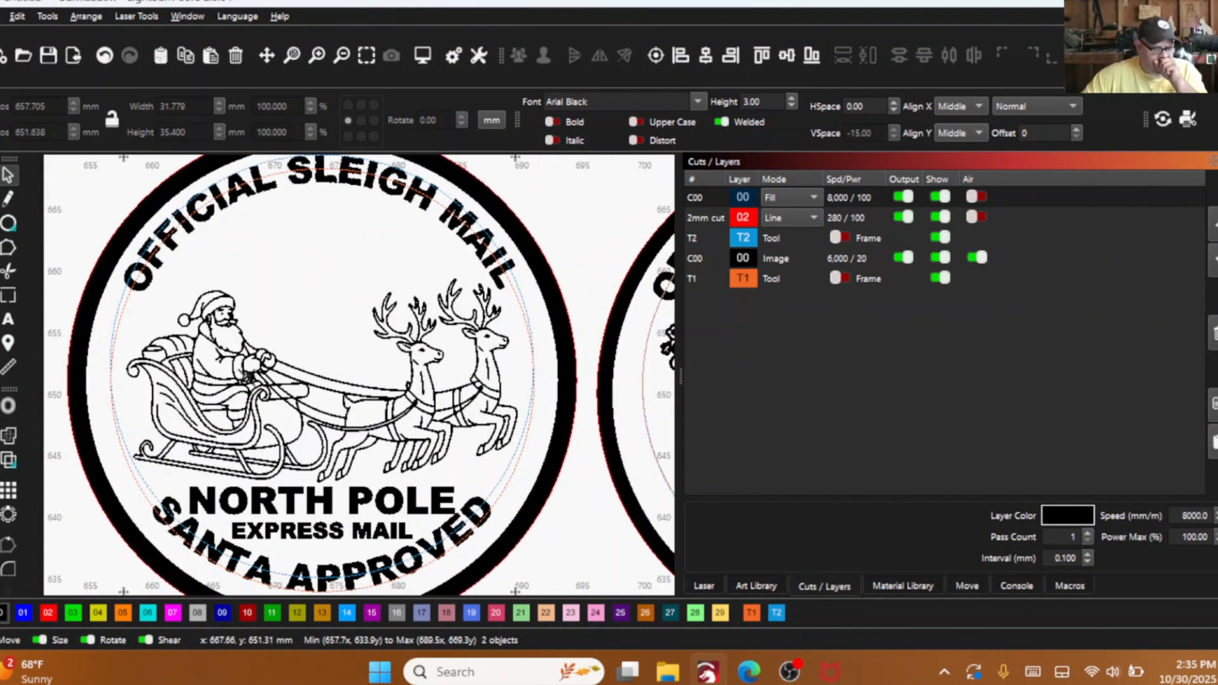
- Undo the stray move of the inner border ring and switch the display back to wireframe
drag(337, 354, 229, 331)
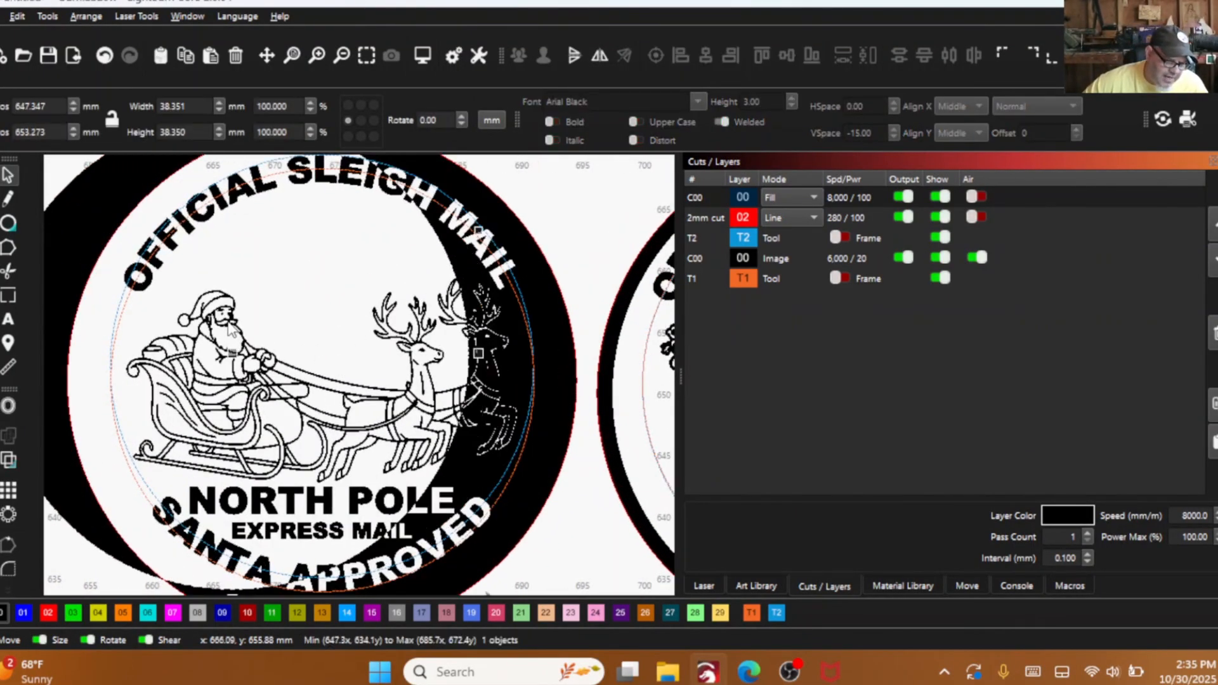
click(103, 55)
key(alt+shift+w)
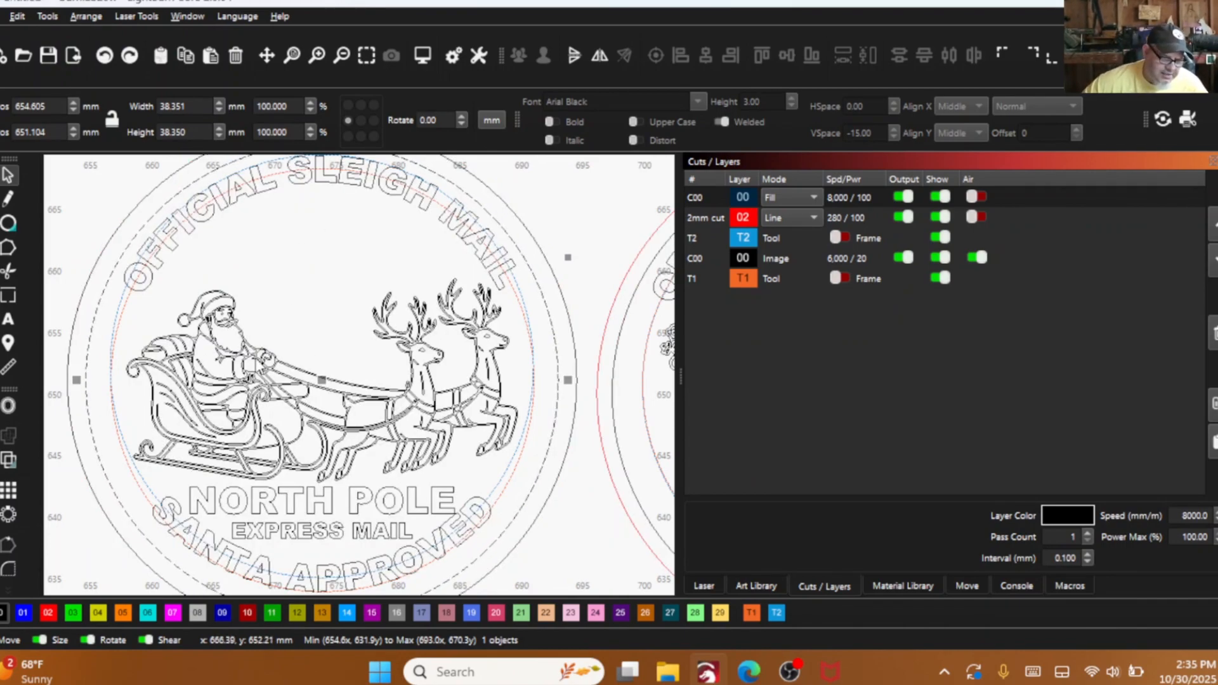
- Offset the Santa sleigh artwork outward by 0.05 mm with the Corner style, deleting the original objects
scroll(312, 357, down, 1)
drag(88, 254, 582, 482)
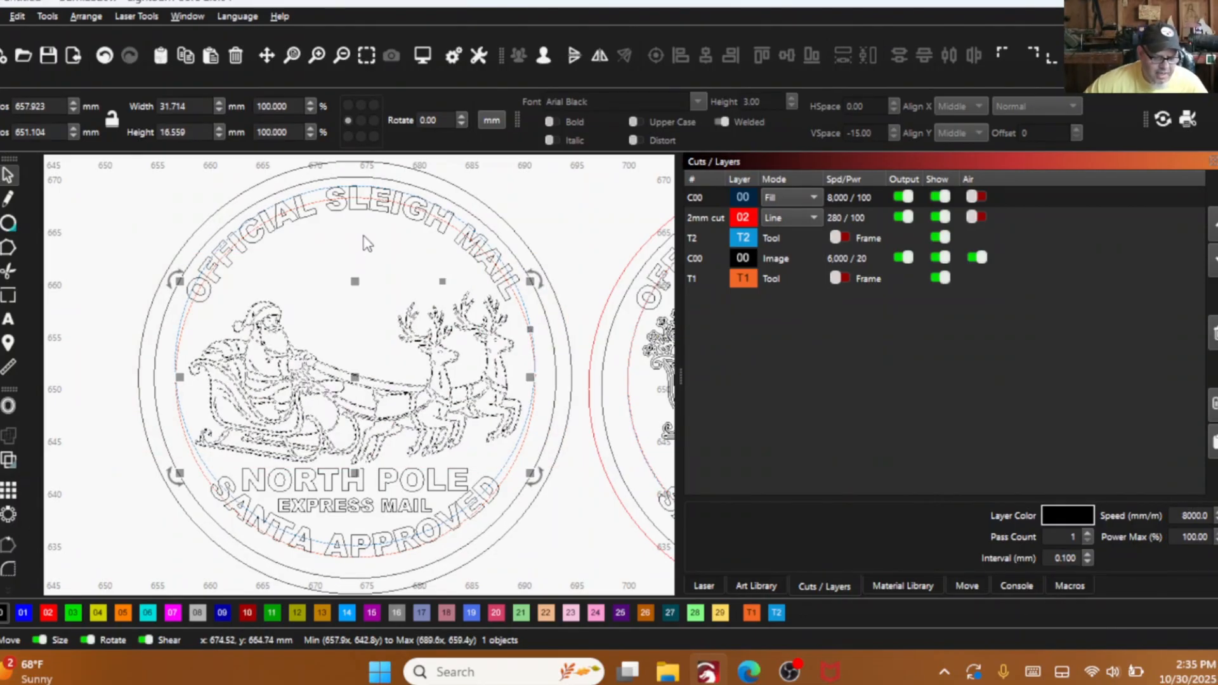
click(8, 406)
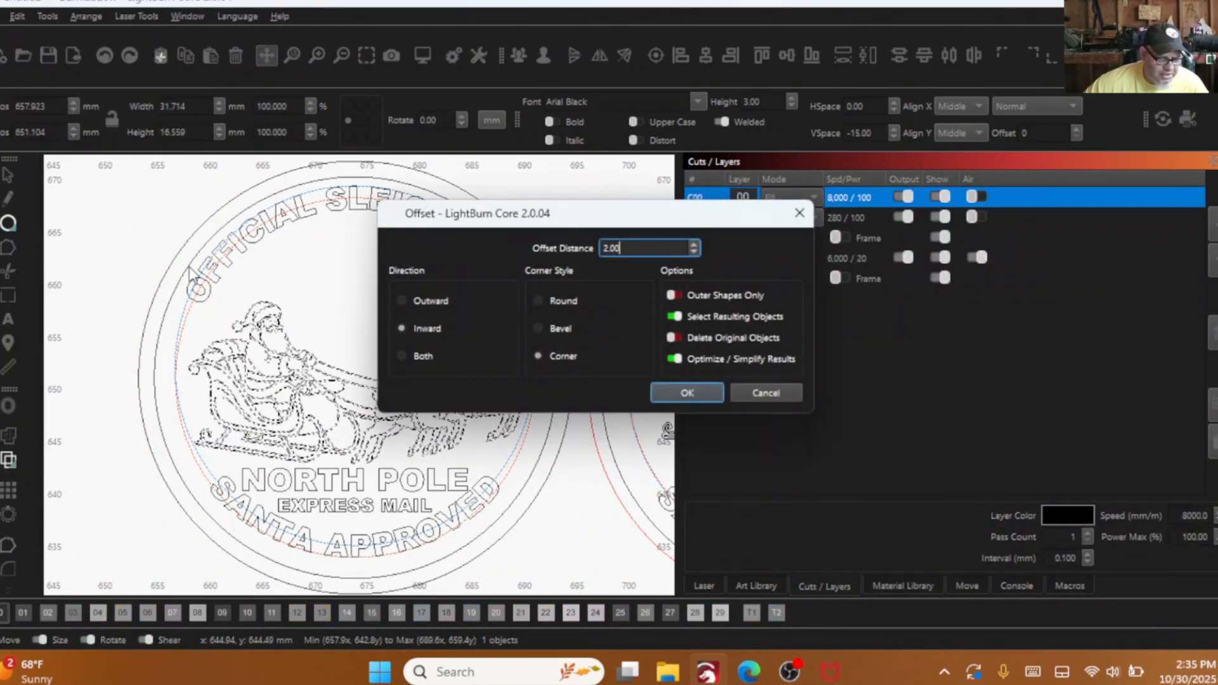
drag(489, 216, 638, 212)
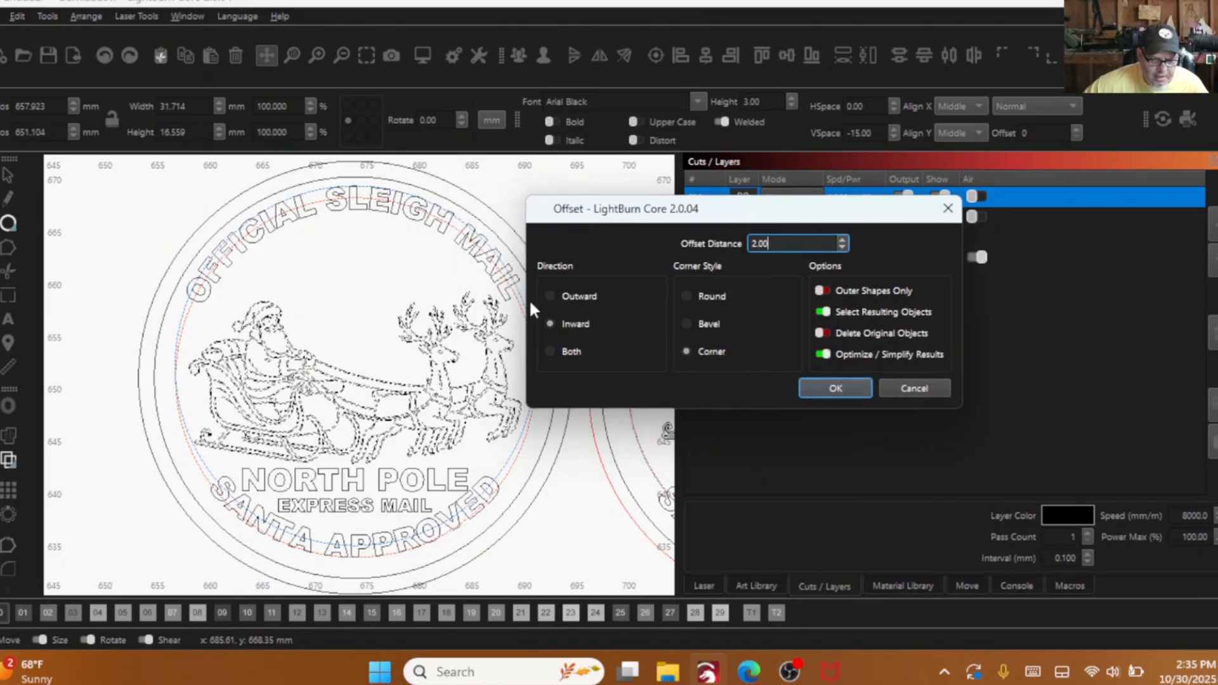
click(551, 293)
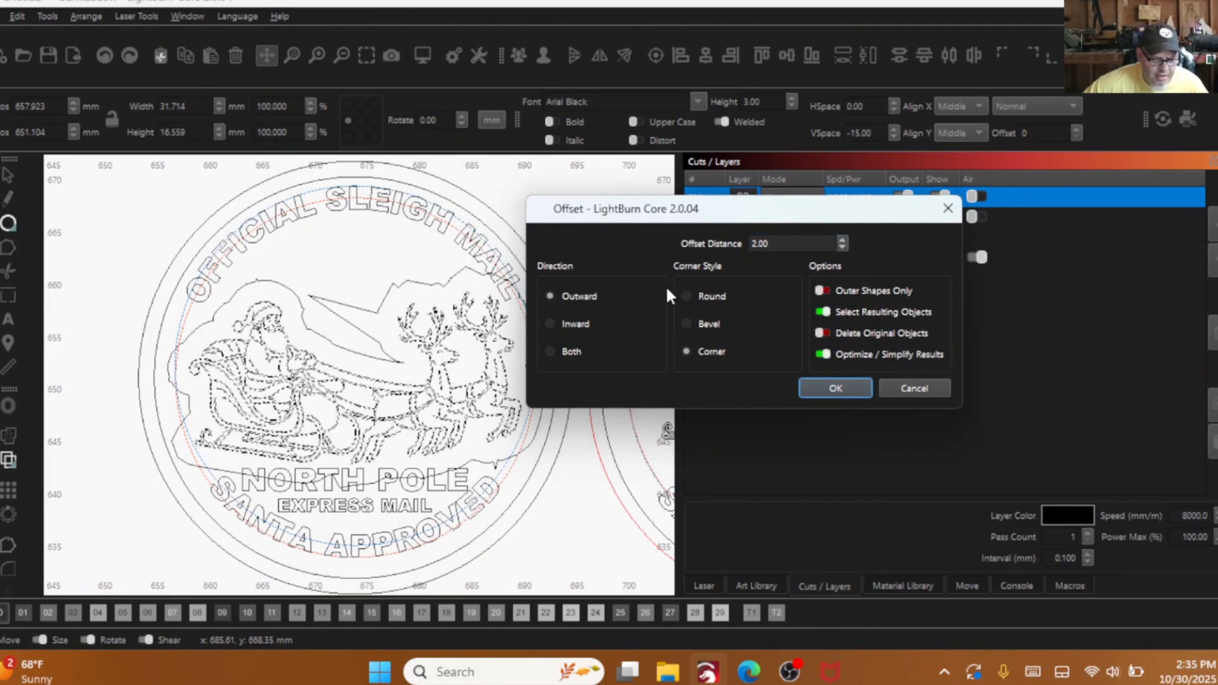
click(843, 248)
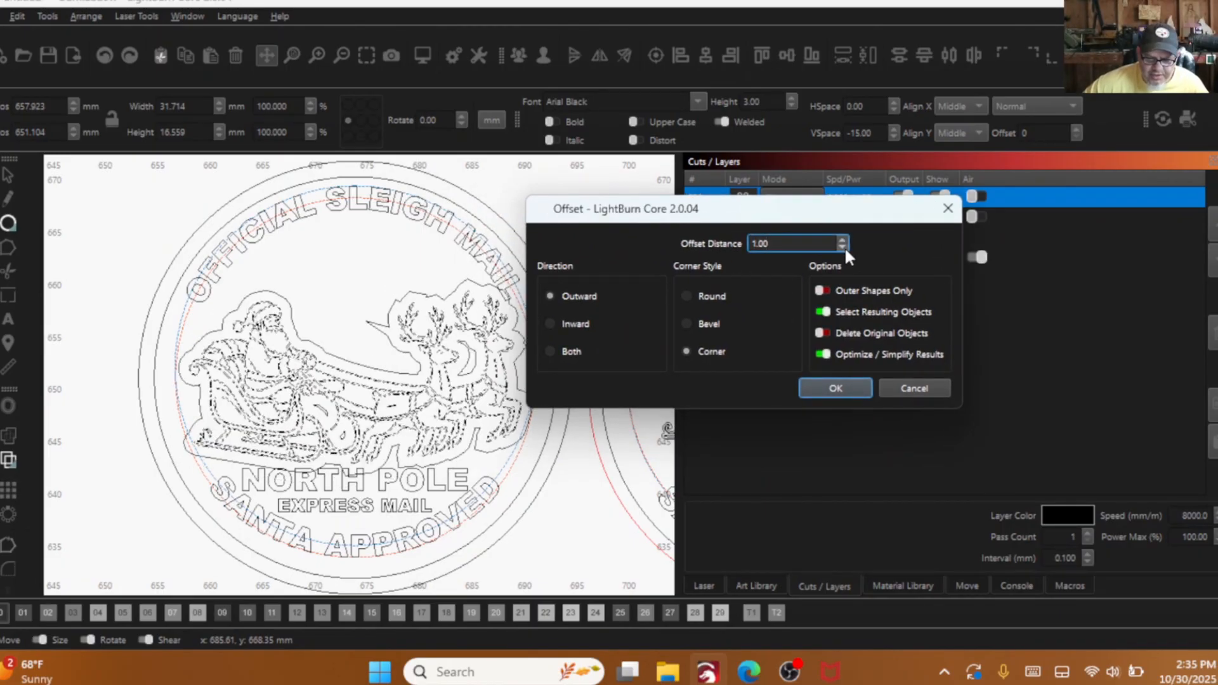
text(.0)
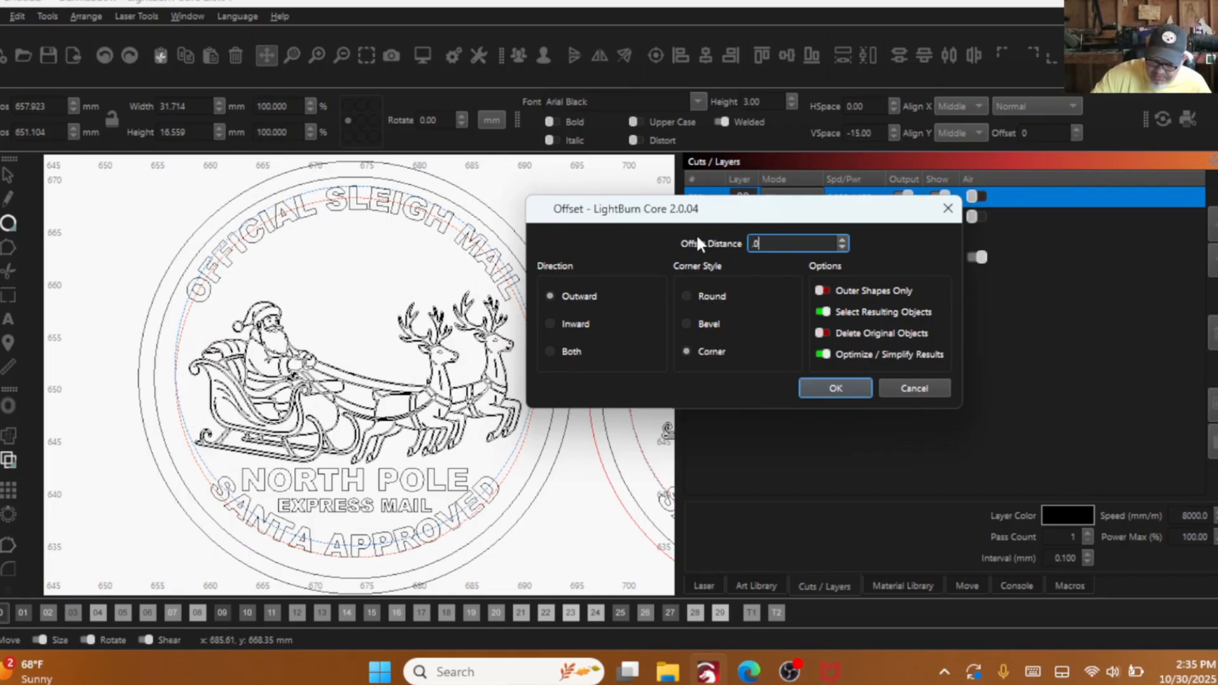
text(5)
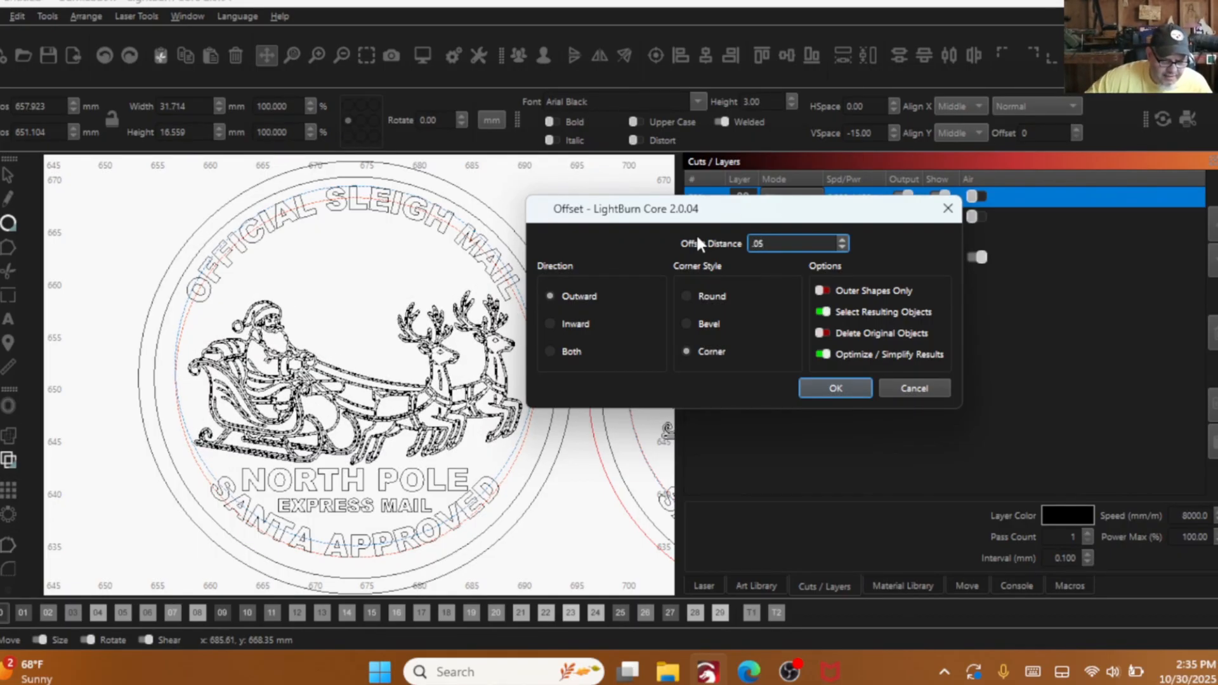
scroll(392, 361, up, 6)
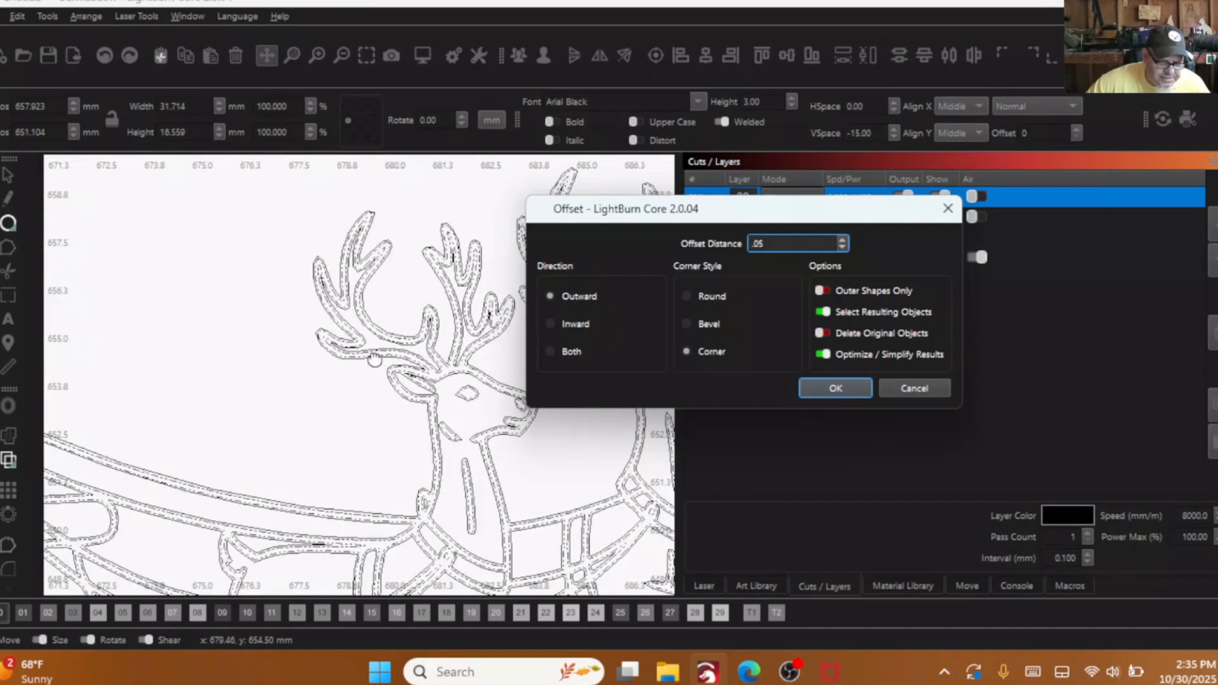
scroll(370, 359, down, 3)
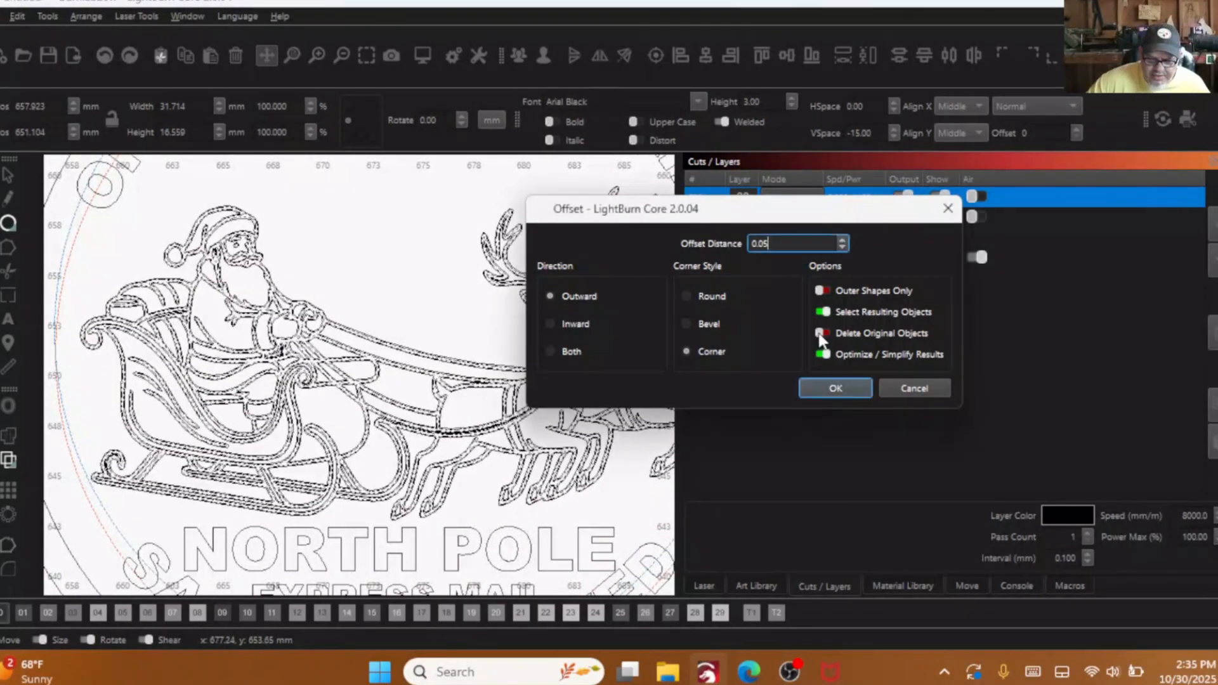
click(869, 333)
click(831, 386)
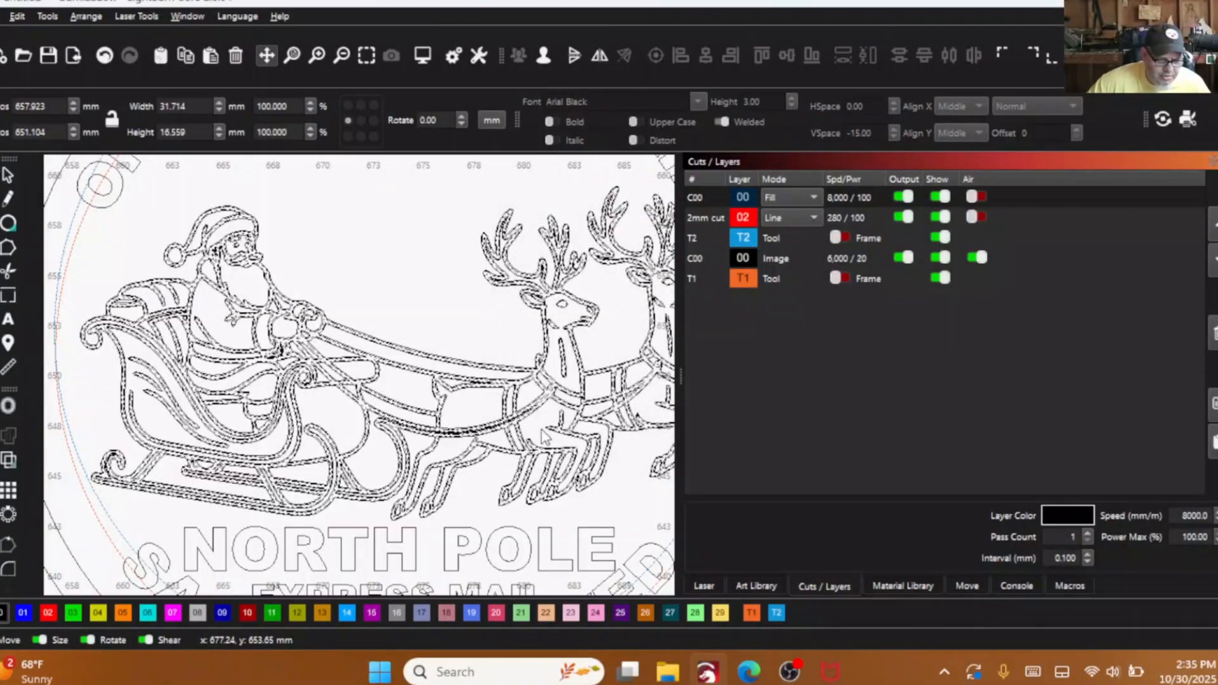
- Examine the offset sleigh's line thickness in the filled rendering, and inspect its runner outlines in wireframe
scroll(444, 406, down, 3)
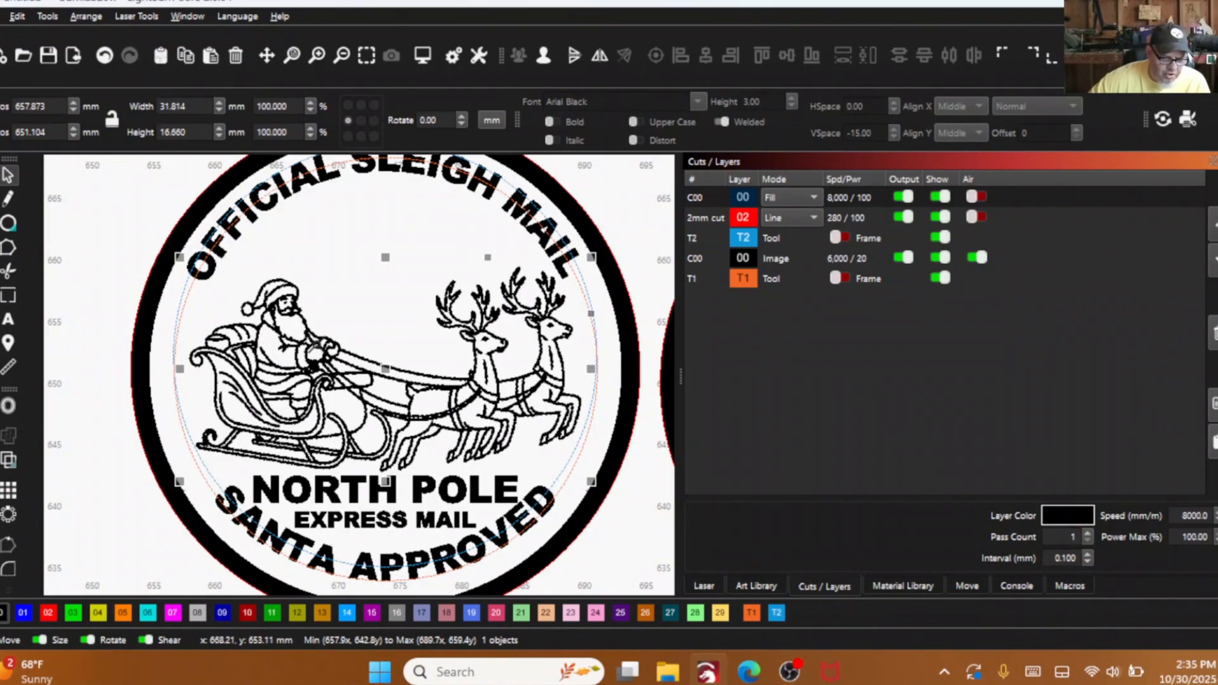
scroll(234, 406, up, 5)
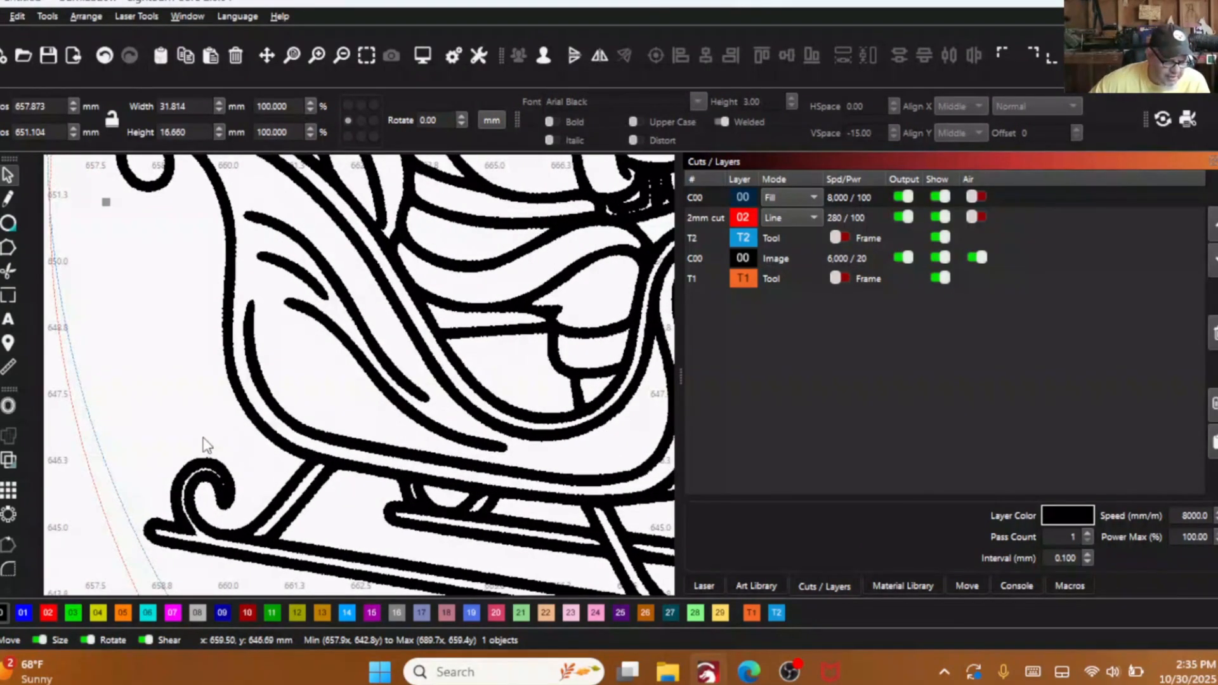
scroll(206, 436, down, 5)
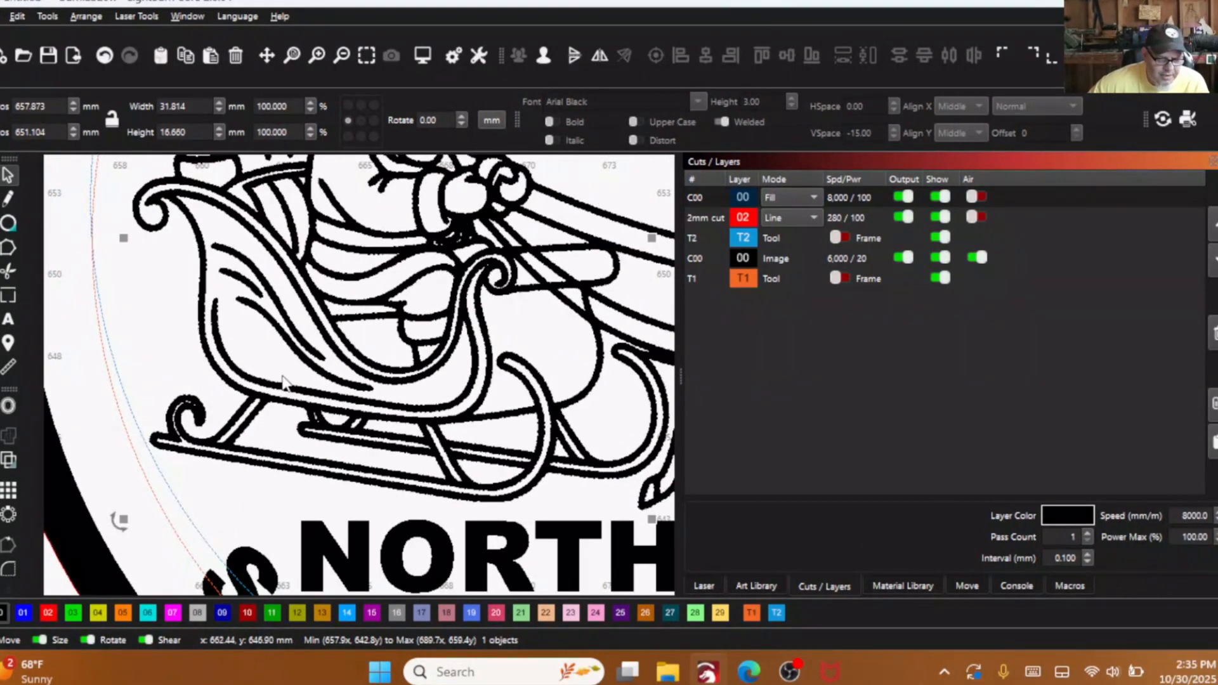
scroll(485, 263, up, 8)
scroll(485, 263, down, 6)
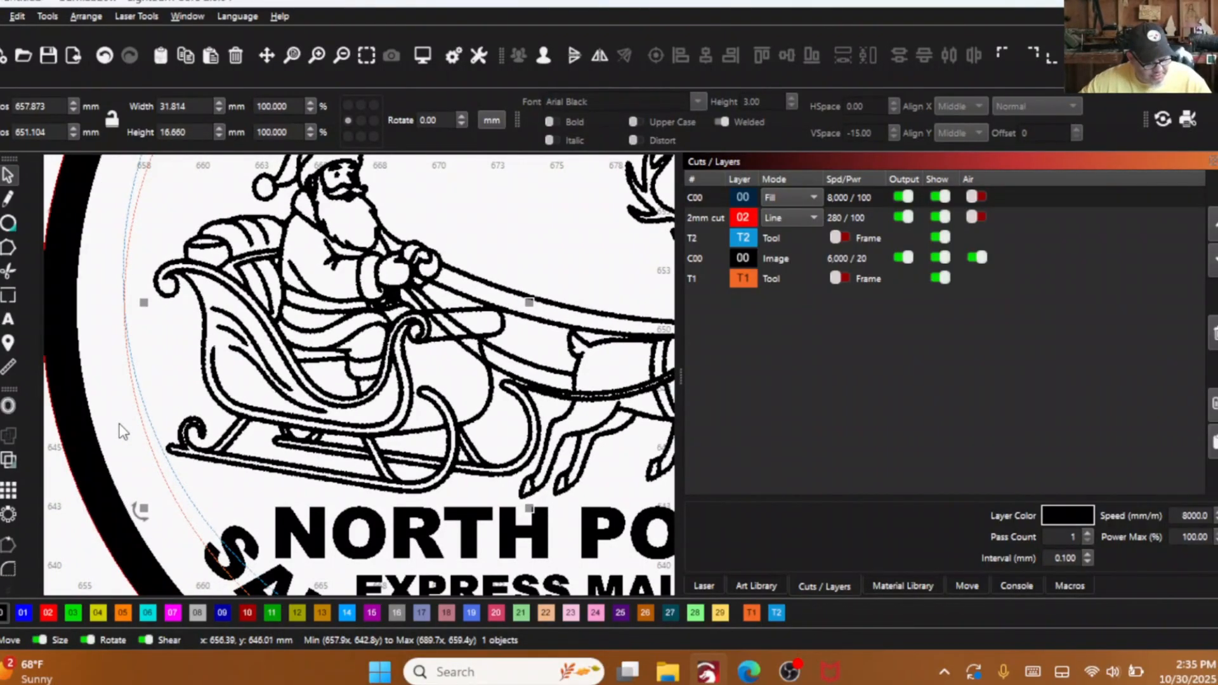
key(alt+shift+w)
scroll(179, 498, up, 8)
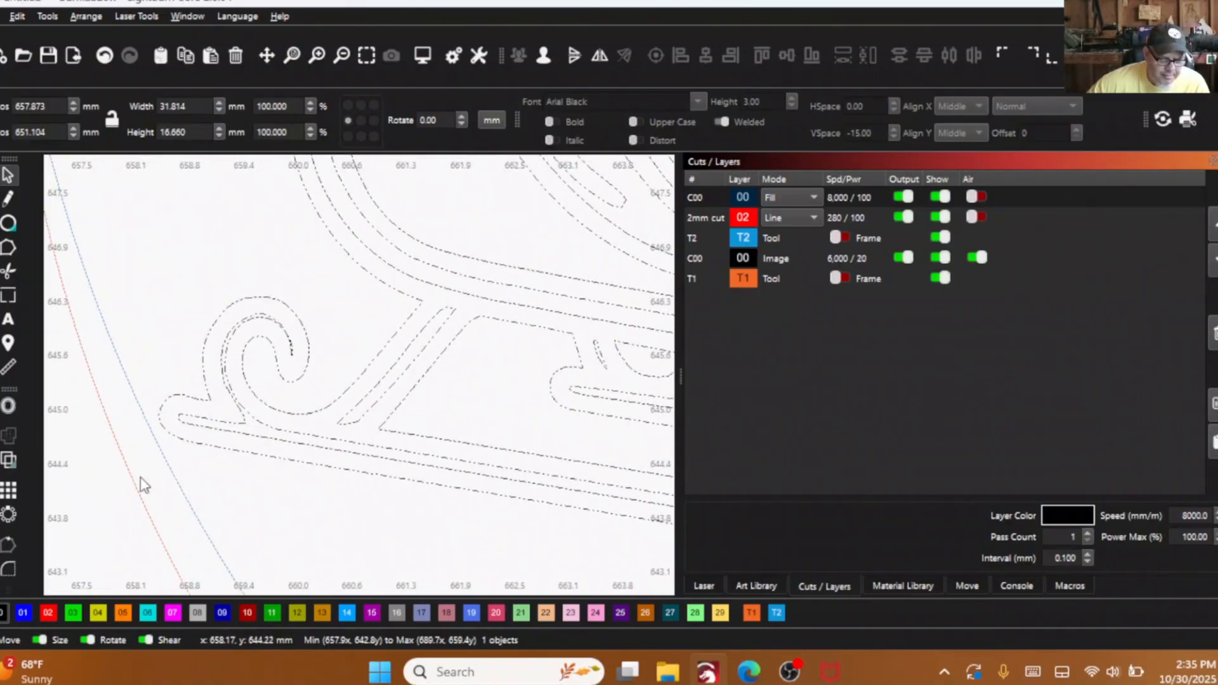
scroll(272, 469, down, 4)
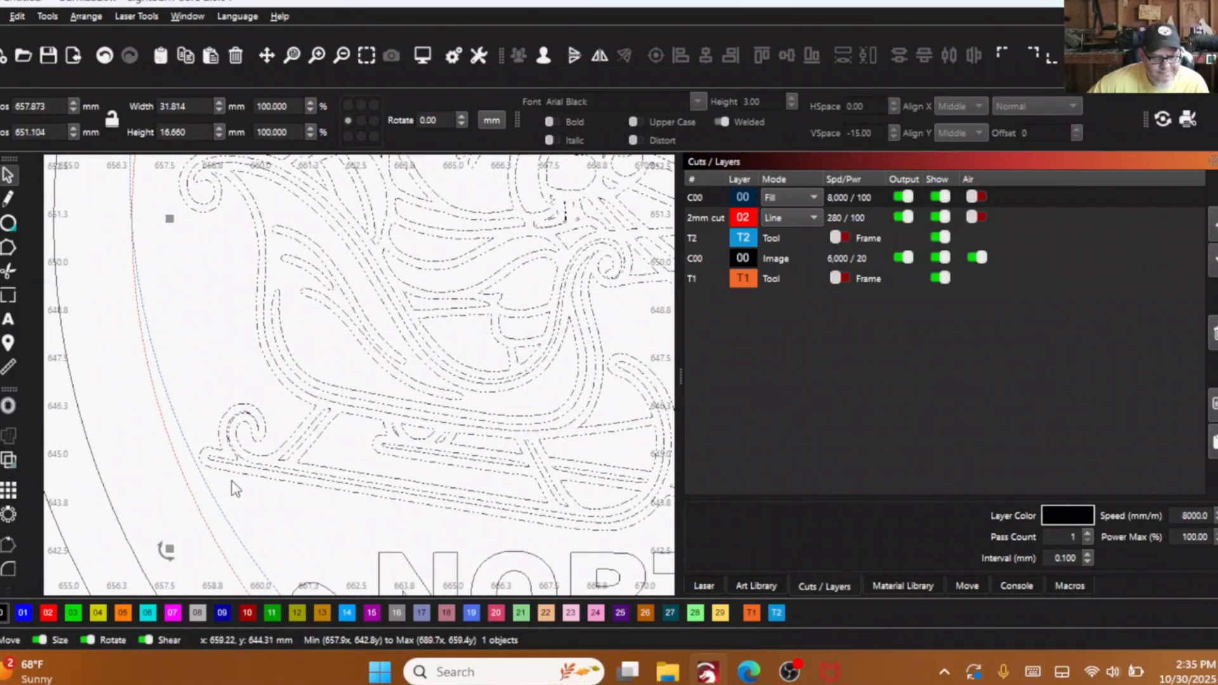
- Undo the sleigh offset and the edits before it, back through the layer assignments of the curved texts
click(106, 56)
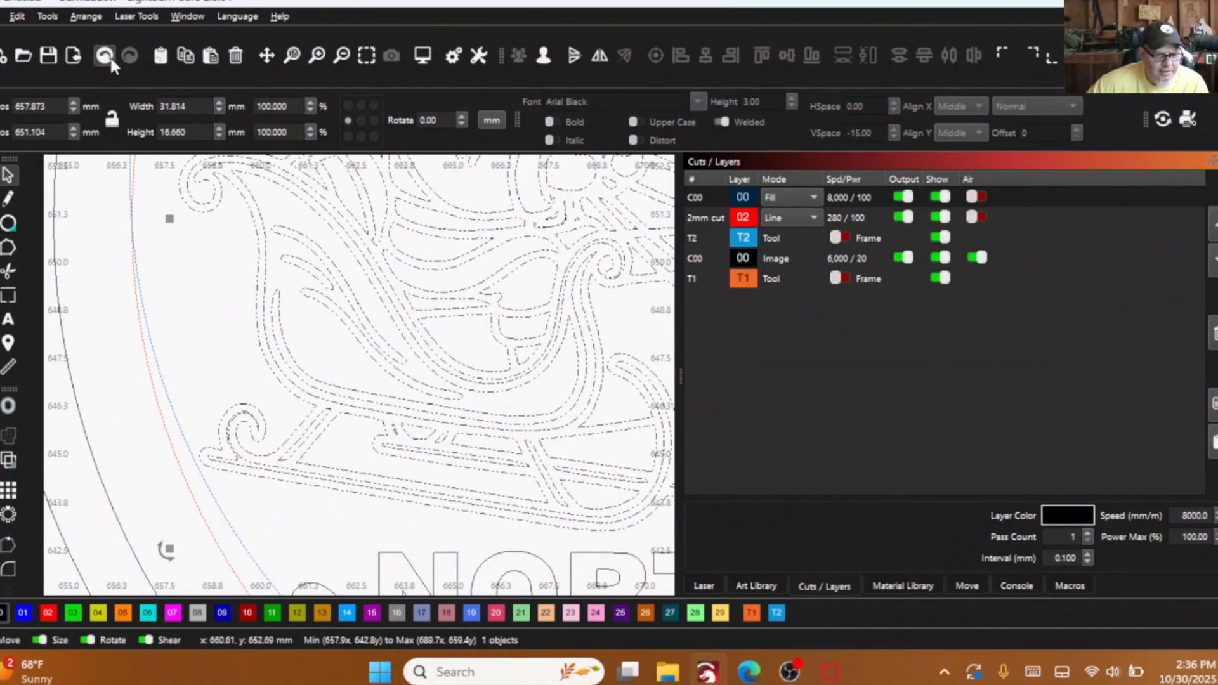
click(110, 56)
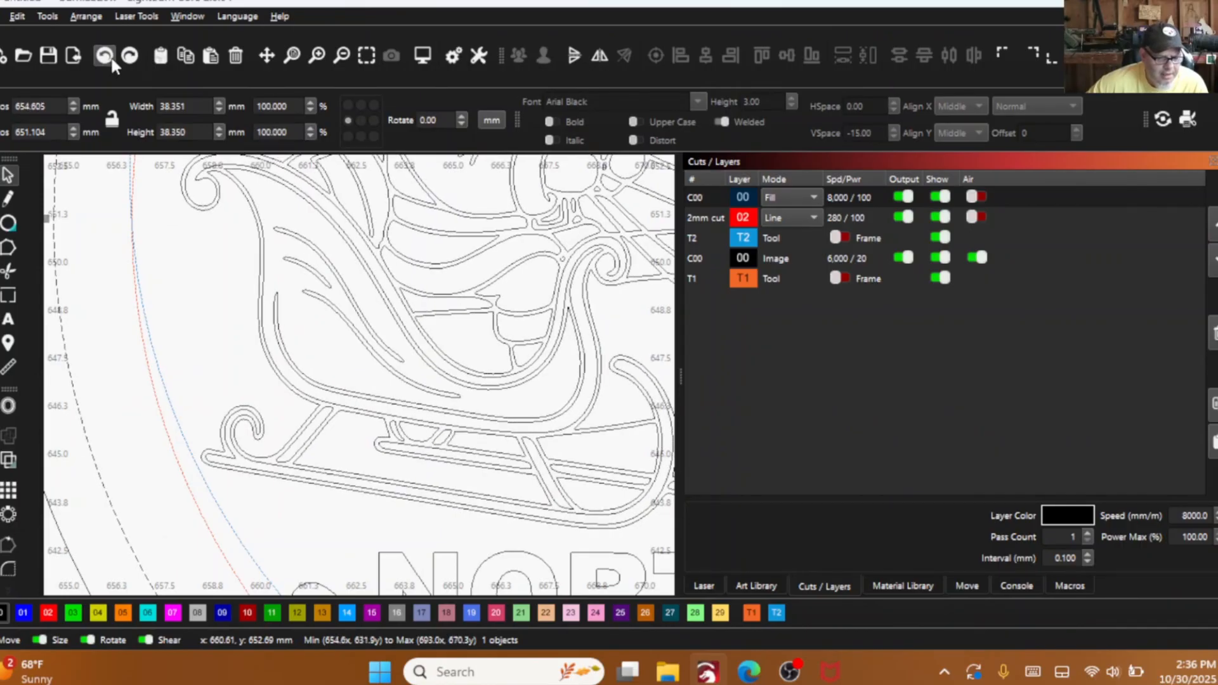
click(106, 56)
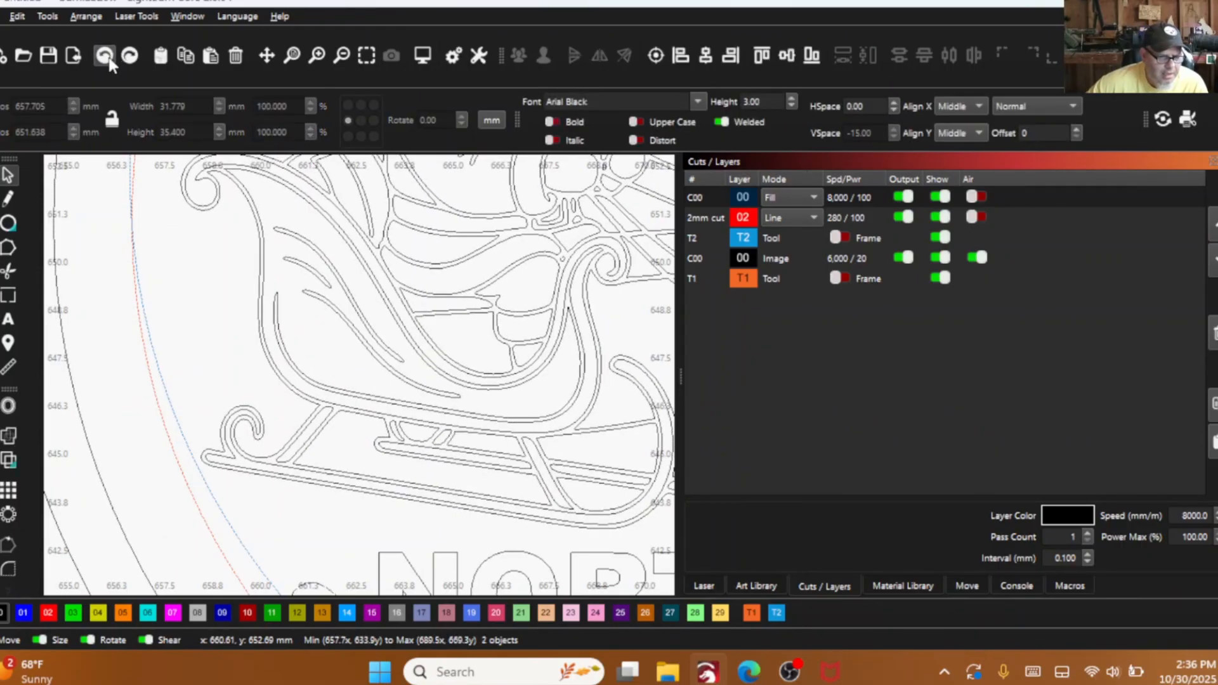
click(105, 55)
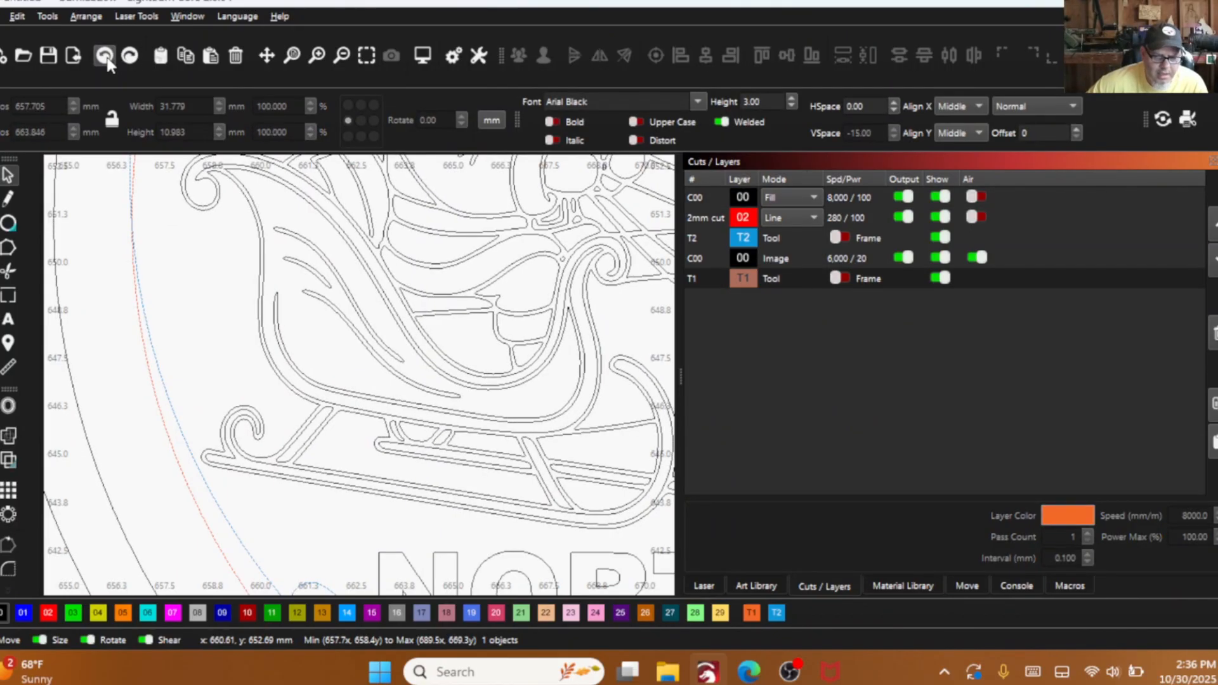
click(105, 56)
scroll(124, 312, down, 6)
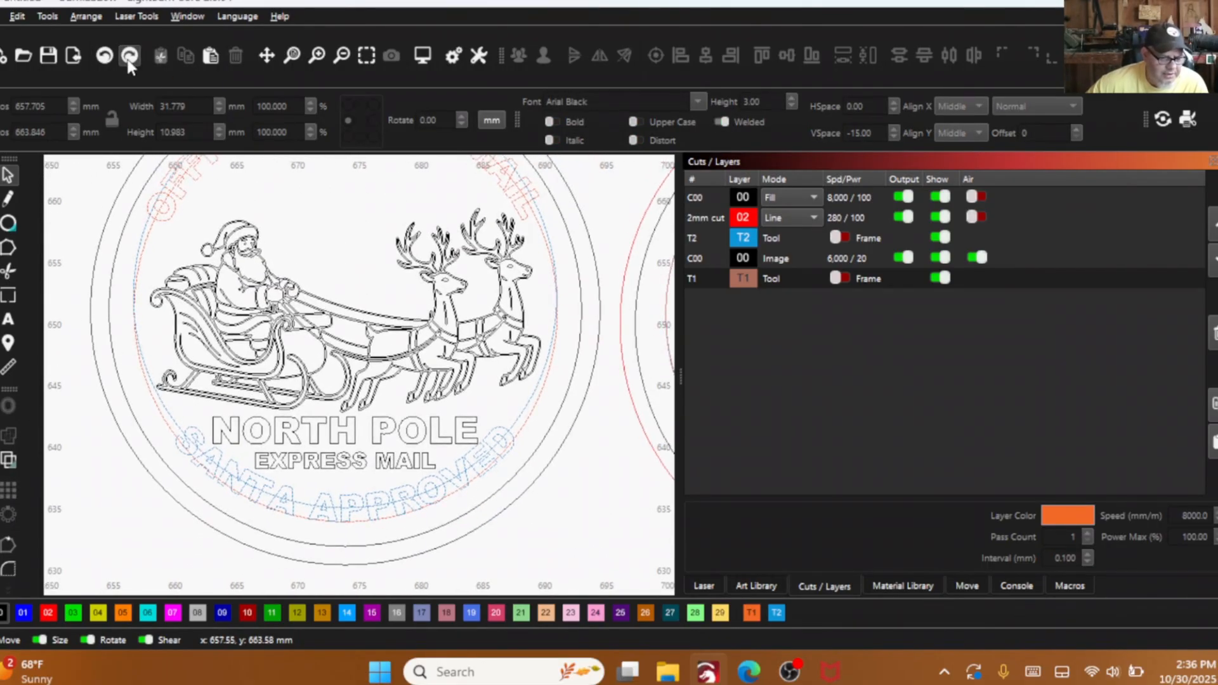
- Redo the curved text layer assignments and the sleigh offset, comparing the runner outlines without and with the offset
click(129, 62)
click(129, 62)
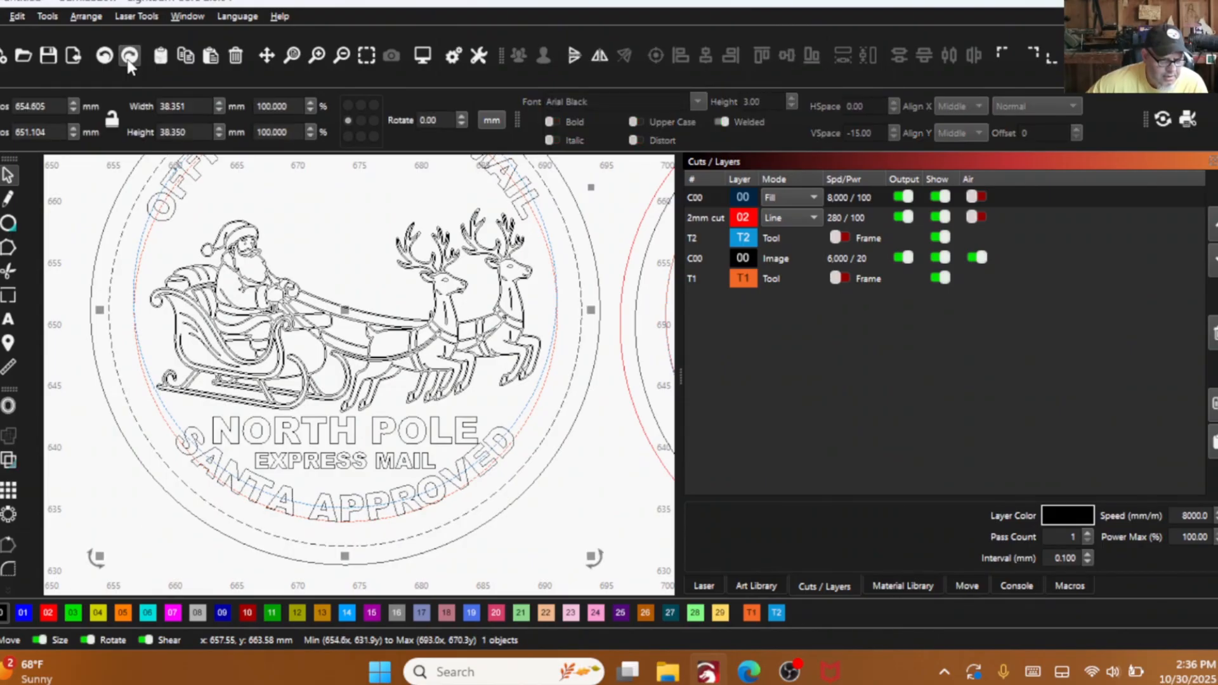
scroll(176, 342, up, 5)
scroll(182, 456, up, 4)
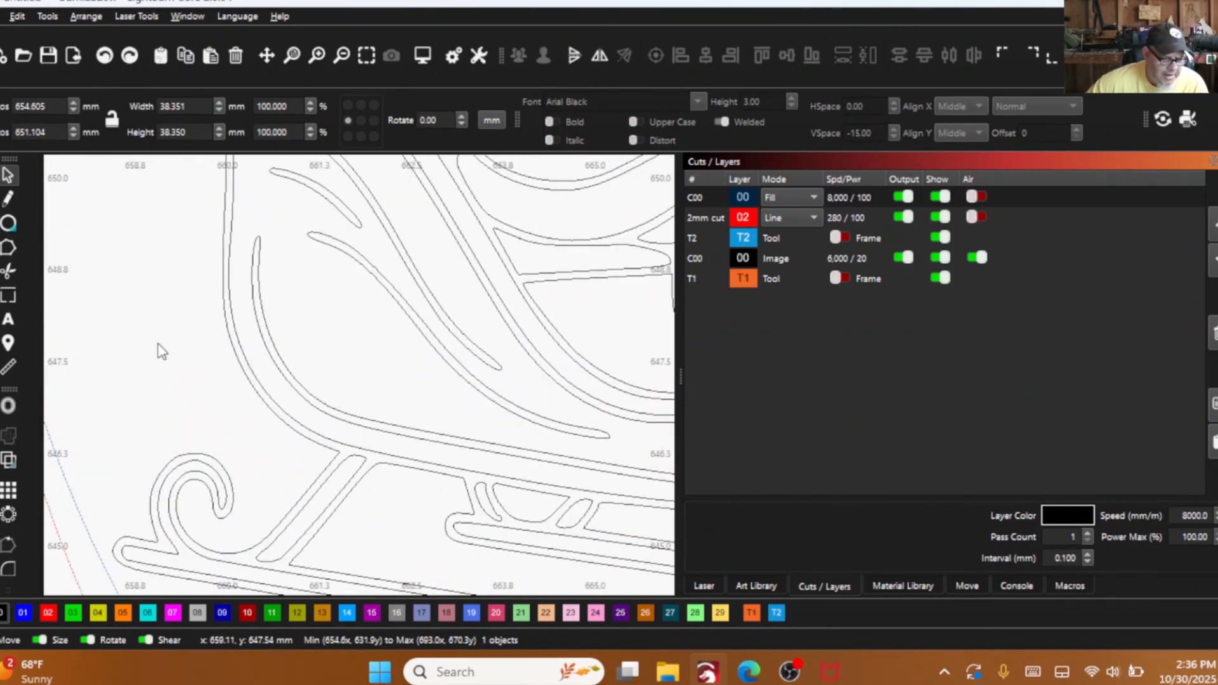
click(128, 55)
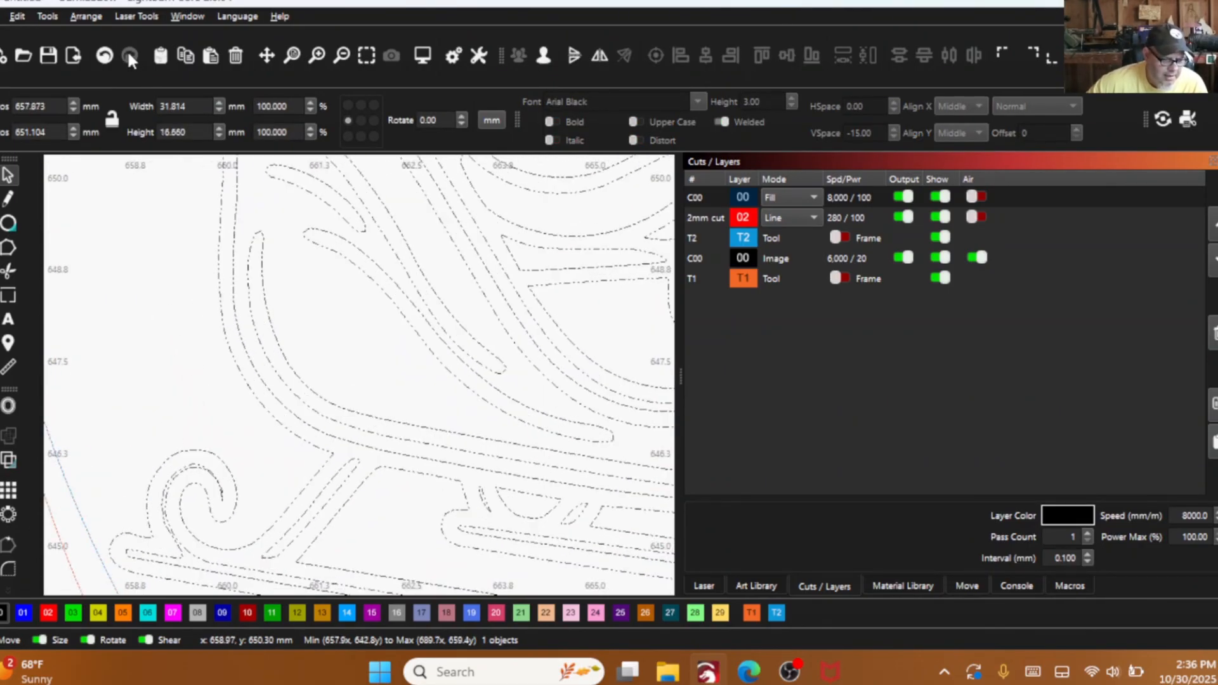
- Ungroup the offset sleigh artwork and delete the inner outline of the front runner and its curl
scroll(127, 375, down, 3)
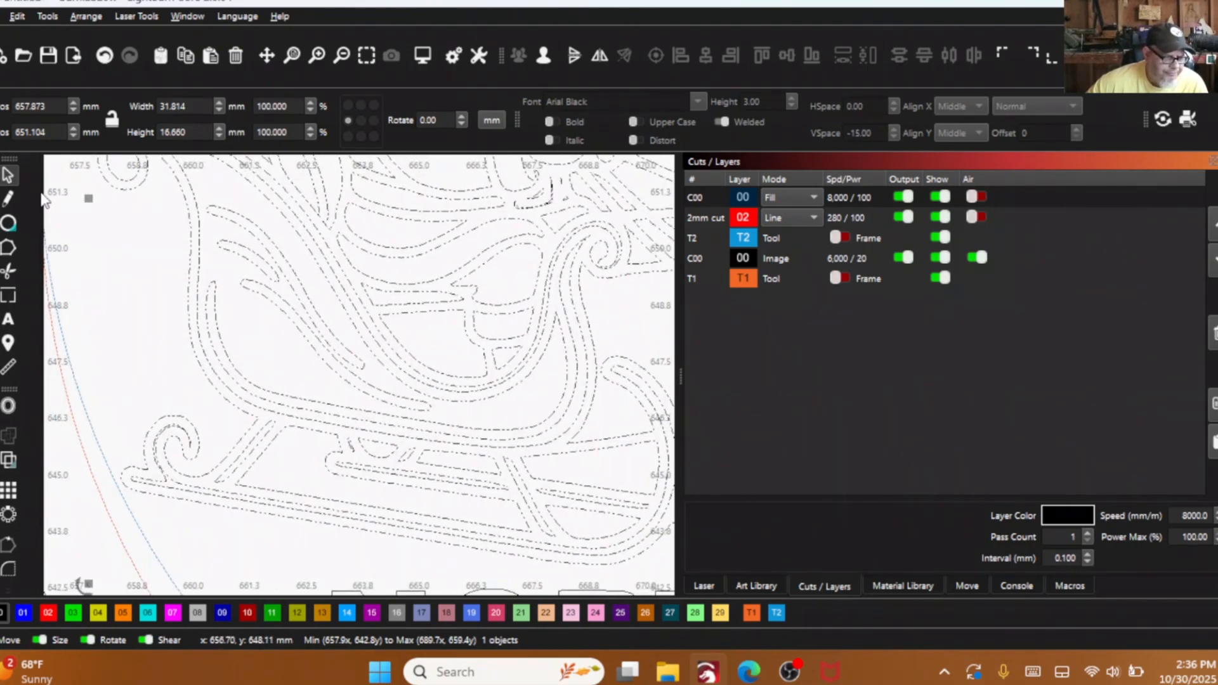
click(543, 55)
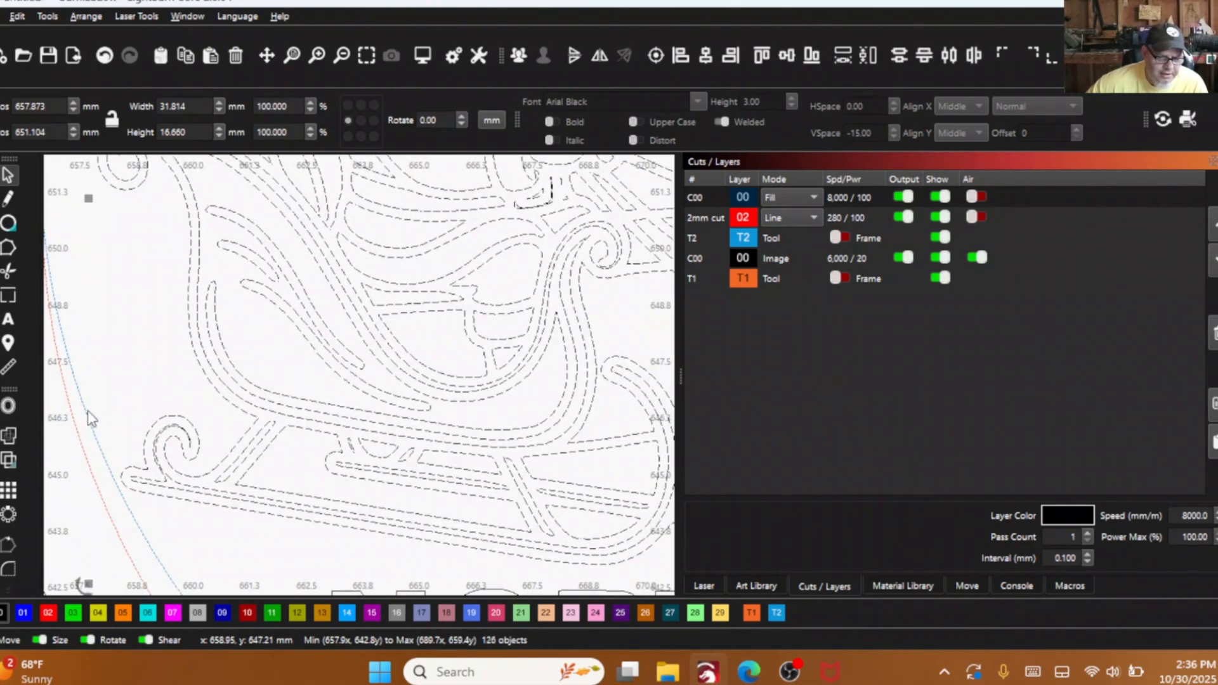
click(127, 385)
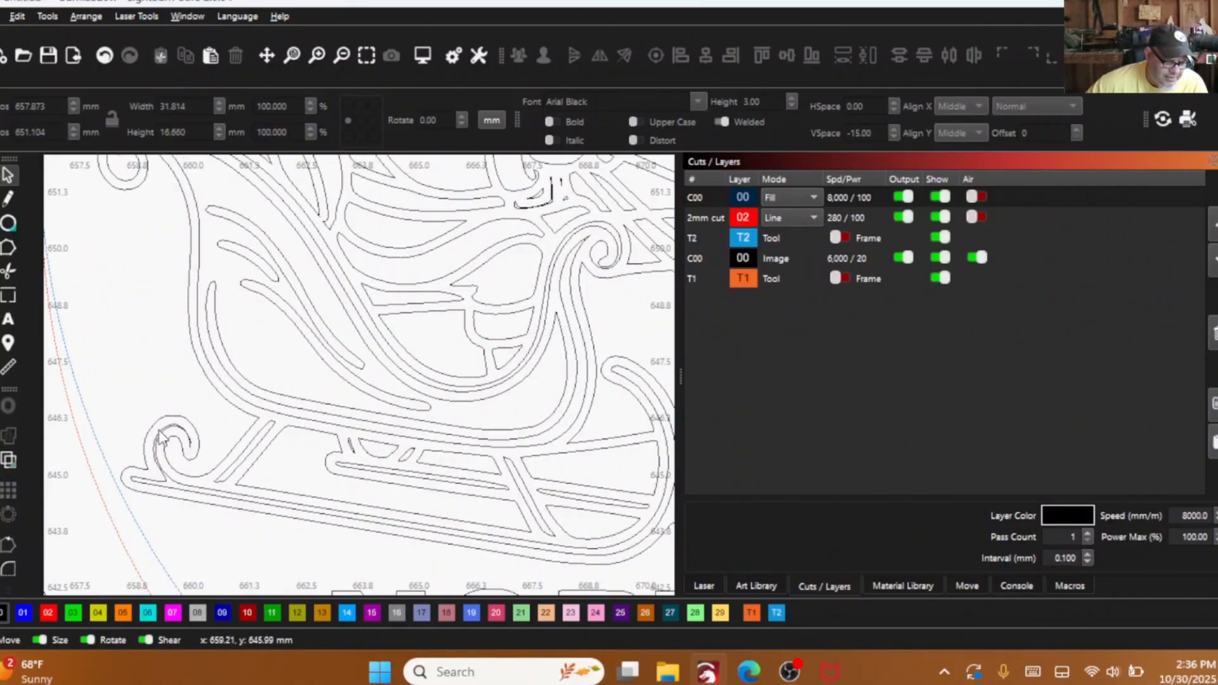
click(164, 430)
right_click(168, 426)
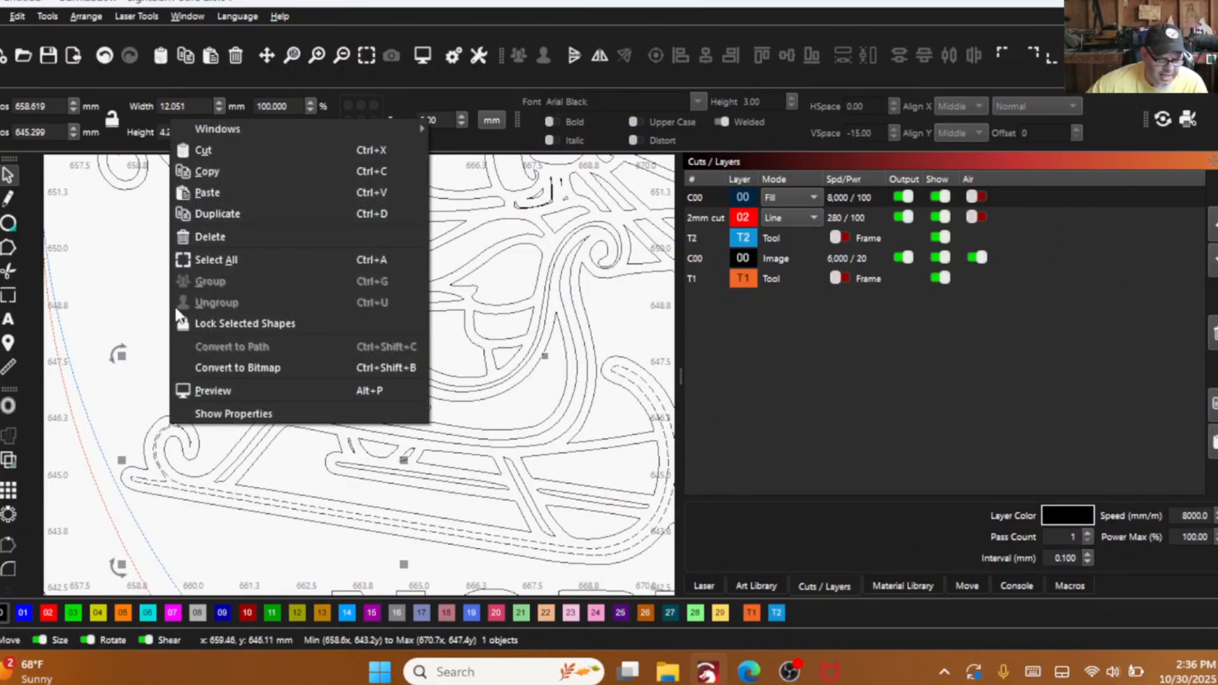
click(203, 238)
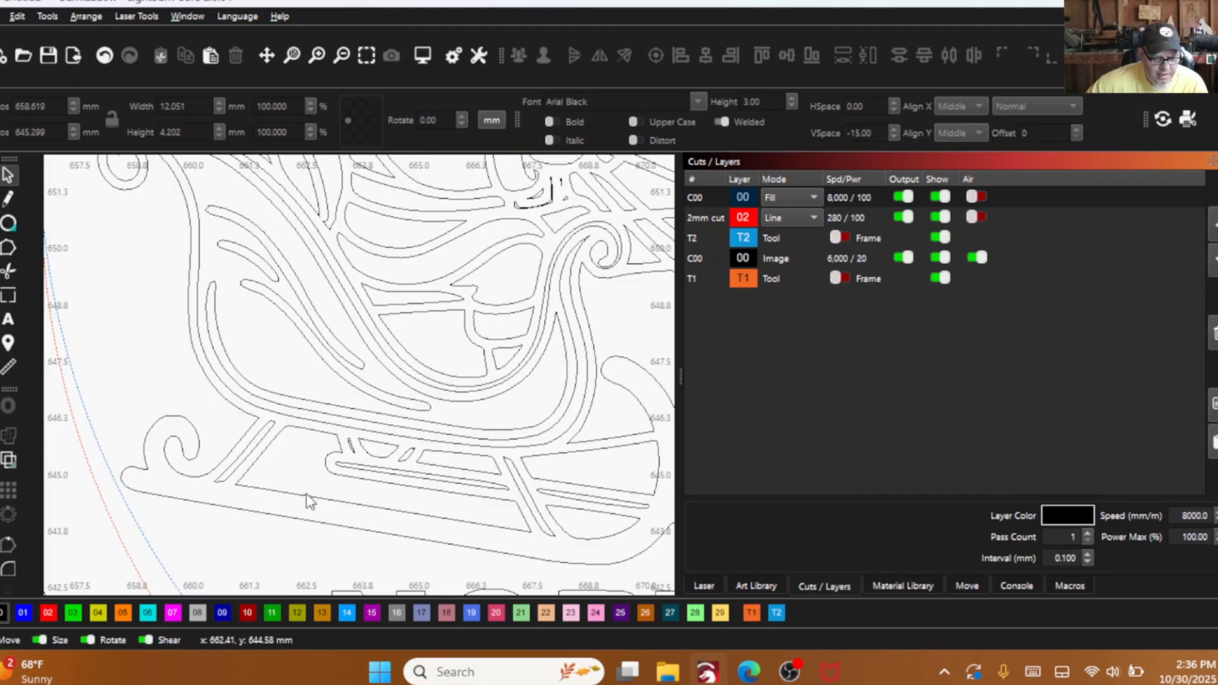
click(390, 471)
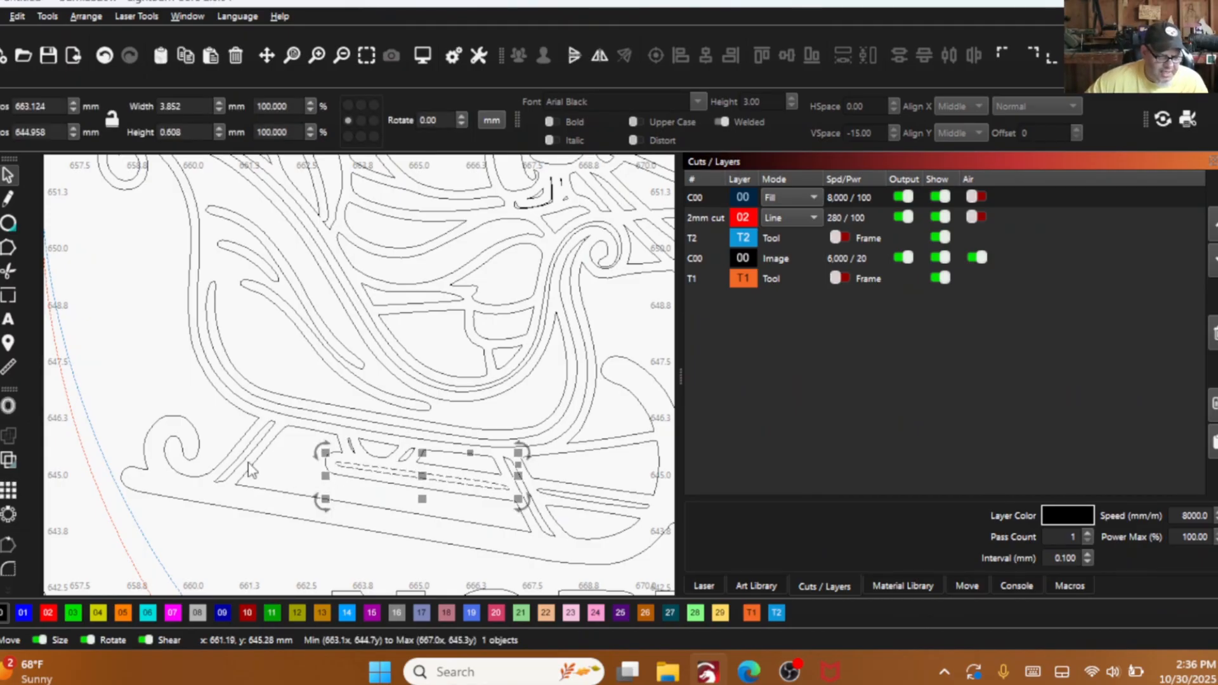
scroll(250, 470, up, 2)
shift+click(261, 425)
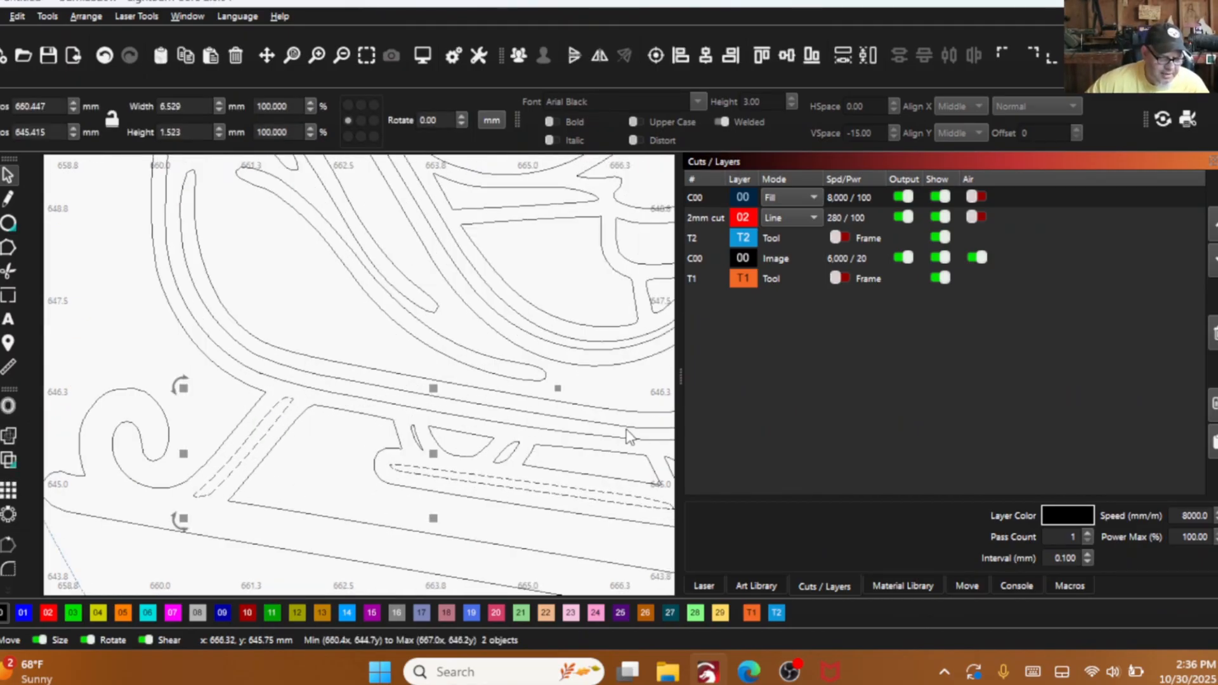
scroll(626, 437, down, 3)
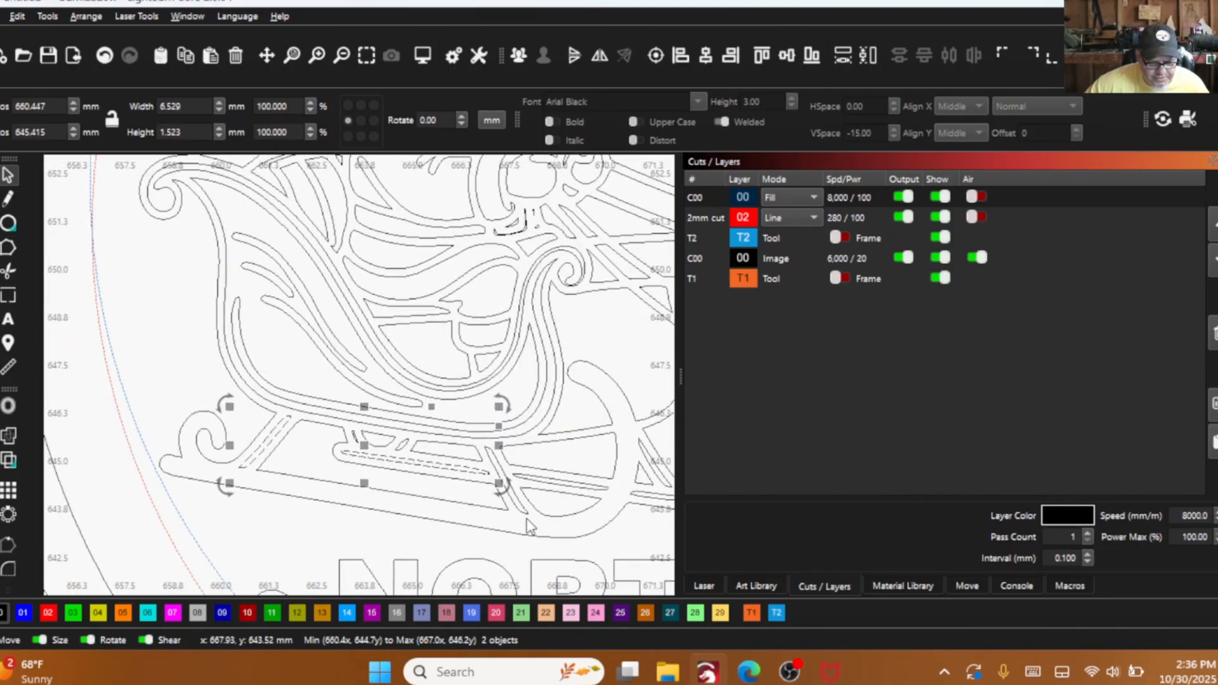
drag(528, 519, 504, 497)
click(524, 527)
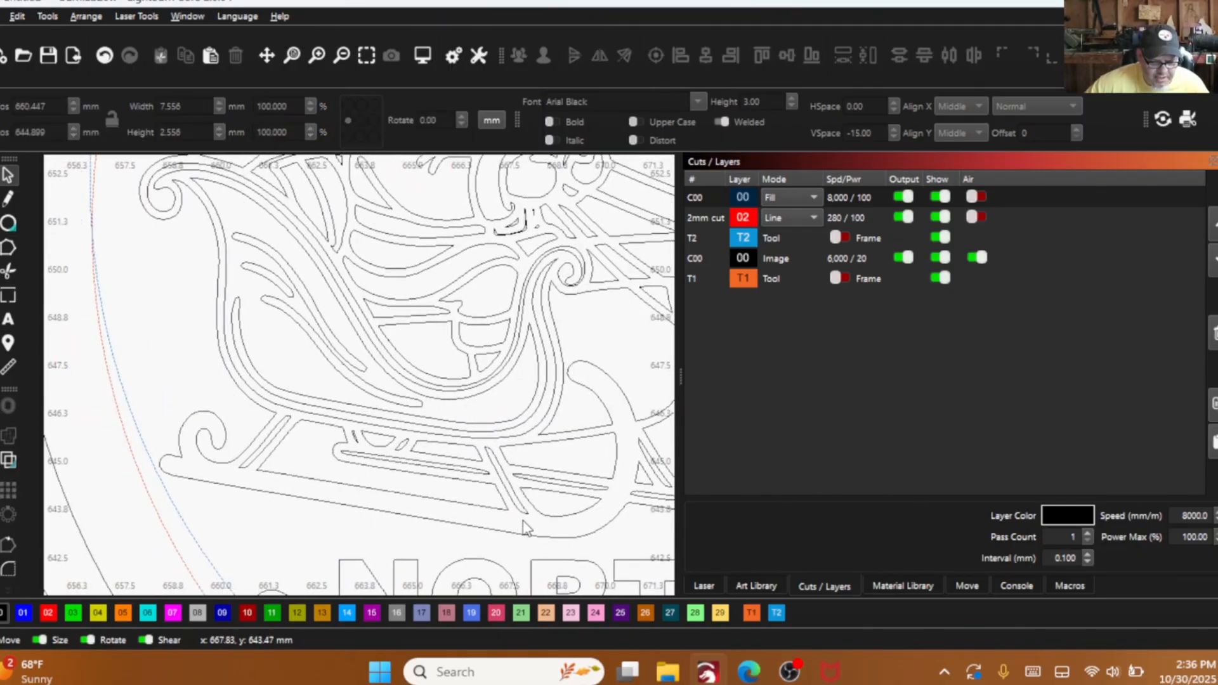
- Delete the inner outlines of the two diagonal struts on the sleigh's front runner
click(519, 511)
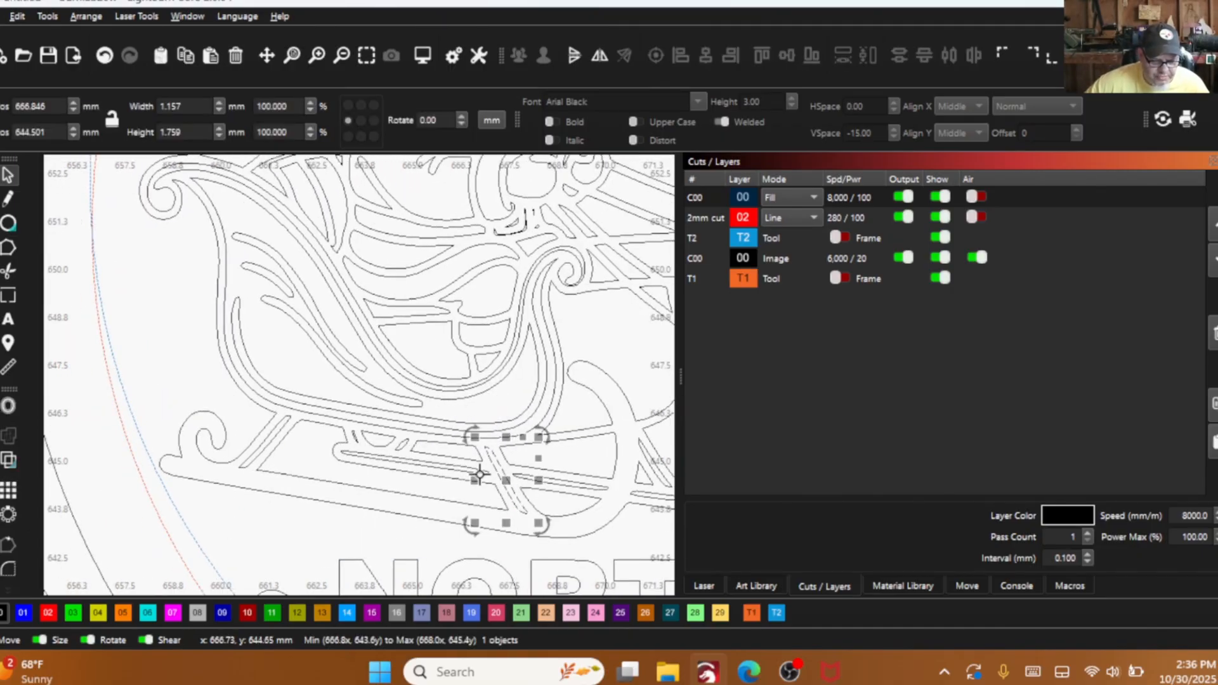
shift+click(277, 454)
right_click(270, 437)
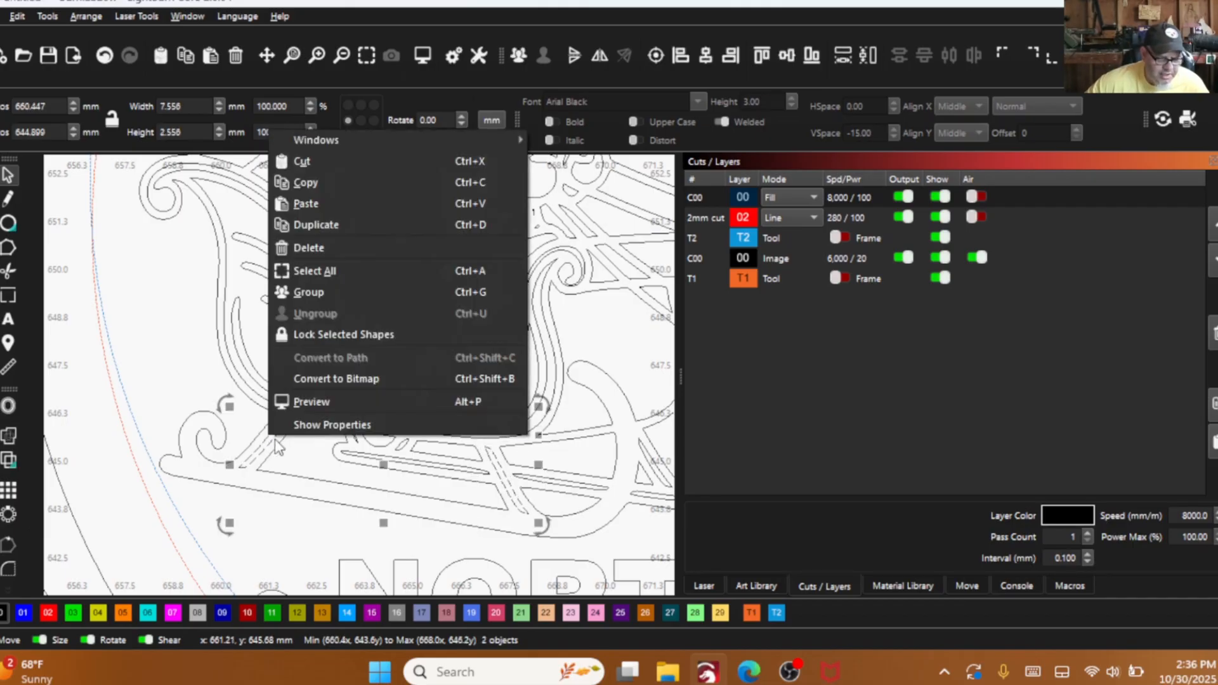
click(287, 247)
scroll(272, 383, down, 2)
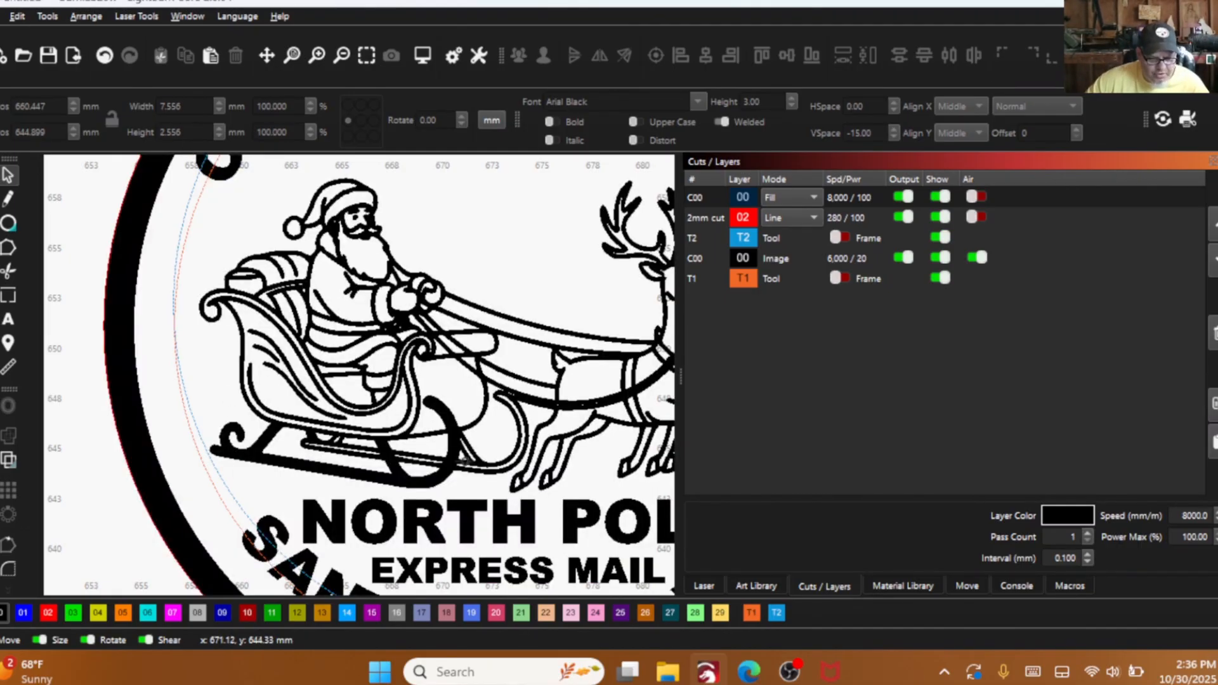
- Delete the inner outline of the sleigh's far runner curl so it fills solid
scroll(524, 425, up, 3)
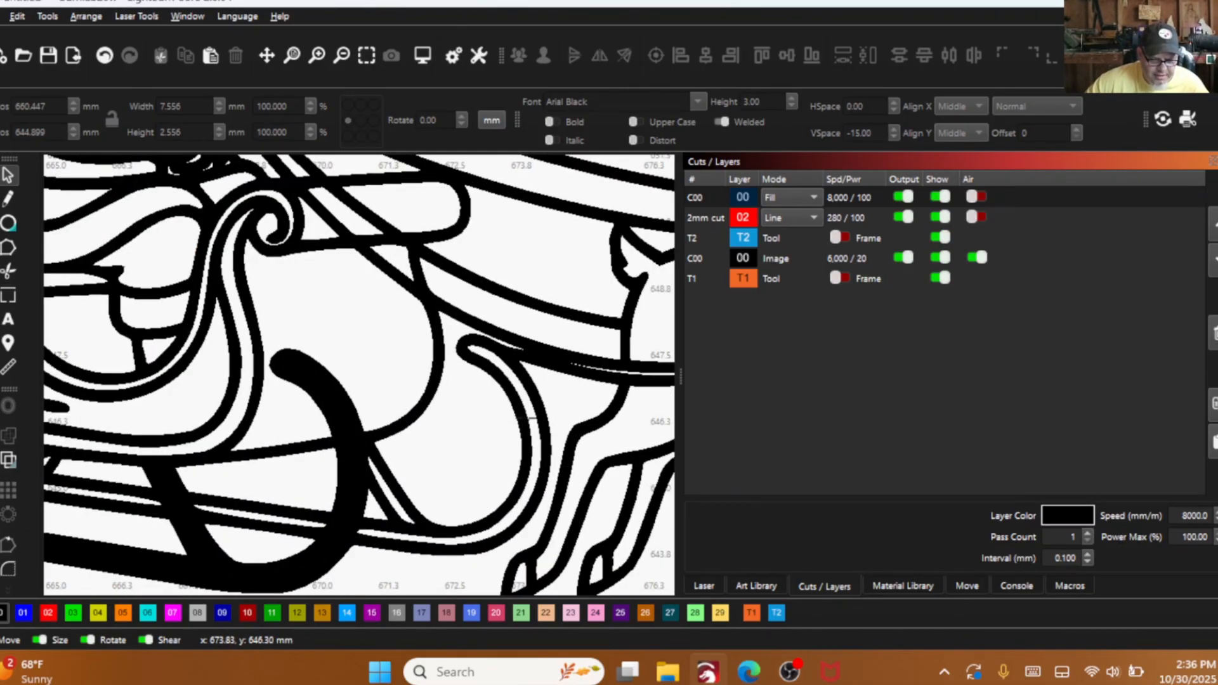
click(530, 418)
right_click(529, 417)
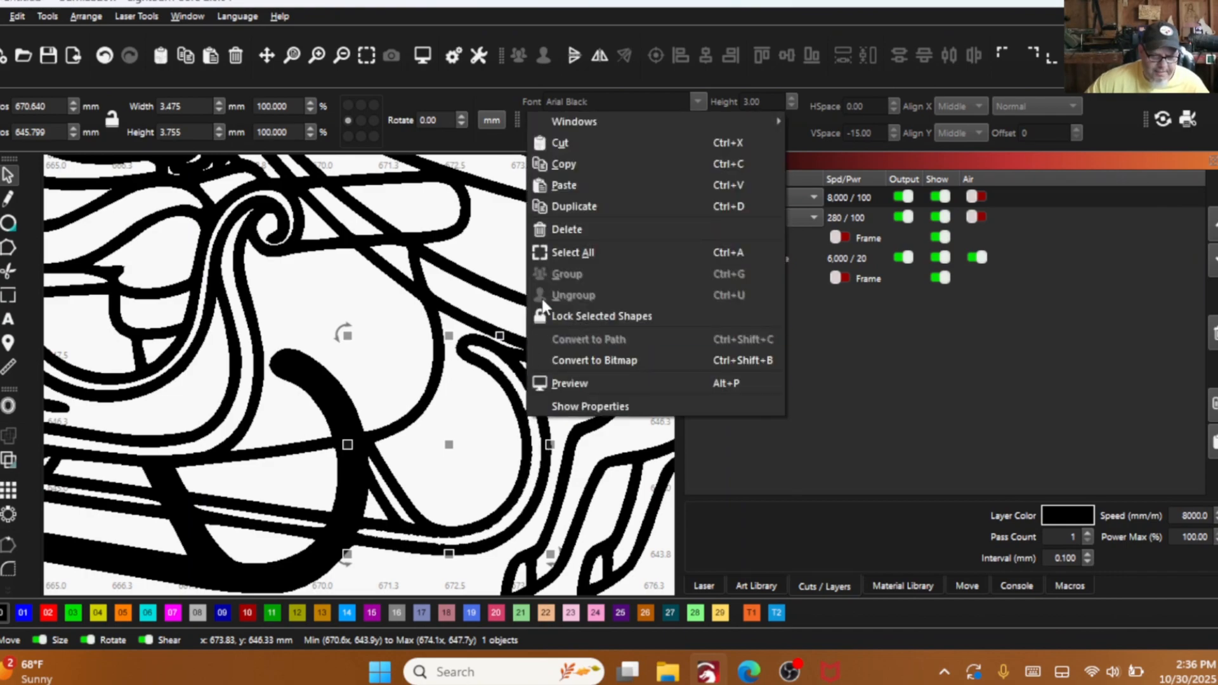
click(560, 230)
scroll(421, 448, down, 2)
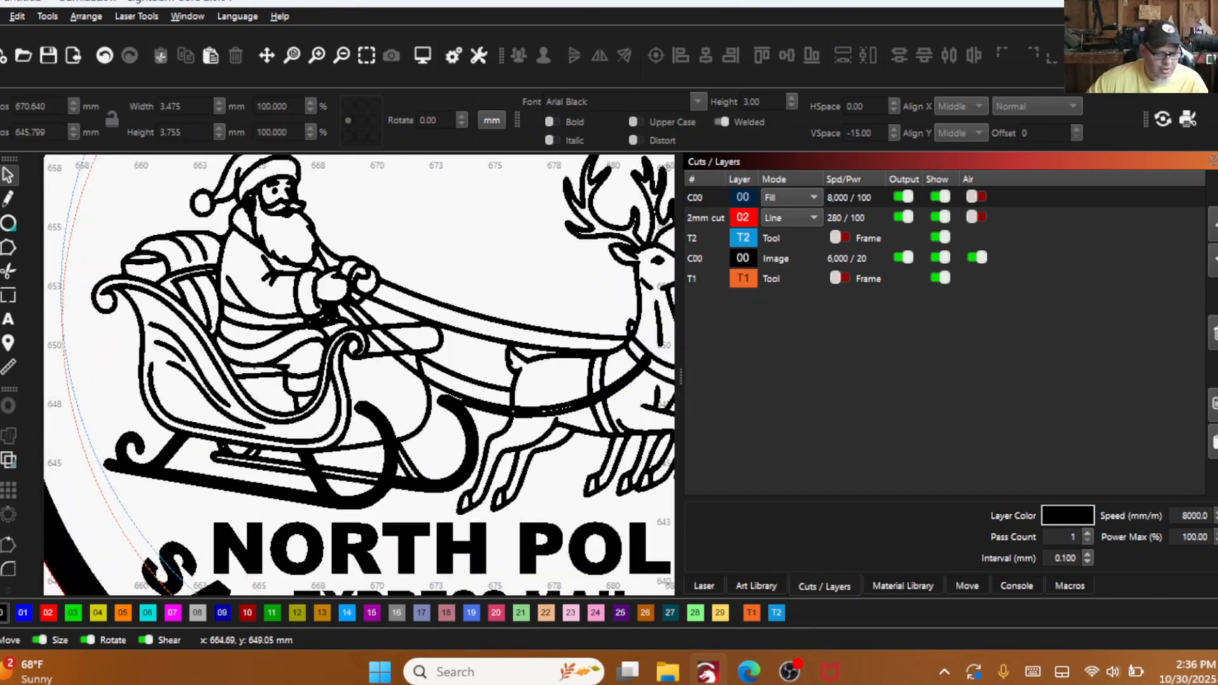
scroll(354, 414, down, 2)
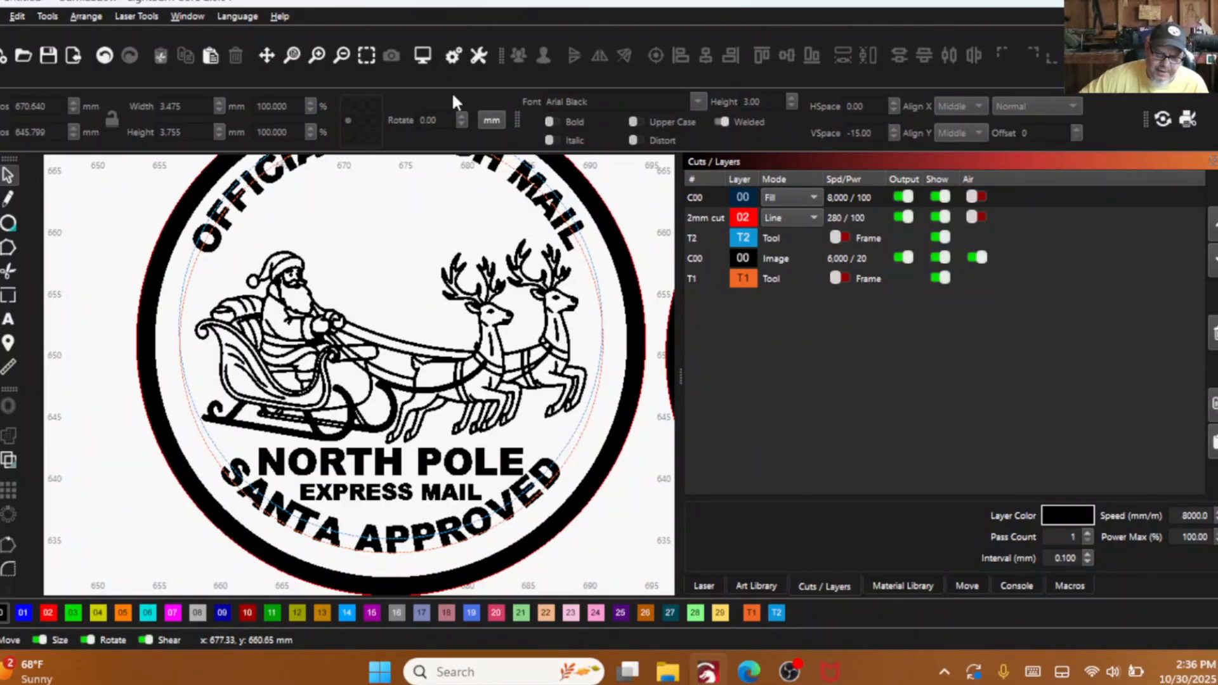
- Move the older seal reading "NORHT POLE" beyond the product photo, above the finished envelope layouts
scroll(356, 433, down, 2)
scroll(530, 325, down, 2)
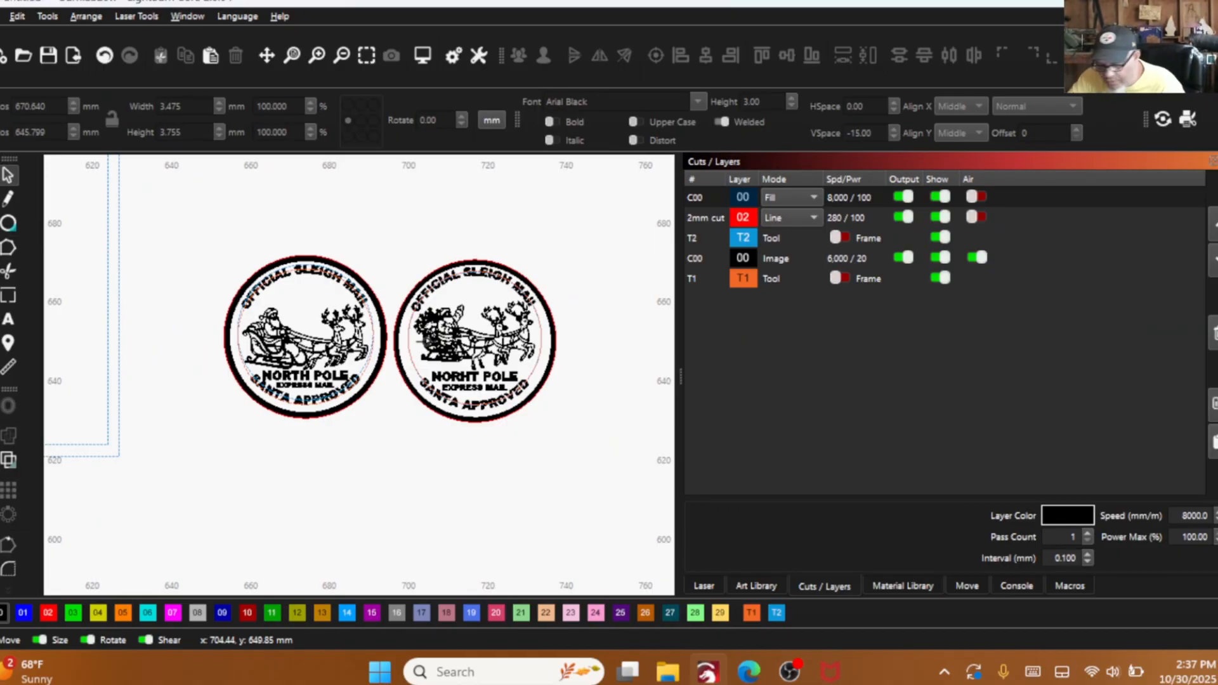
scroll(415, 416, down, 3)
drag(514, 412, 379, 285)
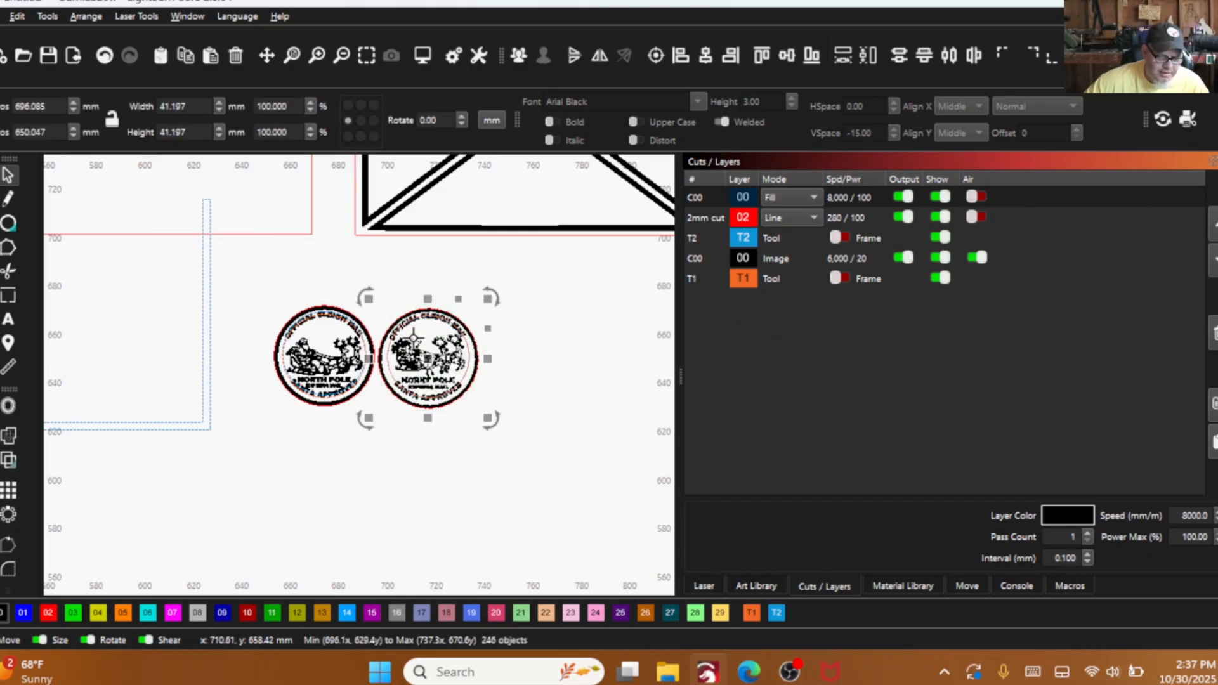
drag(486, 374, 569, 406)
scroll(580, 401, down, 4)
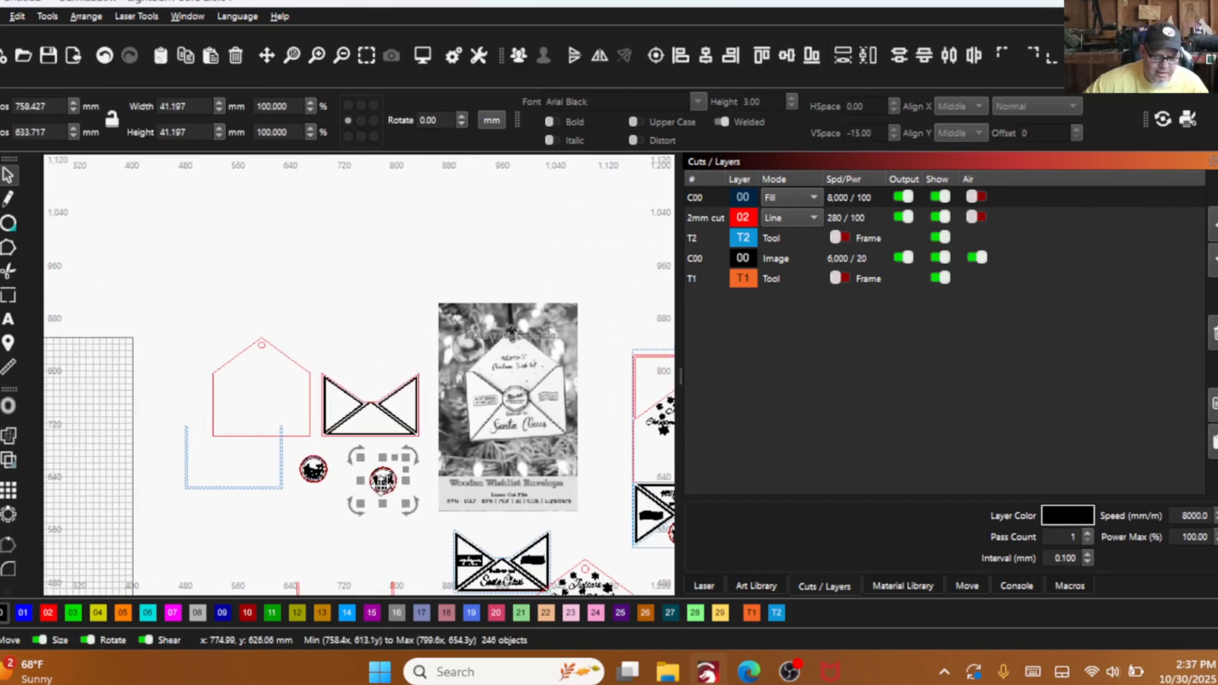
drag(384, 482, 607, 325)
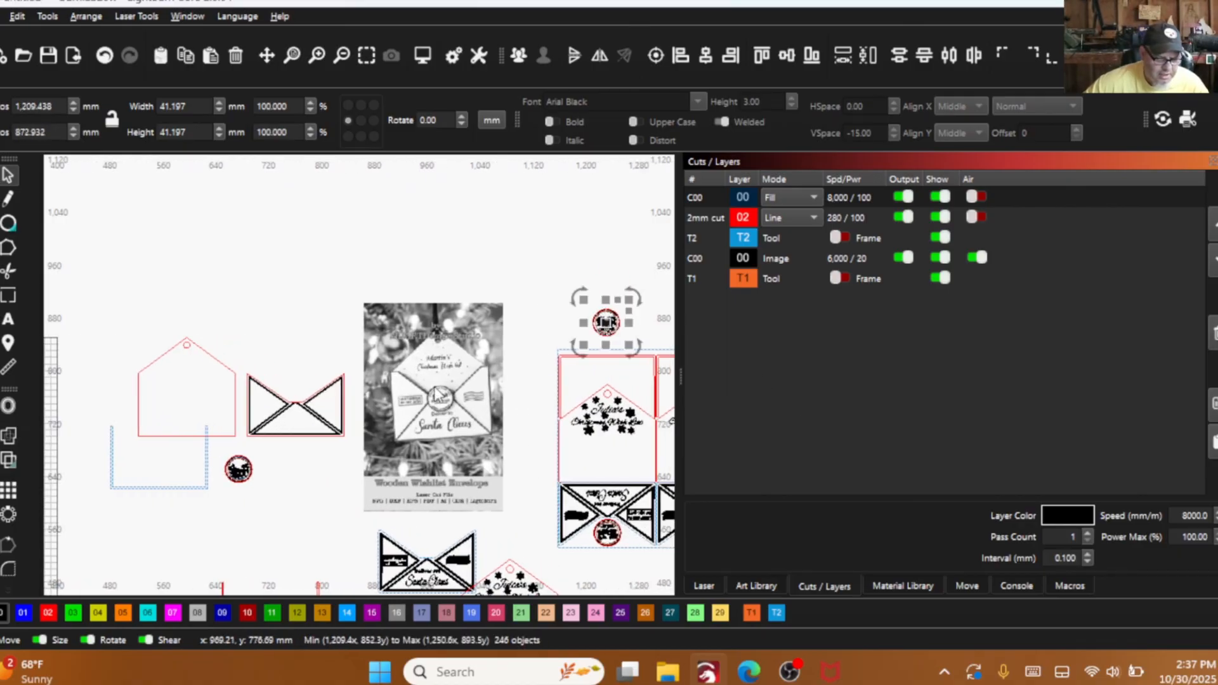
scroll(300, 407, up, 4)
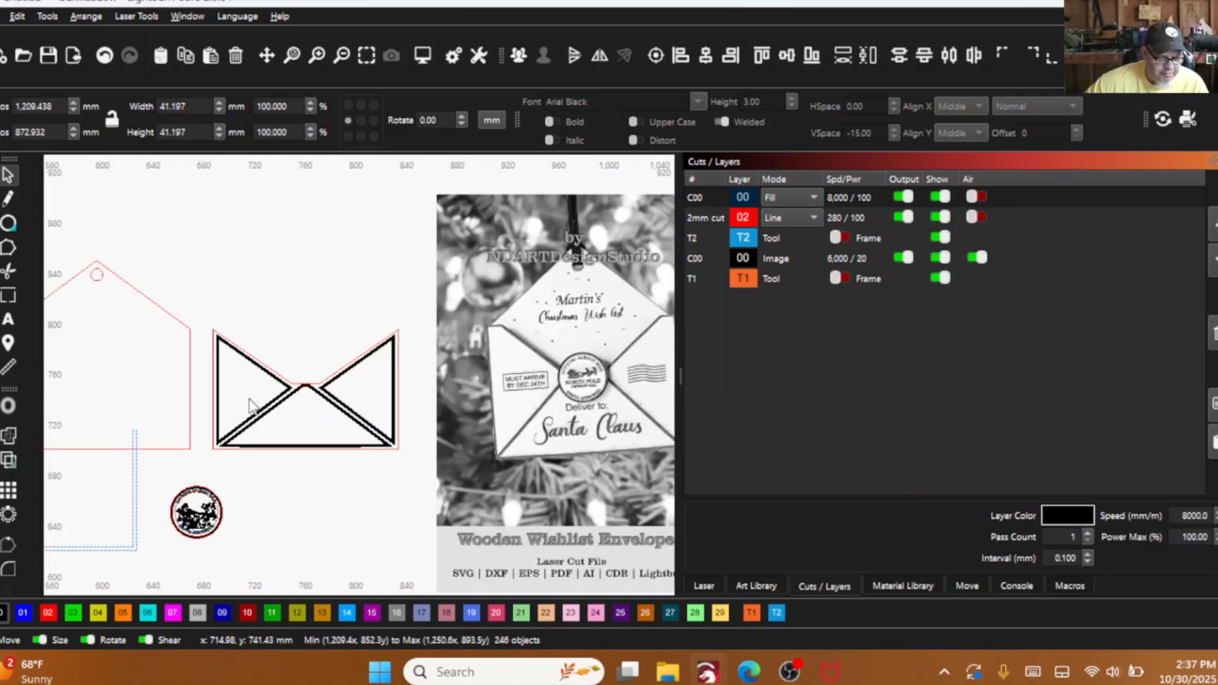
mouse_move(279, 383)
mouse_down()
mouse_move(338, 386)
mouse_move(289, 375)
mouse_up()
drag(248, 531, 269, 547)
scroll(229, 503, up, 8)
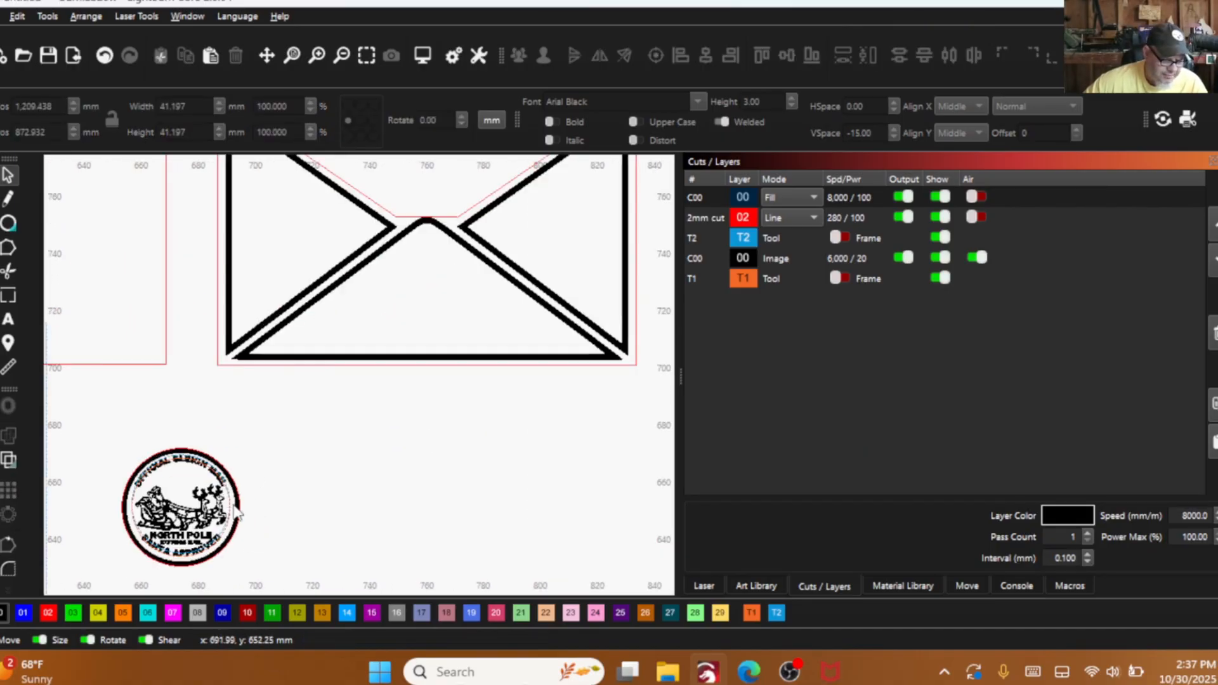
click(246, 476)
click(246, 478)
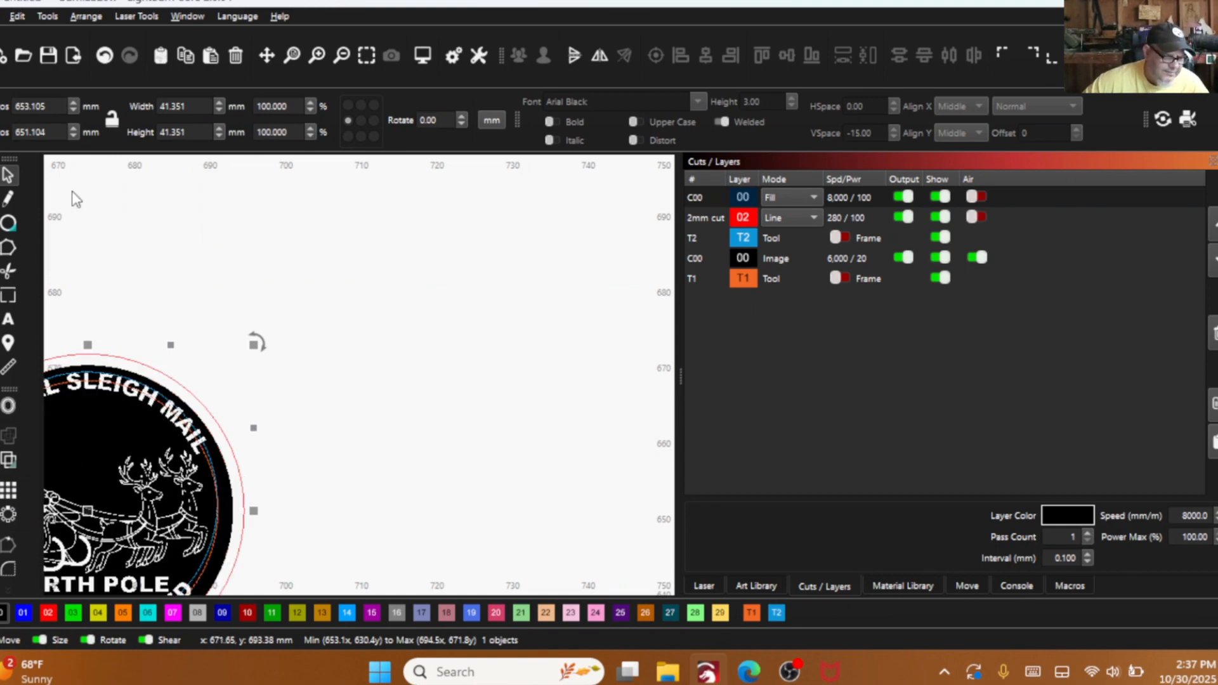
click(105, 56)
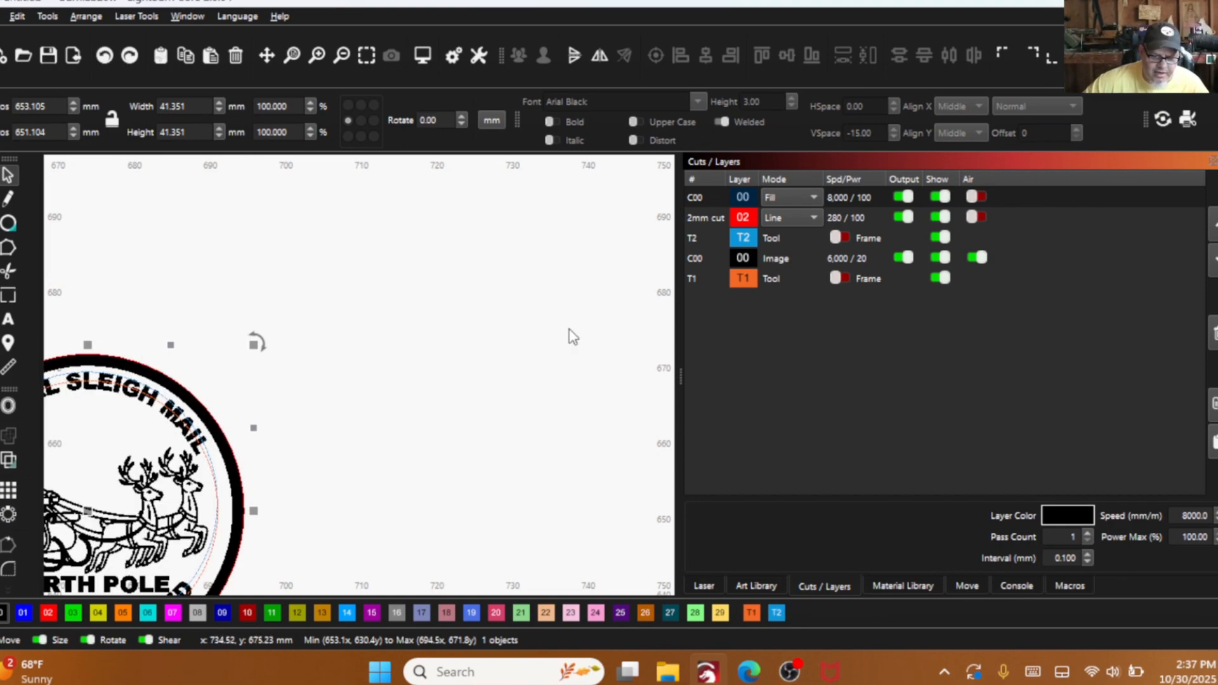
- Copy the seal's outer 2mm cut circle with the fill layer temporarily hidden, placing the copy beside the seal
scroll(621, 353, down, 3)
scroll(620, 354, down, 1)
click(942, 258)
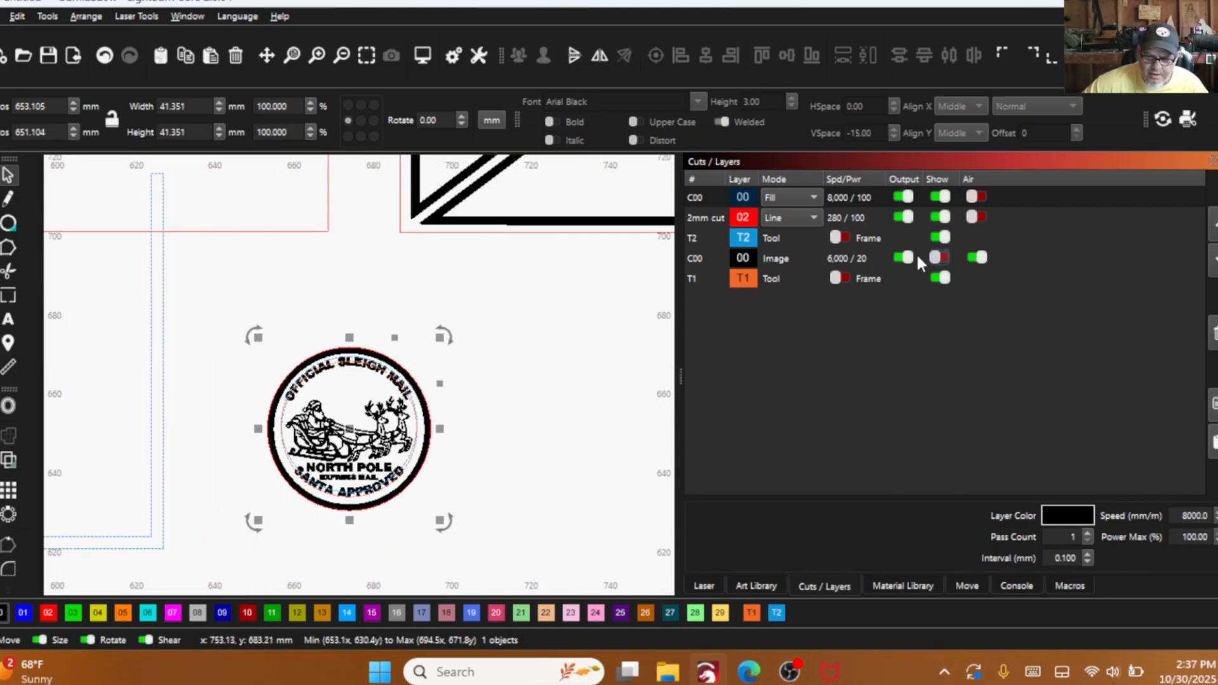
click(938, 258)
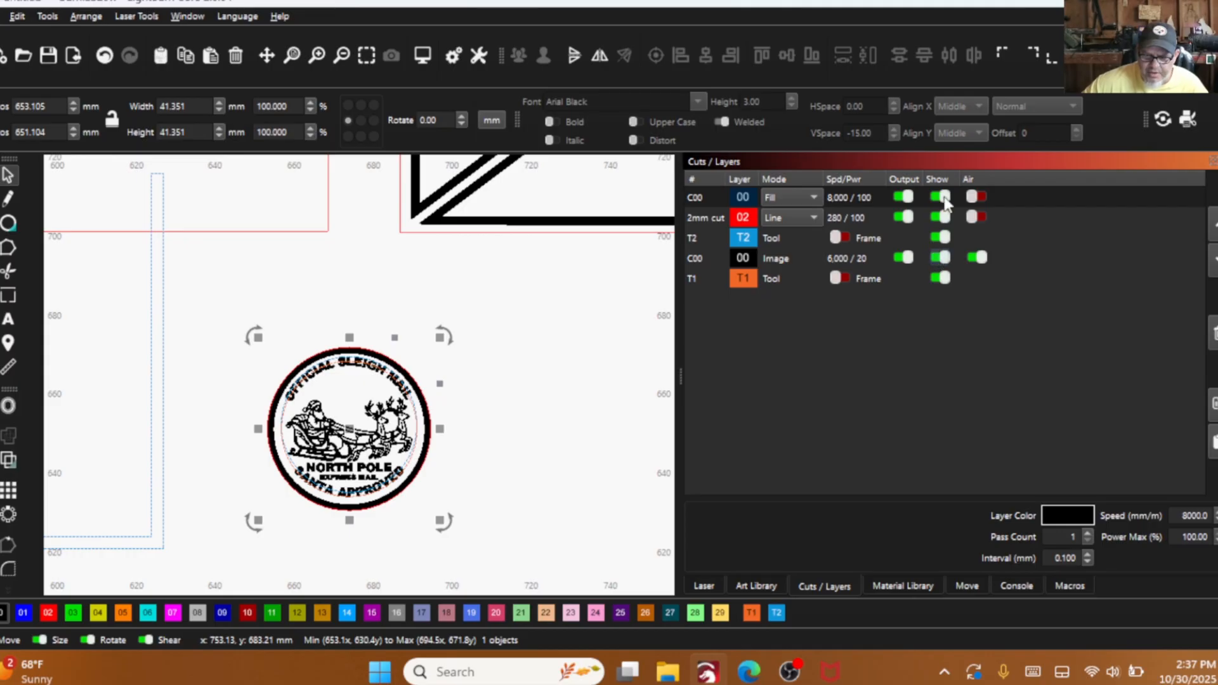
click(945, 198)
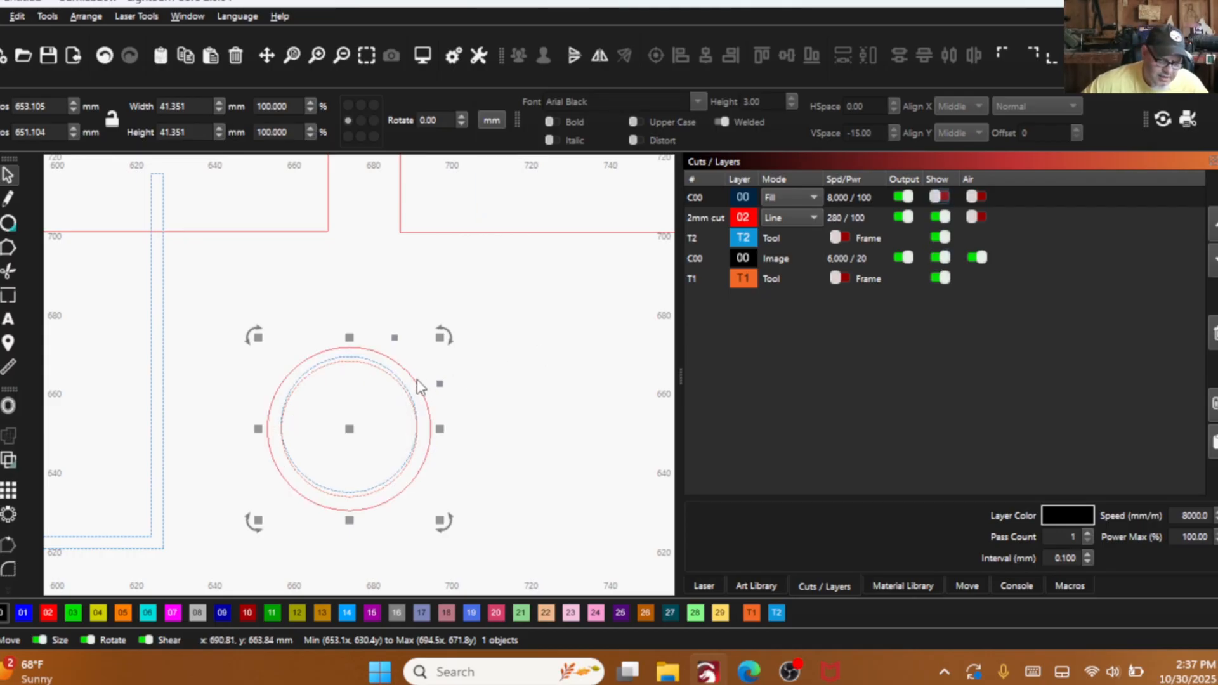
click(429, 353)
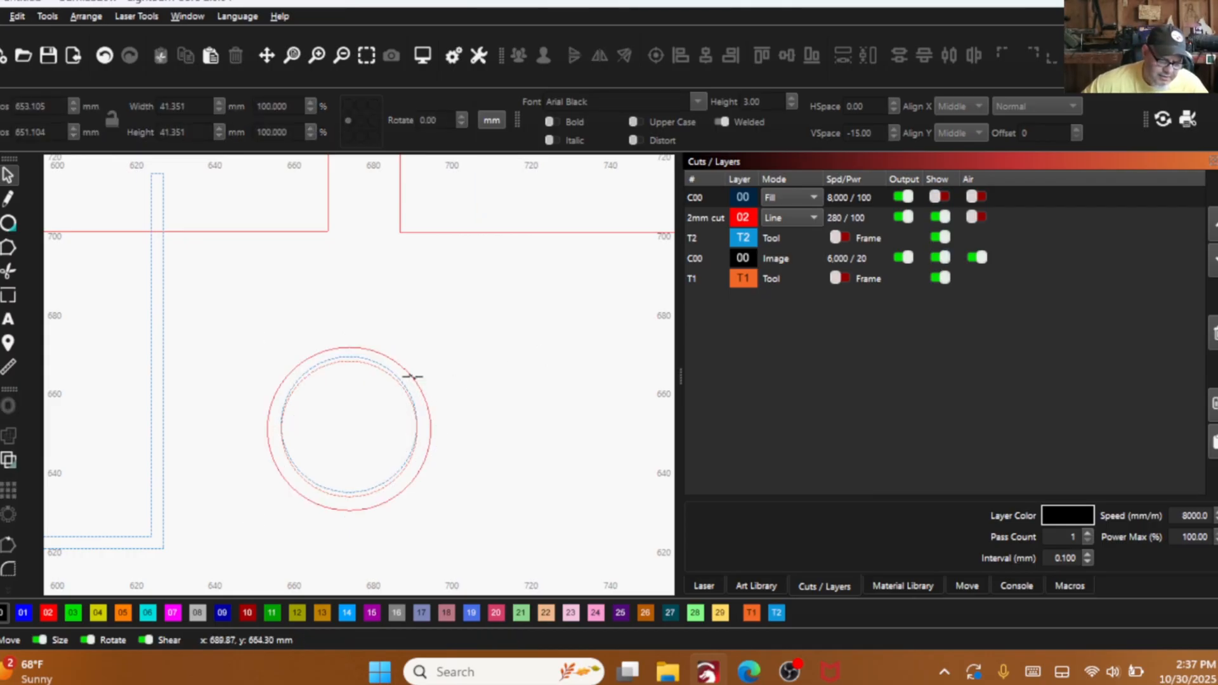
click(413, 377)
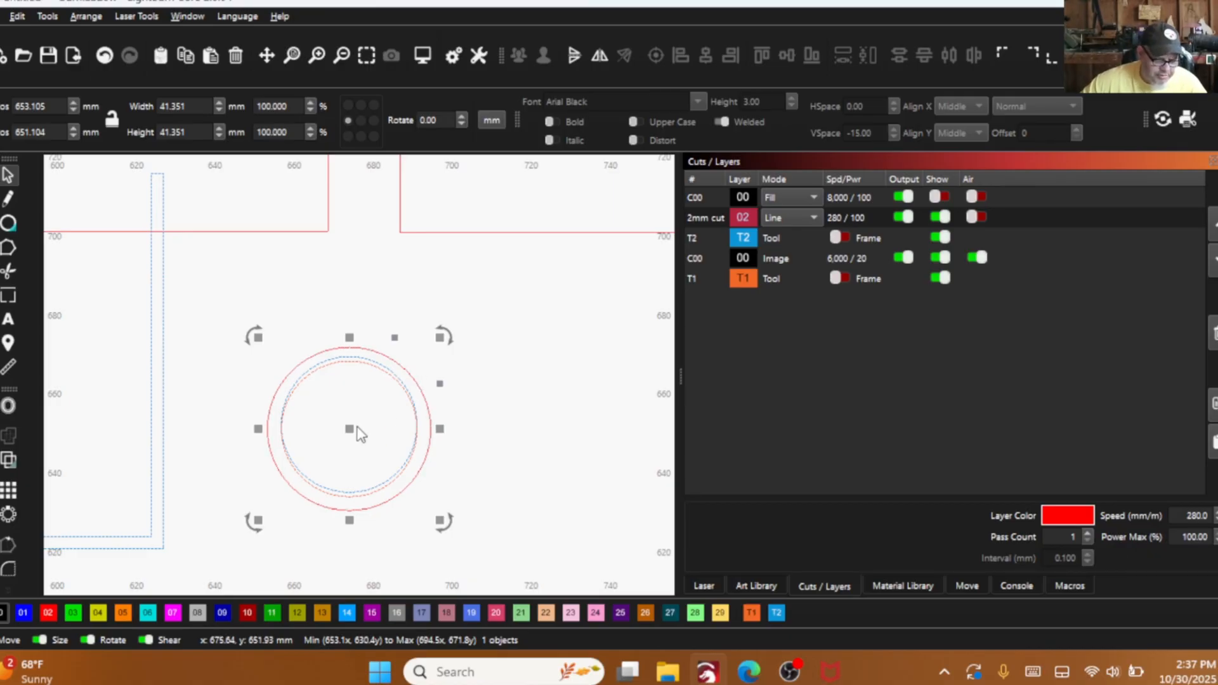
drag(360, 434, 561, 316)
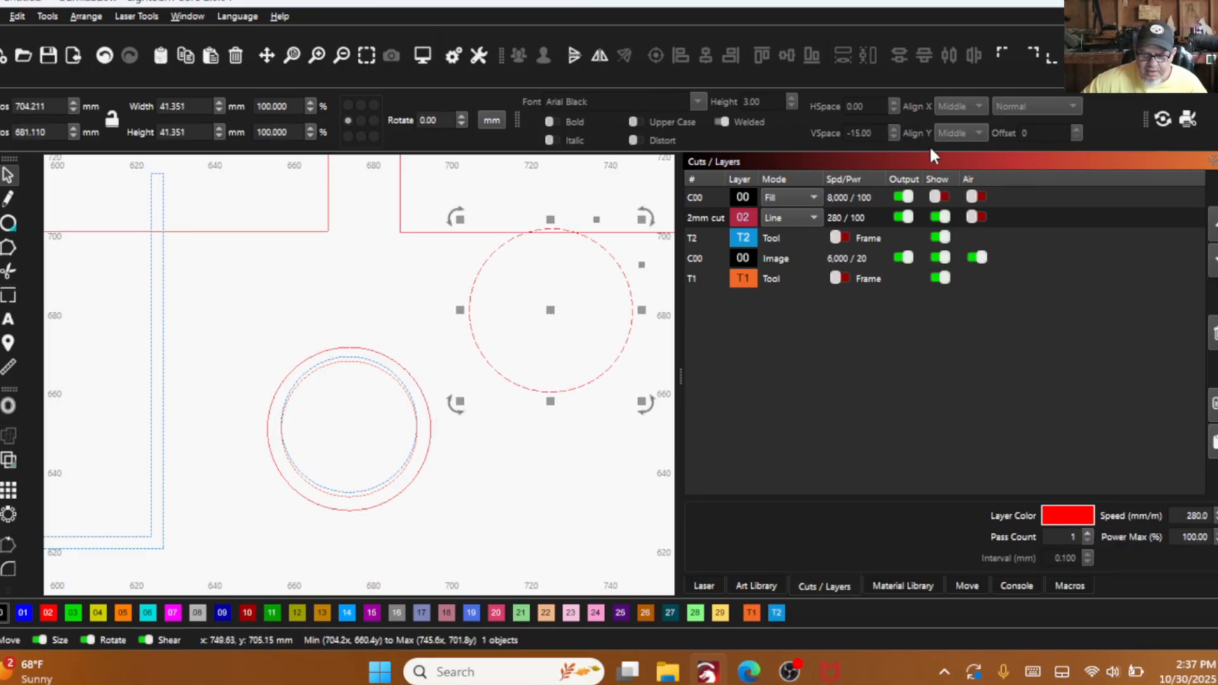
click(935, 197)
- Assign the copied circle to tool layer T2 and centre it over the peak of the envelope front's lower flap
scroll(421, 497, down, 3)
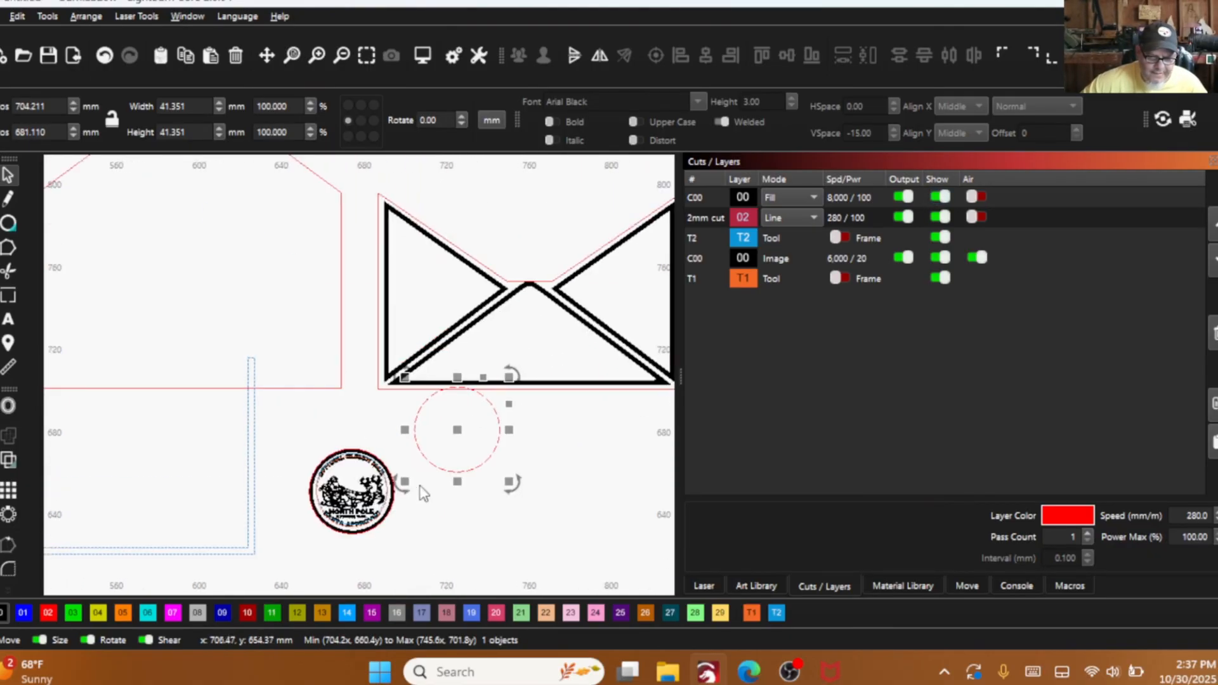
click(749, 610)
click(776, 613)
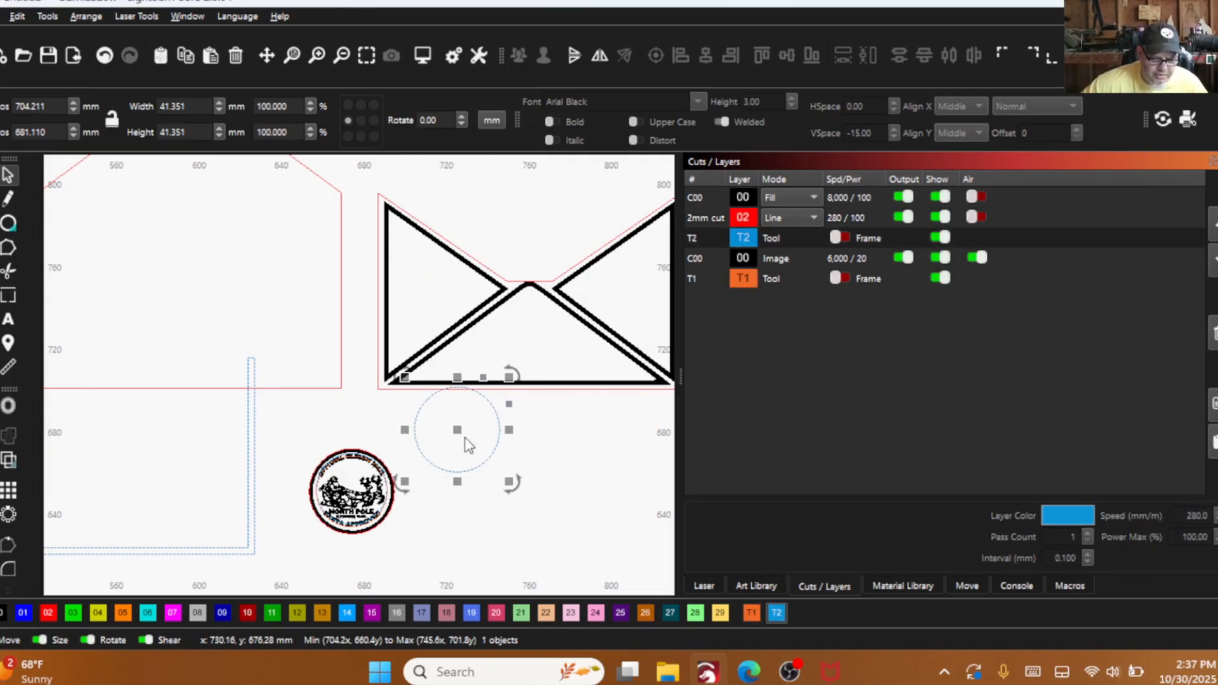
drag(468, 435, 527, 283)
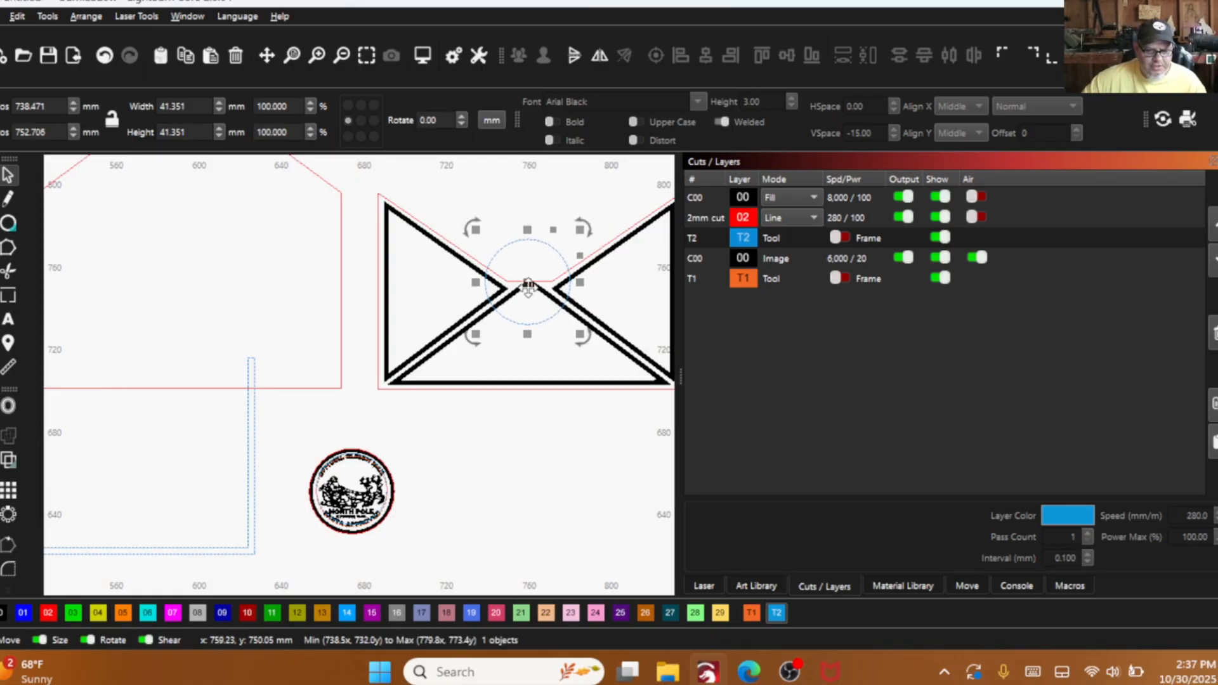
- Draw a rectangle about 34.6 by 13.3 mm inside the envelope's left triangular flap and assign it to fill layer 00
drag(703, 274, 557, 289)
scroll(446, 298, down, 2)
drag(446, 298, 356, 326)
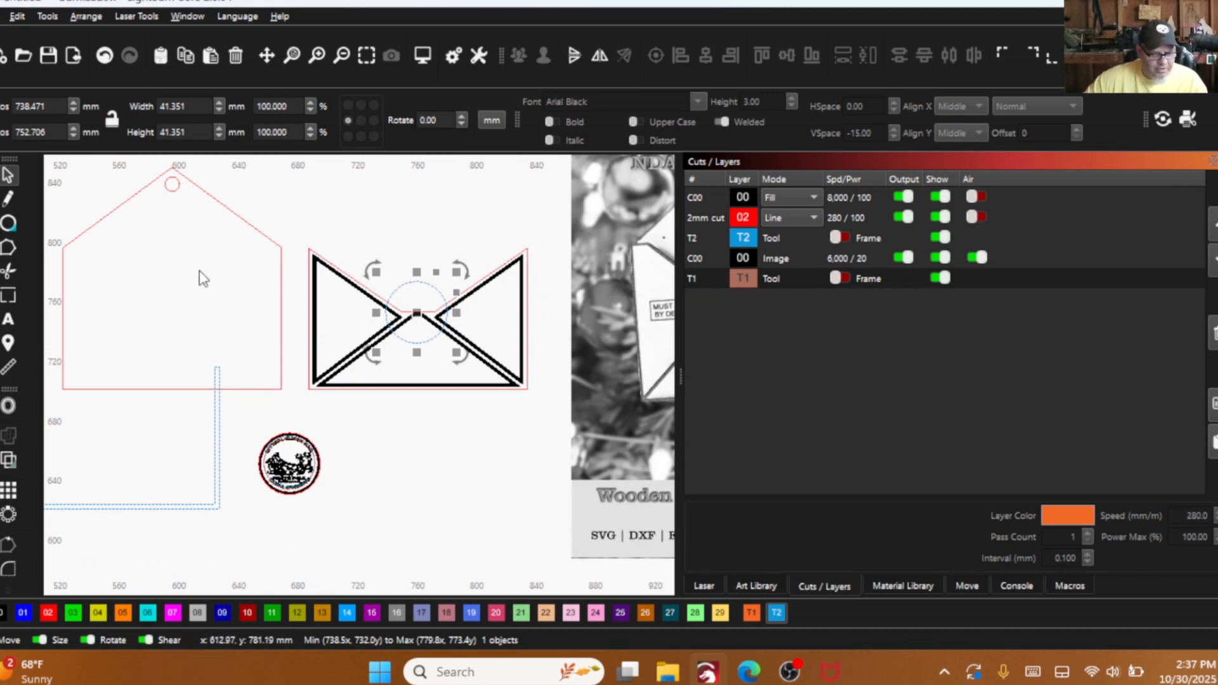
scroll(251, 394, down, 1)
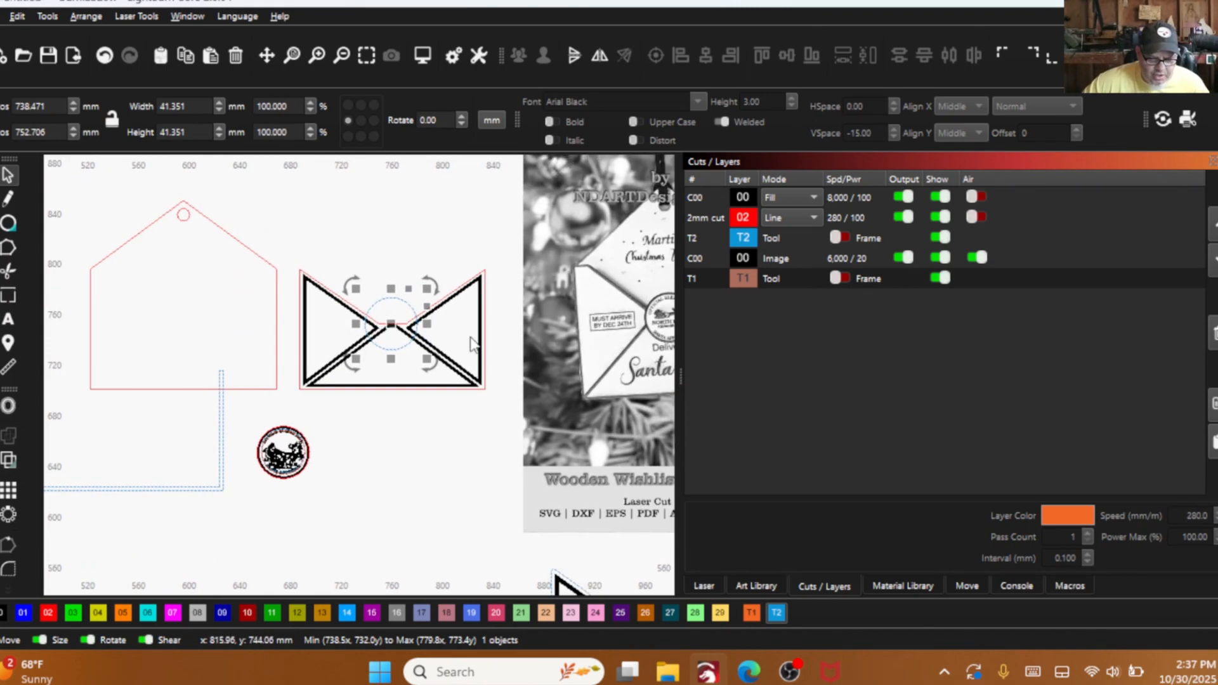
scroll(603, 338, up, 2)
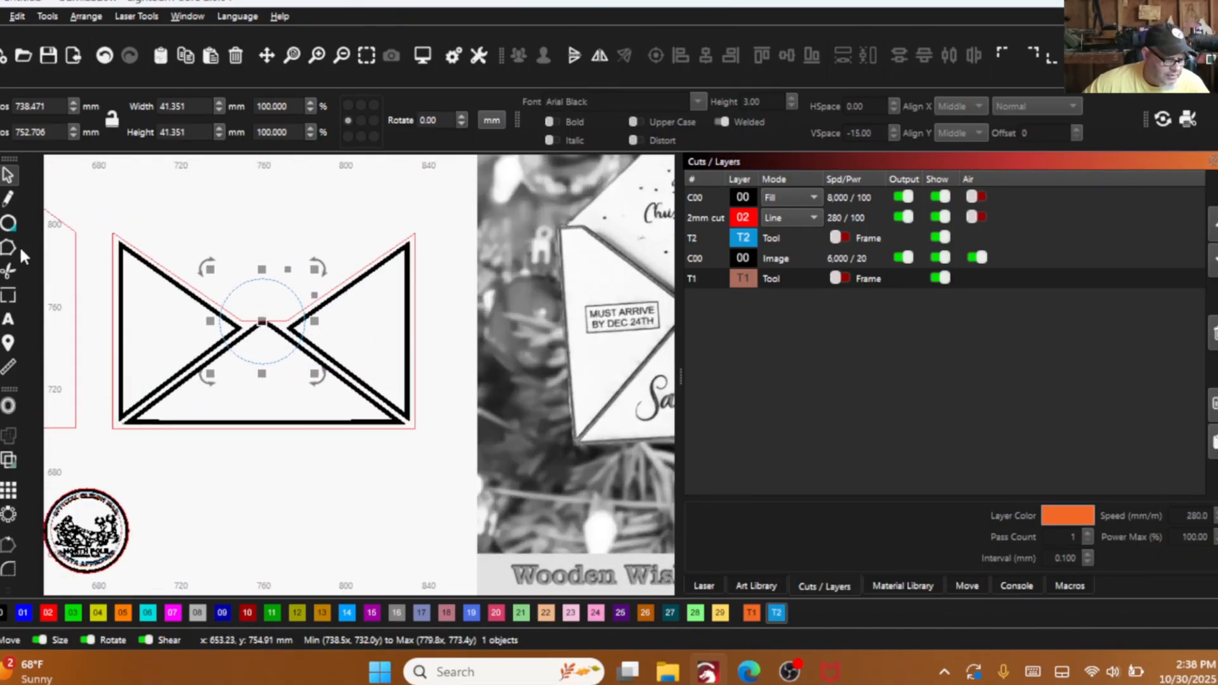
click(11, 224)
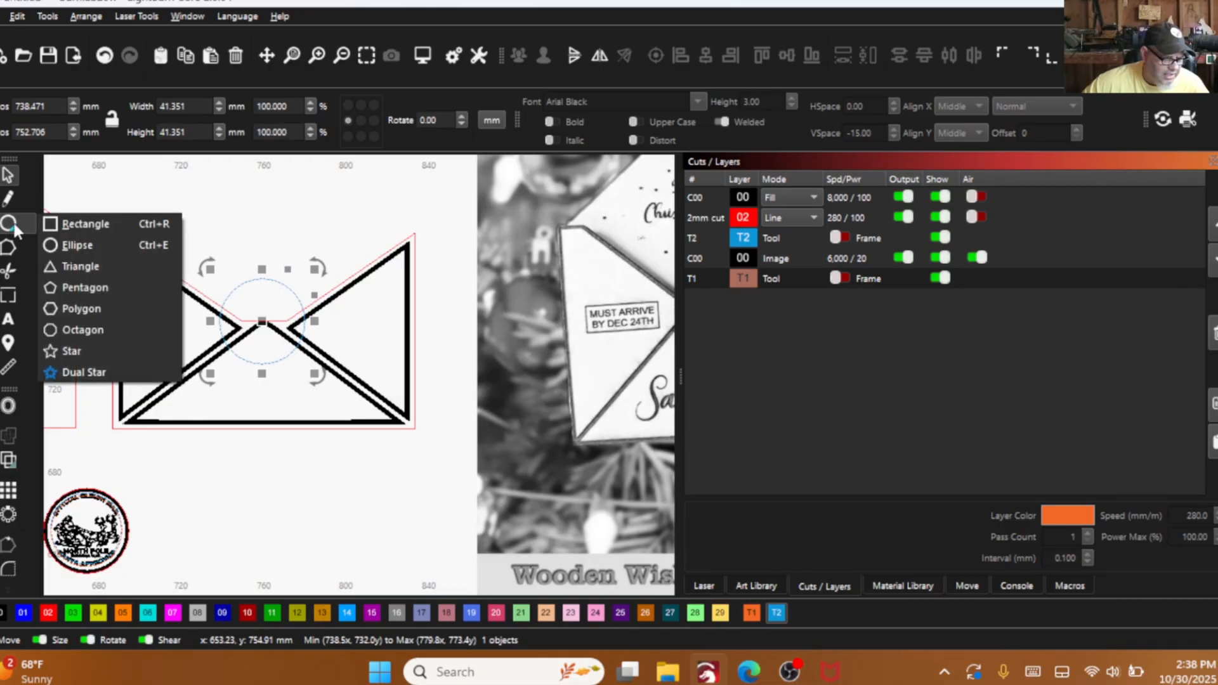
click(84, 224)
scroll(153, 323, up, 1)
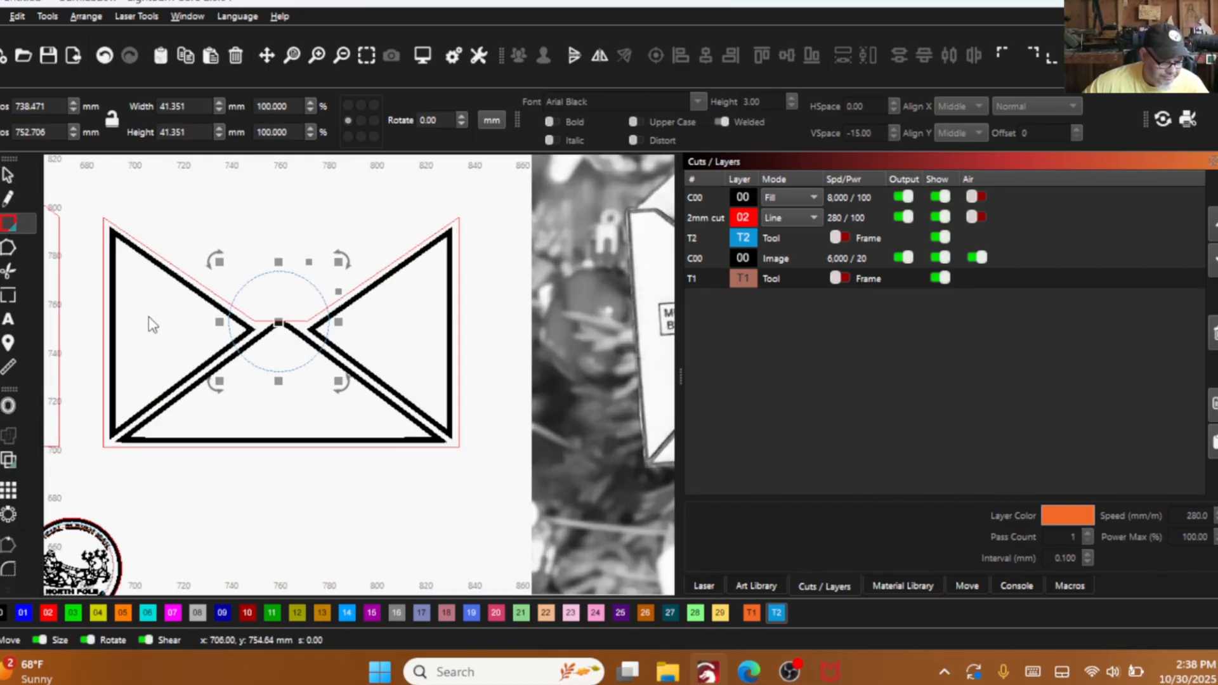
drag(128, 312, 215, 351)
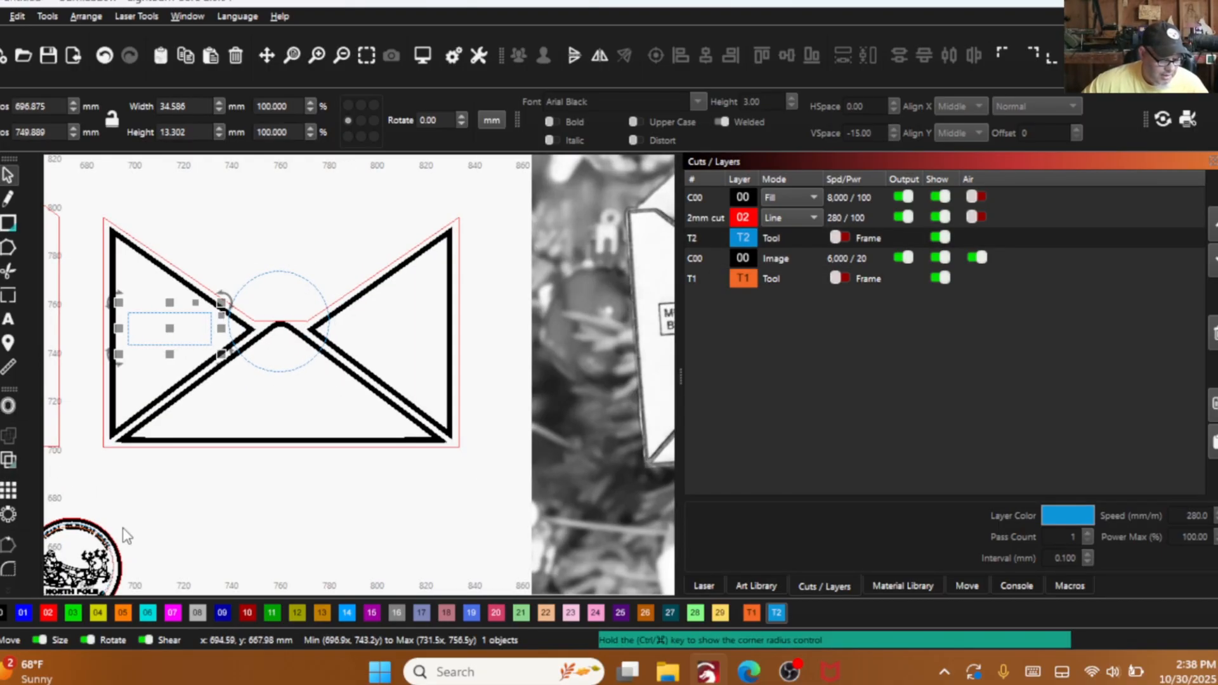
click(3, 613)
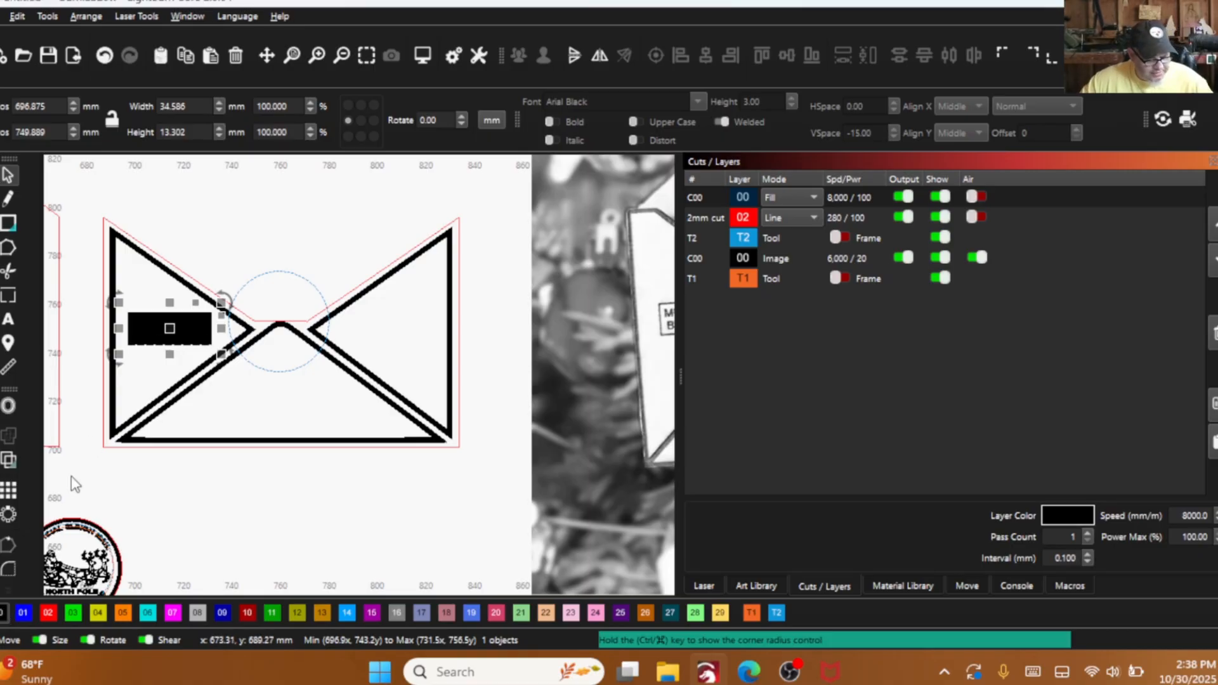
- Show the artwork in wireframe and offset the stamp rectangle inward by 1 mm, keeping the original rectangle
key(alt+shift+w)
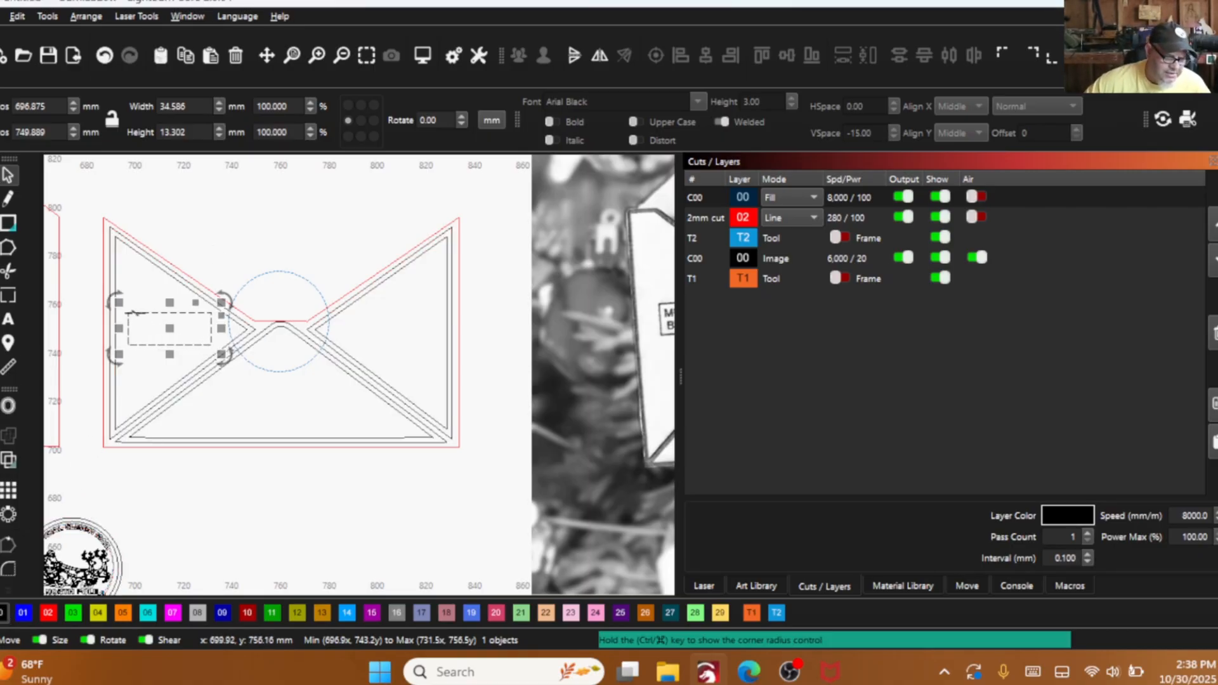
click(9, 406)
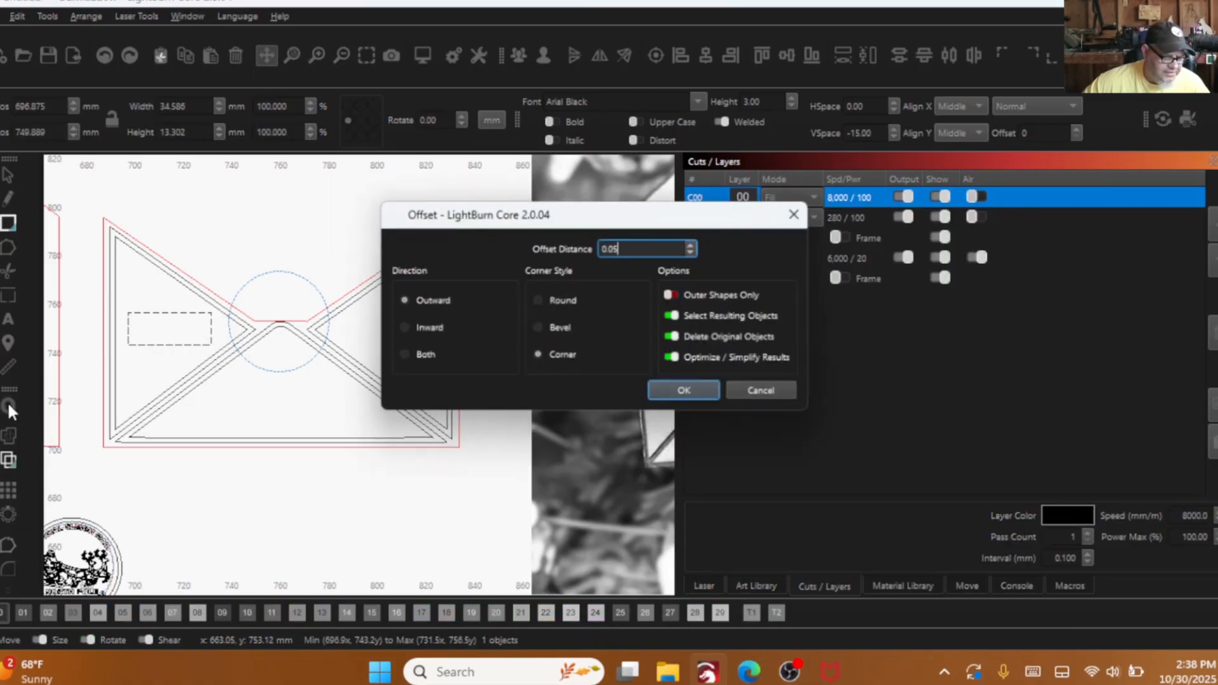
click(399, 326)
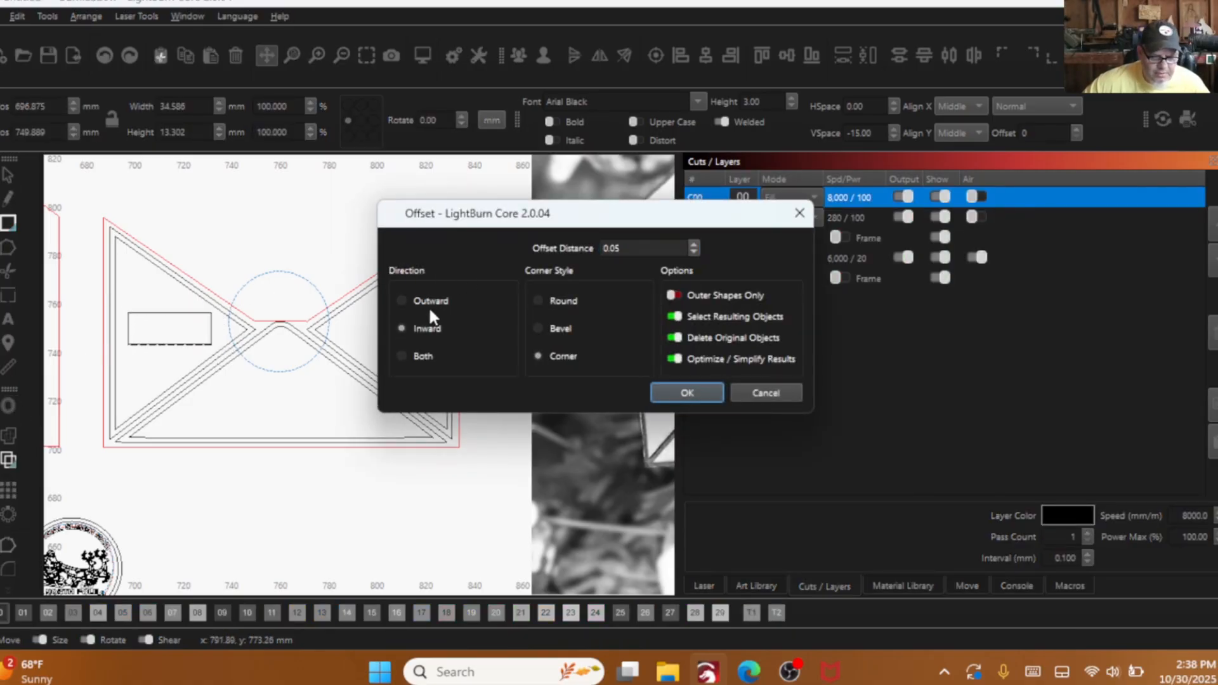
double_click(670, 243)
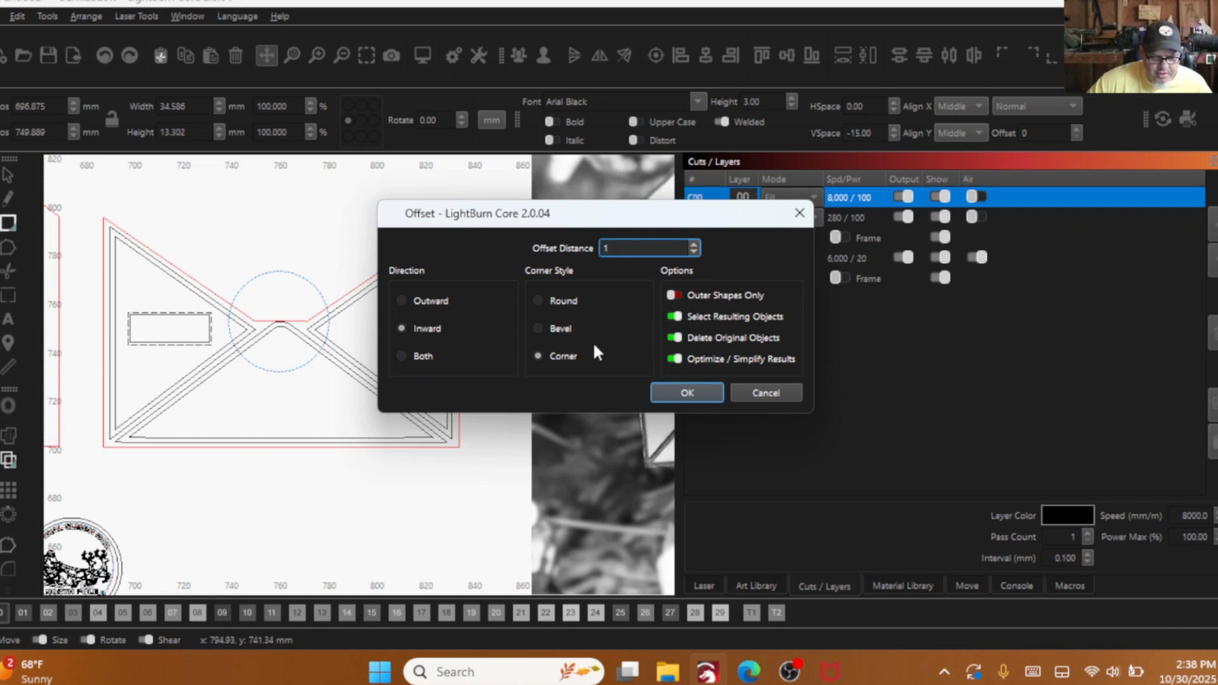
click(677, 336)
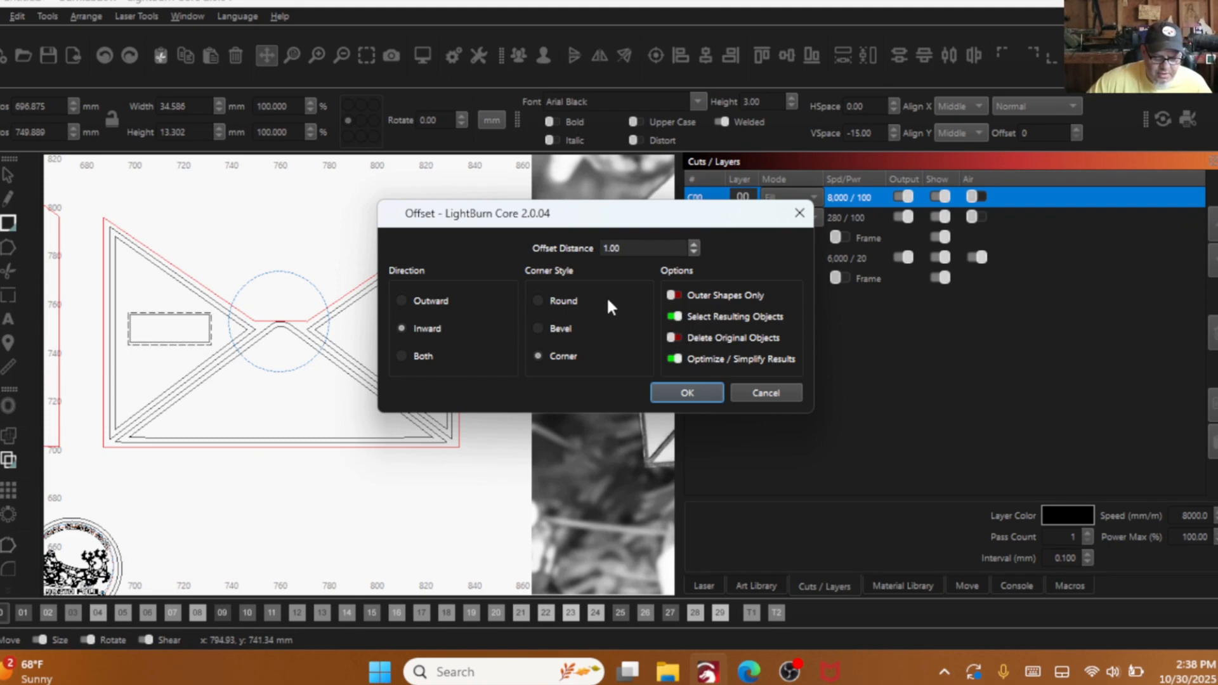
click(677, 390)
scroll(148, 329, up, 4)
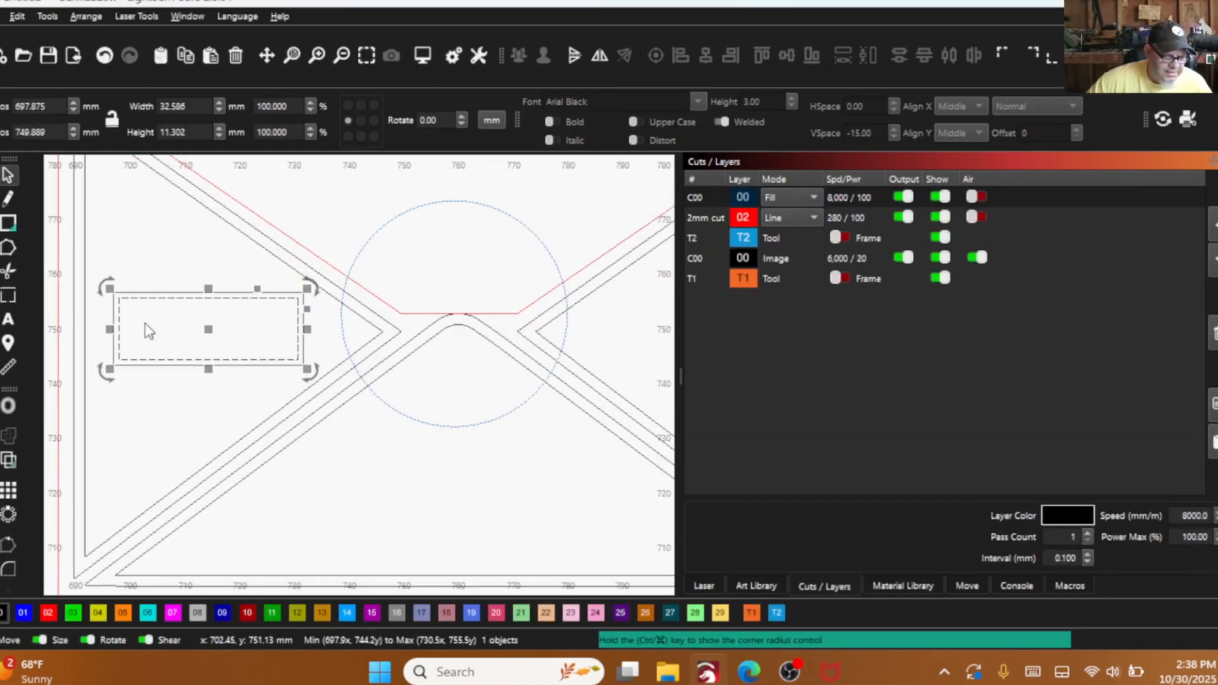
- Add the text "MUST ARRIVE" in Arial Black, 3 mm high, inside the stamp box
click(178, 328)
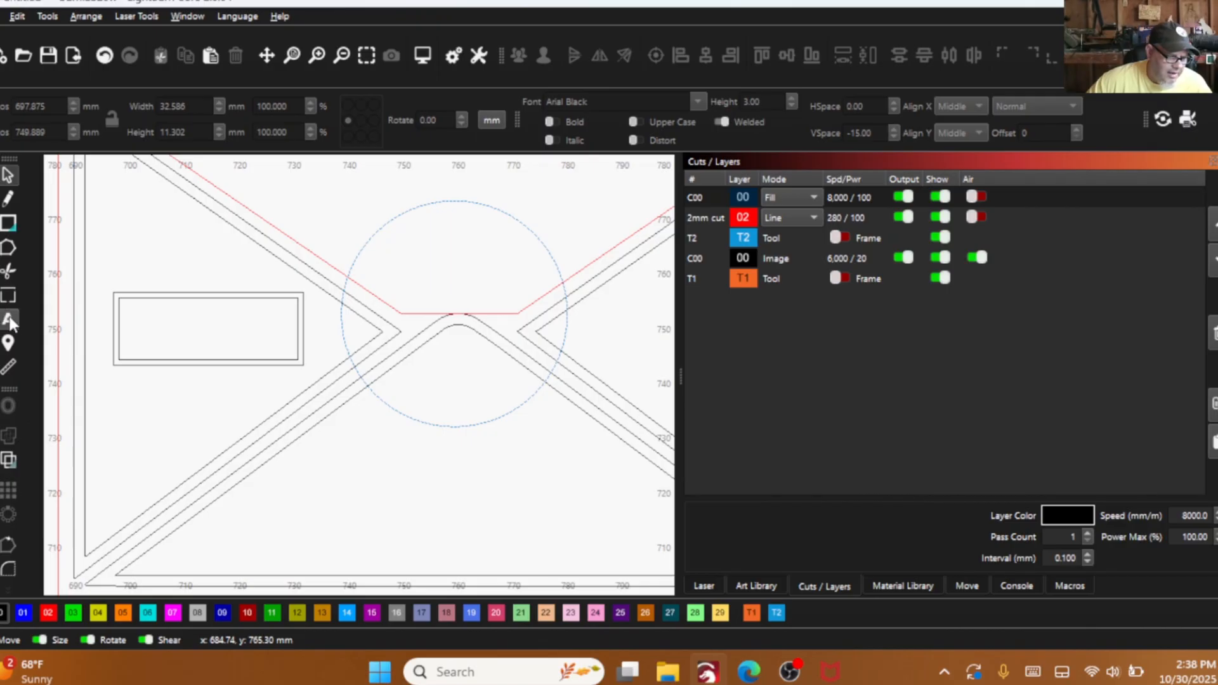
click(10, 322)
click(164, 335)
scroll(114, 375, down, 3)
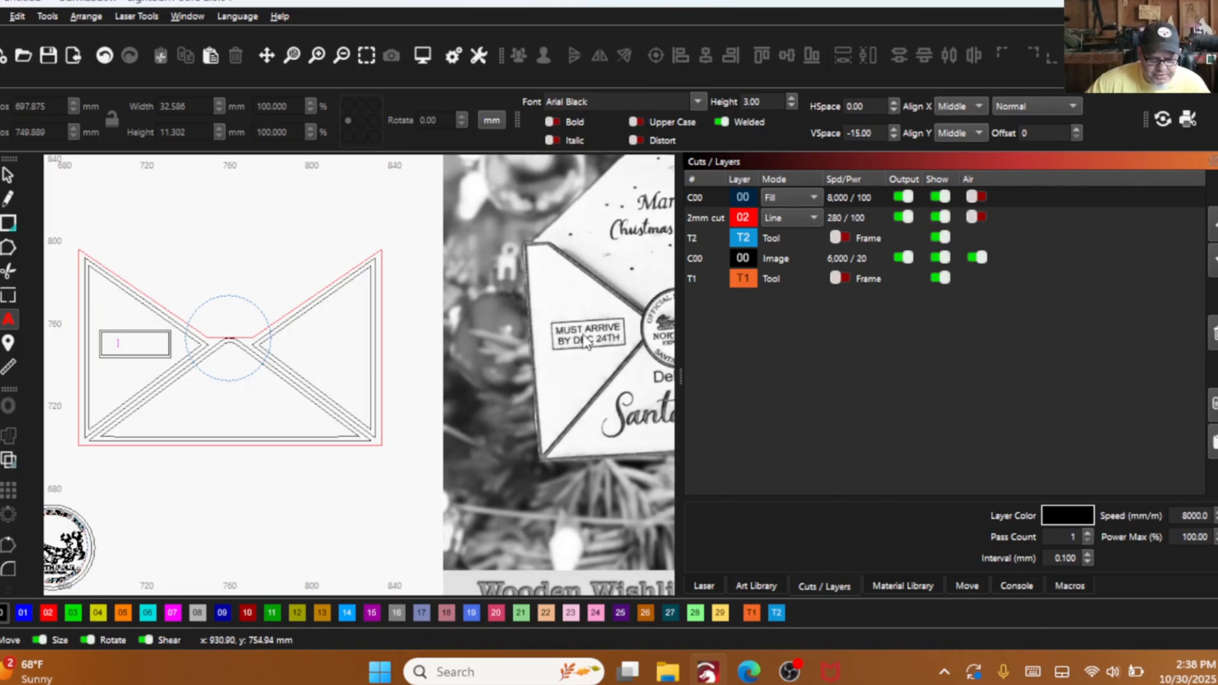
scroll(454, 345, down, 1)
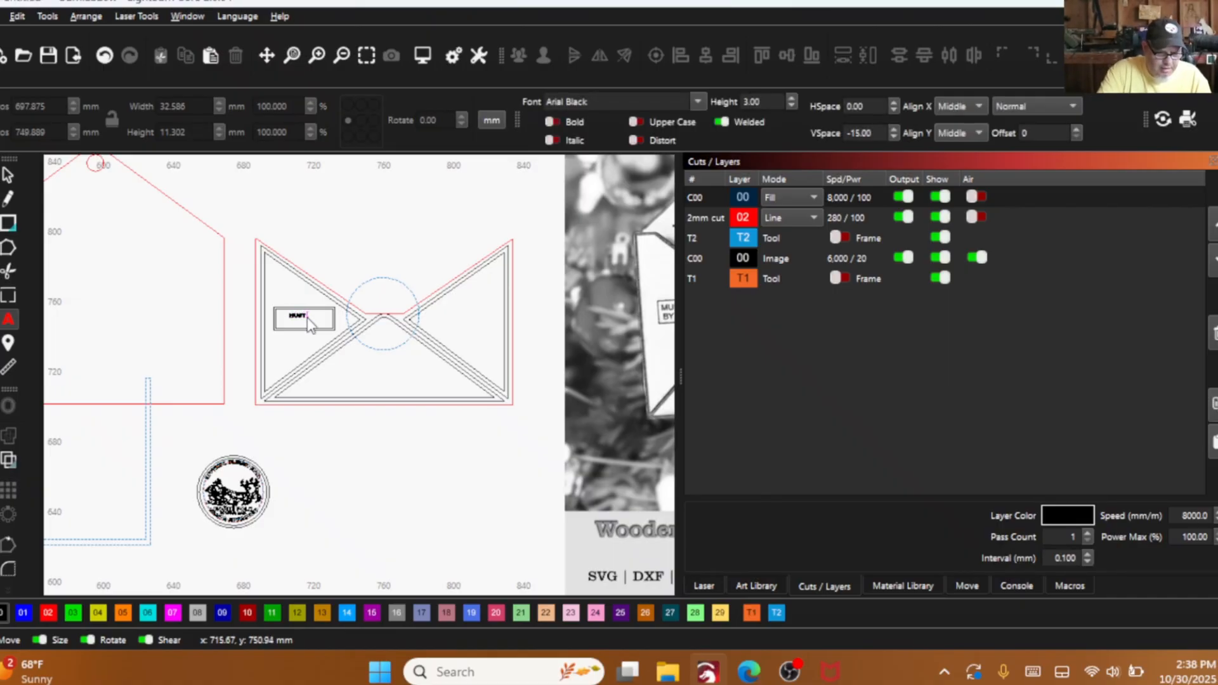
text(ARROW)
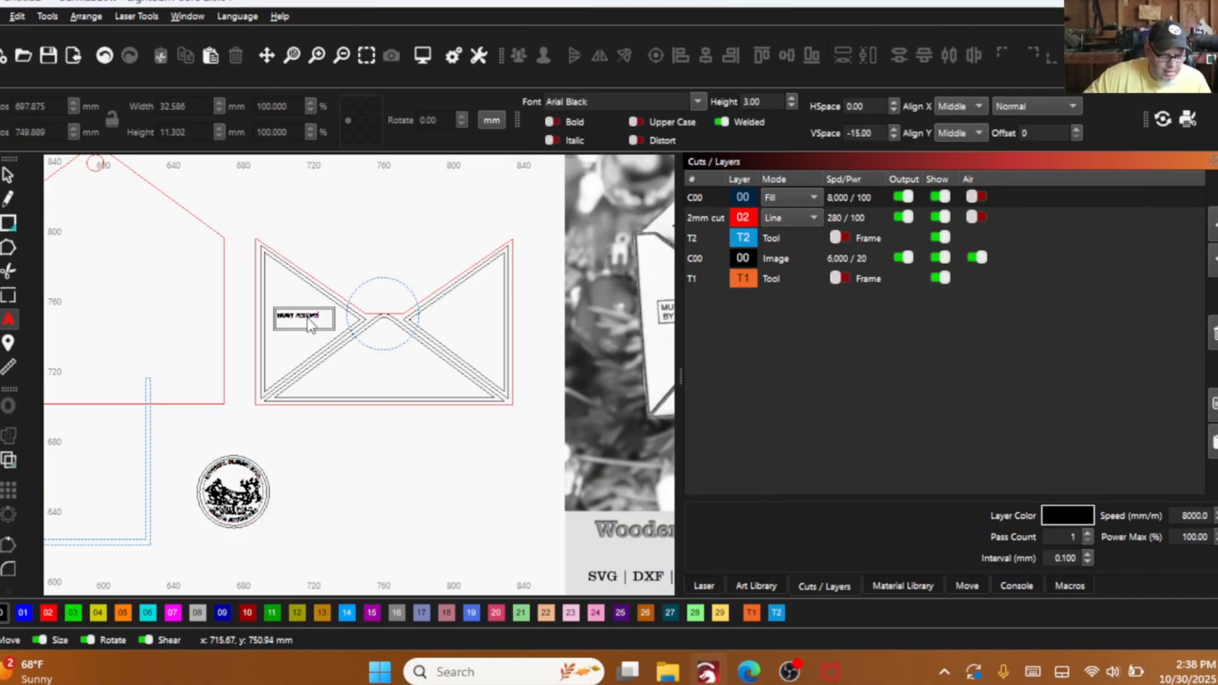
scroll(310, 325, up, 3)
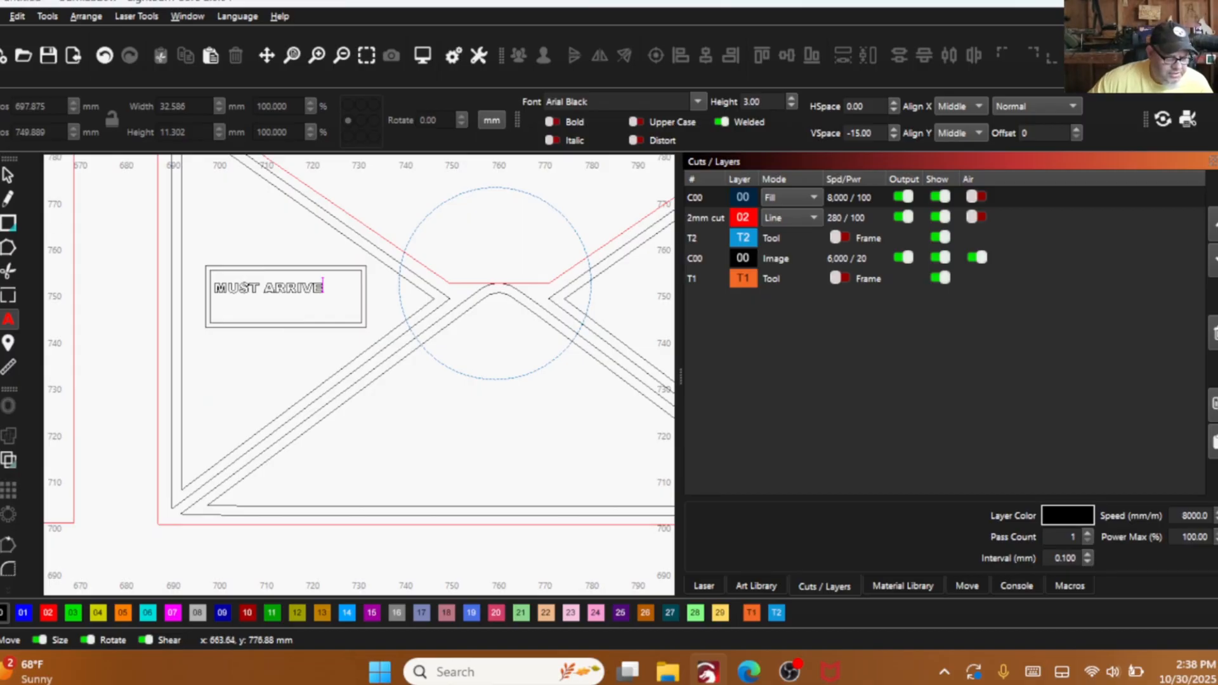
scroll(184, 359, down, 3)
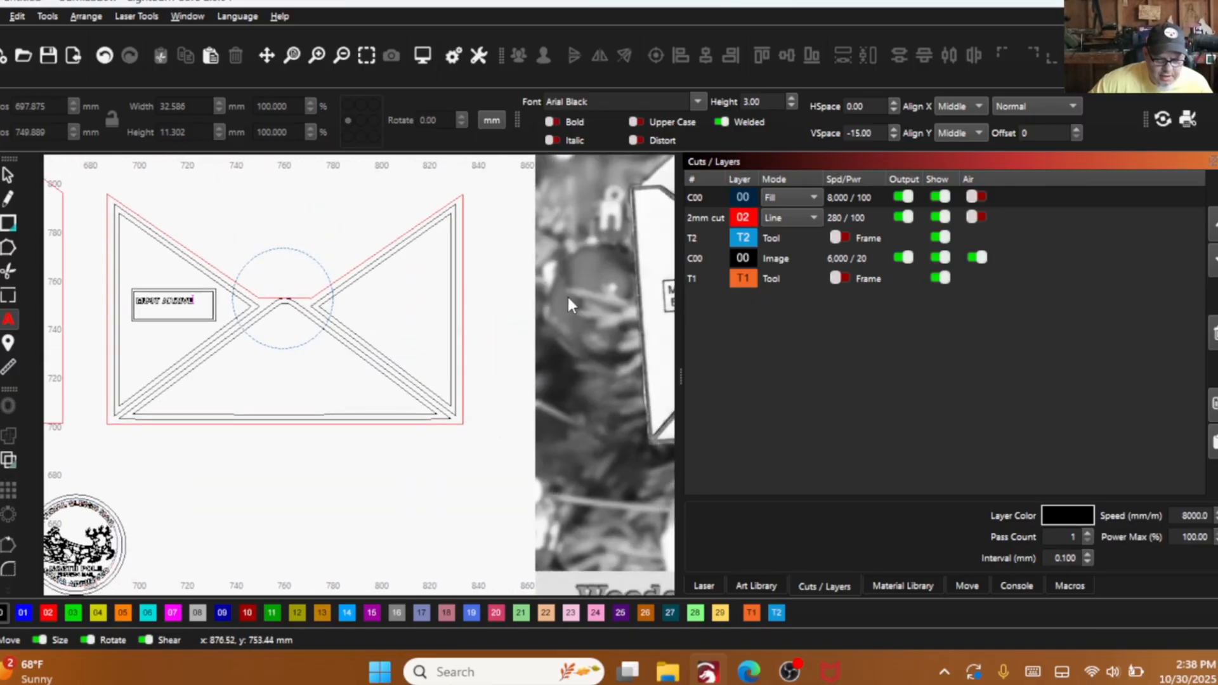
scroll(568, 304, down, 2)
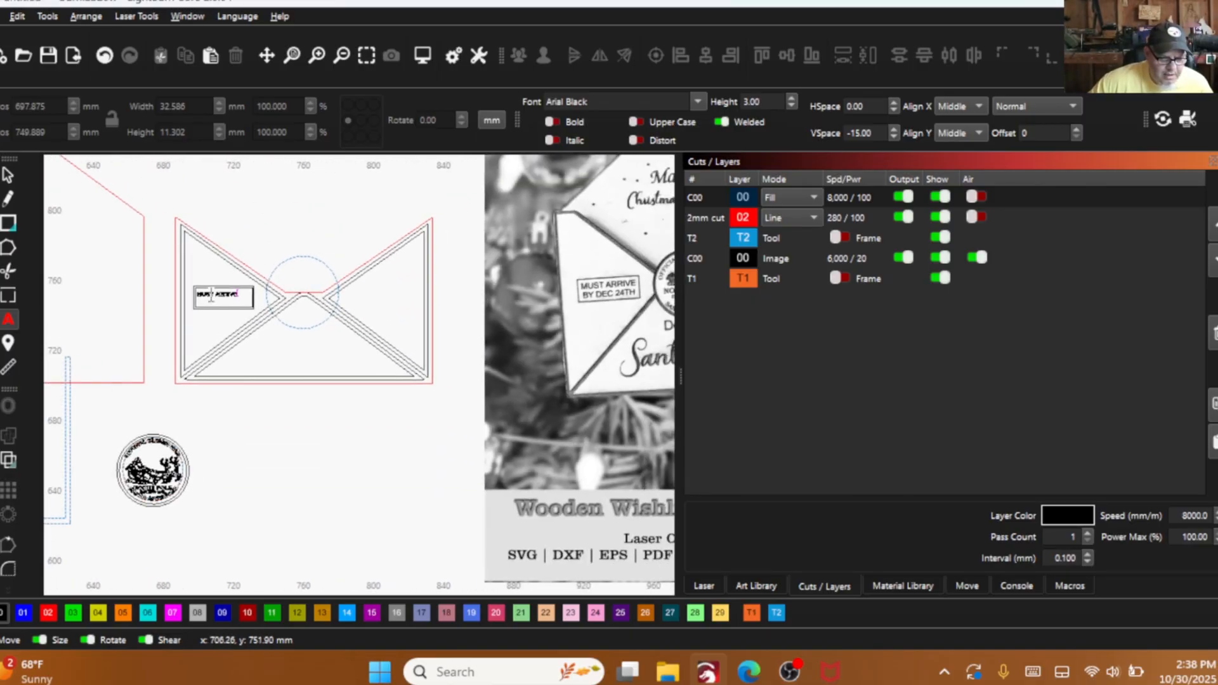
- Enlarge the "MUST ARRIVE" text to about 29.9 mm wide and position it in the upper half of the stamp box
click(7, 175)
scroll(224, 298, up, 5)
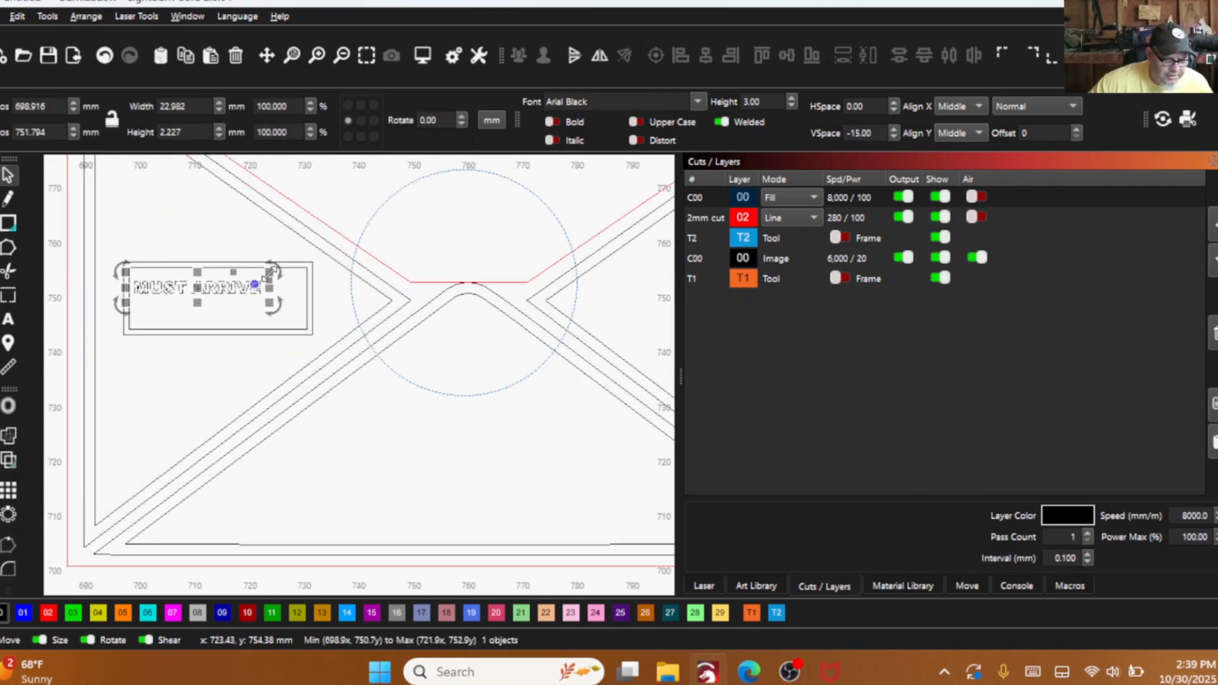
drag(270, 273, 280, 266)
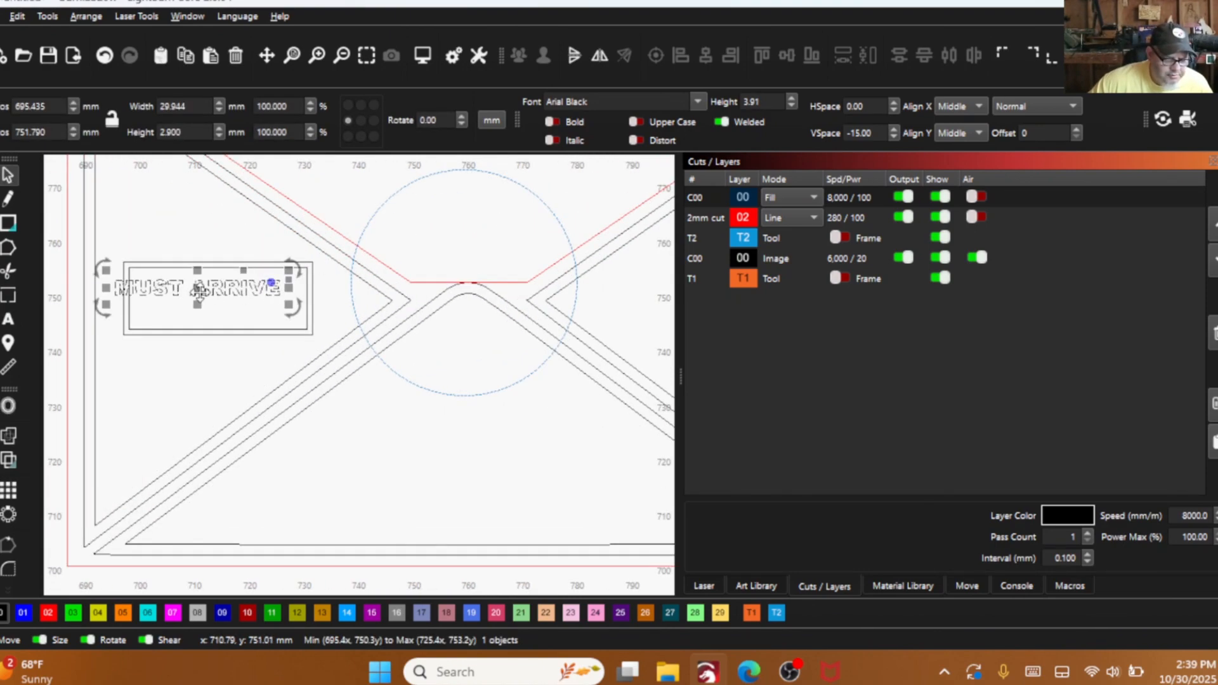
mouse_move(201, 294)
mouse_down()
mouse_move(228, 295)
mouse_move(218, 284)
mouse_up()
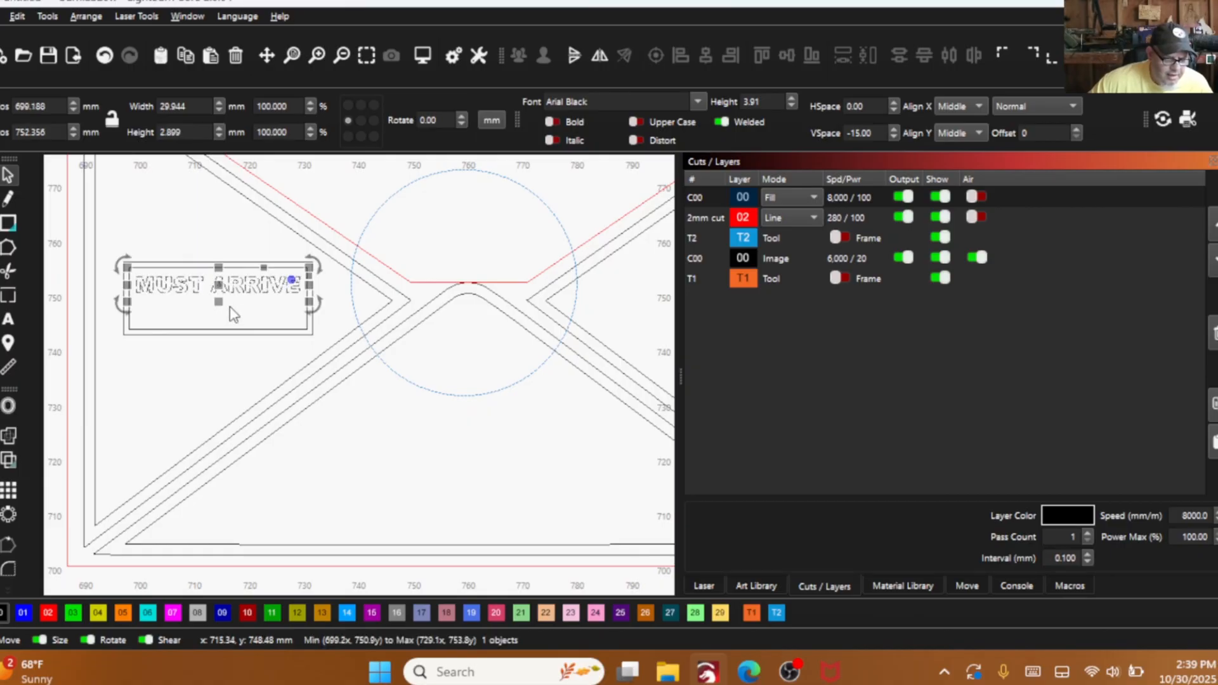
- Add the text "BY DEC. 24TH" beneath "MUST ARRIVE" inside the stamp box, matching the wording in the product photo
scroll(164, 336, down, 5)
scroll(544, 367, down, 4)
drag(544, 367, 353, 341)
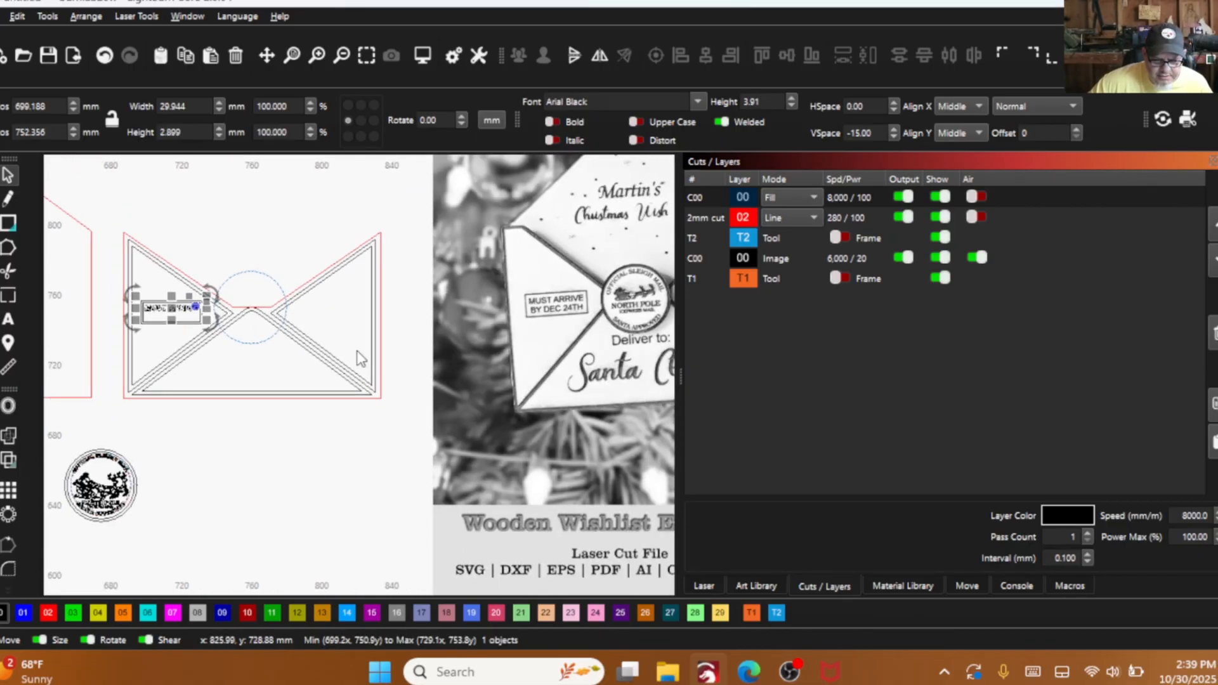
scroll(380, 349, up, 2)
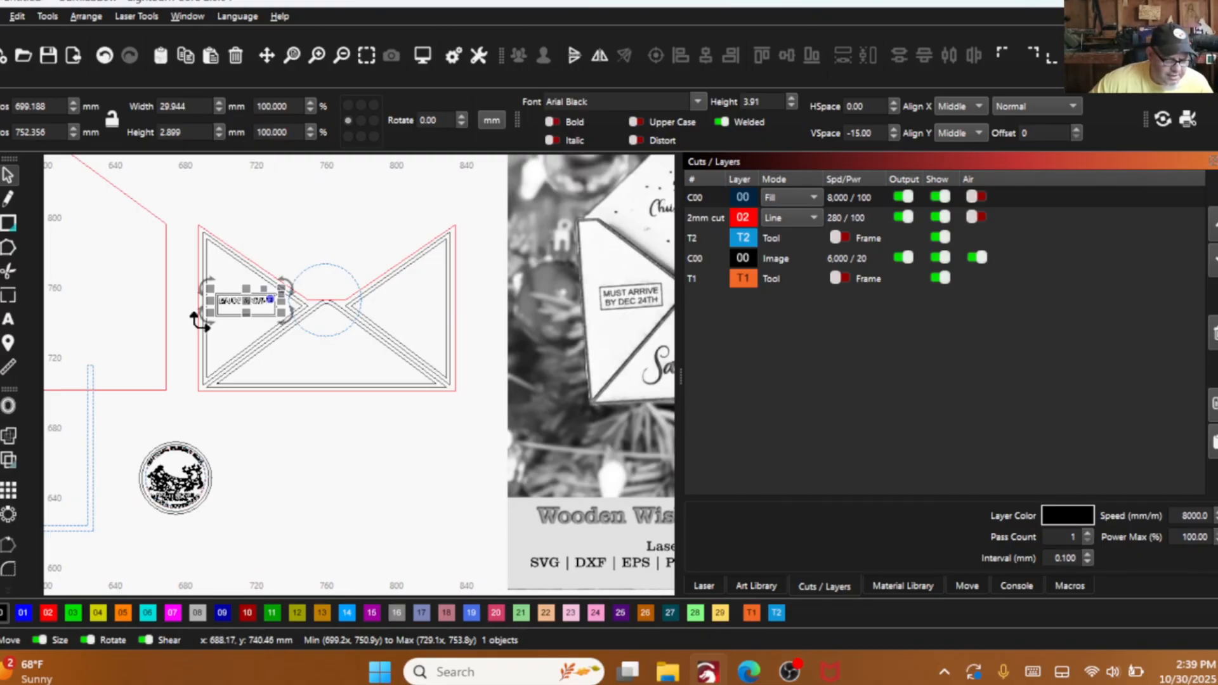
scroll(196, 321, up, 3)
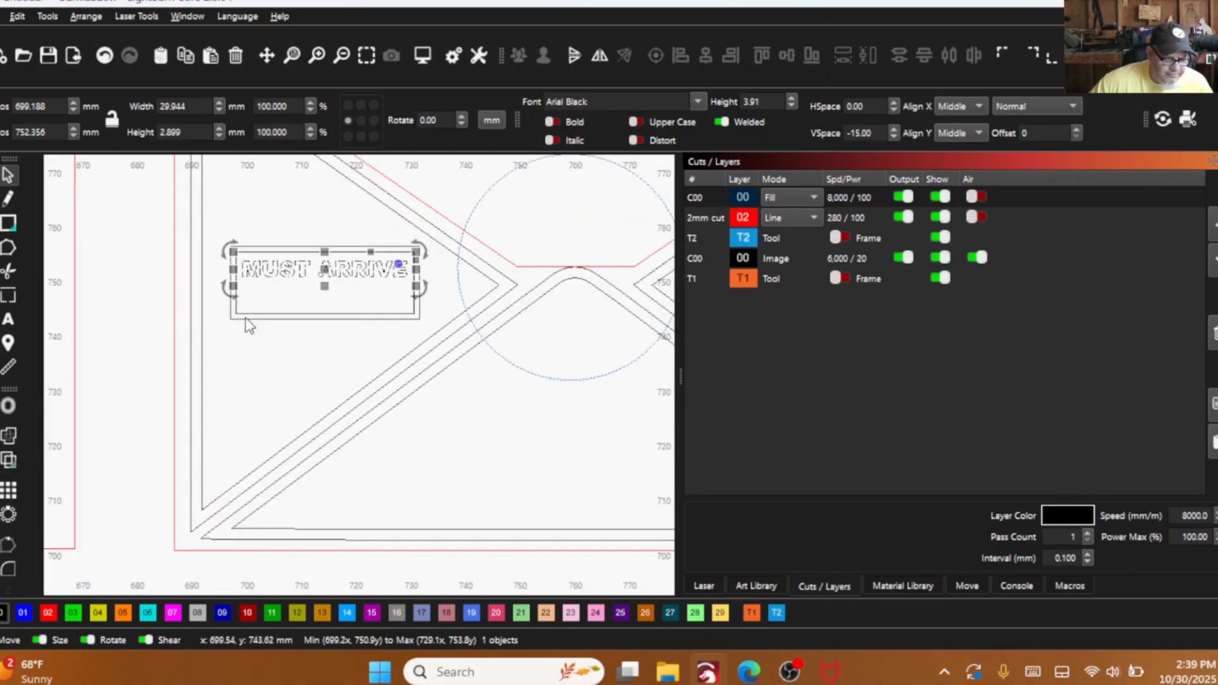
click(8, 318)
click(378, 310)
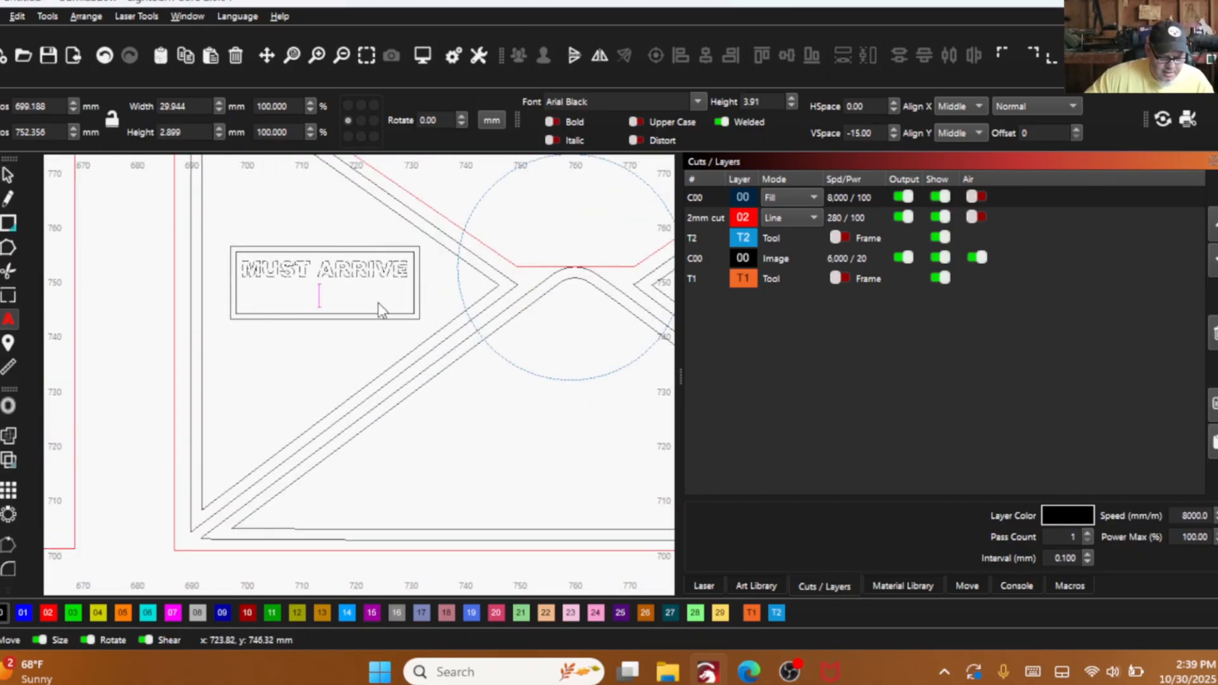
key(Return)
text(BY)
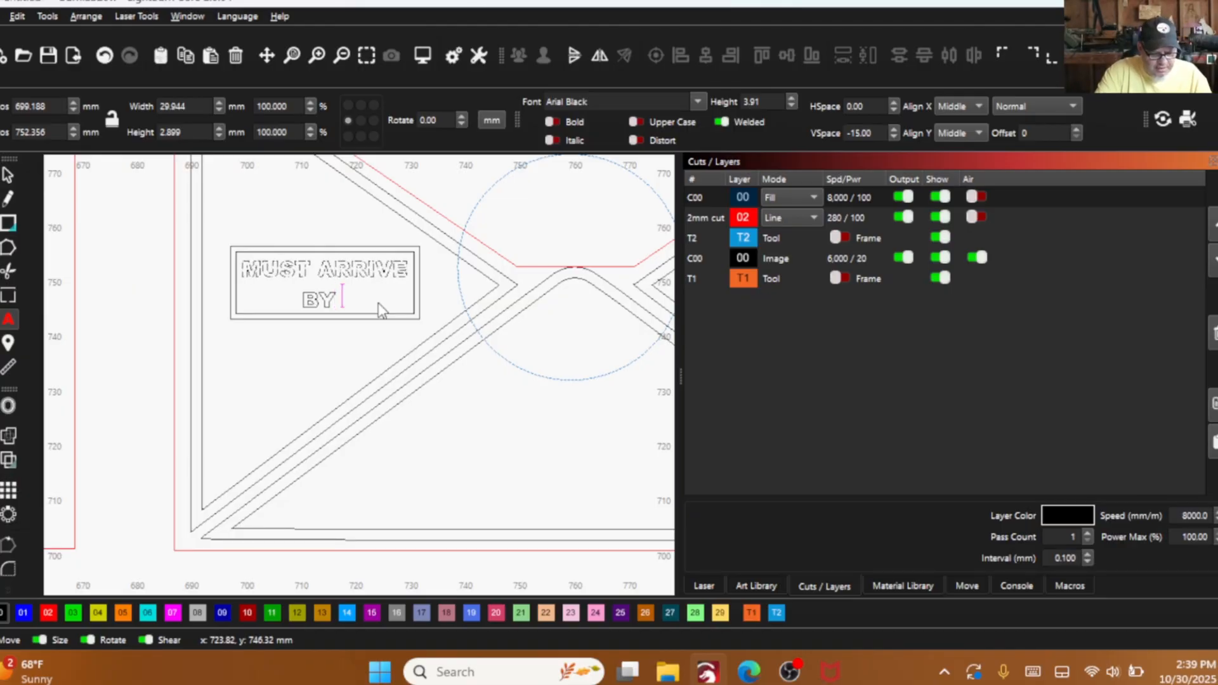
text( DEC.)
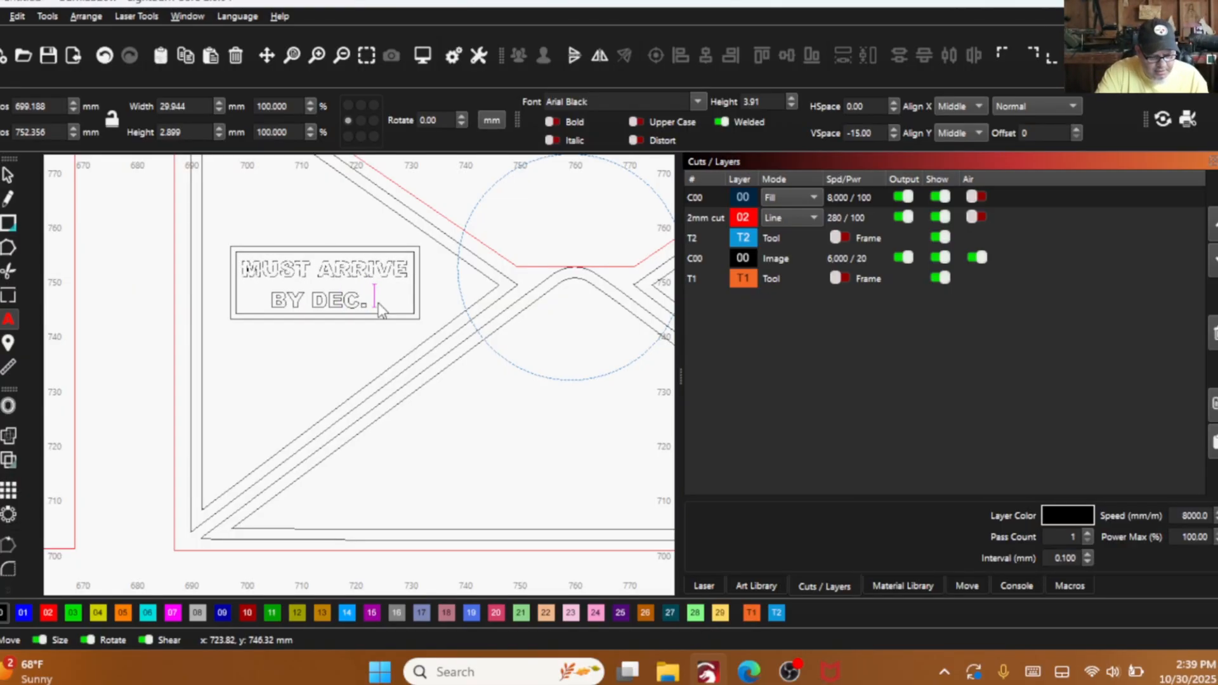
text( 24TH)
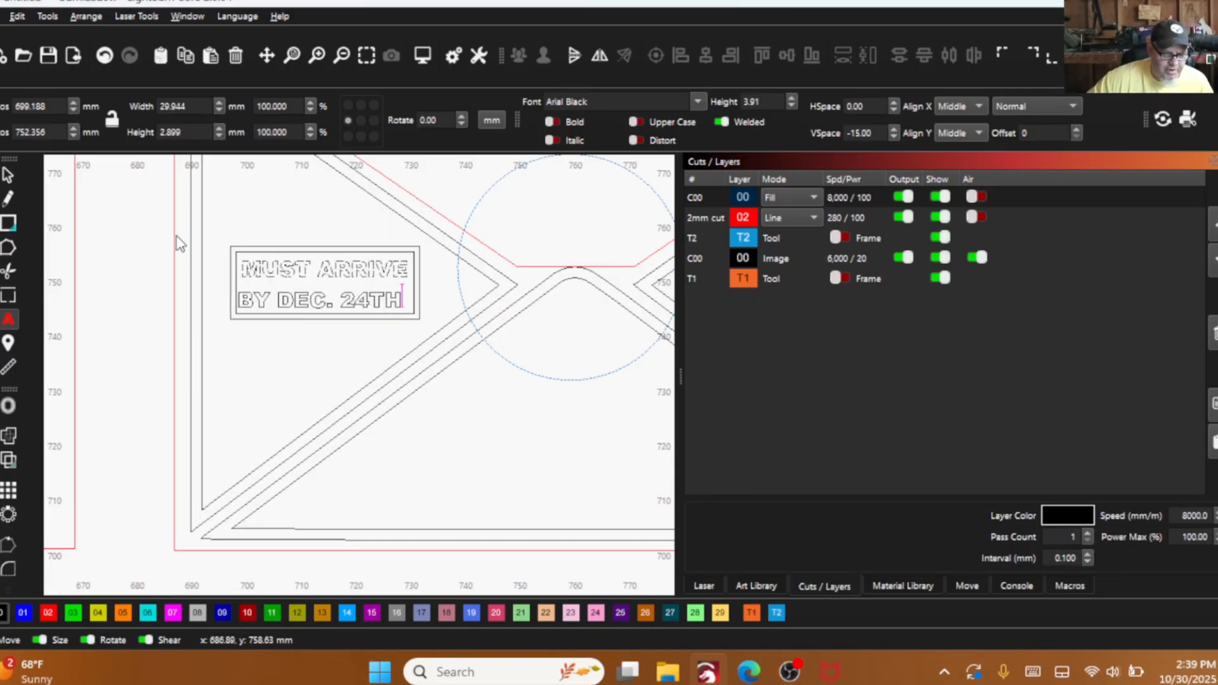
- Move the "BY DEC. 24TH" line slightly up and across so it sits under "MUST ARRIVE" within the inner rectangle
click(12, 174)
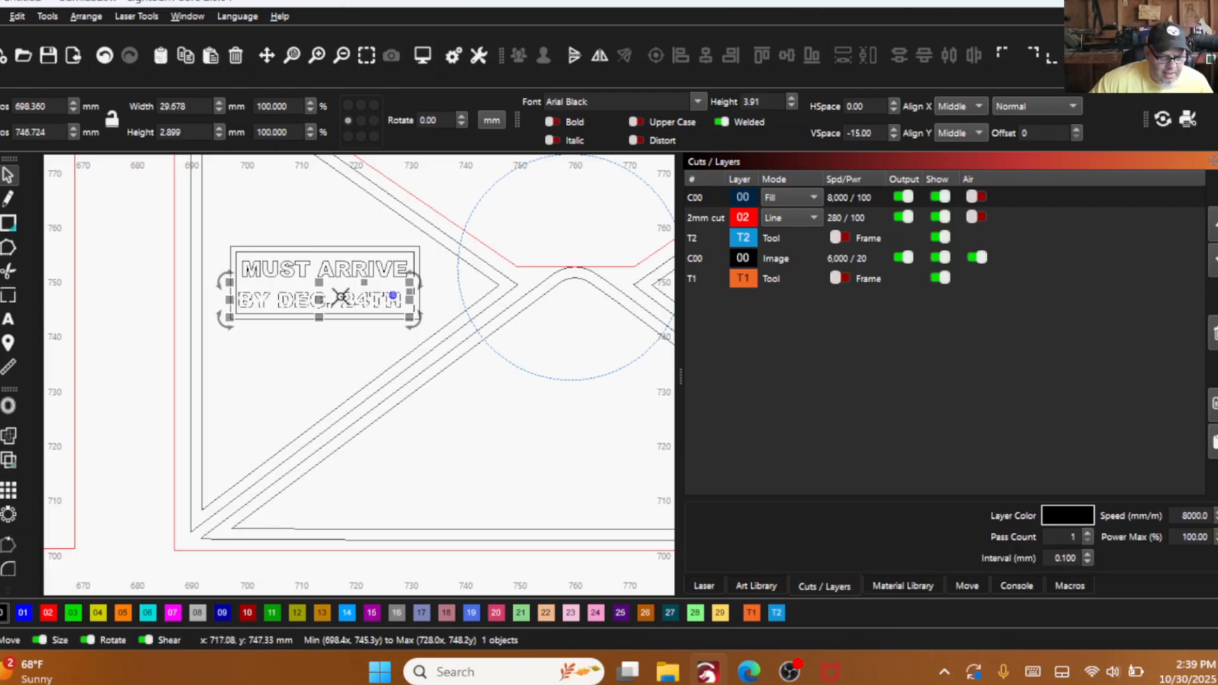
drag(319, 300, 326, 296)
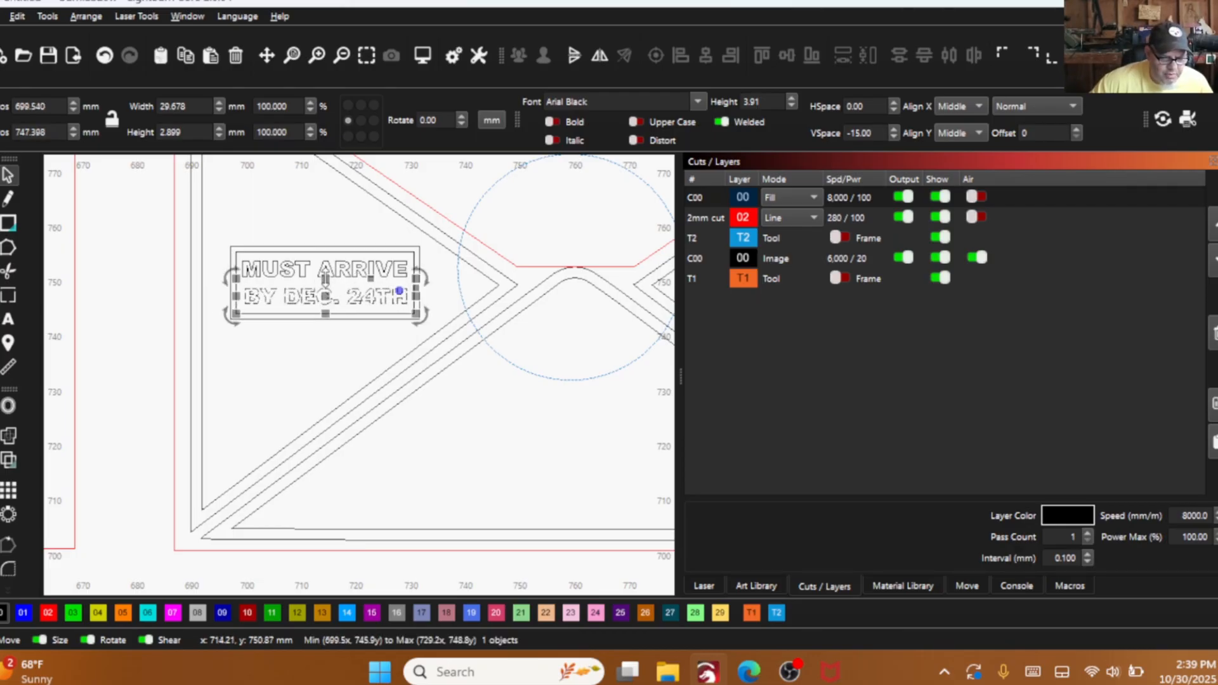
scroll(311, 296, up, 2)
scroll(298, 339, down, 1)
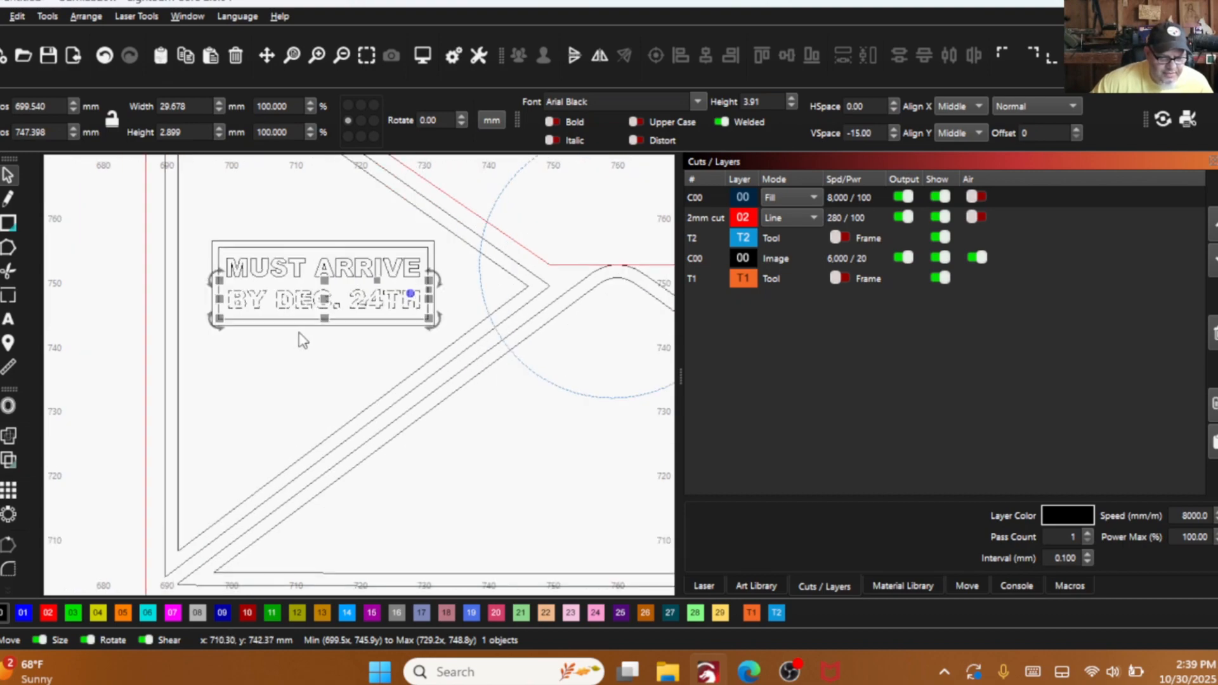
- Align each of the two stamp text lines with the inner rectangle along their vertical centres
click(310, 244)
click(272, 380)
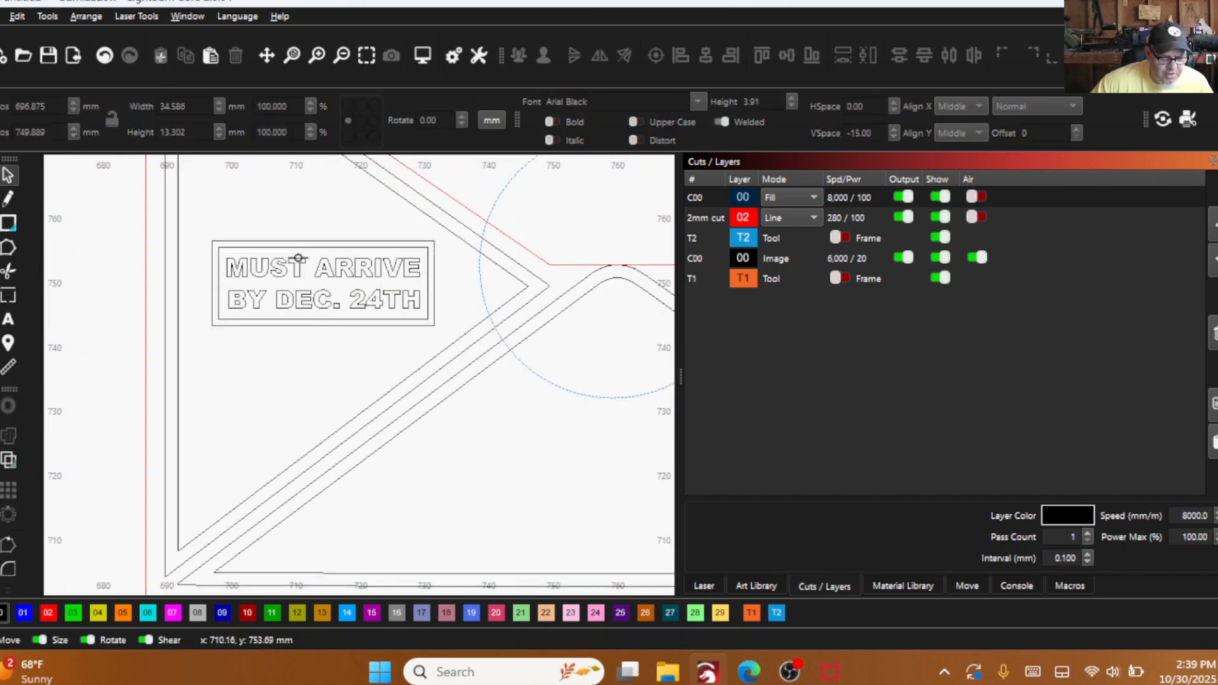
click(330, 269)
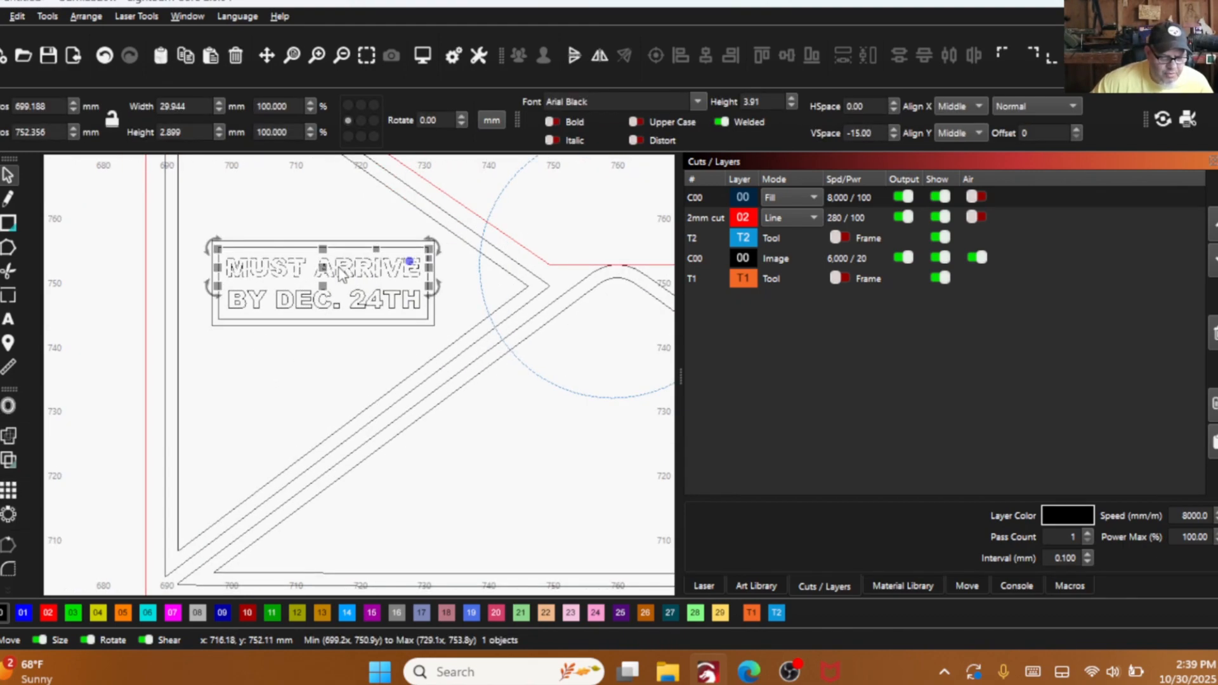
shift+click(355, 244)
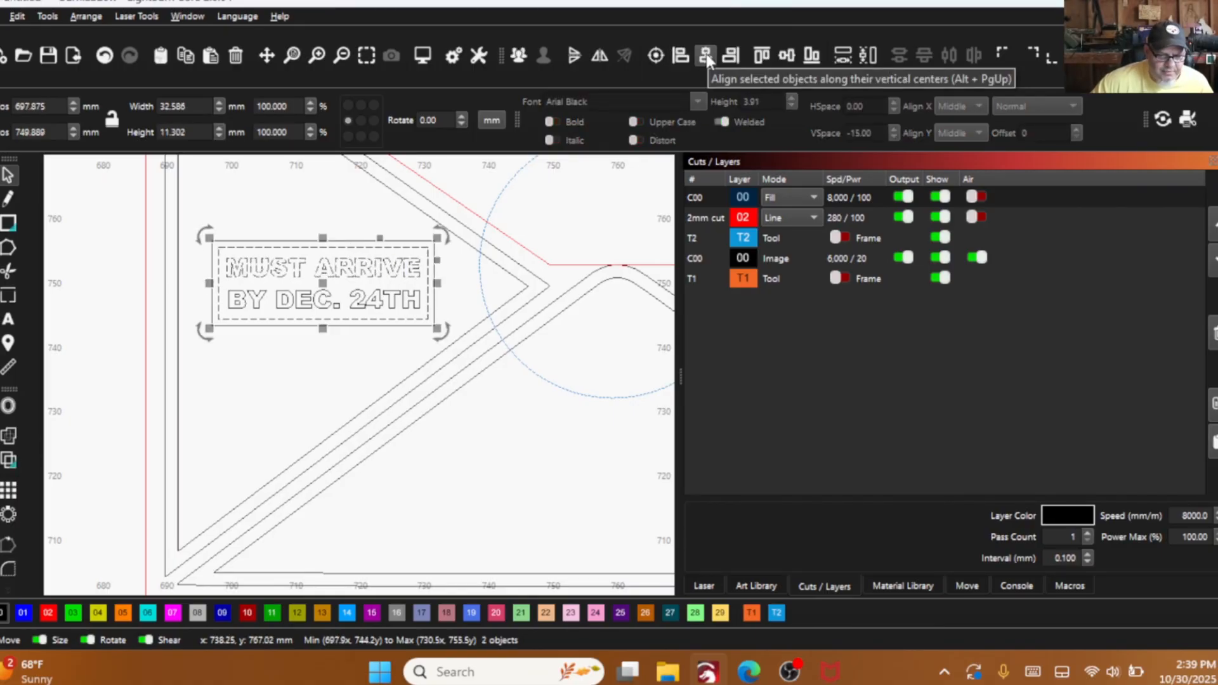
click(301, 303)
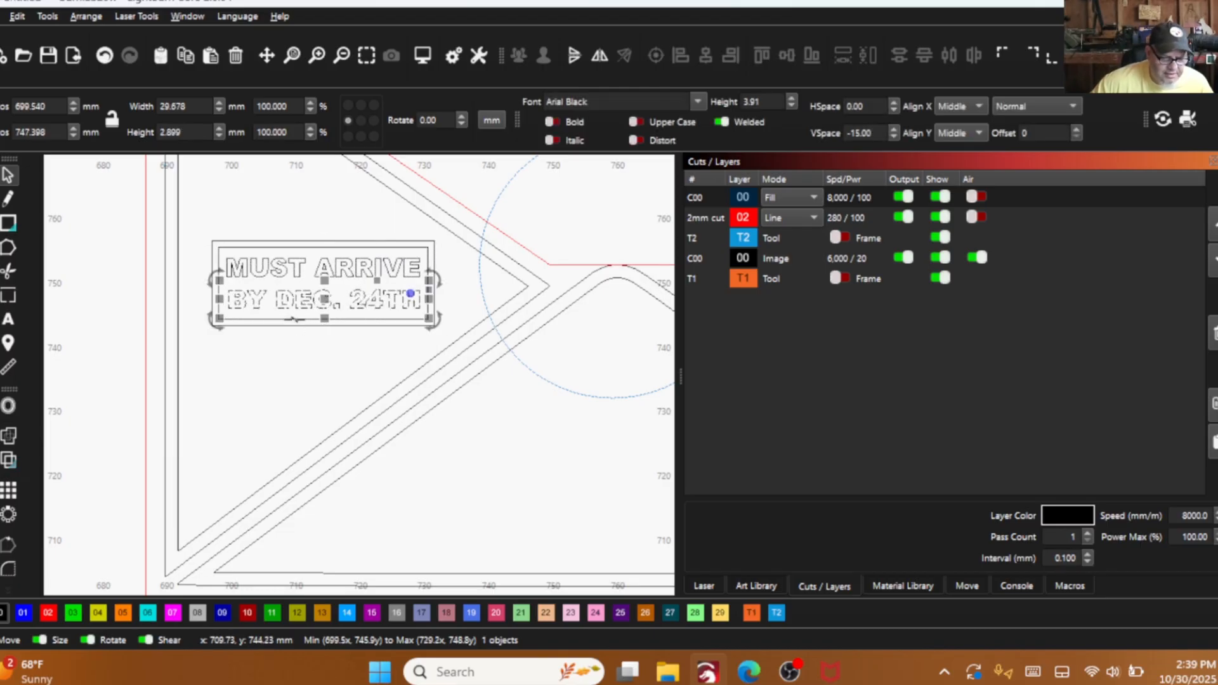
shift+click(295, 318)
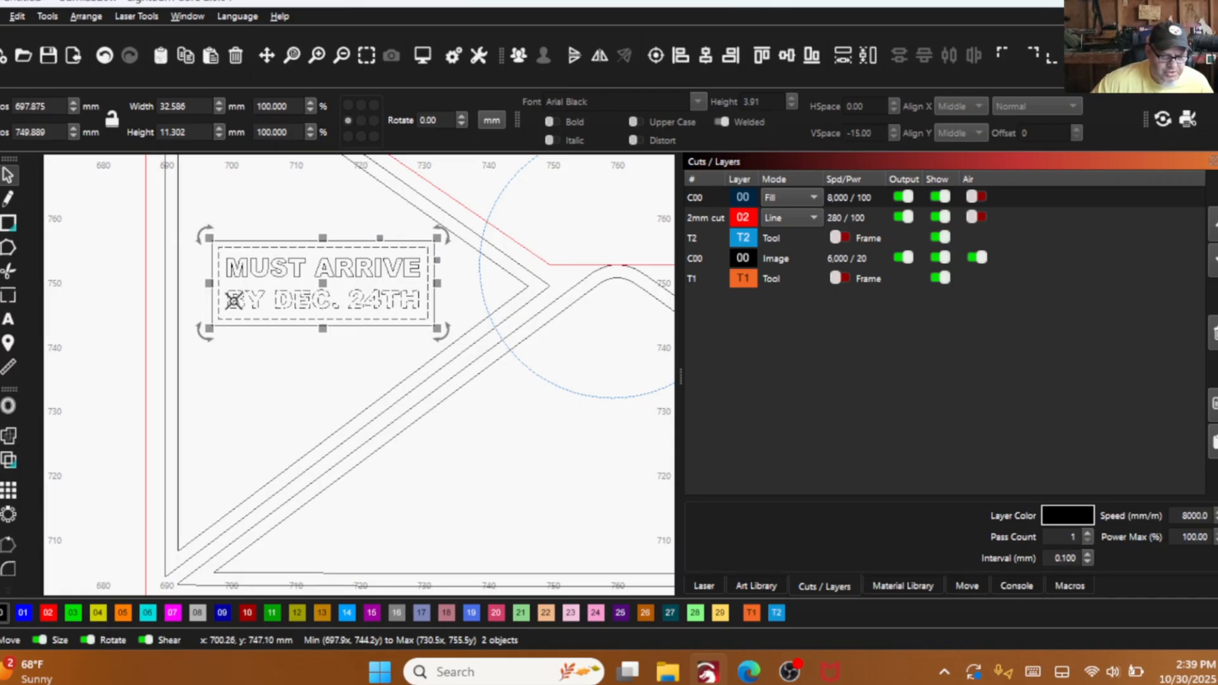
scroll(320, 329, down, 5)
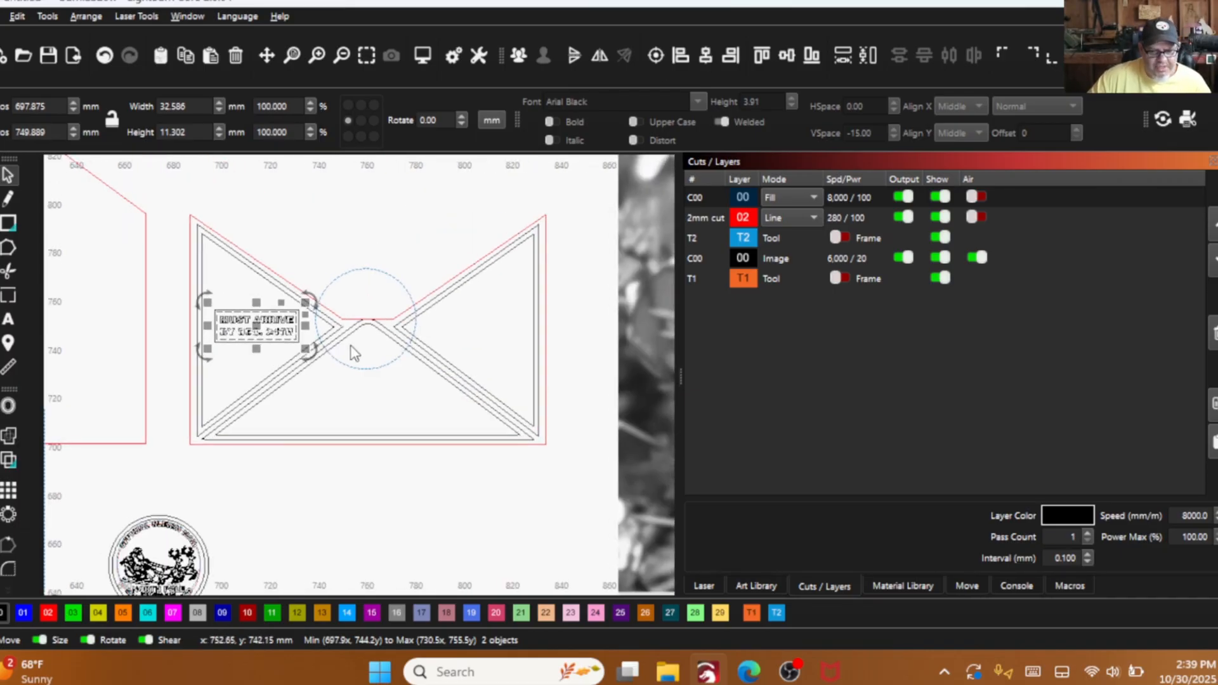
scroll(354, 404, down, 2)
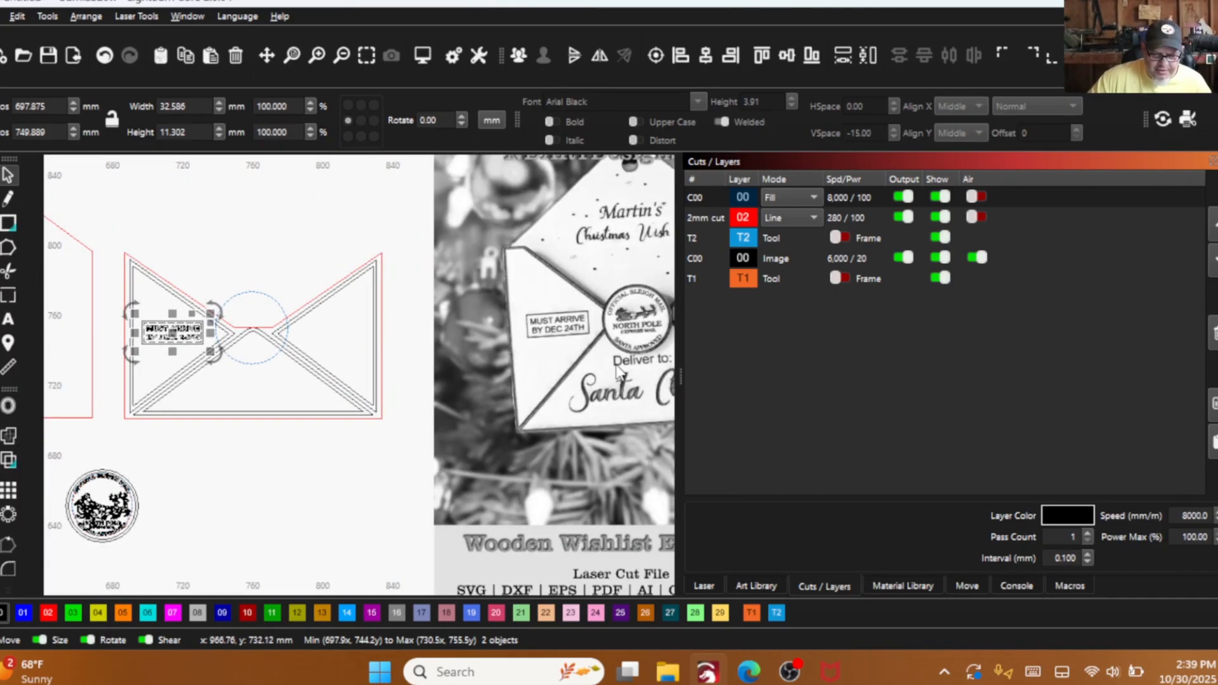
scroll(282, 378, down, 2)
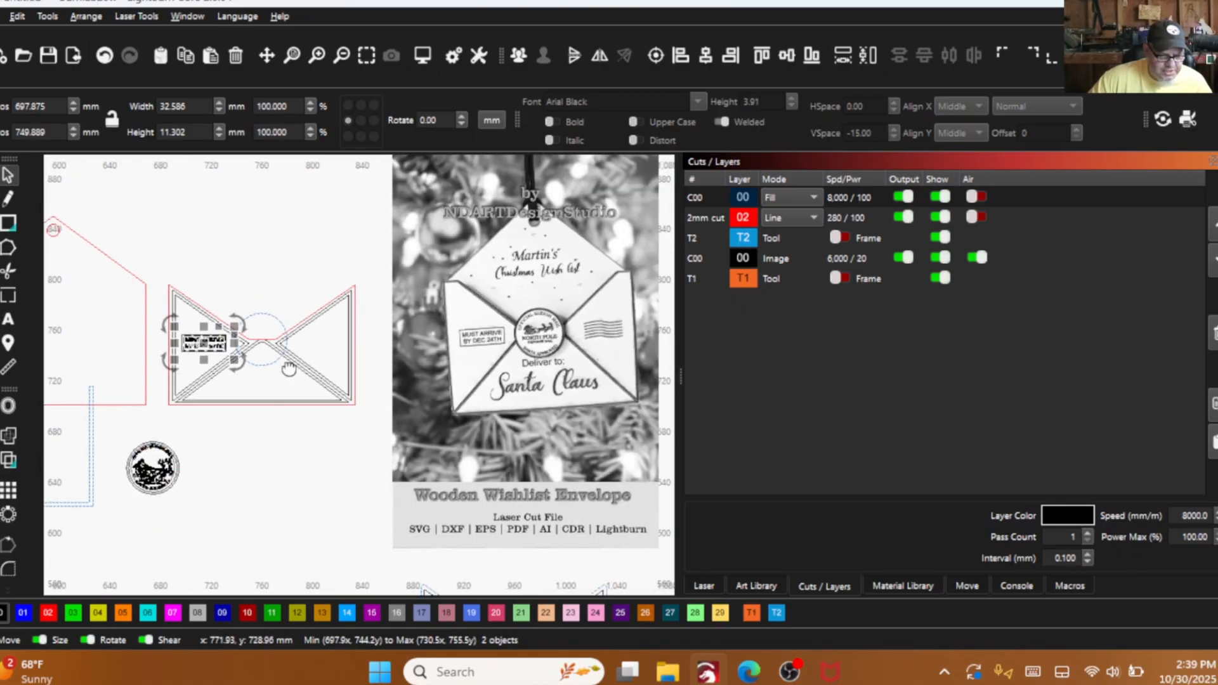
scroll(325, 385, up, 5)
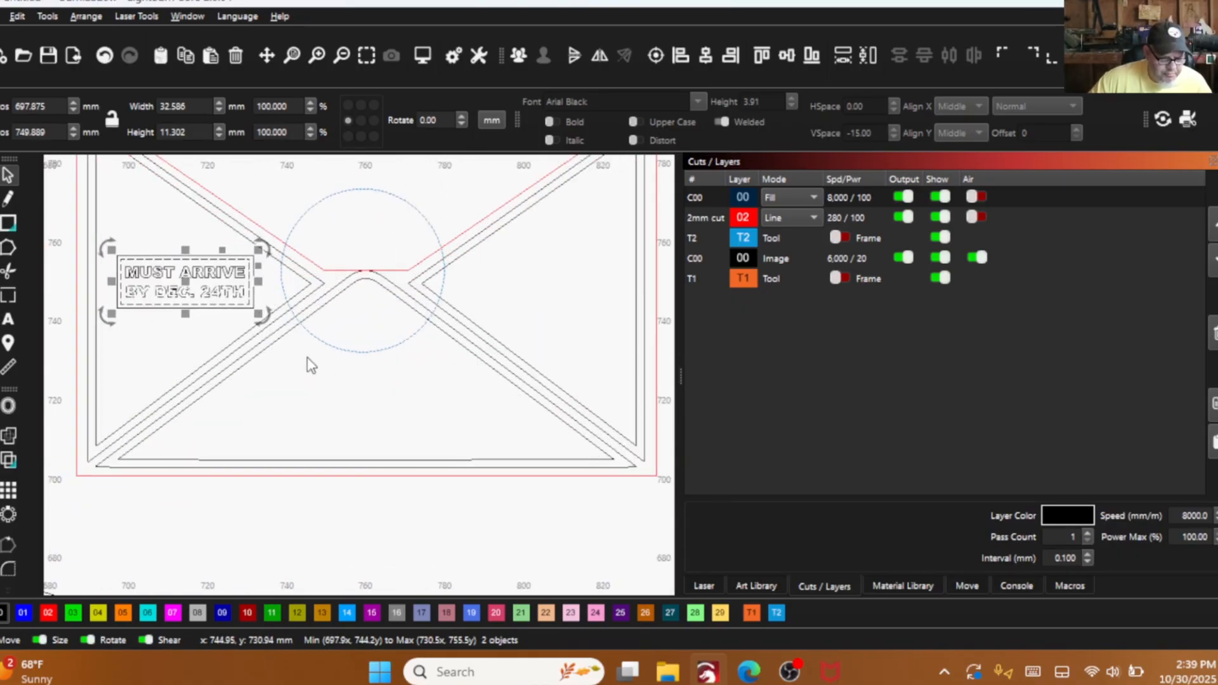
- Add the text "DELIVER TO" in Arial Black below the seal circle and move it to sit roughly centred under the circle
click(9, 316)
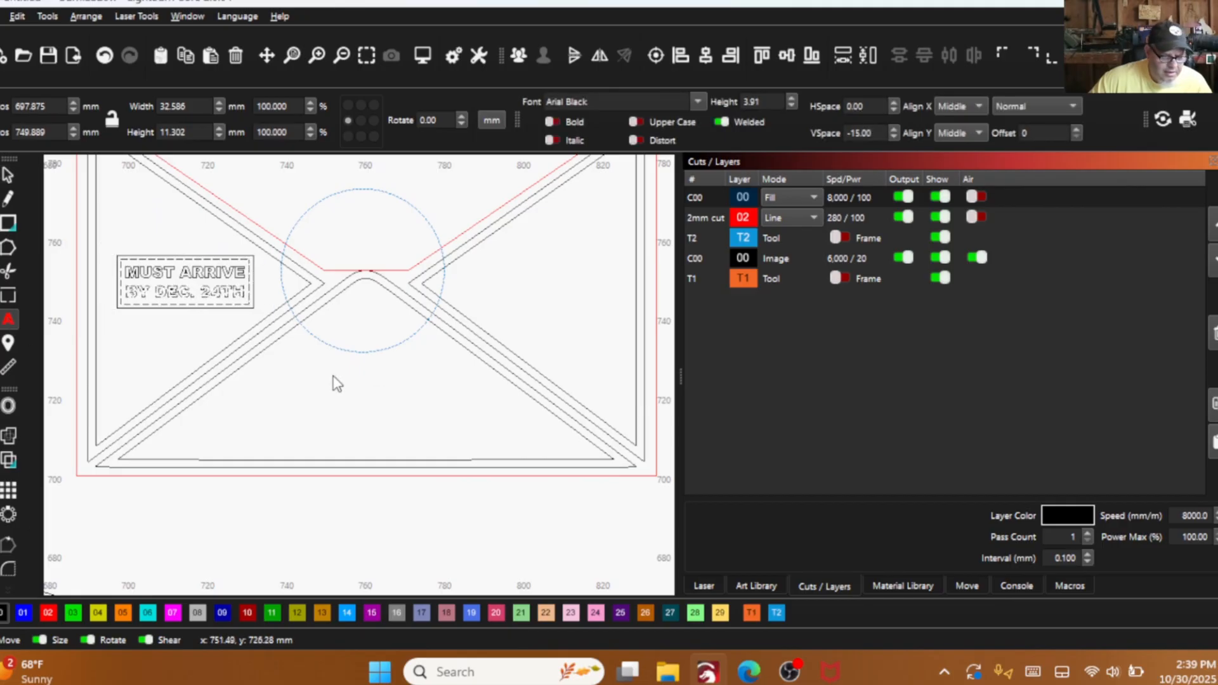
click(330, 373)
text(DELIVER TO)
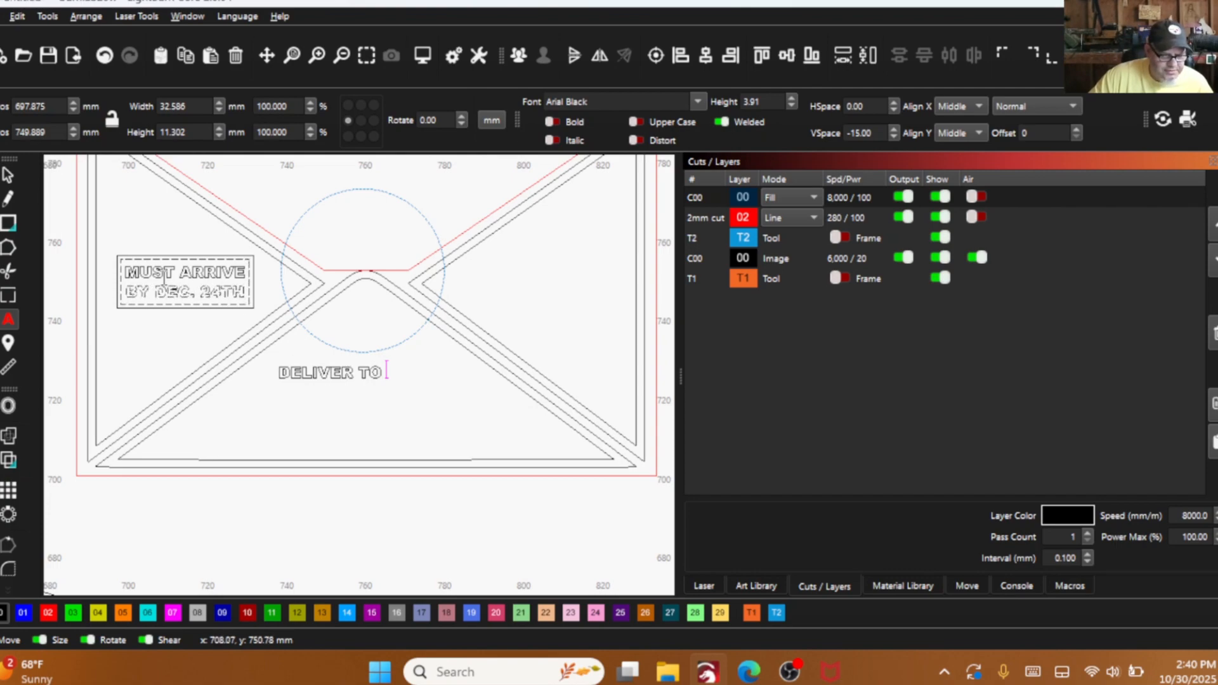
click(183, 234)
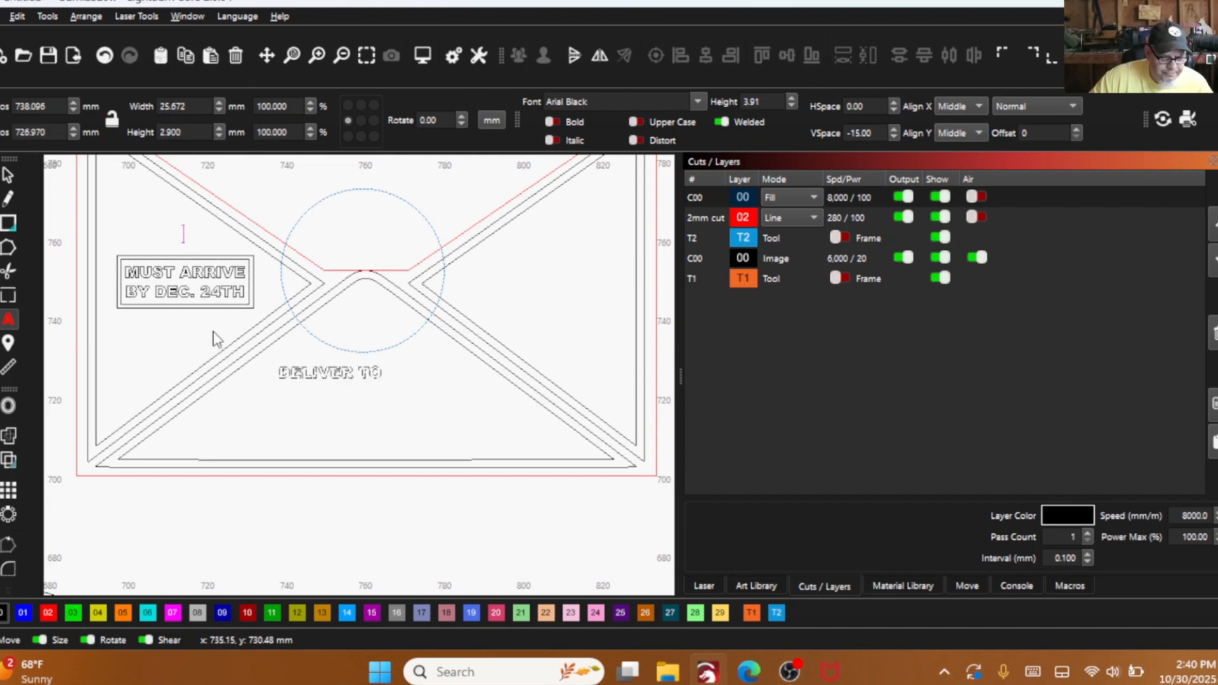
click(7, 176)
click(329, 373)
scroll(341, 399, up, 4)
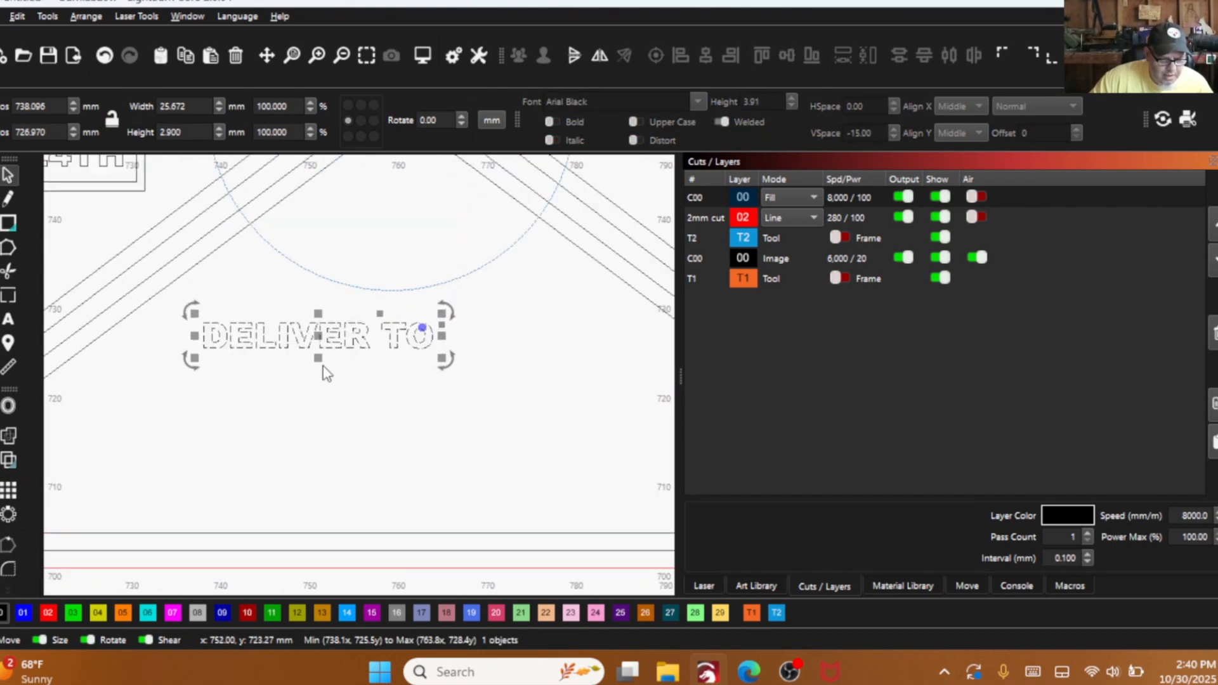
drag(367, 342, 392, 338)
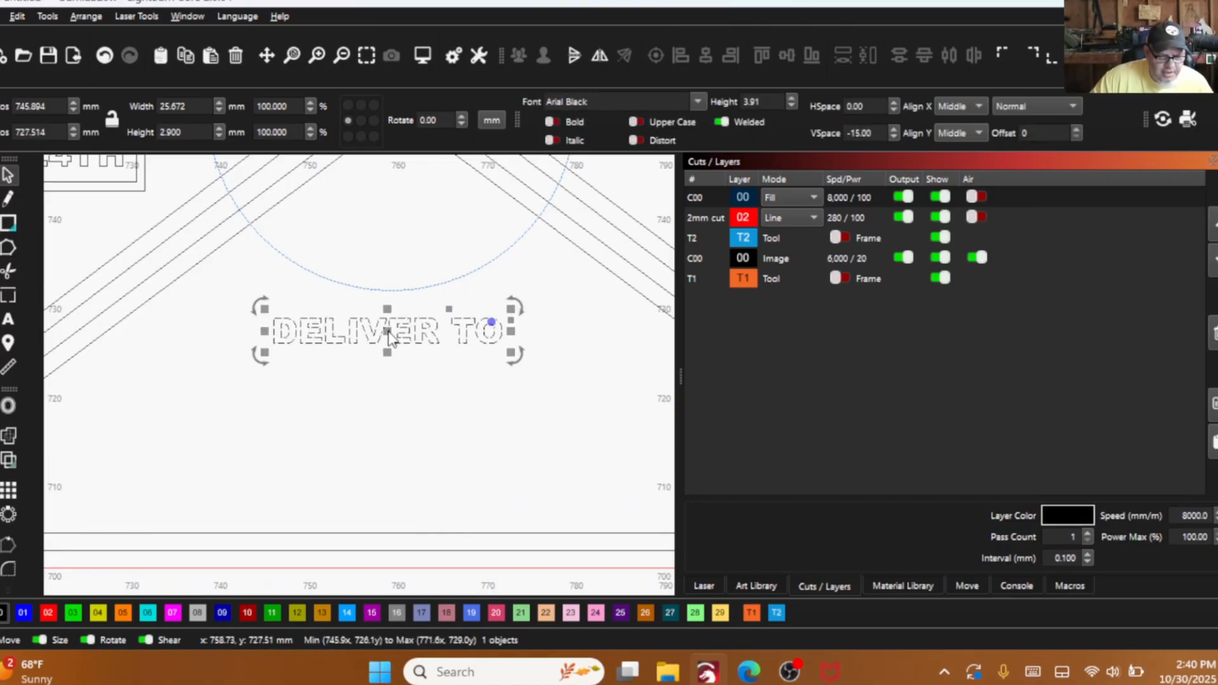
- Append a colon to the "DELIVER TO" text to match the wording in the product photo
scroll(381, 337, down, 5)
scroll(466, 350, down, 3)
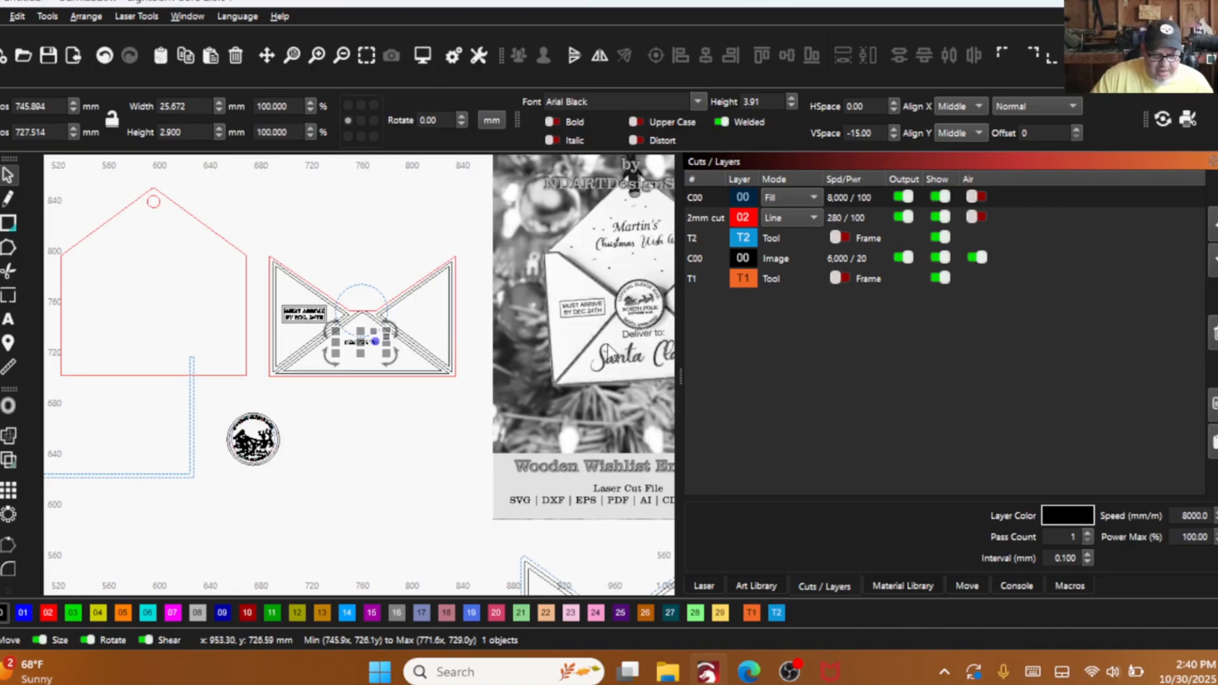
scroll(393, 341, up, 6)
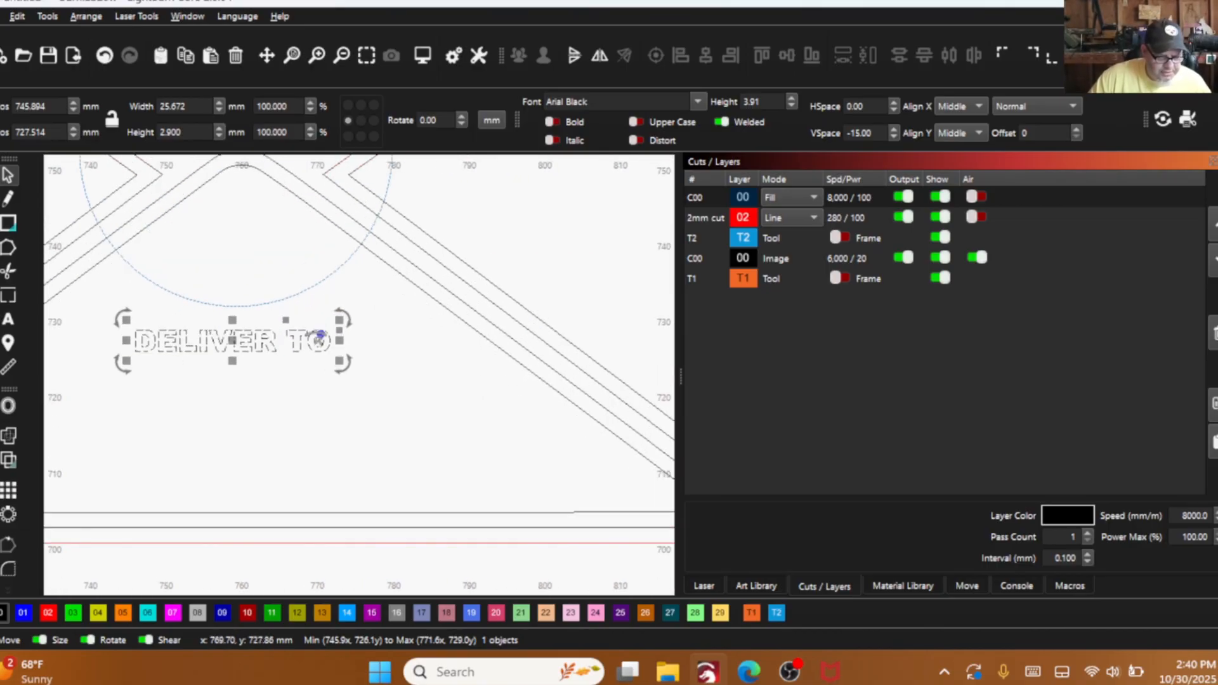
click(8, 319)
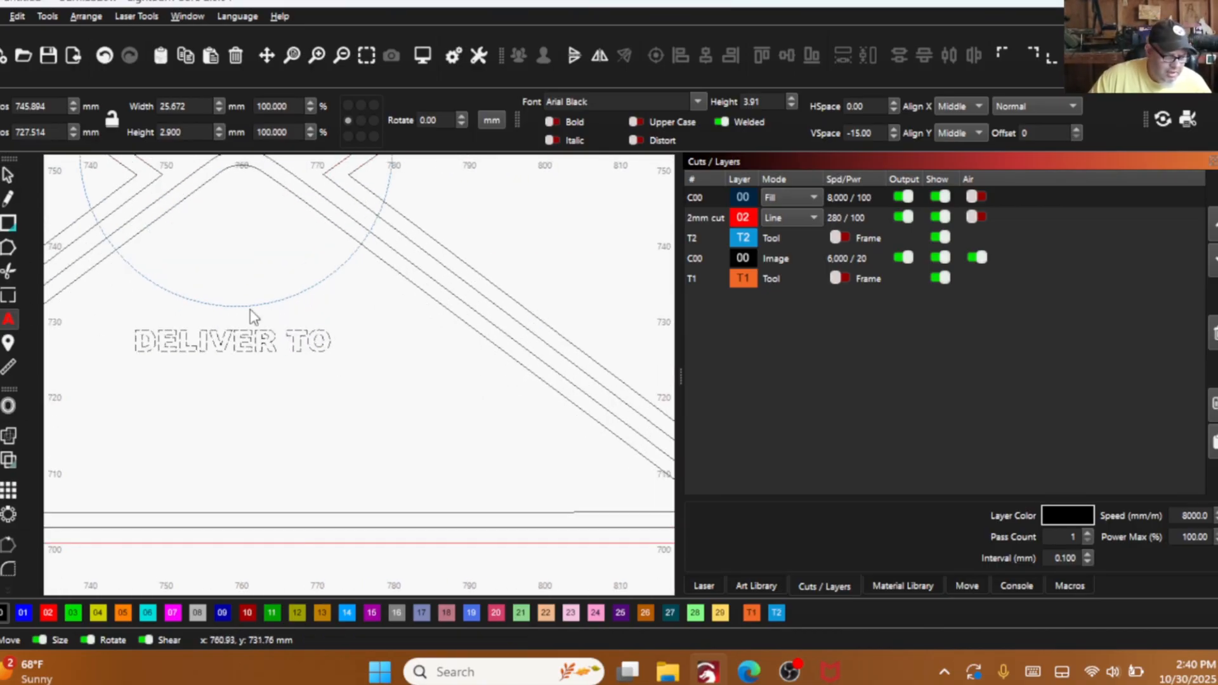
click(341, 352)
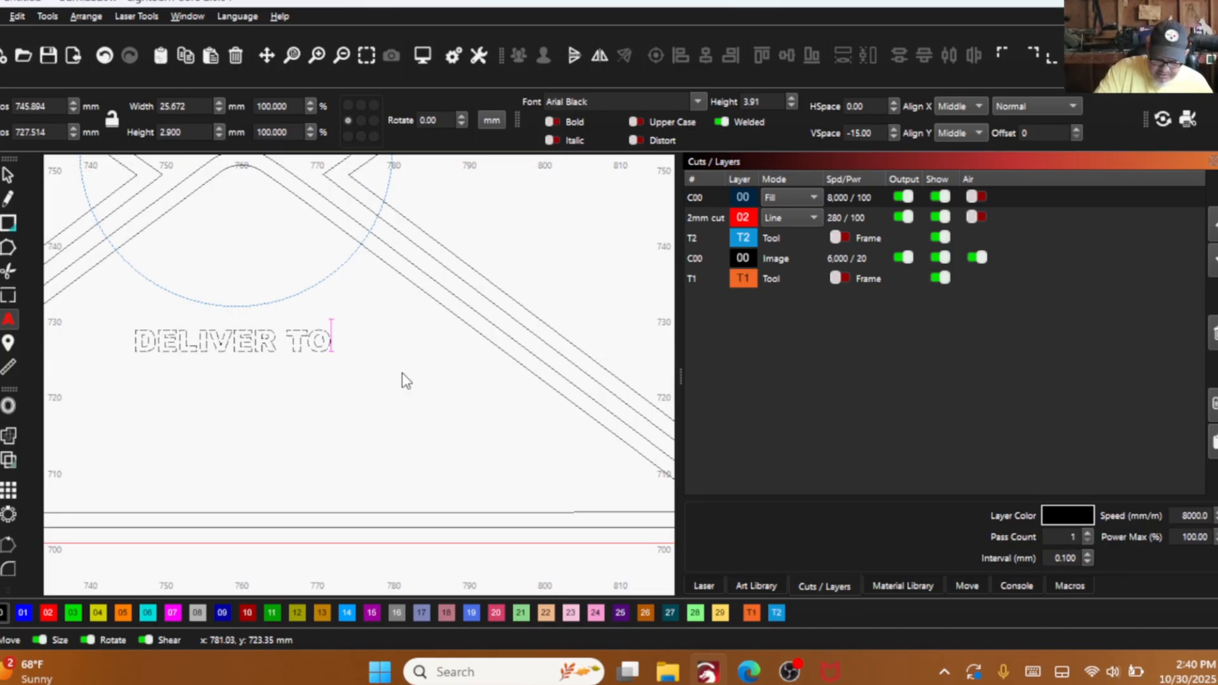
text(;)
key(BackSpace)
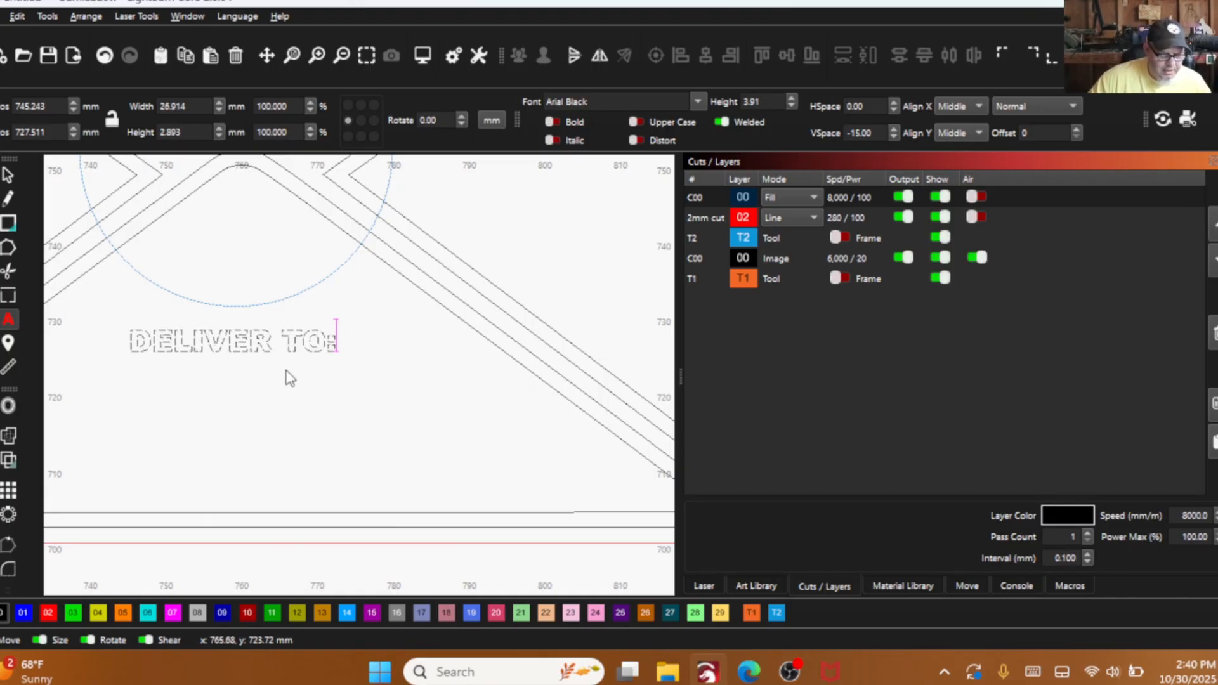
scroll(384, 389, down, 1)
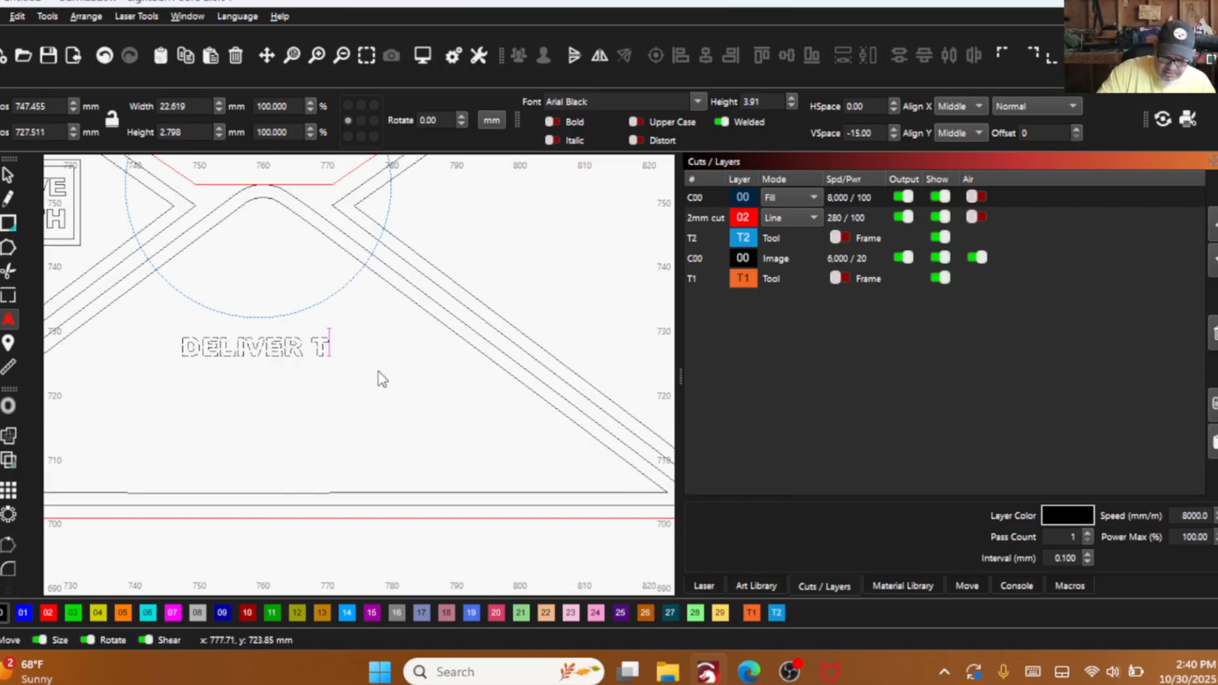
text(O)
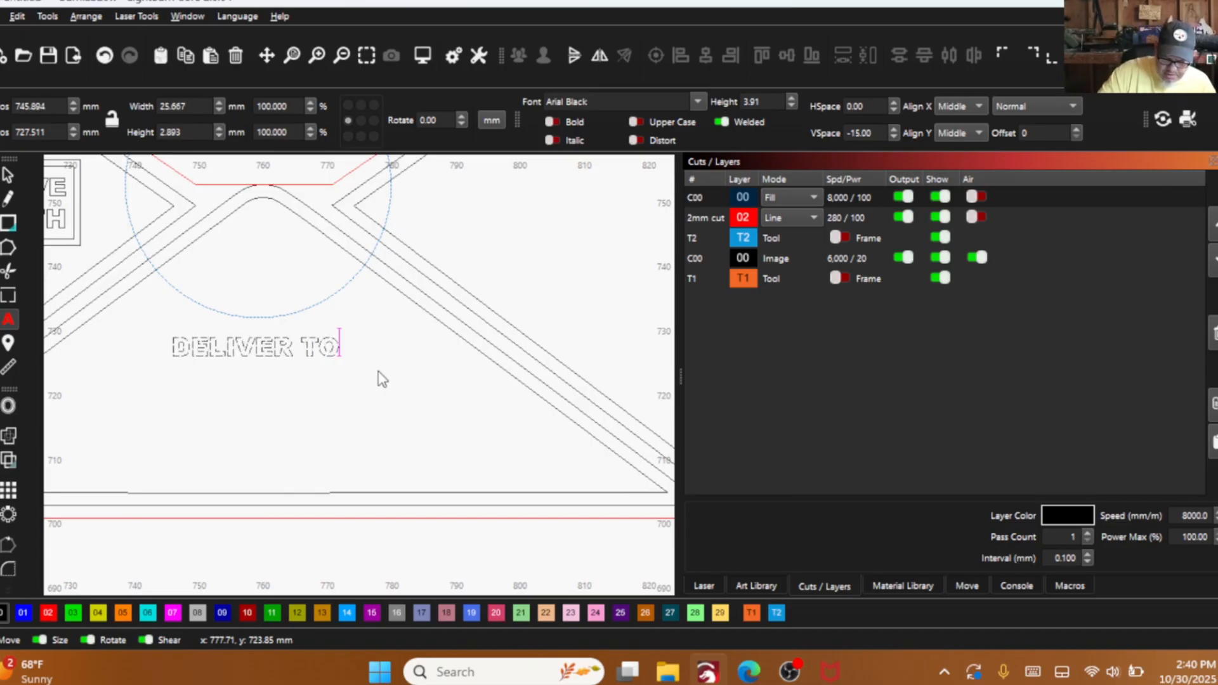
text(:)
key(BackSpace)
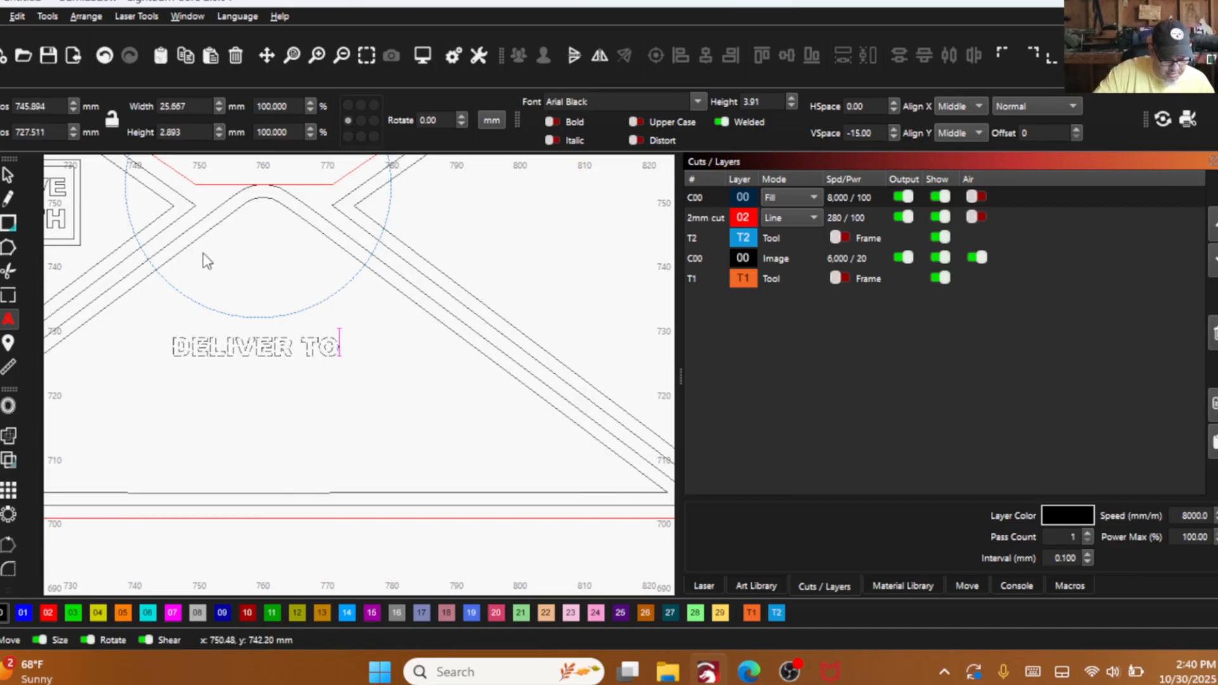
text(:)
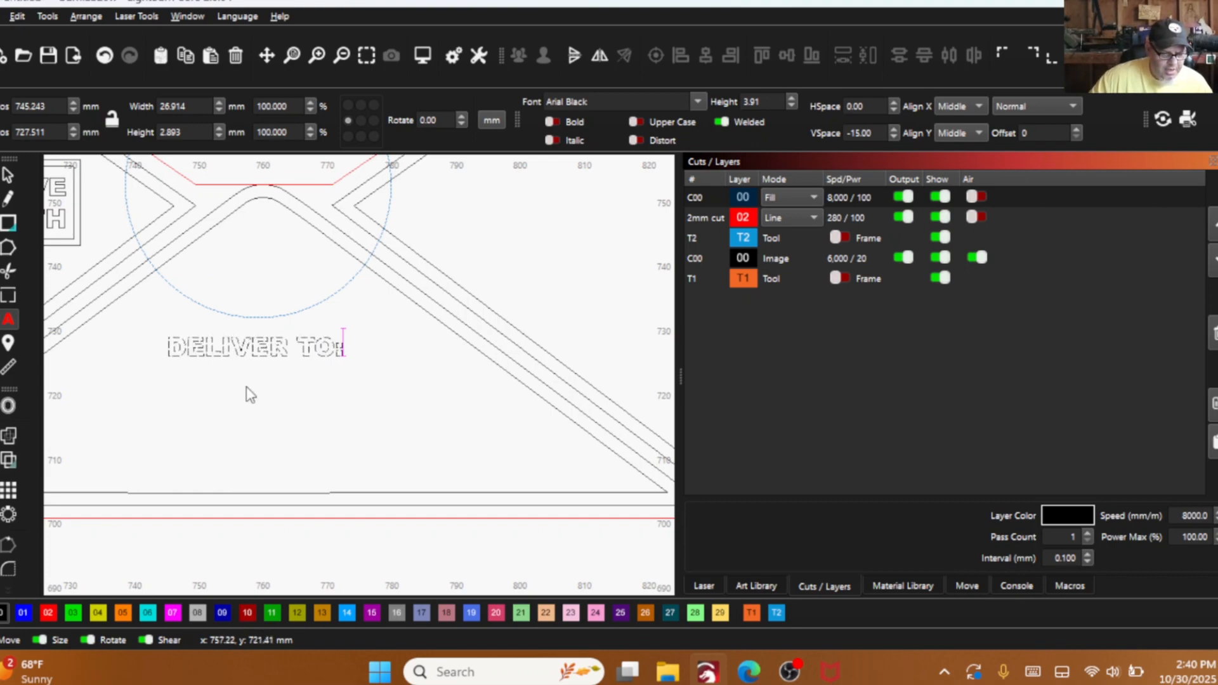
- Change the font of the "DELIVER TO:" text to Alex Brush
scroll(246, 389, down, 5)
scroll(412, 391, down, 2)
drag(433, 370, 431, 368)
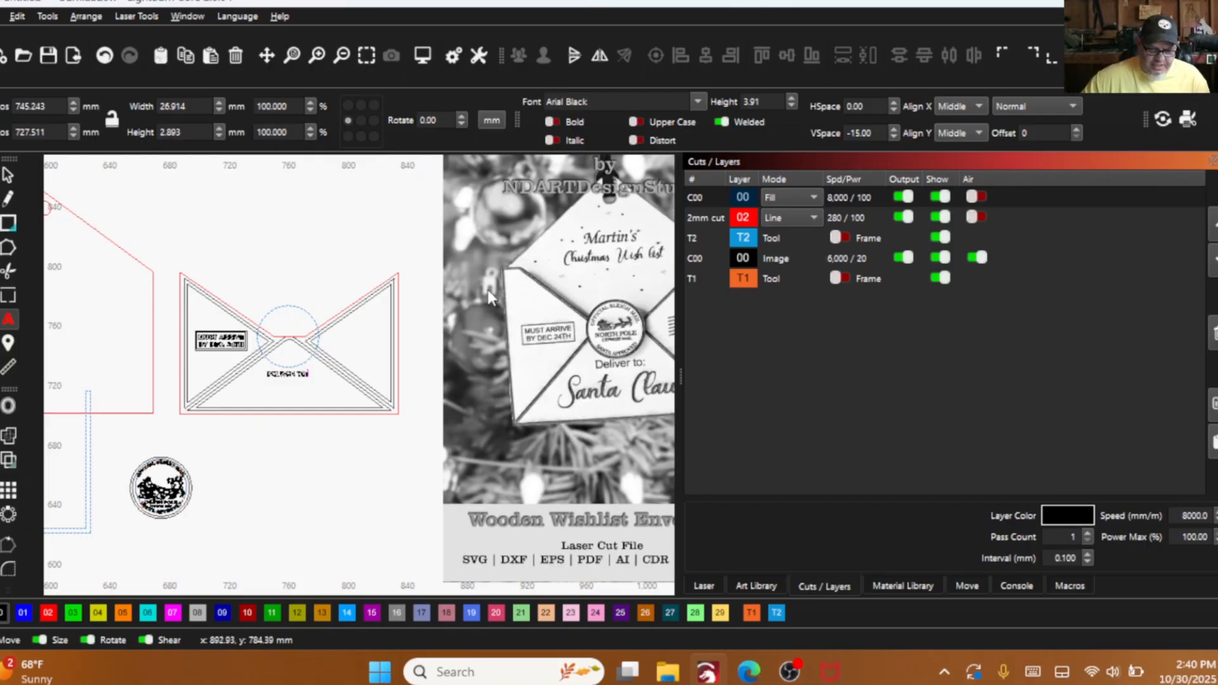
click(699, 104)
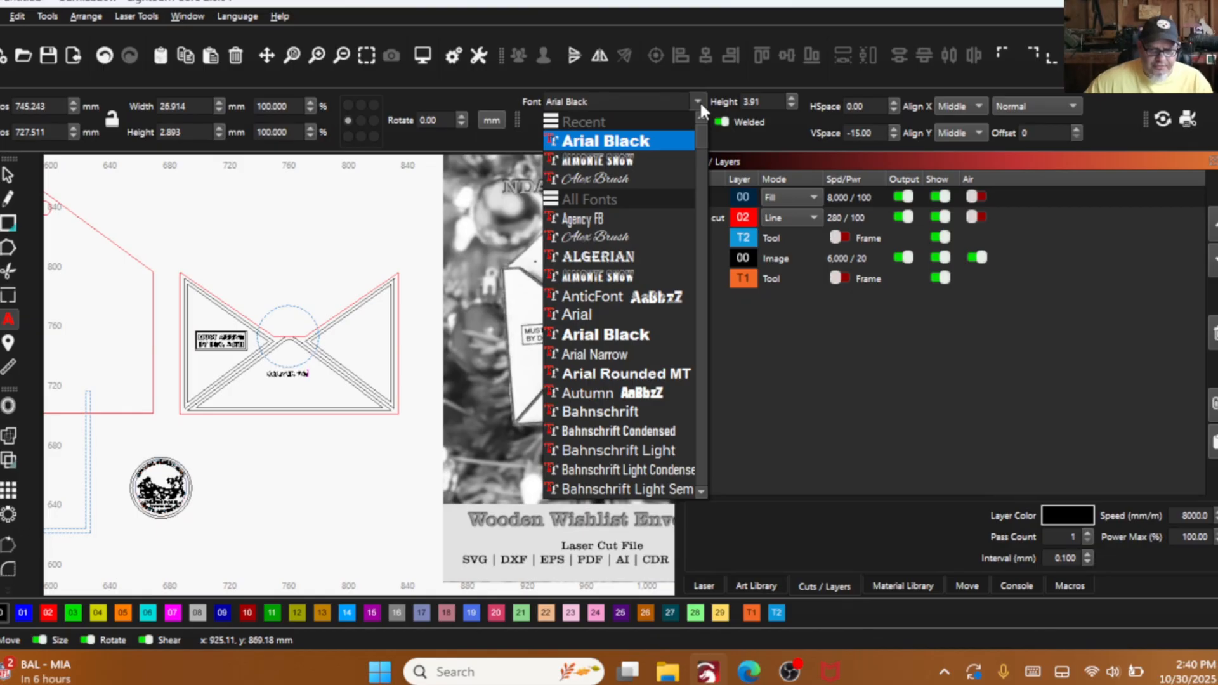
click(613, 178)
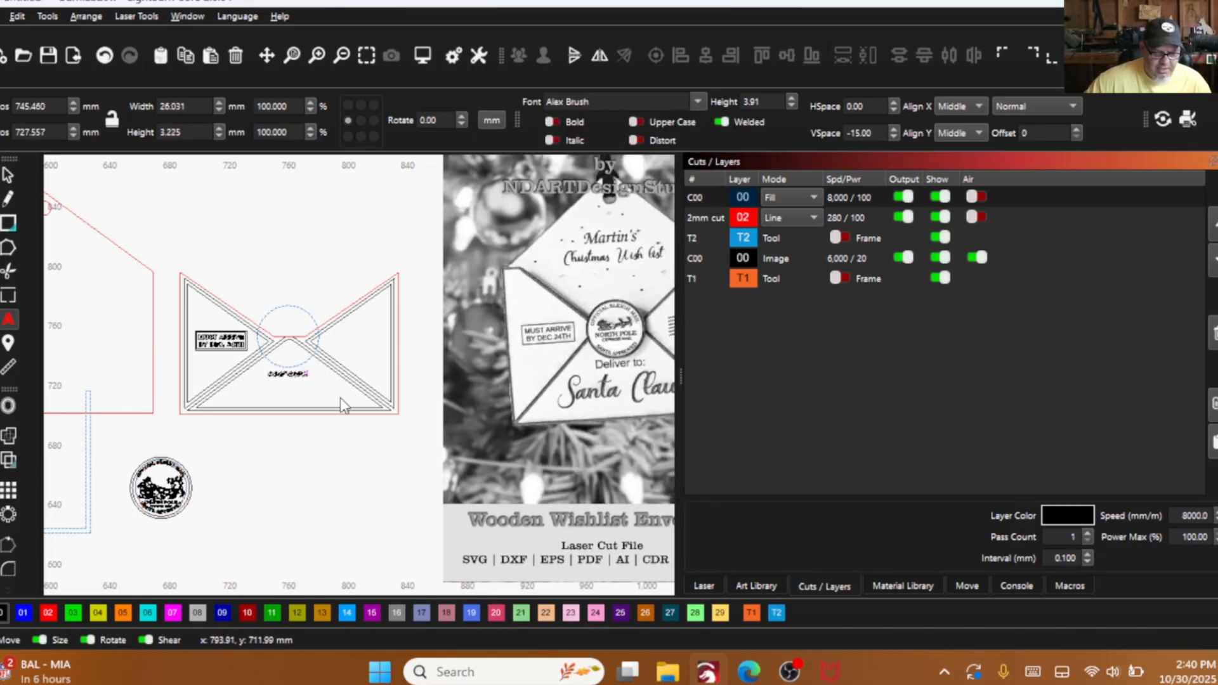
- Add the text "Santa Claus" in Alex Brush beneath the "DELIVER TO:" line on the envelope front
click(272, 388)
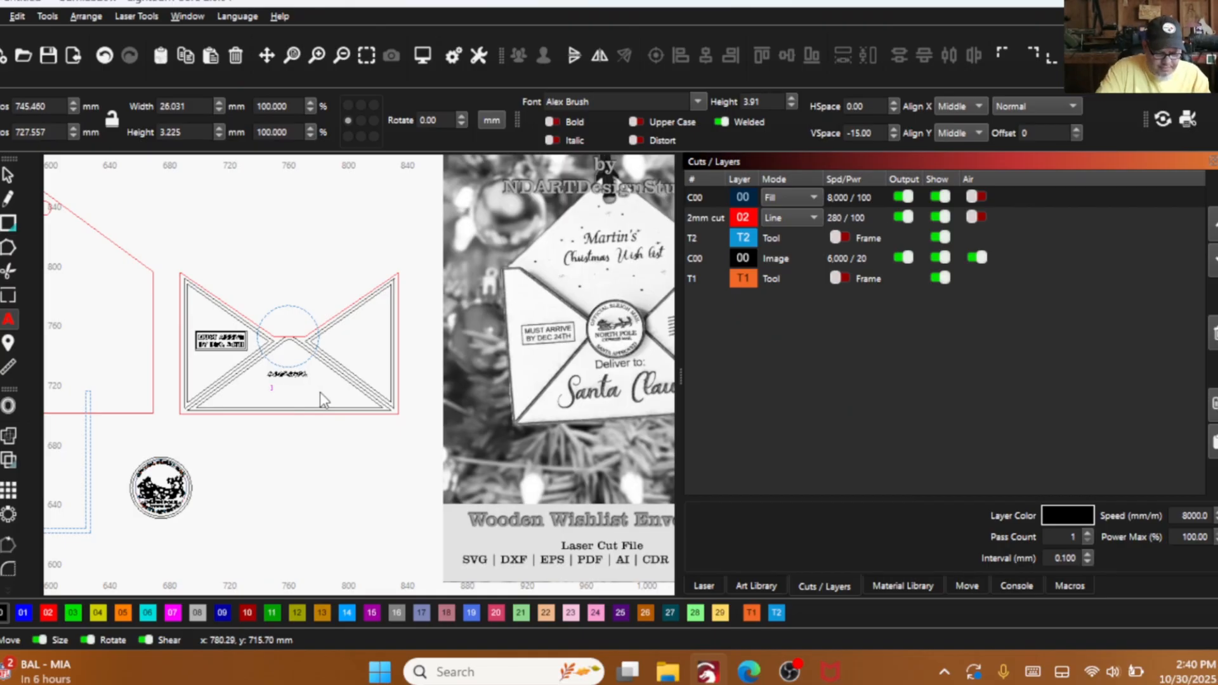
text(Santa Claus)
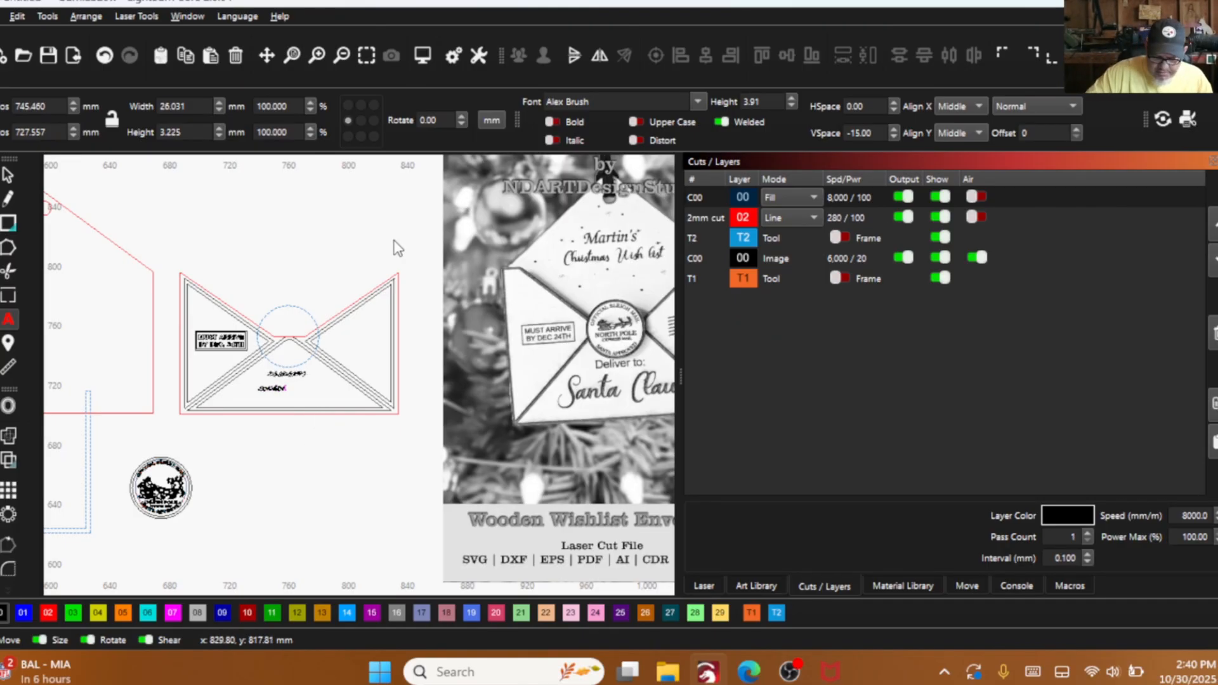
key(BackSpace)
key(BackSpace)
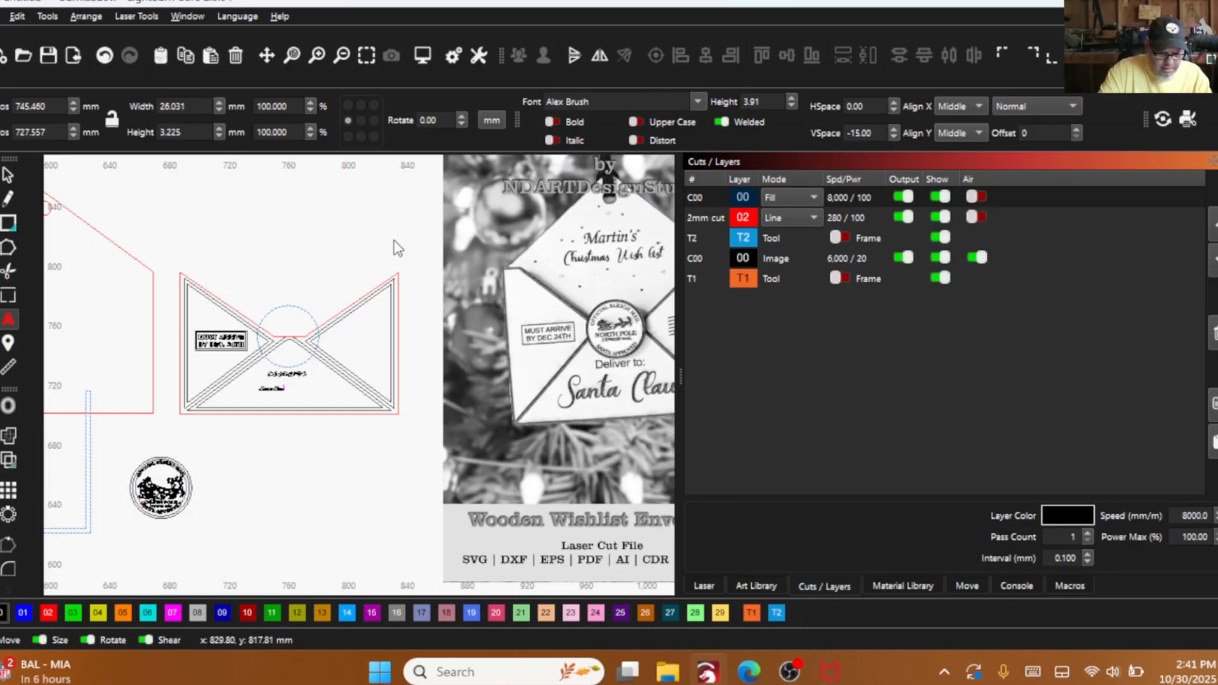
scroll(375, 303, down, 2)
scroll(378, 348, up, 2)
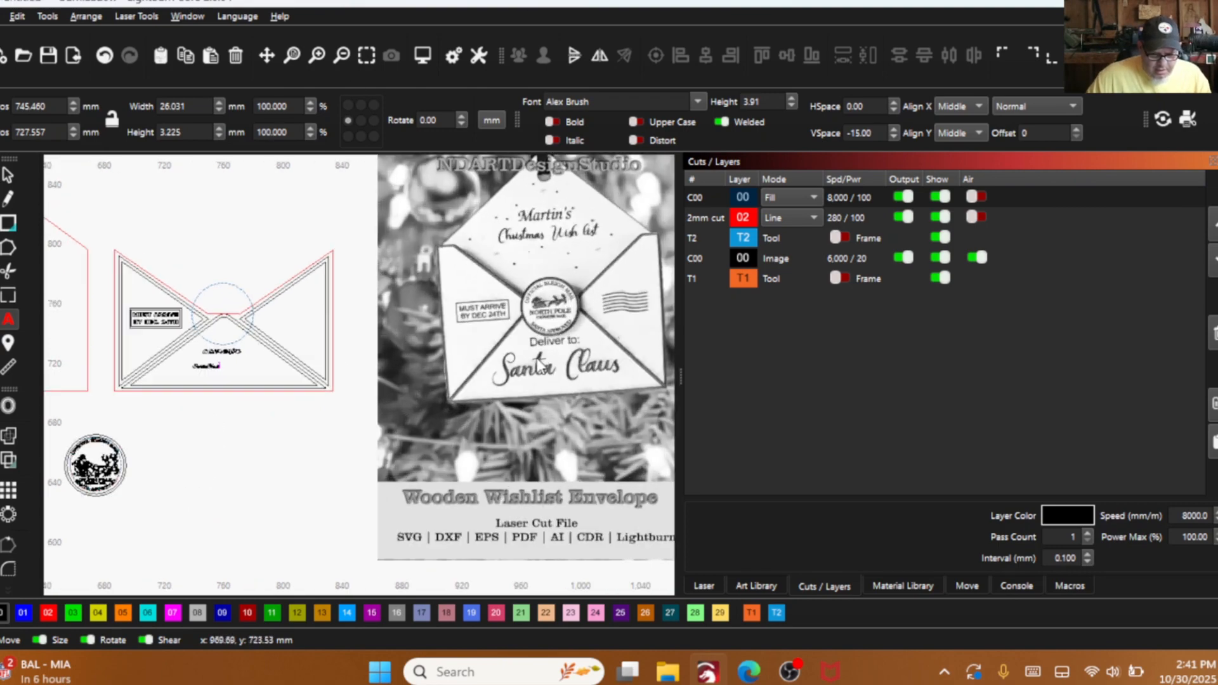
scroll(215, 355, up, 5)
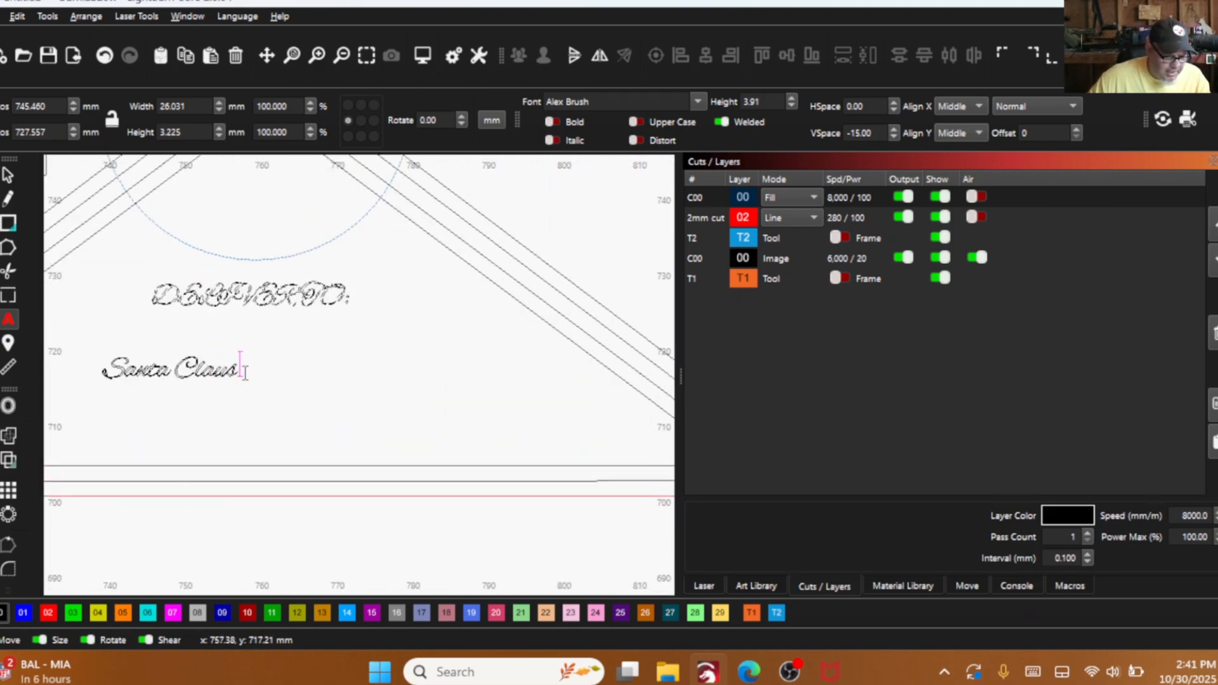
key(Escape)
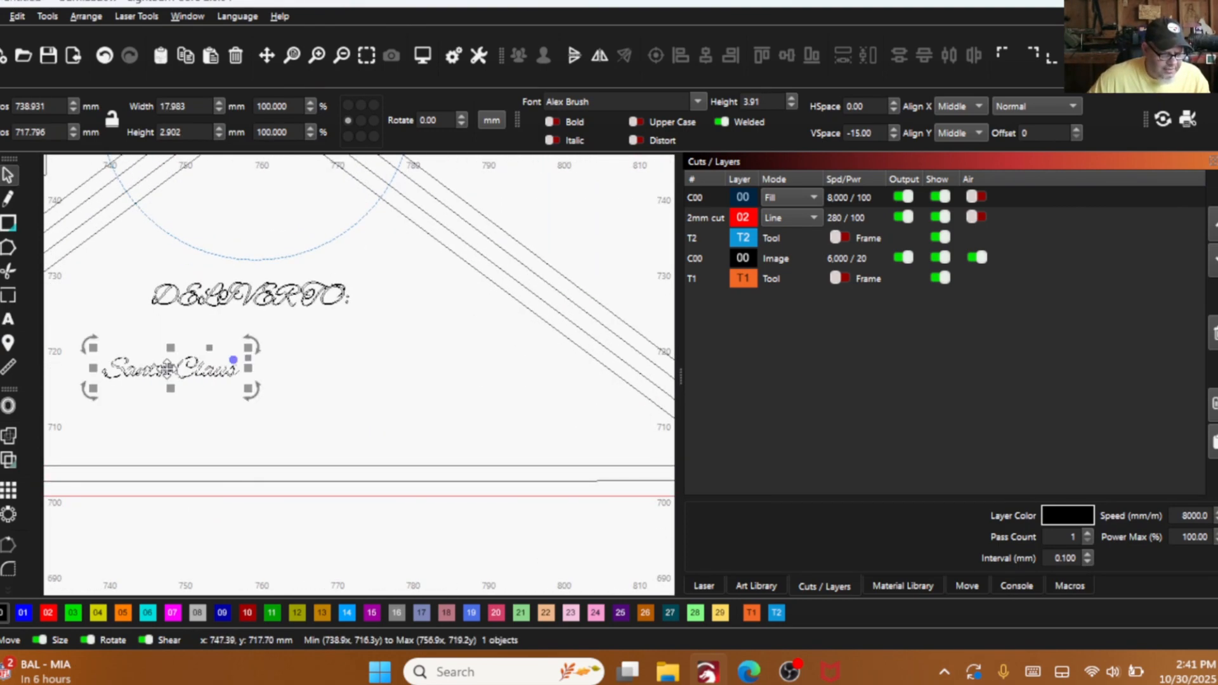
- Move "Santa Claus" under the "DELIVER TO:" line, enlarge it to about 75.4 mm wide and stretch it to about 15.4 mm high
drag(193, 378, 267, 387)
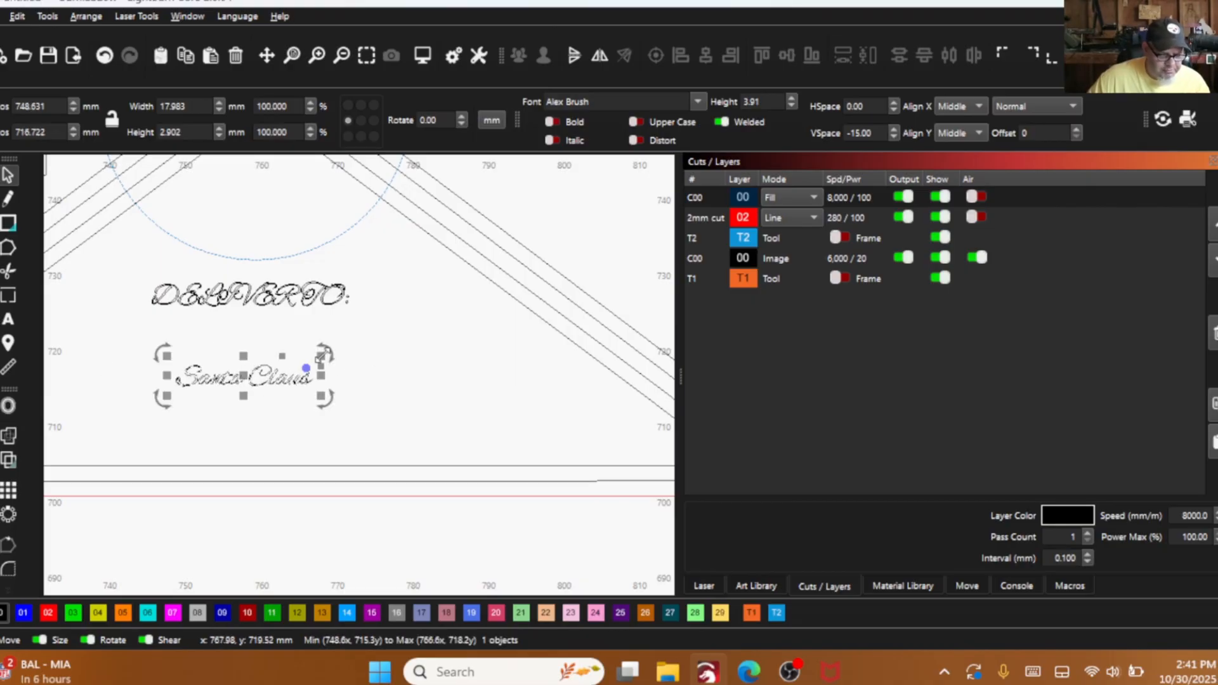
drag(321, 356, 375, 320)
scroll(375, 320, down, 2)
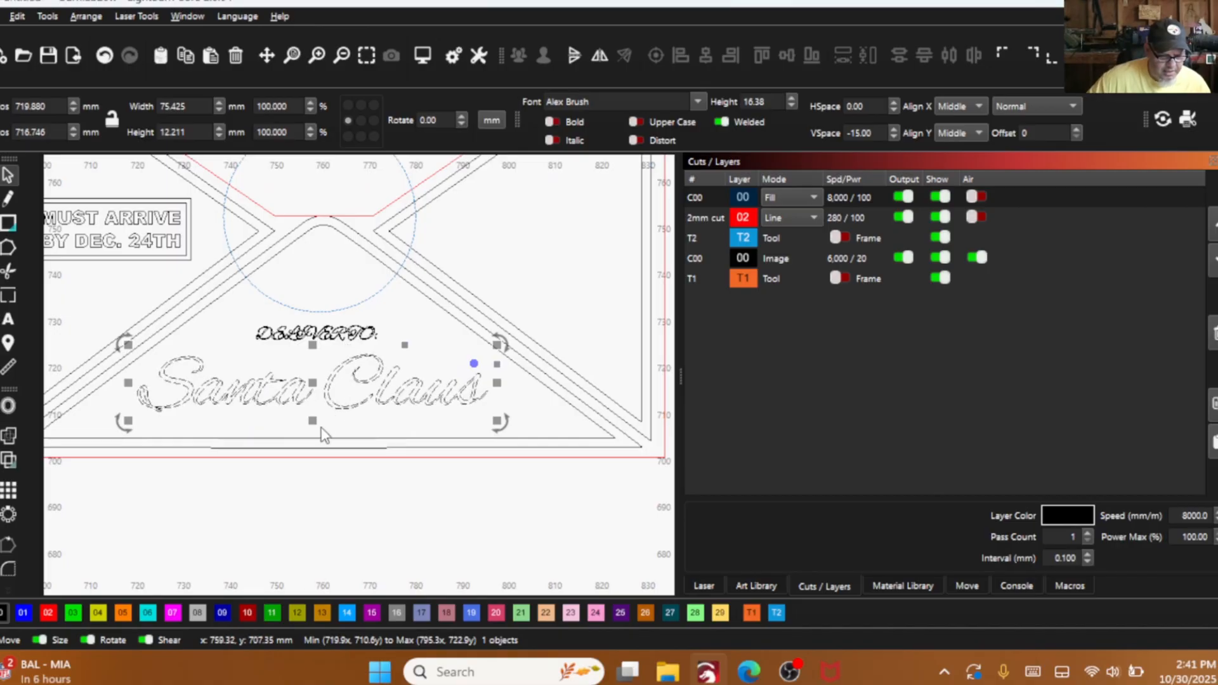
drag(314, 423, 313, 429)
scroll(345, 392, down, 4)
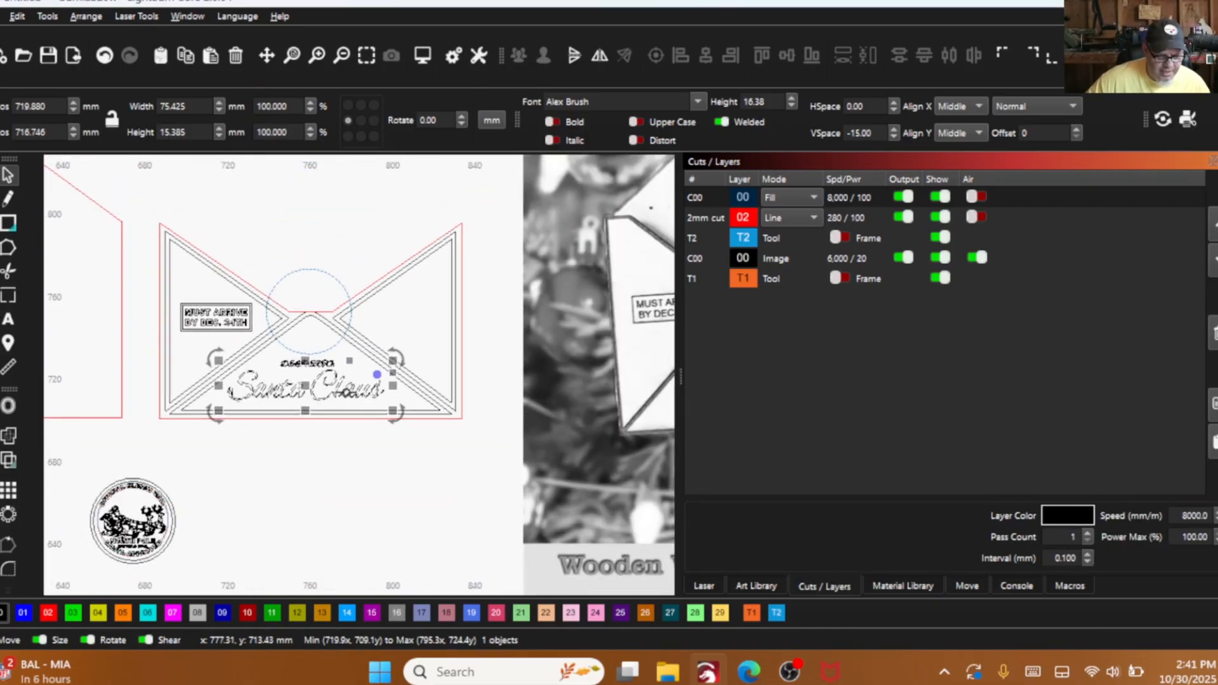
scroll(345, 392, down, 2)
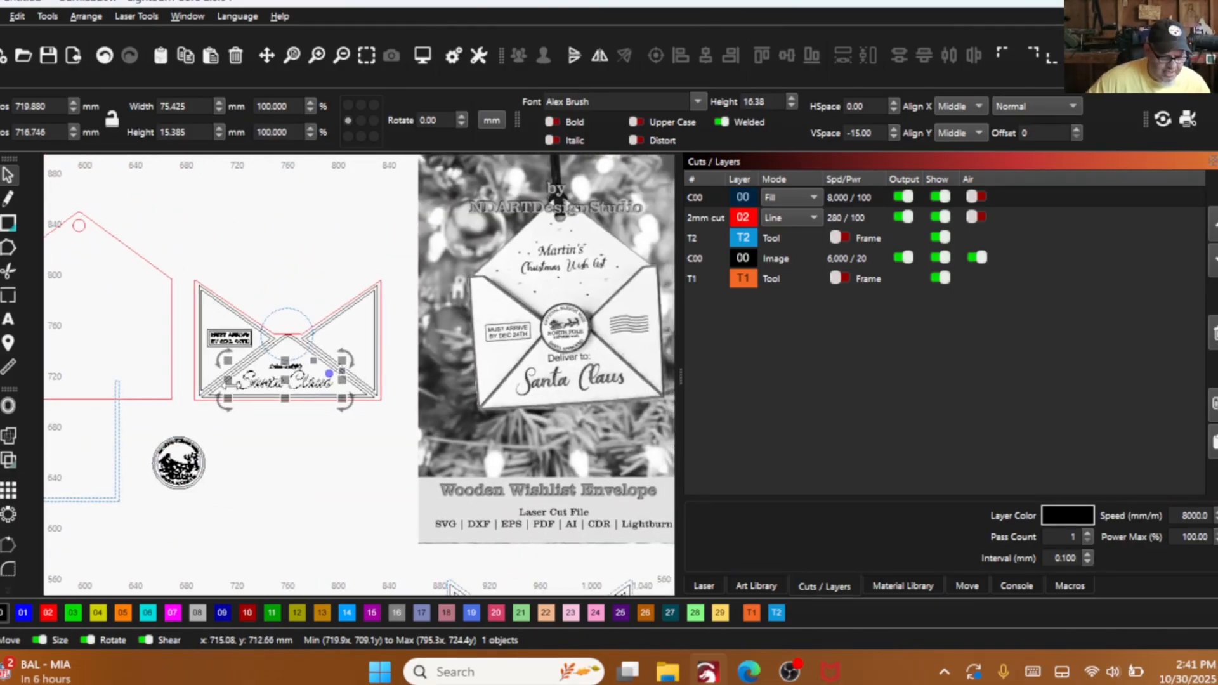
scroll(250, 383, up, 5)
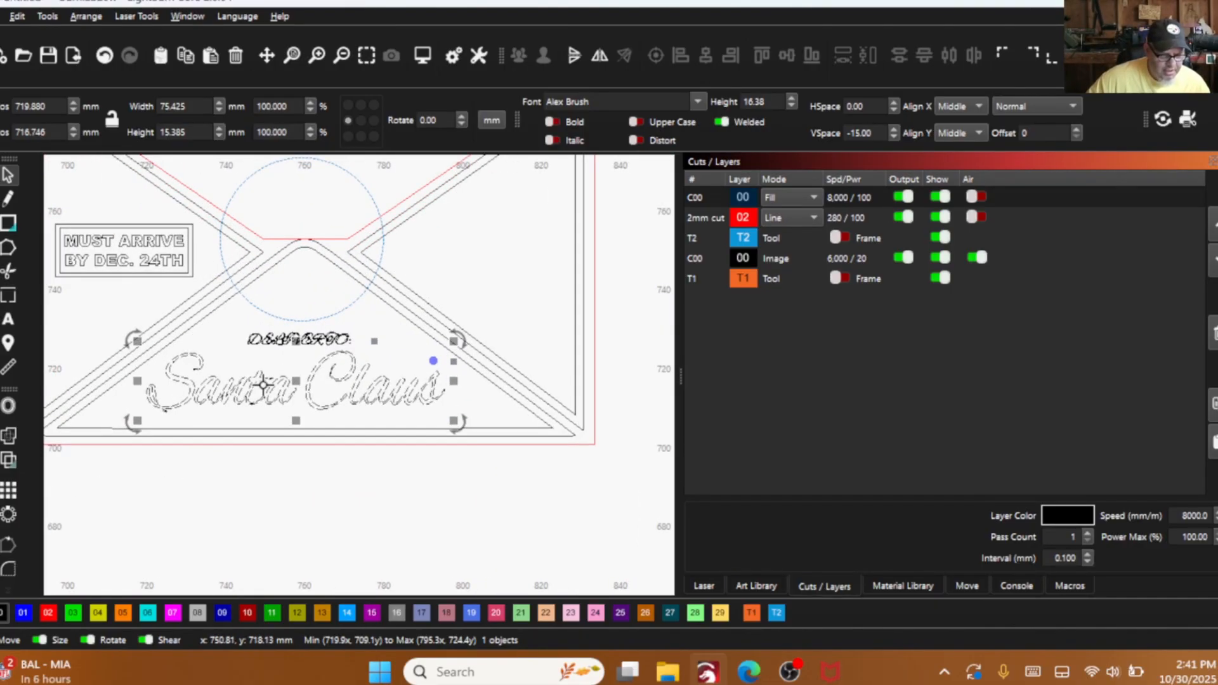
- Ungroup the envelope front and centre "Santa Claus" horizontally on the inner outline of the lower triangular flap
shift+click(186, 430)
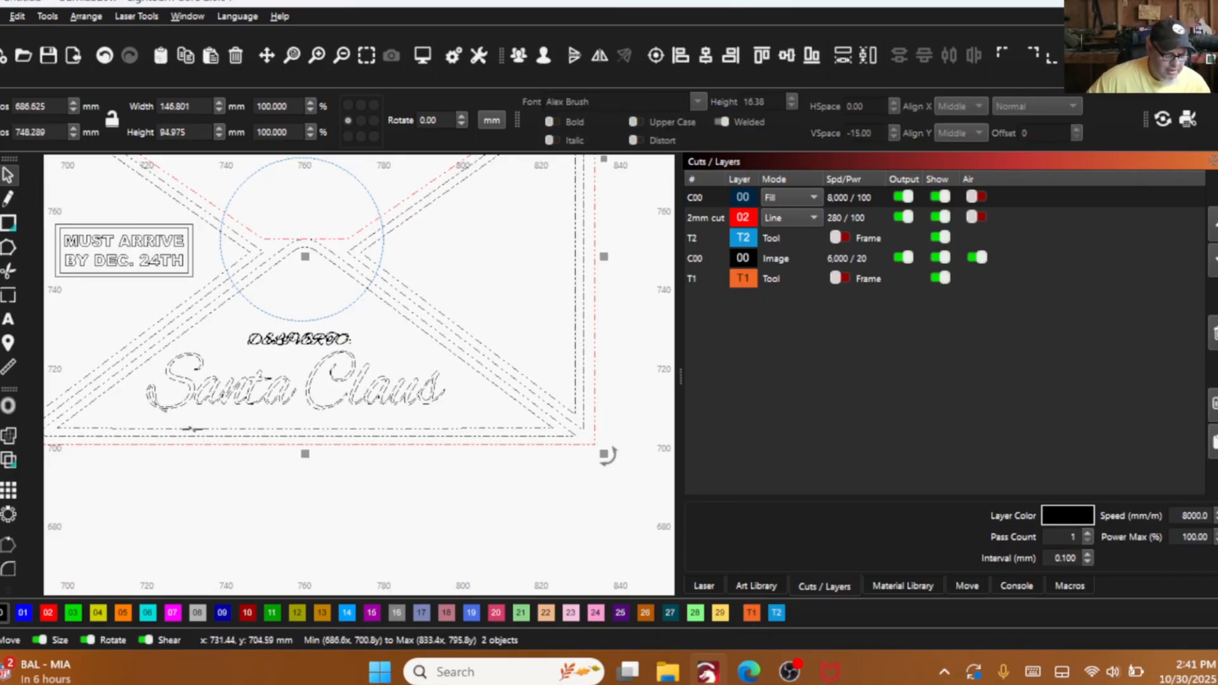
click(543, 55)
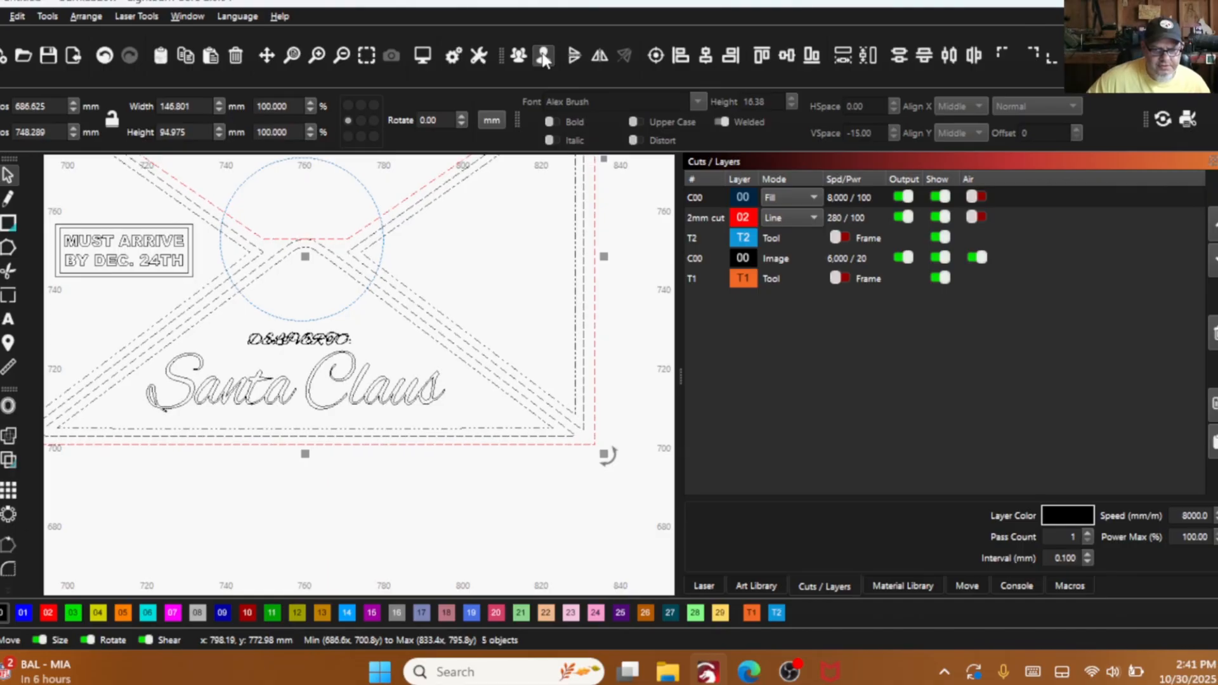
click(371, 507)
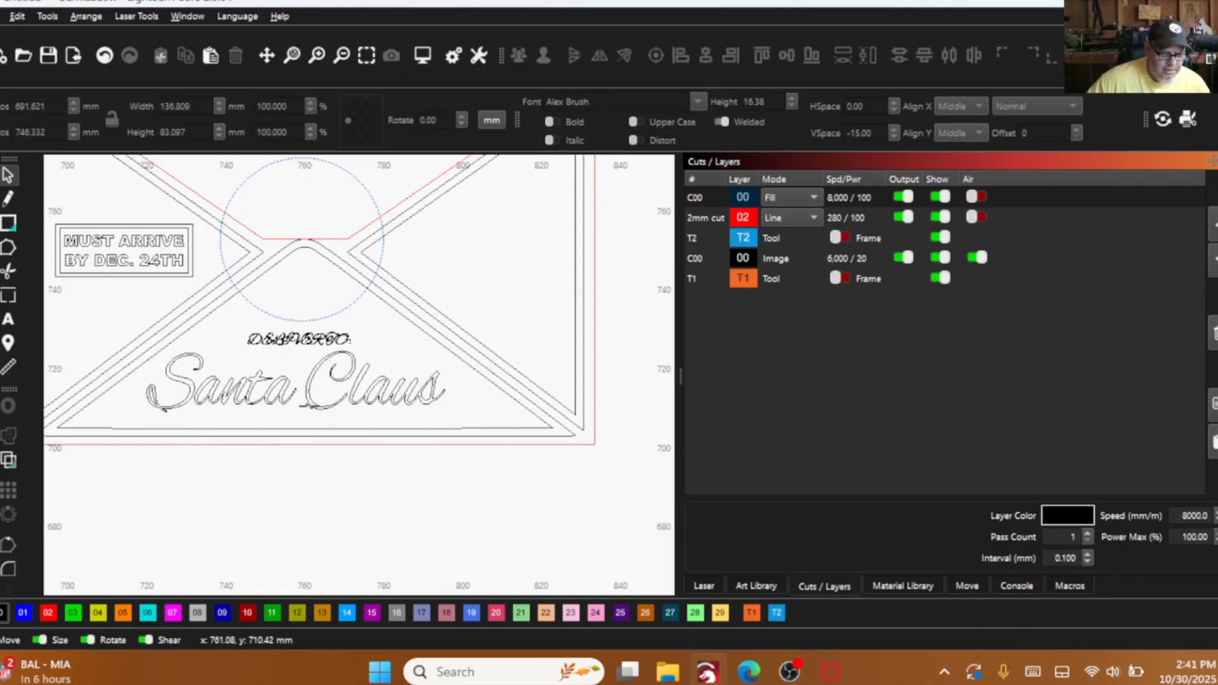
click(310, 381)
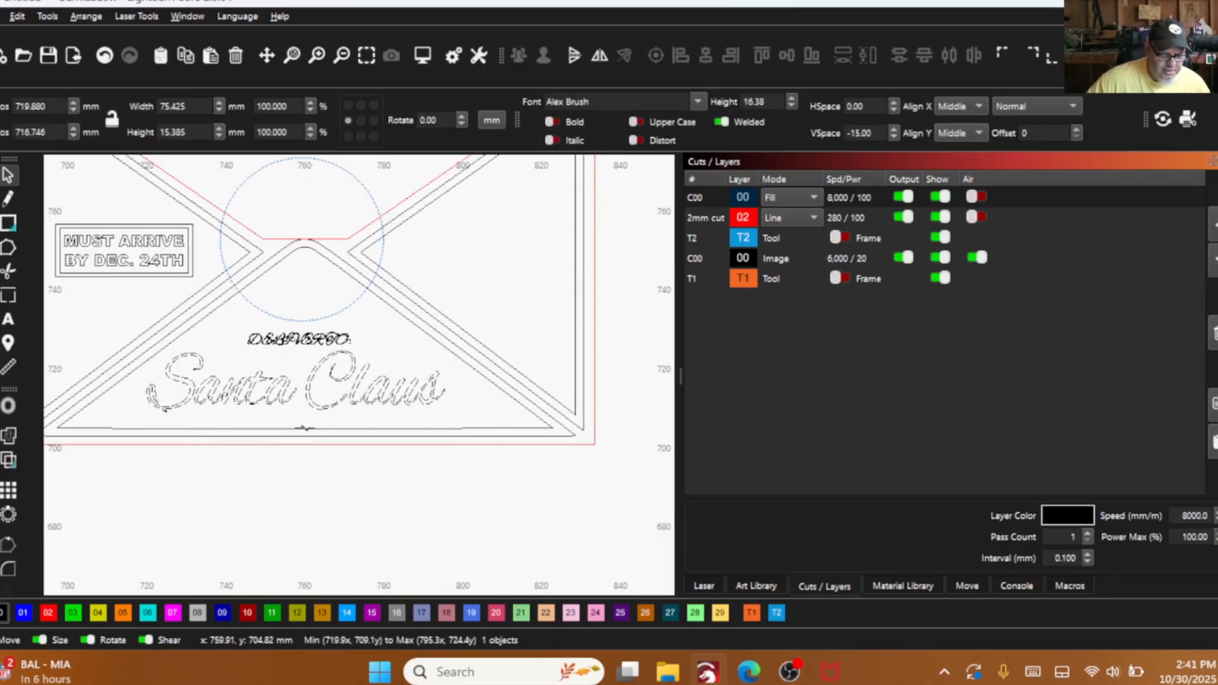
shift+click(306, 429)
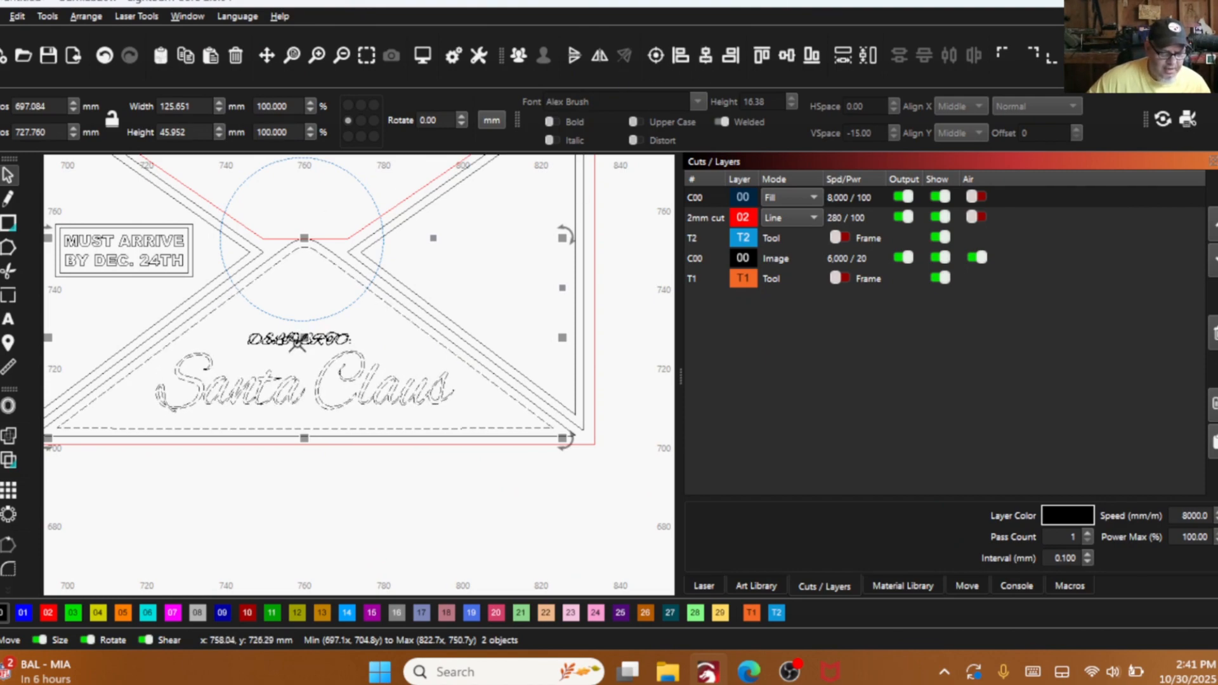
- Change the font of the "DELIVER TO:" text on the envelope front to Arial Black
scroll(292, 349, up, 3)
scroll(292, 349, up, 1)
click(292, 352)
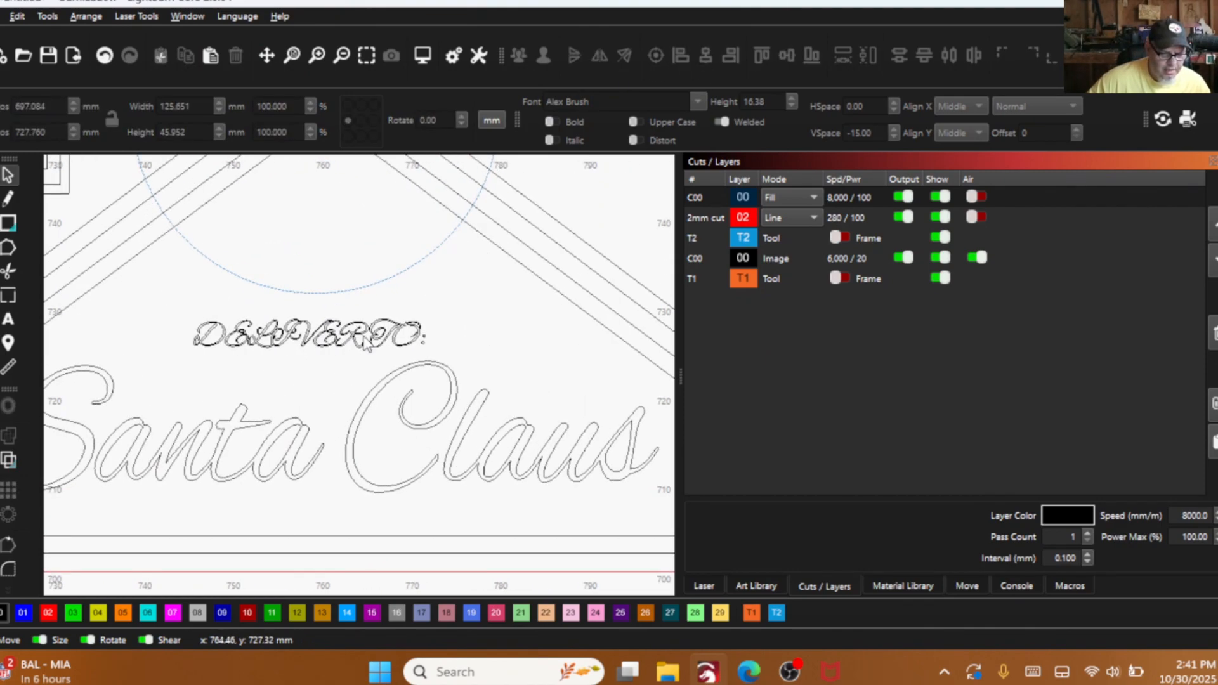
click(311, 335)
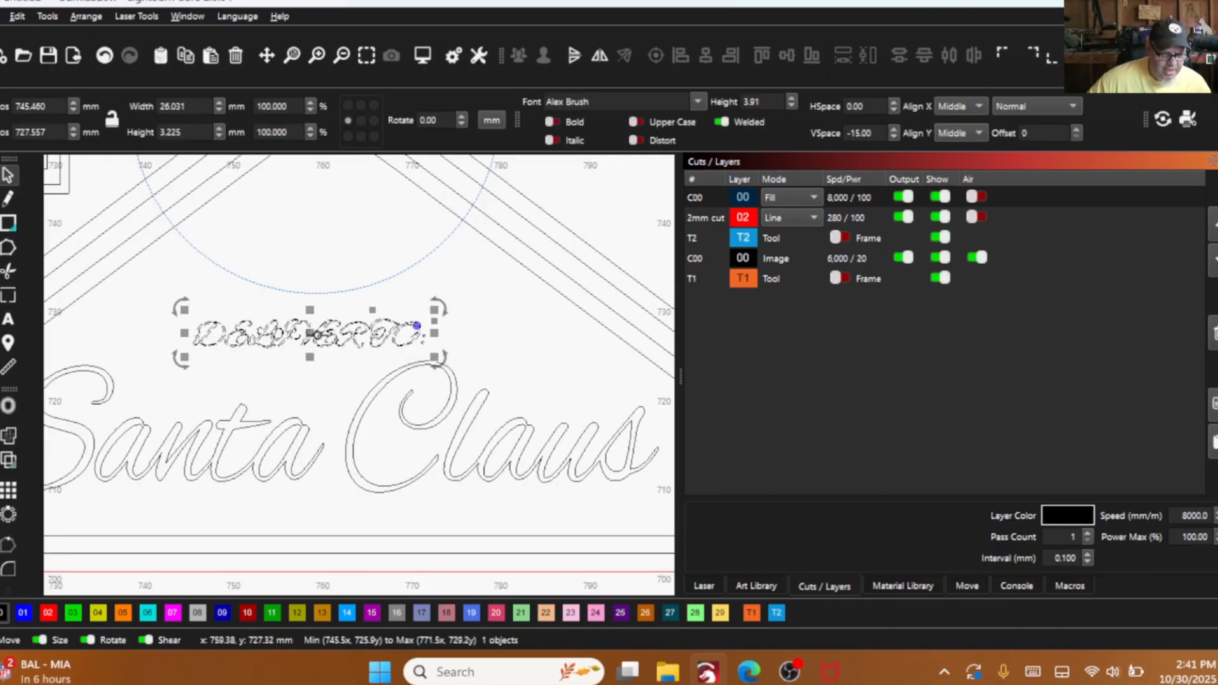
click(622, 99)
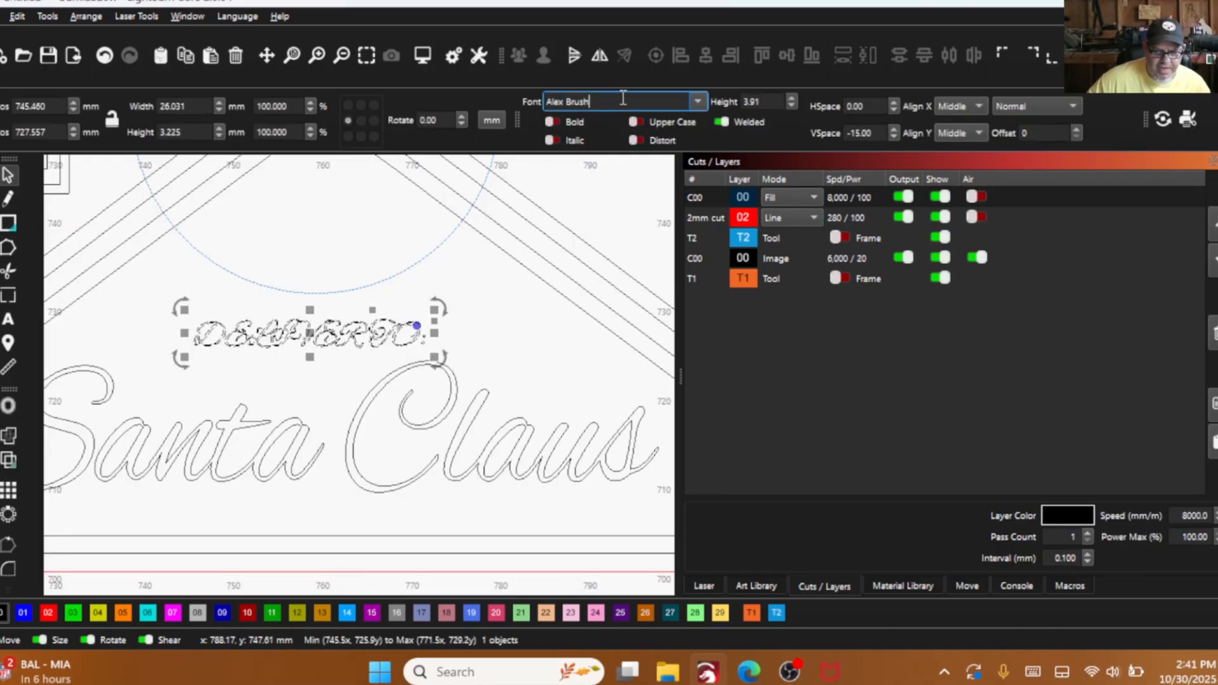
click(698, 101)
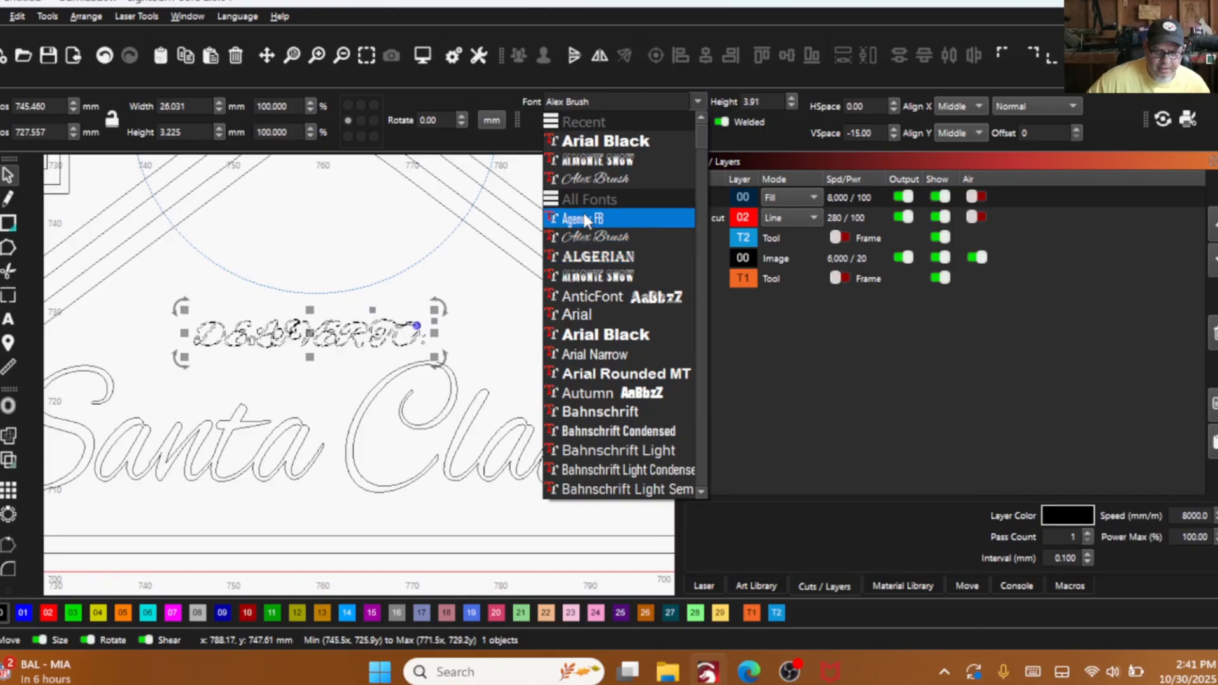
click(603, 141)
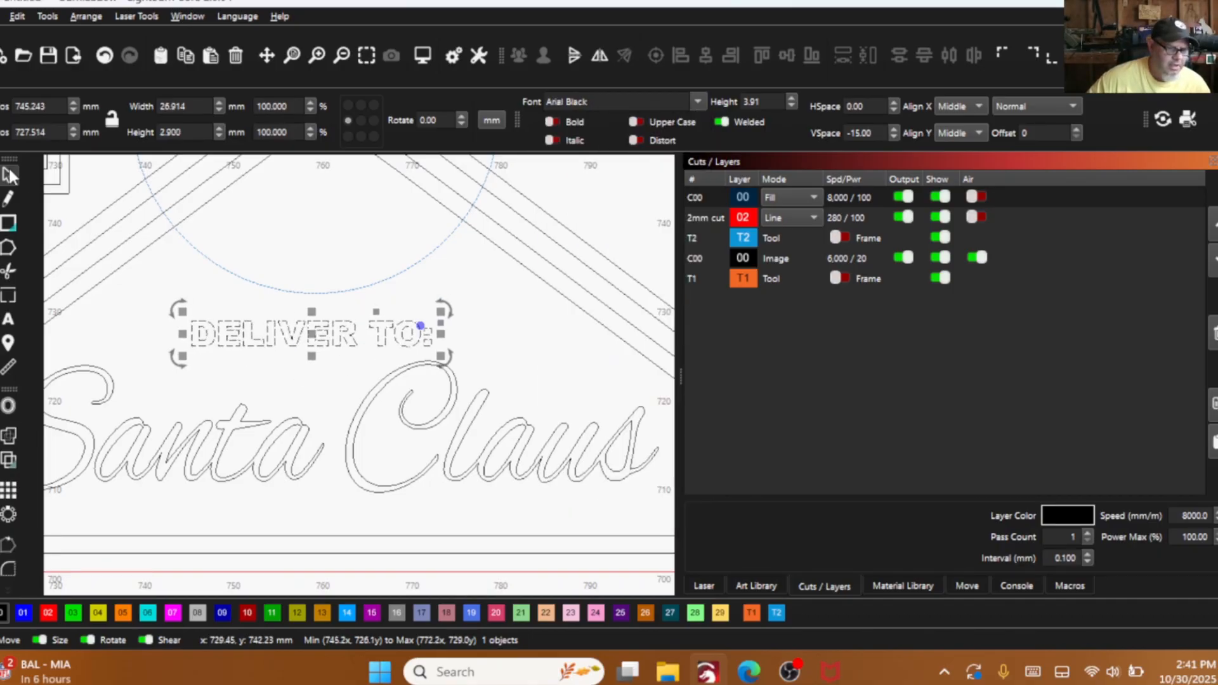
- Centre the "DELIVER TO:" text horizontally on the inner outline of the lower triangular flap
click(136, 261)
scroll(192, 373, down, 5)
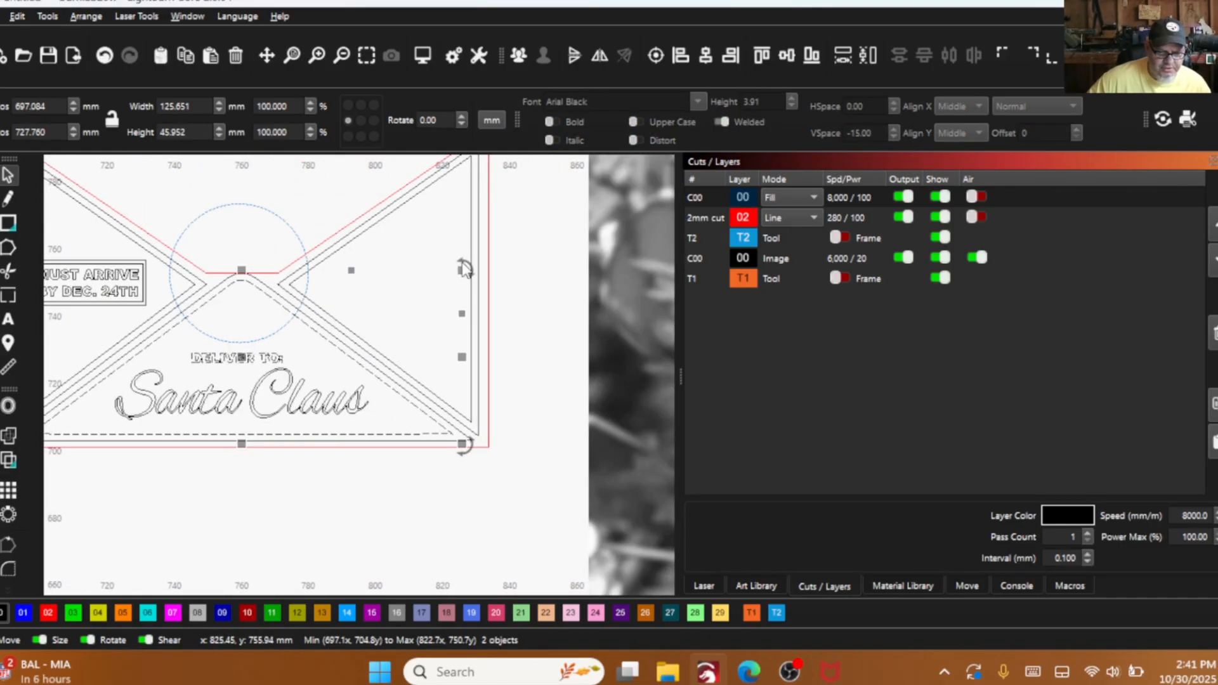
click(706, 56)
click(370, 293)
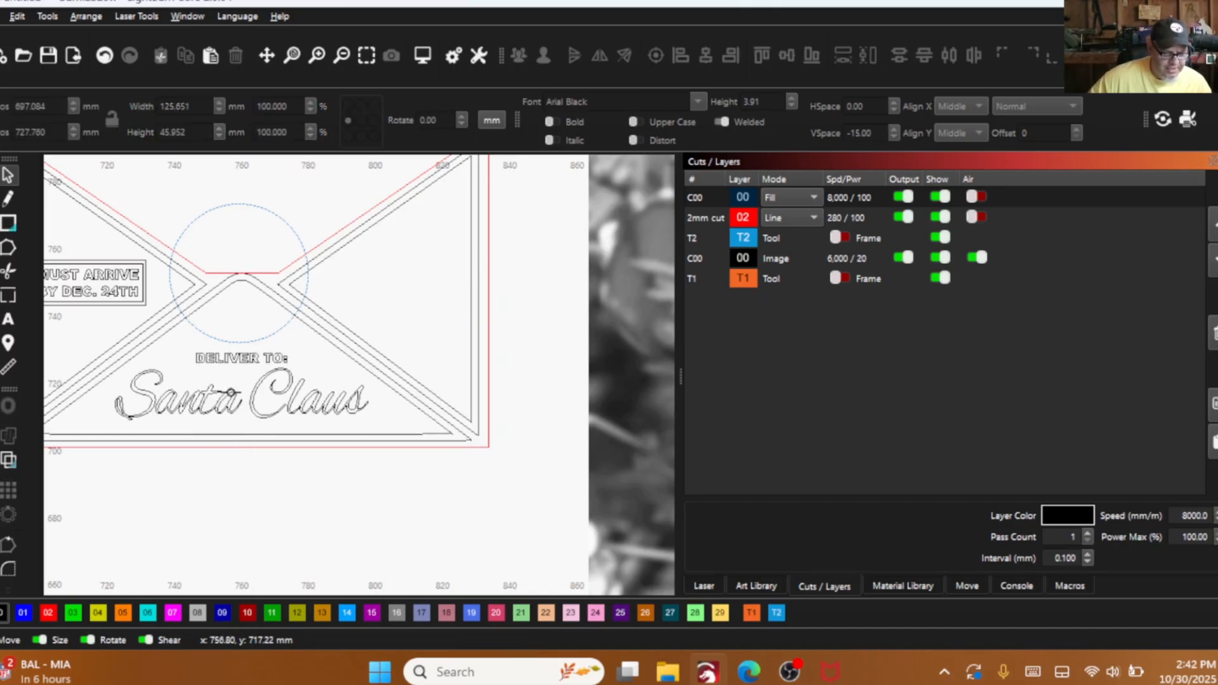
- Stretch "Santa Claus" downward to about 18.1 mm high and widen it to about 83.7 mm
click(249, 416)
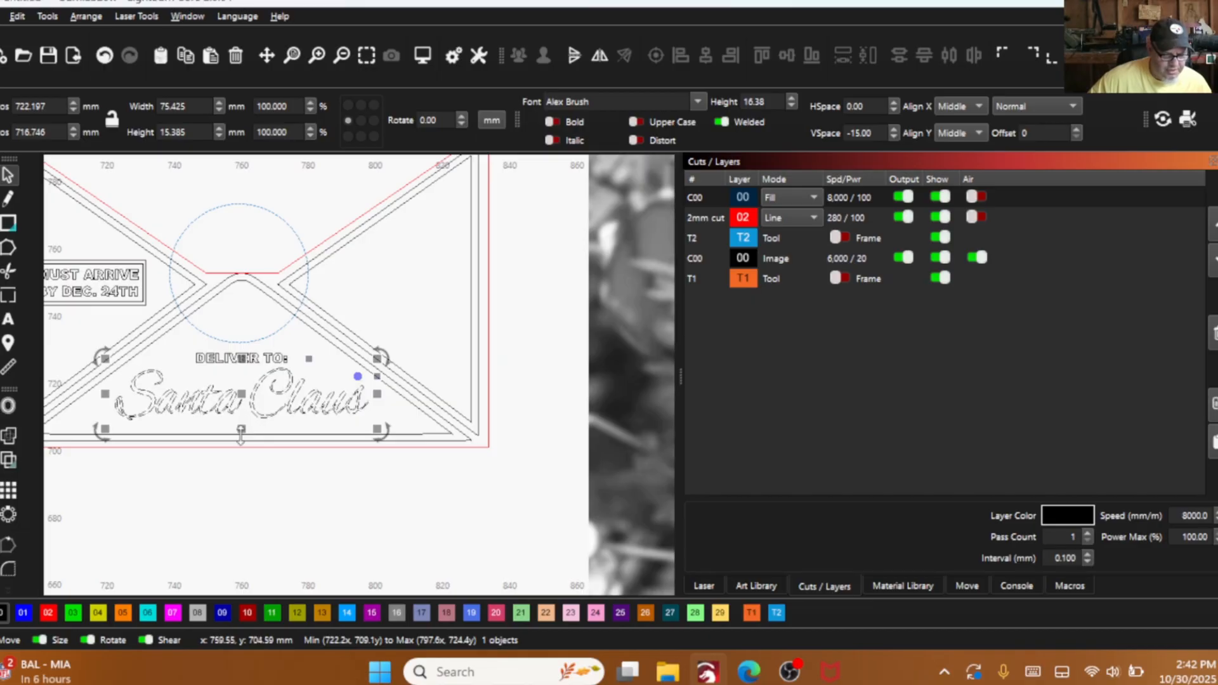
drag(241, 433, 240, 444)
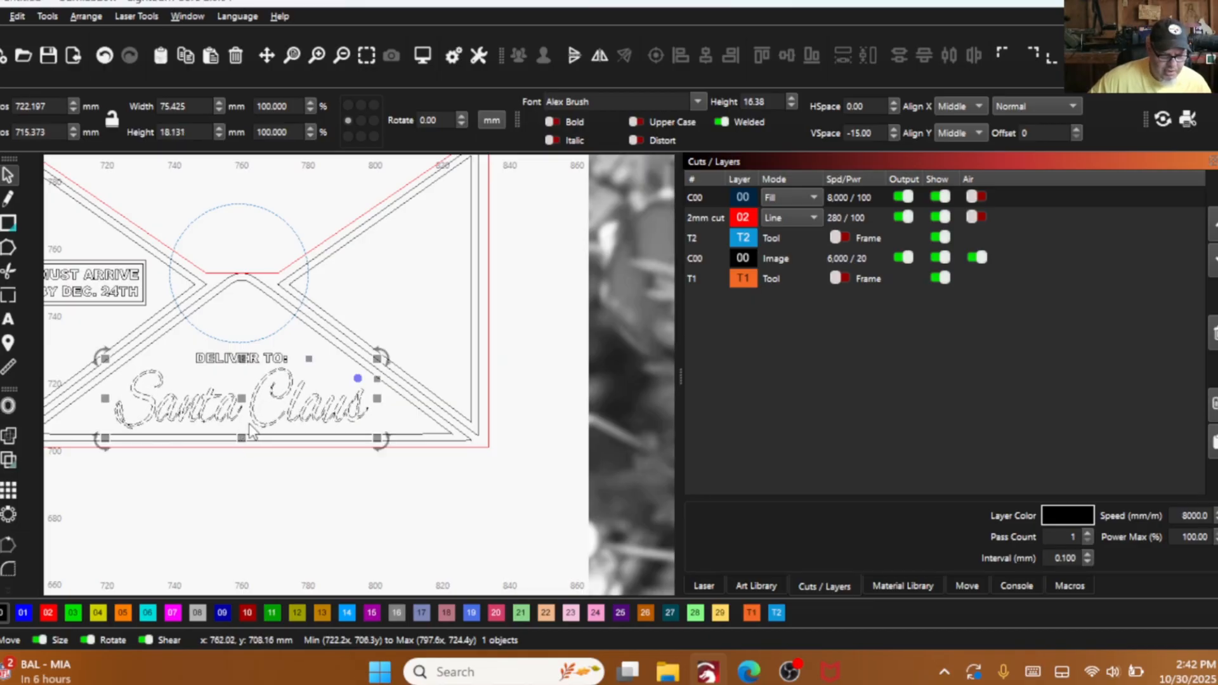
drag(377, 399, 393, 396)
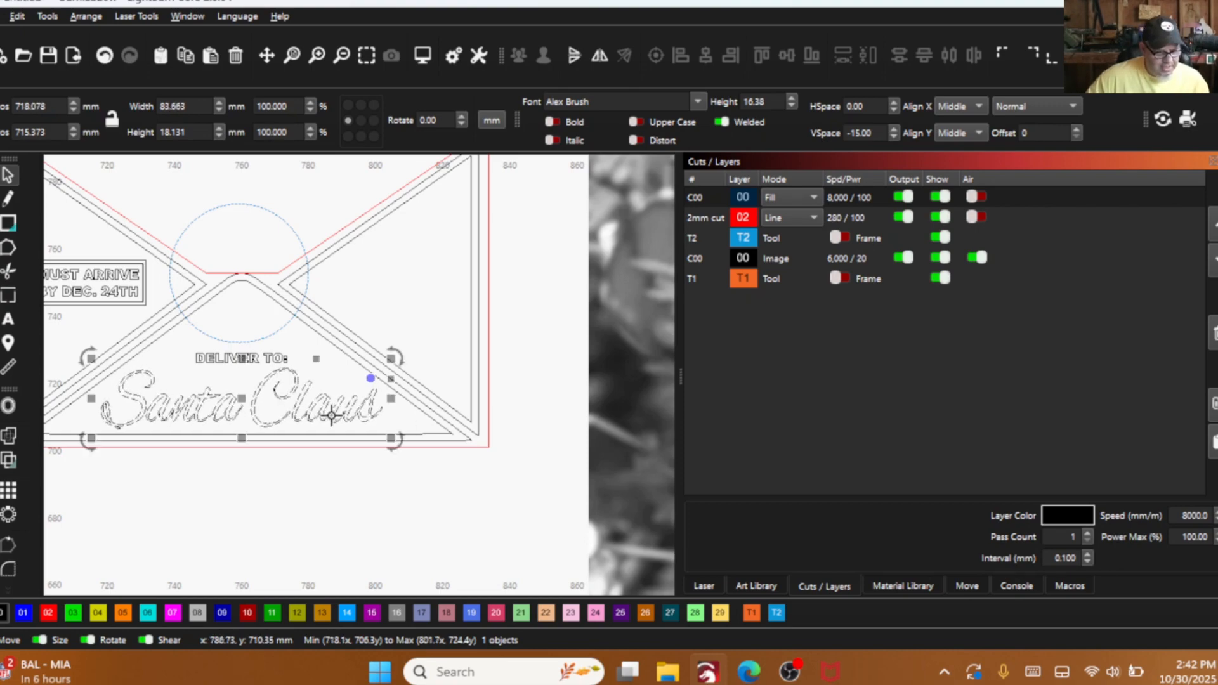
scroll(331, 416, down, 2)
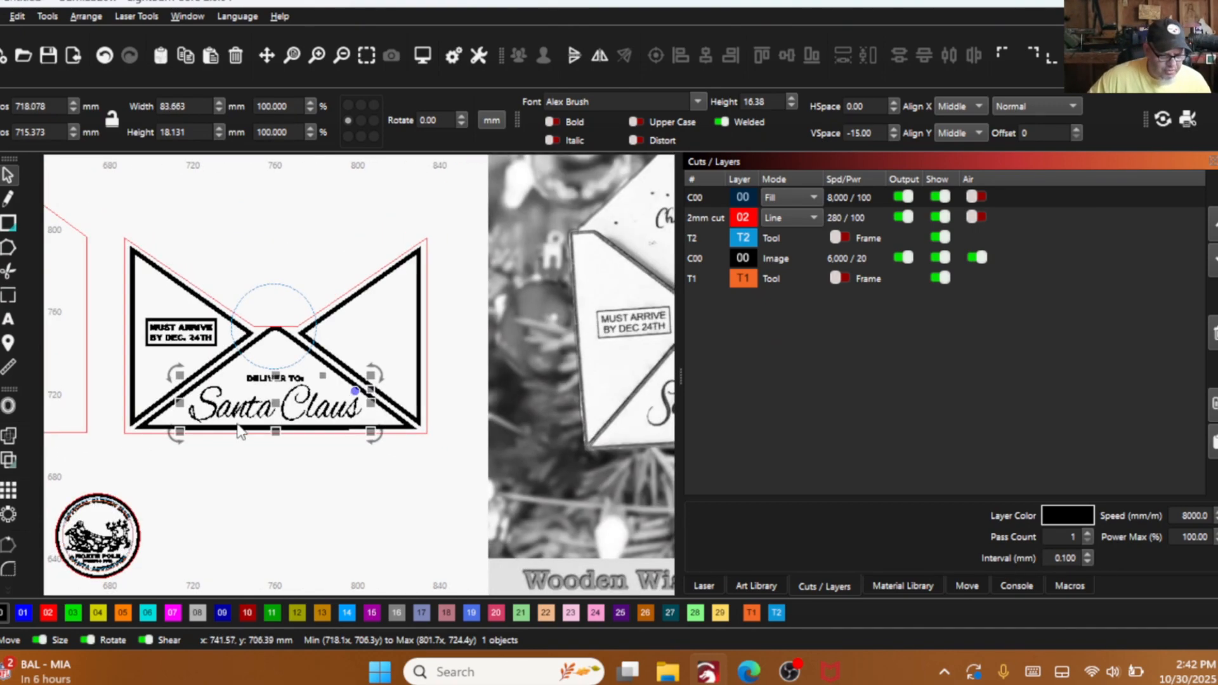
scroll(241, 431, up, 3)
scroll(287, 387, down, 1)
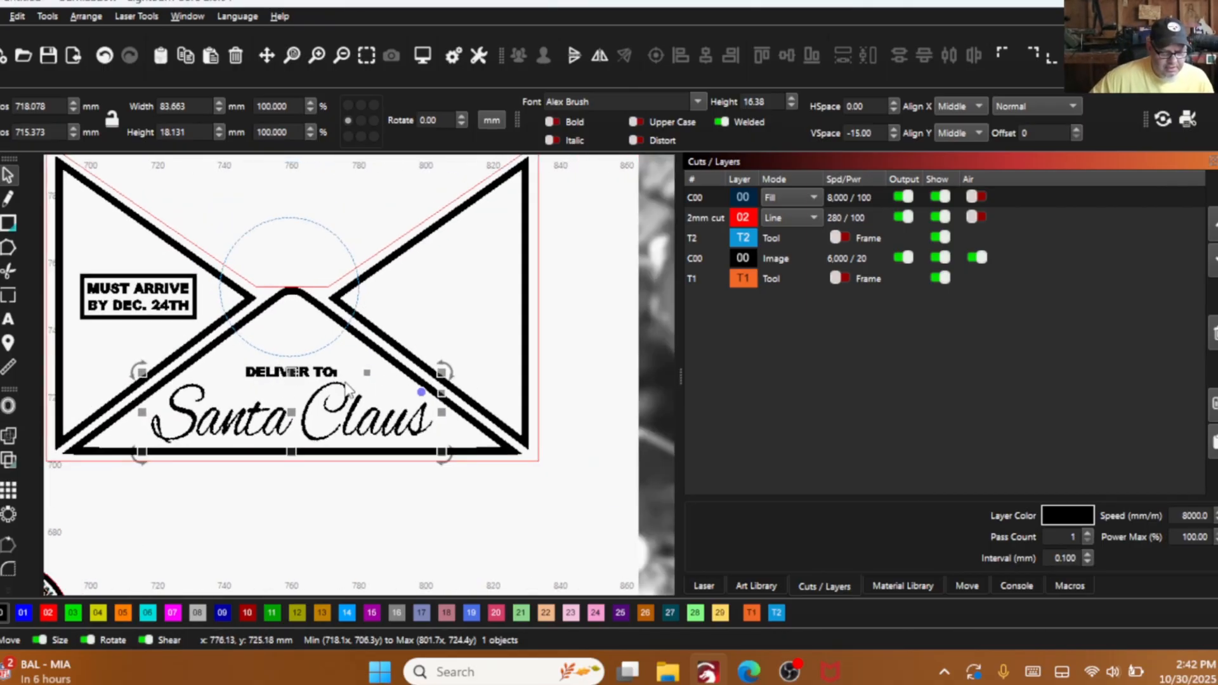
scroll(255, 432, down, 2)
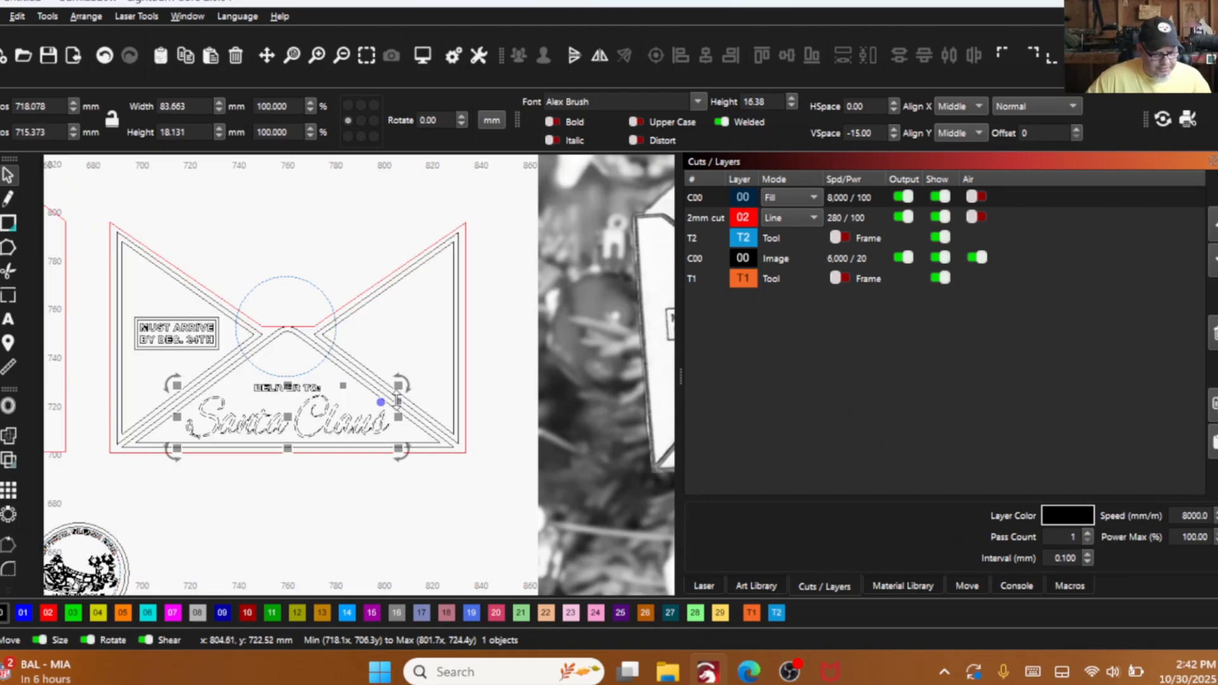
click(334, 467)
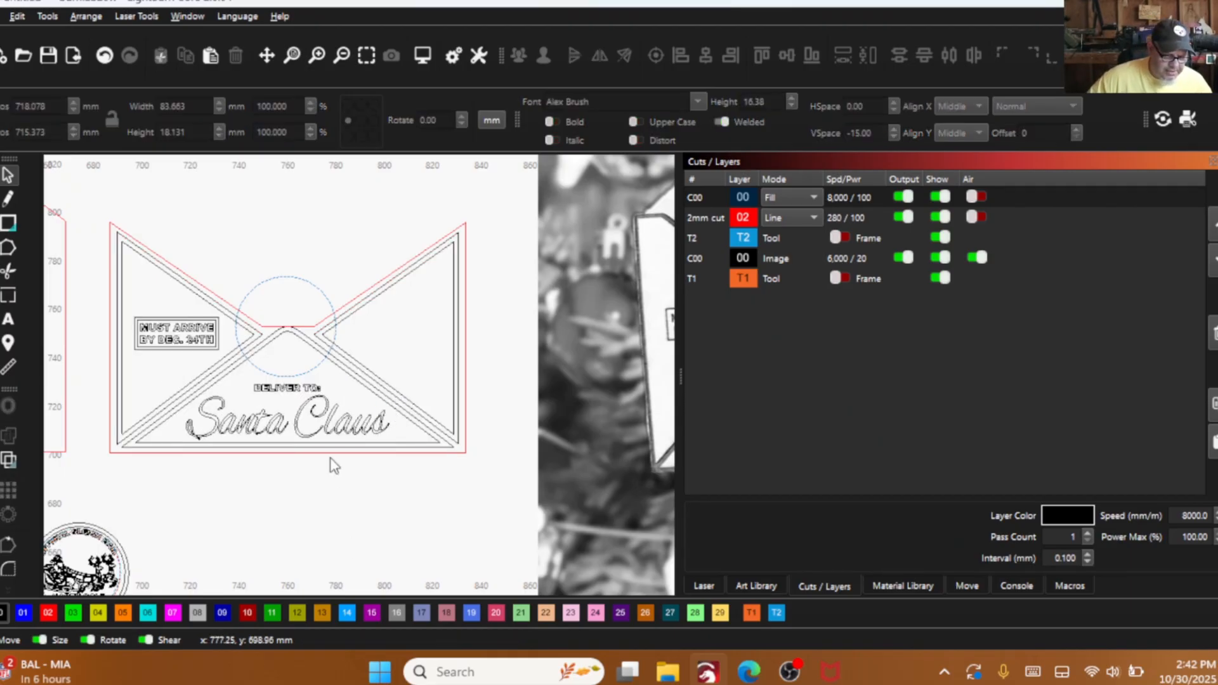
- Centre the resized "Santa Claus" text horizontally on the inner outline of the lower triangular flap
click(303, 407)
scroll(342, 406, up, 3)
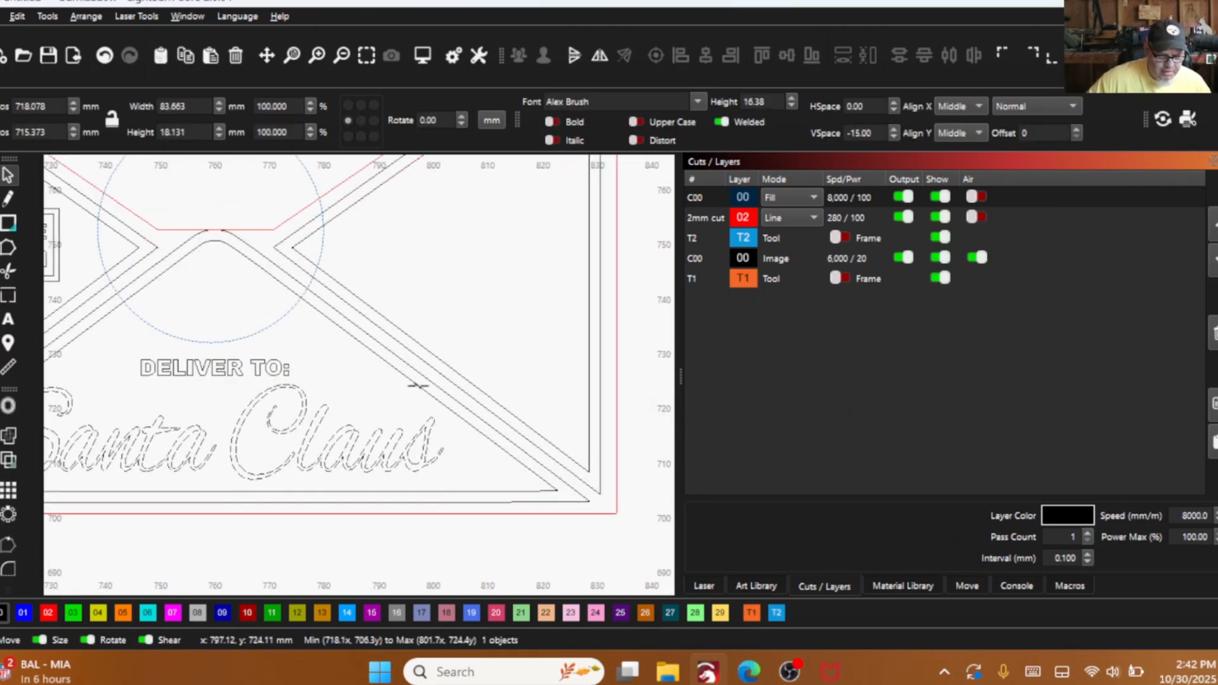
shift+click(417, 385)
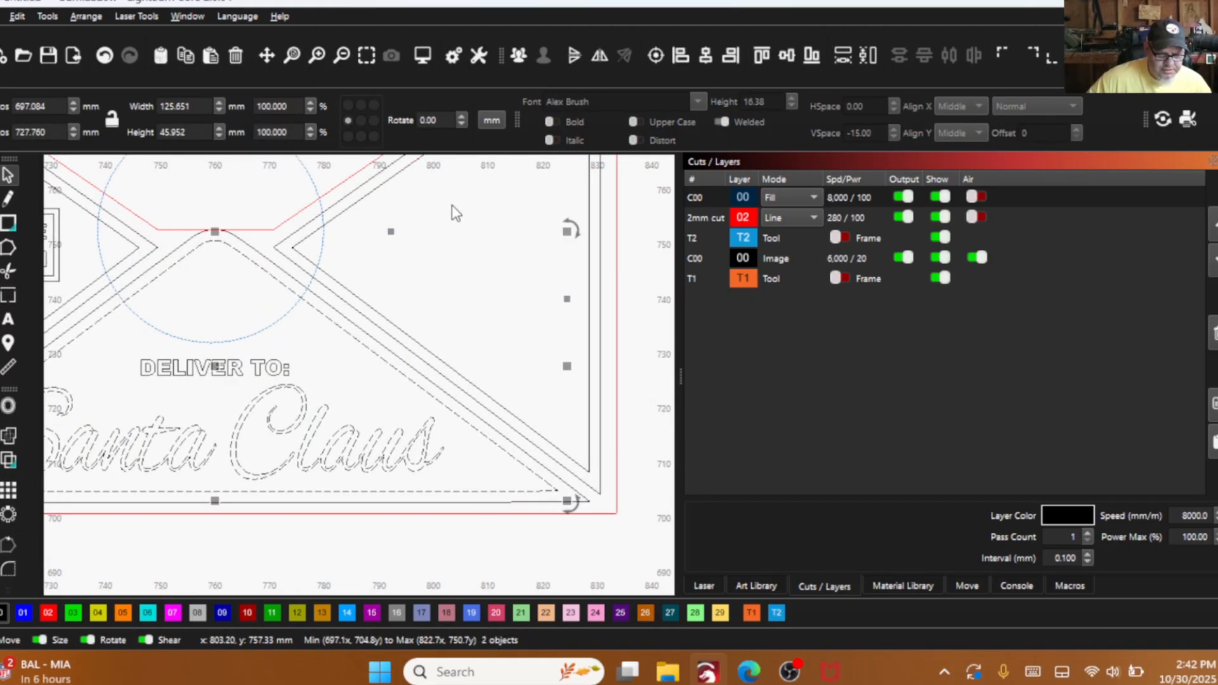
click(705, 57)
click(468, 267)
scroll(447, 434, down, 3)
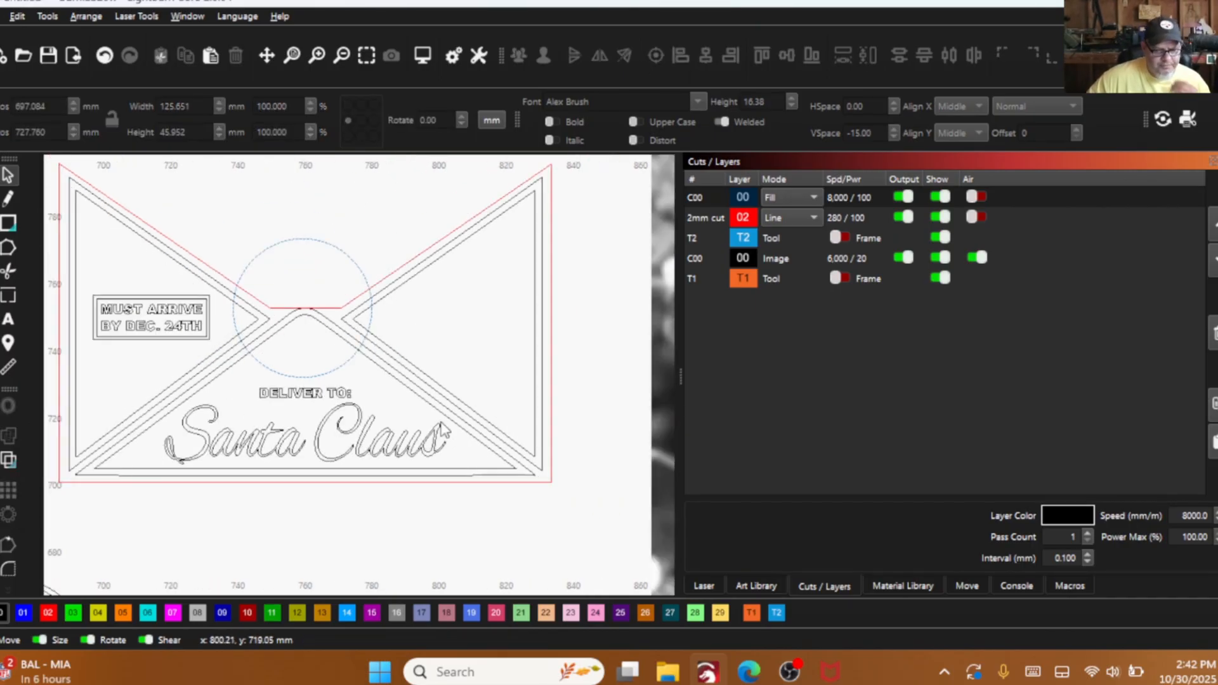
- Draw a thin horizontal rectangle about 35 mm wide and 2.1 mm high inside the envelope's right triangular flap
scroll(442, 431, down, 5)
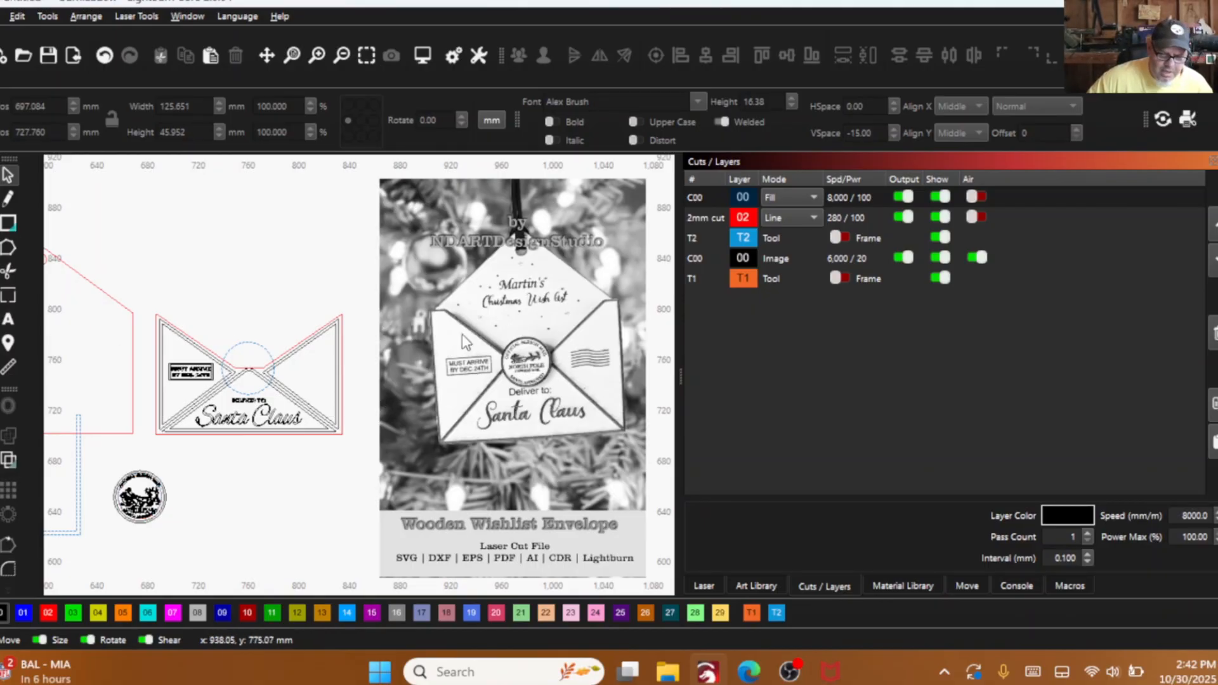
click(8, 223)
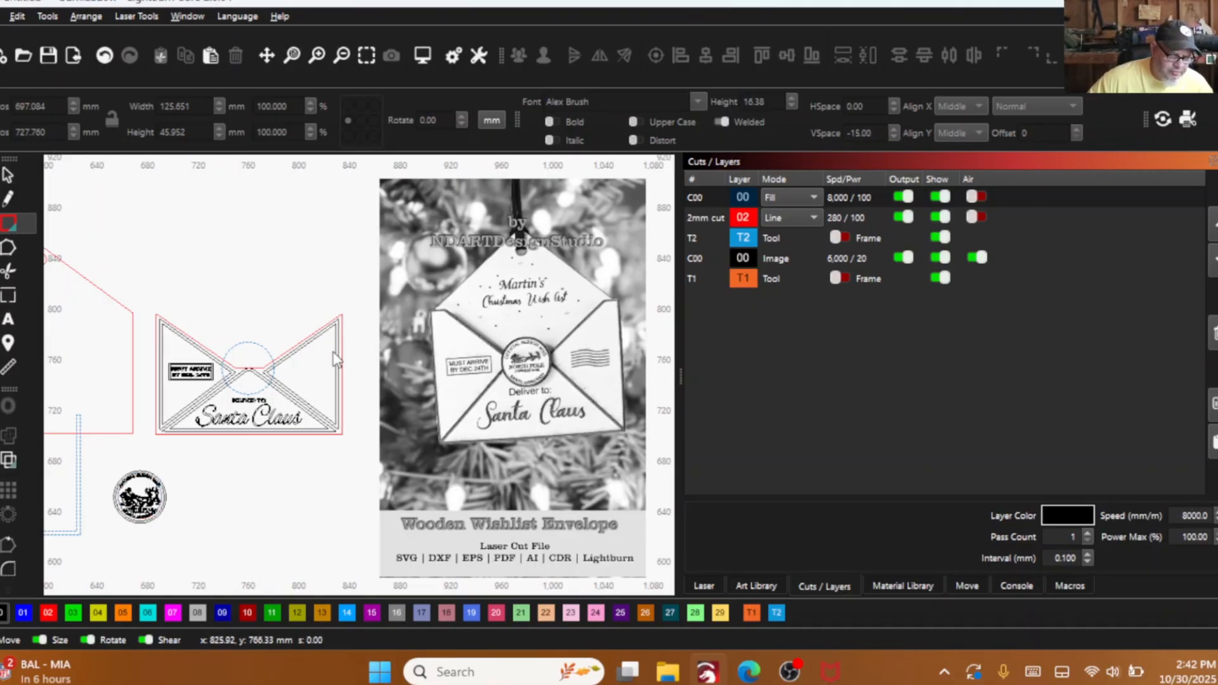
scroll(335, 359, up, 4)
drag(257, 357, 396, 366)
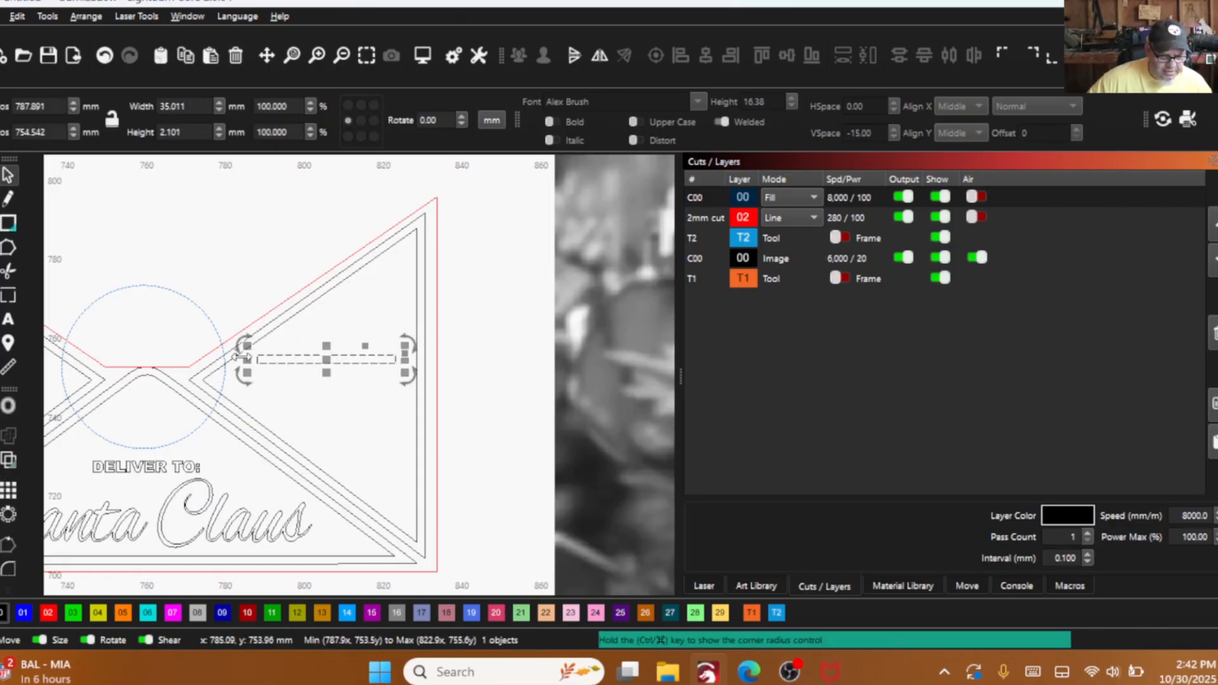
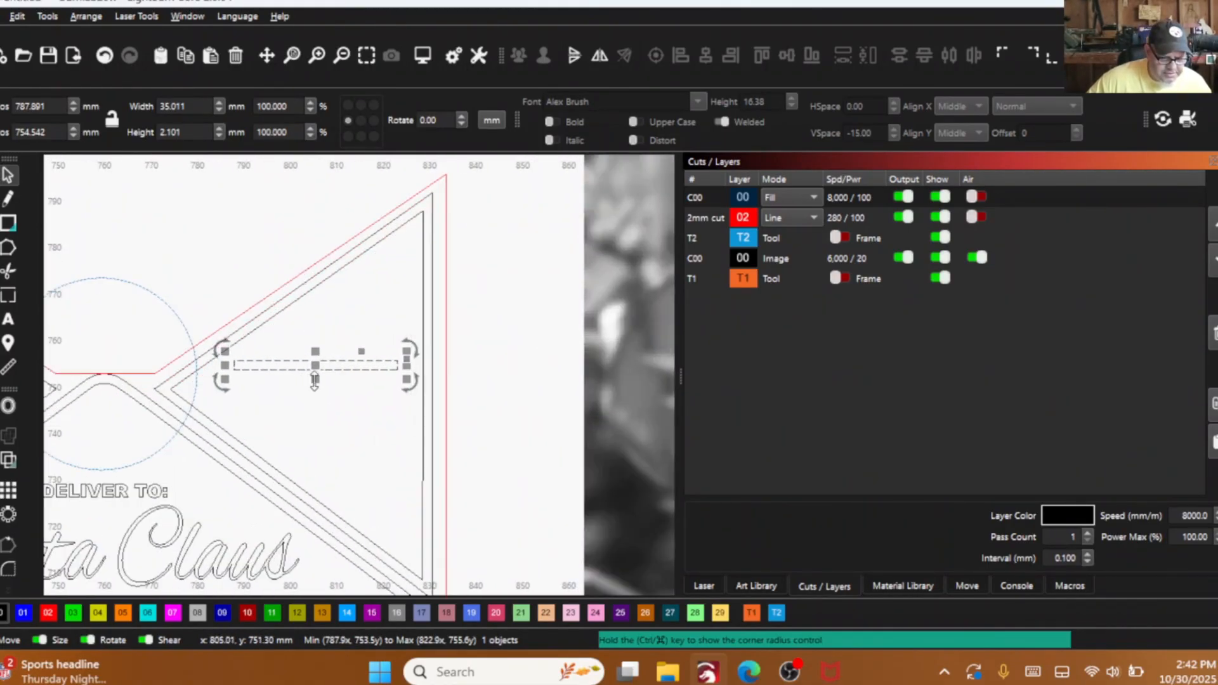
- Reduce the thin bar's height to about 1.5 mm and make a grid array of it with 1 column, 6 rows and 1 mm Y spacing
drag(314, 382, 314, 375)
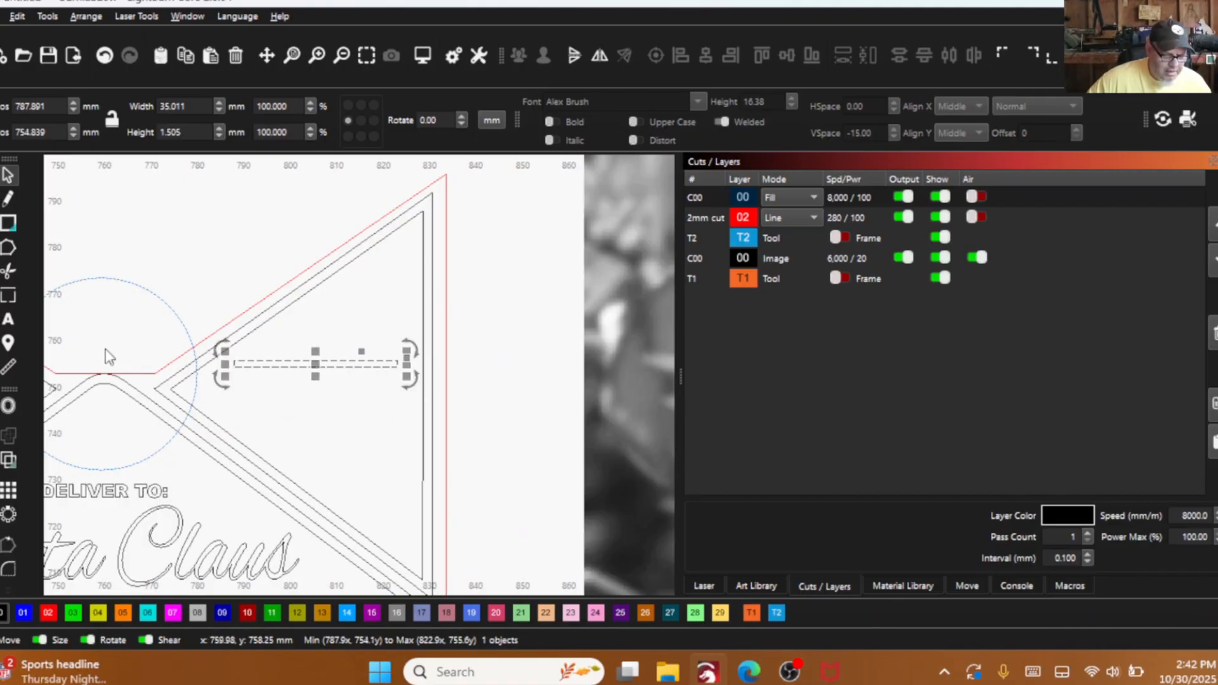
click(10, 493)
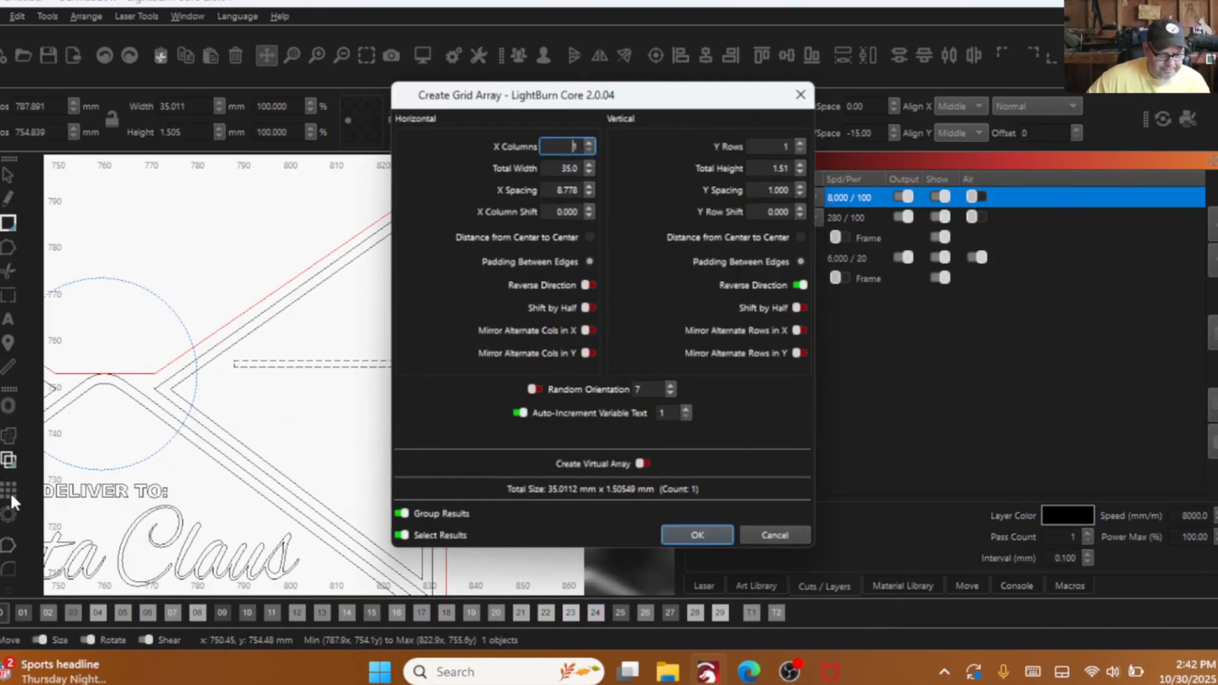
drag(566, 104, 727, 102)
click(967, 138)
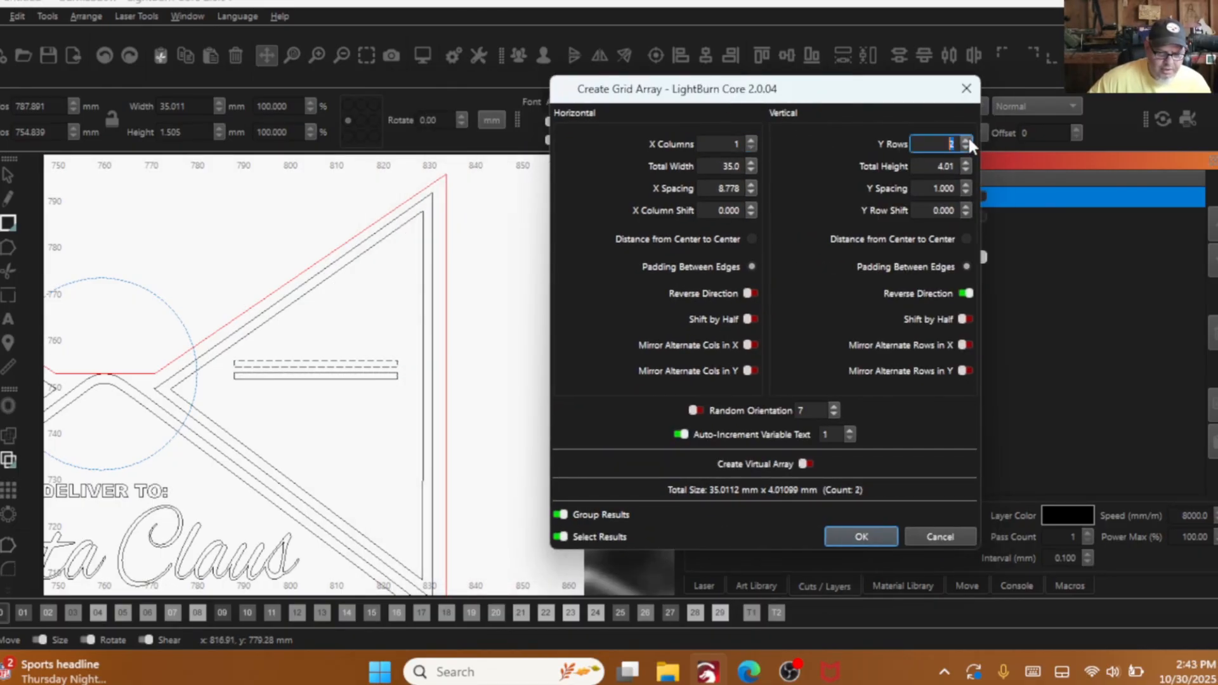
click(967, 139)
scroll(372, 322, down, 2)
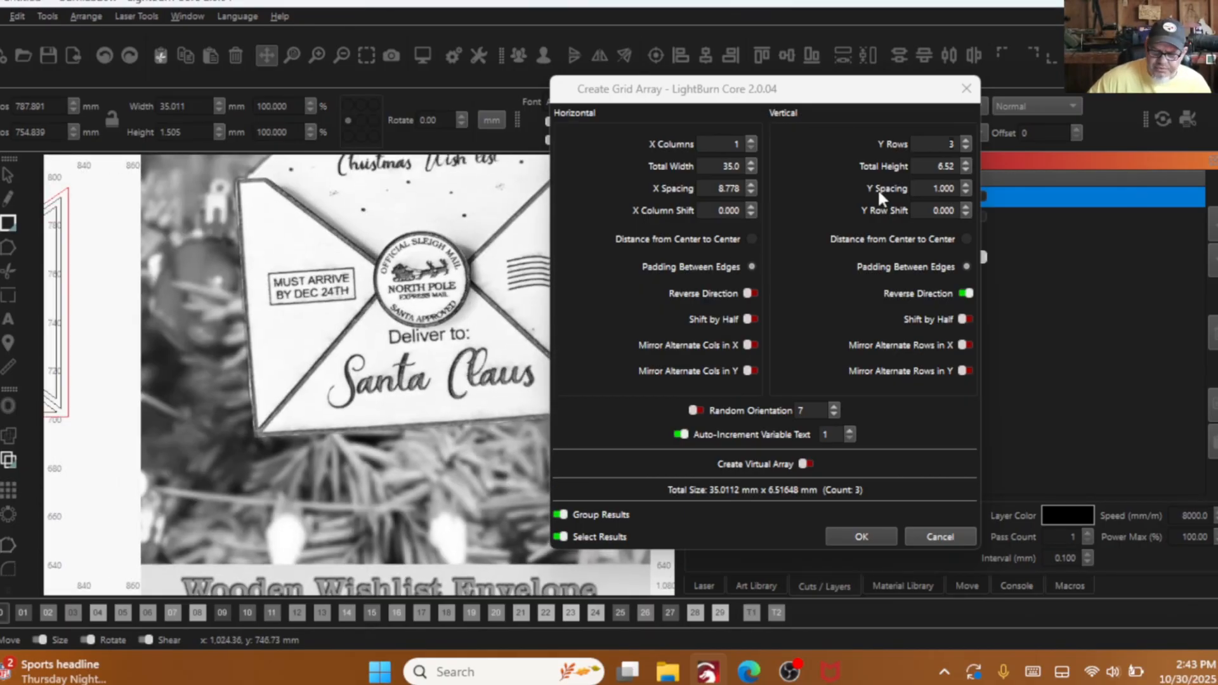
click(965, 140)
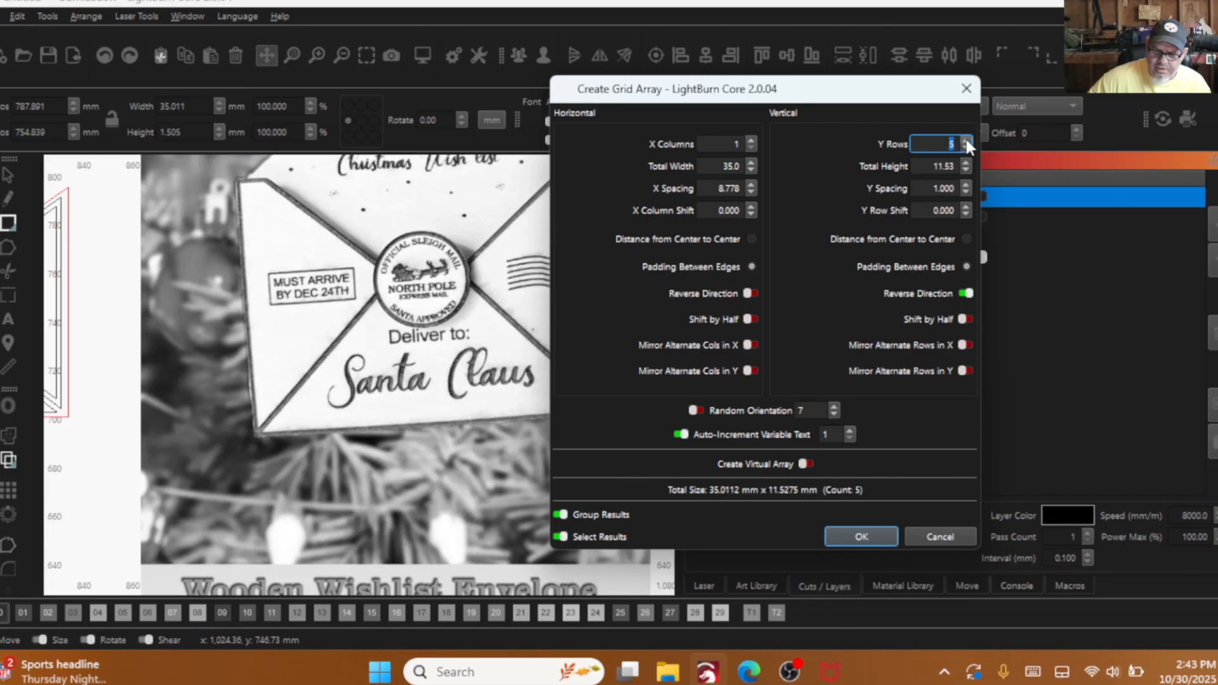
click(964, 141)
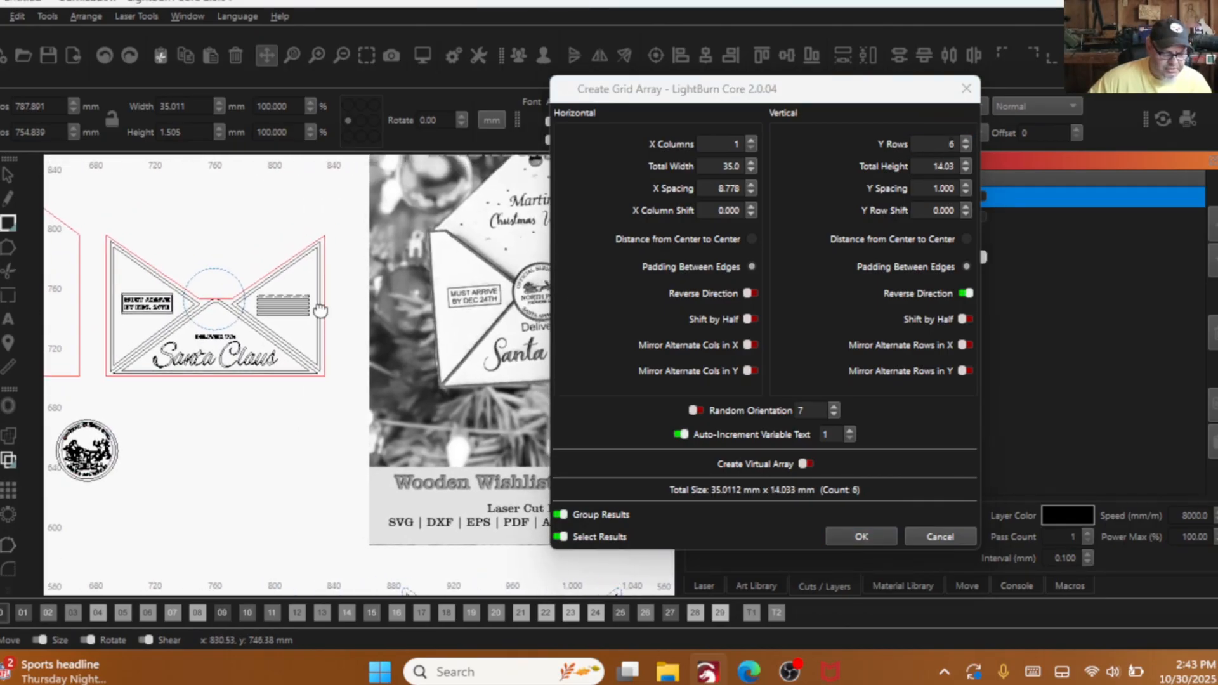
scroll(320, 310, up, 3)
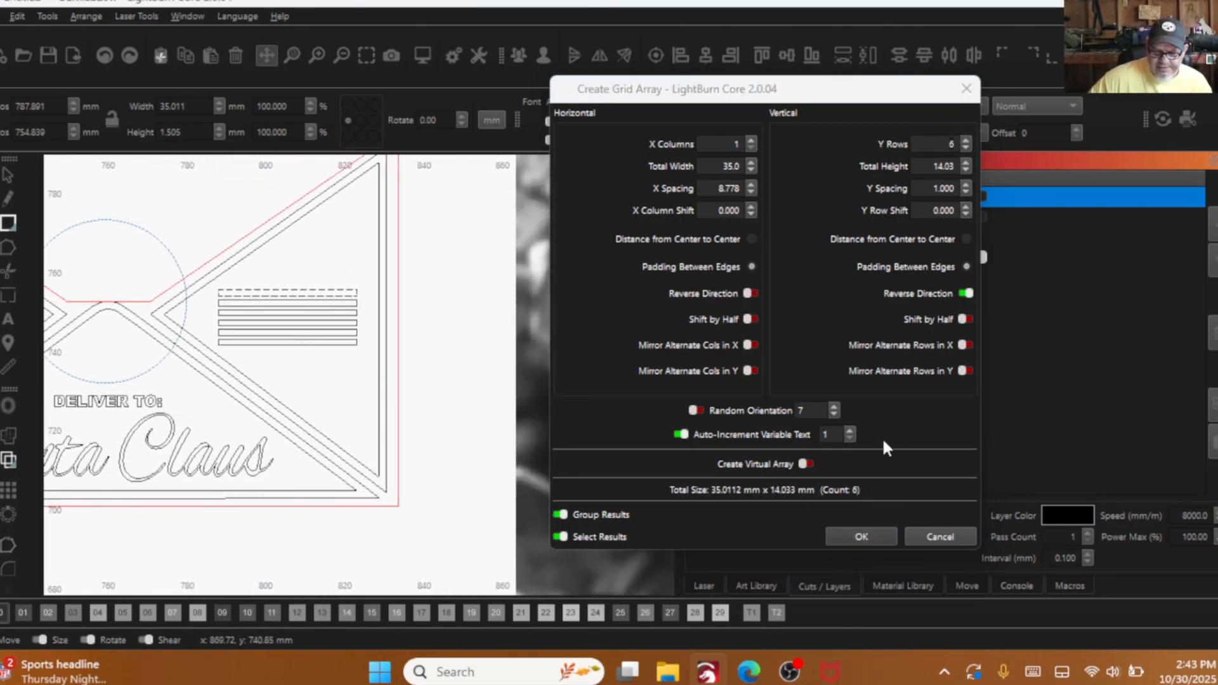
click(964, 185)
click(965, 185)
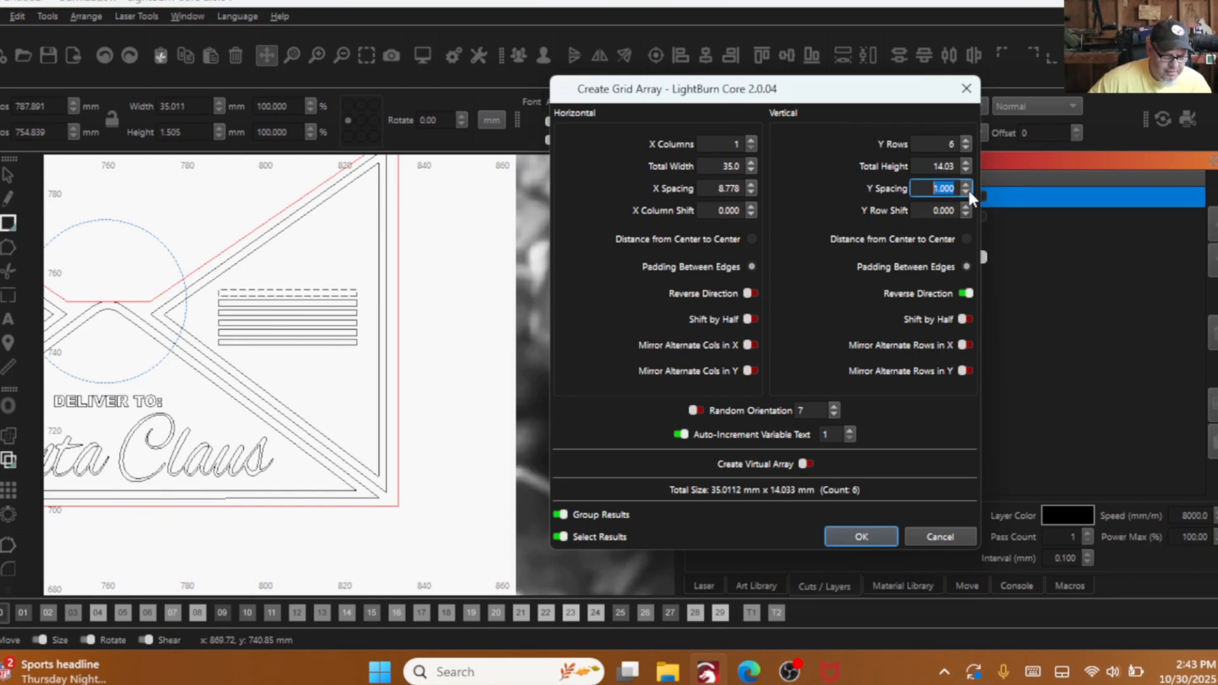
click(861, 537)
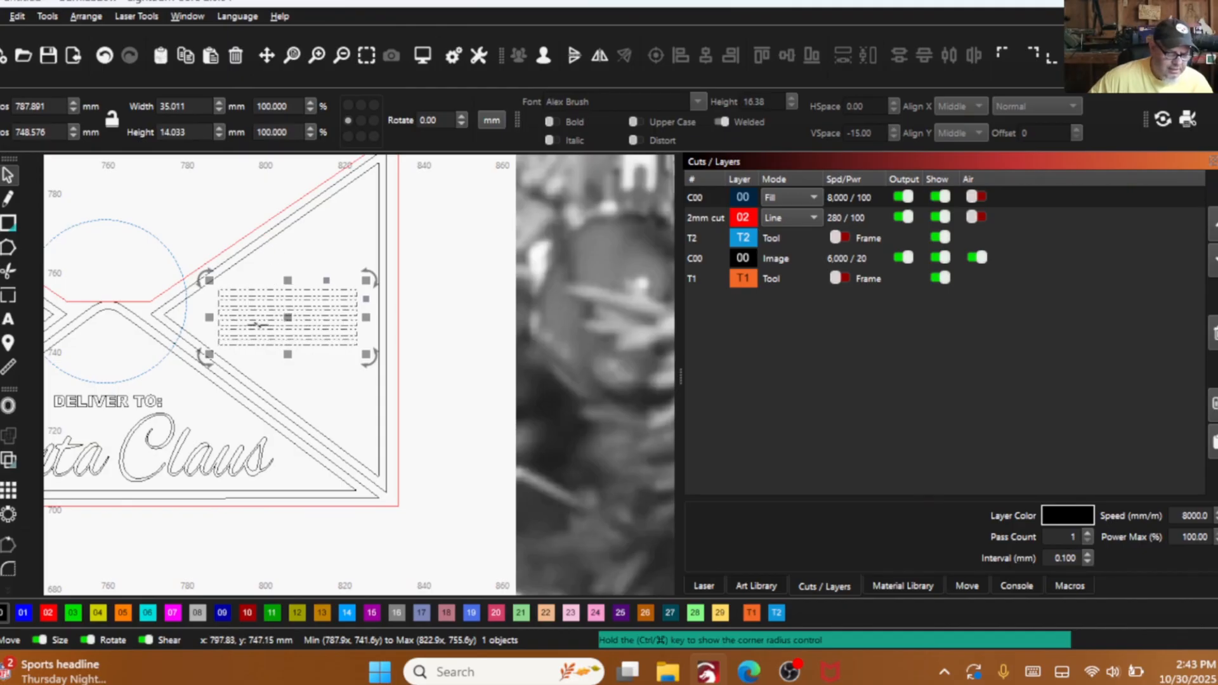
- Try to center the bar group horizontally against the right triangular outline, and undo the alignment
shift+click(285, 227)
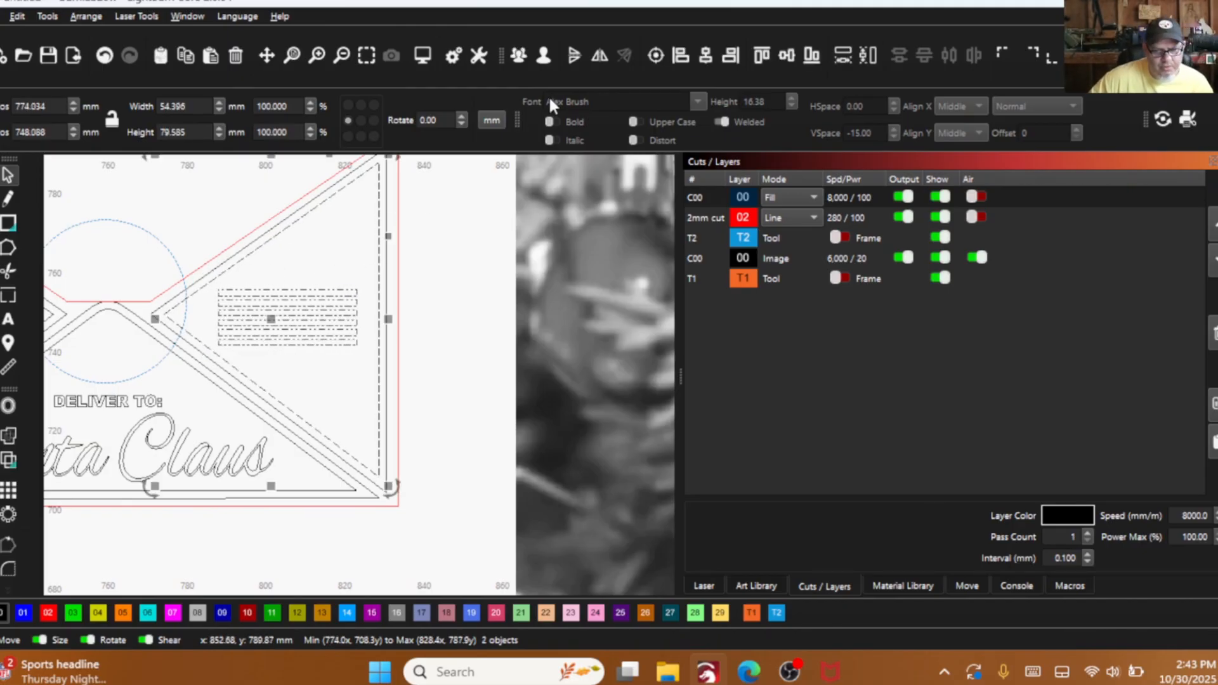
click(704, 56)
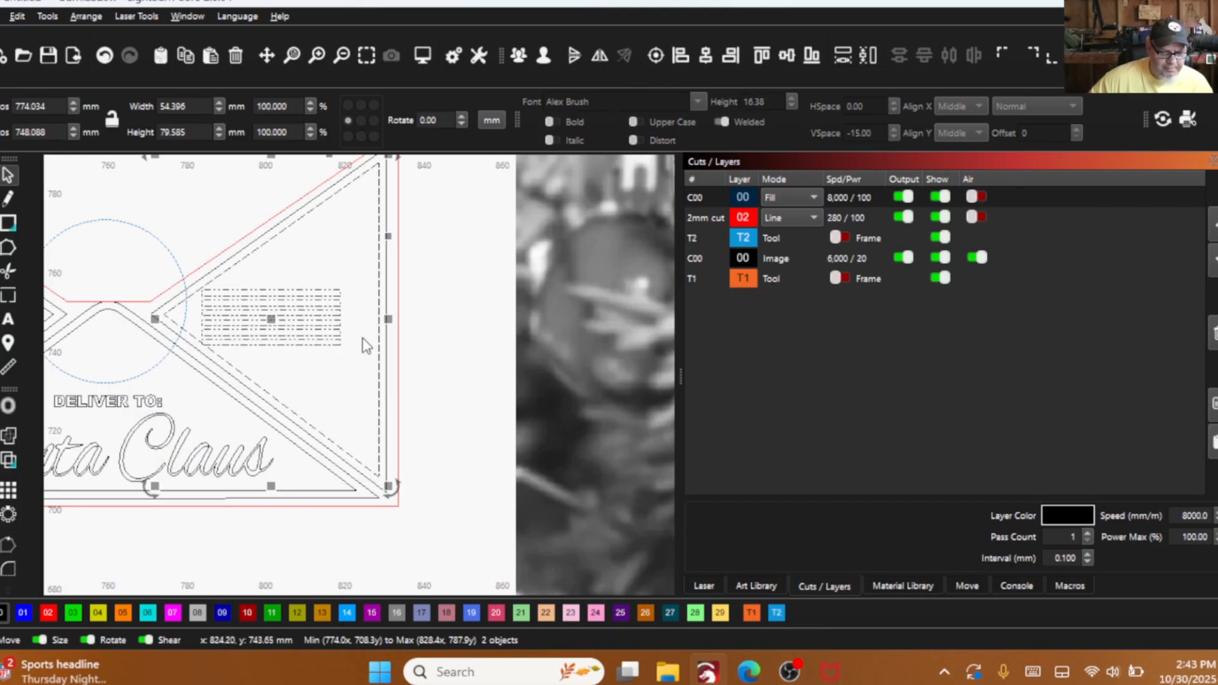
click(215, 210)
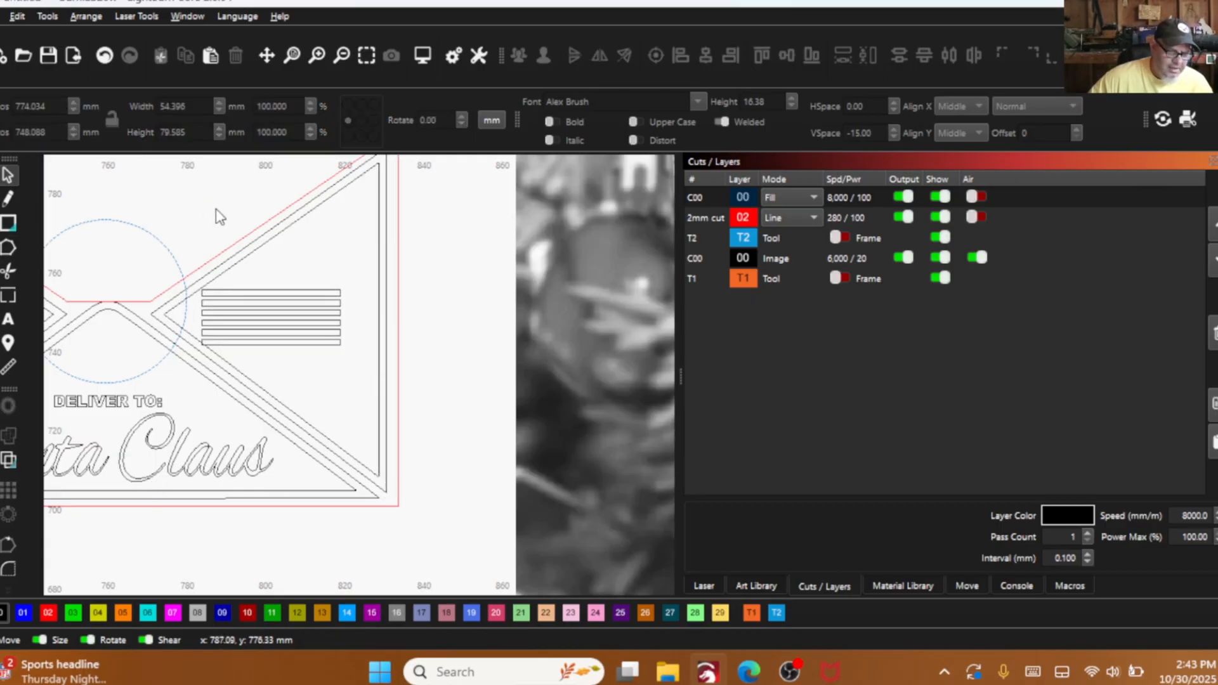
click(107, 58)
click(105, 55)
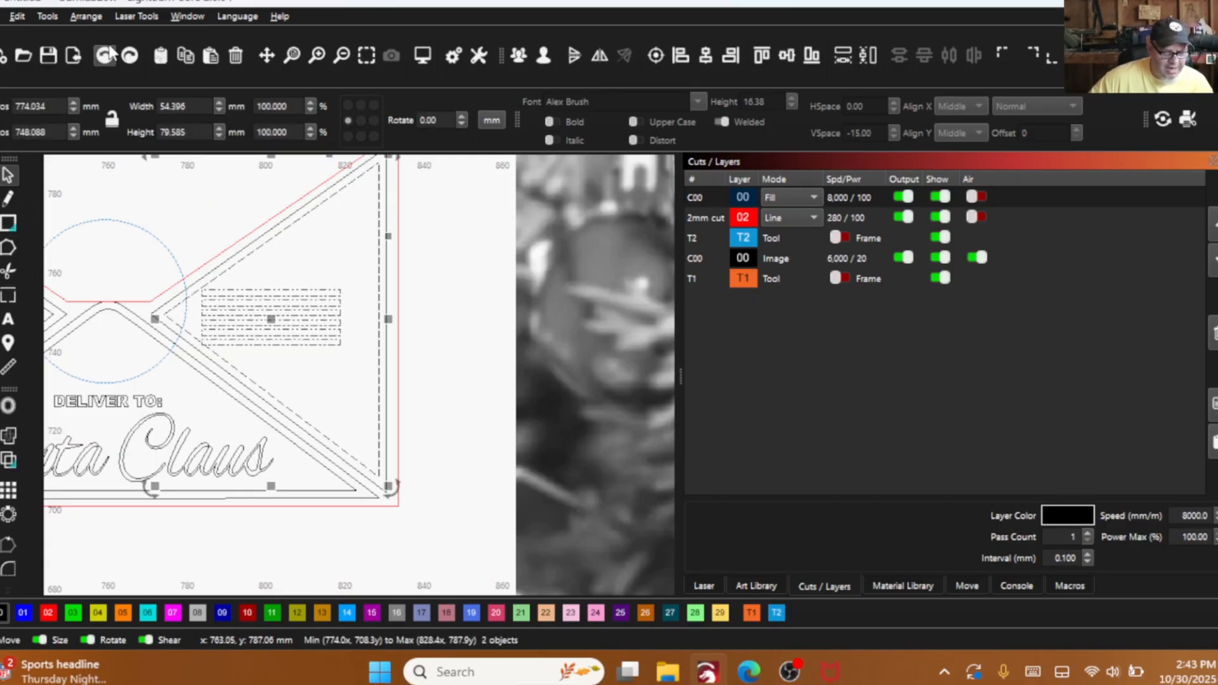
click(351, 263)
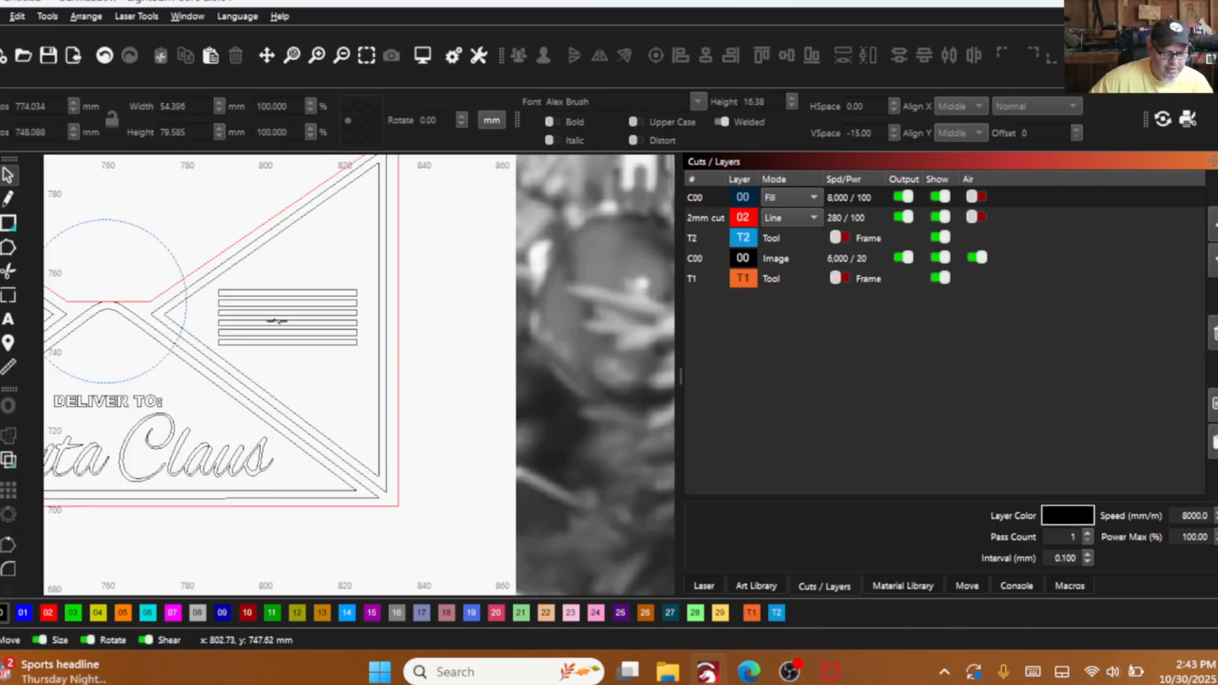
- Nudge the bar group slightly right and up inside the right triangle and compare it with the reference photo's wavy postmark
click(285, 310)
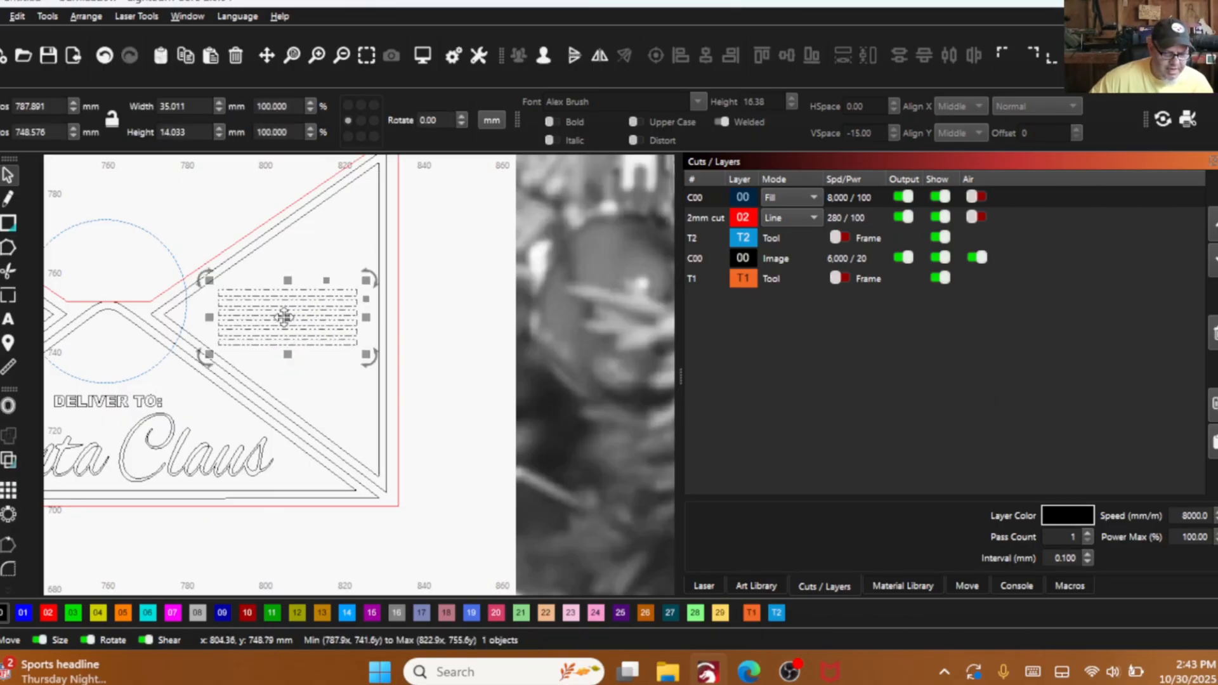
drag(288, 318, 291, 316)
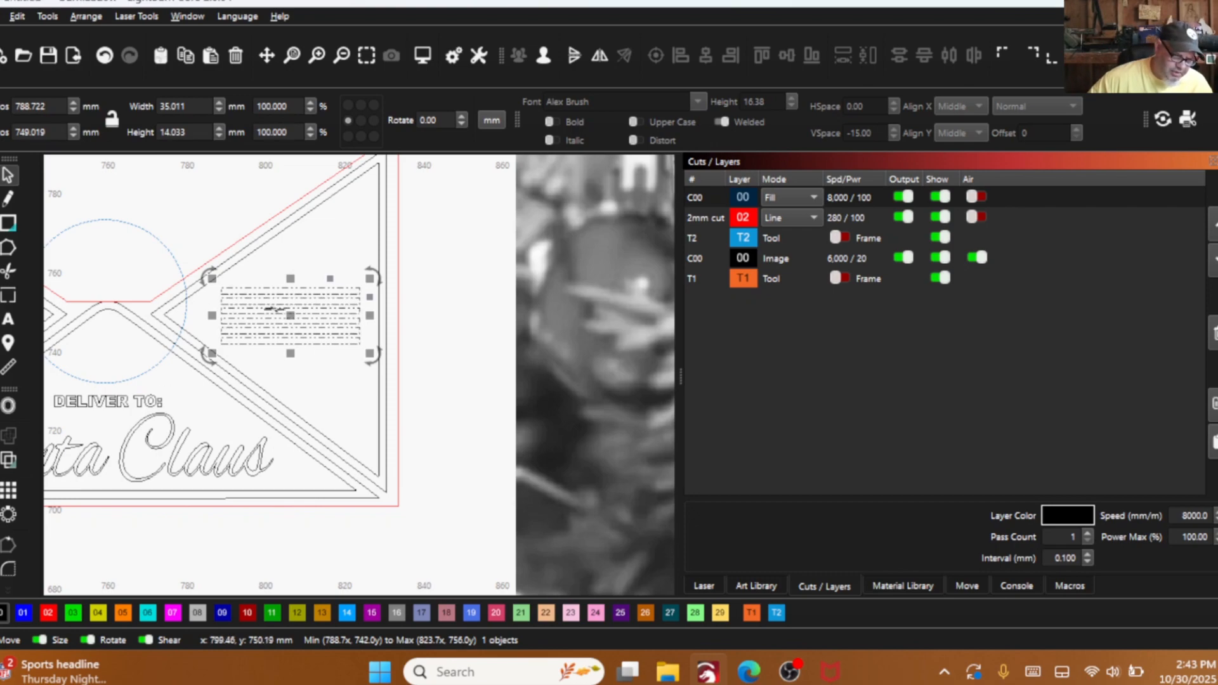
scroll(300, 241, down, 4)
drag(299, 241, 153, 222)
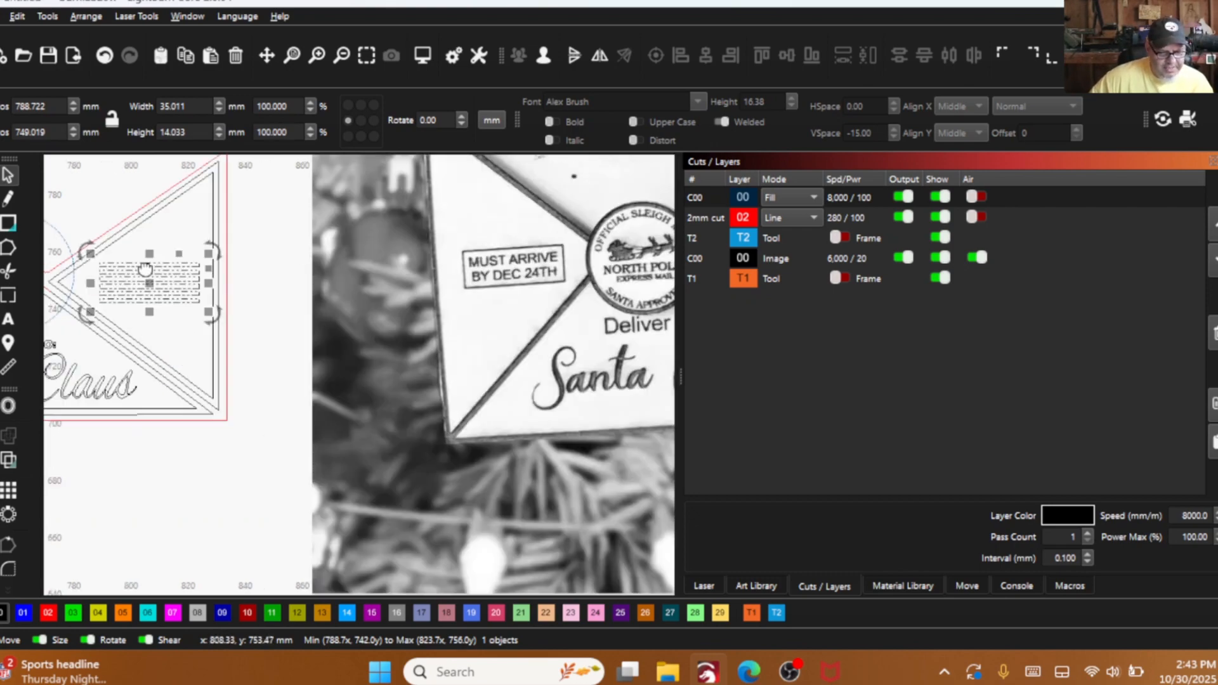
scroll(442, 259, up, 4)
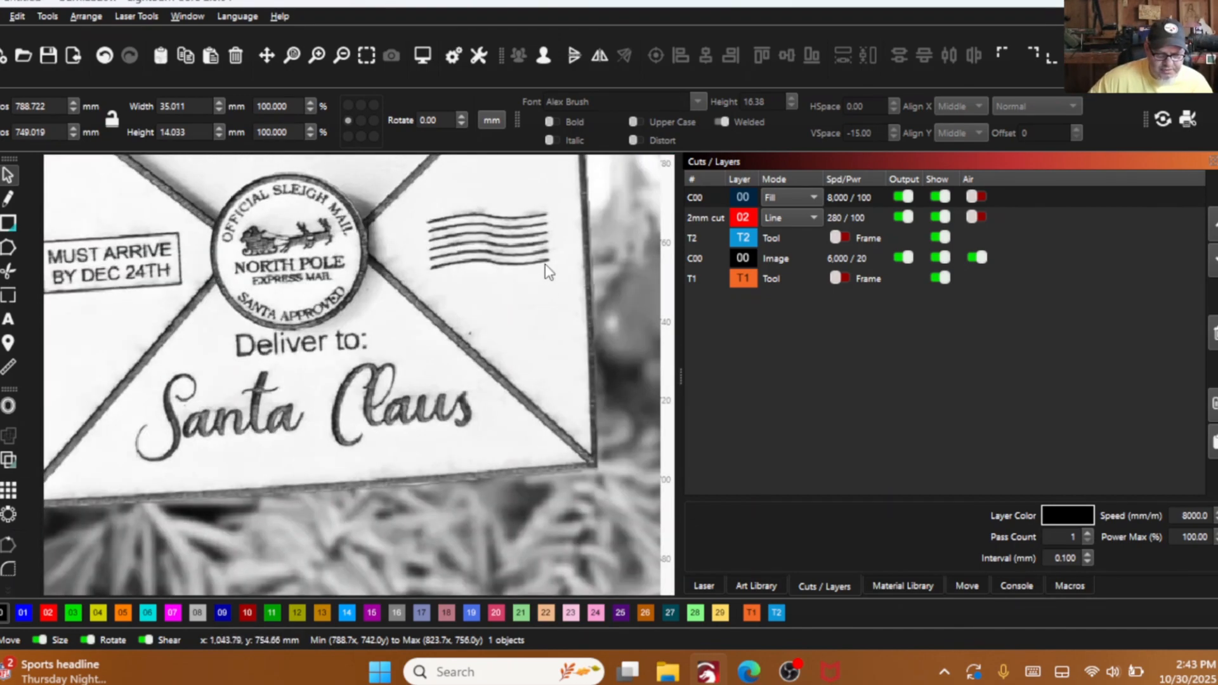
scroll(438, 296, down, 5)
scroll(313, 282, up, 6)
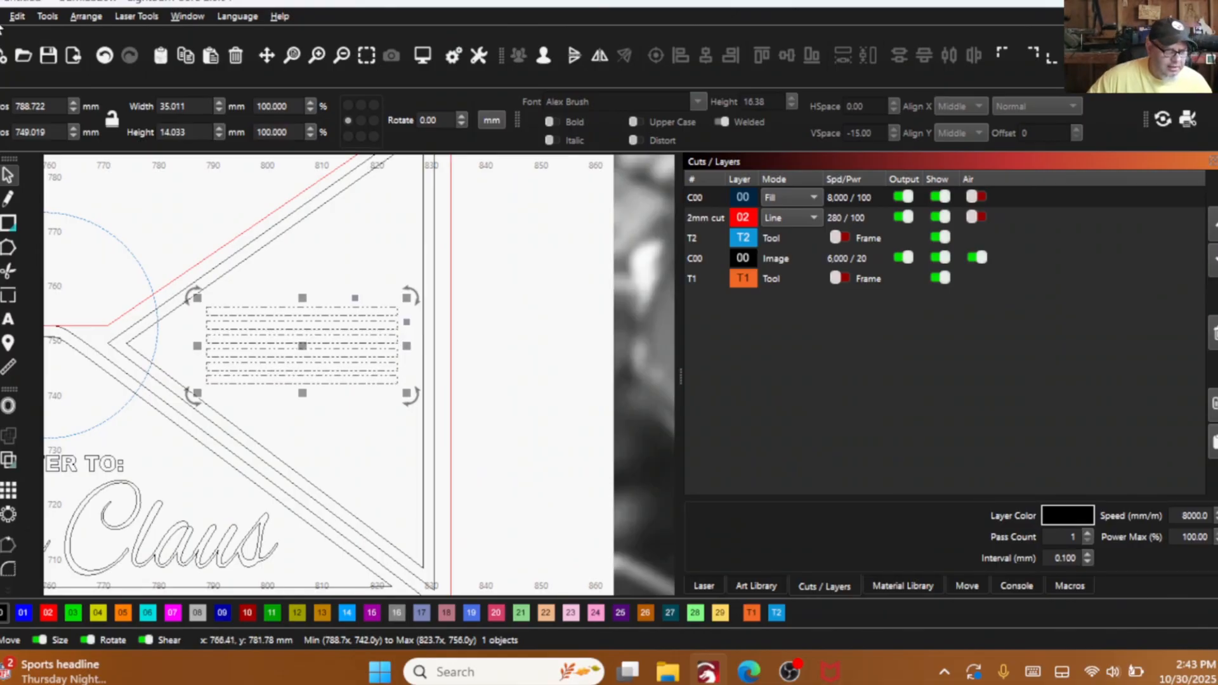
- Start a 16-point deformation of the bar group and lower its leftmost column of points to bend the left ends down
click(17, 17)
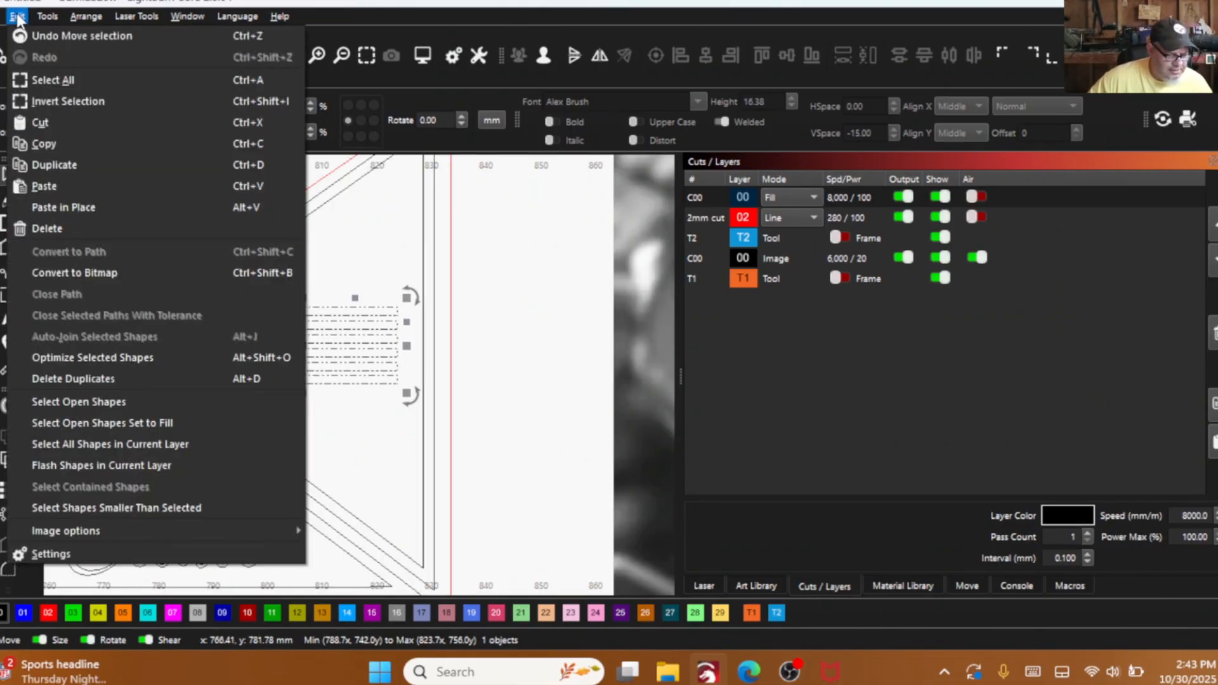
mouse_move(63, 21)
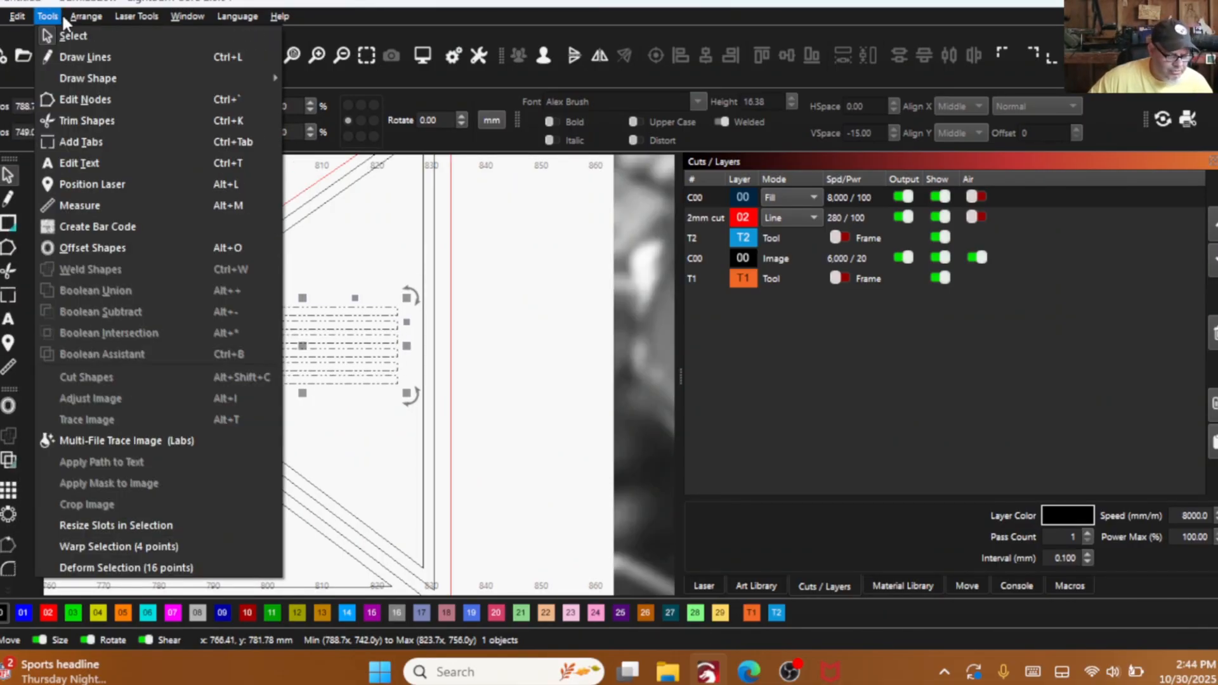
click(115, 573)
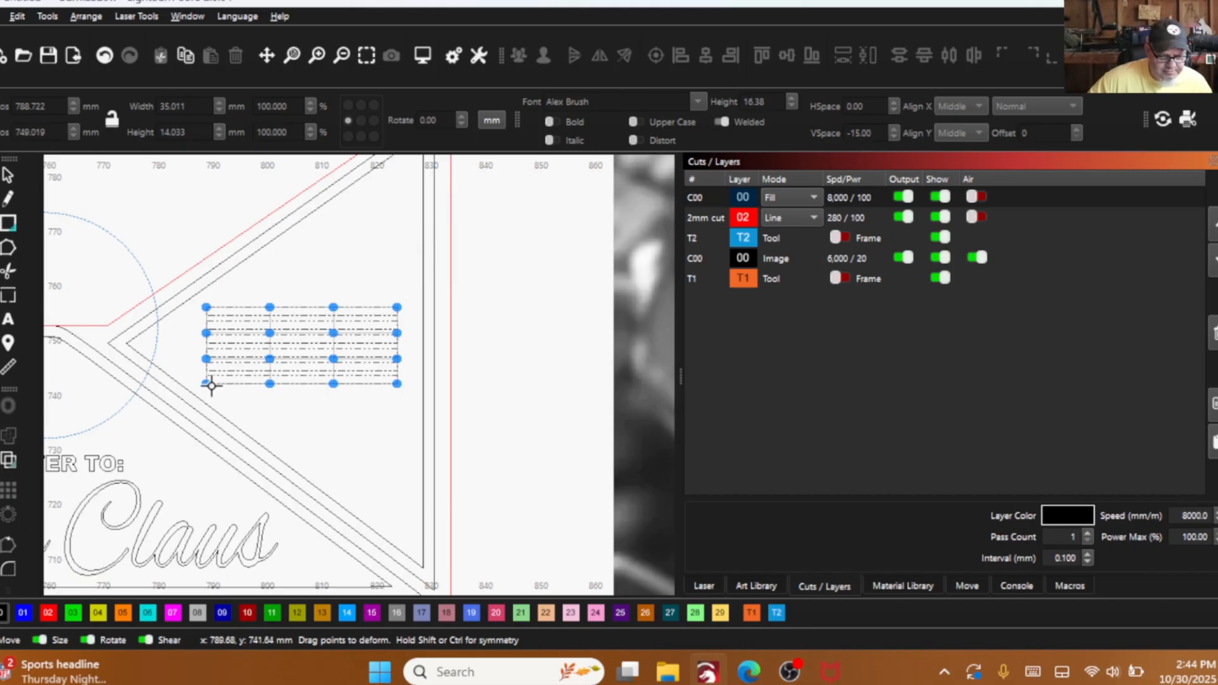
drag(206, 383, 208, 401)
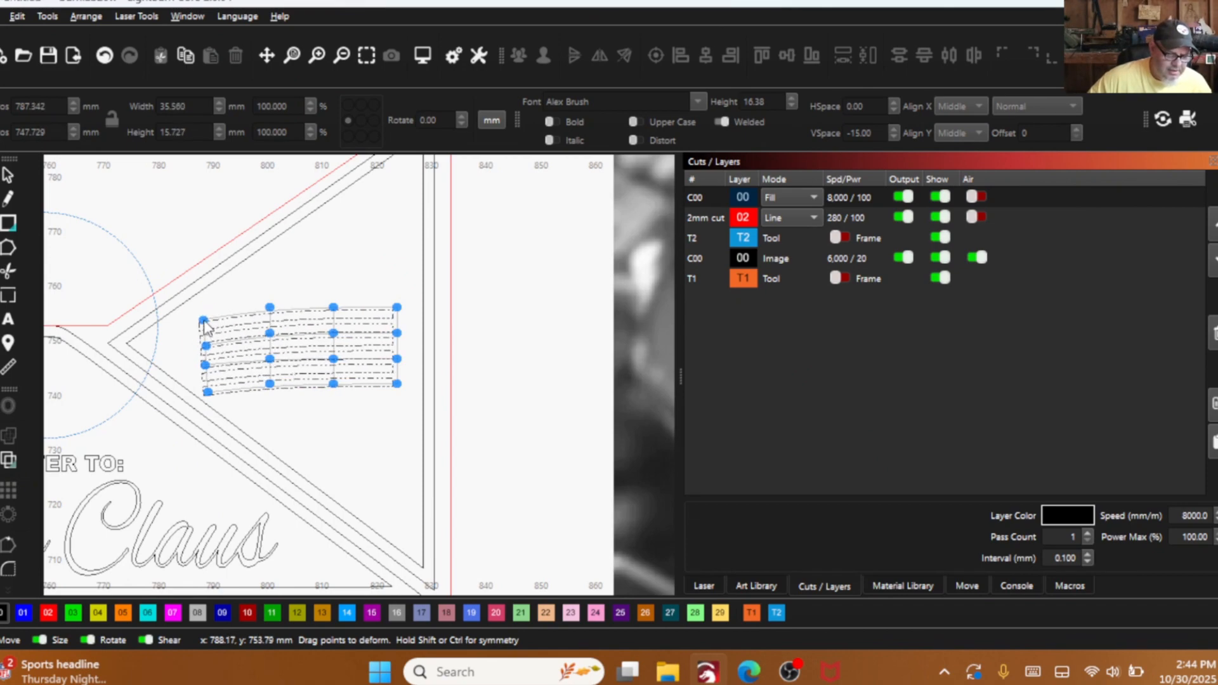
scroll(202, 360, up, 4)
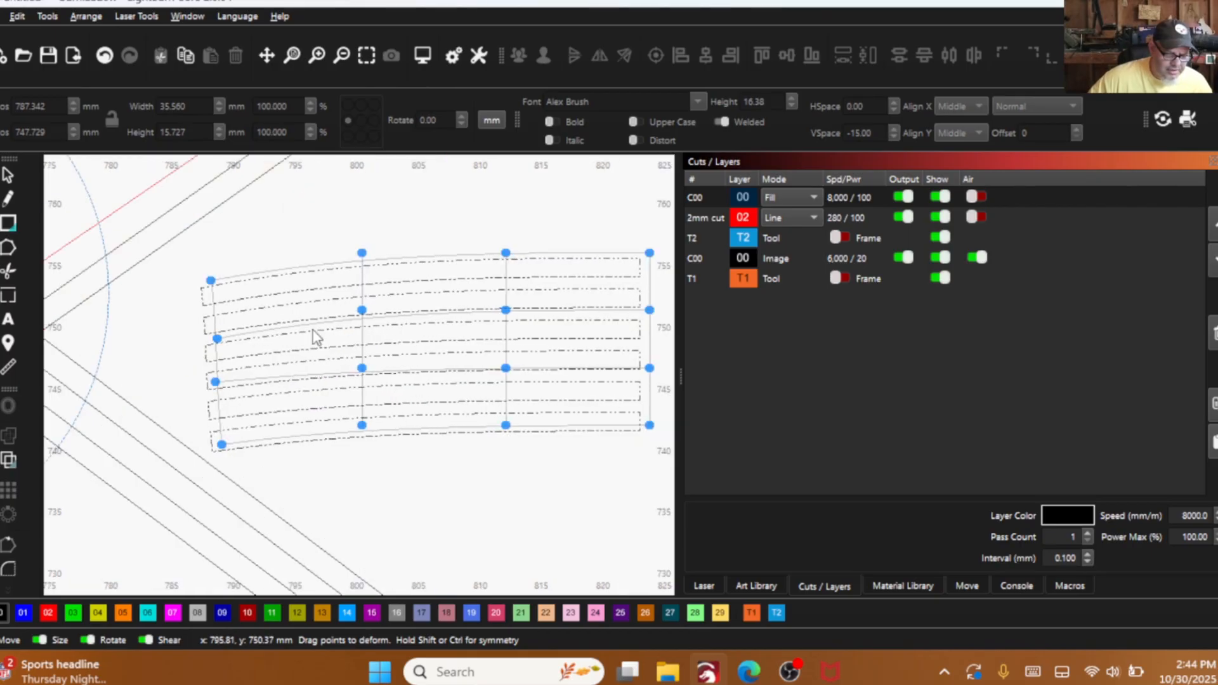
- Raise the second column of deform points and lower the third column to give the bars a wave shape
scroll(222, 330, down, 3)
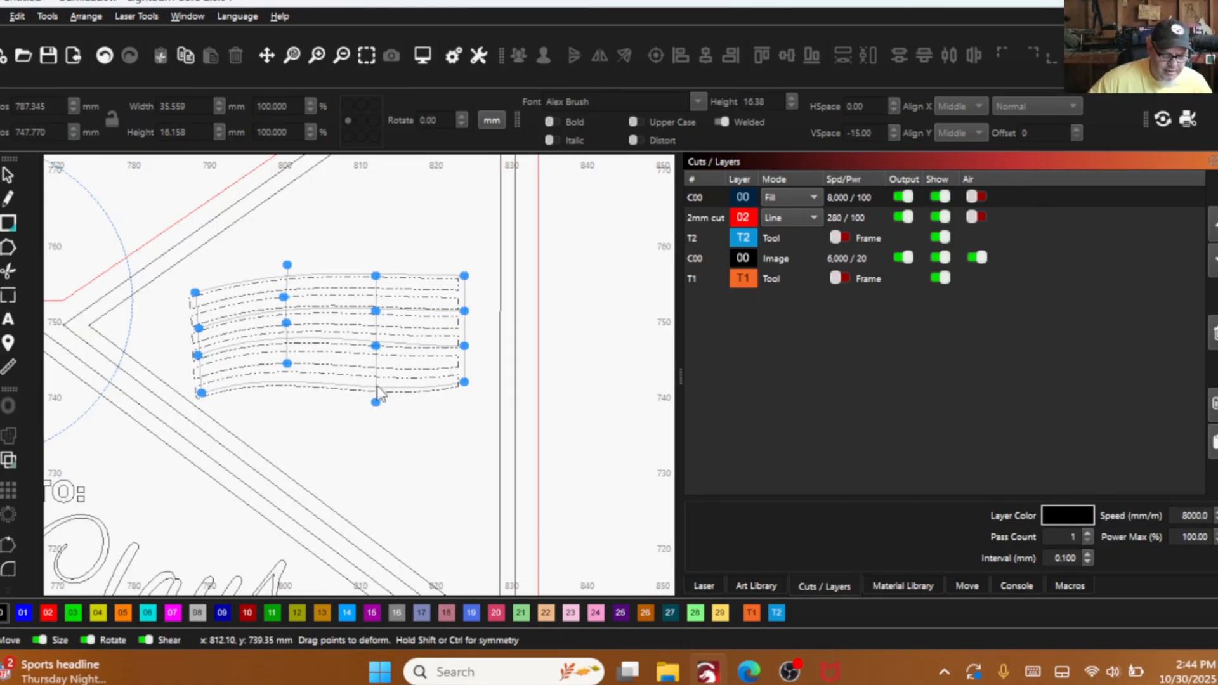
drag(375, 346, 376, 368)
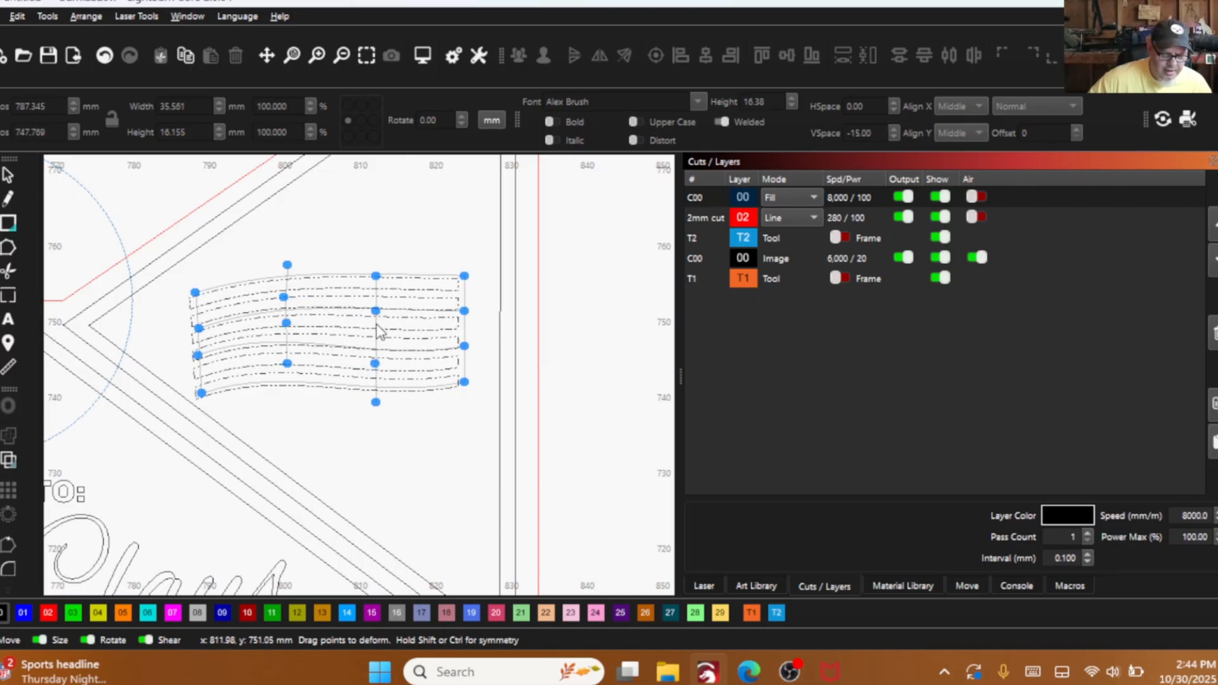
drag(375, 311, 375, 328)
drag(374, 277, 376, 300)
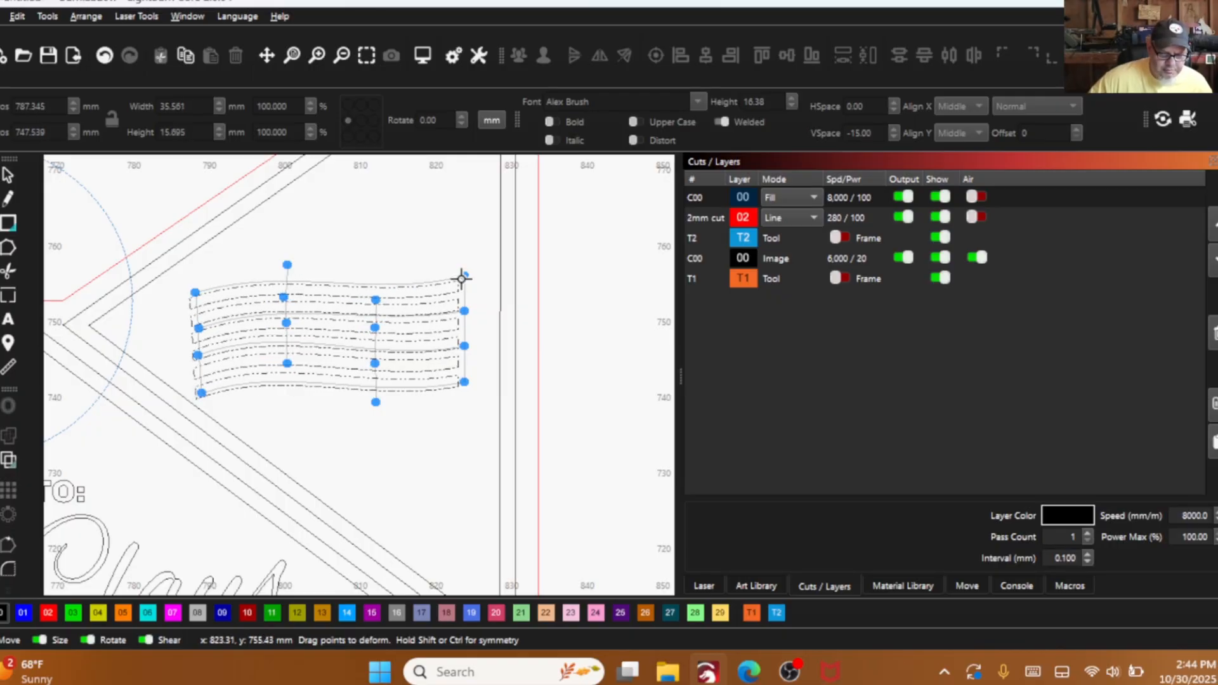
- Raise the rightmost column of deform points so the bars' right ends curve upward, and finish the deformation
drag(464, 276, 462, 253)
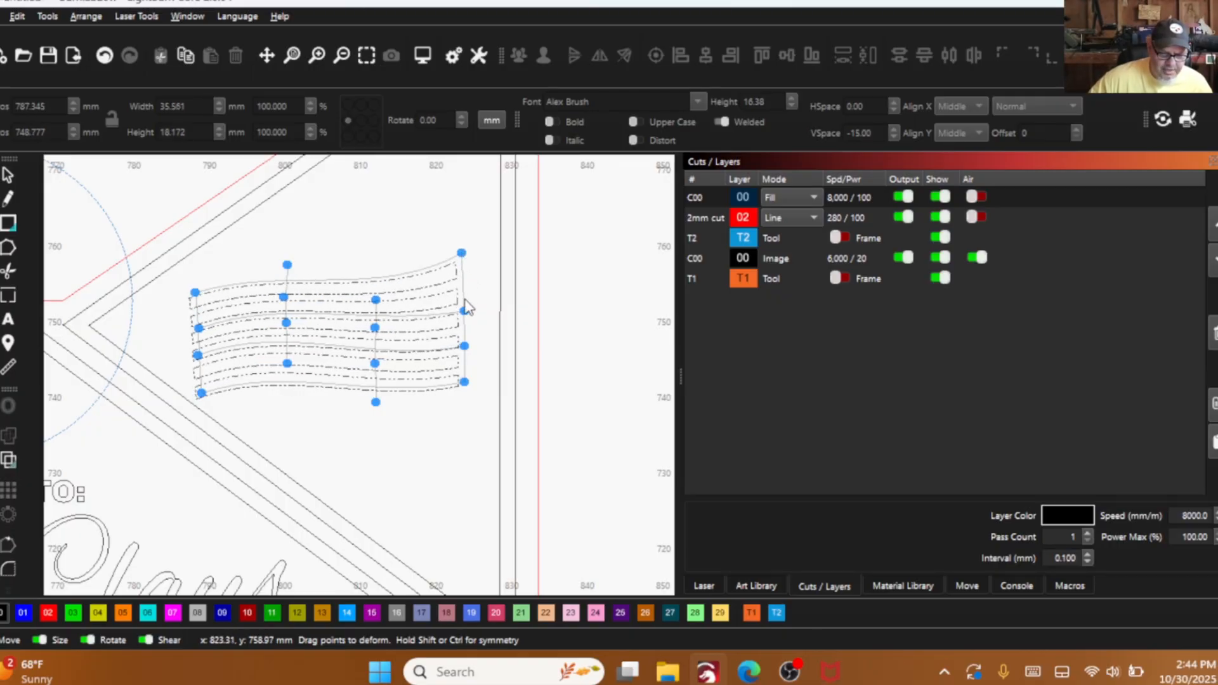
drag(464, 309, 459, 281)
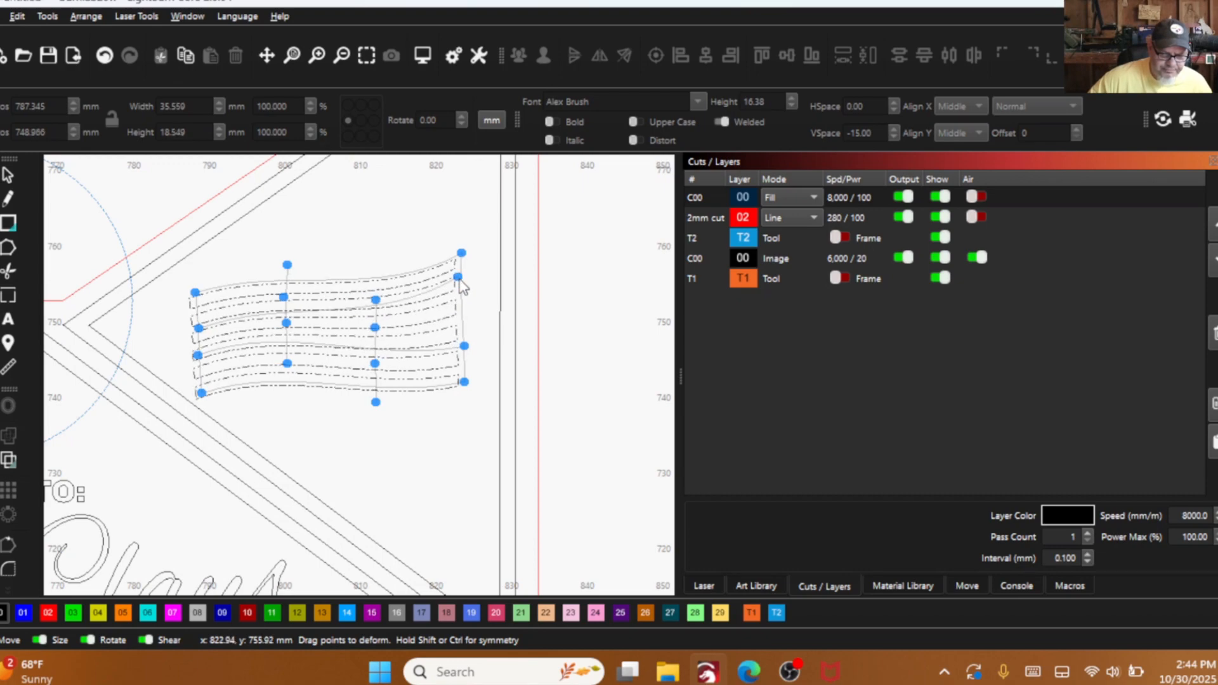
drag(464, 345, 463, 314)
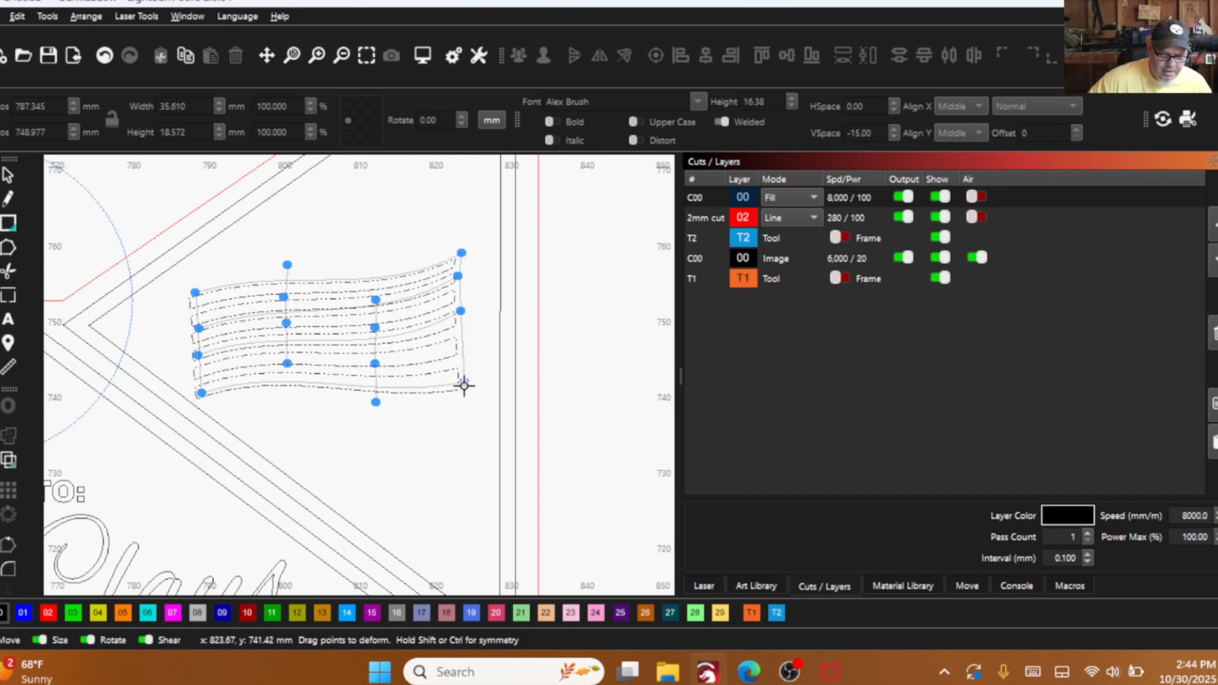
drag(463, 385, 464, 355)
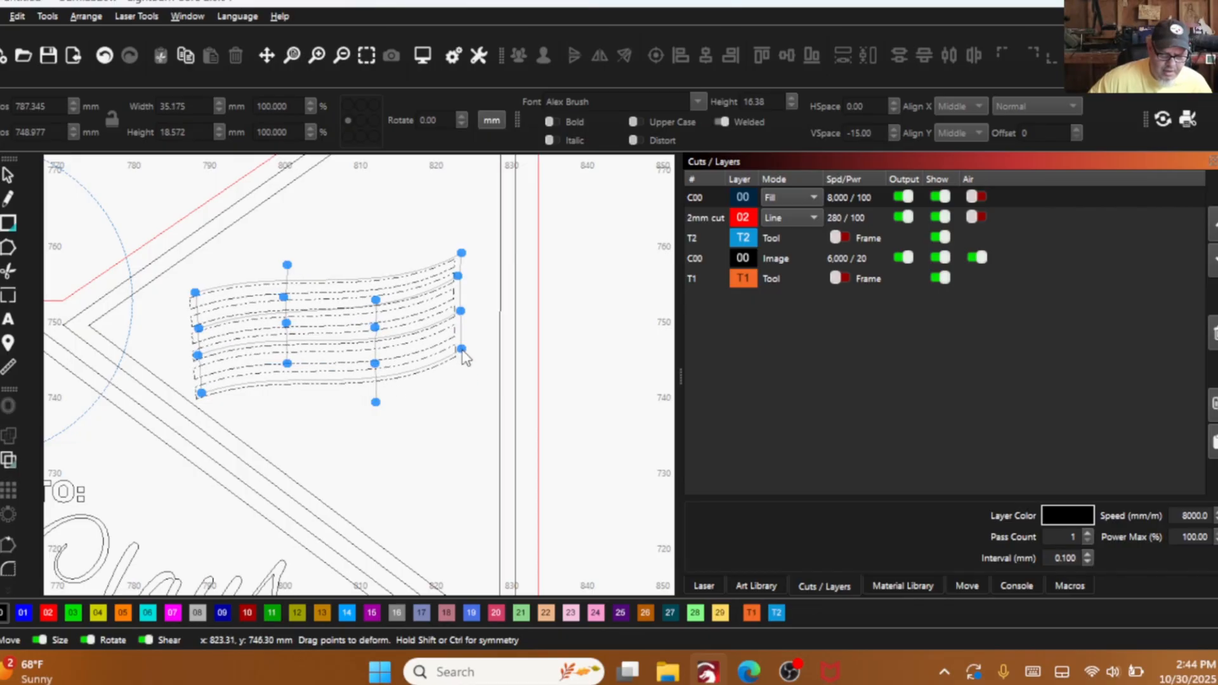
scroll(440, 413, down, 1)
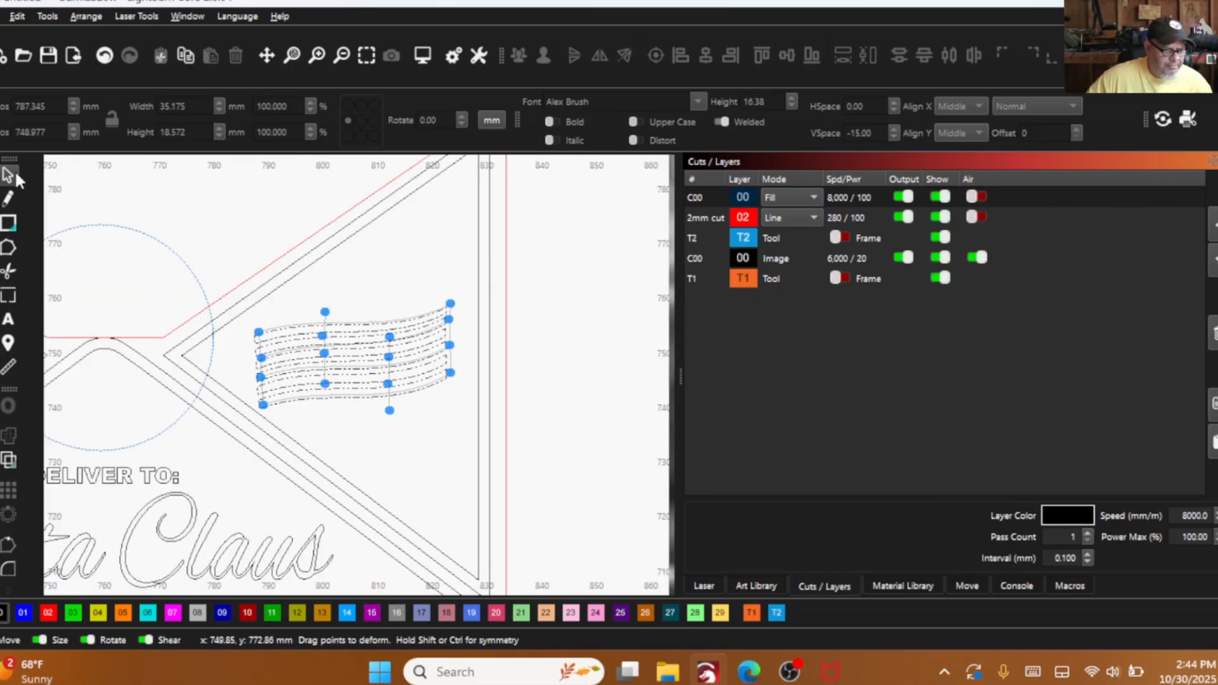
click(16, 177)
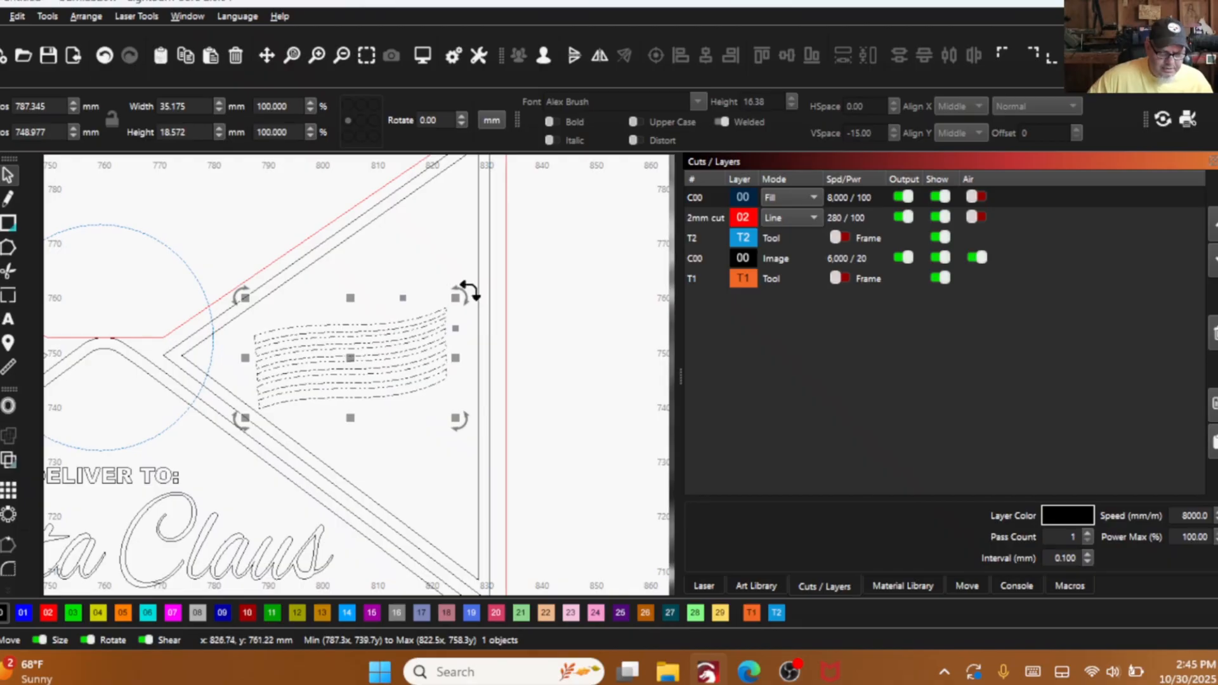
- Rotate the wavy bar group slightly clockwise, deselect it and check it within the whole envelope design
drag(468, 288, 464, 305)
scroll(463, 304, up, 1)
click(568, 327)
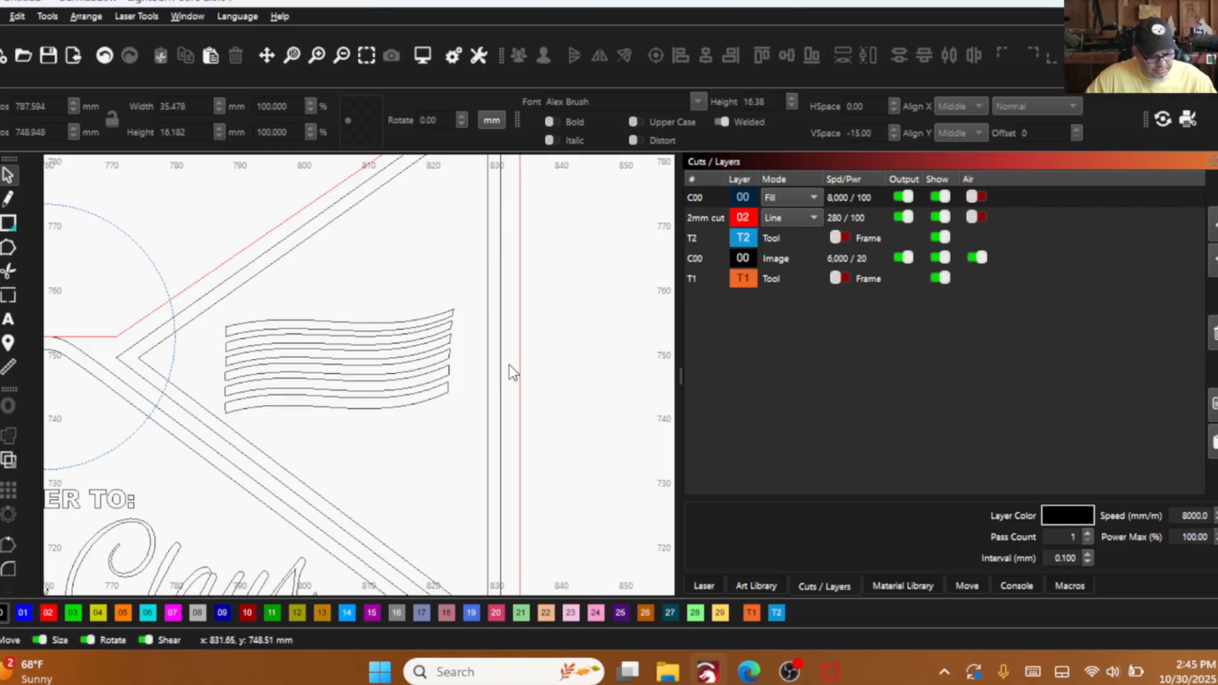
scroll(509, 364, down, 4)
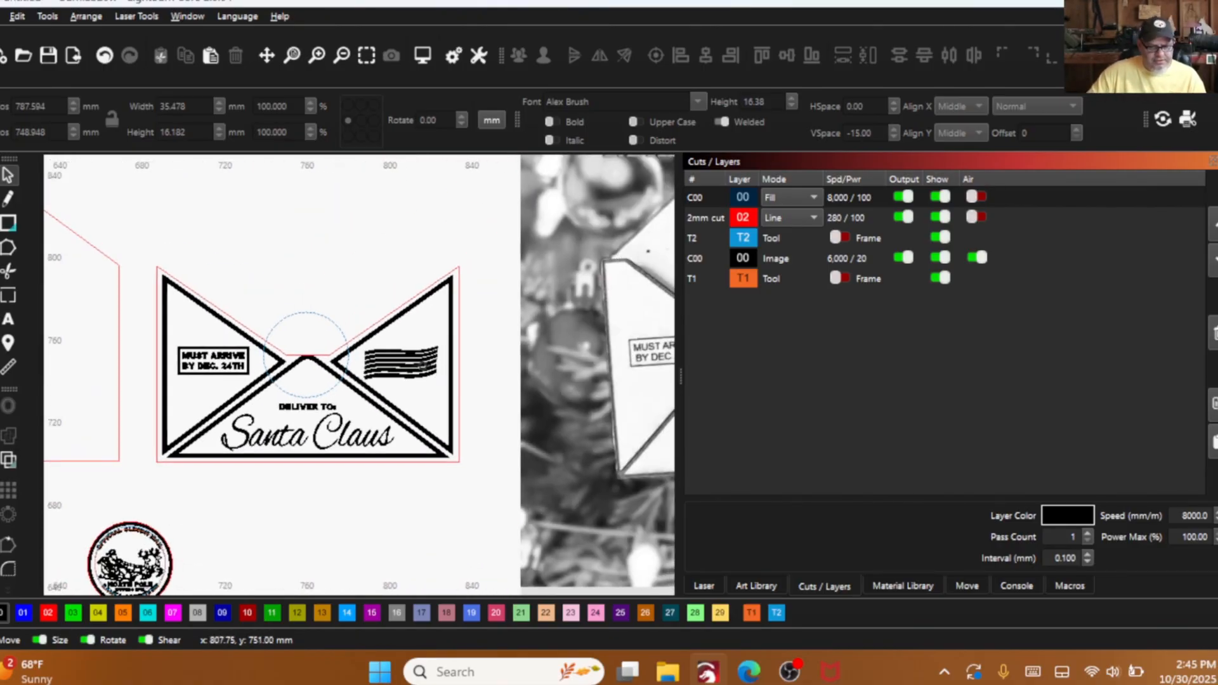
- Compare the wavy postmark lines on the envelope's right flap with those in the reference photo
scroll(484, 385, down, 3)
scroll(580, 316, up, 3)
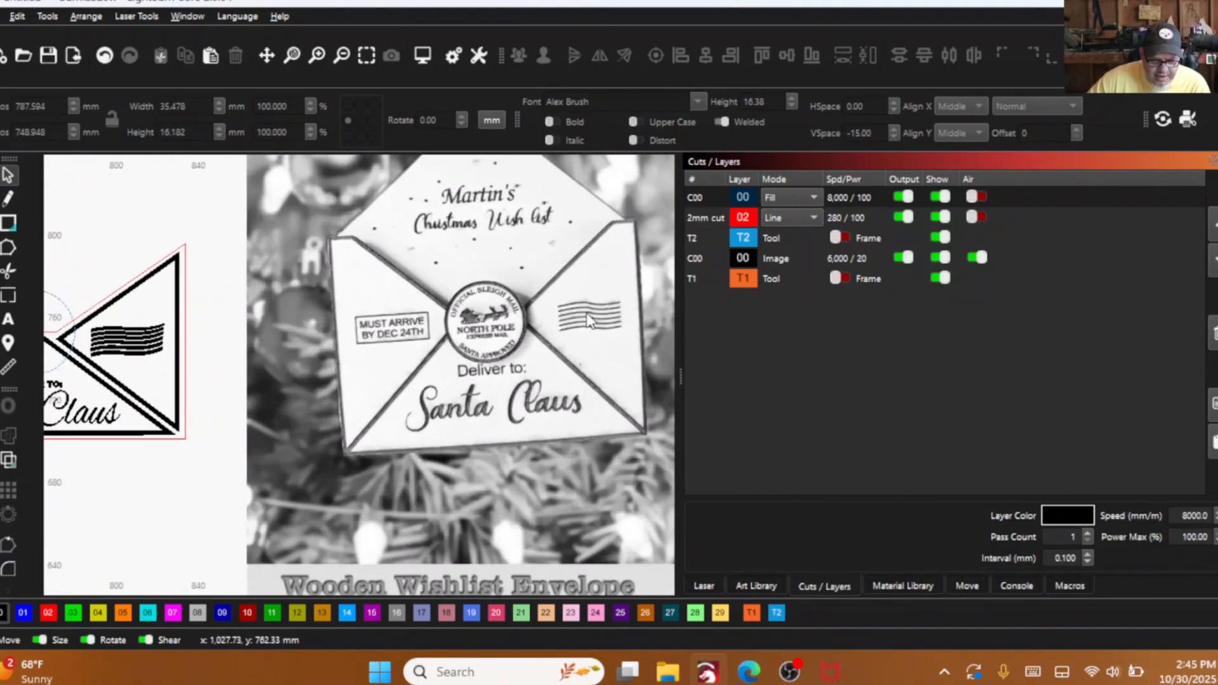
scroll(596, 318, up, 1)
scroll(420, 359, down, 2)
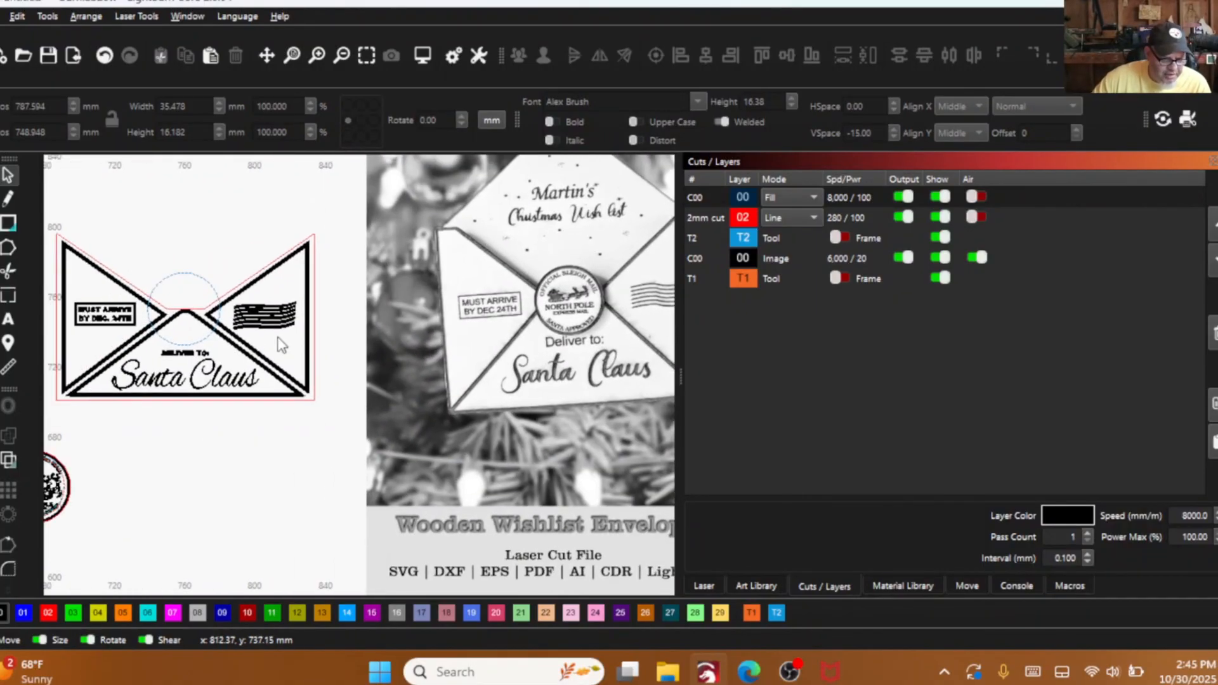
scroll(252, 309, up, 4)
click(254, 318)
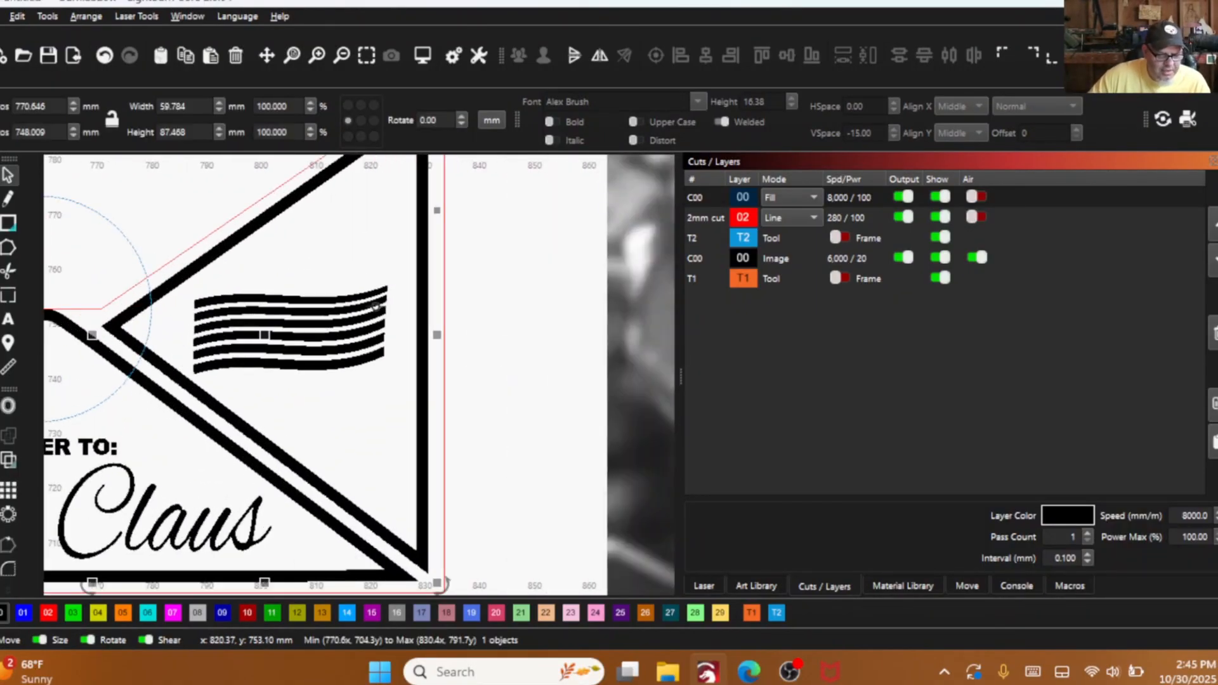
click(531, 275)
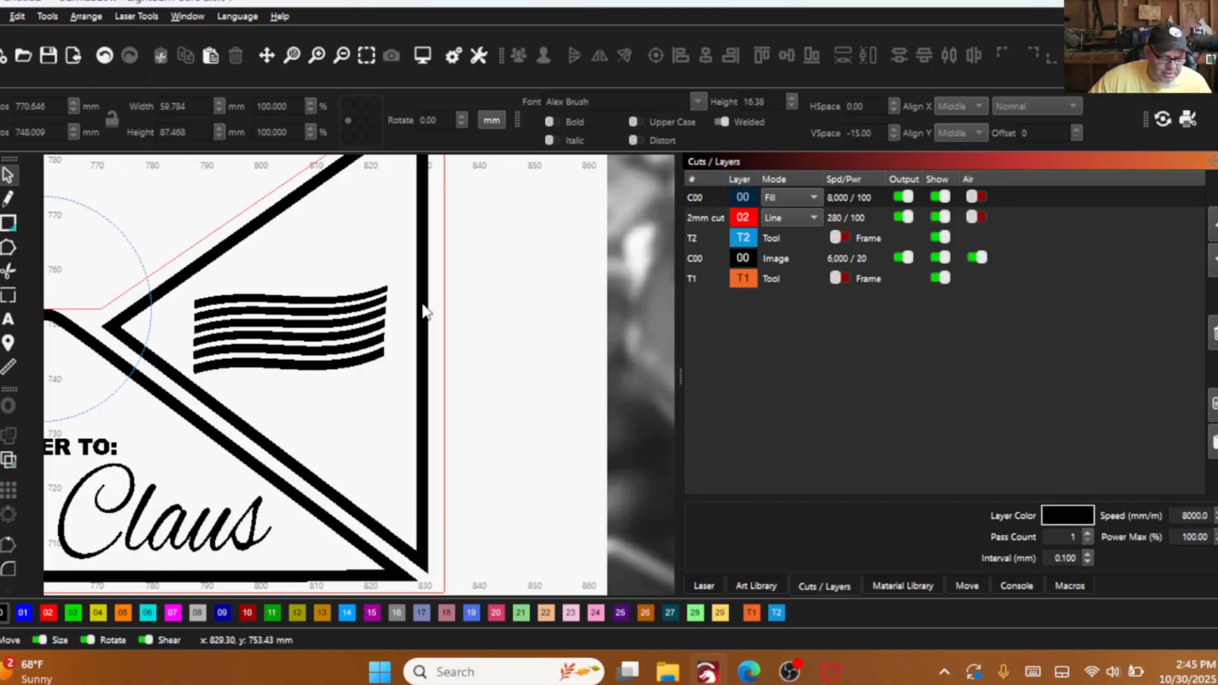
click(377, 298)
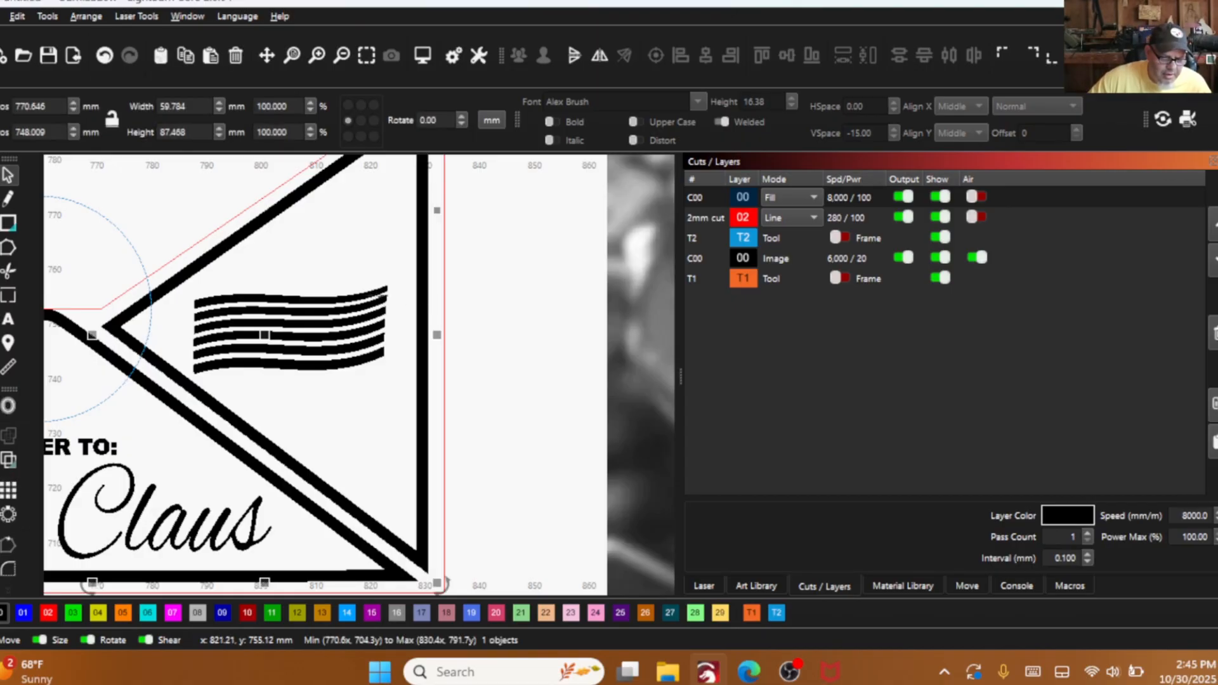
scroll(418, 368, down, 5)
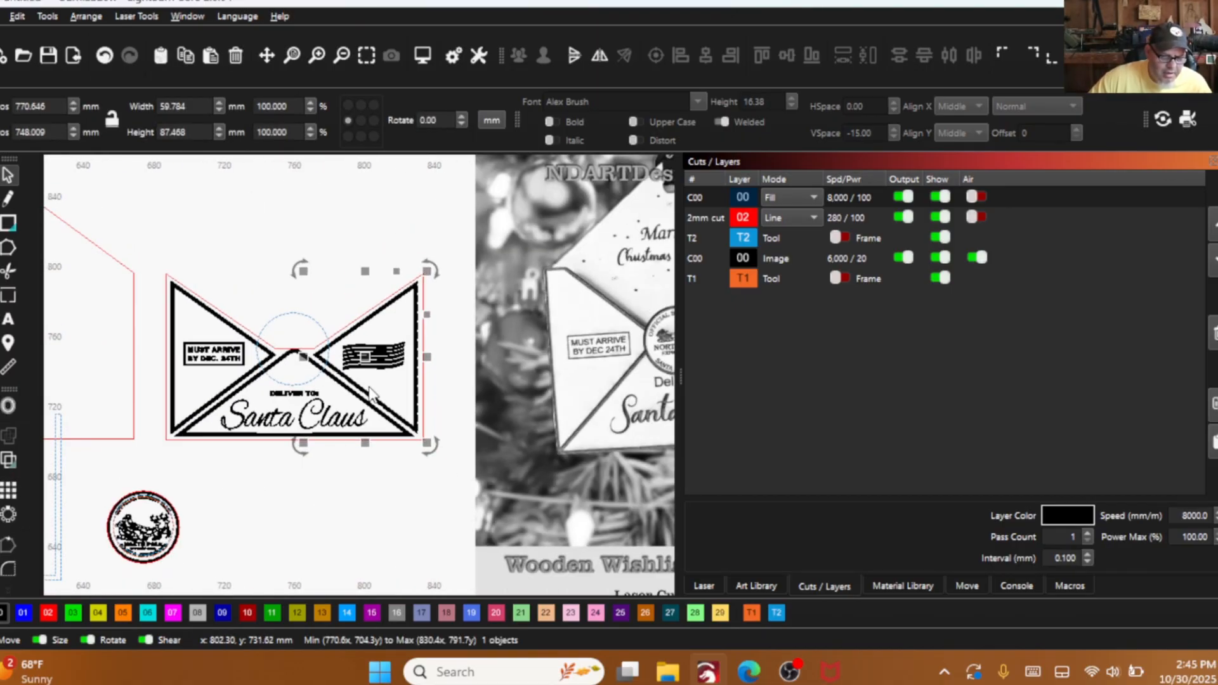
click(326, 221)
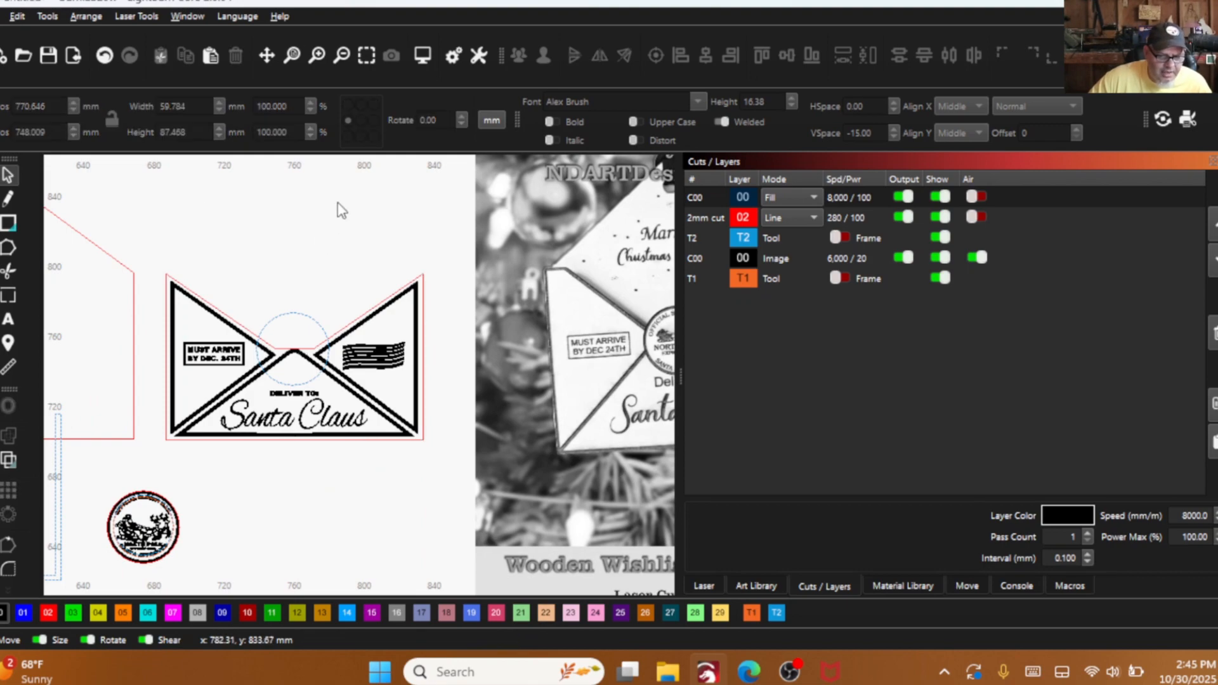
click(398, 349)
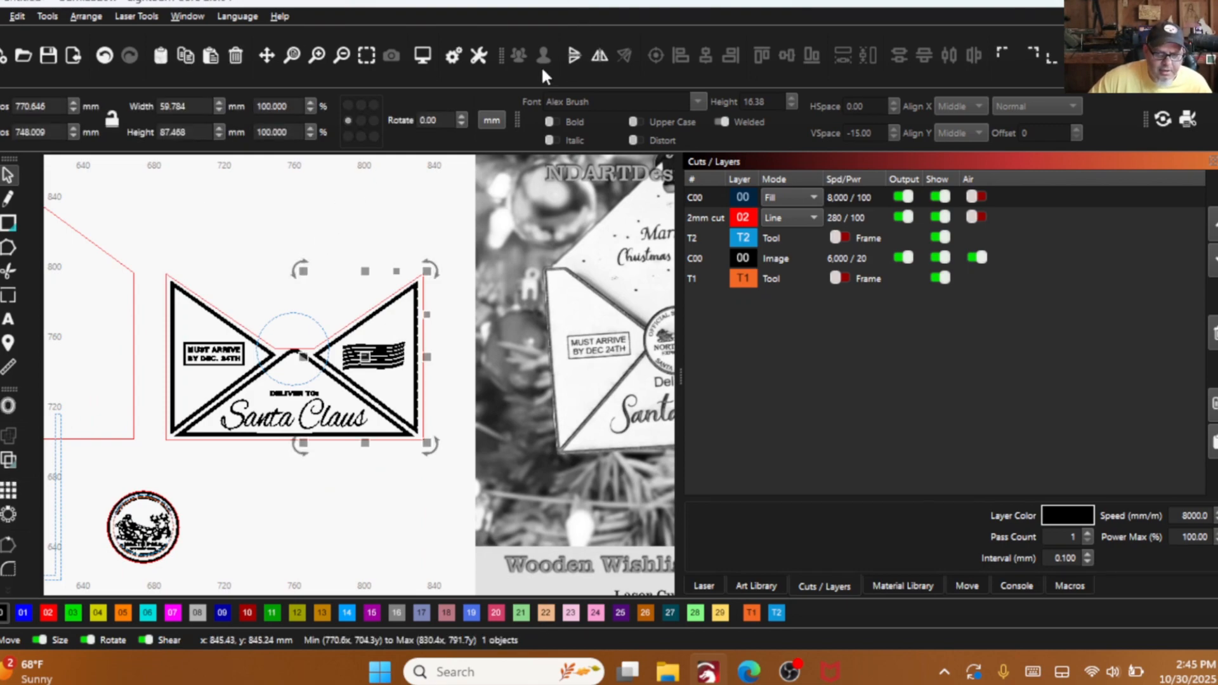
- Select the wavy line group on the right flap and scale it down to about 29.4 × 13.8 mm
scroll(336, 333, up, 5)
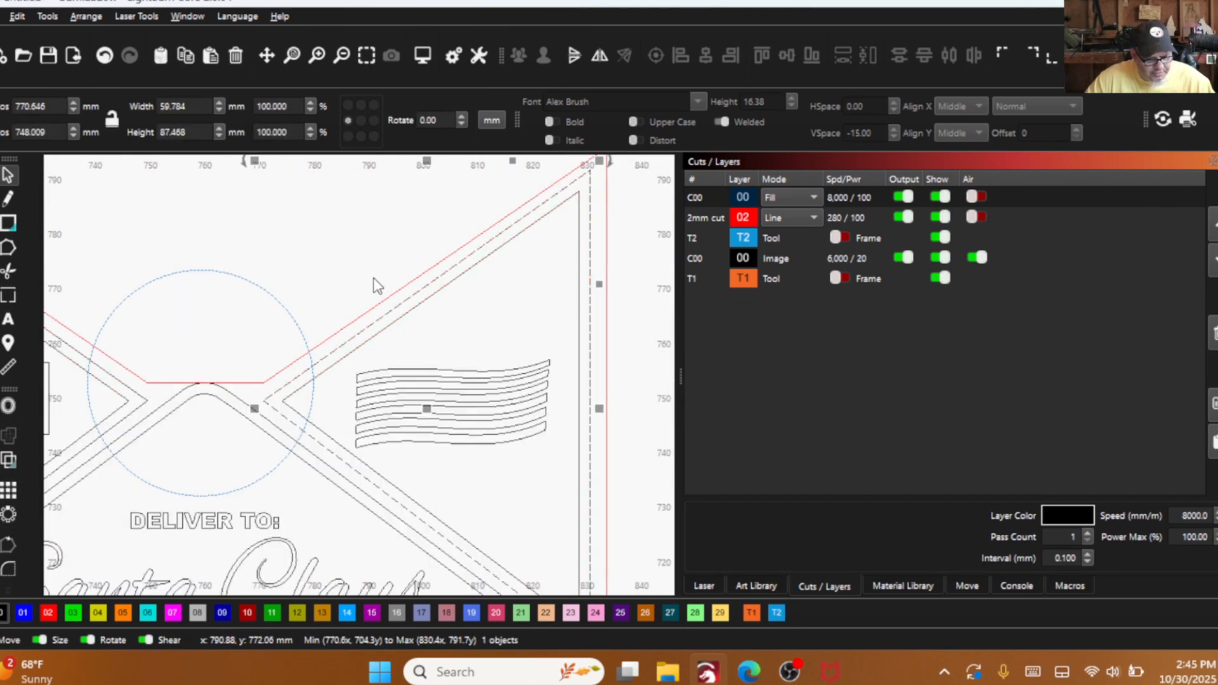
click(483, 353)
drag(516, 460, 466, 345)
drag(559, 402, 538, 397)
drag(452, 457, 453, 451)
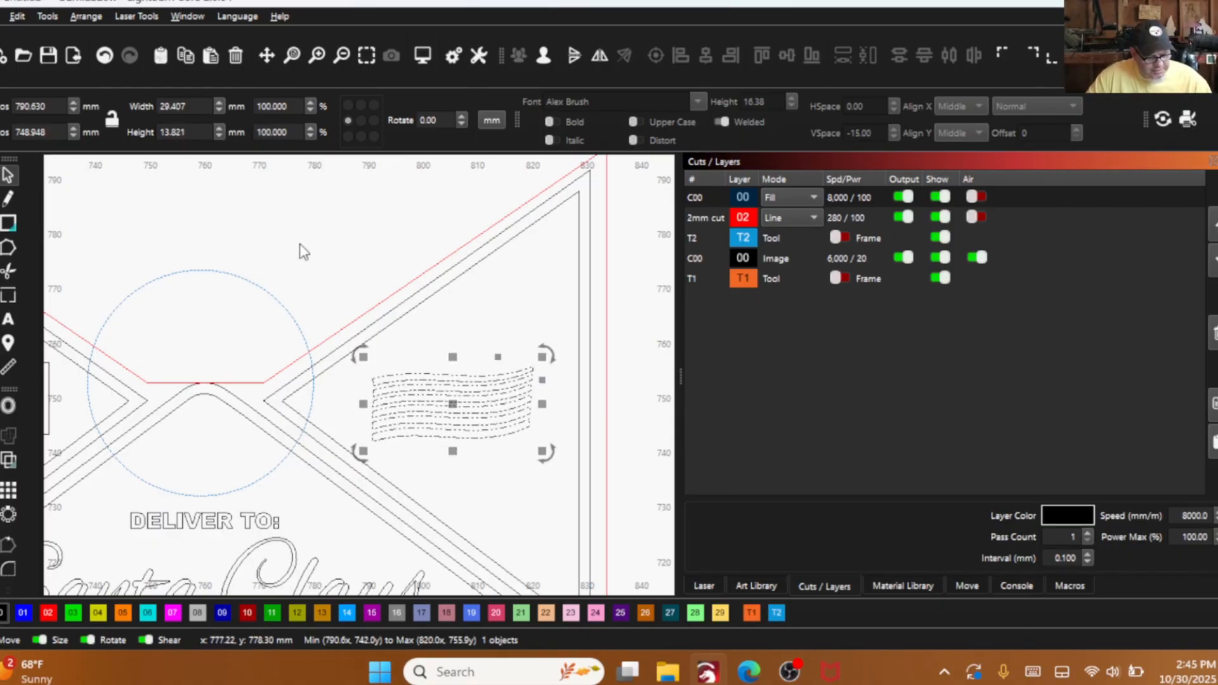
- Duplicate the envelope front's red cut outline and place the copy over the back panel with the hanging hole
scroll(348, 283, down, 4)
scroll(443, 307, down, 4)
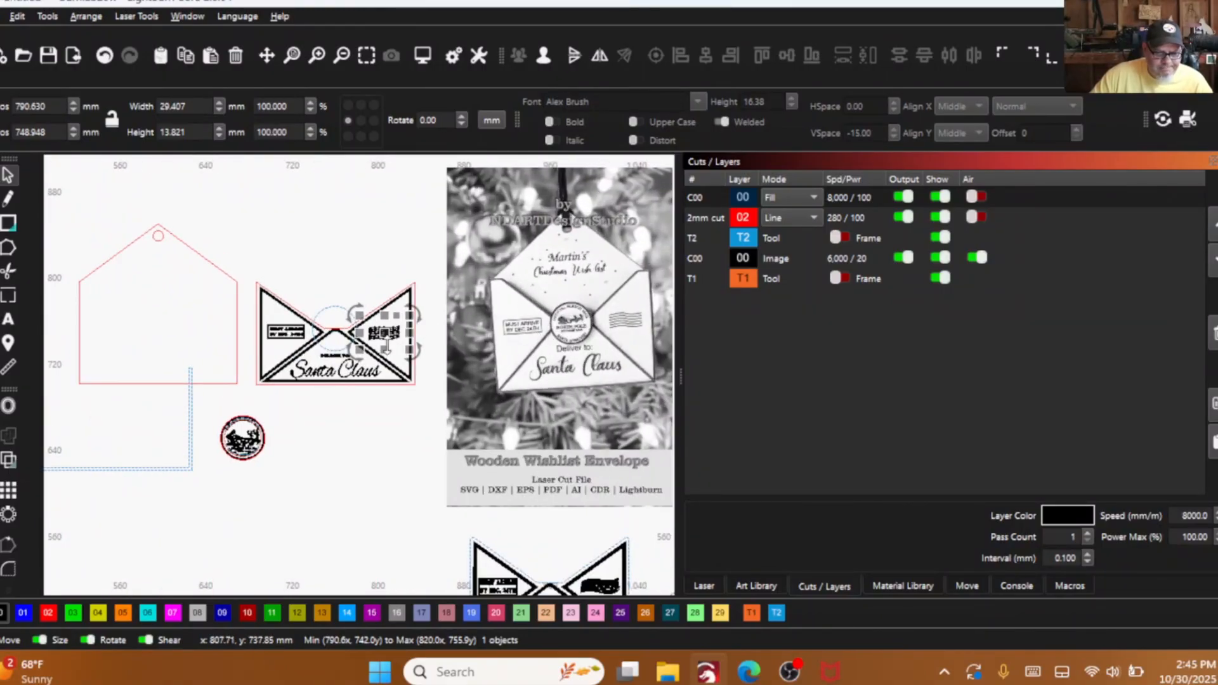
scroll(108, 283, down, 1)
drag(109, 283, 212, 317)
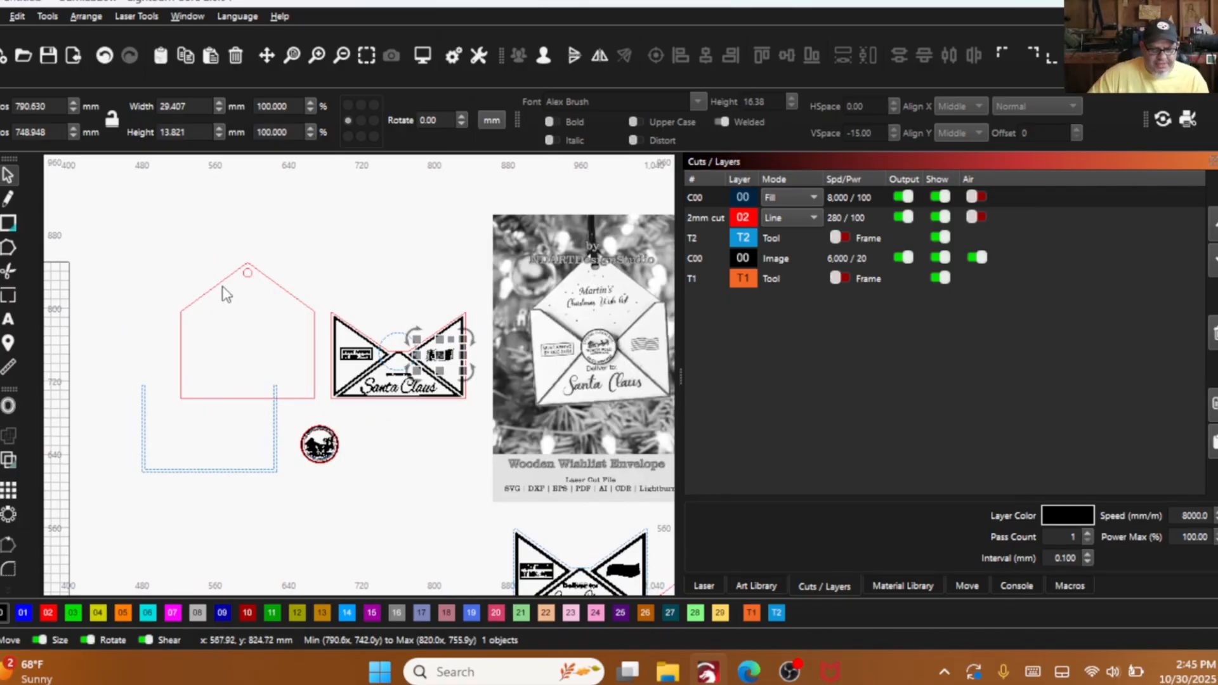
scroll(336, 316, up, 4)
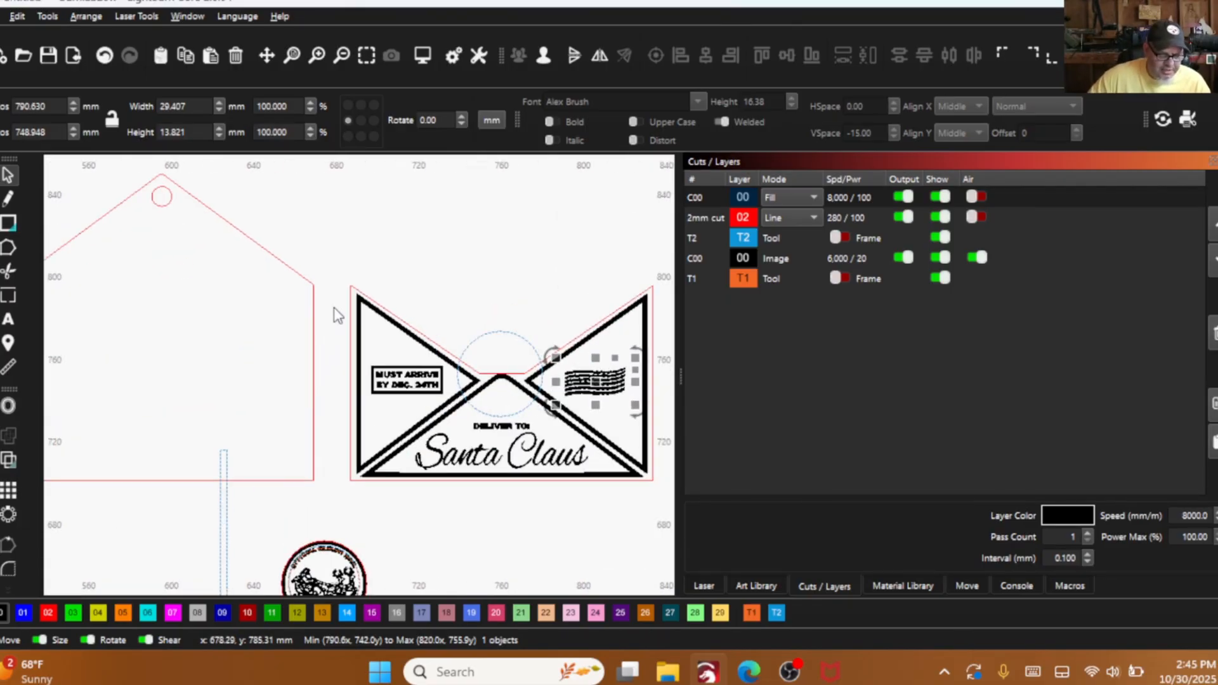
click(351, 303)
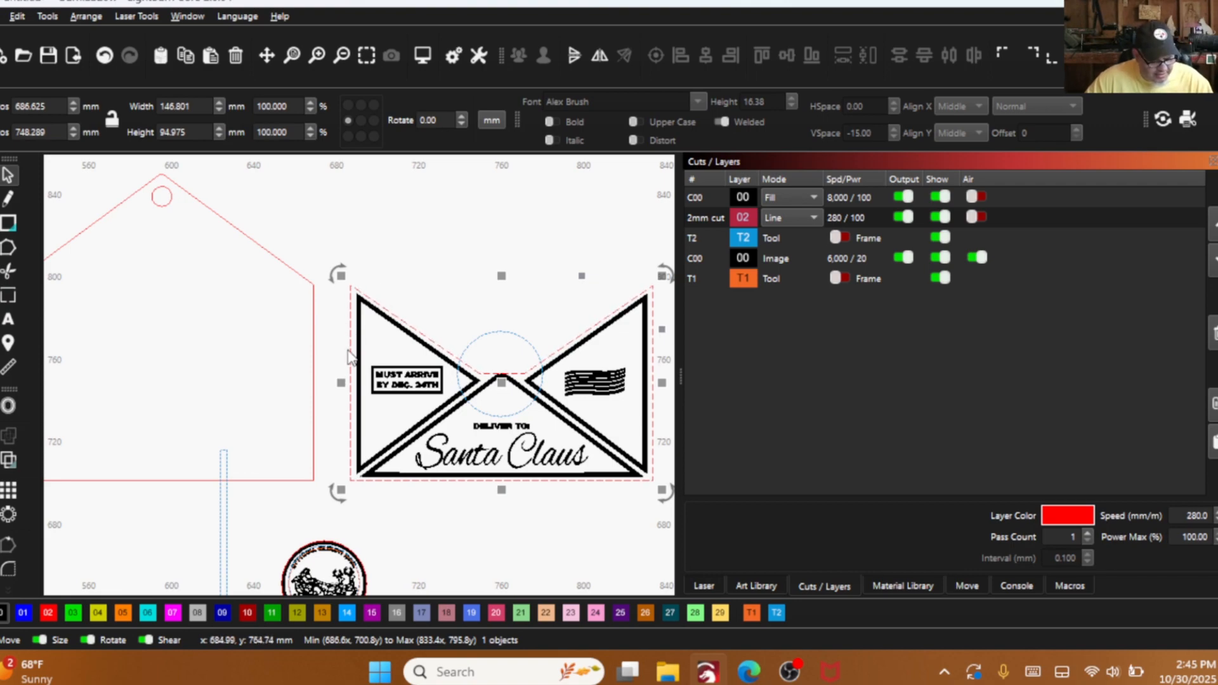
drag(507, 392, 204, 373)
scroll(204, 372, down, 2)
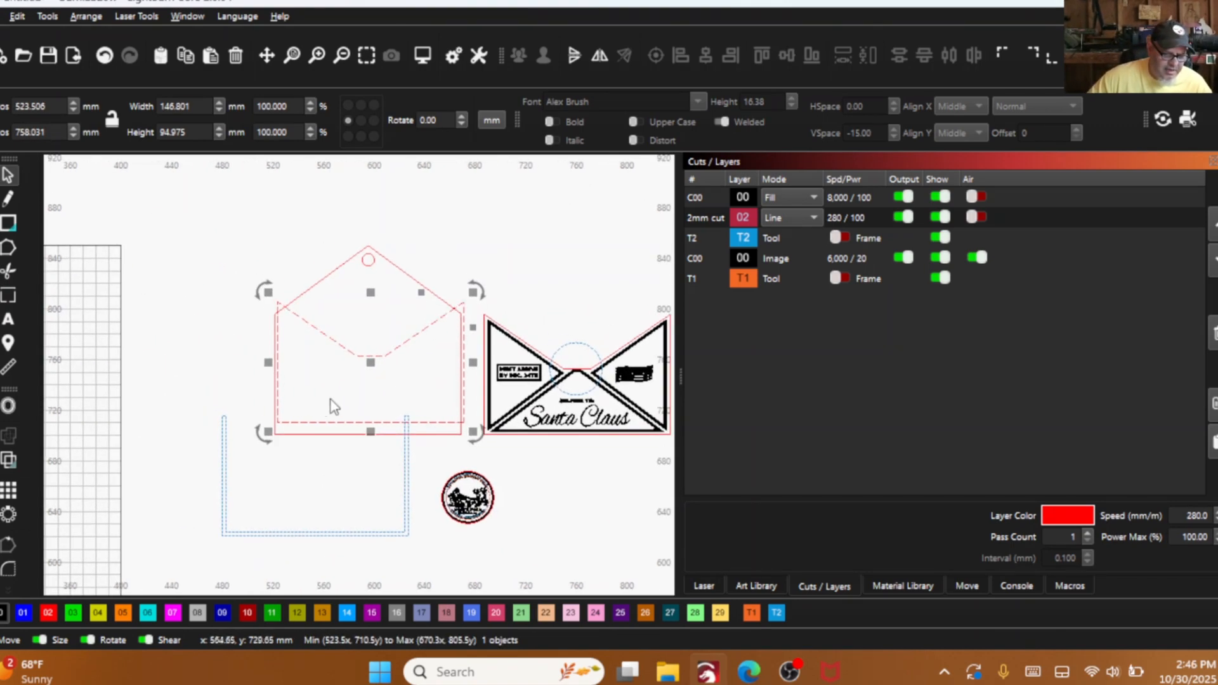
- Align the copied outline's lower-left corner with the back panel's lower-left corner
scroll(275, 423, up, 4)
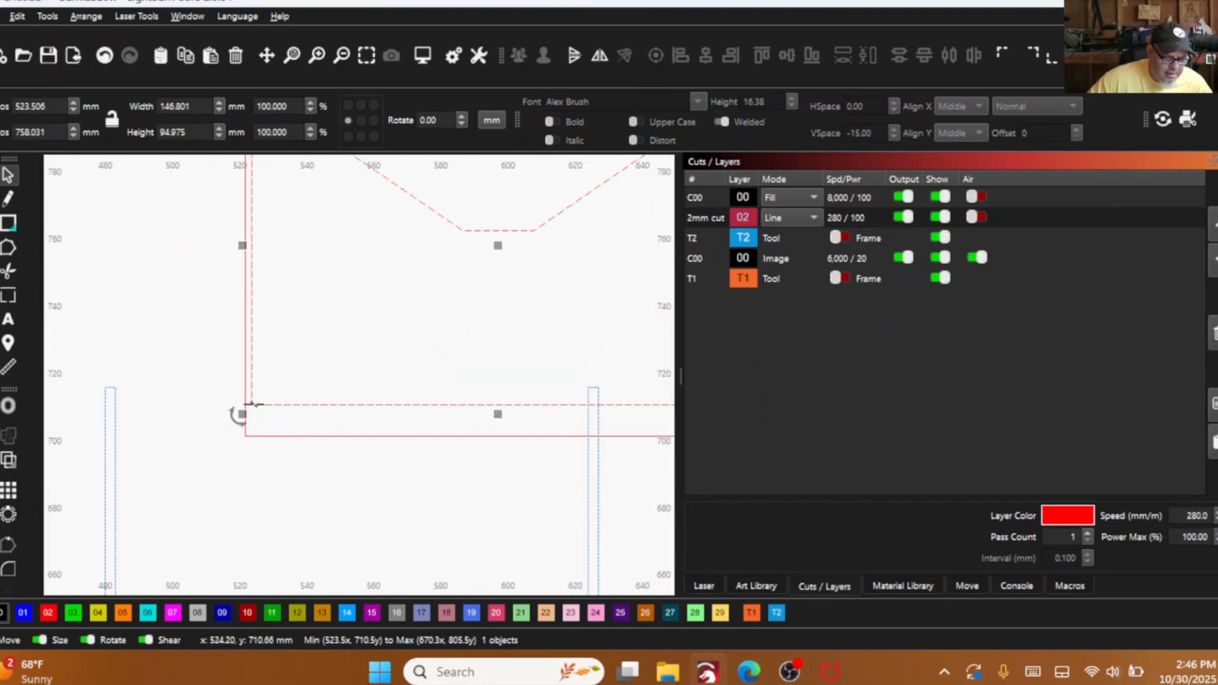
drag(245, 407, 245, 436)
scroll(241, 436, down, 3)
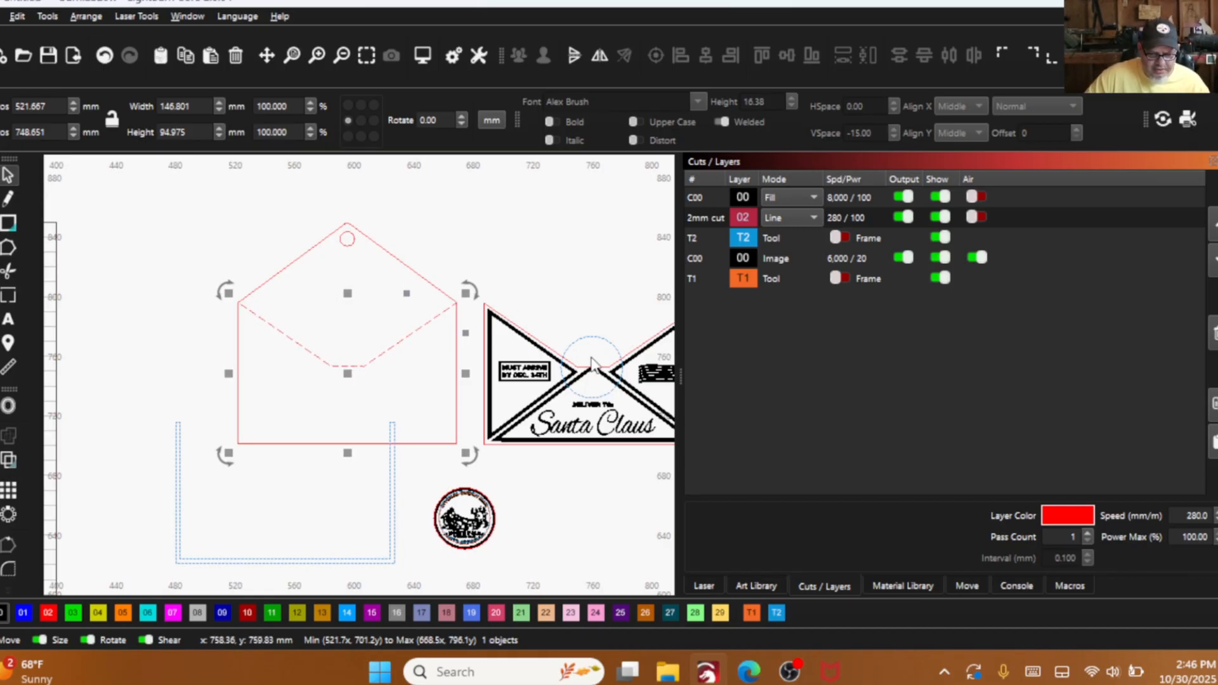
- Move the blue seal guide circle from the envelope front to the matching notch centre on the back panel
drag(591, 363, 347, 366)
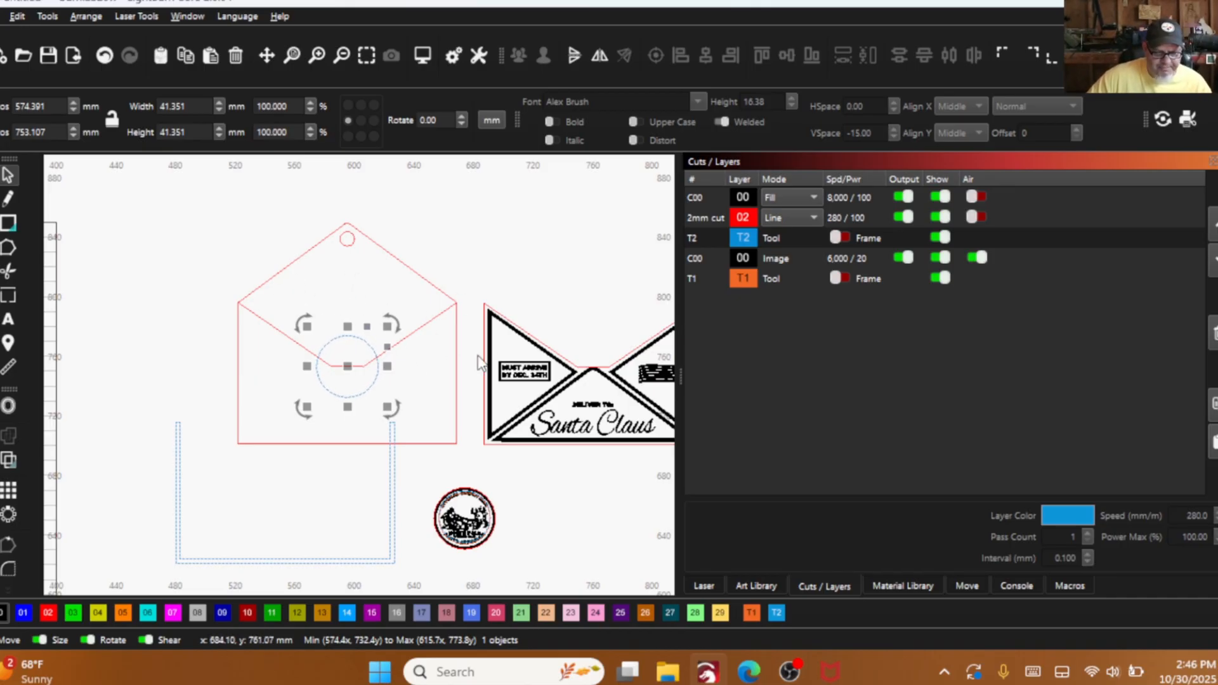
scroll(487, 361, down, 2)
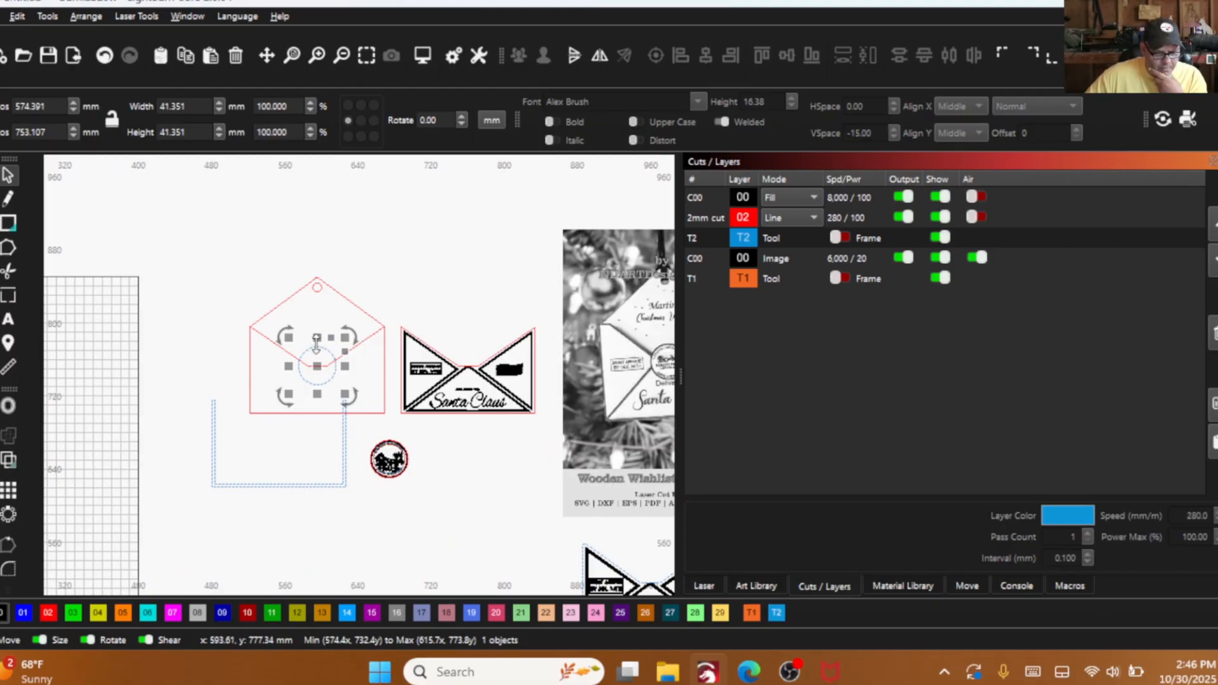
scroll(234, 358, down, 1)
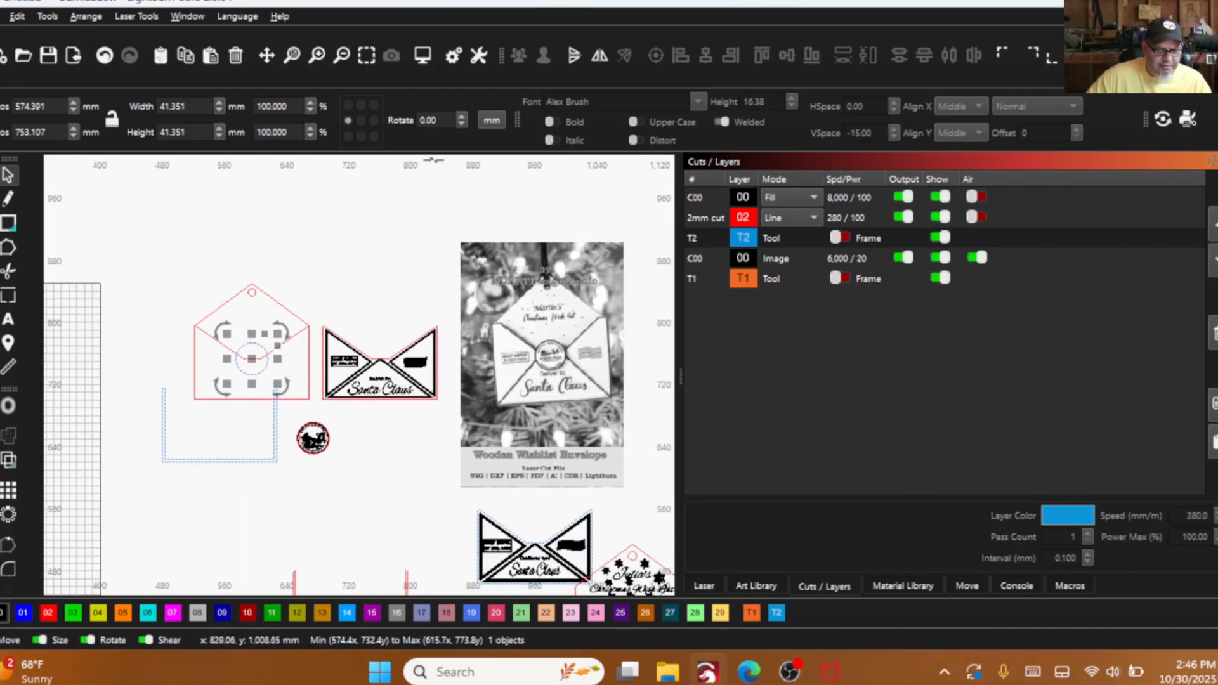
- Add the recipient's first name in possessive form as Alex Brush text on the back panel's upper flap
click(8, 318)
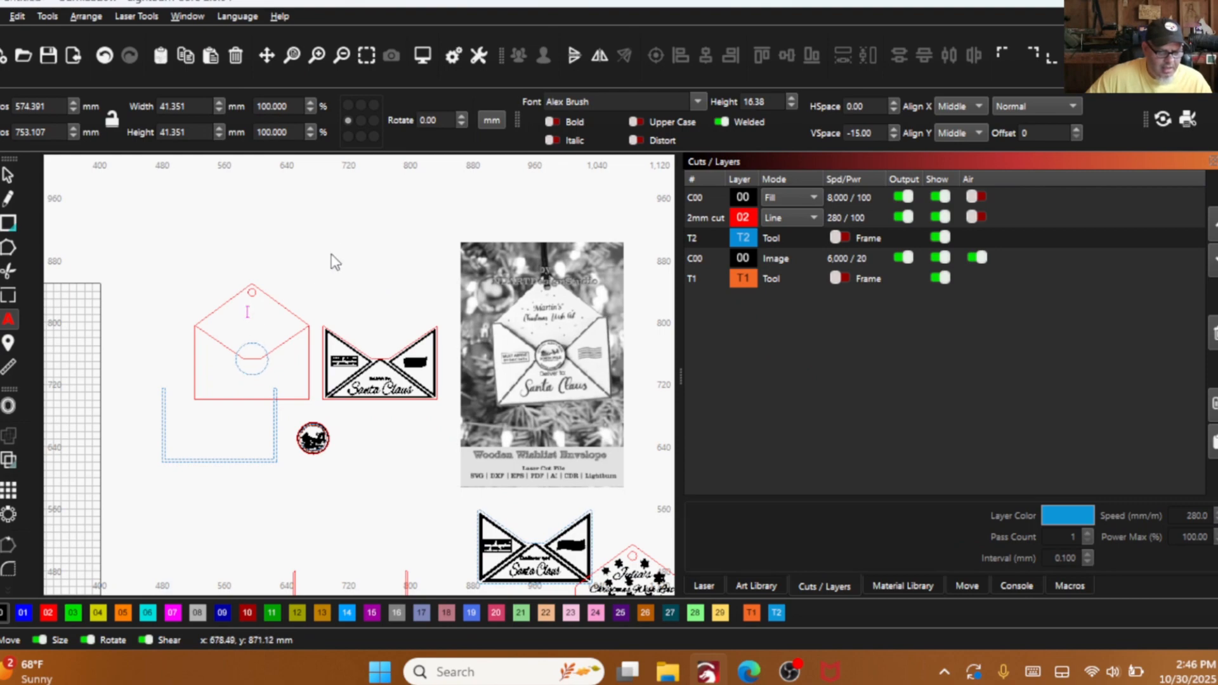
scroll(403, 171, up, 1)
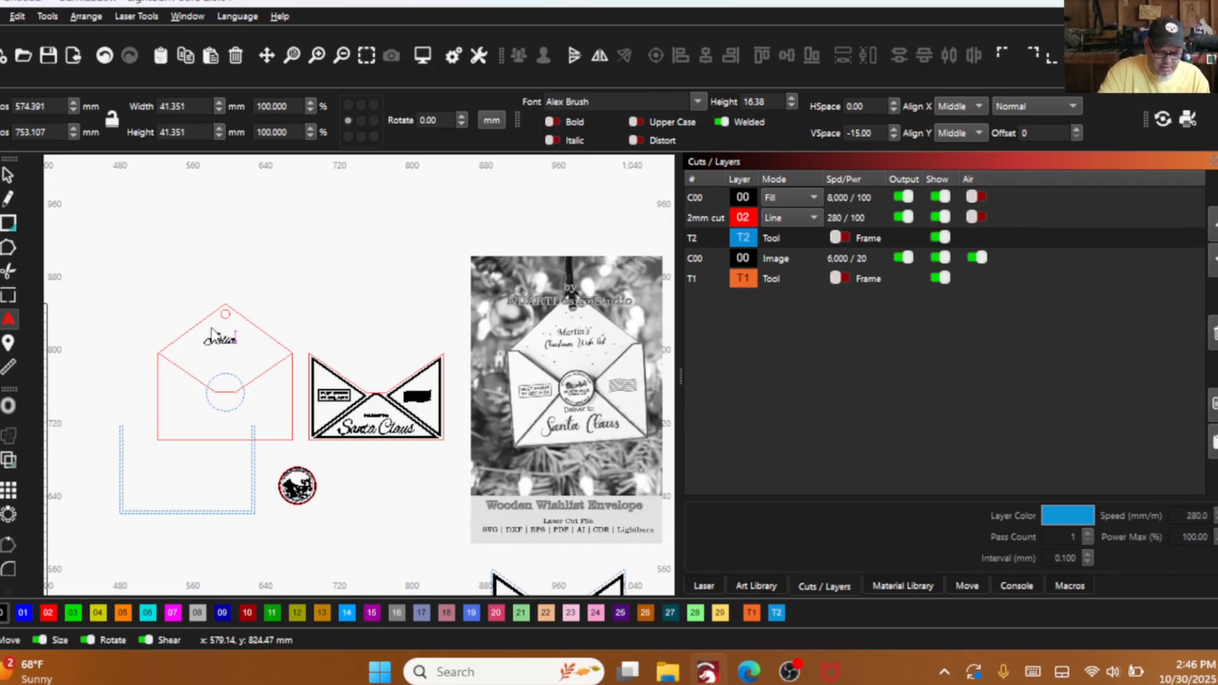
text('s)
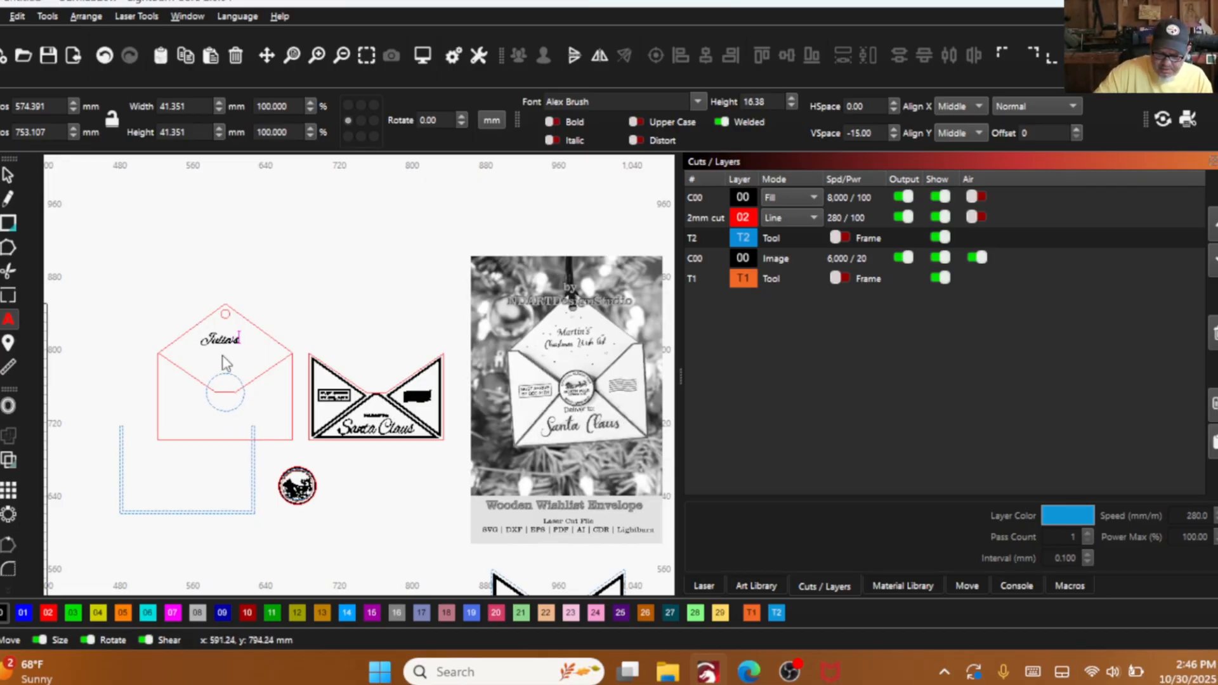
- Add a second text line below the name reading "christmas wish", correcting the misspelled last word
key(Return)
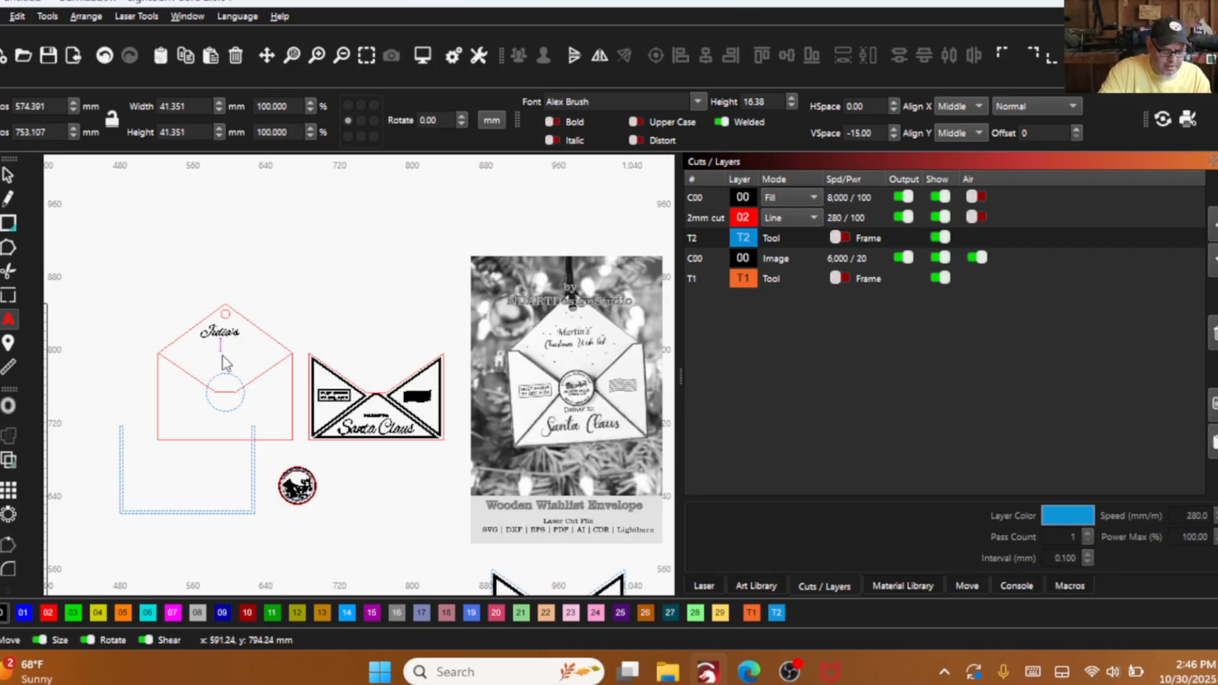
text(Christmas)
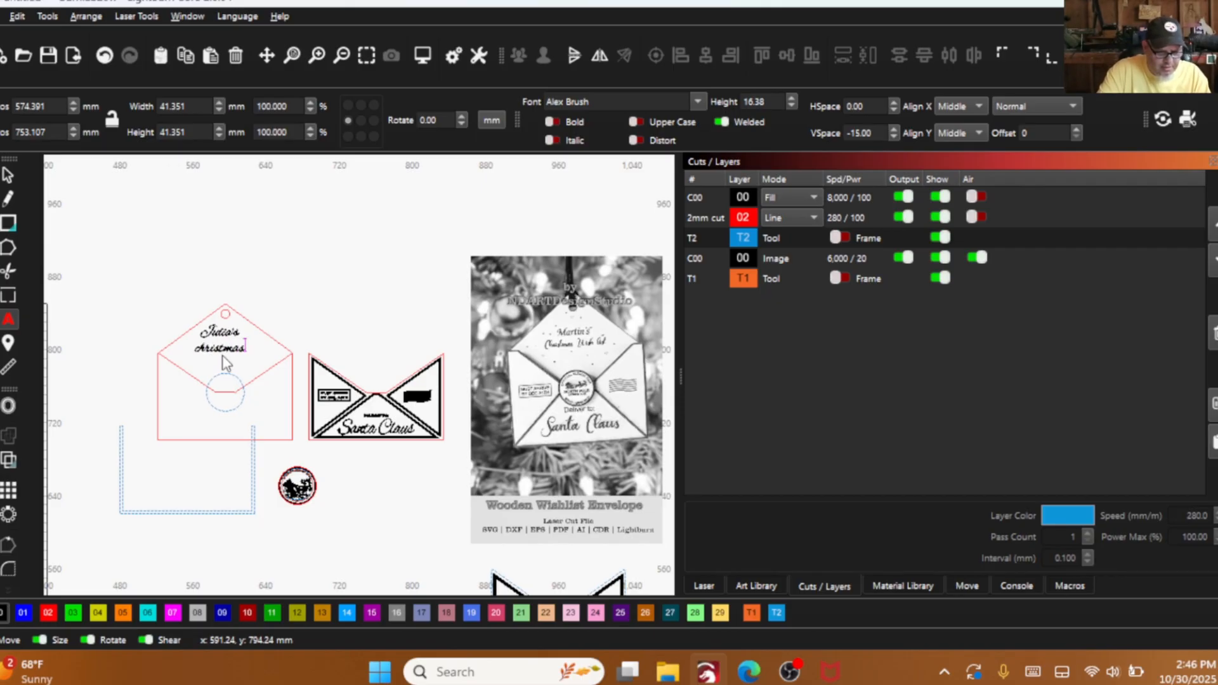
text( Wish)
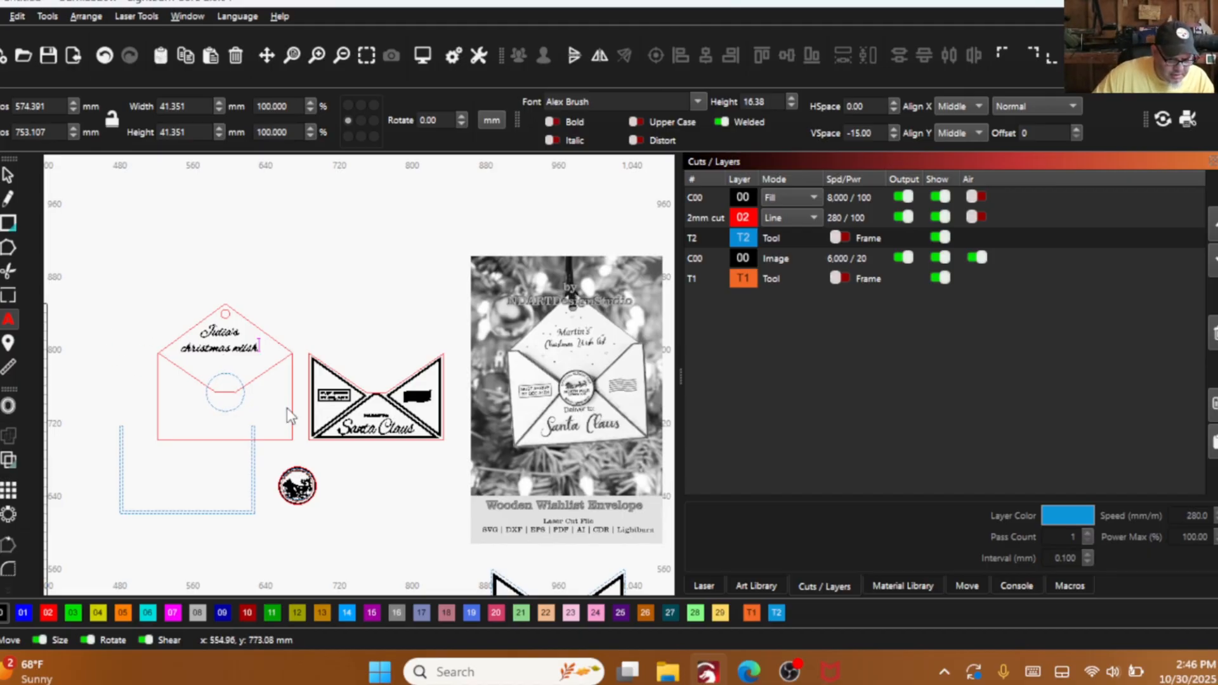
scroll(249, 355, up, 5)
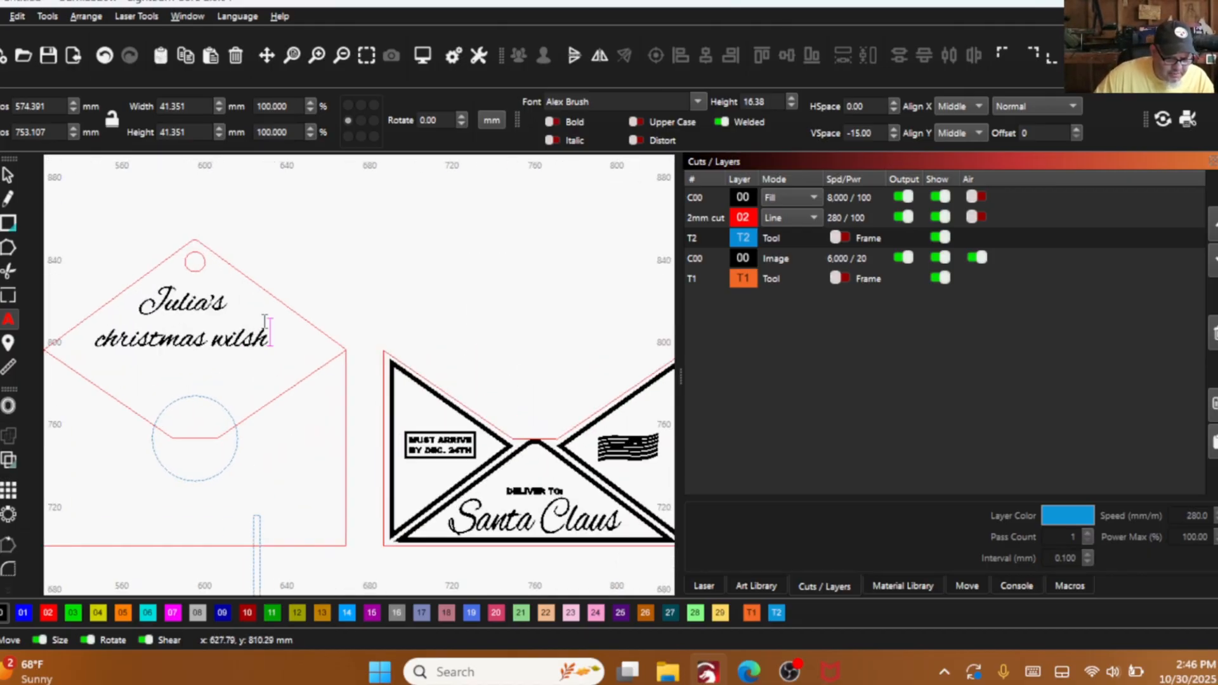
key(BackSpace)
key(BackSpace)
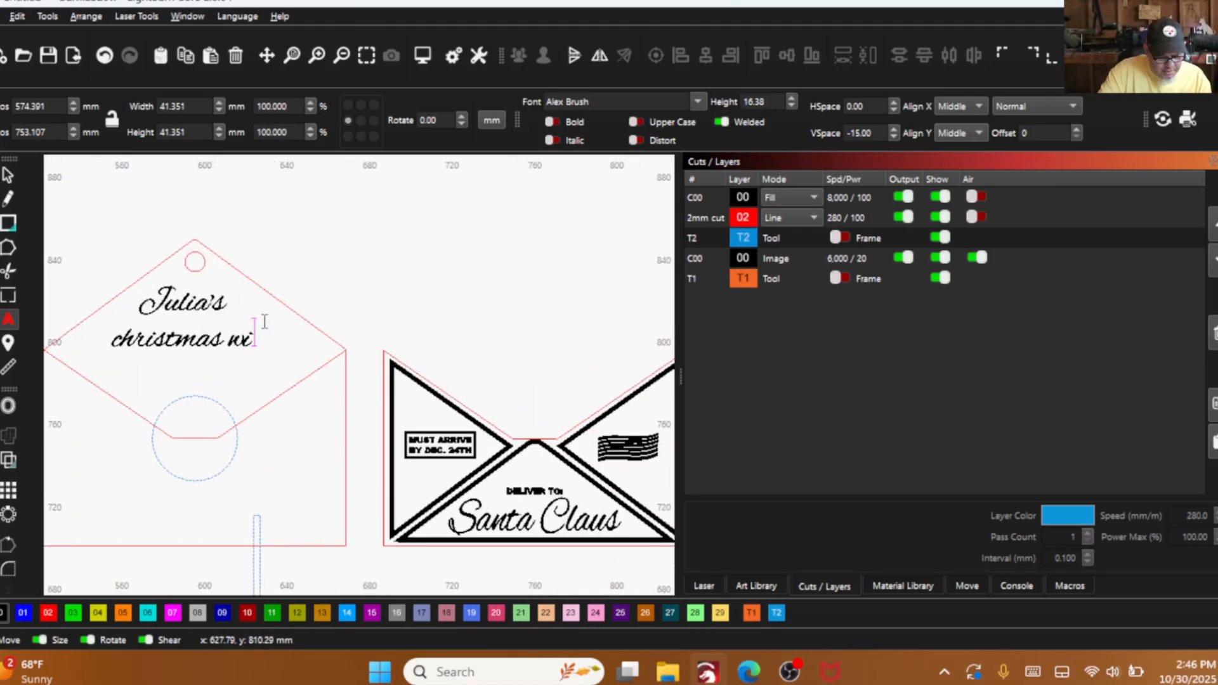
text(sh)
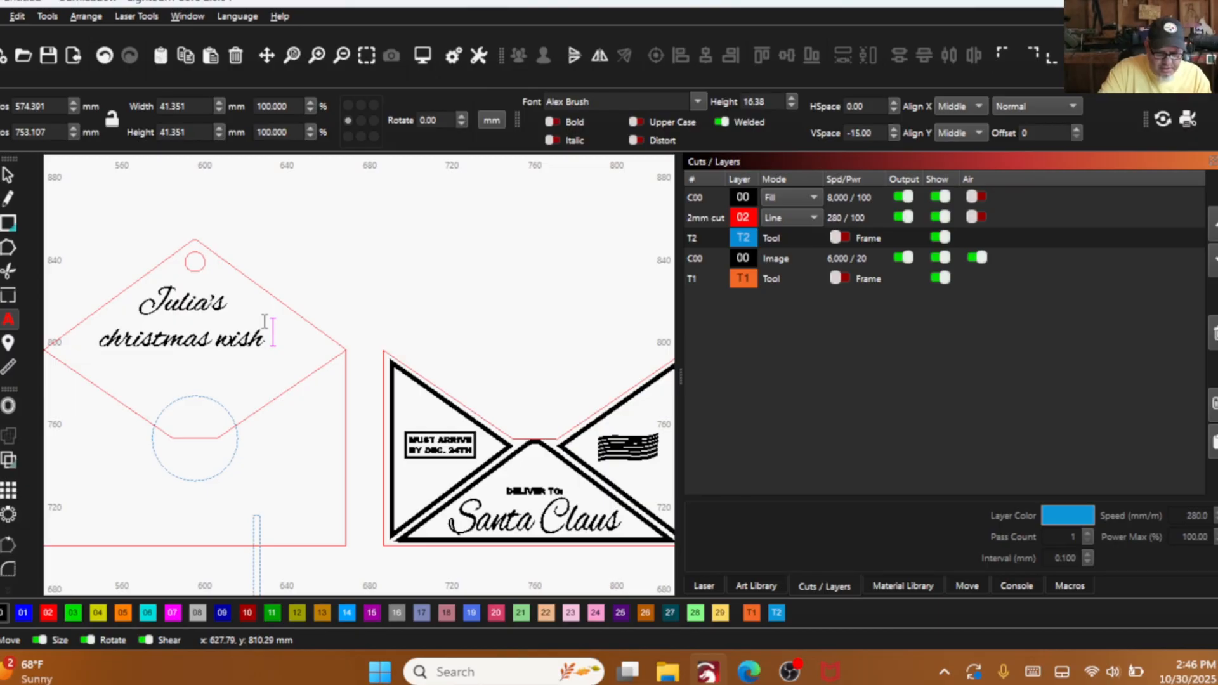
text( List)
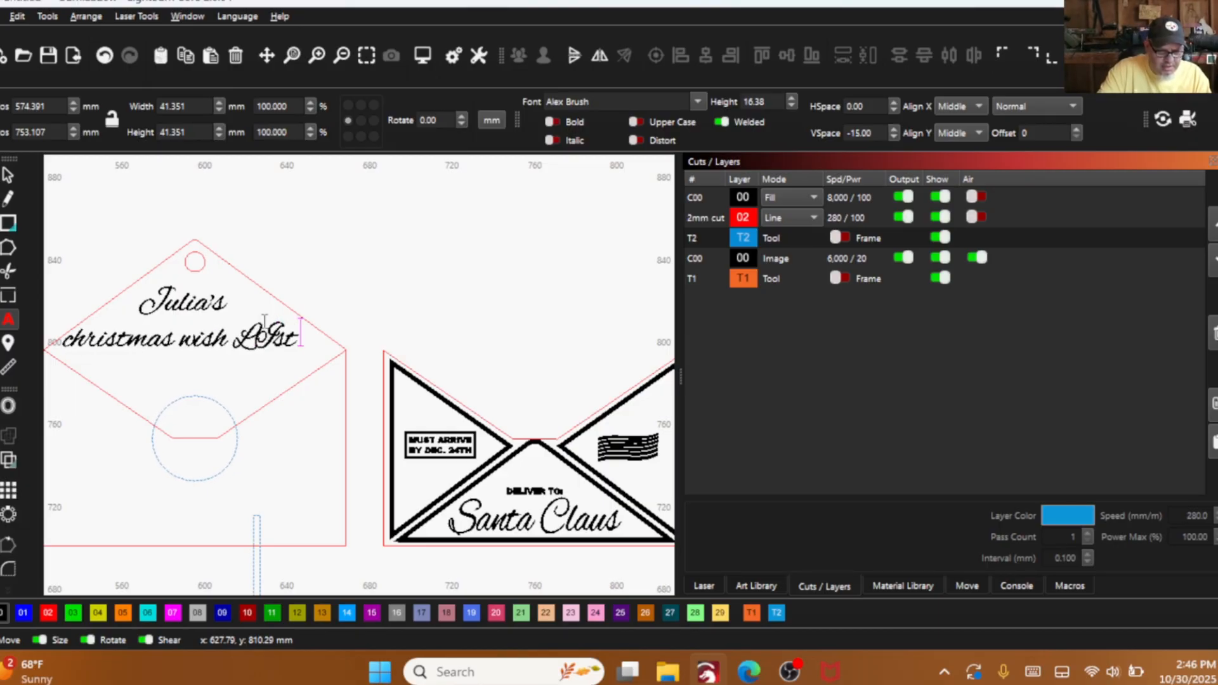
- Complete the second text line as "christmas Wish List", capitalising the last two words
key(BackSpace)
key(BackSpace)
key(BackSpace)
key(BackSpace)
key(BackSpace)
key(BackSpace)
key(BackSpace)
key(BackSpace)
key(BackSpace)
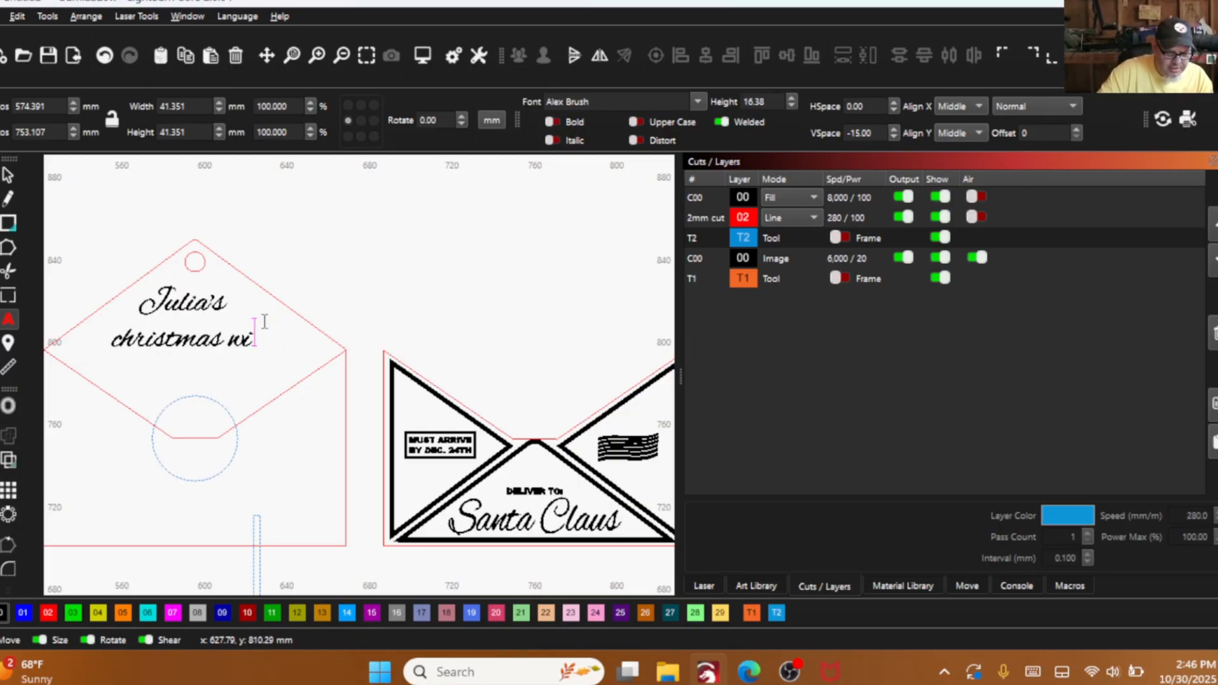
text(W)
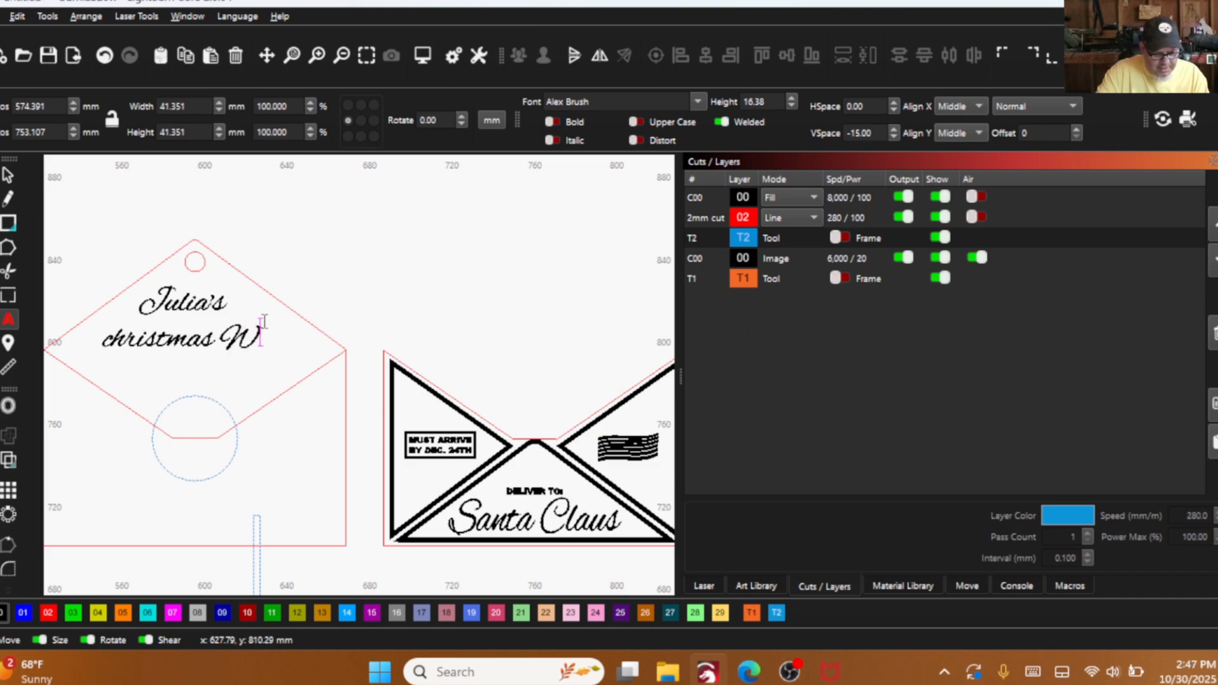
text(ish)
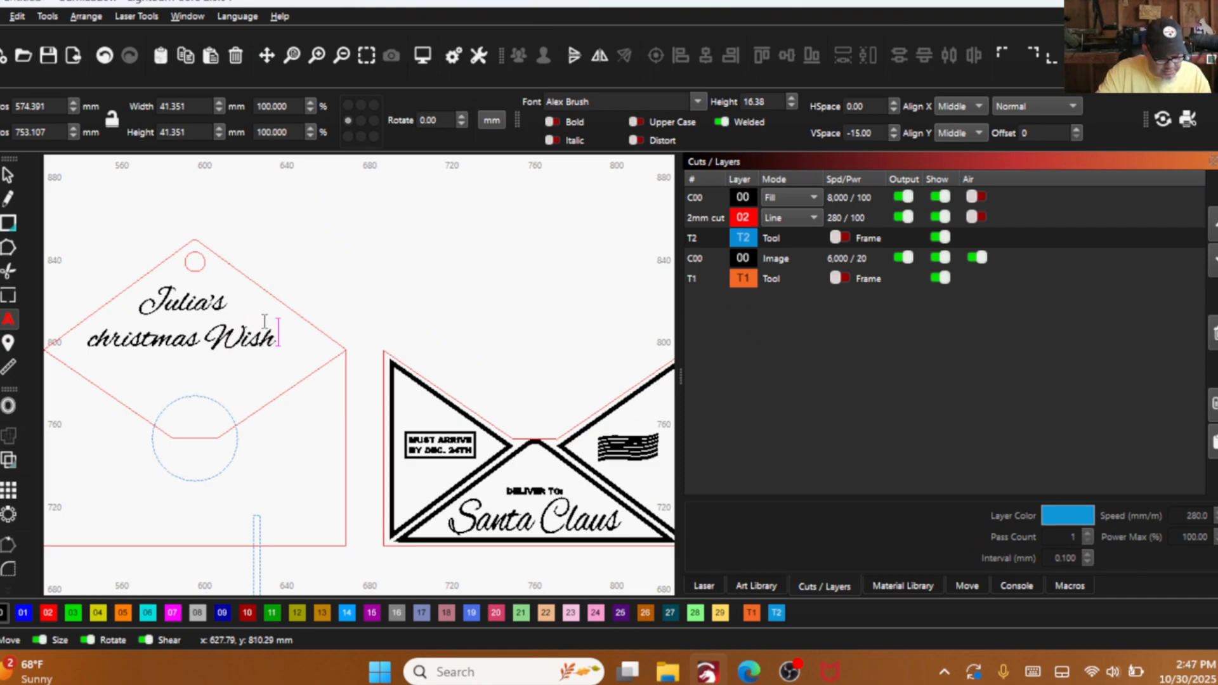
text( List)
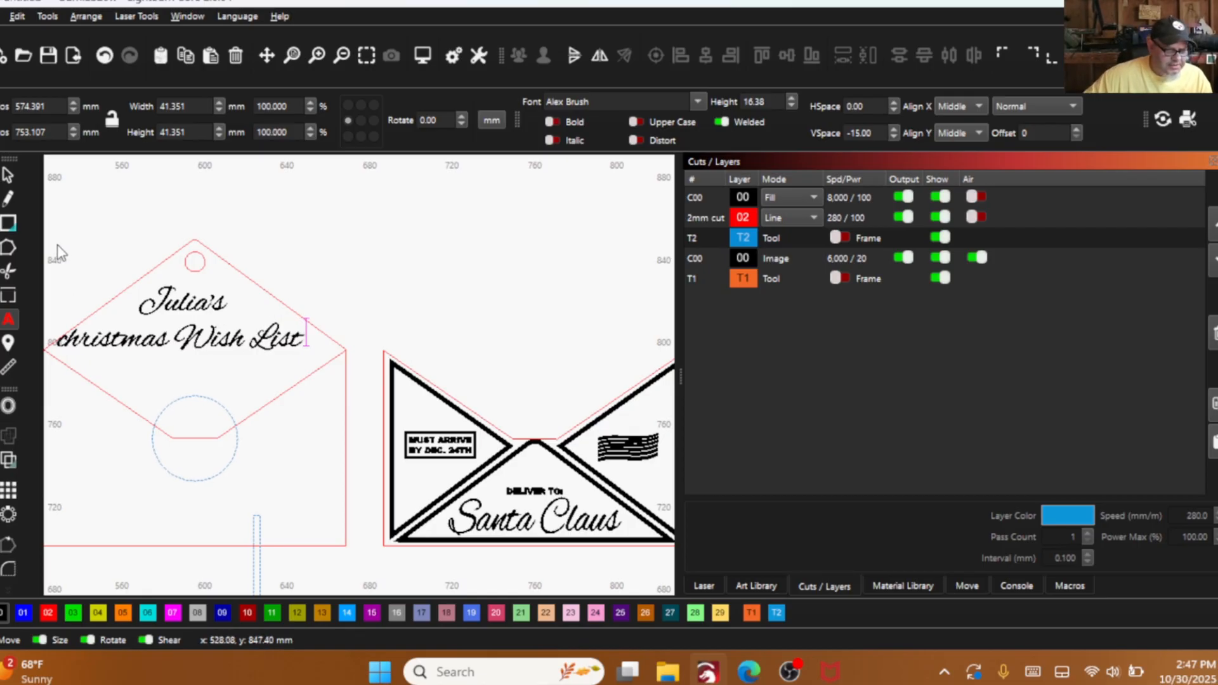
drag(120, 367, 223, 360)
scroll(228, 368, up, 3)
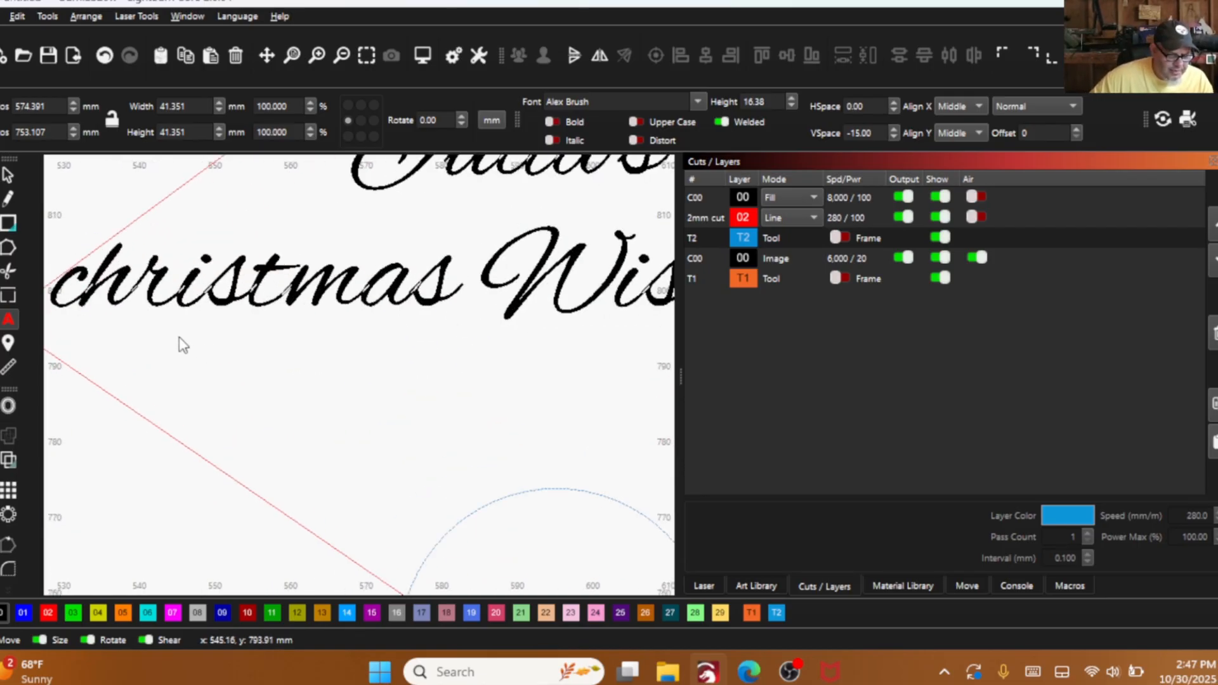
- Capitalise the first letter of the second text line so it reads "Christmas Wish List"
click(87, 283)
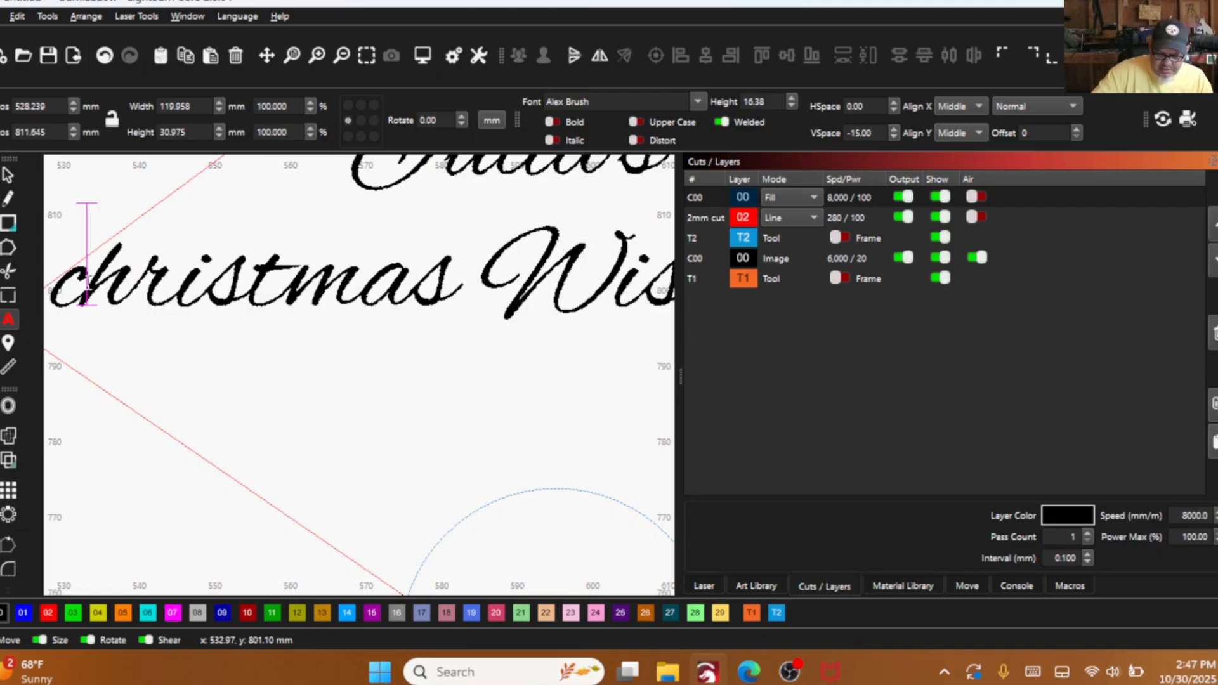
key(BackSpace)
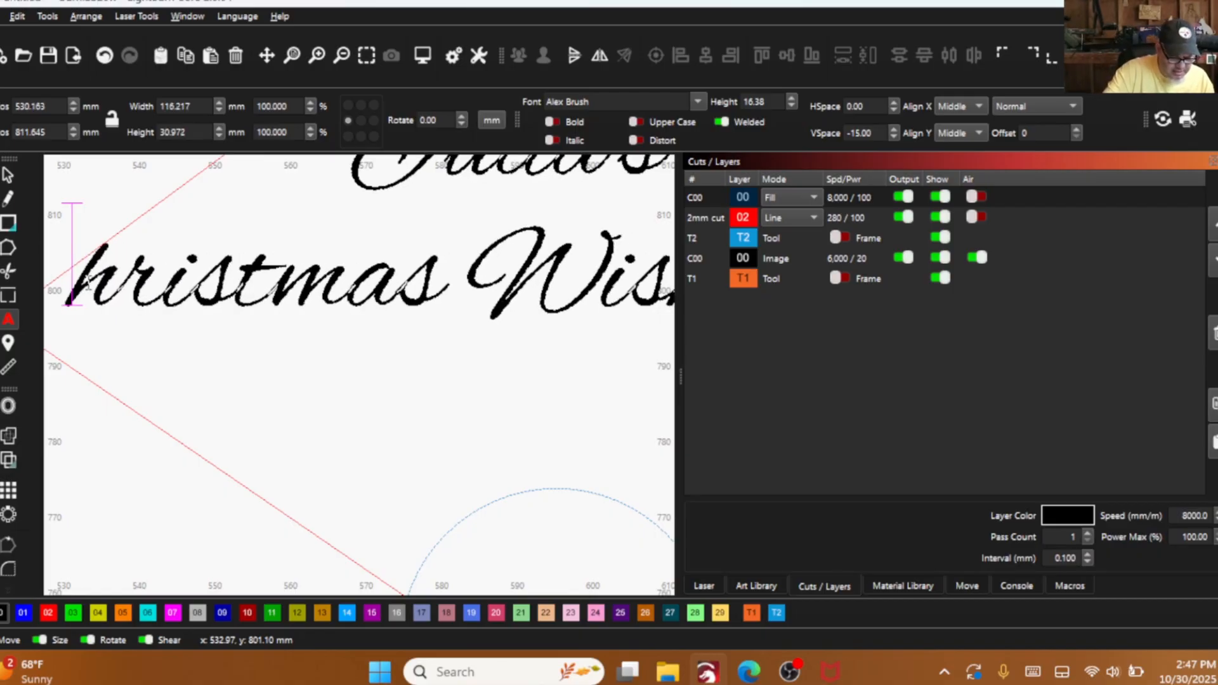
text(C)
scroll(280, 359, down, 4)
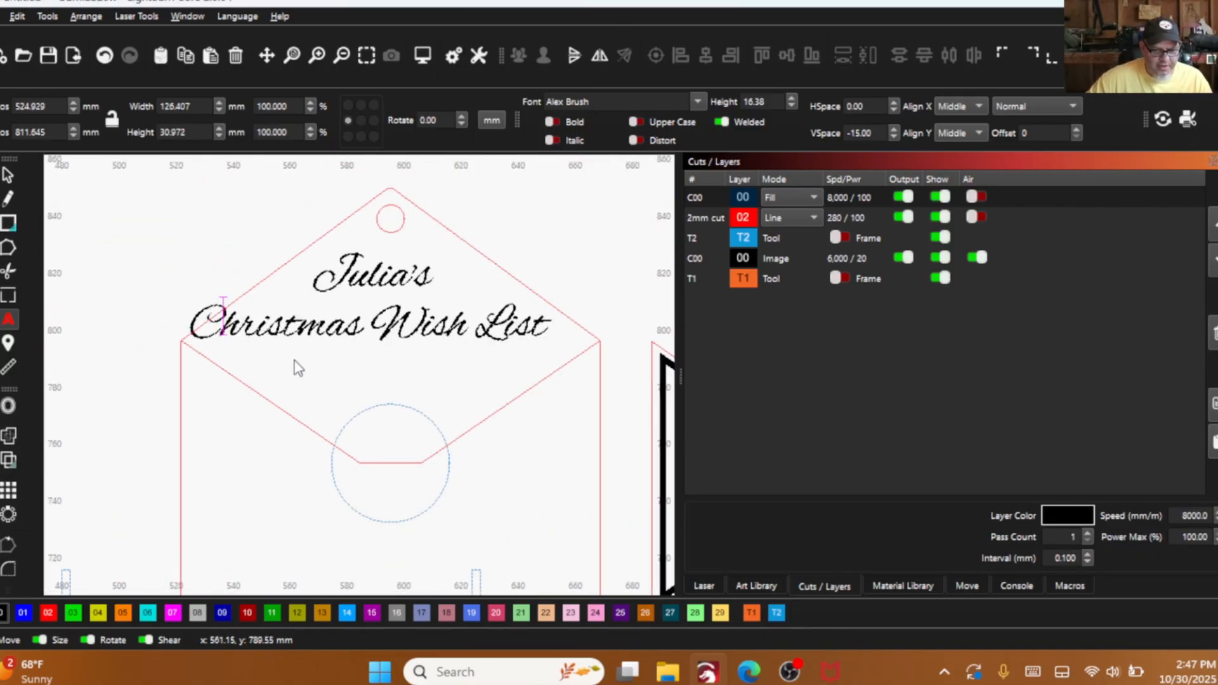
- Reposition the two-line text within the back panel's upper flap and narrow it to about 102.5 mm wide without changing its height
click(8, 174)
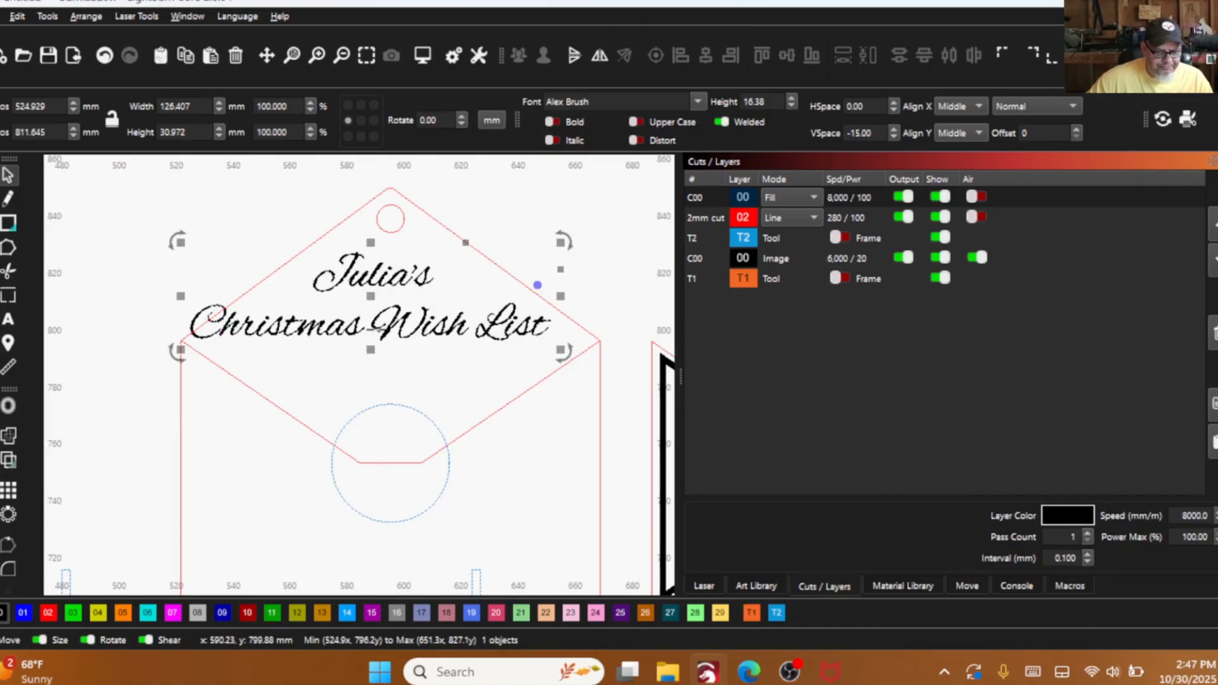
drag(376, 305, 398, 307)
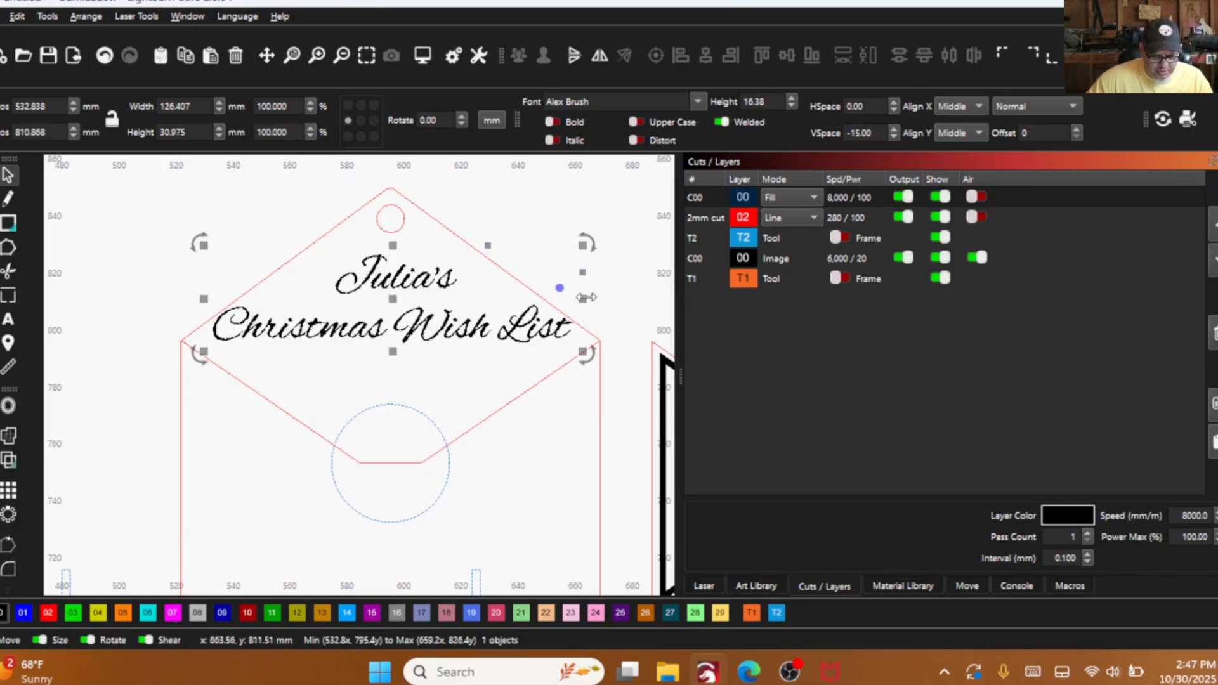
drag(587, 297, 549, 298)
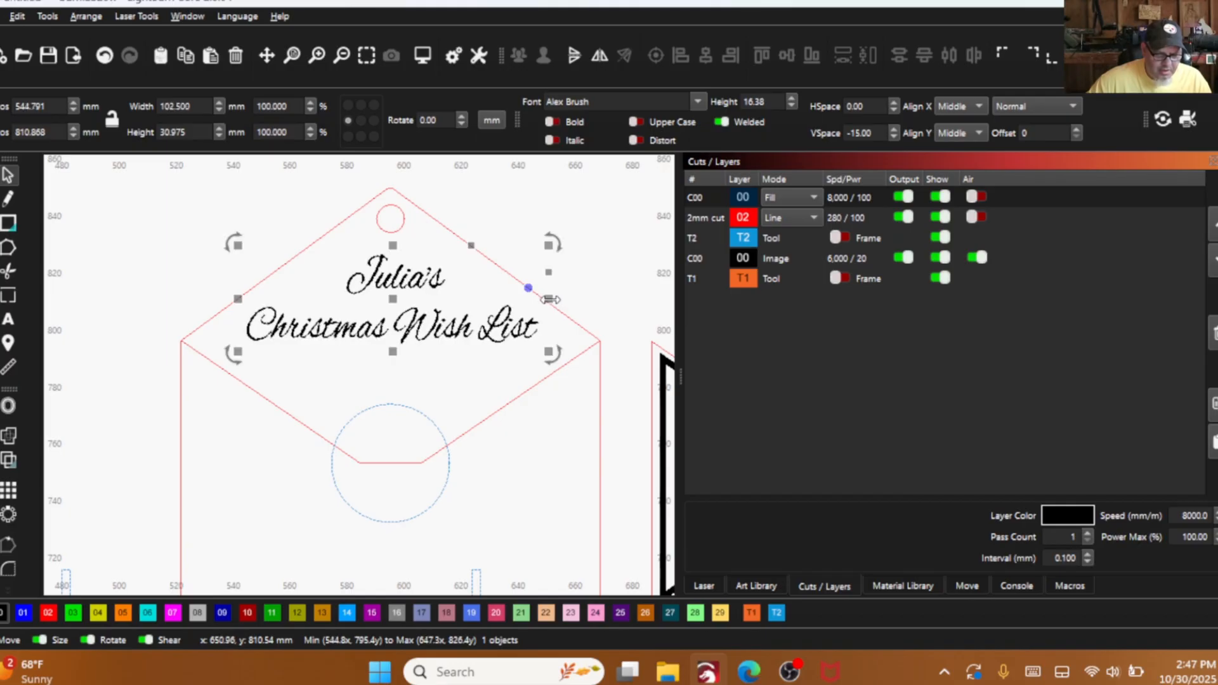
drag(392, 298, 384, 284)
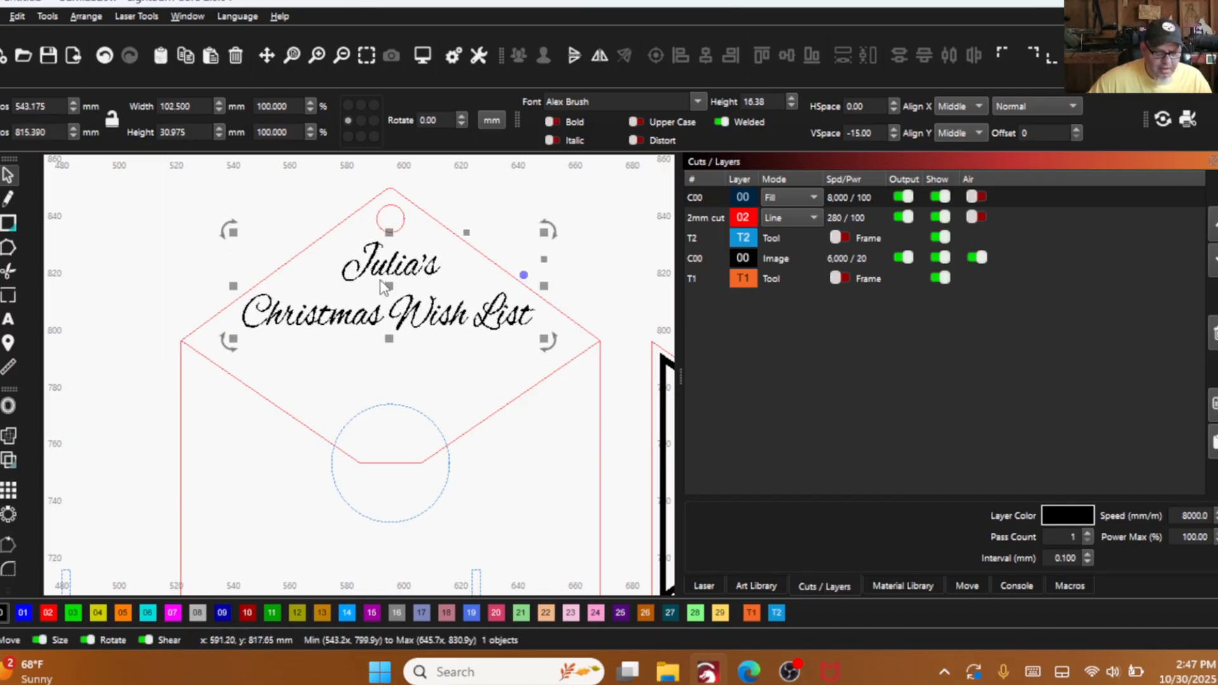
- Tighten the gap between the two text lines by setting the vertical spacing to -30.00
scroll(378, 279, up, 2)
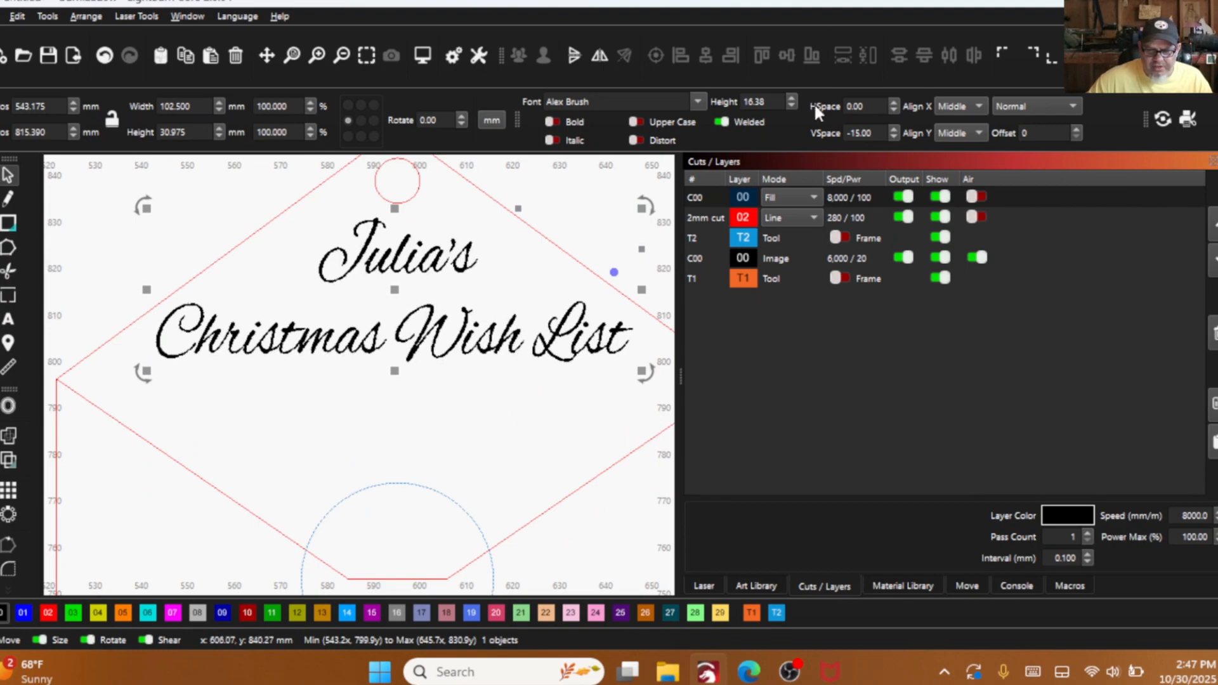
click(892, 136)
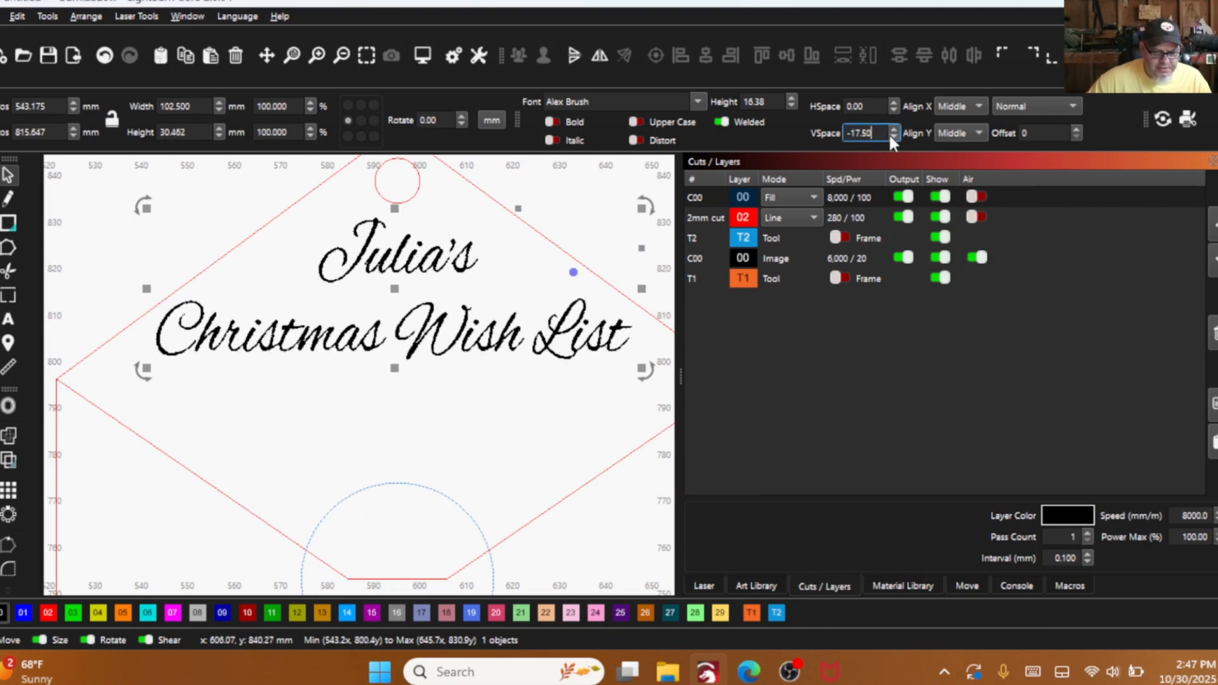
click(892, 136)
click(893, 136)
click(892, 136)
click(892, 136)
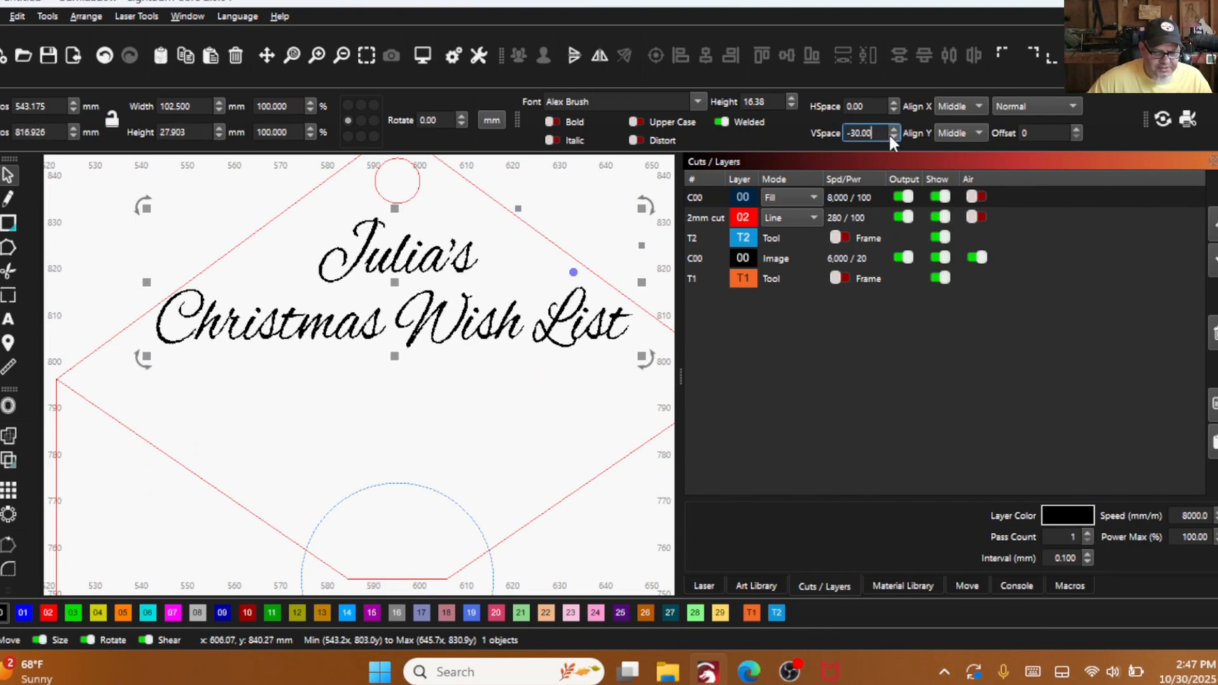
- Lower the text slightly on the flap and centre it horizontally with the back panel outline
scroll(527, 430, down, 2)
drag(431, 341, 433, 345)
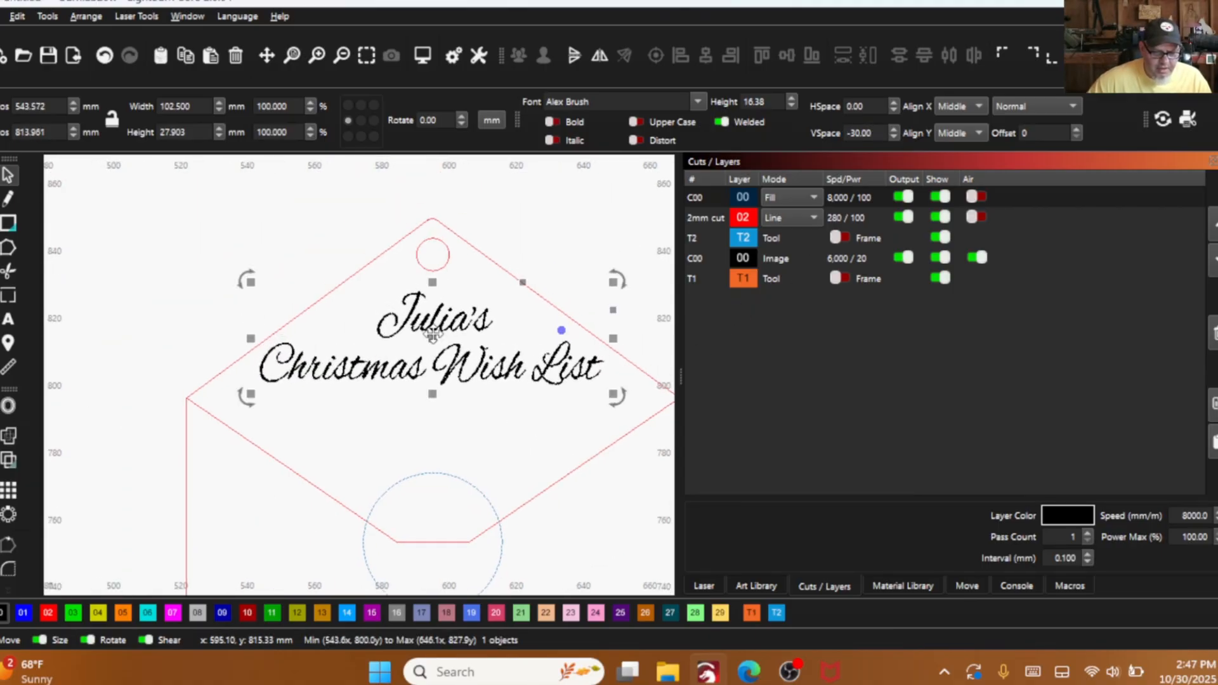
shift+click(365, 268)
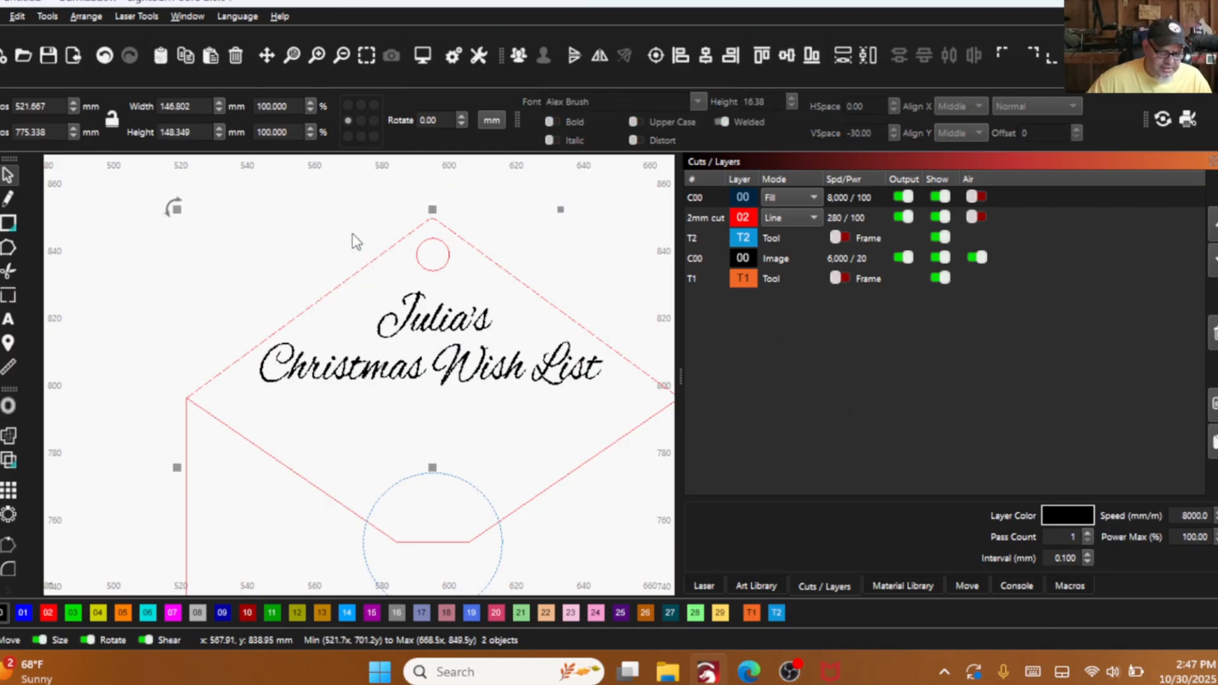
click(705, 56)
click(556, 210)
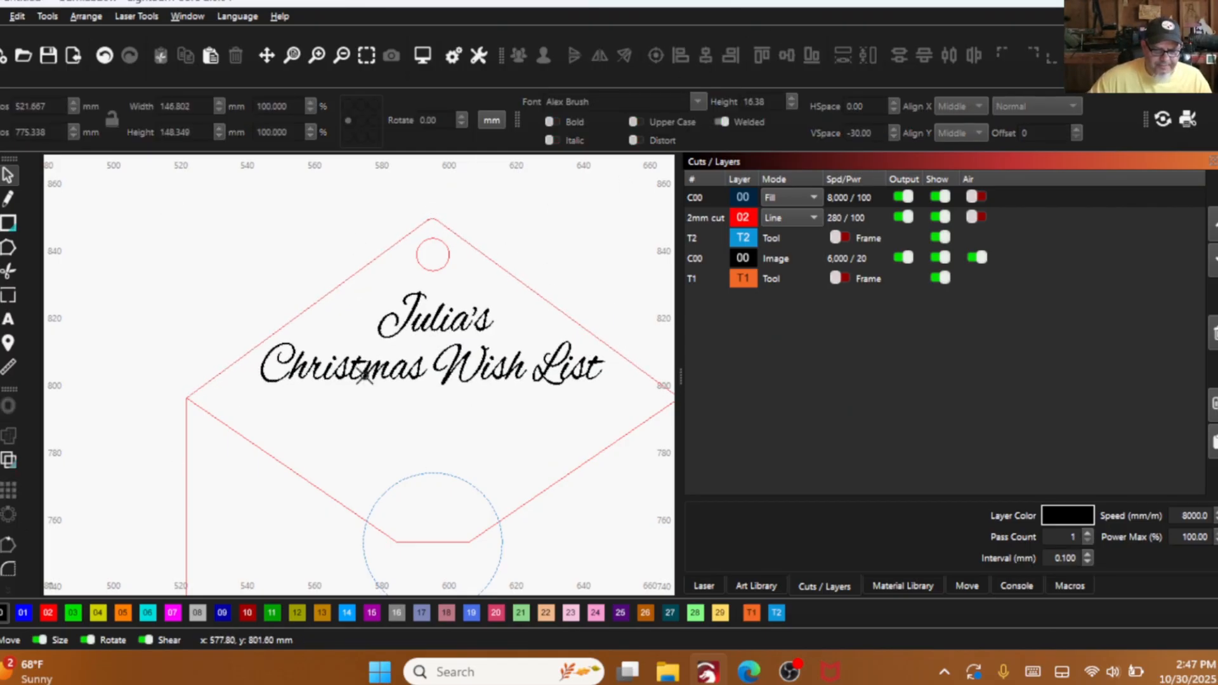
- Bring the snowflake from the work area's edge to beside the envelope back panel and shrink it to about 12 mm wide
scroll(404, 458, down, 6)
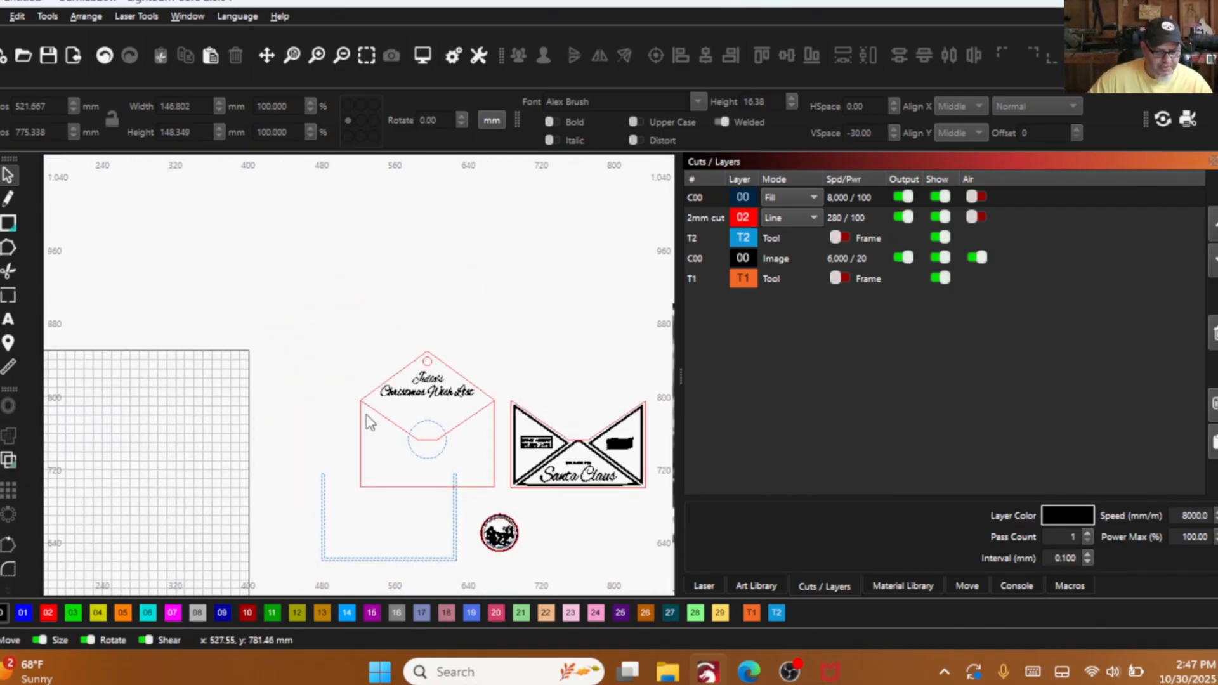
scroll(332, 419, down, 4)
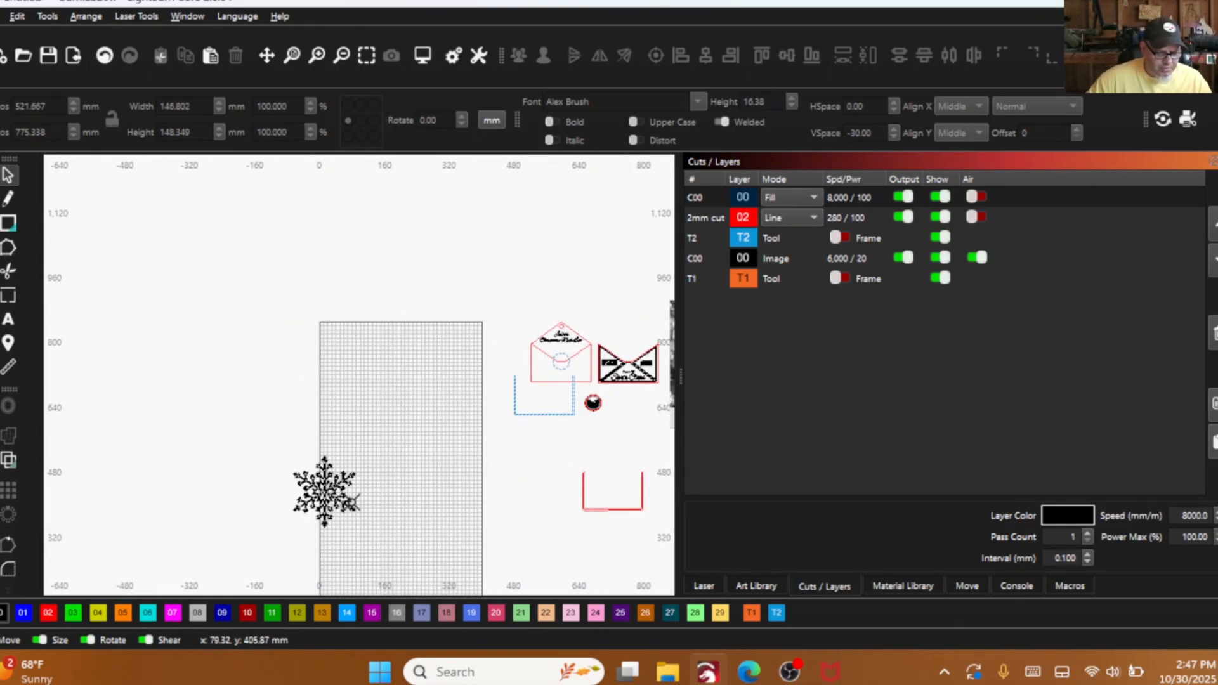
drag(359, 511, 262, 424)
drag(305, 460, 476, 274)
scroll(477, 273, up, 5)
drag(592, 336, 445, 377)
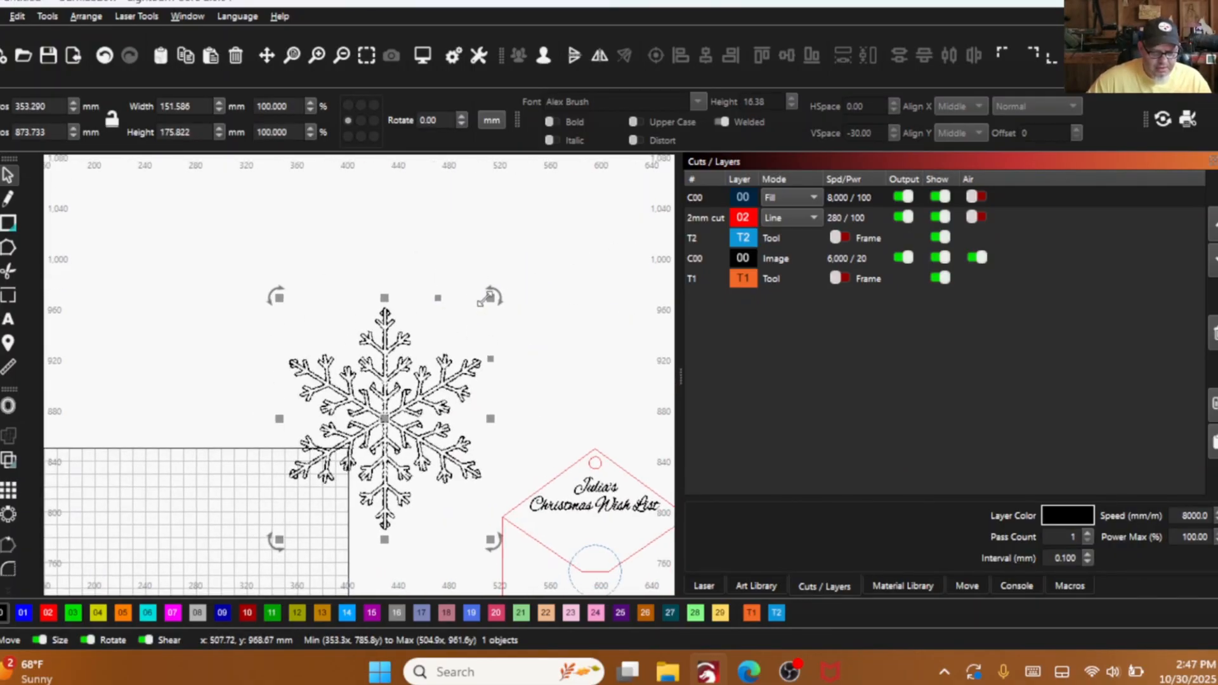
drag(485, 300, 183, 263)
scroll(408, 398, up, 4)
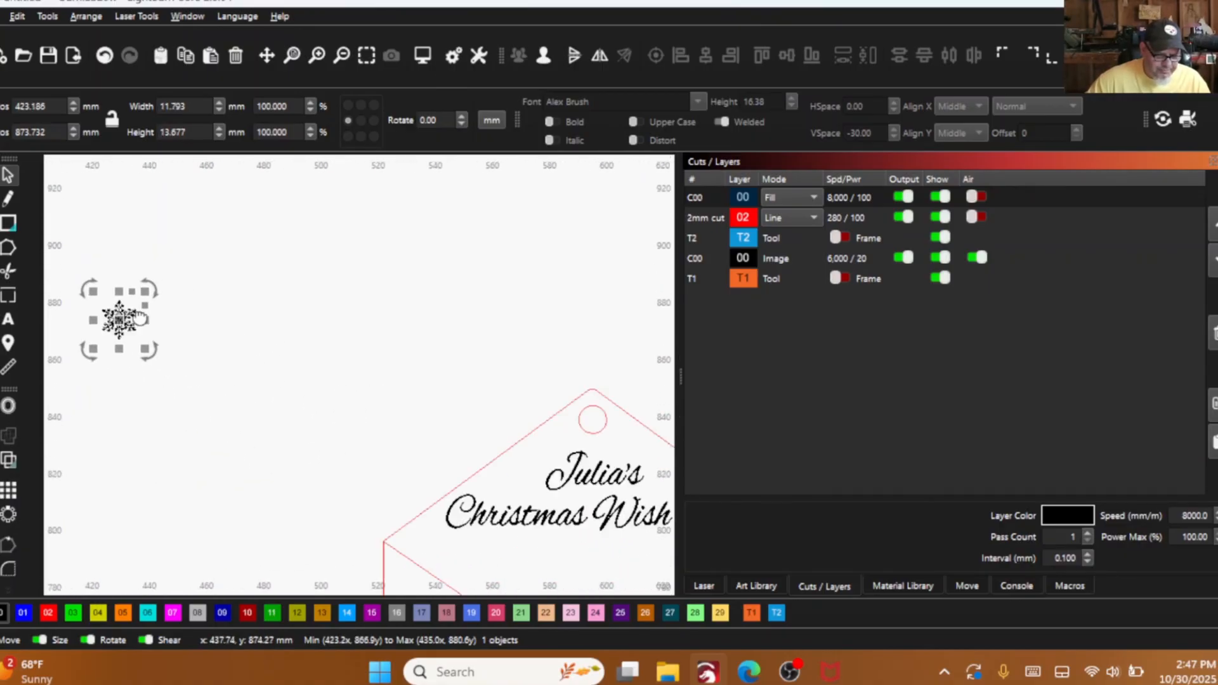
- Place the snowflake on the flap just below the word "Christmas" and enlarge it to about 15 mm wide by 17 mm high
drag(140, 318, 421, 480)
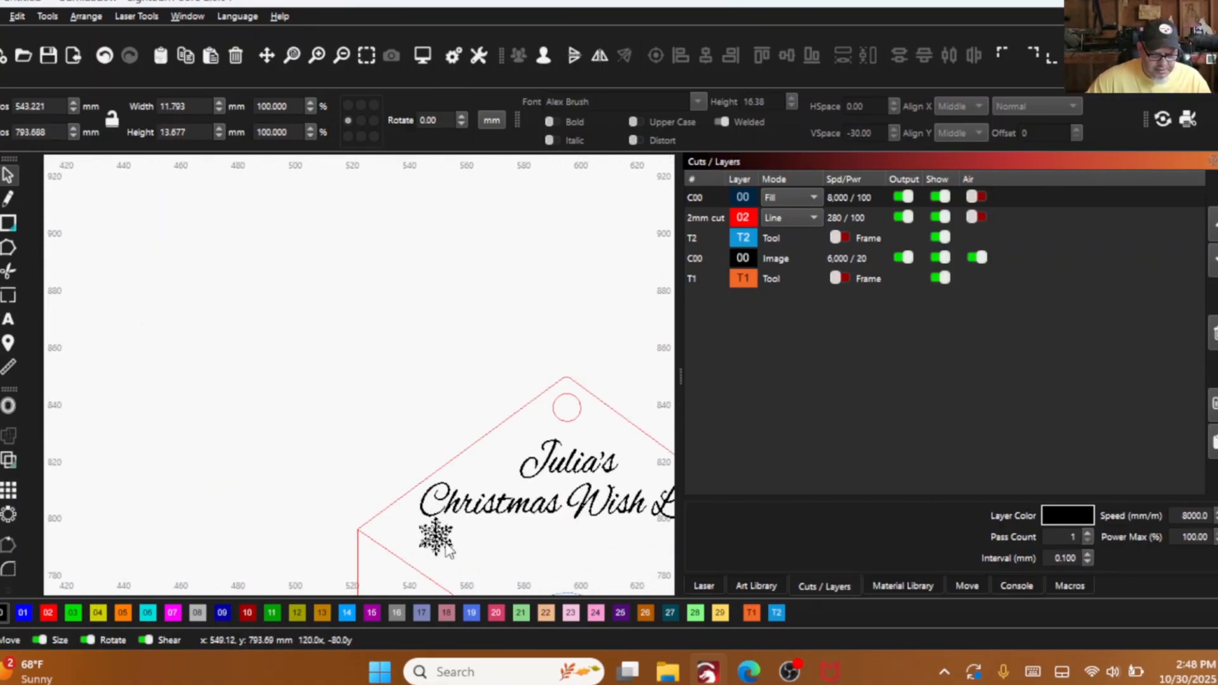
drag(446, 551, 455, 544)
scroll(402, 433, down, 1)
scroll(430, 470, down, 1)
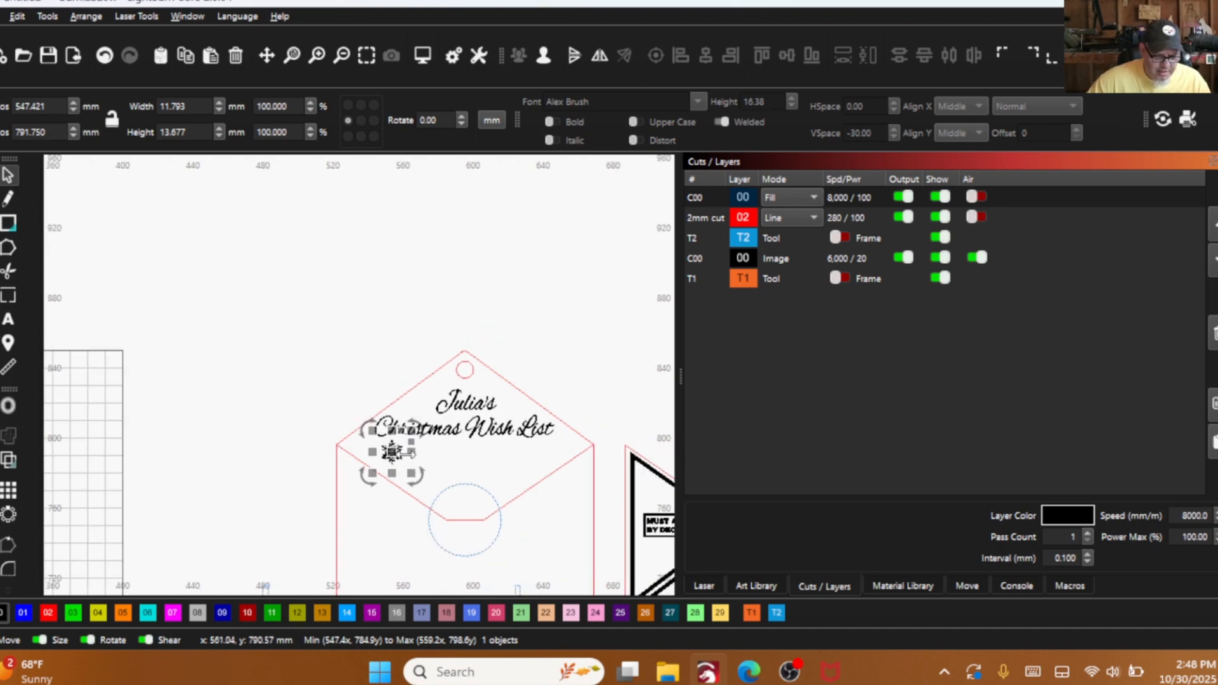
scroll(406, 456, up, 3)
drag(411, 418, 413, 410)
scroll(404, 466, up, 2)
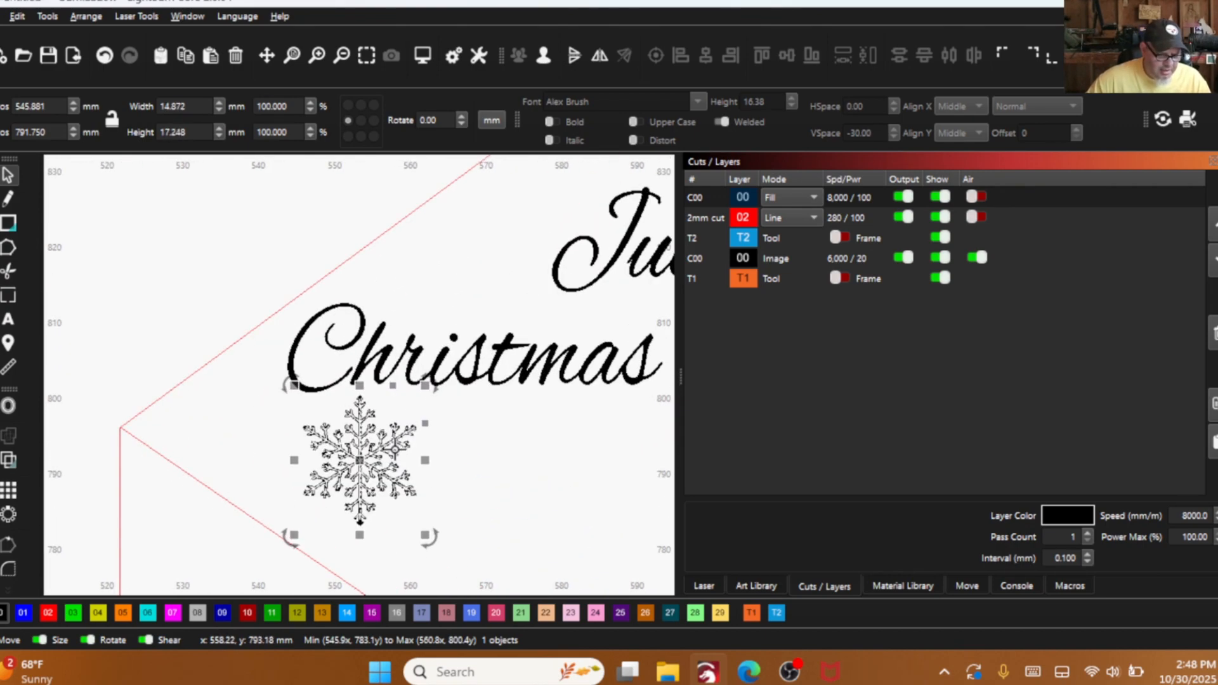
- Set up an outward offset of the snowflake at 0.05 mm and inspect the thickened preview
click(12, 406)
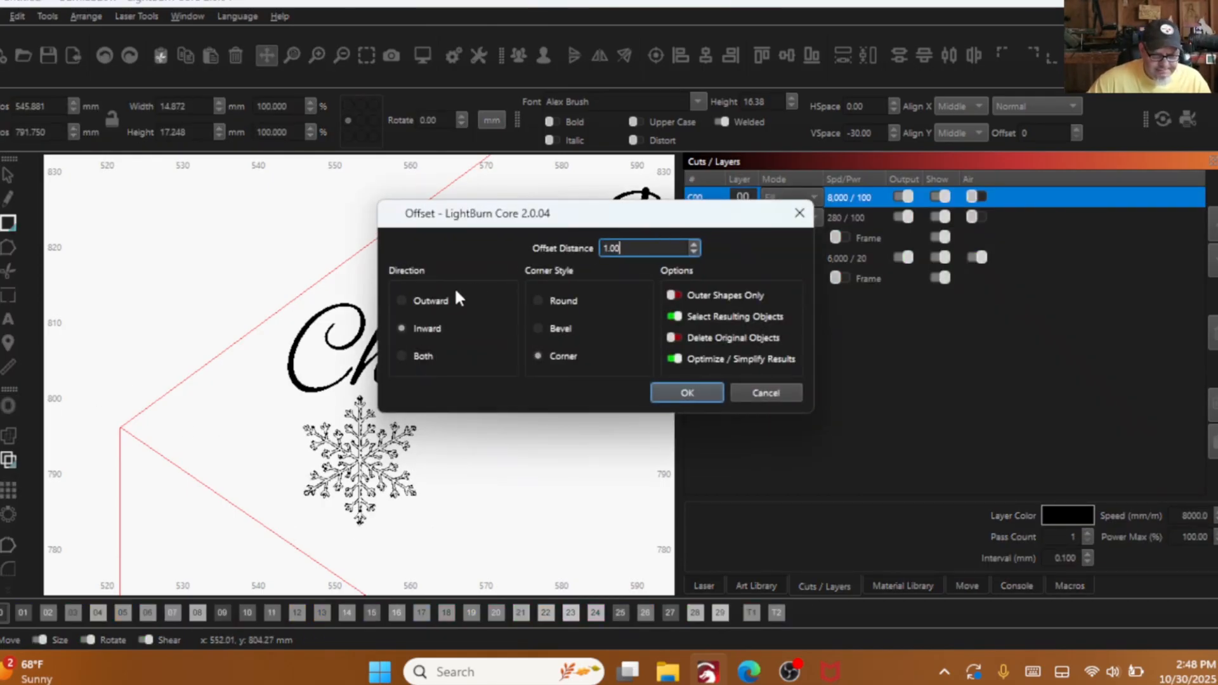
click(401, 301)
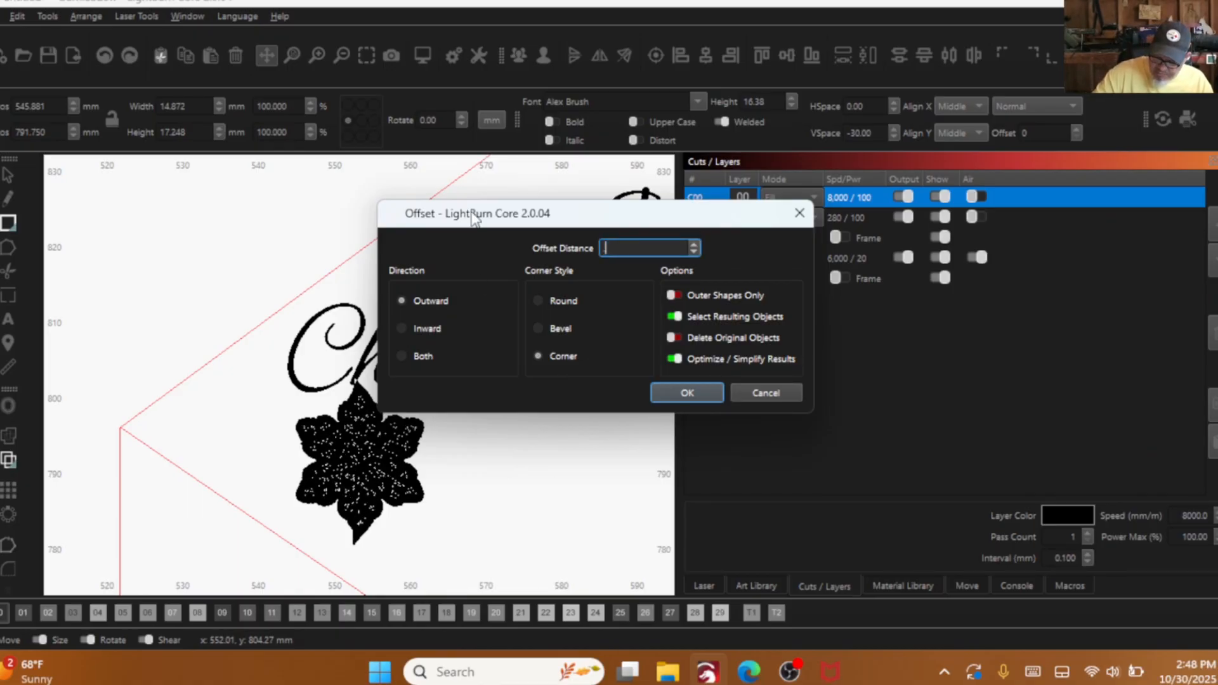
text(.0)
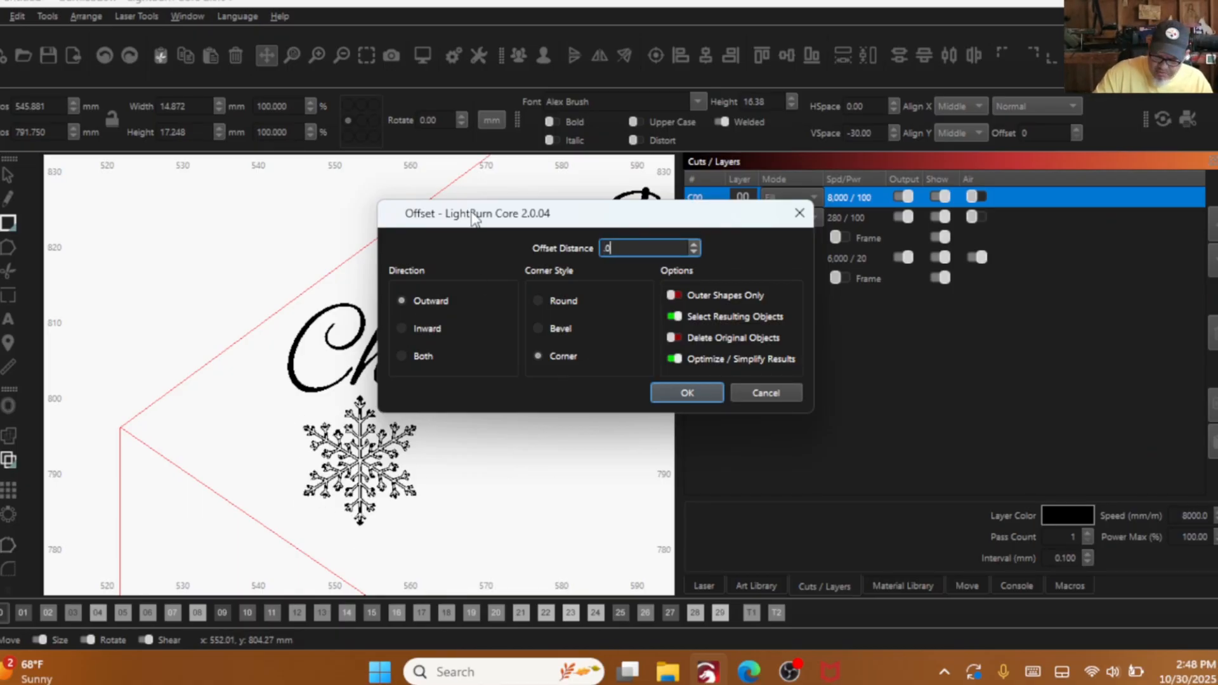
text(5)
scroll(322, 411, up, 5)
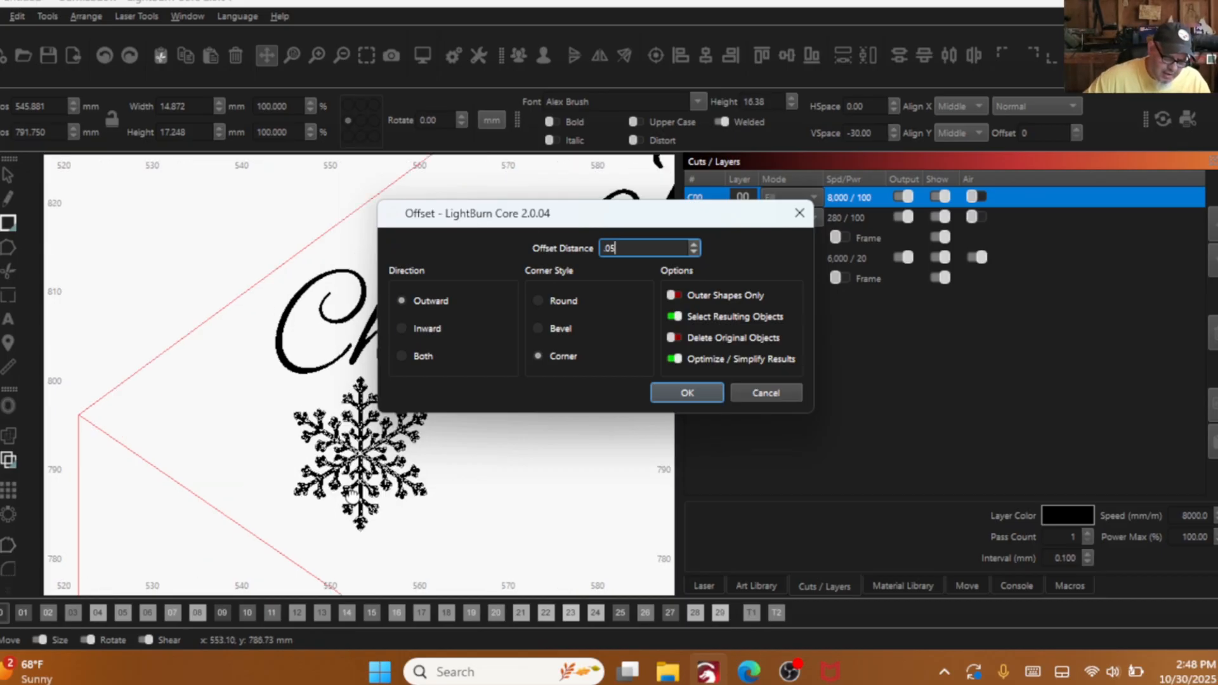
scroll(322, 411, down, 1)
drag(322, 411, 170, 452)
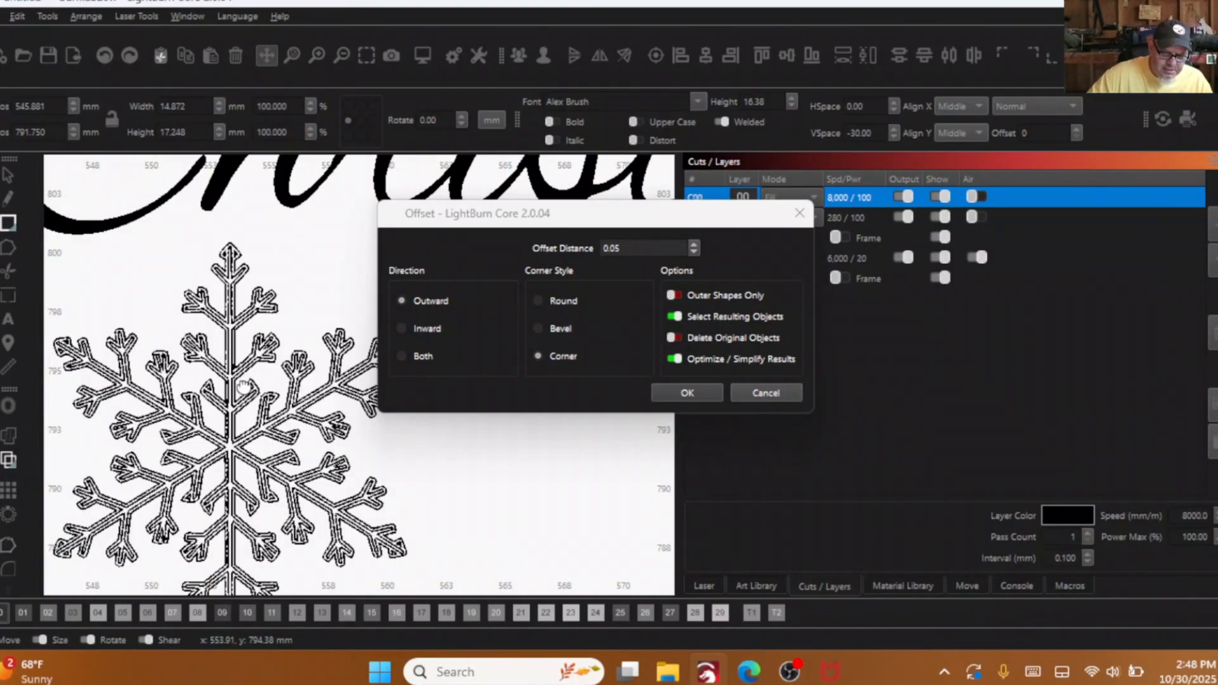
- Set the snowflake's offset distance to 0.06 mm, delete the original objects and apply the offset
click(632, 245)
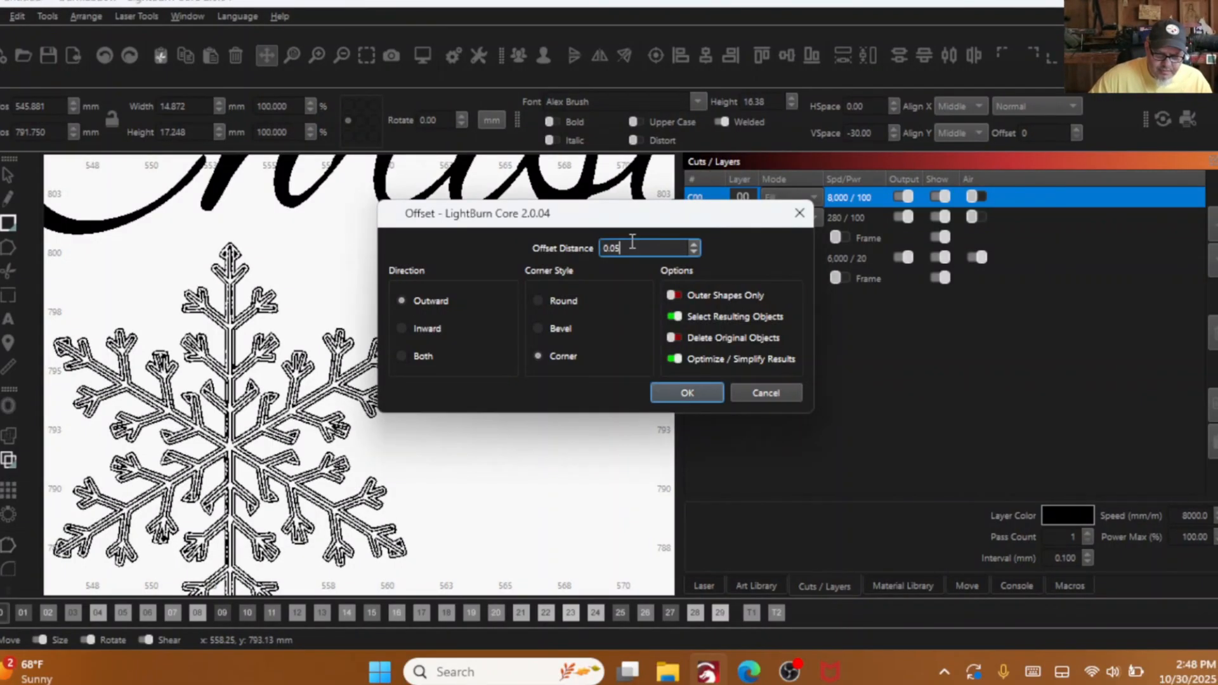
key(BackSpace)
text(6)
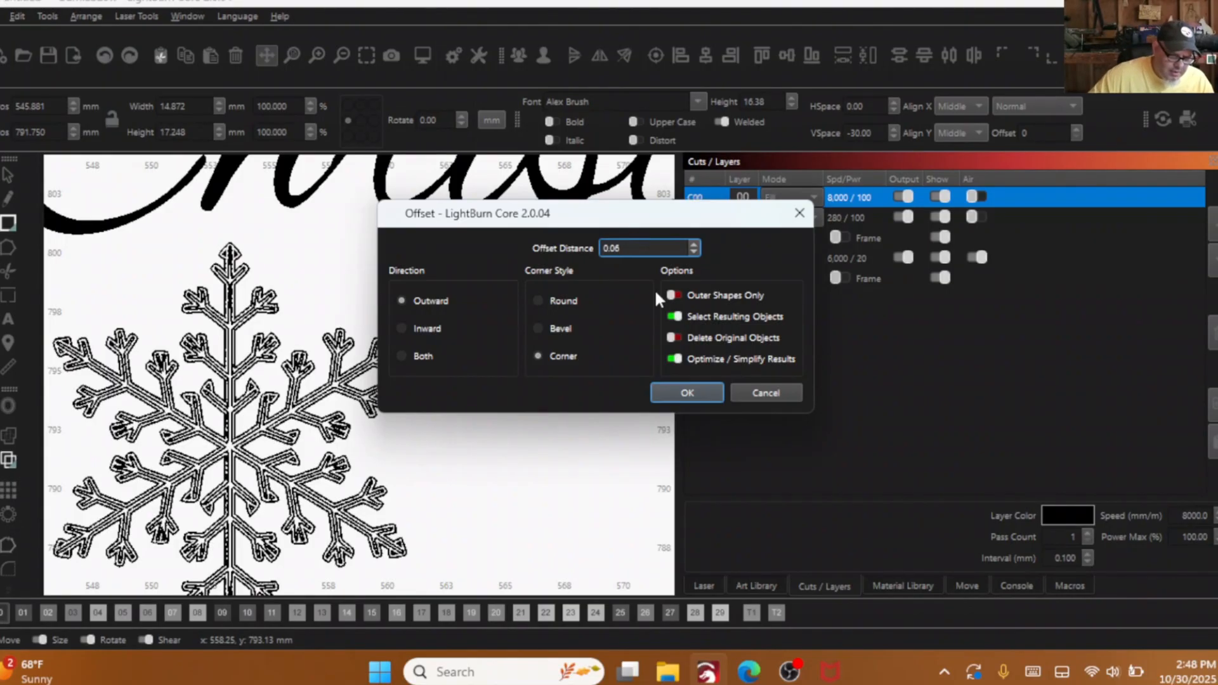
click(671, 338)
click(666, 390)
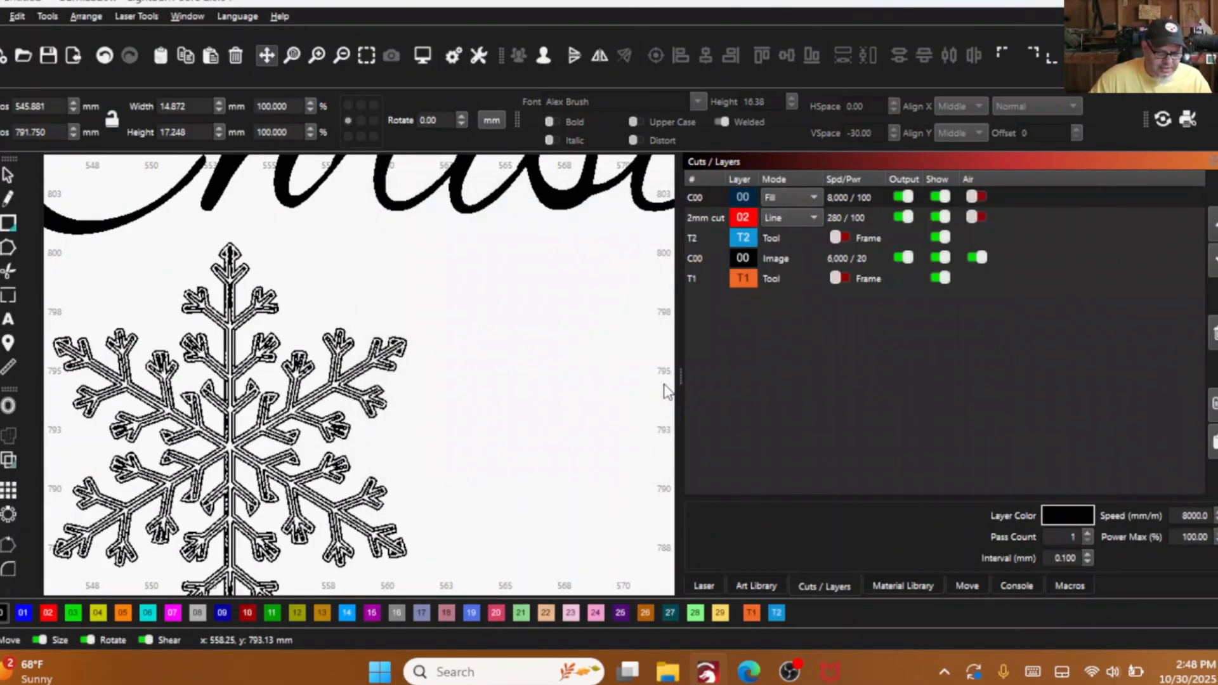
- Check the thickened snowflake's arms up close and ungroup it into separate outlines
scroll(434, 467, up, 4)
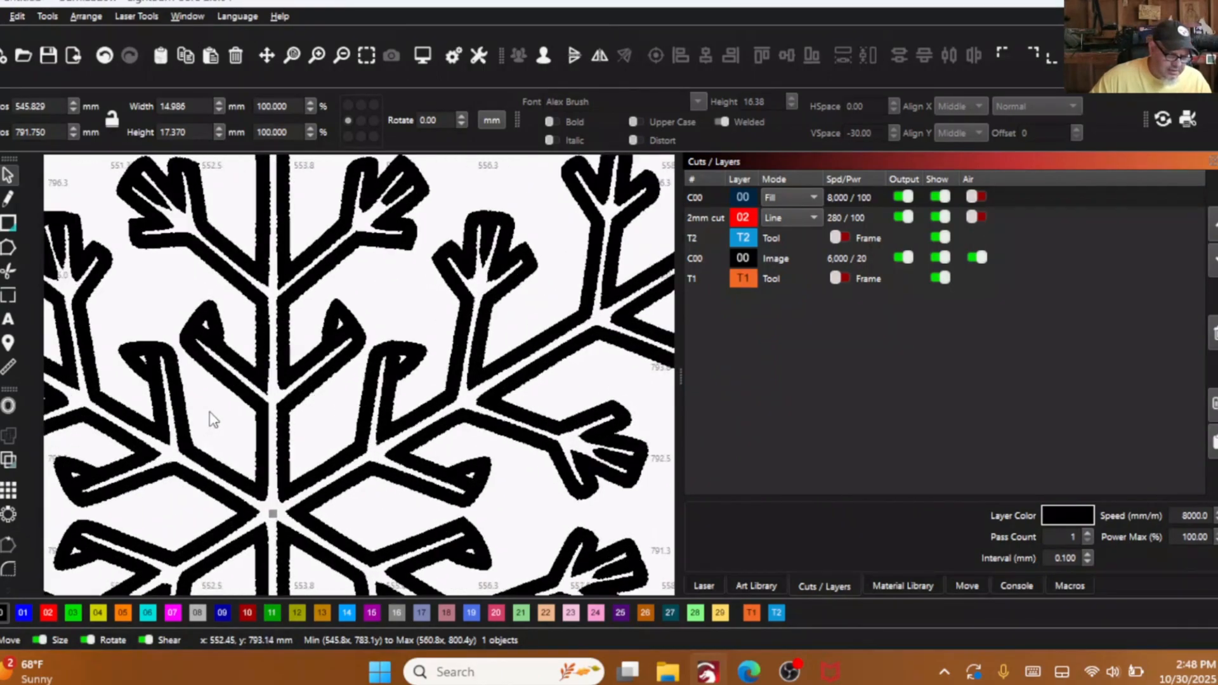
scroll(212, 418, down, 1)
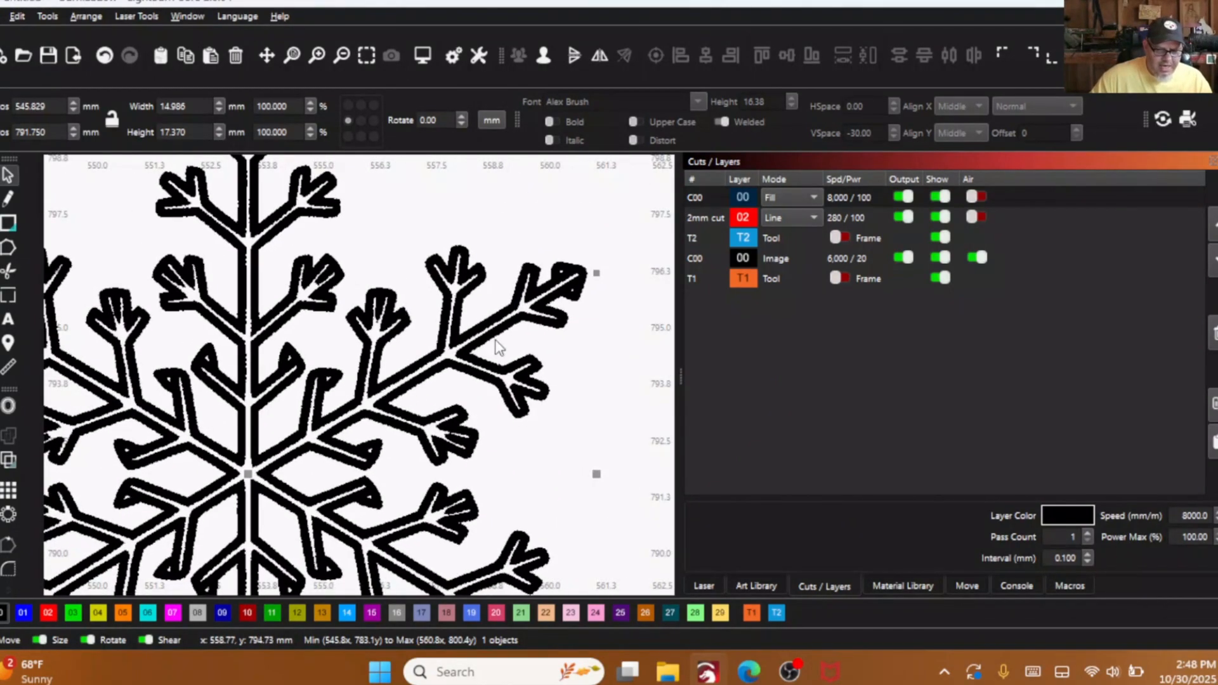
scroll(542, 282, up, 3)
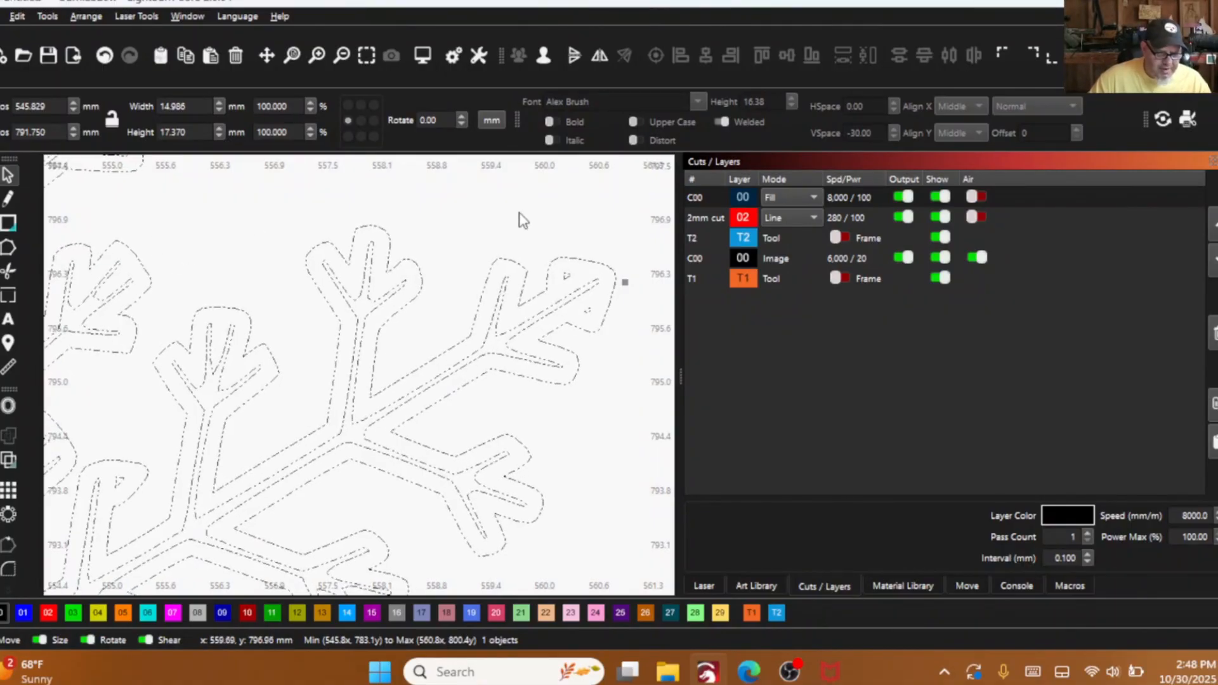
scroll(542, 281, up, 2)
scroll(538, 279, down, 2)
click(543, 263)
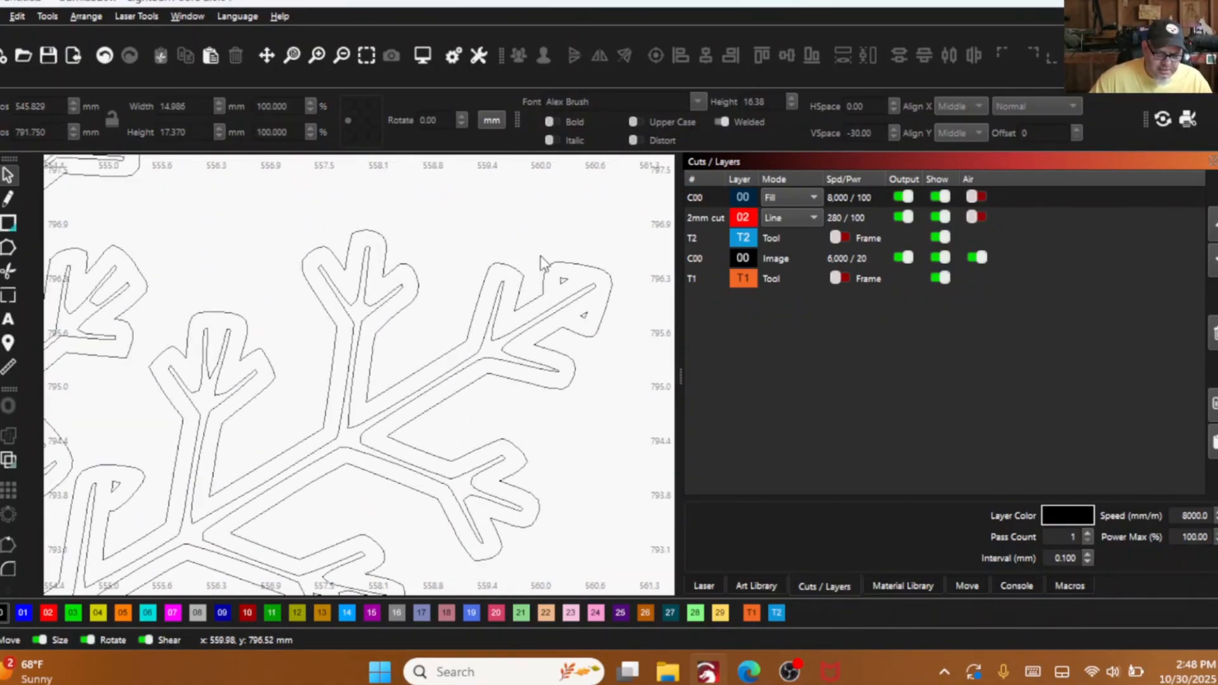
click(561, 278)
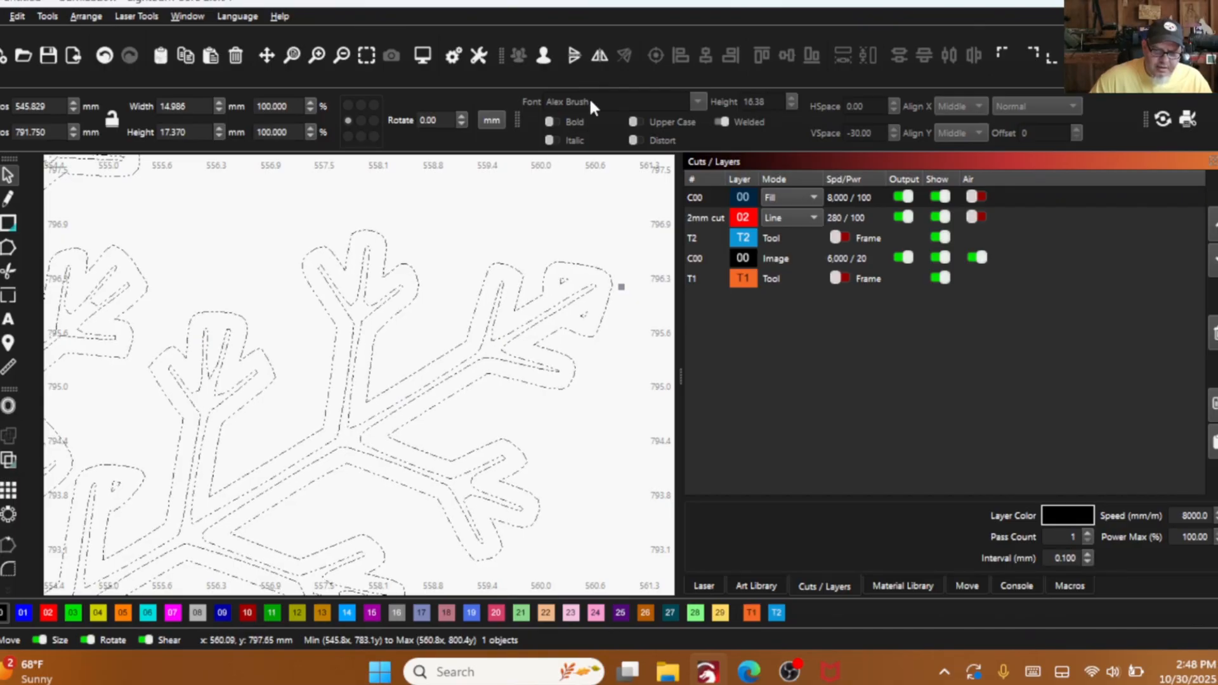
click(542, 259)
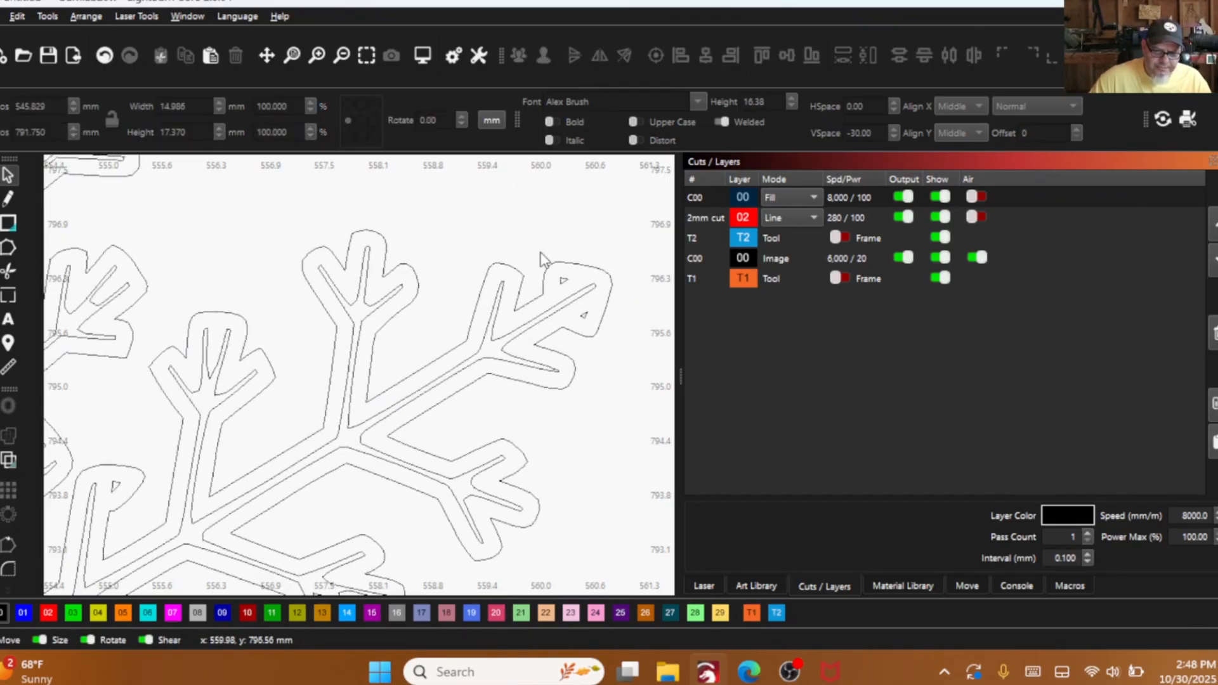
- Select the tiny triangle at the tip of the snowflake's upper-right arm together with all shapes smaller than it
click(562, 280)
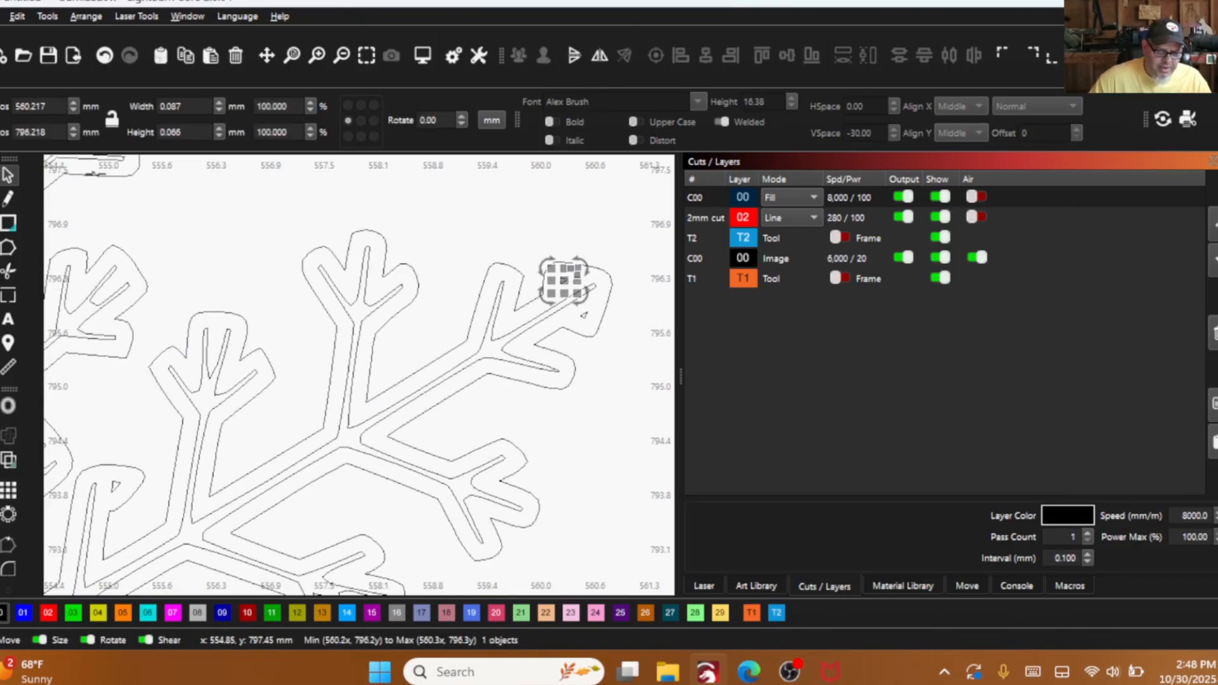
click(15, 19)
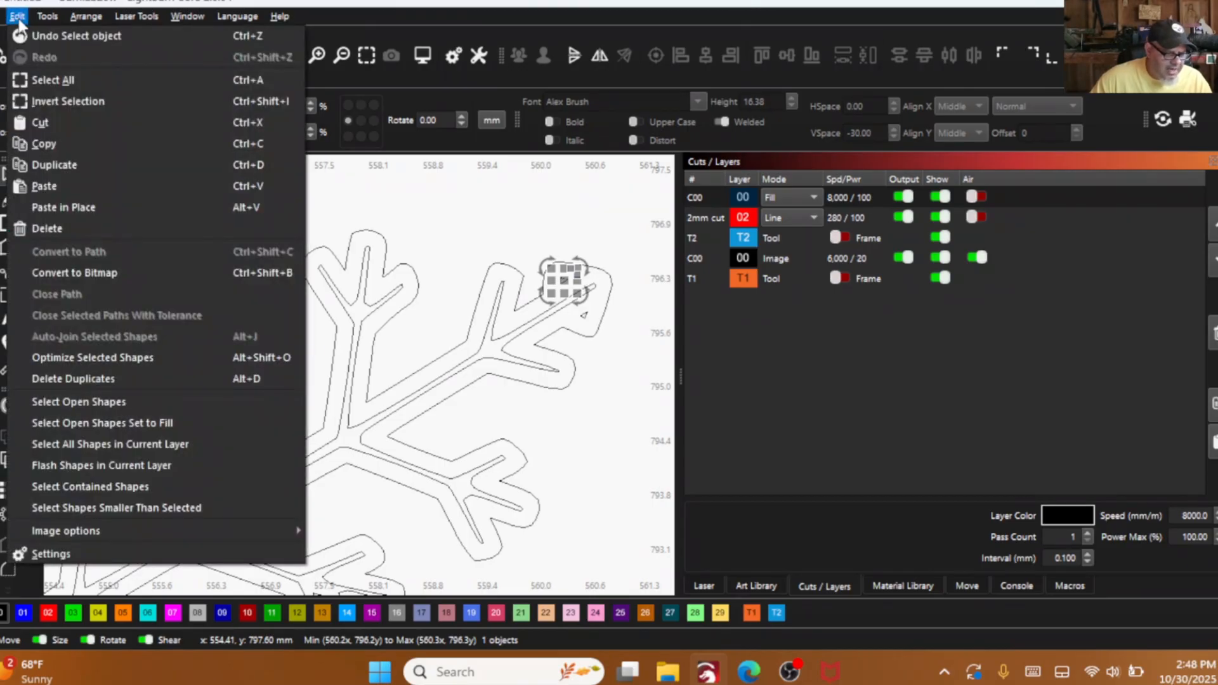
click(85, 508)
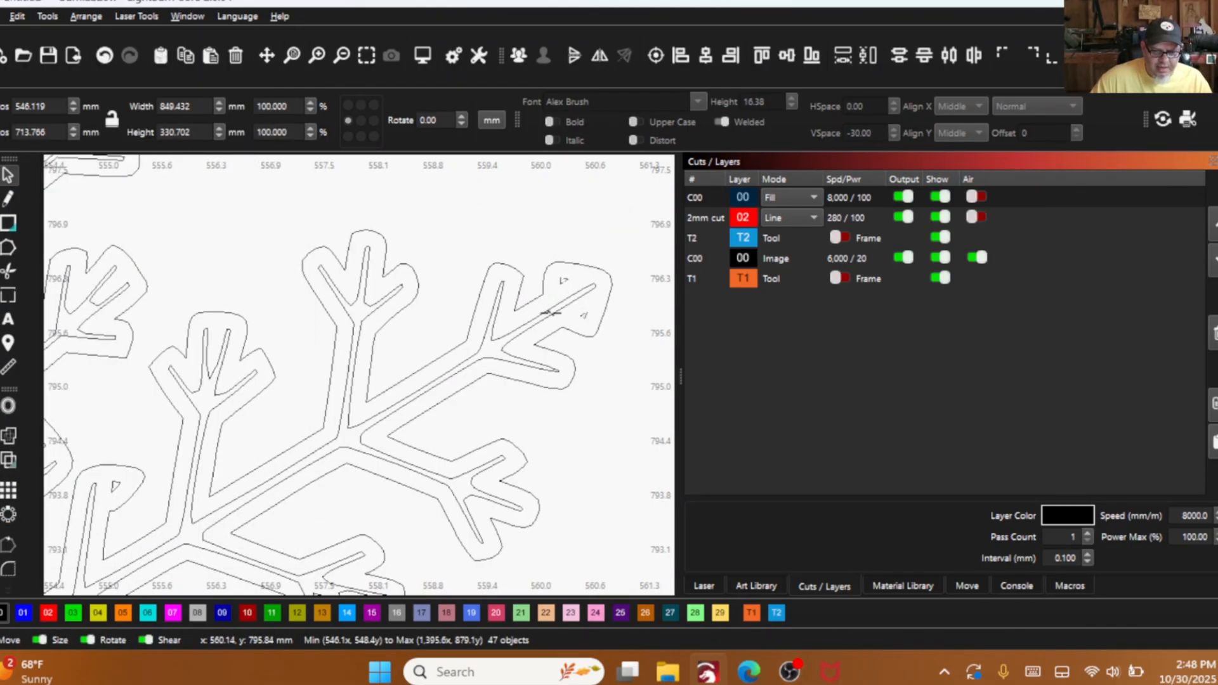
scroll(551, 313, down, 2)
drag(524, 310, 506, 199)
scroll(276, 427, up, 3)
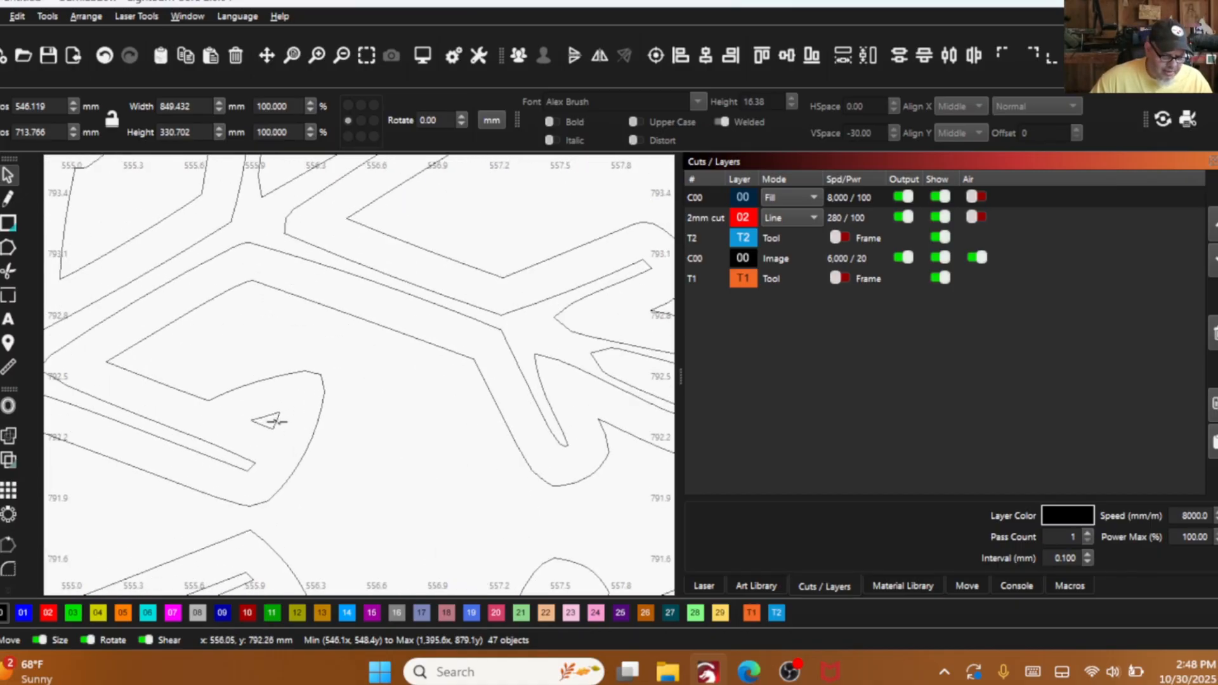
- Select the larger triangle inside an inner leaf beside the snowflake's centre plus all shapes smaller than it, and delete them
click(356, 458)
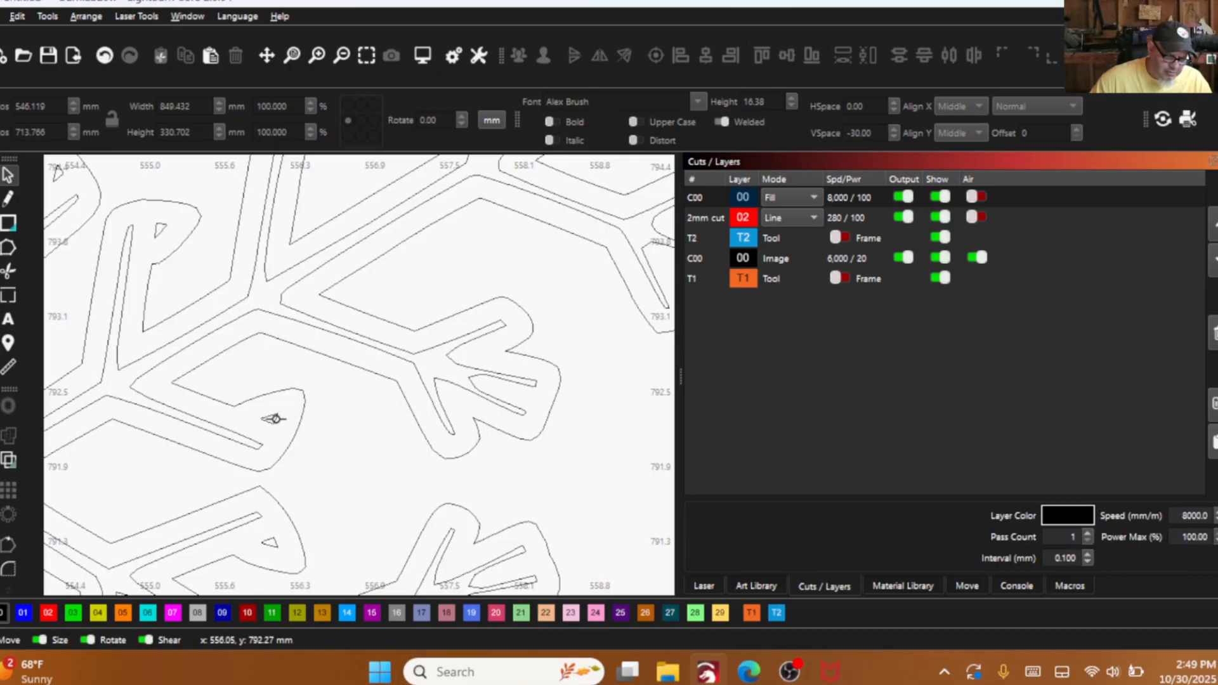
click(274, 419)
click(2, 17)
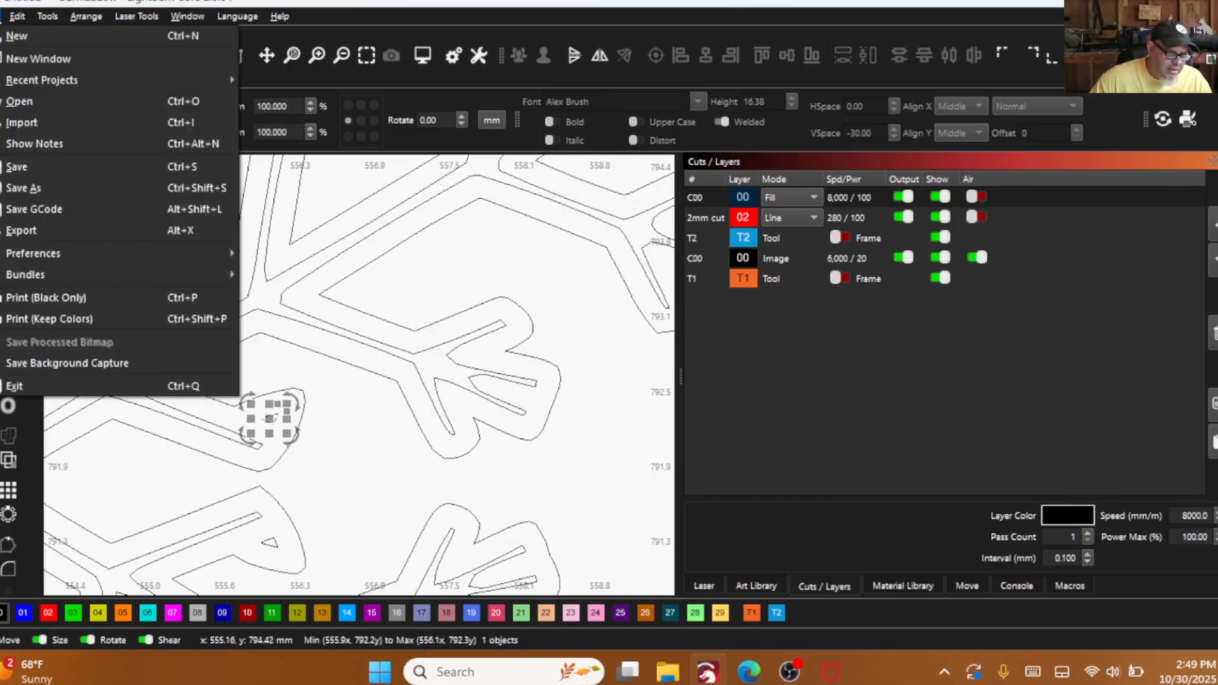
mouse_move(13, 17)
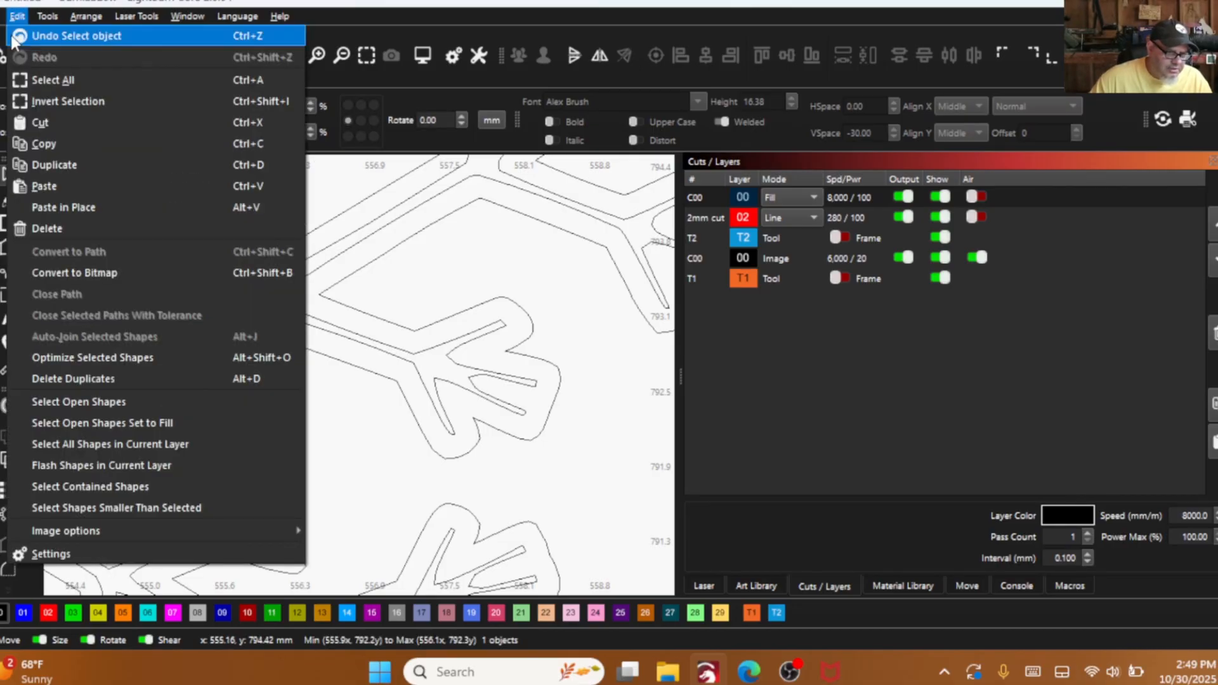
click(104, 507)
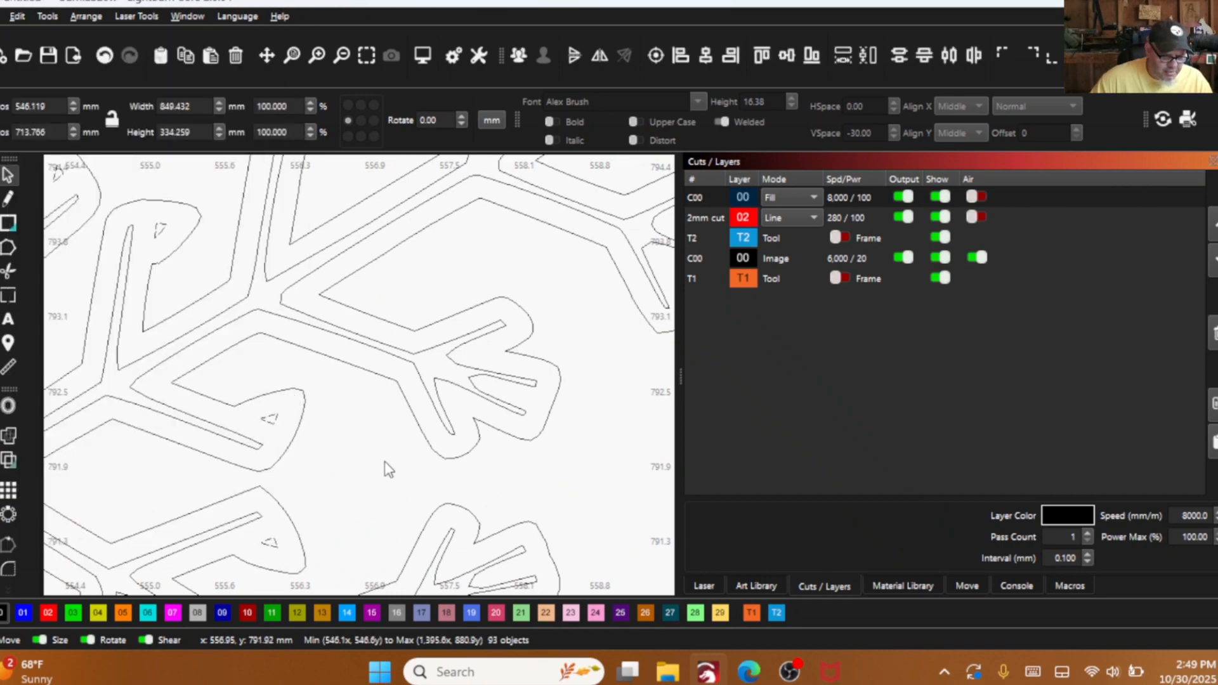
scroll(388, 349, down, 2)
scroll(143, 293, up, 3)
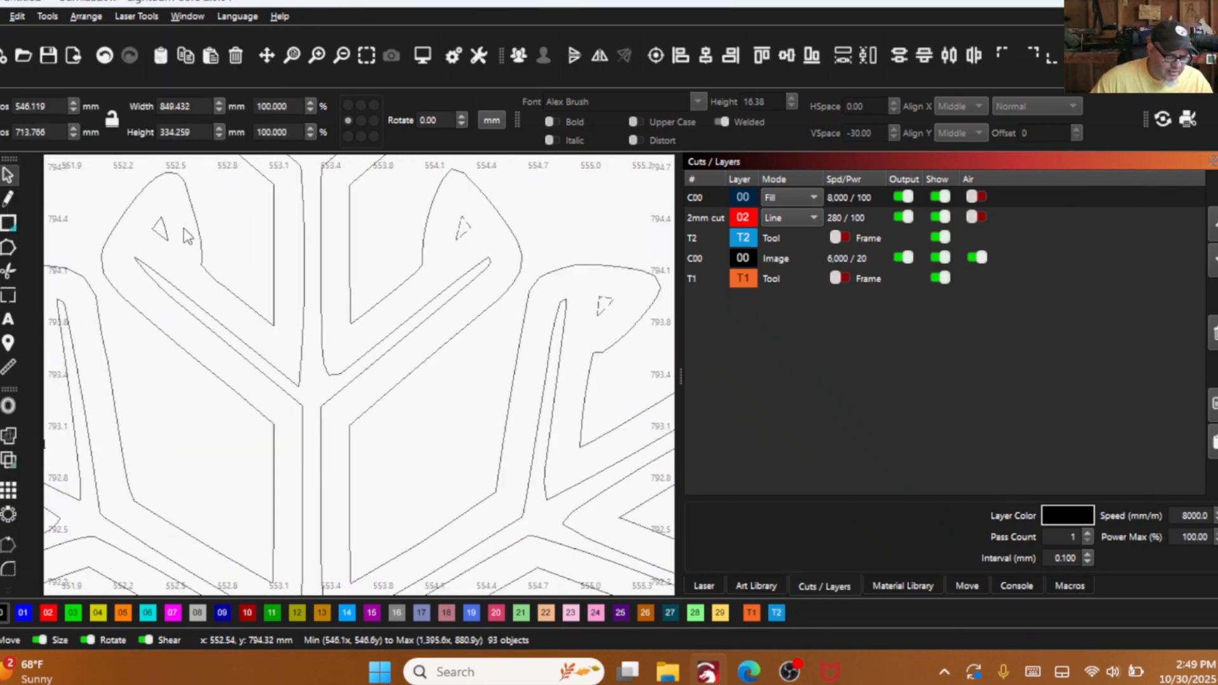
scroll(158, 238, down, 4)
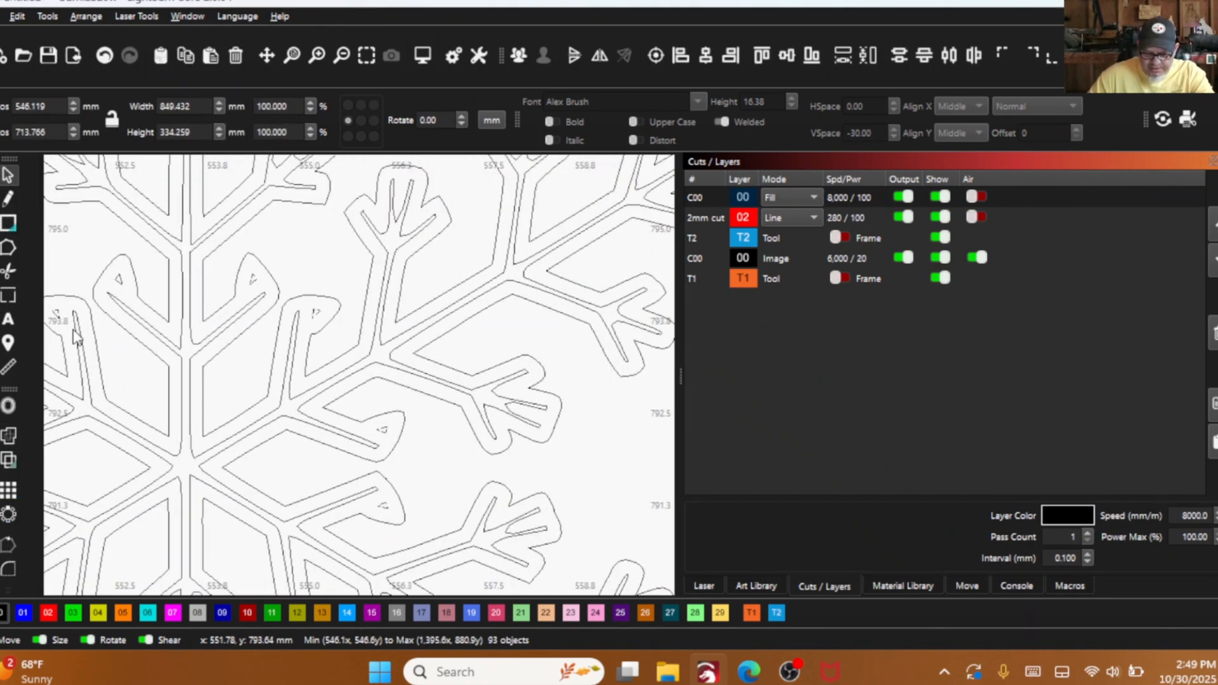
click(132, 415)
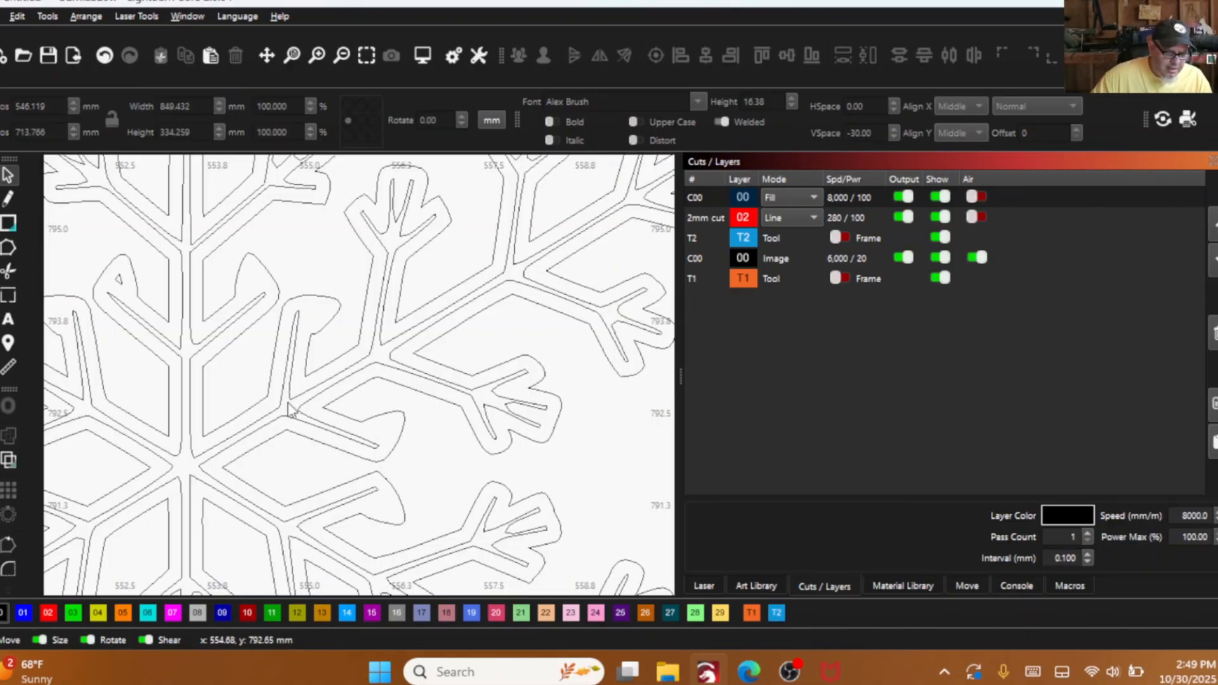
- Select the leftover triangle in the upper-left inner leaf and extend the selection to all shapes smaller than it
scroll(371, 433, down, 1)
scroll(284, 359, up, 3)
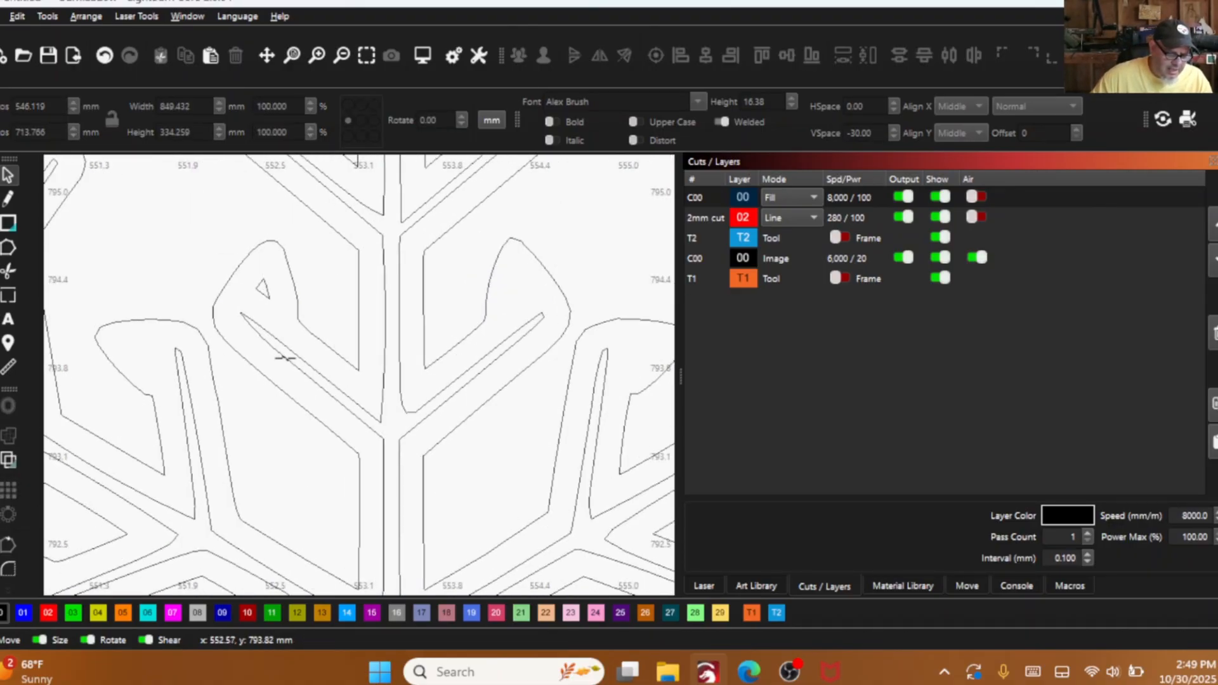
click(265, 289)
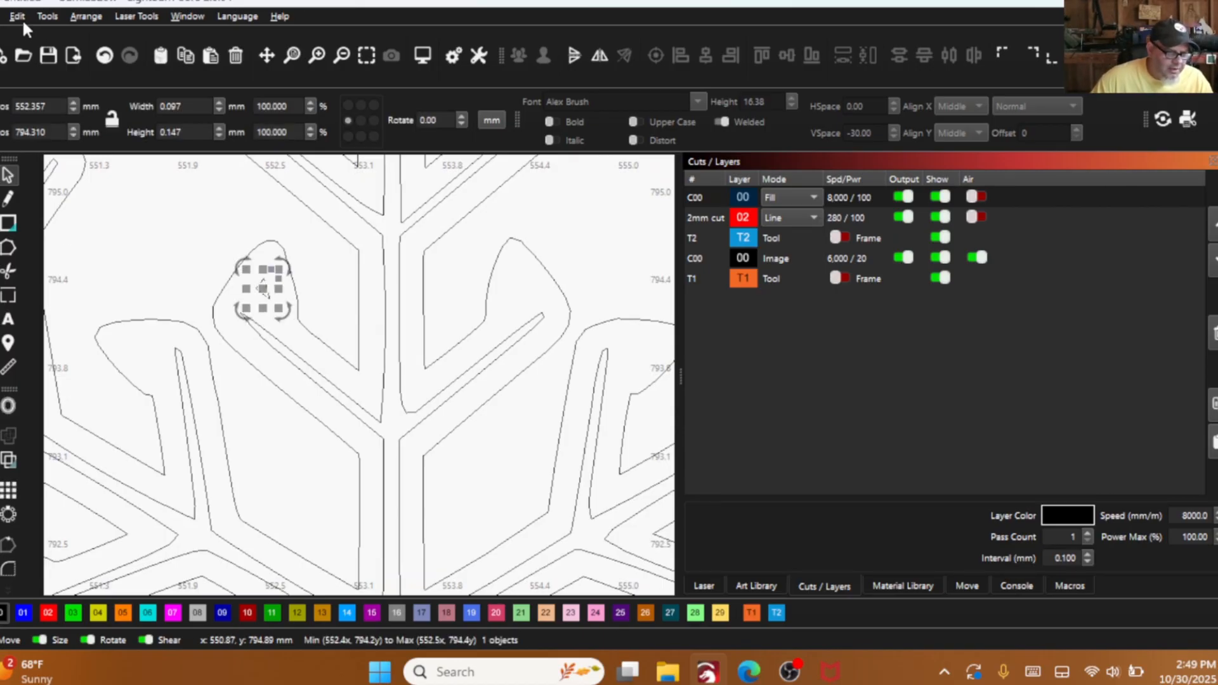
click(47, 16)
mouse_move(18, 15)
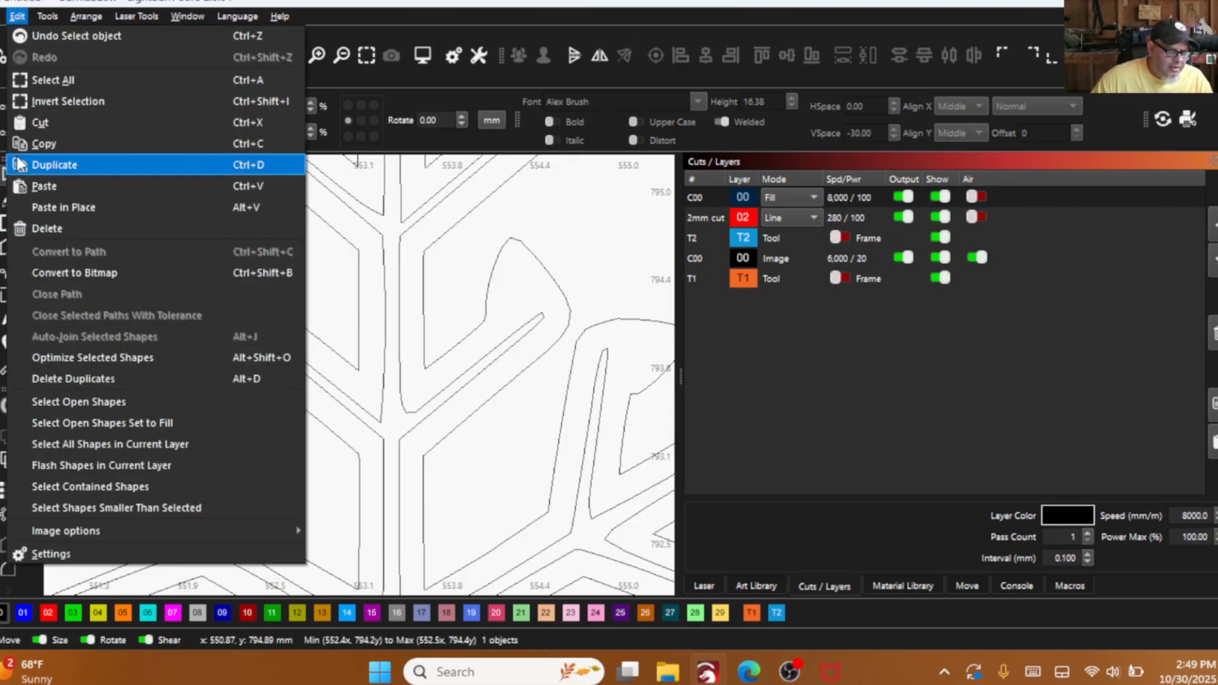
click(78, 513)
- Add the three leftover triangles in the snowflake's lower inner leaves to the selection and delete all four
scroll(290, 291, down, 3)
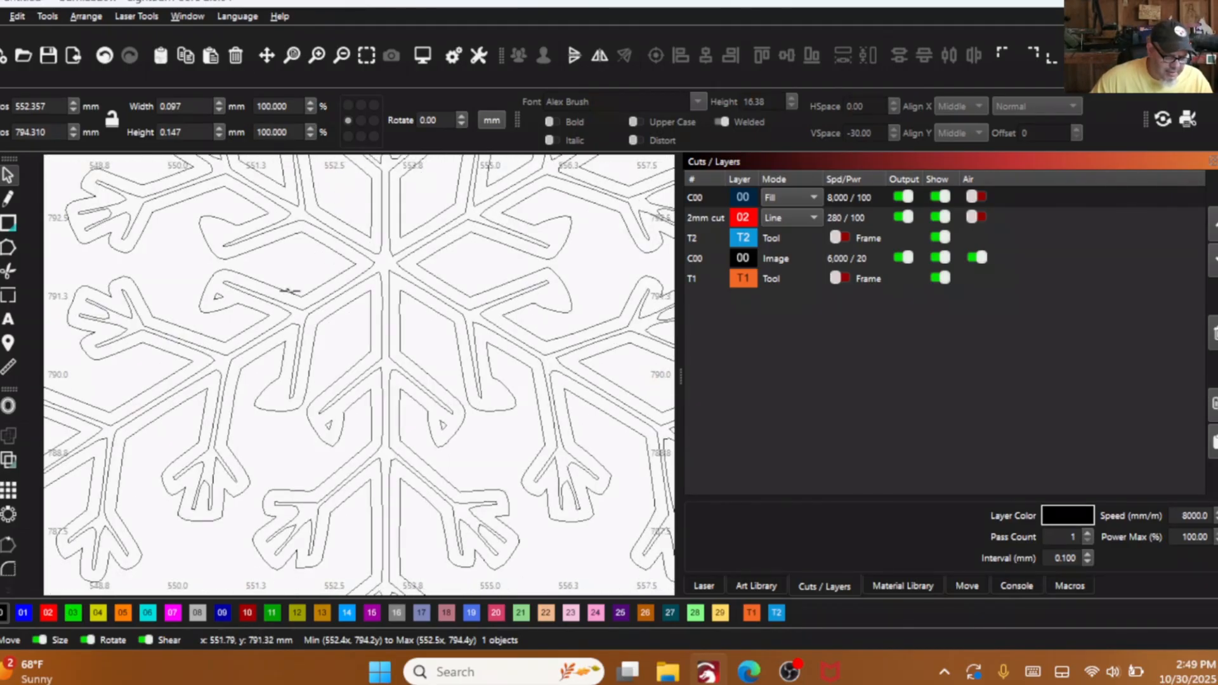
scroll(334, 363, down, 2)
scroll(270, 380, down, 2)
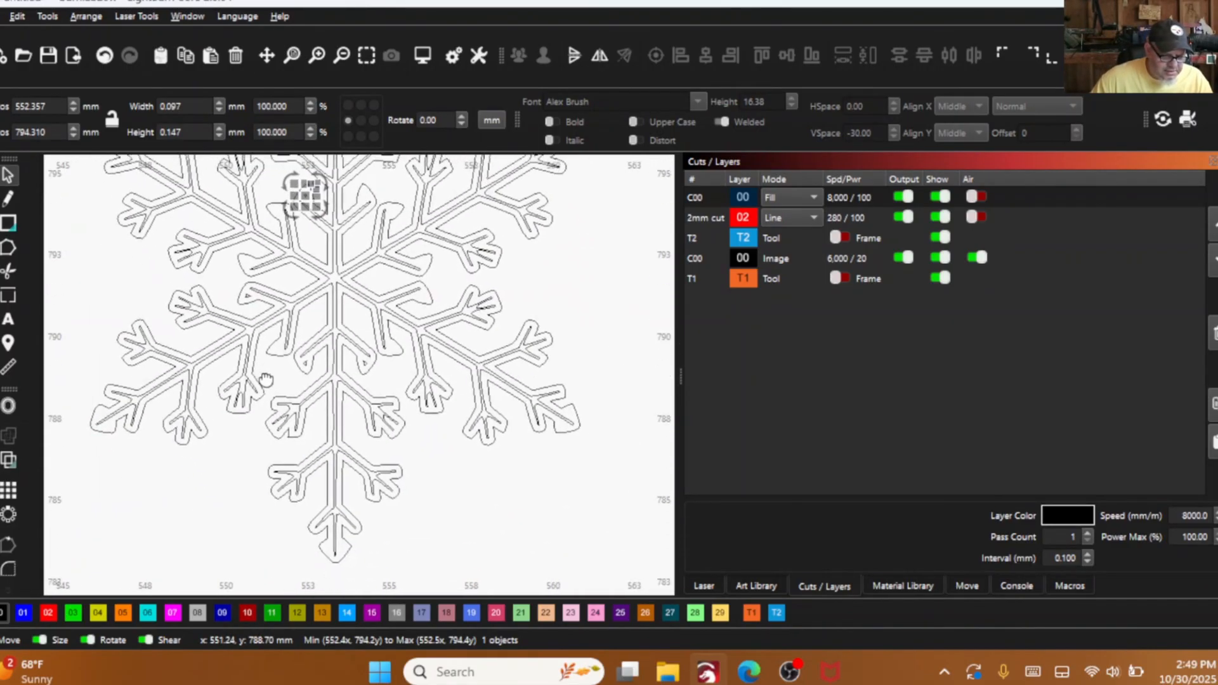
scroll(271, 375, down, 2)
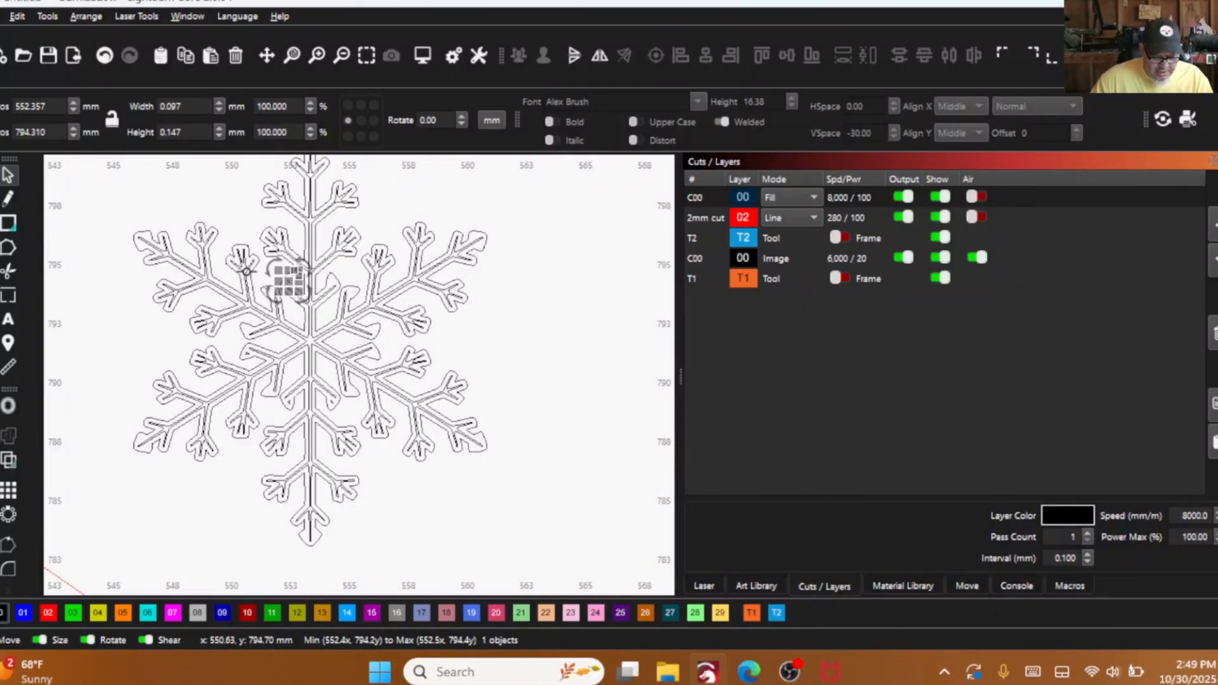
scroll(205, 311, up, 5)
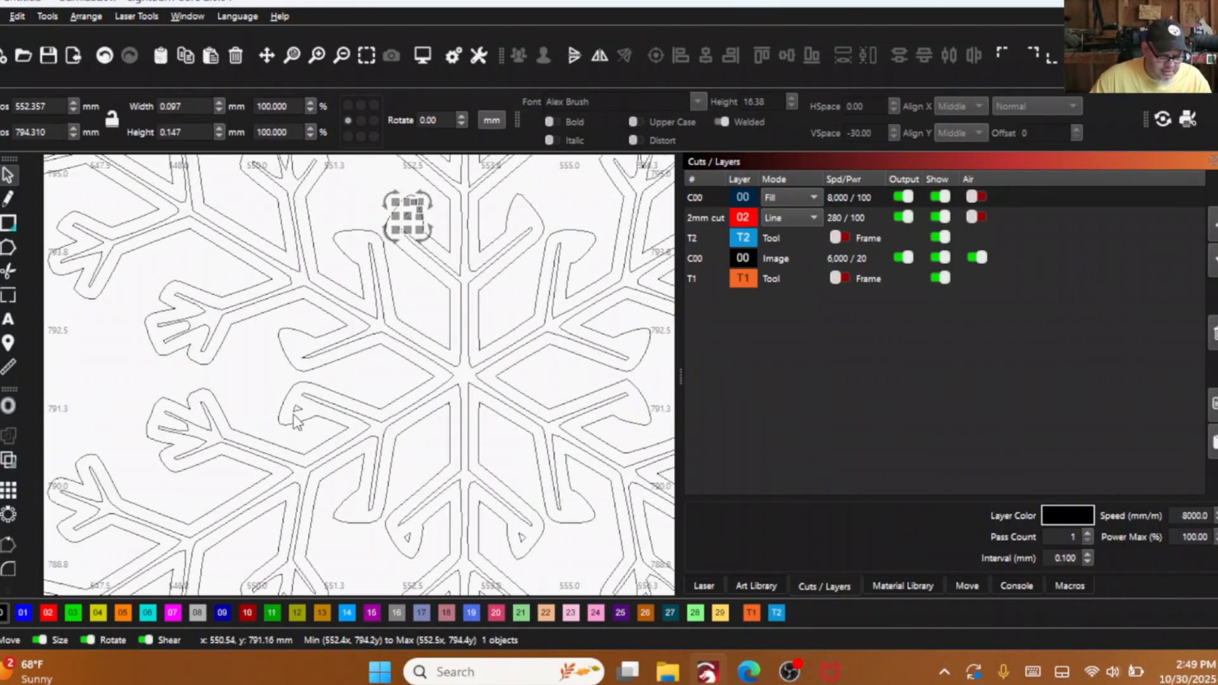
shift+click(292, 400)
scroll(320, 452, down, 1)
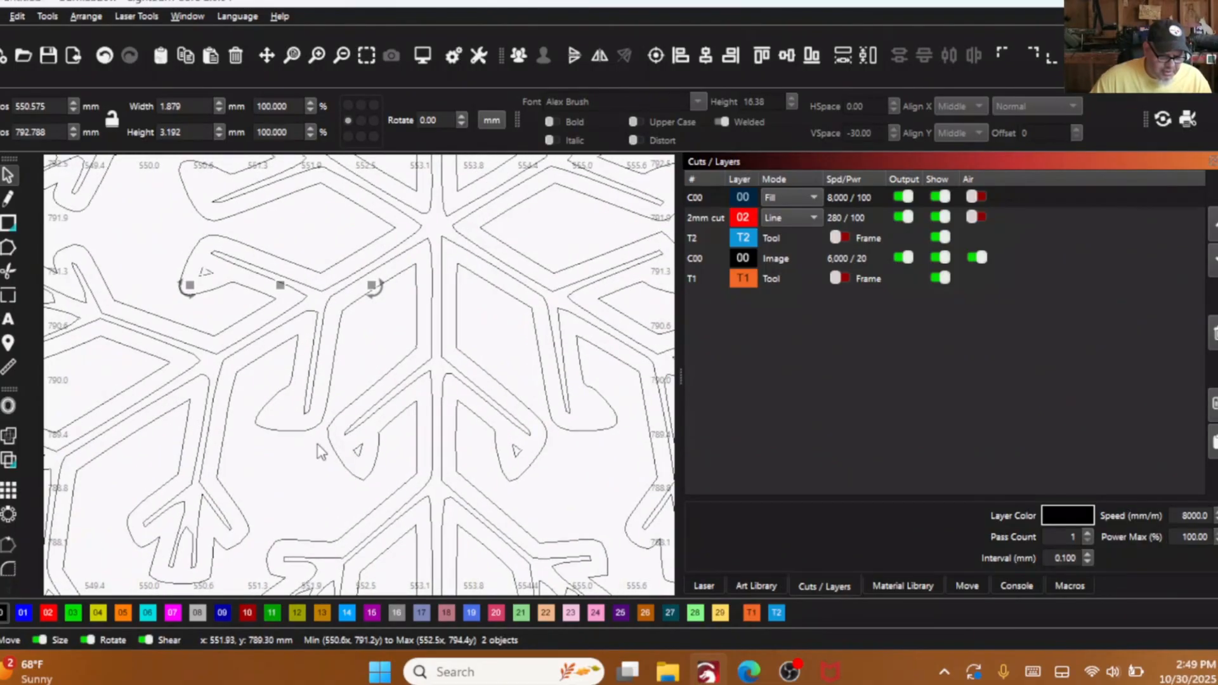
shift+click(366, 464)
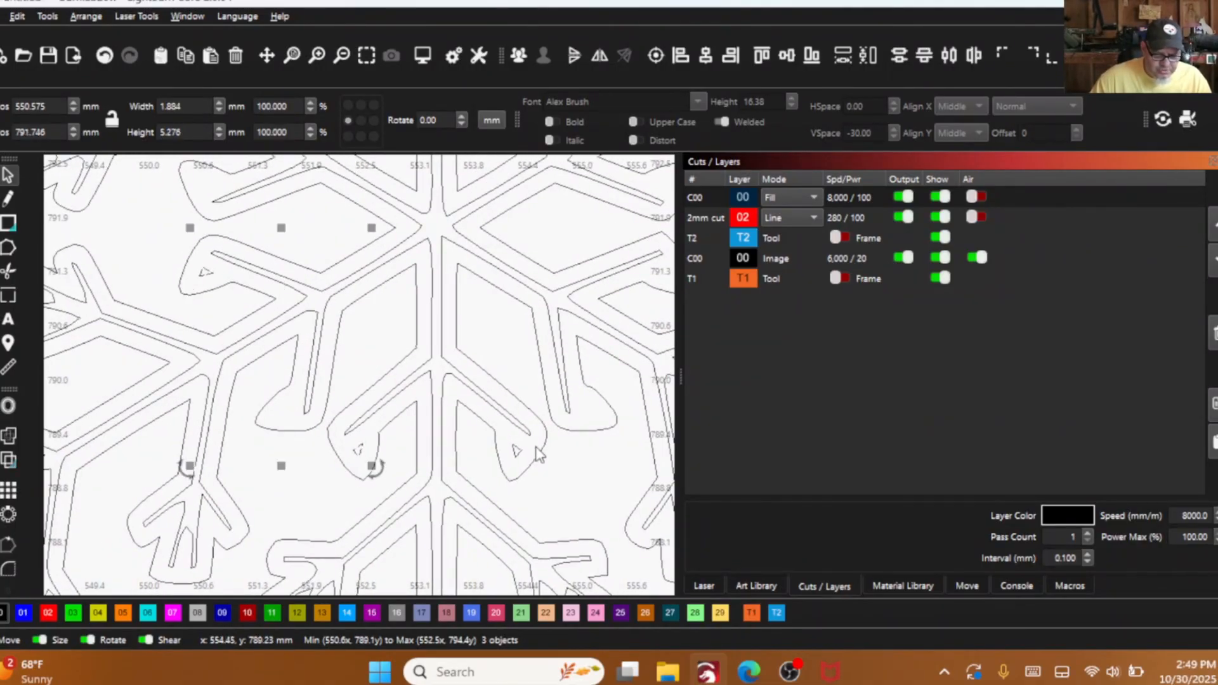
scroll(514, 447, down, 4)
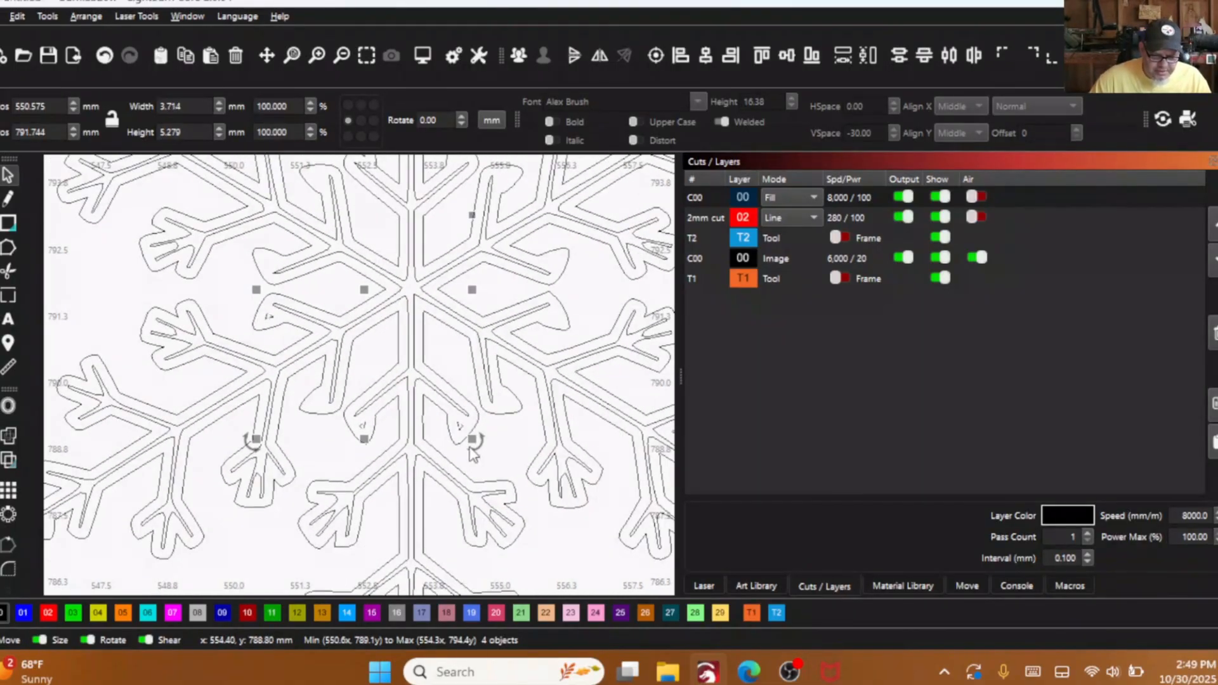
right_click(366, 406)
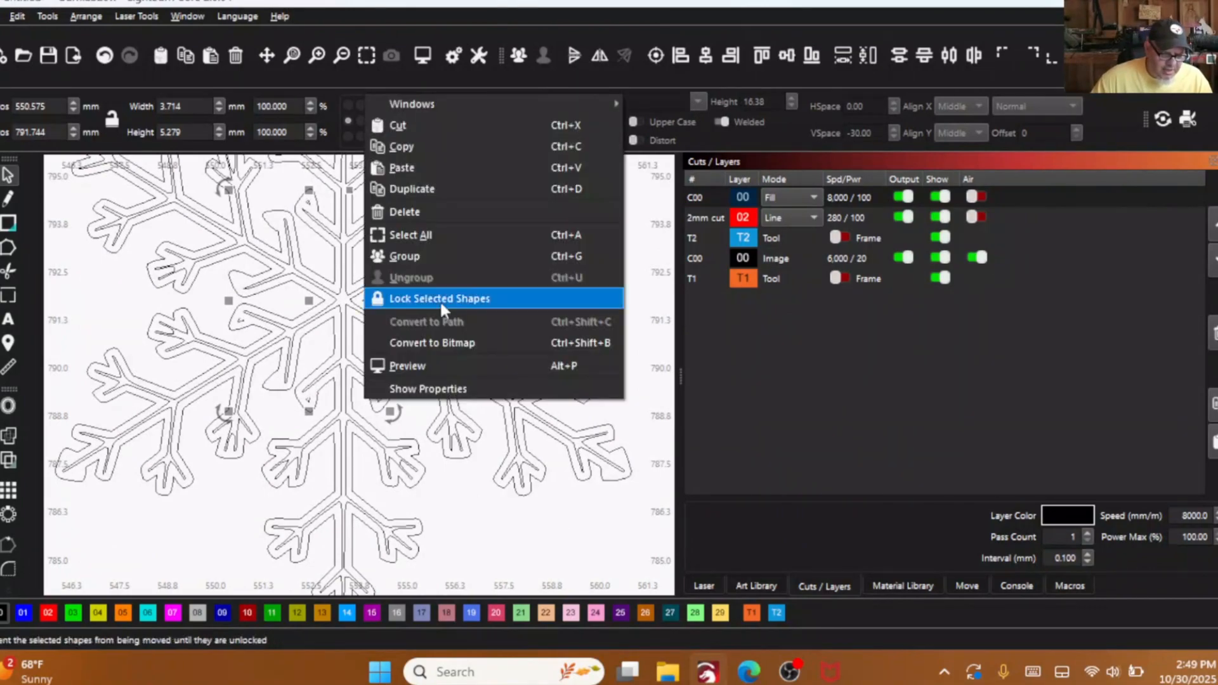
click(429, 216)
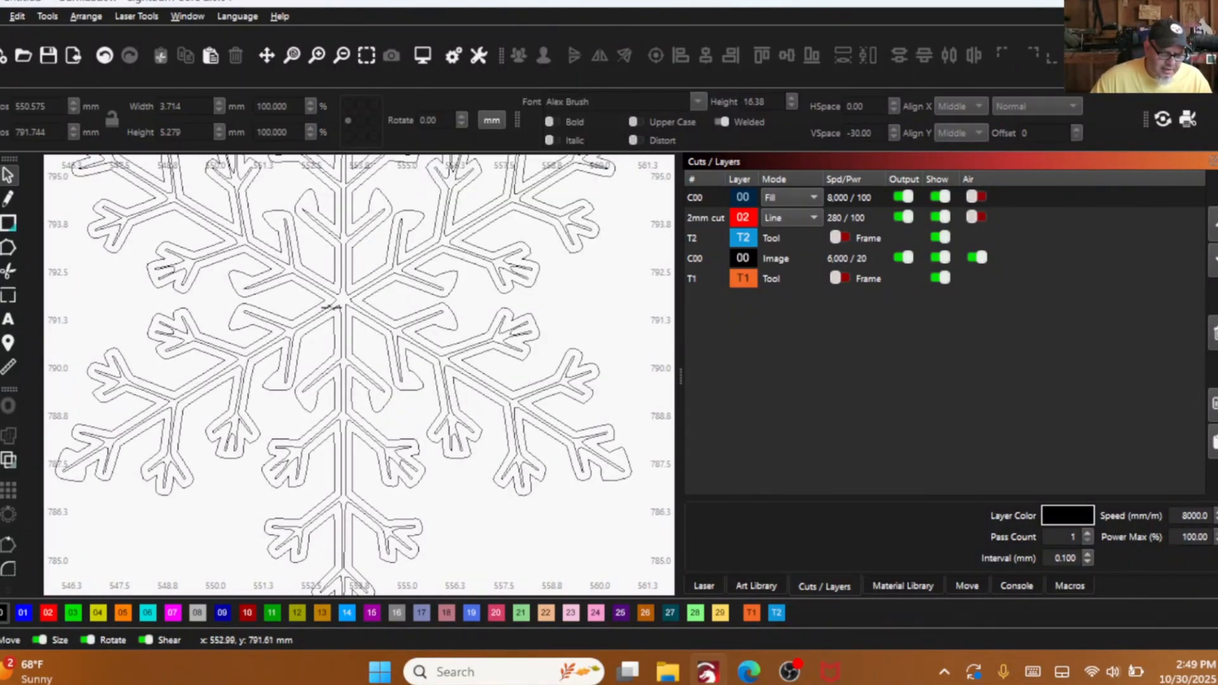
click(333, 303)
right_click(334, 302)
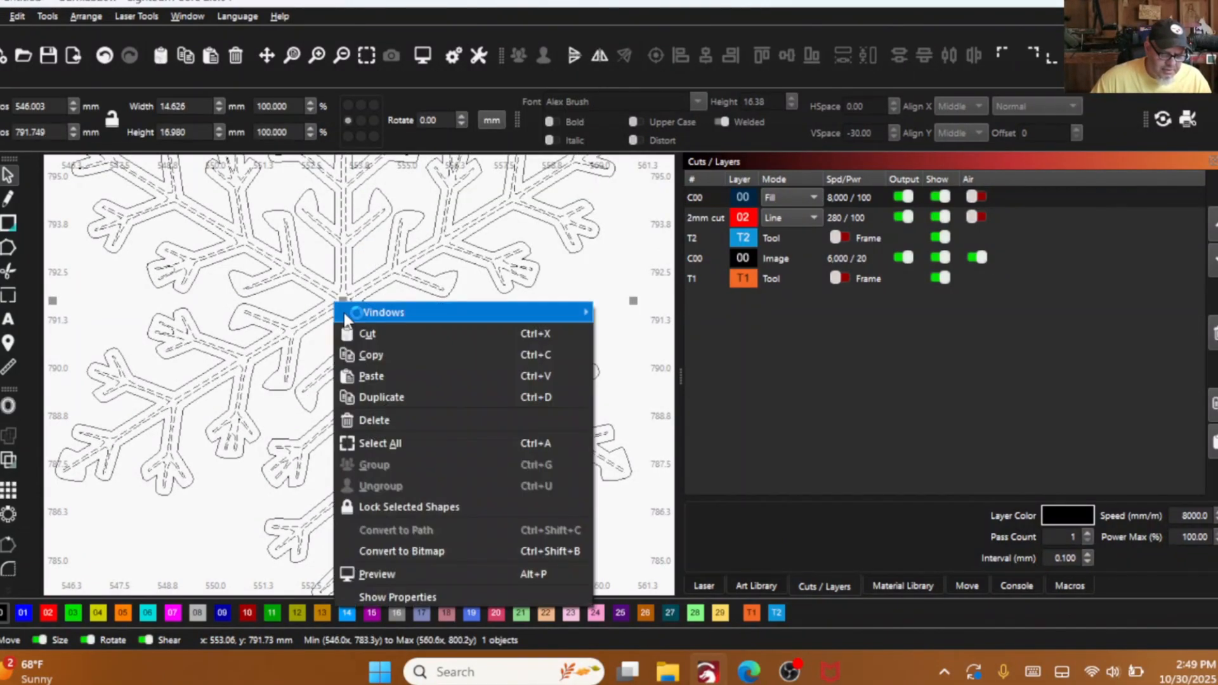
click(364, 443)
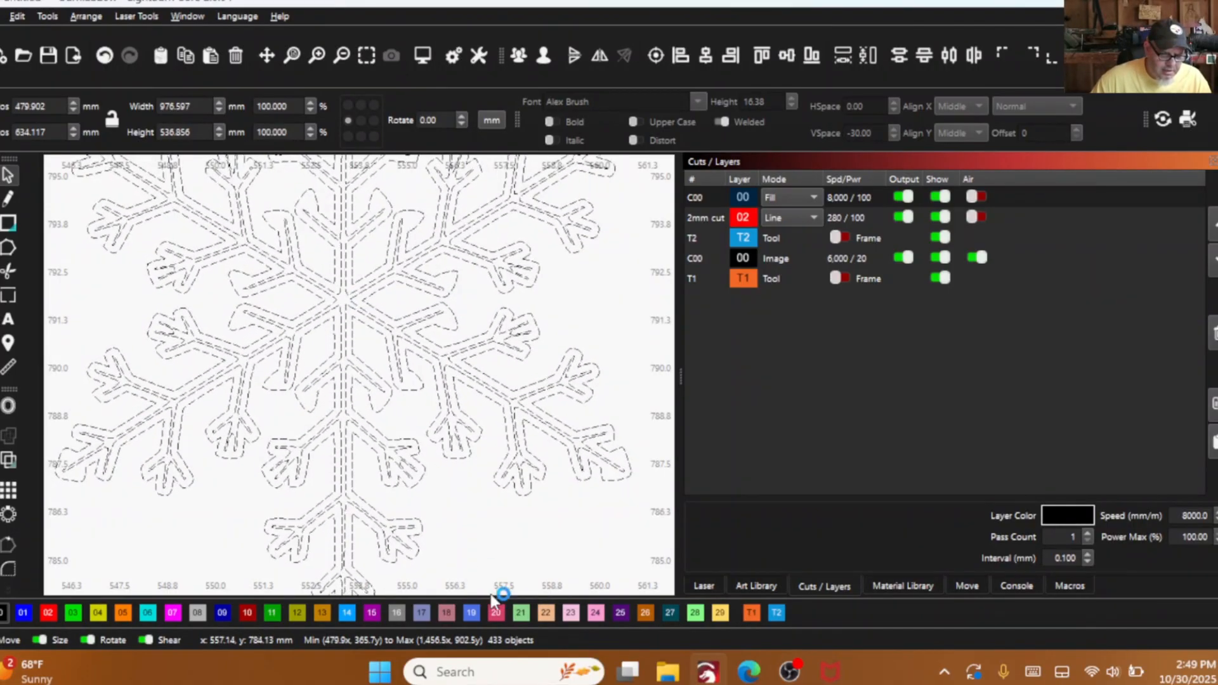
click(498, 531)
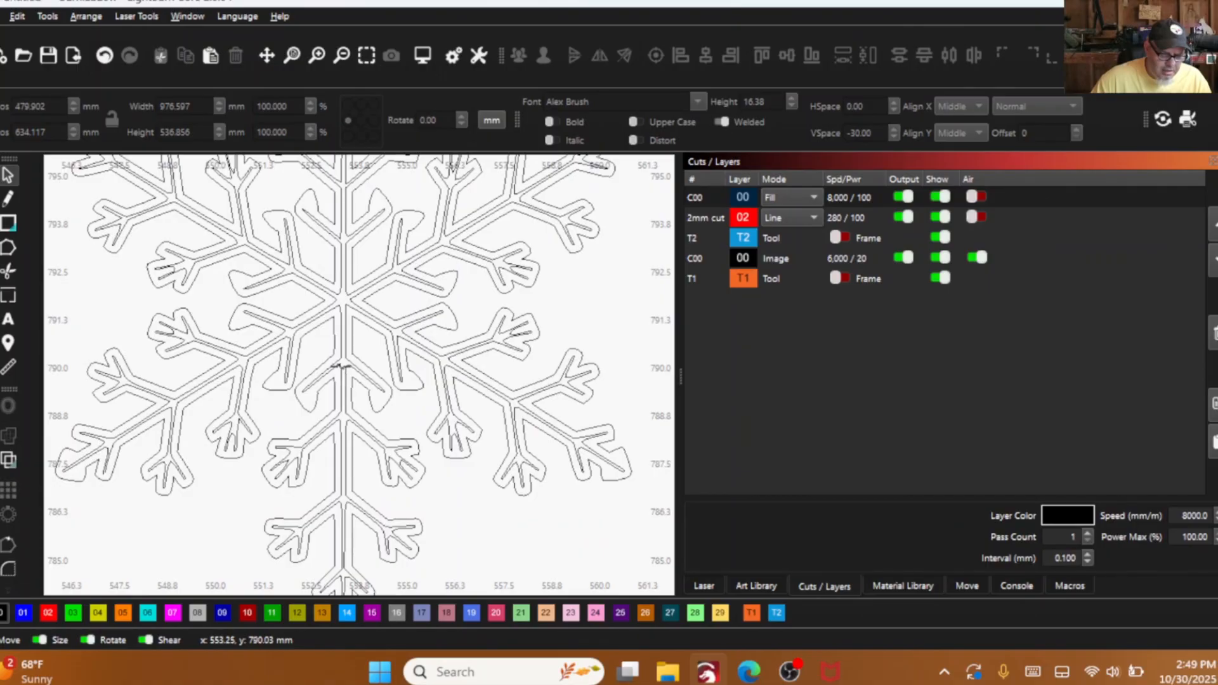
- Delete the snowflake's inner outline, leaving only the outer contour, and check the solid fill
click(336, 366)
right_click(395, 247)
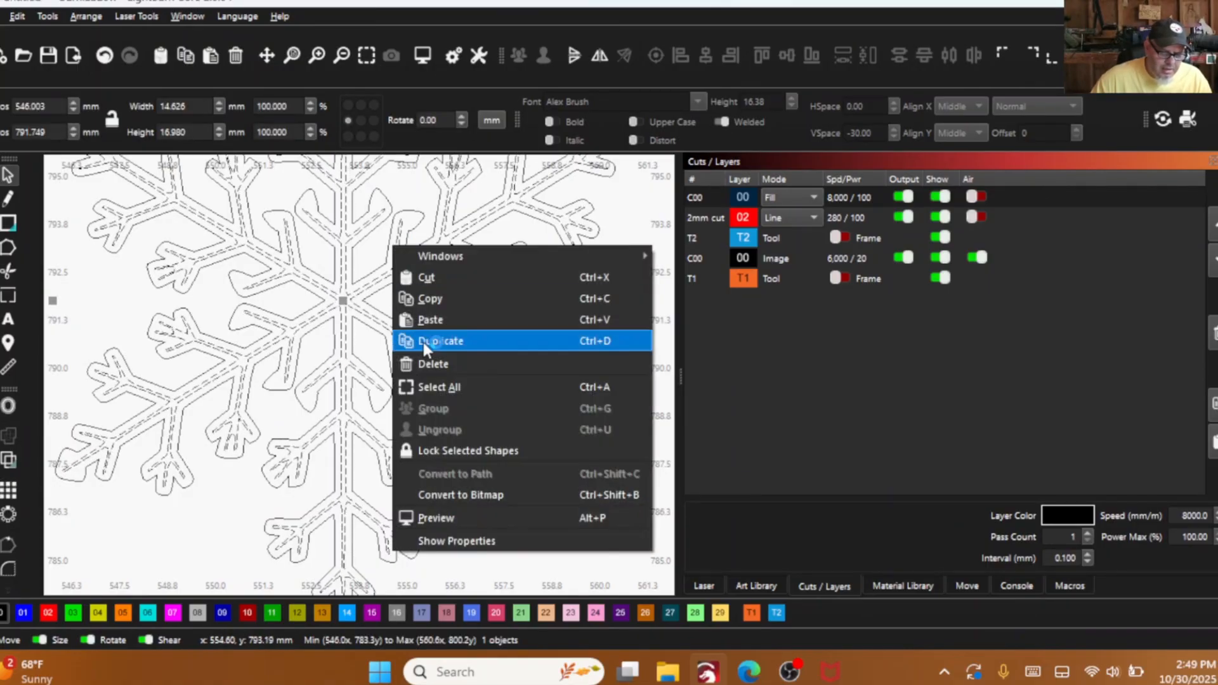
click(424, 367)
scroll(394, 406, down, 3)
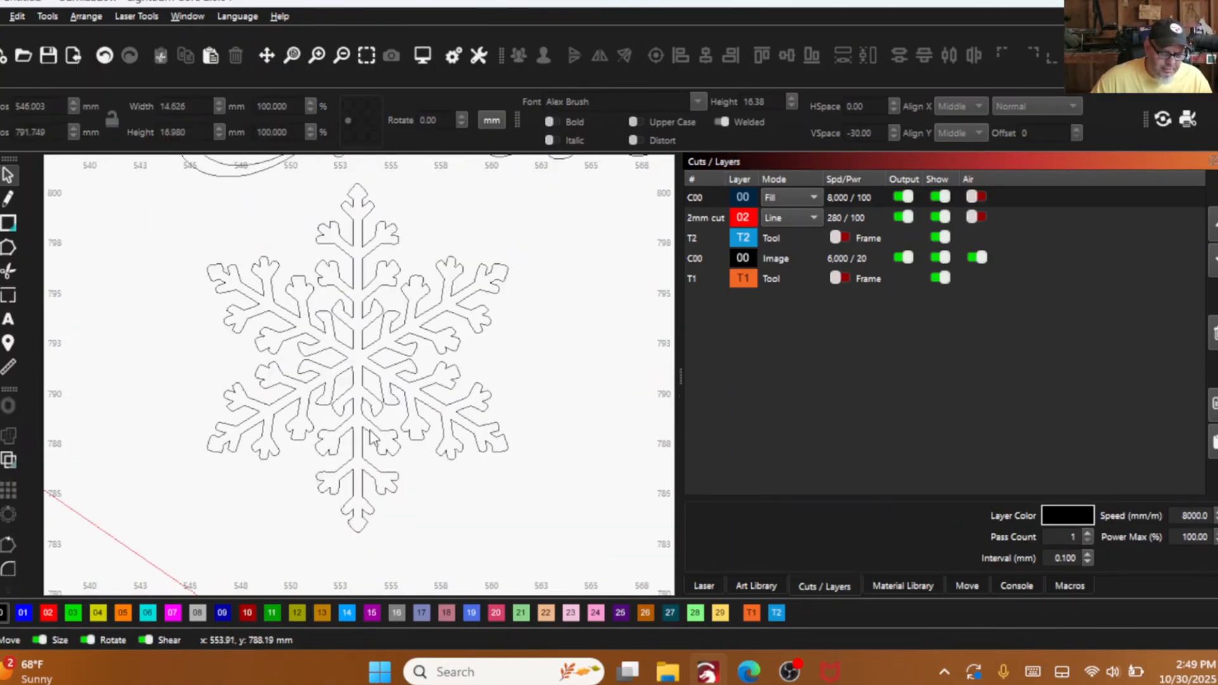
scroll(340, 465, up, 2)
scroll(335, 461, down, 2)
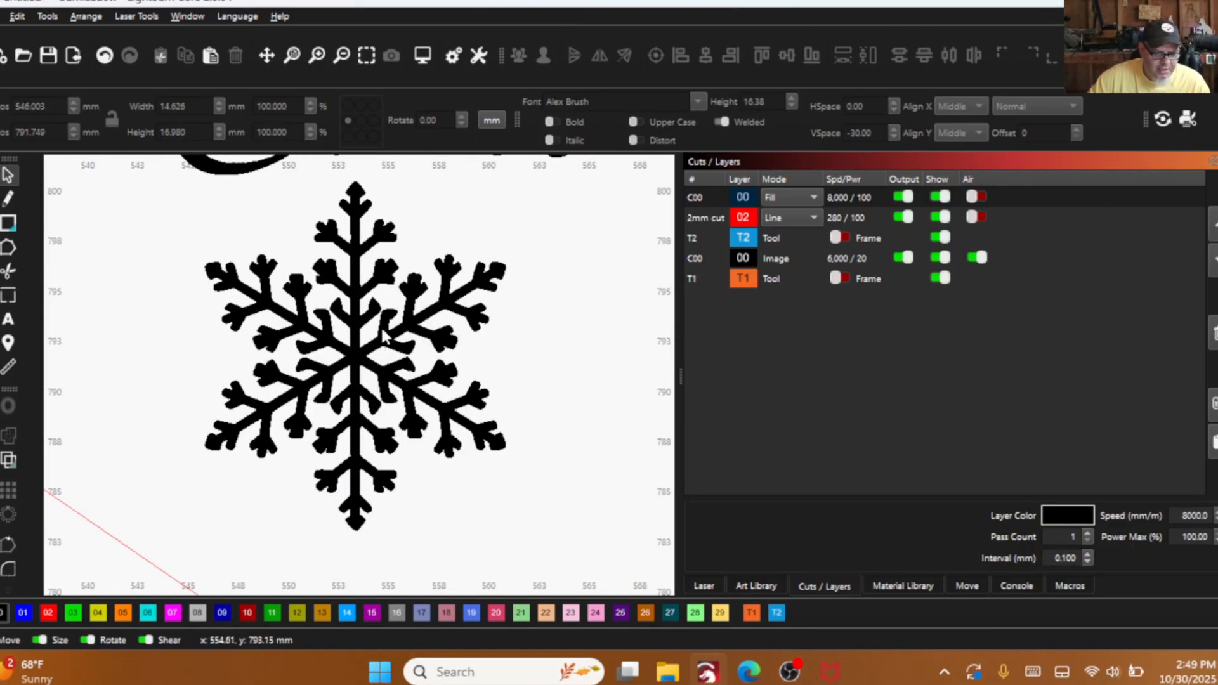
- Tilt the snowflake beneath the start of Christmas Wish List and add an enlarged, rotated copy about 24 mm wide to its right
scroll(383, 333, down, 3)
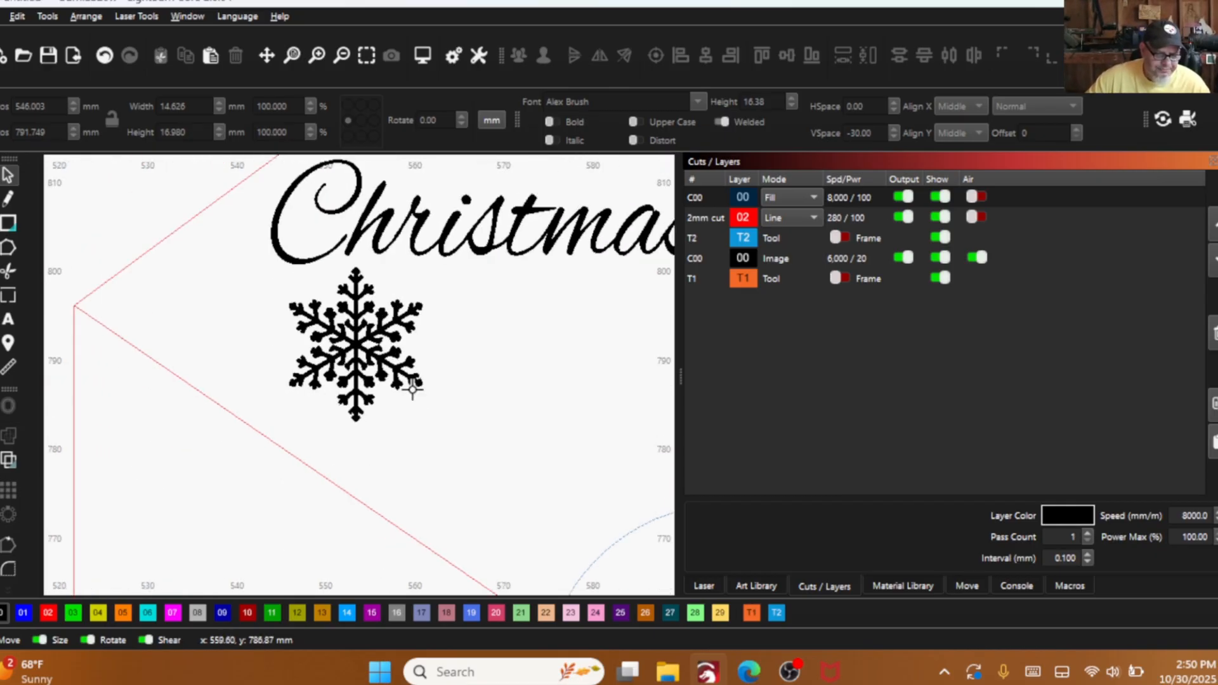
drag(428, 410, 318, 319)
scroll(345, 347, down, 2)
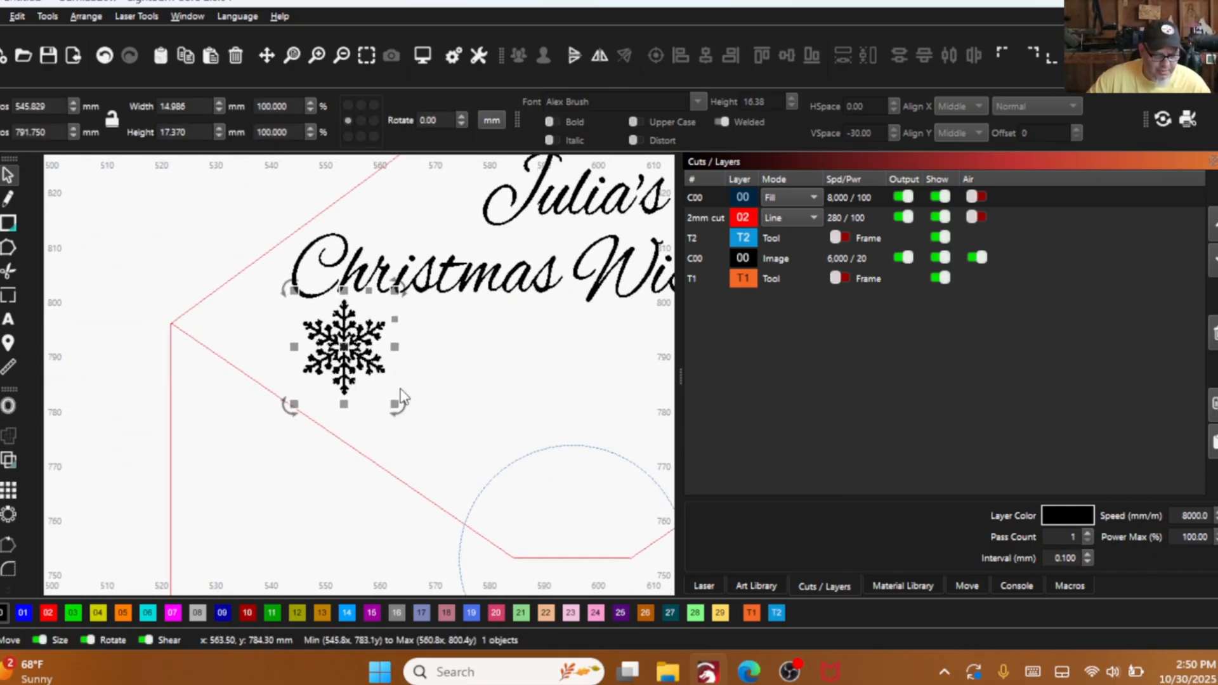
drag(401, 410, 430, 397)
drag(344, 347, 489, 374)
drag(552, 416, 528, 391)
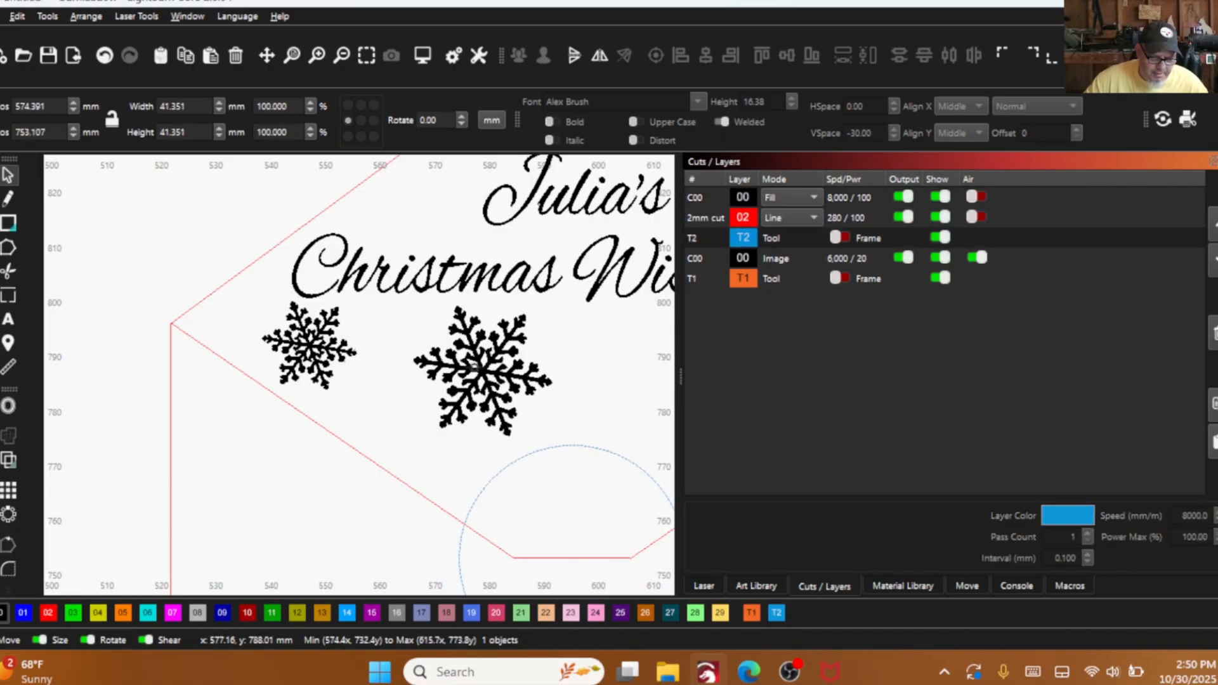
drag(574, 451, 509, 458)
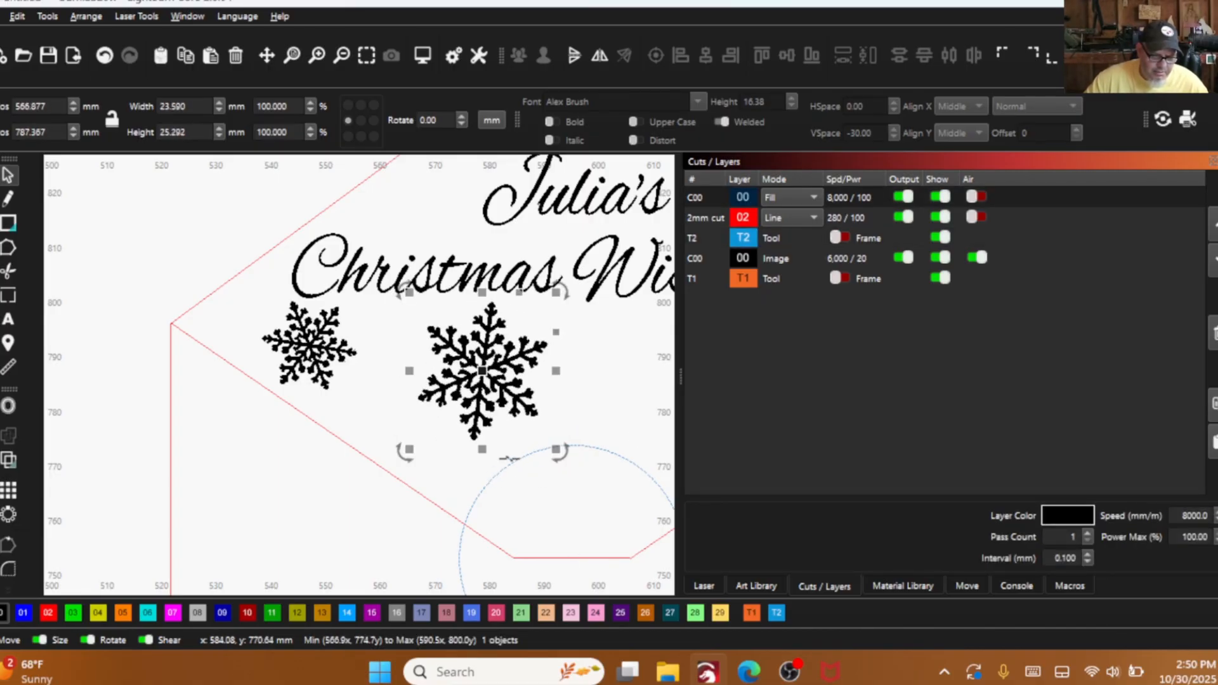
drag(481, 370, 457, 380)
- Add four smaller, rotated snowflake copies: two beneath Wish List and one on each side of the first name above it
scroll(458, 380, down, 3)
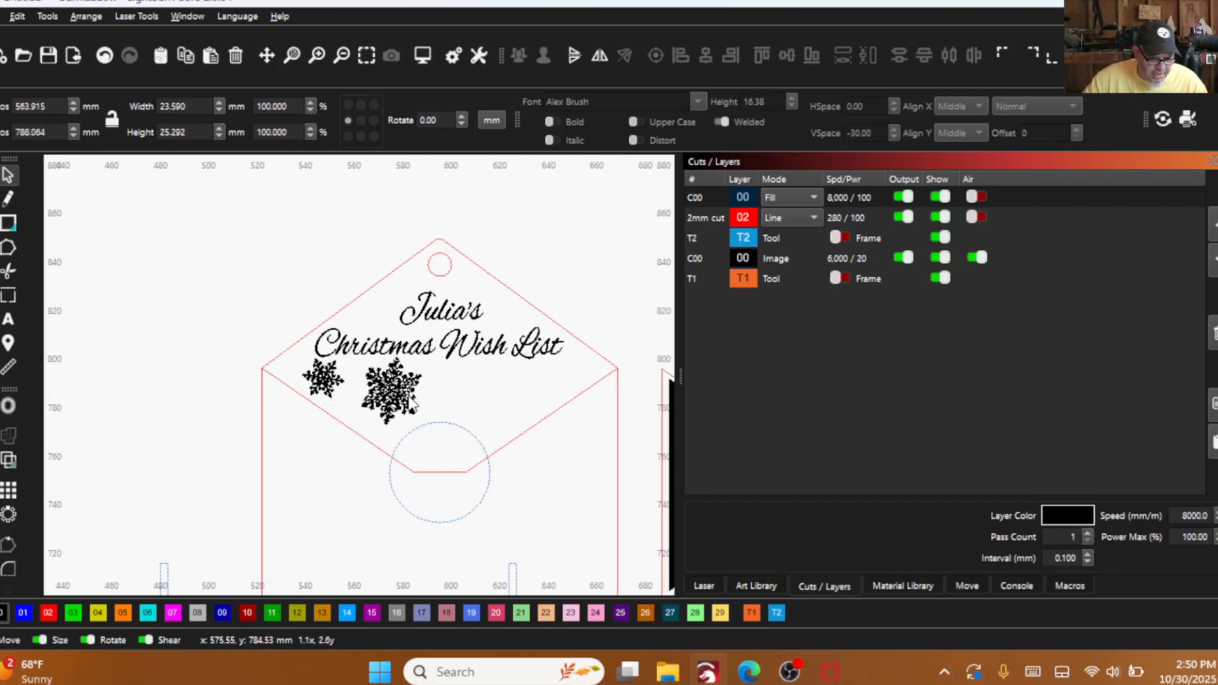
drag(389, 388, 498, 389)
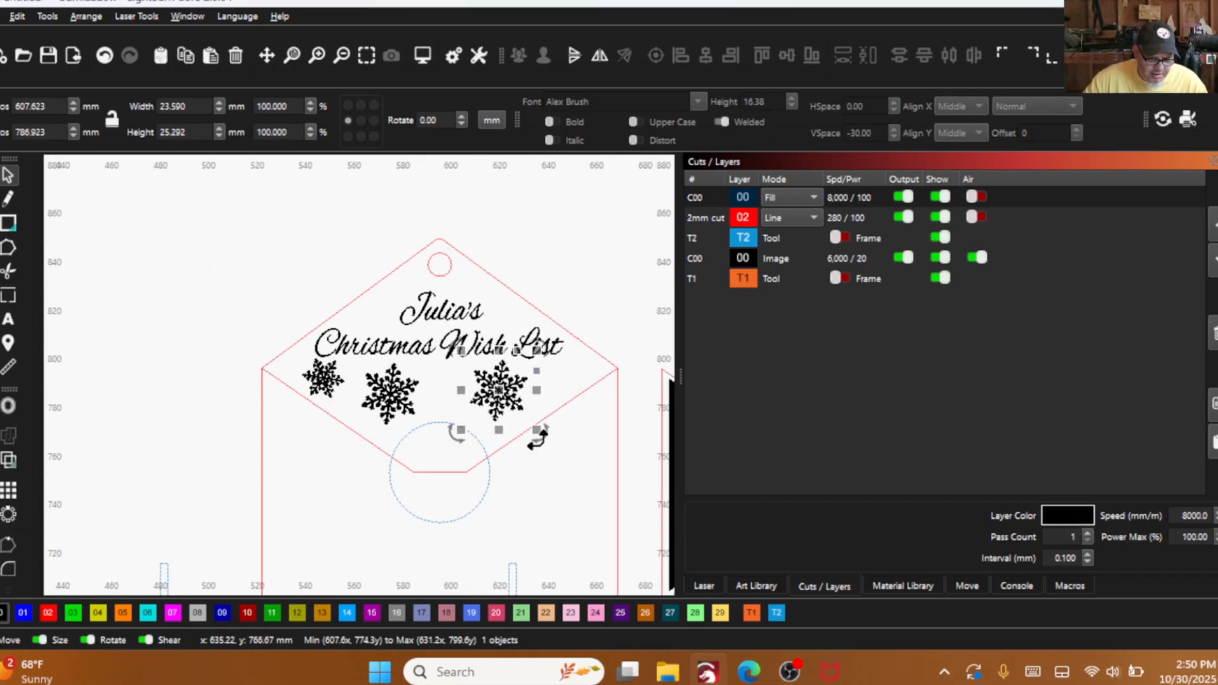
drag(535, 429, 555, 367)
key(ctrl+d)
key(ctrl+d)
scroll(485, 302, up, 3)
click(540, 342)
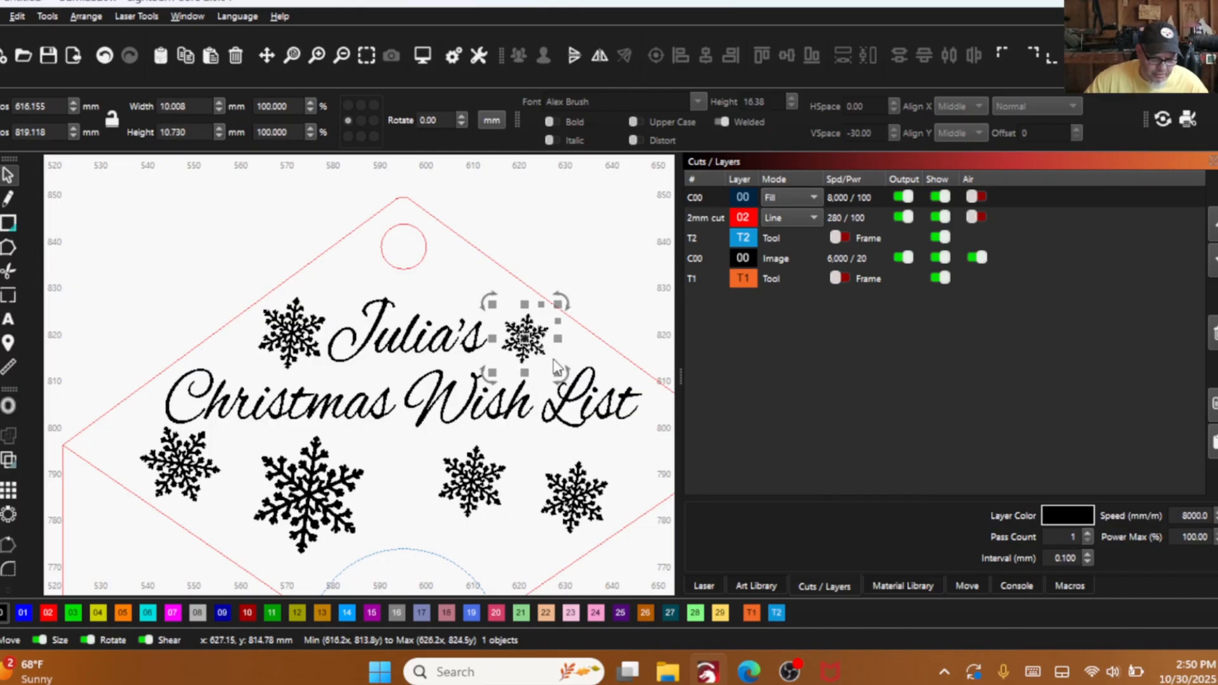
- Shrink the snowflake before the first name to match the one after it, and rotate both snowflakes
click(317, 344)
drag(334, 378, 324, 366)
mouse_move(330, 295)
mouse_down()
mouse_move(321, 283)
mouse_move(331, 299)
mouse_up()
click(521, 336)
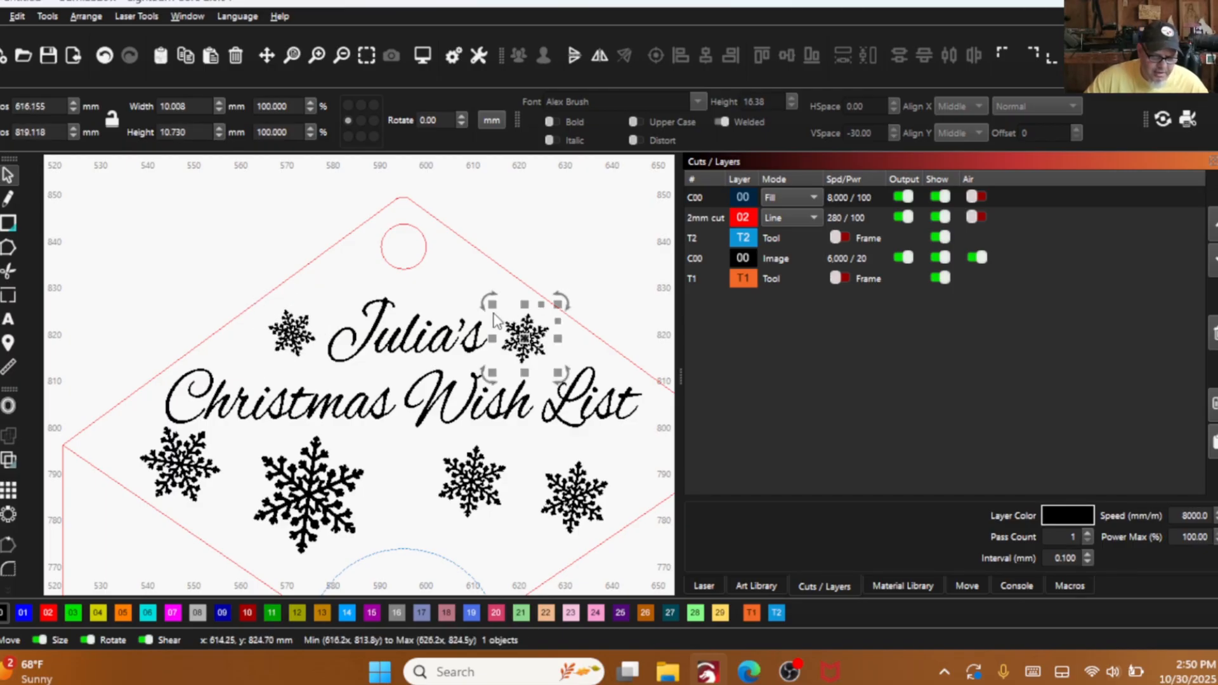
mouse_move(579, 303)
mouse_down()
mouse_move(565, 304)
mouse_move(569, 318)
mouse_up()
- Shift the last snowflake in the lower row outward and enlarge its neighbour beneath Wish to about 20.3 by 21.8 mm
drag(573, 495, 601, 484)
click(473, 481)
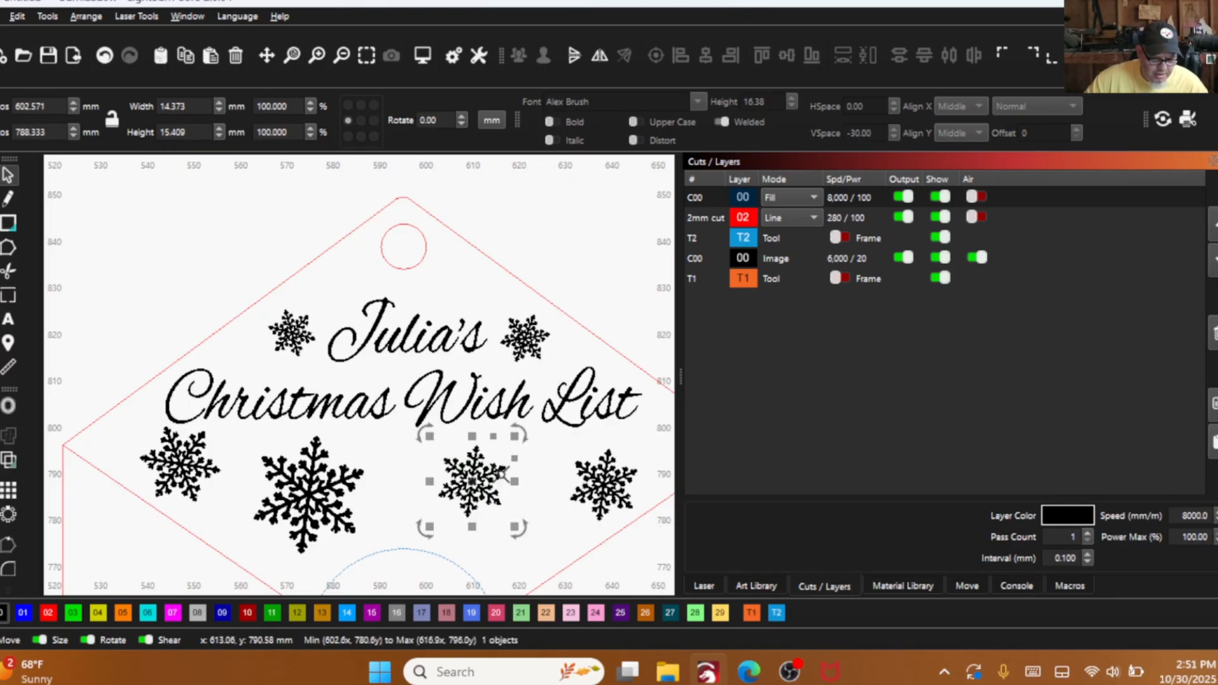
drag(517, 526, 531, 541)
scroll(379, 472, down, 2)
scroll(379, 473, down, 1)
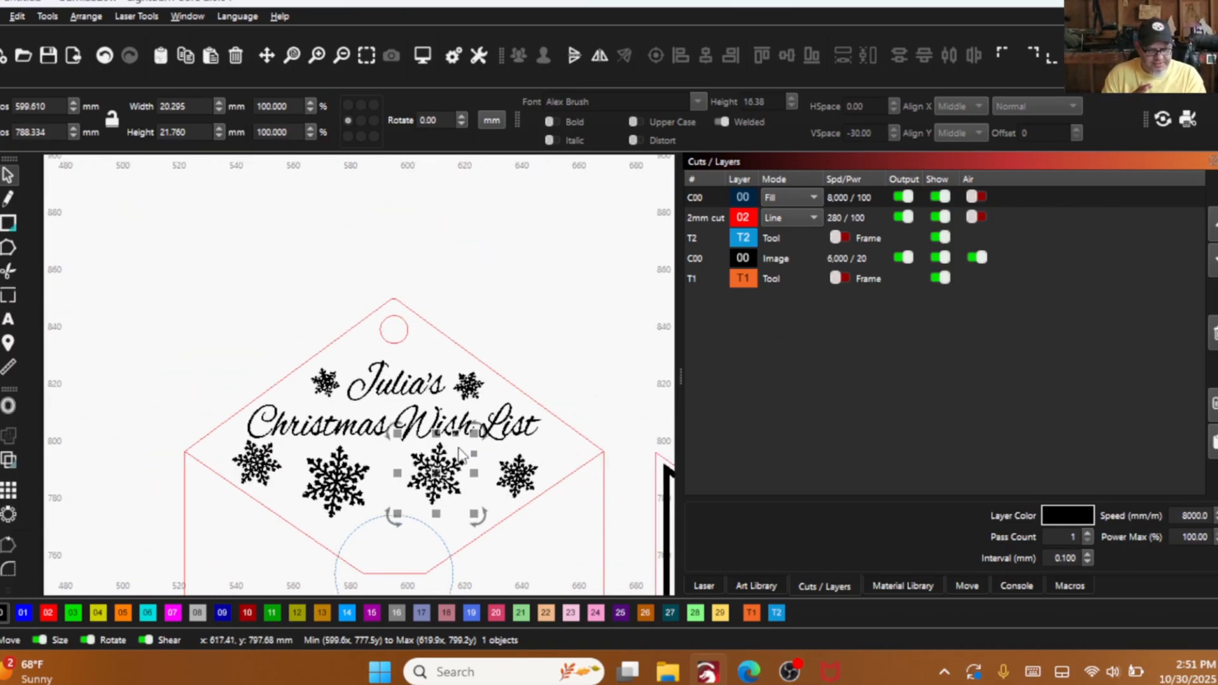
- Delete the dashed blue tool-layer circle at the flap tip of the back panel
scroll(290, 361, down, 6)
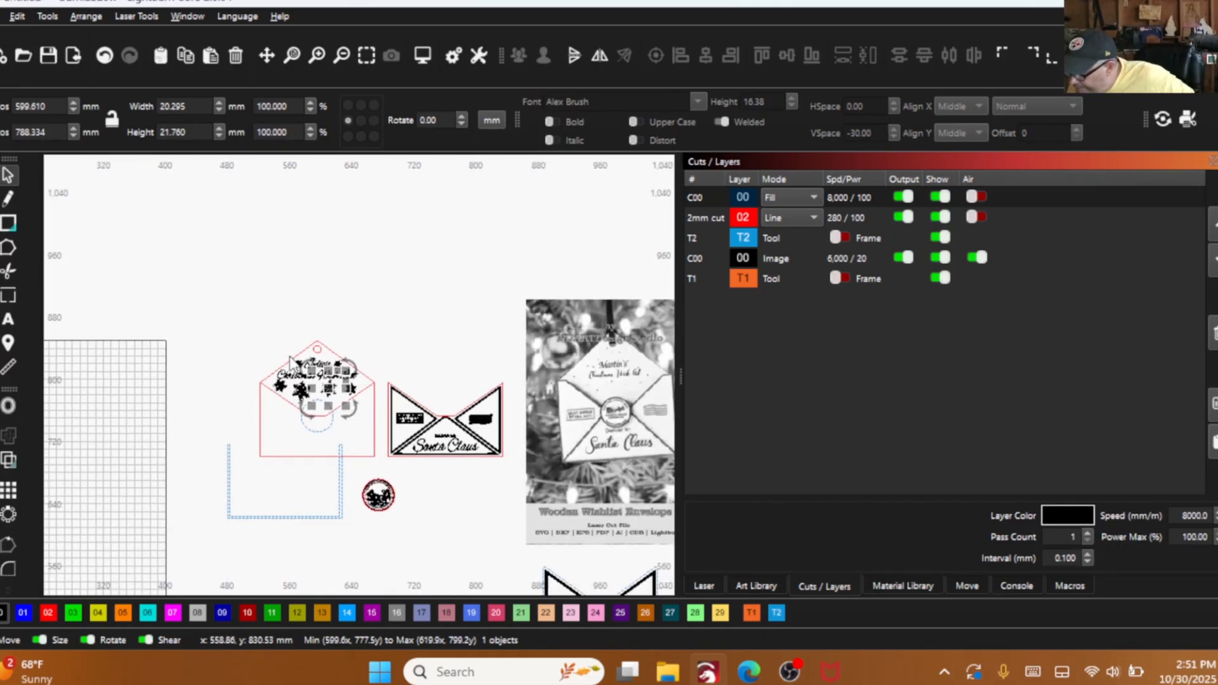
scroll(191, 244, down, 4)
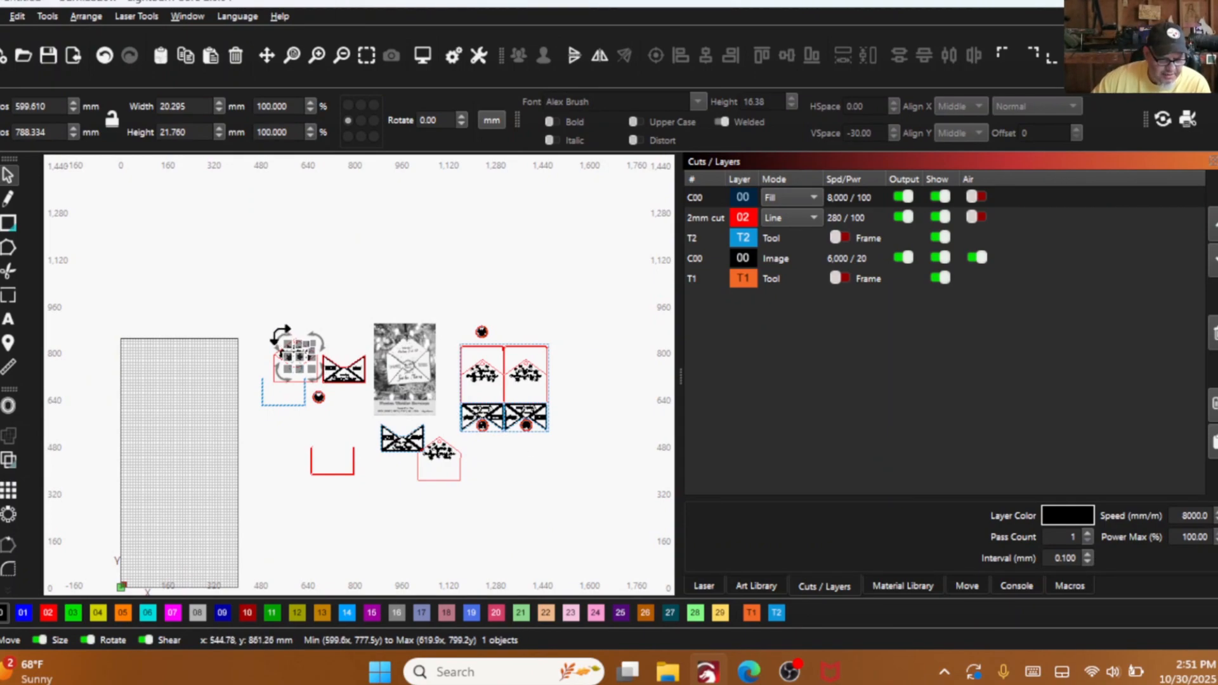
scroll(280, 336, up, 5)
click(250, 364)
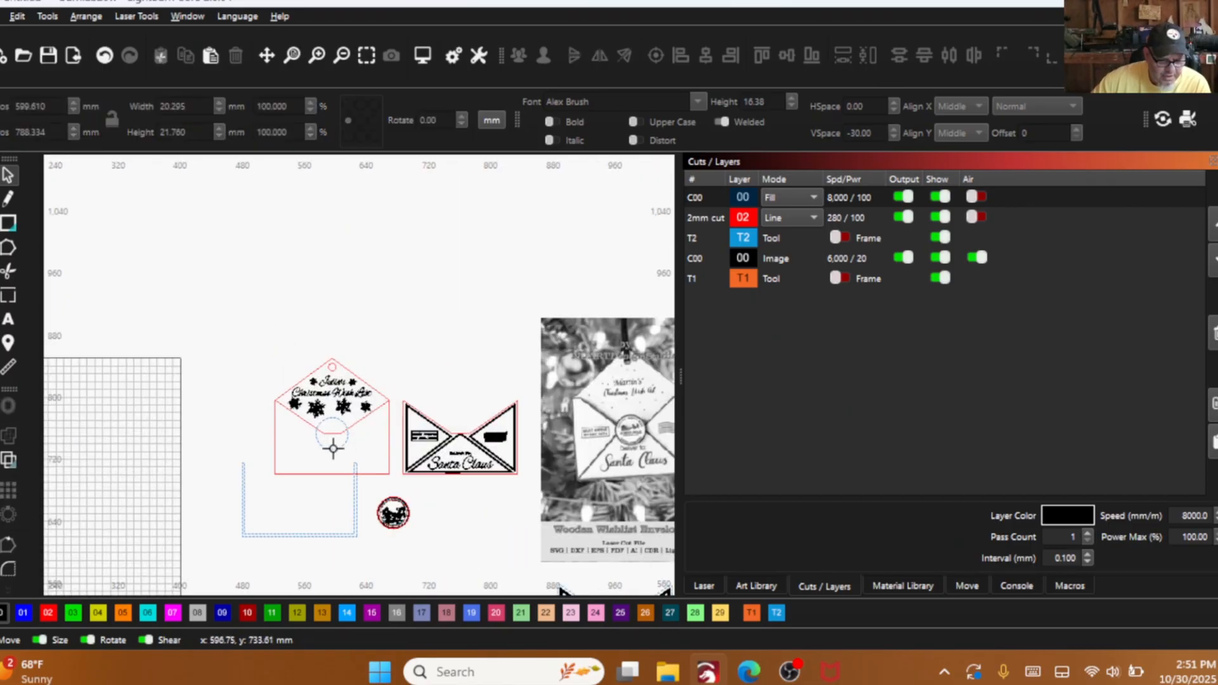
scroll(333, 448, up, 4)
click(323, 458)
right_click(283, 430)
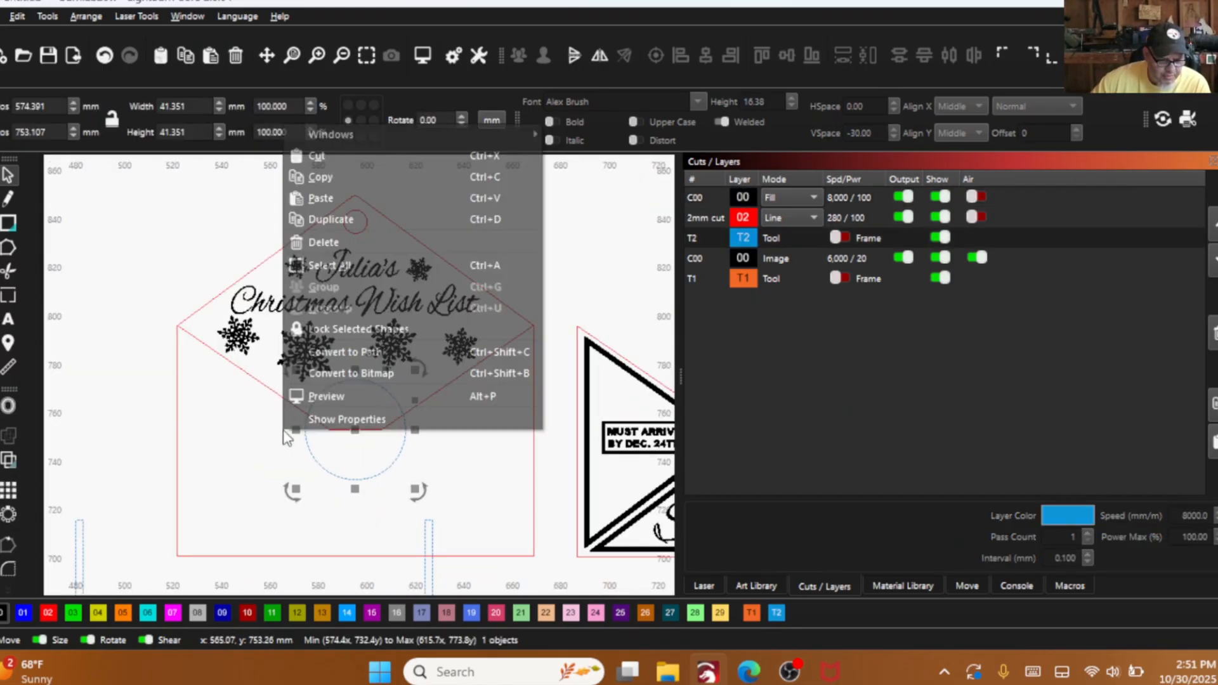
click(326, 241)
- Group the Santa Claus front panel artwork and overlay it on the back panel with their outer edges aligned
scroll(260, 419, down, 4)
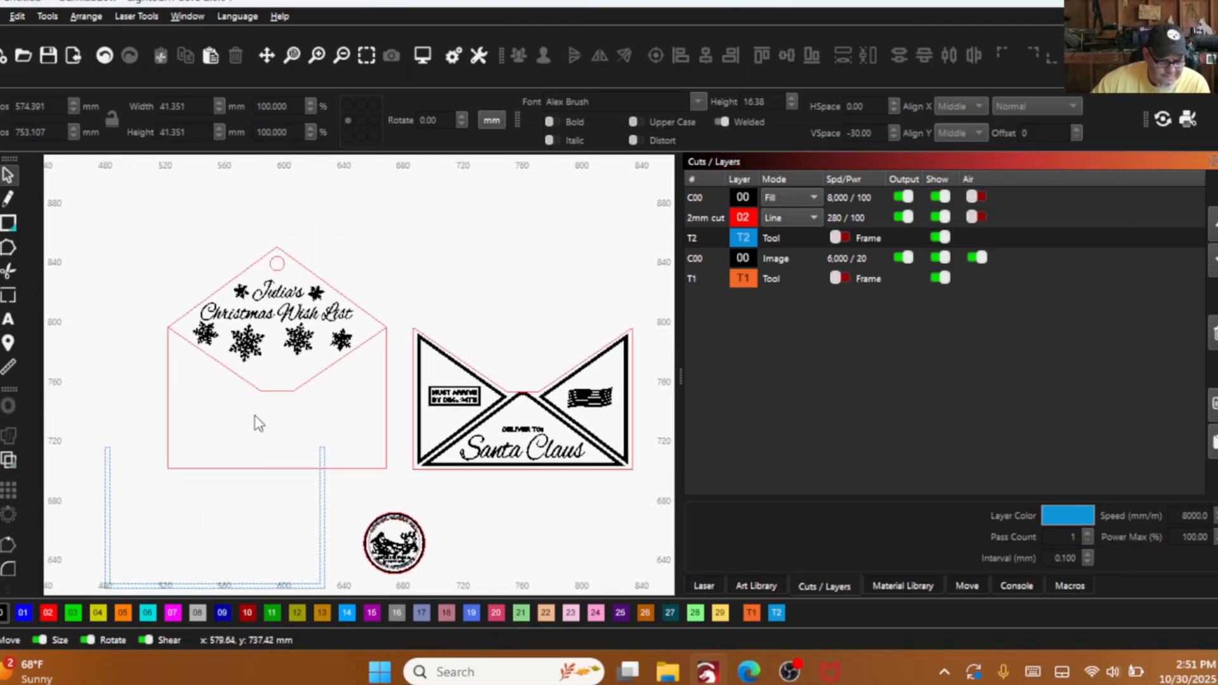
drag(492, 450, 340, 310)
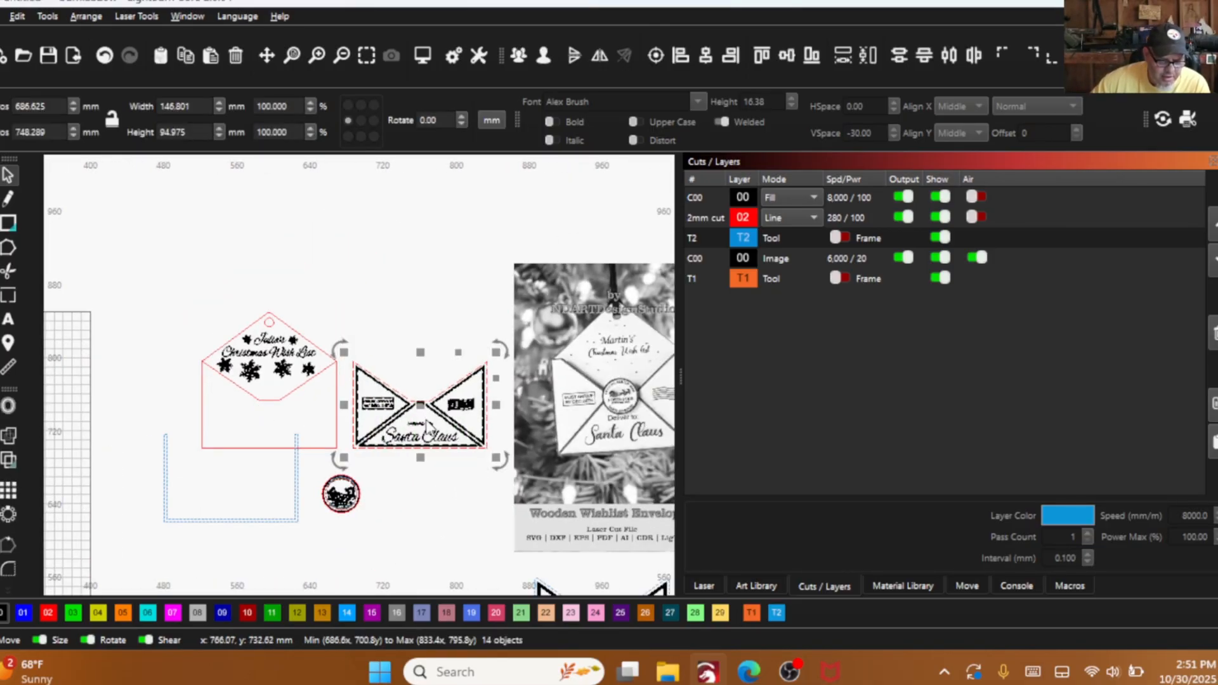
drag(423, 414, 284, 414)
click(519, 56)
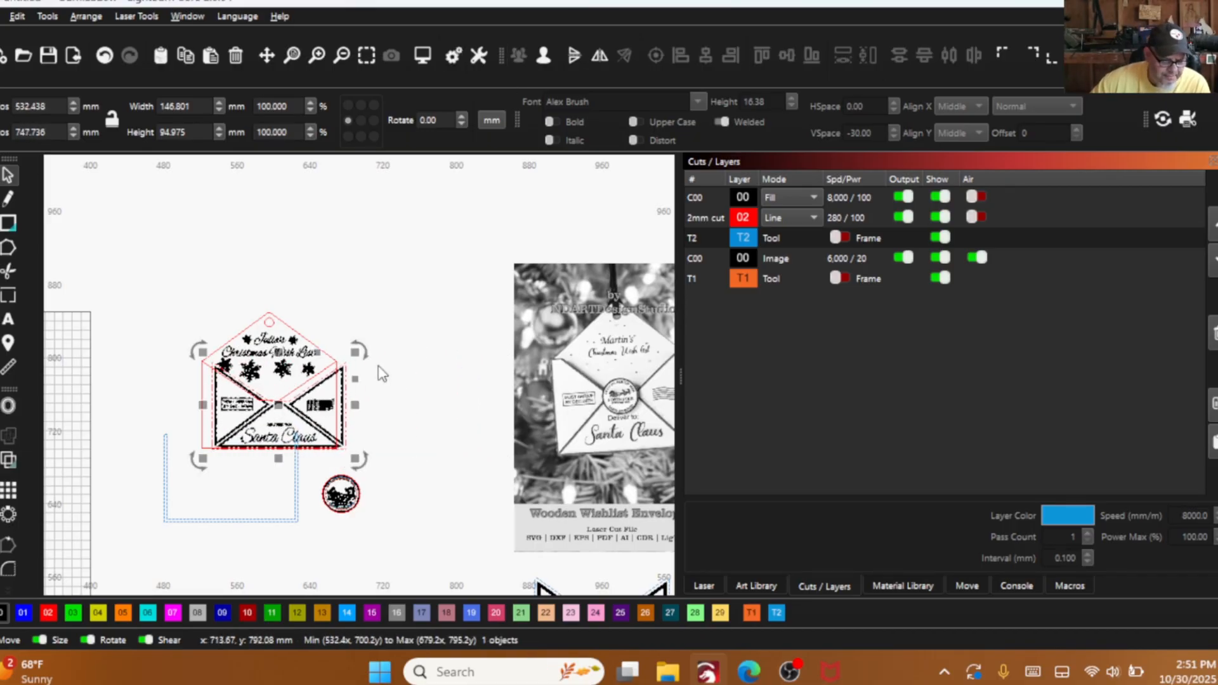
scroll(303, 414, up, 4)
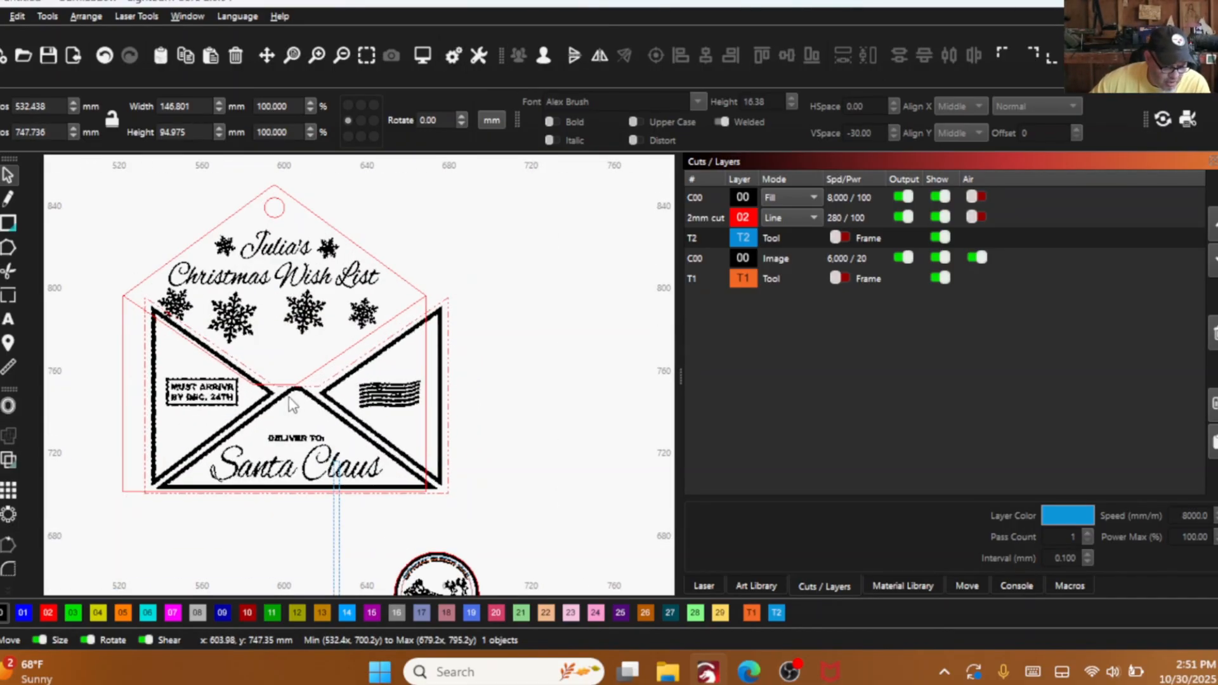
drag(297, 396, 277, 394)
scroll(159, 485, up, 3)
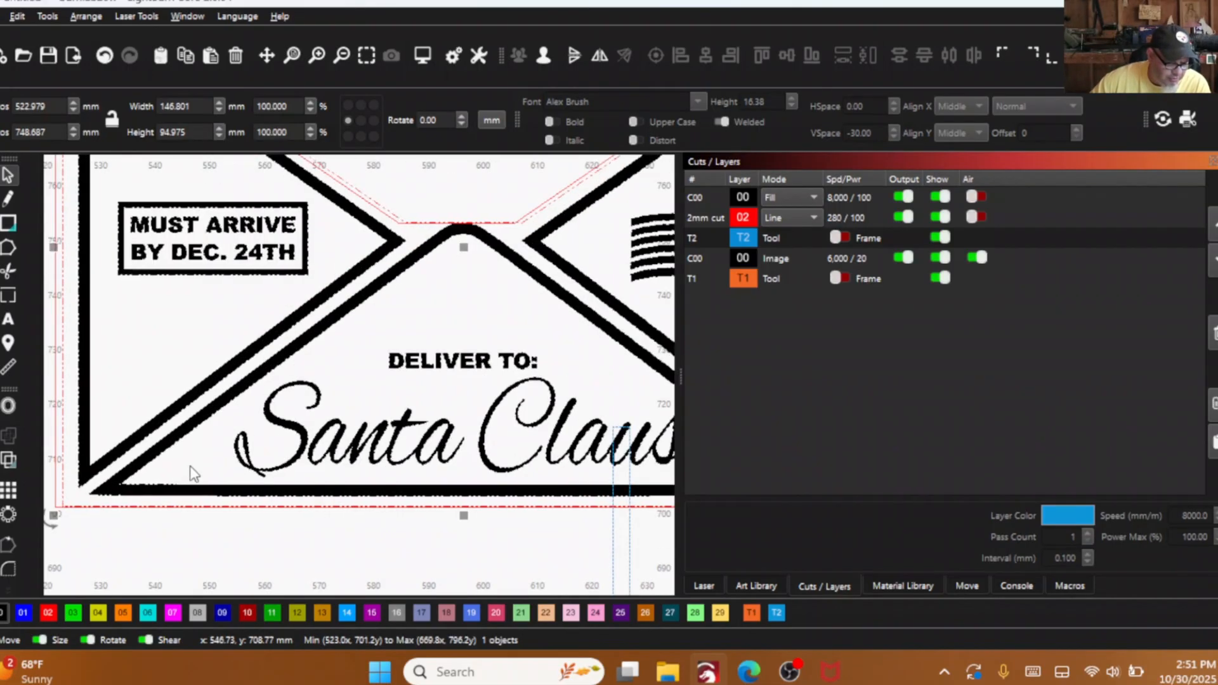
scroll(127, 481, down, 2)
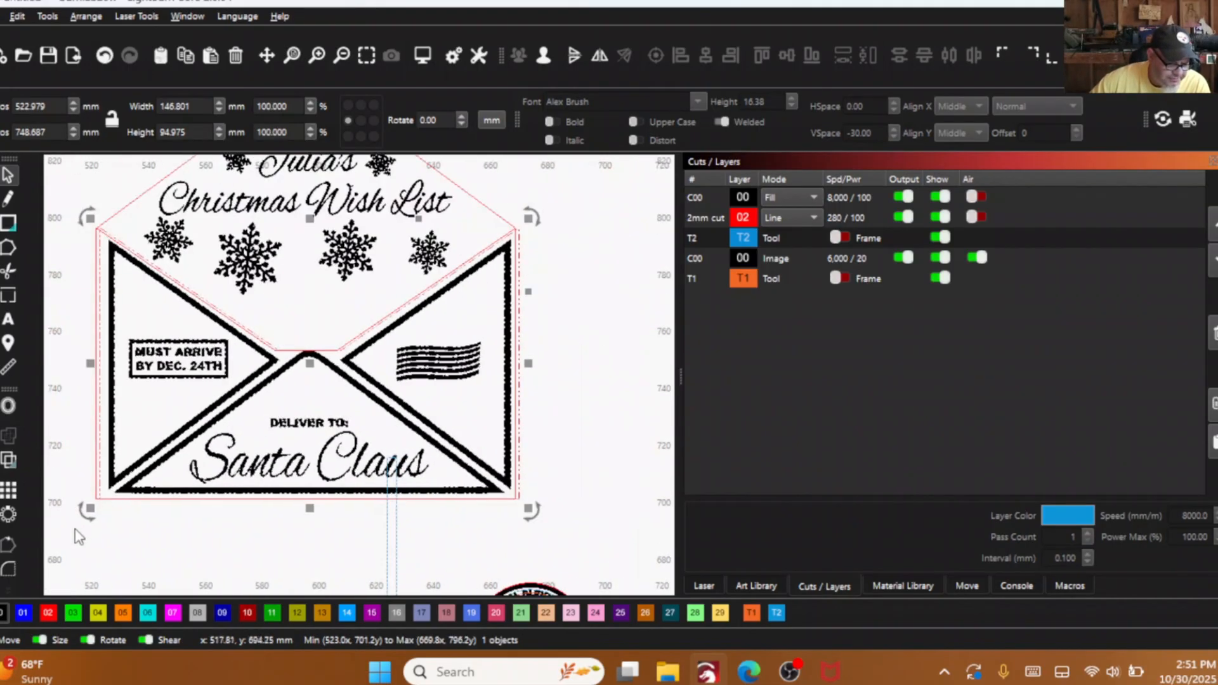
- Try to pull out the extra cut outline beneath the front panel, and undo that move and the front panel's alignment
click(94, 480)
click(97, 474)
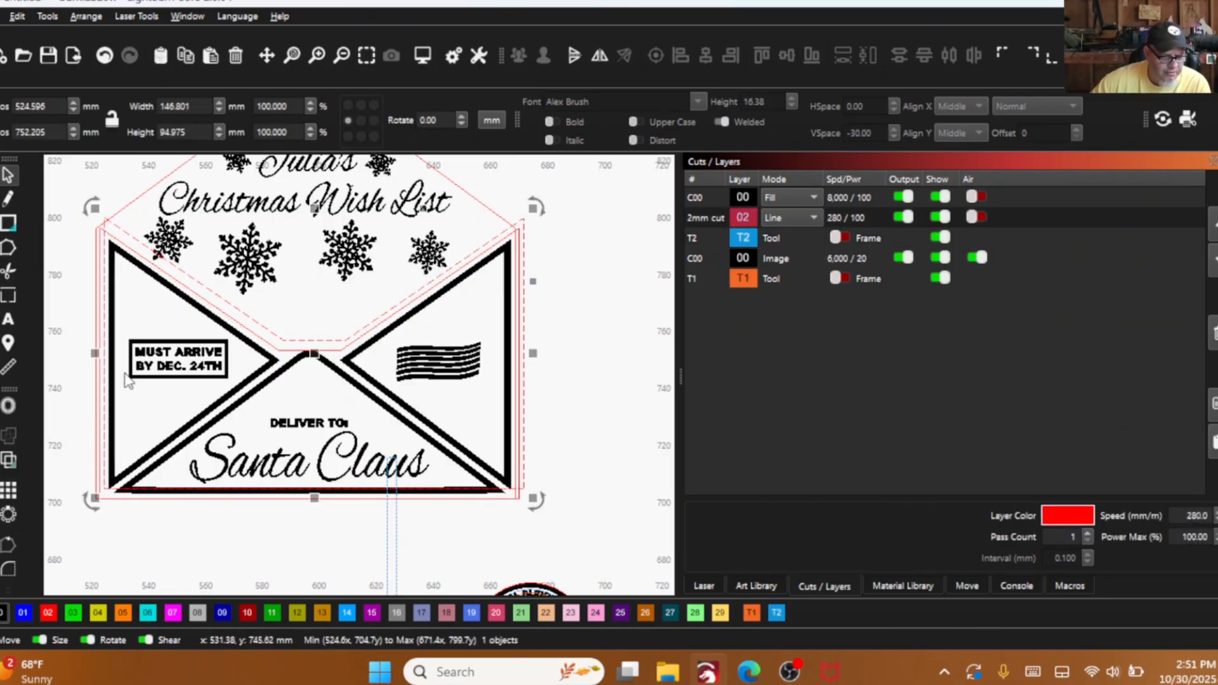
scroll(127, 381, down, 2)
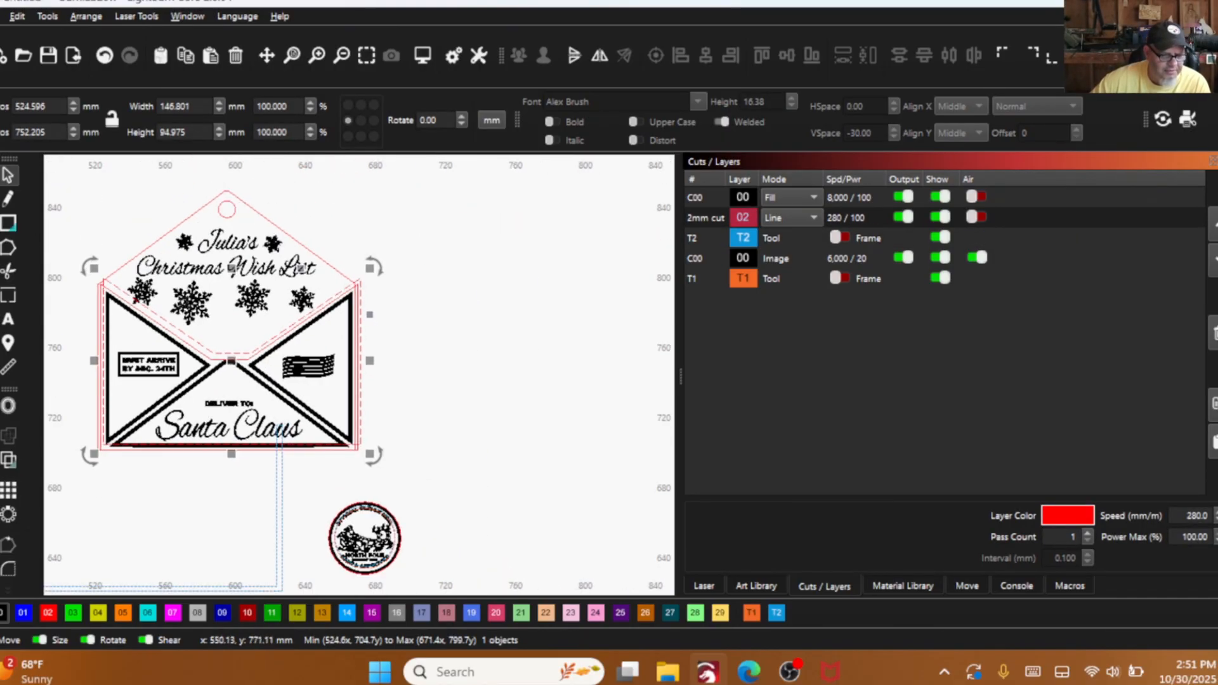
click(105, 56)
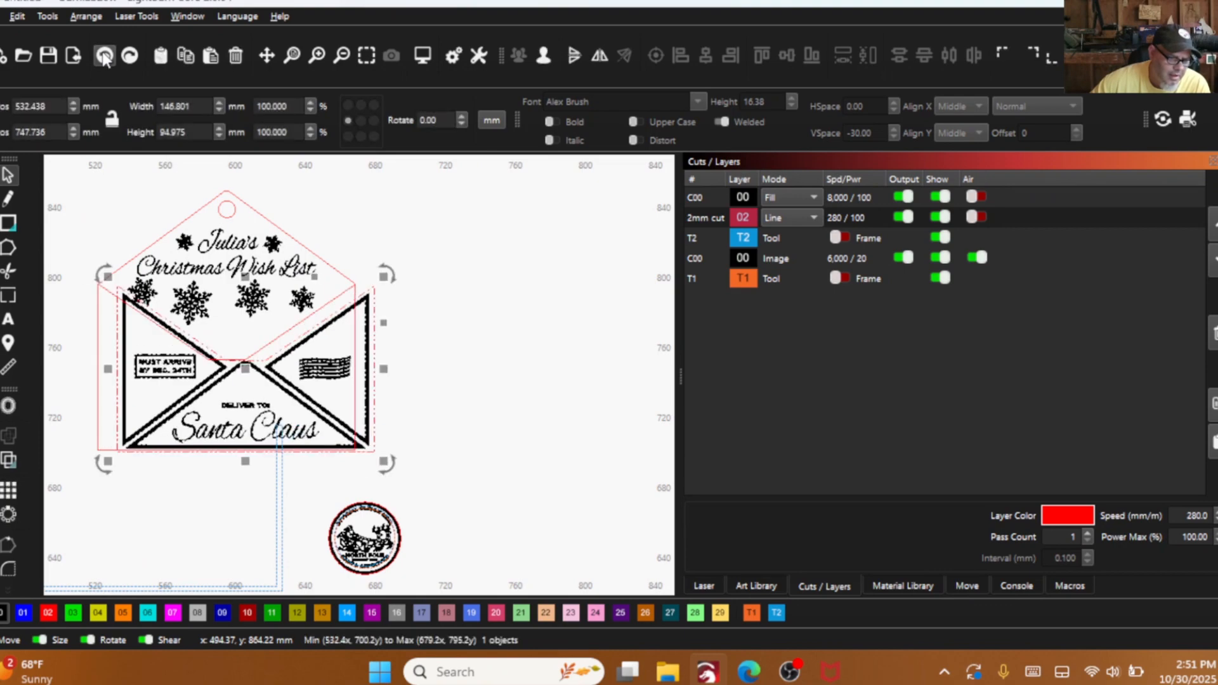
- Move the extra front-panel-shaped cut outline off the back panel and delete it
click(96, 317)
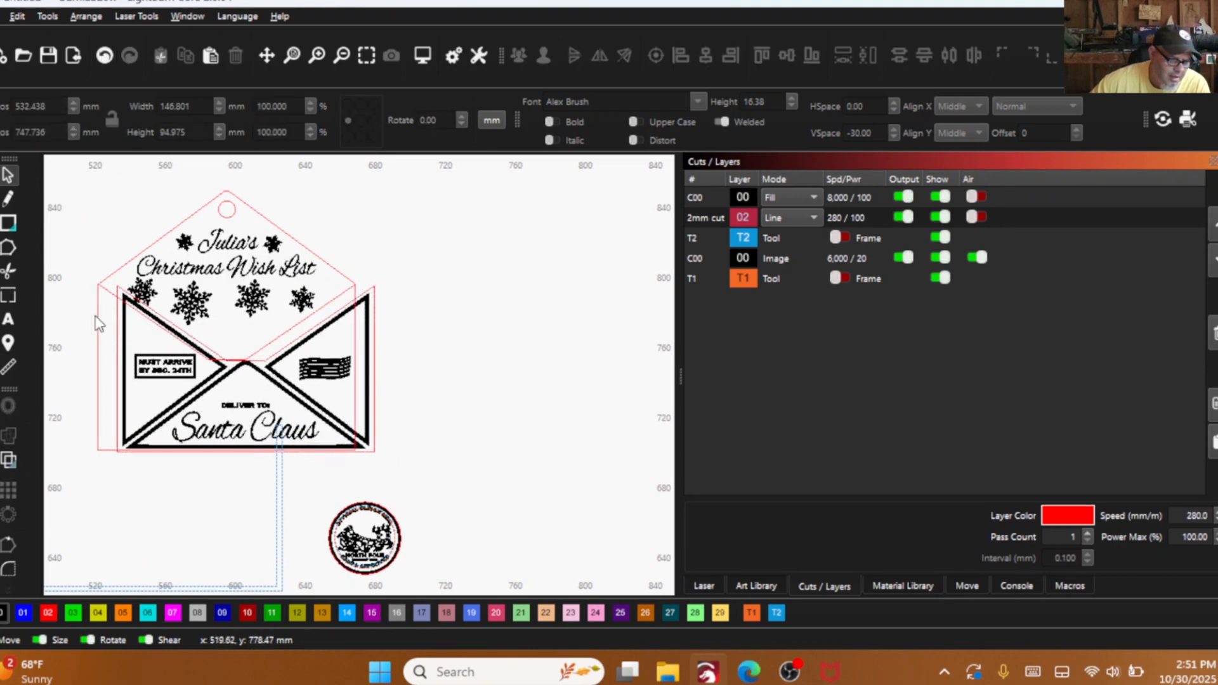
click(97, 315)
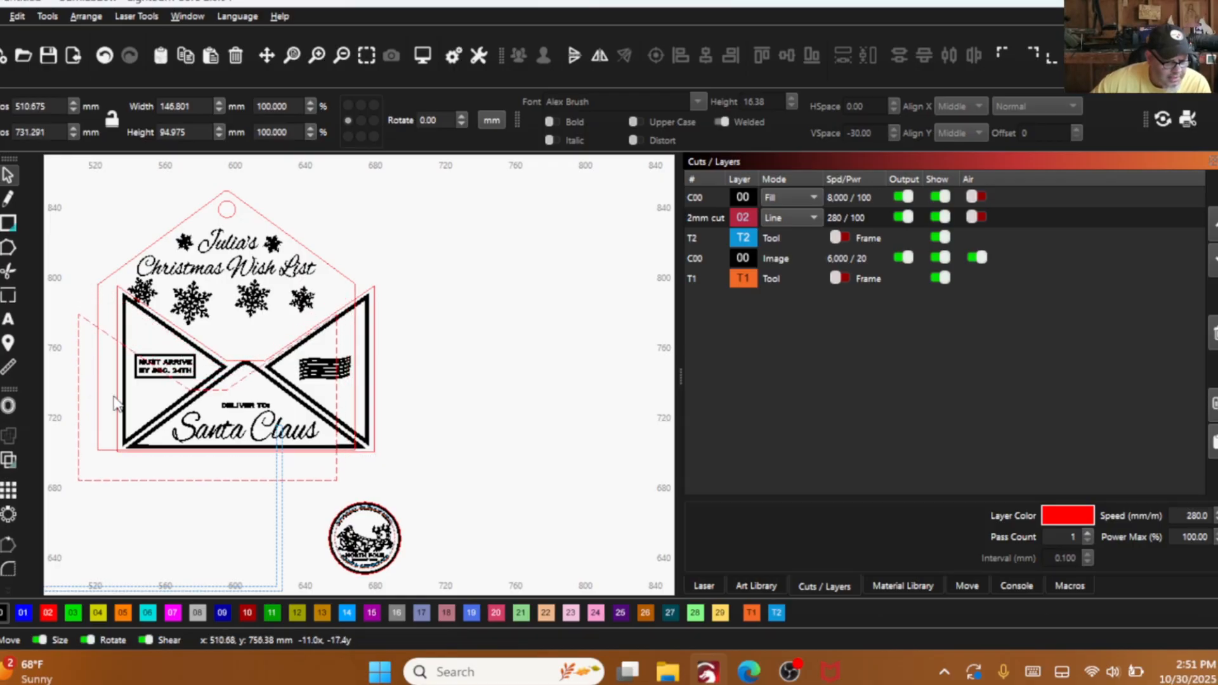
drag(97, 324, 407, 283)
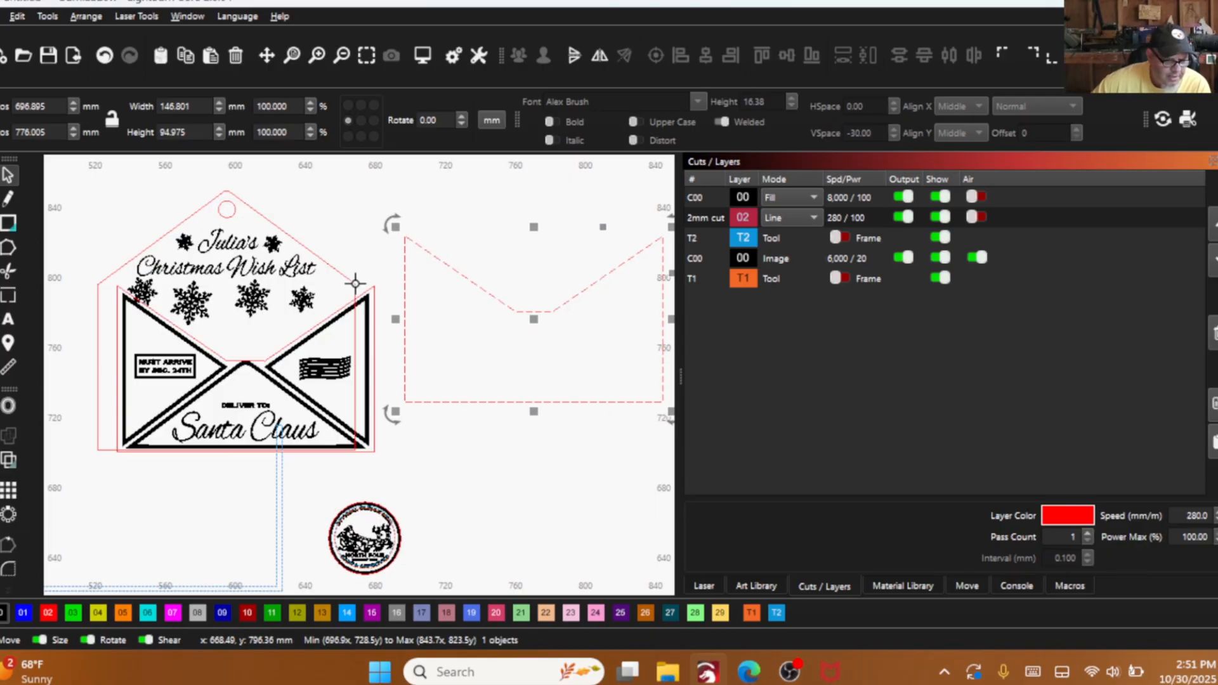
right_click(503, 313)
click(545, 423)
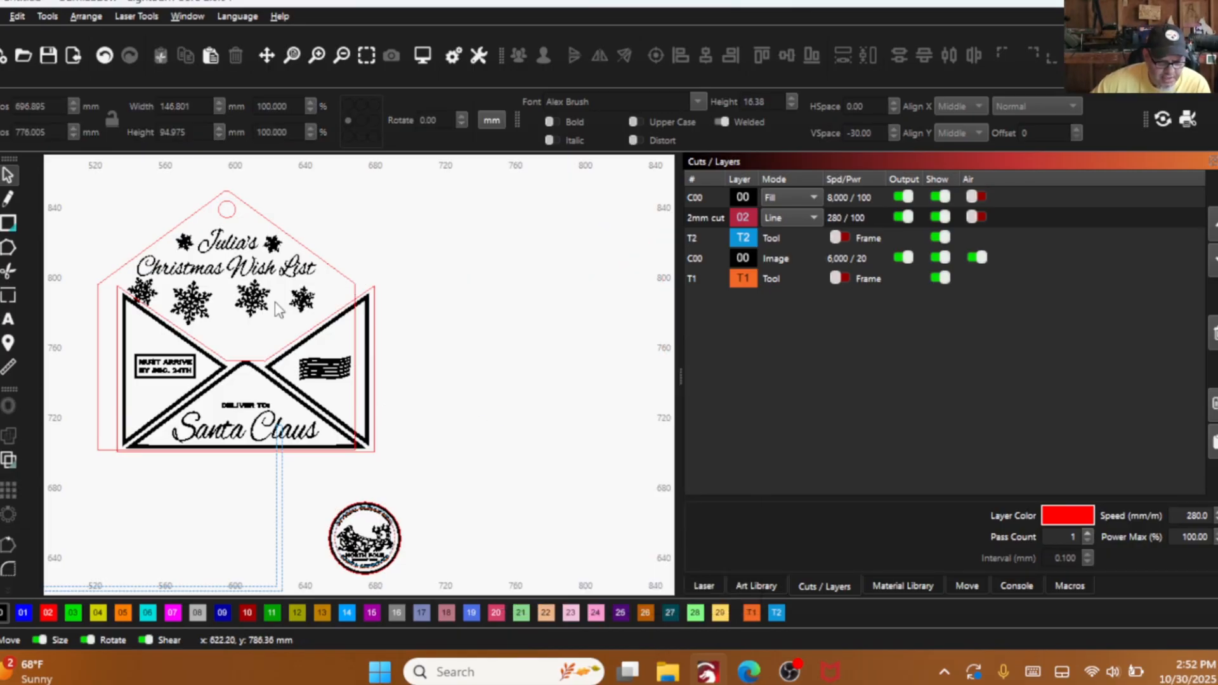
drag(155, 412, 107, 366)
click(105, 56)
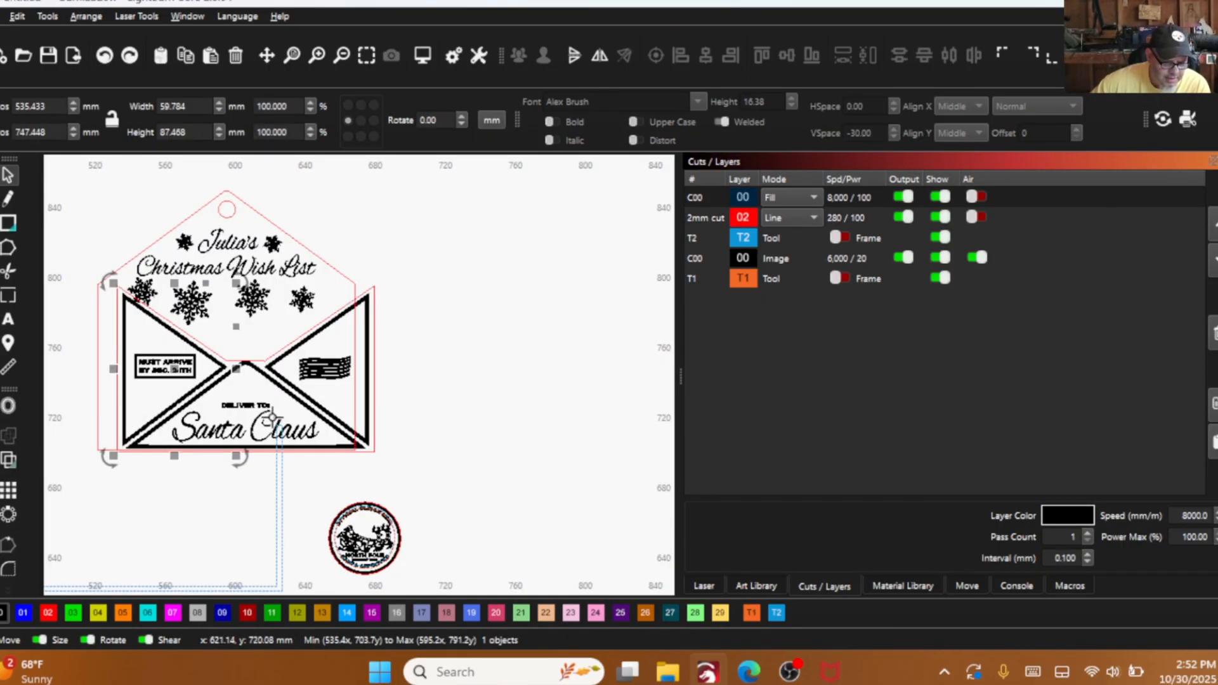
drag(379, 453, 379, 453)
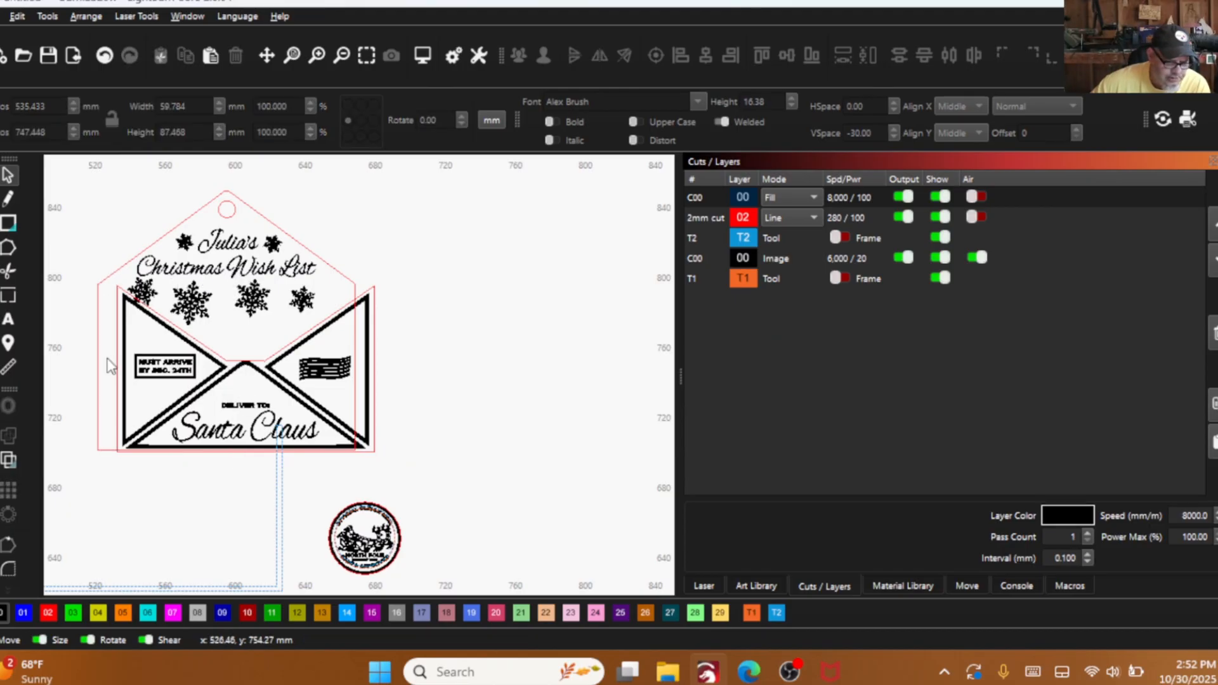
- Select the front panel shapes without the neighbouring snowflake, move them about 94 mm to the right, and group them
drag(95, 295, 404, 472)
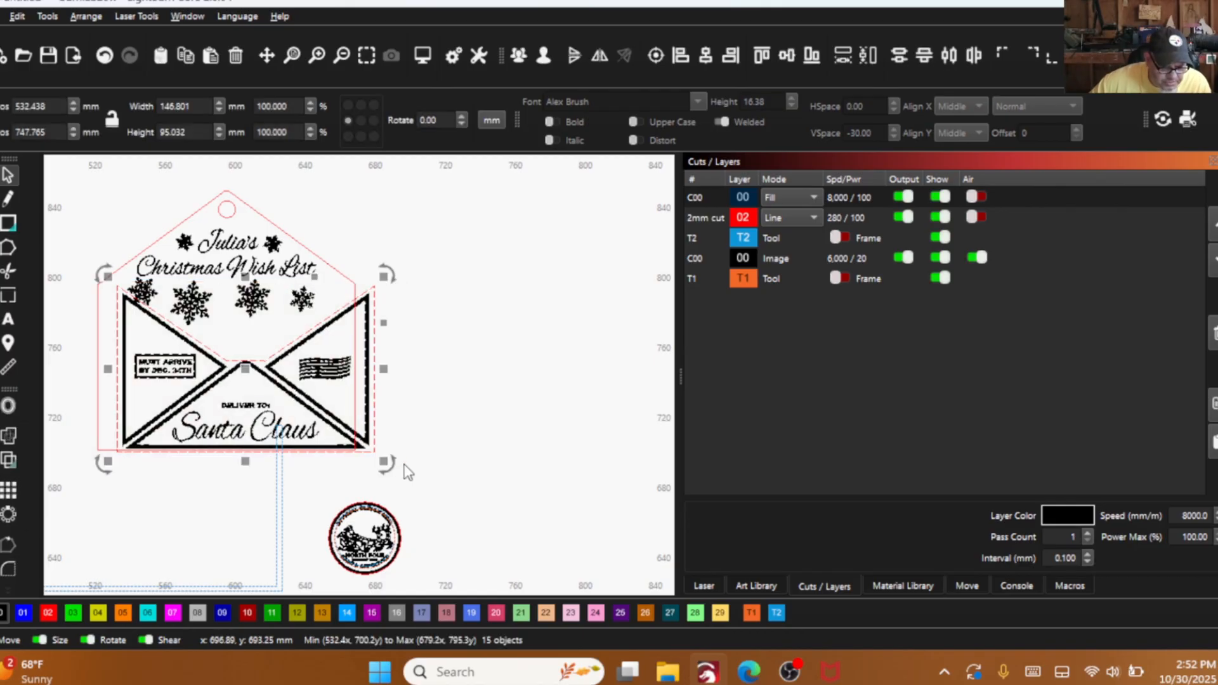
scroll(240, 347, up, 3)
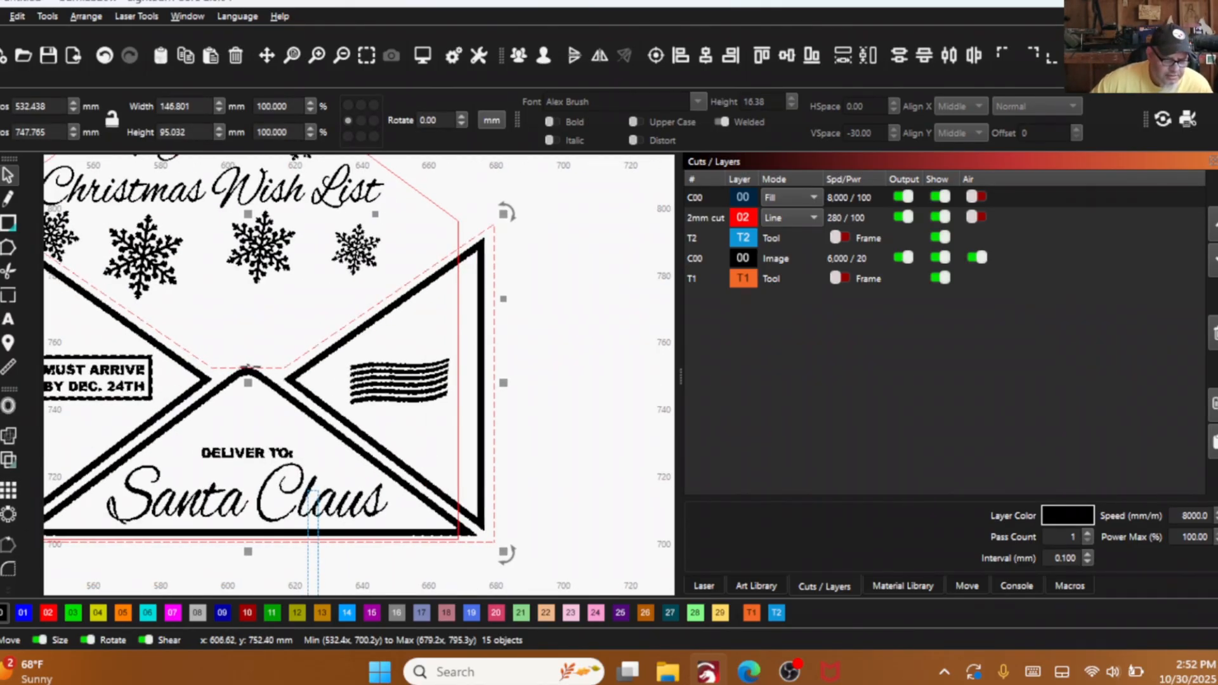
scroll(254, 370, down, 1)
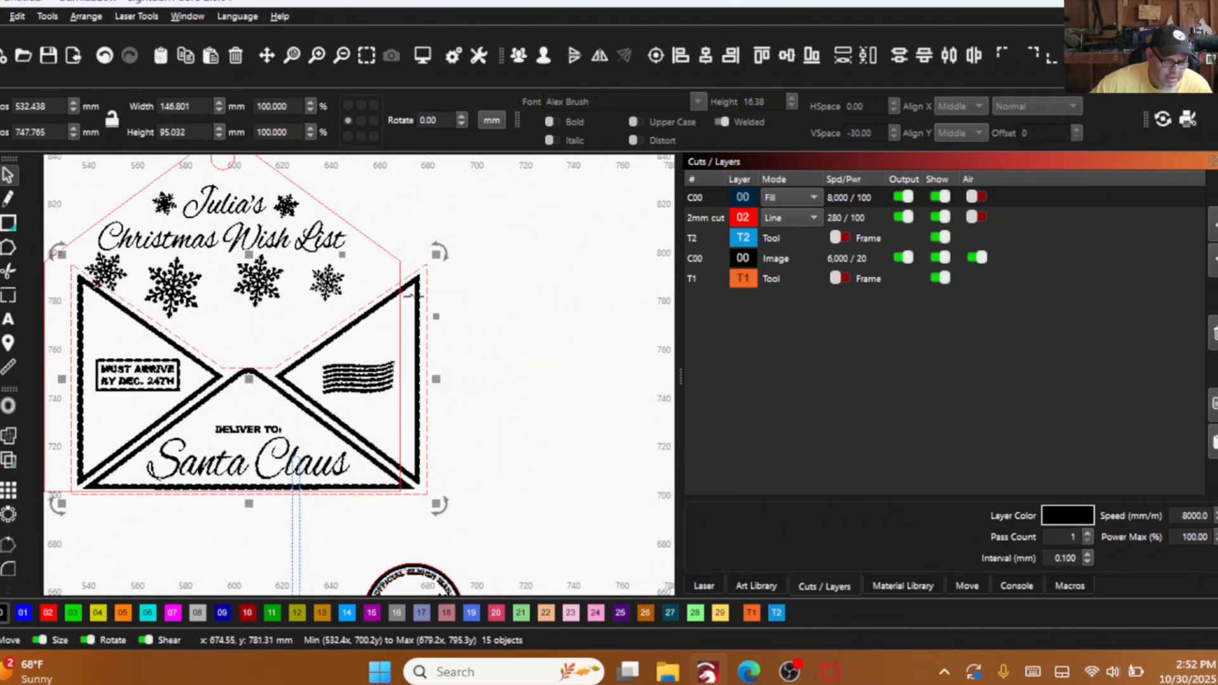
shift+click(326, 281)
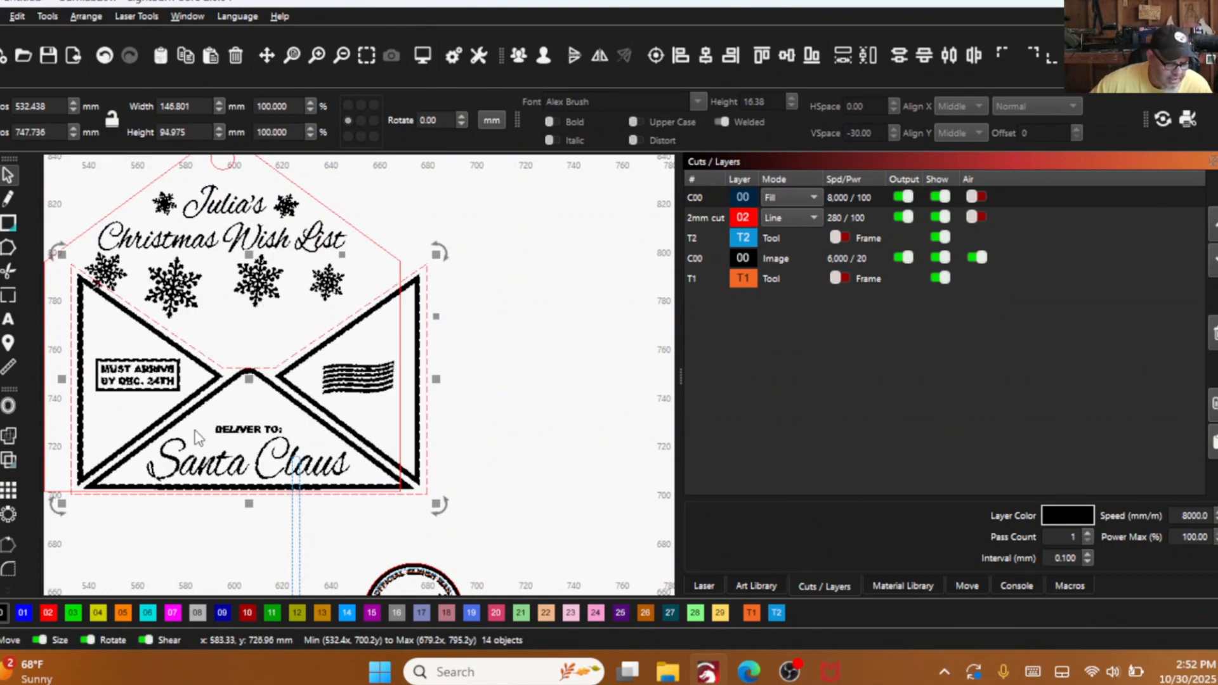
drag(368, 380, 599, 389)
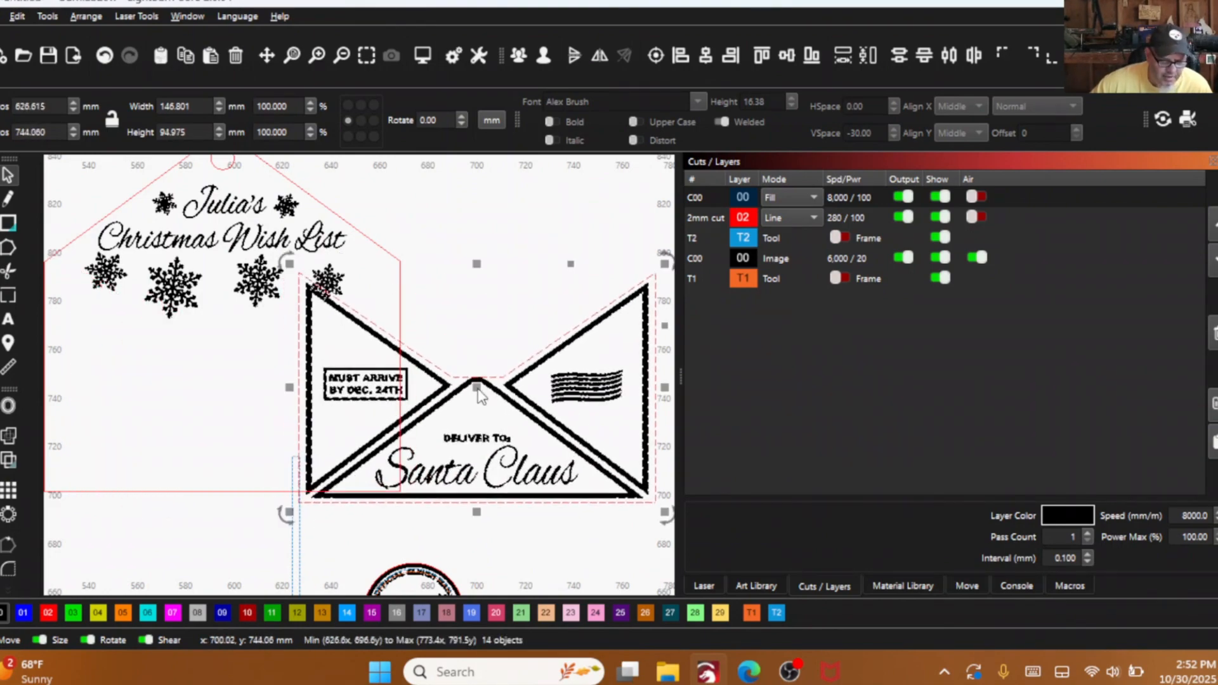
click(520, 55)
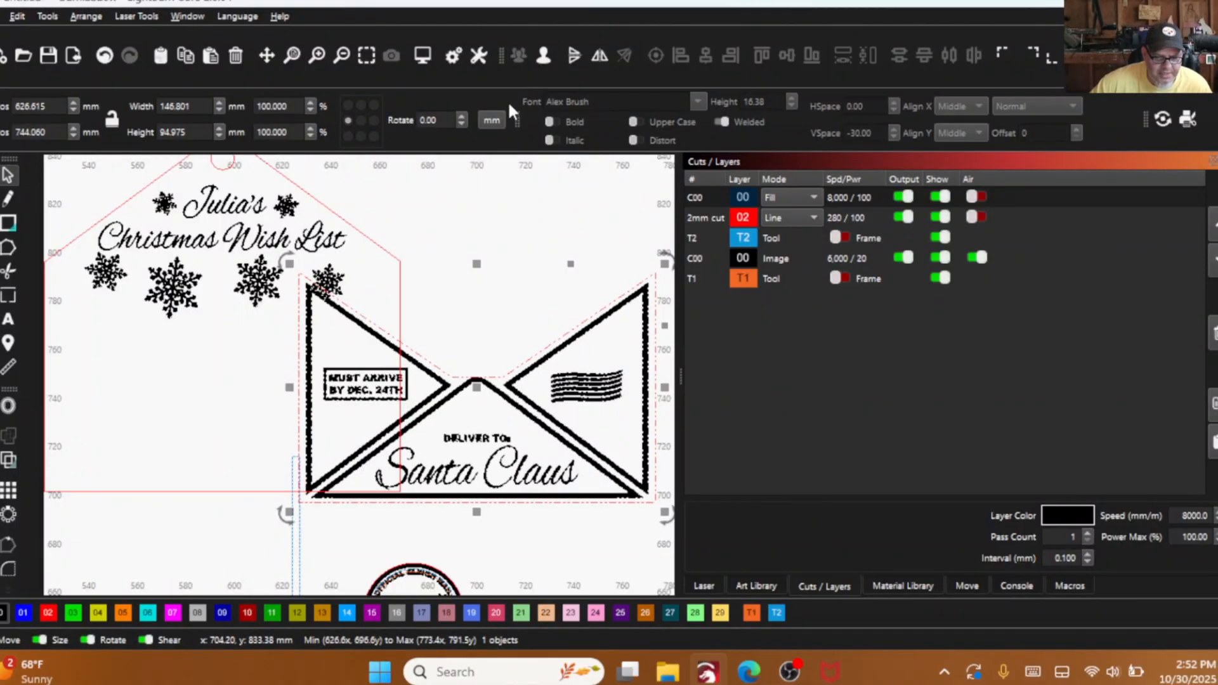
- Move the front panel group about 55 mm right, clear of the back panel, and assign the blue U-shaped spacer to the 2mm cut layer (02)
scroll(404, 247, down, 6)
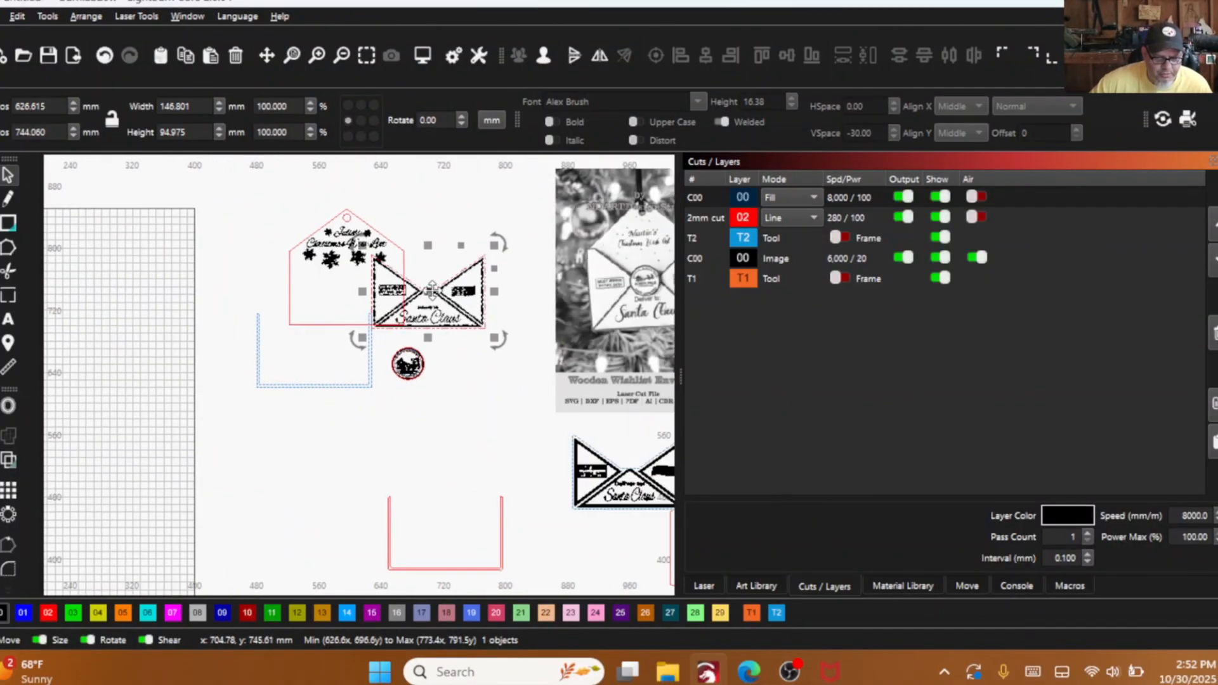
drag(428, 292, 472, 285)
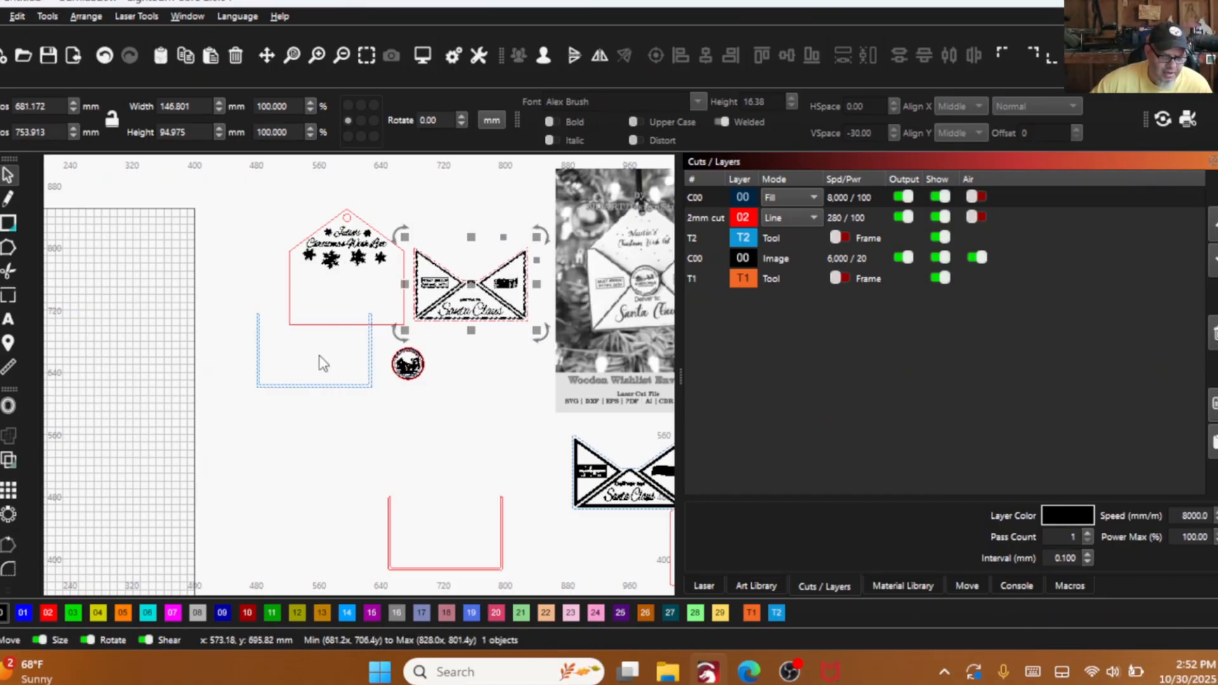
click(309, 385)
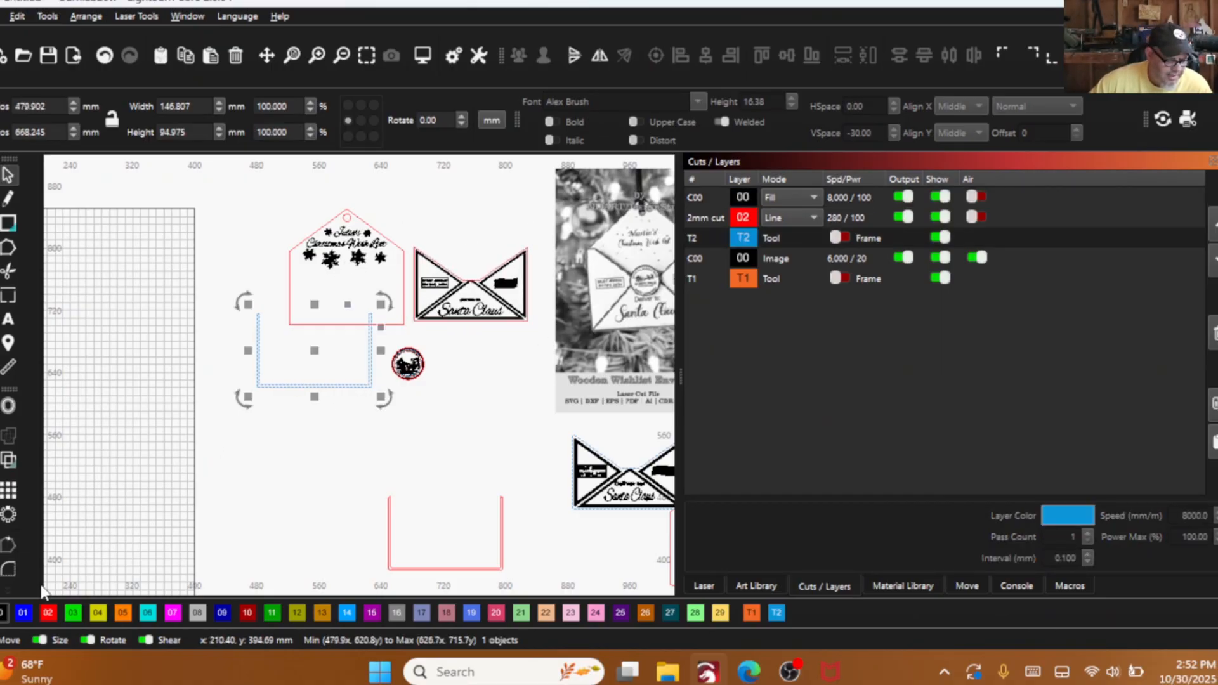
click(54, 613)
- Delete the spare red U-shaped outline below the envelope parts
drag(525, 554, 465, 506)
right_click(465, 506)
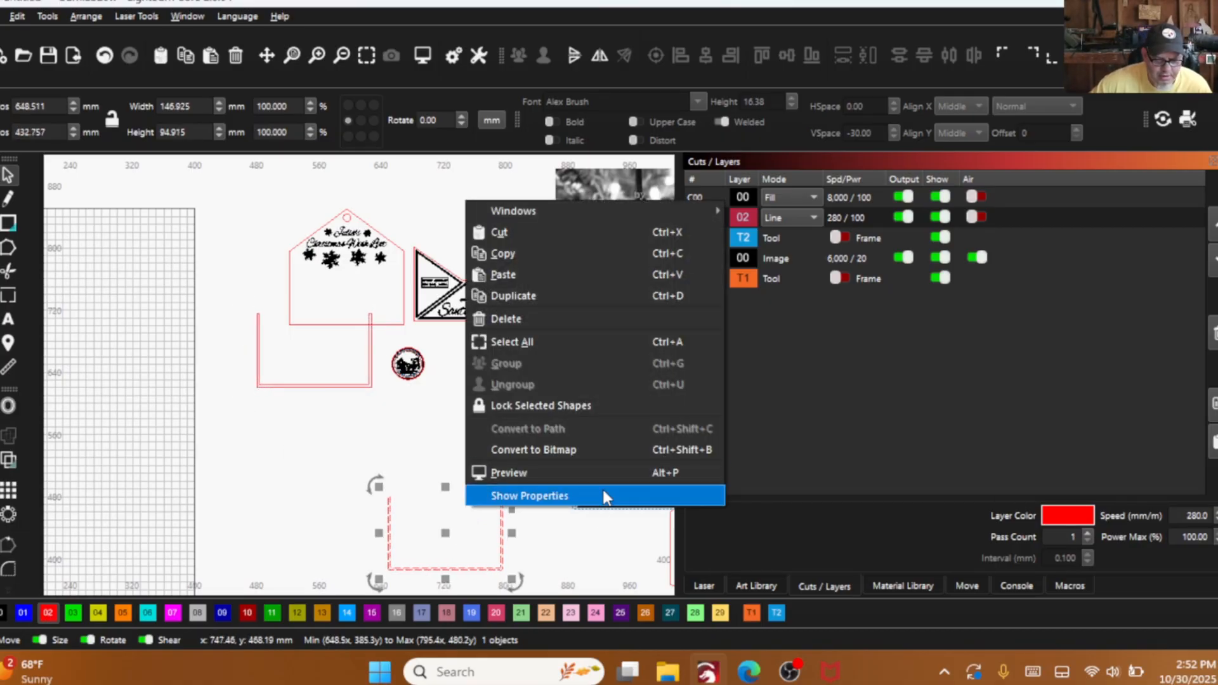
click(529, 318)
- Examine the back panel, spacer, front panel and seal alongside the reference photo and the original layout
scroll(409, 331, down, 2)
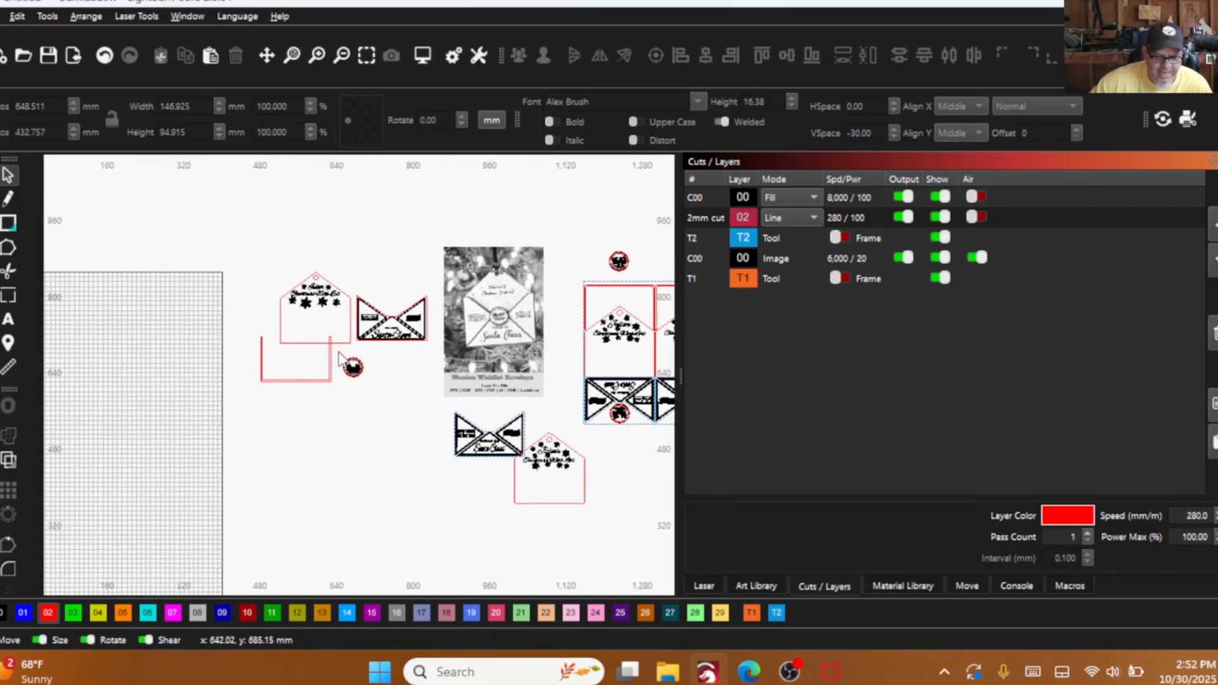
scroll(277, 362, up, 5)
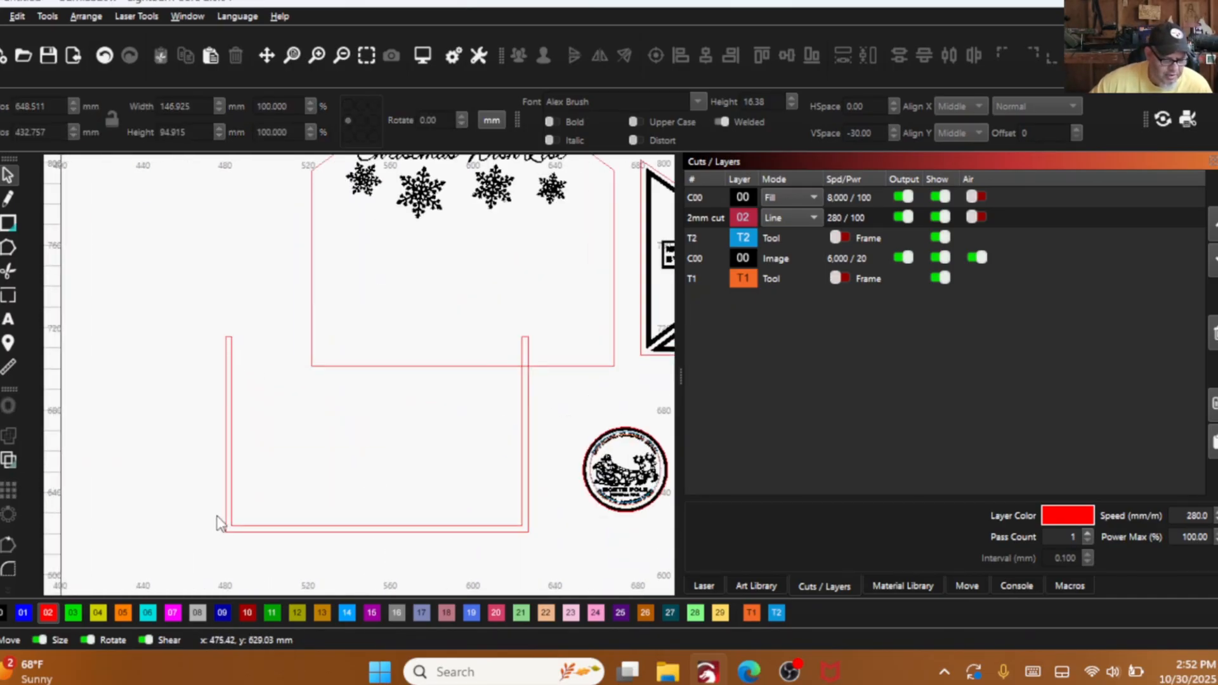
scroll(246, 341, down, 2)
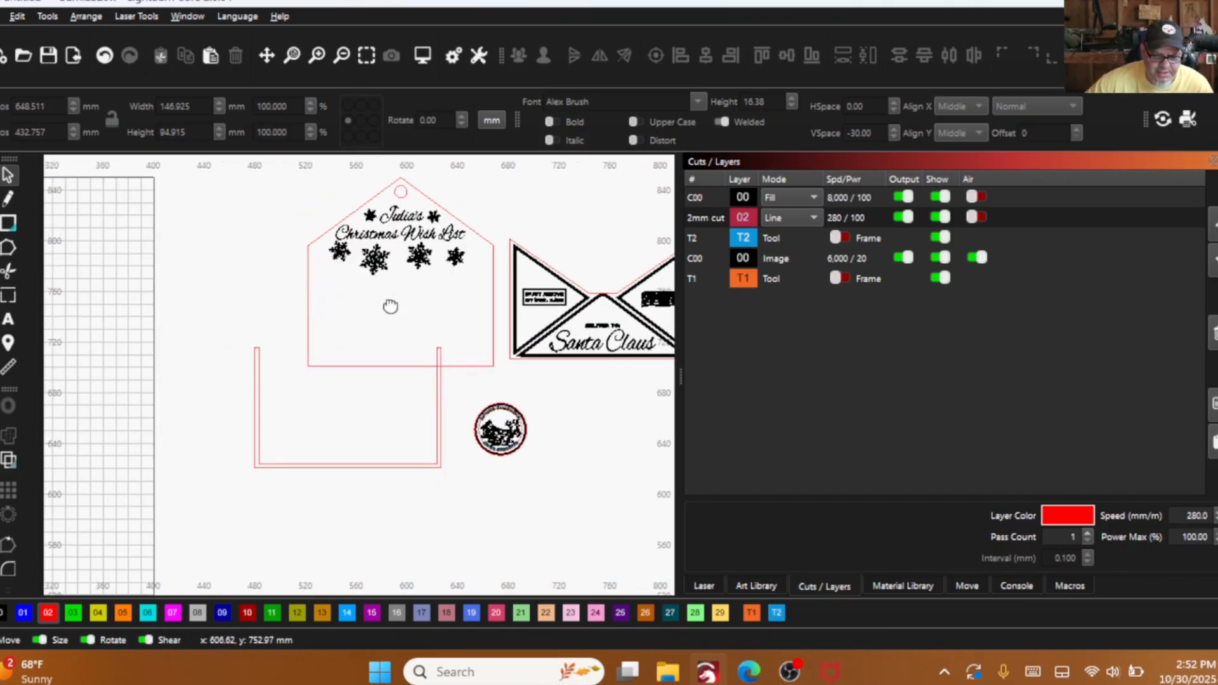
scroll(389, 305, down, 1)
scroll(466, 420, down, 2)
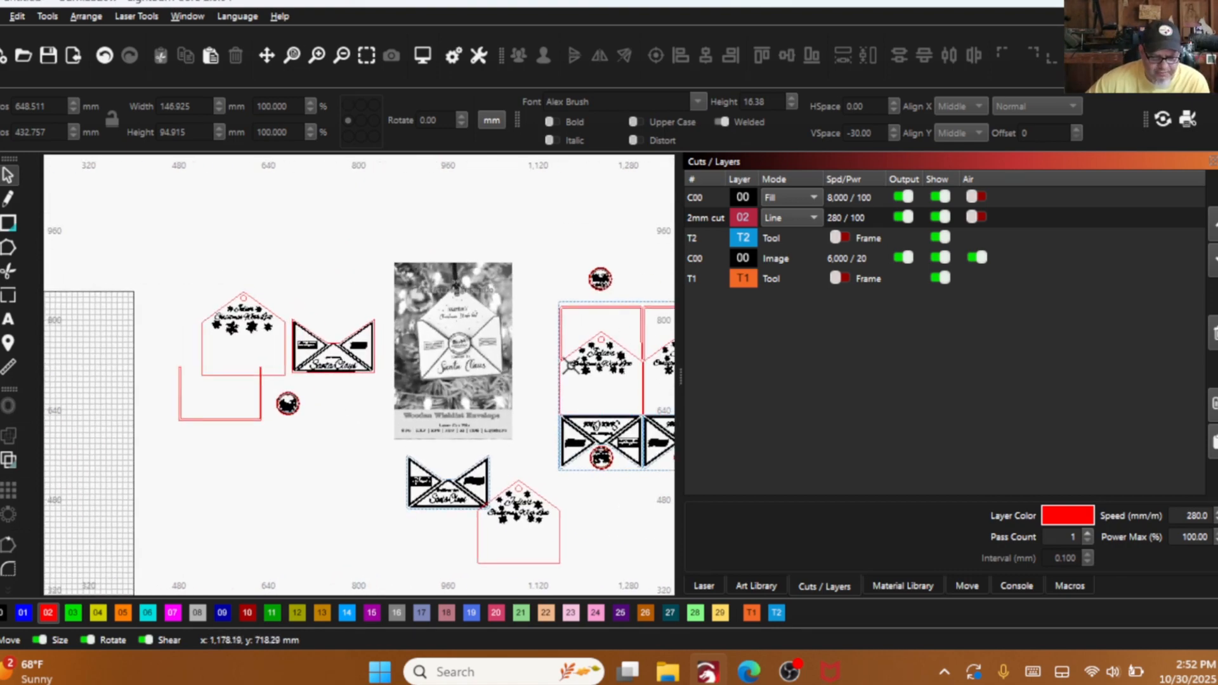
scroll(578, 327, up, 2)
scroll(498, 353, down, 2)
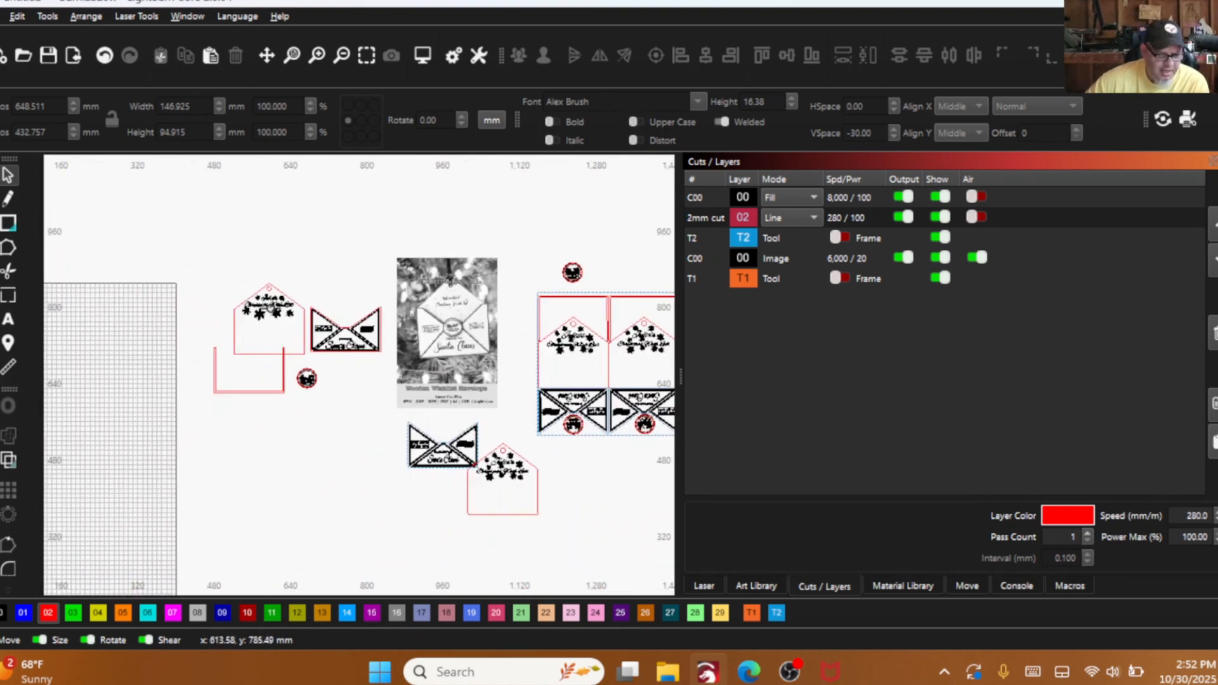
scroll(273, 329, up, 3)
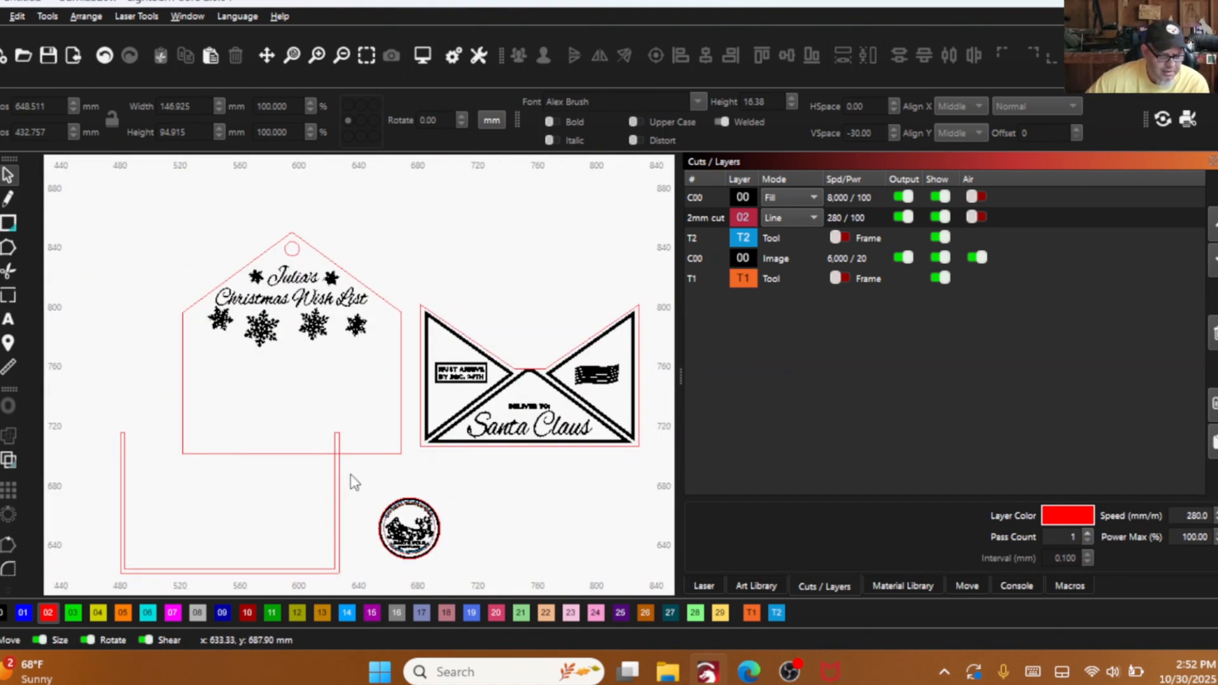
scroll(486, 380, up, 2)
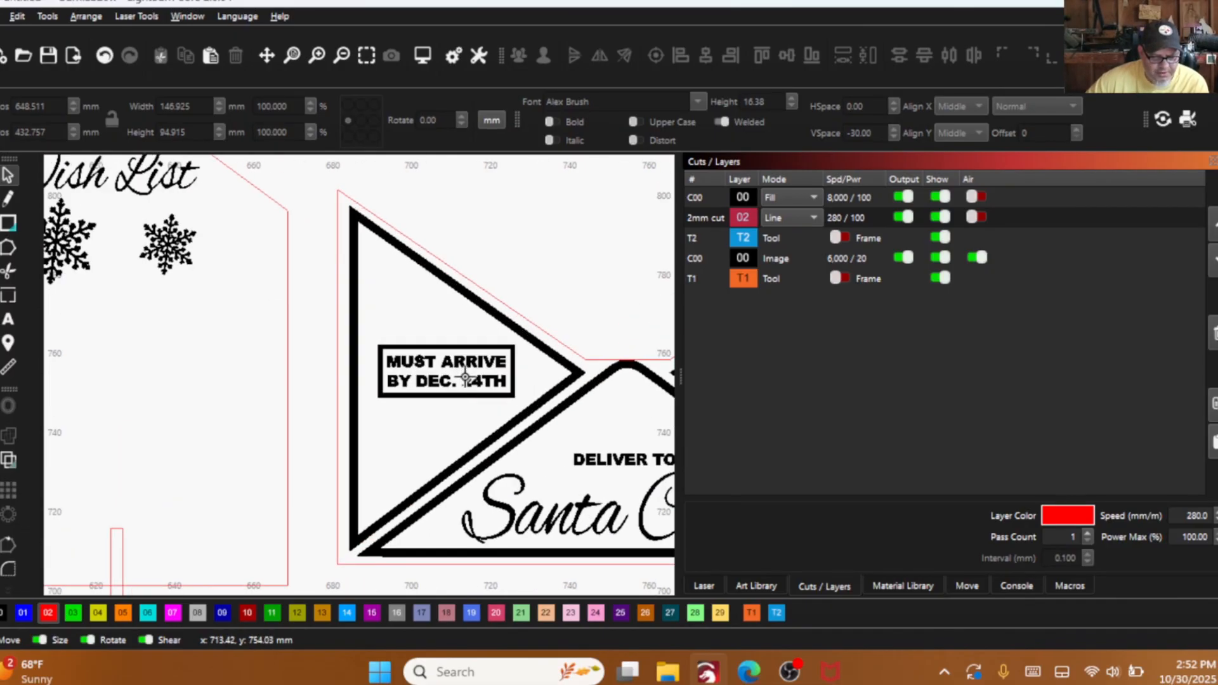
scroll(475, 375, down, 1)
scroll(310, 362, down, 1)
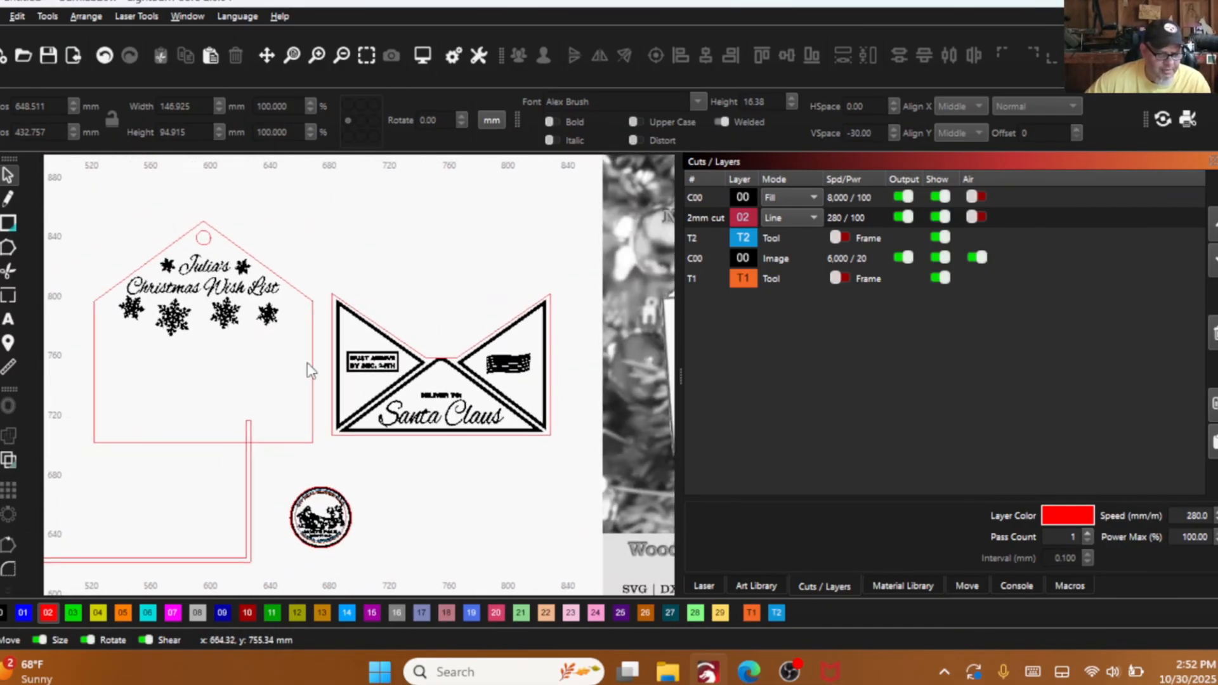
scroll(308, 409, down, 2)
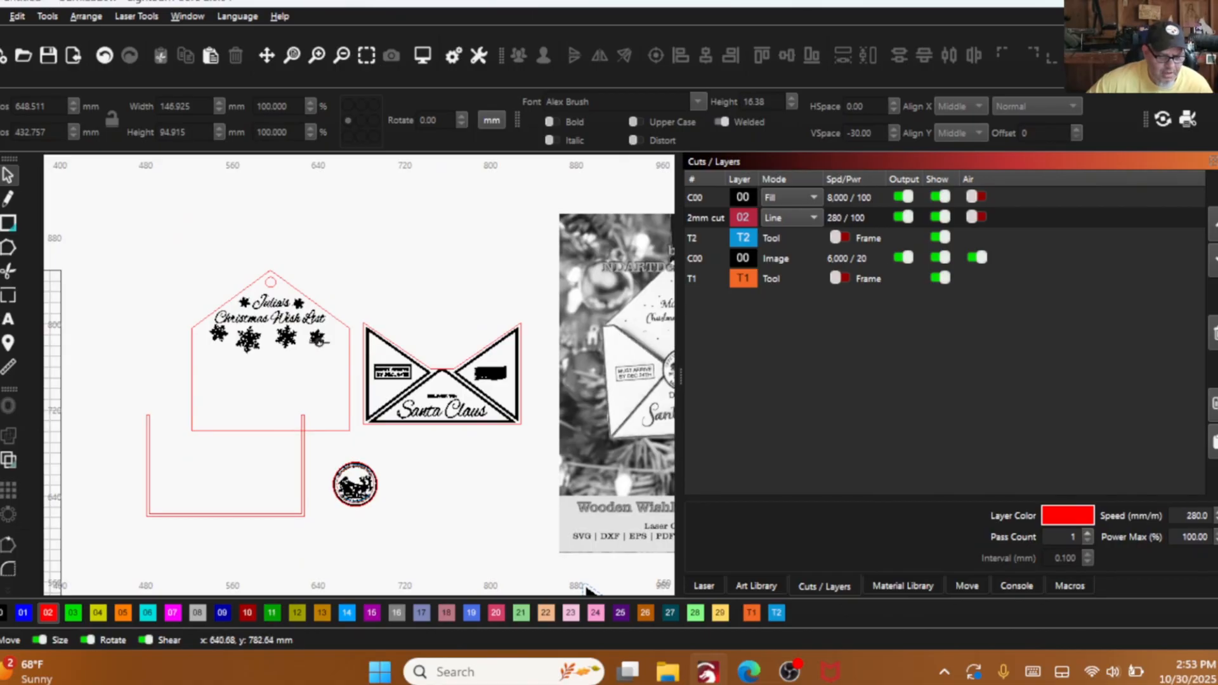
- Stack the U-shaped spacer and the front panel on the back panel with lower-left corners aligned, and place the round seal beside the envelope
drag(276, 470, 164, 487)
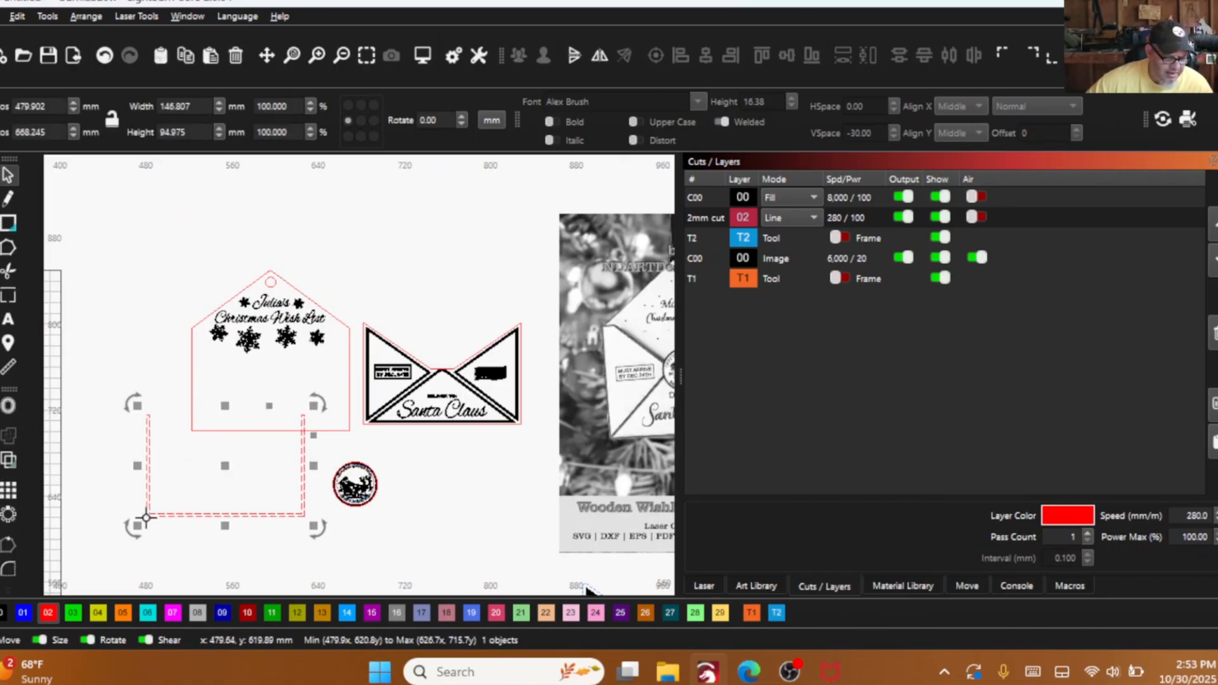
drag(146, 516, 190, 431)
drag(364, 421, 190, 431)
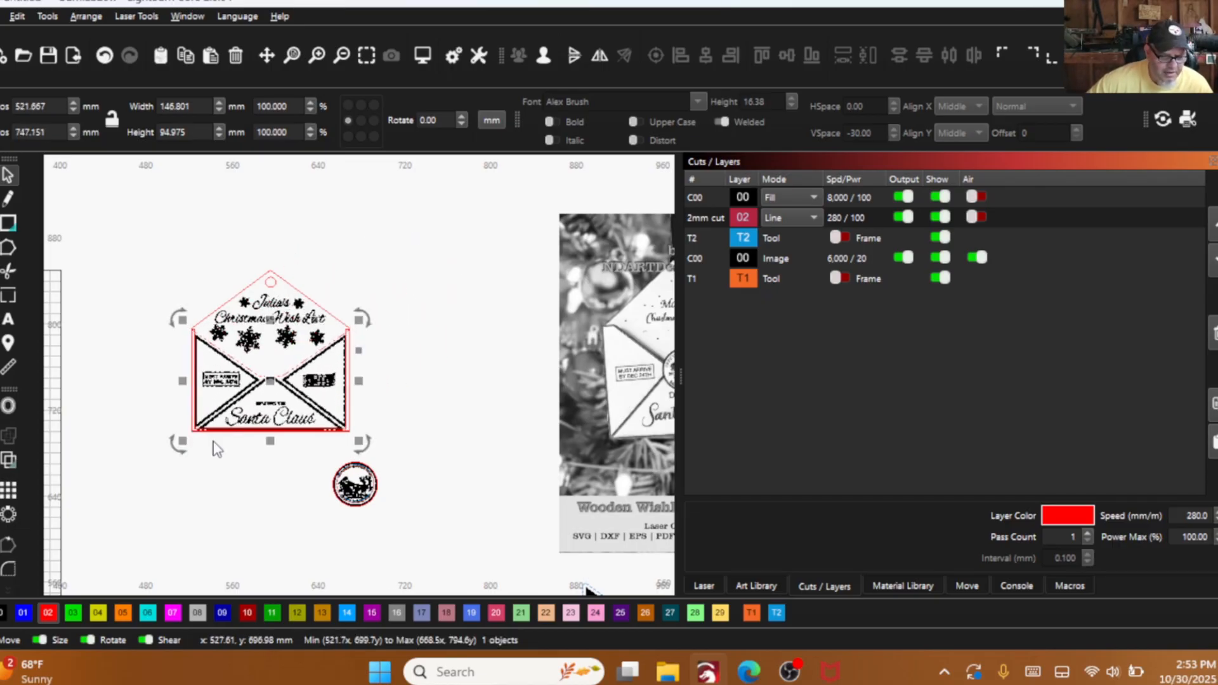
drag(409, 528, 400, 378)
- Inspect how the spacer ends meet the back and front panel corners, comparing them with the corners in the original layout
scroll(191, 335, up, 5)
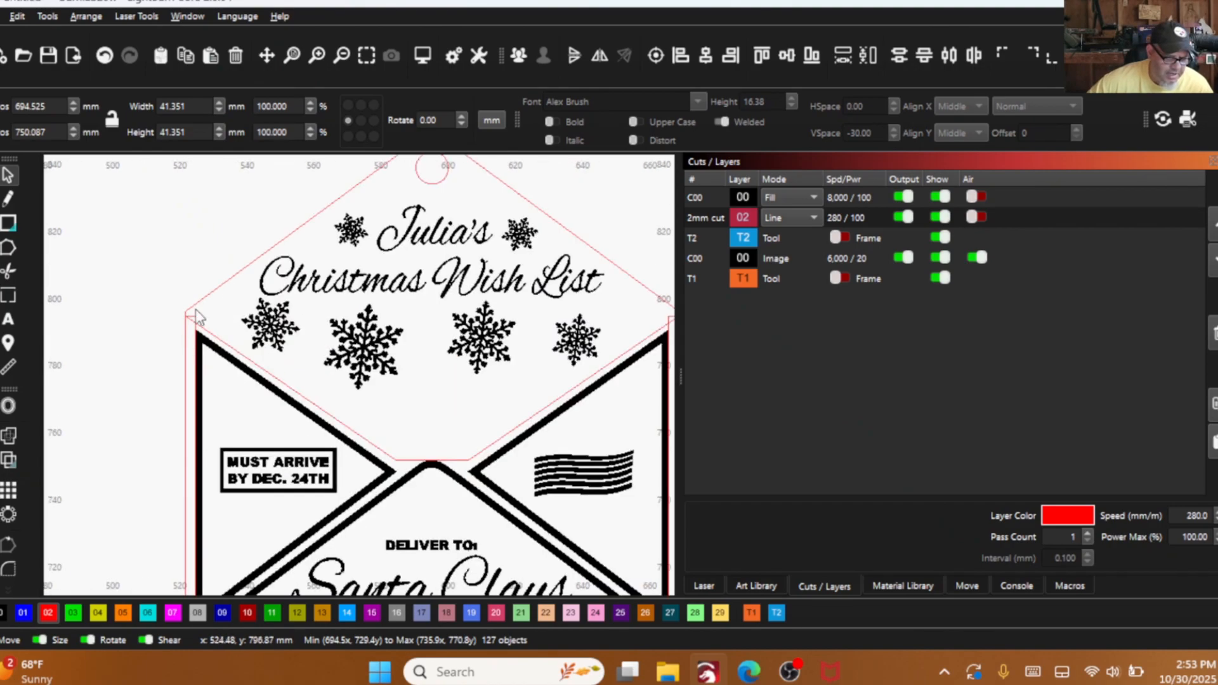
scroll(198, 317, up, 2)
click(192, 322)
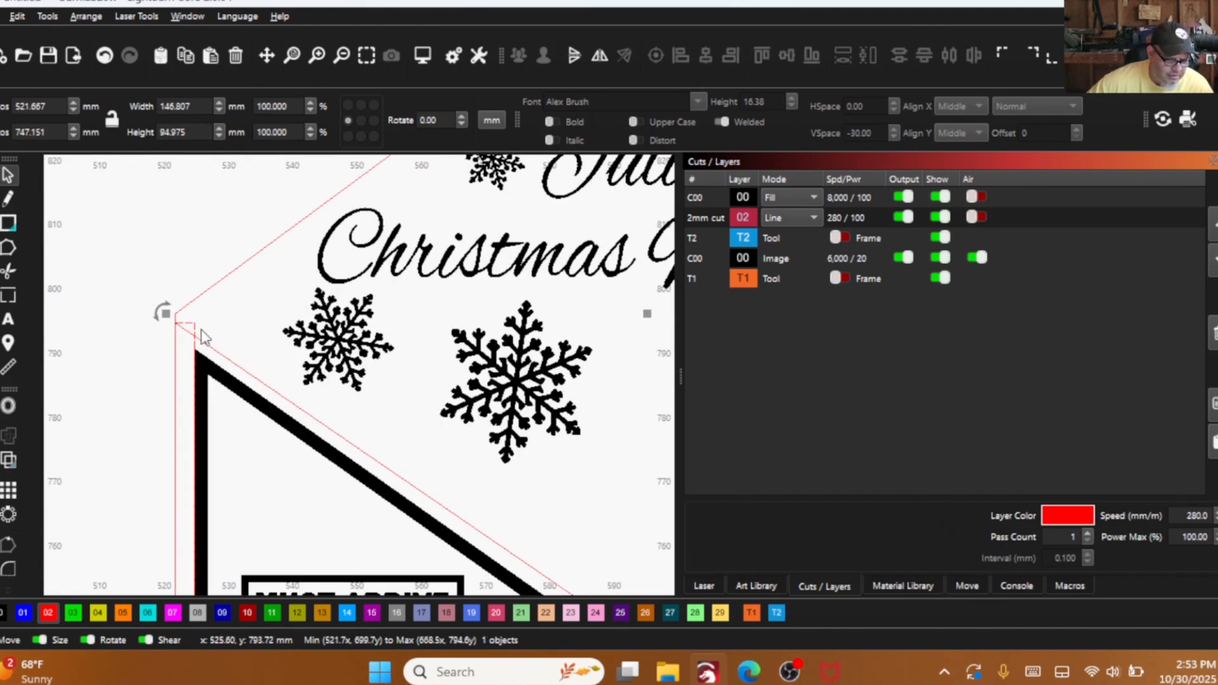
scroll(204, 330, down, 4)
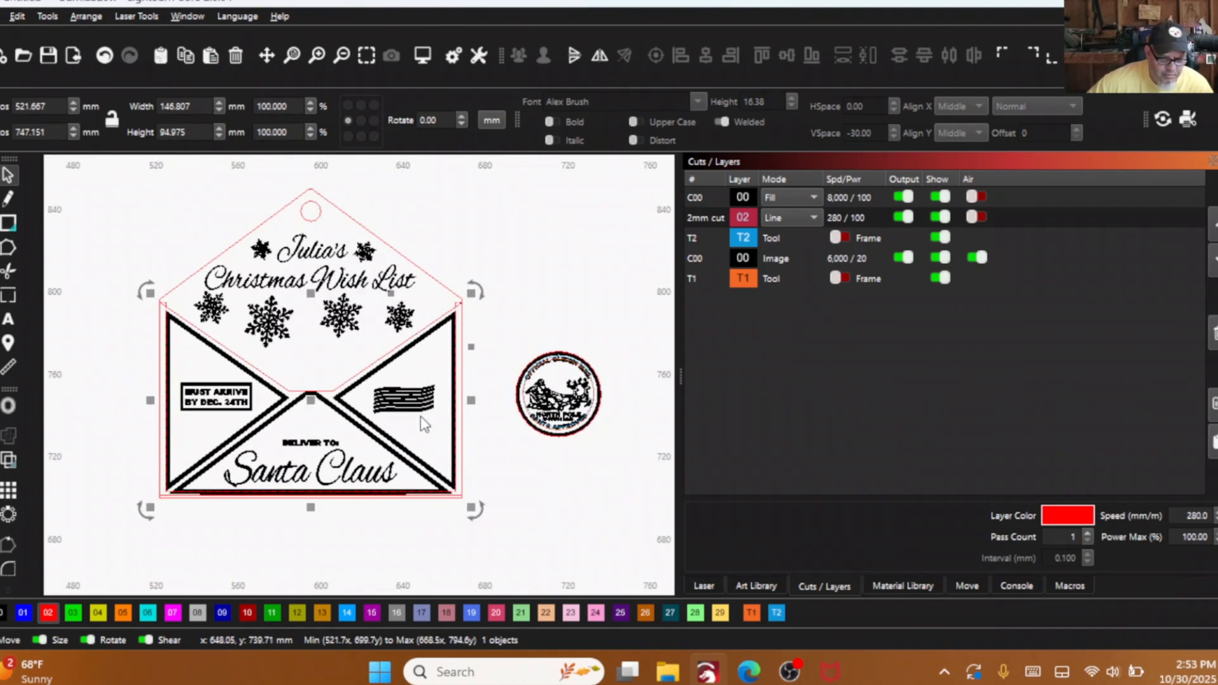
scroll(477, 452, up, 2)
scroll(477, 453, down, 3)
scroll(435, 326, up, 5)
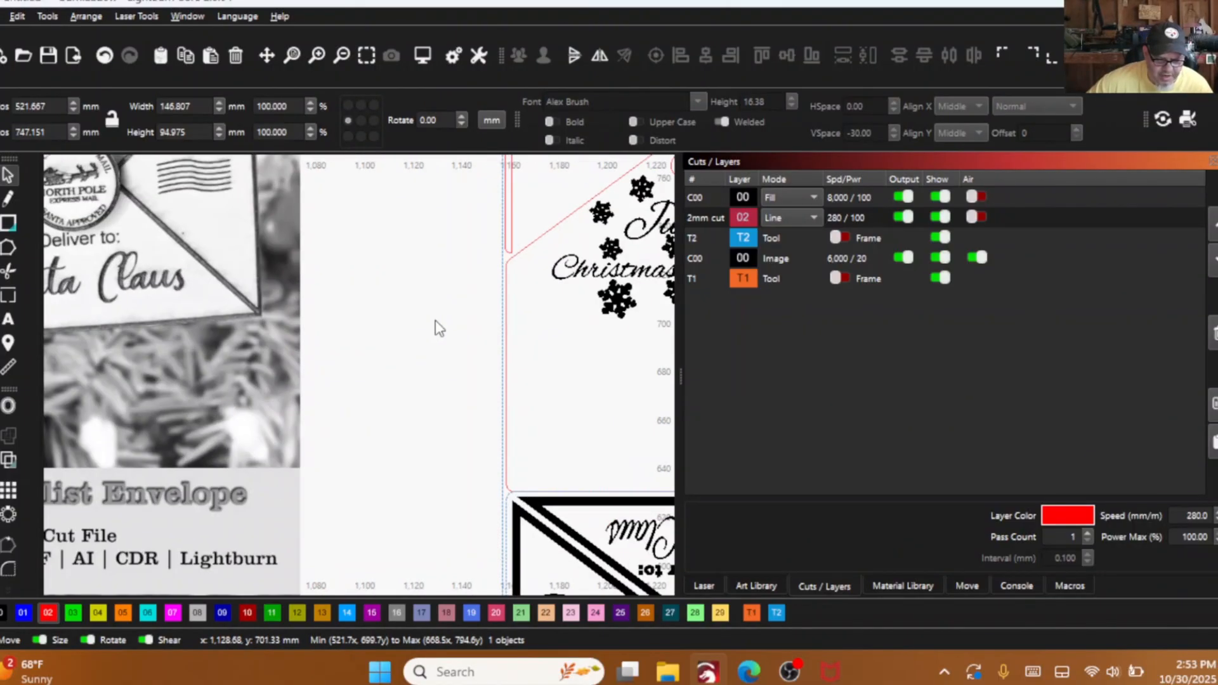
scroll(340, 277, down, 3)
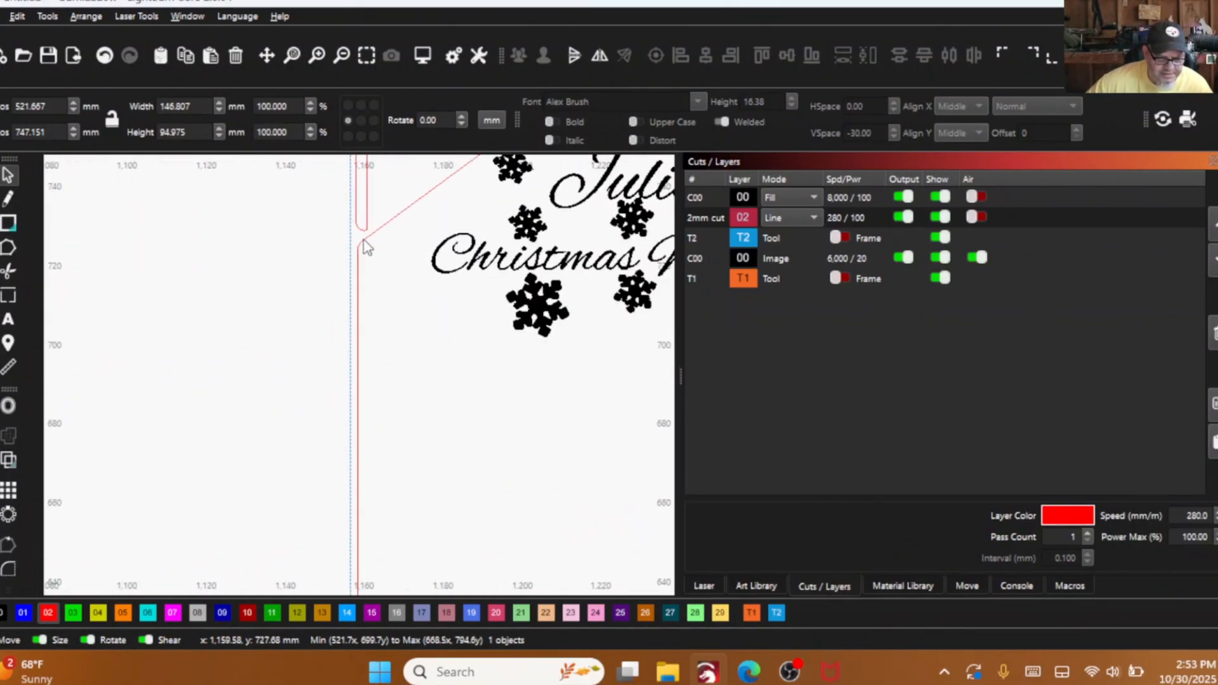
scroll(568, 339, down, 5)
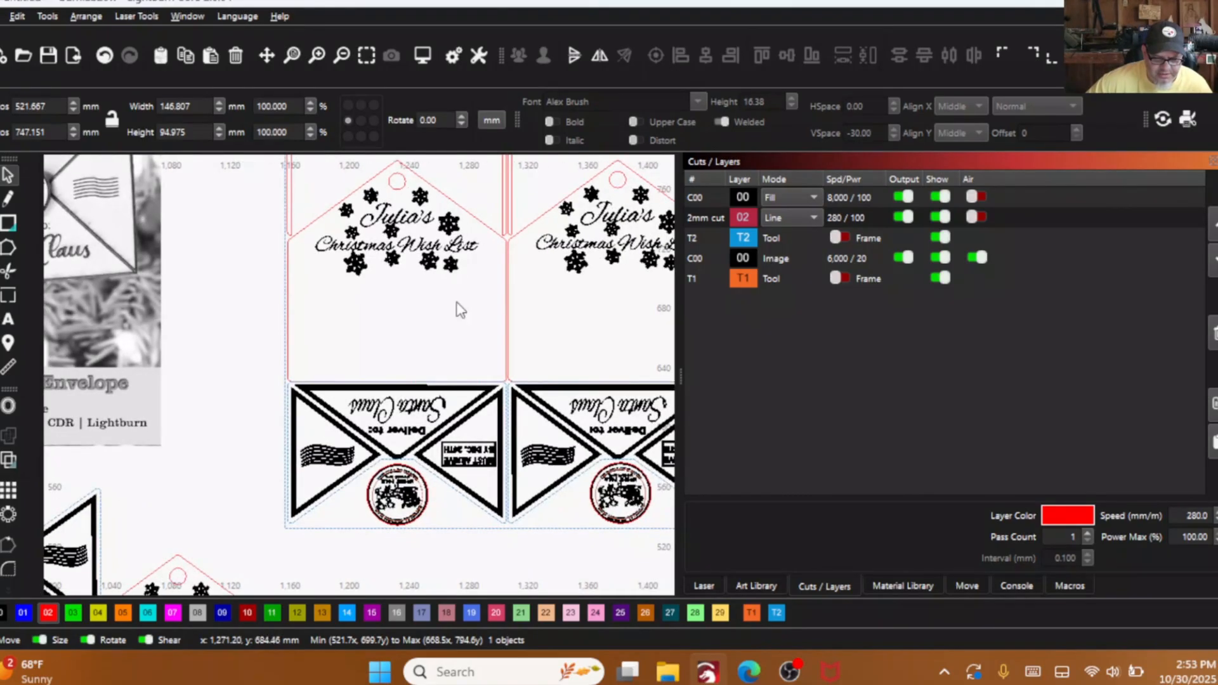
scroll(182, 298, up, 5)
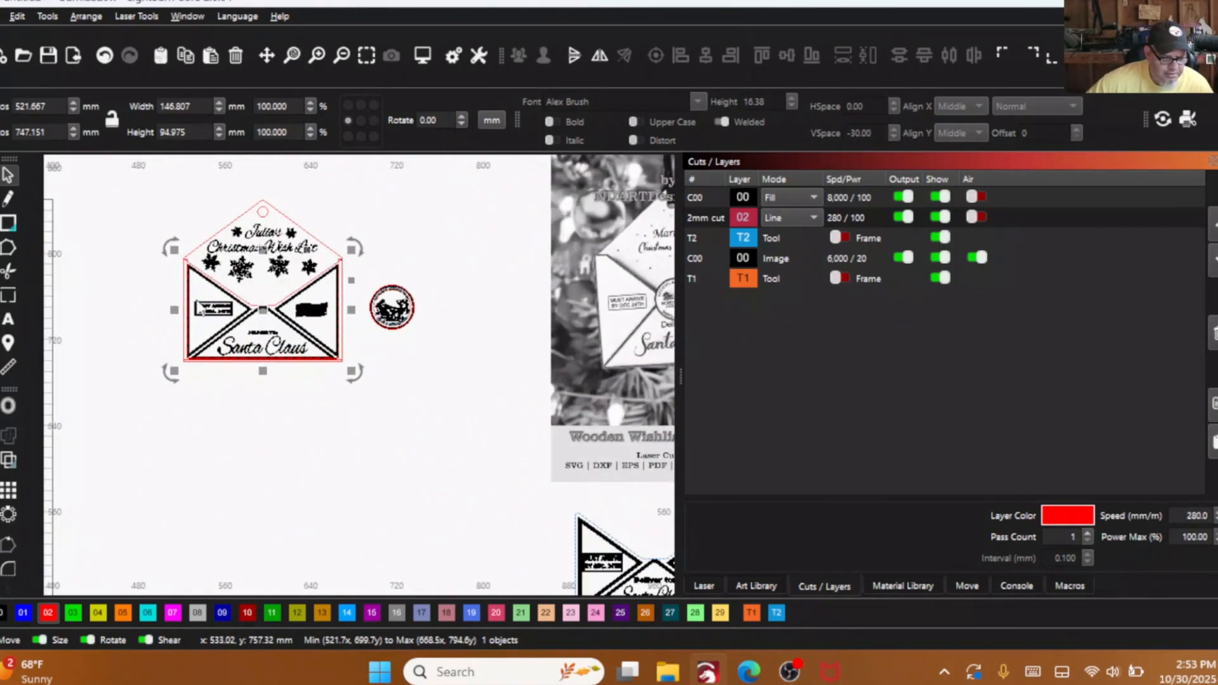
scroll(181, 266, up, 2)
scroll(236, 322, down, 3)
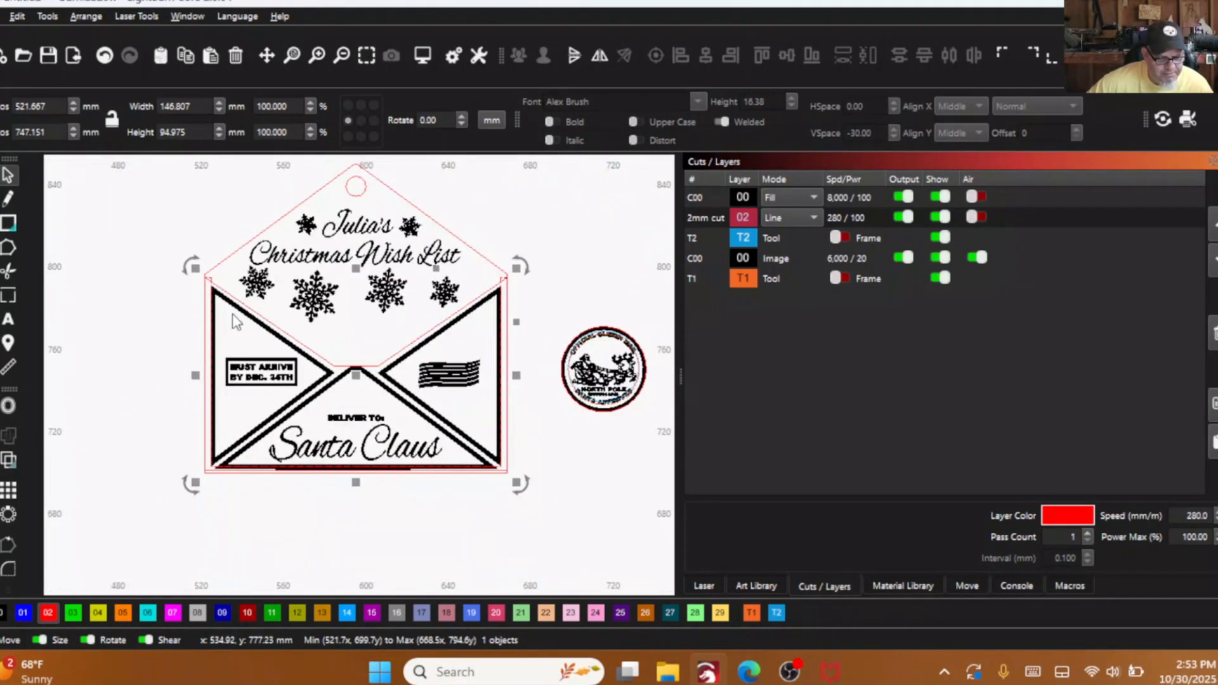
scroll(508, 394, down, 2)
scroll(461, 330, down, 1)
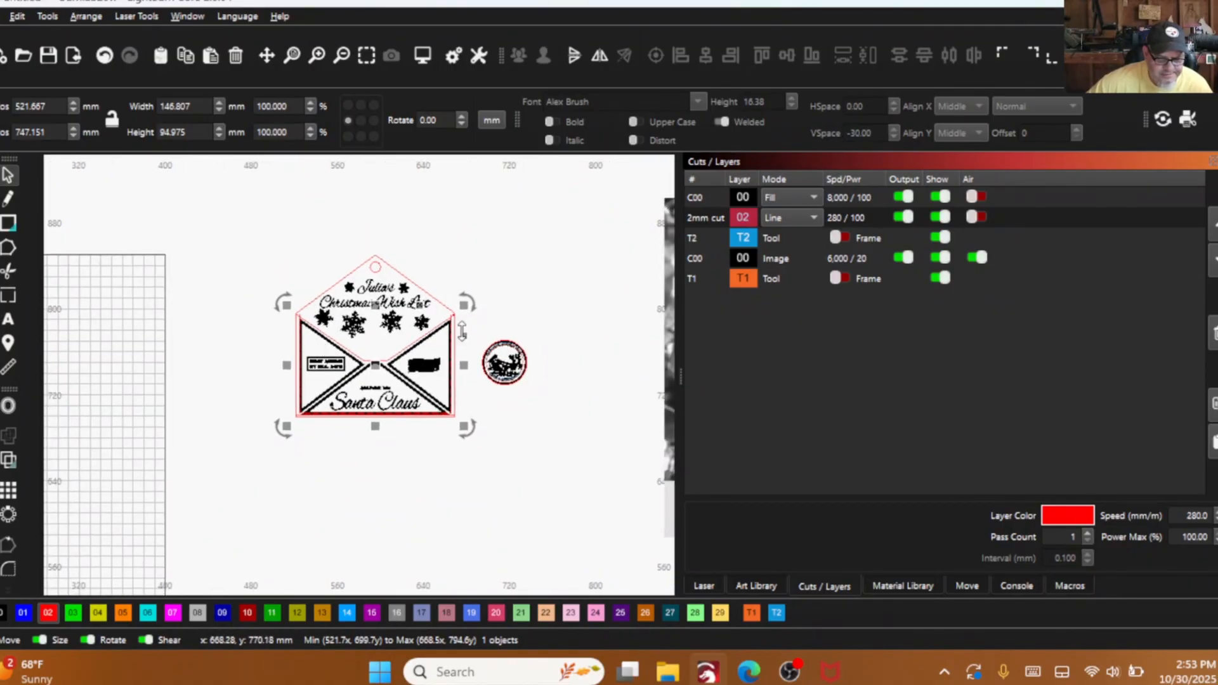
- Separate the stacked parts, moving the spacer about 155 mm left of the back panel and the front panel about 96 mm down below it
drag(366, 366, 211, 365)
scroll(451, 387, down, 2)
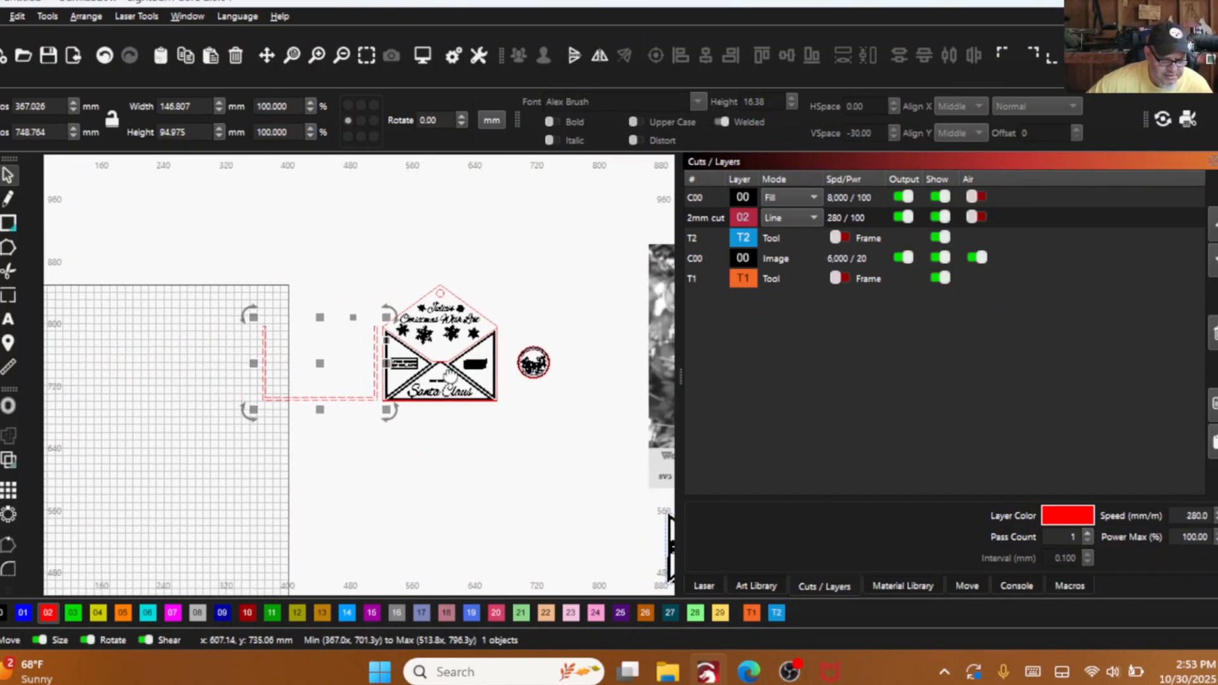
drag(532, 417, 505, 417)
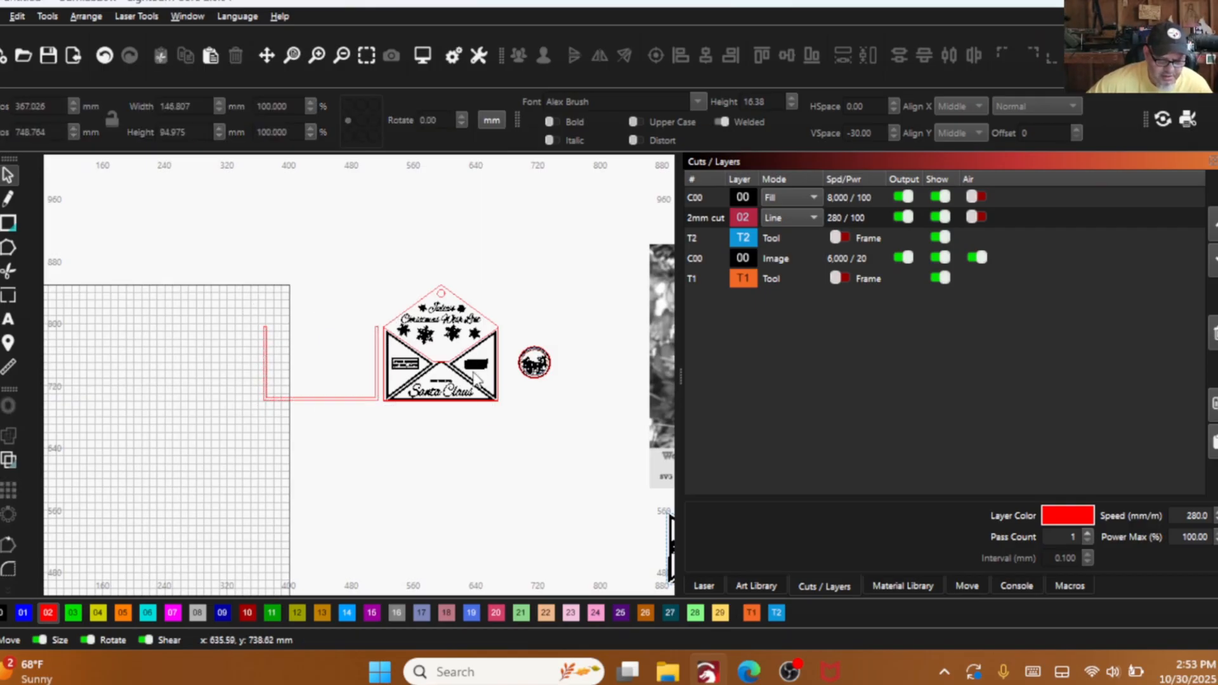
drag(450, 364, 444, 447)
drag(444, 448, 444, 446)
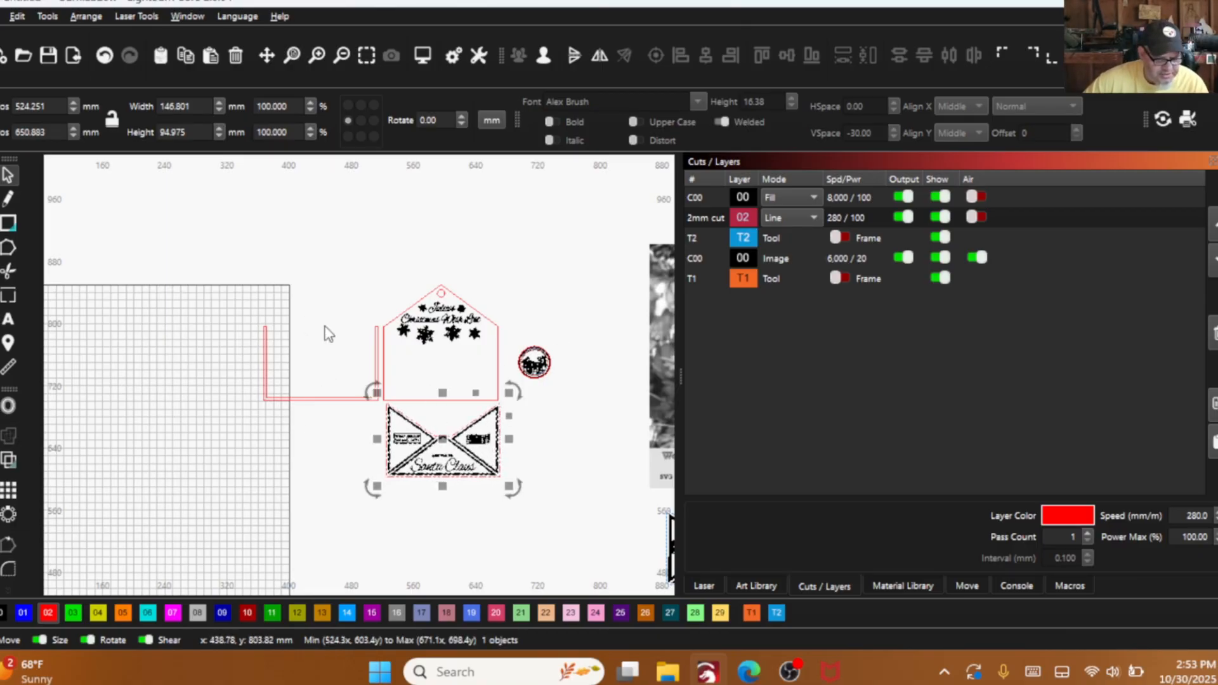
scroll(281, 398, down, 2)
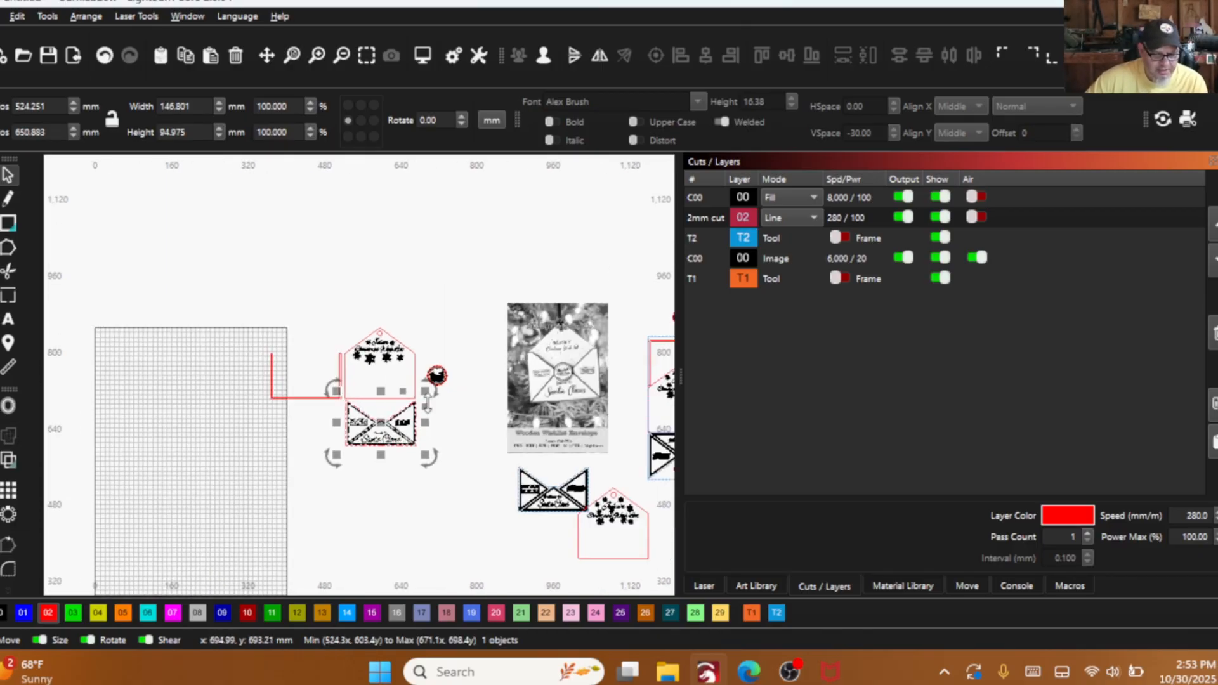
scroll(363, 444, down, 1)
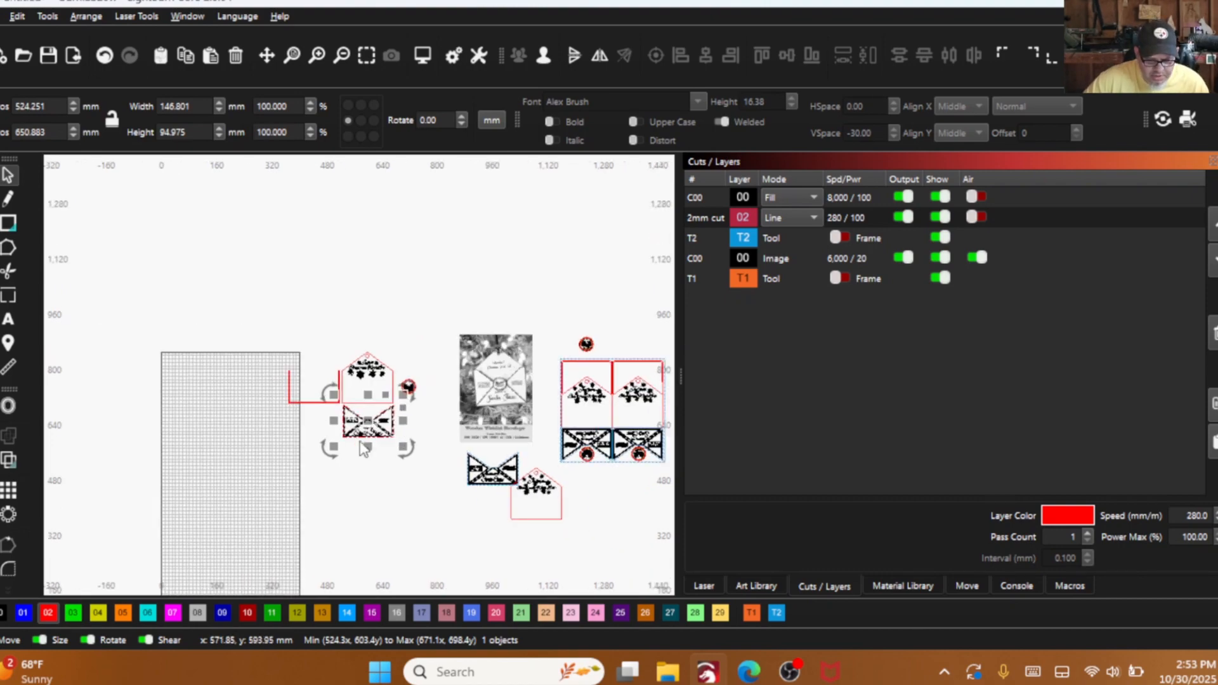